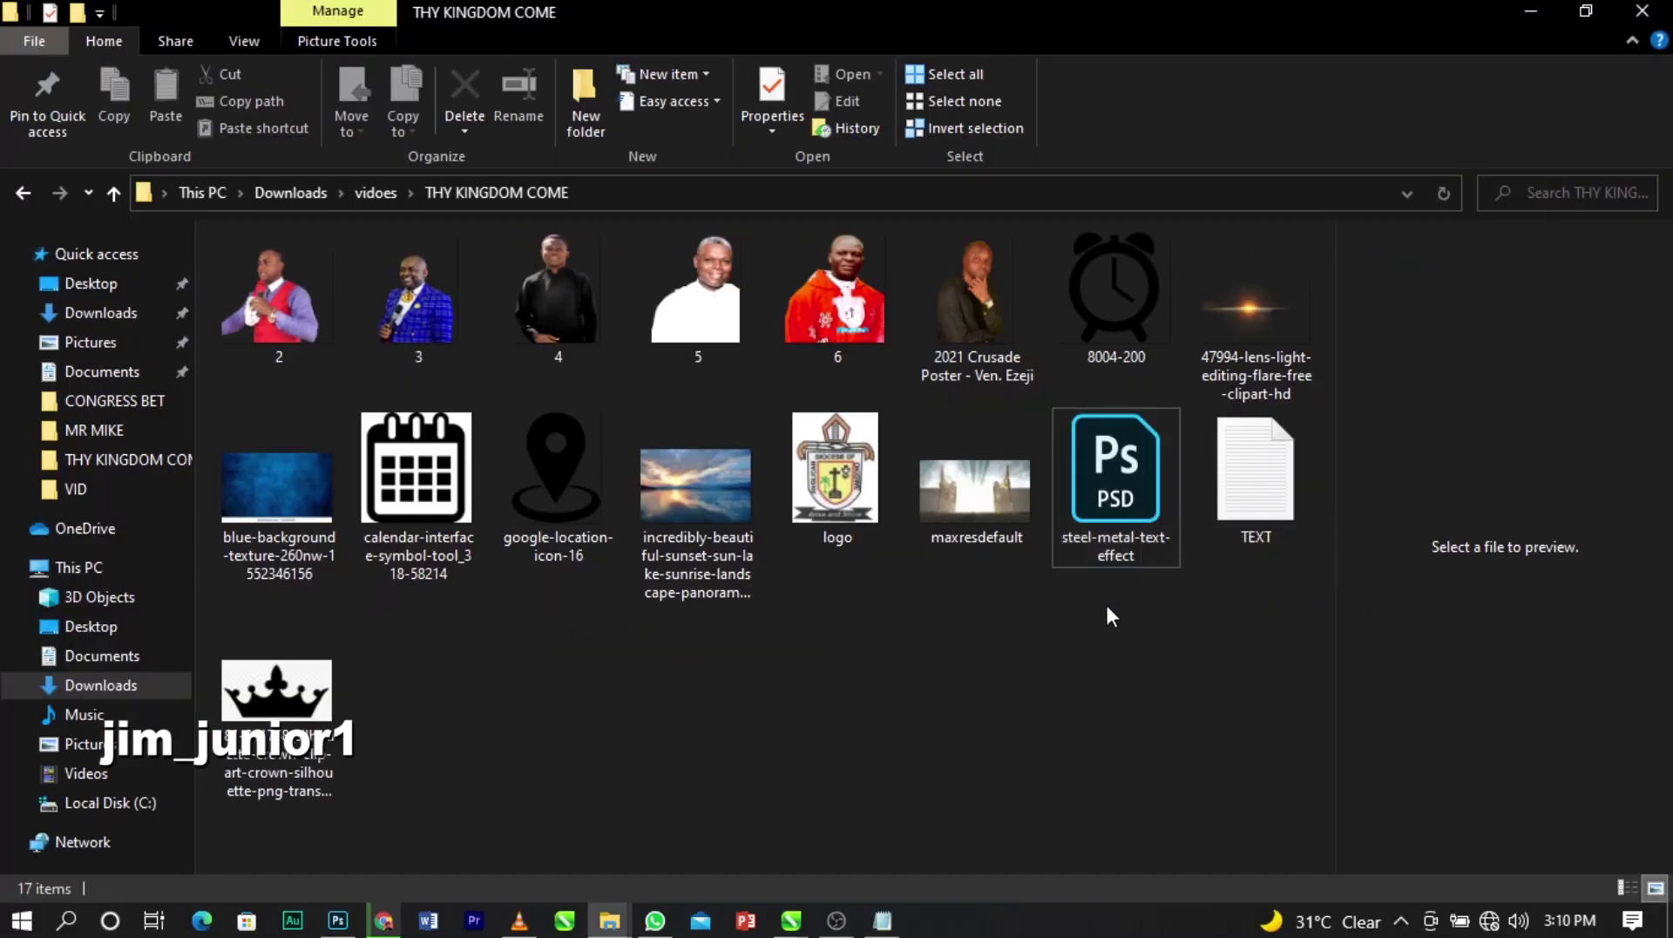
- Switch from File Explorer to the blank Untitled-1 document in CorelDRAW
key(alt+Tab)
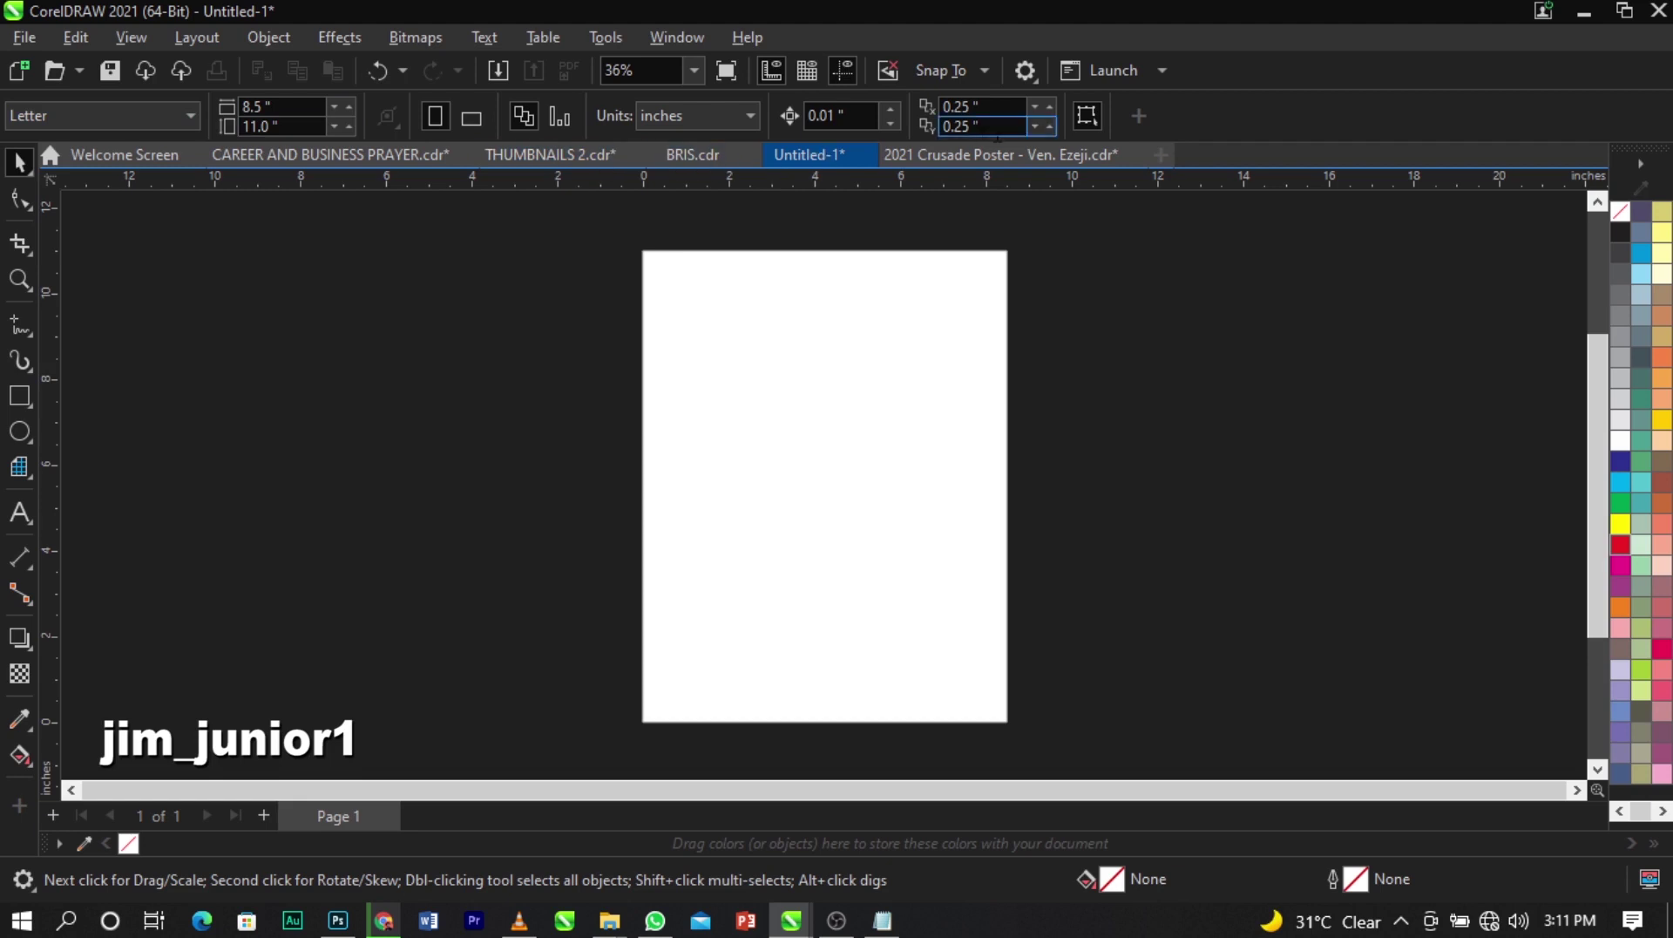
- Keep inches as the unit and set the page size to 18 x 12
click(660, 117)
click(669, 144)
double_click(274, 106)
text(17)
key(Tab)
key(BackSpace)
key(shift+Tab)
text(18)
key(Tab)
text(12)
key(Return)
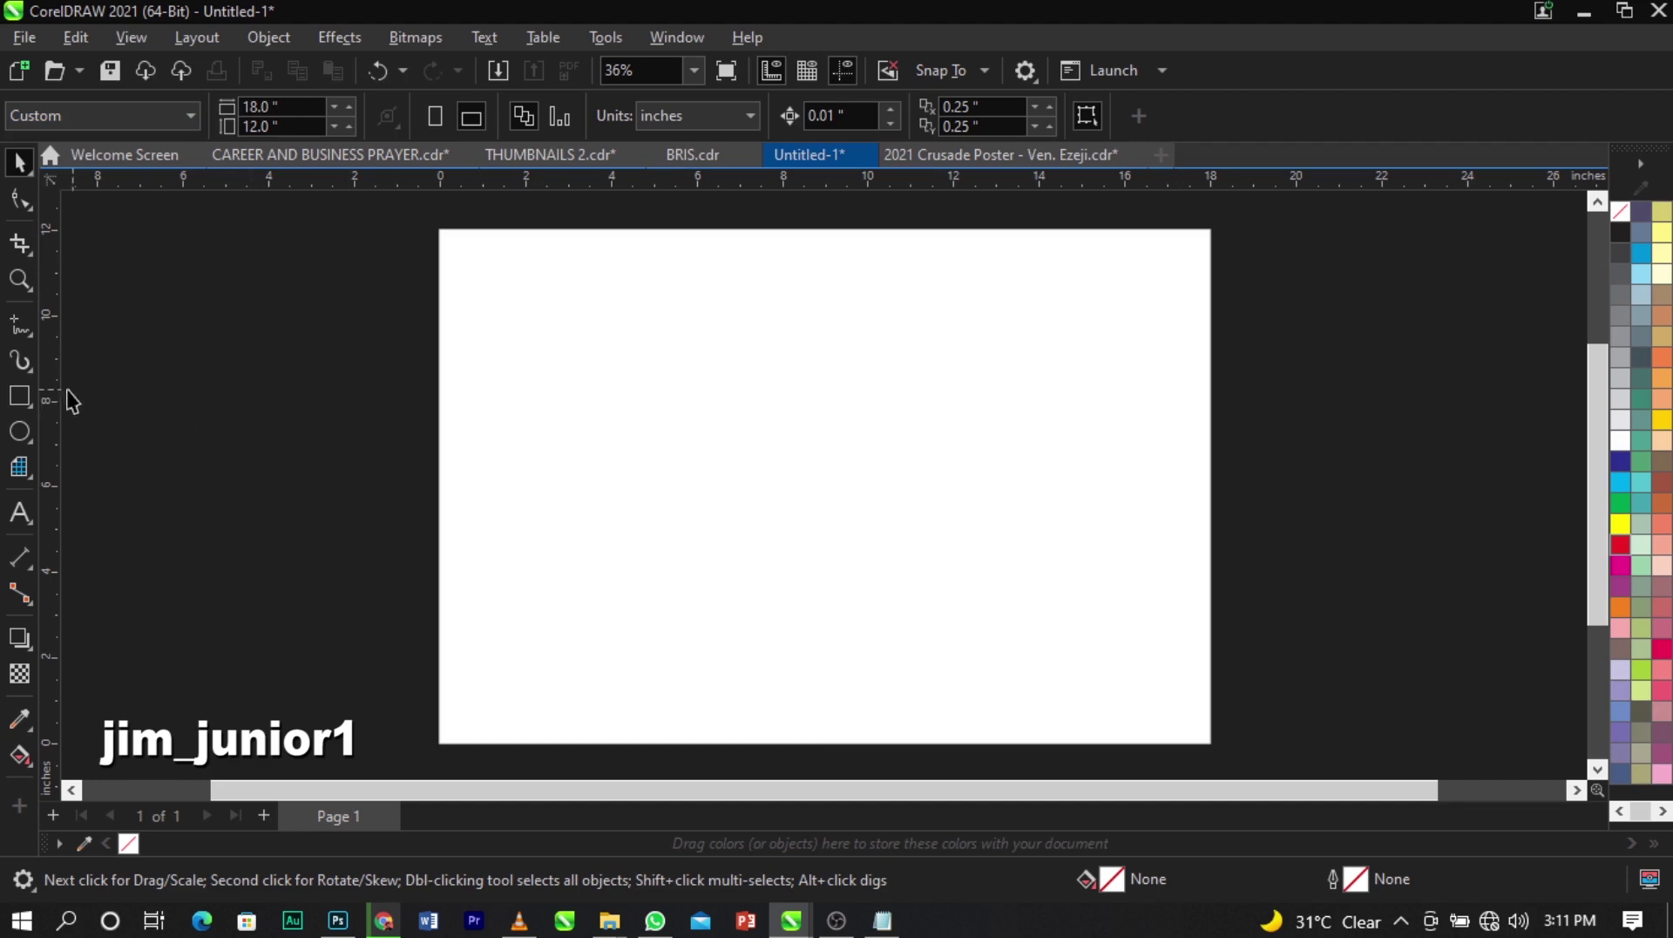
- Draw a black-outlined rectangle and size it to 18 x 12 inches
click(19, 398)
drag(469, 269, 1061, 674)
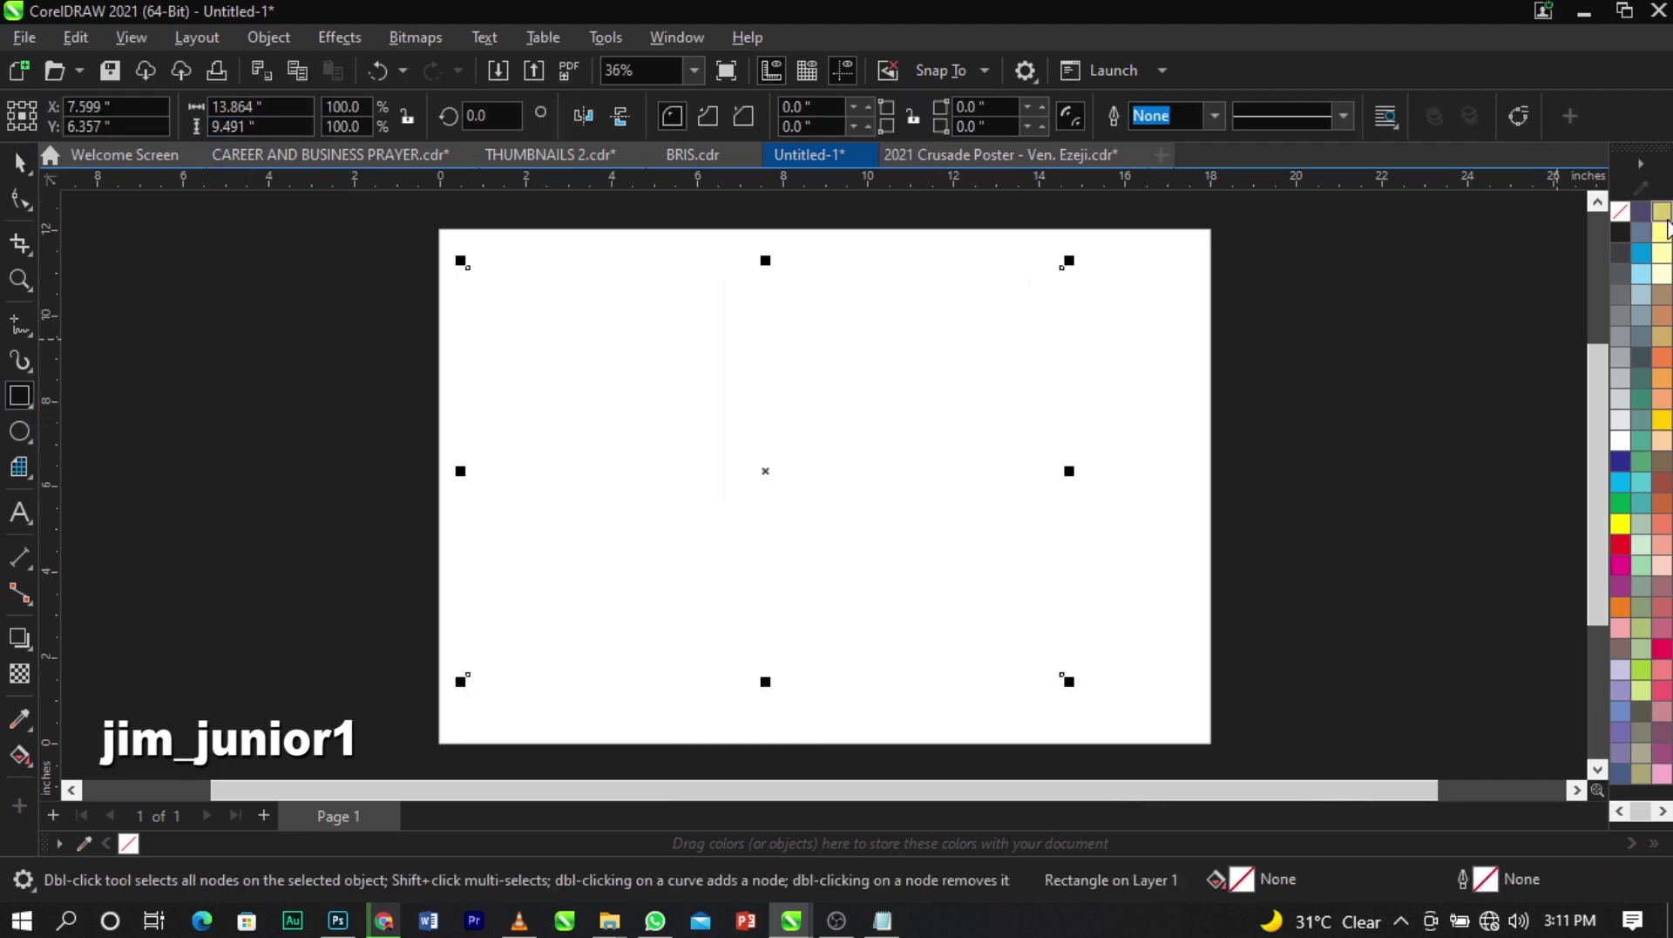
right_click(1620, 232)
click(1499, 254)
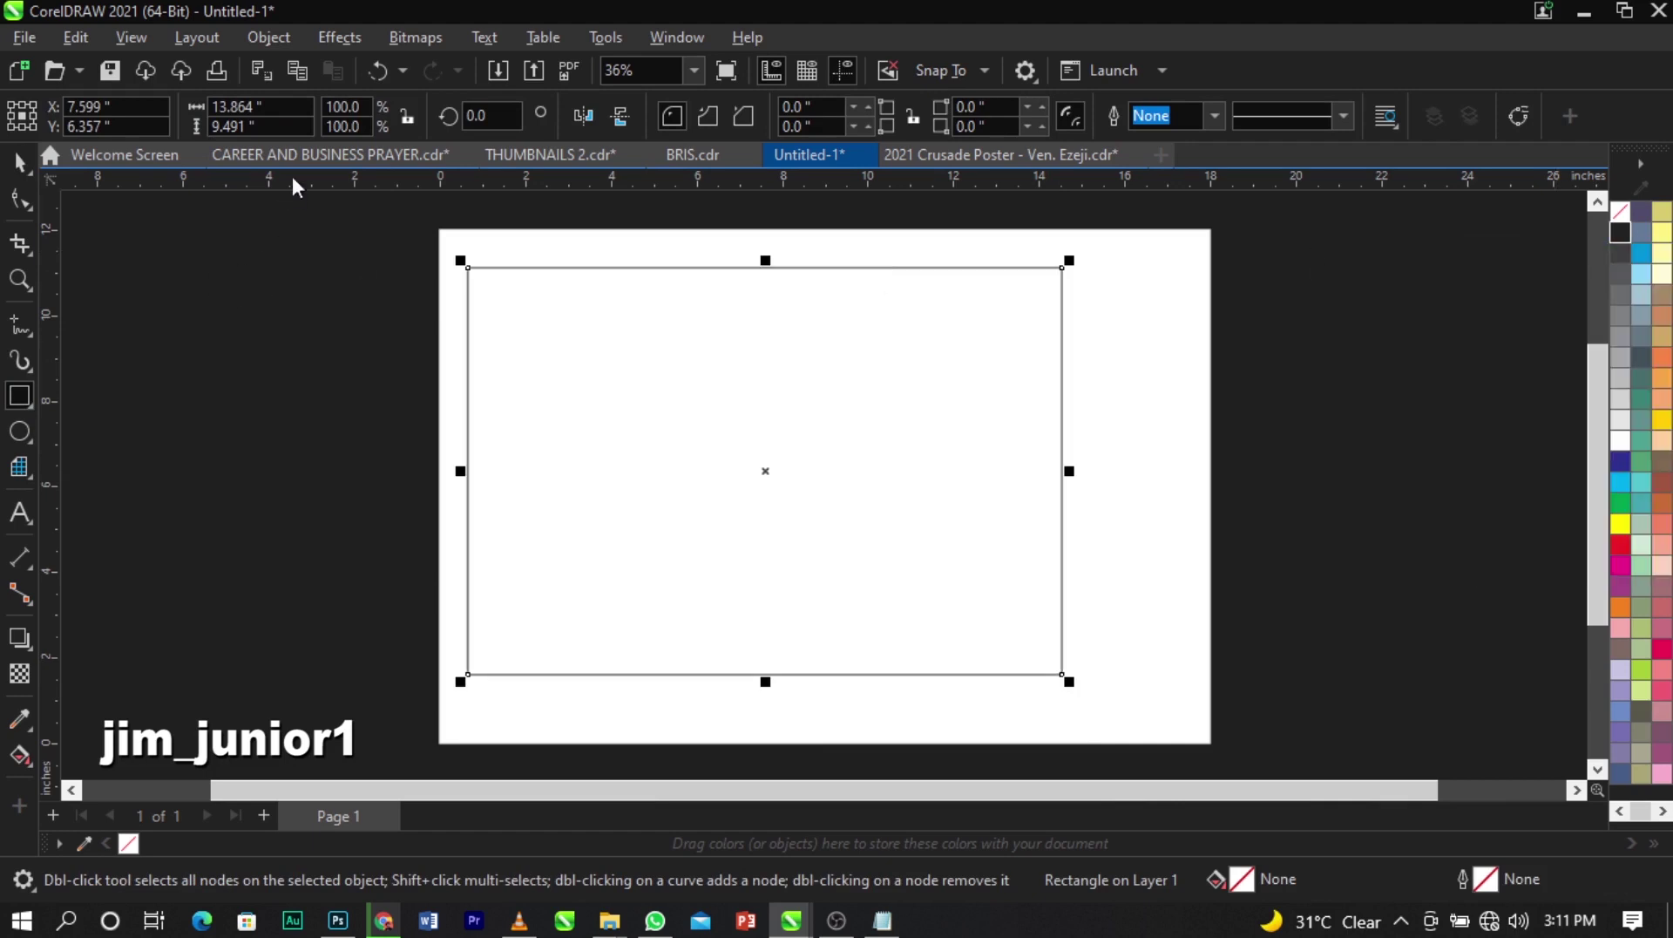
click(281, 108)
text(18)
key(Tab)
text(12)
key(Return)
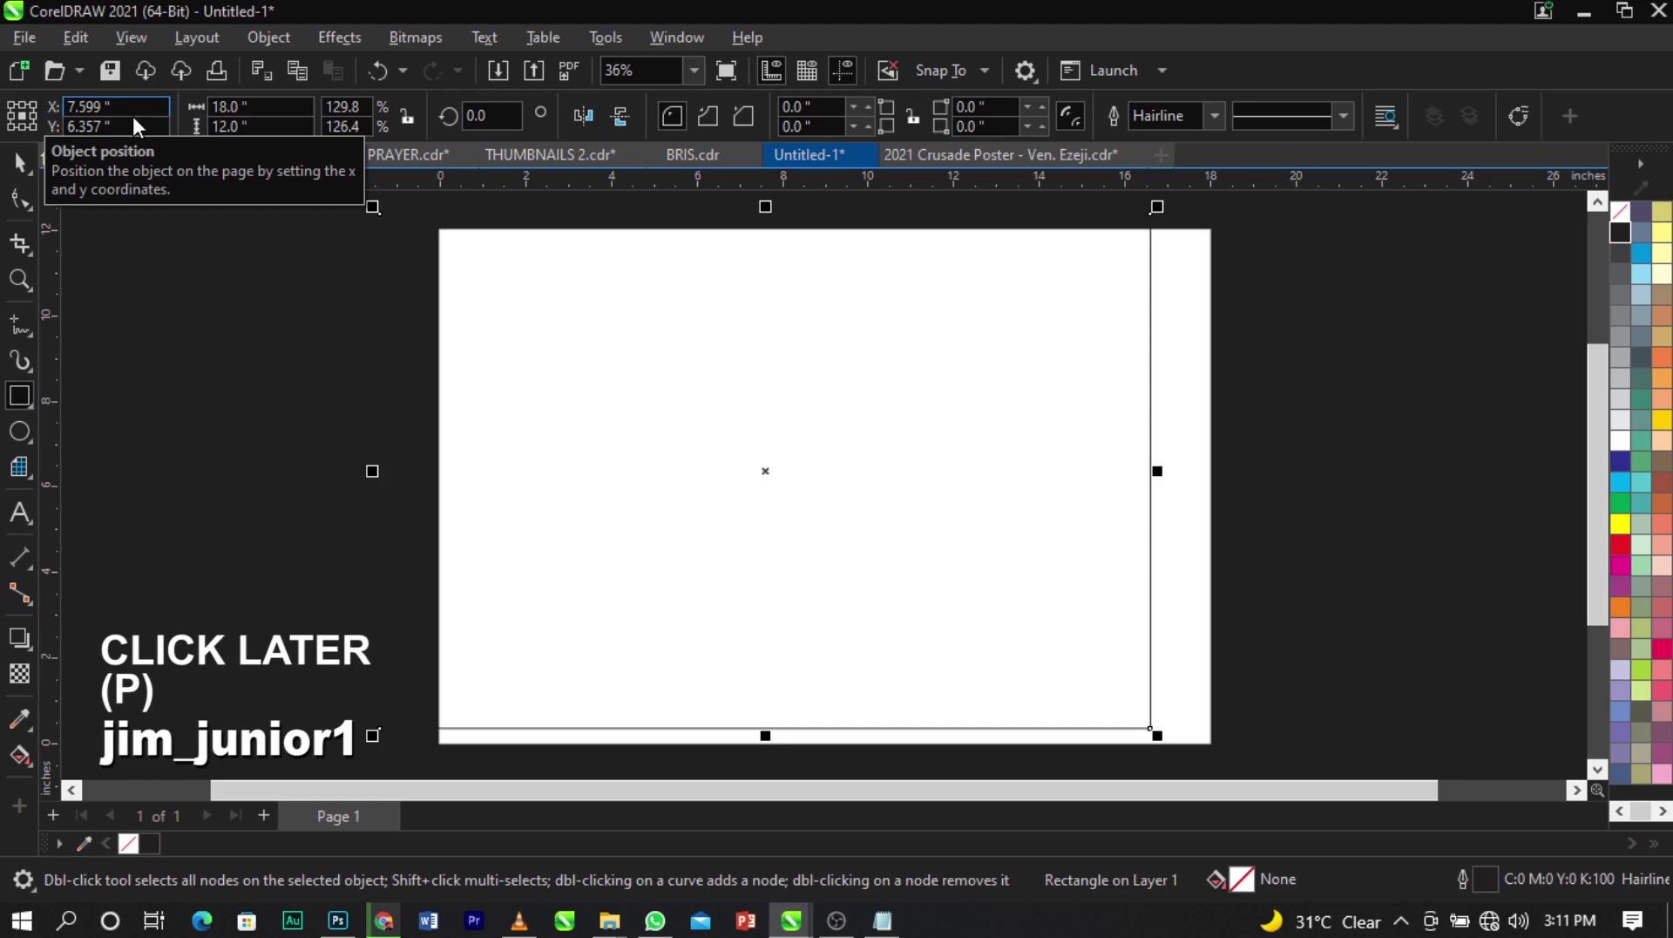
- Centre the rectangle on the page and remove its outline
key(p)
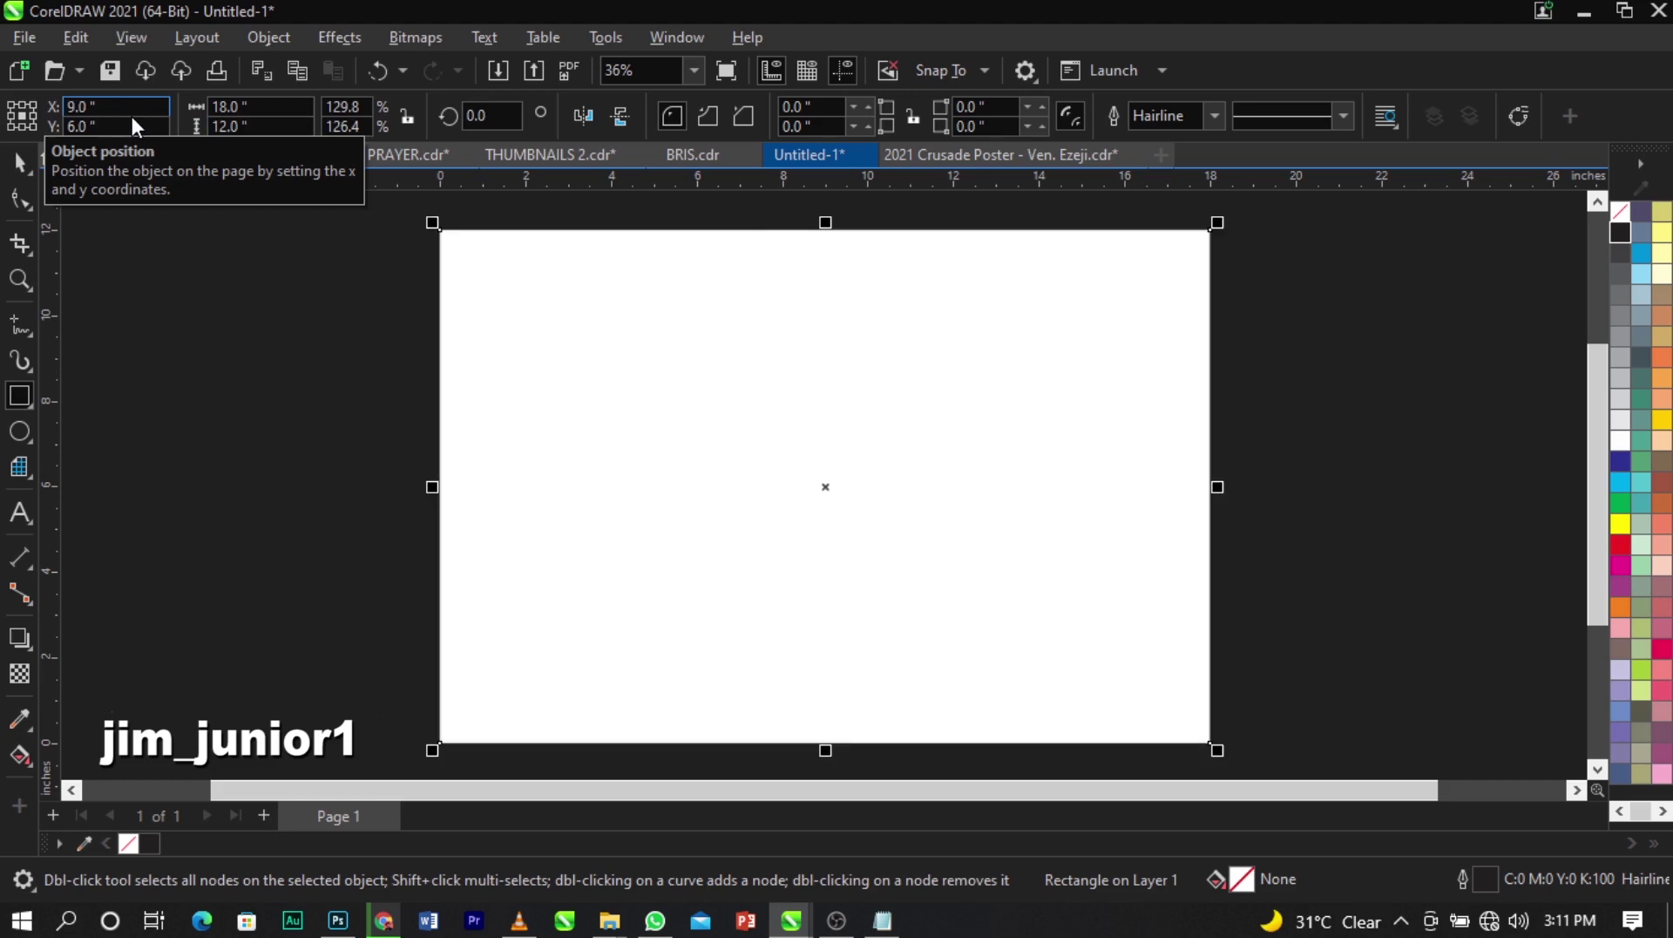
right_click(1617, 214)
click(1587, 232)
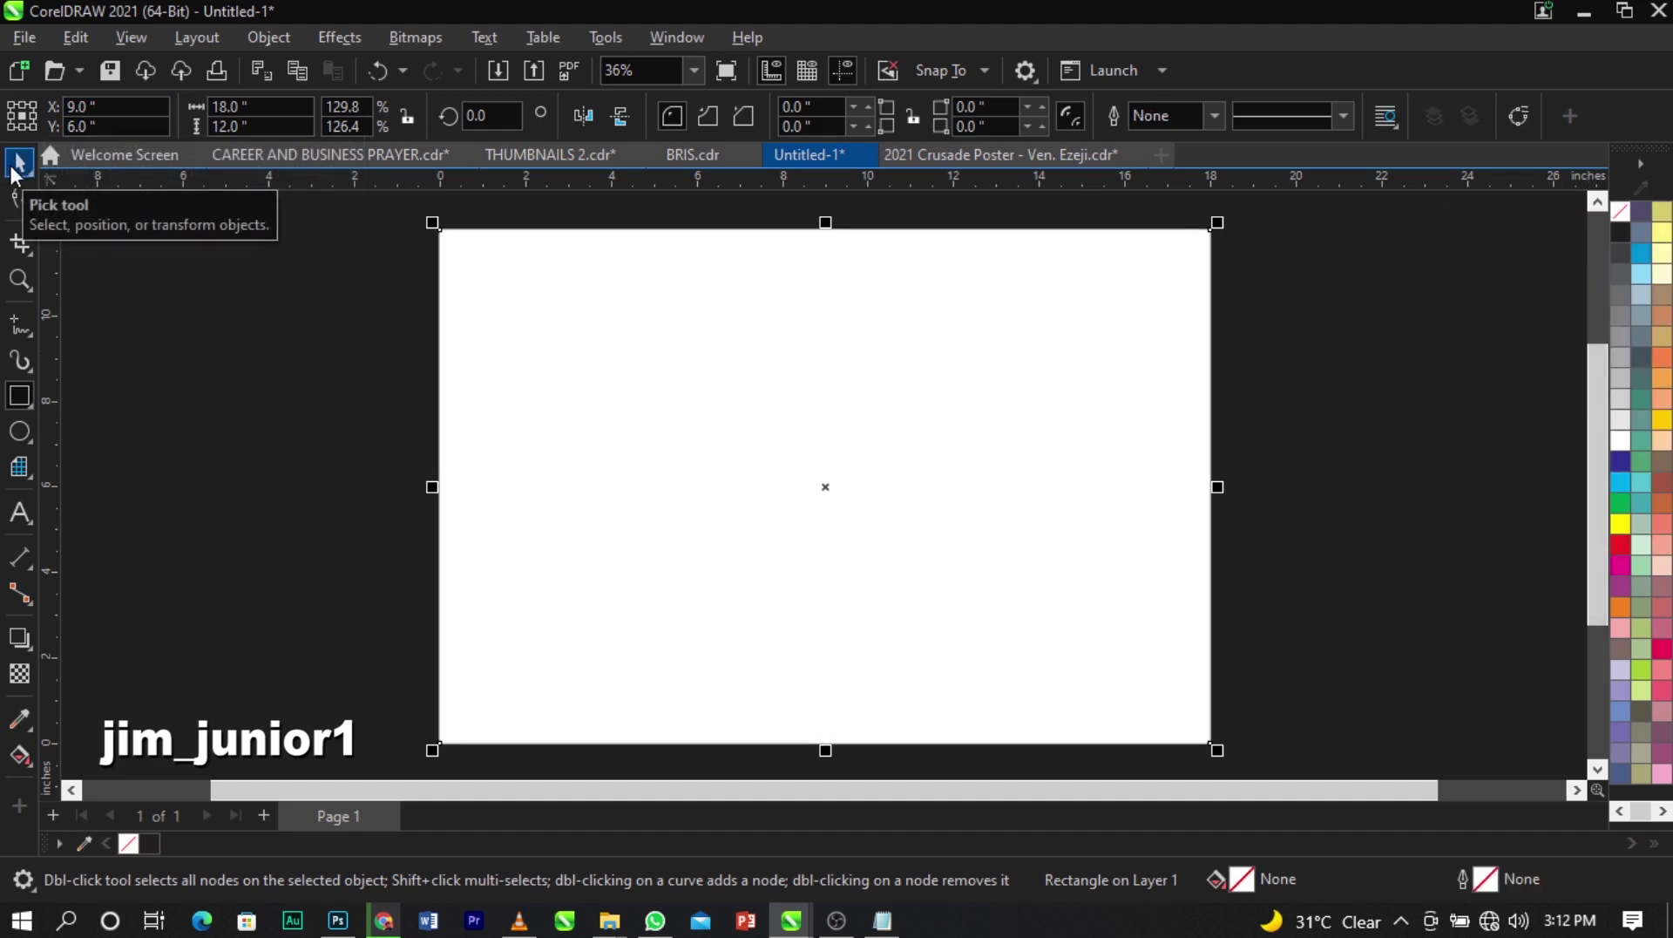
- Deselect the rectangle and open the Import dialog from the File menu
click(965, 462)
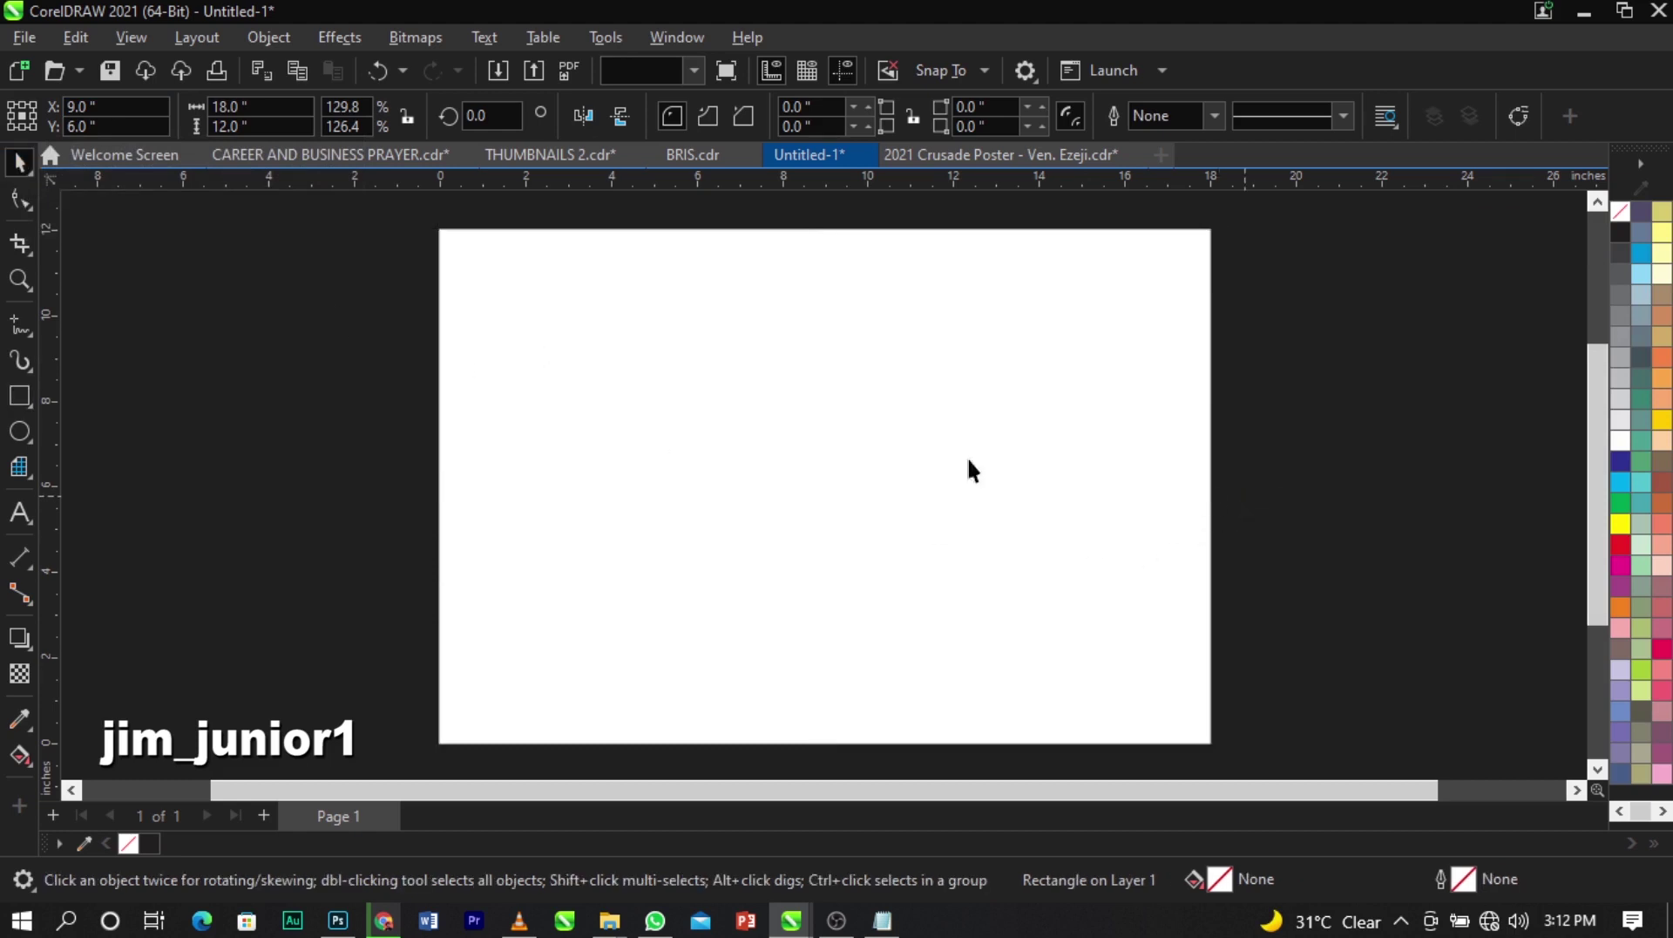
right_click(332, 401)
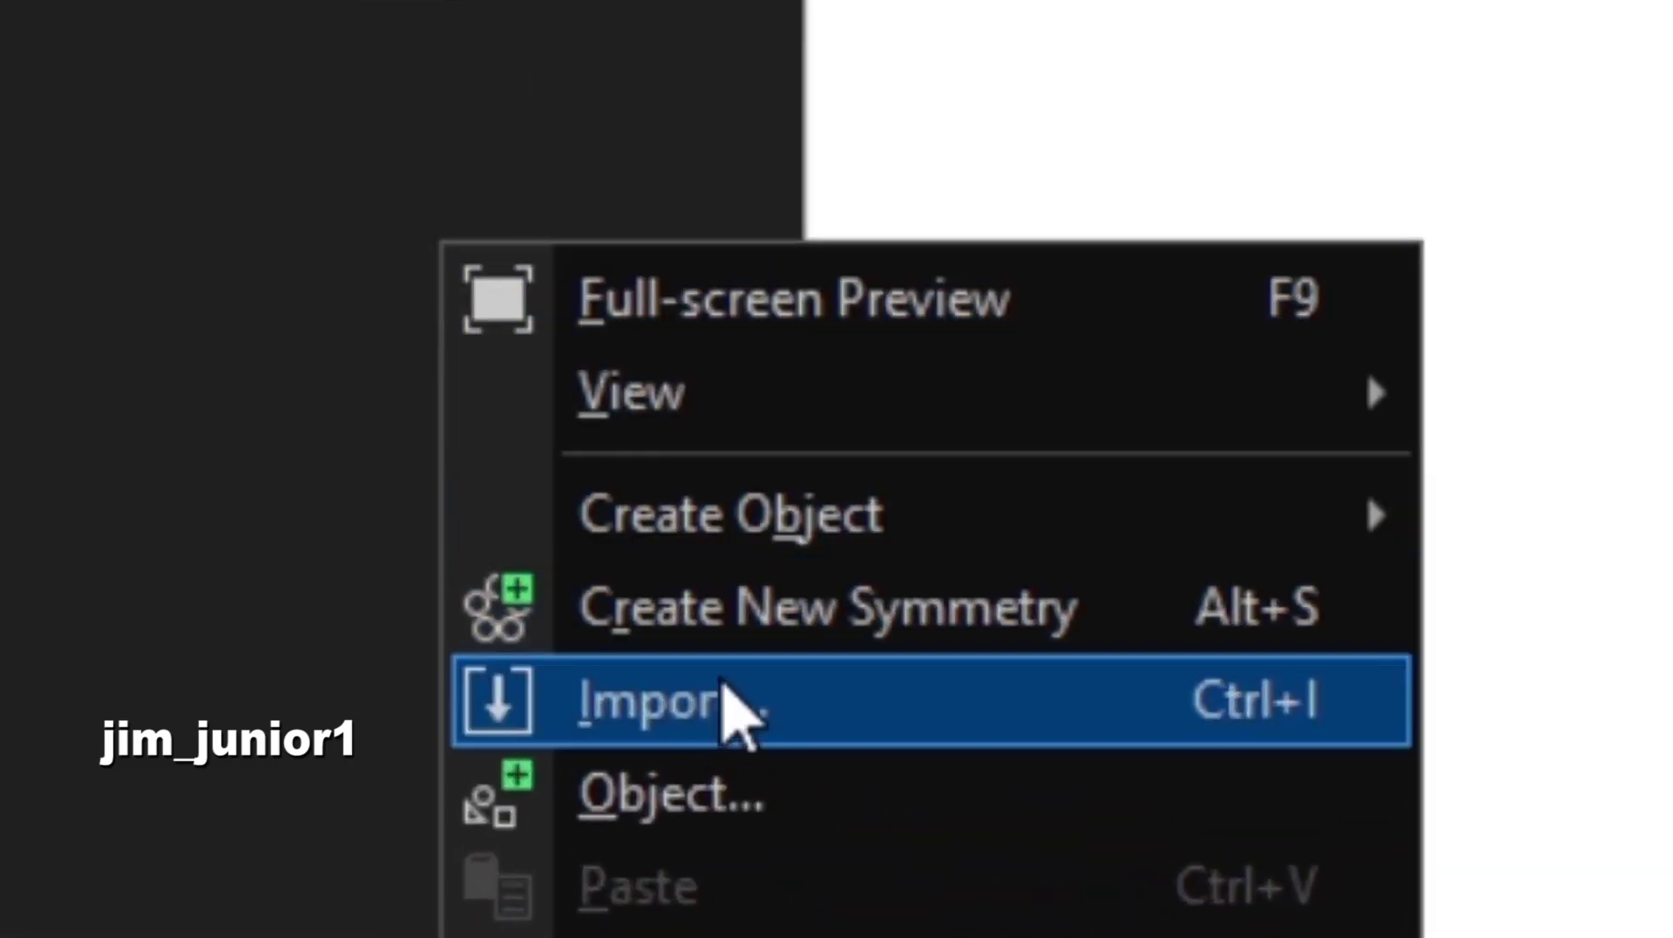
click(284, 464)
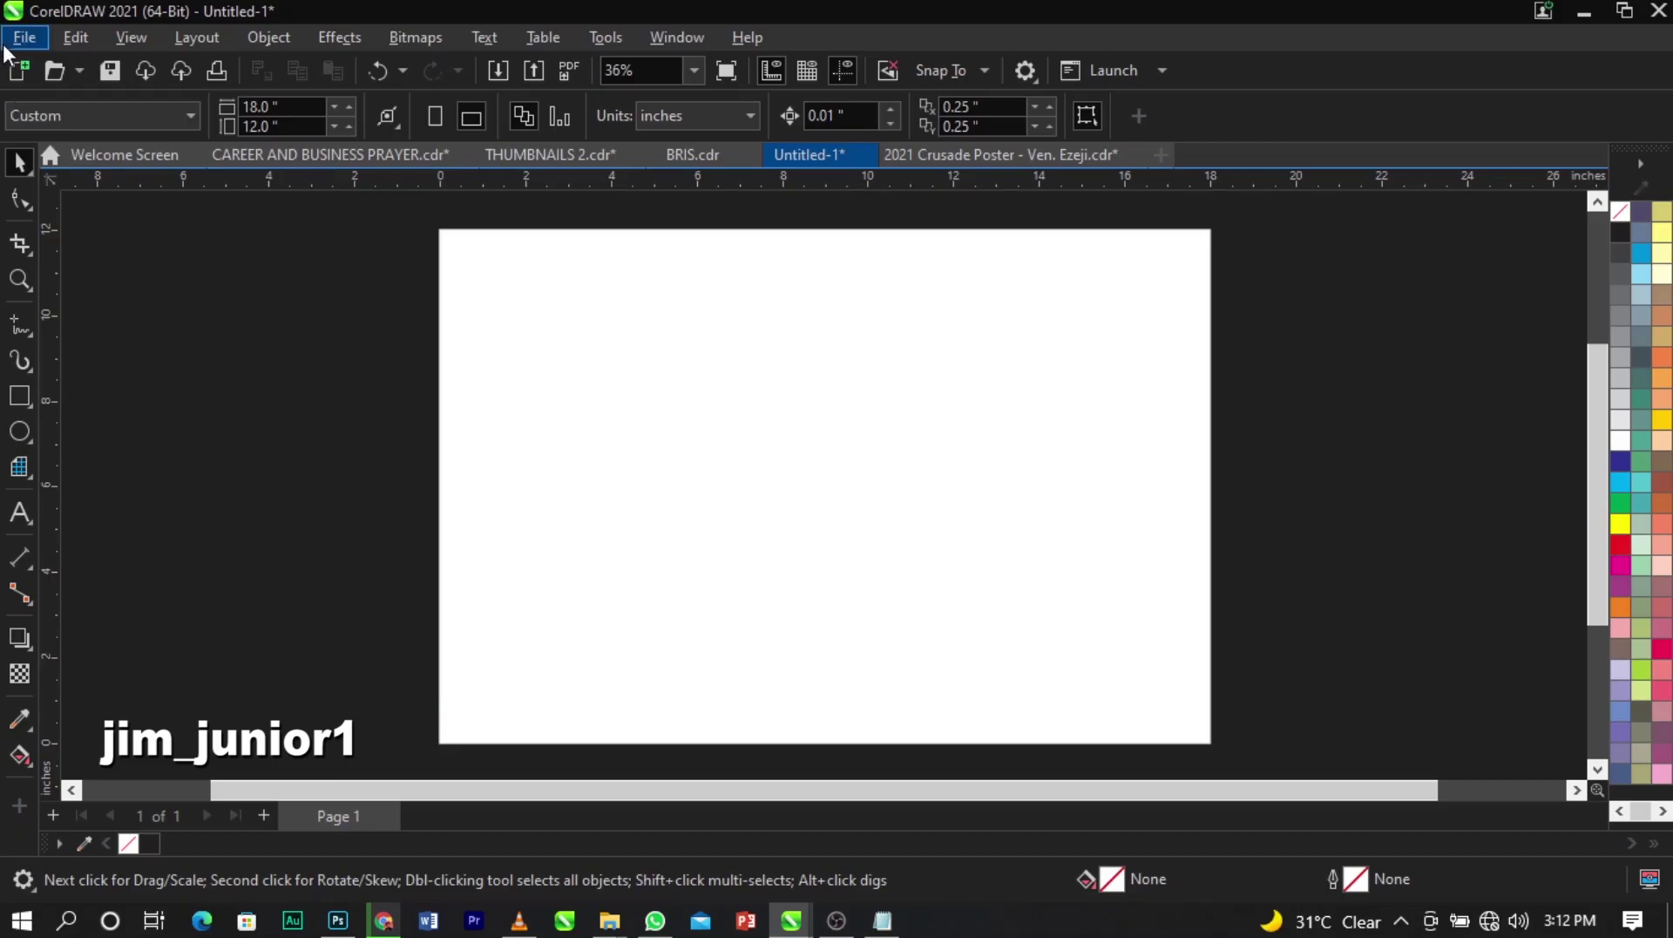
click(23, 38)
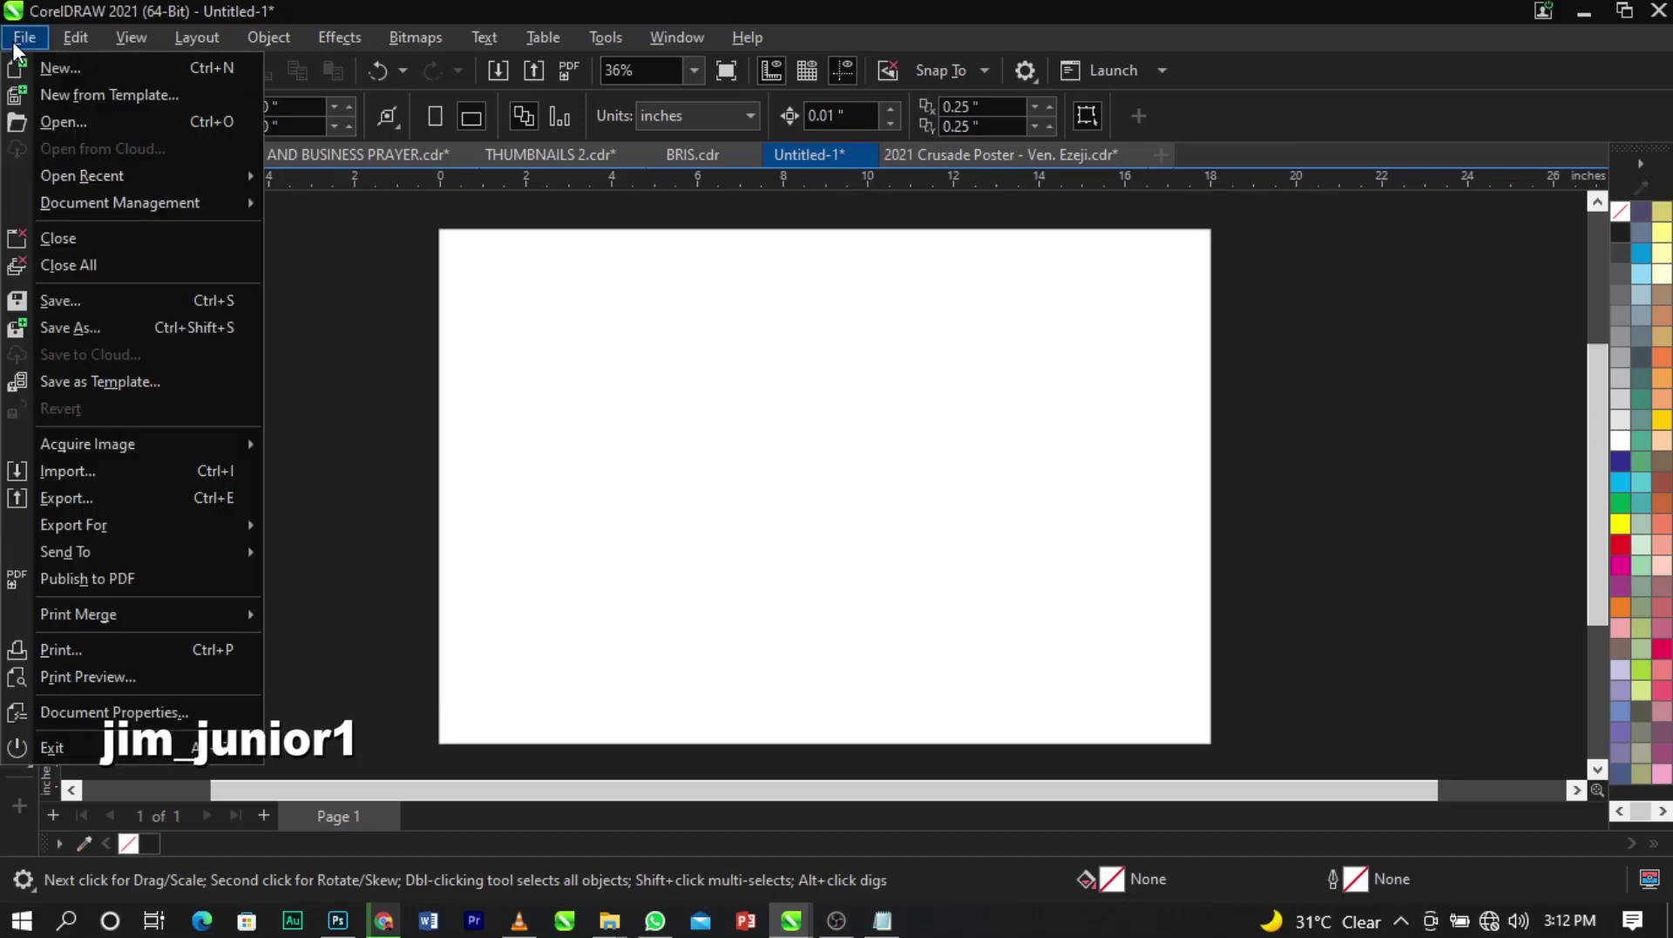
click(96, 482)
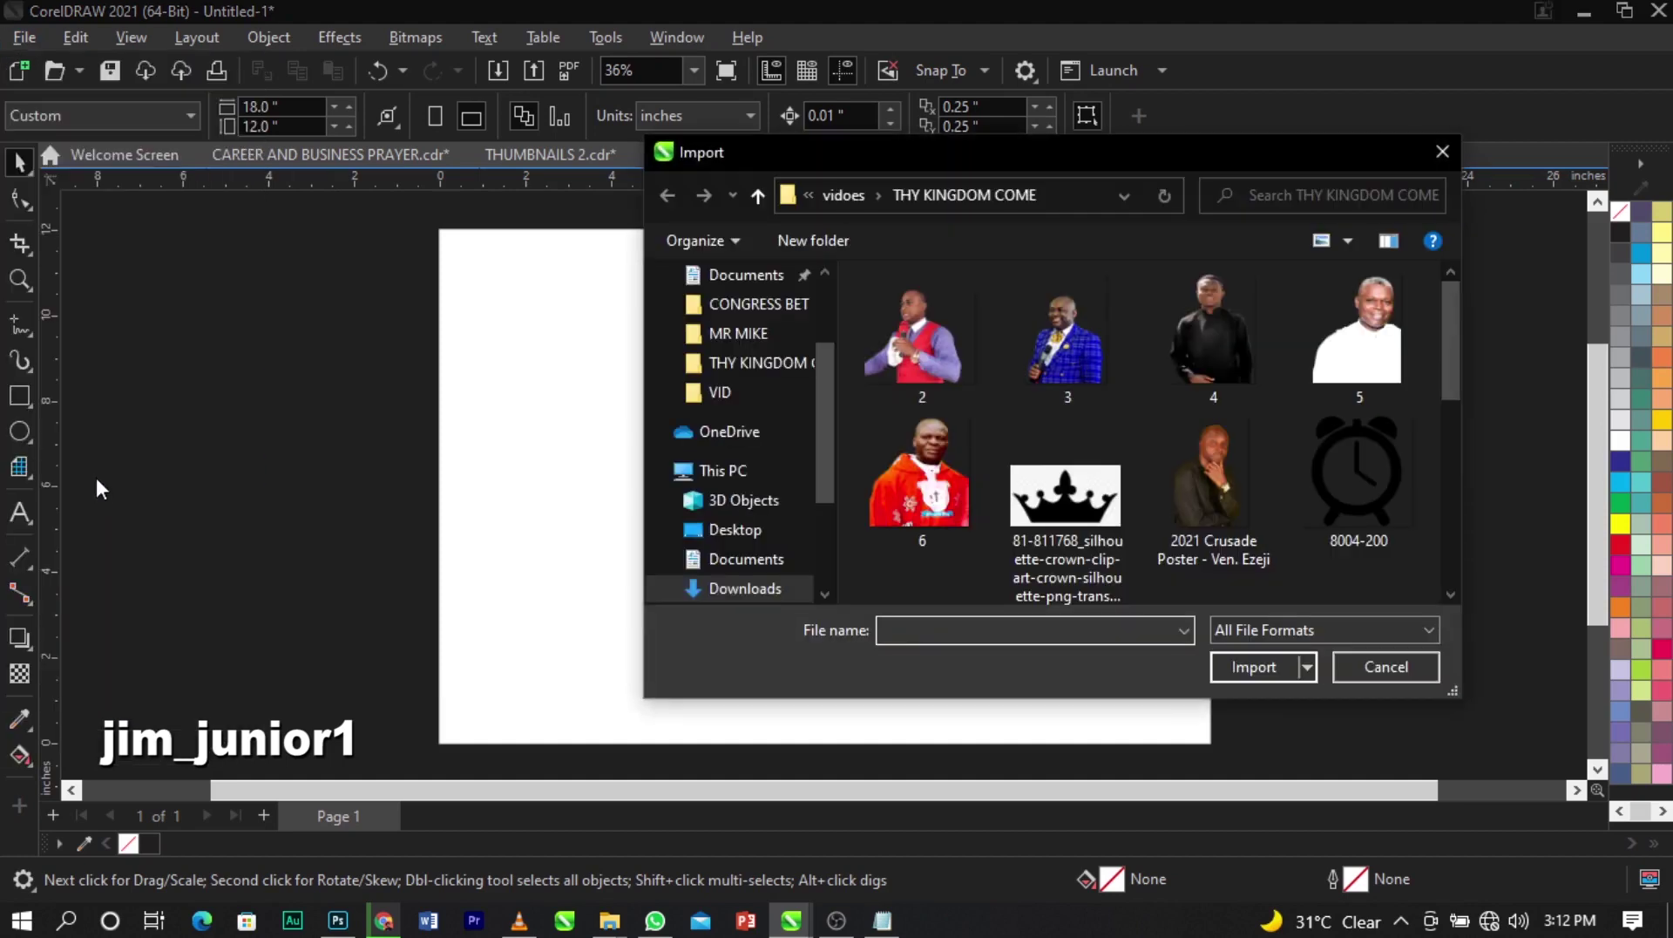
- Select images 2–6, the crown silhouette, 2021 Crusade Poster photo and 8004-200 clock image
click(915, 340)
ctrl+click(1048, 353)
ctrl+click(1353, 366)
ctrl+click(1231, 336)
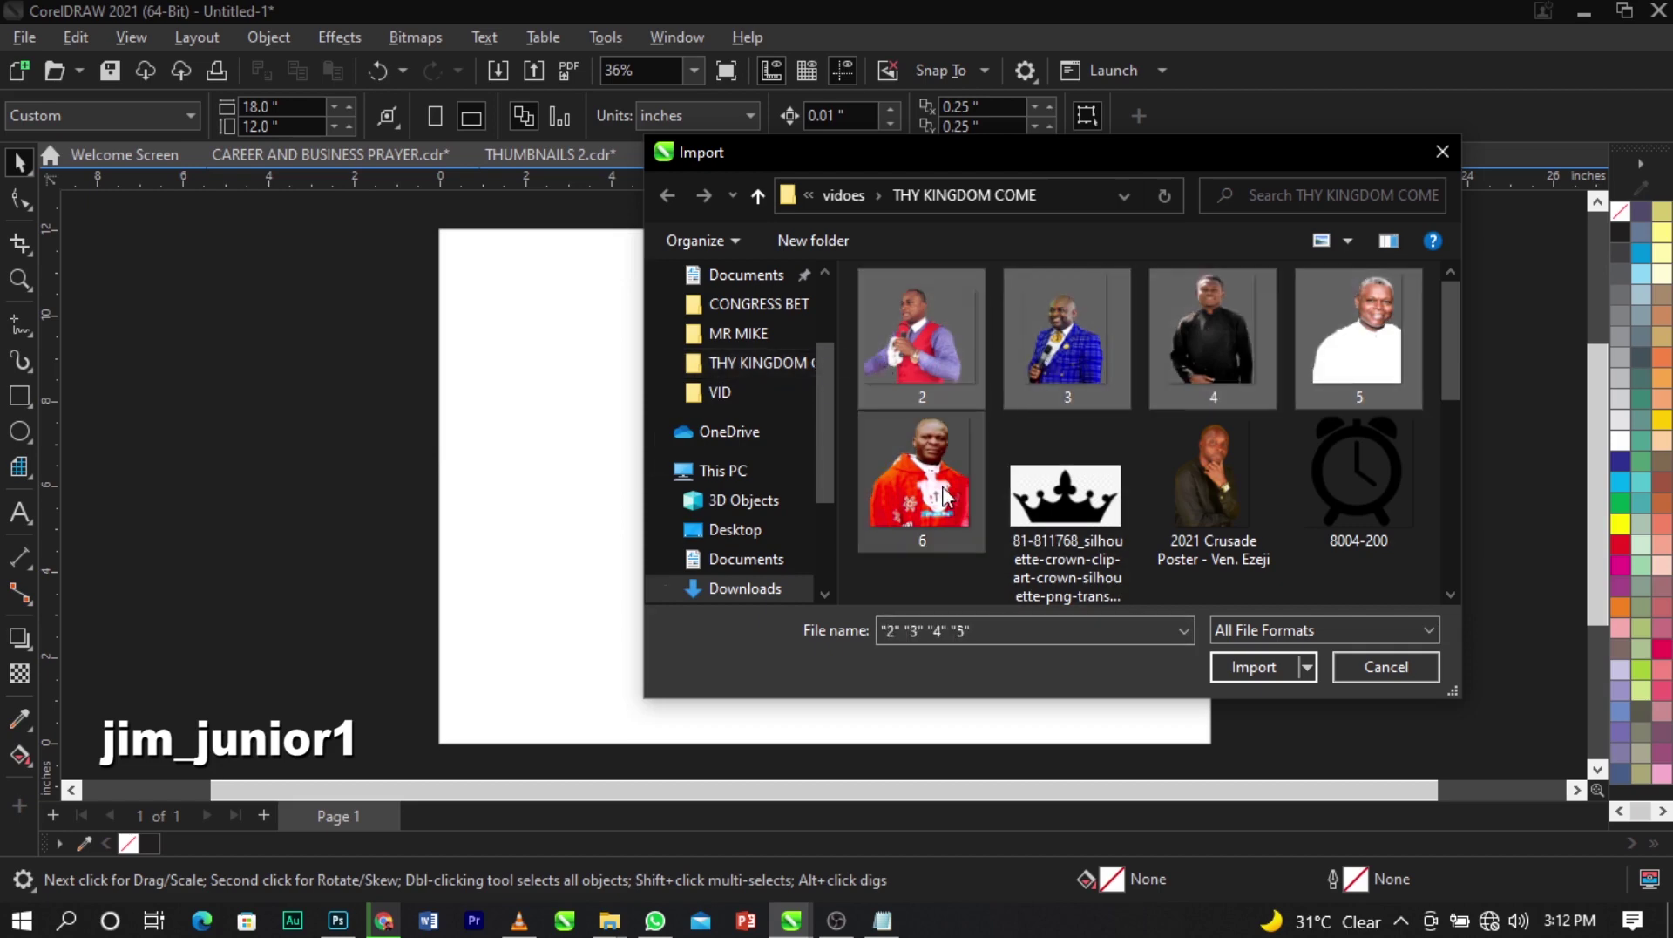
ctrl+click(920, 470)
ctrl+click(1065, 497)
ctrl+click(1213, 488)
ctrl+click(1356, 474)
- Add the lens flare, blue texture, calendar, location icon, sunset, logo and maxresdefault images, then import
scroll(1221, 462, down, 2)
ctrl+click(879, 453)
ctrl+click(1084, 532)
ctrl+click(1212, 497)
ctrl+click(1358, 509)
scroll(1220, 488, down, 2)
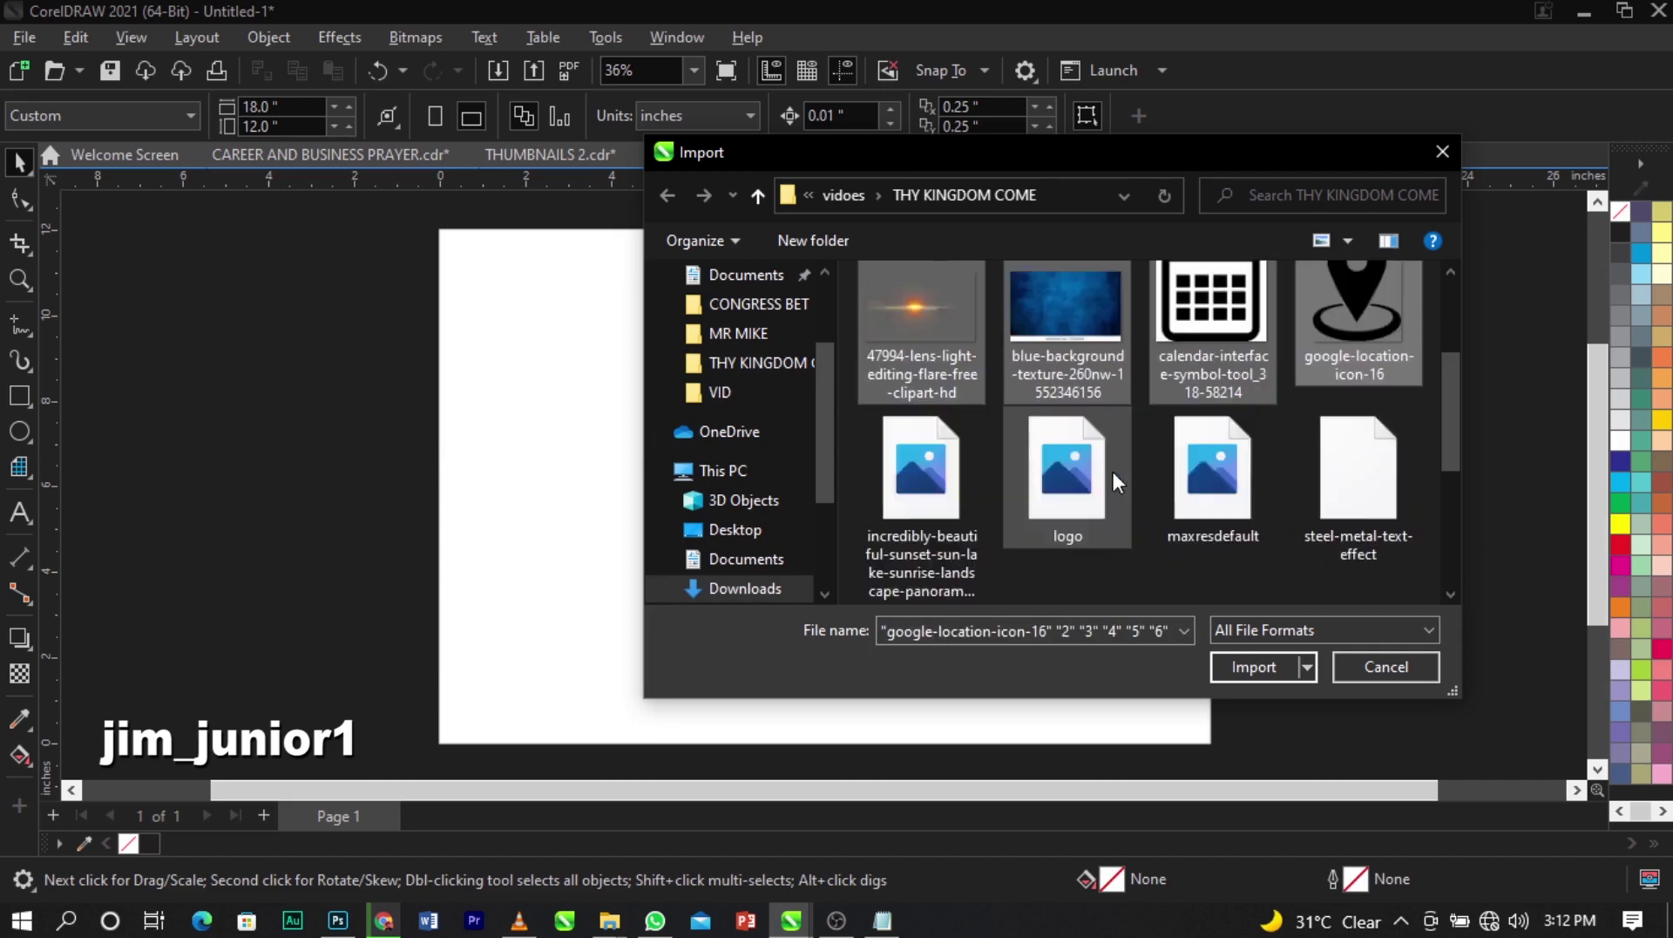
ctrl+click(915, 472)
ctrl+click(1091, 501)
ctrl+click(1151, 485)
ctrl+click(1101, 504)
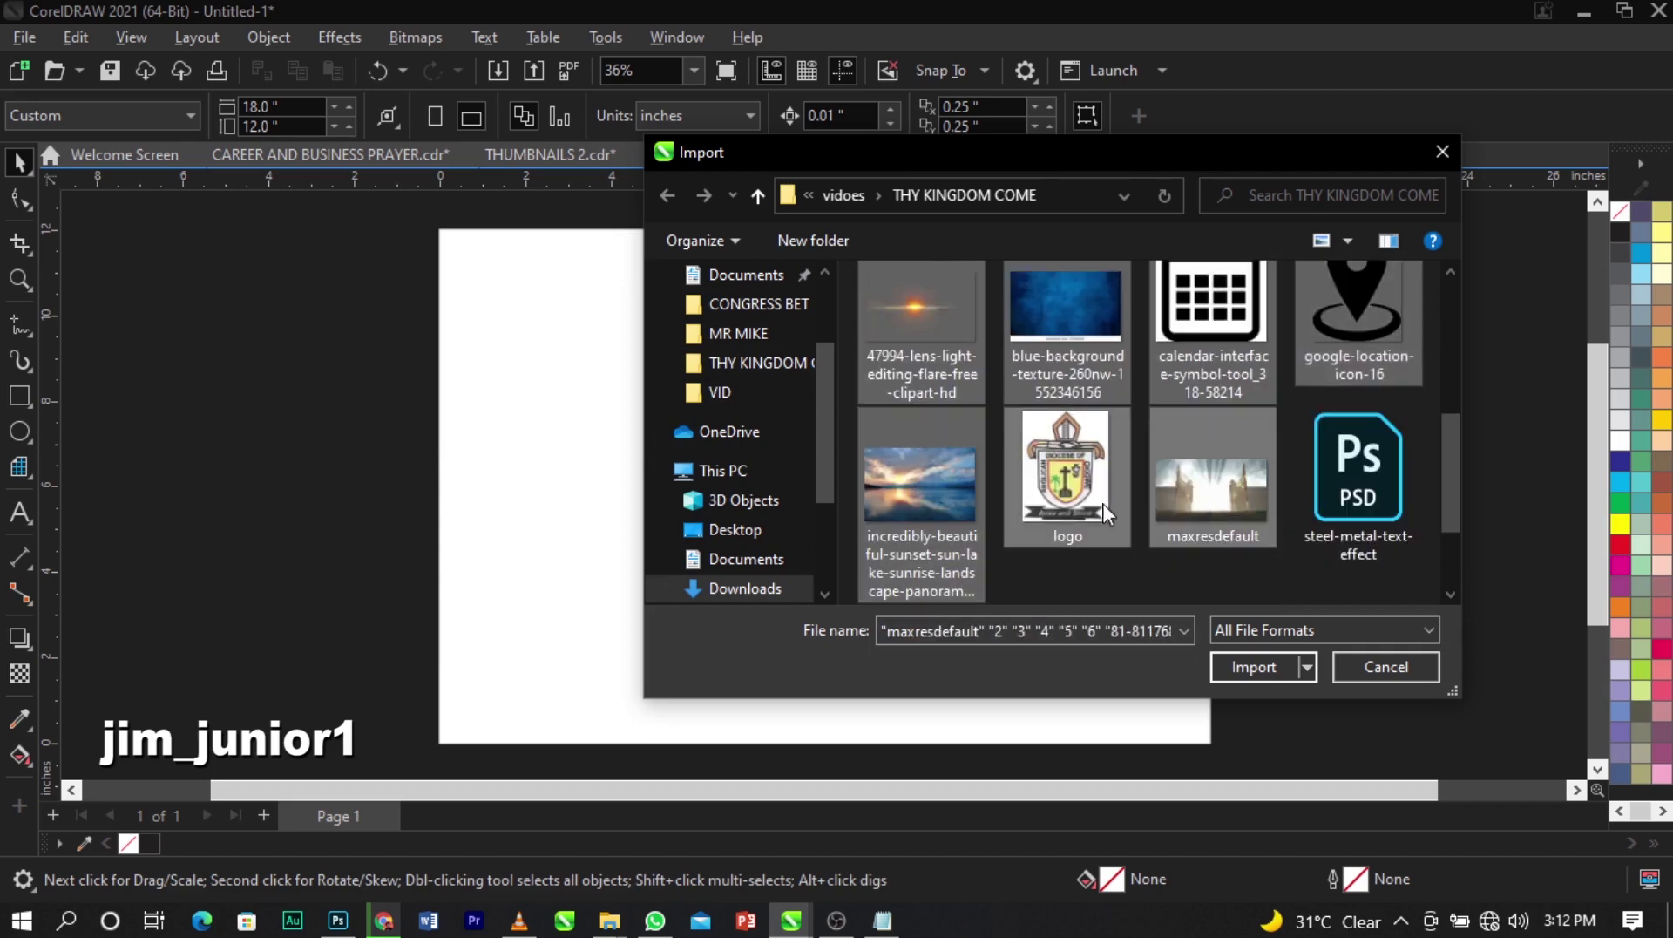
click(1251, 666)
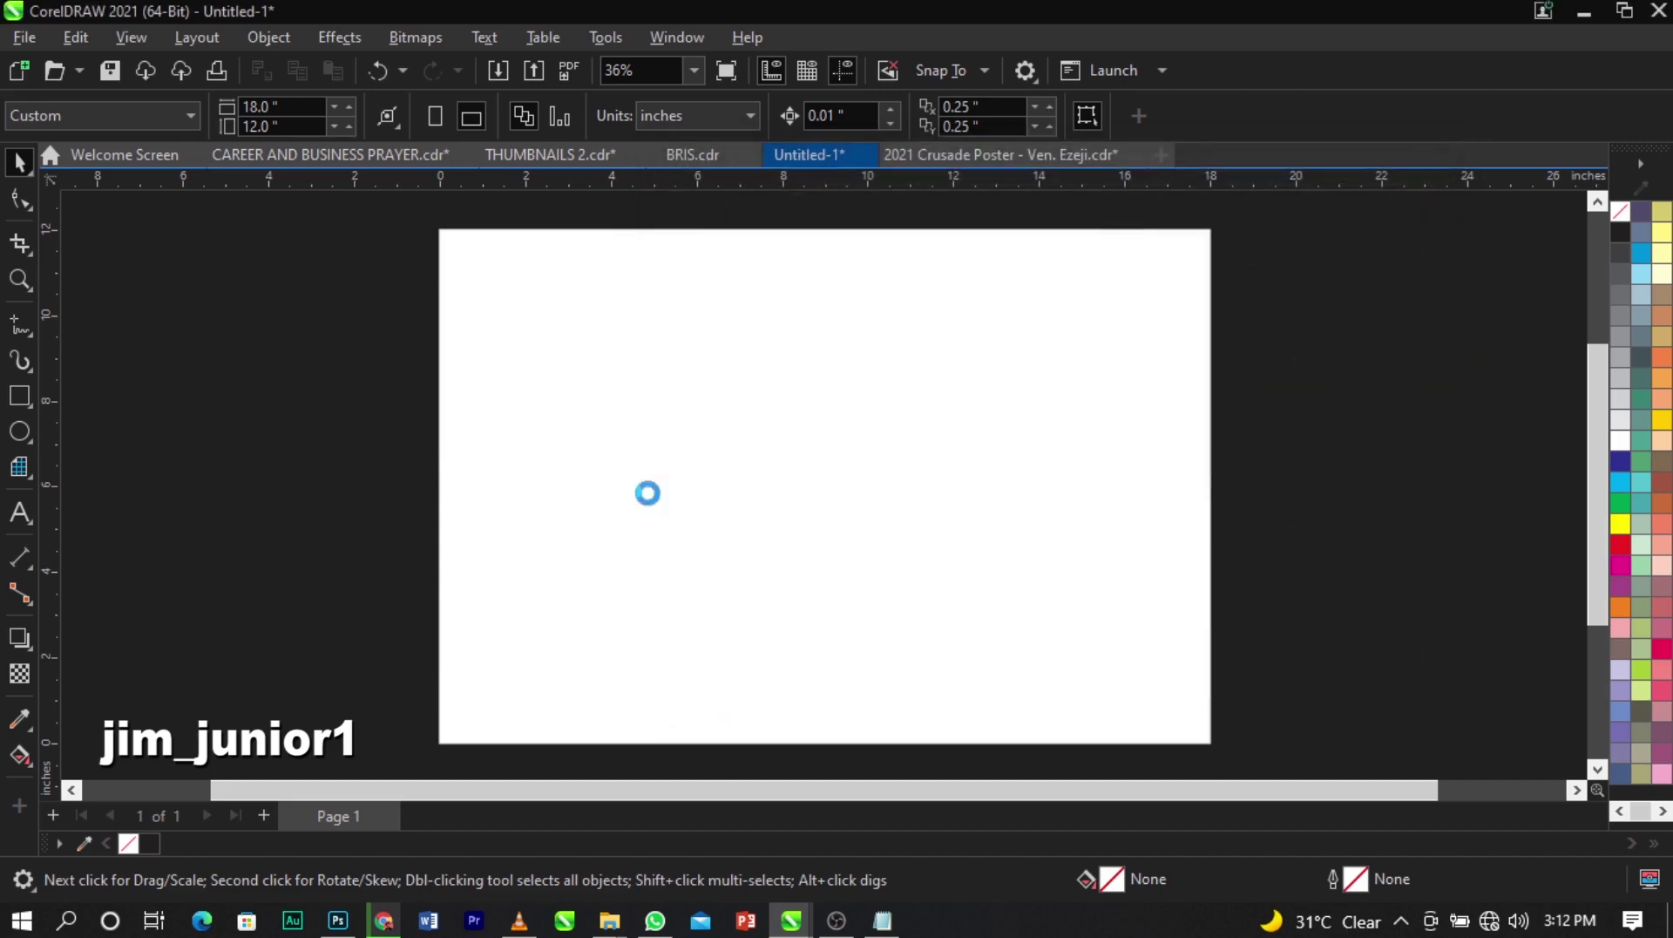
- Place the photos, lens flare, blue texture, calendar, pin icon, sunset, crest logo and church image beside the page
drag(220, 340, 157, 305)
drag(185, 388, 271, 486)
drag(243, 338, 312, 427)
drag(275, 305, 380, 451)
drag(157, 301, 281, 497)
click(150, 523)
click(174, 514)
click(145, 509)
click(163, 462)
click(112, 376)
click(97, 269)
drag(194, 243, 338, 375)
- Move the portrait photos to a group on the right of the page
drag(363, 449, 1360, 427)
drag(272, 485, 1485, 525)
drag(296, 419, 1450, 531)
drag(216, 384, 1386, 558)
click(390, 533)
key(ctrl+z)
drag(275, 396, 1311, 534)
click(235, 468)
drag(236, 468, 1494, 410)
drag(215, 375, 1394, 580)
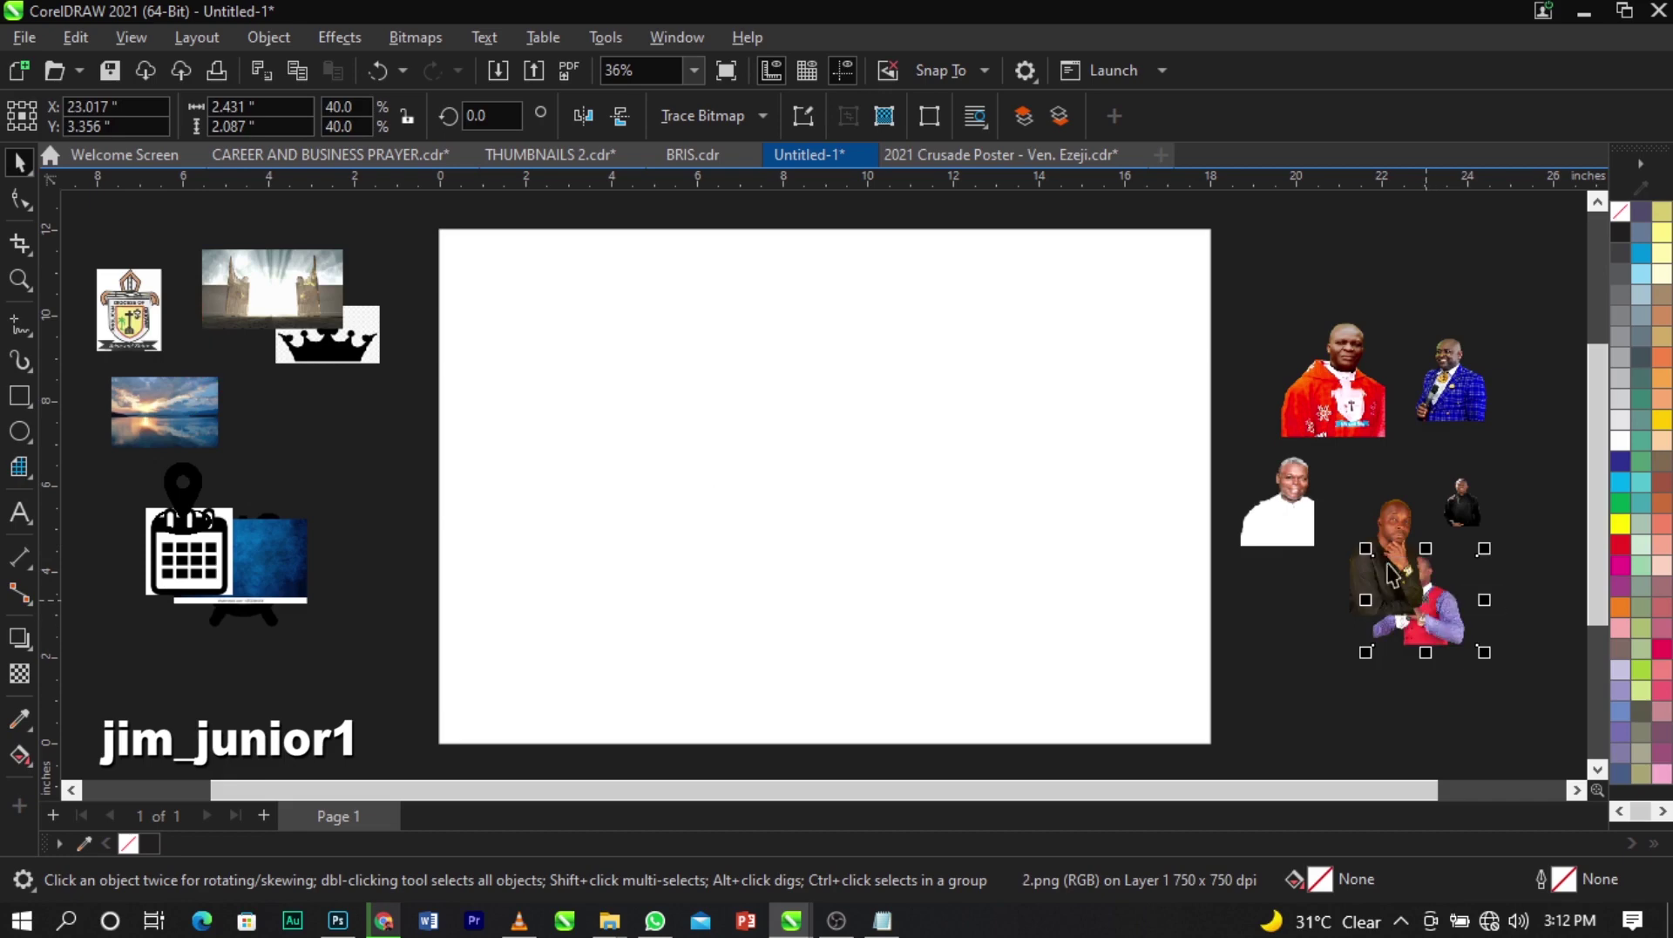
- Tidy the right-hand photo group, shifting three photos up-left and the red-vest man further right
scroll(347, 495, down, 1)
scroll(683, 437, up, 1)
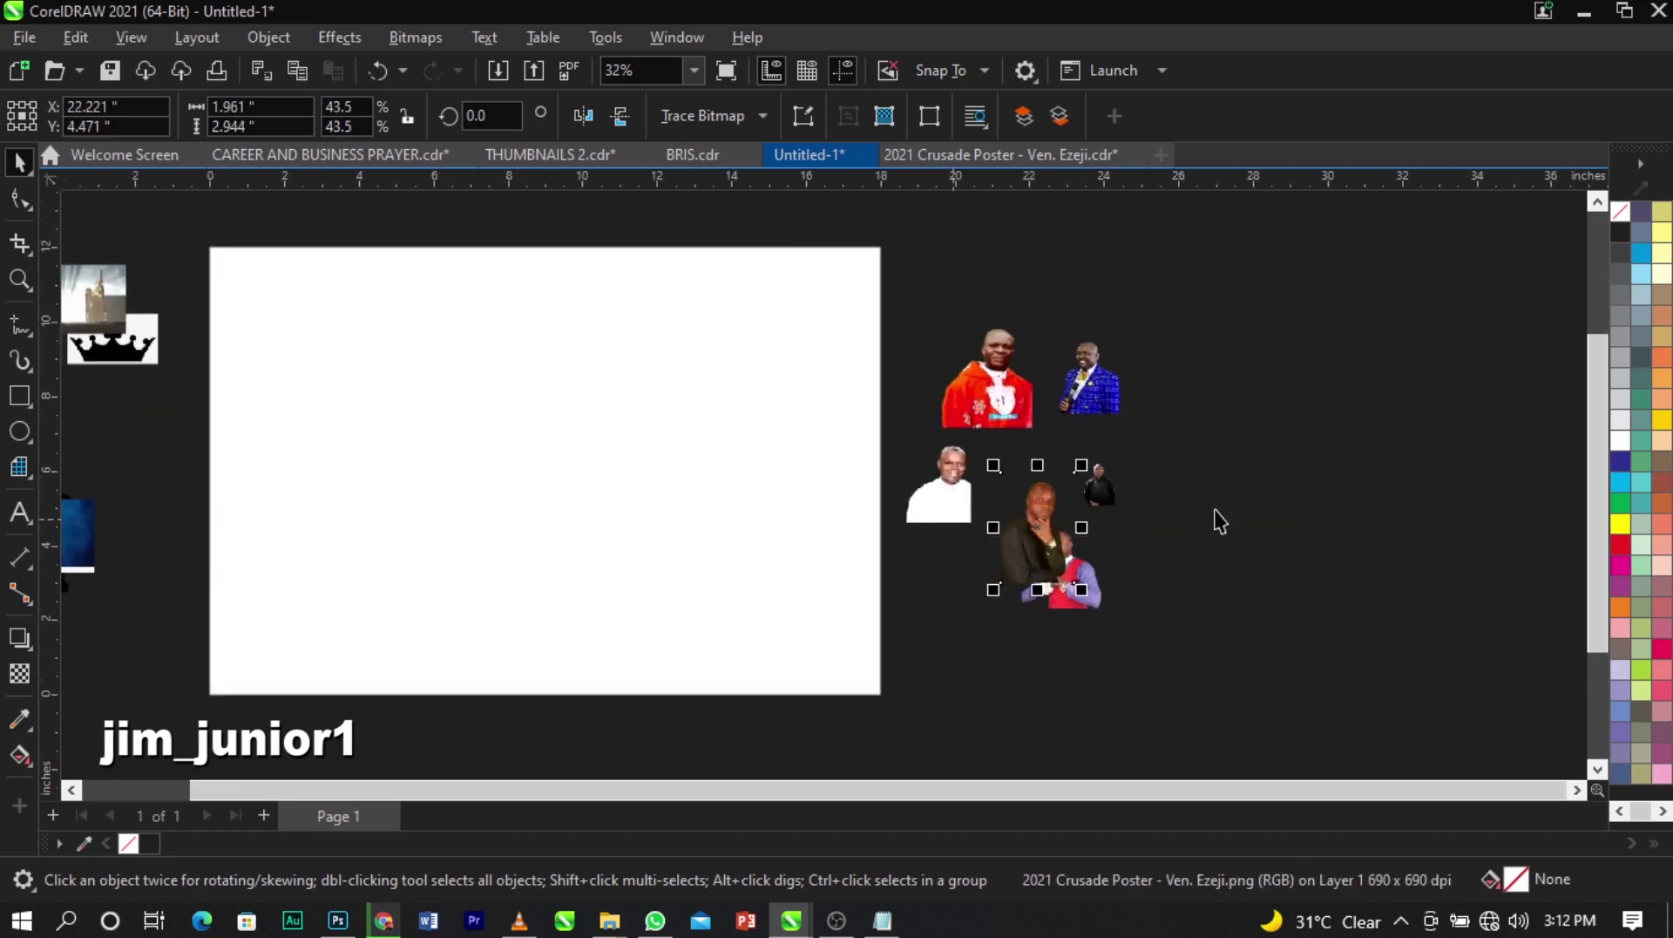
click(1121, 478)
scroll(1121, 479, down, 1)
scroll(624, 542, up, 1)
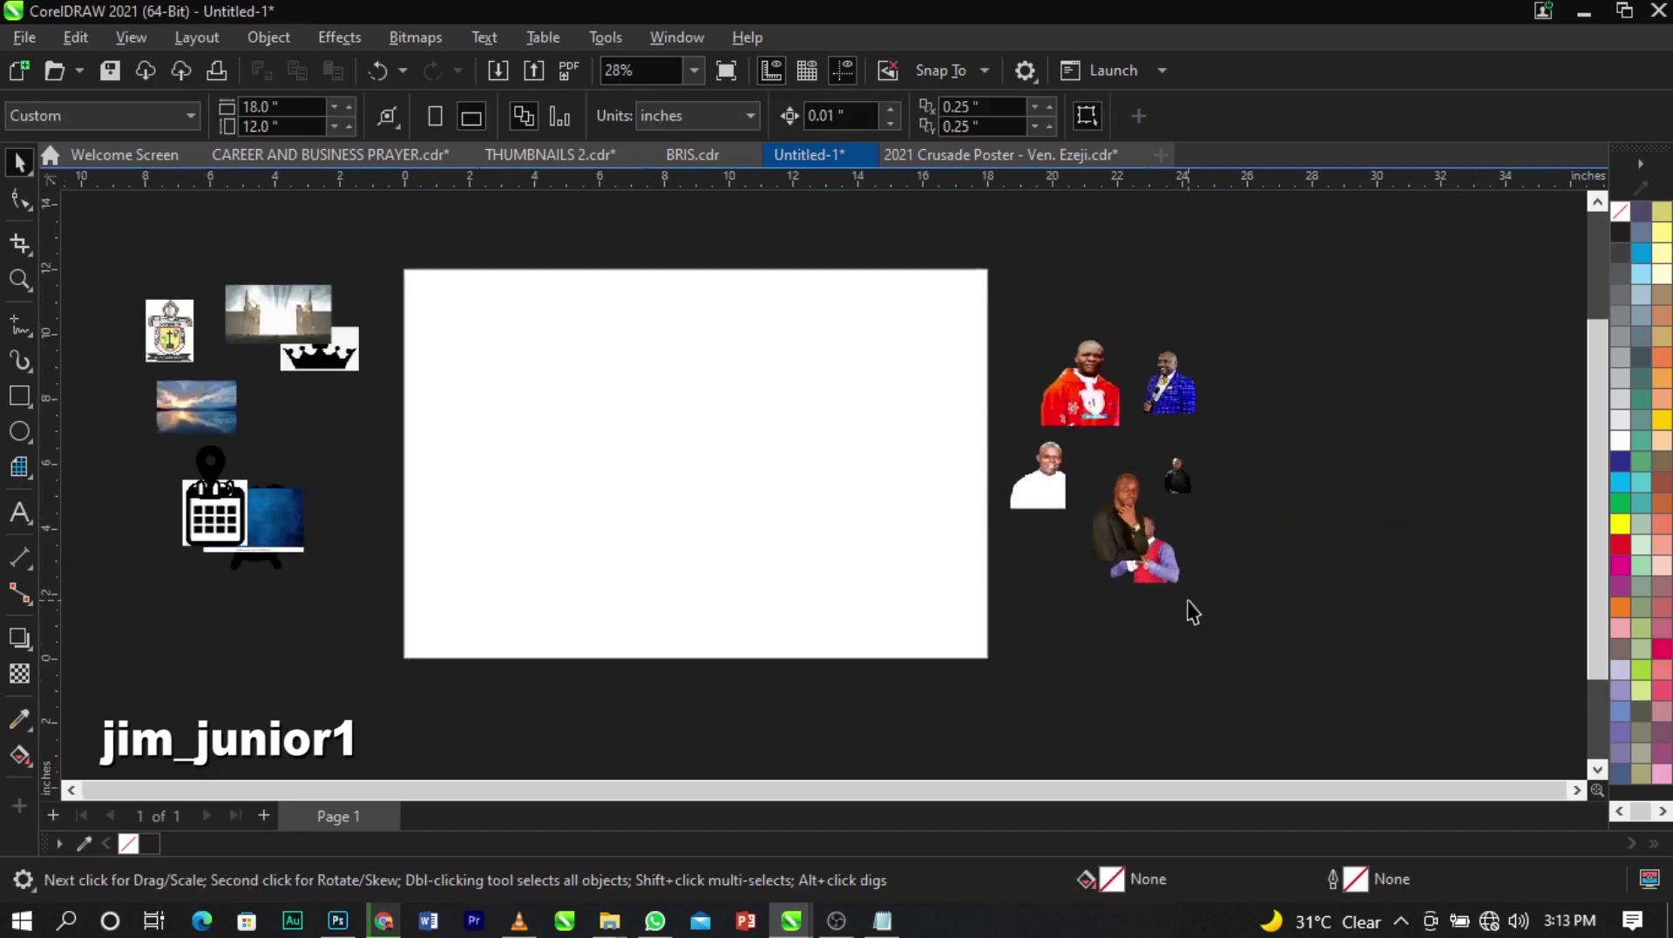
drag(1248, 306, 1074, 685)
click(1366, 630)
drag(1347, 662, 1081, 462)
drag(1135, 511, 1122, 495)
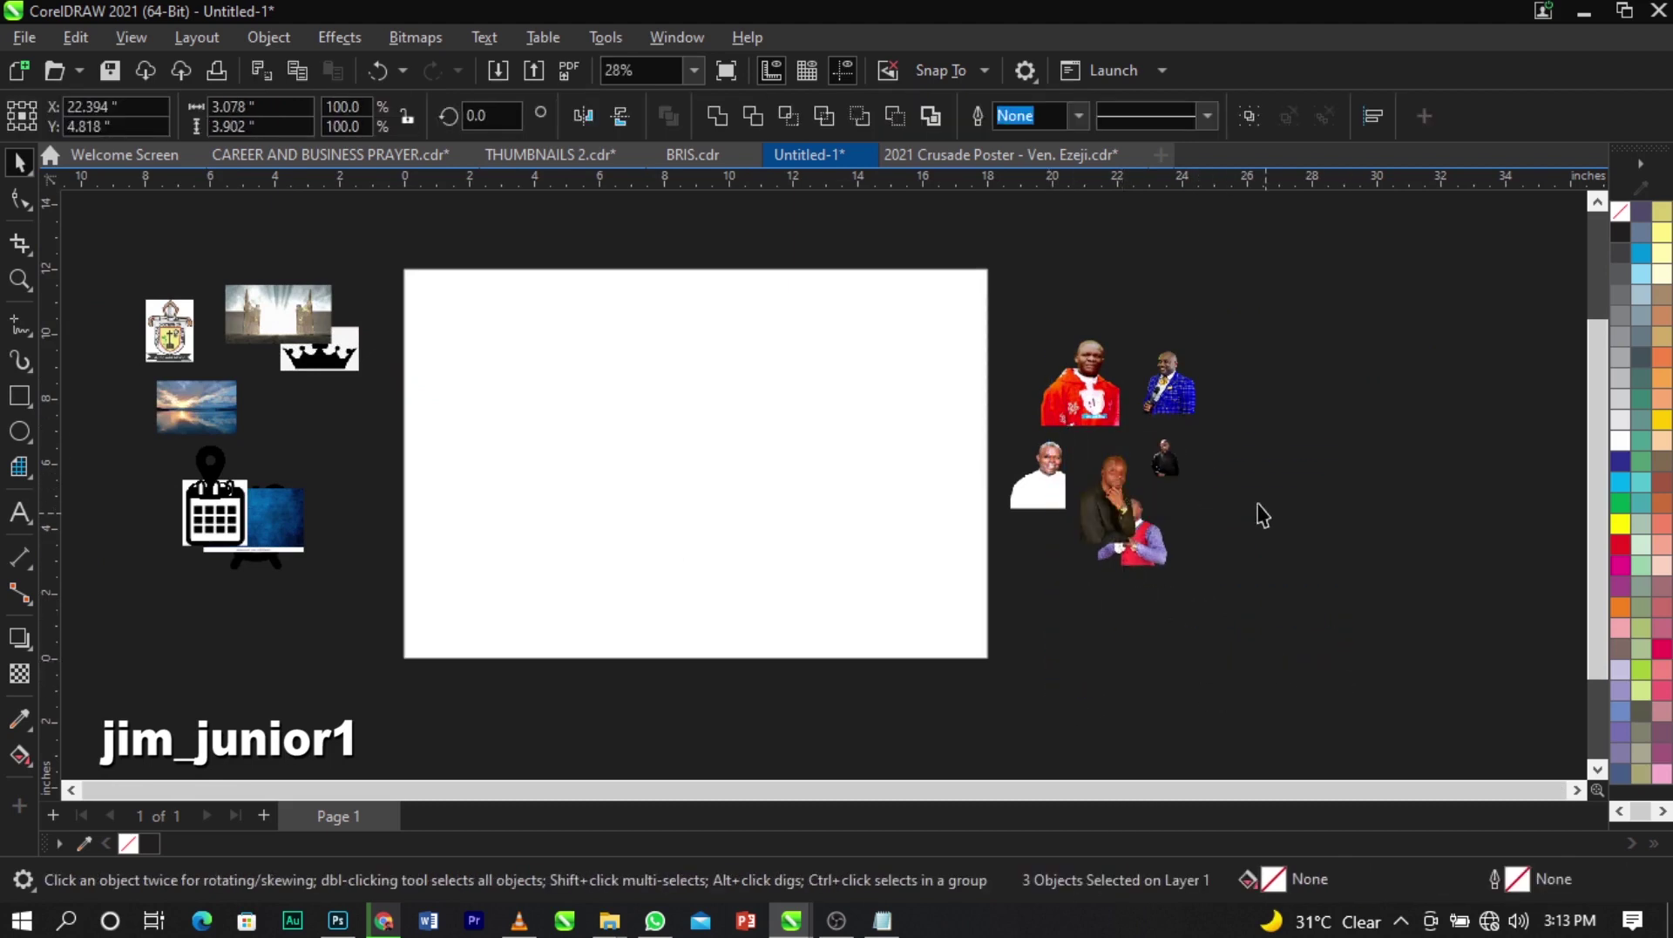
scroll(1255, 505, up, 3)
drag(1122, 583, 1231, 489)
- Enlarge the black-shirt man and blue-suit man photos
scroll(1100, 451, up, 4)
click(1159, 471)
drag(1138, 533, 1081, 575)
scroll(1170, 492, down, 3)
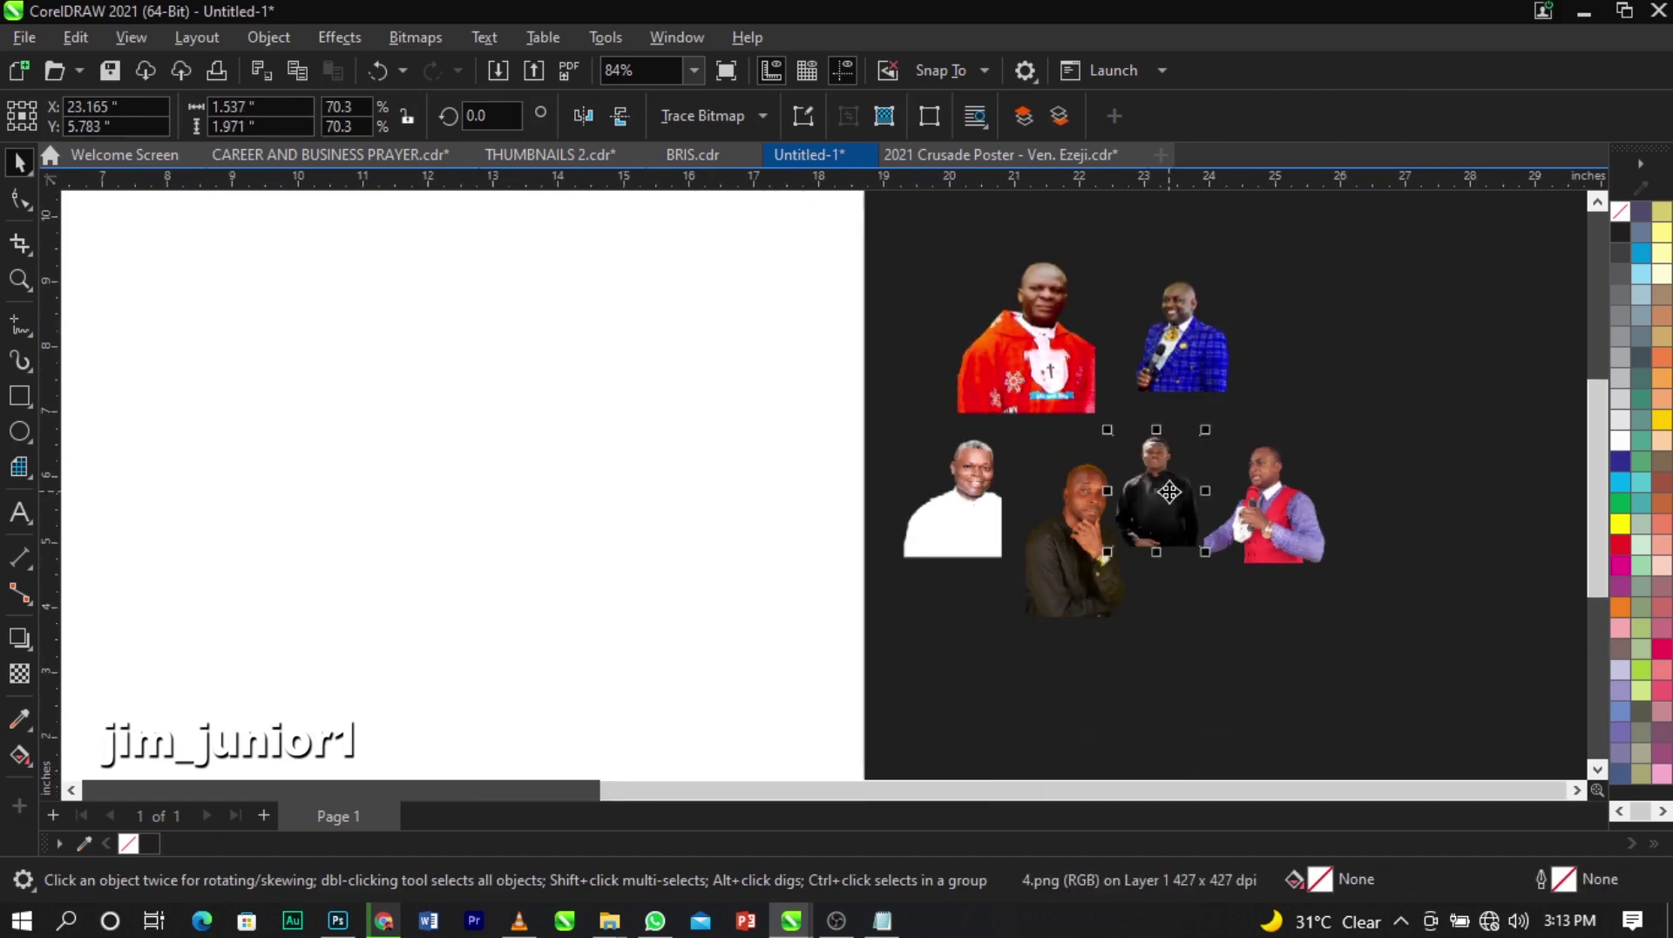
scroll(1246, 394, down, 3)
click(1242, 394)
click(1238, 394)
drag(1244, 393, 1289, 437)
scroll(950, 394, down, 1)
click(950, 394)
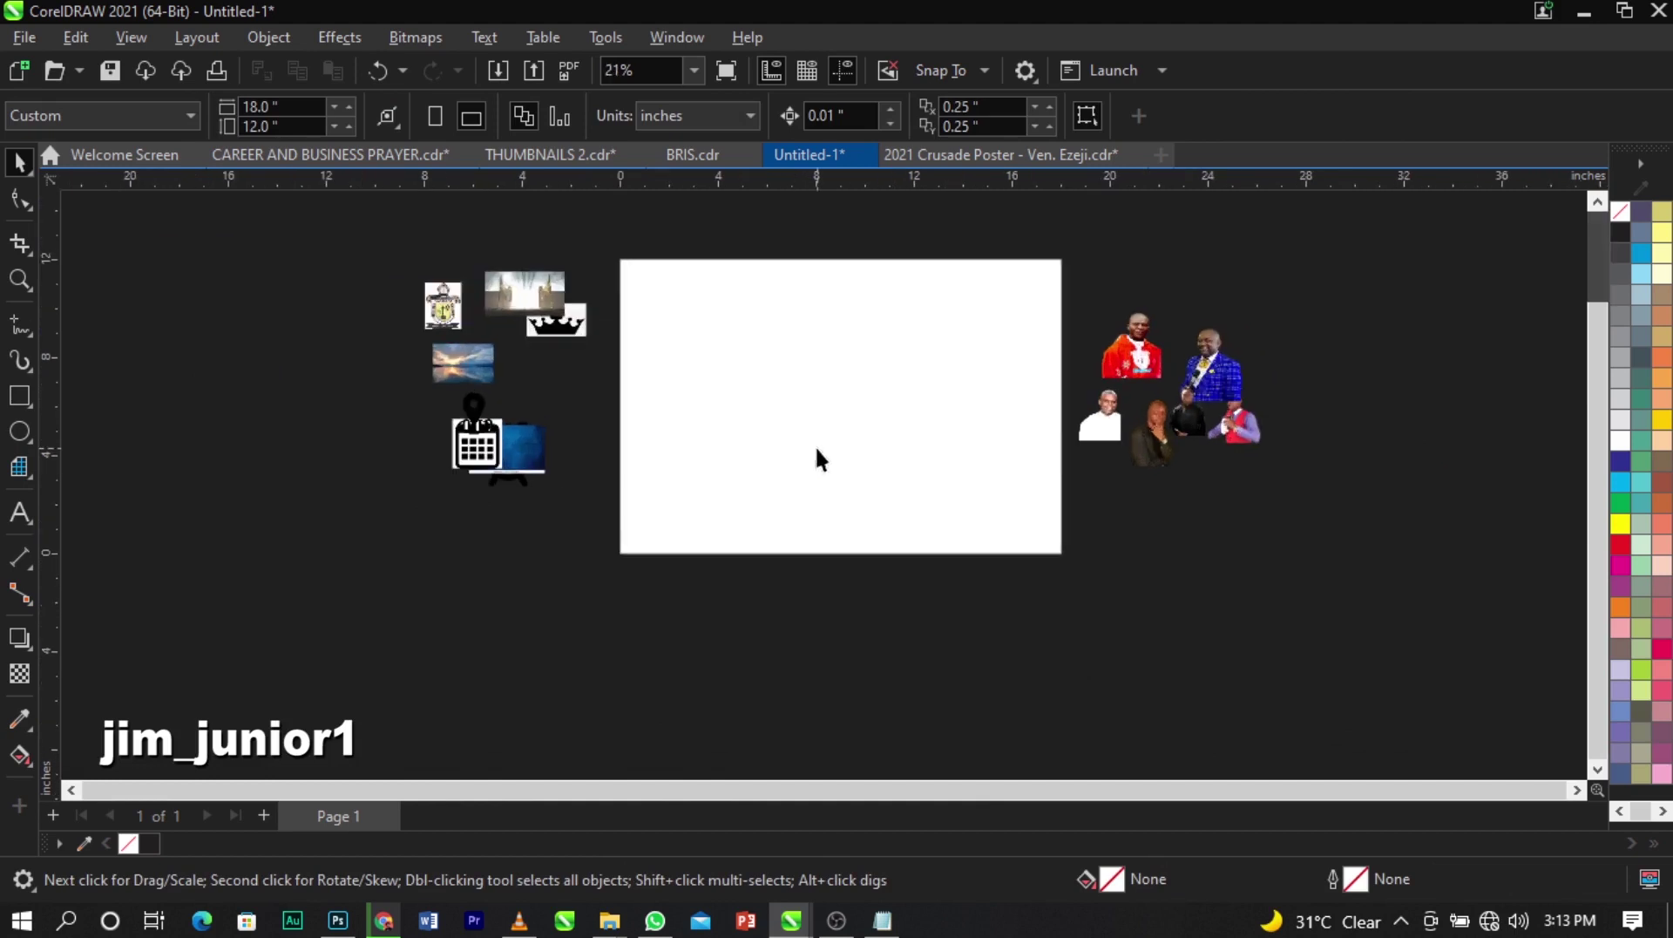
scroll(839, 288, up, 1)
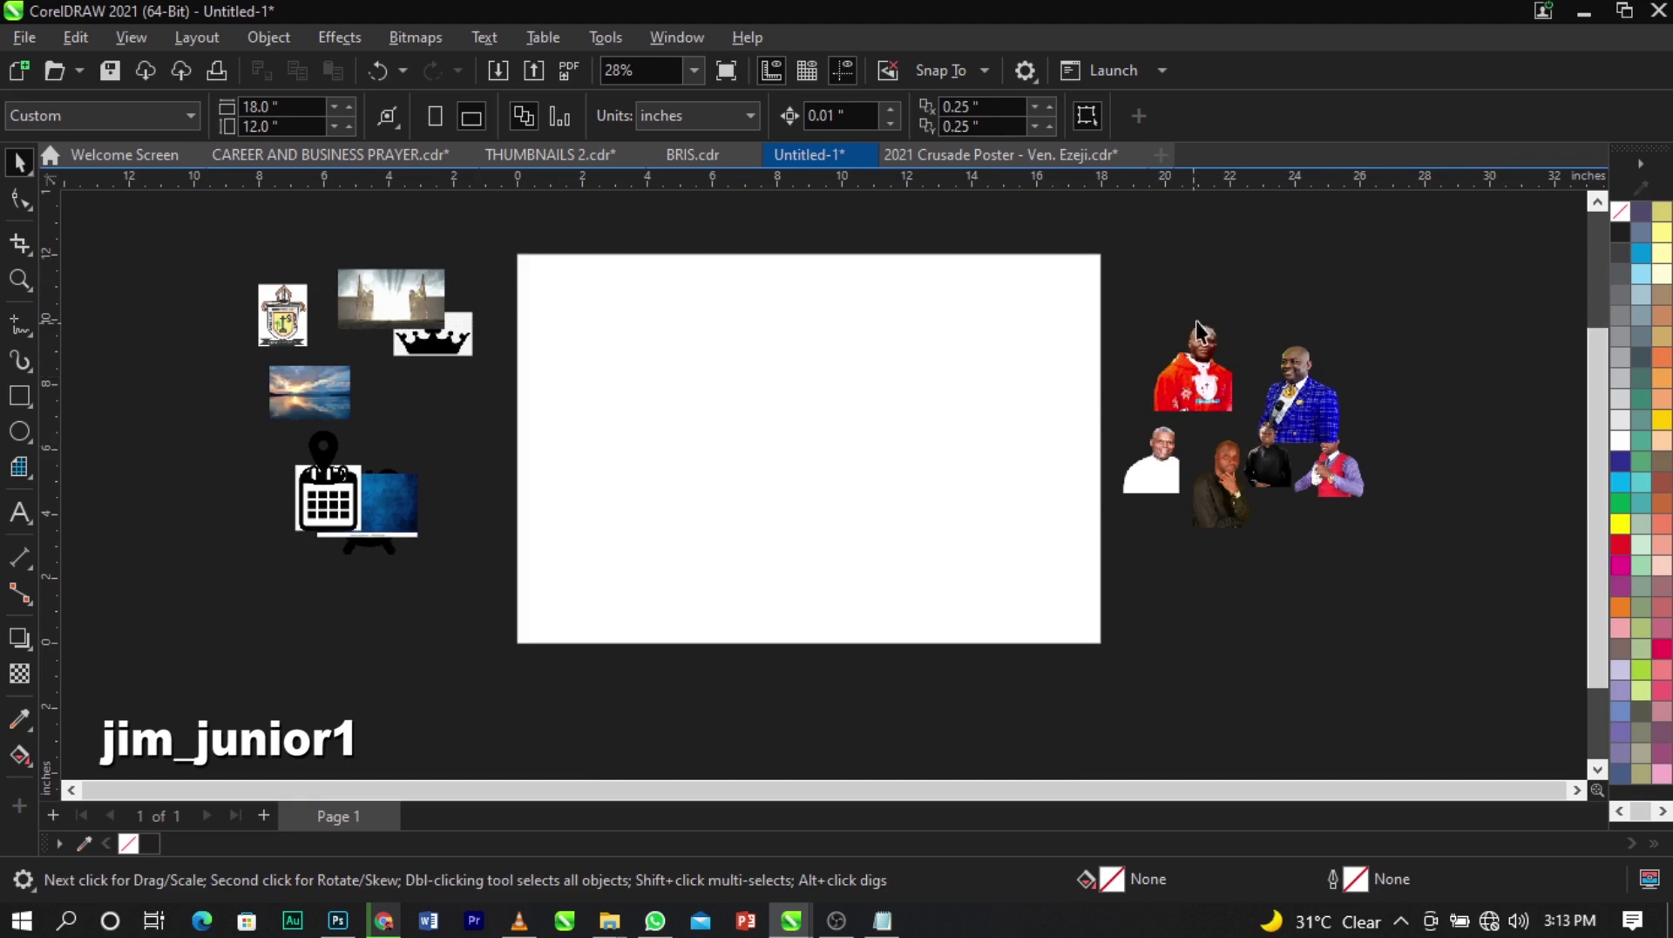
- Move the blue texture onto the page, enlarge it, and crop the caption strip off its bottom
drag(414, 510, 1132, 688)
drag(953, 549, 907, 481)
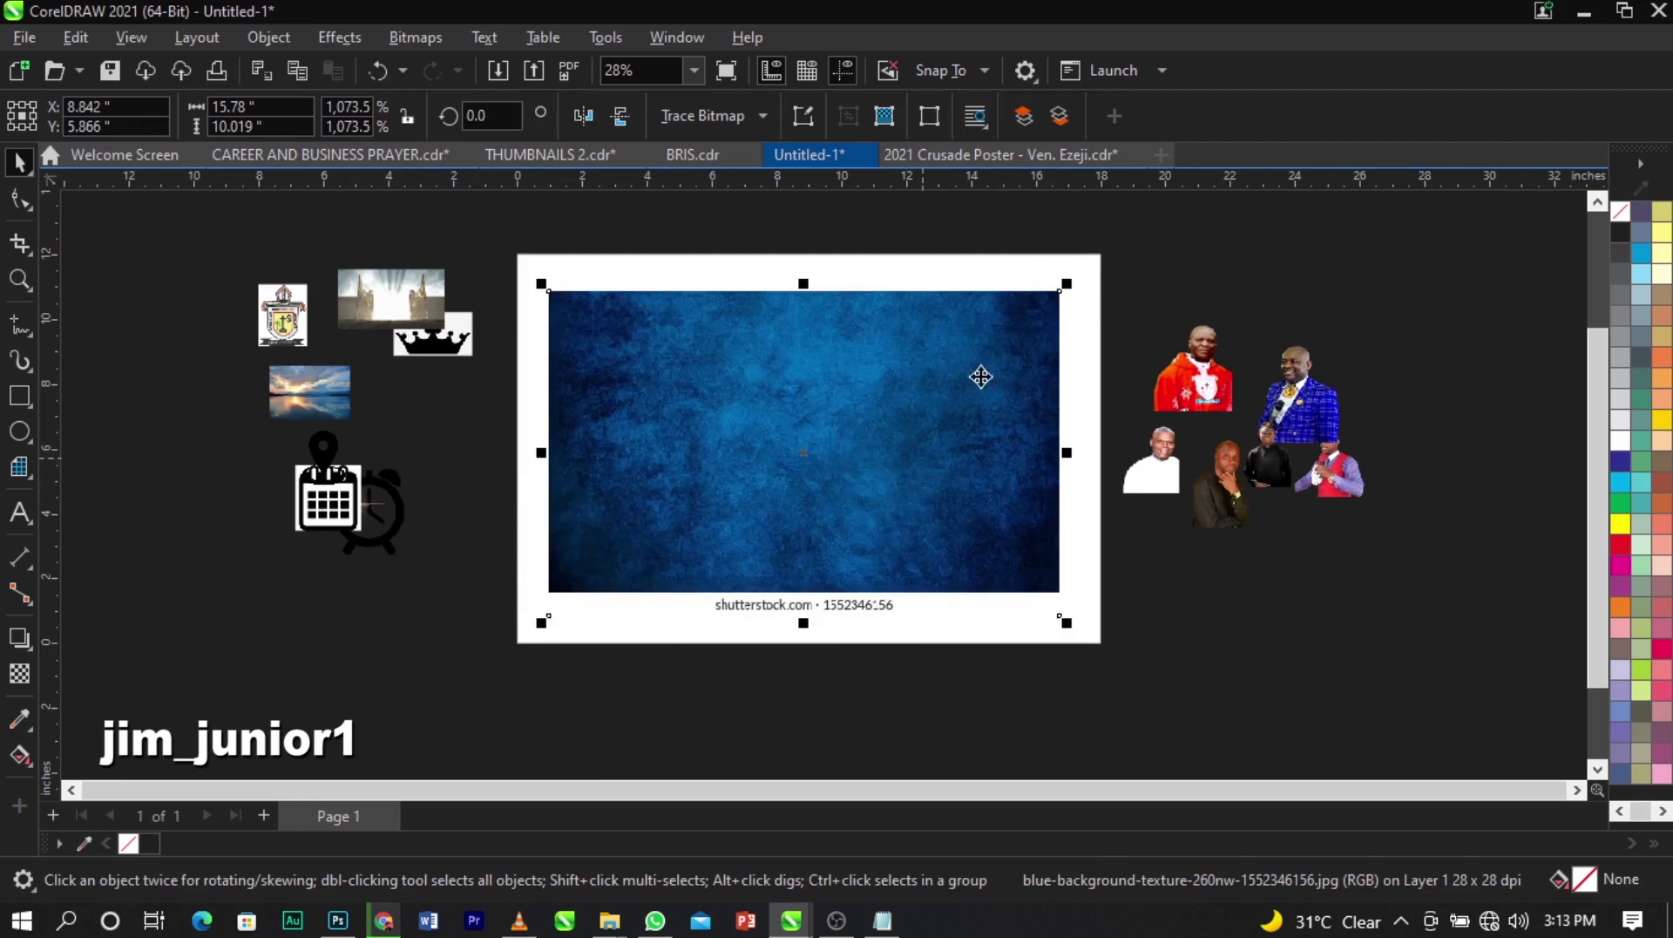
click(19, 201)
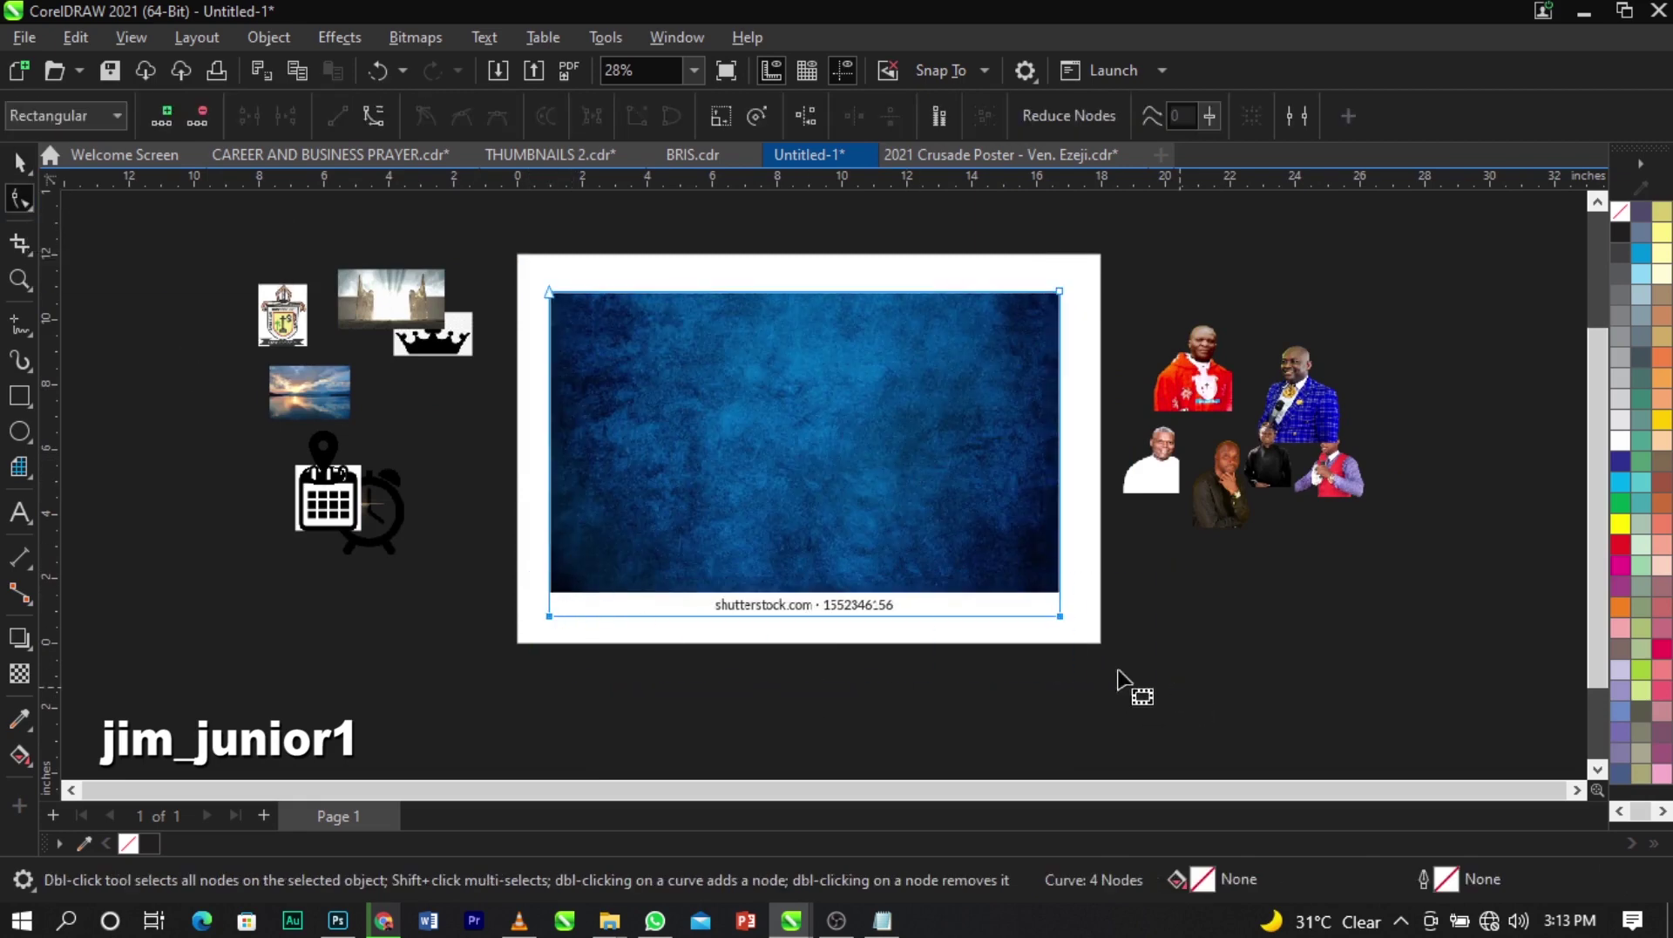
drag(1061, 617, 1062, 592)
- Reselect the texture's bottom nodes, then move the texture off to the page's right
click(488, 558)
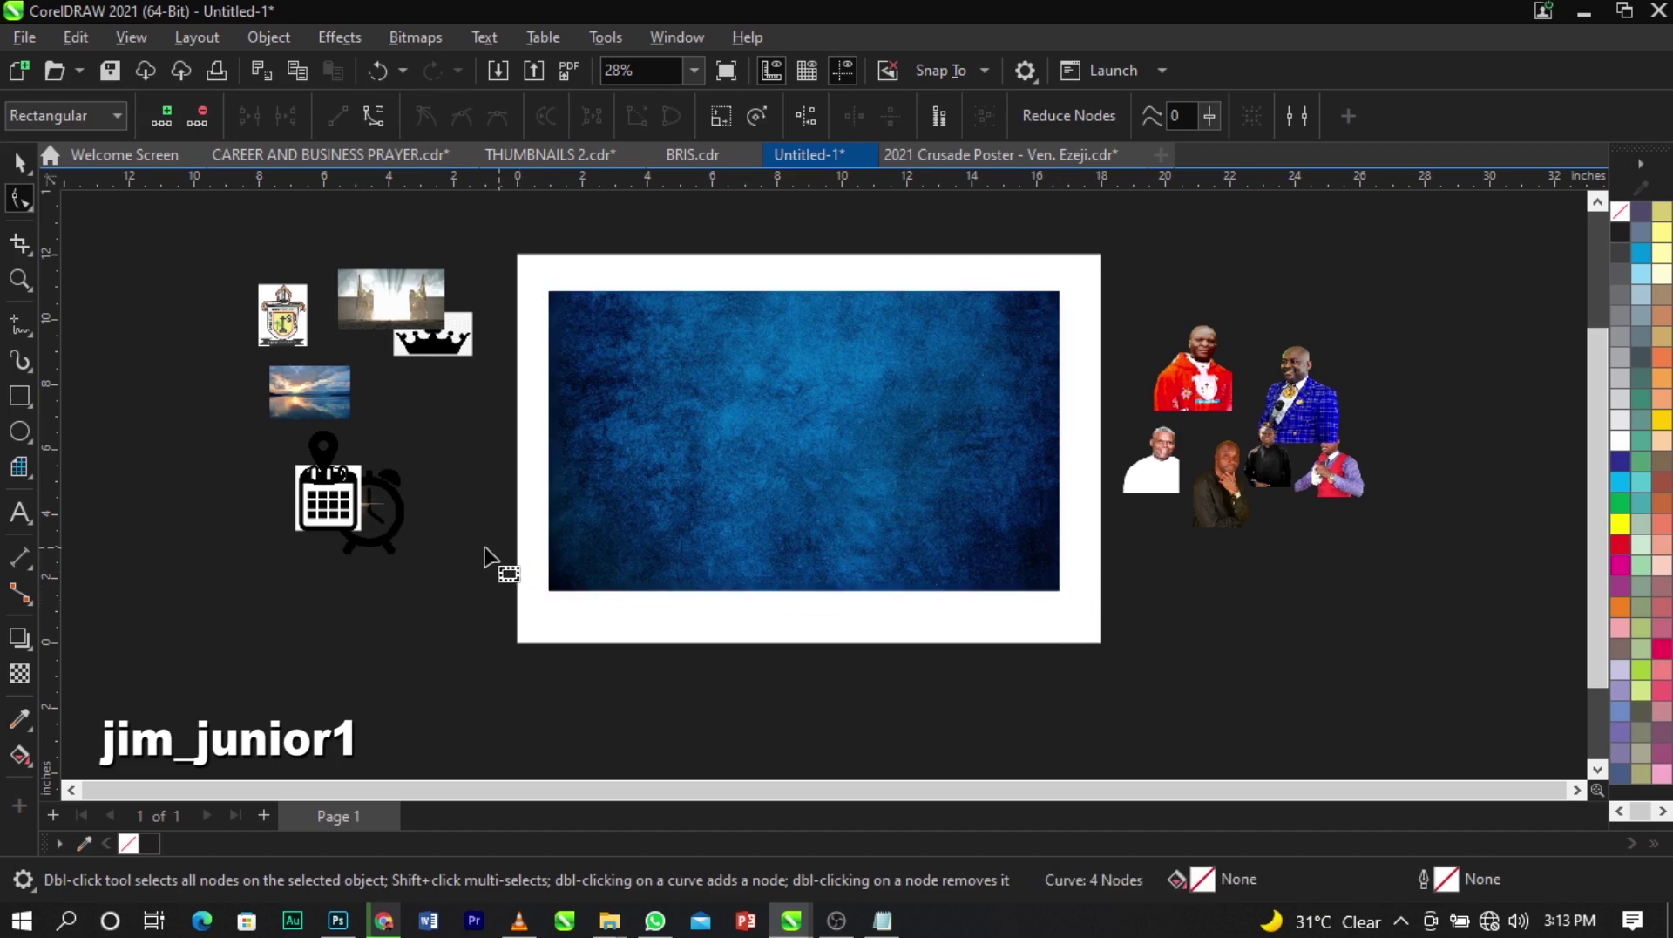
click(521, 576)
drag(450, 531, 1128, 647)
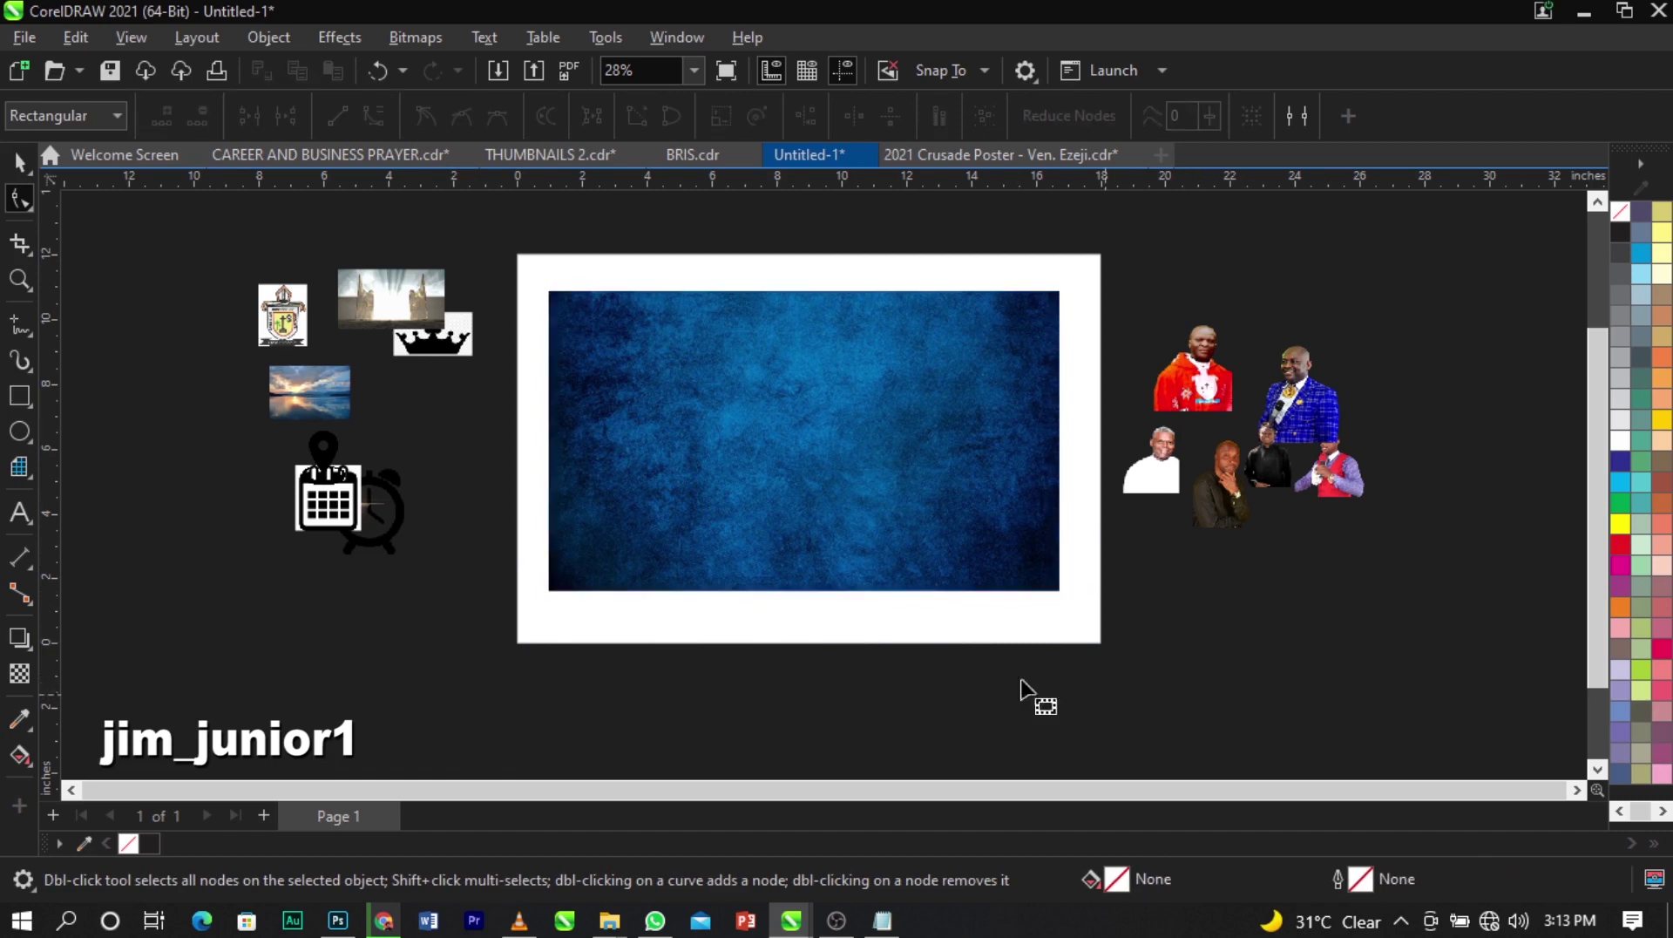
drag(422, 543, 1089, 664)
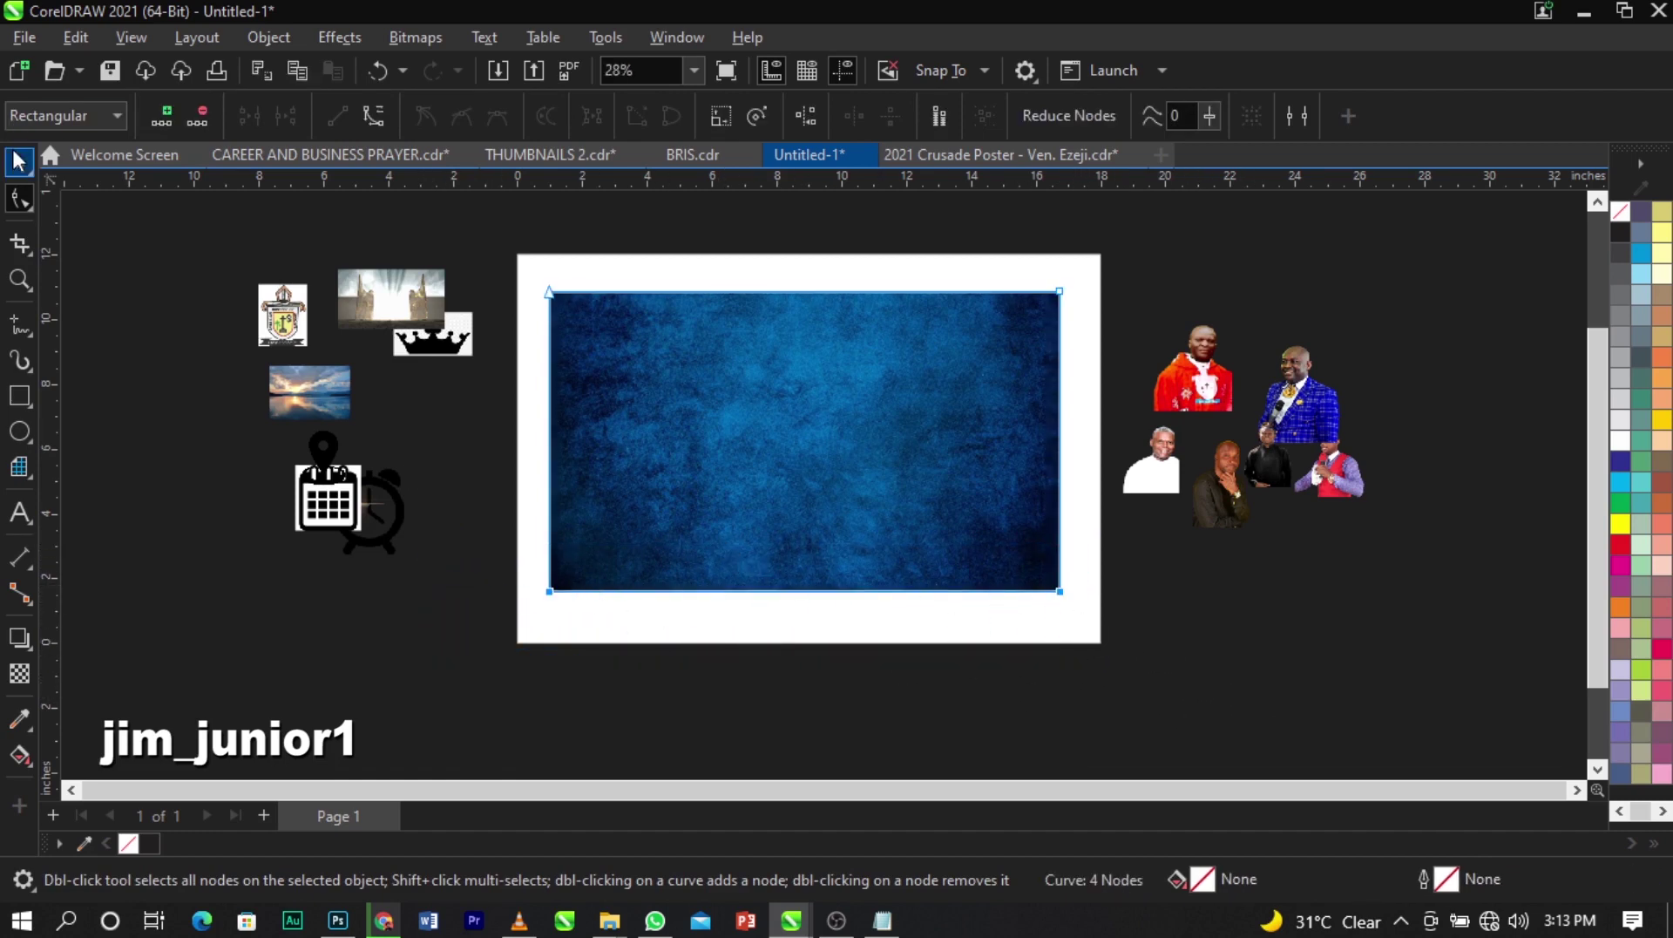
key(space)
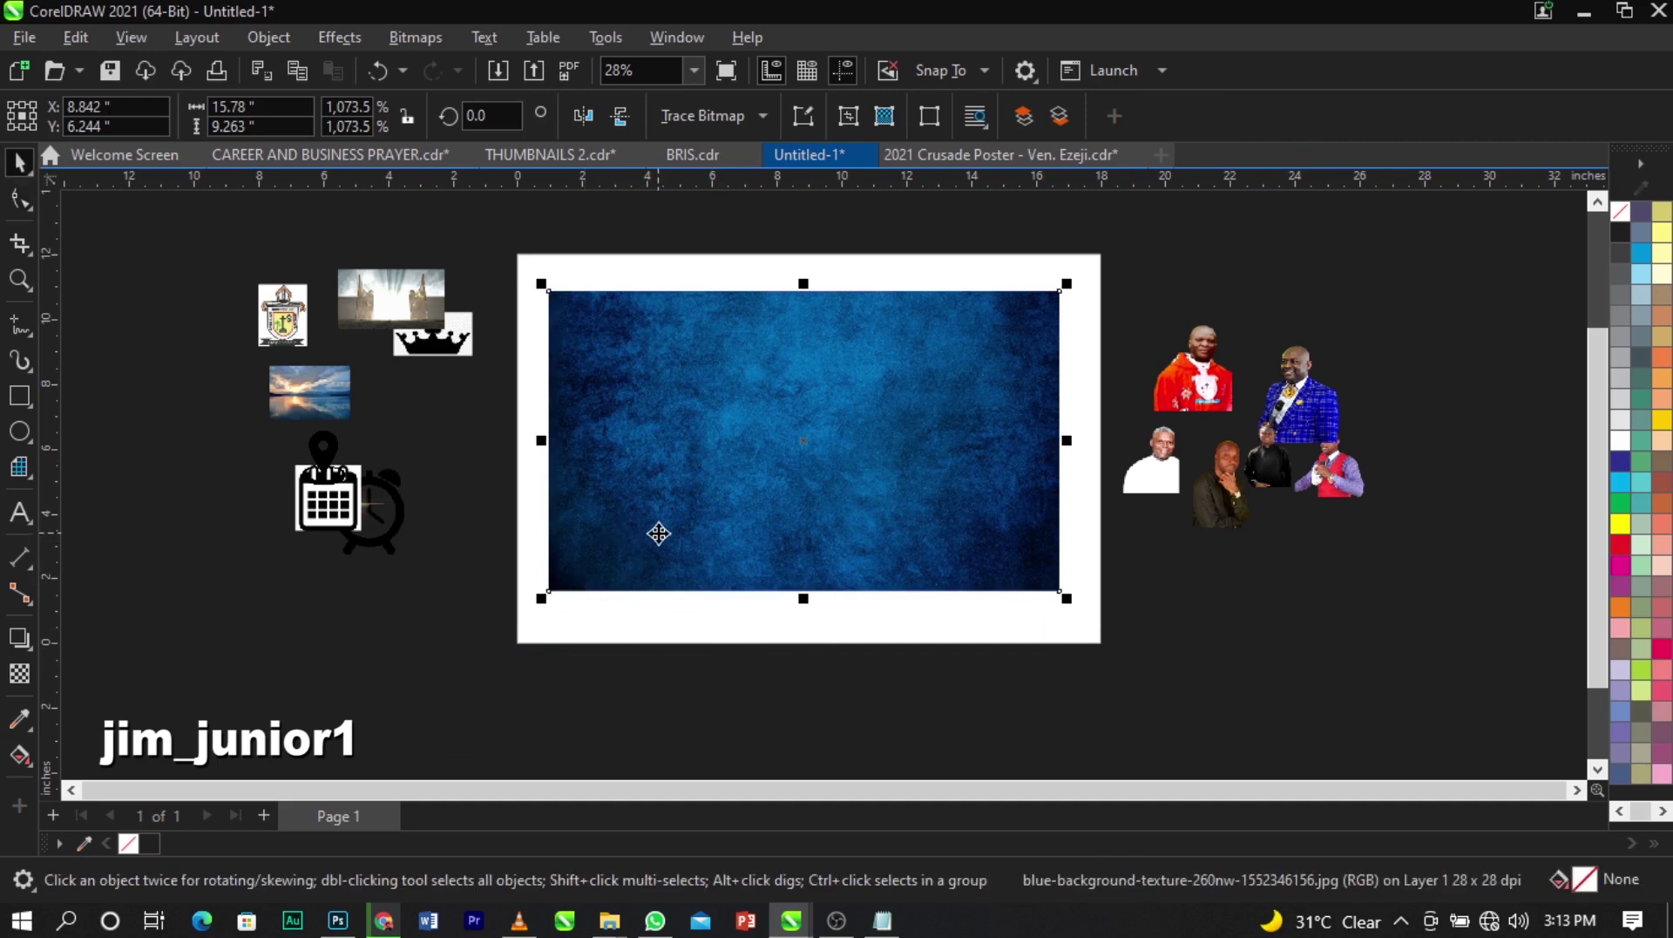
drag(790, 472, 1201, 558)
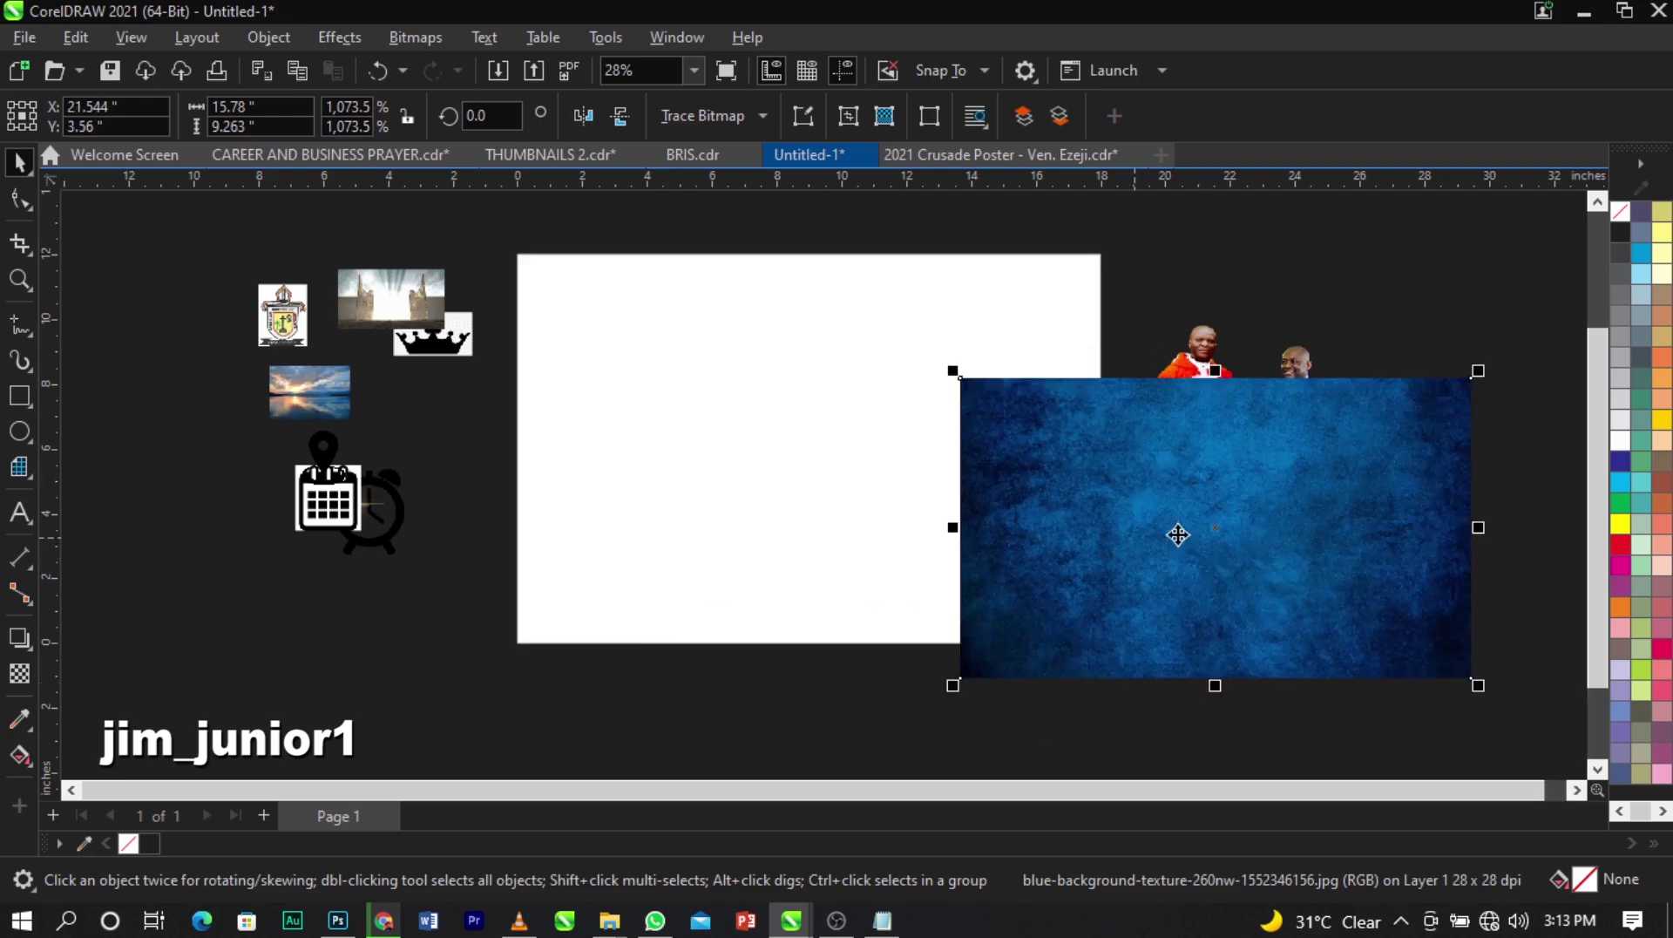
- PowerClip the blue texture inside the white page rectangle
click(689, 396)
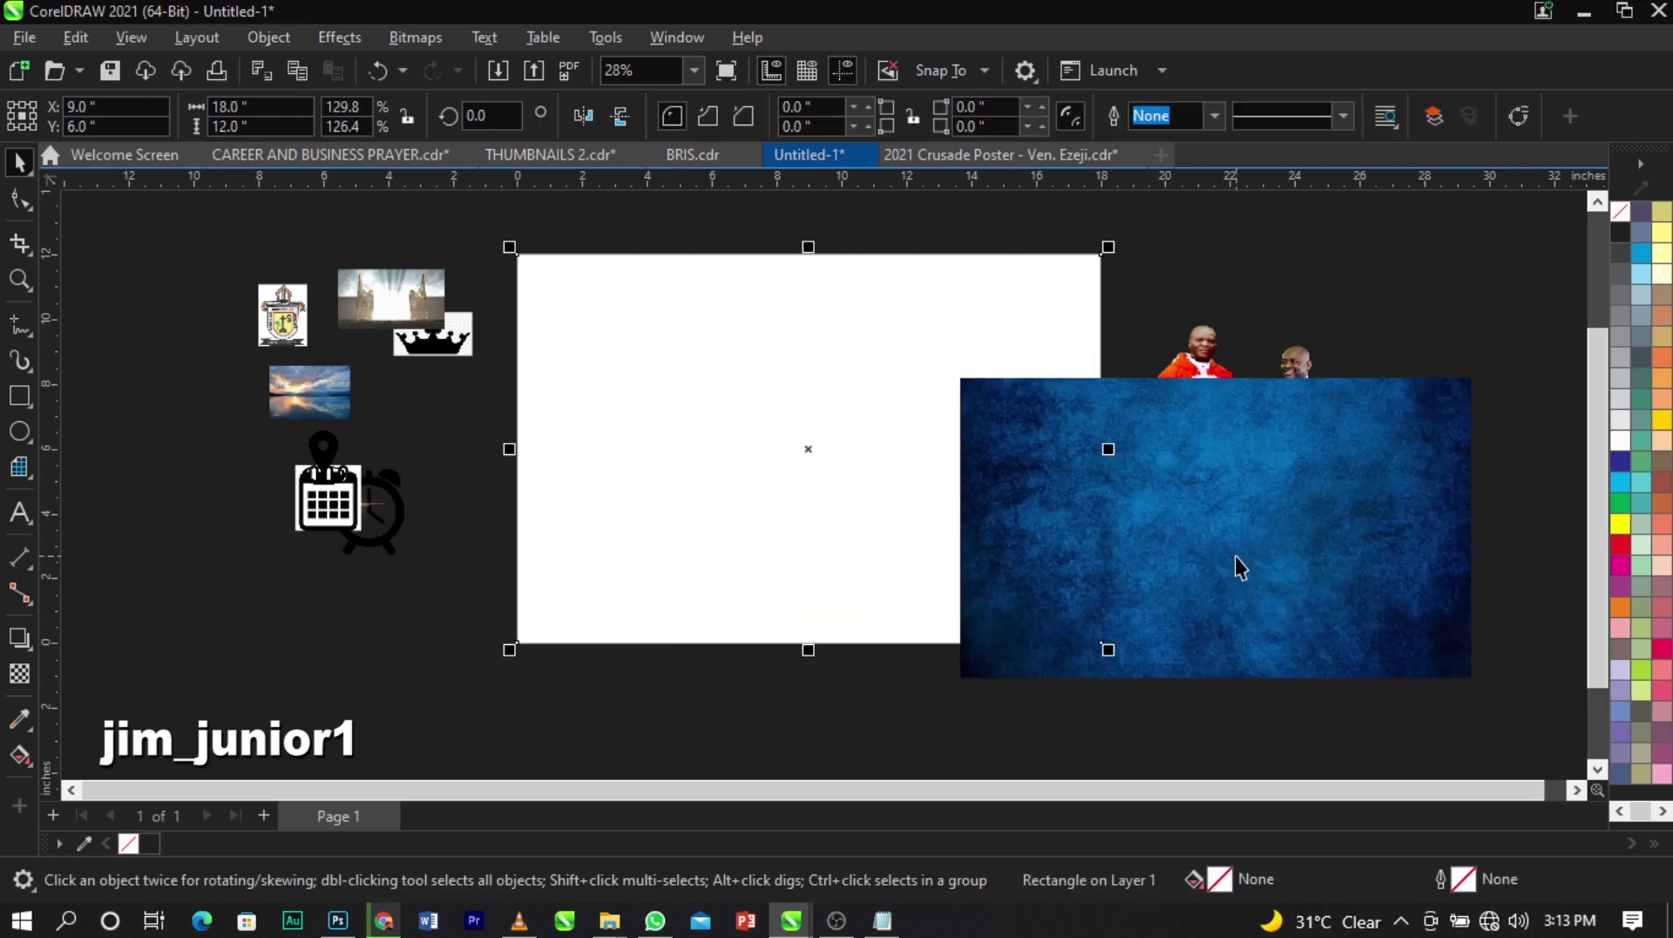
click(1236, 564)
click(799, 423)
click(1169, 497)
right_click(1169, 495)
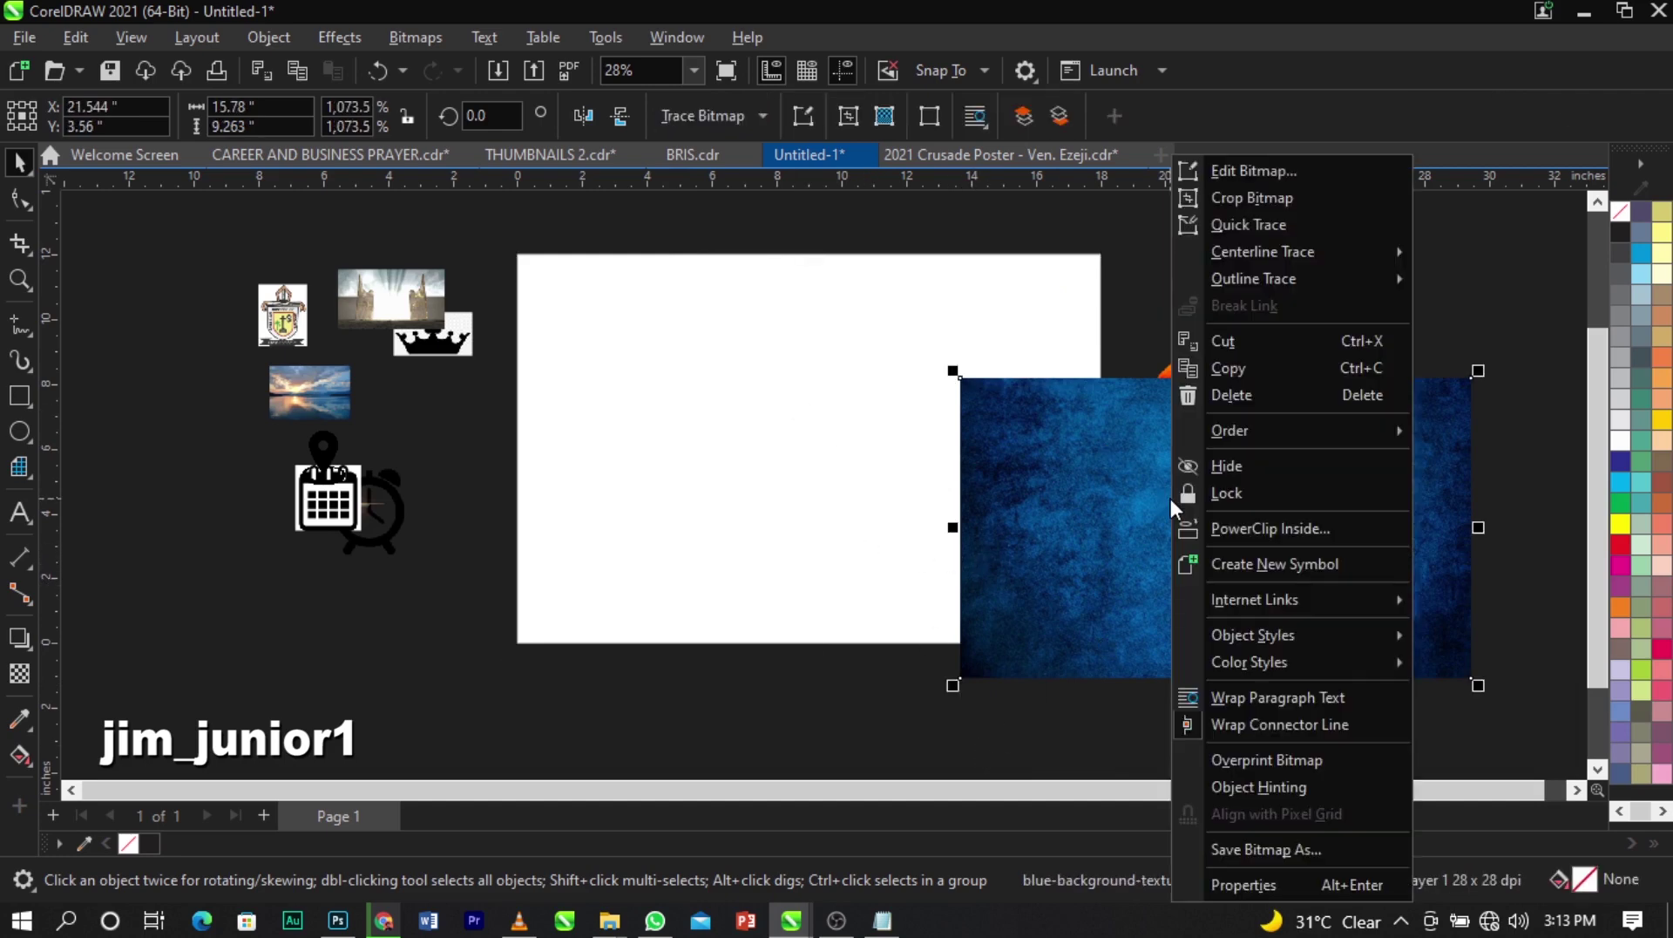
click(1238, 528)
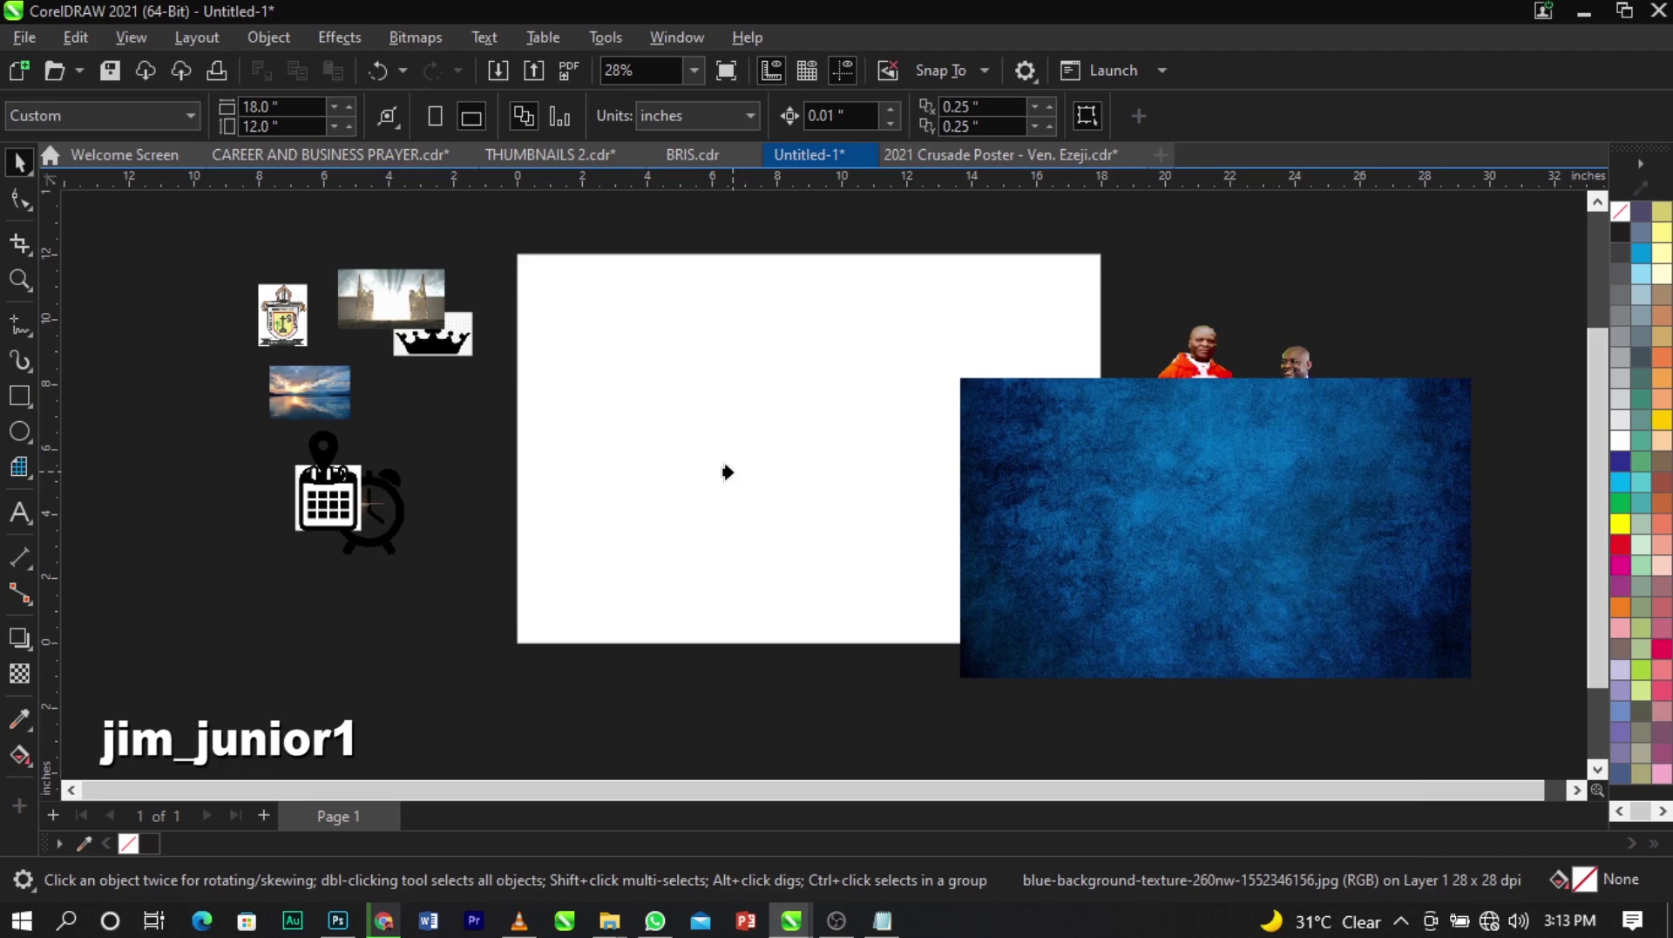
click(727, 472)
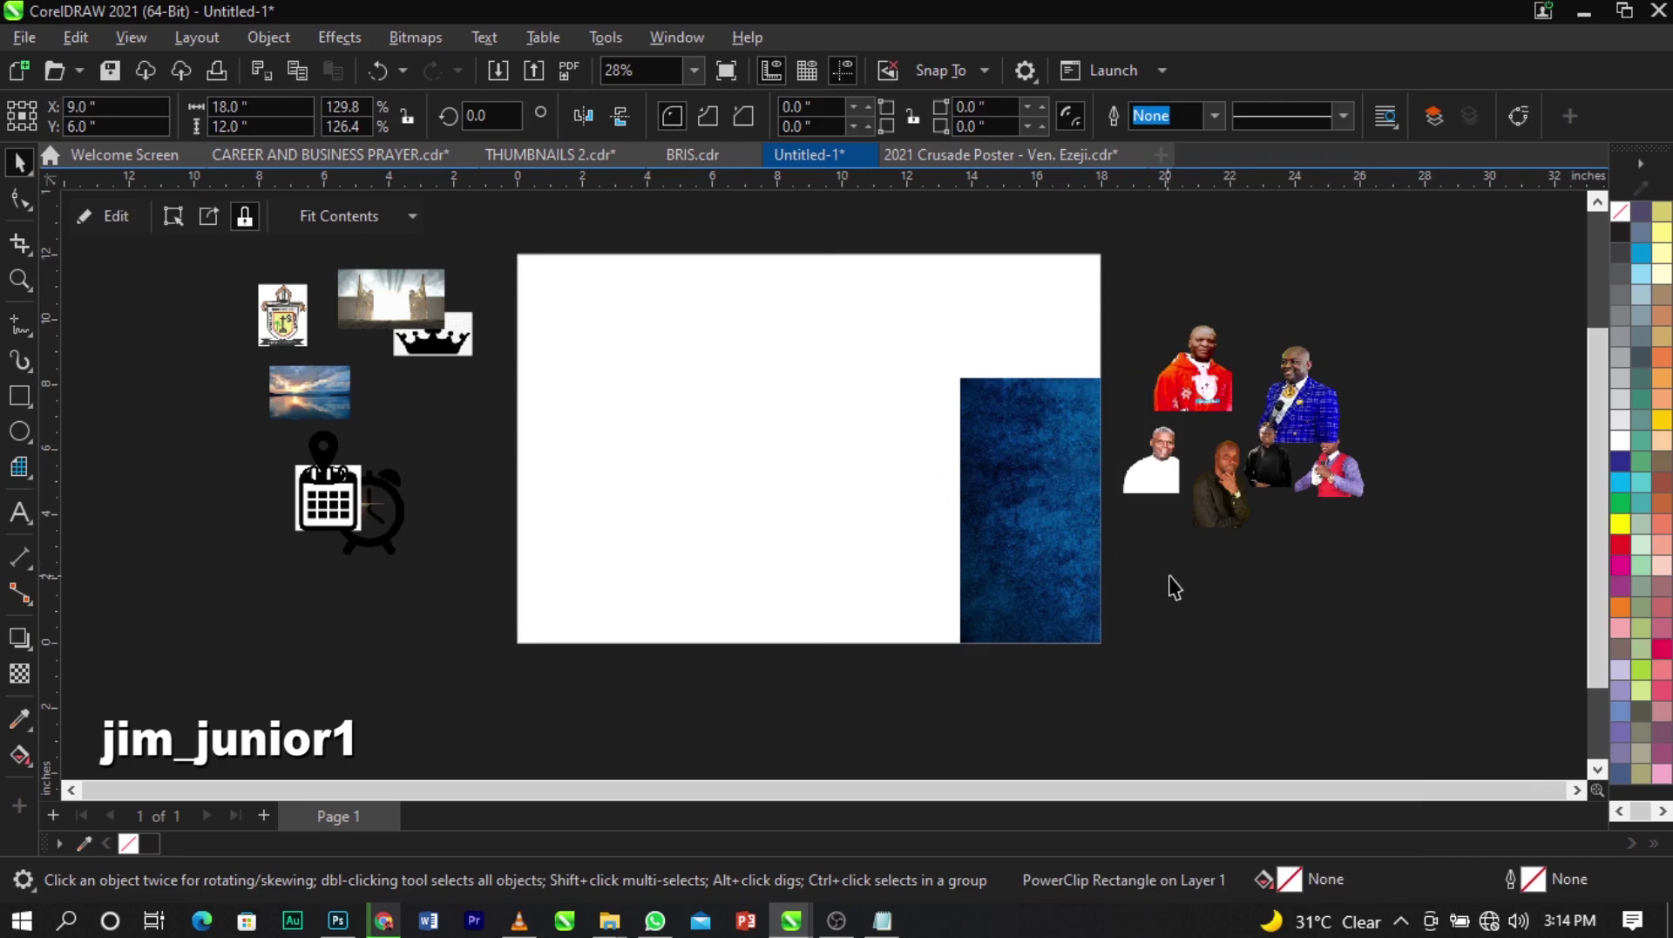
- Edit the PowerClip and scale the texture to 22.626 x 13.281 inches to cover the frame
right_click(875, 466)
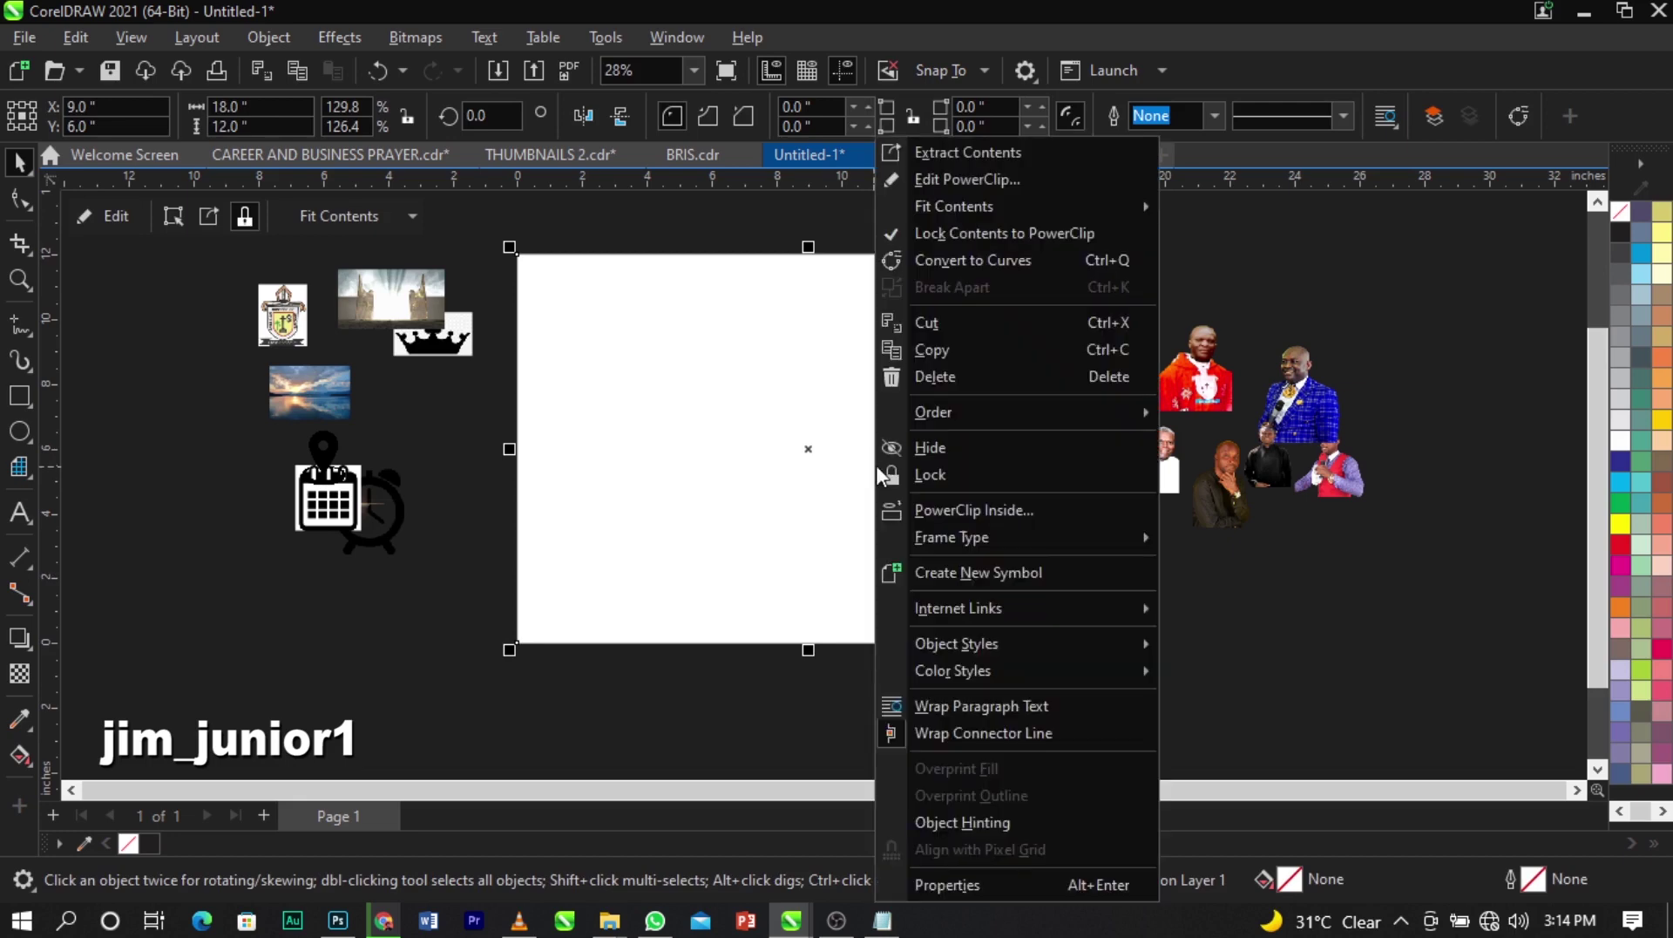
click(970, 176)
drag(1237, 608, 776, 475)
drag(1018, 554, 1234, 677)
drag(1173, 617, 1128, 624)
click(1292, 621)
click(896, 532)
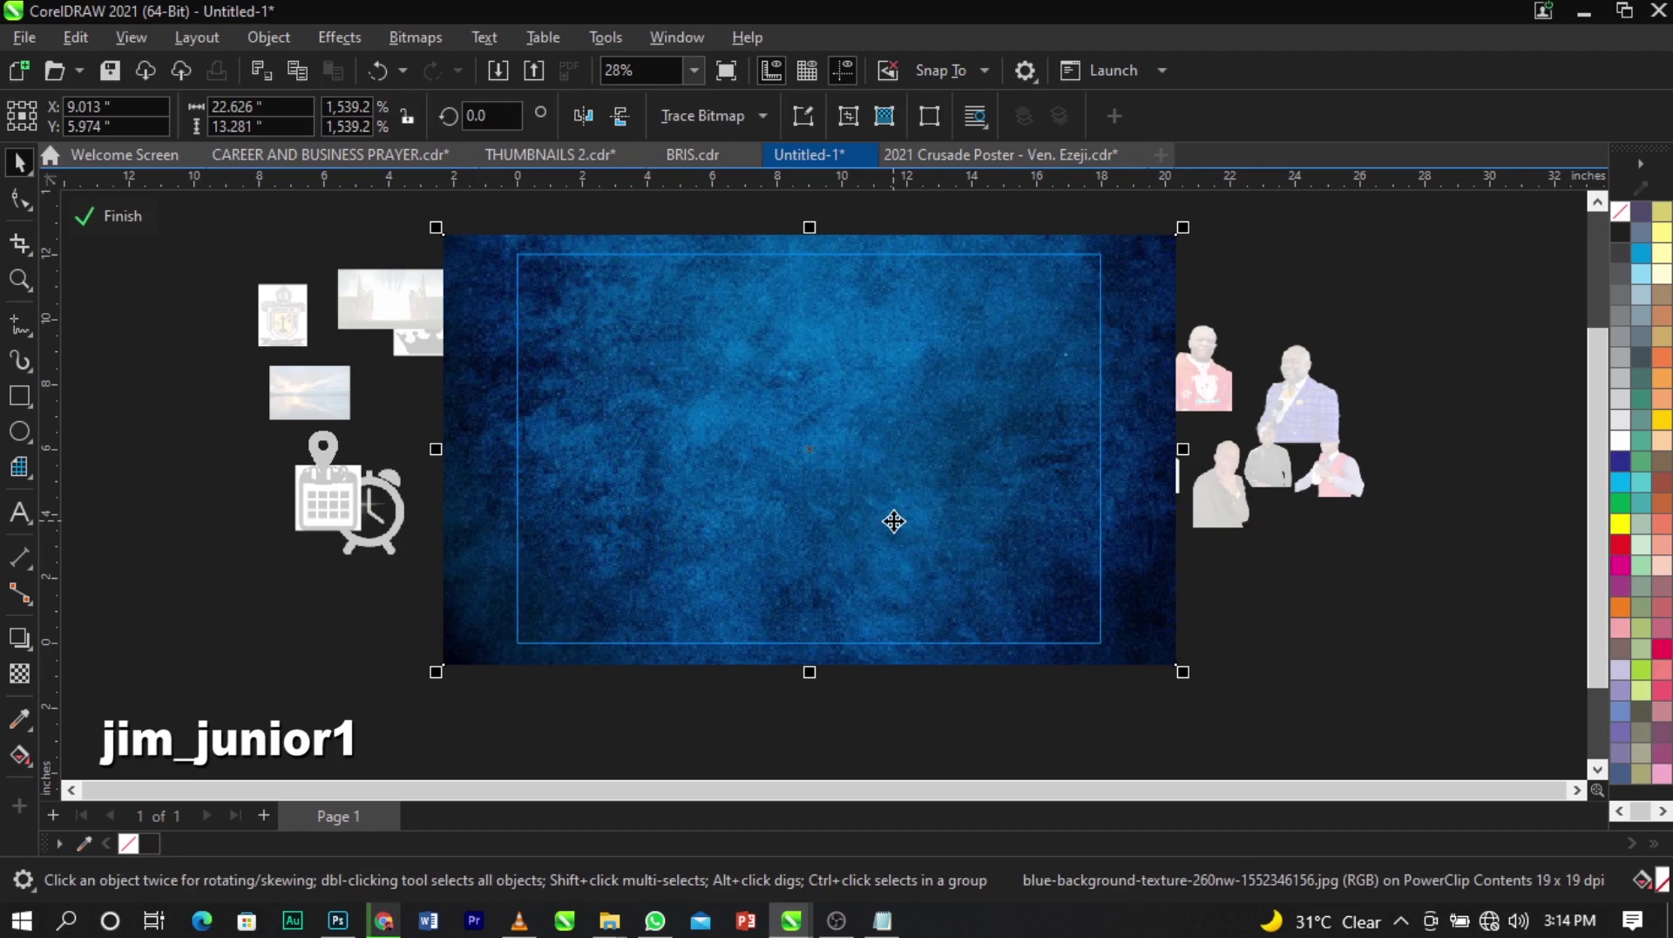
- Apply a Gaussian Blur with a 6.4 px radius to the blue texture
click(359, 38)
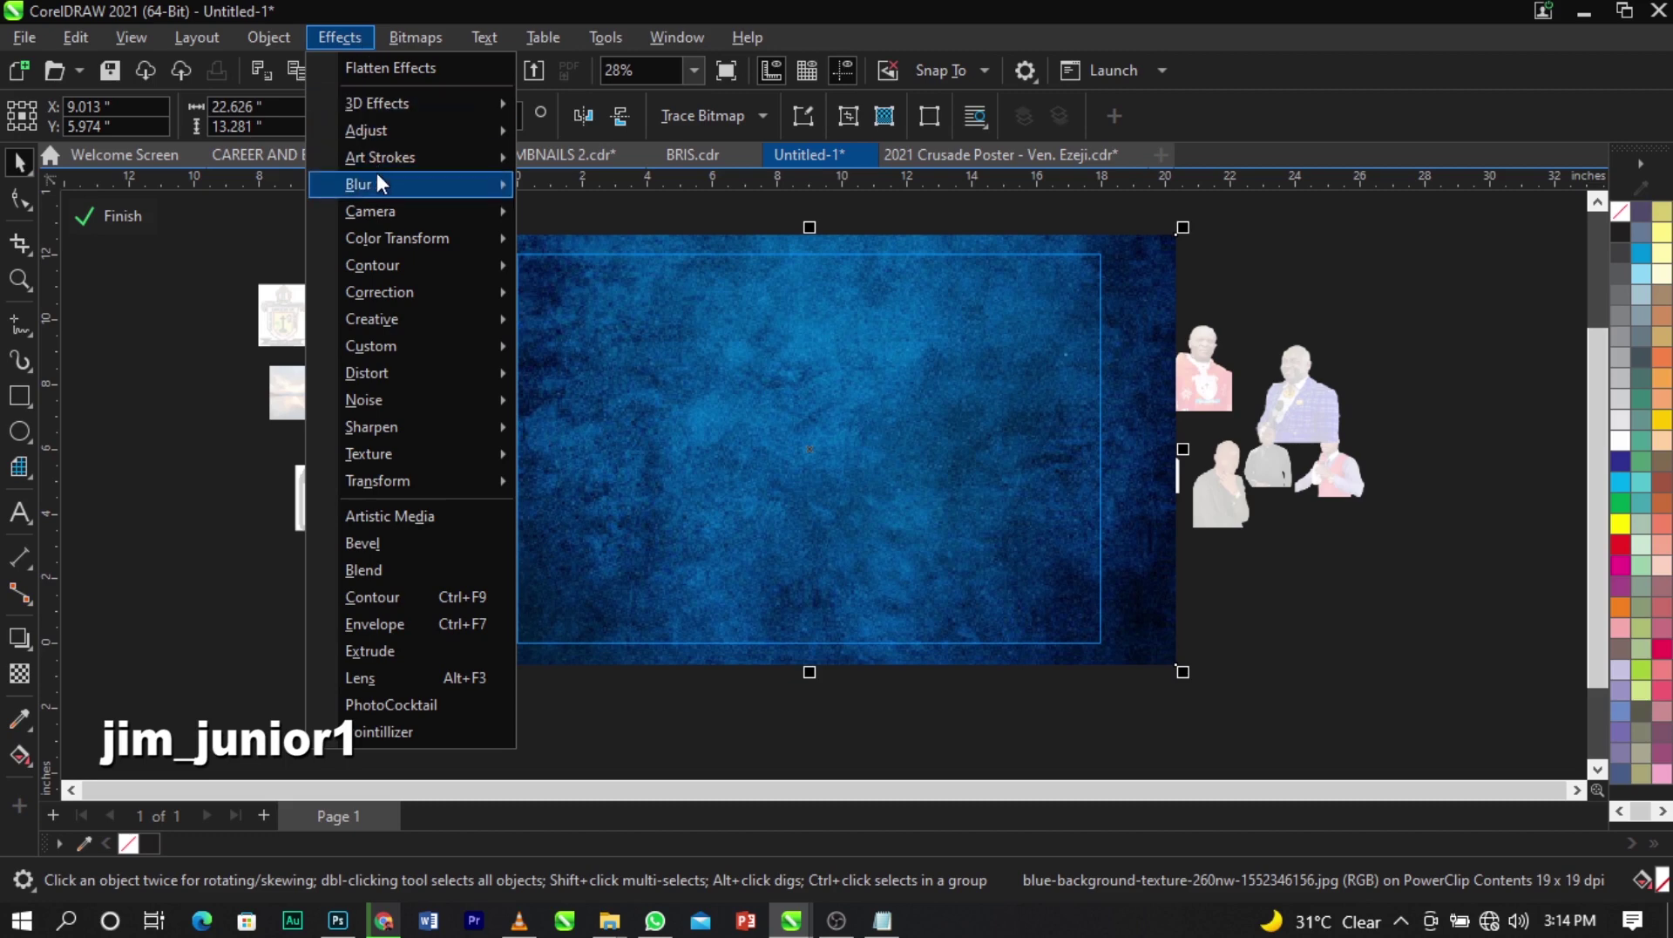
mouse_move(378, 179)
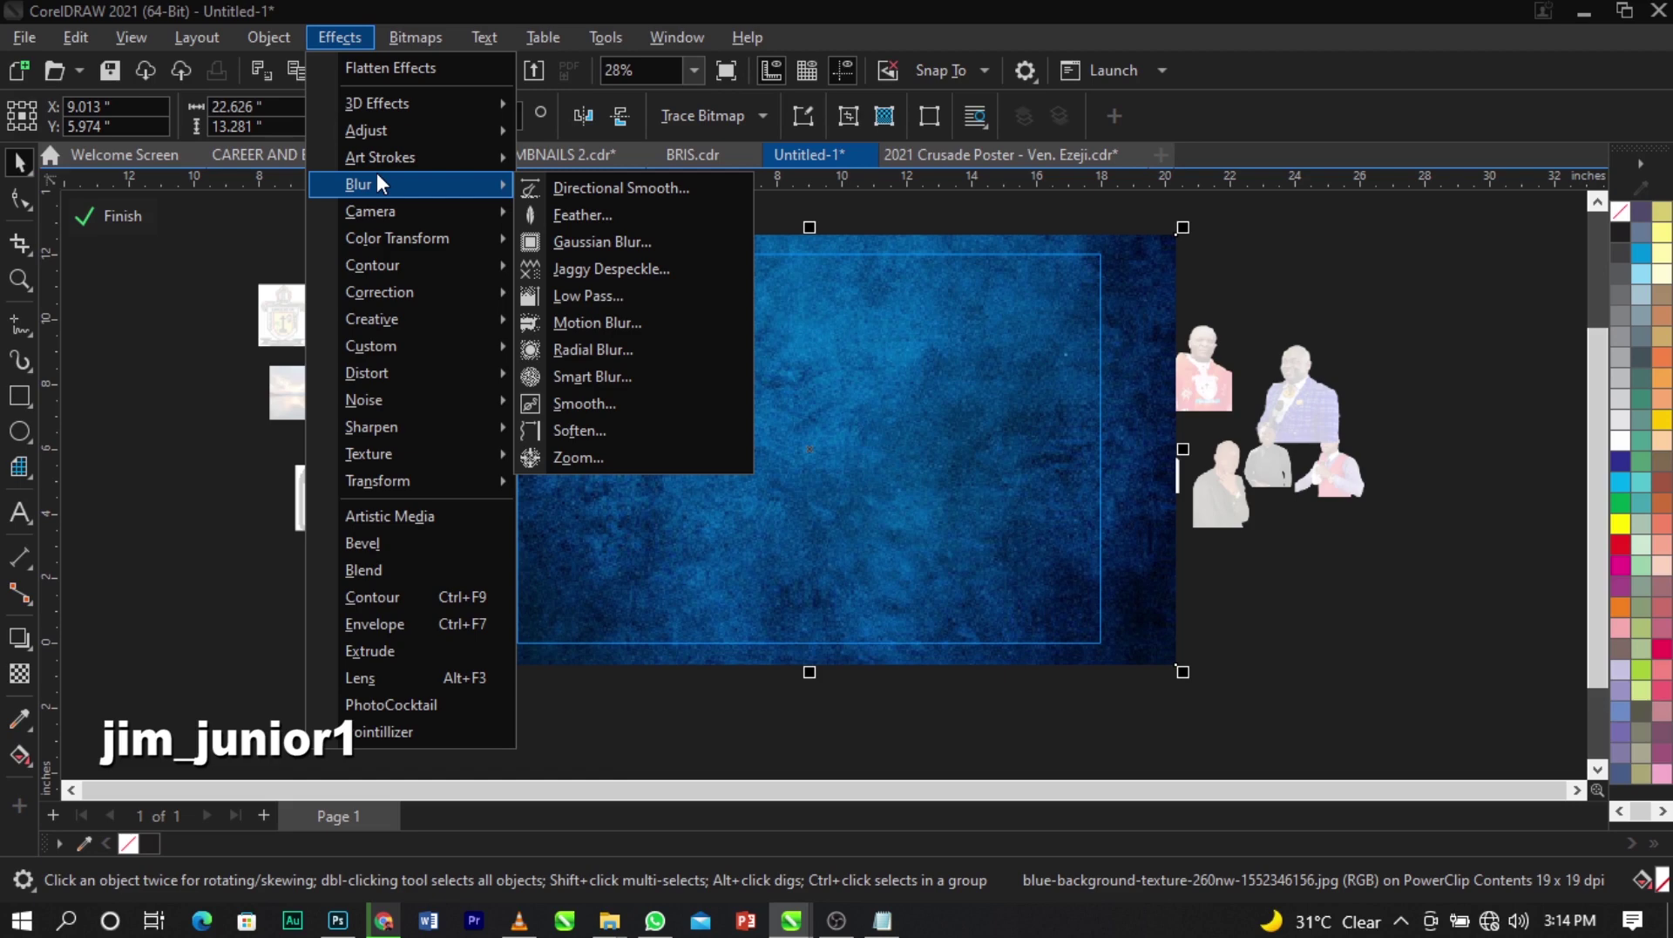
click(412, 33)
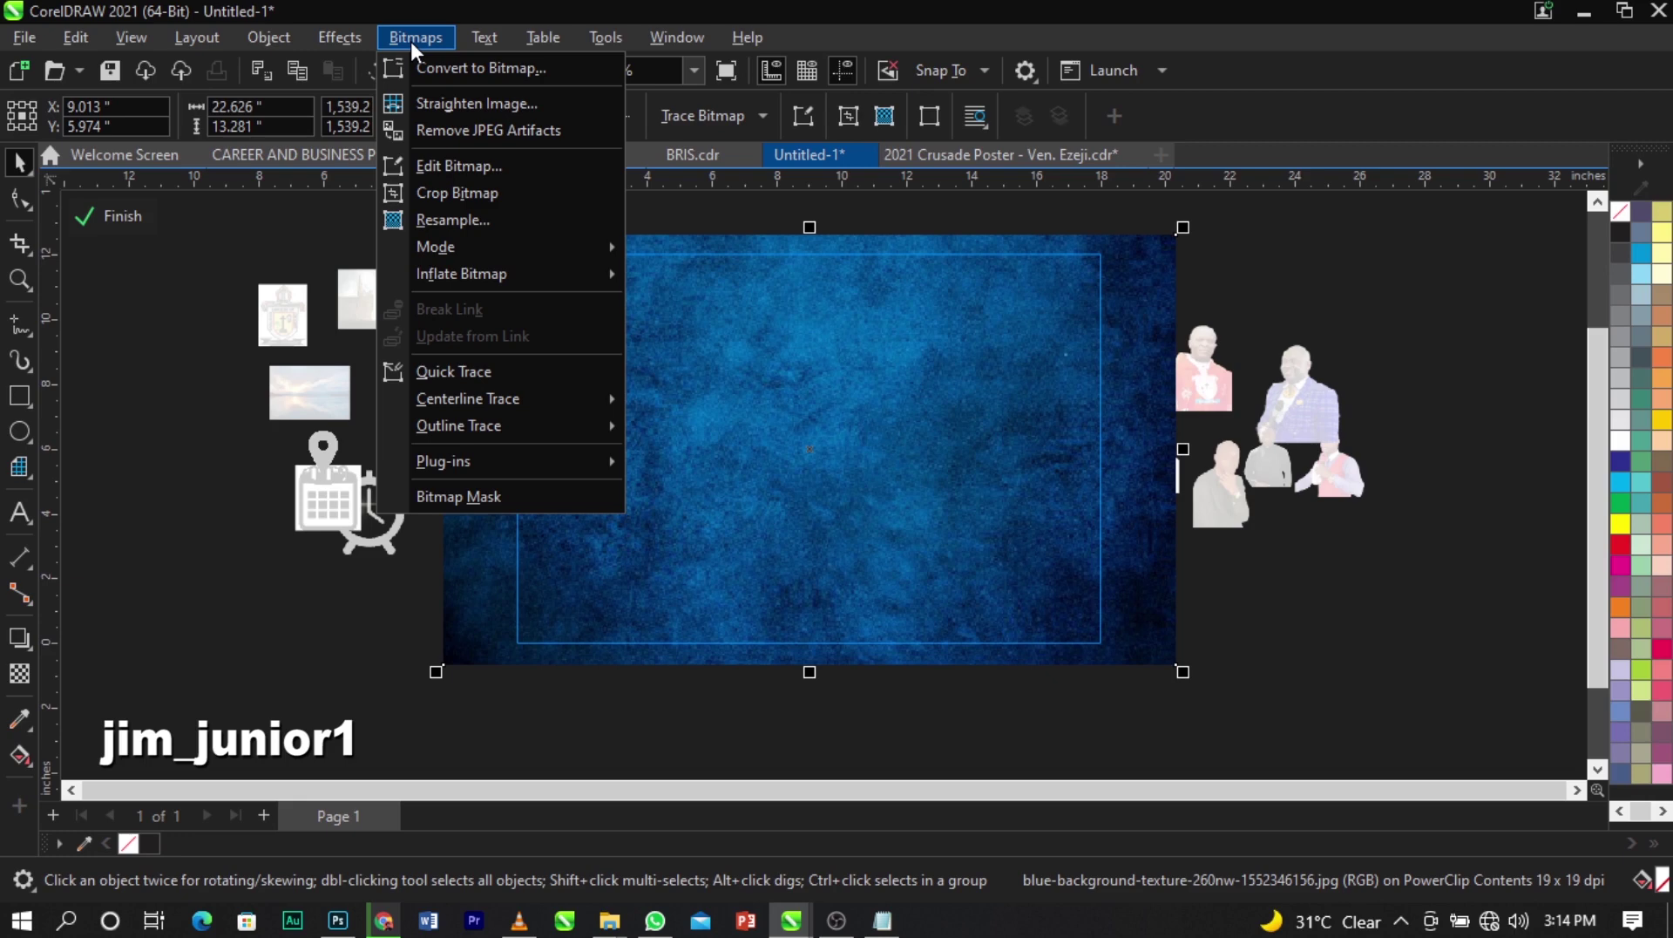
mouse_move(344, 36)
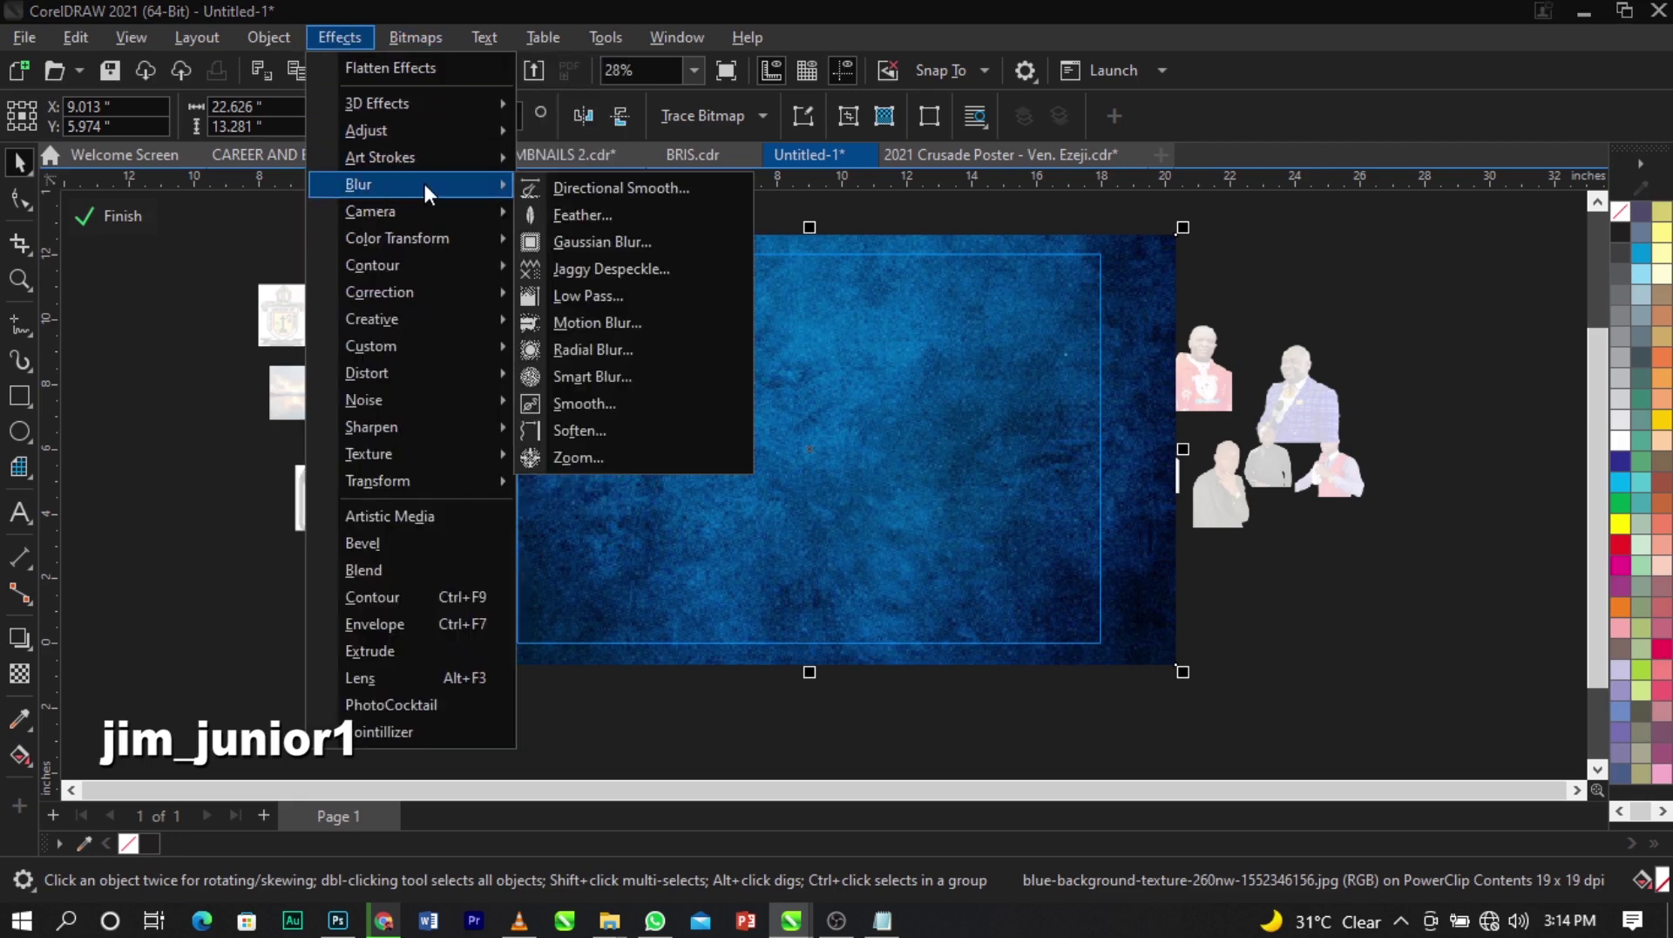
click(644, 244)
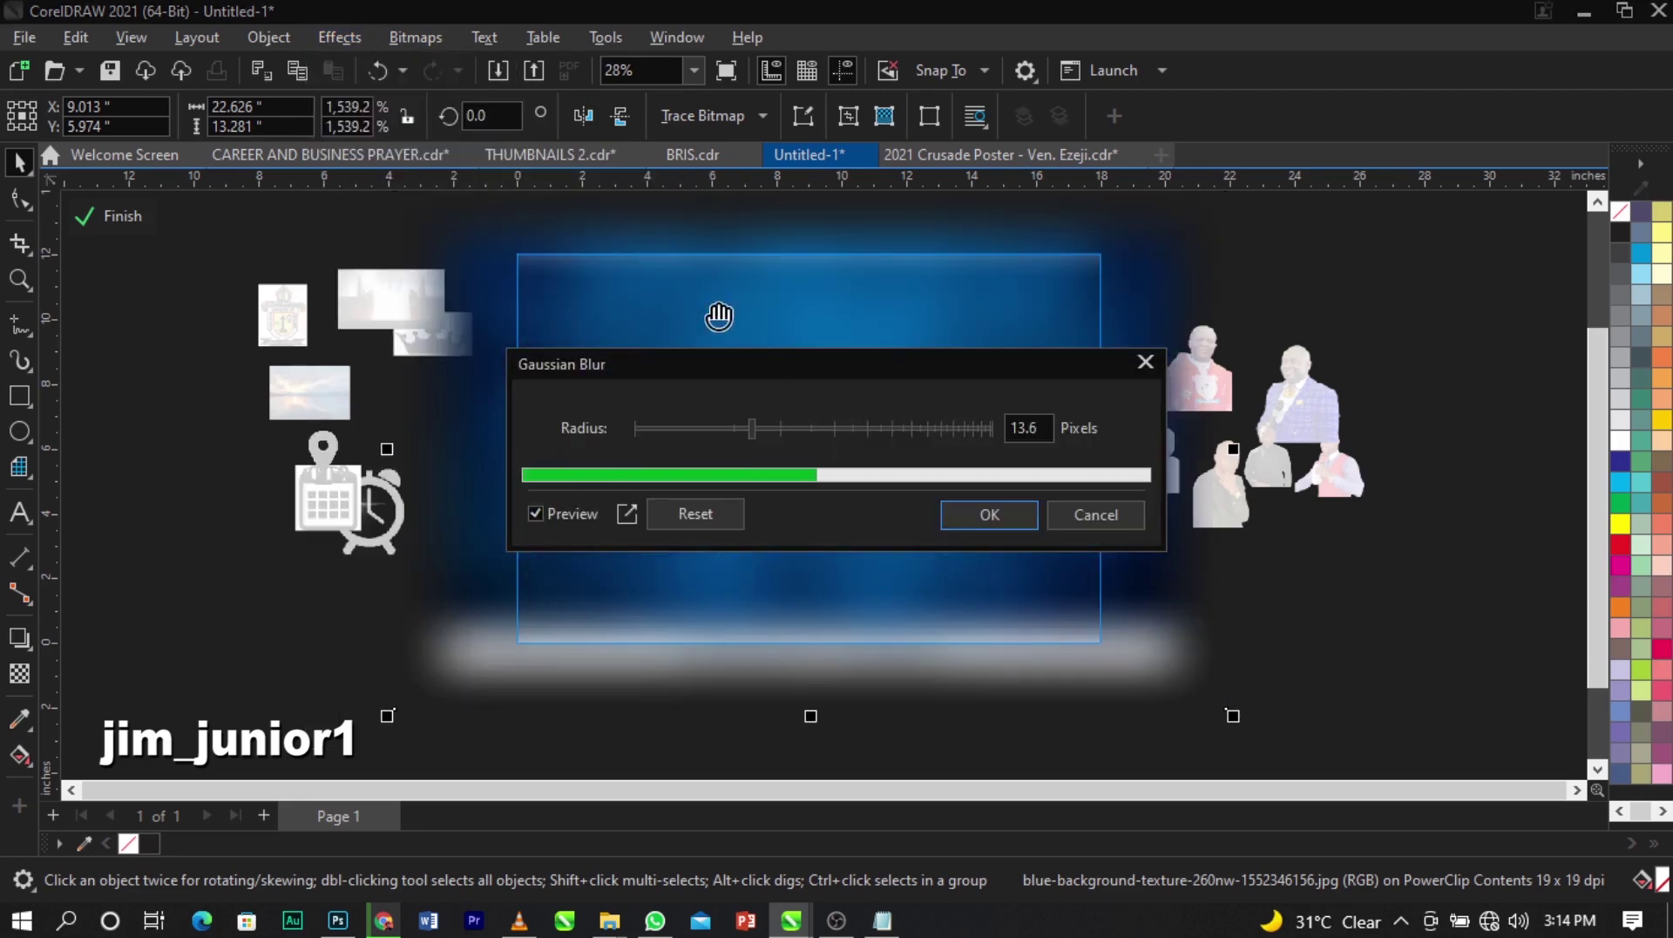
drag(767, 363, 303, 131)
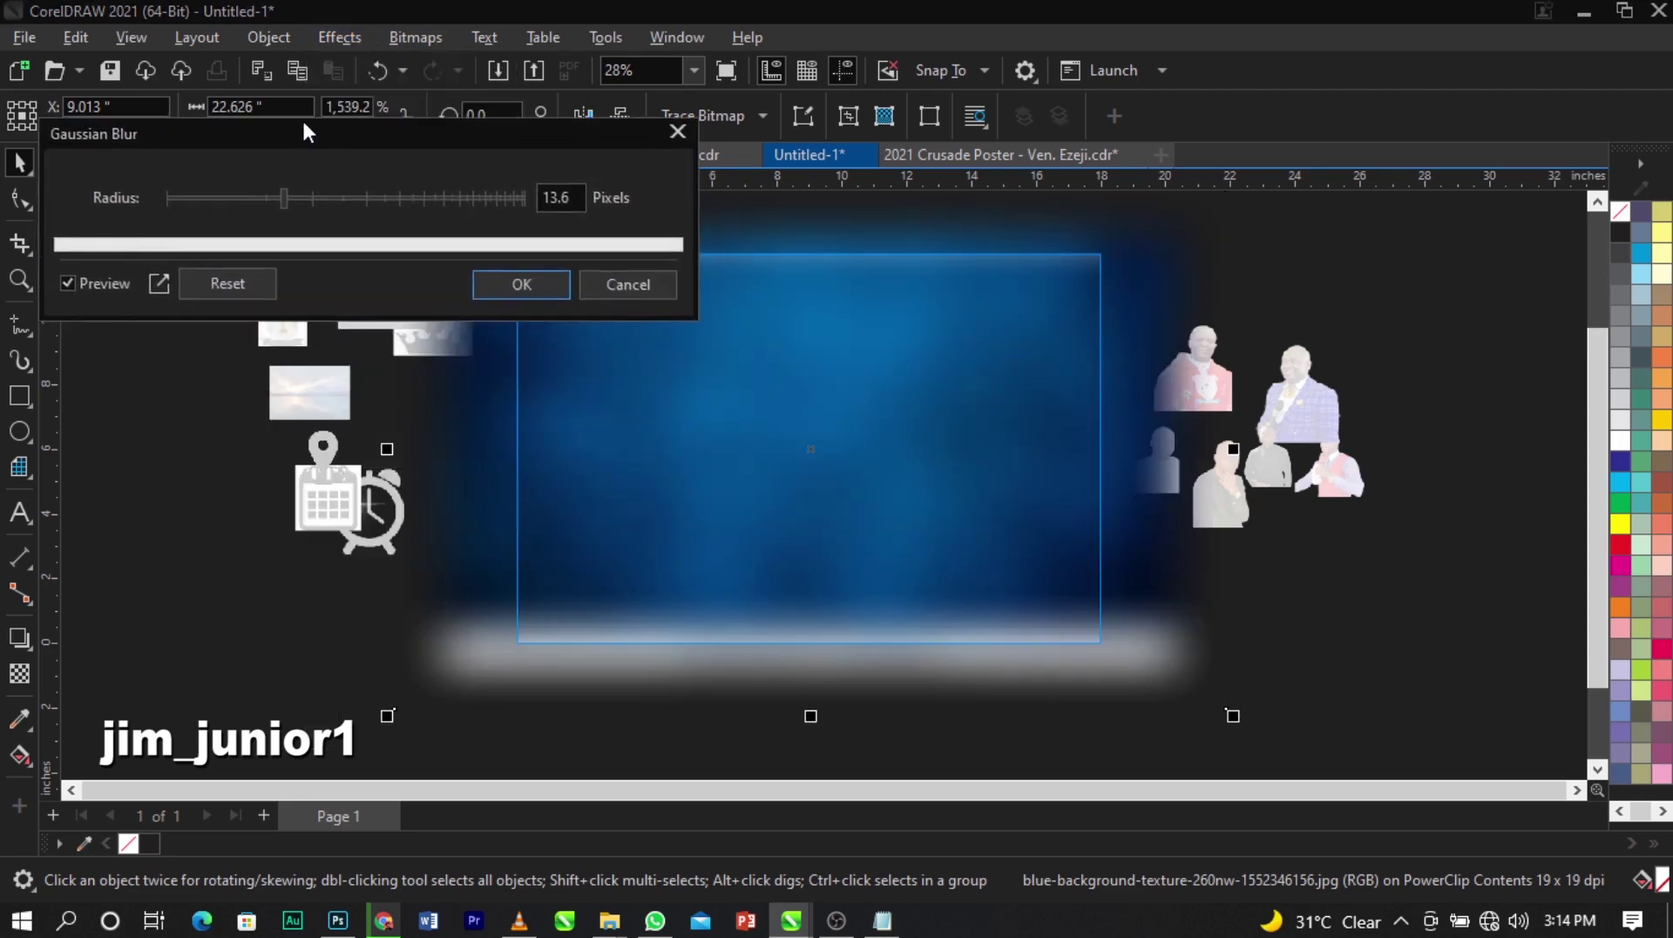
click(238, 180)
click(243, 181)
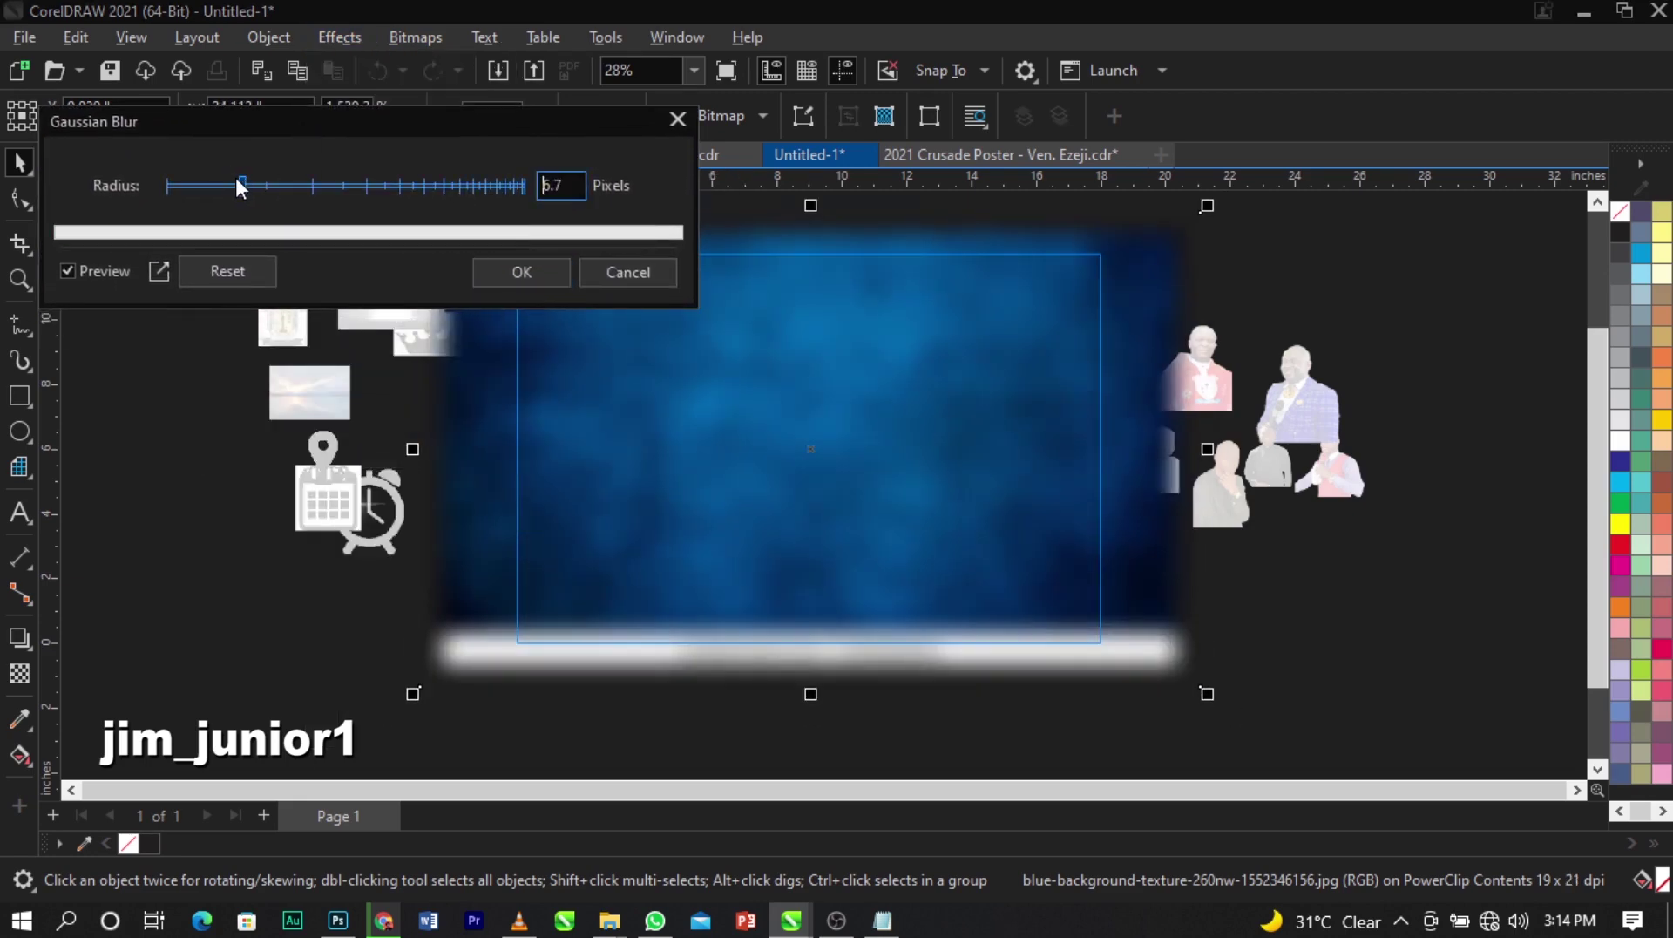
click(240, 183)
click(520, 273)
- Enlarge the blurred texture past the frame edges and finish editing the PowerClip
scroll(579, 351, down, 2)
drag(951, 555, 1002, 597)
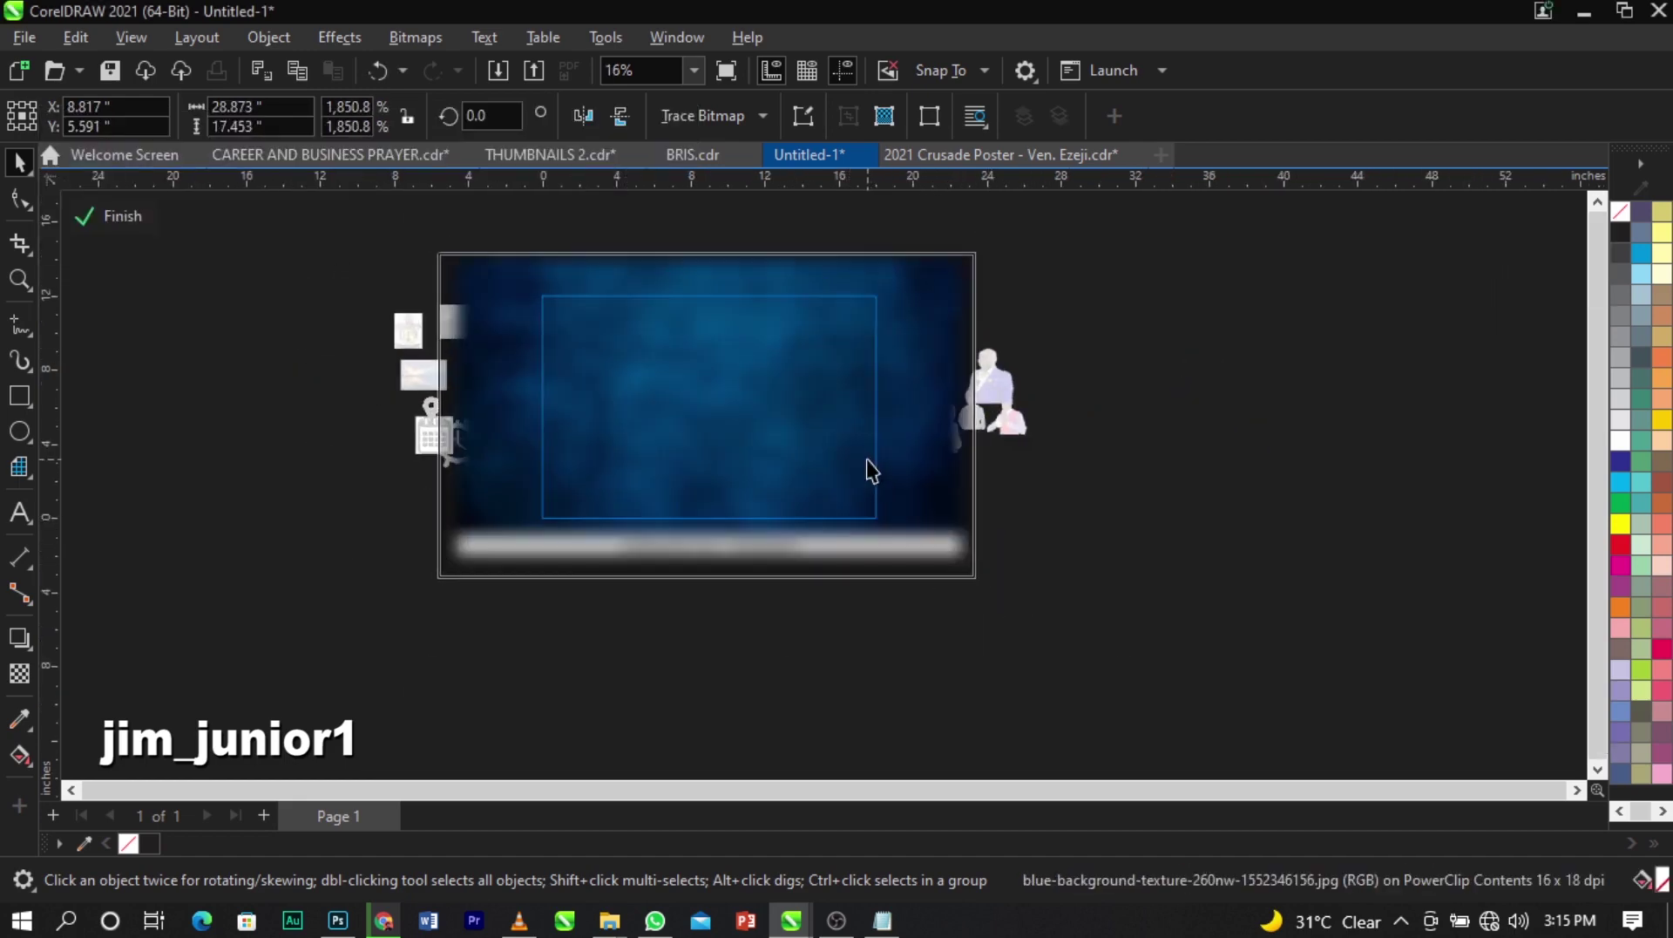
scroll(854, 452, up, 1)
click(1121, 470)
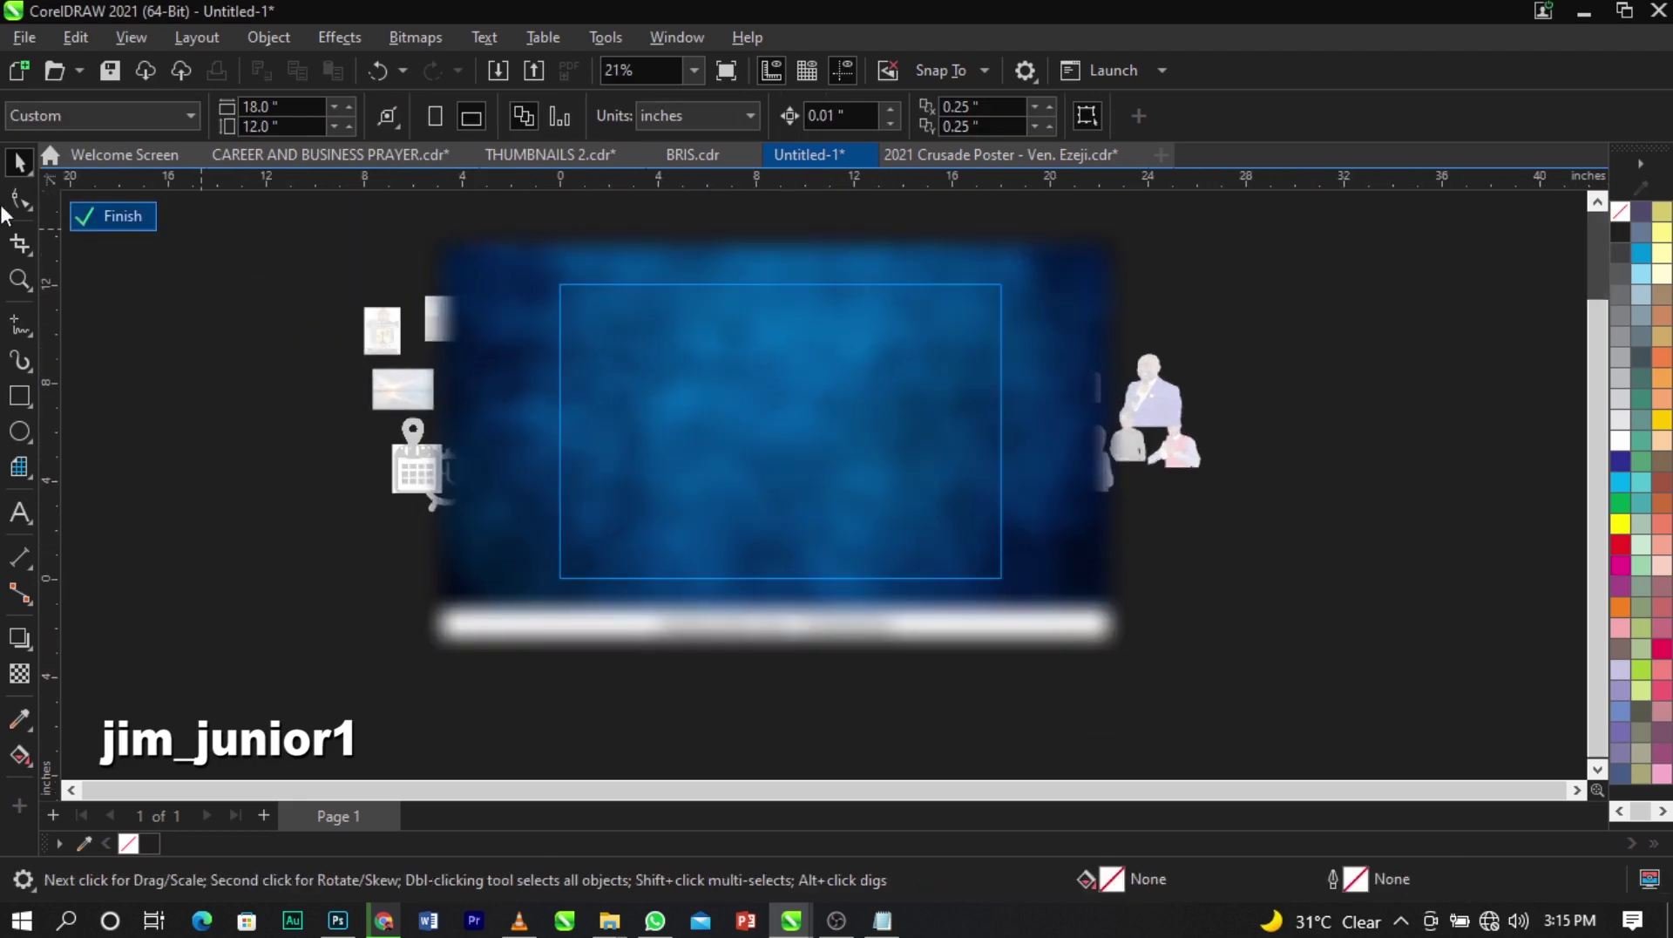
click(118, 218)
scroll(754, 402, up, 1)
click(1358, 693)
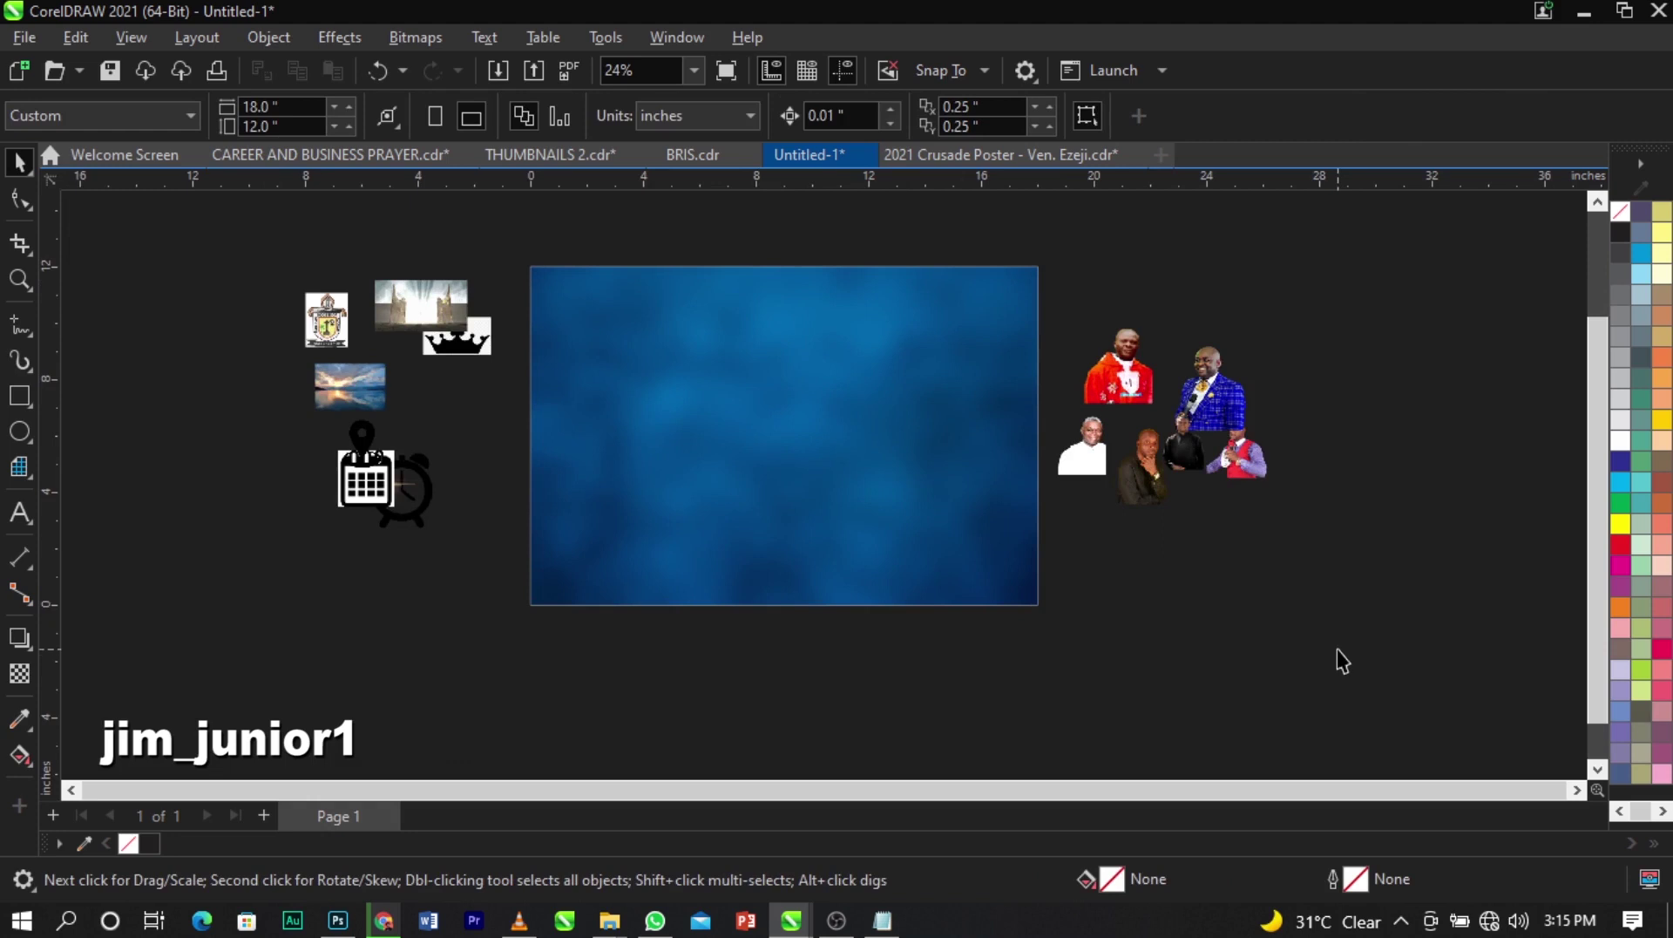
- Enlarge the sunset lake photo and move it onto the blue background
click(348, 388)
drag(389, 412, 710, 625)
drag(631, 547, 953, 586)
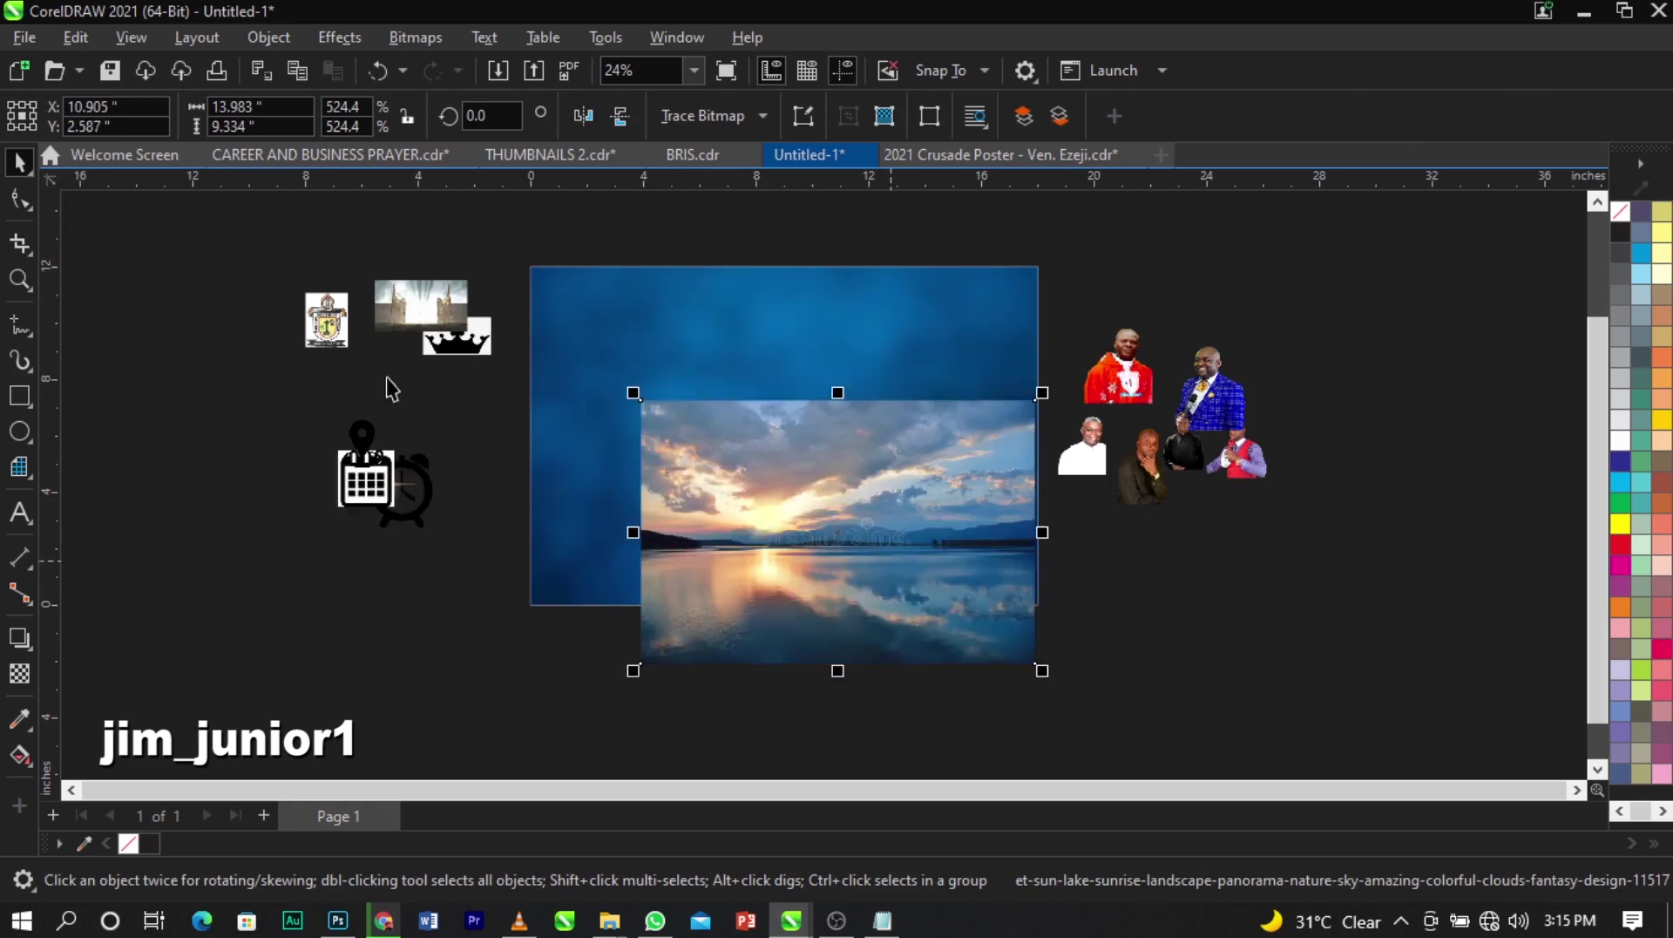
- Shift the left-side objects further left and reselect the sunset photo
drag(209, 230, 604, 604)
drag(427, 499, 340, 487)
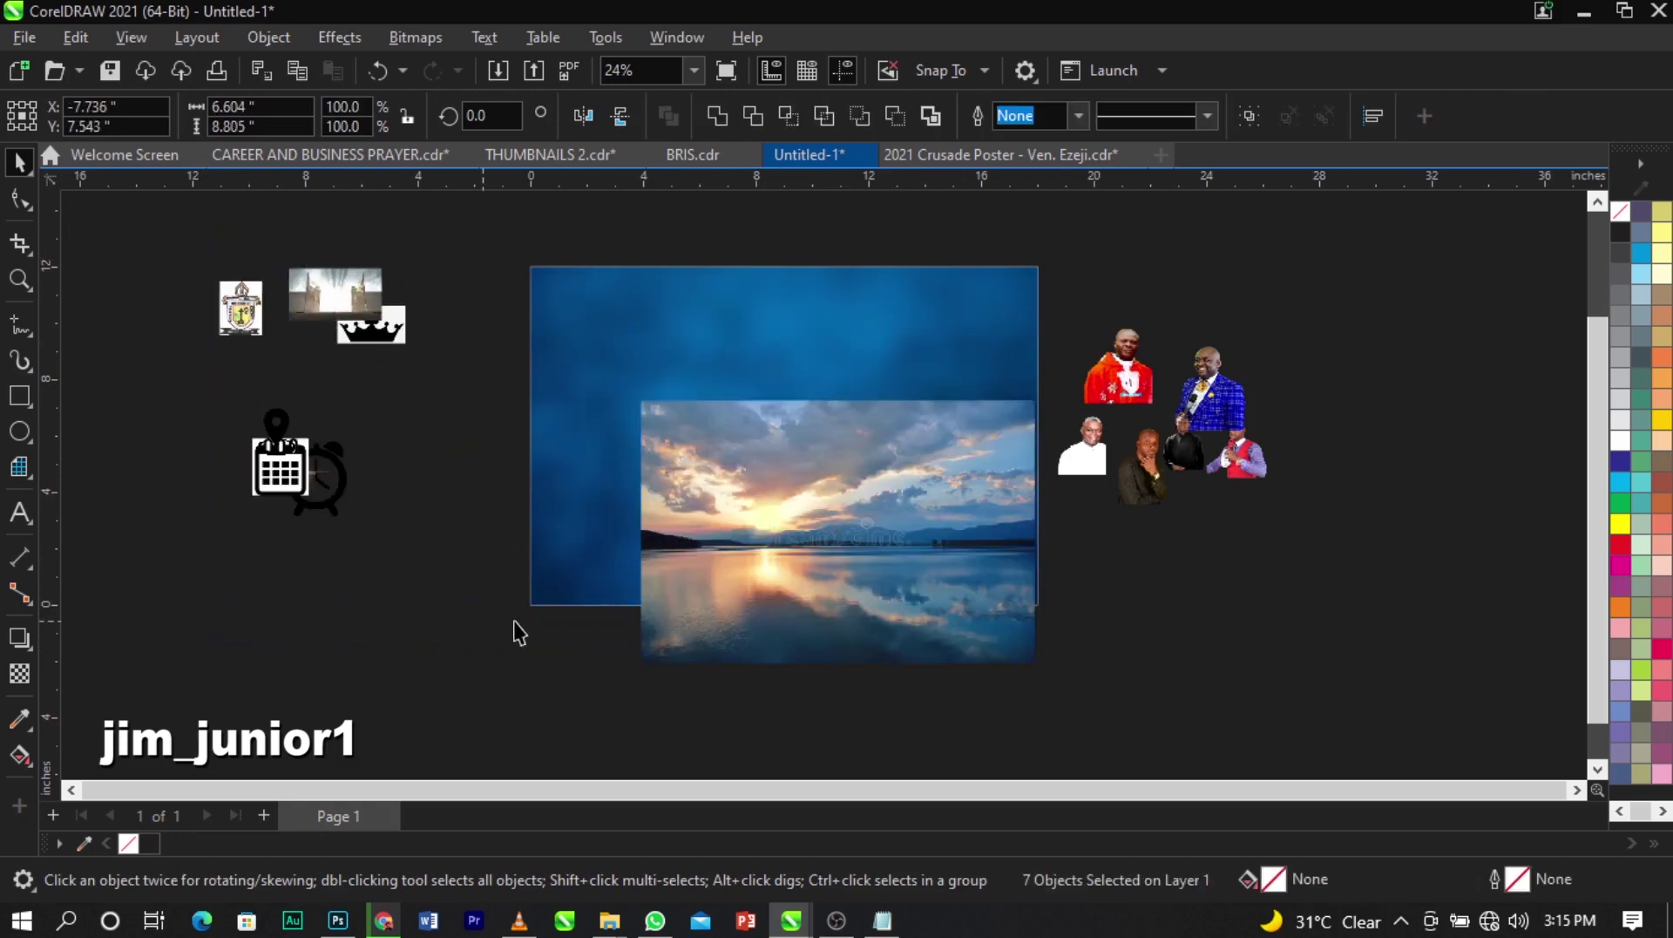
click(879, 519)
scroll(879, 518, up, 3)
scroll(859, 522, down, 1)
scroll(665, 427, up, 1)
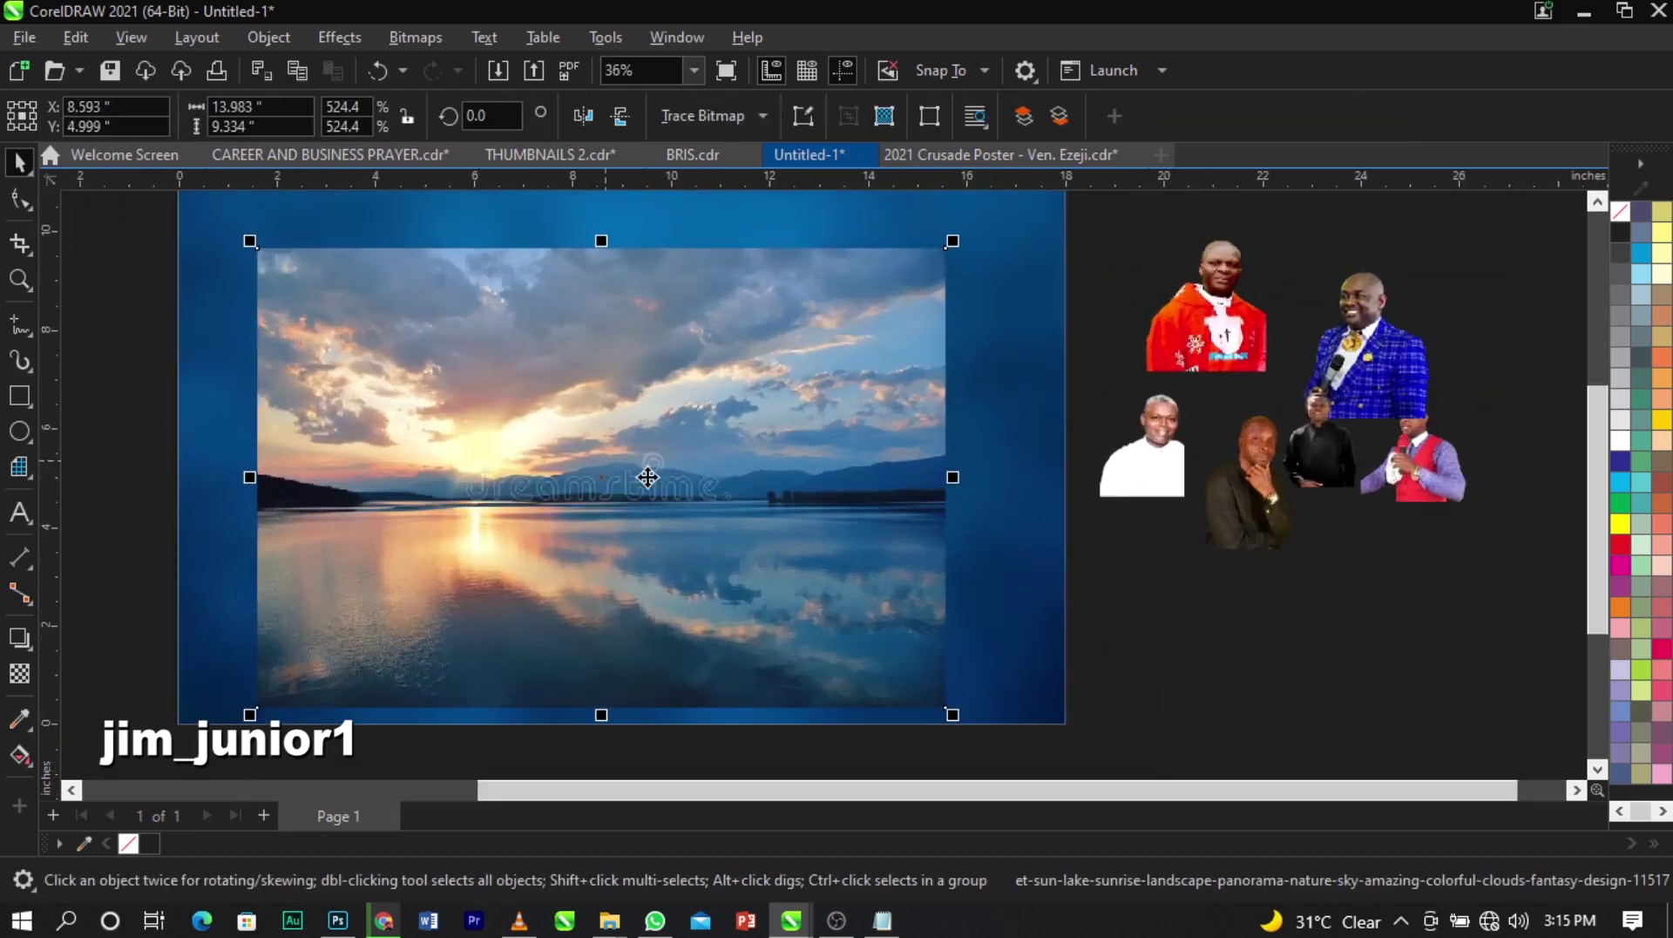
scroll(580, 512, down, 1)
scroll(639, 485, up, 2)
scroll(605, 489, down, 3)
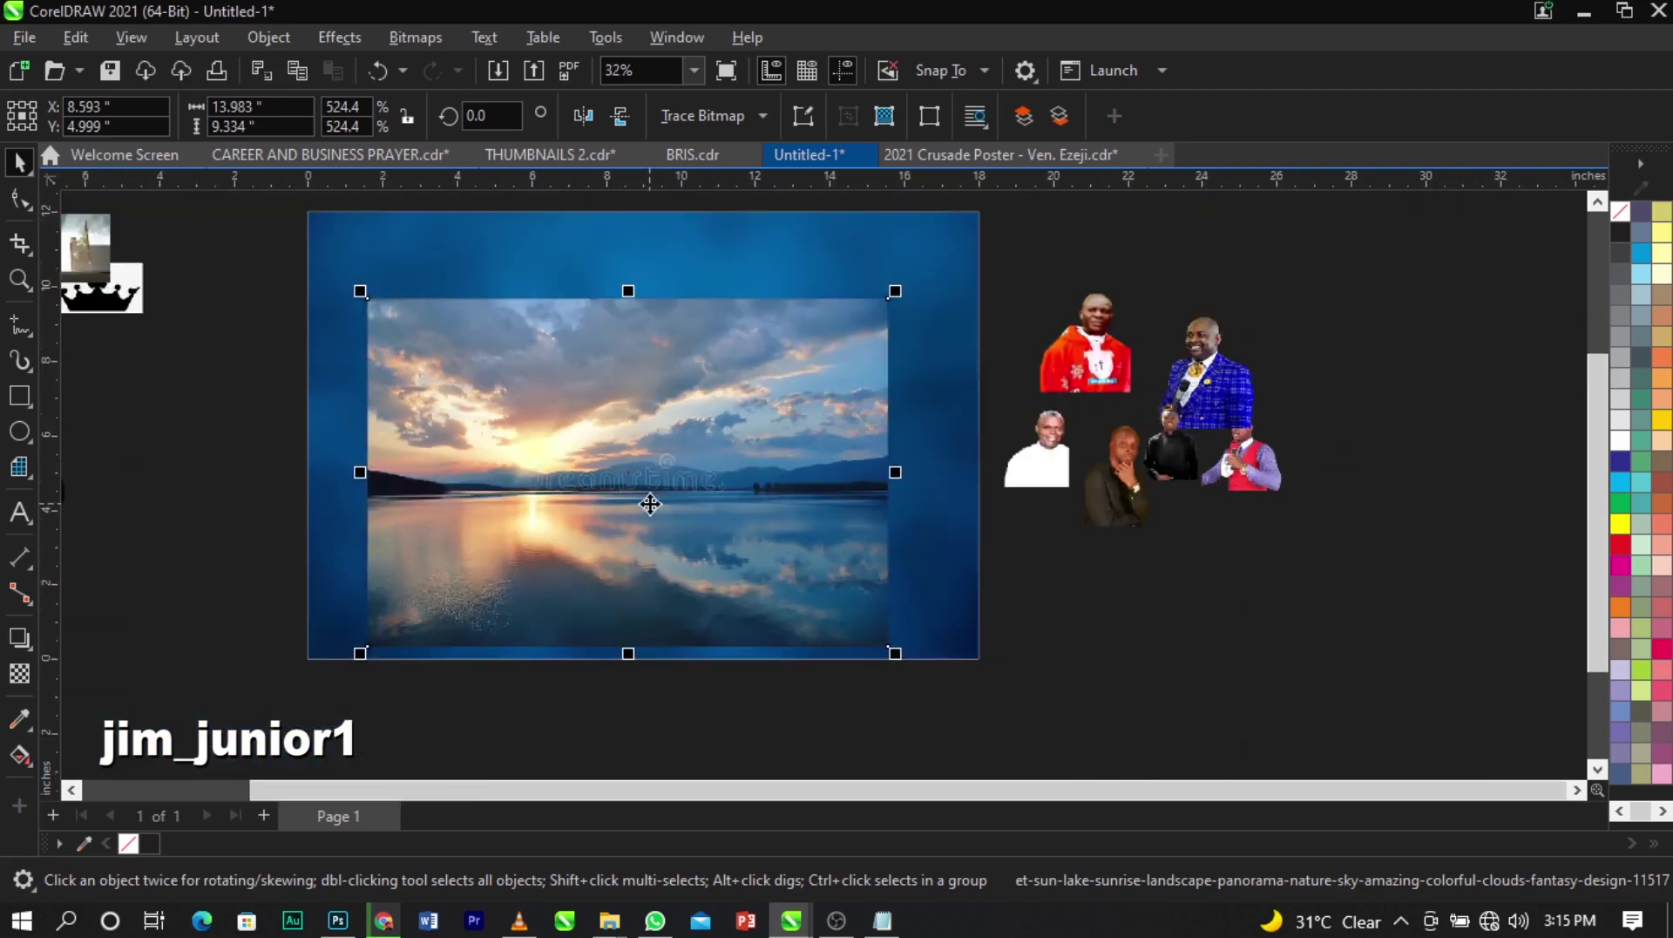
scroll(587, 452, up, 1)
scroll(688, 415, down, 2)
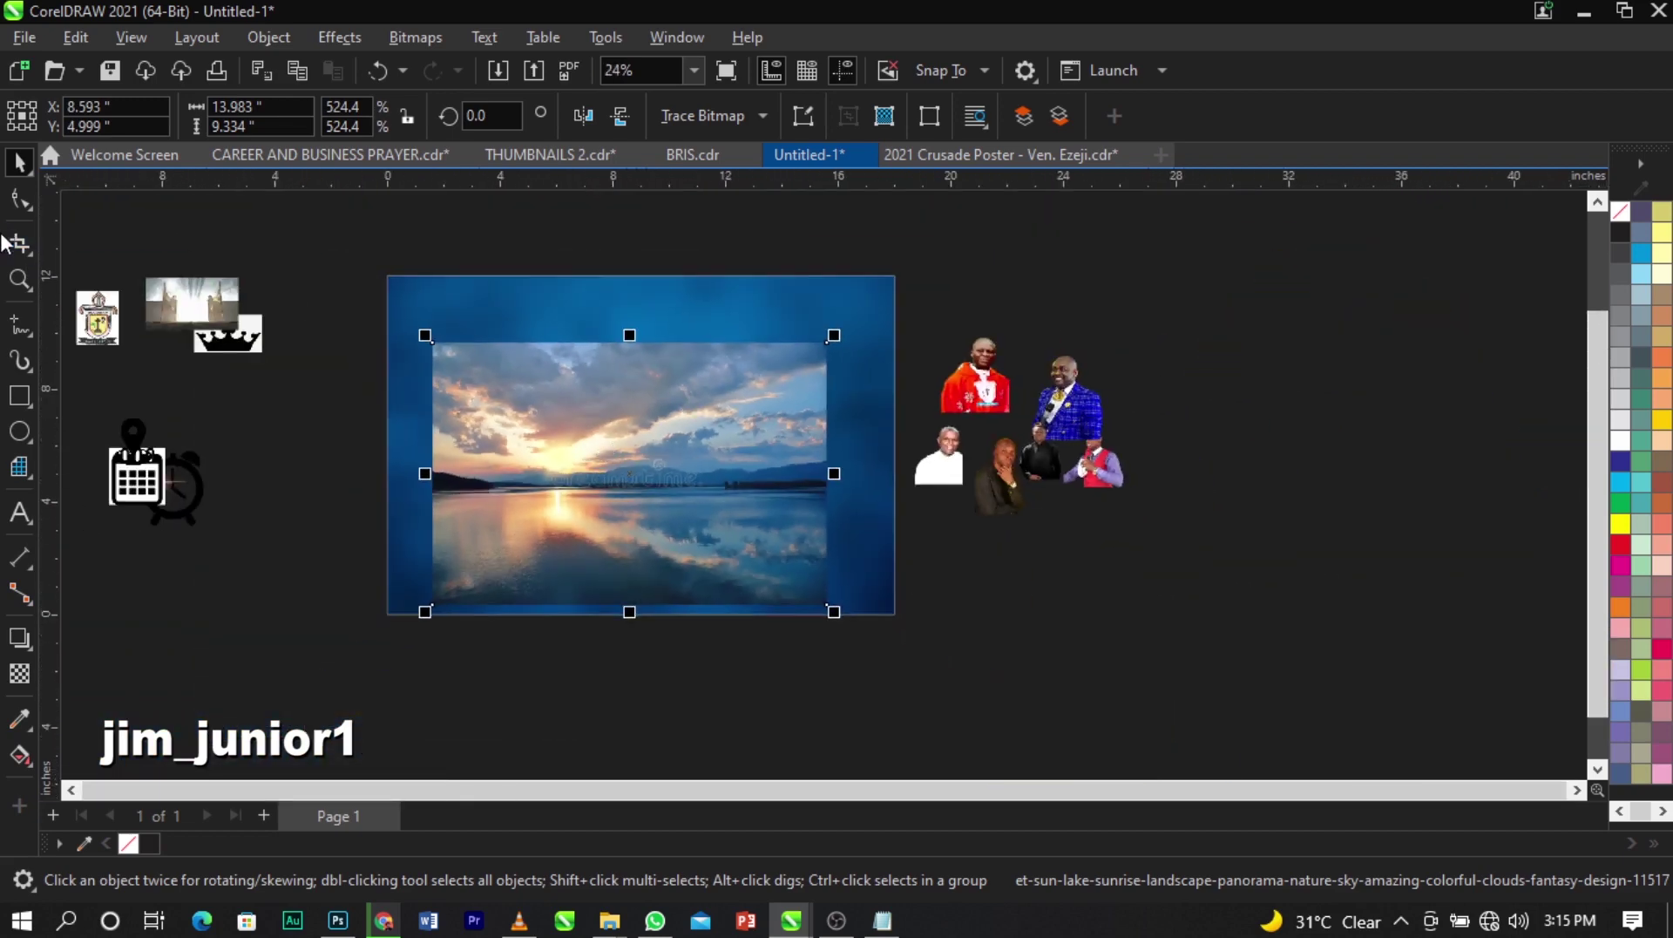
- Crop the sunset photo to its cloudy sky band by raising its bottom nodes
click(19, 199)
drag(272, 534, 936, 714)
drag(827, 608, 828, 458)
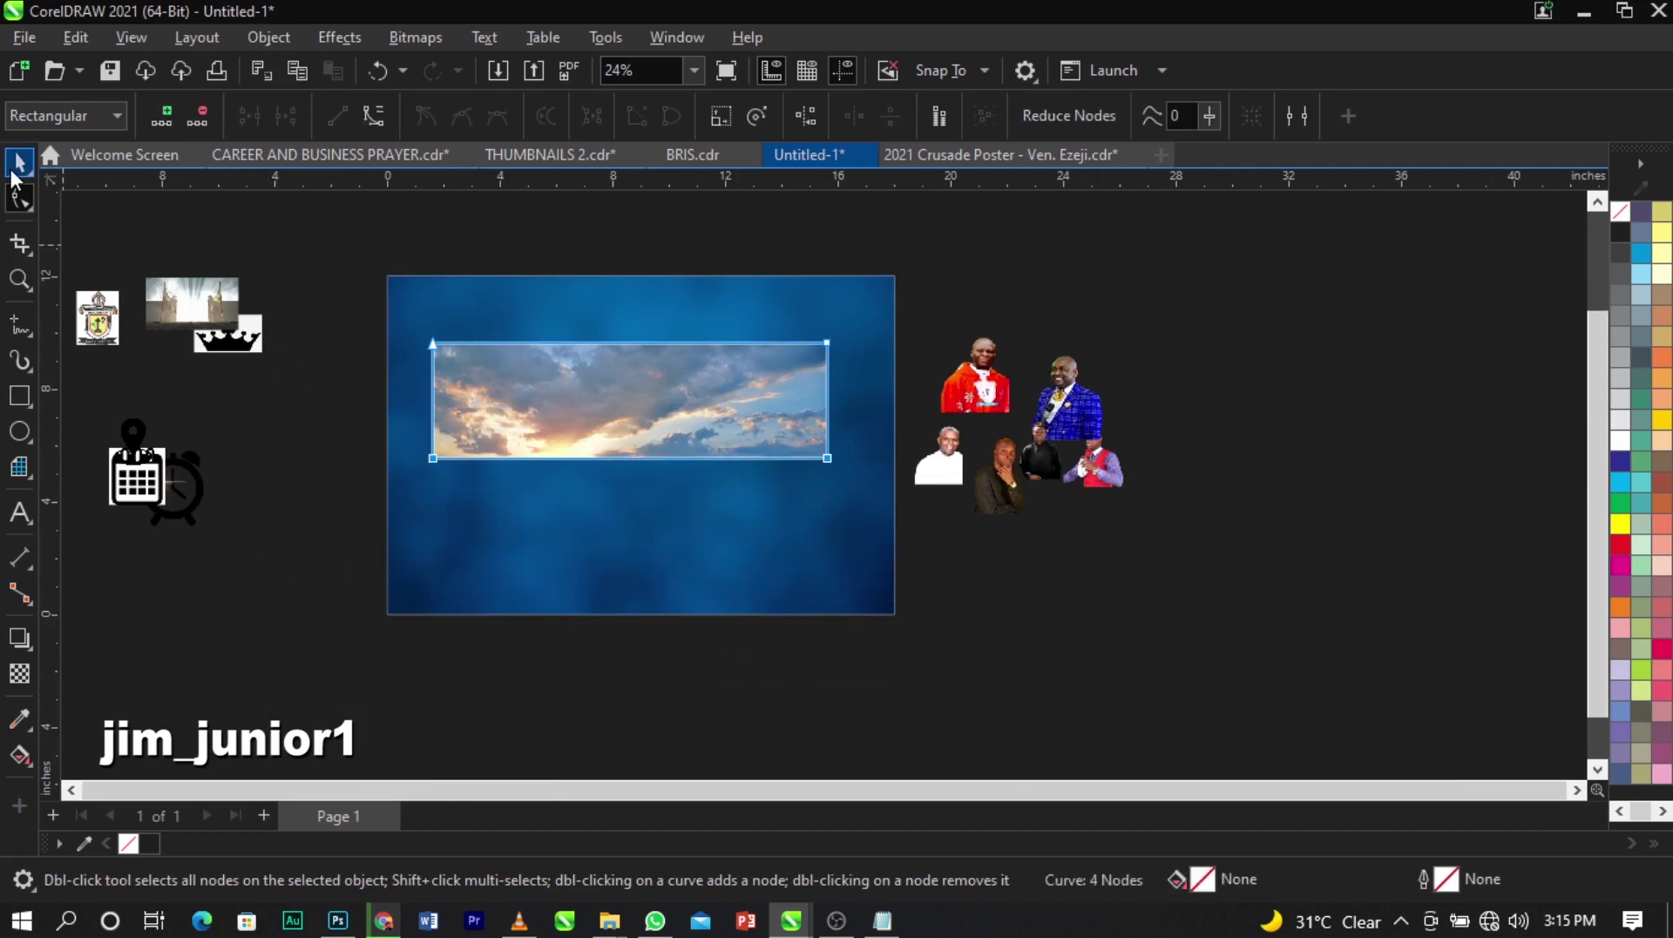
- Stretch the sky strip to 20.516 x 6.04 inches across the page top at X 9.427, Y 9.38
click(19, 162)
scroll(891, 373, up, 1)
drag(814, 330, 945, 298)
drag(684, 416, 584, 355)
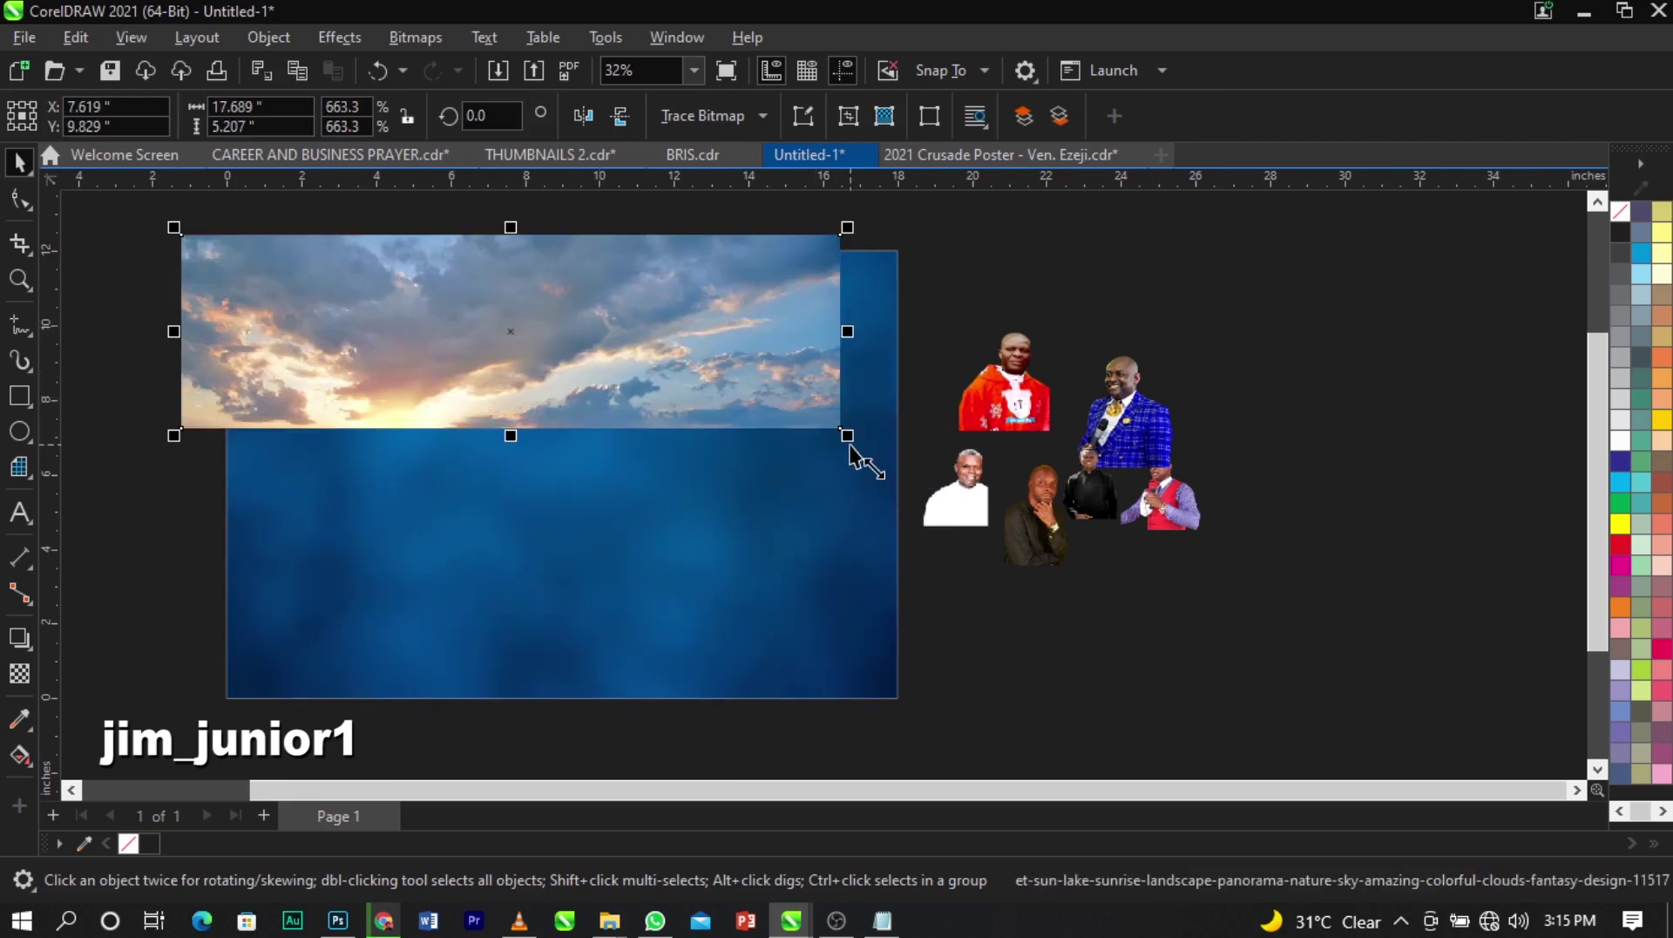
drag(863, 450, 952, 459)
drag(725, 417, 736, 418)
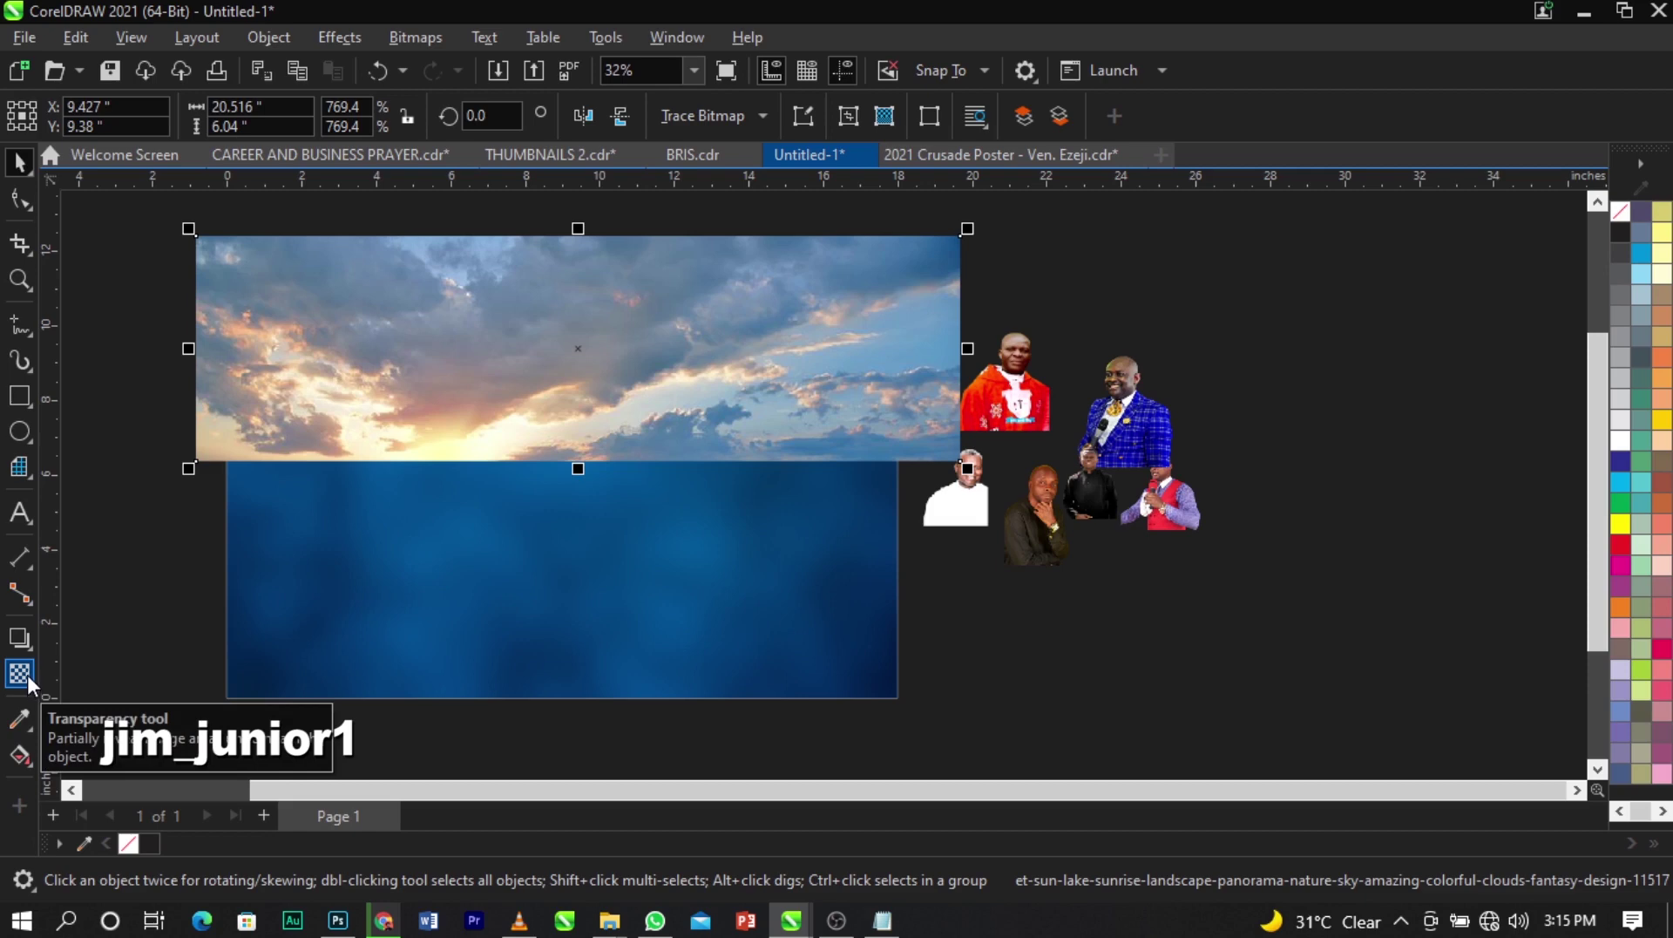
- Apply a vertical fountain transparency fading the sky strip downward, starting at 0
click(21, 673)
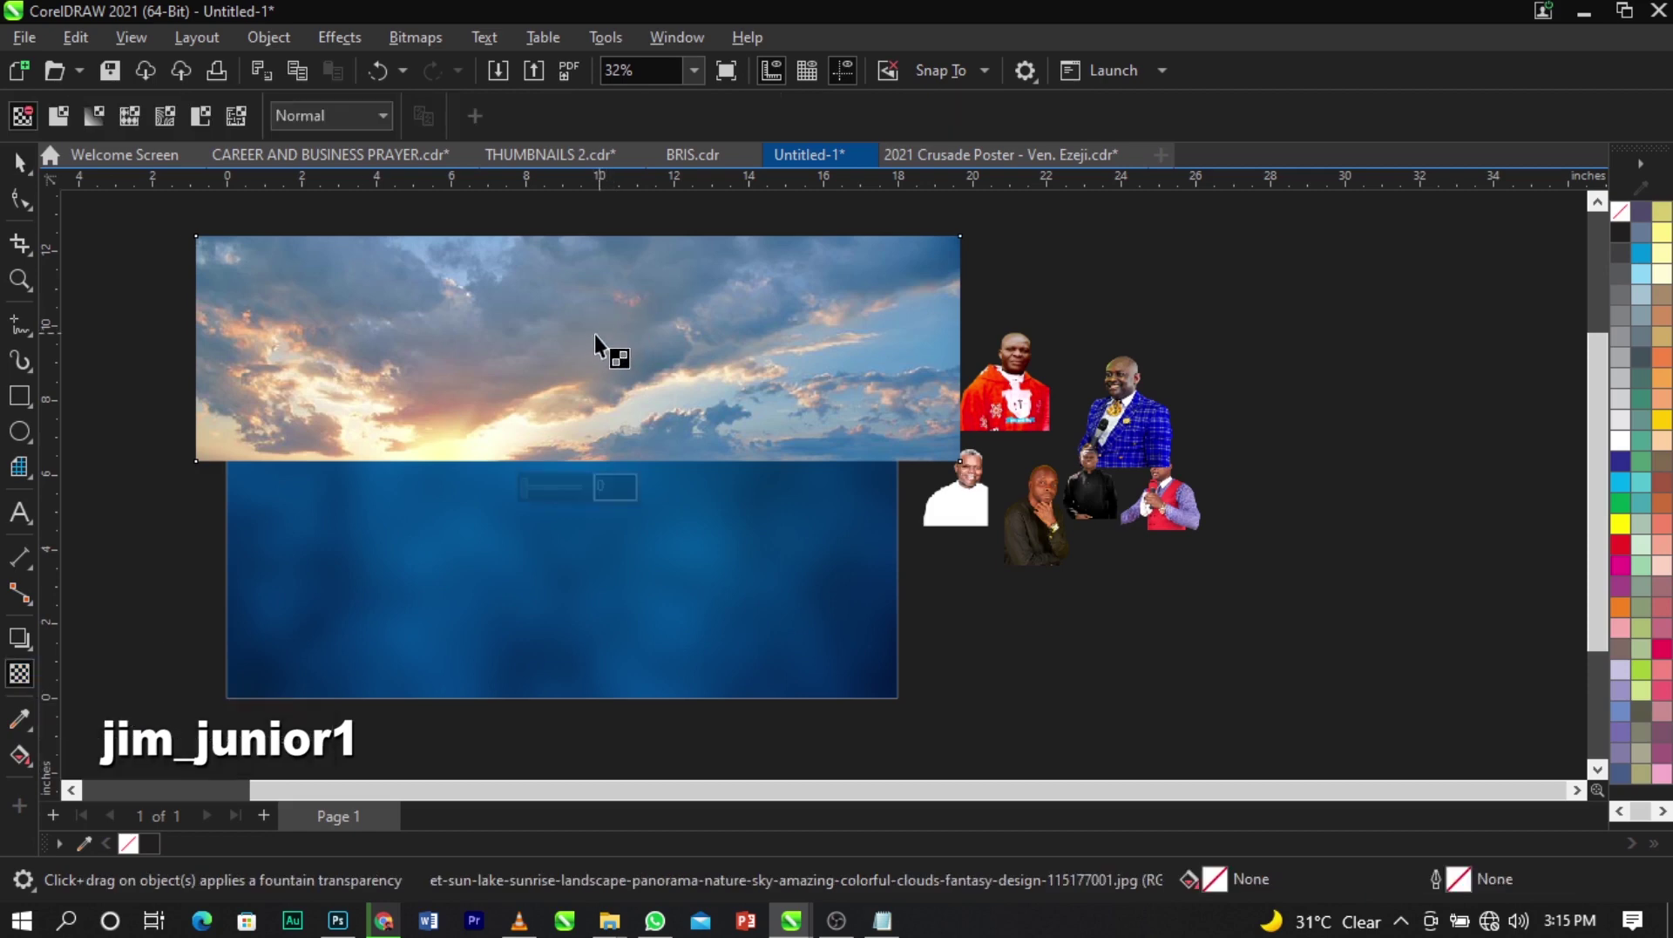
drag(579, 327, 578, 455)
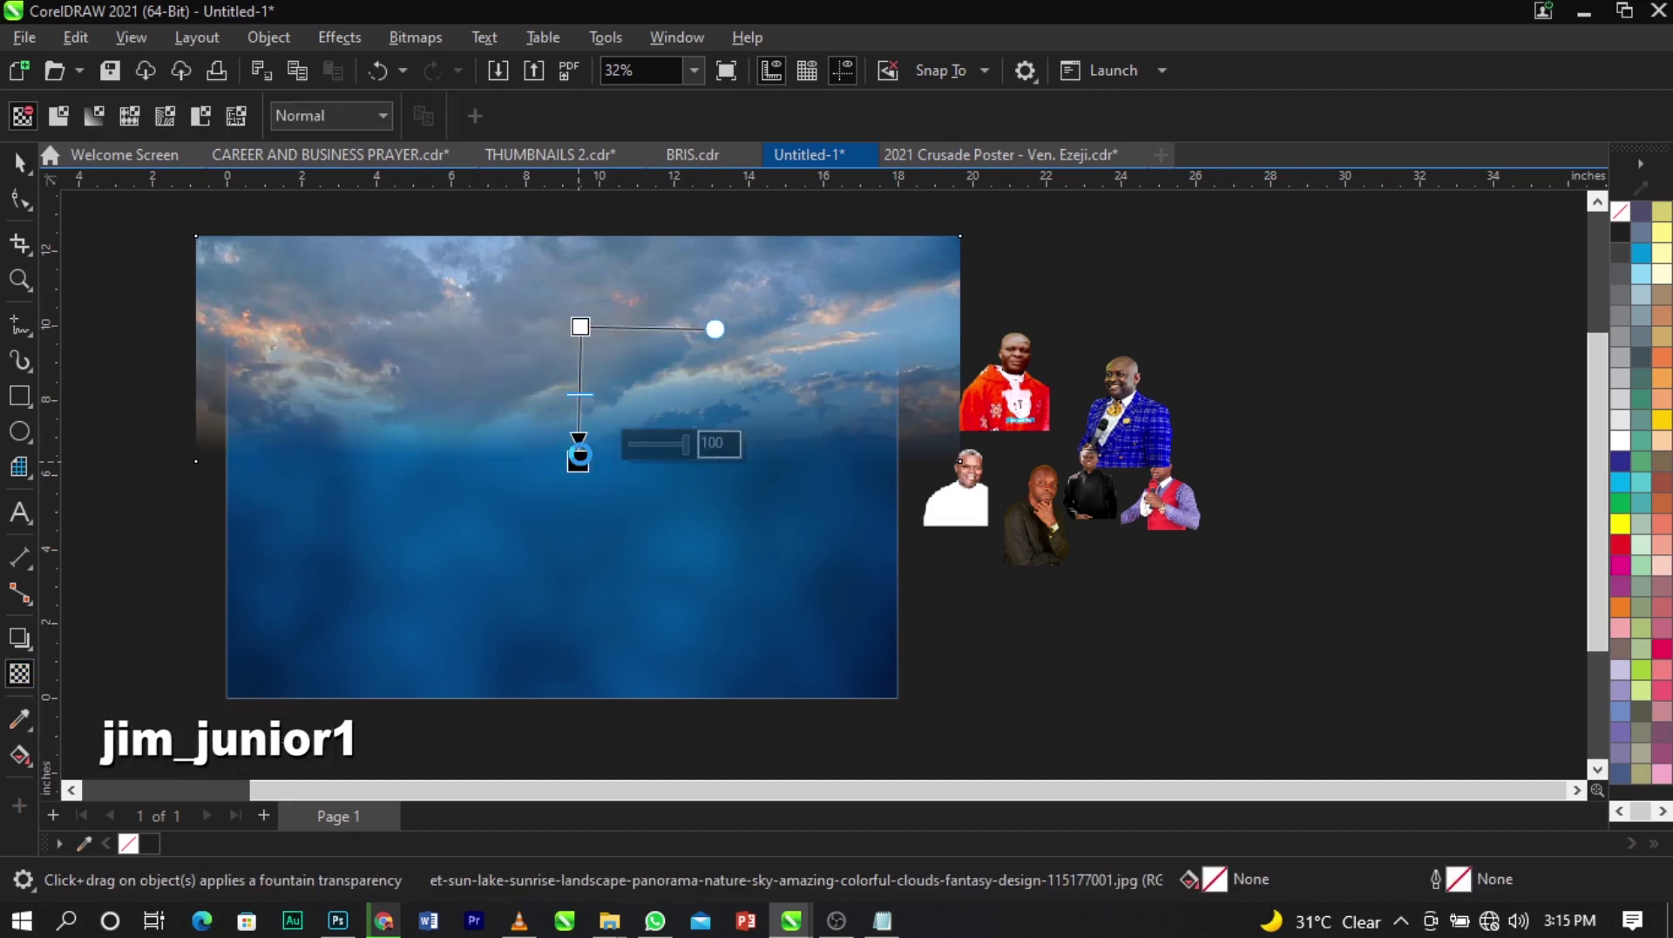
drag(559, 312, 560, 441)
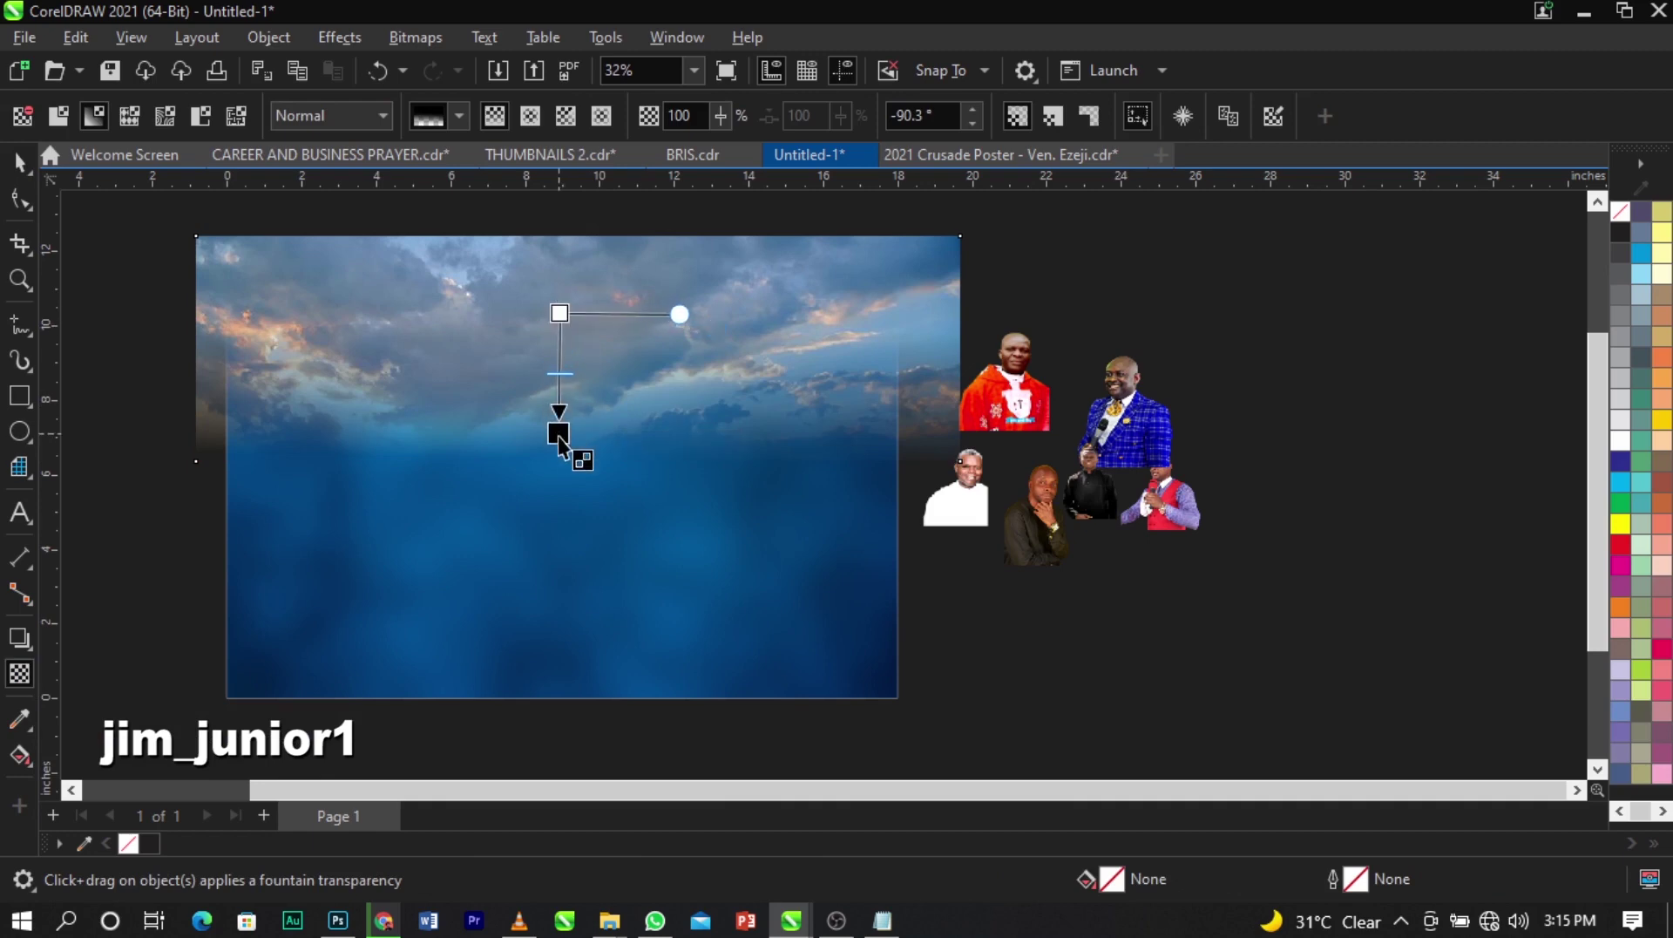
drag(537, 327, 538, 425)
click(537, 431)
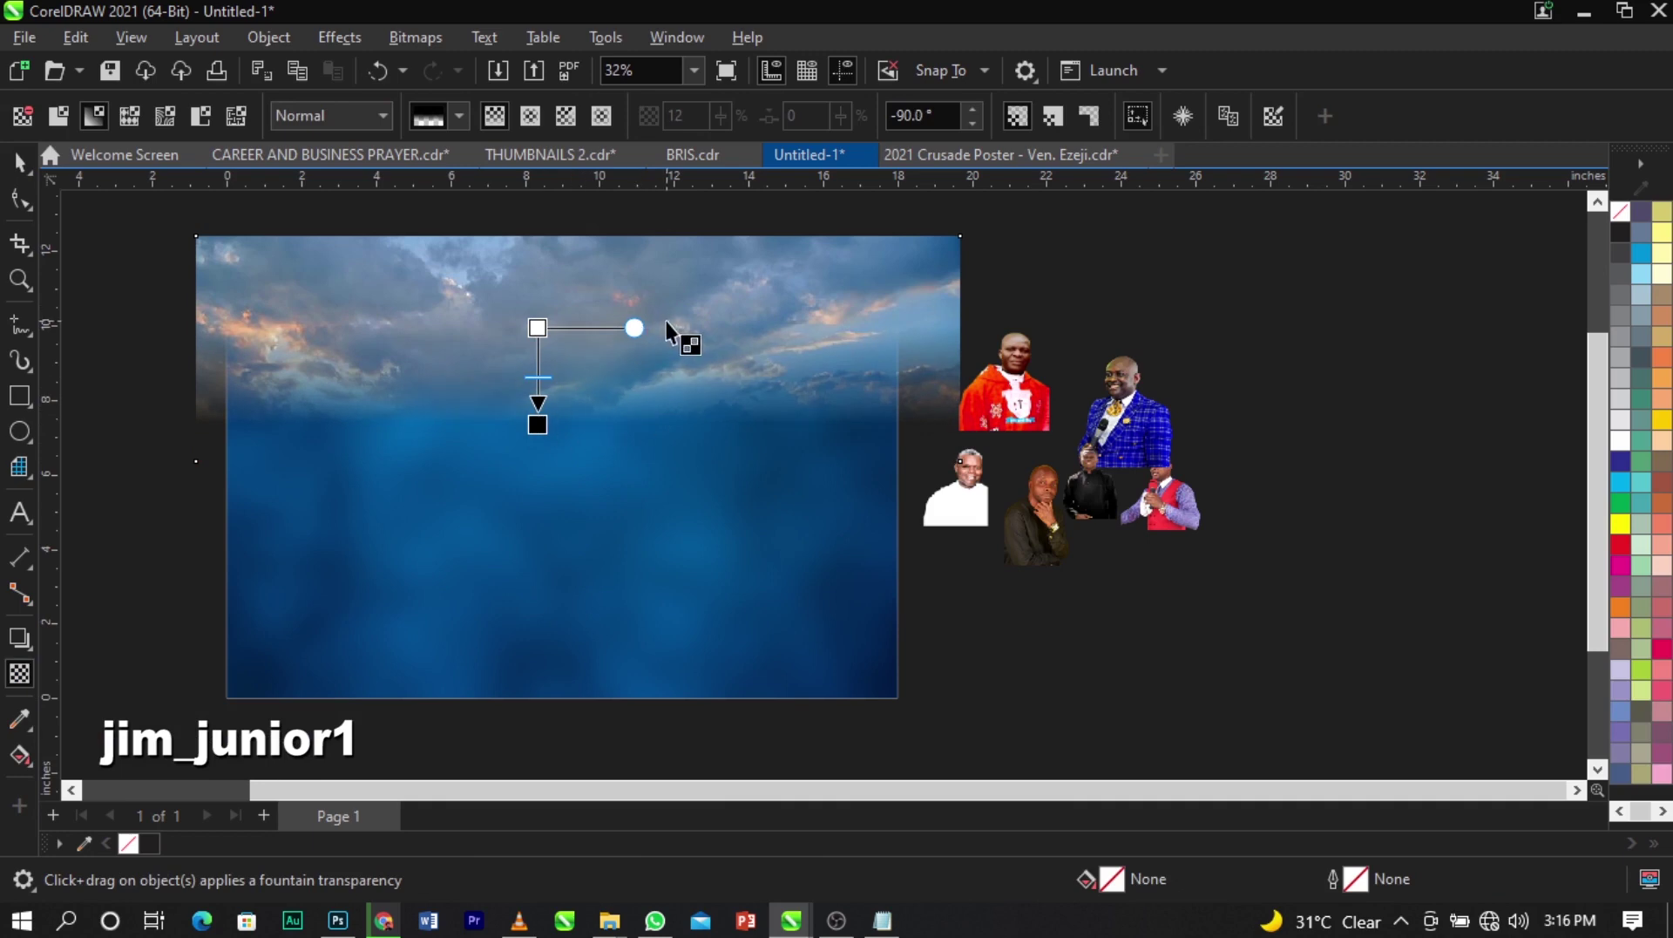
drag(667, 322, 673, 404)
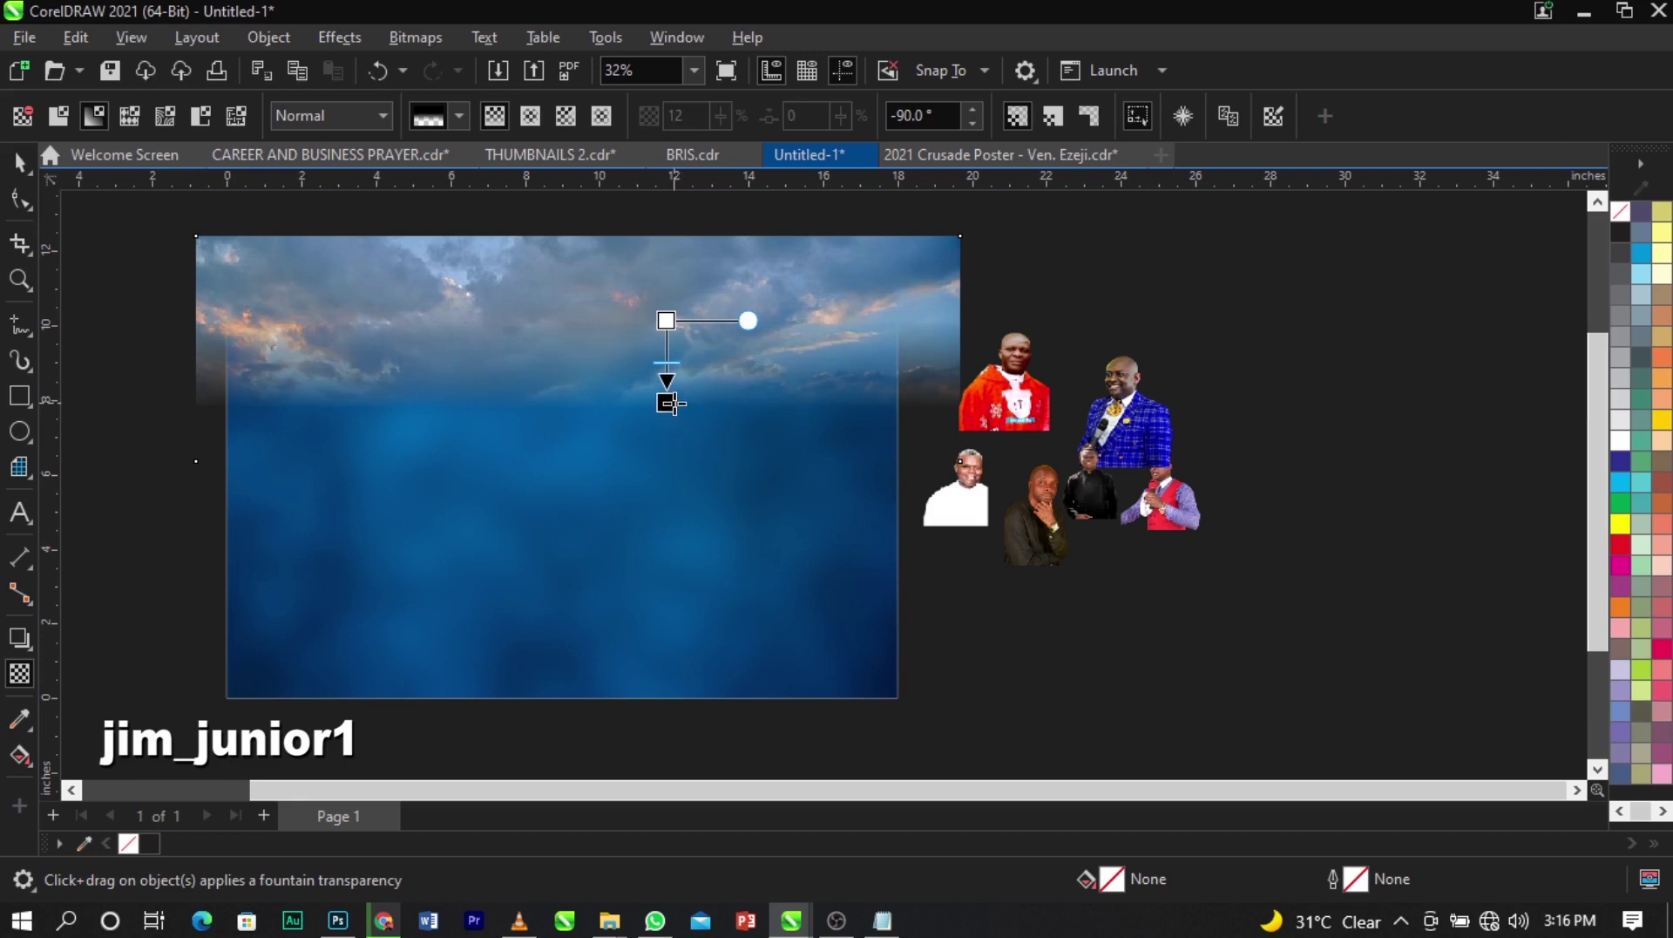
click(666, 319)
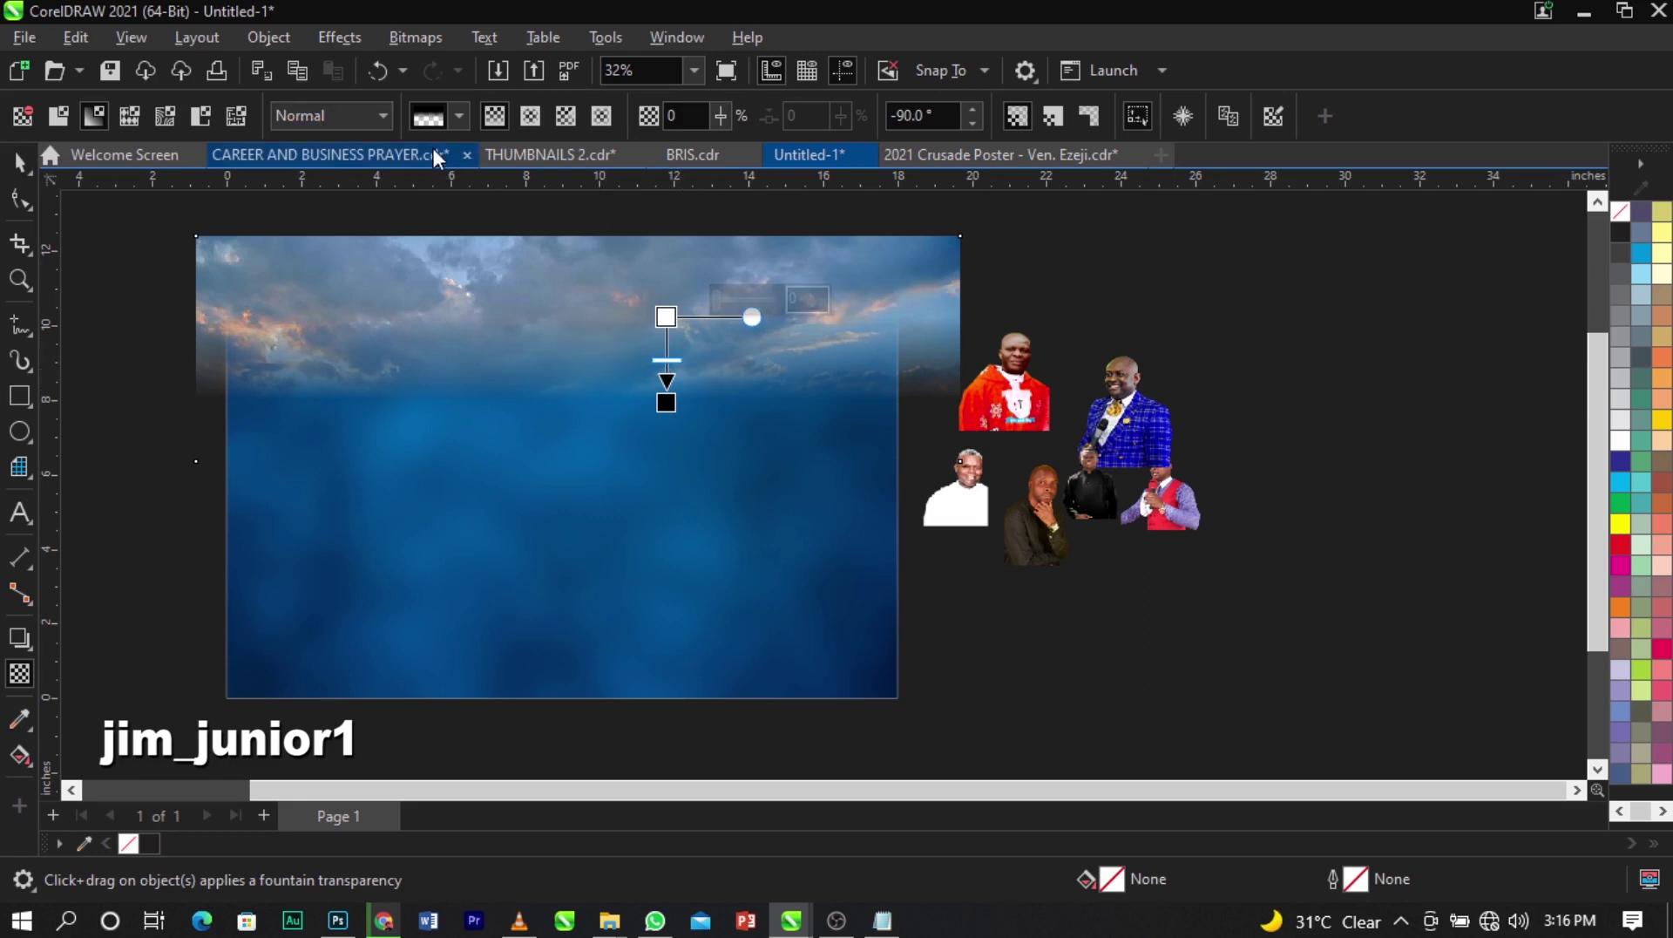
- Set the sky strip's transparency merge mode to Overlay
click(329, 116)
click(338, 610)
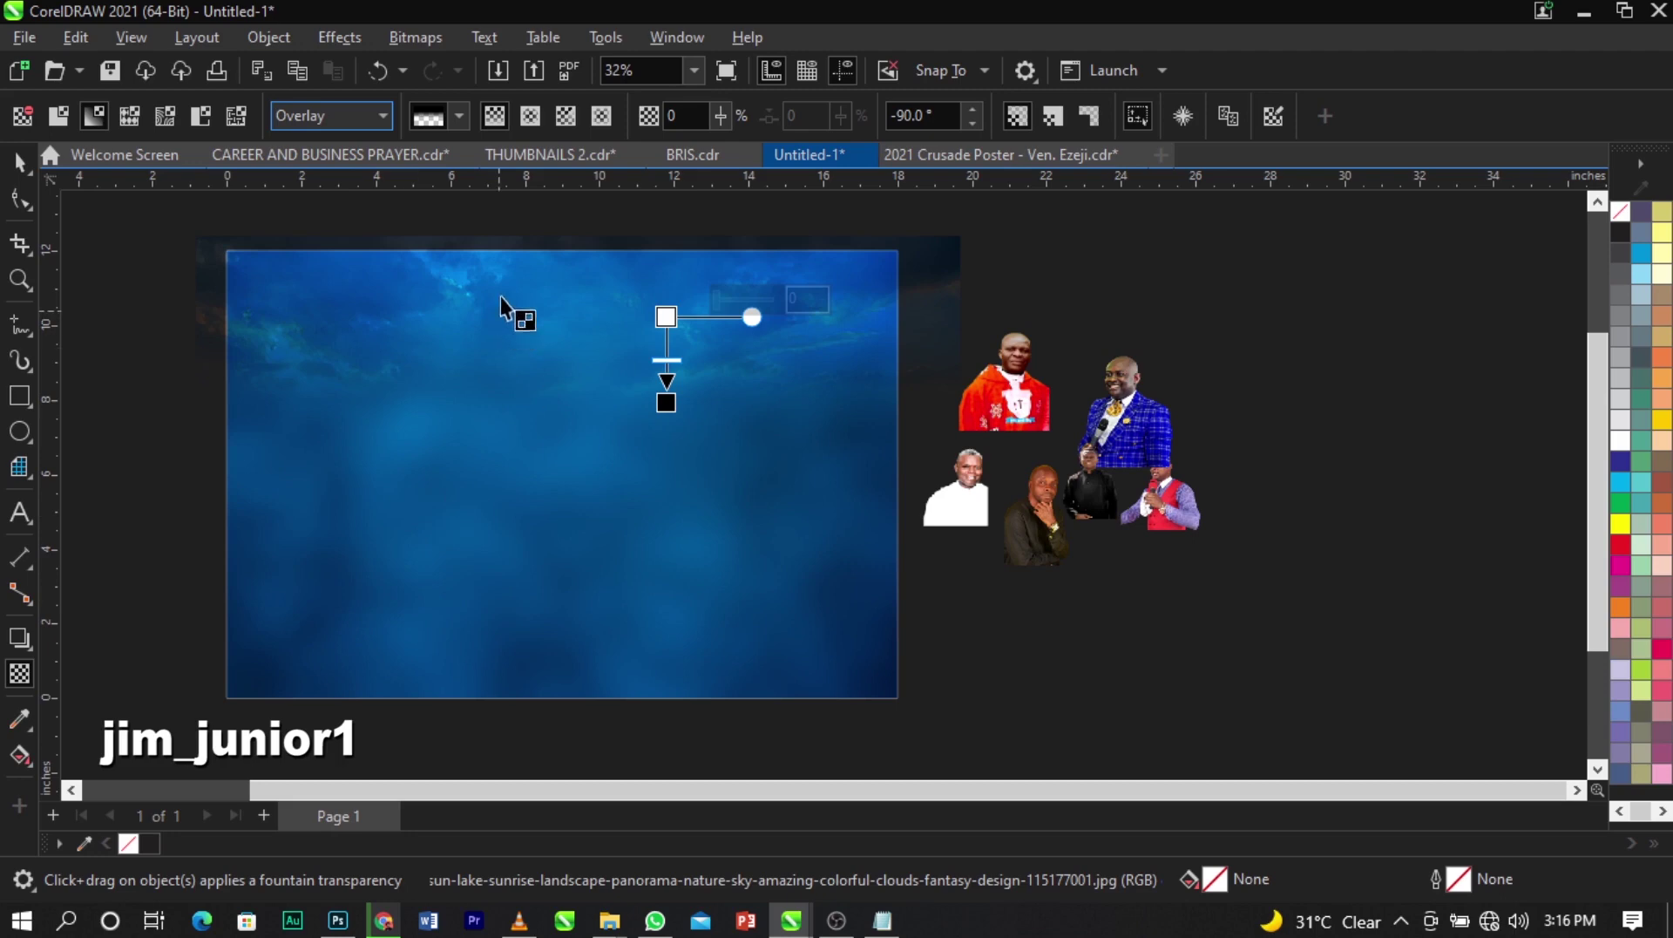
key(space)
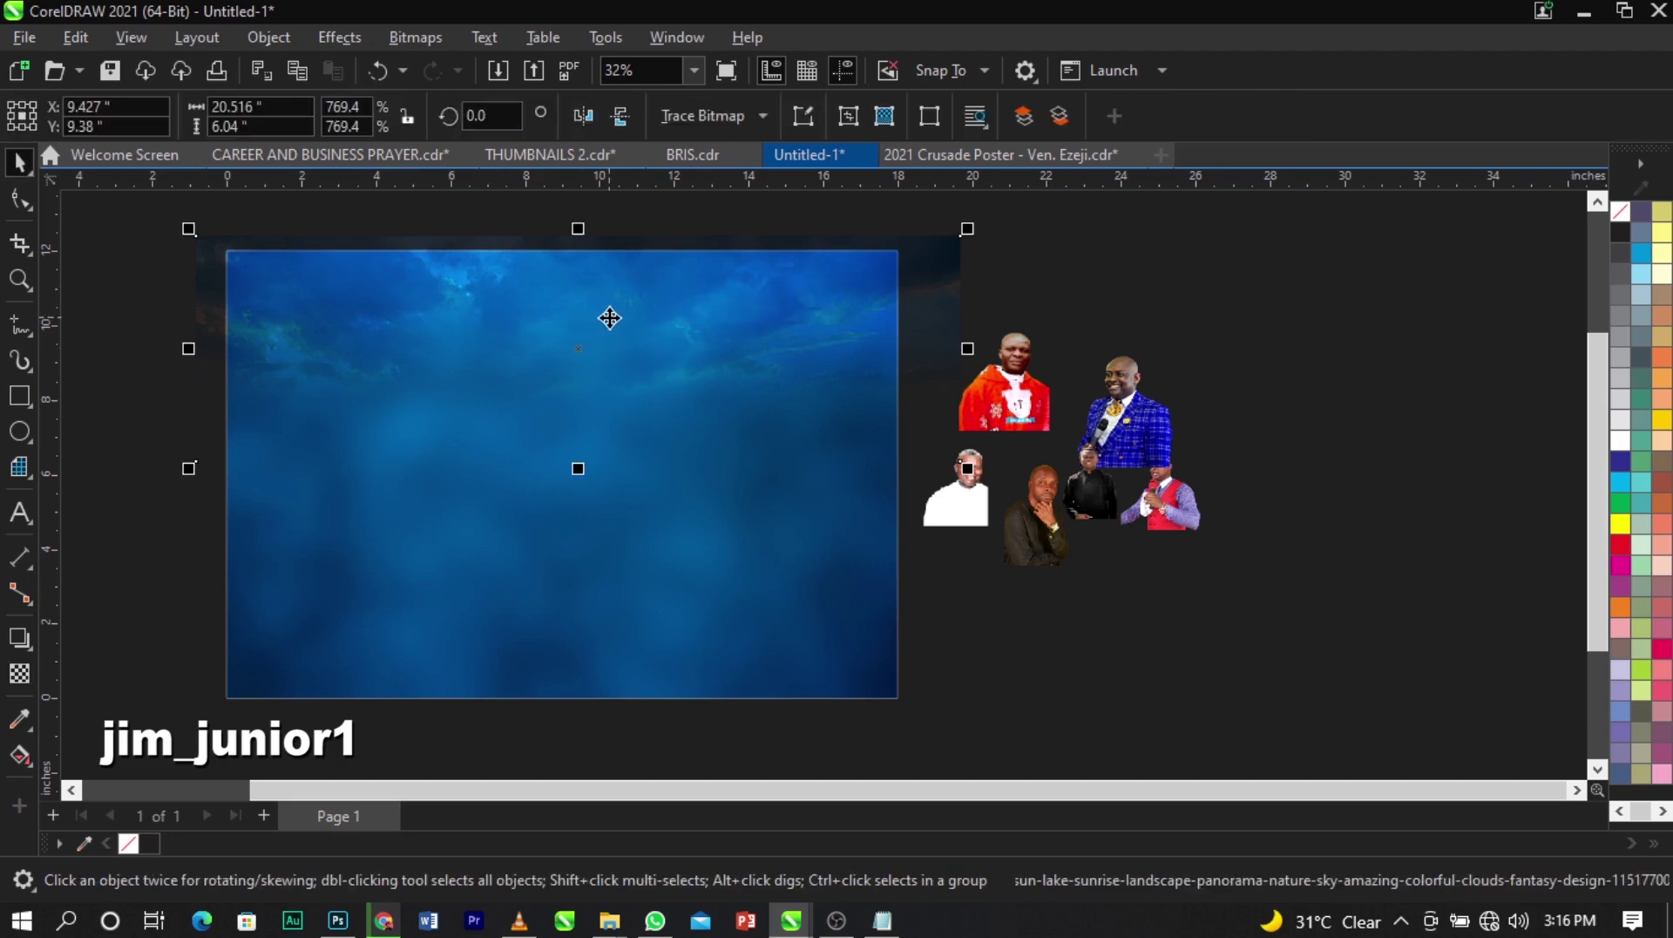
- PowerClip the sky image inside the page background rectangle
right_click(610, 318)
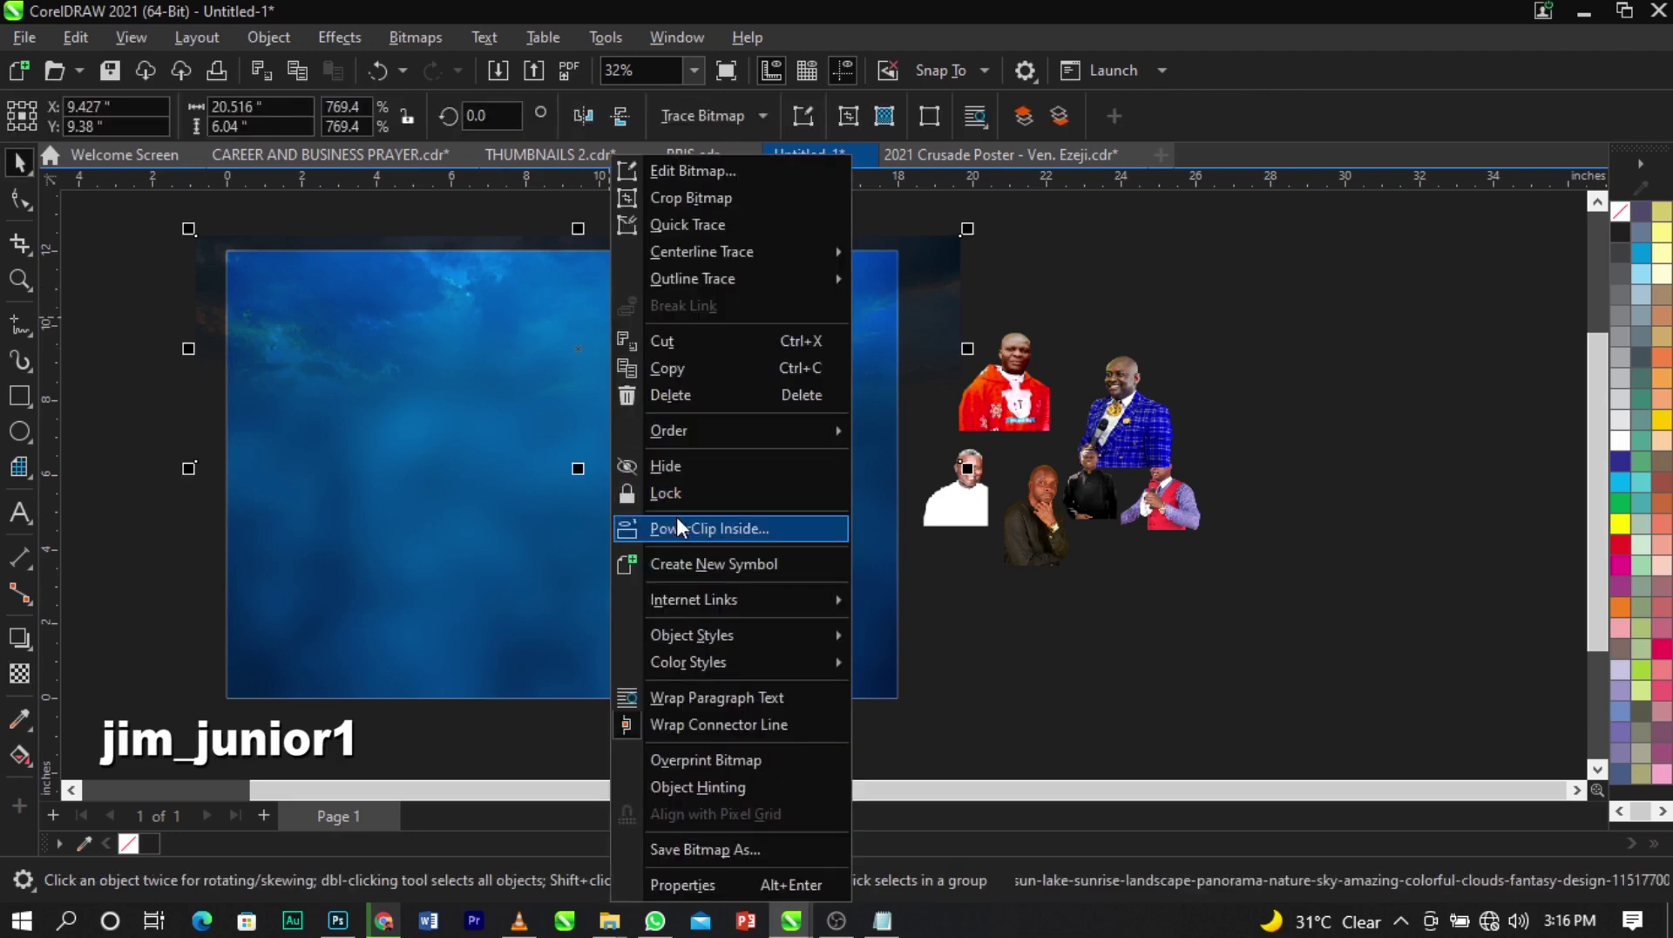
click(677, 528)
click(678, 571)
click(1031, 669)
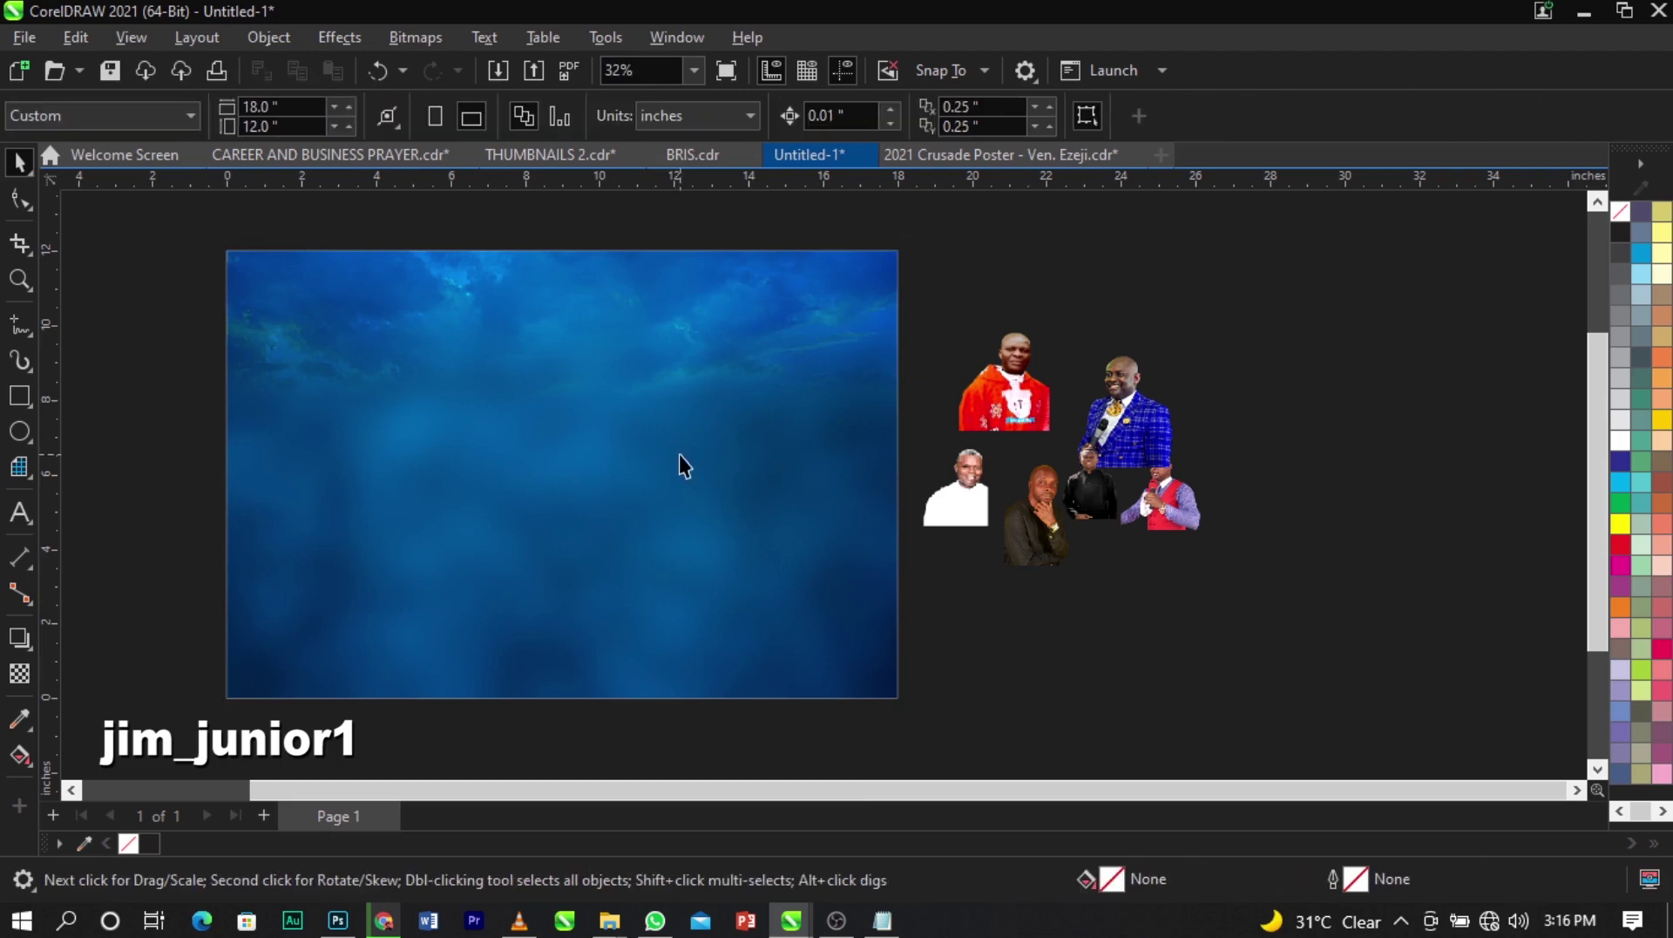
- Enter Edit PowerClip on the clipped sky background
click(603, 387)
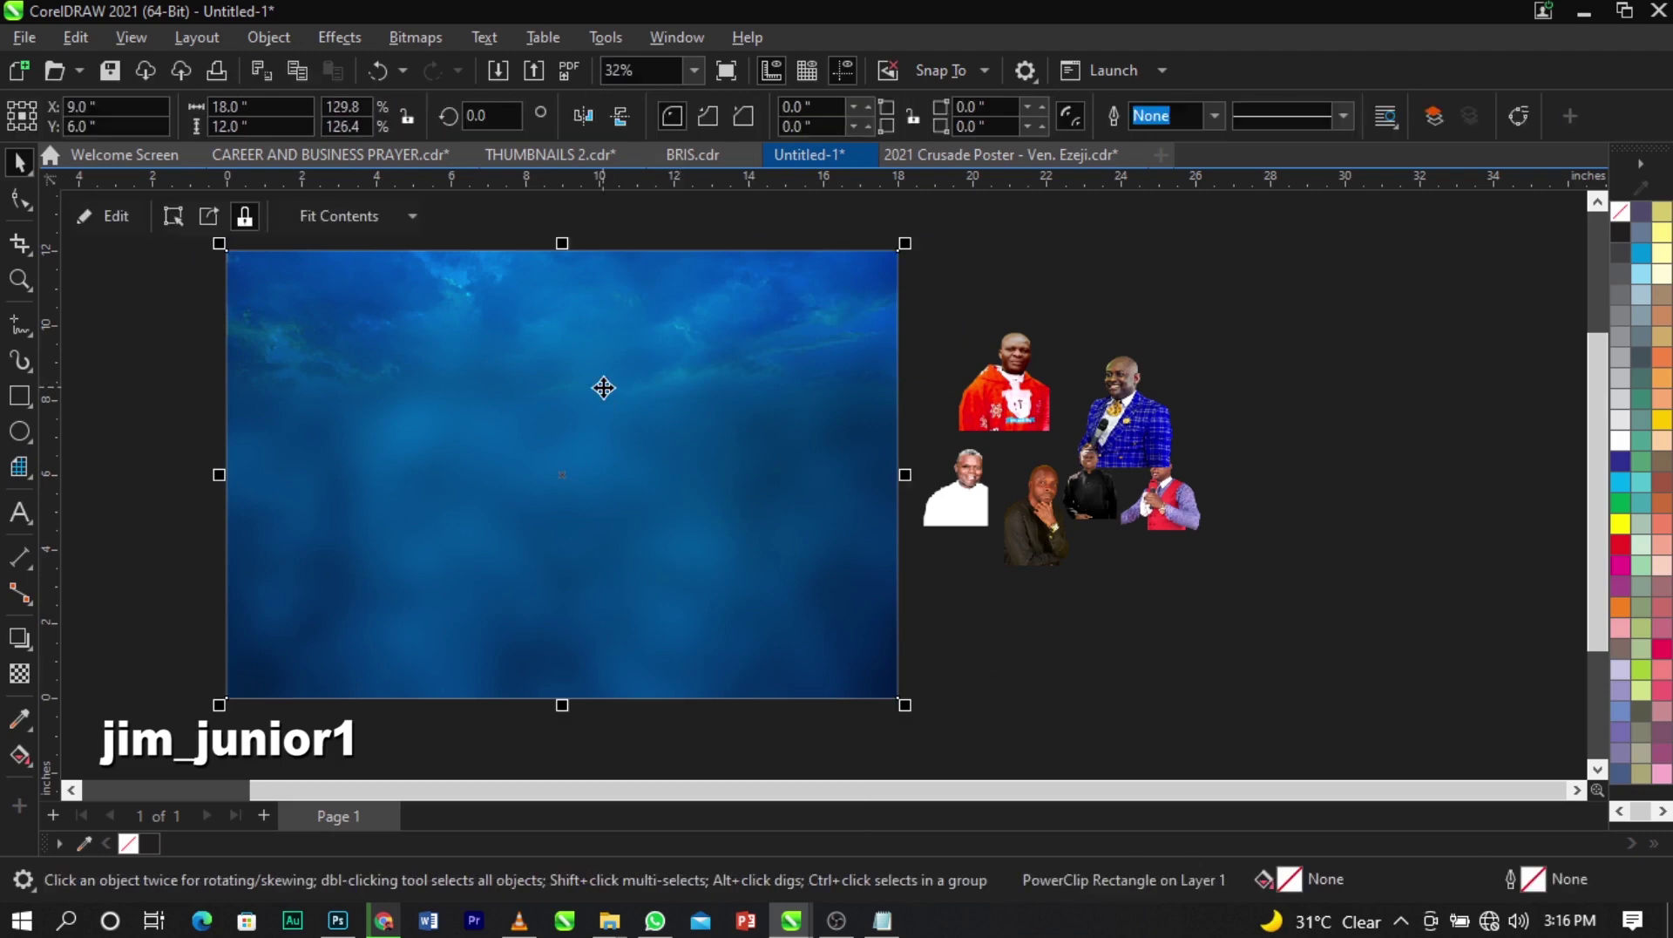
right_click(603, 387)
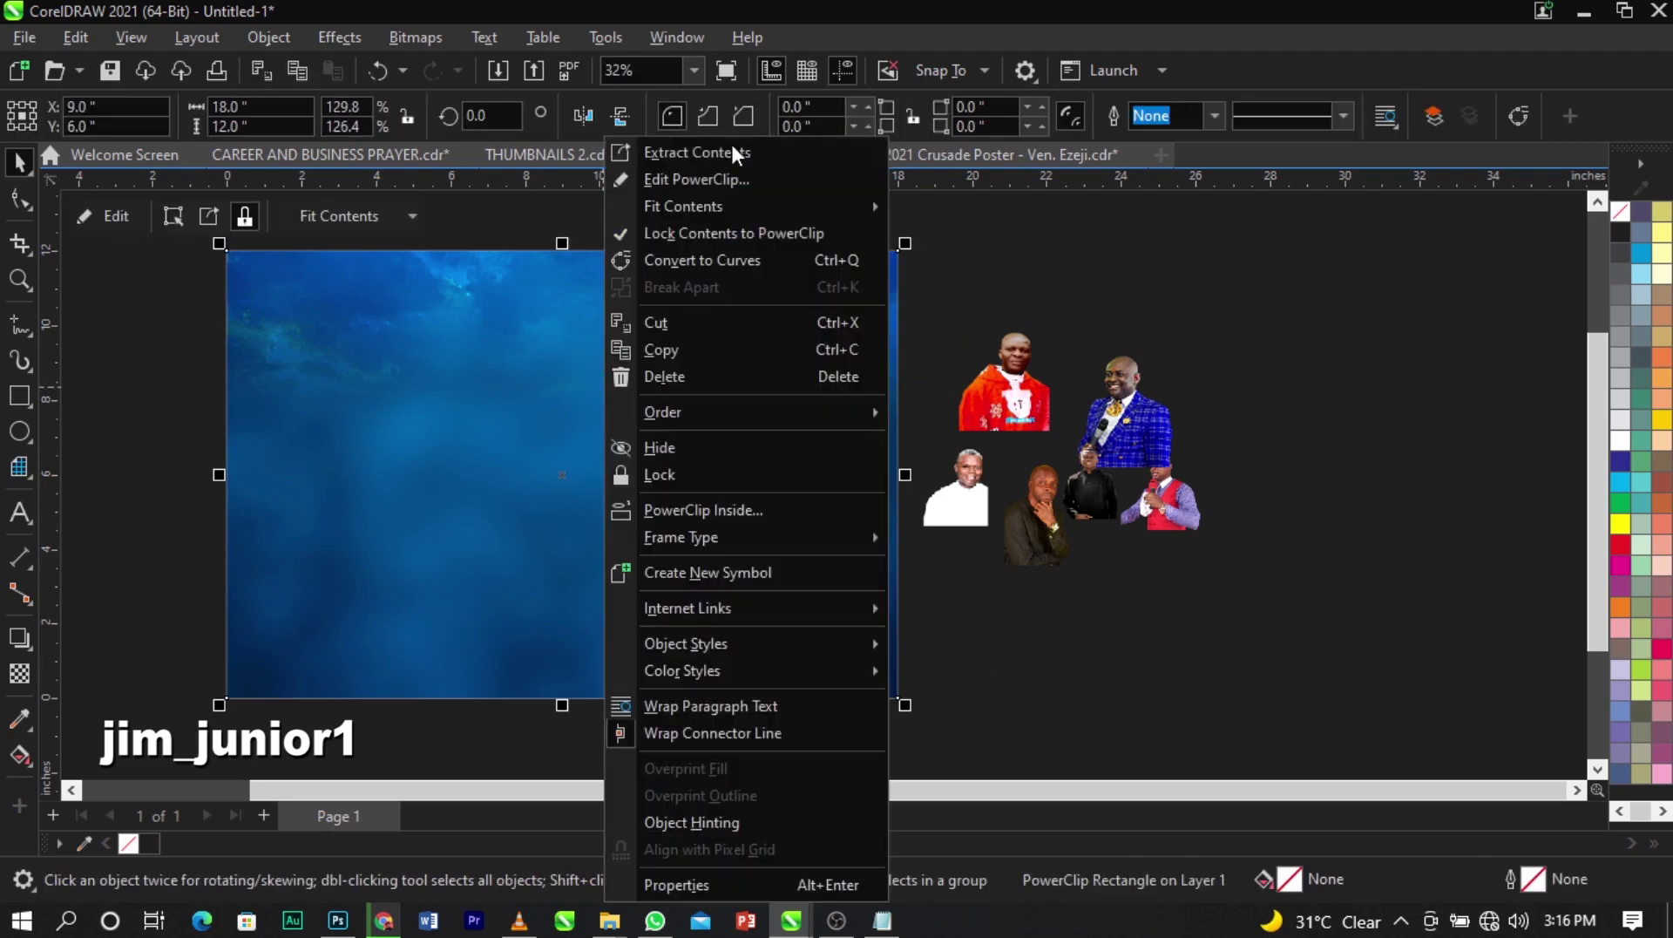
click(735, 171)
click(1200, 332)
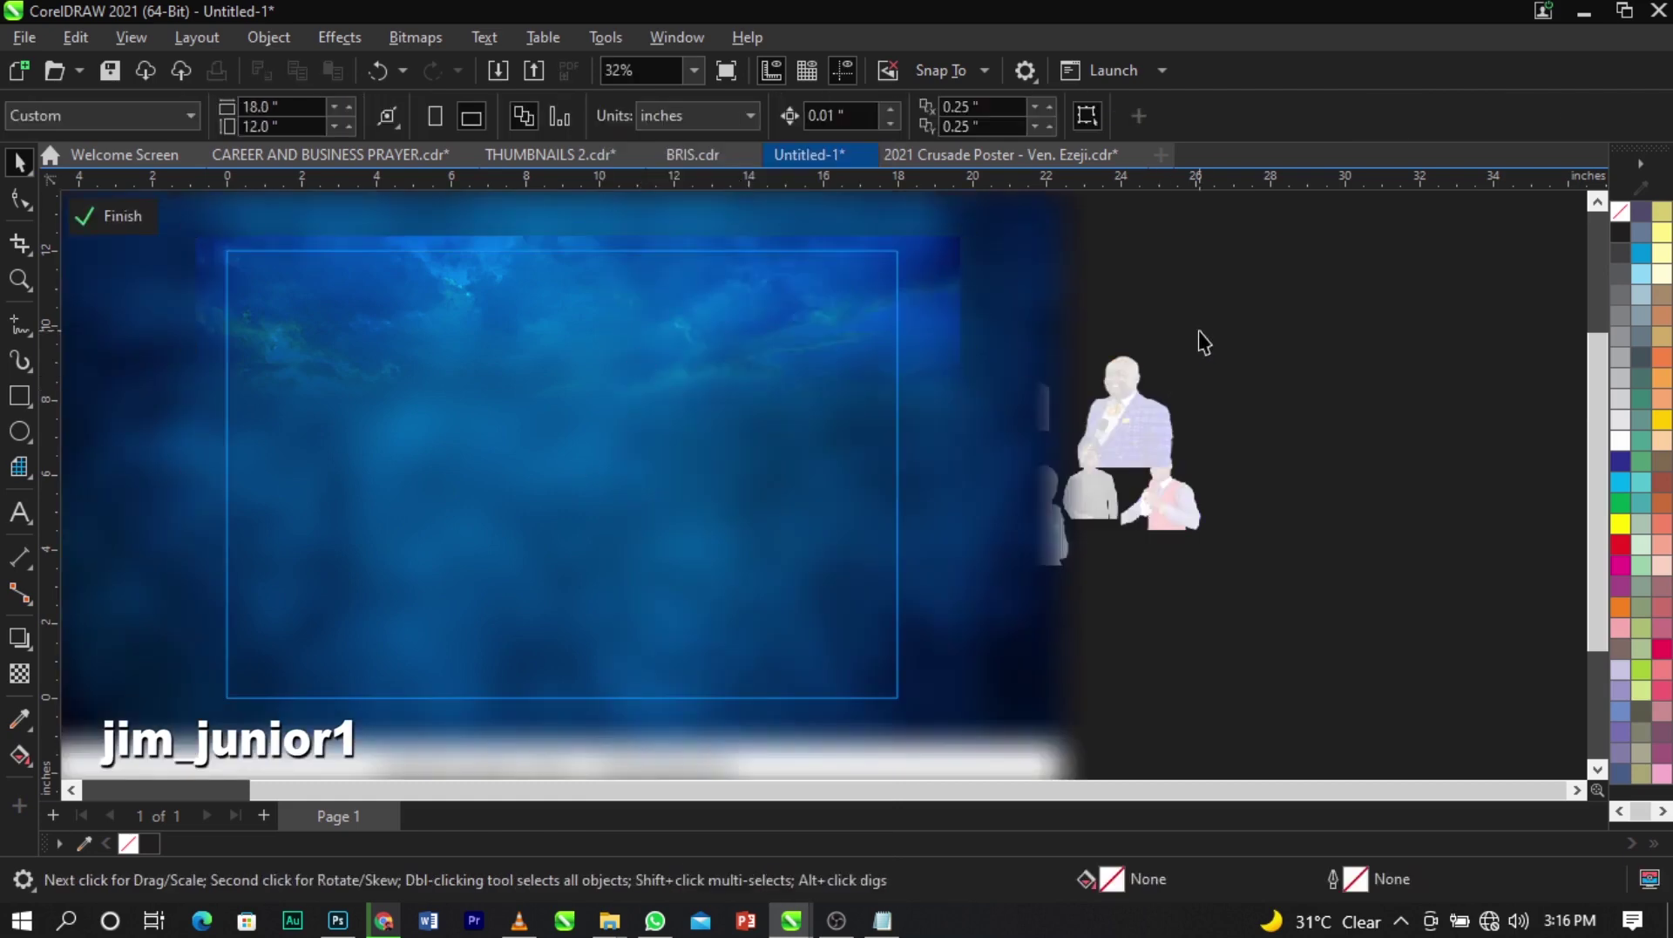
- Draw a 21.096 x 14.878 inch rectangle over the sky and fill it C100 M100 Y0 K0 blue
scroll(1200, 333, down, 1)
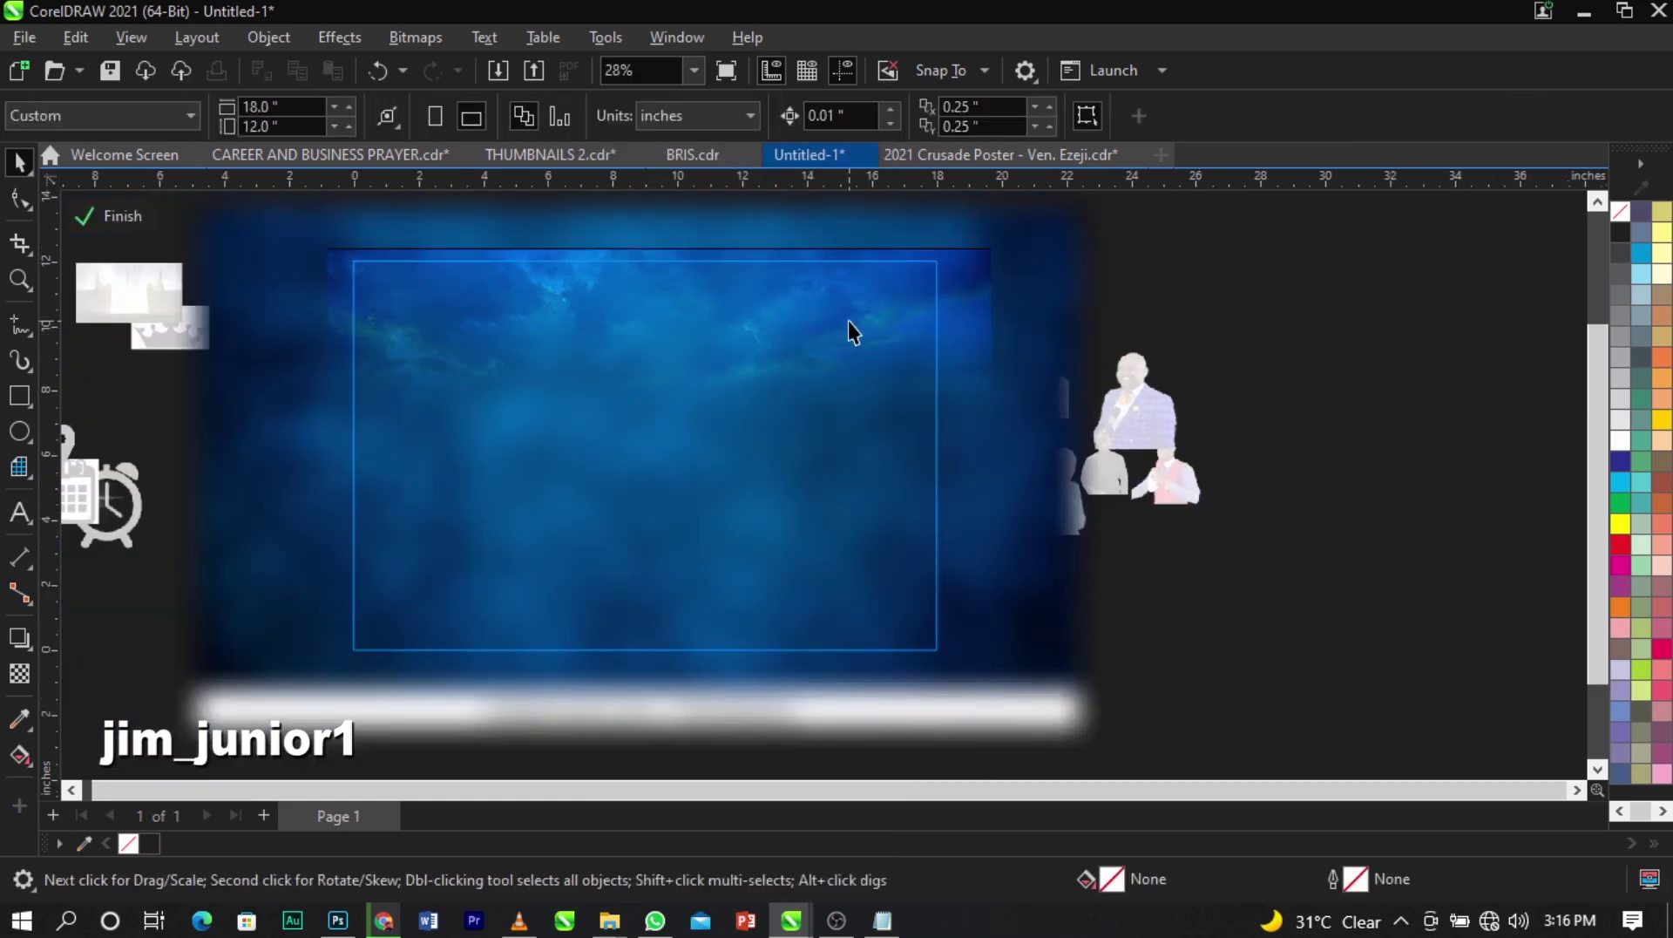
click(19, 395)
drag(317, 234, 979, 702)
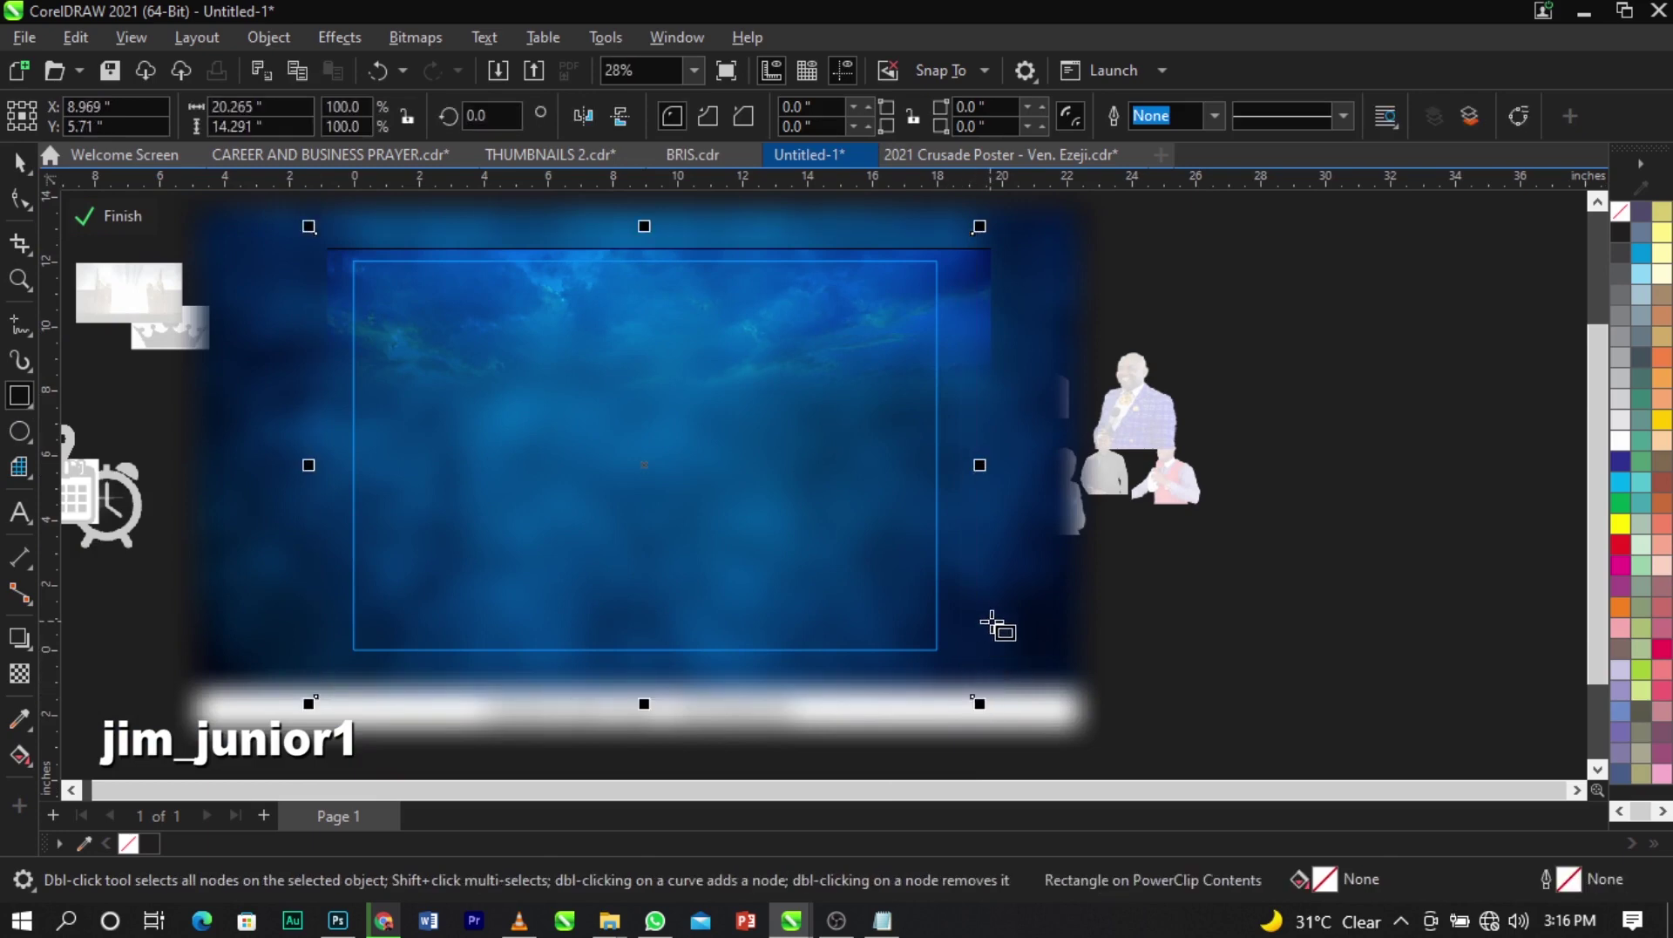
key(space)
drag(993, 228, 993, 217)
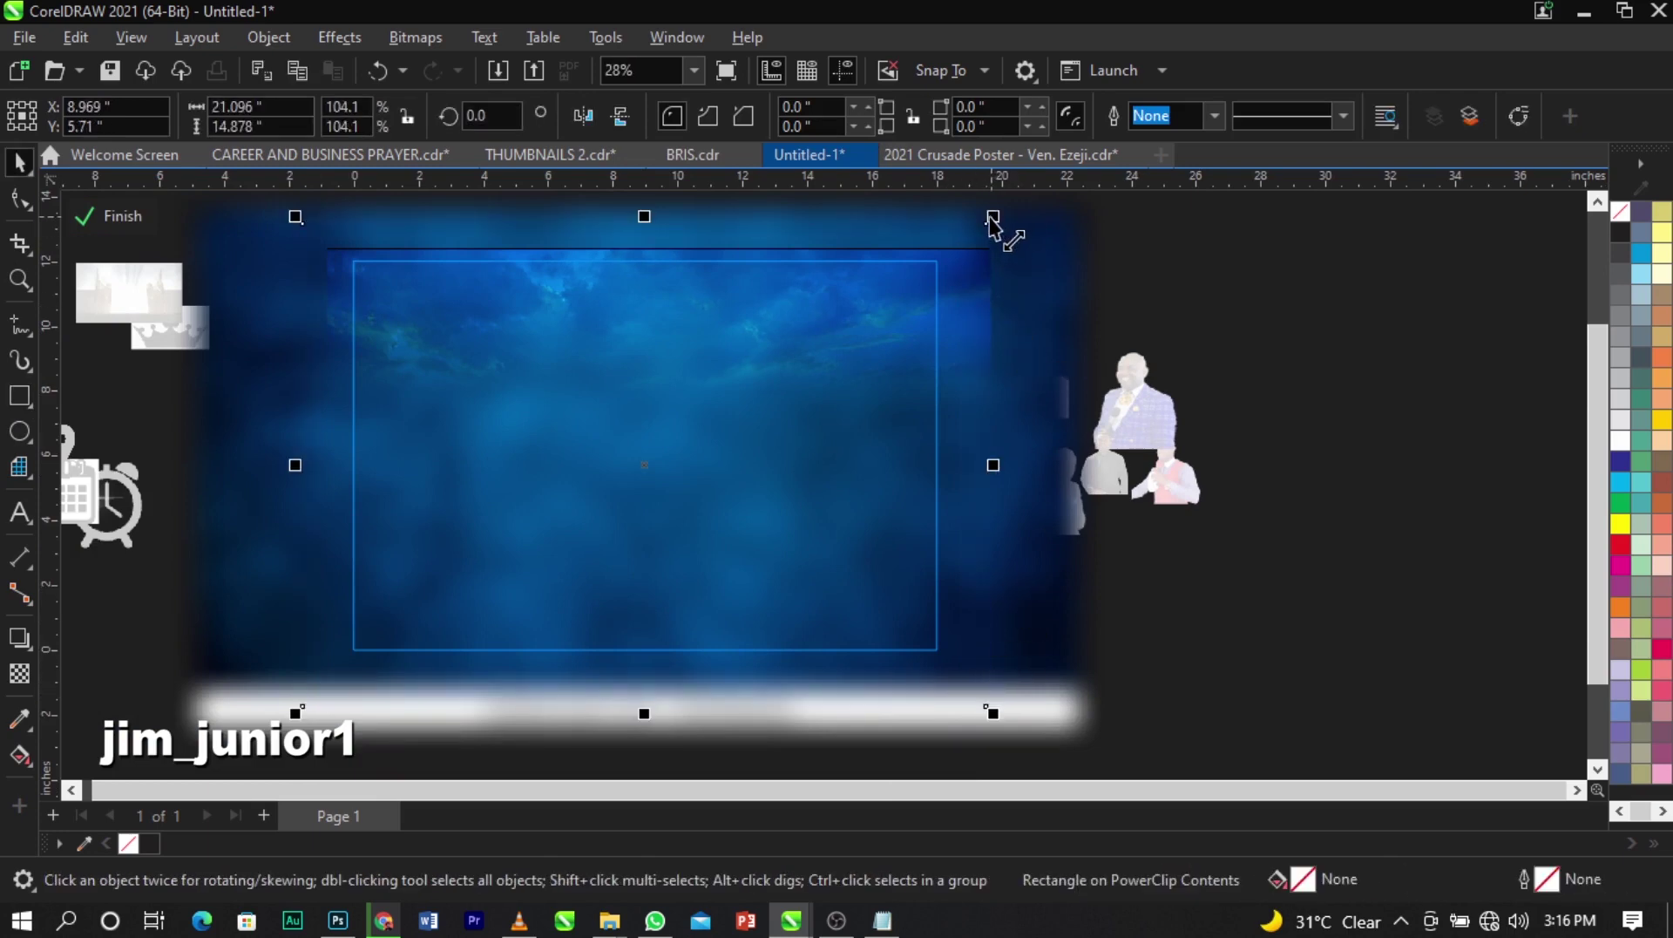
click(1617, 461)
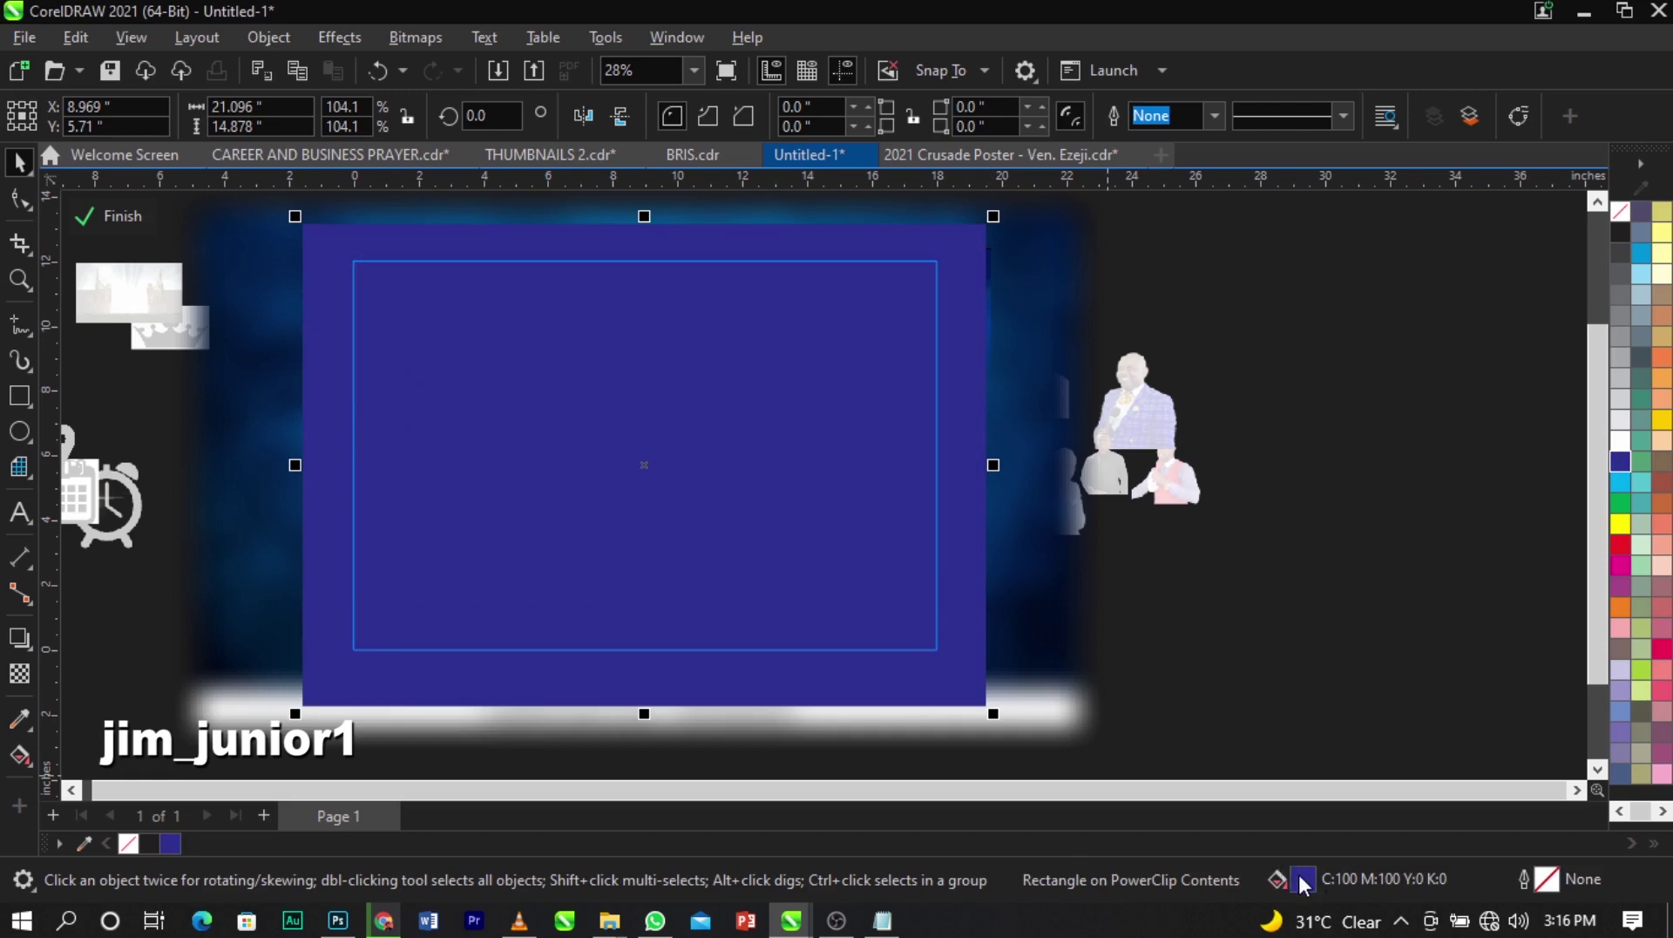
- Recolour the rectangle's fill in Edit Fill's colour viewer to deep navy C98 M88 Y11 K60
double_click(1302, 882)
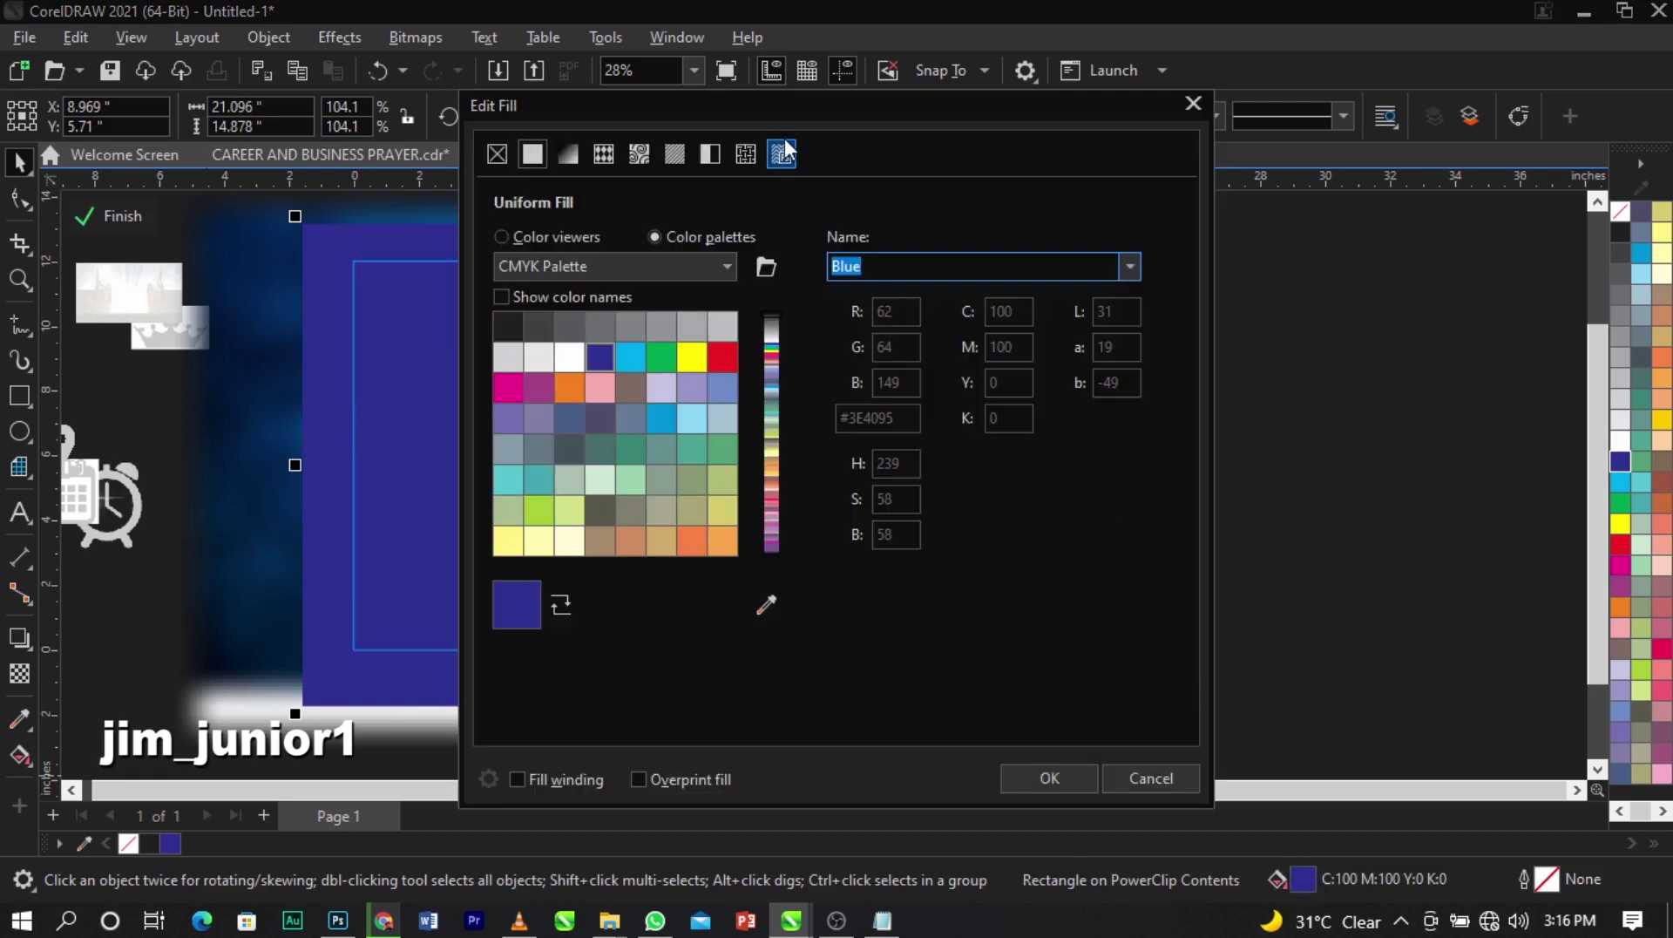
drag(781, 103, 1202, 64)
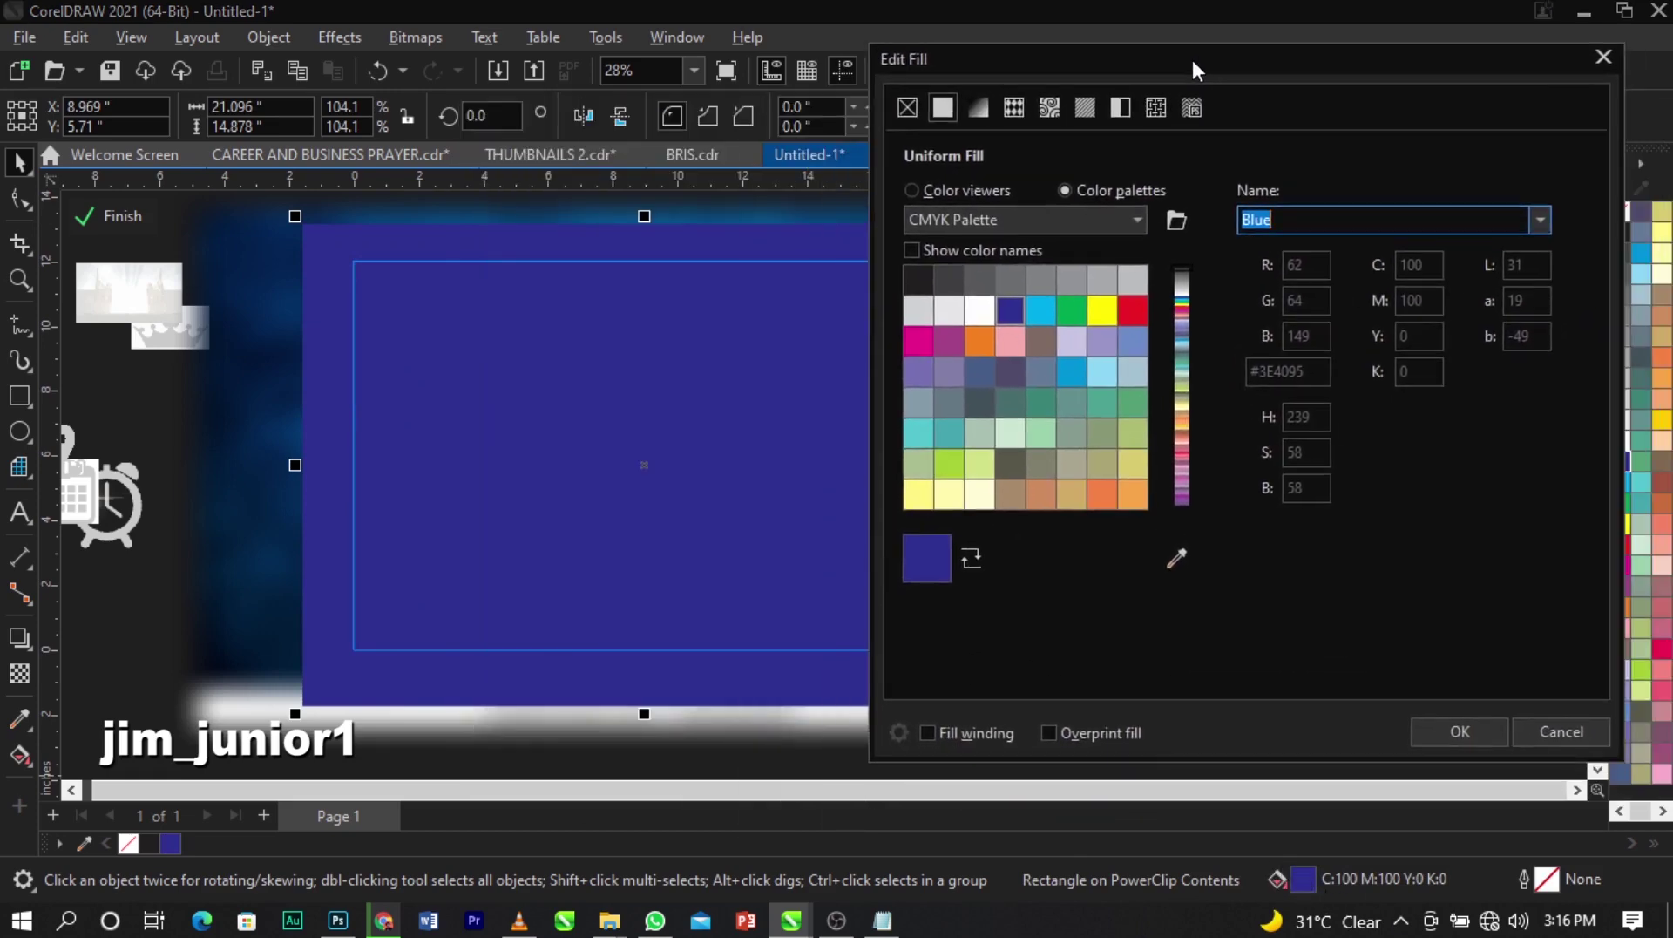
click(970, 191)
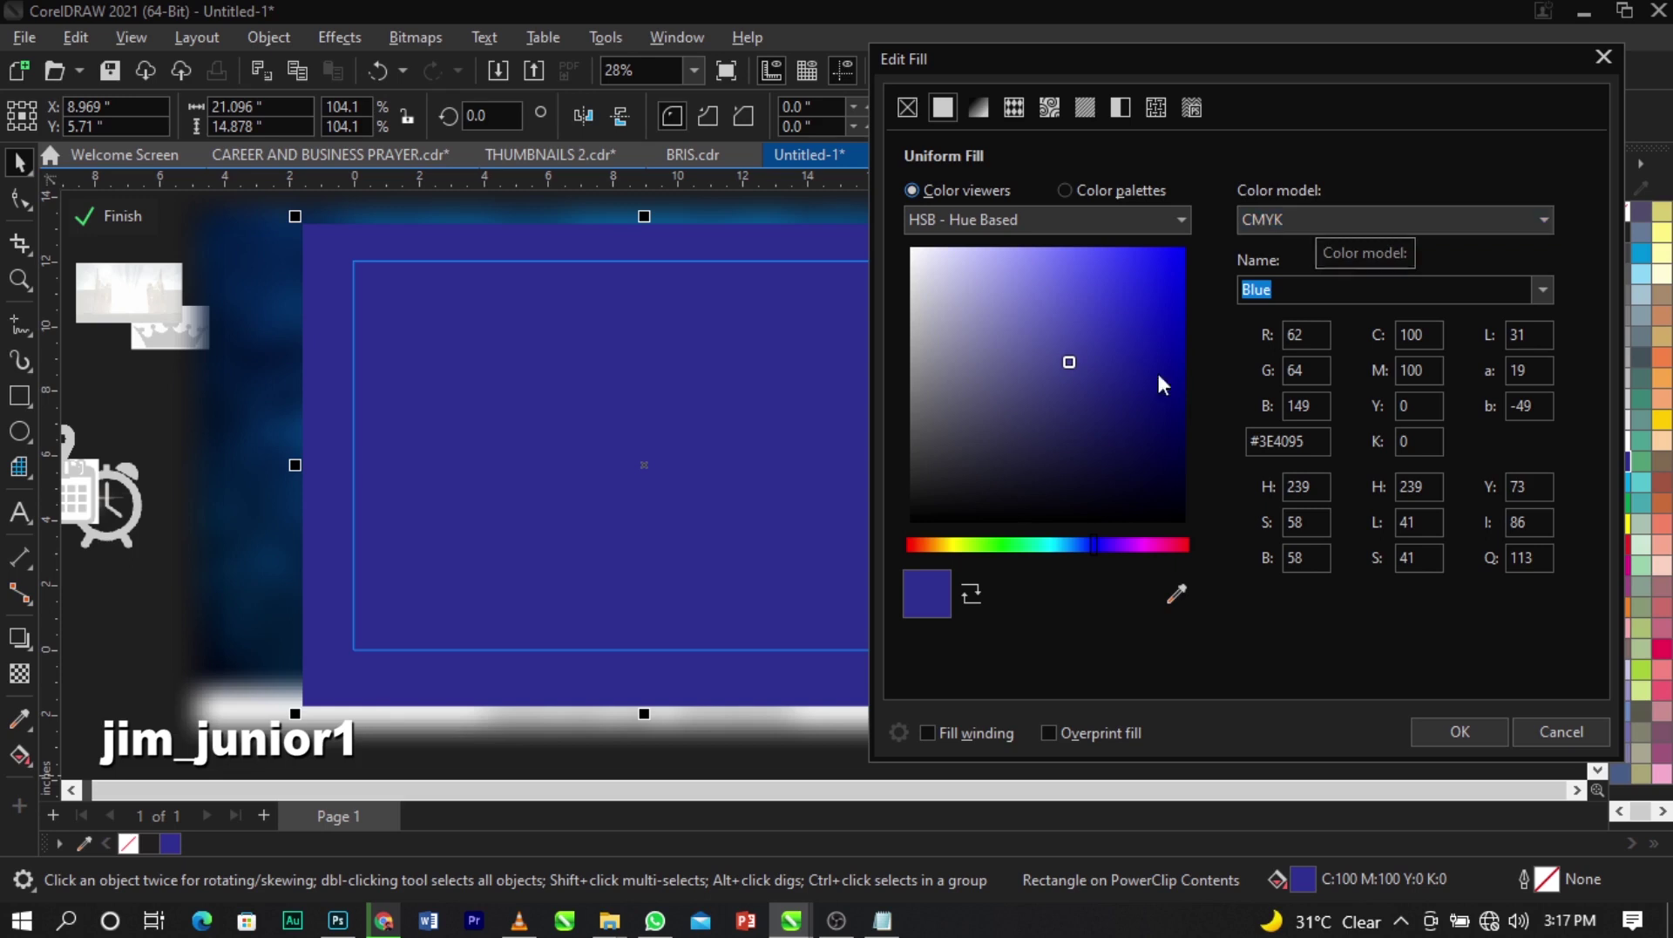
mouse_move(1073, 362)
mouse_down()
mouse_move(1166, 428)
mouse_move(1175, 405)
mouse_up()
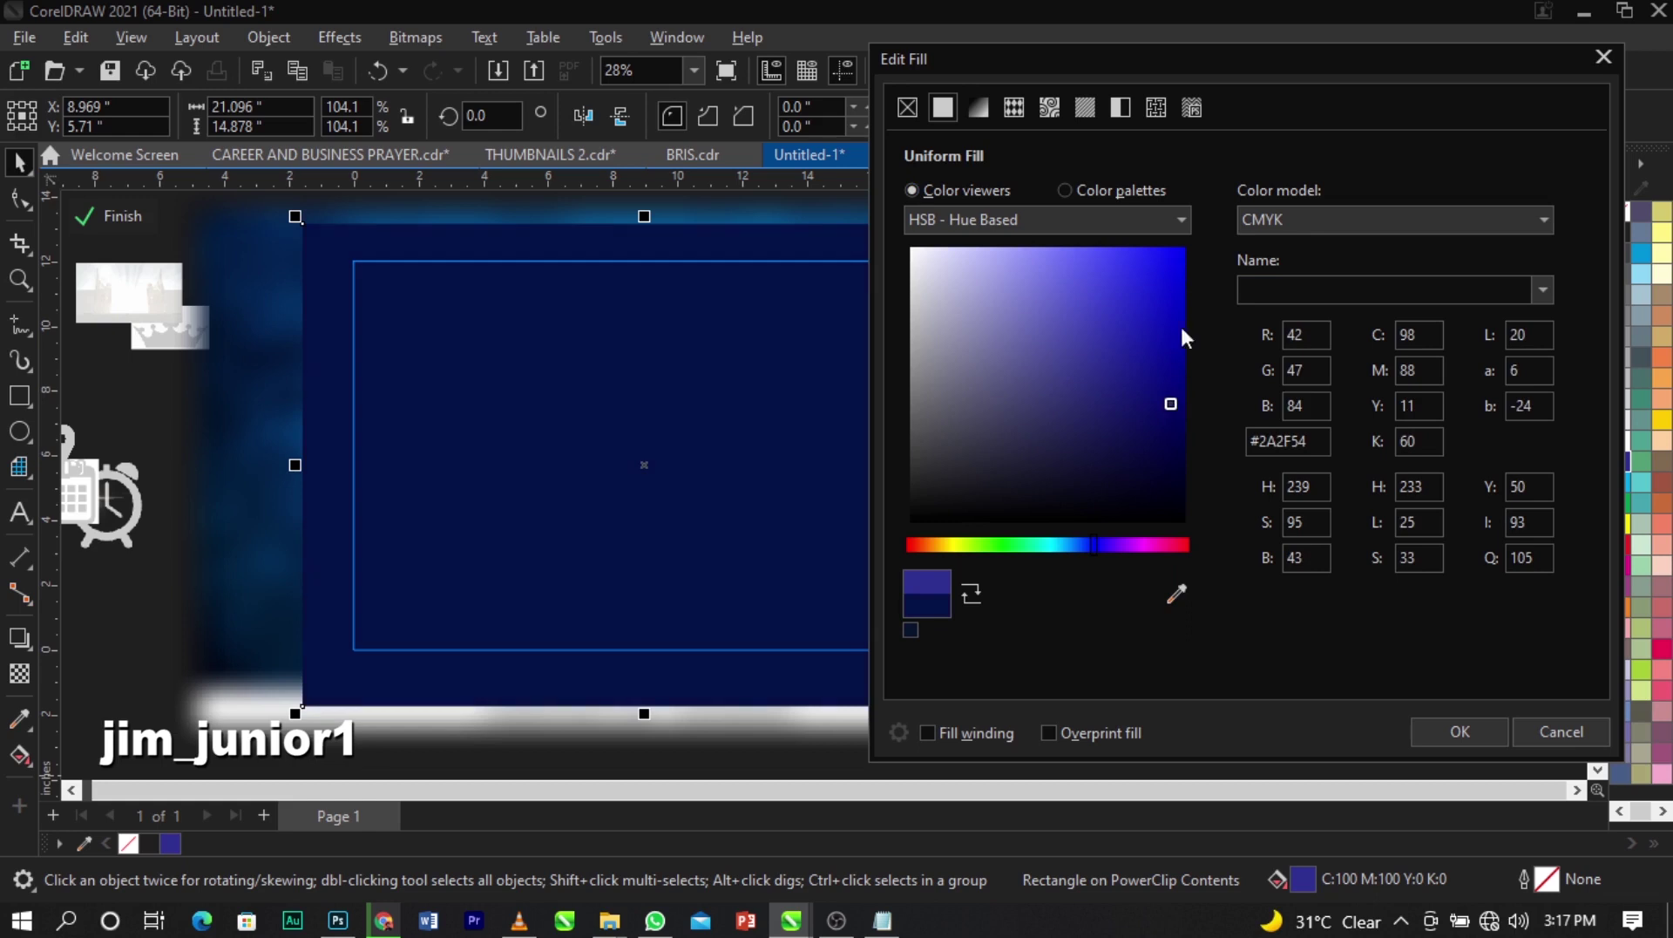
click(1478, 729)
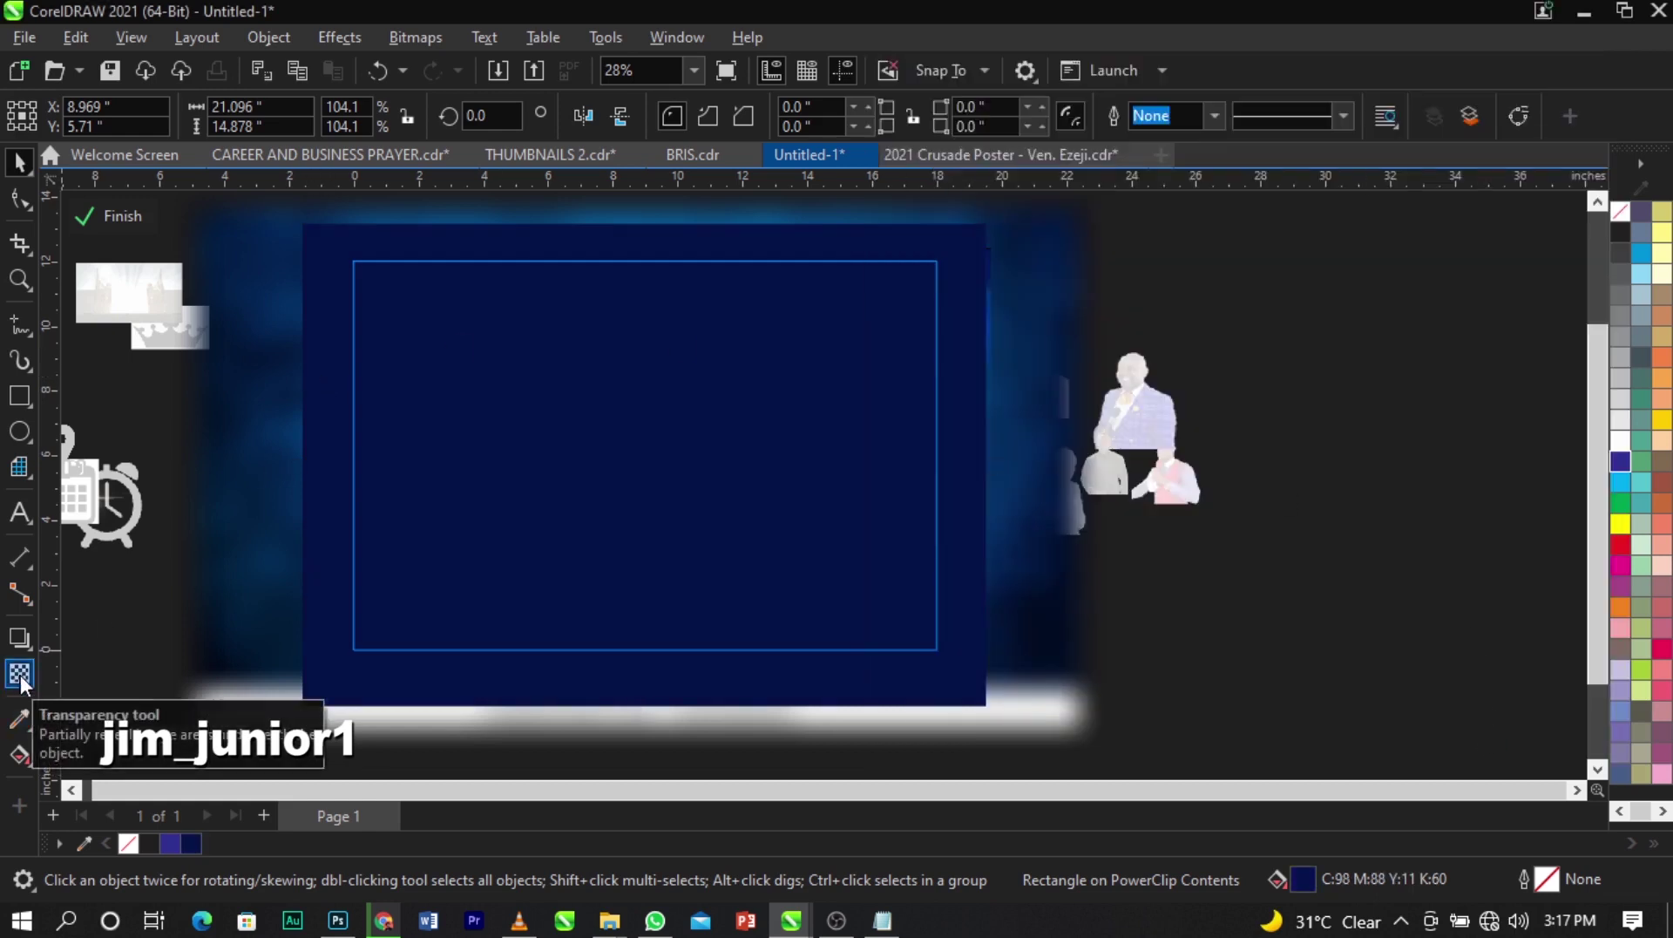
- Set the navy rectangle's transparency merge mode to Overlay
click(1206, 448)
click(586, 490)
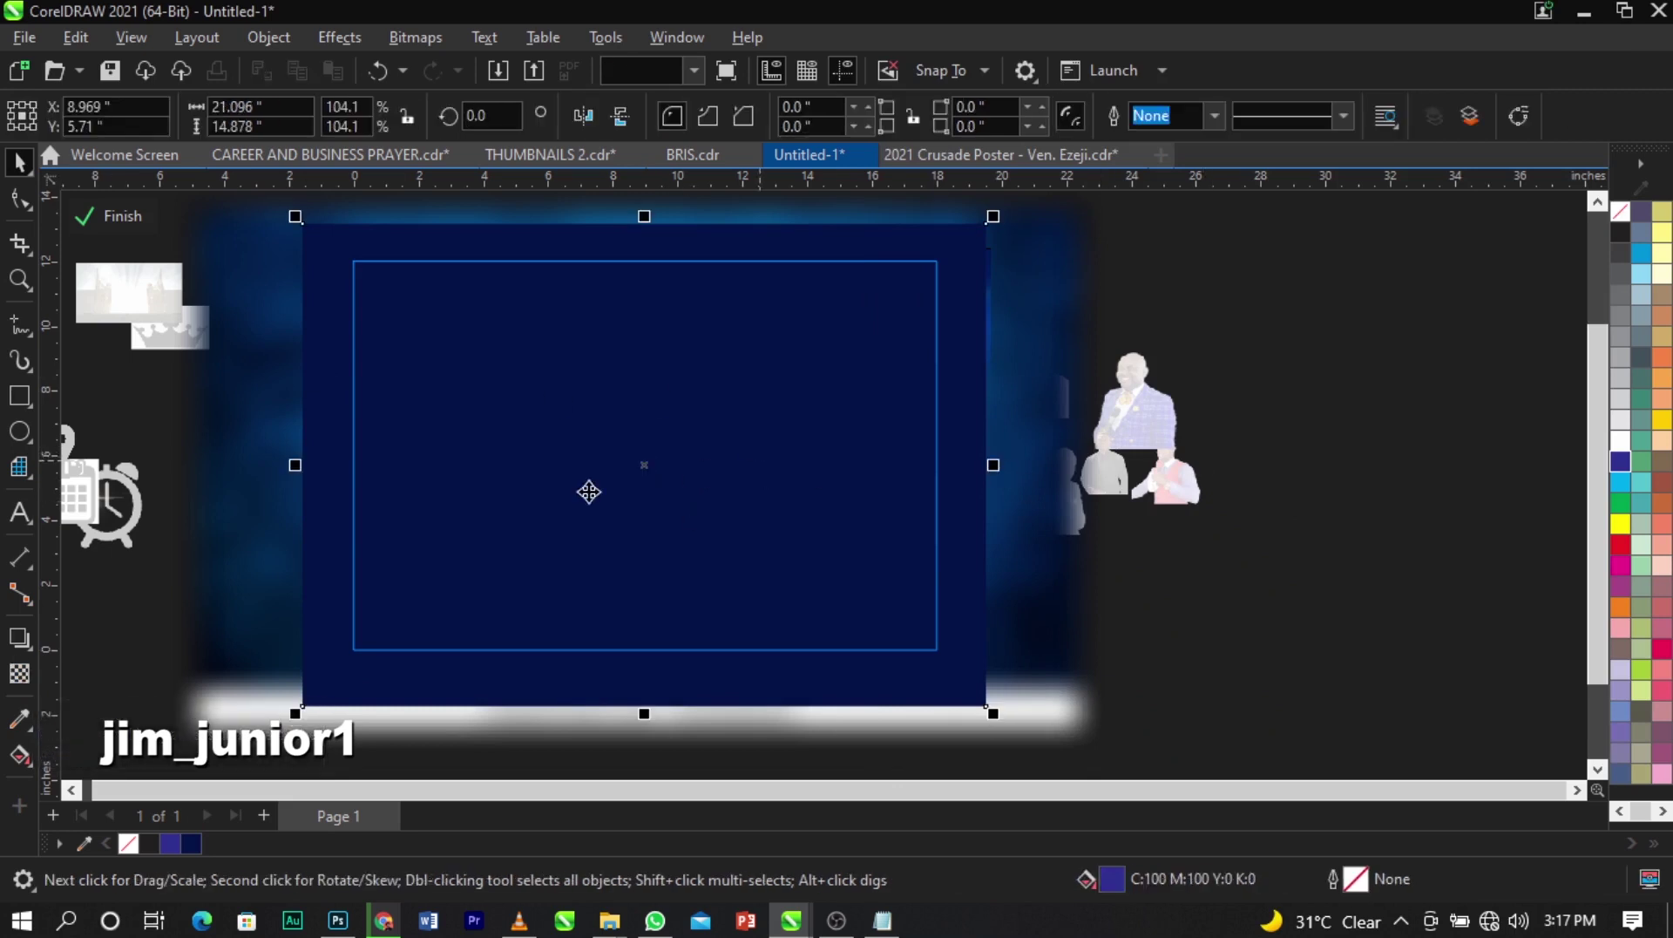
click(705, 425)
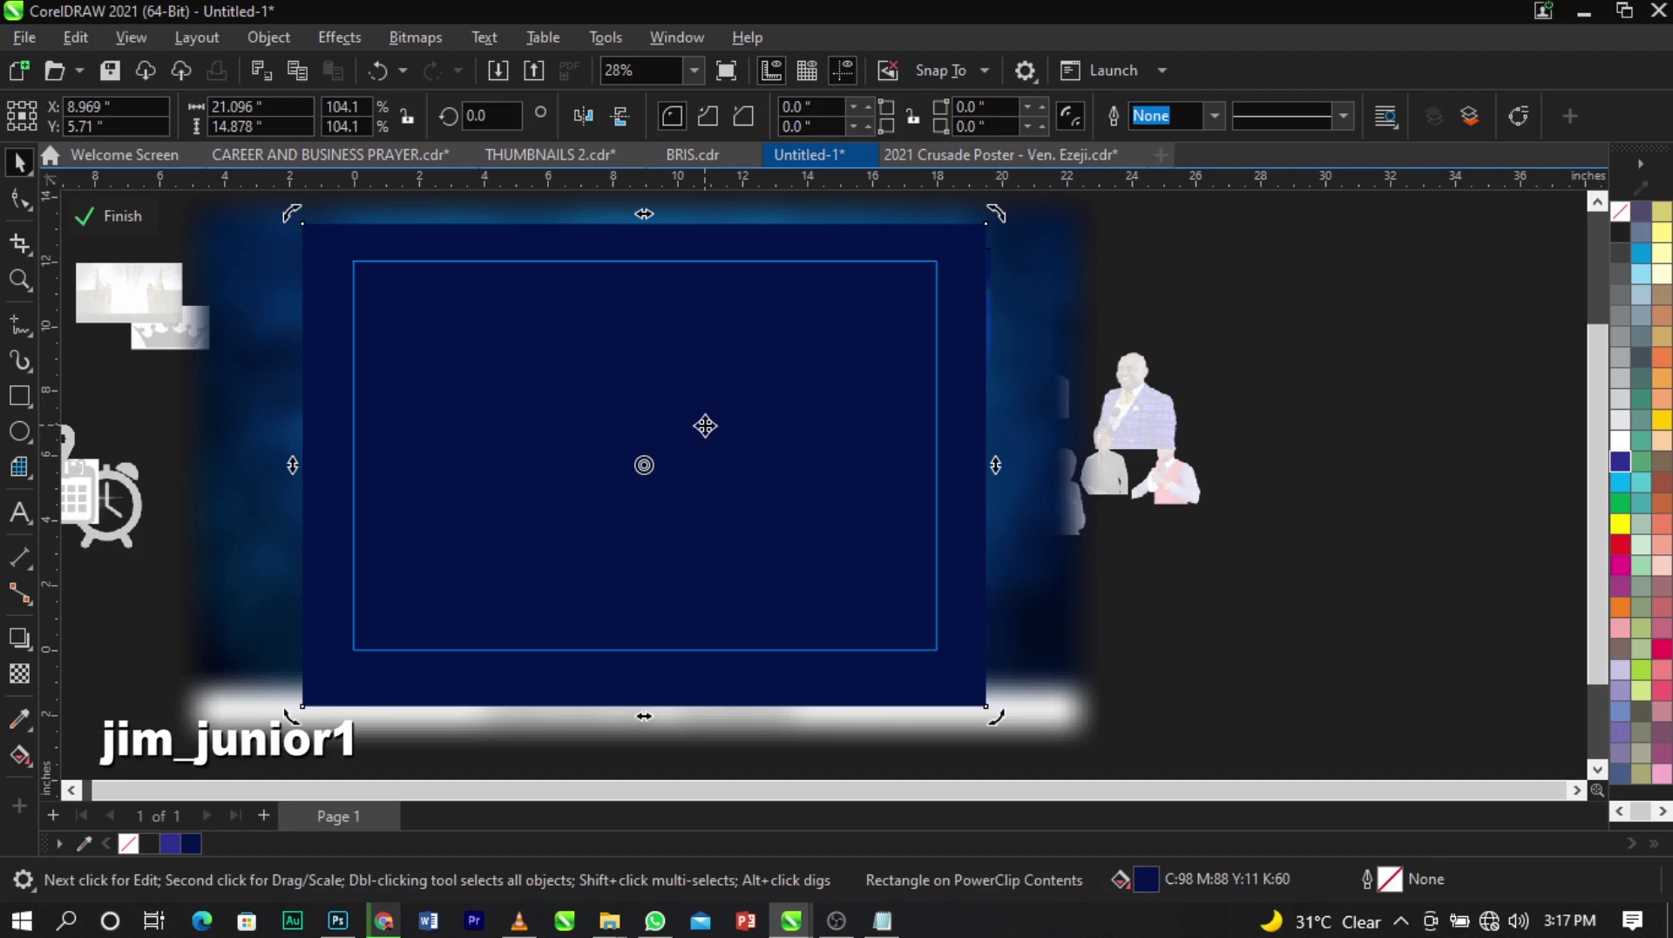
click(20, 676)
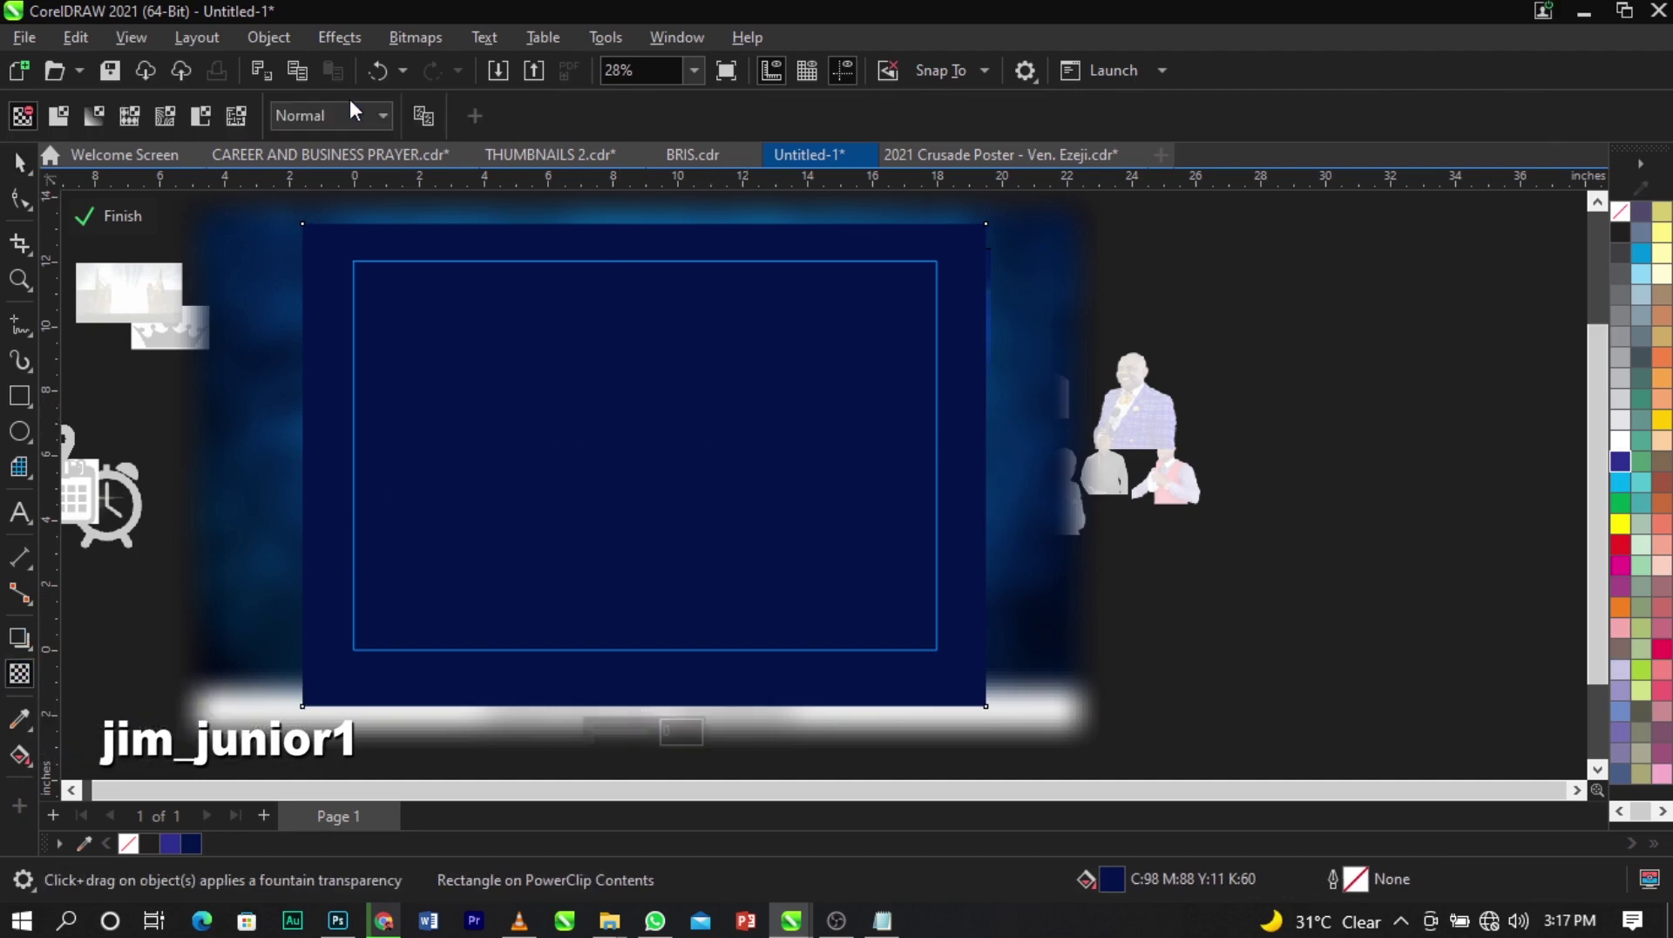
click(348, 124)
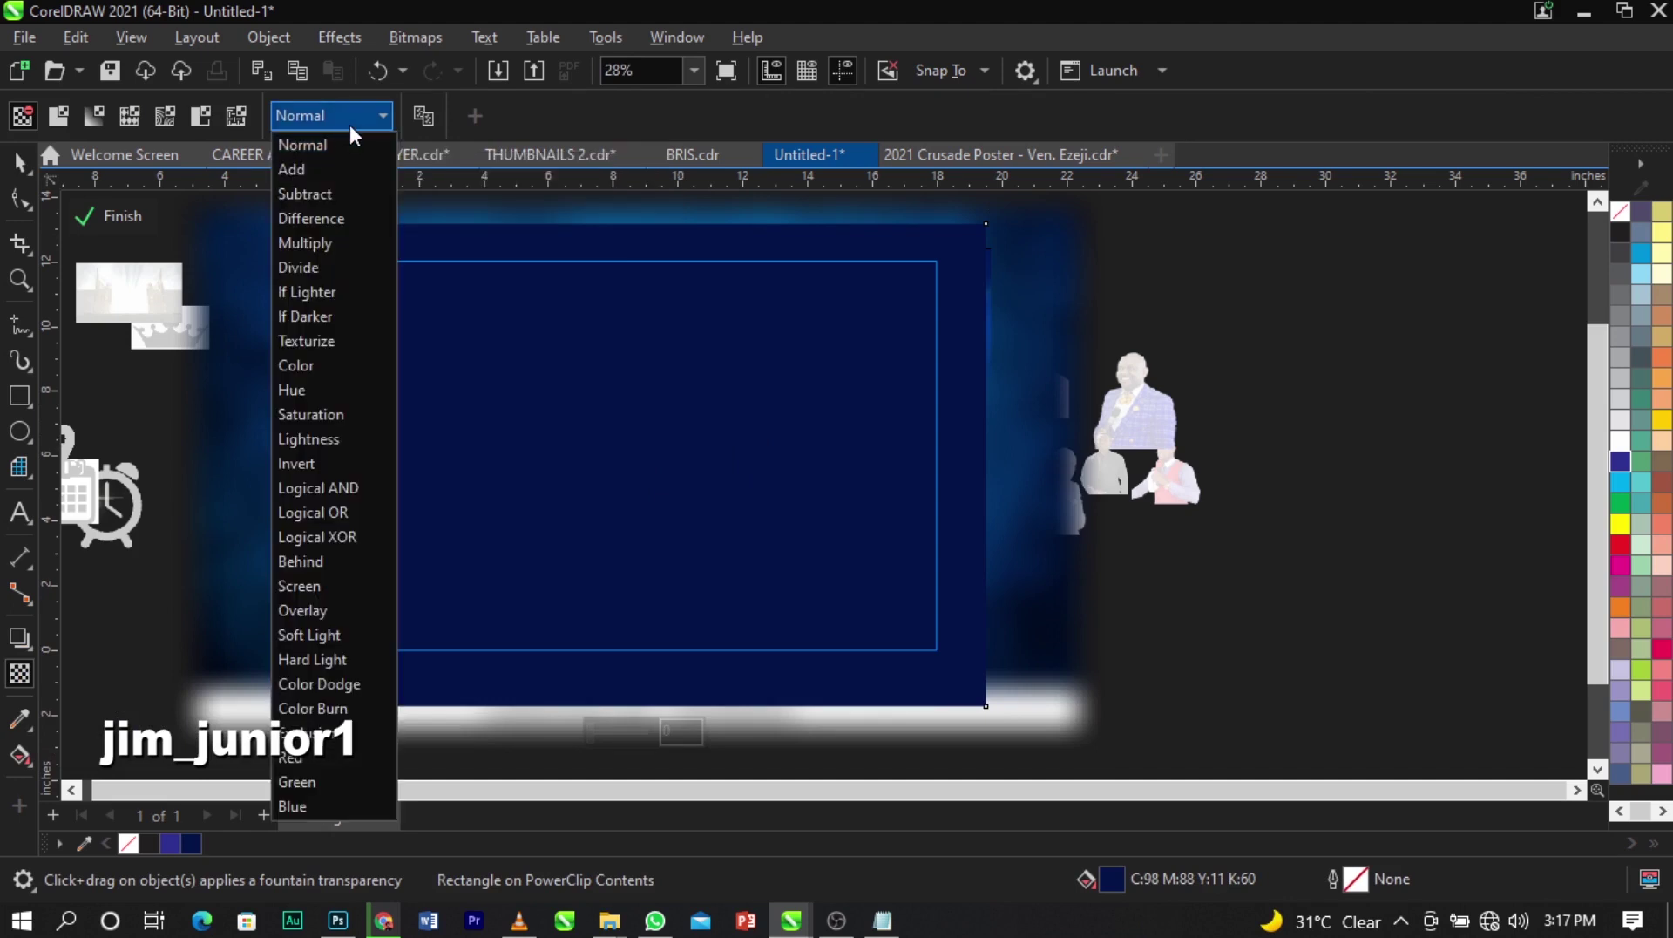
click(347, 609)
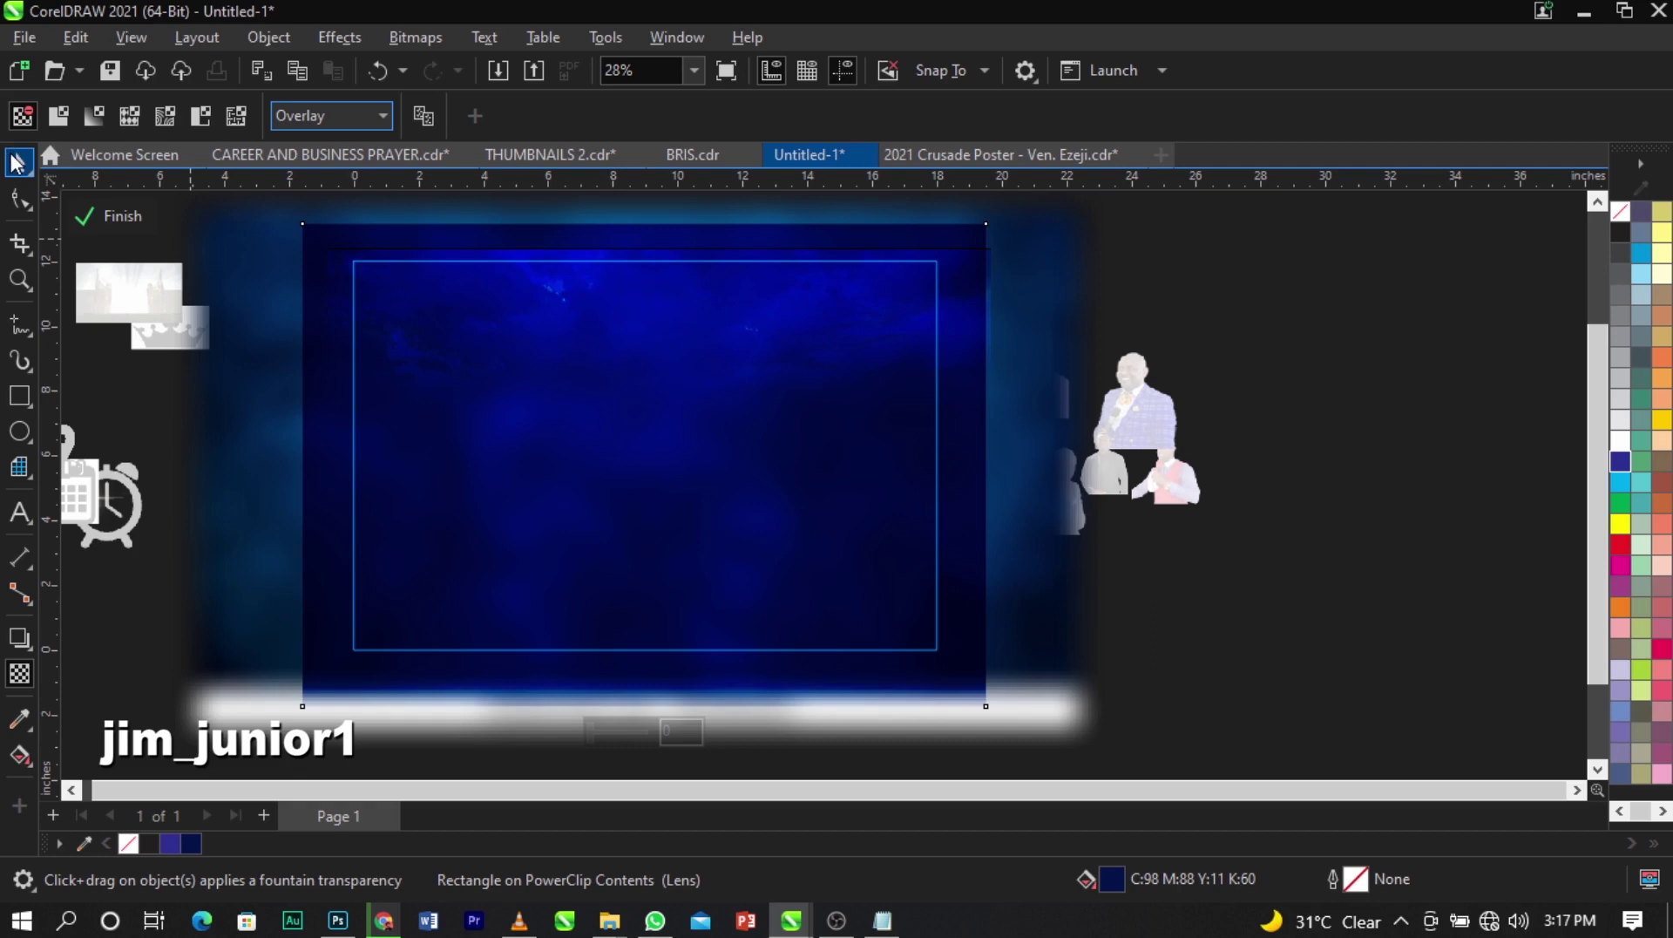
- Widen the sky image to 26.599 x 7.83 inches and nudge it slightly down
click(16, 162)
drag(1214, 228, 235, 528)
click(900, 396)
scroll(900, 395, up, 2)
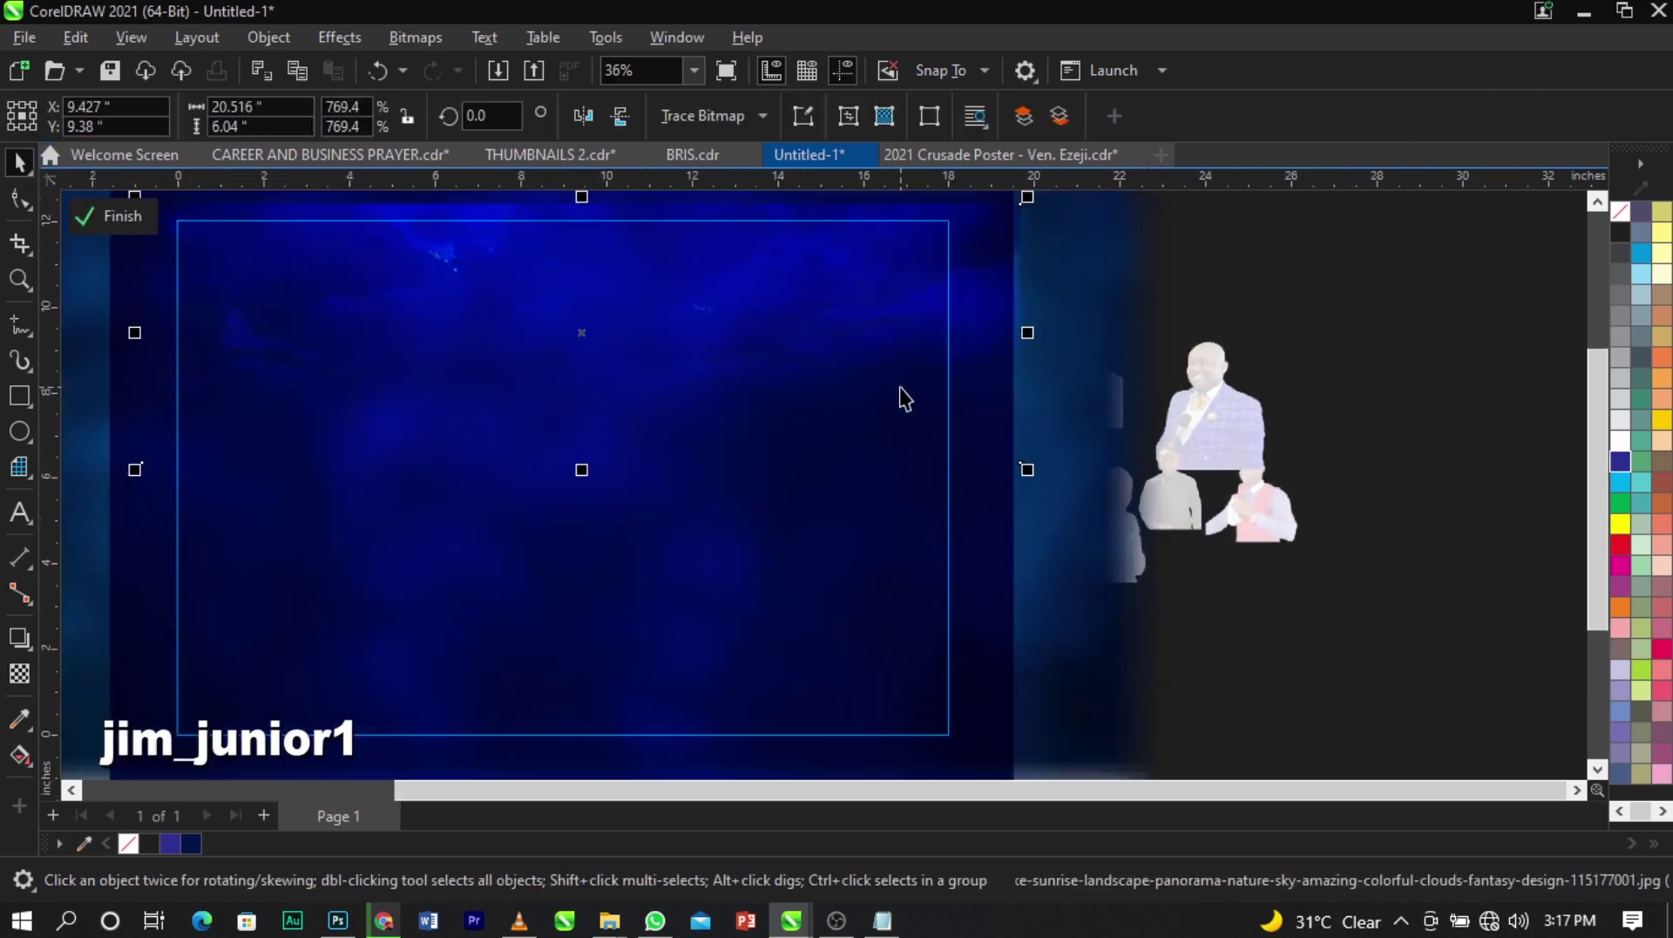
scroll(635, 332, down, 3)
scroll(1149, 517, up, 2)
drag(1131, 475, 1247, 508)
drag(685, 339, 688, 362)
drag(1252, 537, 1266, 540)
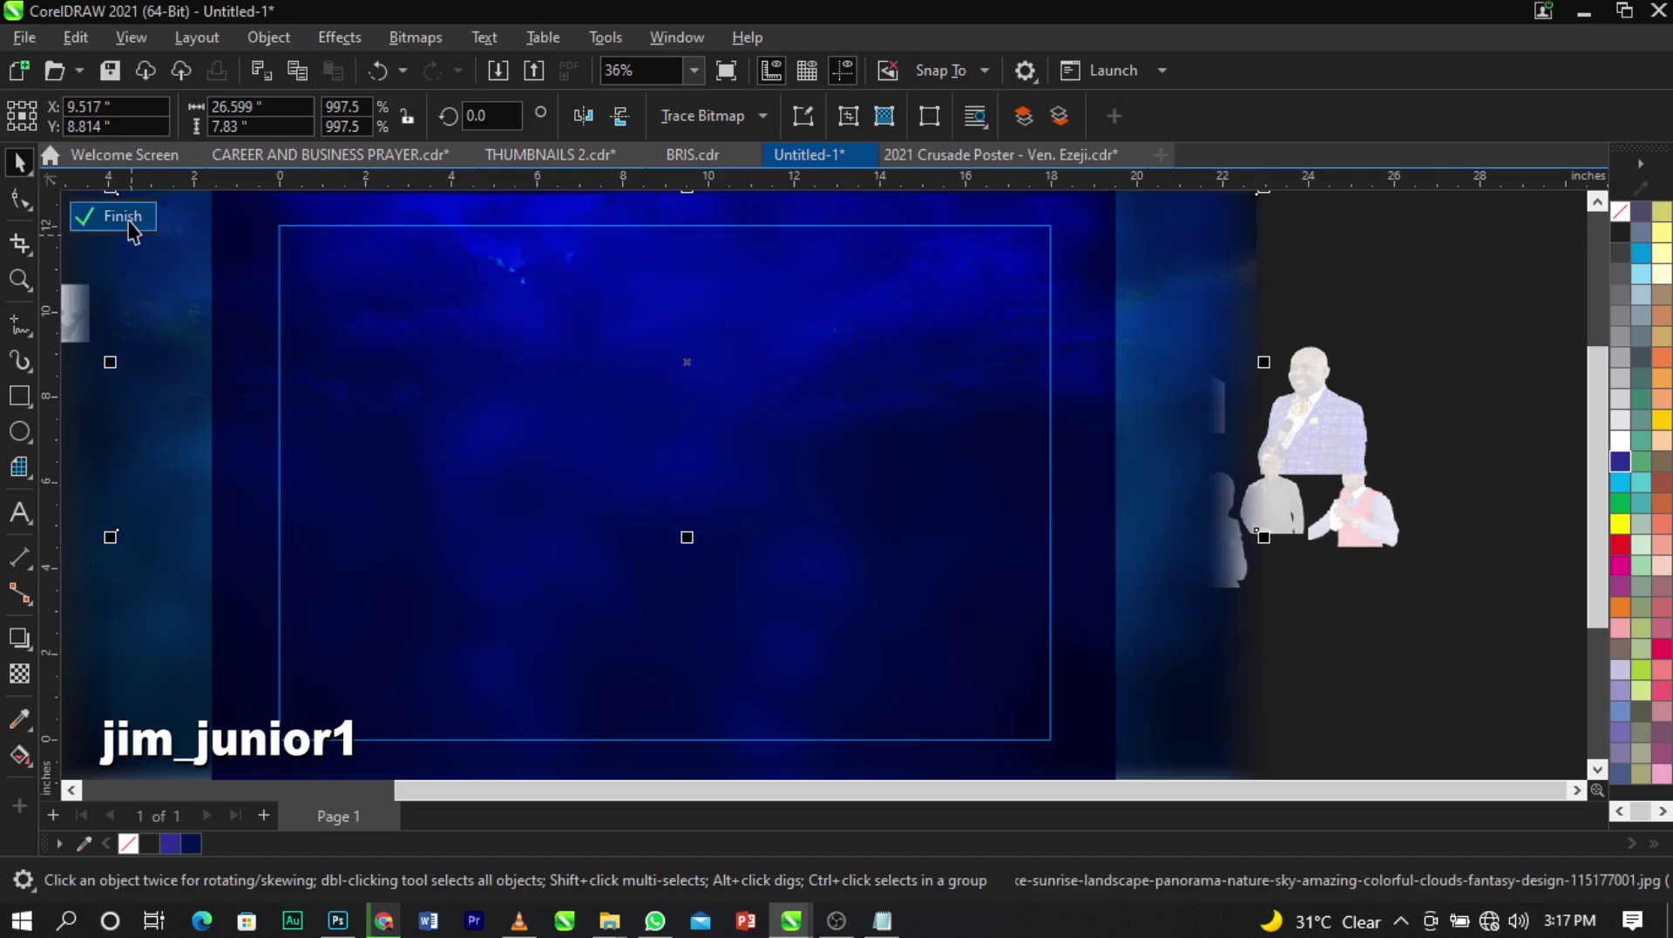
- Finish editing the PowerClip background and clear the selection
click(123, 216)
scroll(1119, 293, down, 3)
scroll(821, 321, up, 1)
key(Escape)
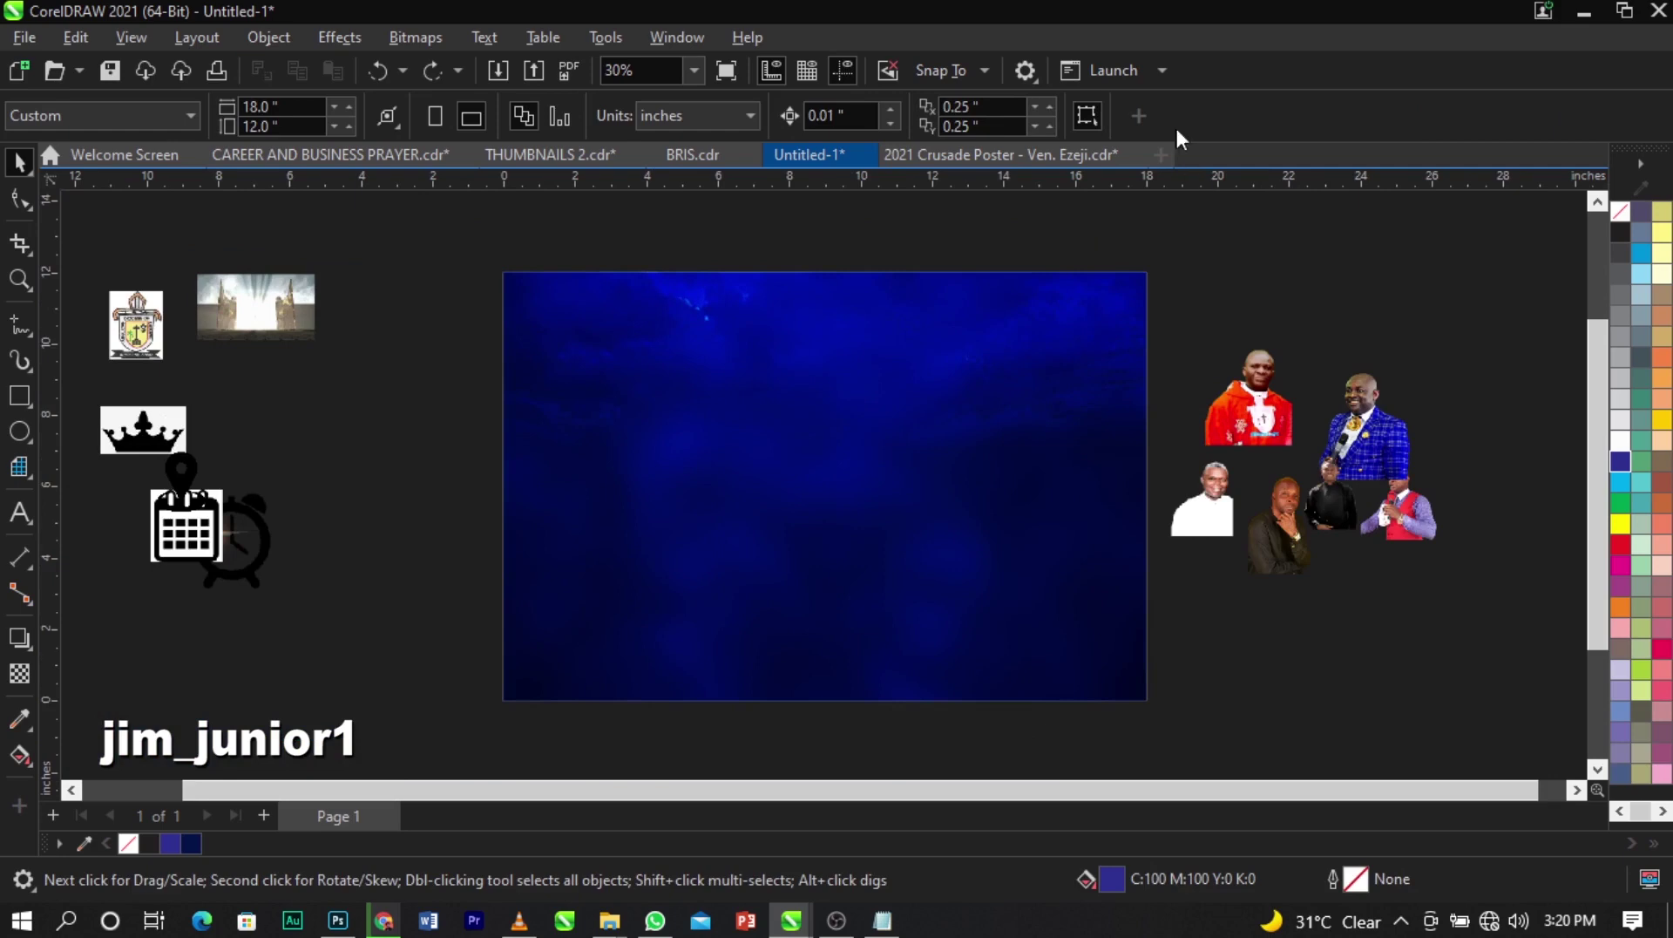
- Enlarge the golden gates image and position it on the blue page
click(223, 332)
drag(334, 365, 523, 454)
drag(444, 286, 416, 247)
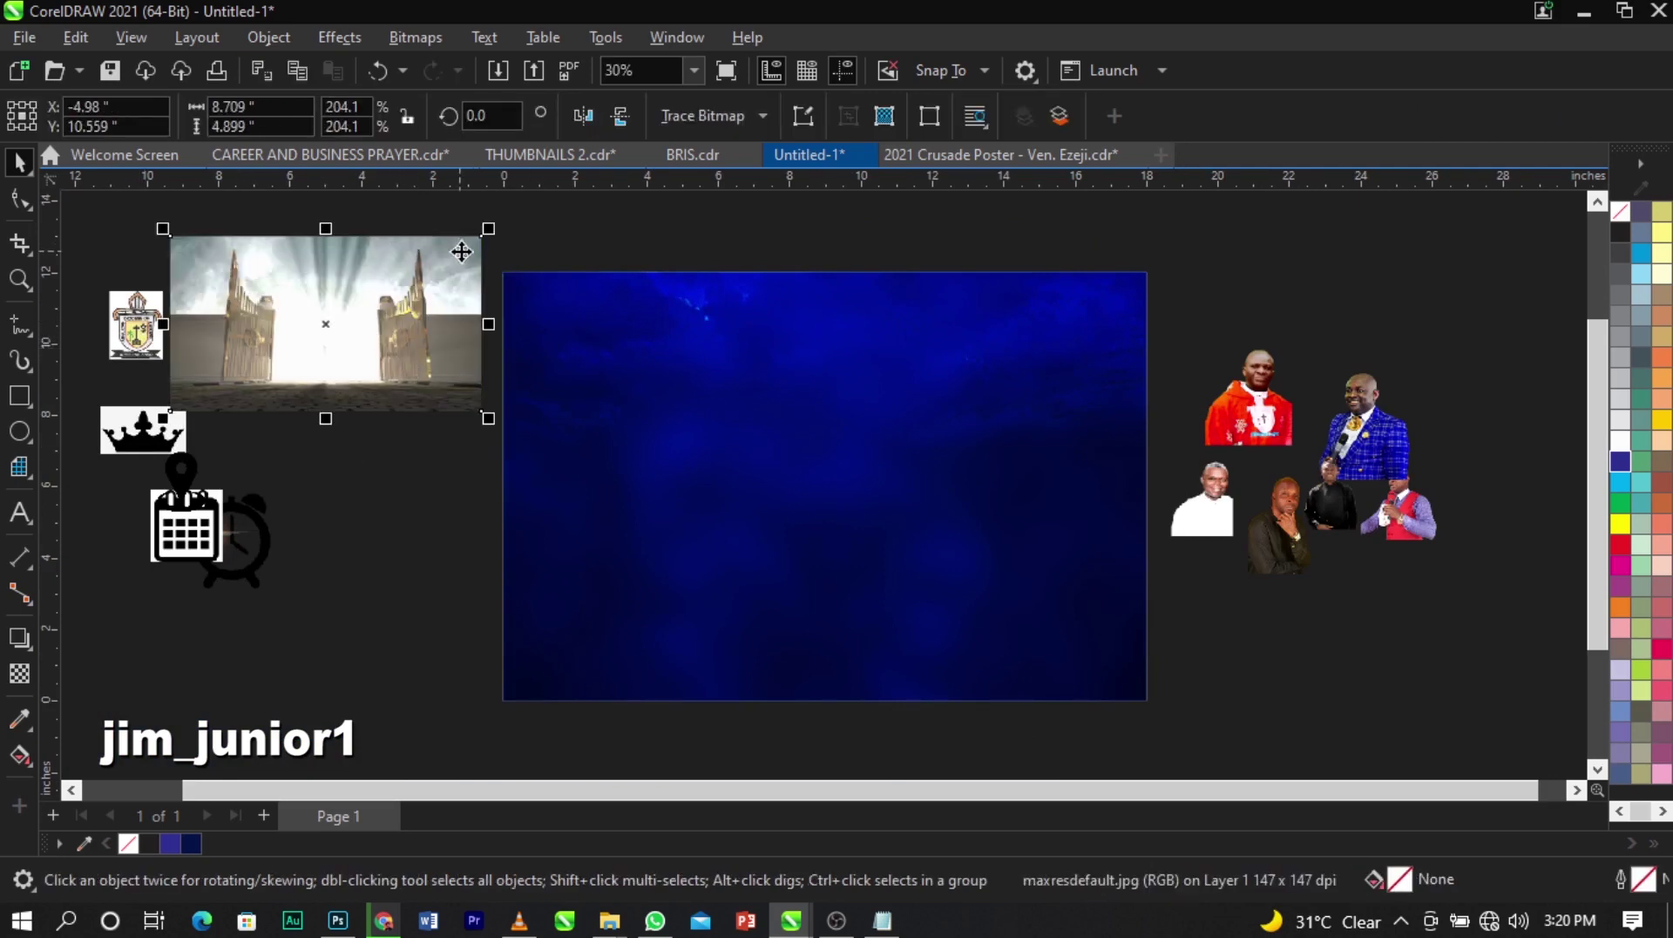
drag(374, 298, 878, 419)
key(z)
drag(404, 258, 1280, 651)
key(space)
drag(923, 534, 884, 488)
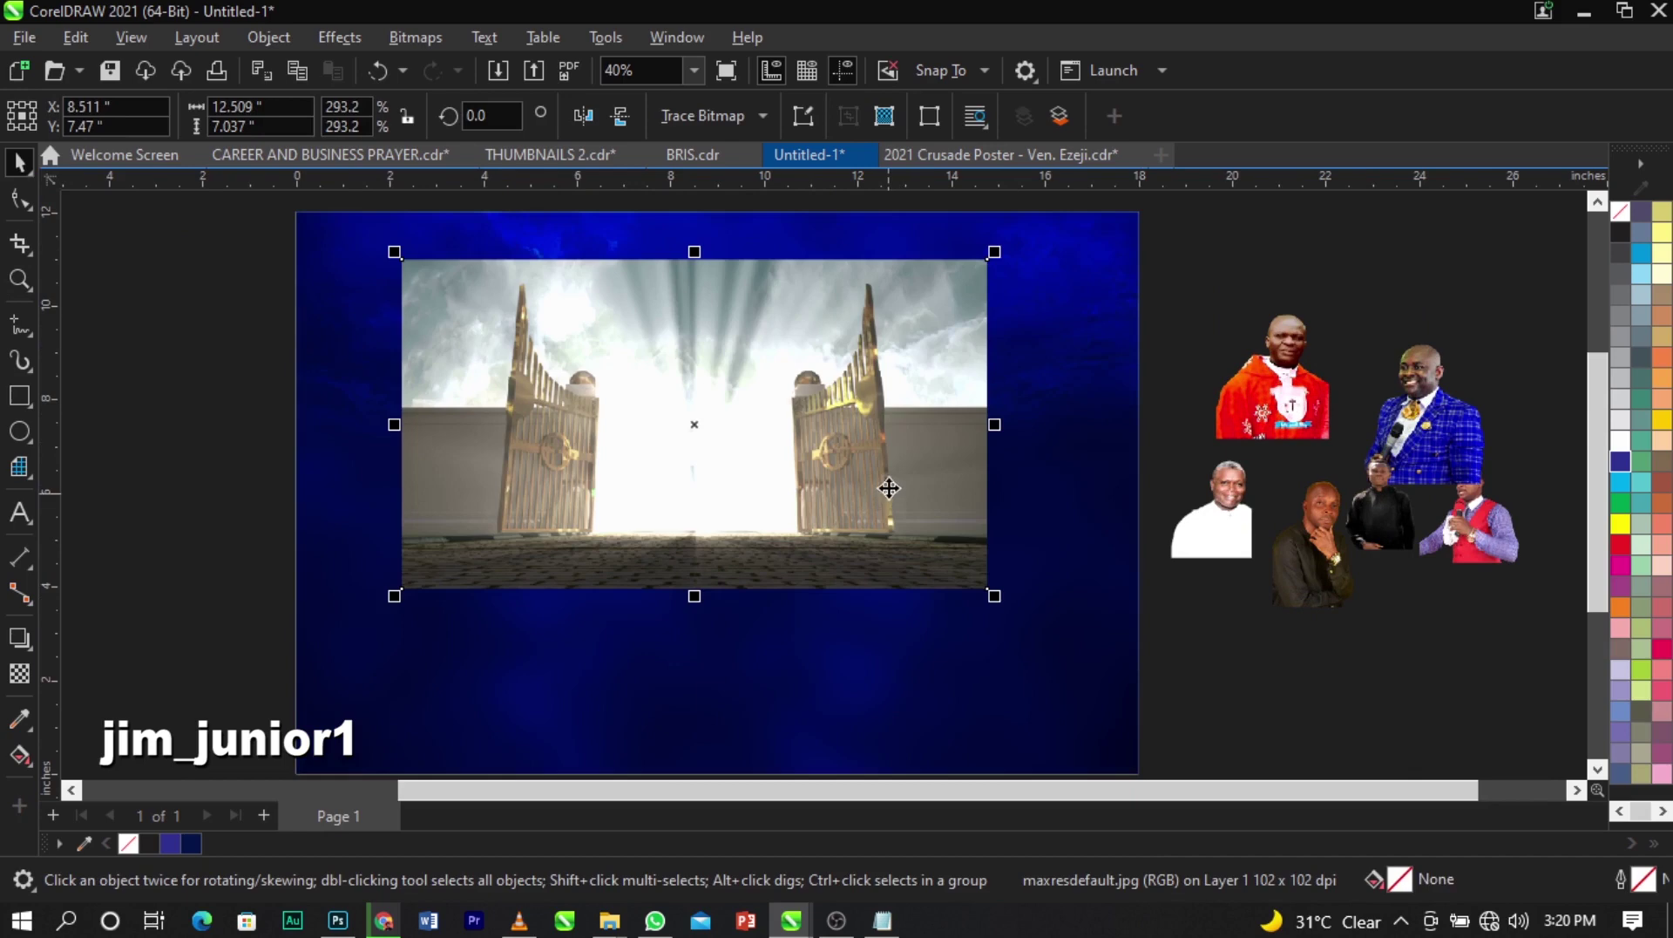
- Fade the gates image's lower part with a vertical fountain transparency
click(22, 675)
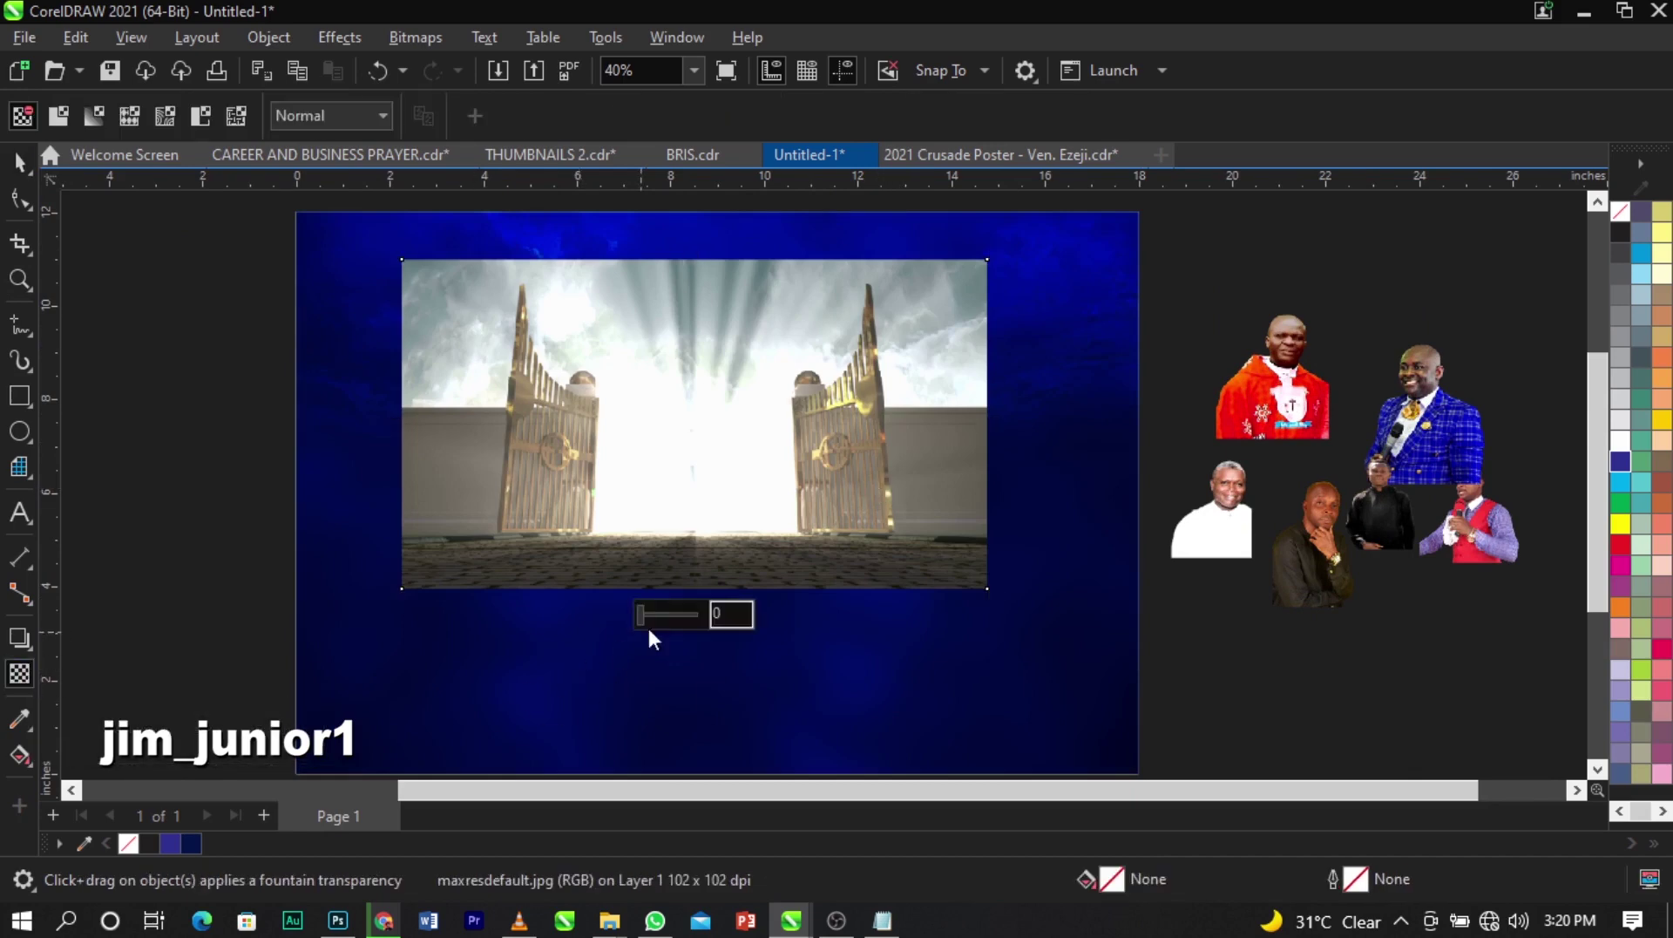
drag(707, 432, 707, 574)
drag(707, 432, 707, 452)
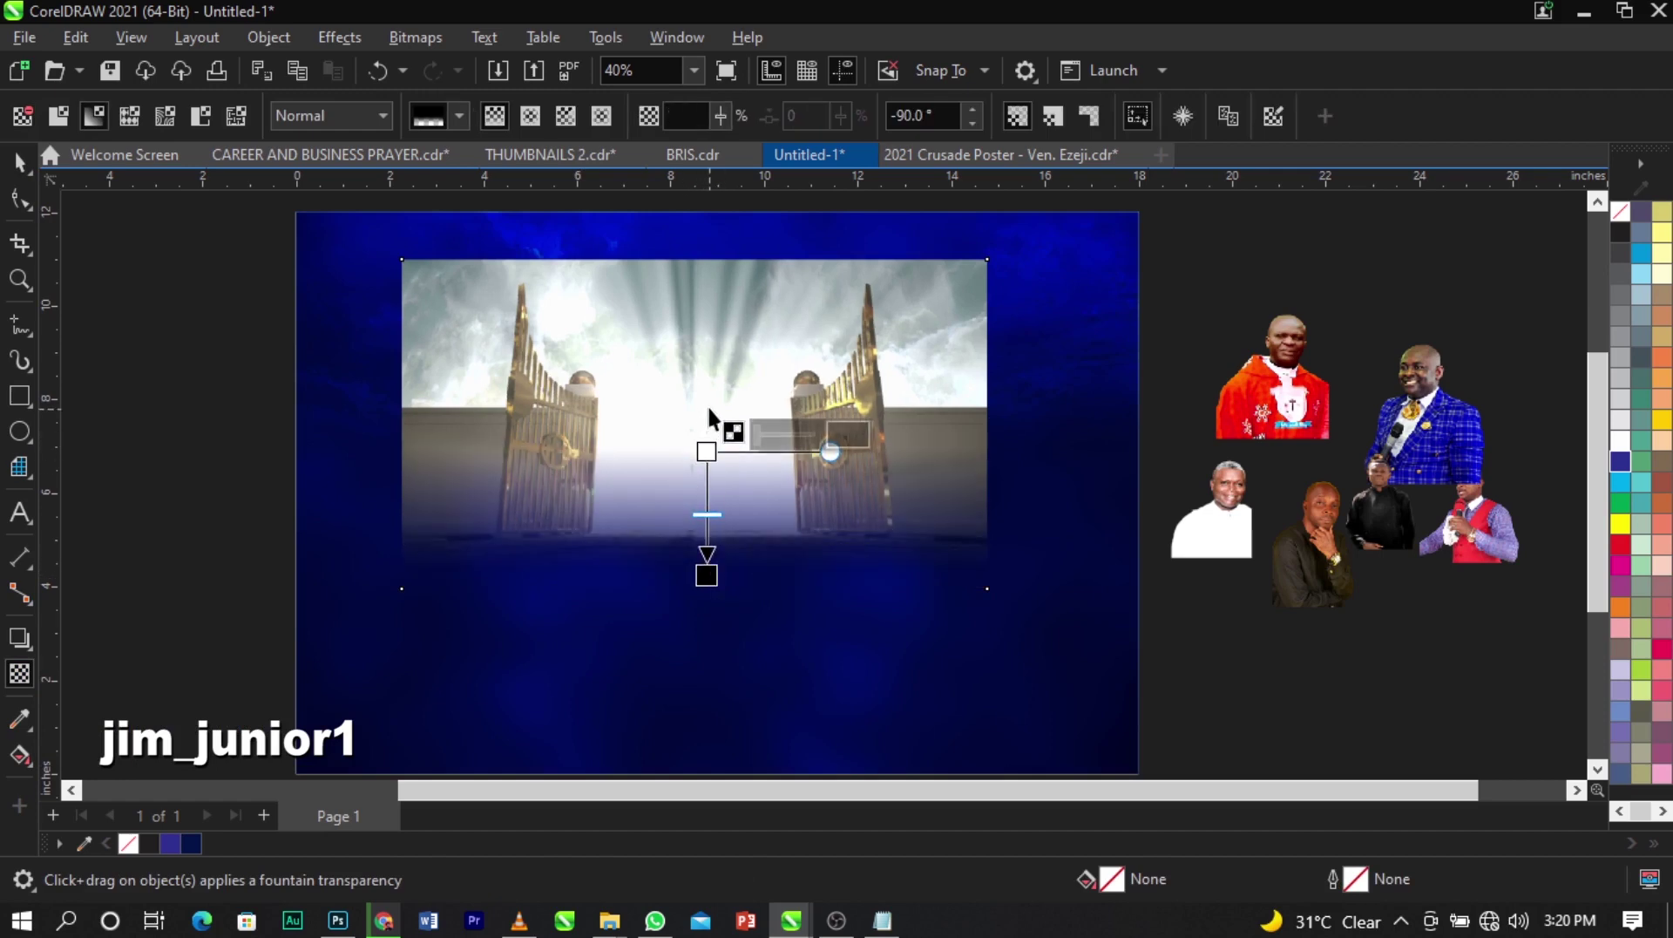
click(406, 44)
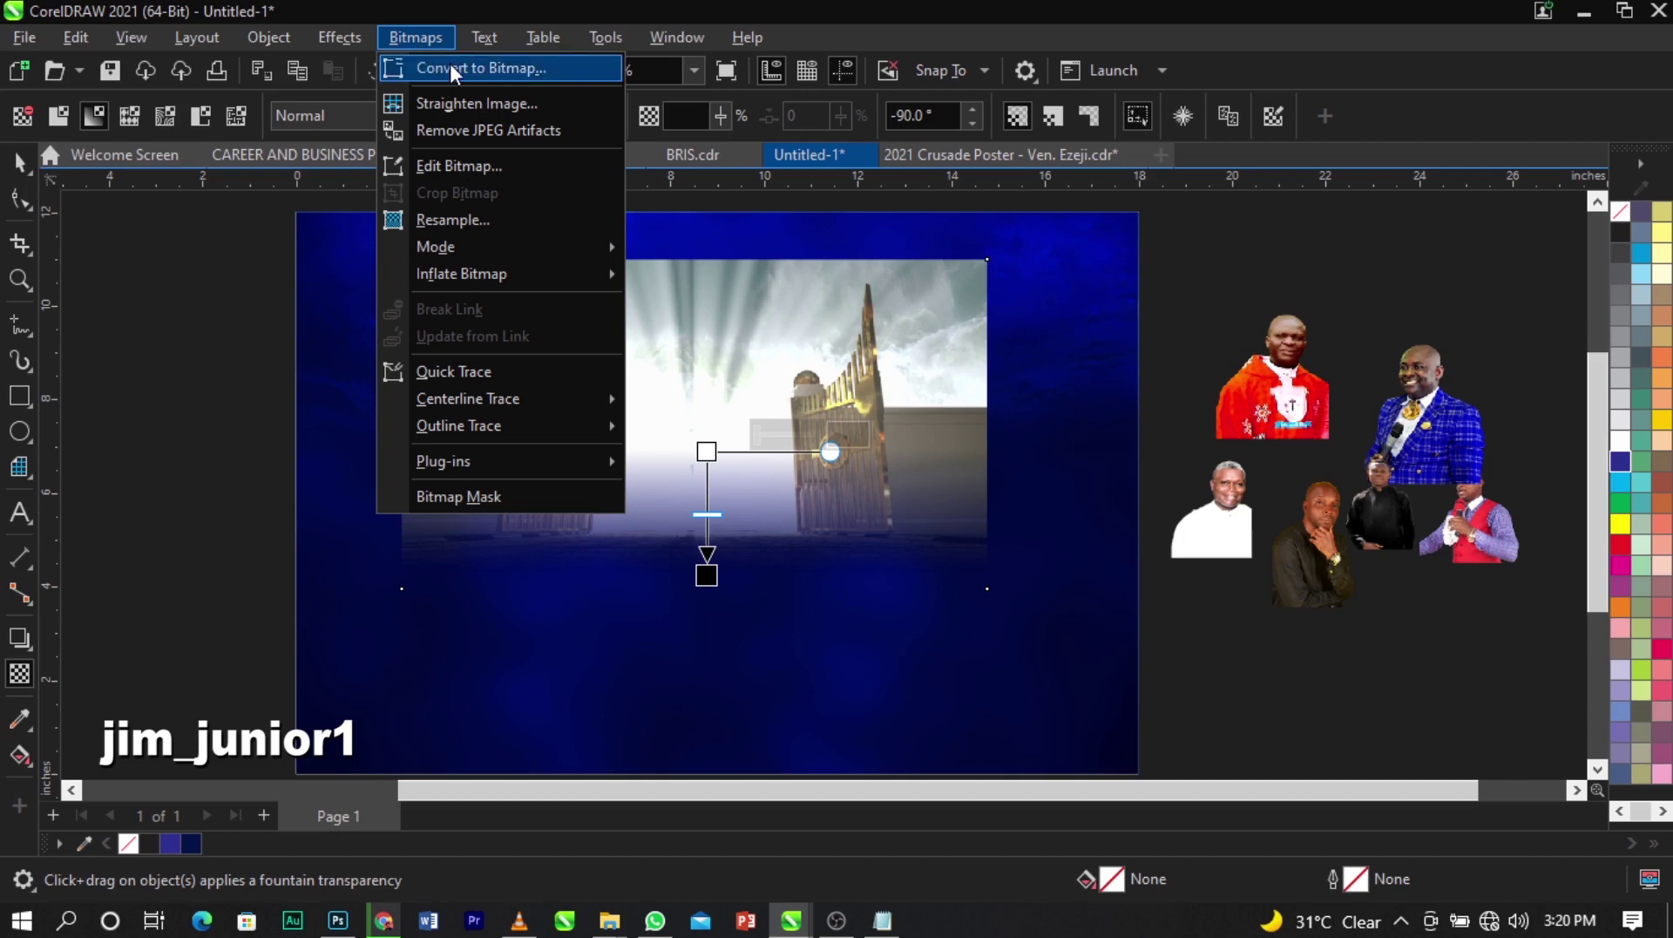
- Convert the gates to a 300 dpi RGB 24-bit transparent bitmap and fade its right edge
click(450, 67)
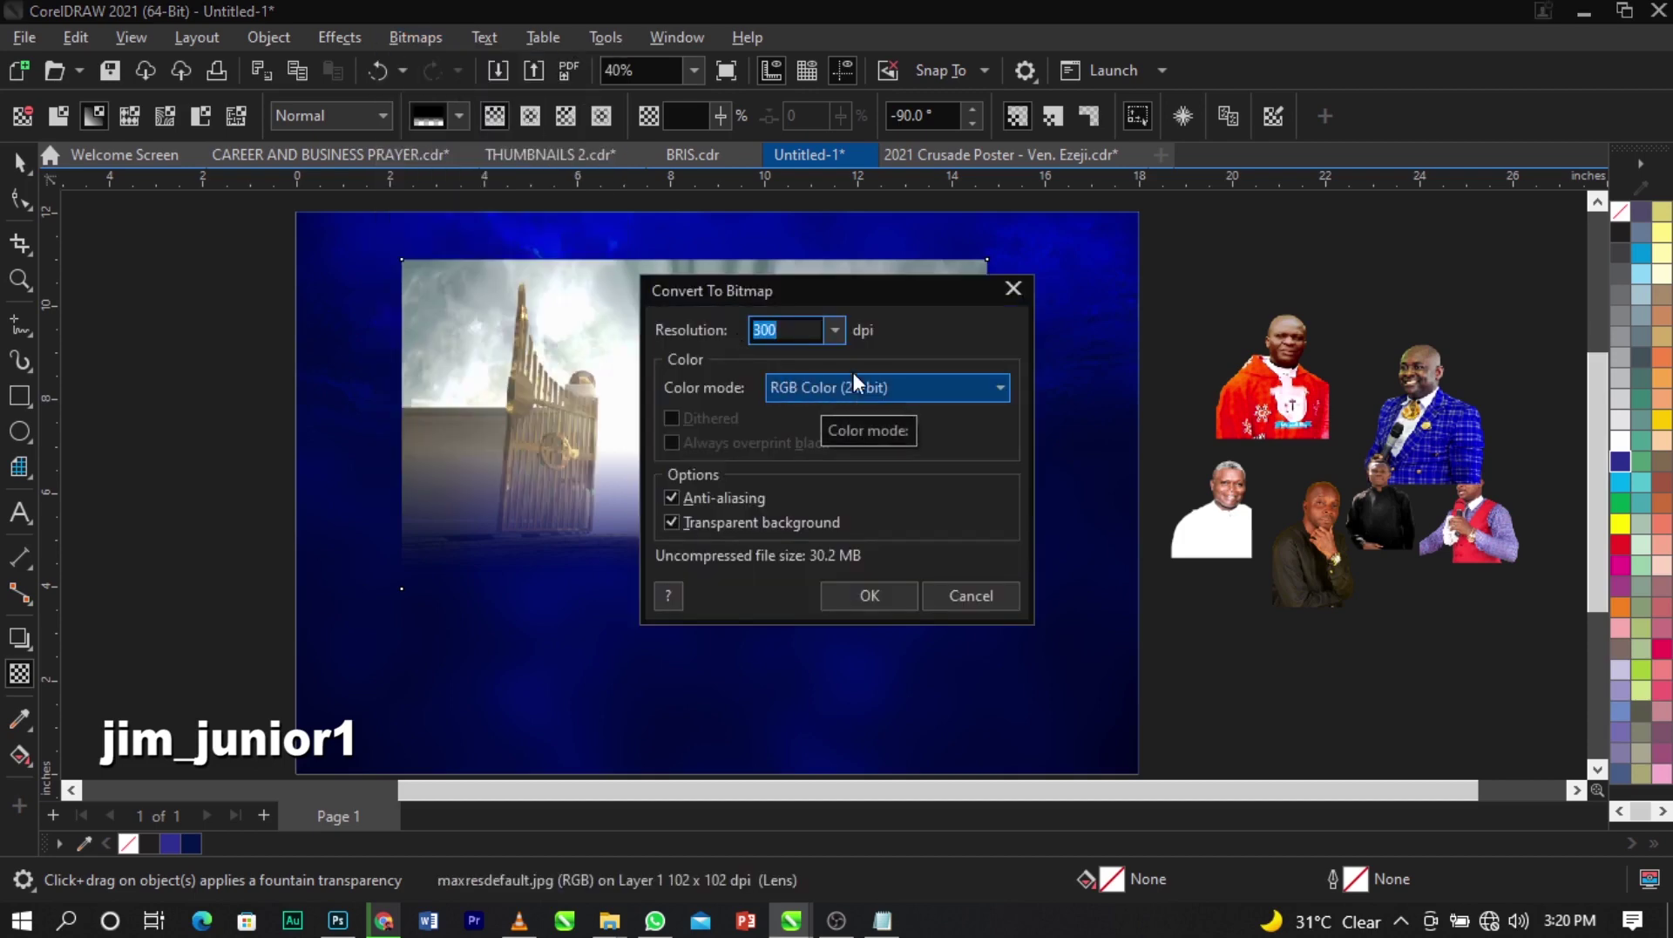
drag(844, 297, 1173, 259)
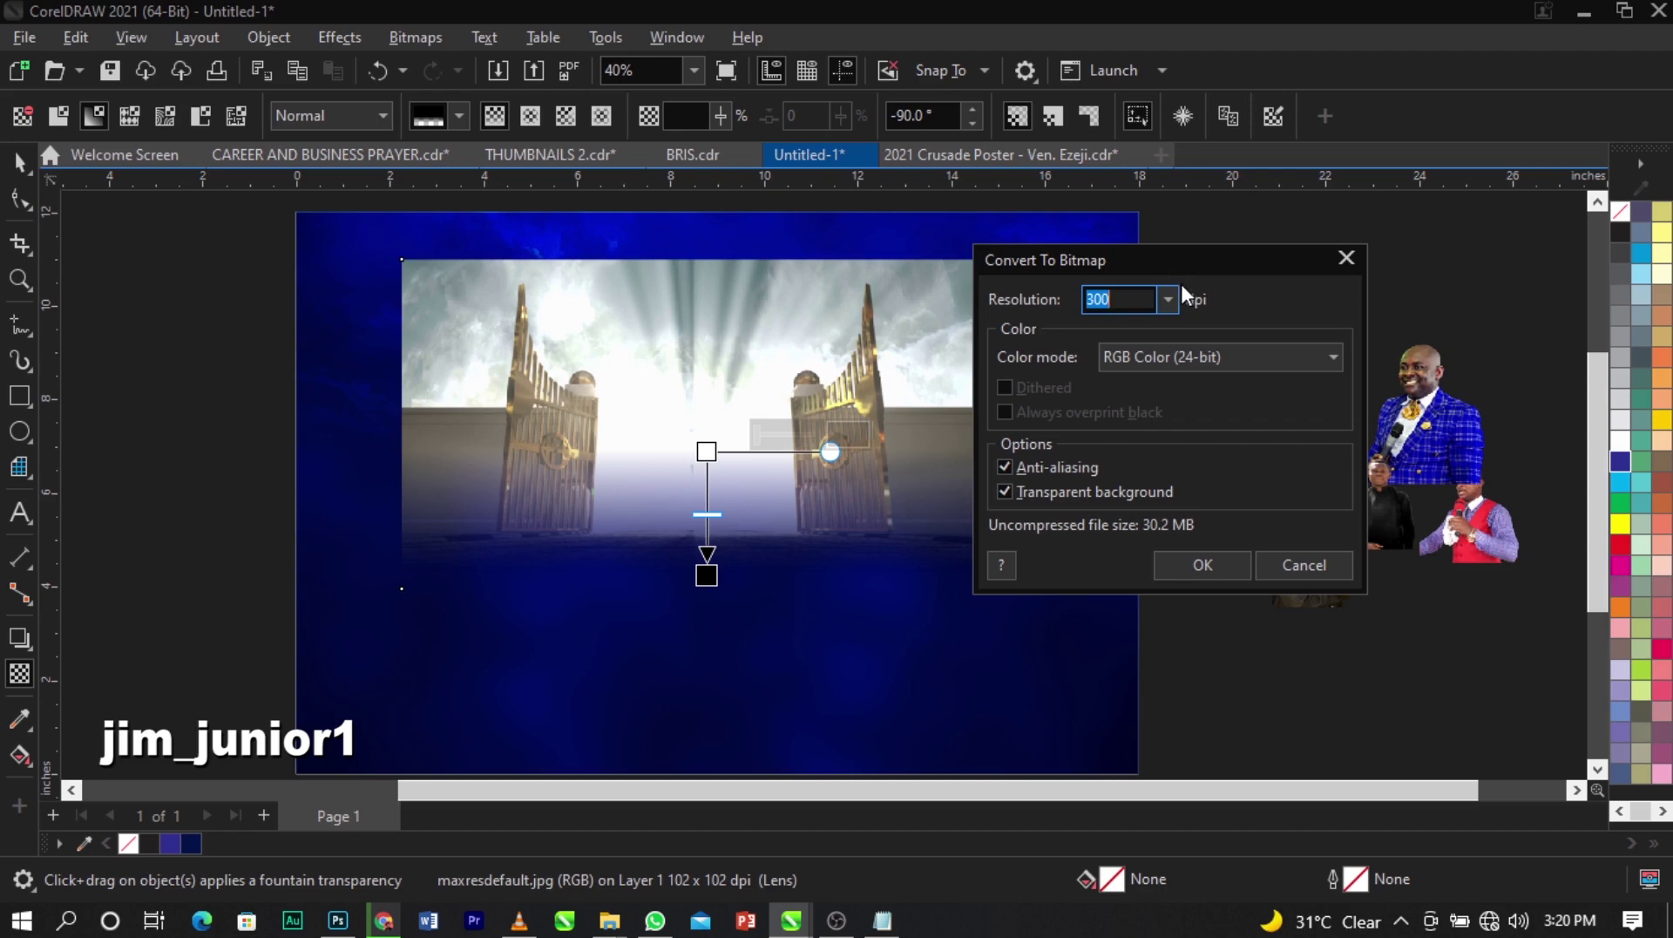
click(1169, 353)
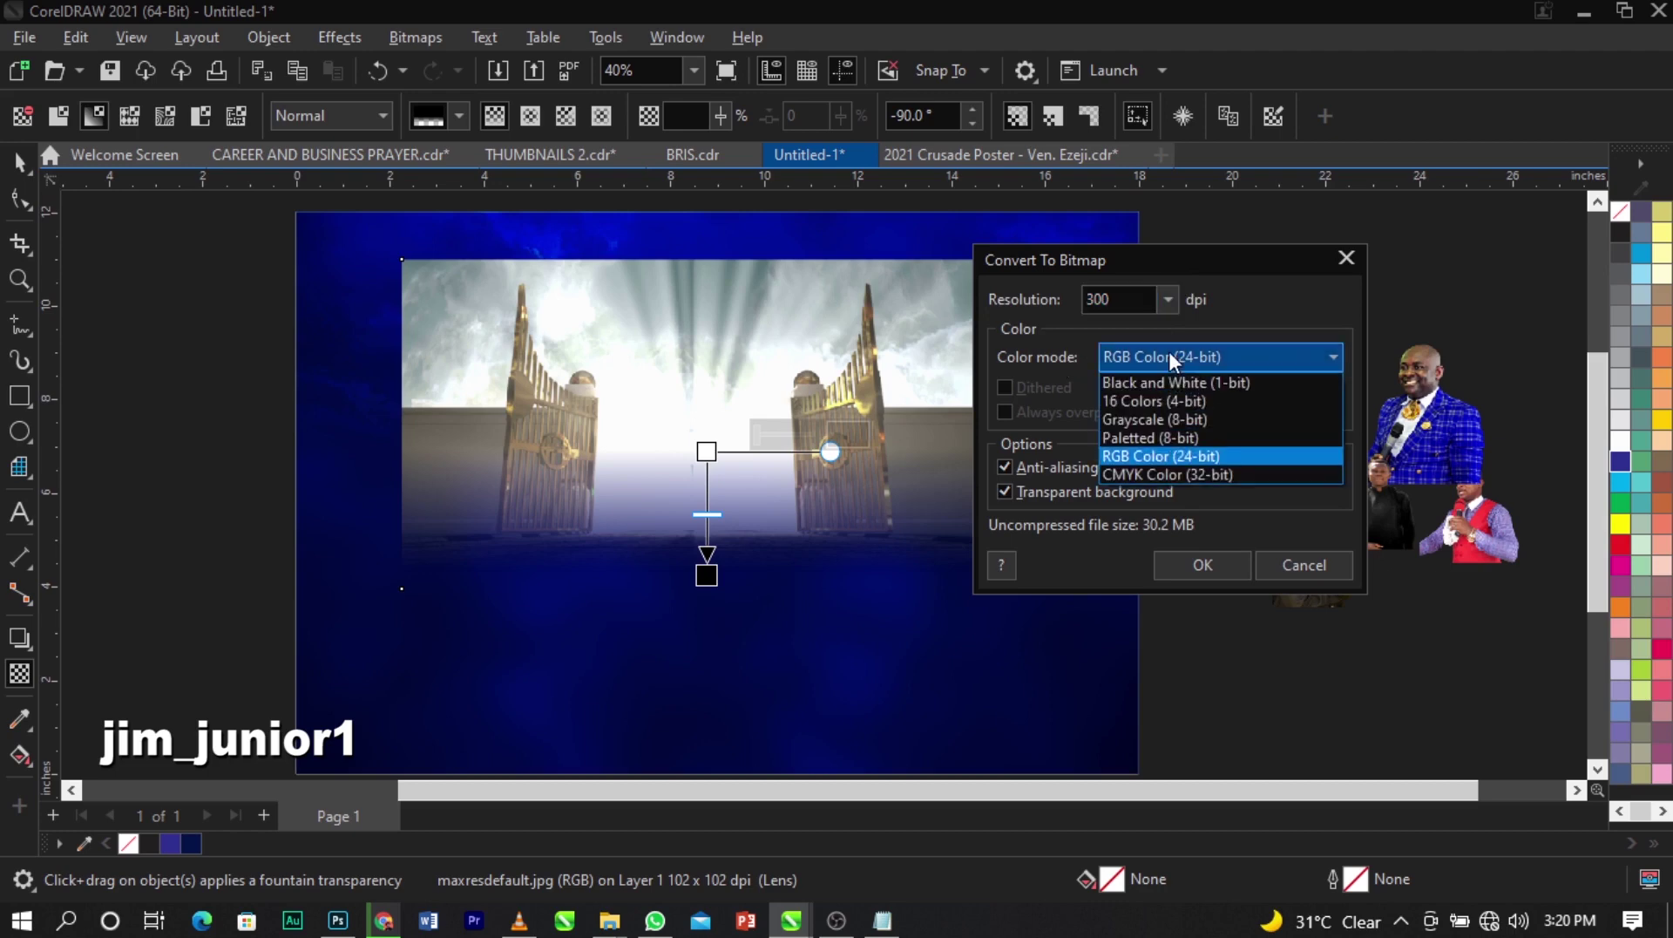
click(1186, 456)
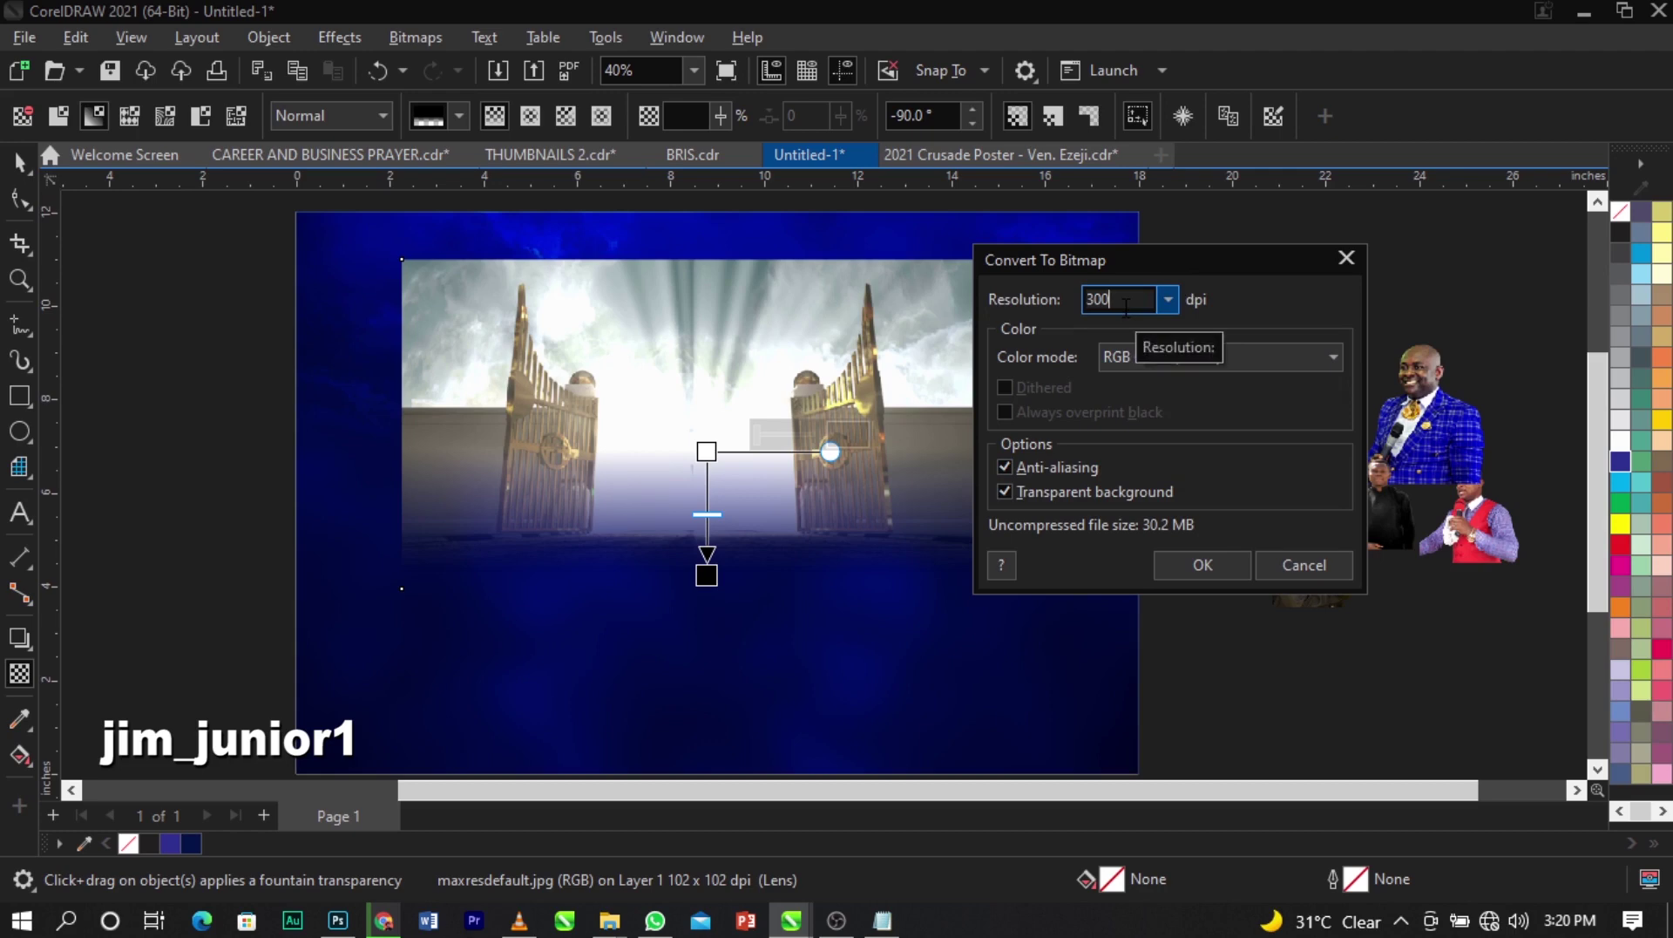
click(1203, 565)
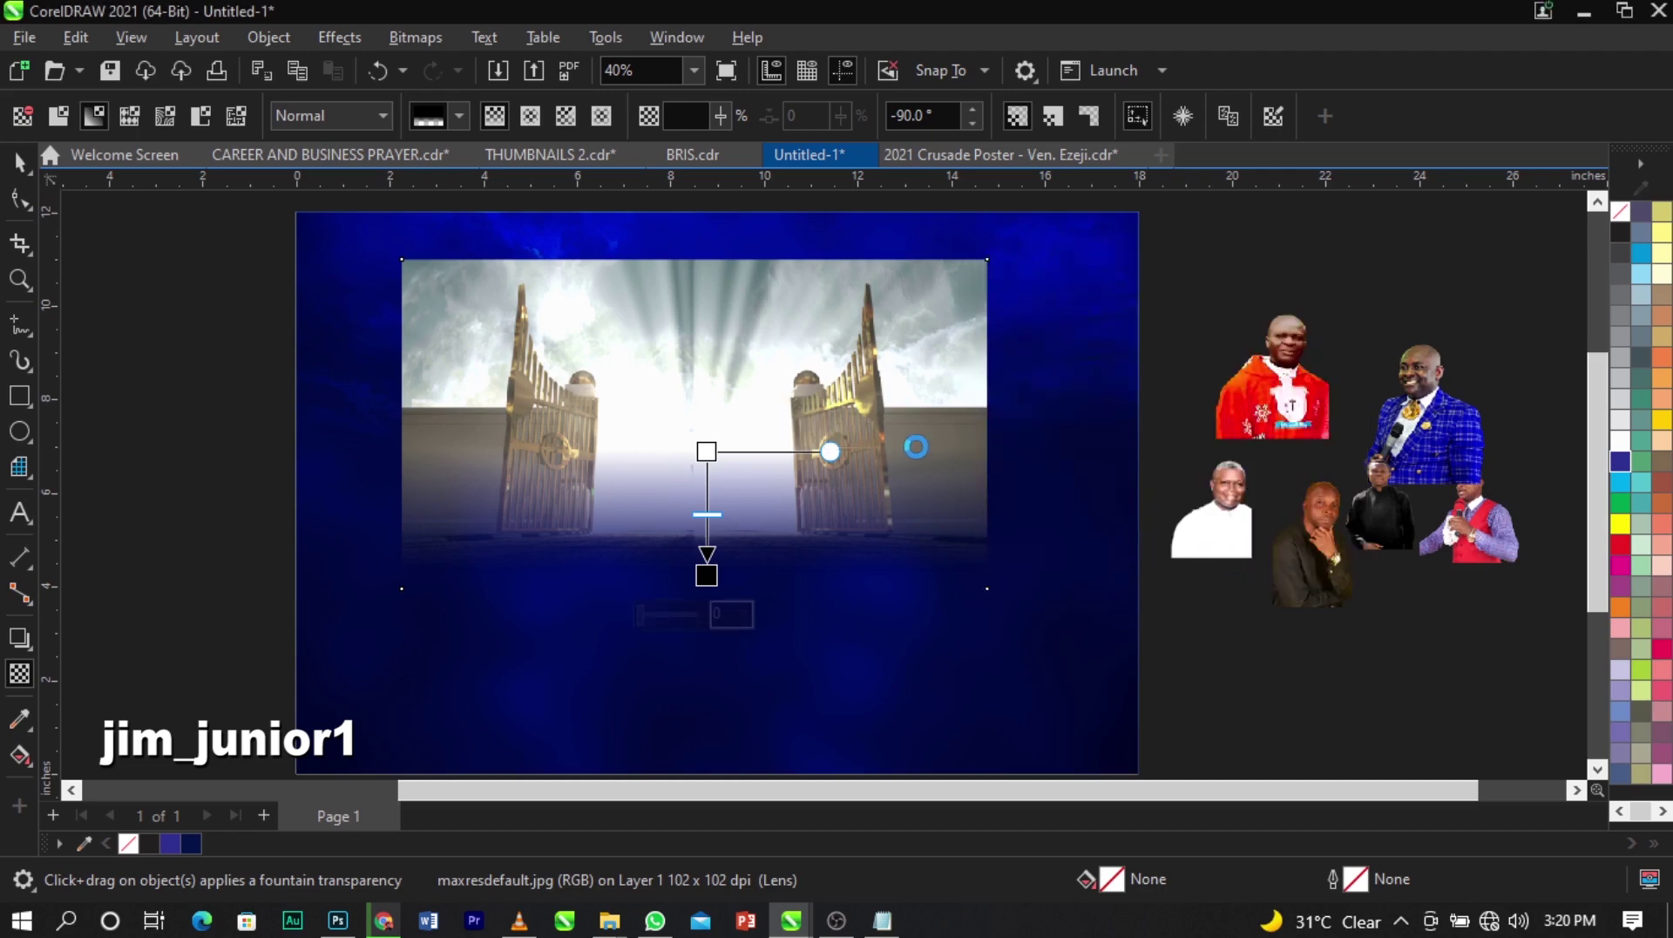
mouse_move(875, 427)
mouse_down()
mouse_move(974, 426)
mouse_move(866, 426)
mouse_up()
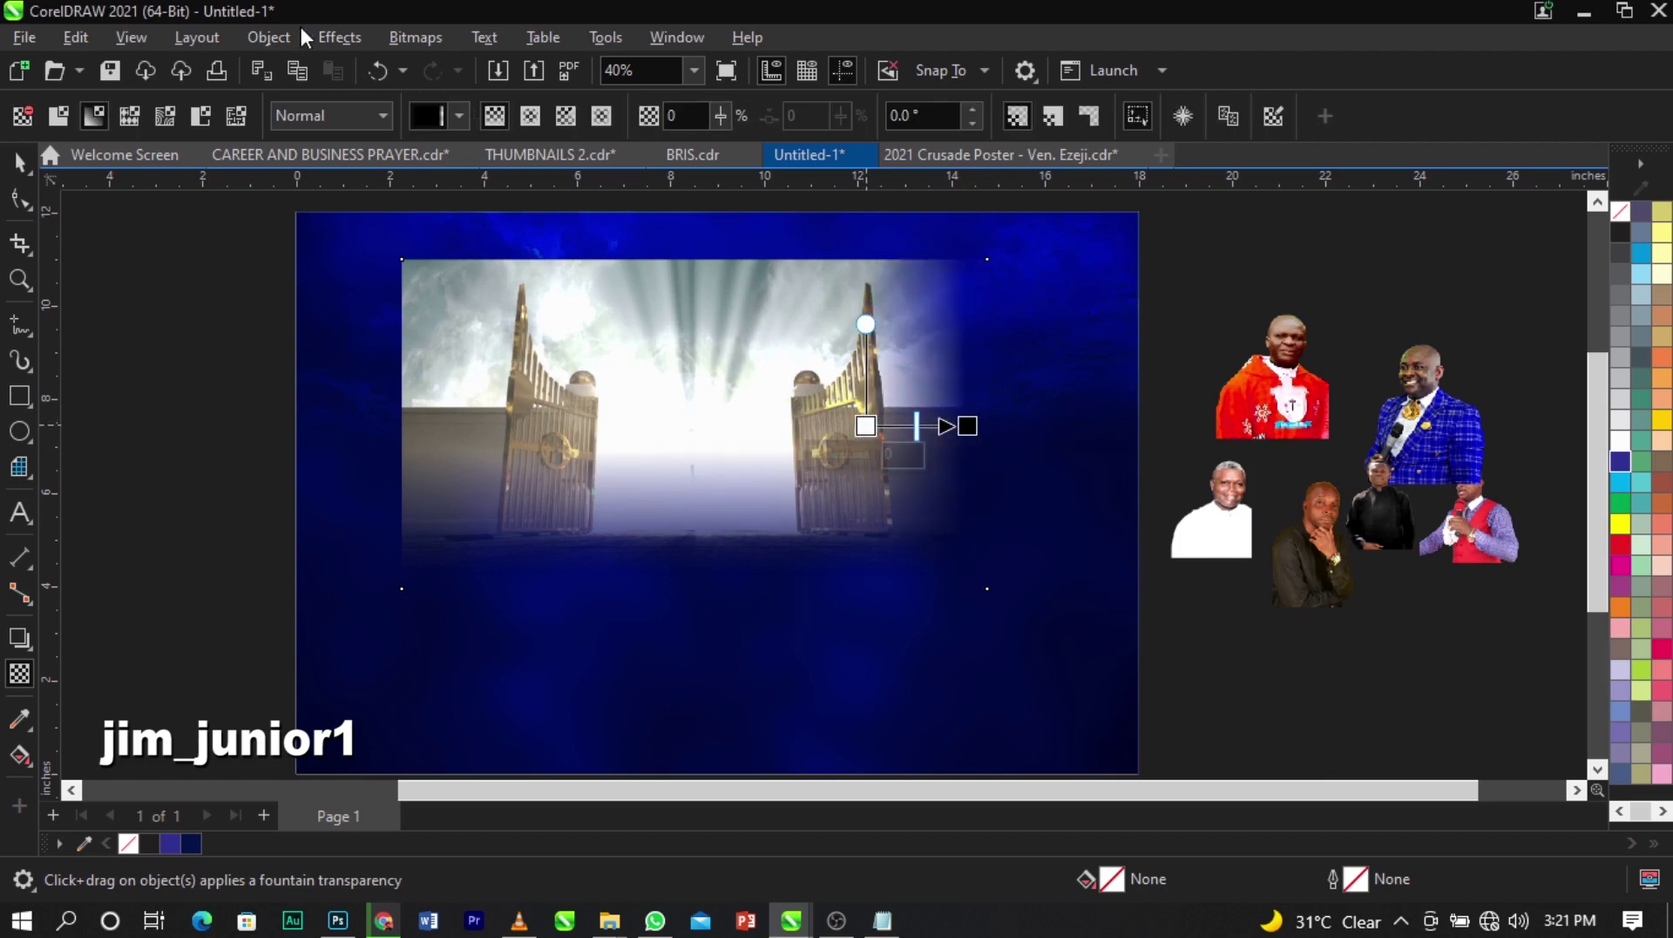
click(401, 38)
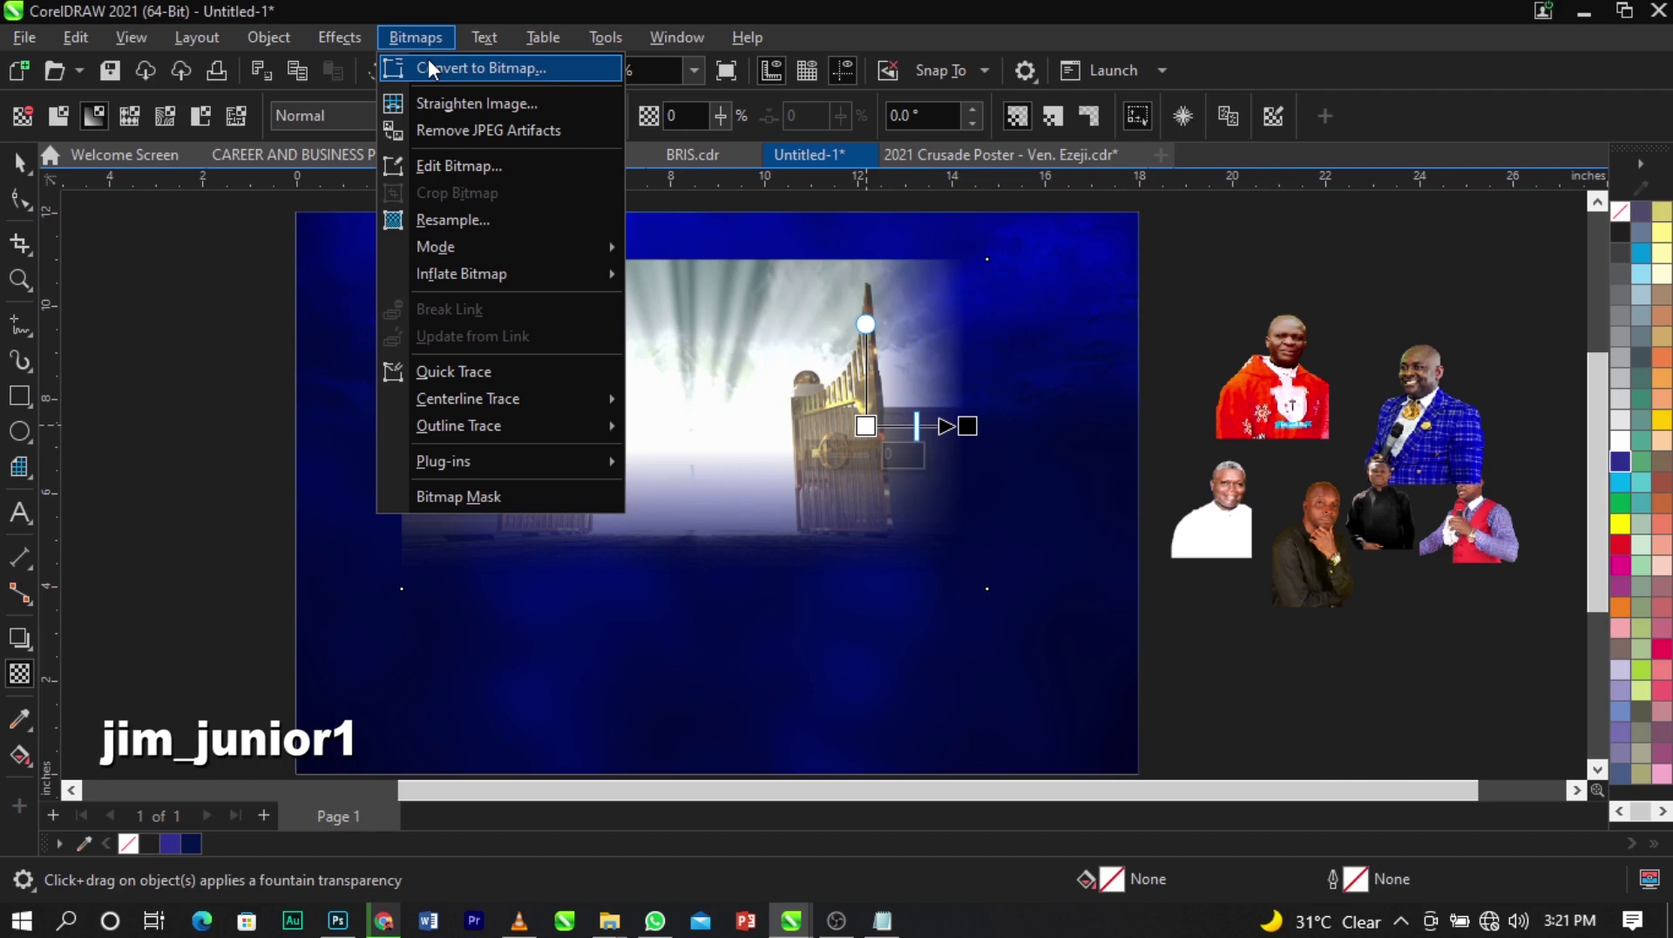
- Convert the gates image to a bitmap and add a new fountain transparency on its left side
click(429, 64)
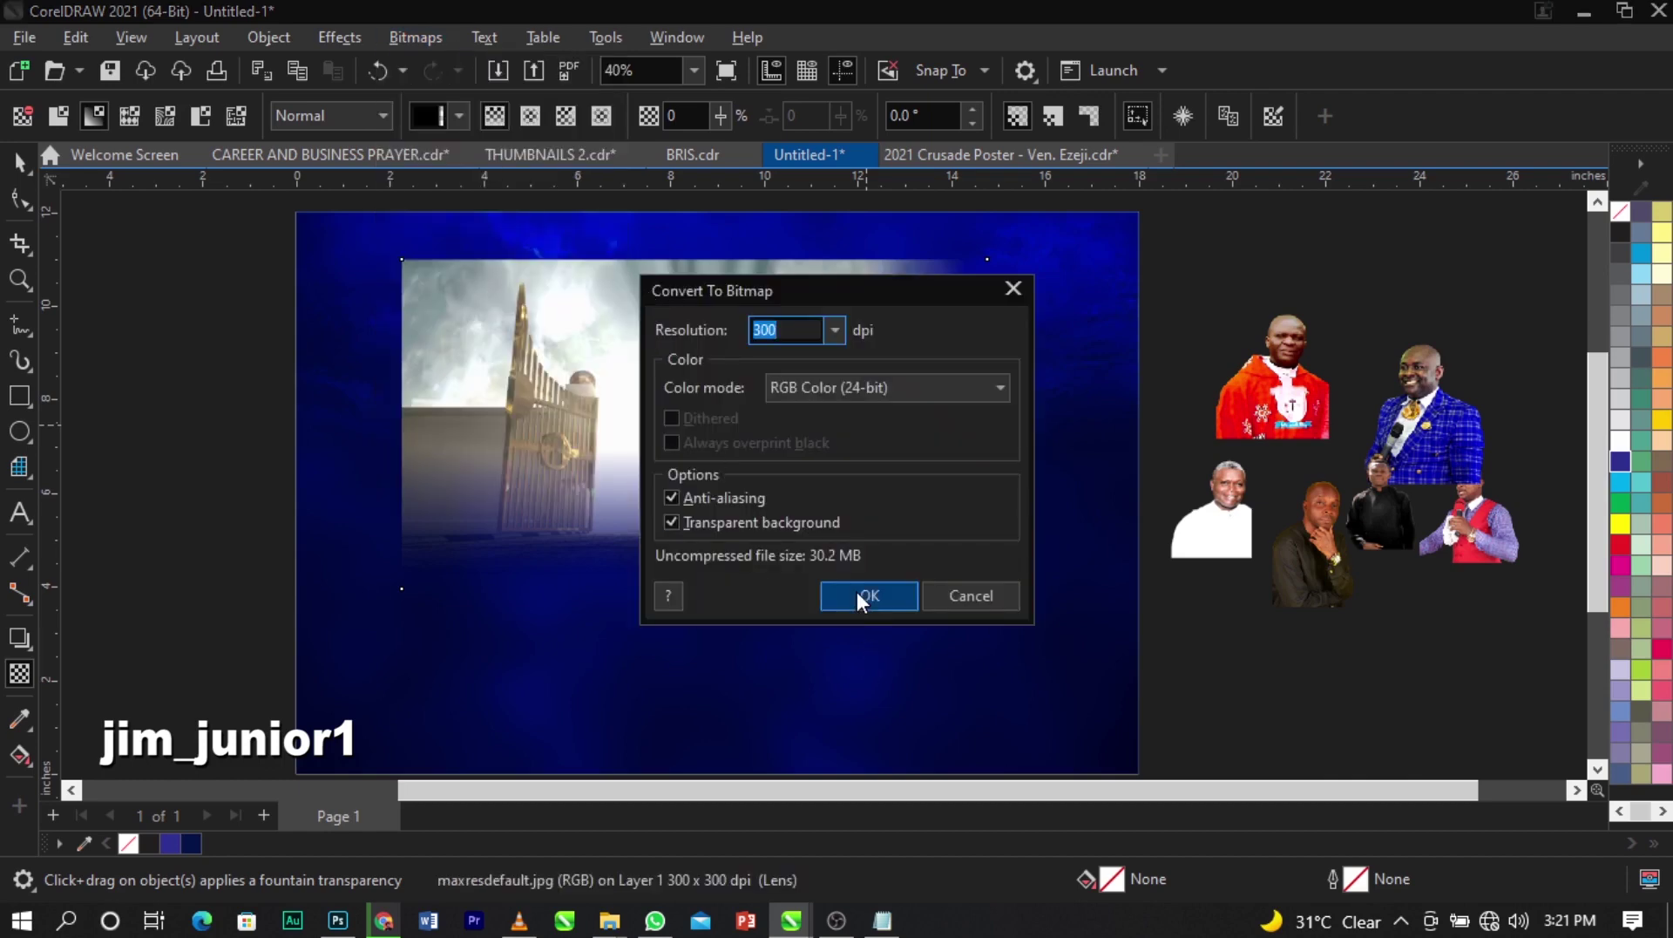
click(862, 593)
mouse_move(505, 426)
mouse_down()
mouse_move(424, 428)
mouse_move(523, 428)
mouse_up()
click(415, 37)
- Convert the faded gates image to a bitmap again and move it to the page's top edge
click(731, 592)
click(863, 597)
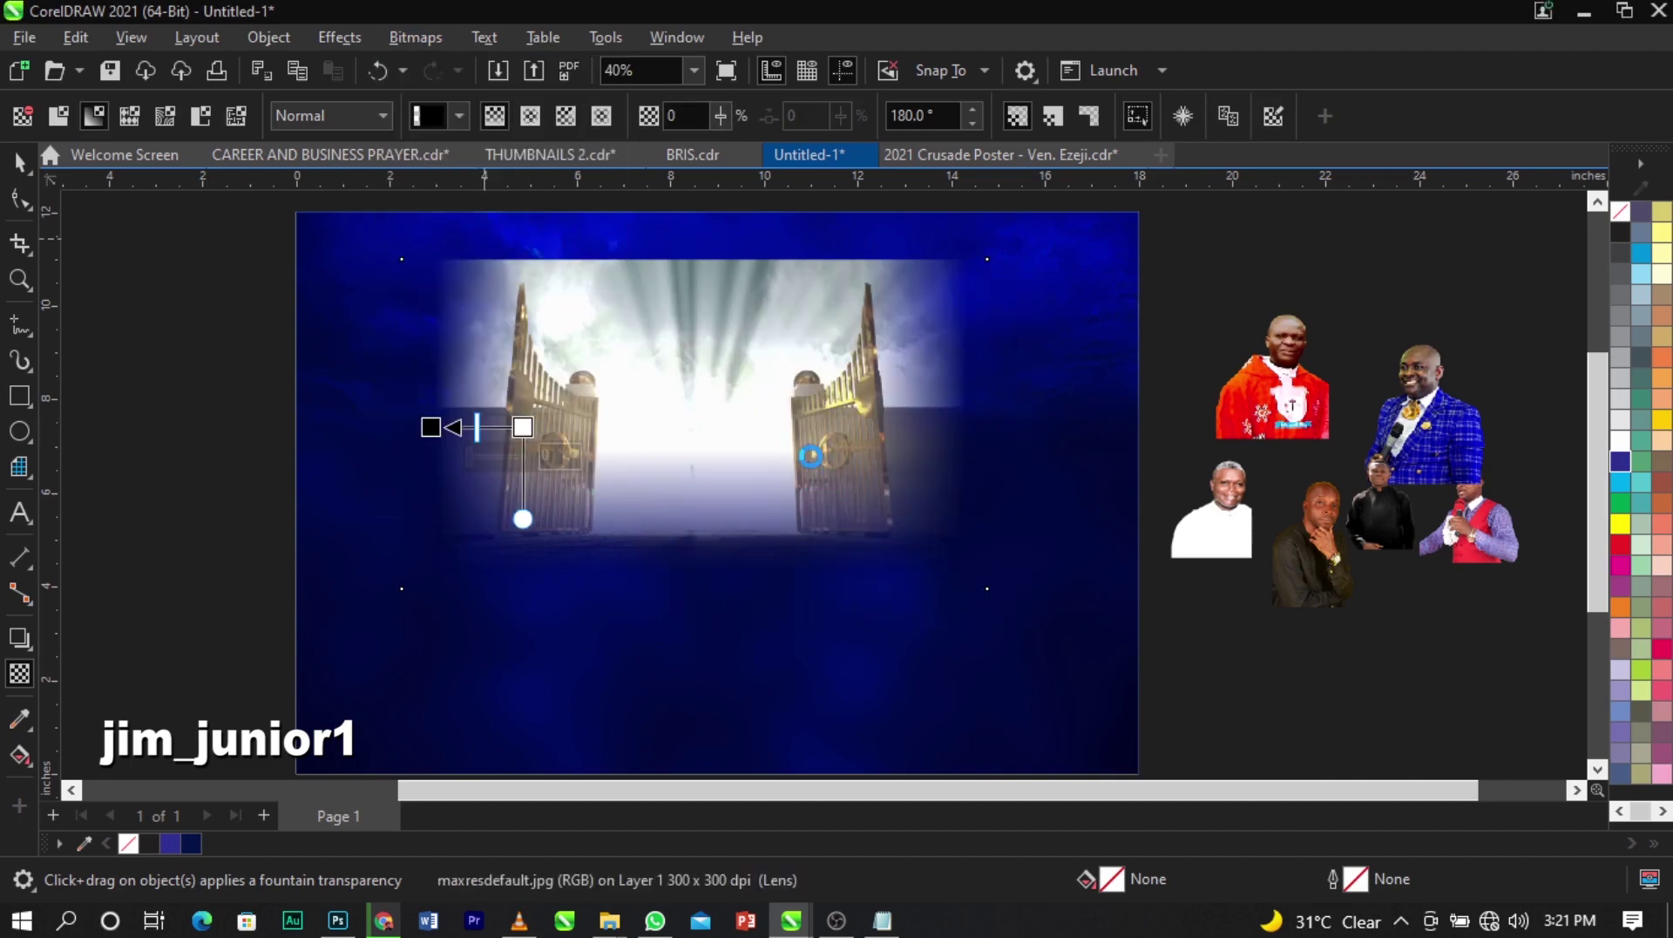
key(space)
drag(825, 500, 847, 393)
- Set the gates image's transparency merge mode to Overlay
click(19, 676)
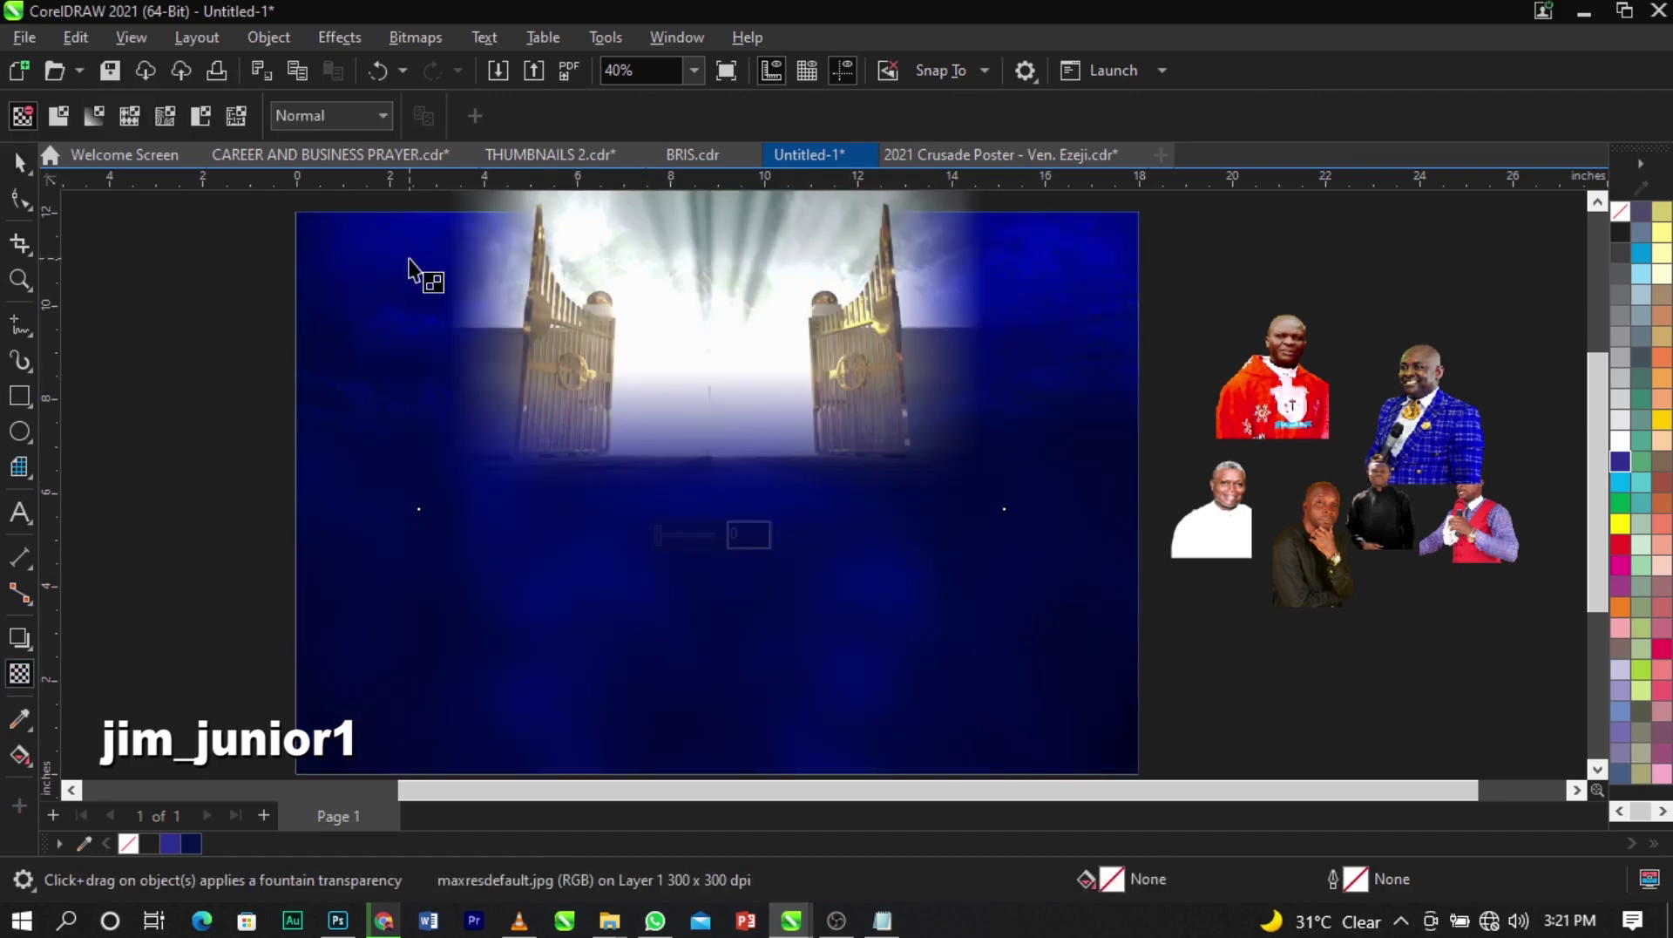
click(372, 122)
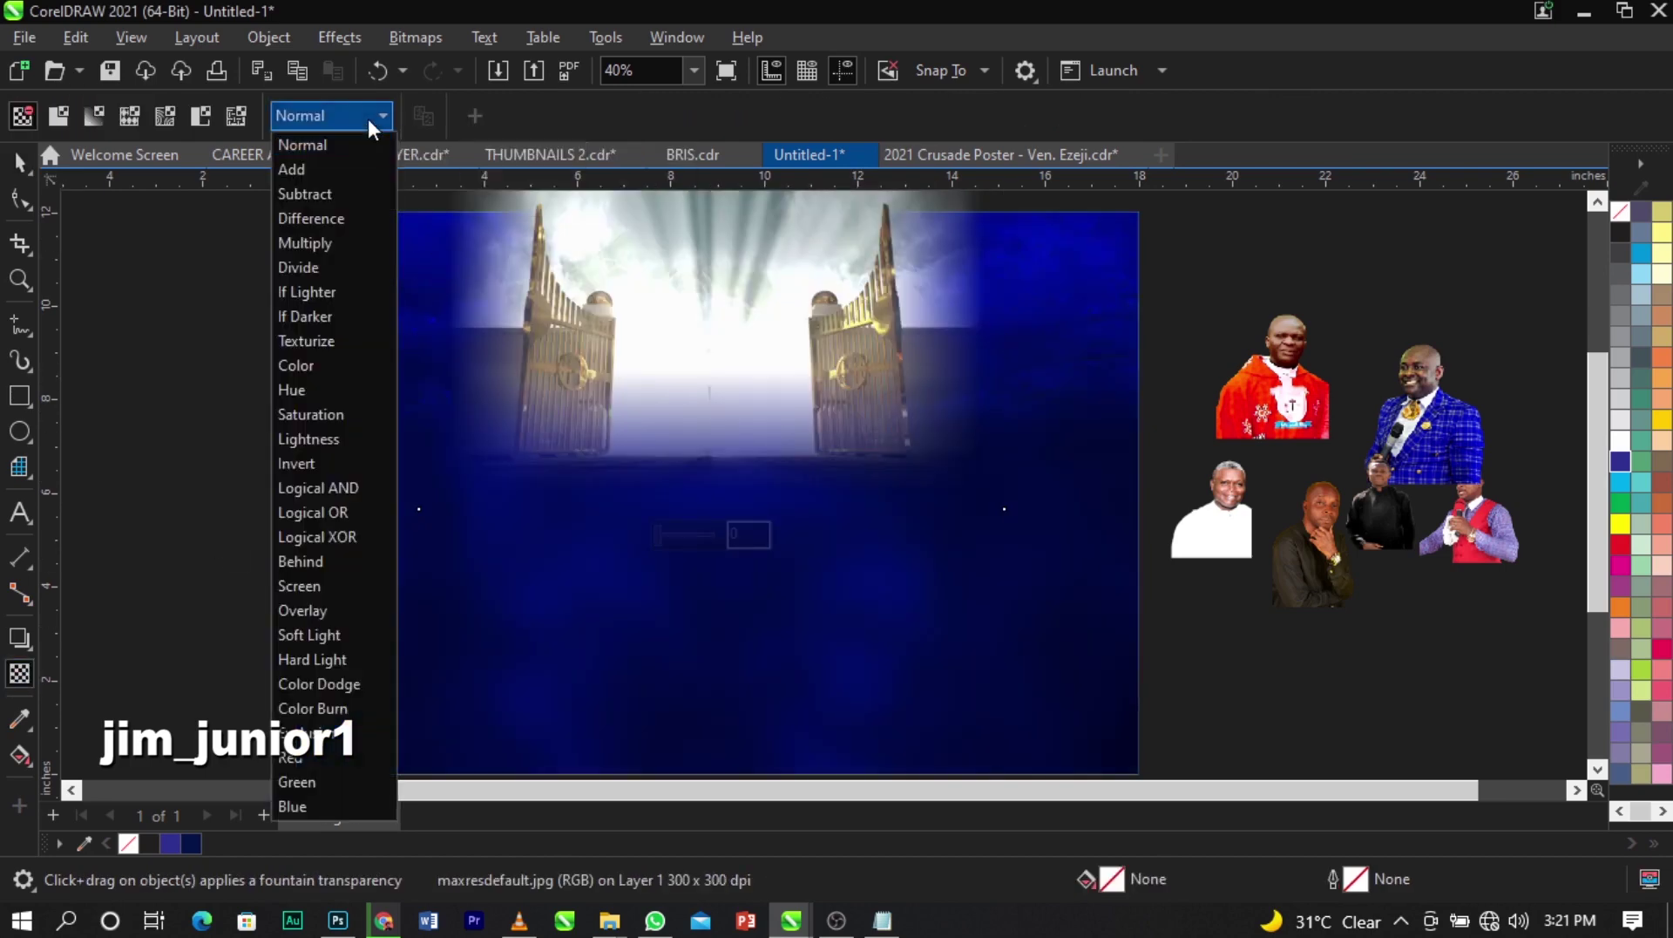
click(357, 617)
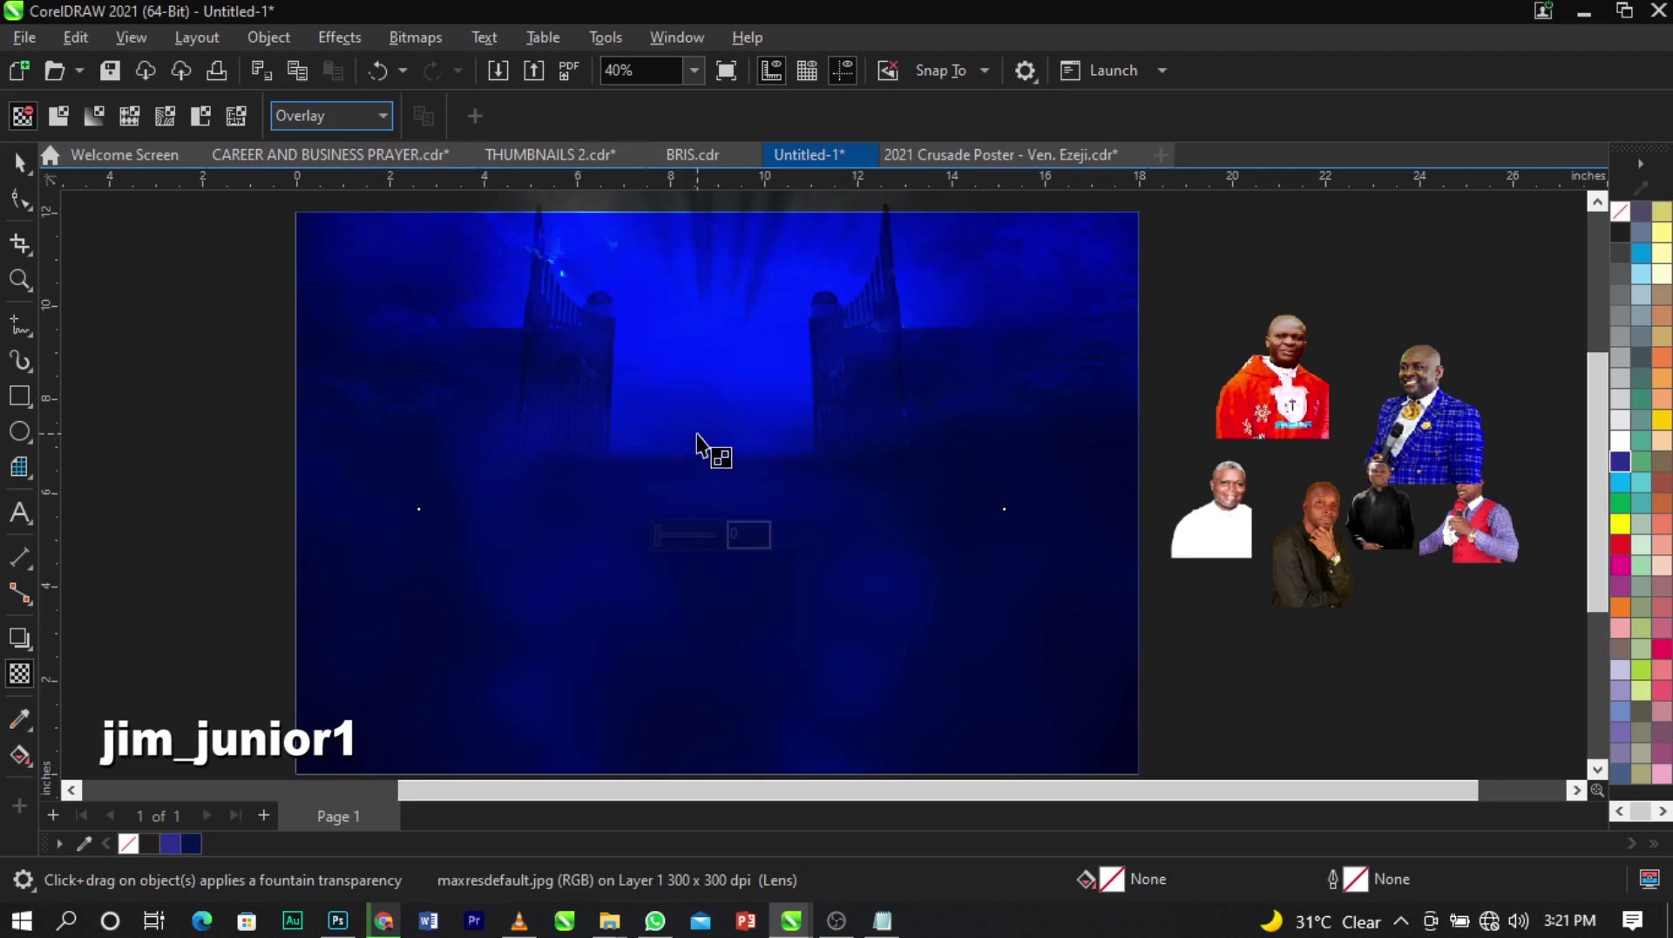
key(space)
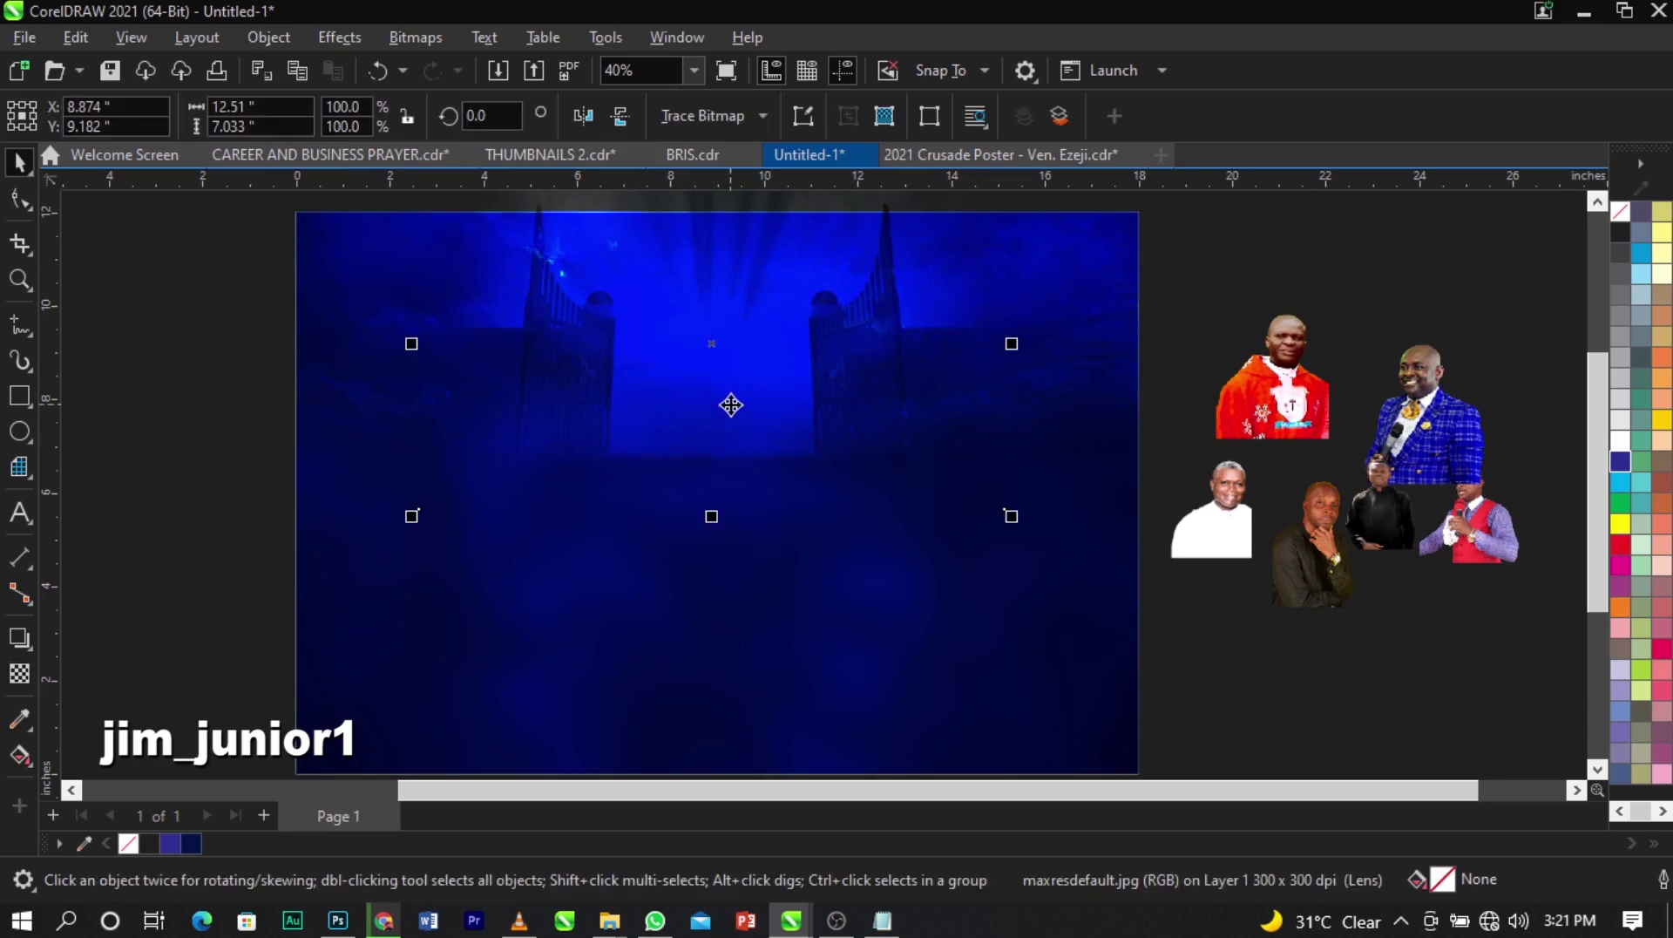
- PowerClip the gates image inside the page's background rectangle
right_click(730, 405)
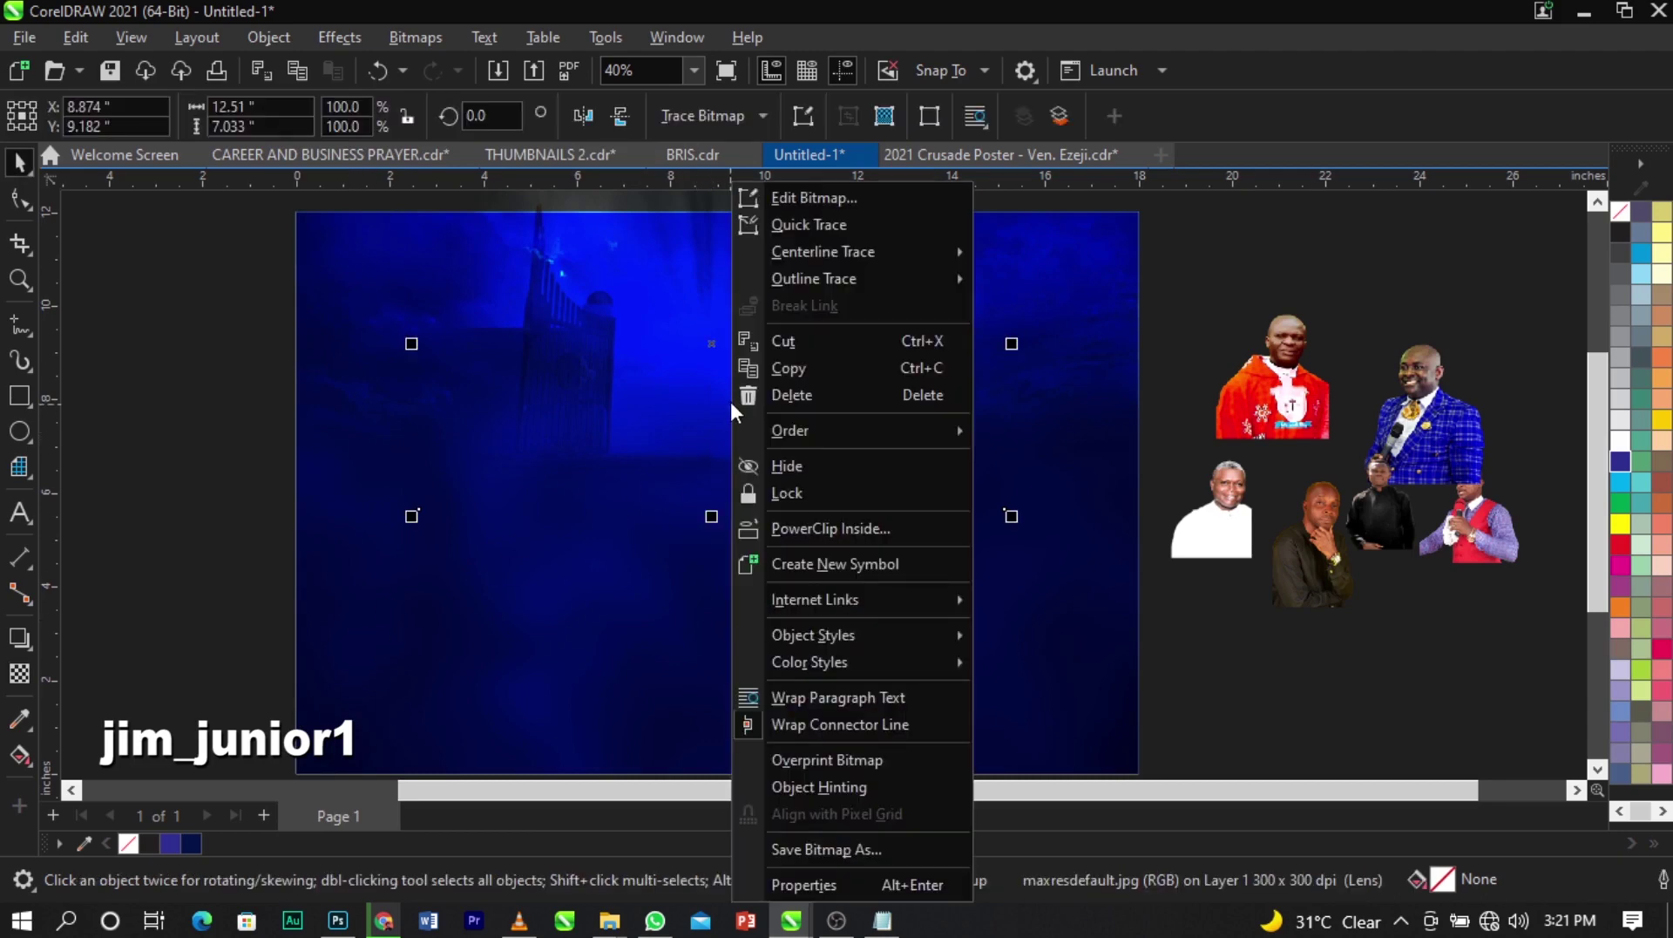
click(772, 530)
click(1026, 637)
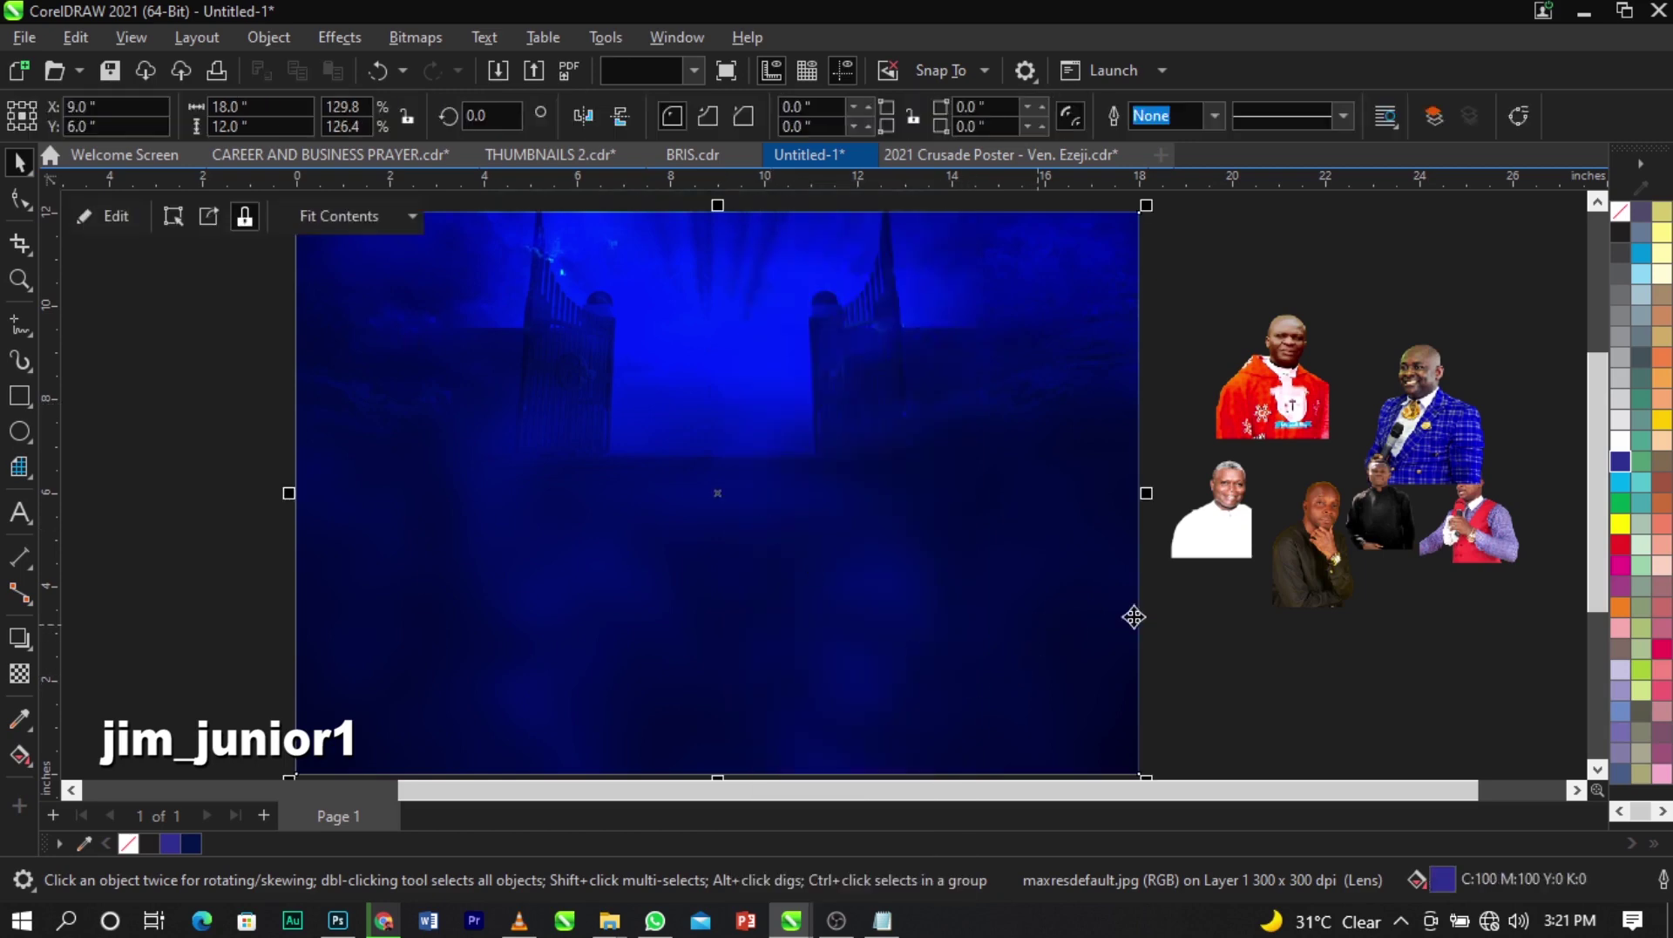
scroll(792, 448, down, 2)
click(717, 357)
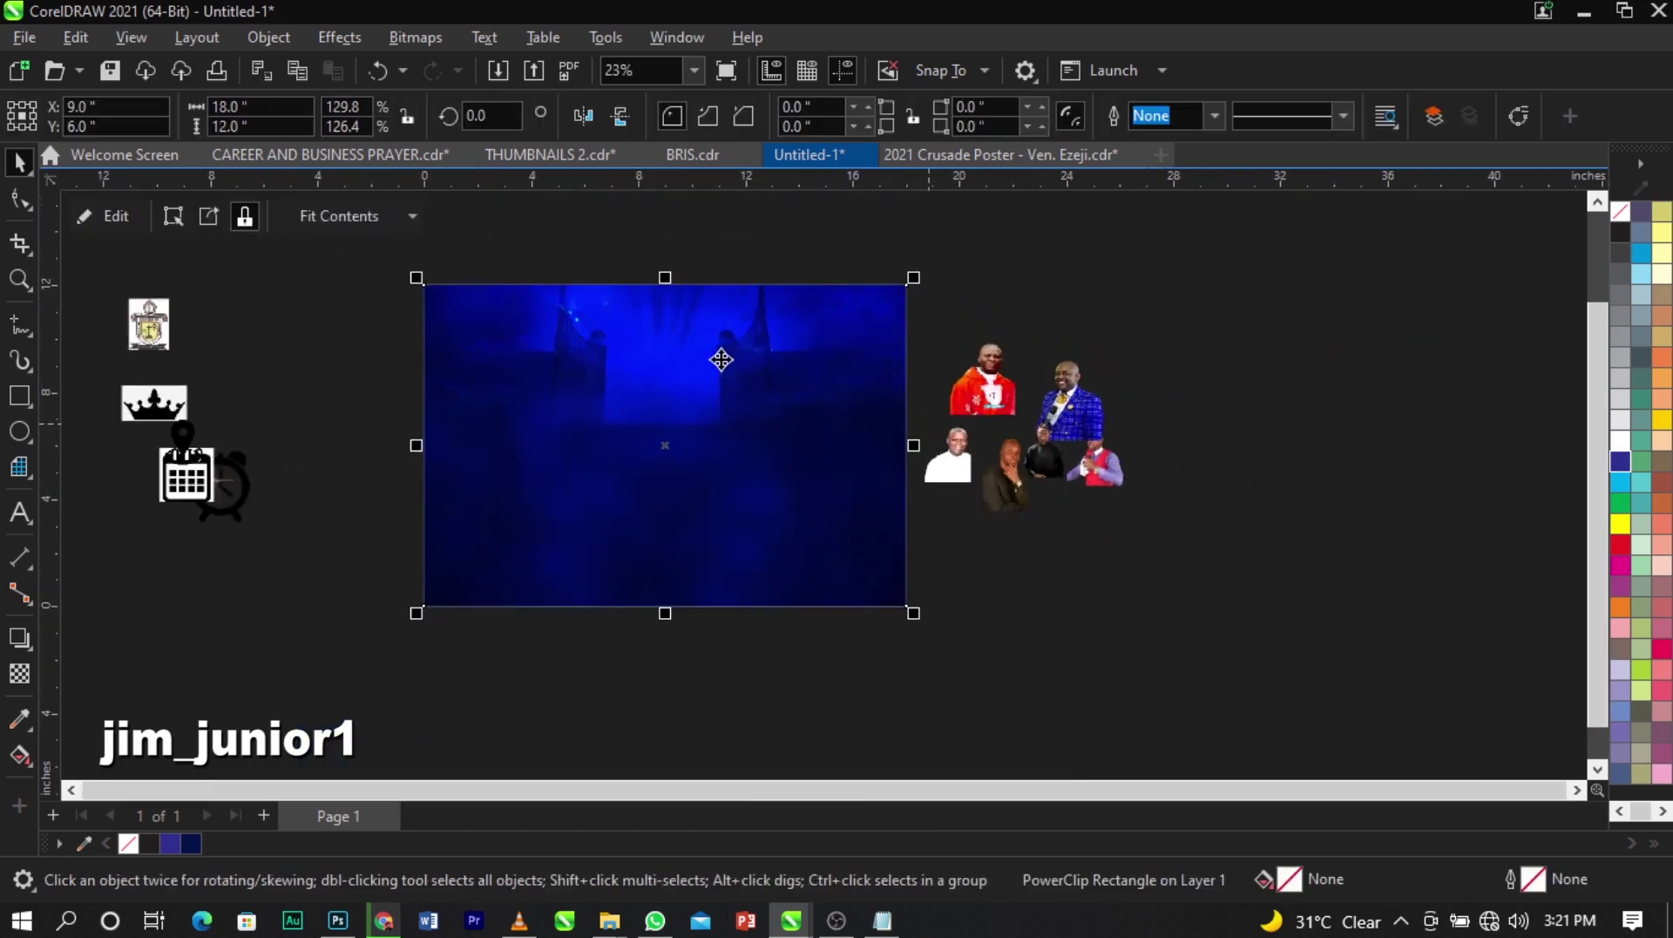
click(1164, 652)
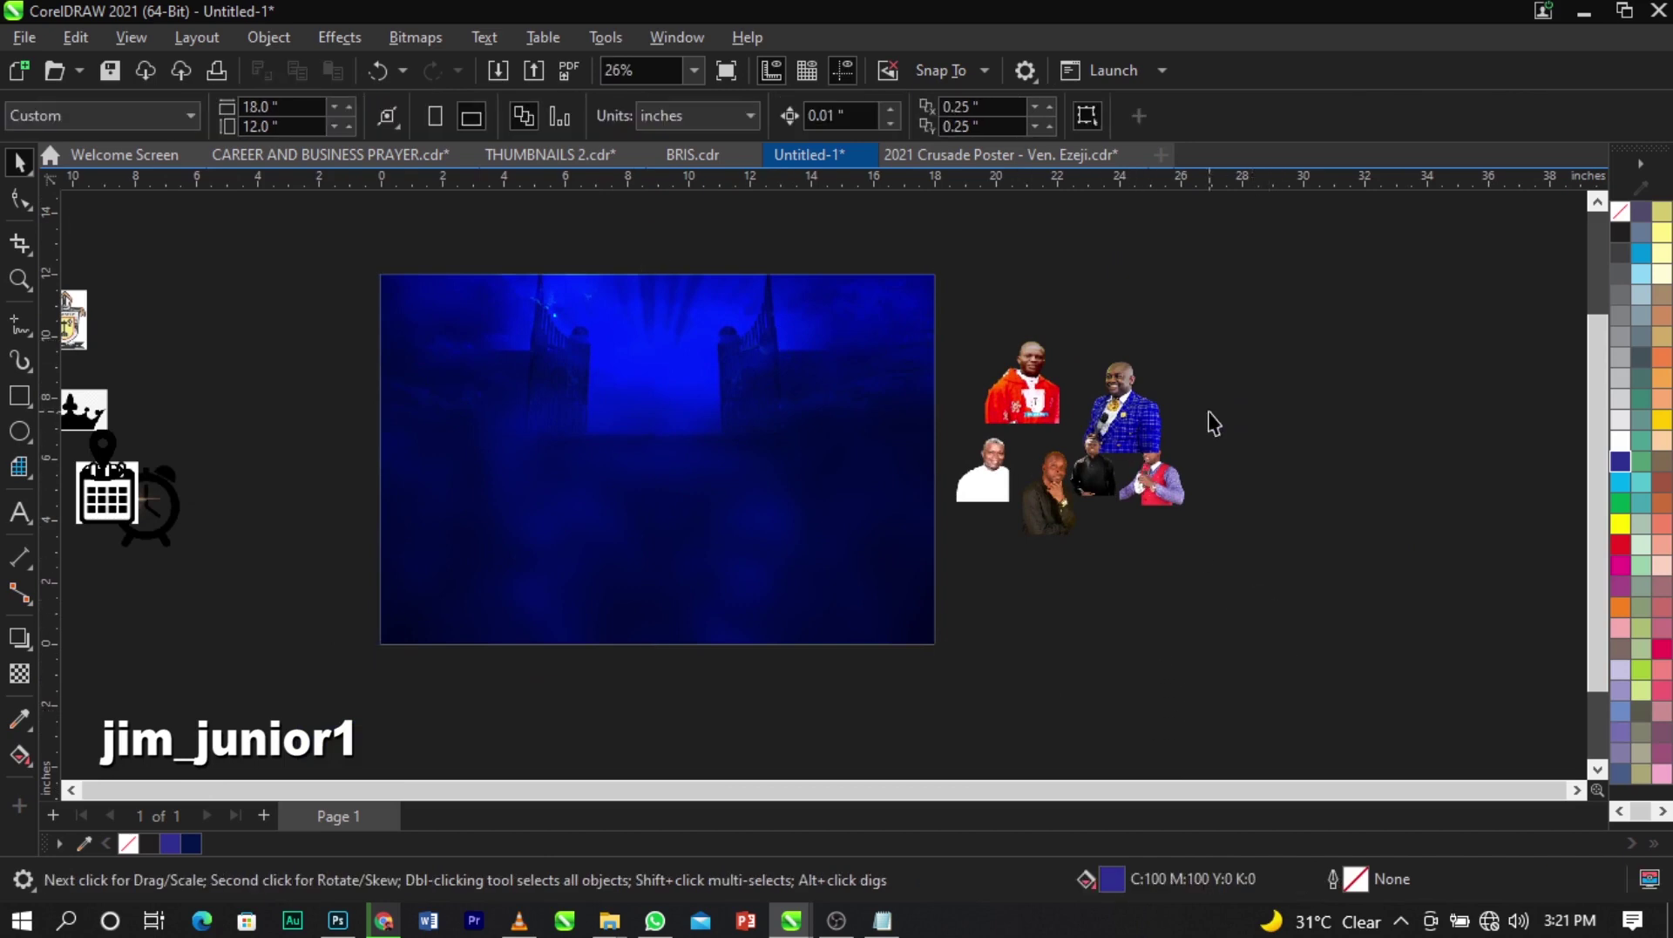
- Move the blue-suit man's photo from the speaker photos onto the poster centre
click(1084, 421)
click(950, 417)
scroll(711, 468, up, 2)
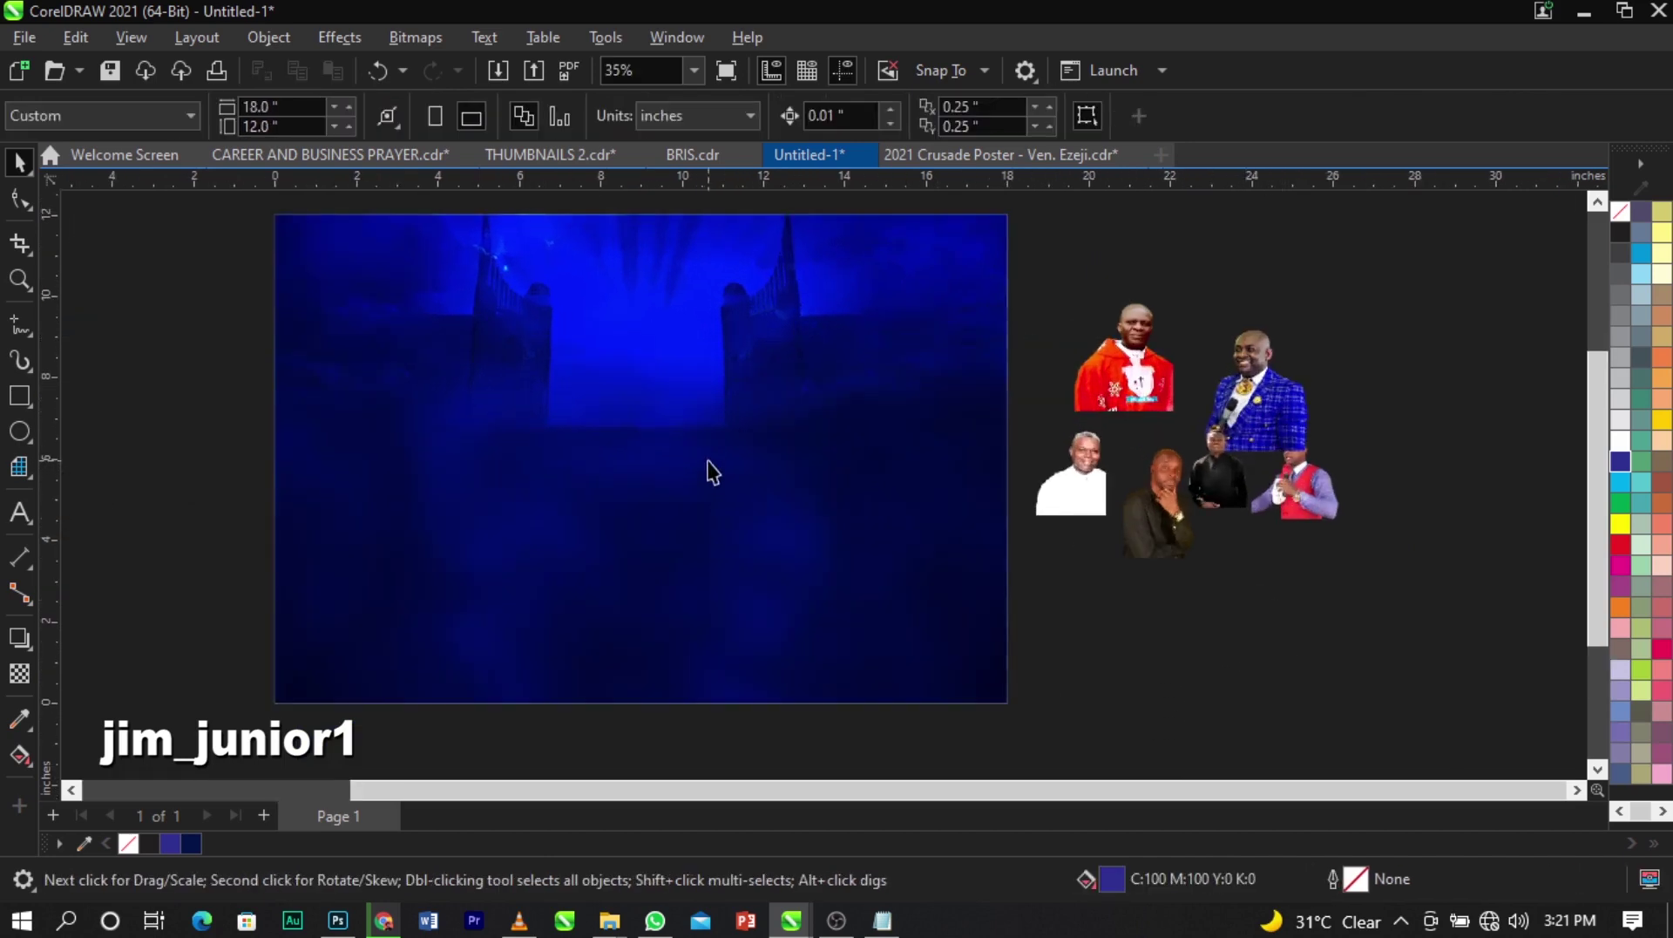
click(1043, 391)
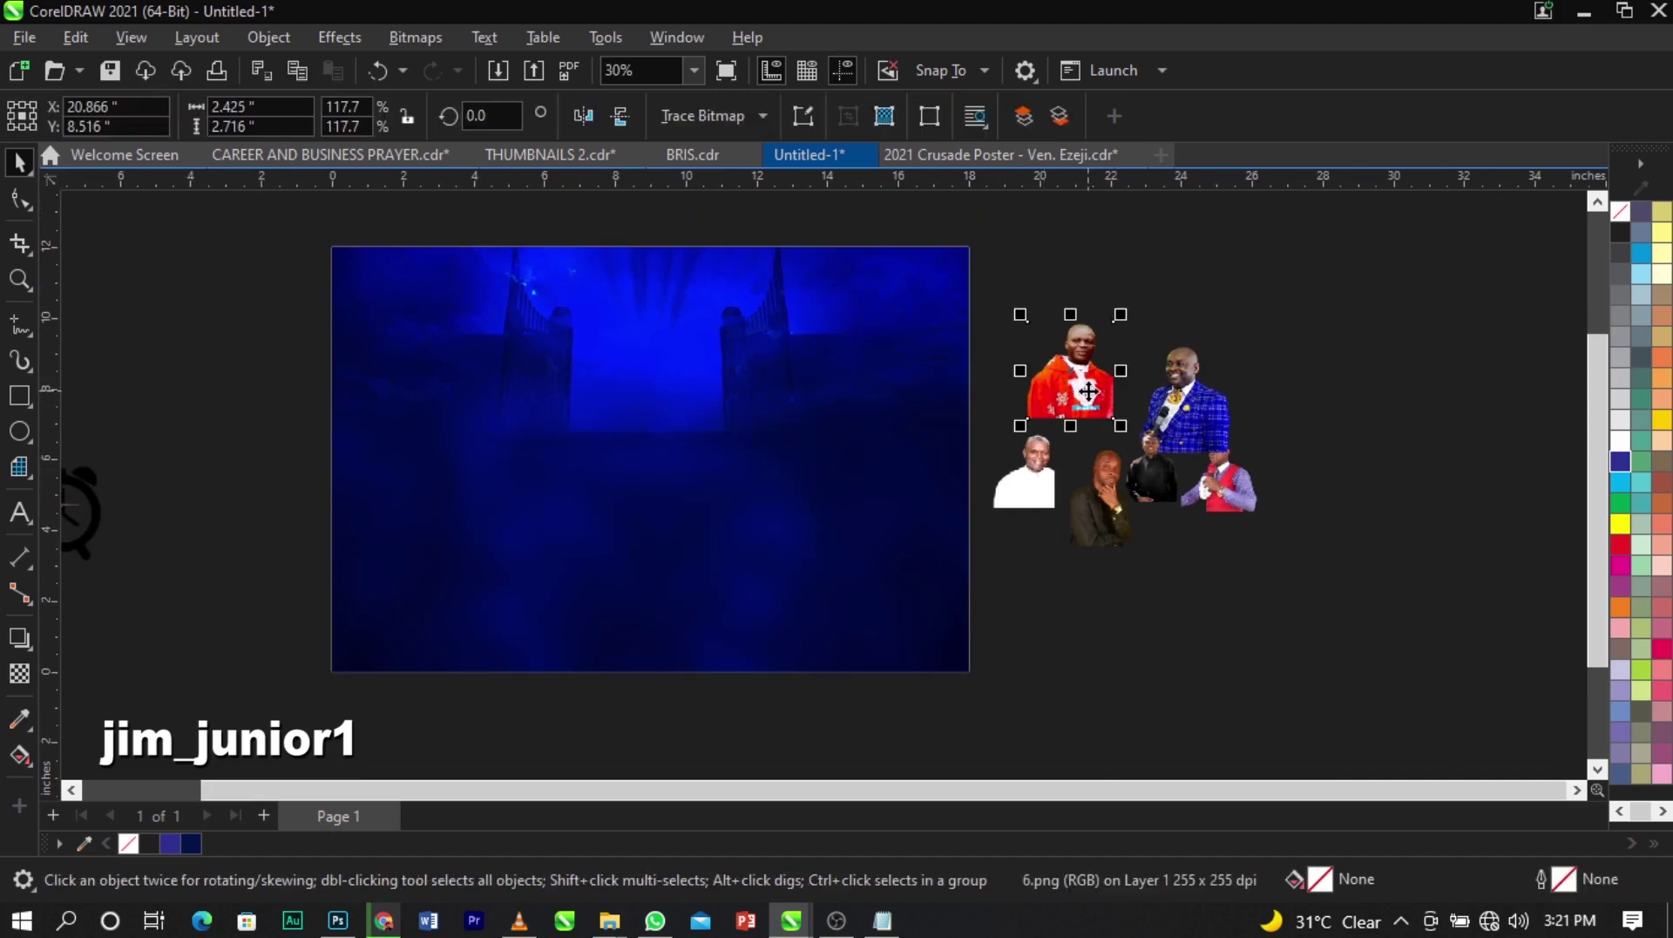
drag(1464, 294, 912, 596)
click(1275, 573)
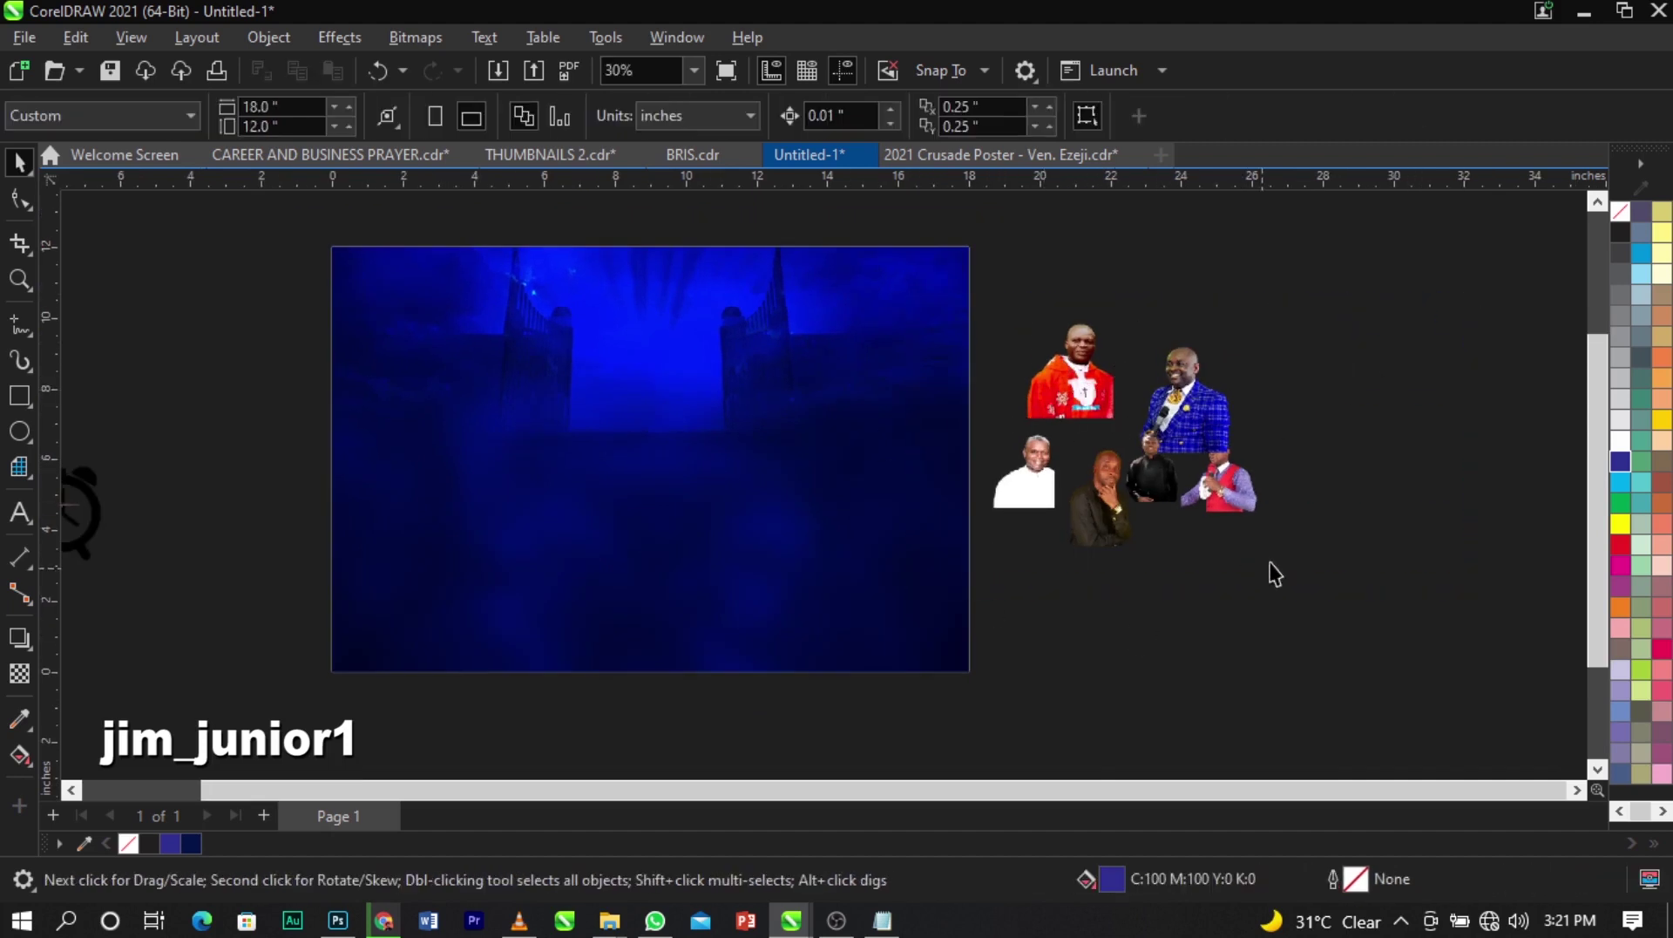
drag(1195, 416, 653, 463)
- Crop the blue-suit photo's top edge down slightly with the Shape tool, then zoom in on the poster
scroll(662, 445, up, 2)
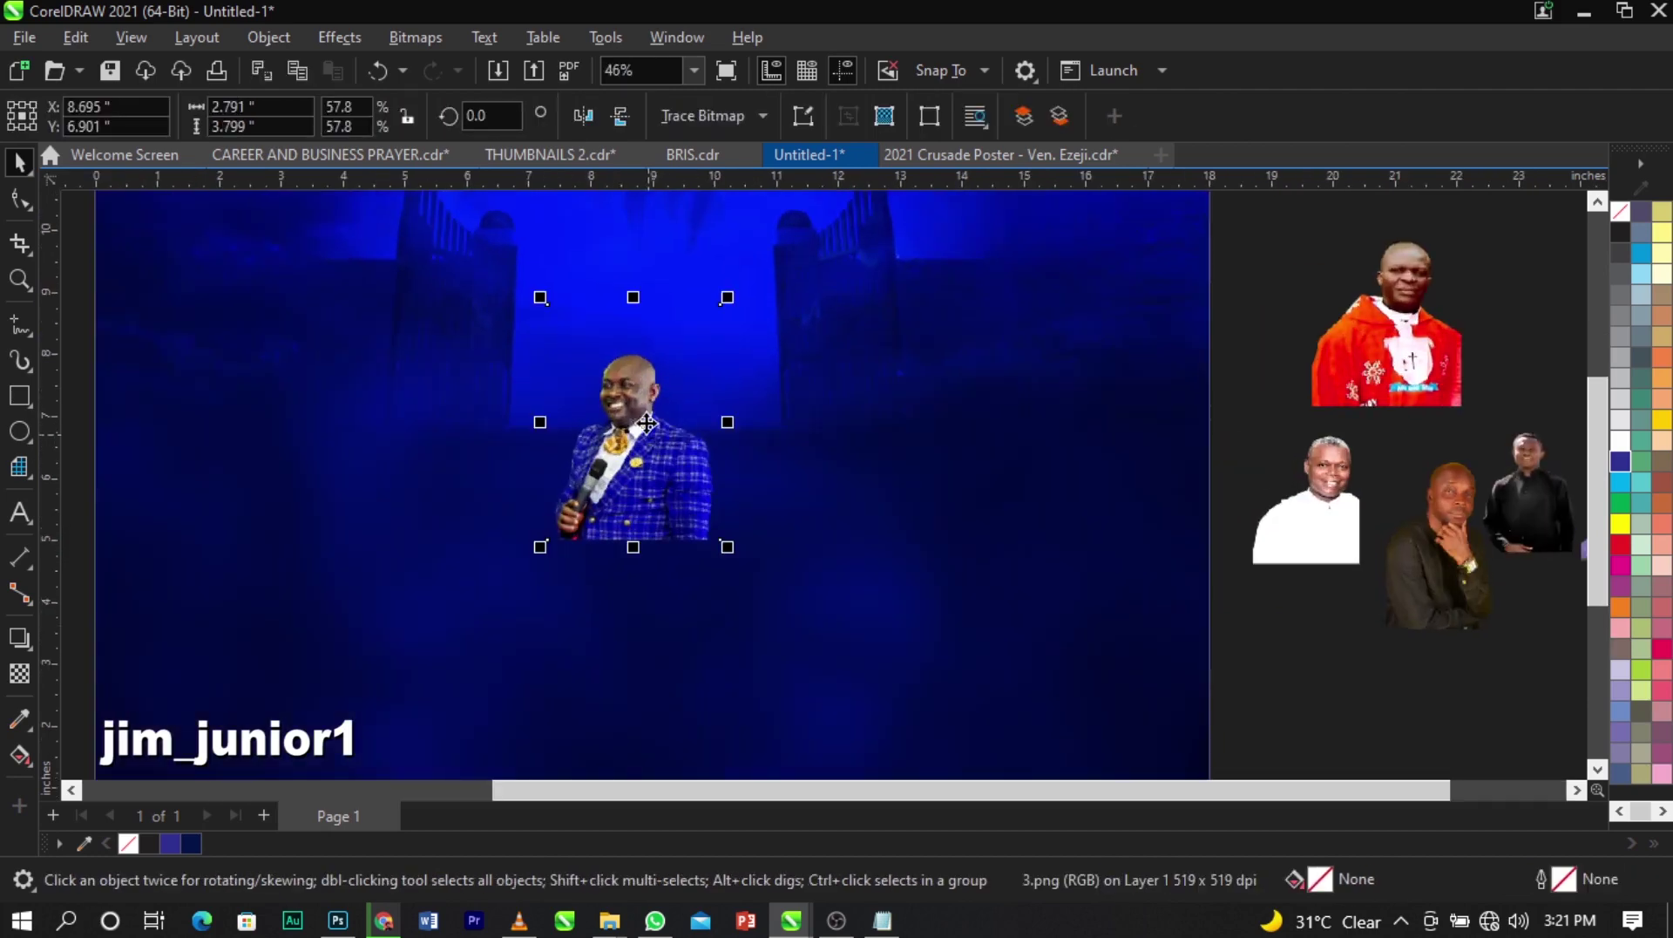
click(19, 199)
drag(280, 254, 991, 448)
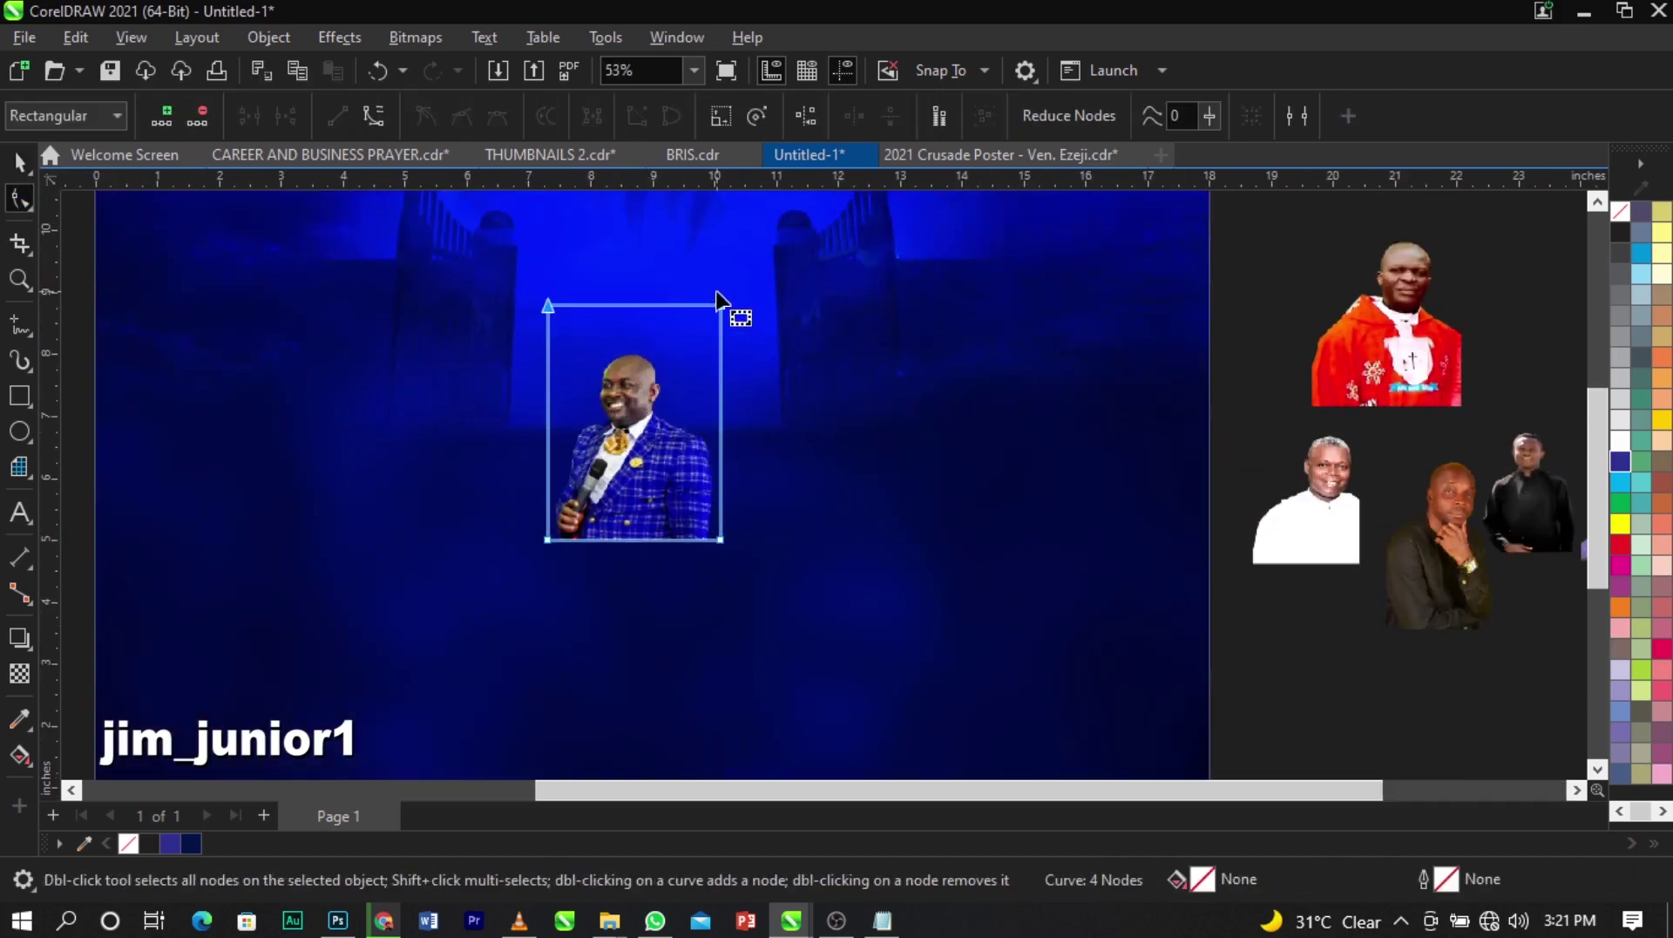
drag(723, 301, 792, 274)
key(space)
scroll(872, 393, down, 2)
key(z)
drag(195, 270, 1406, 665)
key(space)
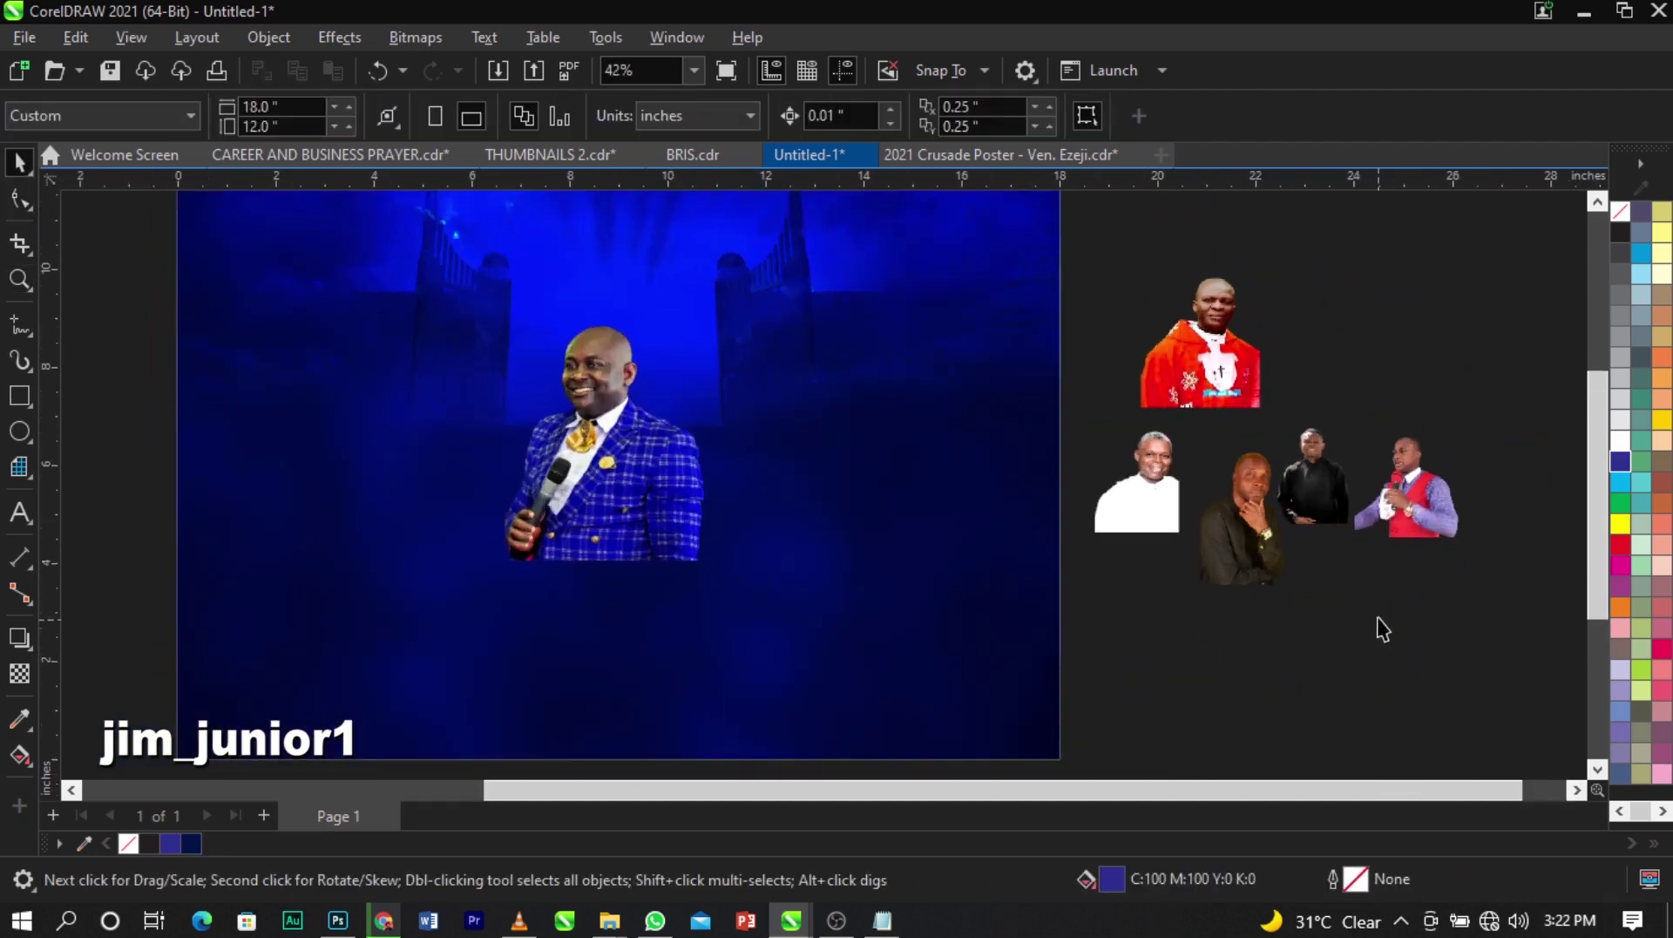
- Bring the red-vest man's photo beside the blue-suit man, enlarge it and mirror it horizontally
drag(1412, 532, 929, 598)
drag(823, 522, 777, 501)
scroll(776, 501, up, 1)
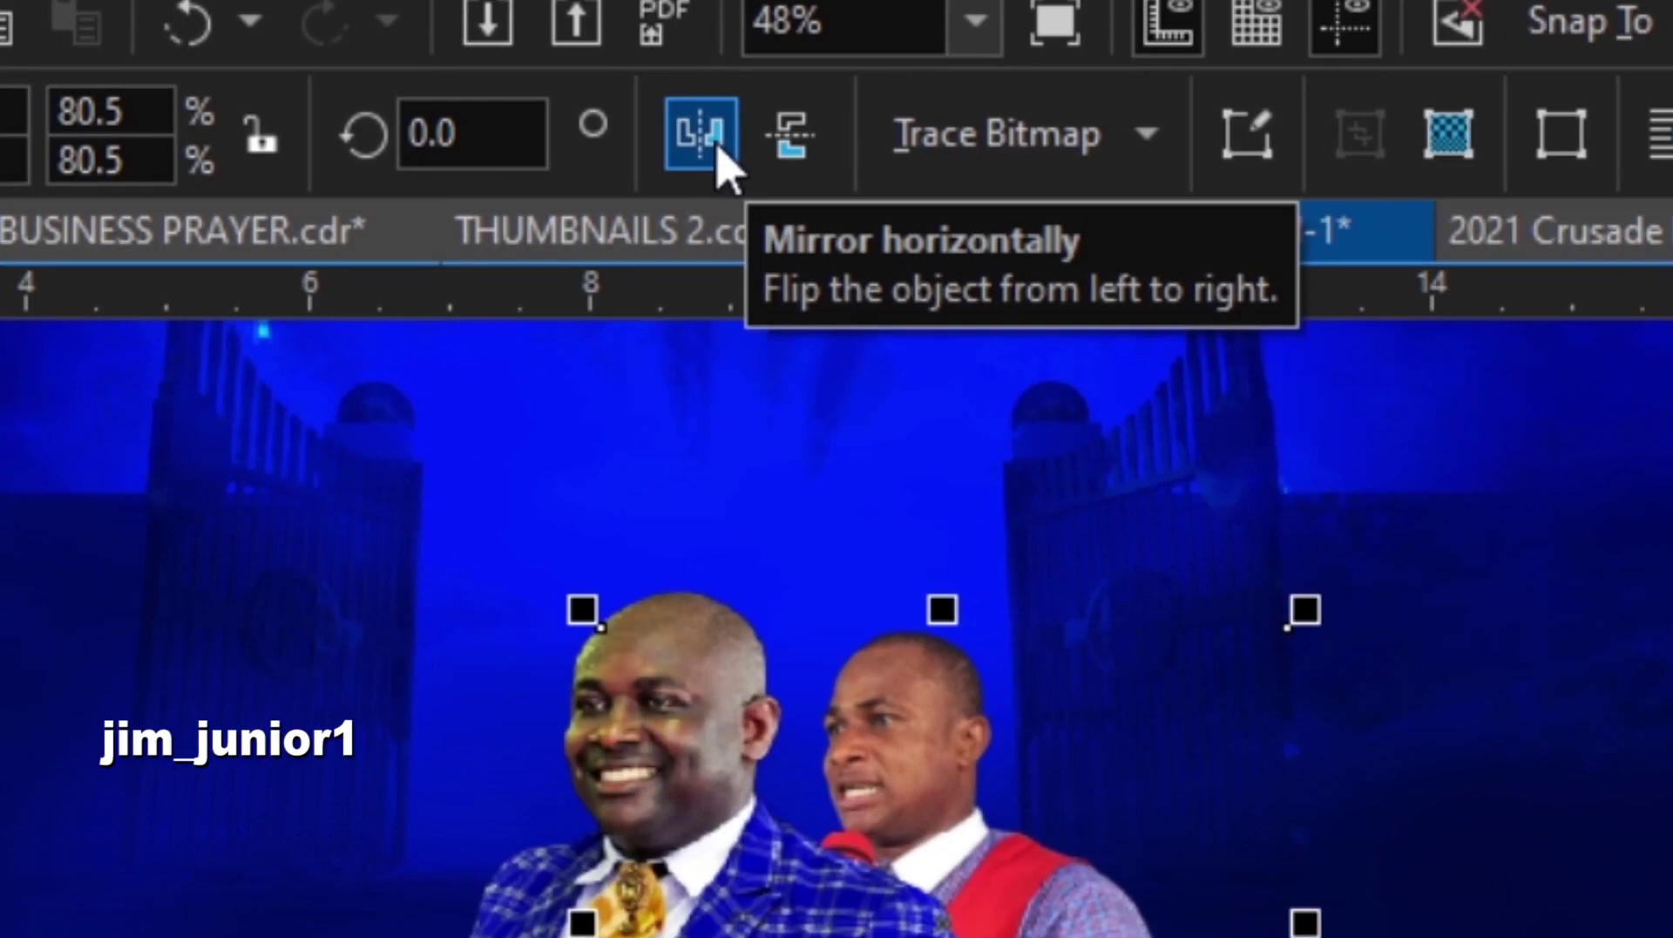
click(703, 135)
drag(776, 481, 760, 497)
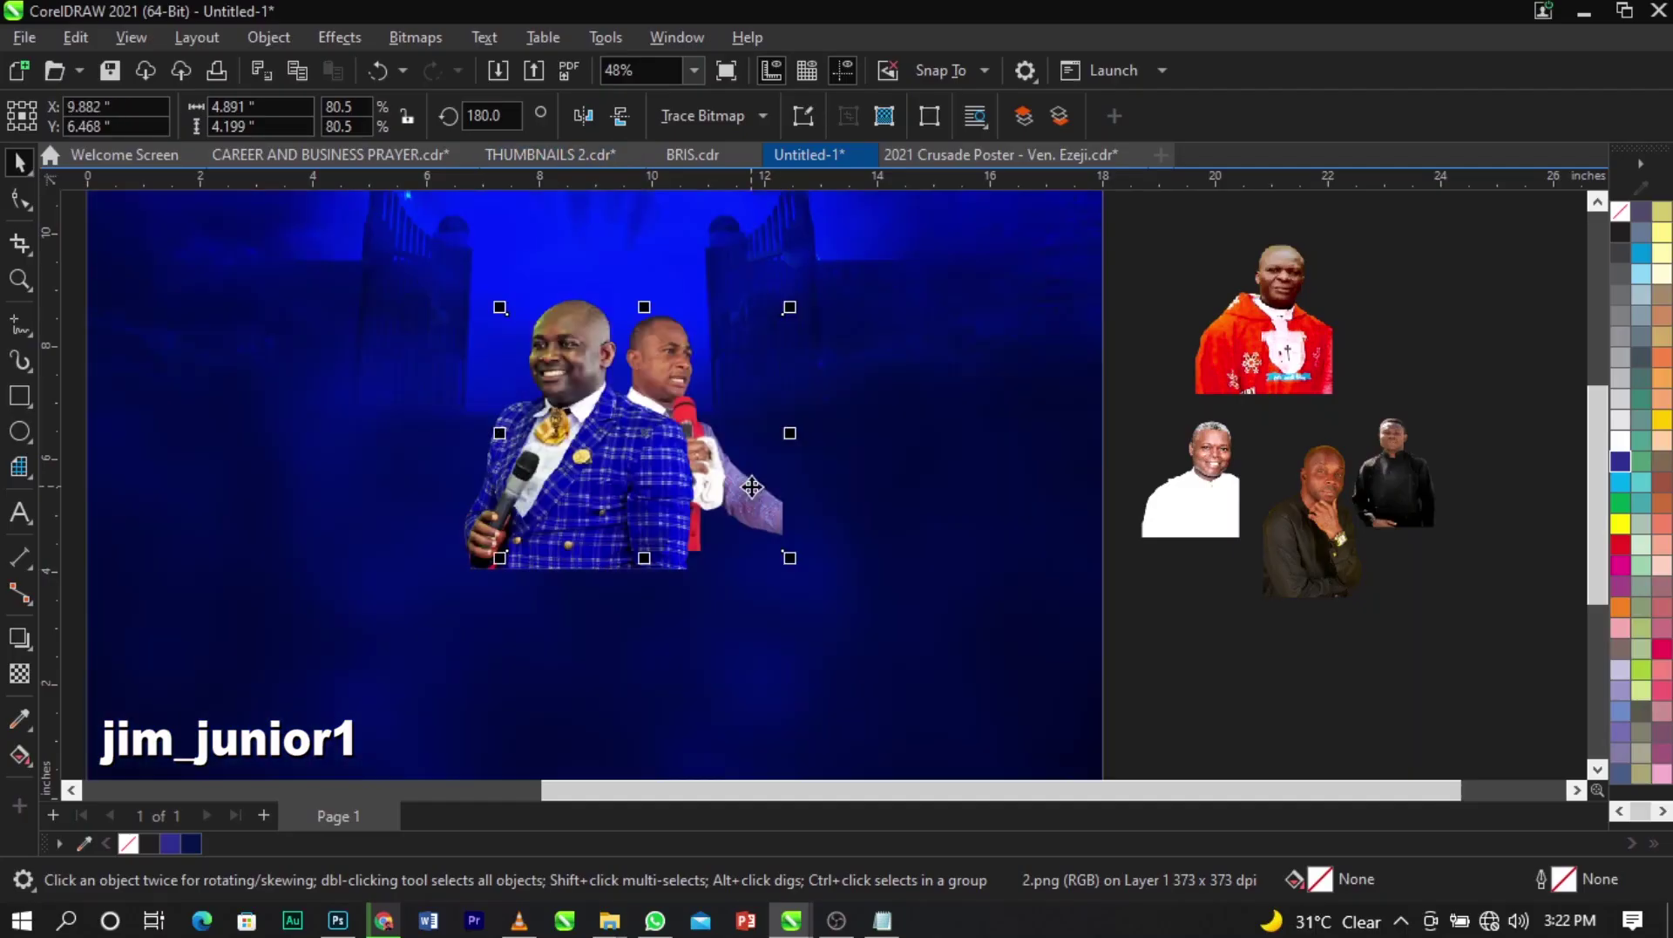
drag(793, 556, 828, 562)
- Fine-tune the mirrored red-vest photo's size and position so it overlaps the blue-suit man
drag(828, 289, 860, 283)
scroll(775, 420, up, 2)
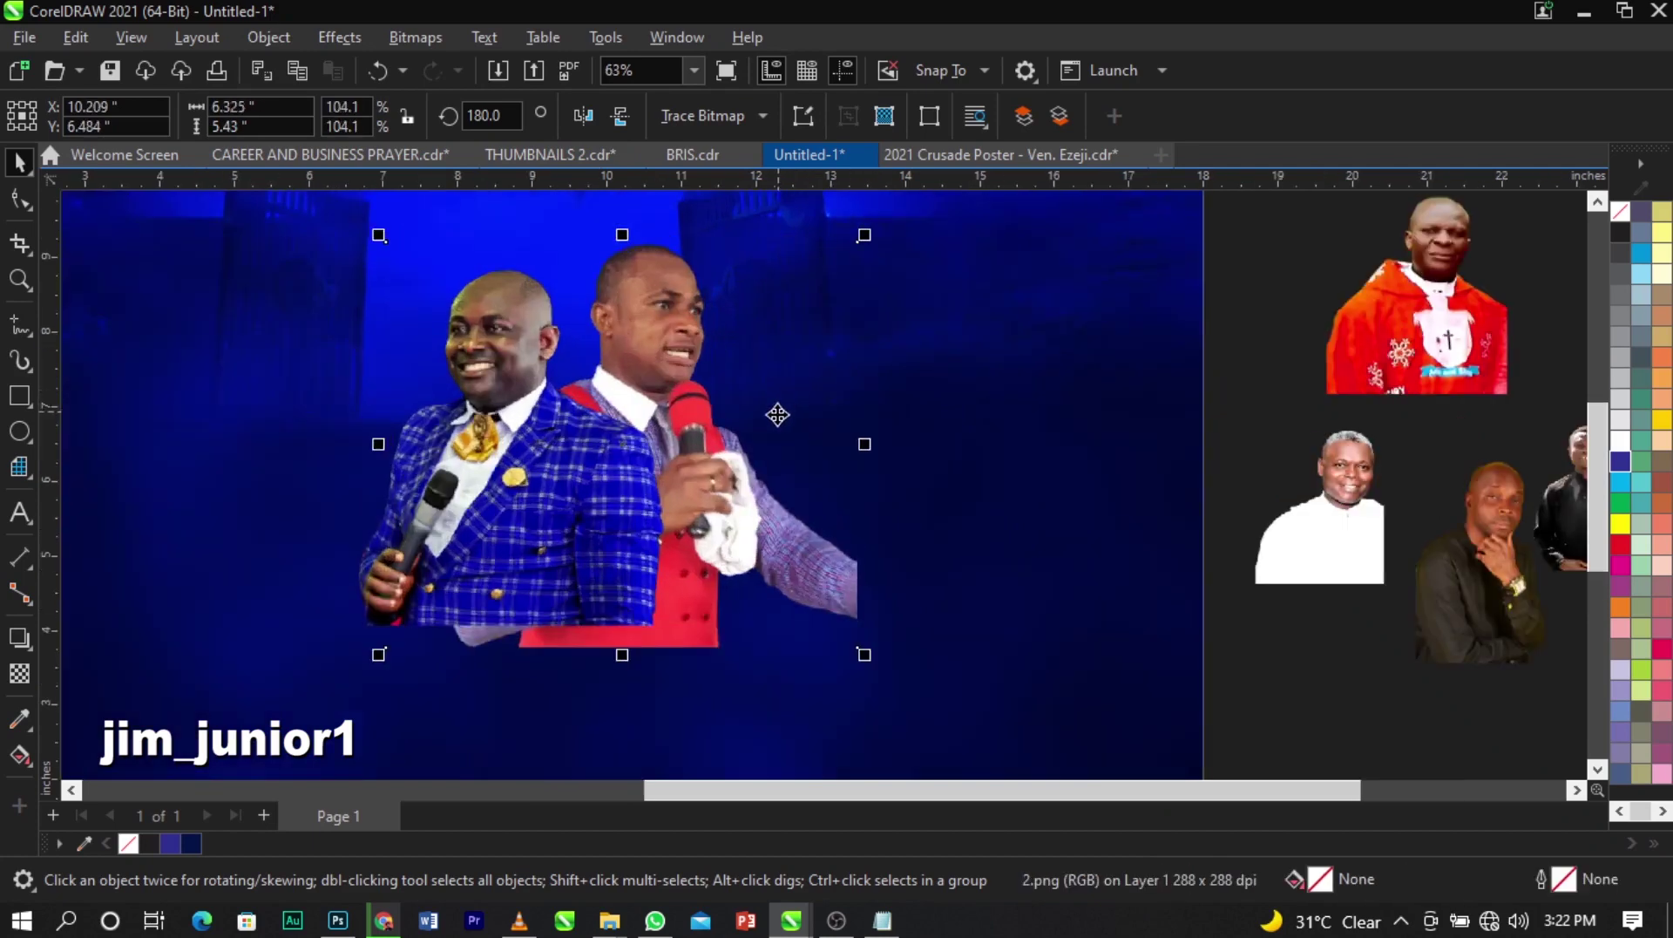
mouse_move(776, 415)
mouse_down()
mouse_move(780, 440)
mouse_move(750, 422)
mouse_move(770, 433)
mouse_up()
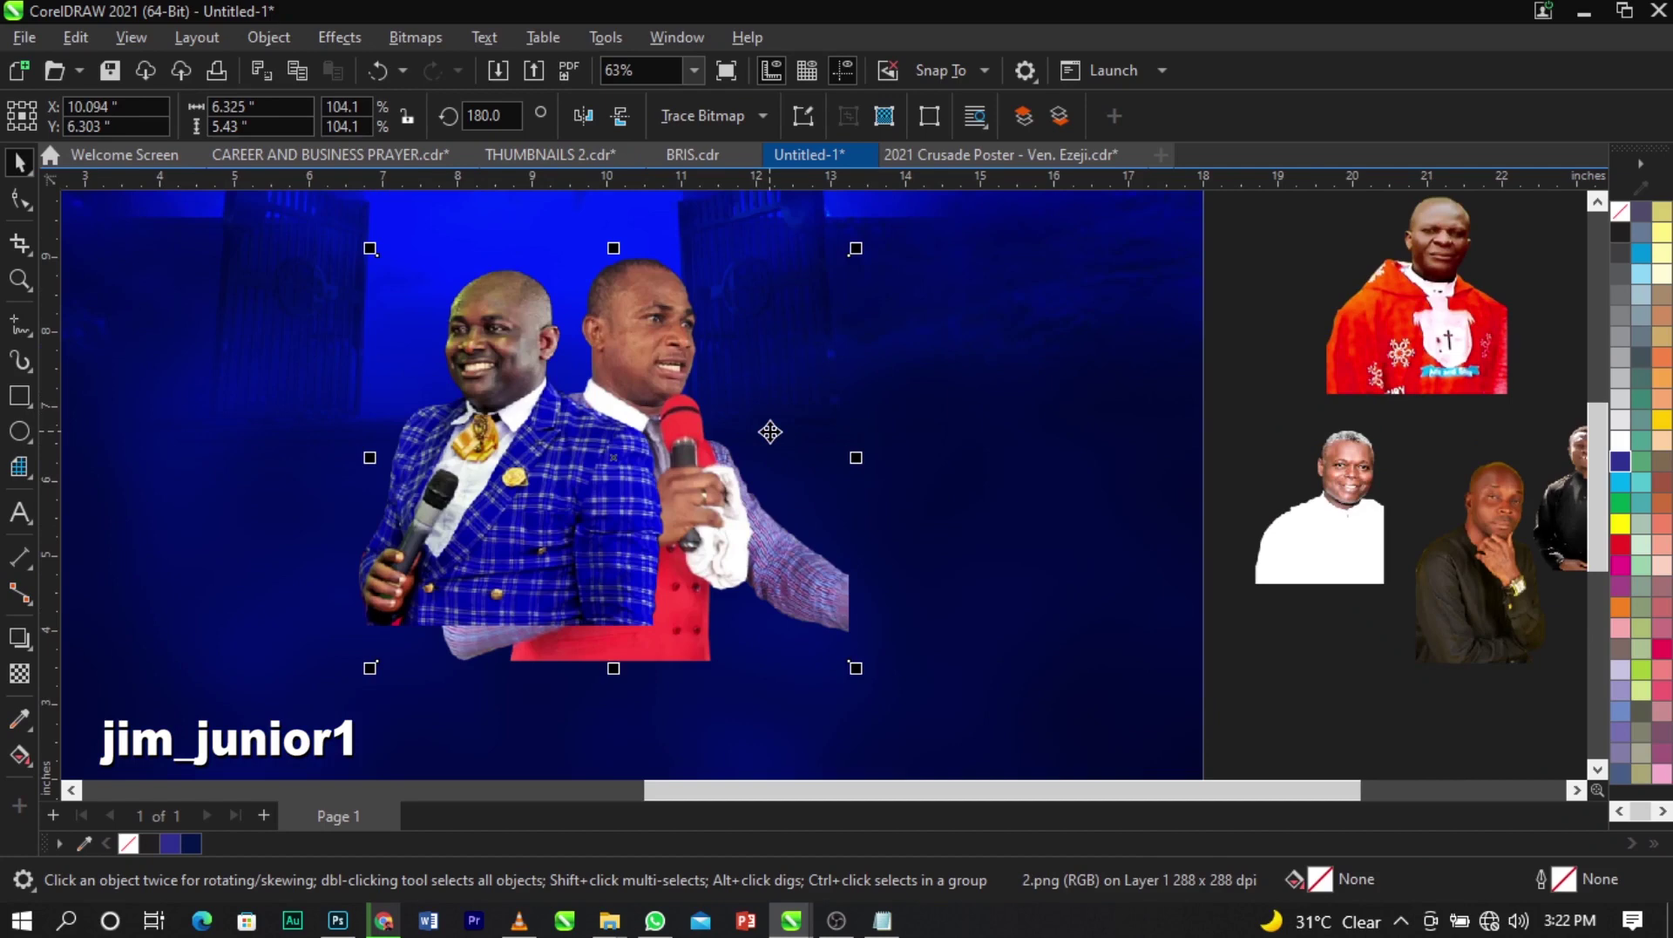
drag(861, 257, 812, 324)
scroll(501, 395, down, 1)
click(1034, 564)
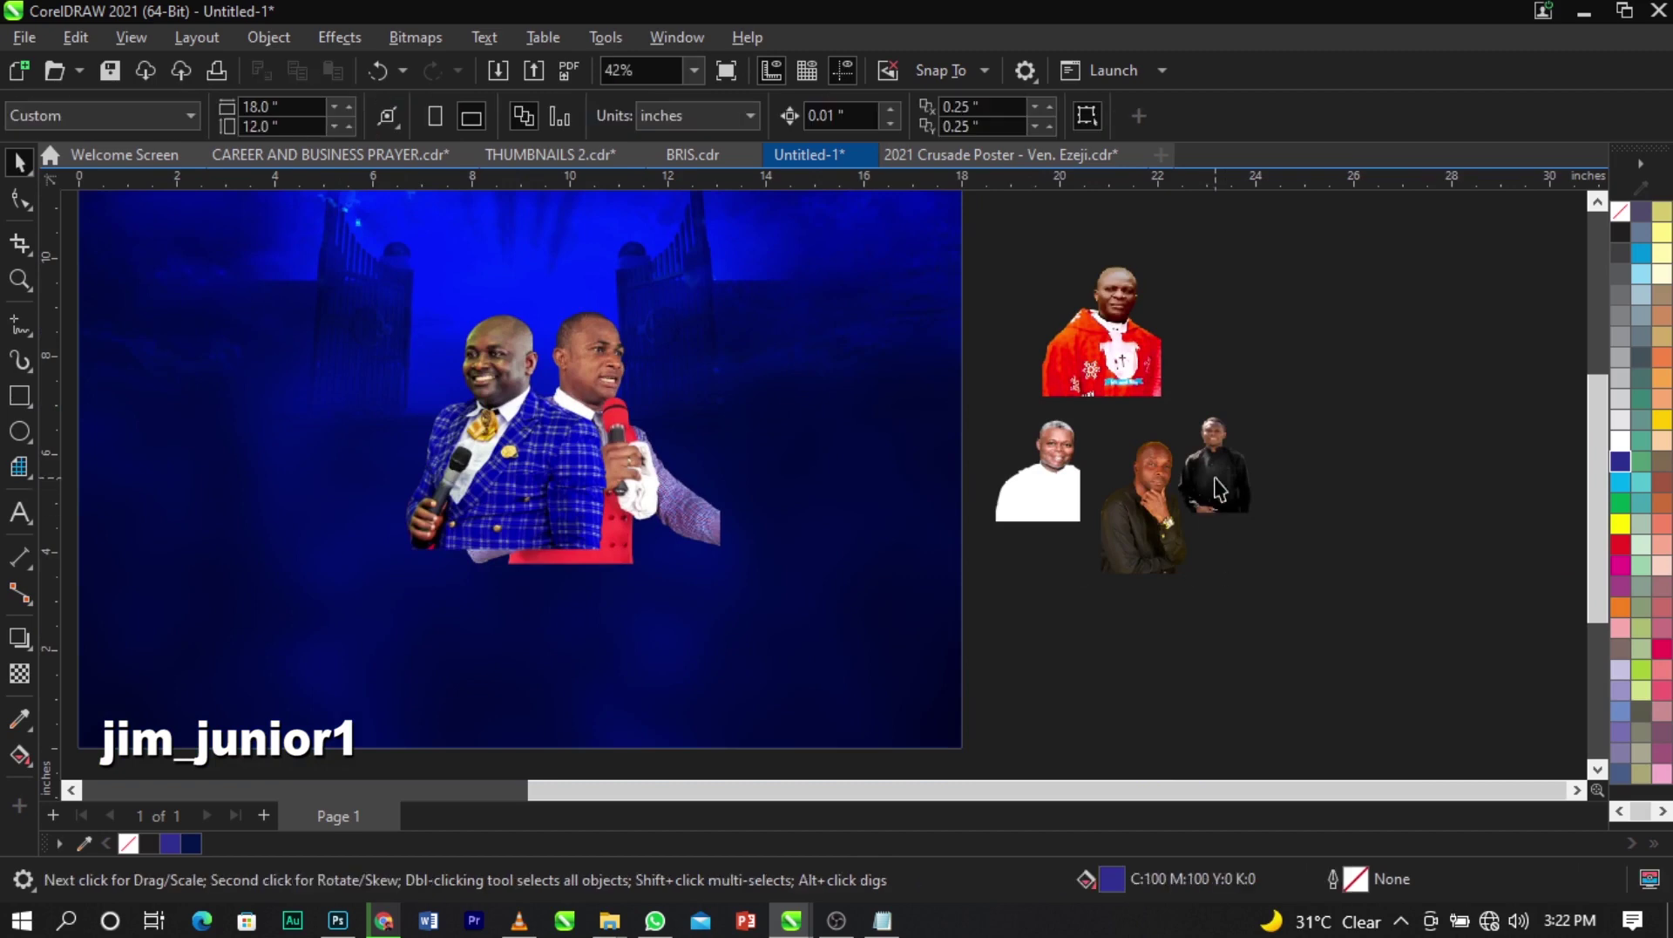
- Place the chin-resting man's photo on the poster, enlarge it and nudge it into place
scroll(1165, 459, up, 1)
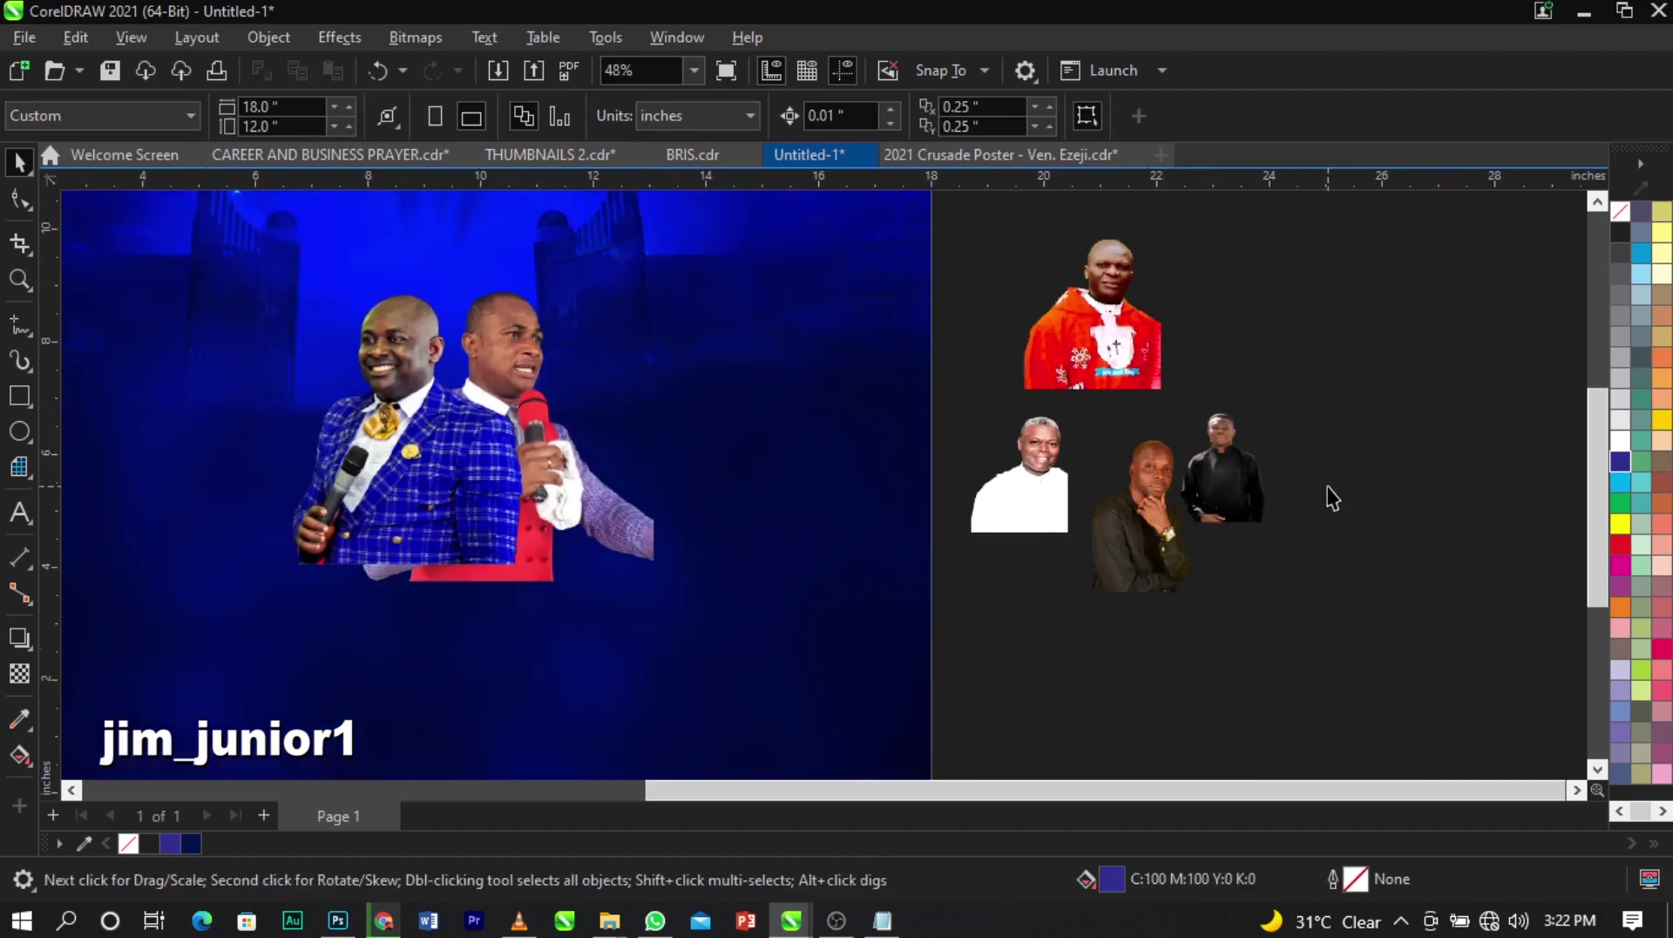
drag(1183, 531, 844, 642)
drag(724, 502, 688, 467)
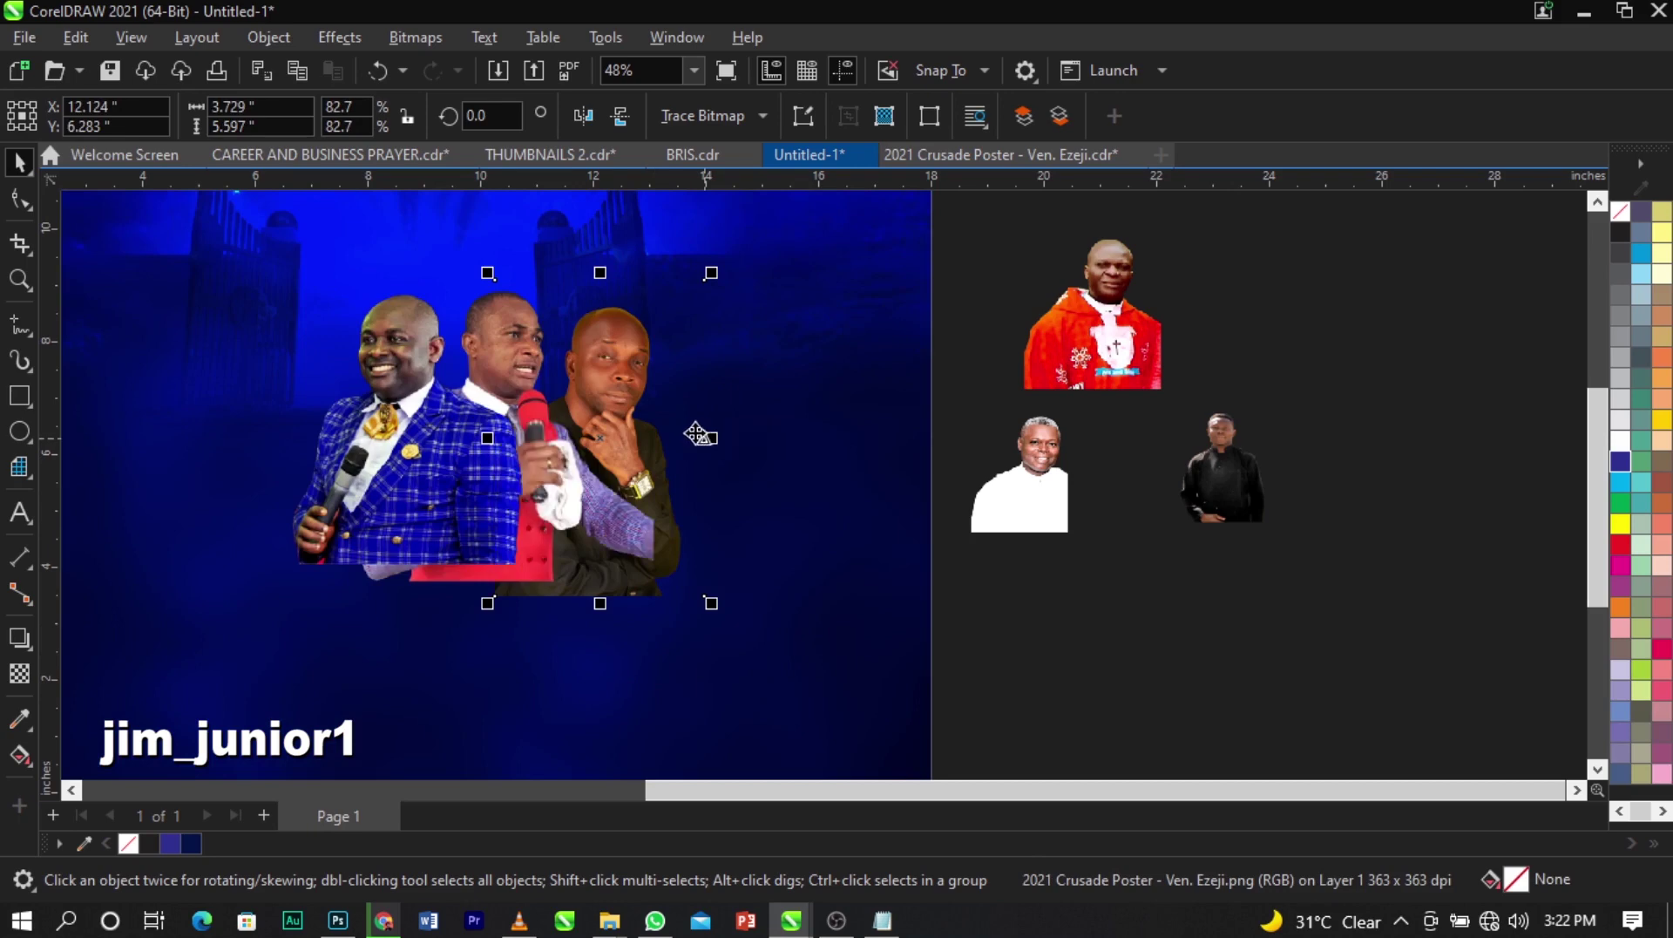
scroll(698, 298, up, 2)
mouse_move(745, 274)
mouse_down()
mouse_move(766, 269)
mouse_move(741, 252)
mouse_up()
drag(688, 407, 681, 397)
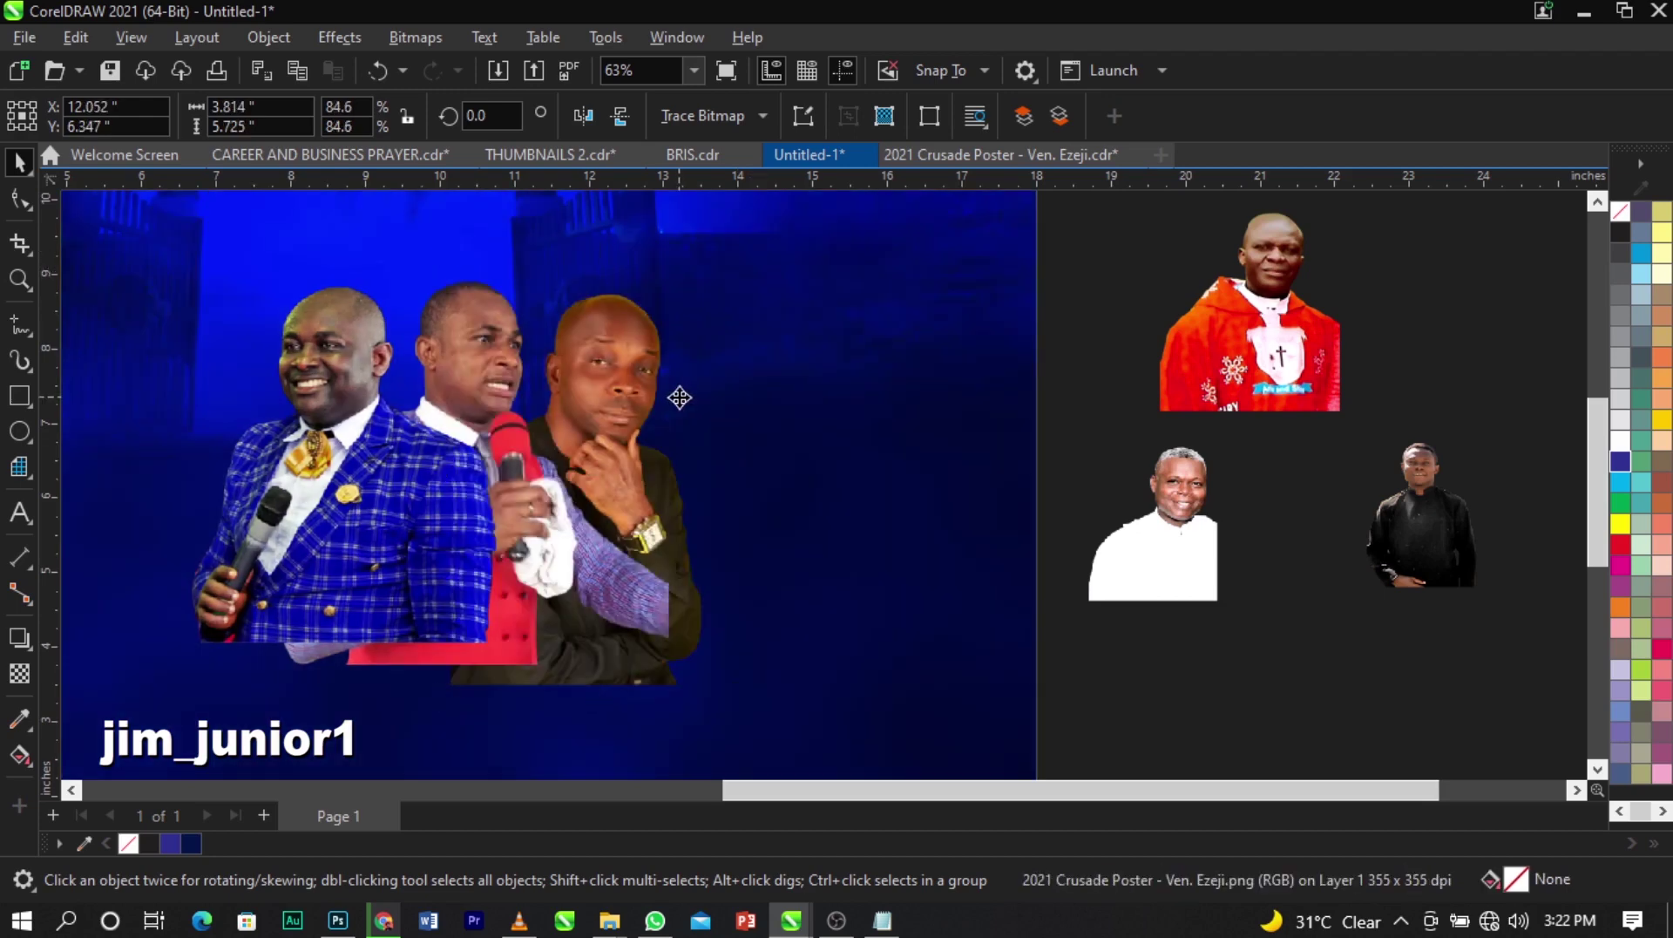
click(680, 397)
scroll(1253, 399, down, 2)
- Place and enlarge the red-robed cleric's photo beside the group, keeping it above the background
drag(1319, 372, 1059, 650)
drag(925, 533, 888, 529)
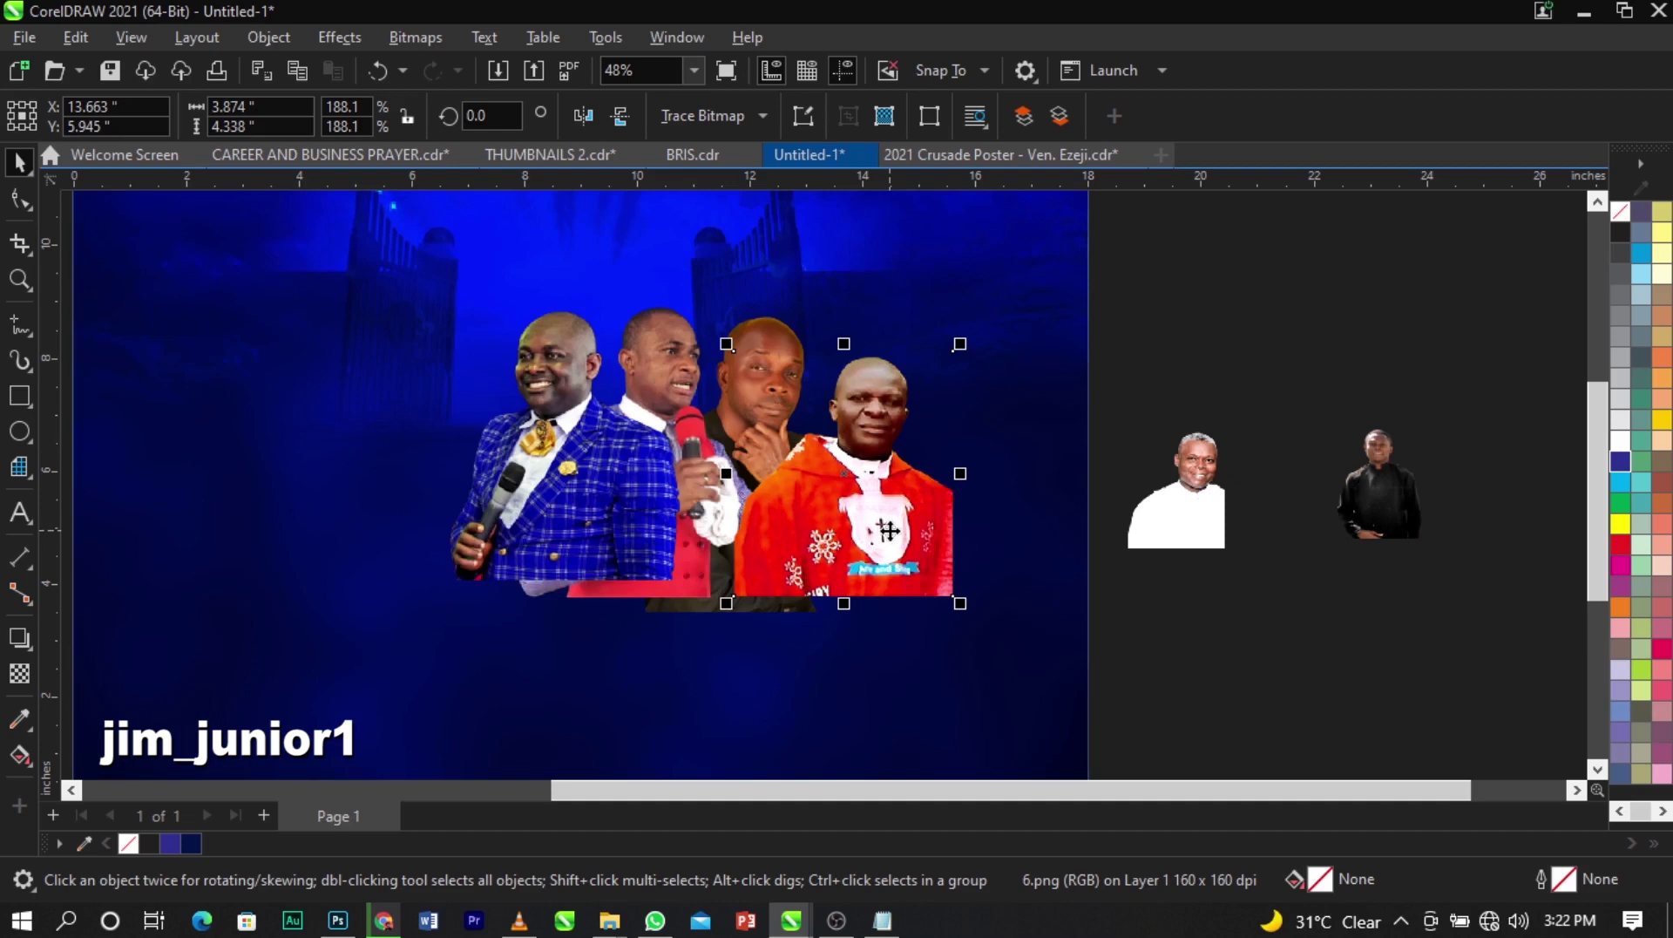
key(shift+Page_Down)
key(ctrl+z)
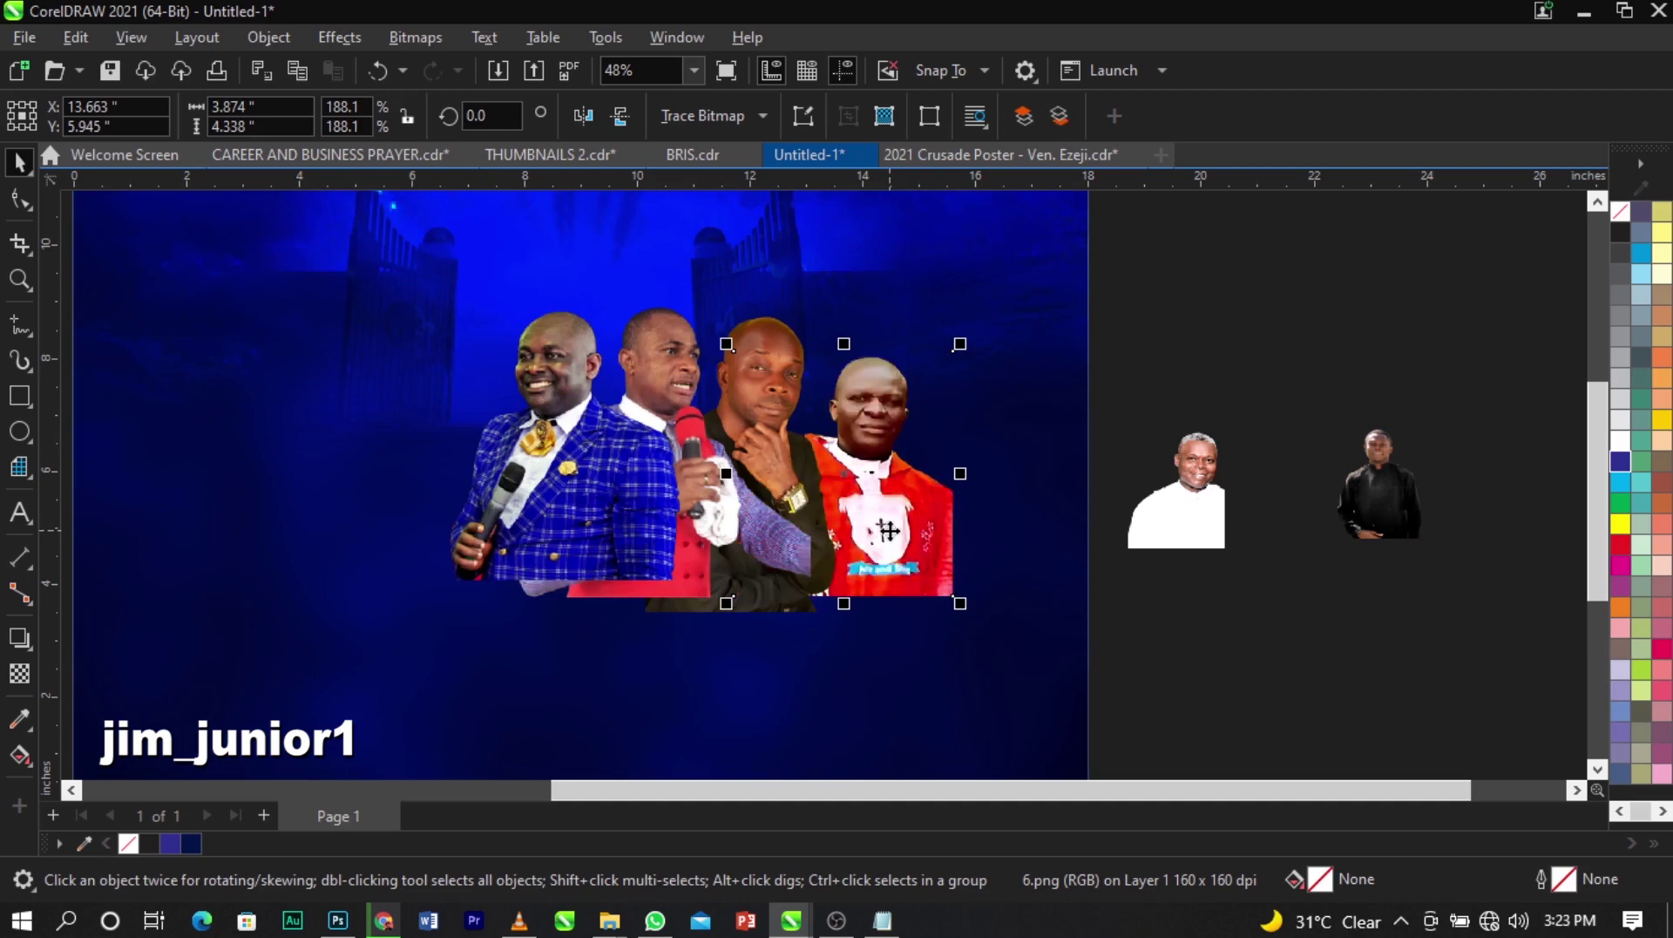
scroll(899, 480, up, 1)
drag(934, 495, 907, 492)
drag(951, 646, 959, 652)
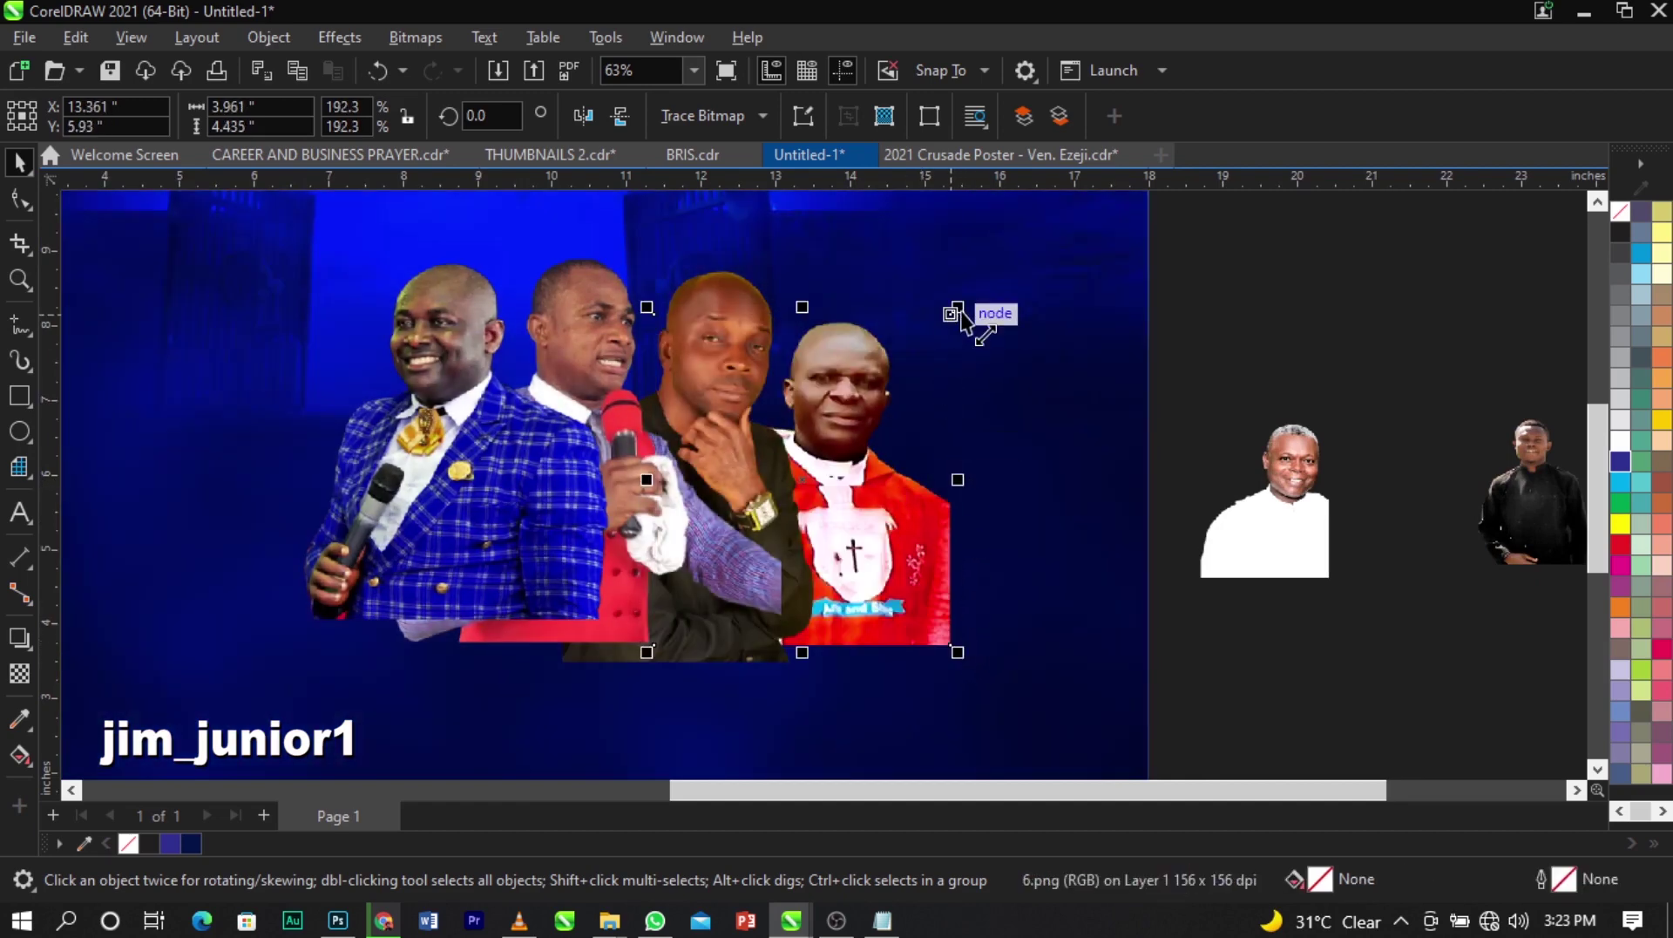
scroll(877, 363, down, 1)
- Place the black-shirt man's photo on the poster's left, behind the blue-suit man, and enlarge it
click(1358, 375)
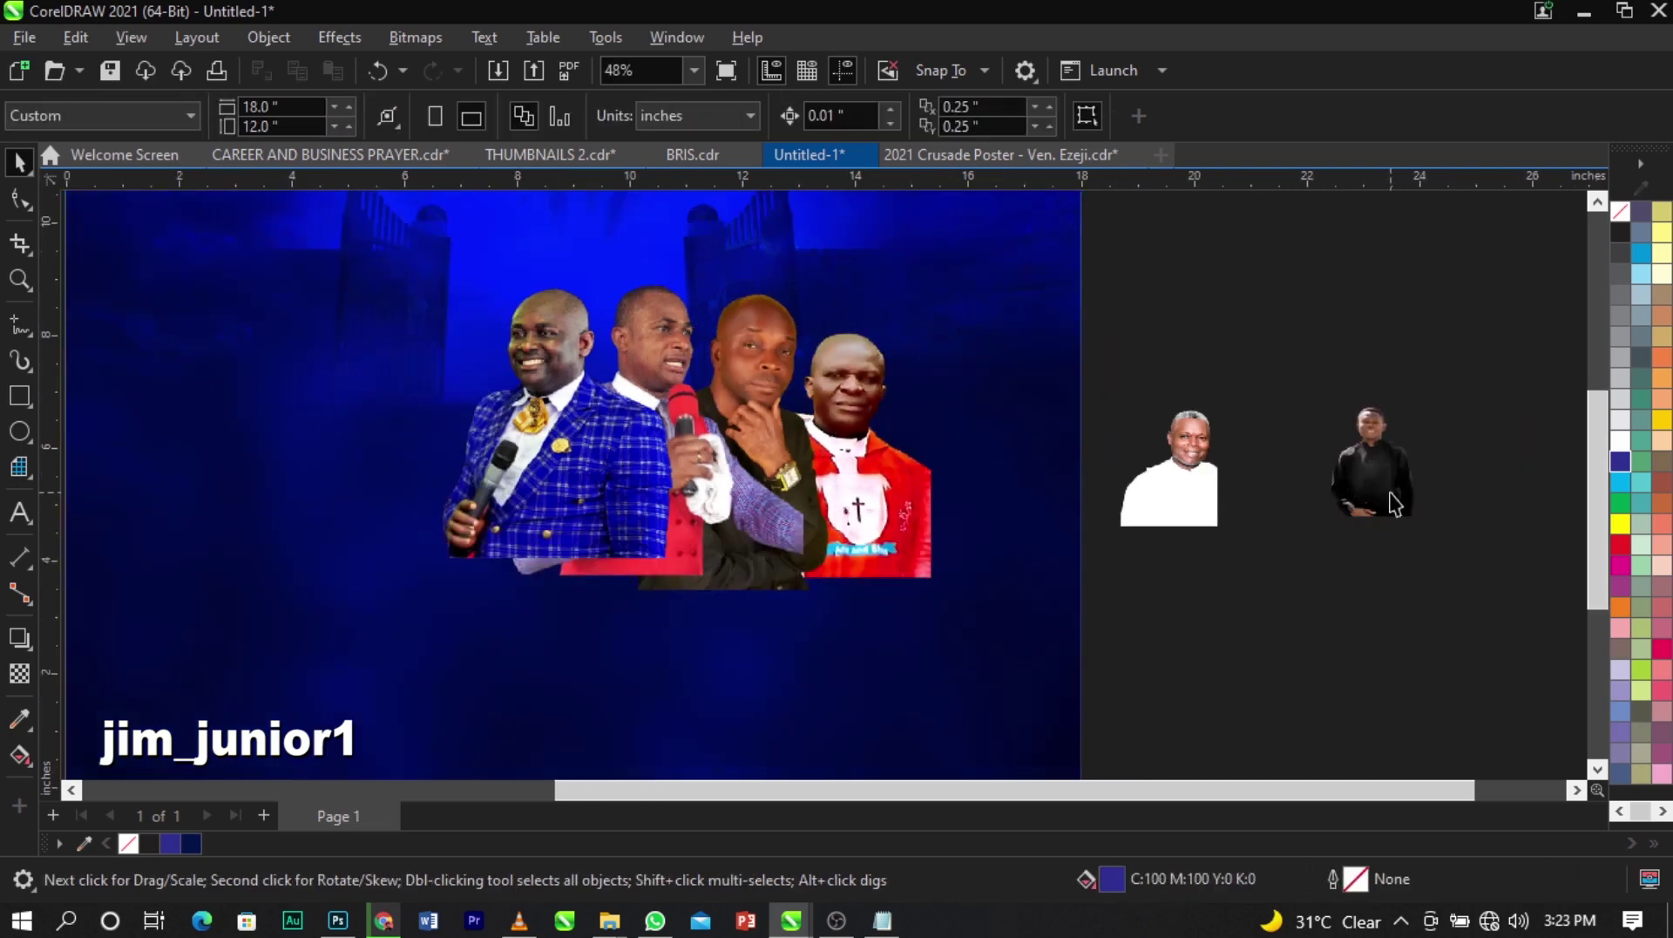
drag(1410, 511, 577, 581)
drag(492, 491, 473, 467)
key(ctrl+Page_Down)
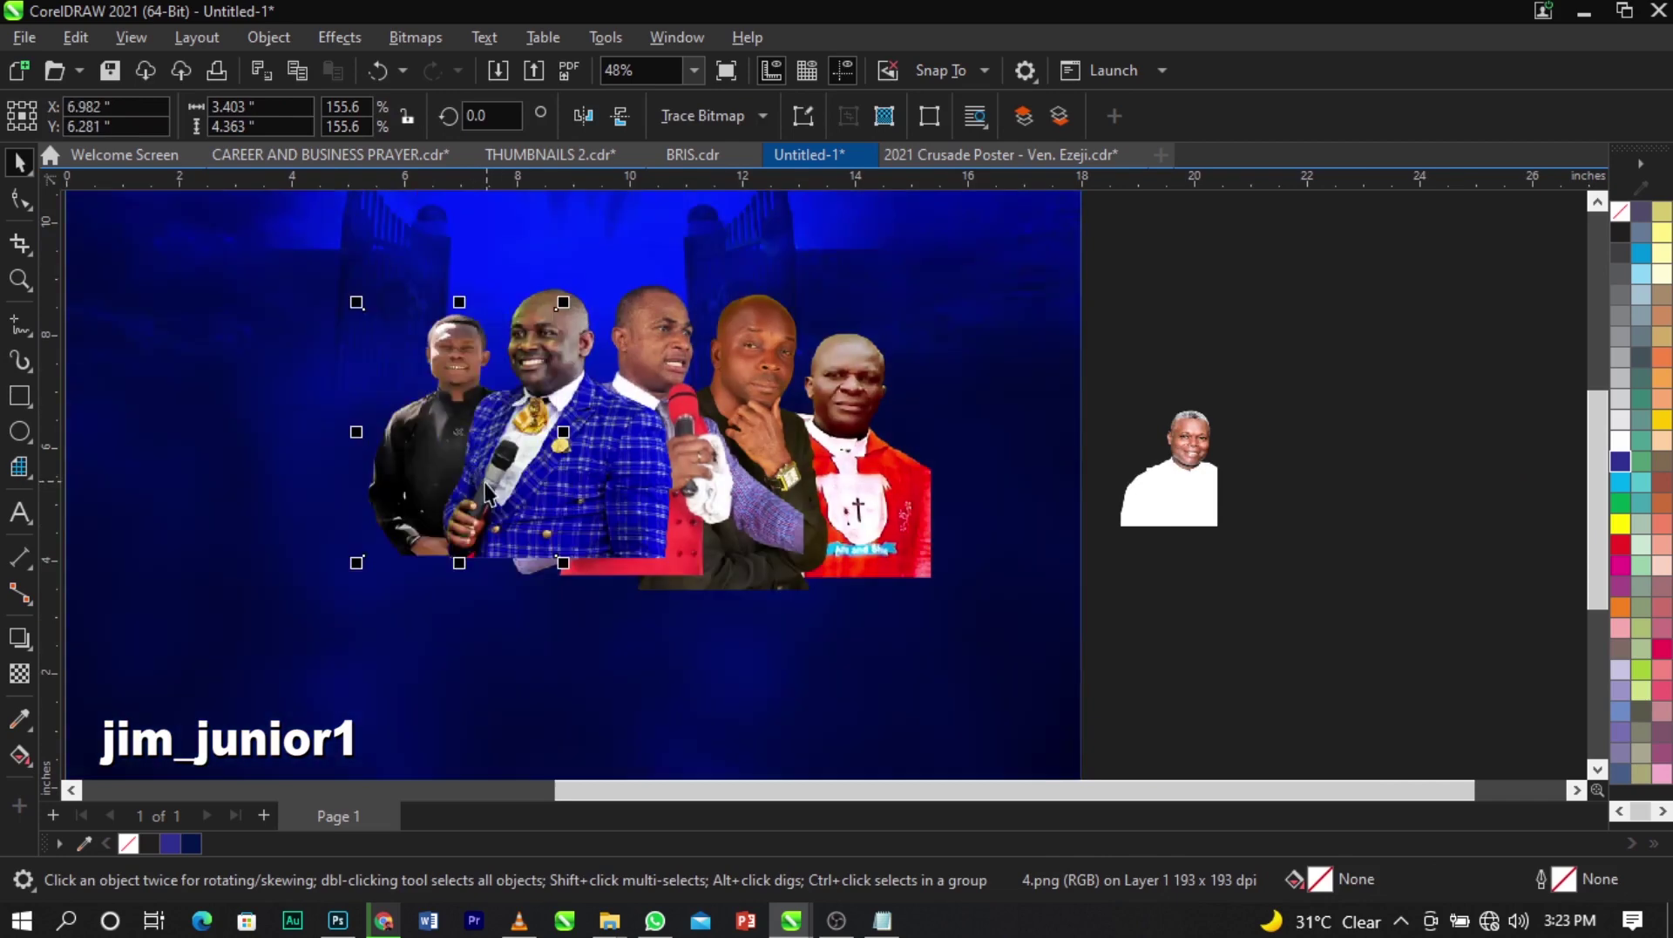
scroll(486, 494, up, 1)
drag(320, 585, 295, 617)
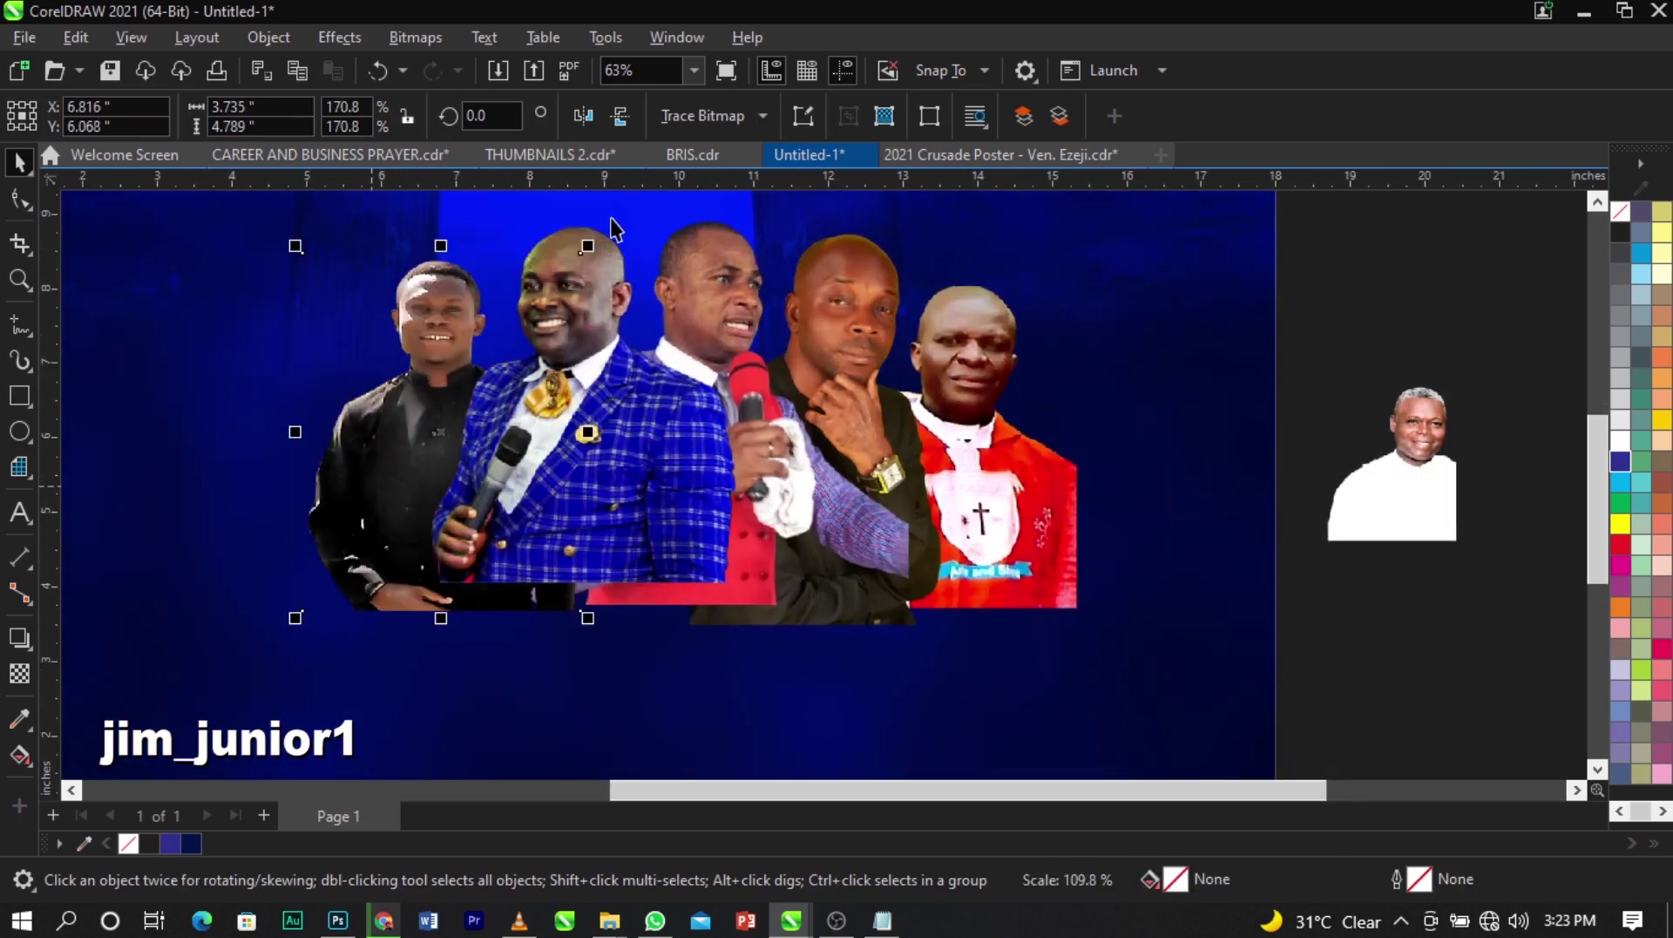
drag(587, 247, 632, 201)
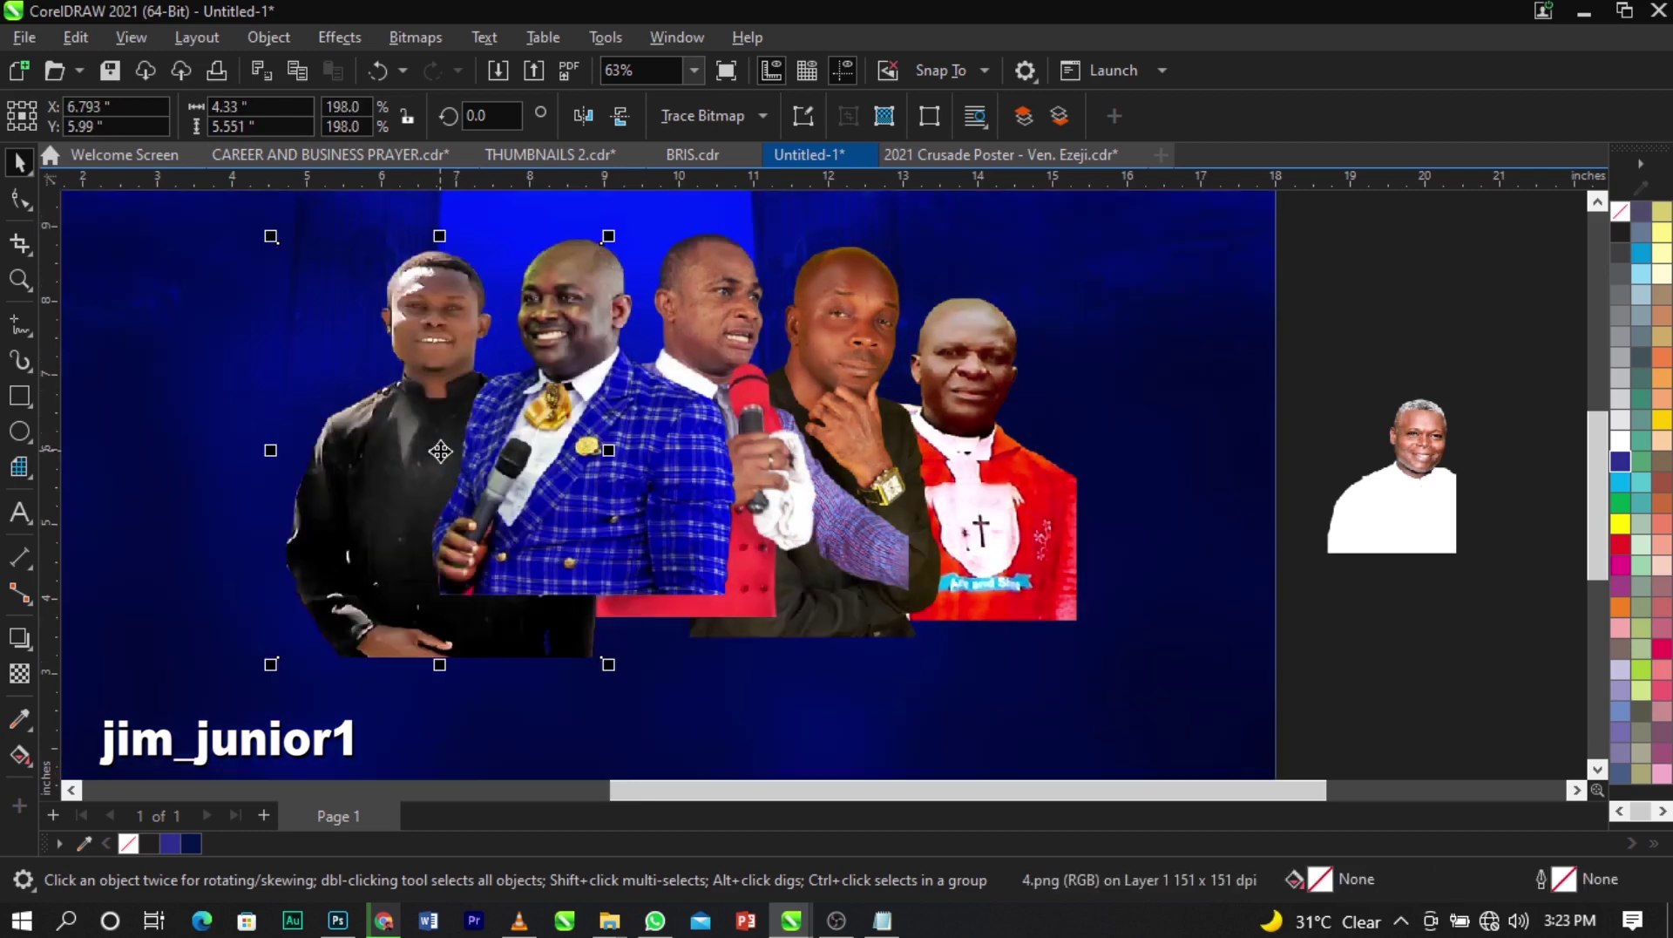
mouse_move(461, 417)
mouse_down()
mouse_move(434, 449)
mouse_move(446, 438)
mouse_up()
- Put the white-shirt portrait at upper left behind its neighbour, size it, then select all six portraits
drag(1412, 505, 292, 382)
drag(338, 439, 488, 602)
drag(401, 501, 312, 479)
key(ctrl+Page_Down)
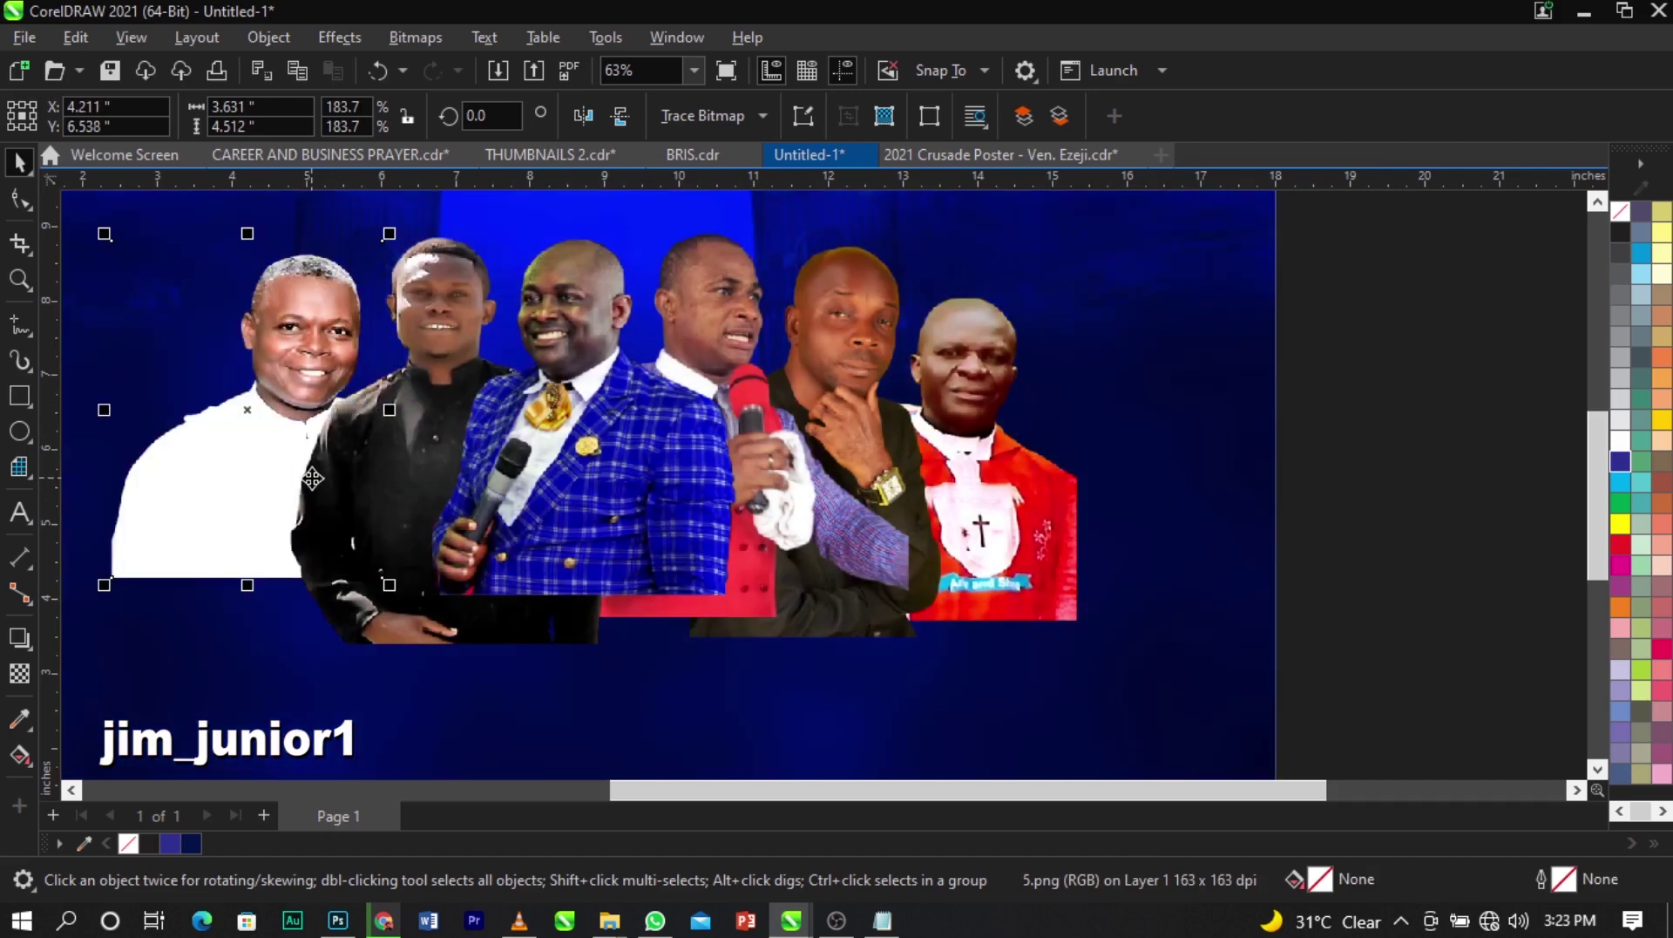
scroll(540, 468, down, 1)
scroll(602, 283, up, 2)
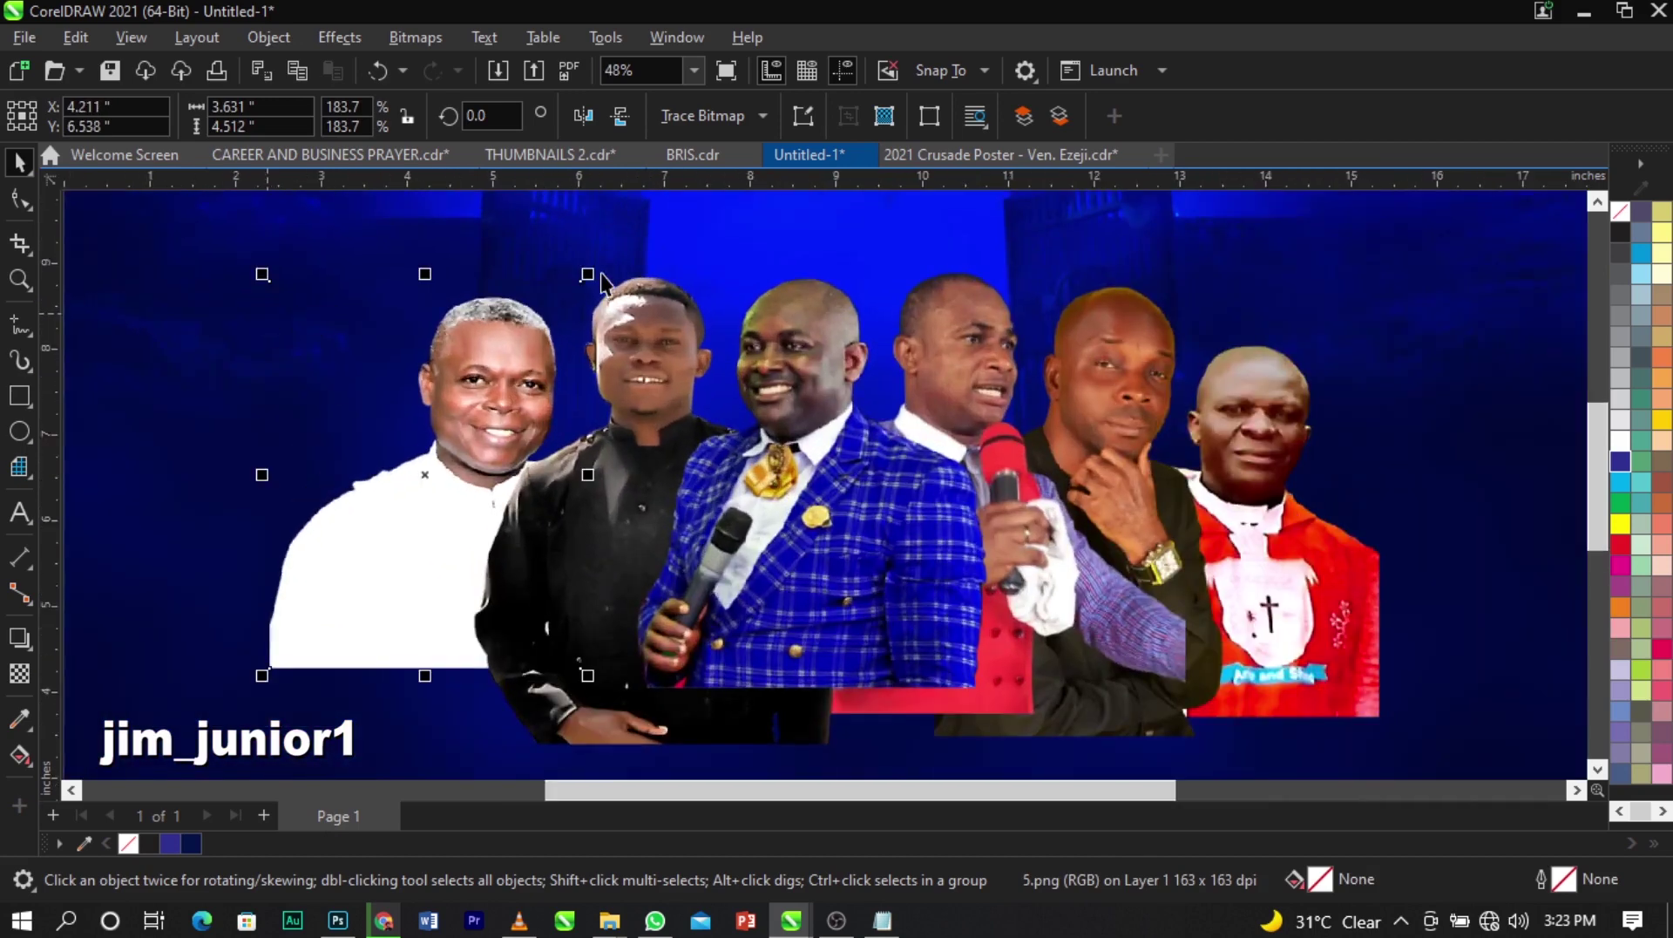
drag(588, 275, 598, 260)
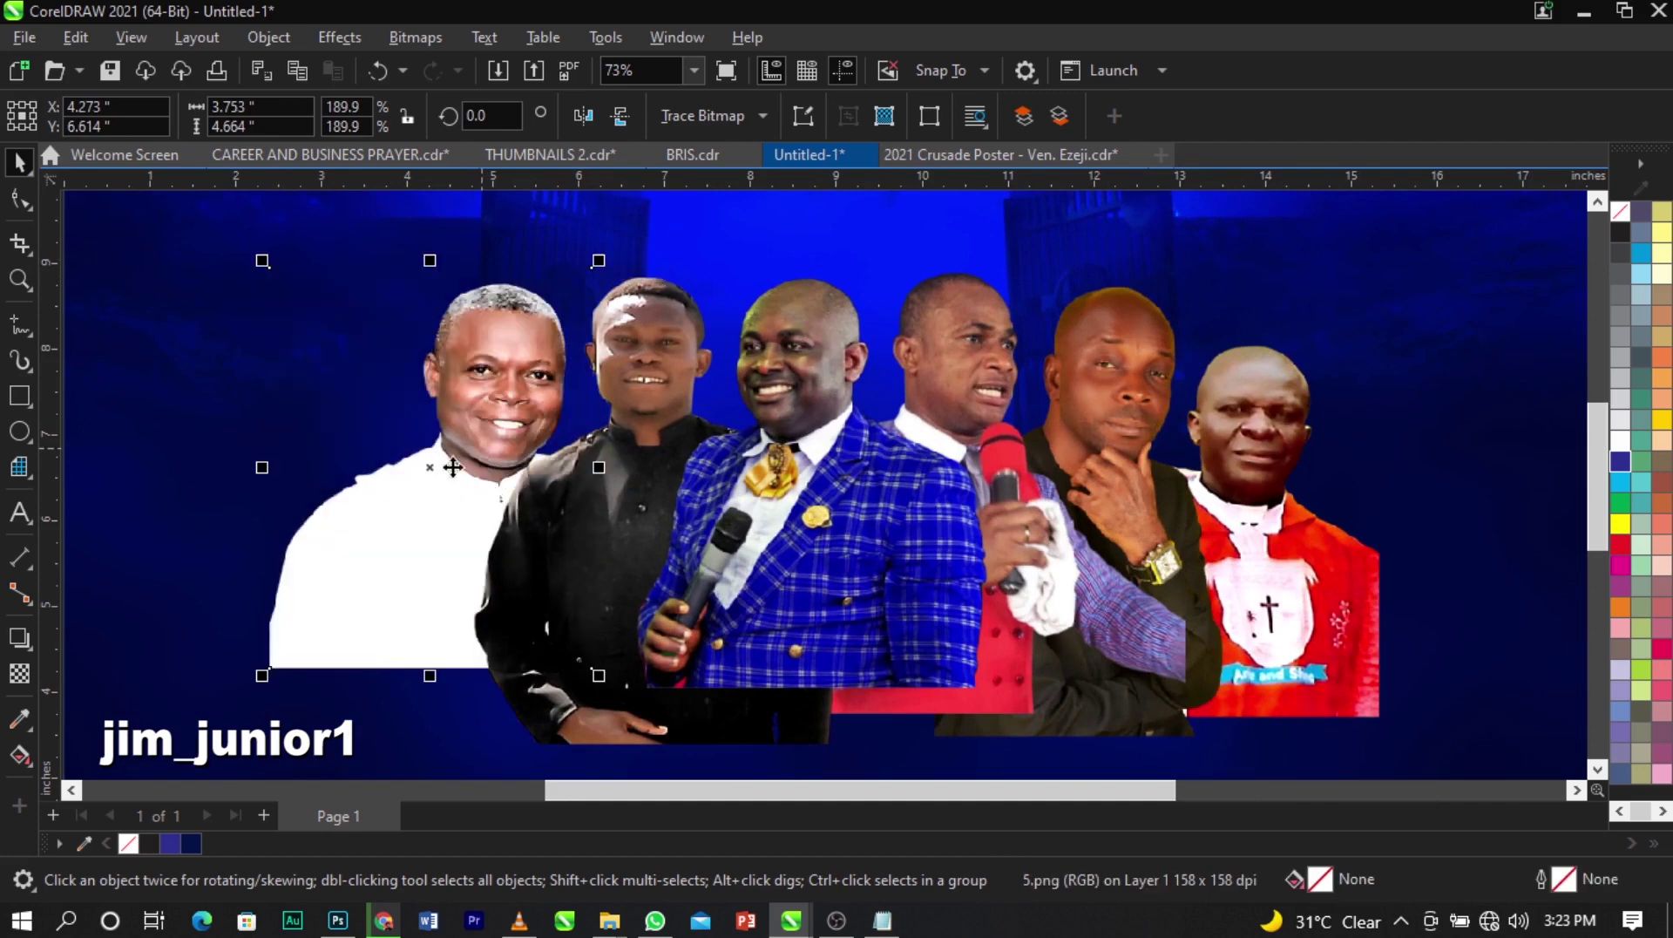
drag(424, 472, 417, 484)
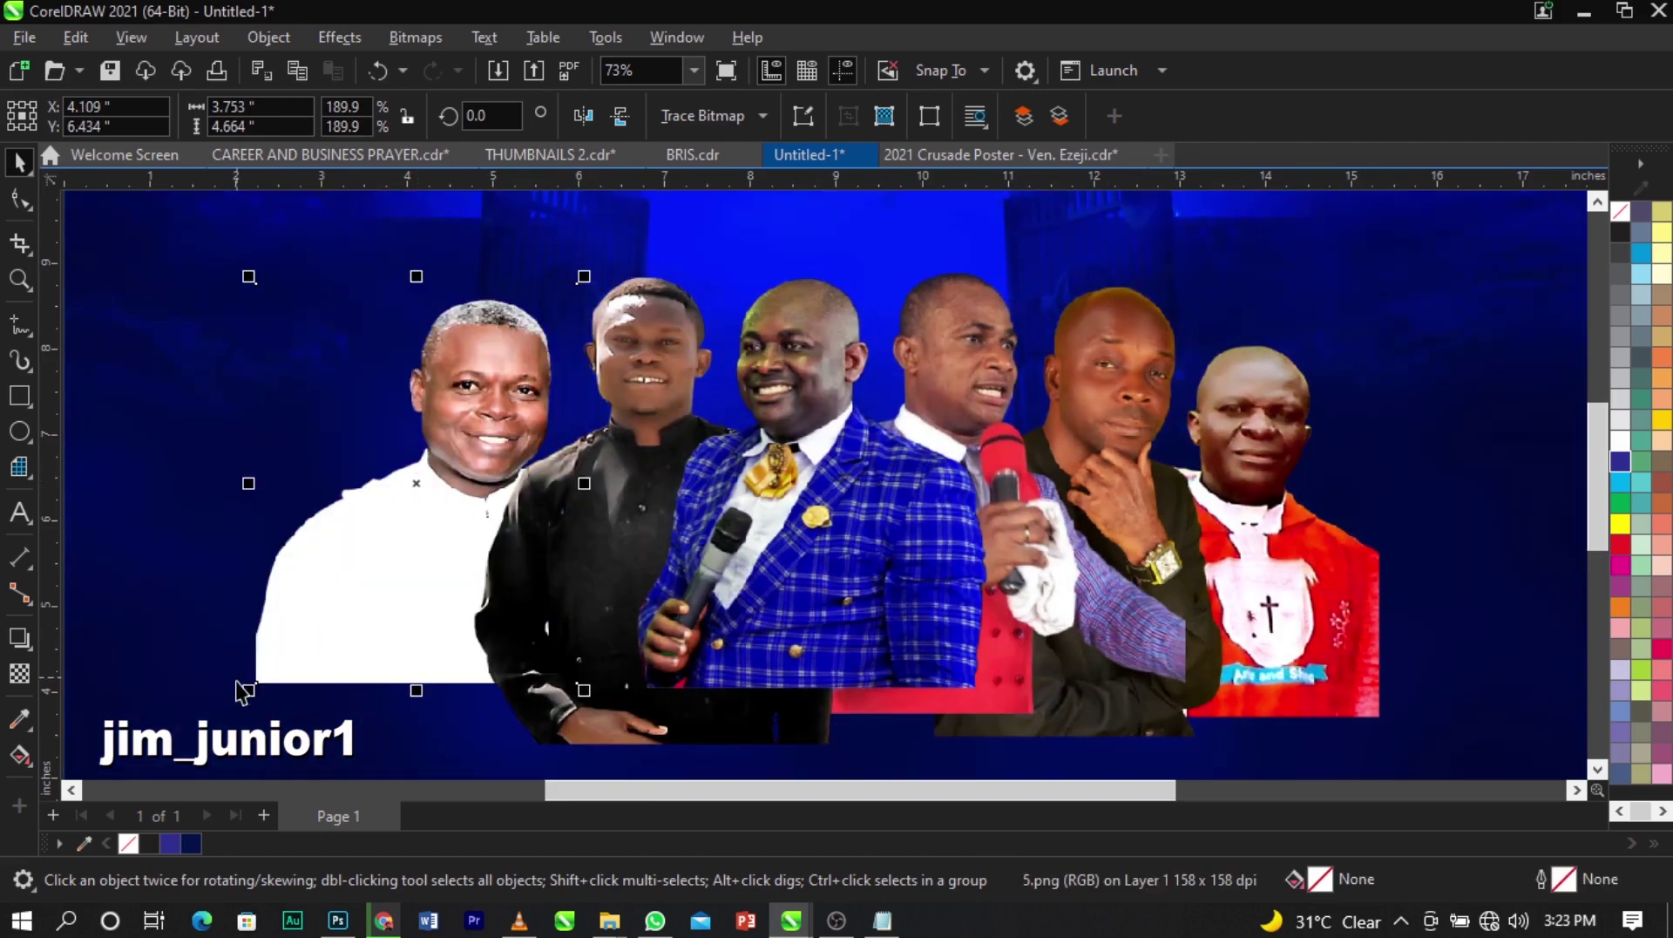
drag(250, 697, 261, 689)
drag(422, 479, 437, 478)
scroll(437, 477, down, 2)
drag(1253, 267, 217, 645)
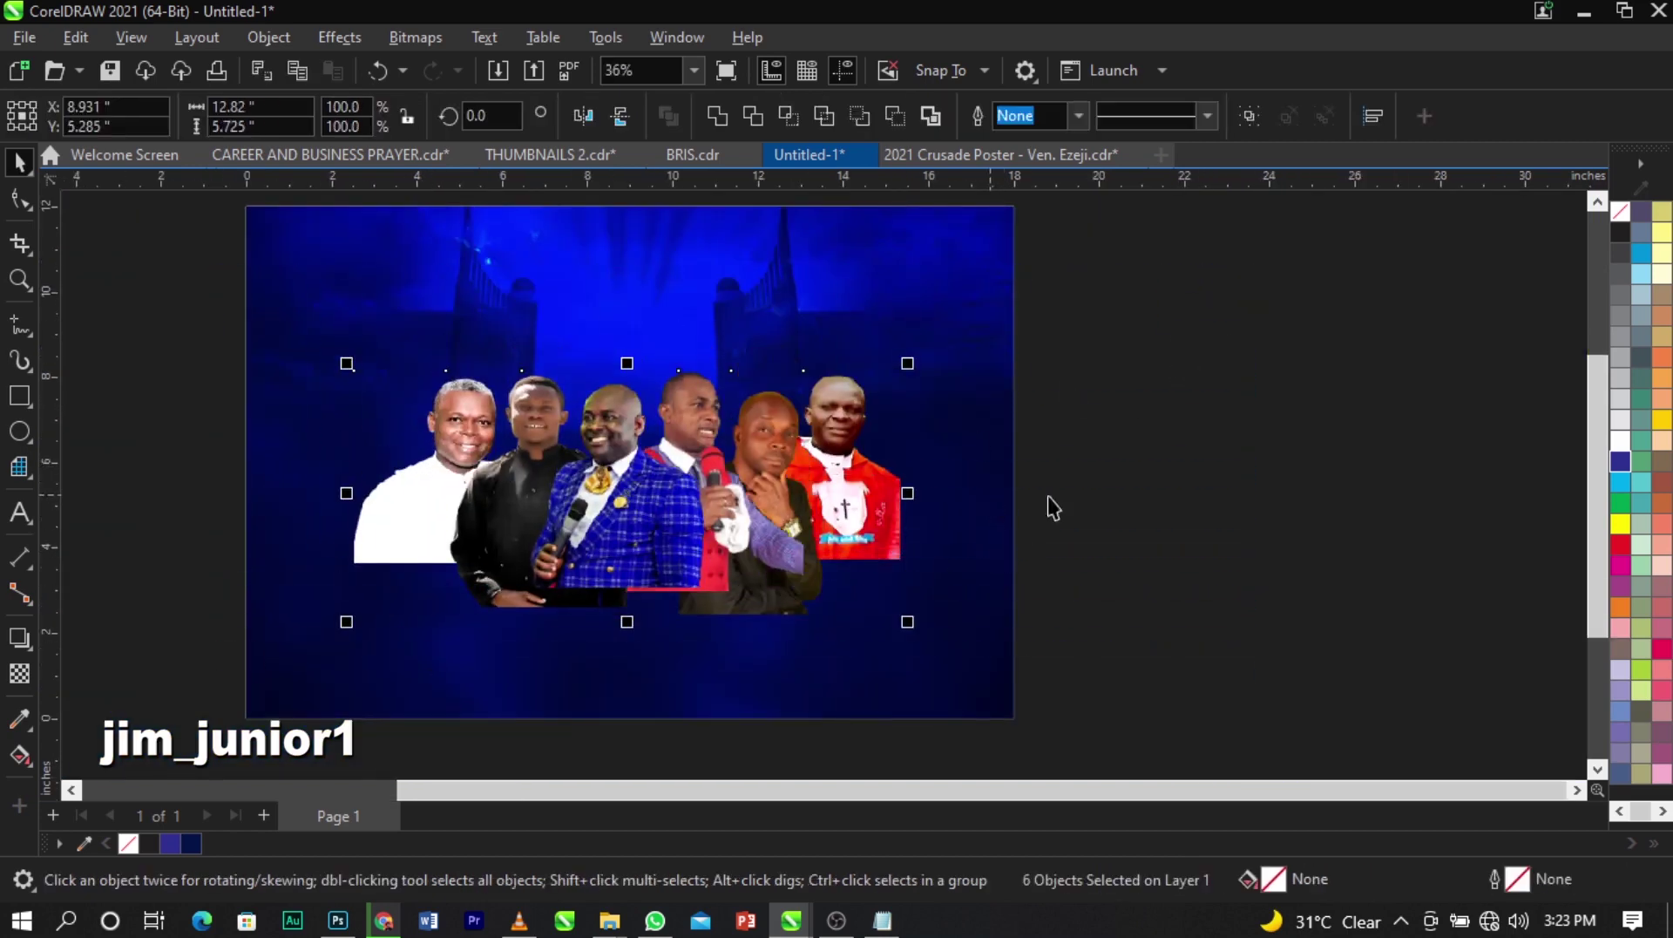
- Add a horizontal guideline and raise and enlarge the red-robed portrait to line up with it
click(812, 489)
scroll(812, 489, up, 1)
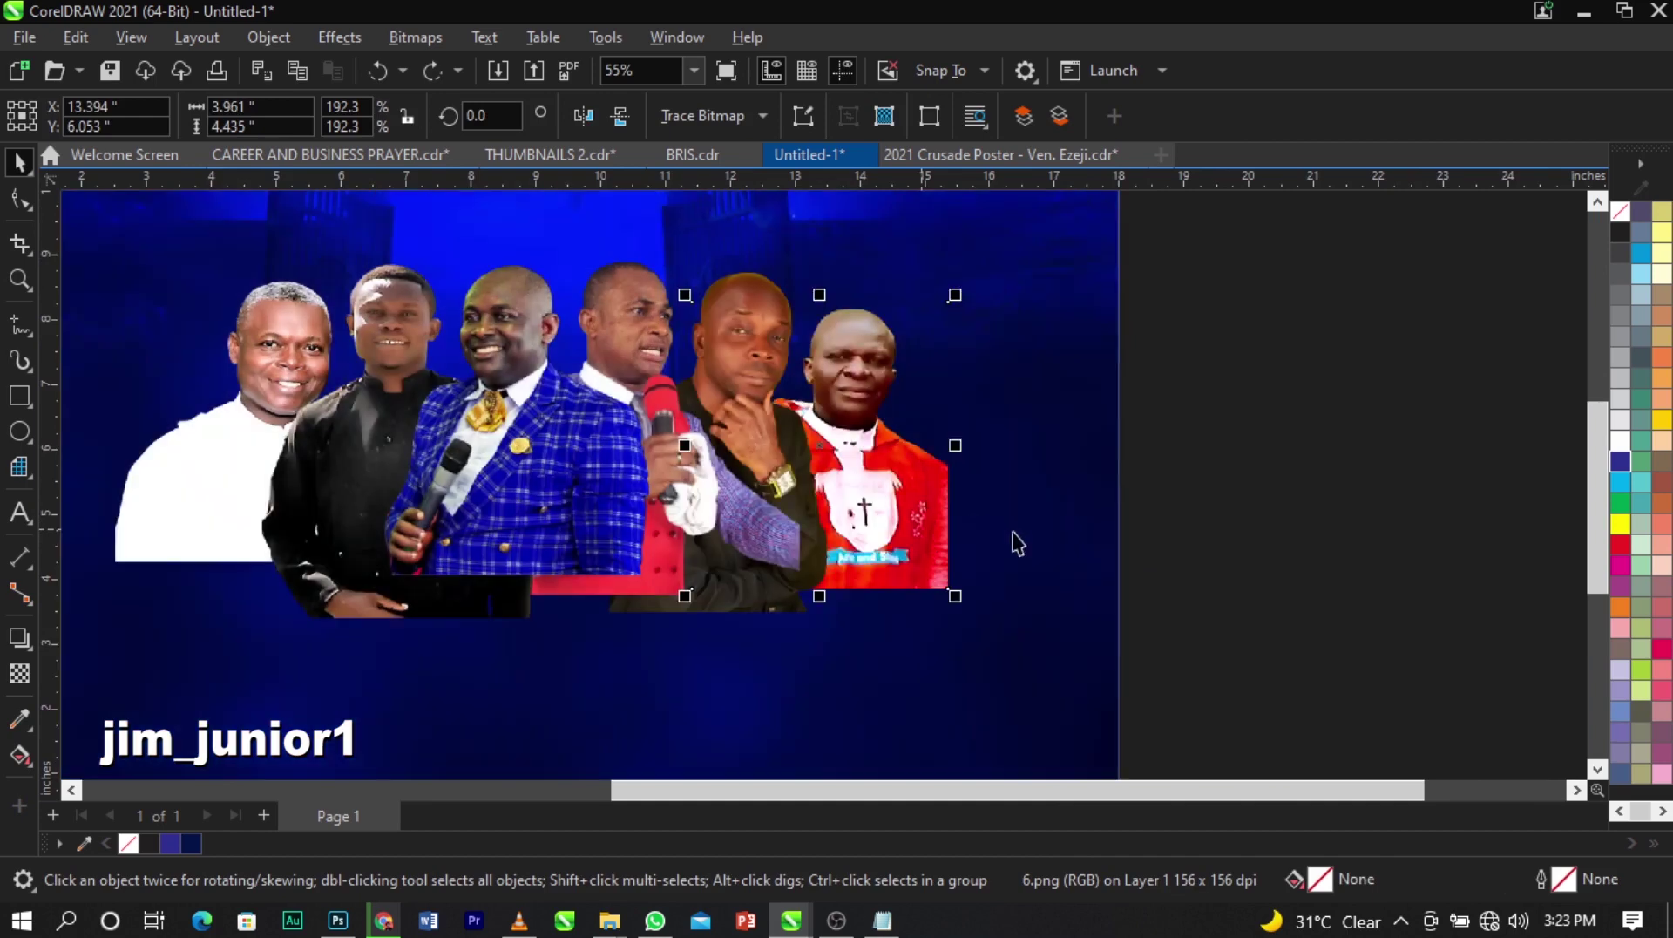
drag(655, 180, 666, 283)
scroll(969, 313, up, 1)
drag(835, 380, 835, 346)
drag(950, 656, 971, 680)
scroll(1003, 547, down, 2)
key(Escape)
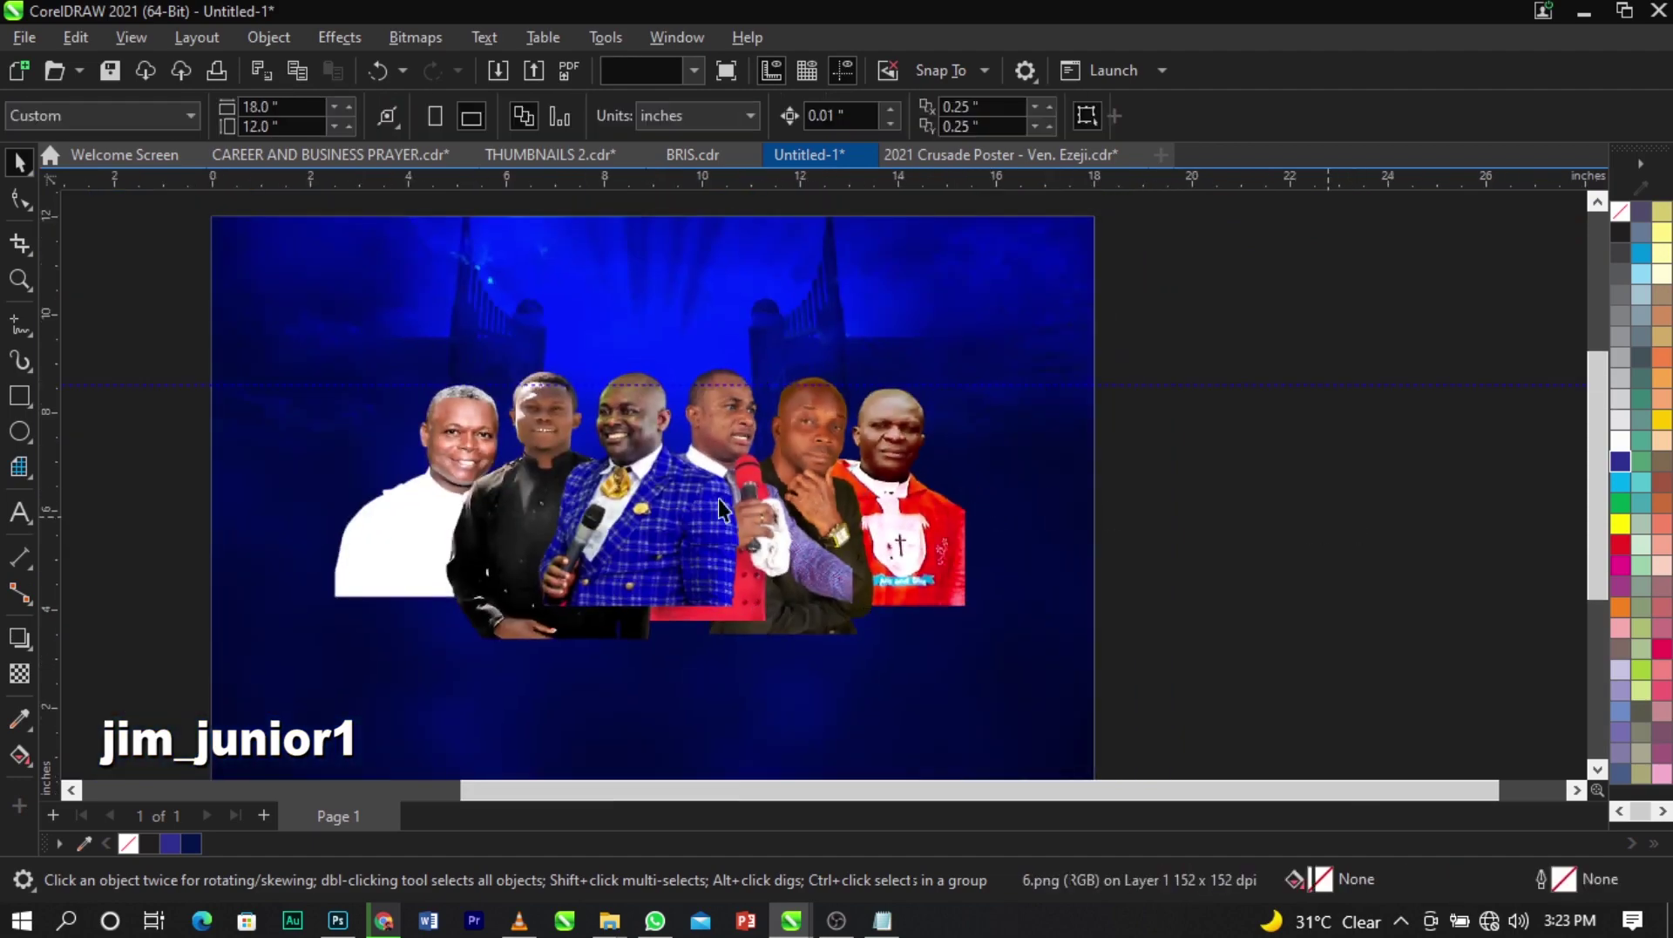
scroll(656, 397, up, 2)
drag(642, 311, 641, 286)
- Check the red-microphone speaker's portrait and remove the extra horizontal guideline
click(778, 373)
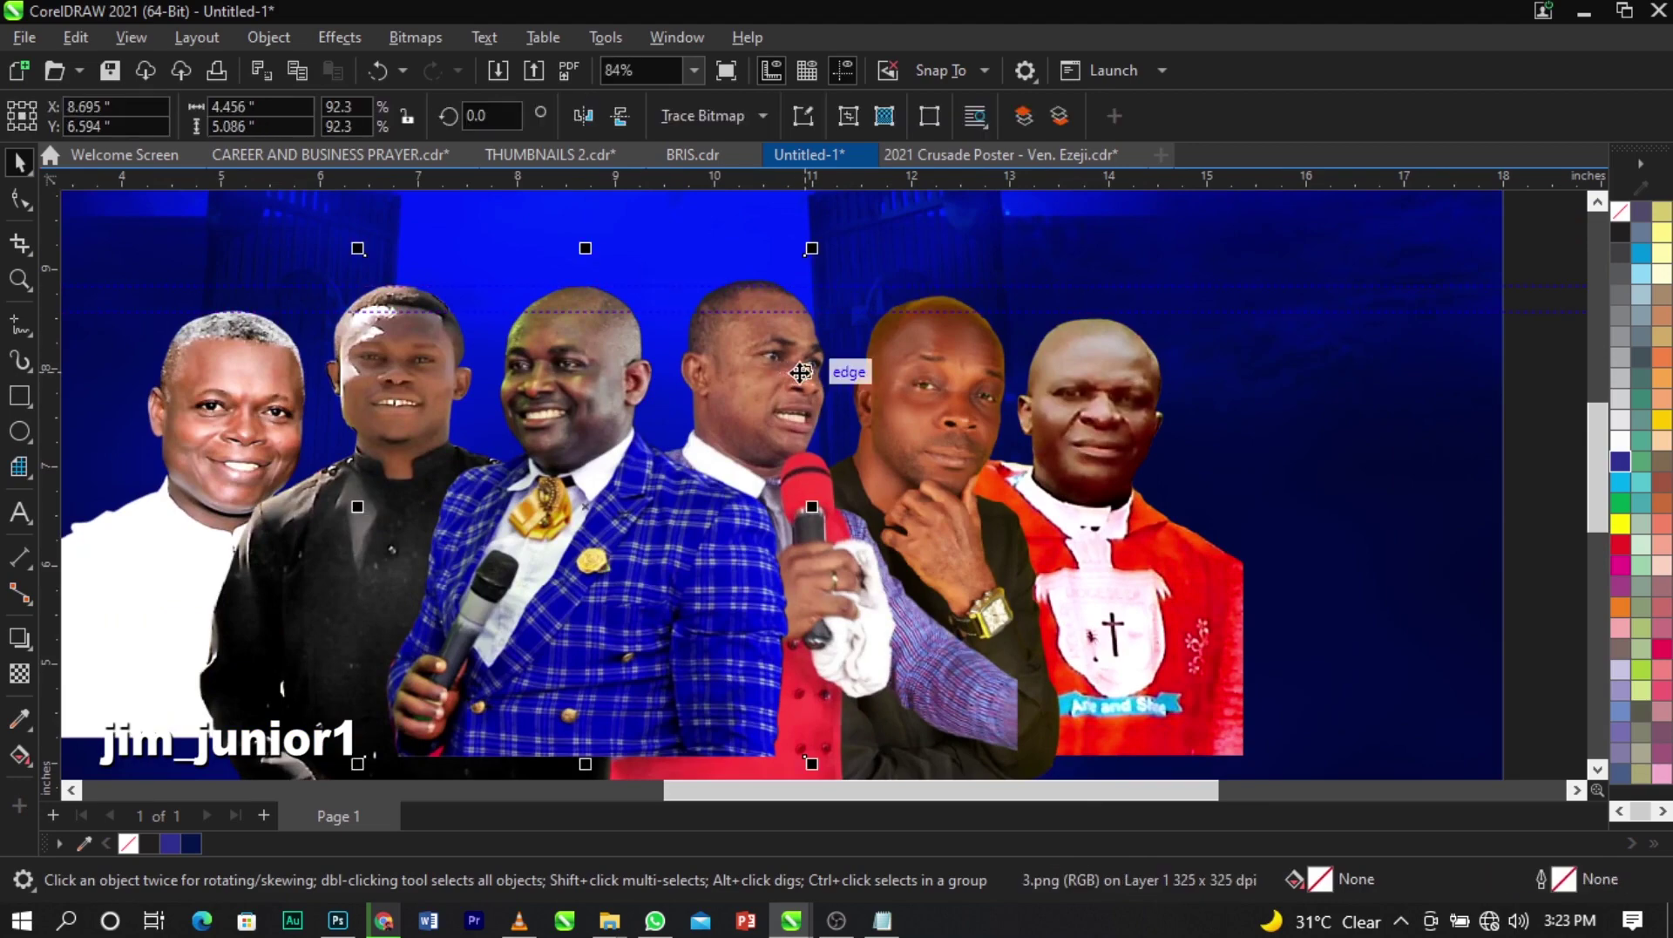
scroll(814, 380, up, 3)
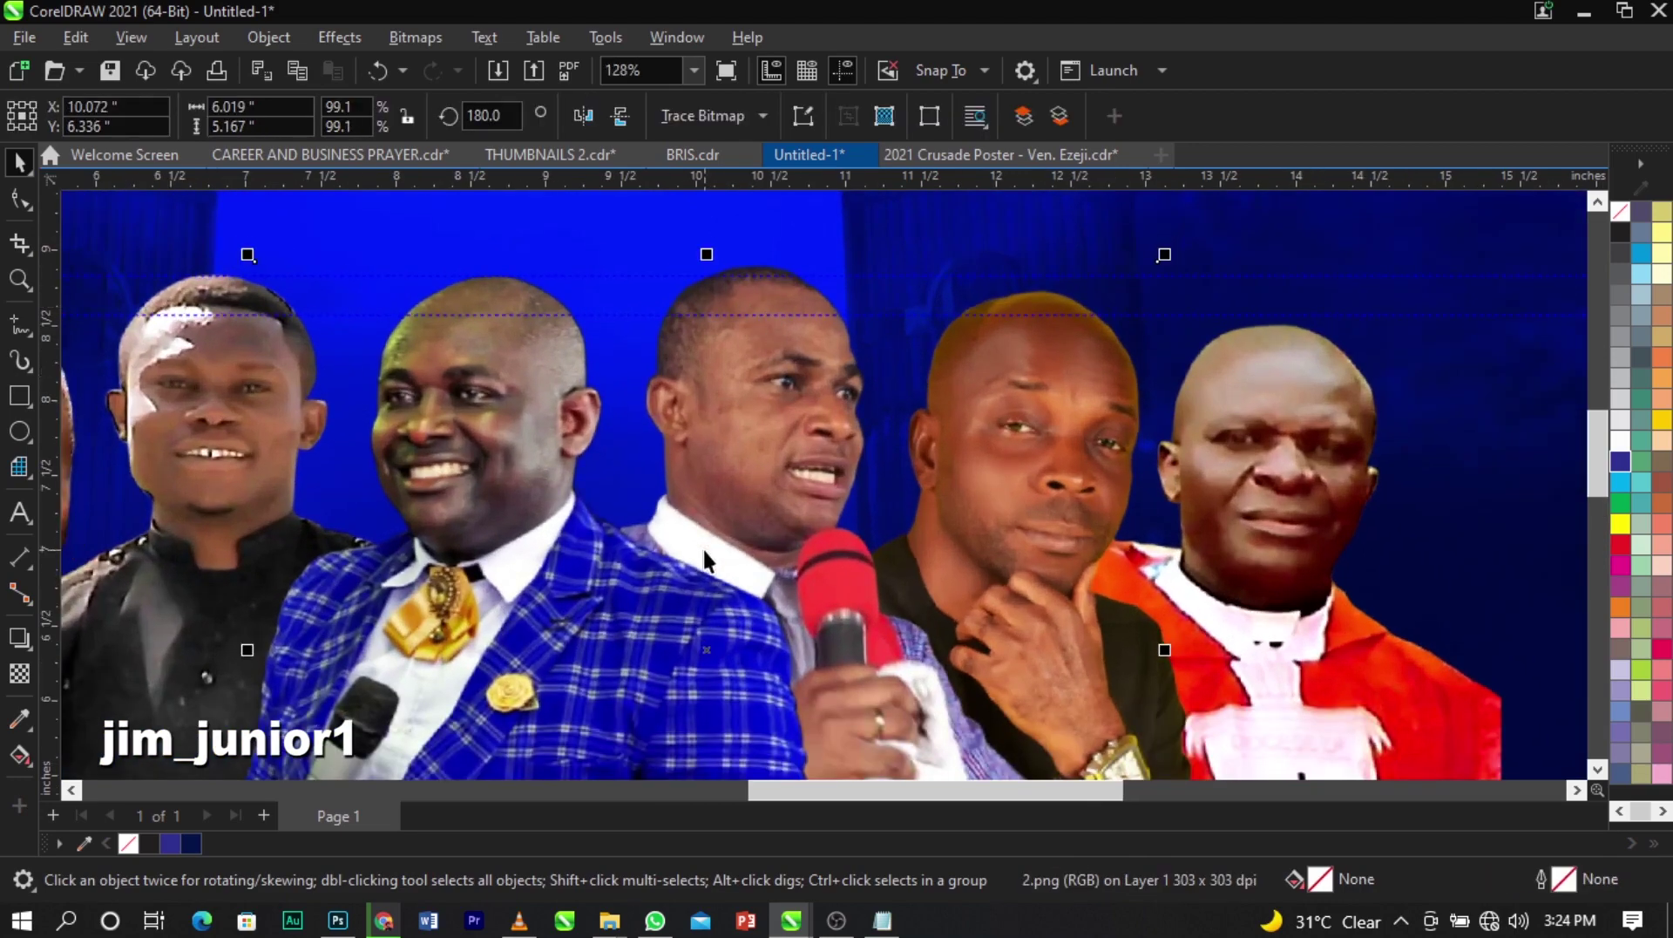
scroll(701, 549, down, 3)
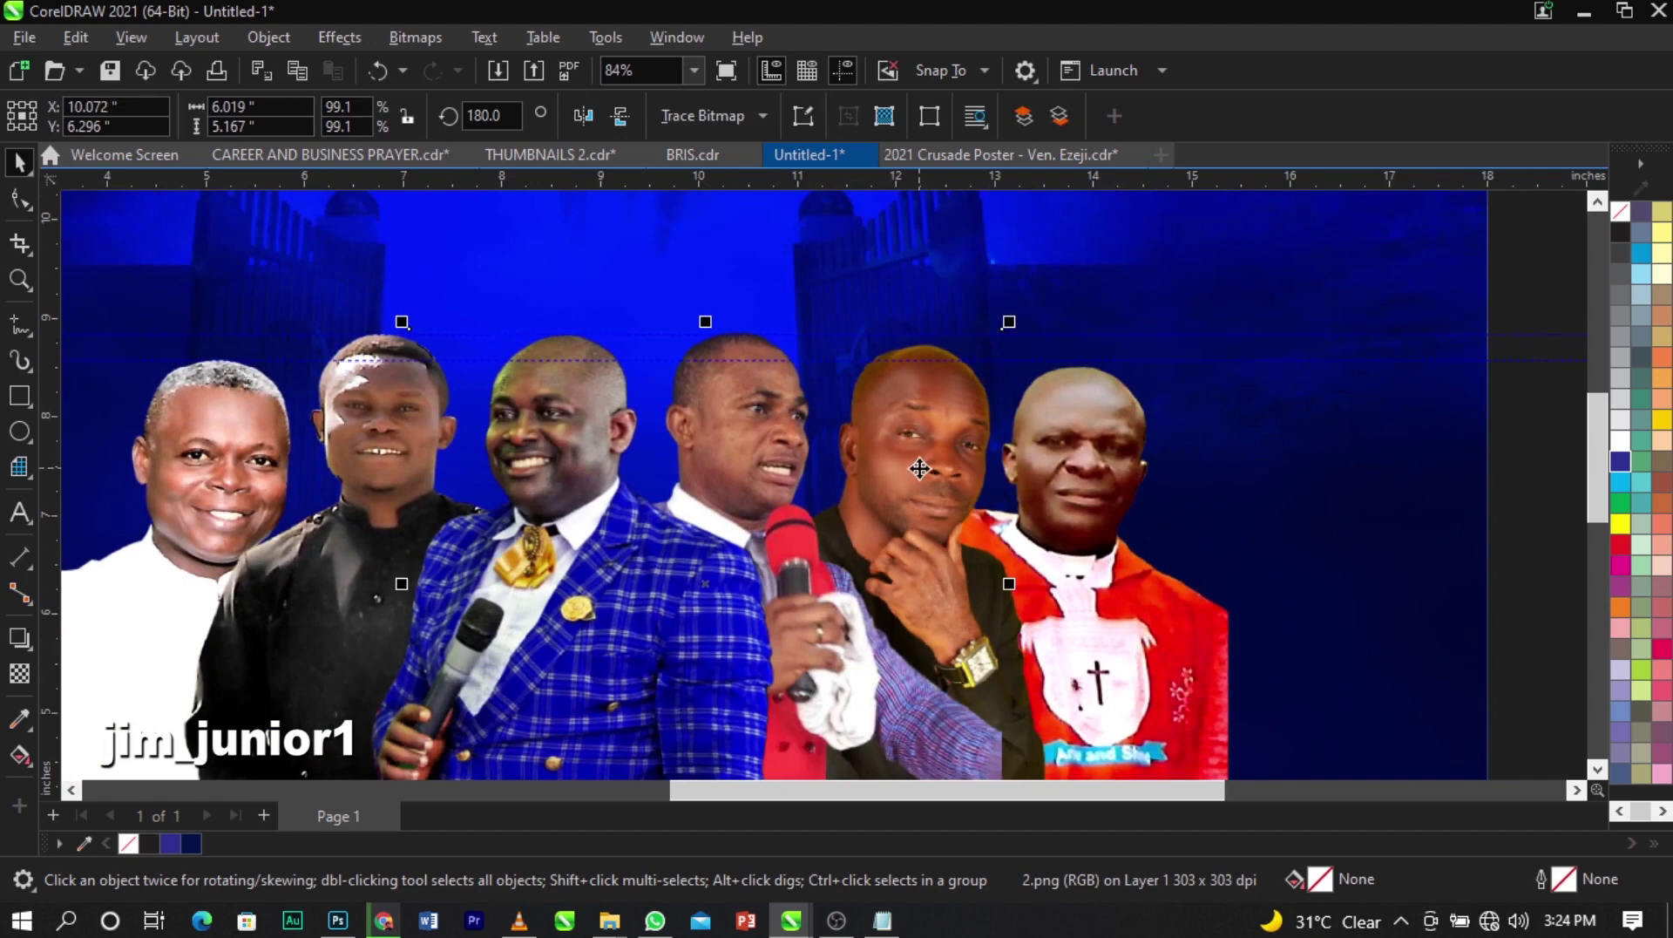
scroll(697, 366, down, 3)
click(1046, 335)
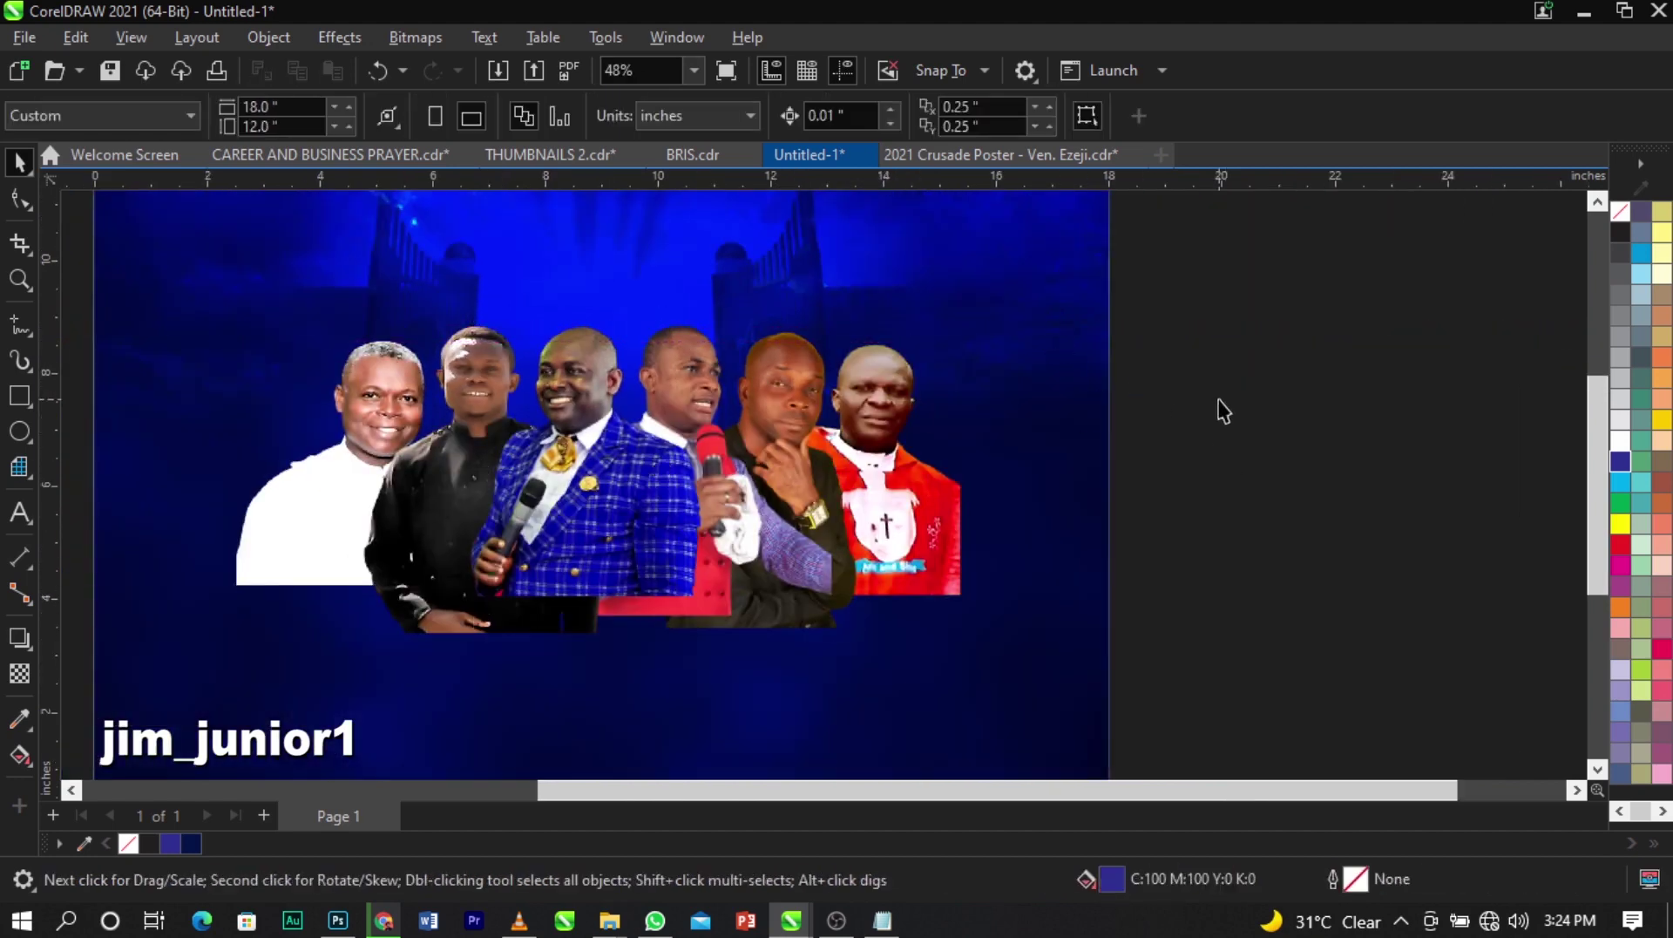
scroll(814, 420, down, 2)
scroll(586, 379, up, 1)
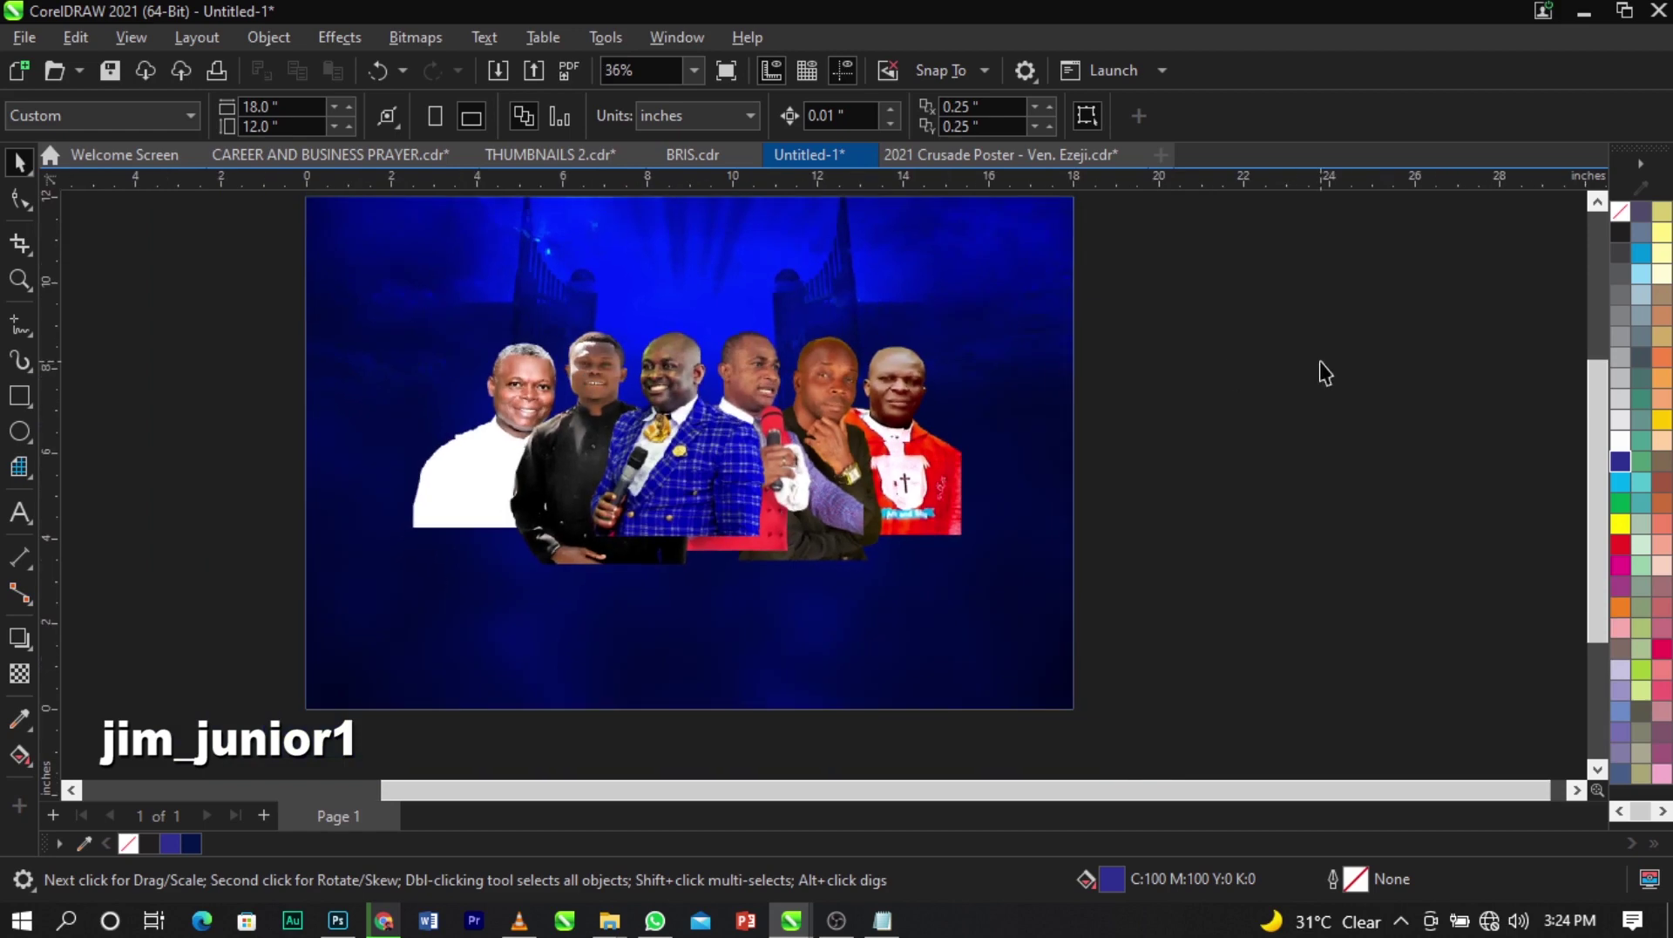
drag(1195, 178, 1175, 439)
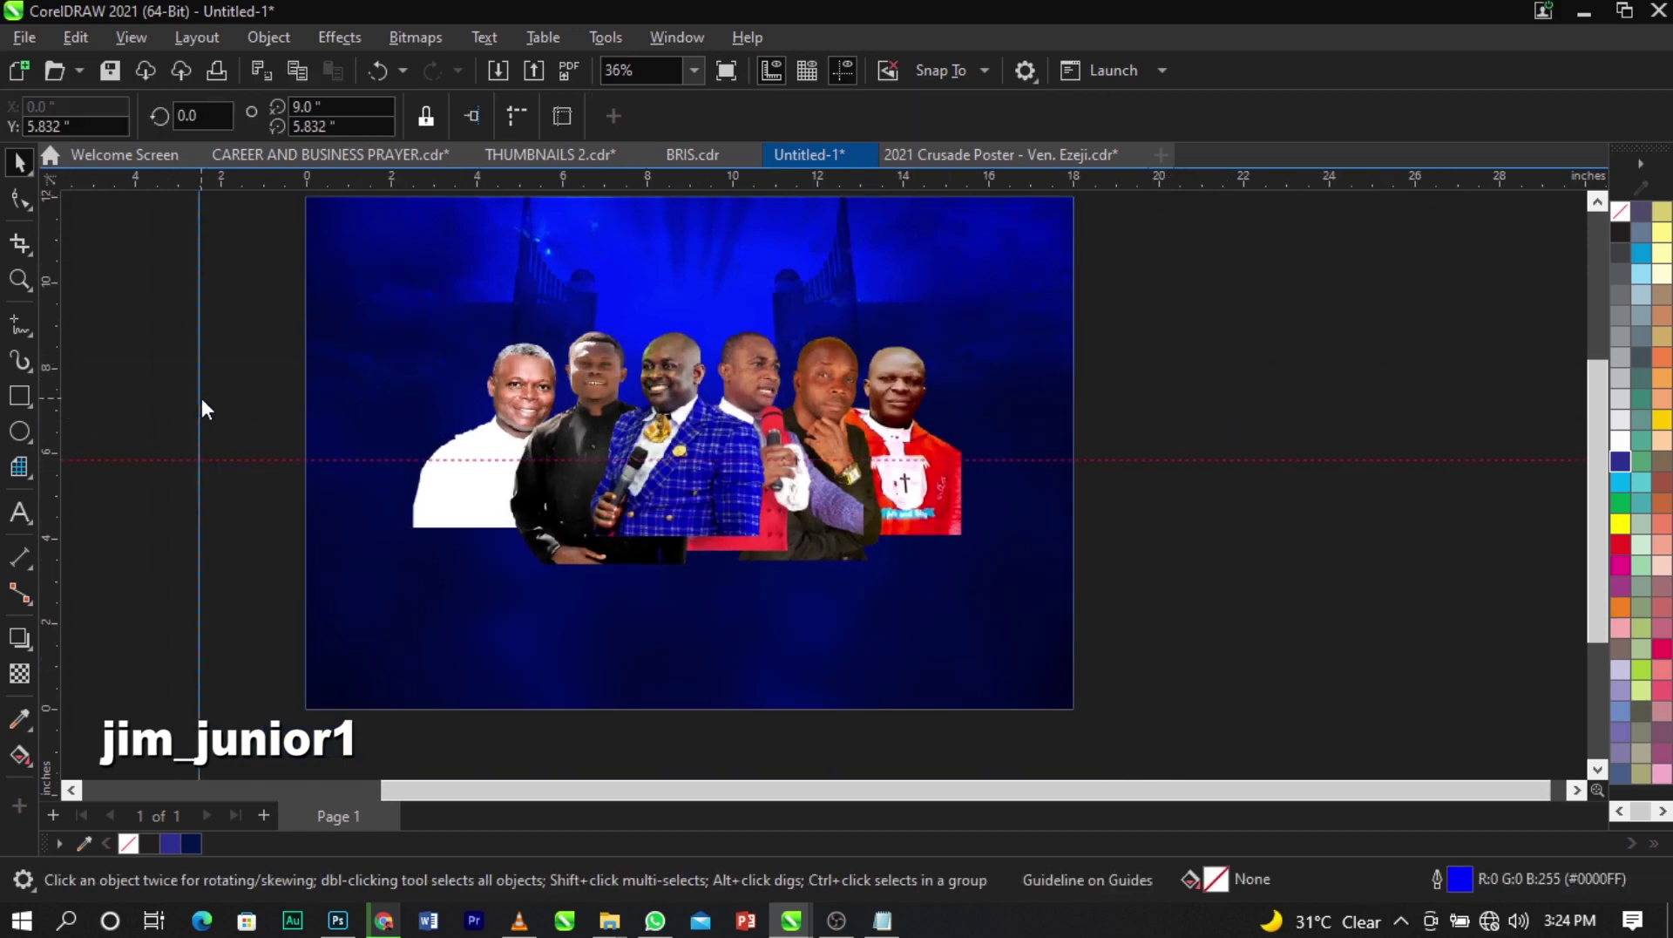
key(ctrl+z)
- Select the blue-suit portrait and switch to the Transparency tool
scroll(806, 550, up, 1)
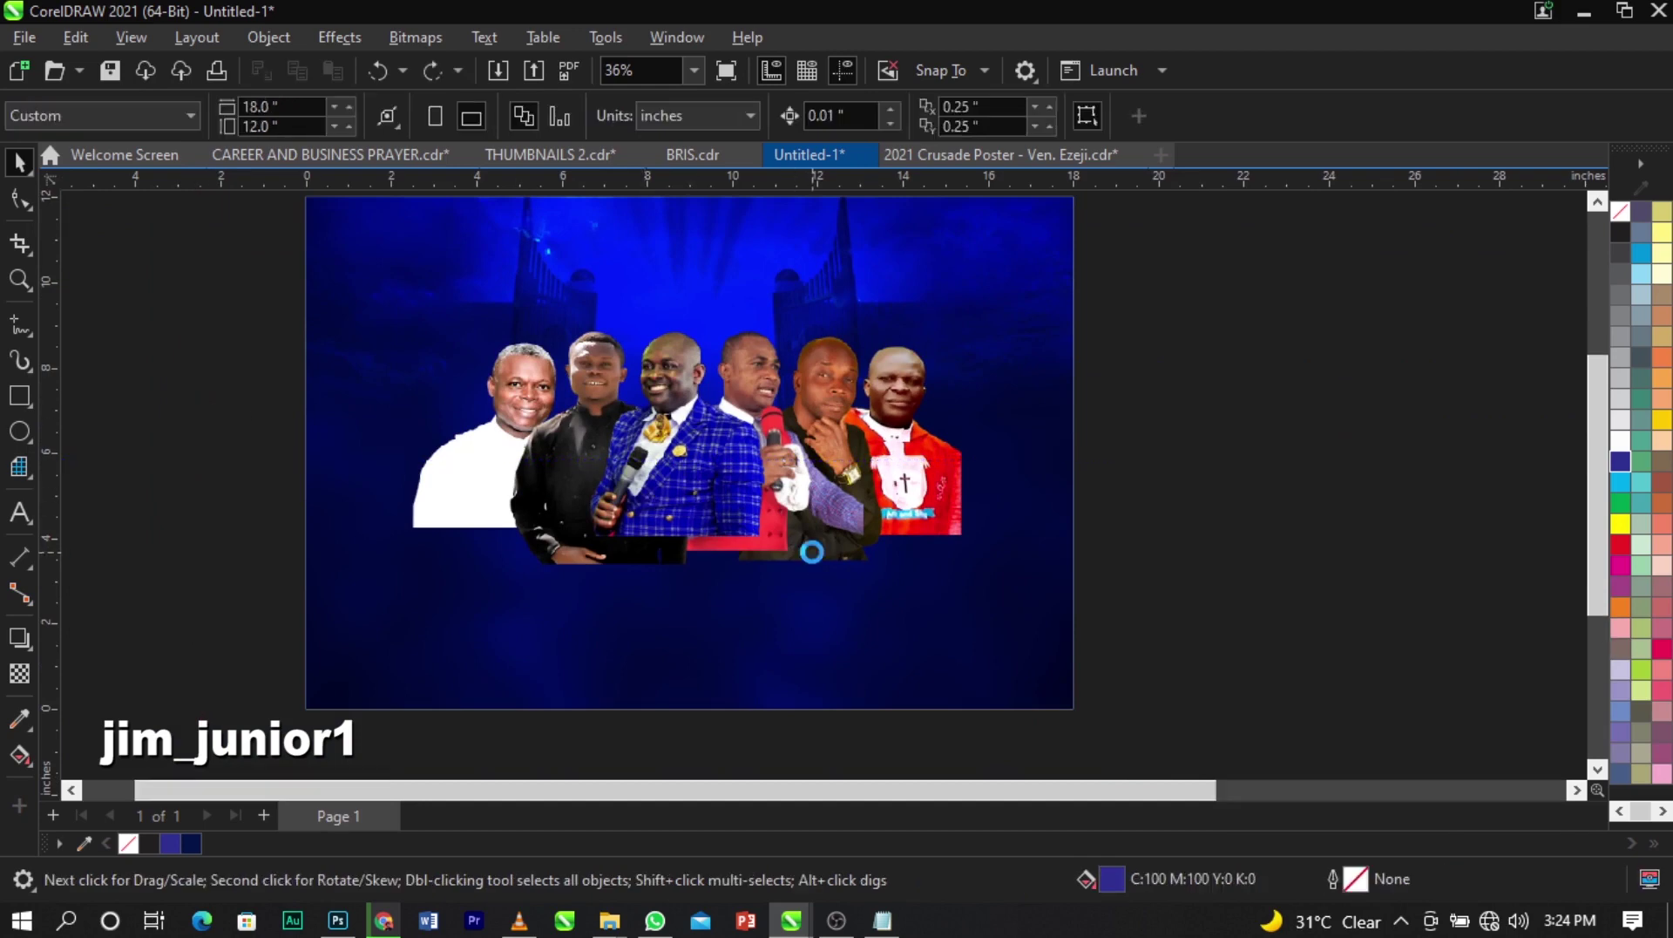
scroll(1232, 512, down, 1)
scroll(1384, 513, up, 1)
scroll(844, 523, up, 2)
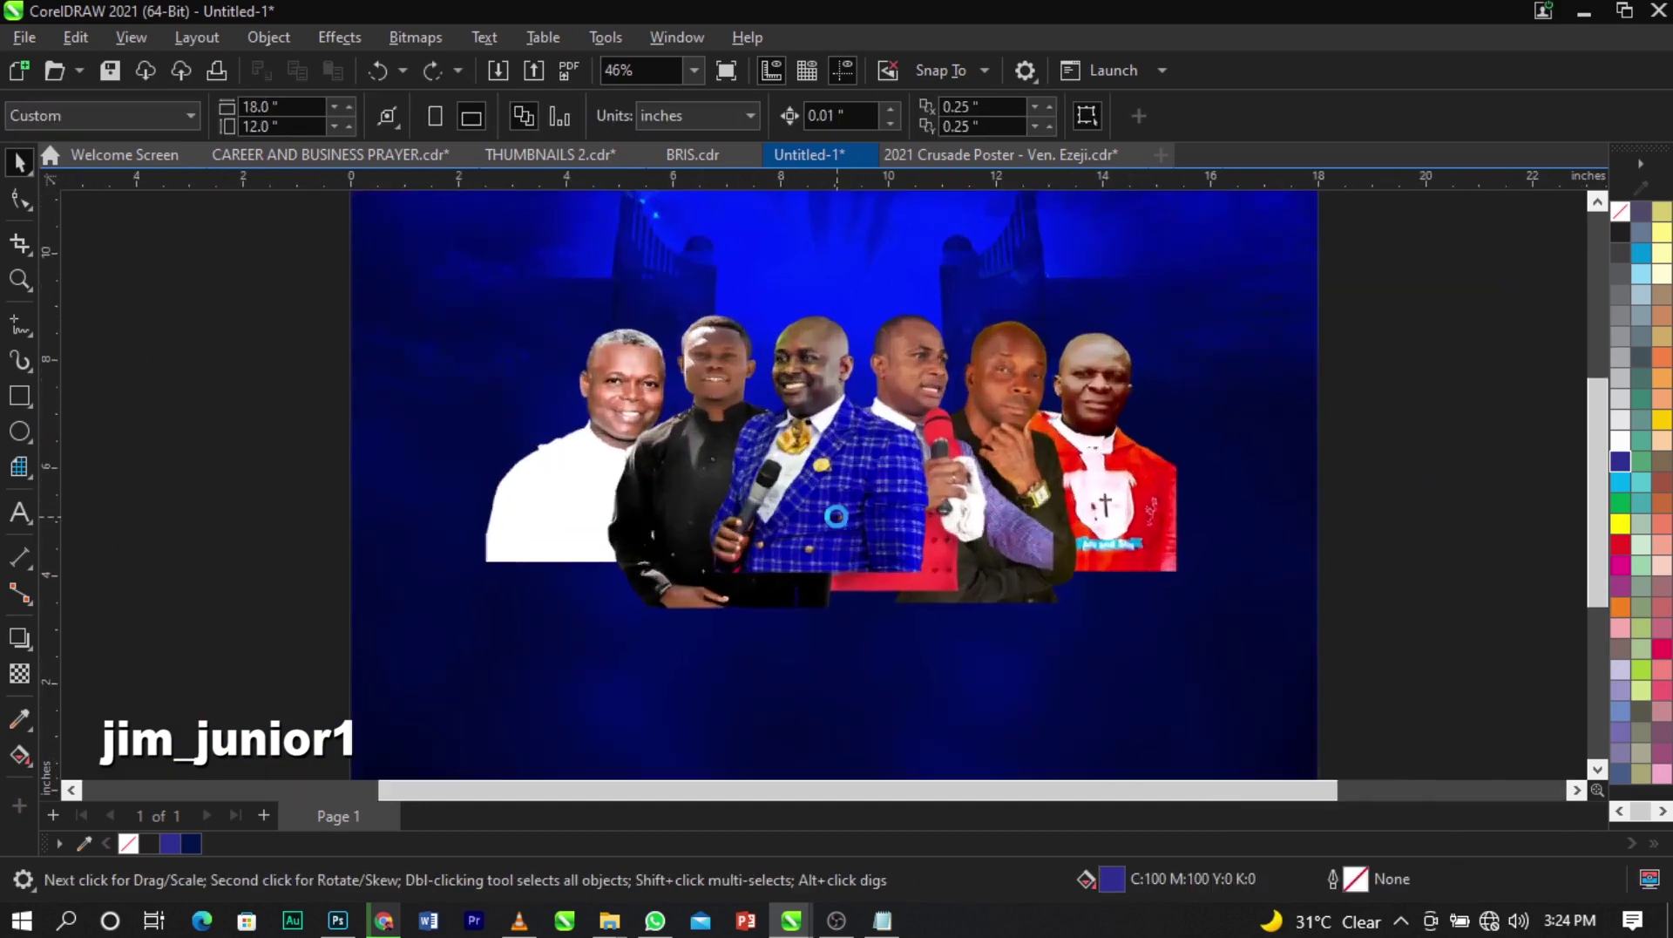
click(871, 502)
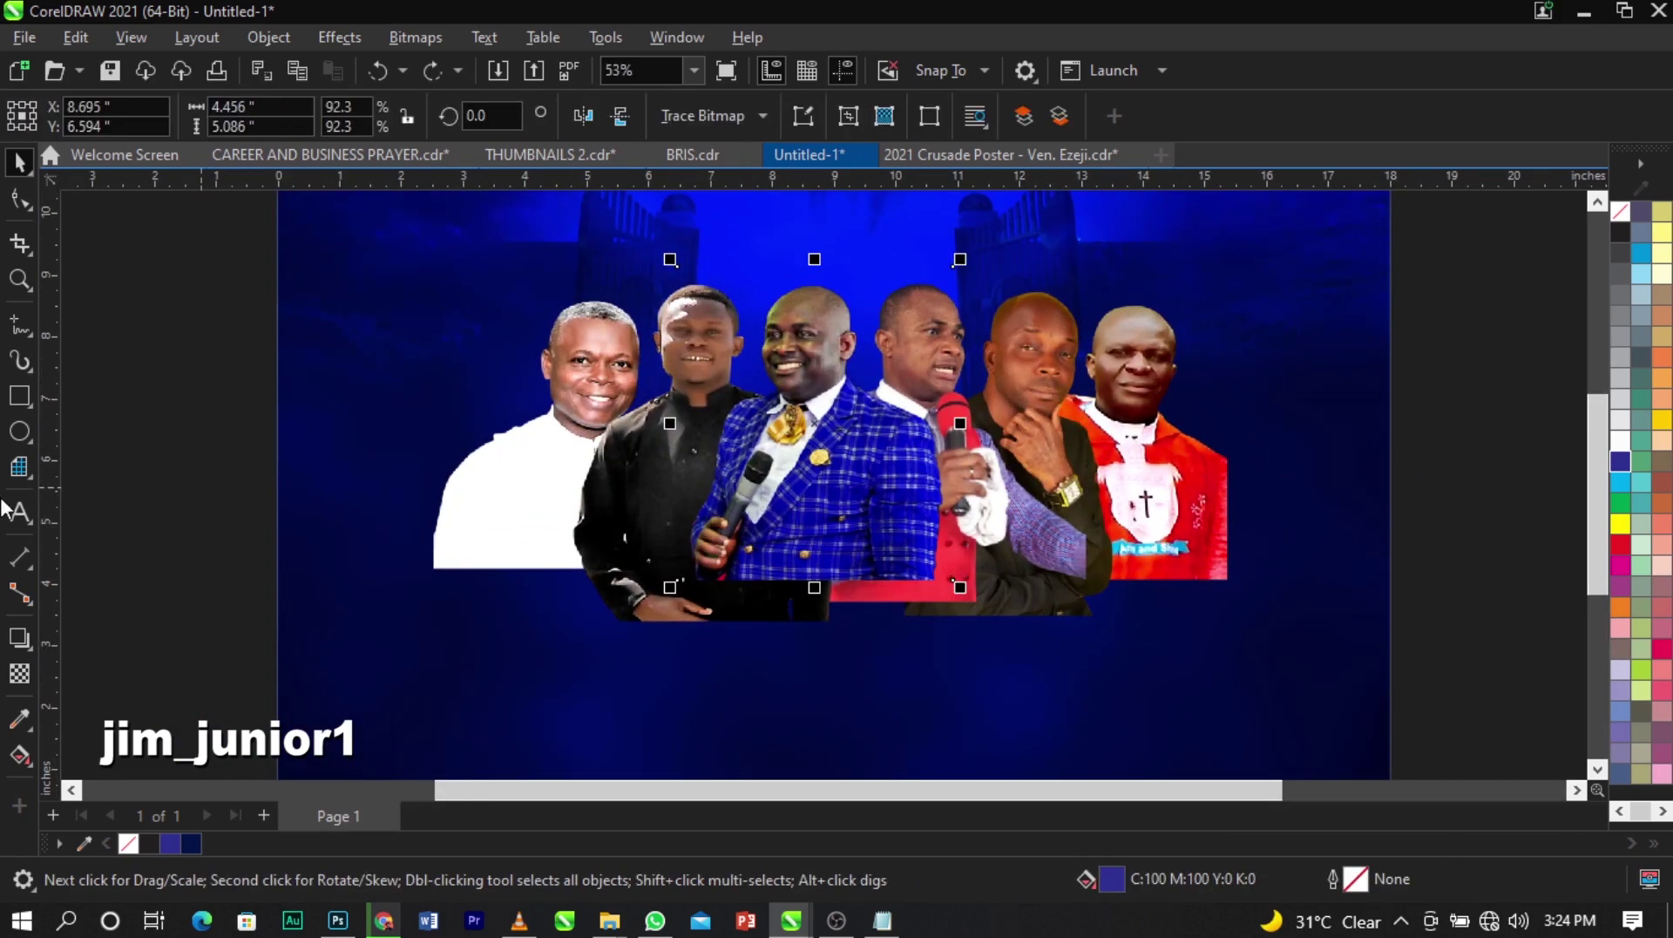
click(19, 673)
key(space)
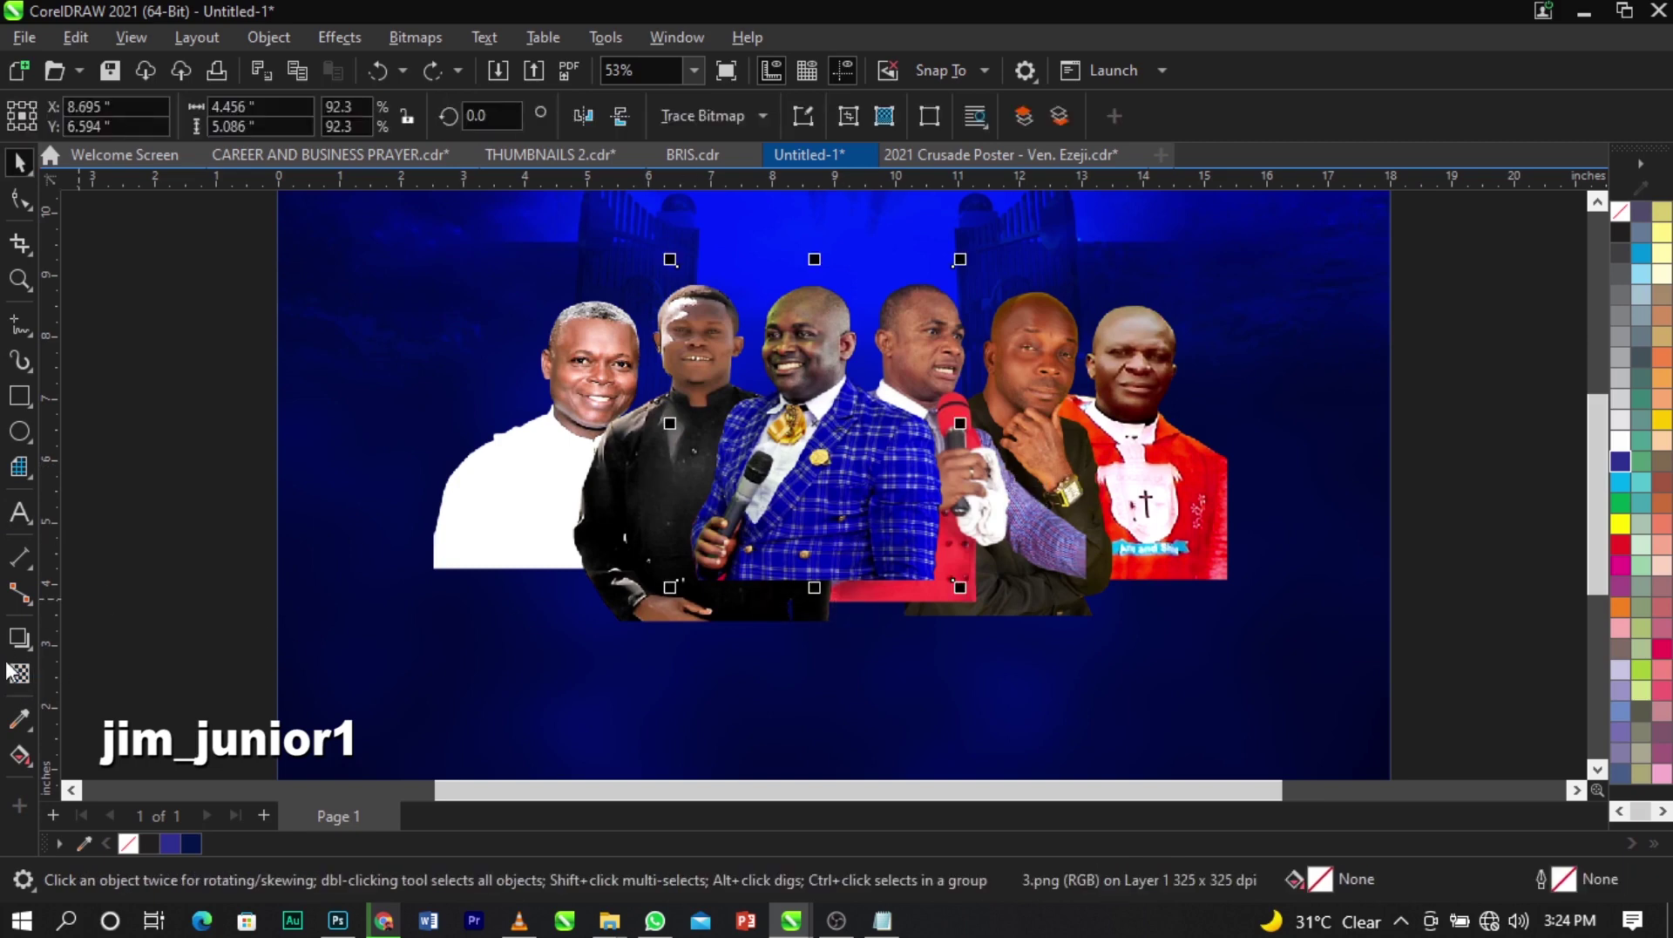
key(space)
- Fade the blue-suit, black-shirt and white-shirt portraits' lower edges, then convert to a bitmap
scroll(835, 563, up, 1)
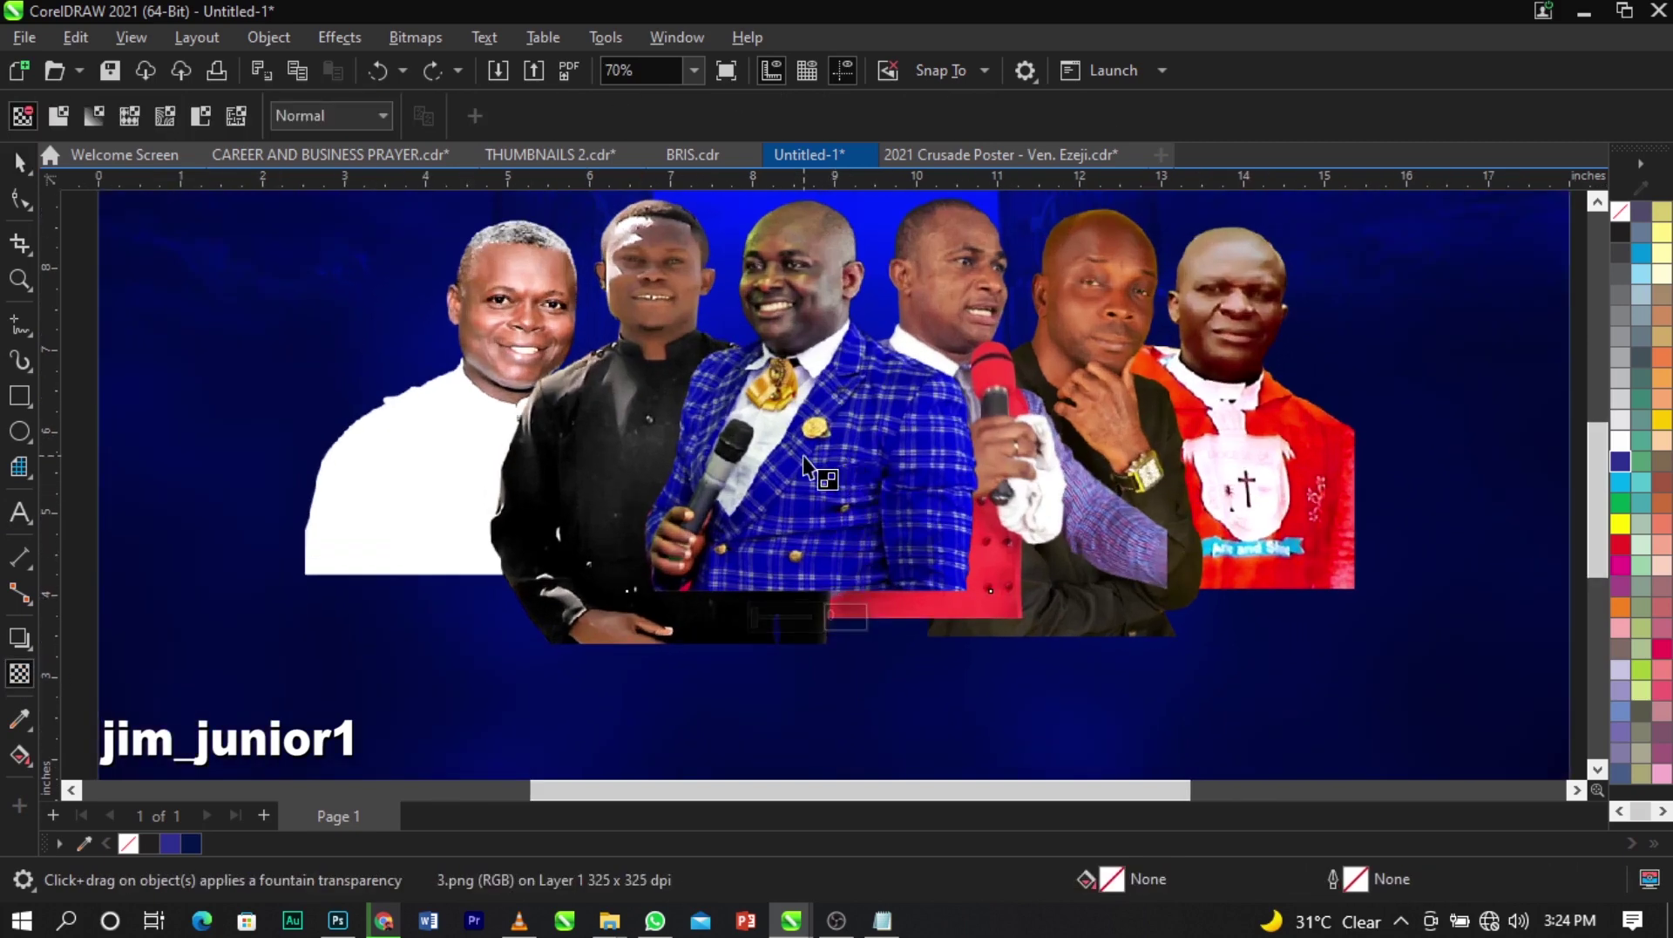
drag(809, 471, 809, 564)
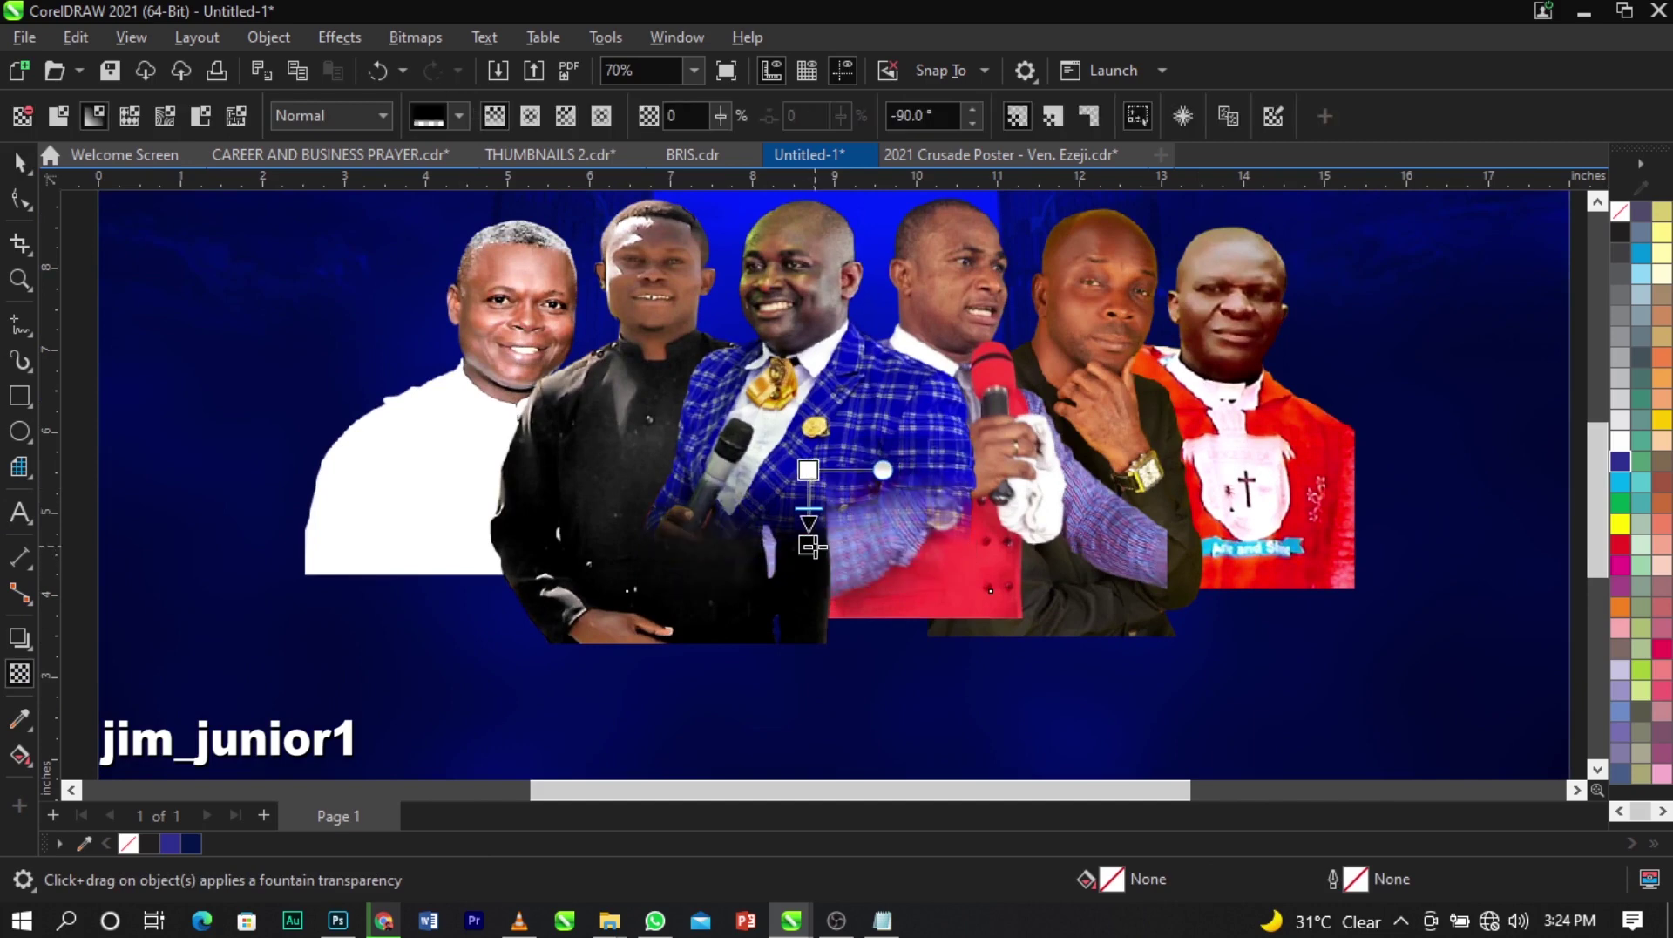
drag(620, 432, 619, 473)
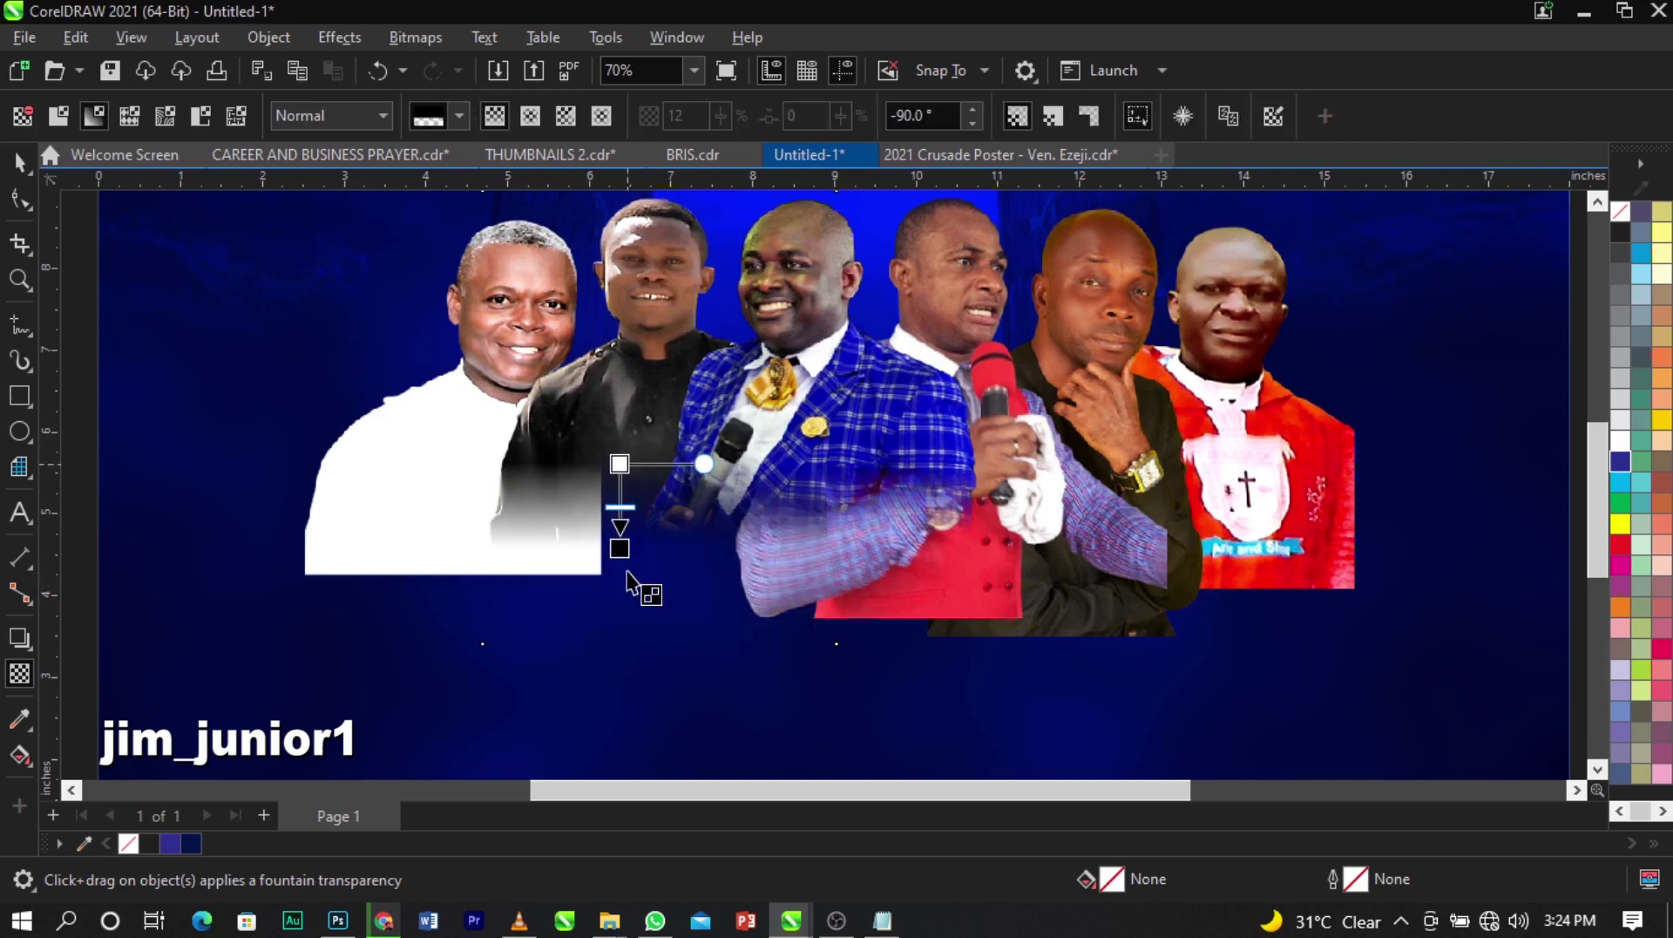
click(397, 510)
mouse_move(433, 477)
mouse_down()
mouse_move(445, 558)
mouse_move(433, 461)
mouse_up()
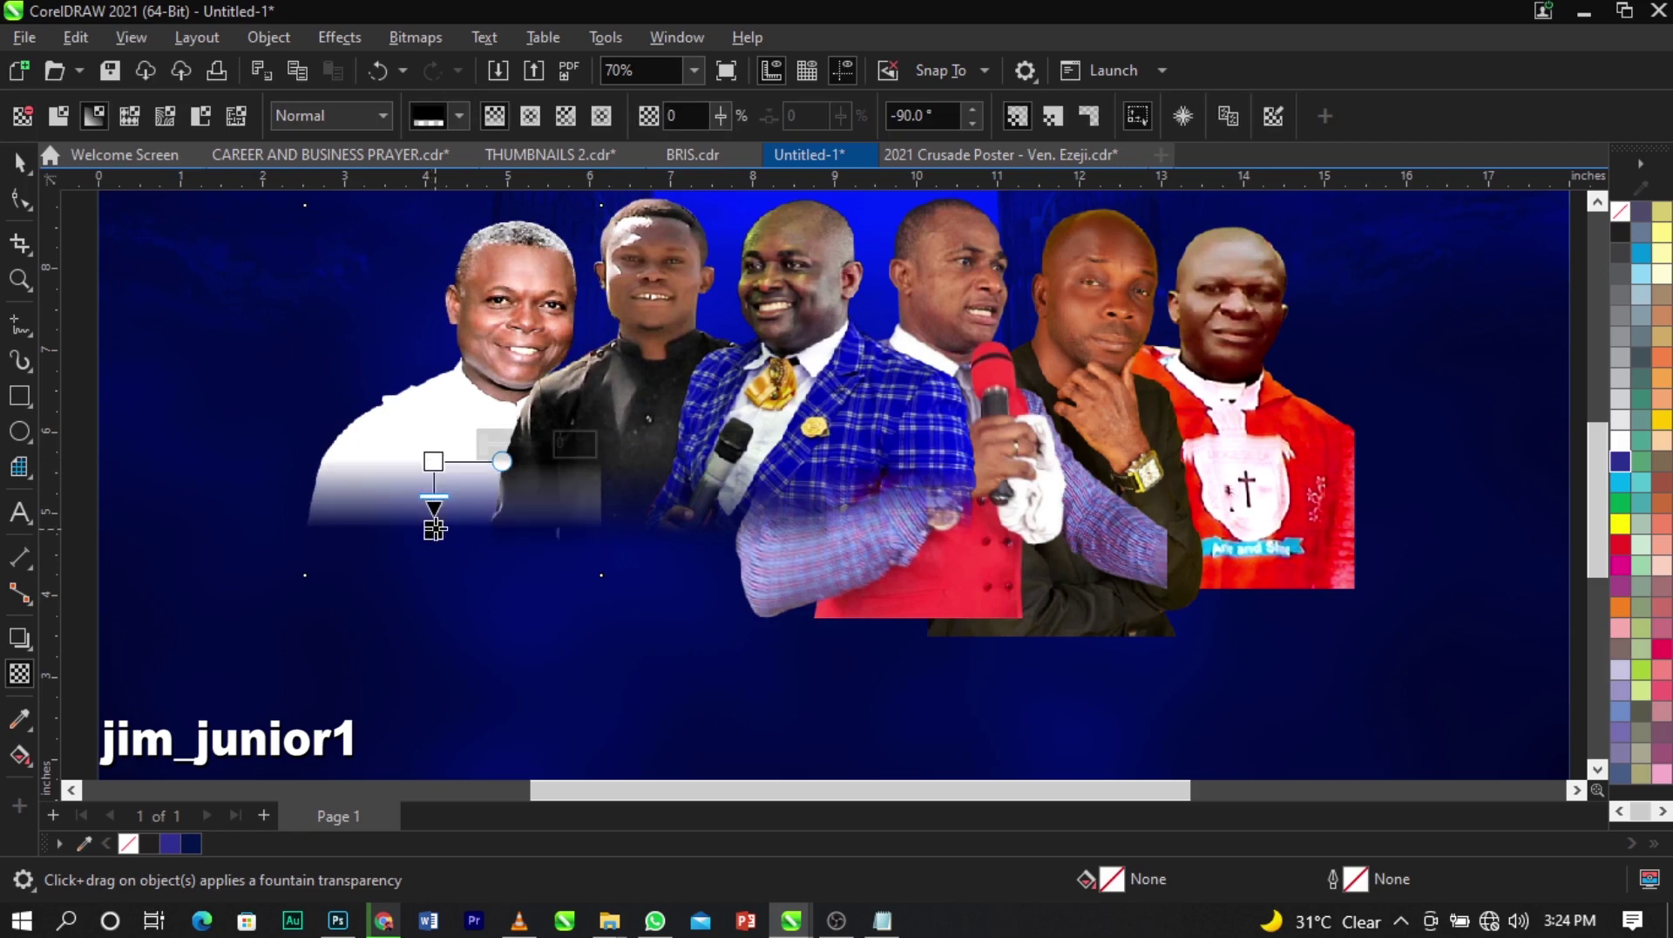
click(433, 516)
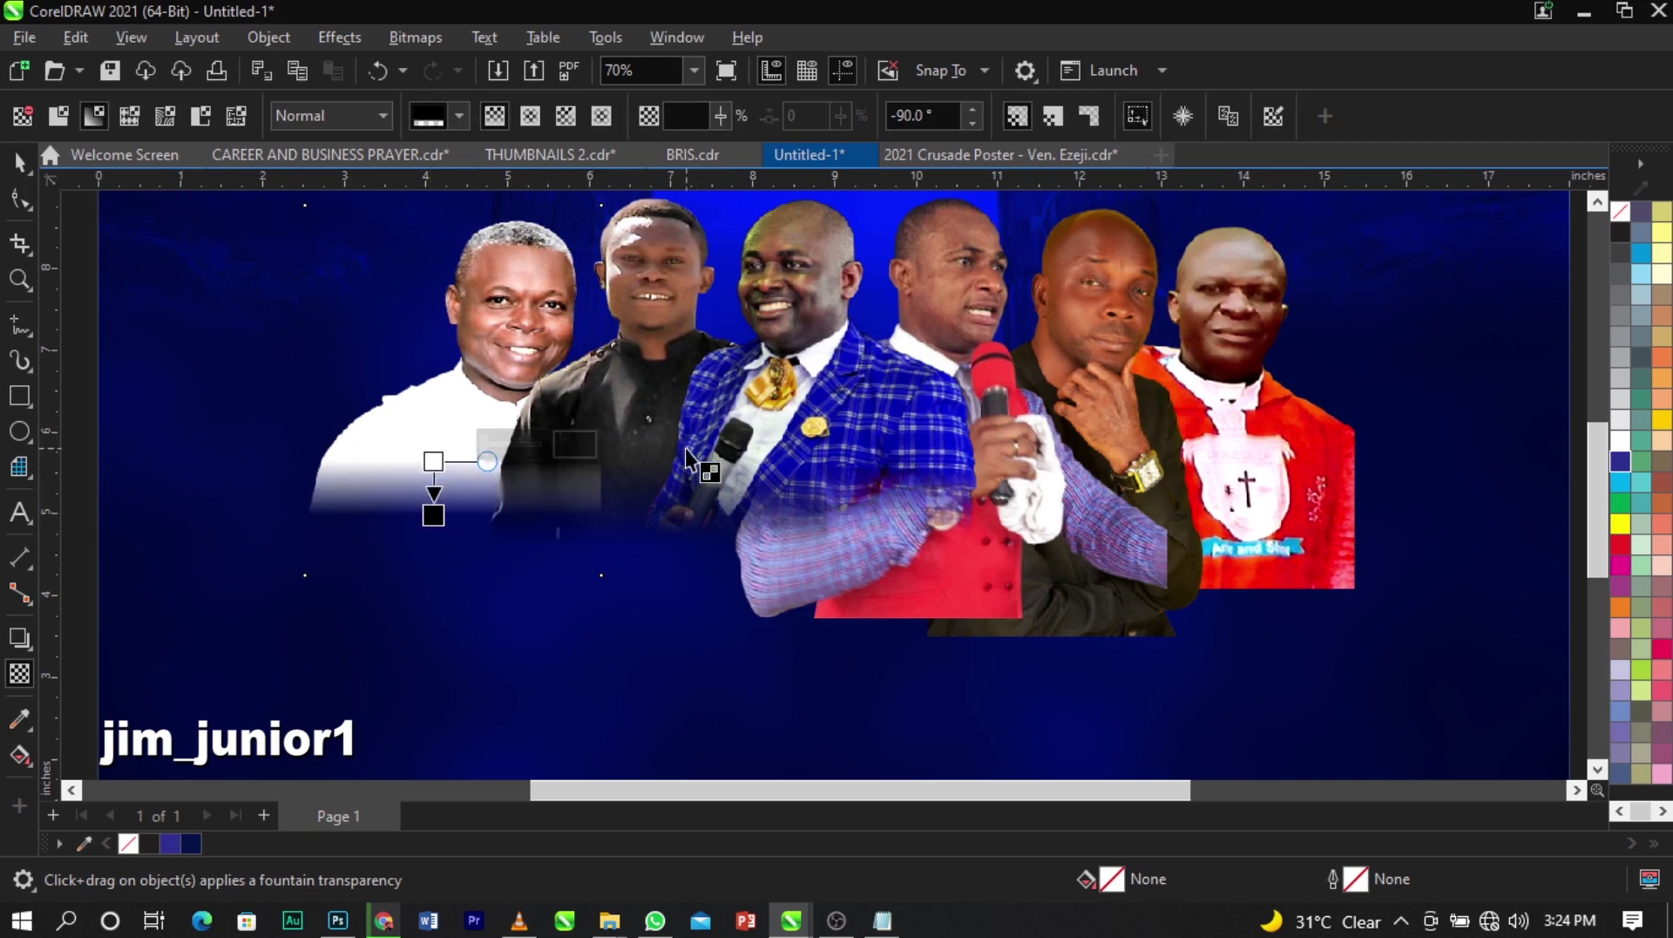
scroll(523, 510, up, 2)
drag(359, 530, 360, 553)
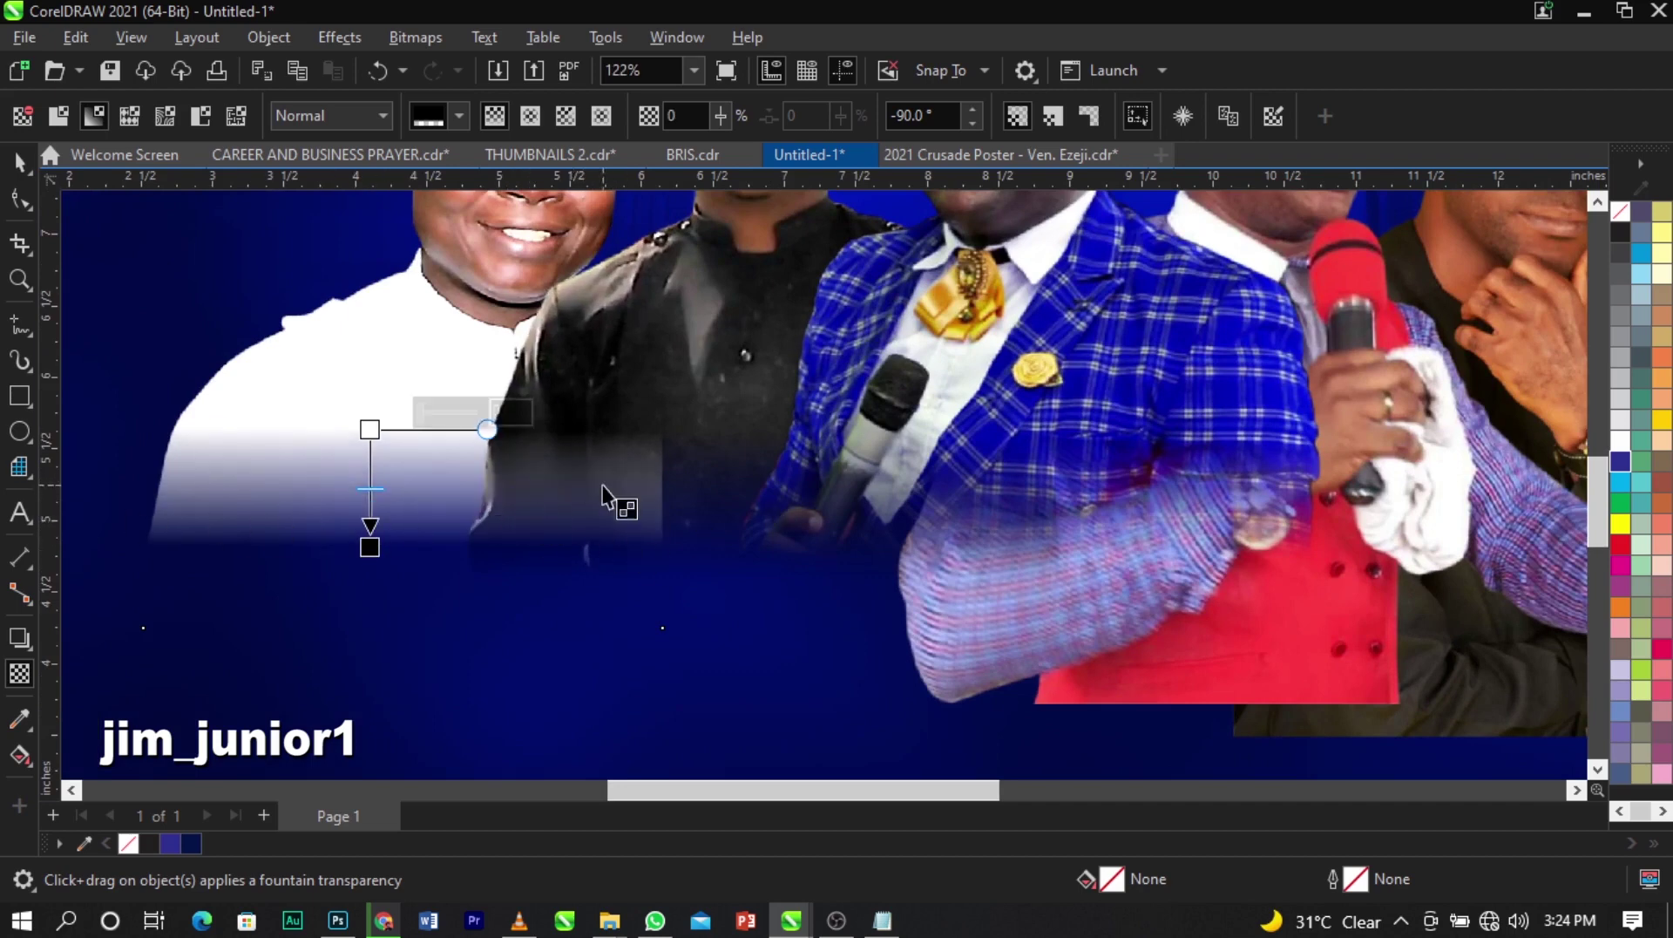
click(401, 38)
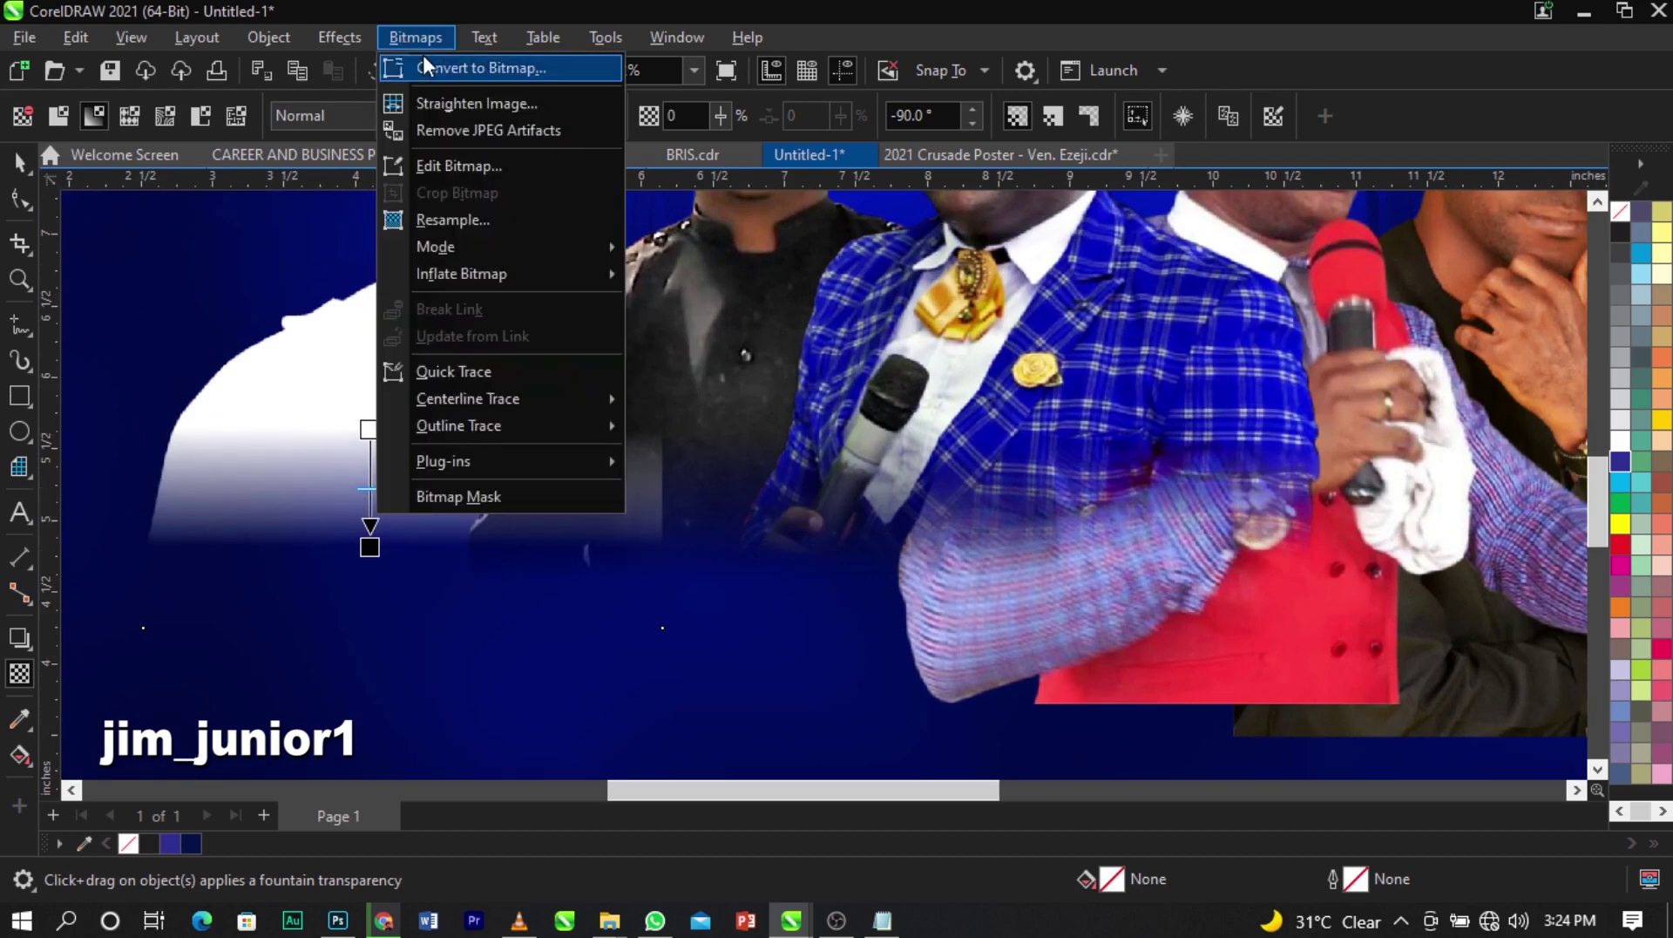
click(423, 62)
click(841, 596)
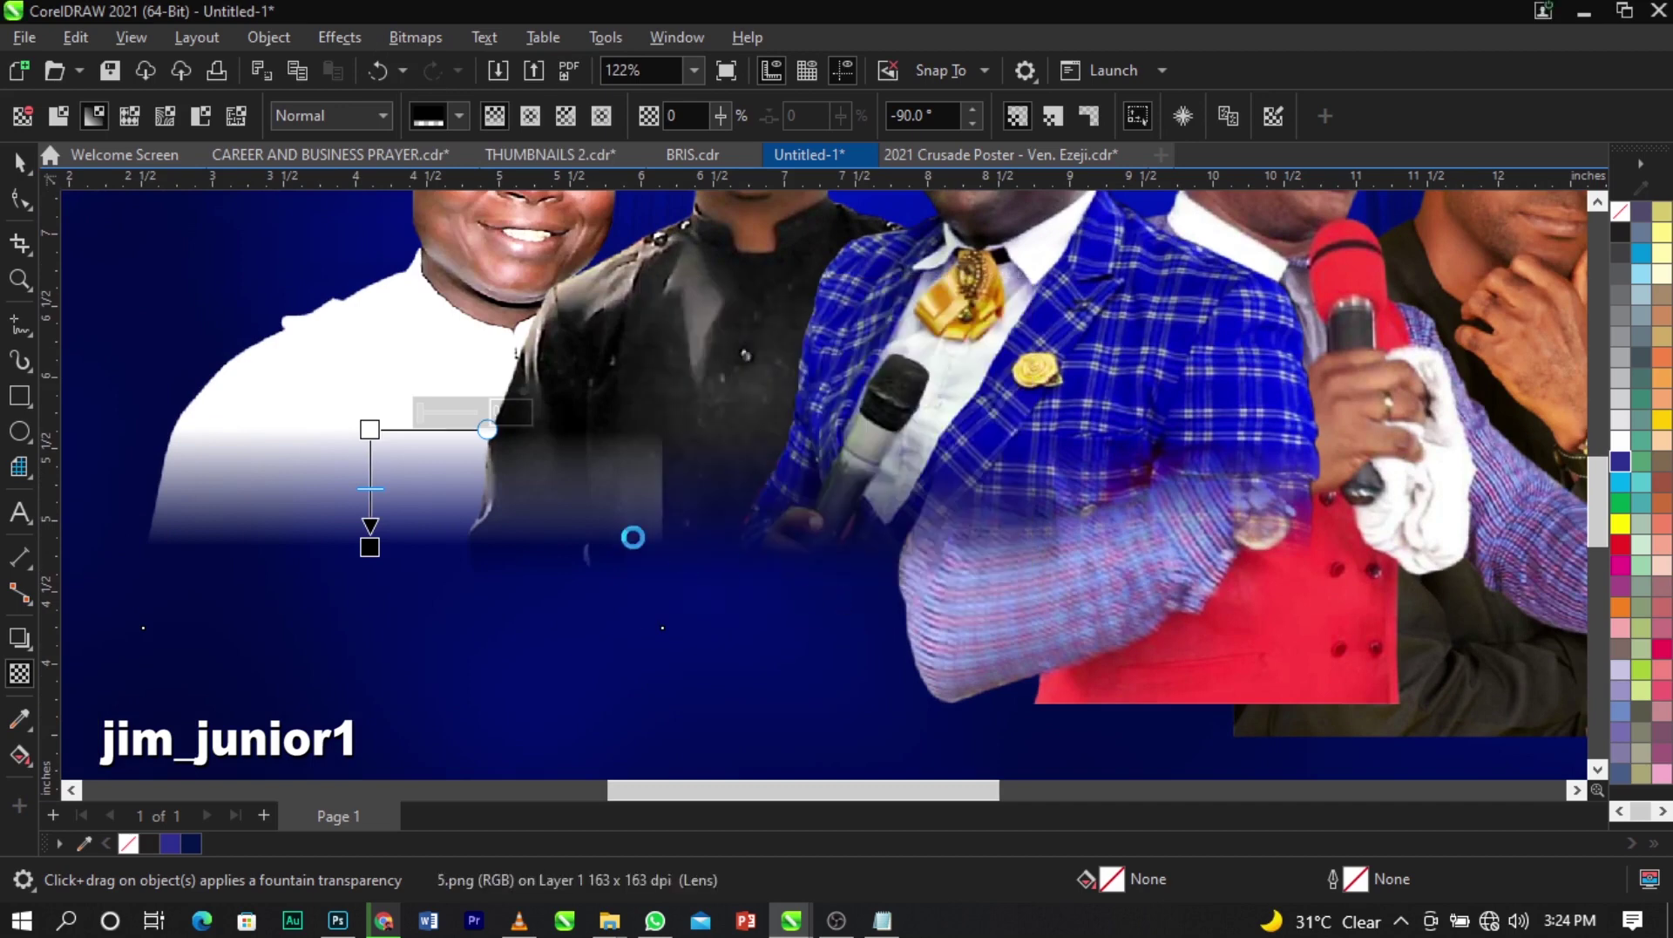
- Fade the black-shirt portrait diagonally and the red-microphone portrait vertically, then convert to a transparent 300 dpi bitmap
drag(487, 447, 580, 486)
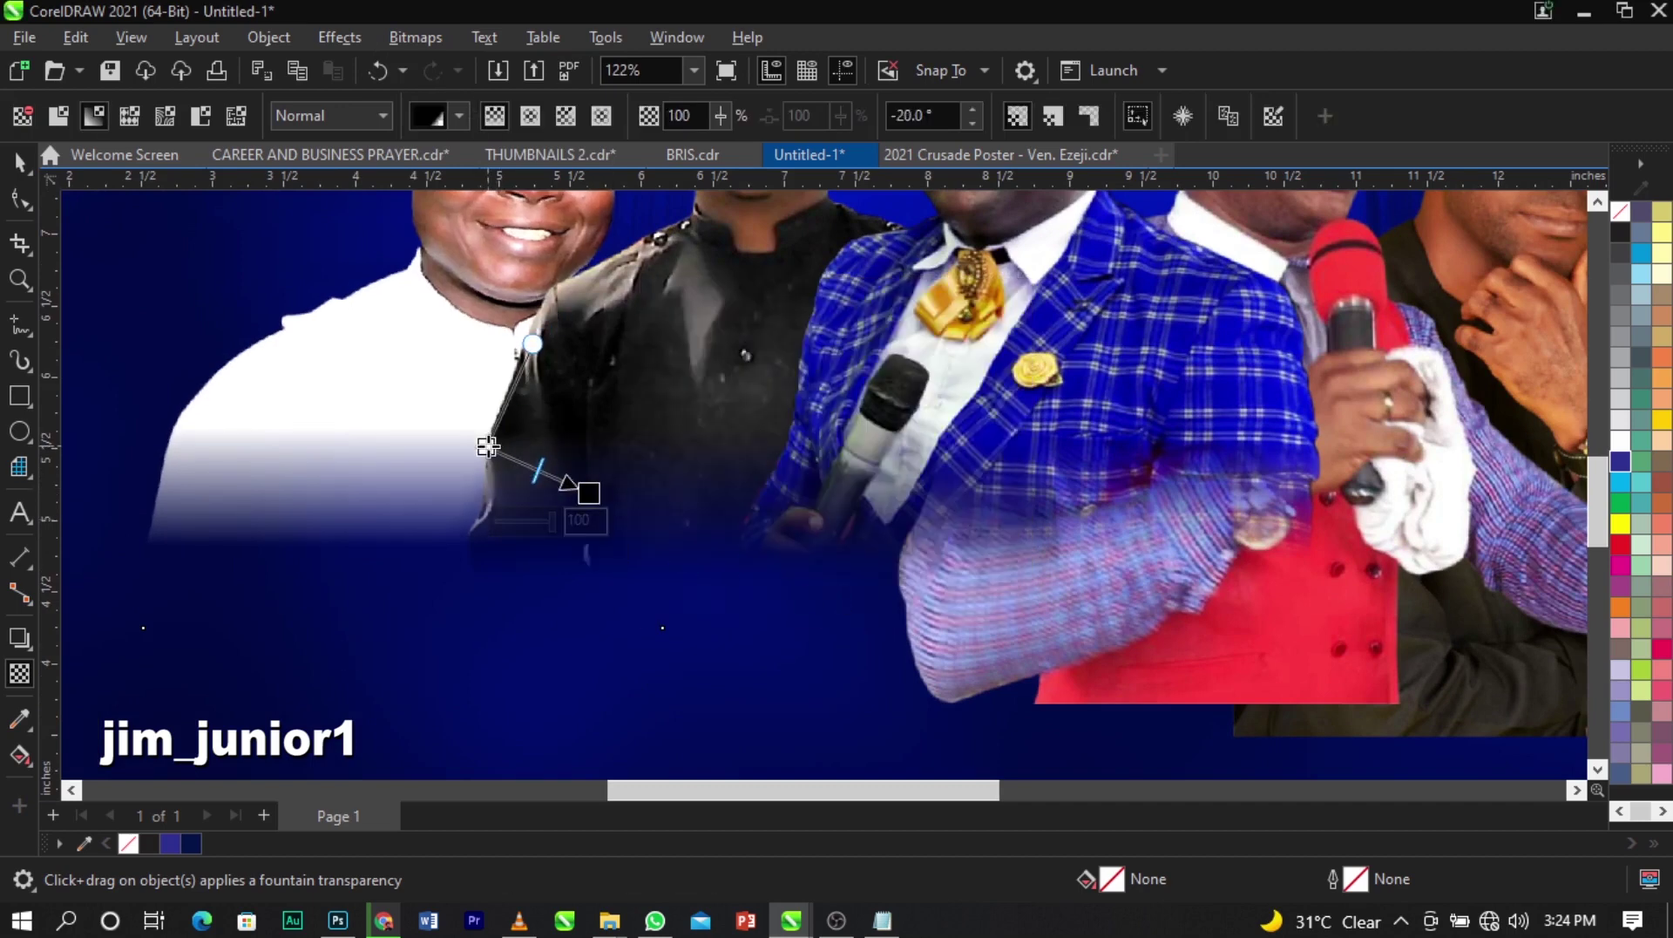
drag(488, 446, 469, 426)
scroll(415, 448, down, 3)
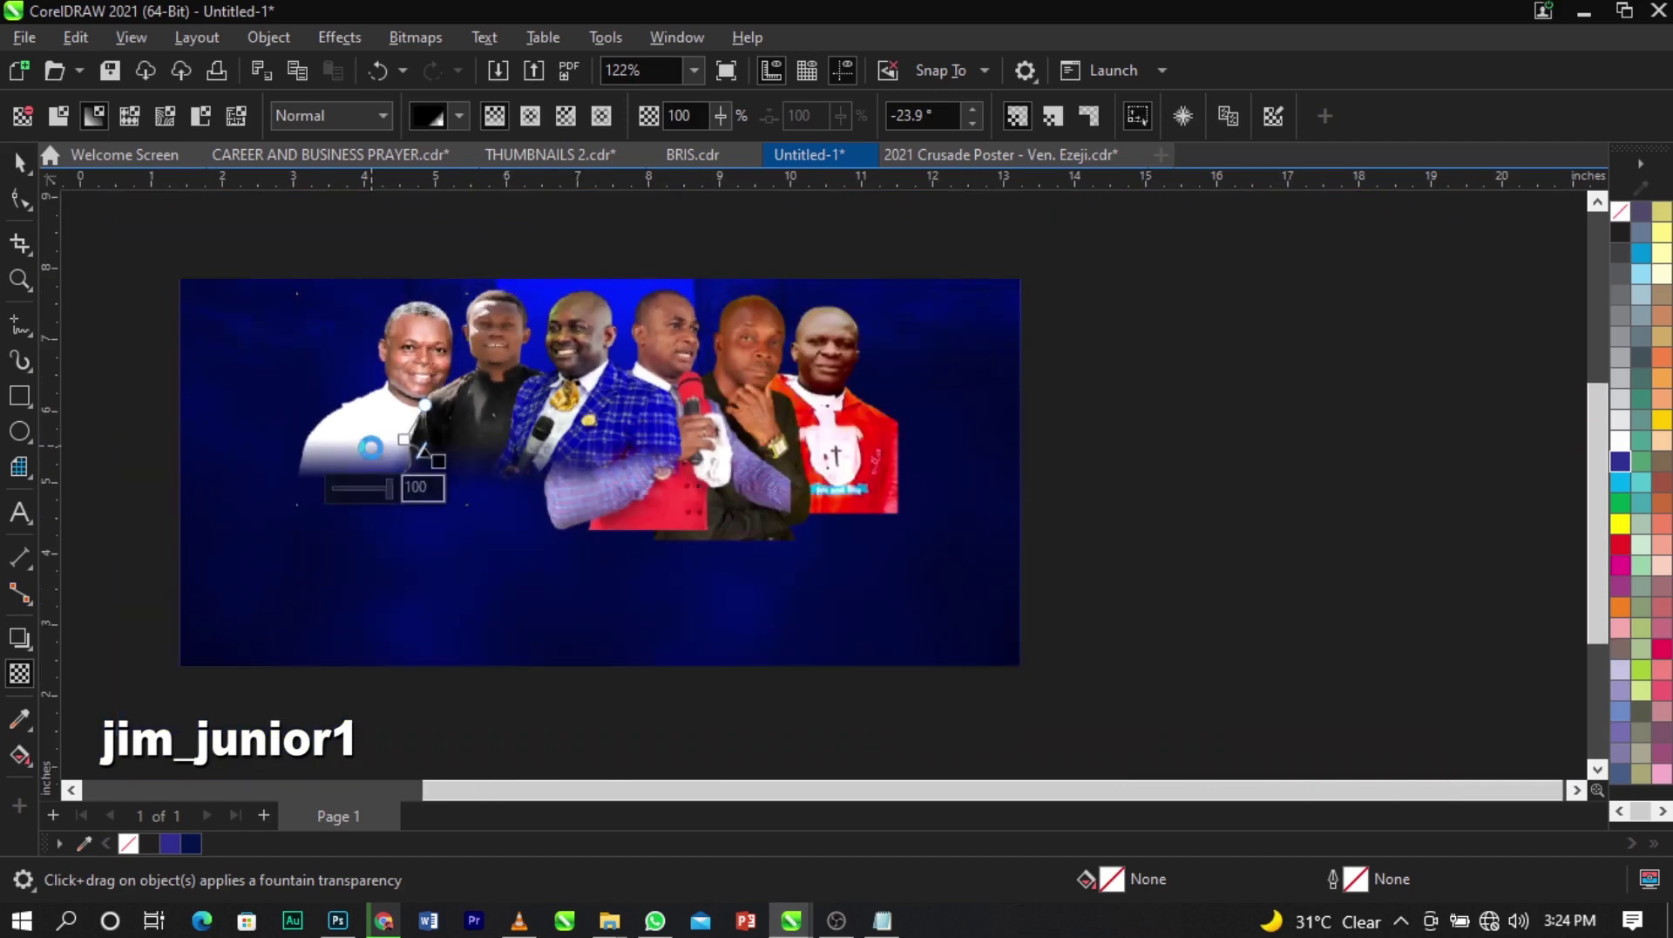
scroll(373, 466, up, 1)
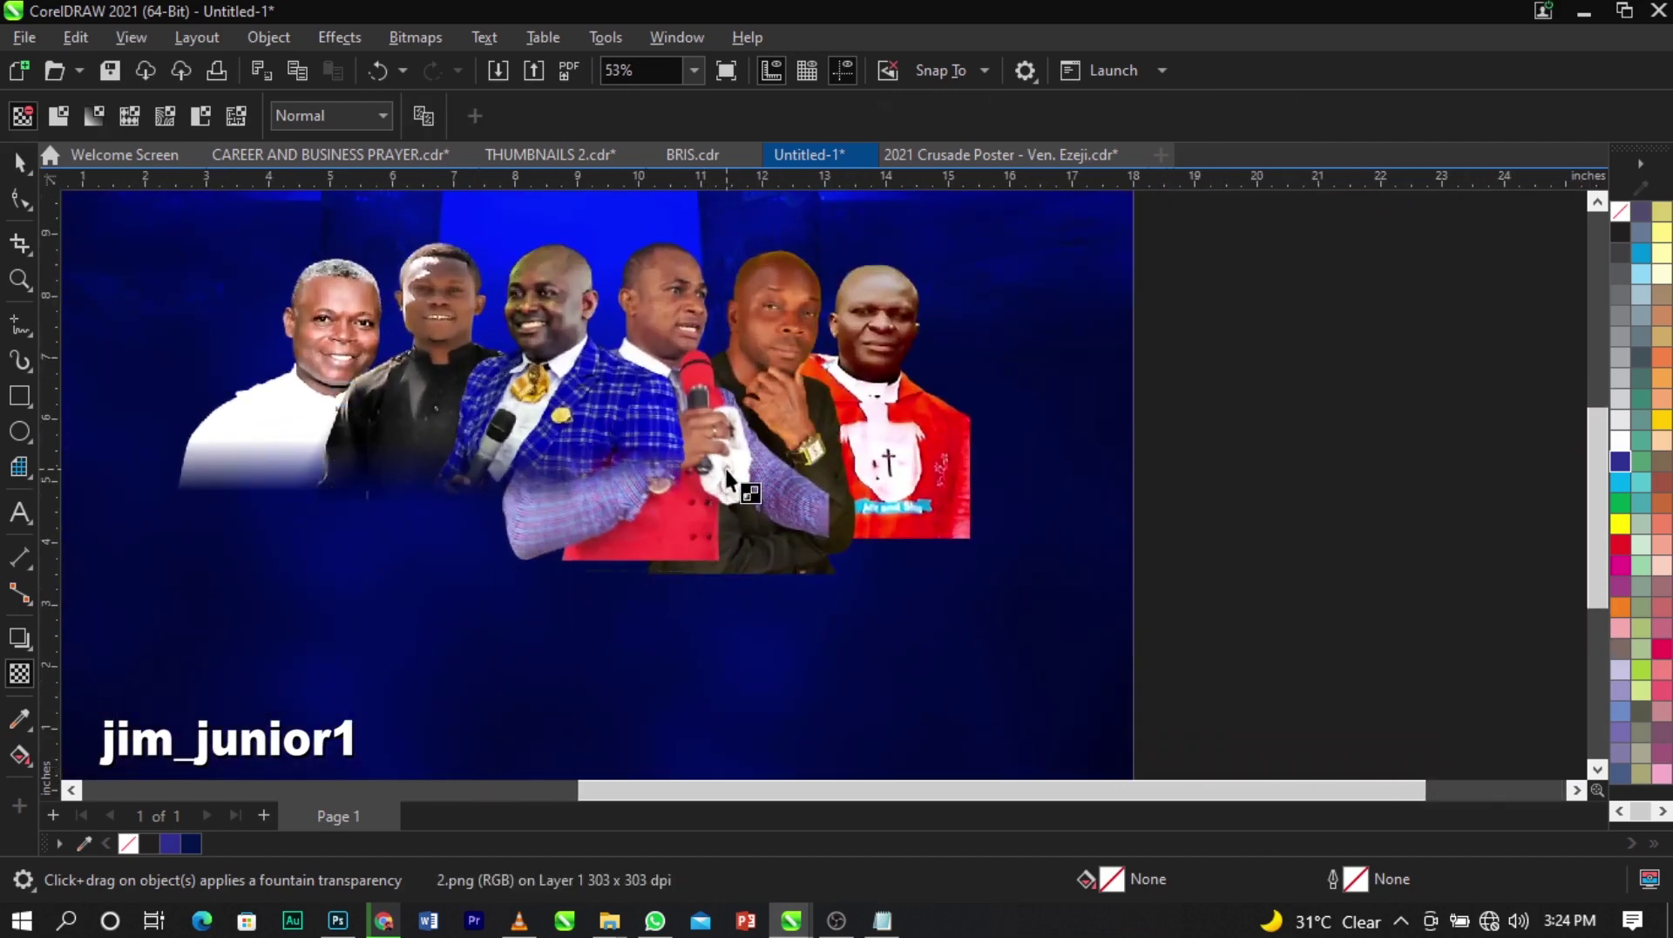
drag(724, 488, 755, 484)
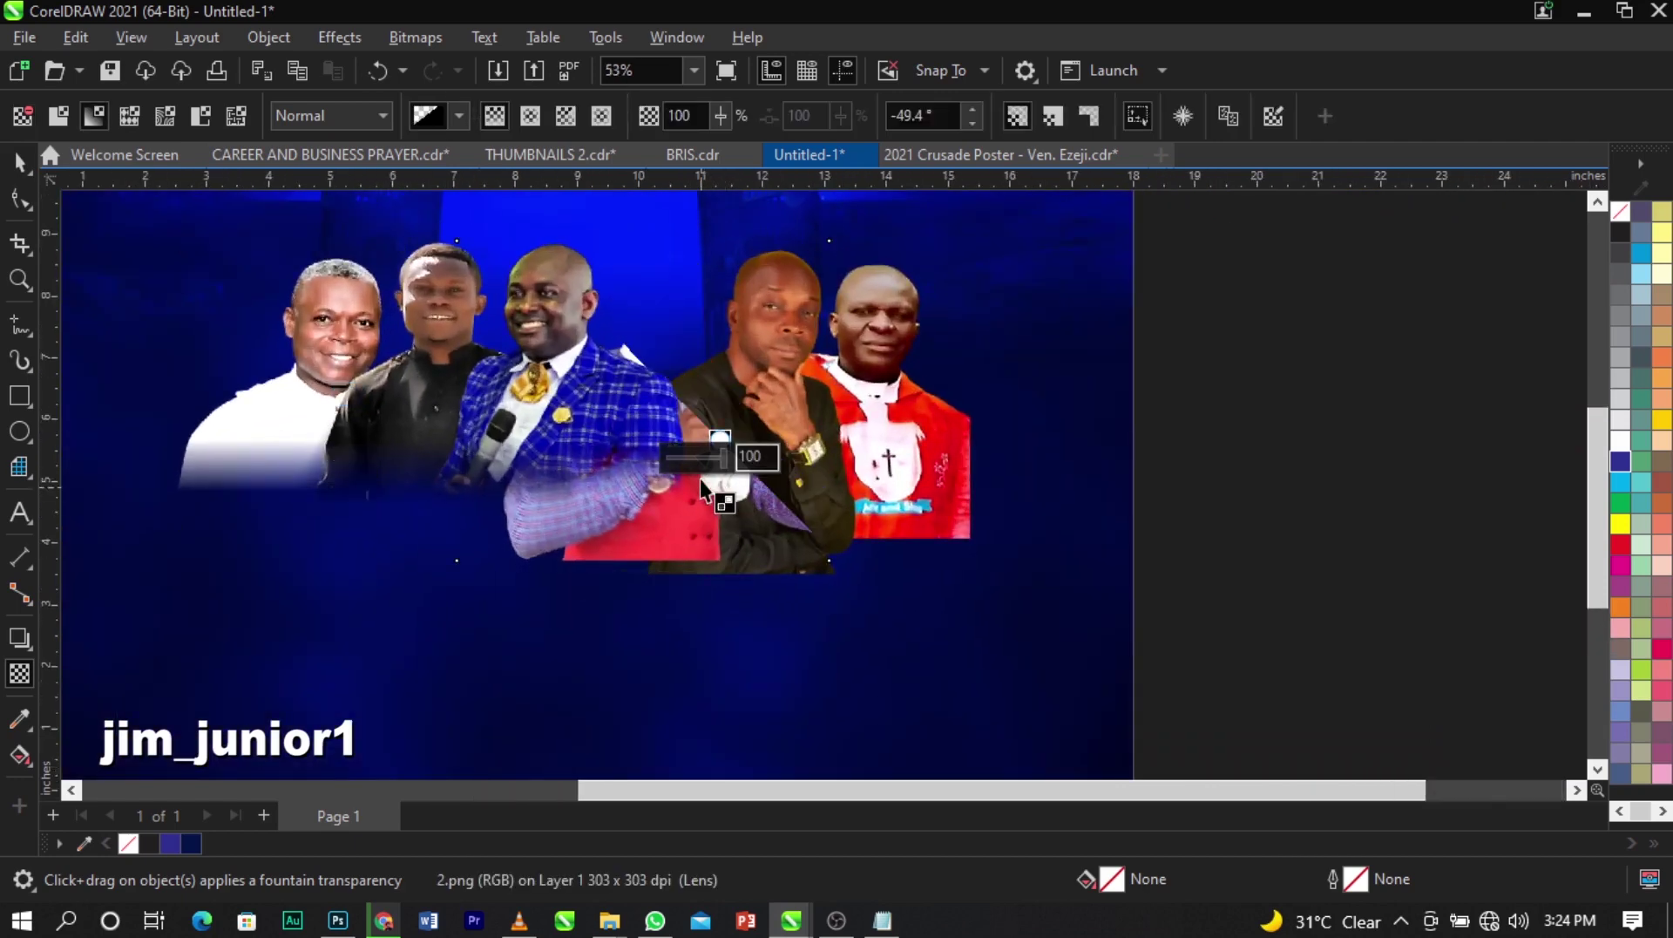
key(ctrl+z)
drag(695, 427, 694, 497)
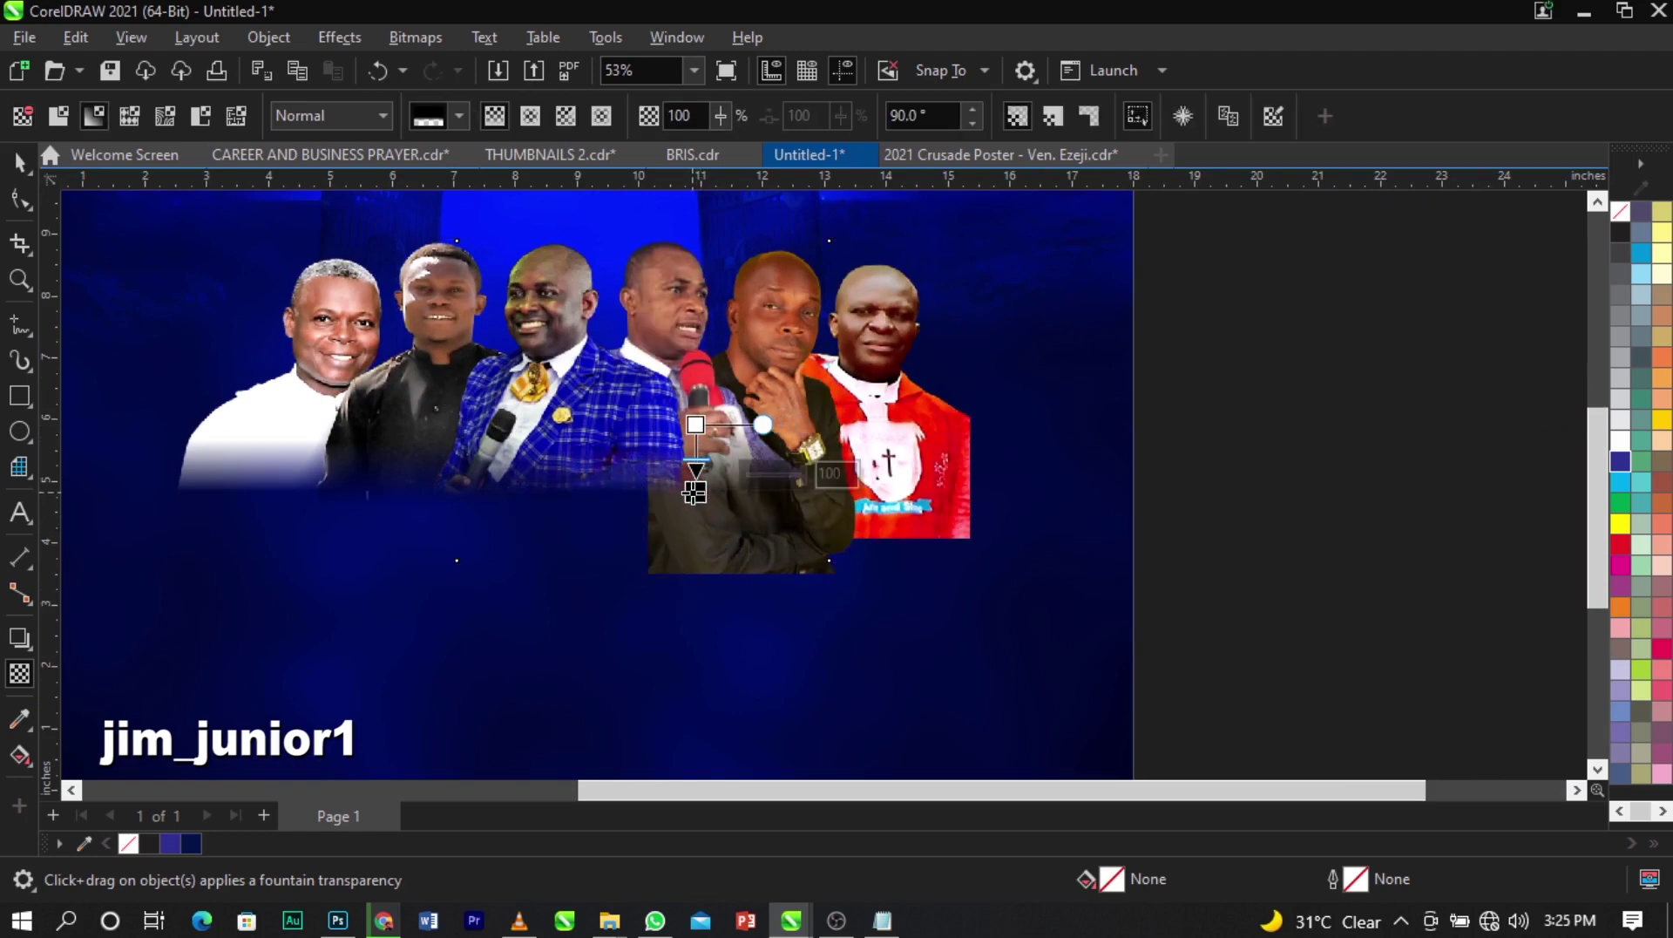
scroll(695, 492, up, 3)
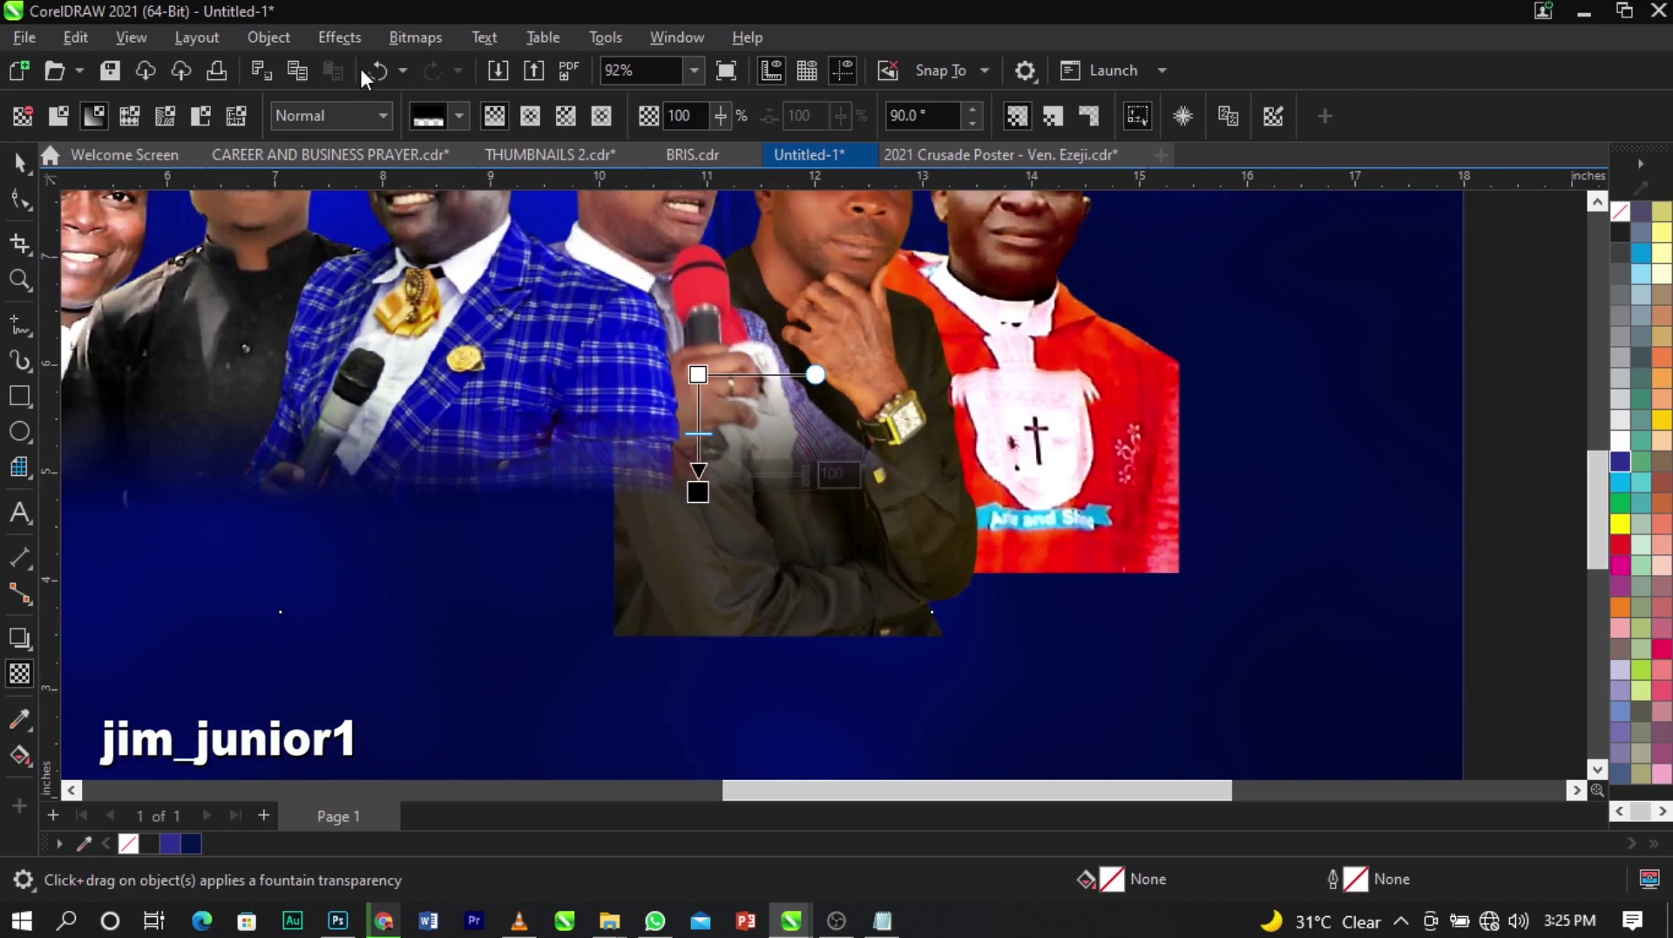
click(416, 38)
click(449, 63)
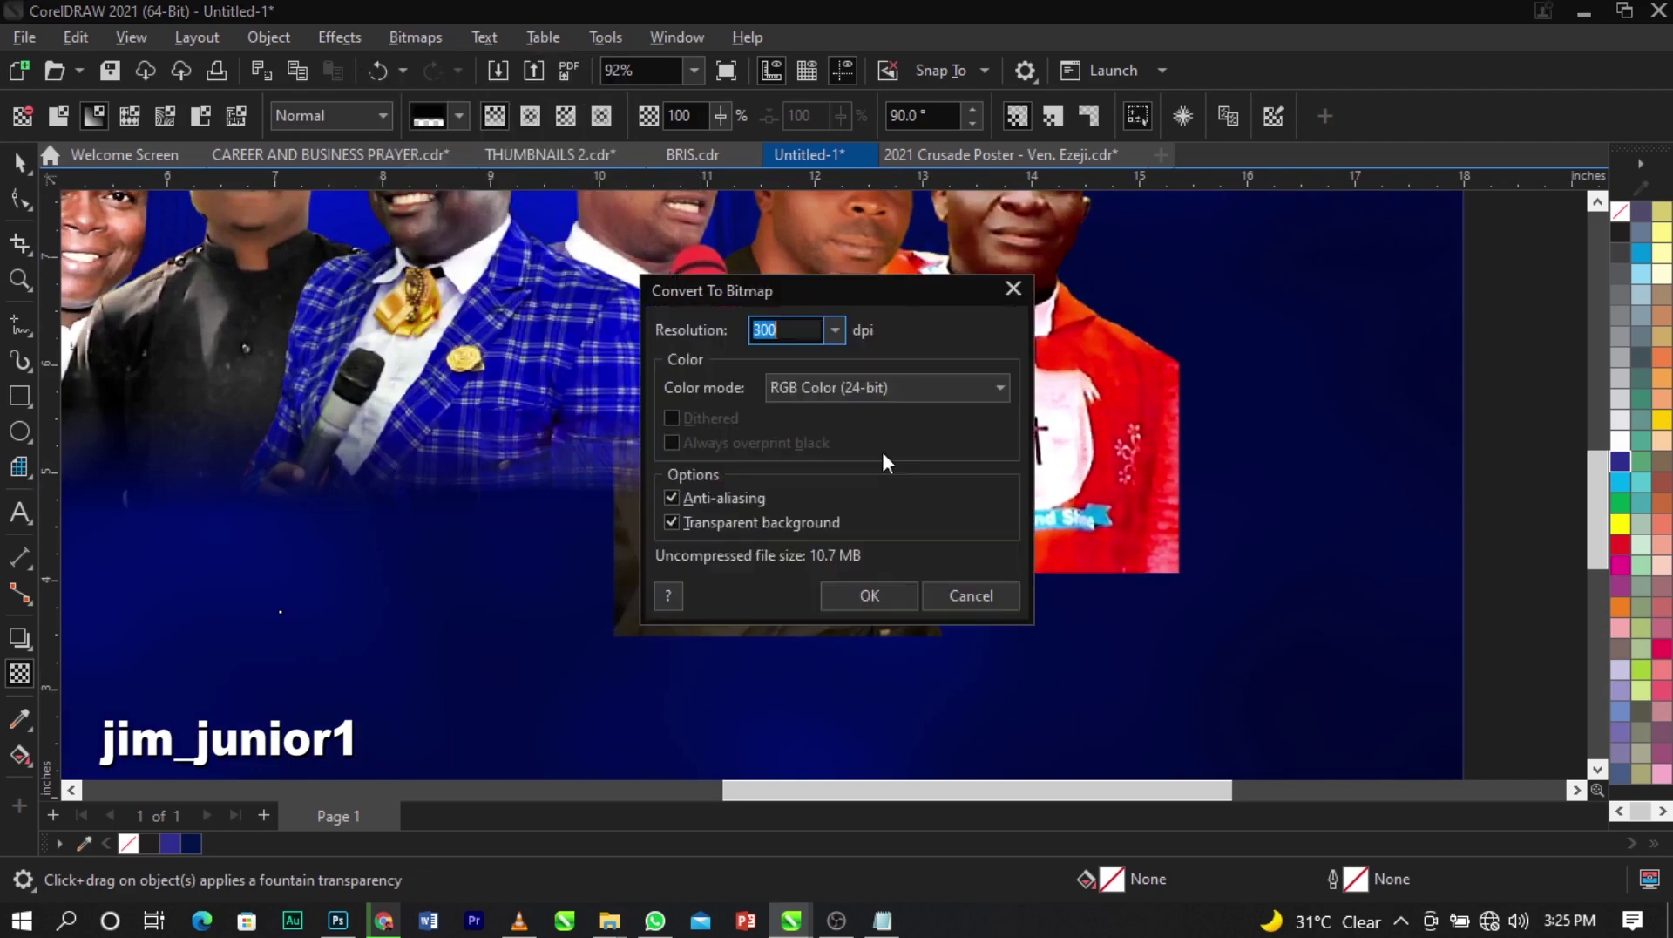
click(871, 598)
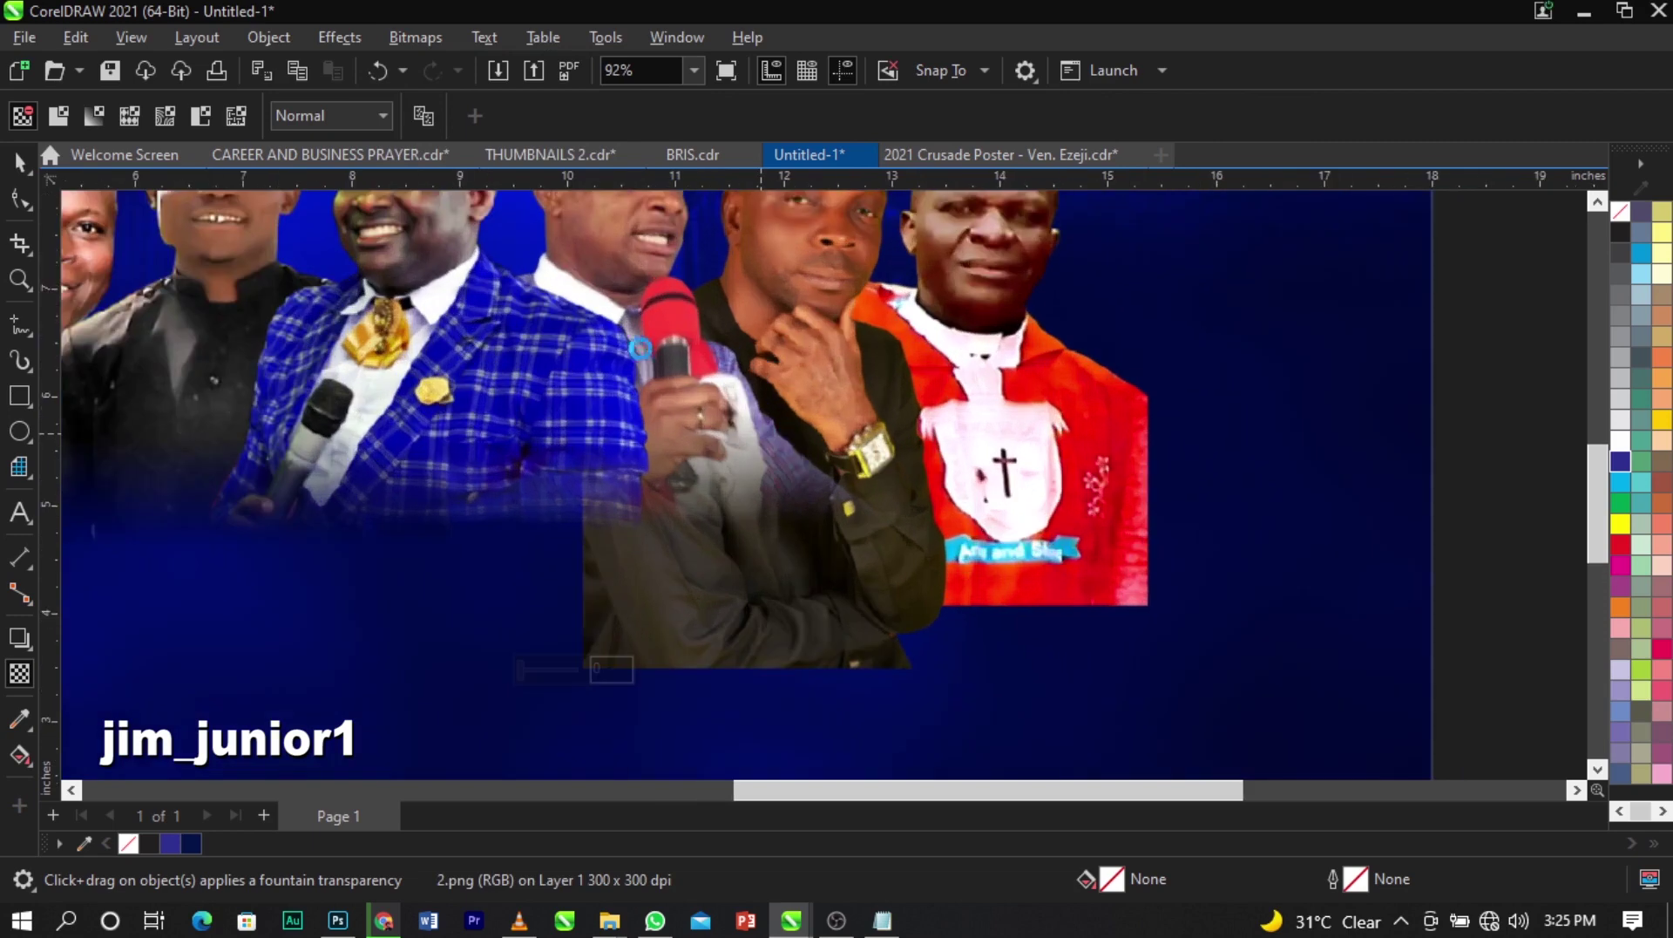
- Give the converted portrait a steeper diagonal fade and flatten it to a bitmap
drag(669, 438, 766, 480)
drag(649, 395, 754, 478)
click(415, 39)
click(427, 61)
click(866, 595)
- Apply a short vertical transparency fade to the new bitmap, redoing the first attempt
drag(829, 426, 830, 481)
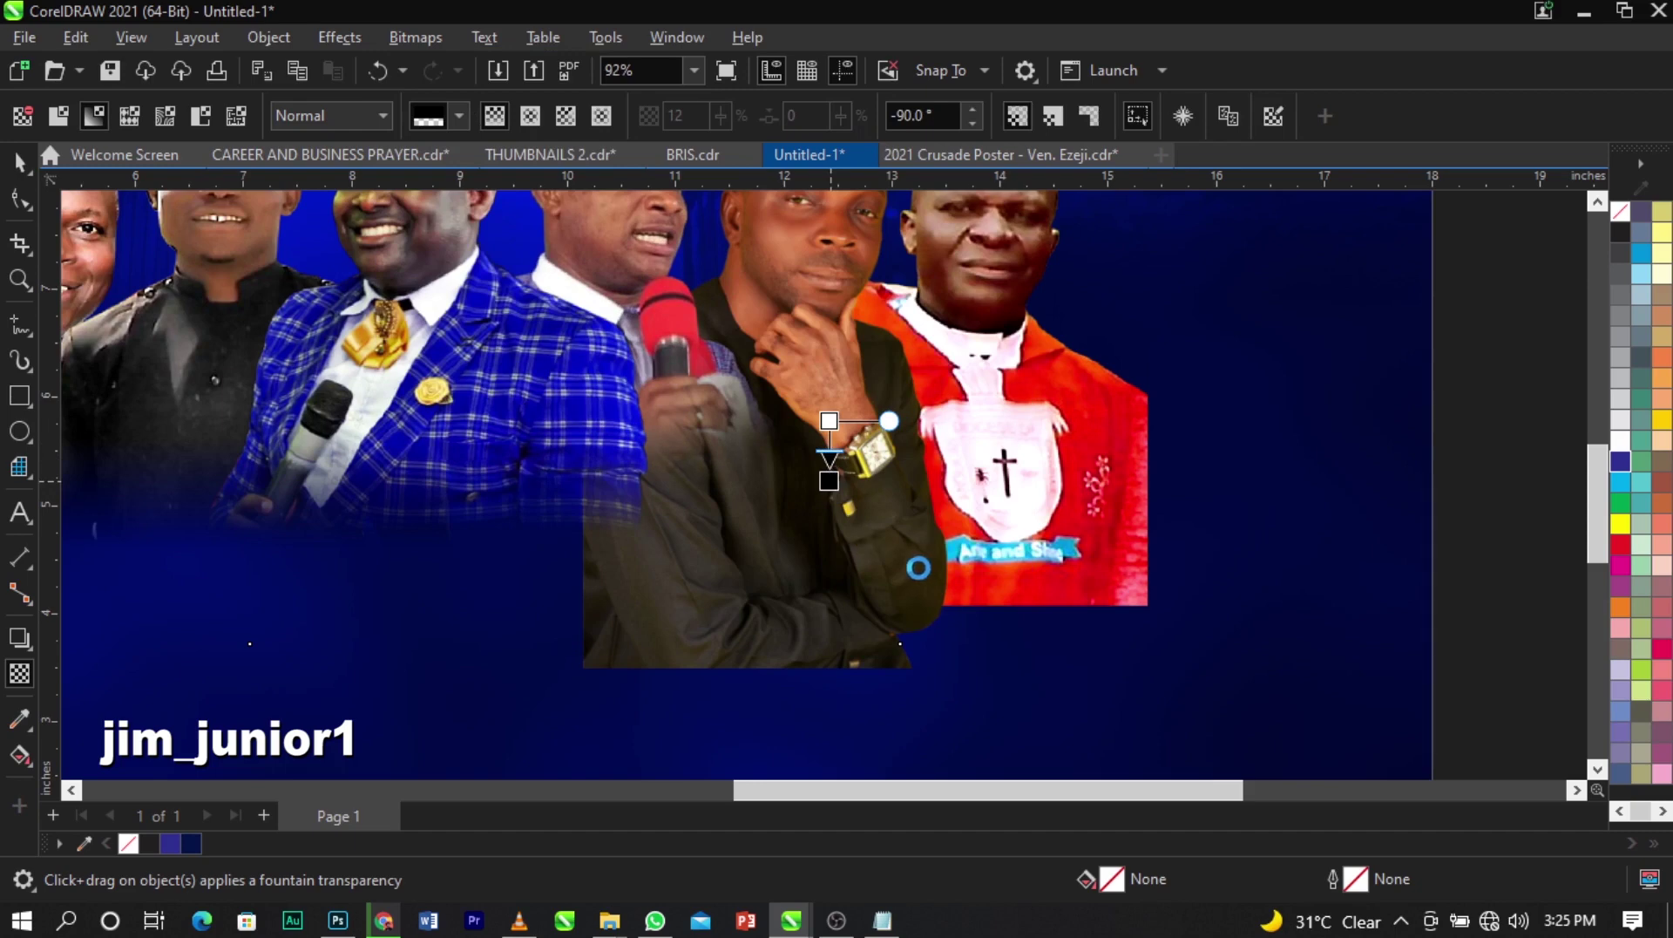
key(ctrl+z)
mouse_move(853, 443)
mouse_down()
mouse_move(854, 513)
mouse_move(853, 454)
mouse_up()
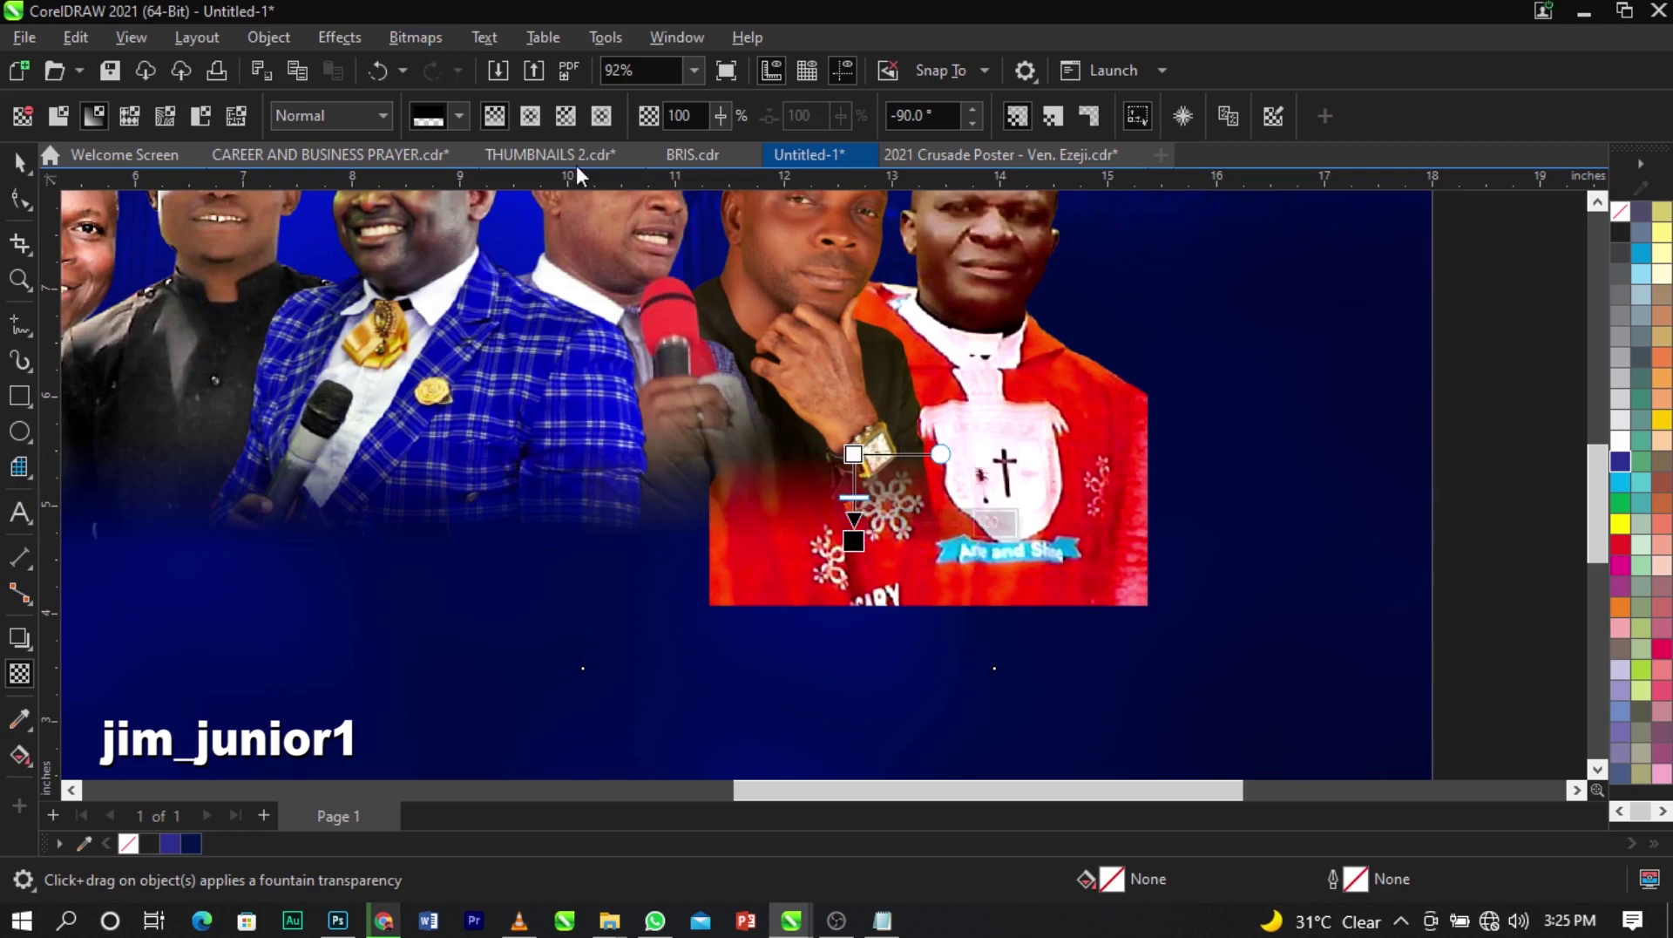
- Fade the red-robed photo downward, convert it to a 300 dpi bitmap, and fade its bottom again
drag(988, 375, 988, 525)
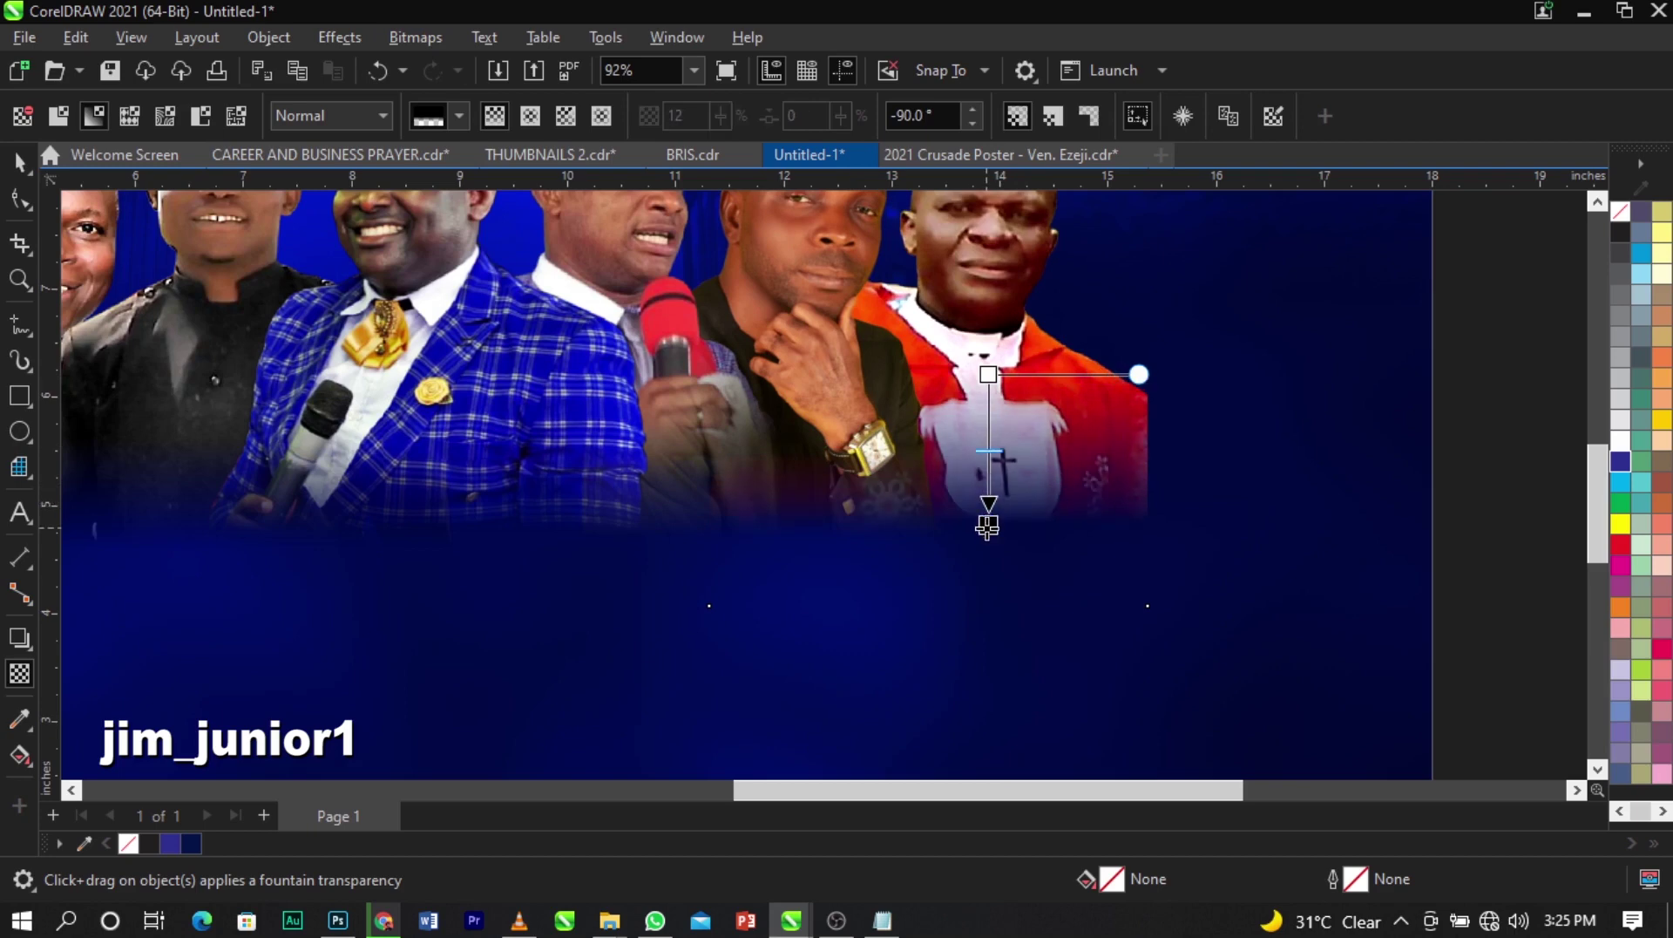
click(415, 36)
click(475, 67)
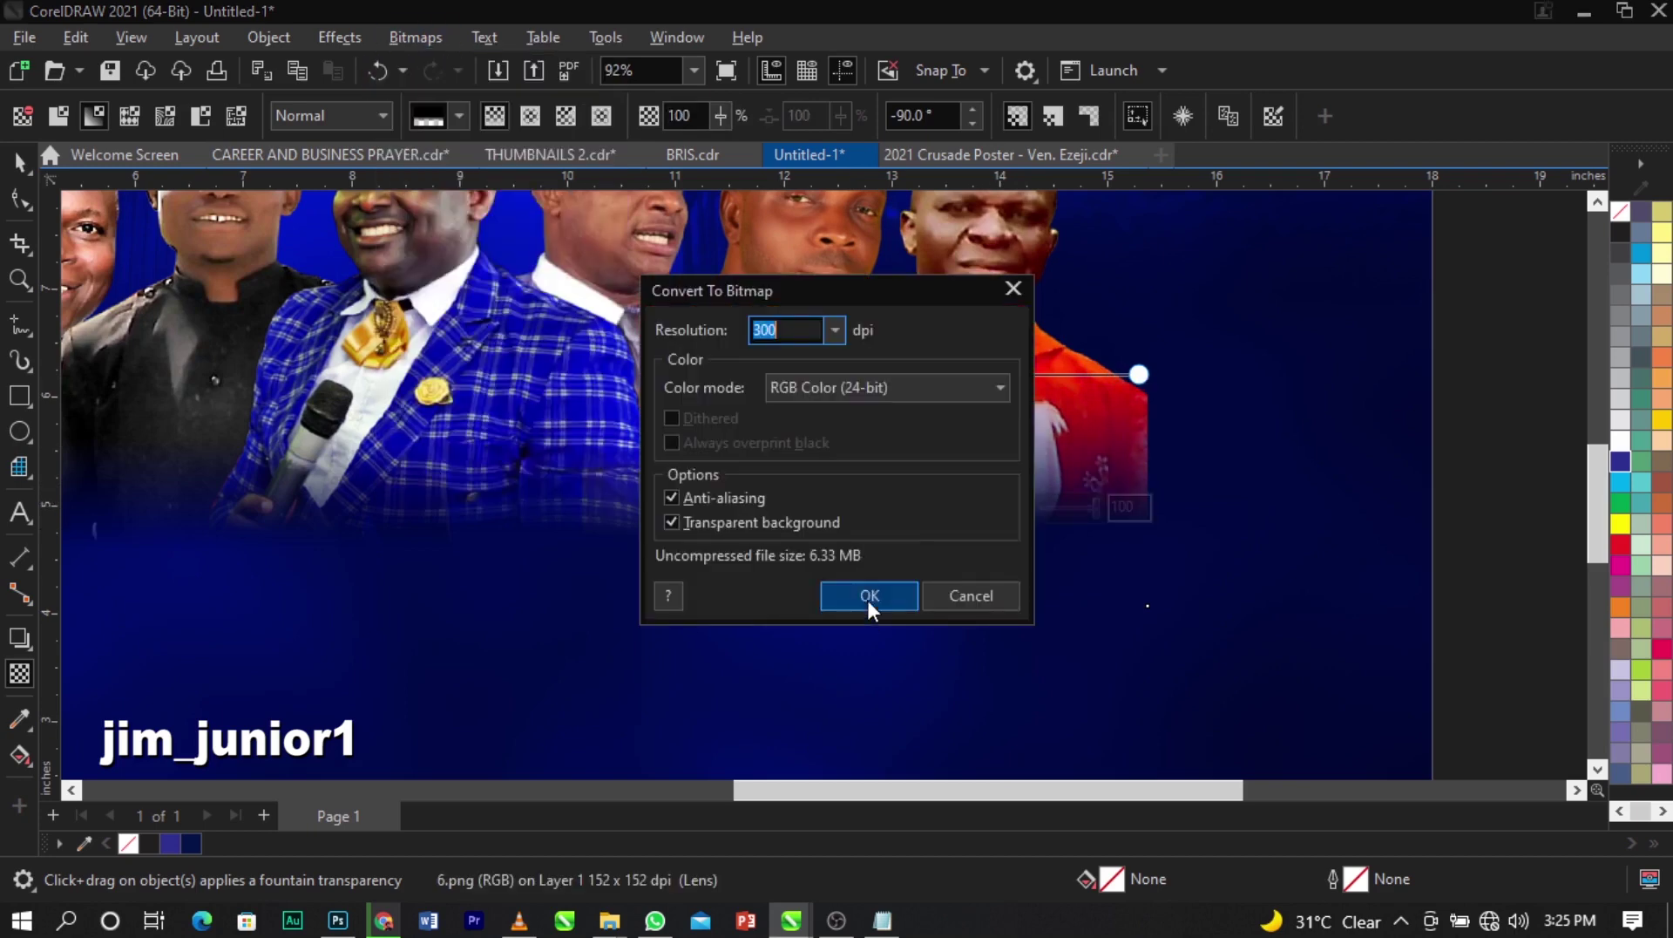
click(870, 595)
drag(1082, 428, 1124, 447)
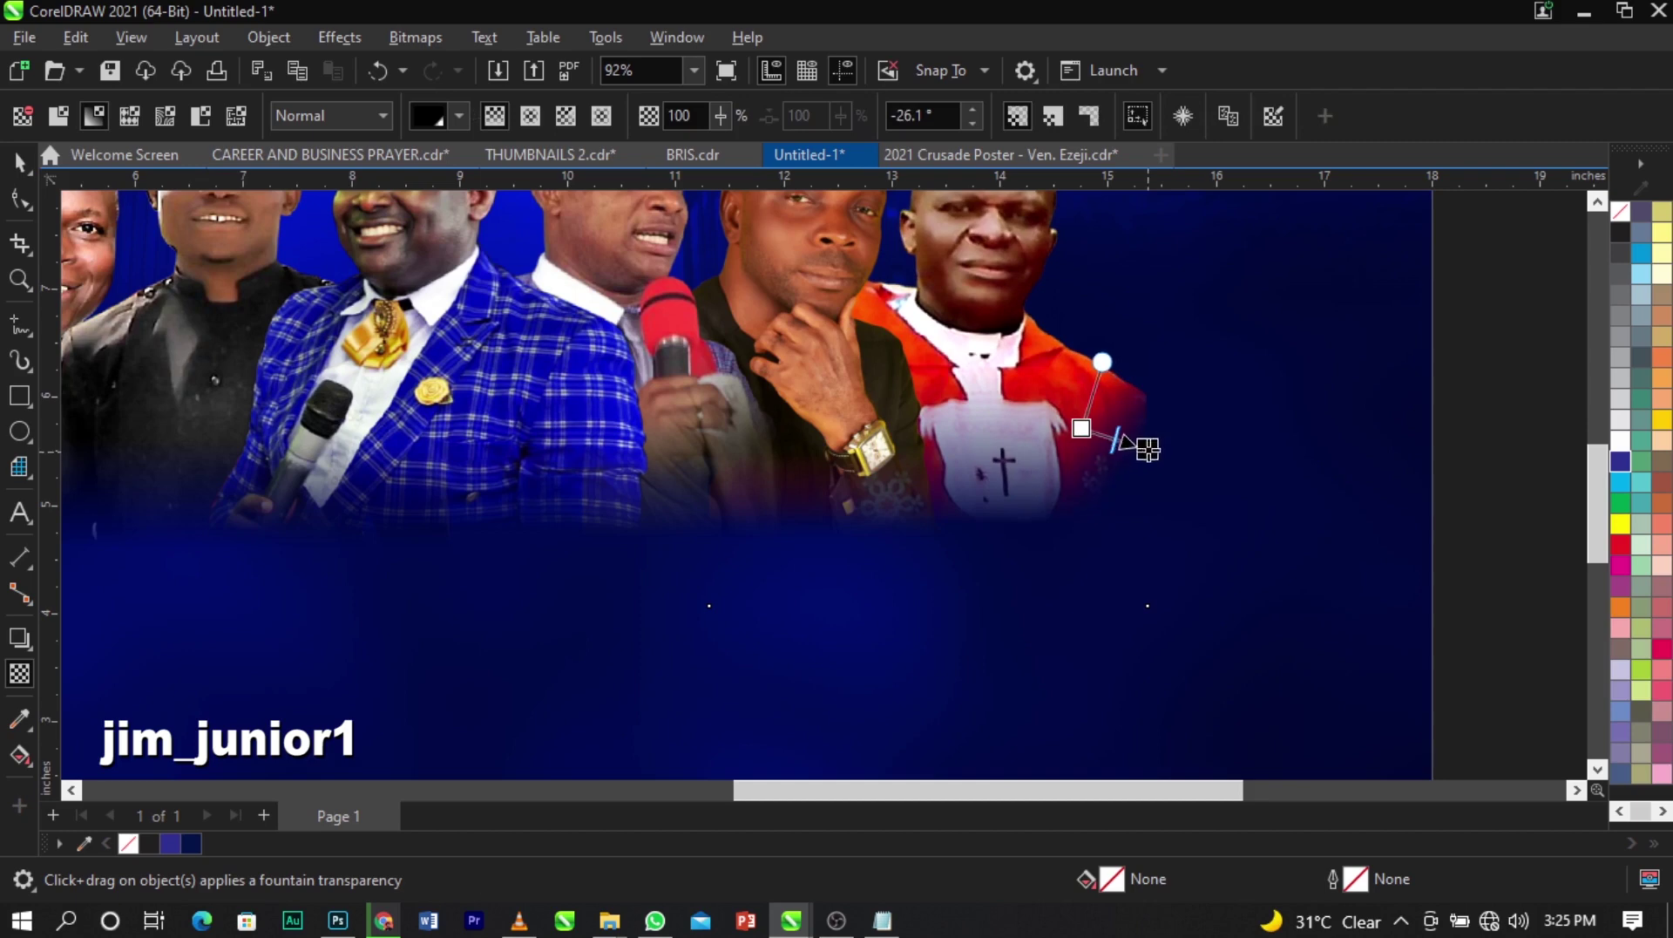
key(space)
scroll(1307, 470, down, 4)
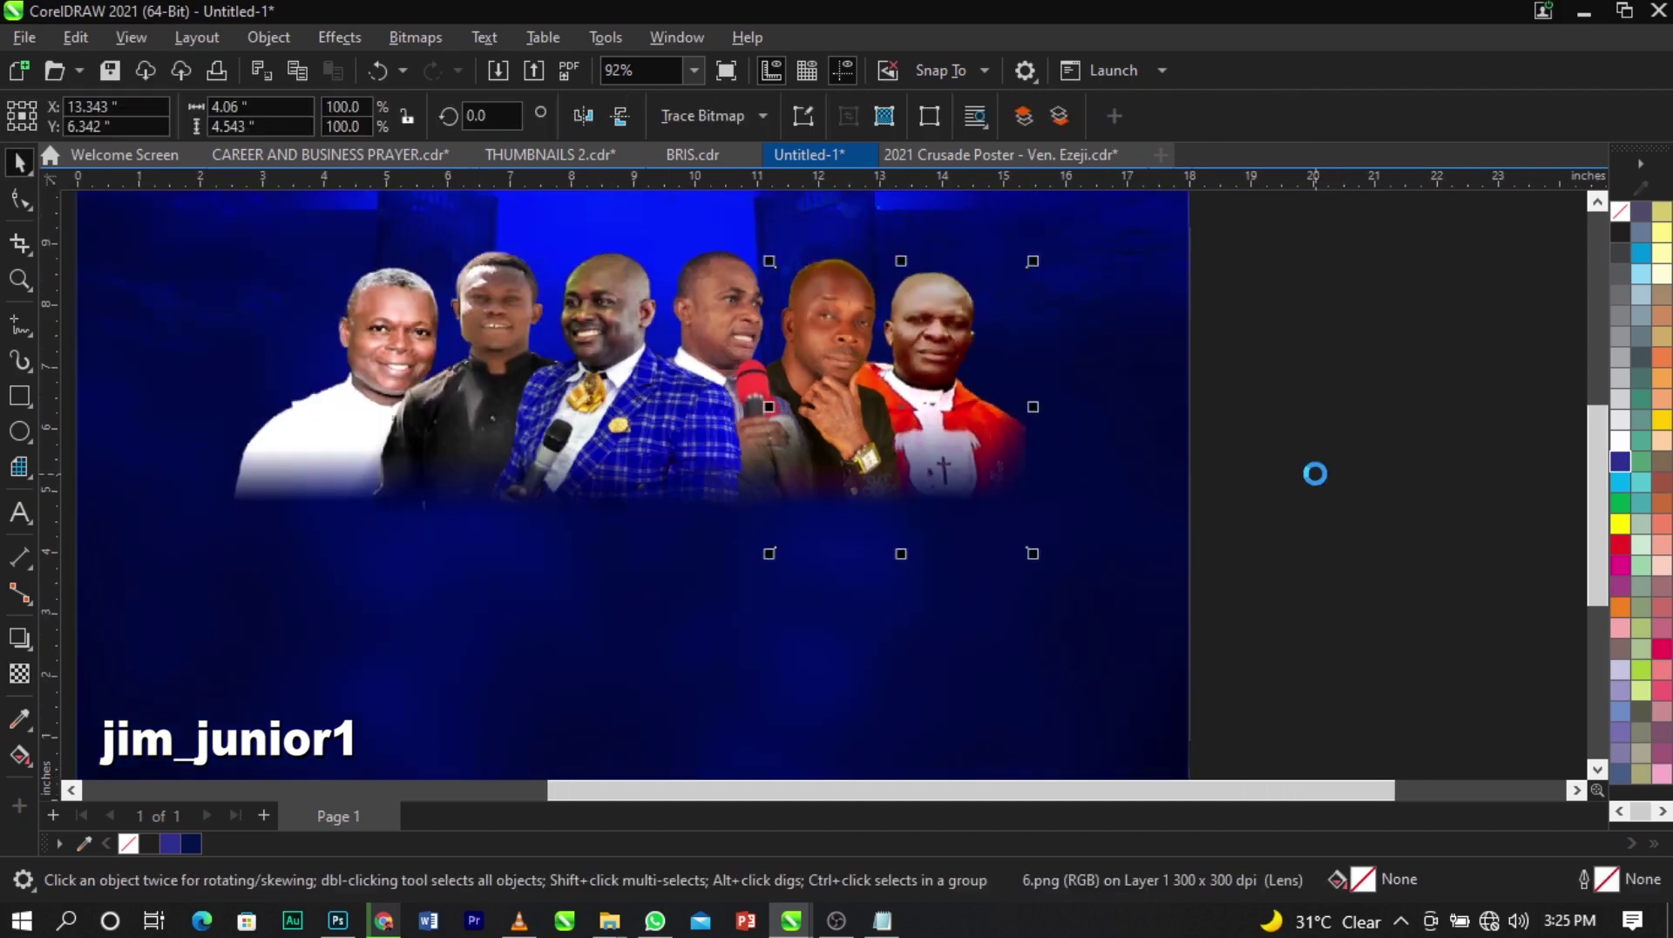
- Convert the six selected minister photos into one 300 dpi bitmap with a transparent background
key(Escape)
drag(1100, 422, 305, 635)
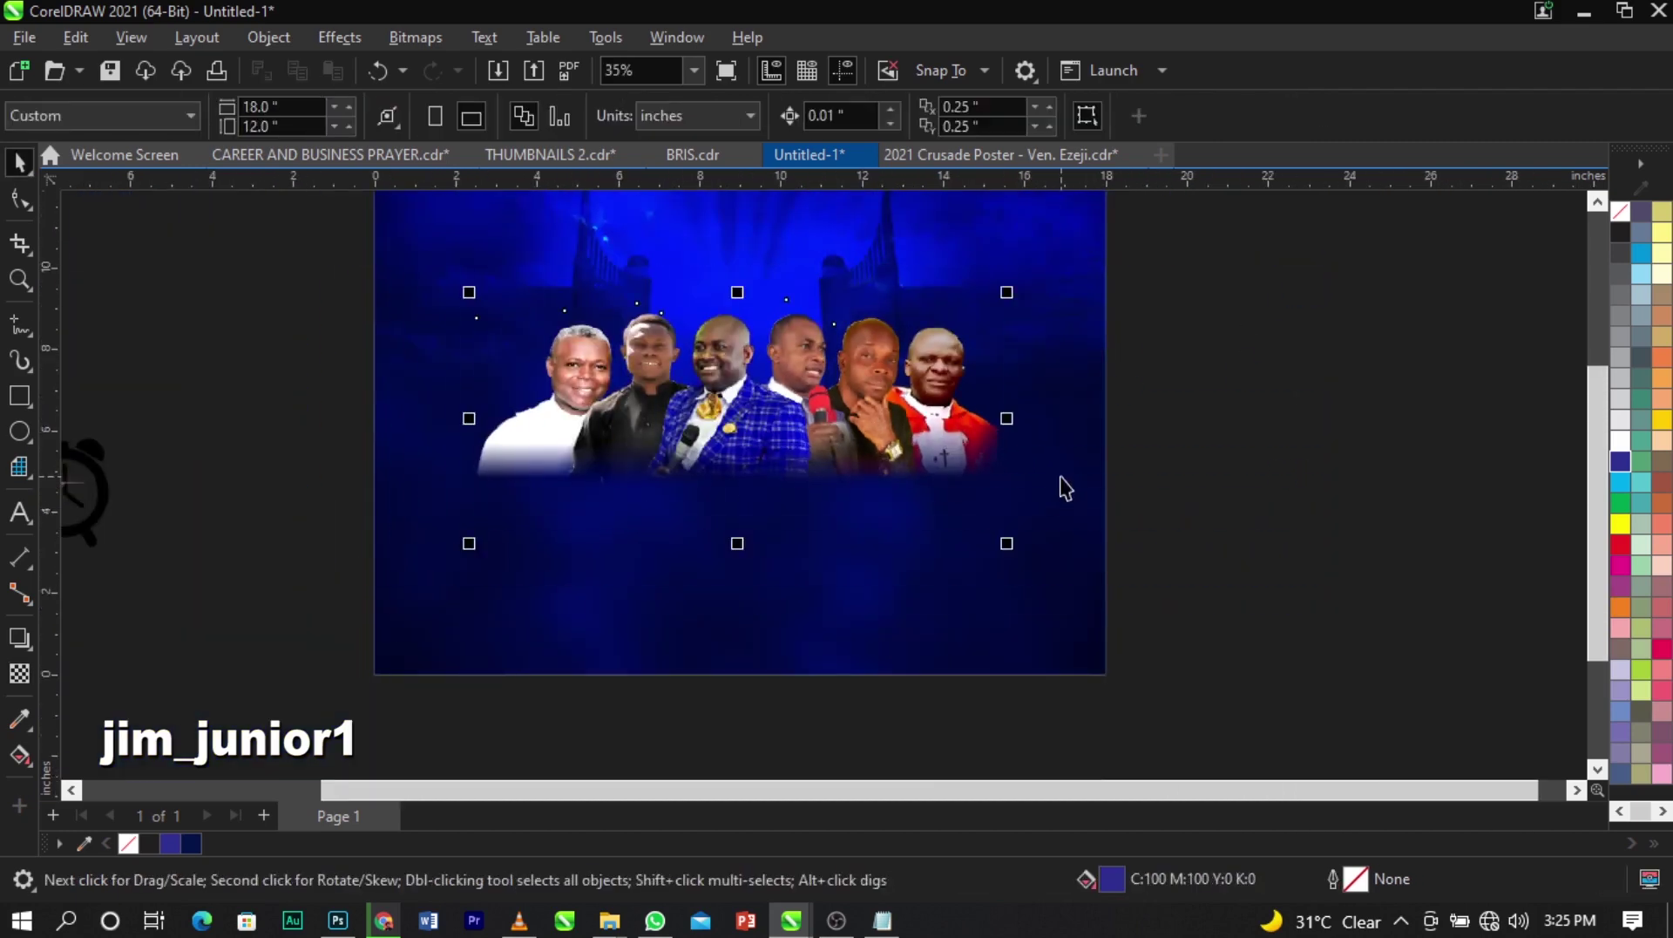
scroll(953, 460, up, 1)
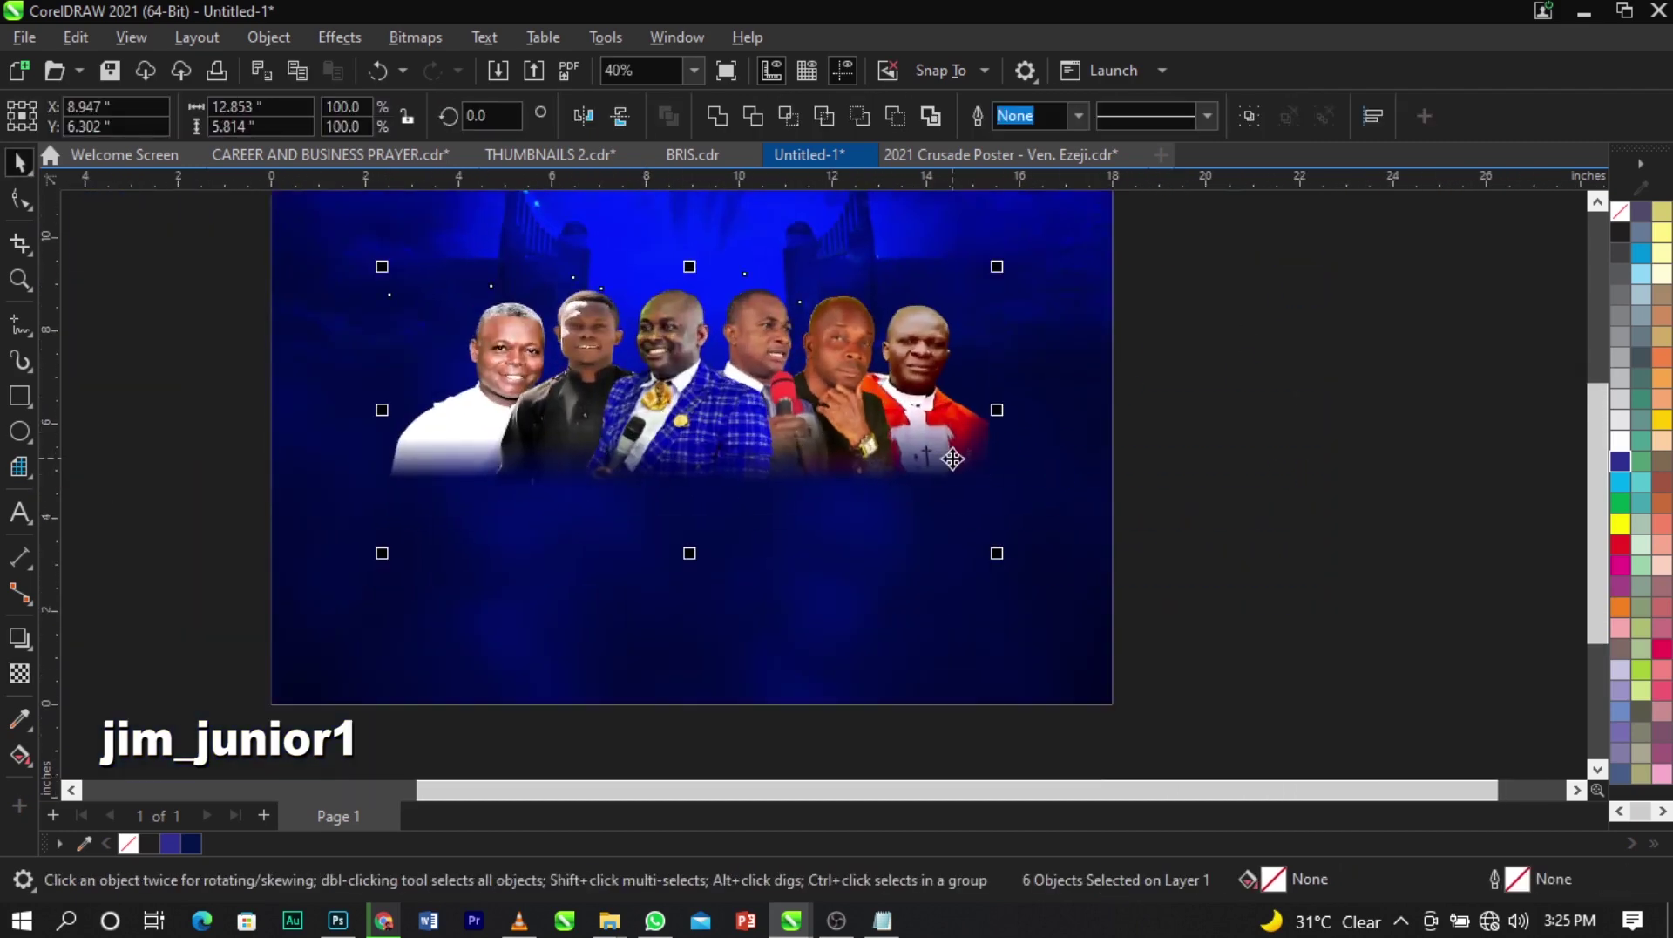
click(416, 40)
click(441, 59)
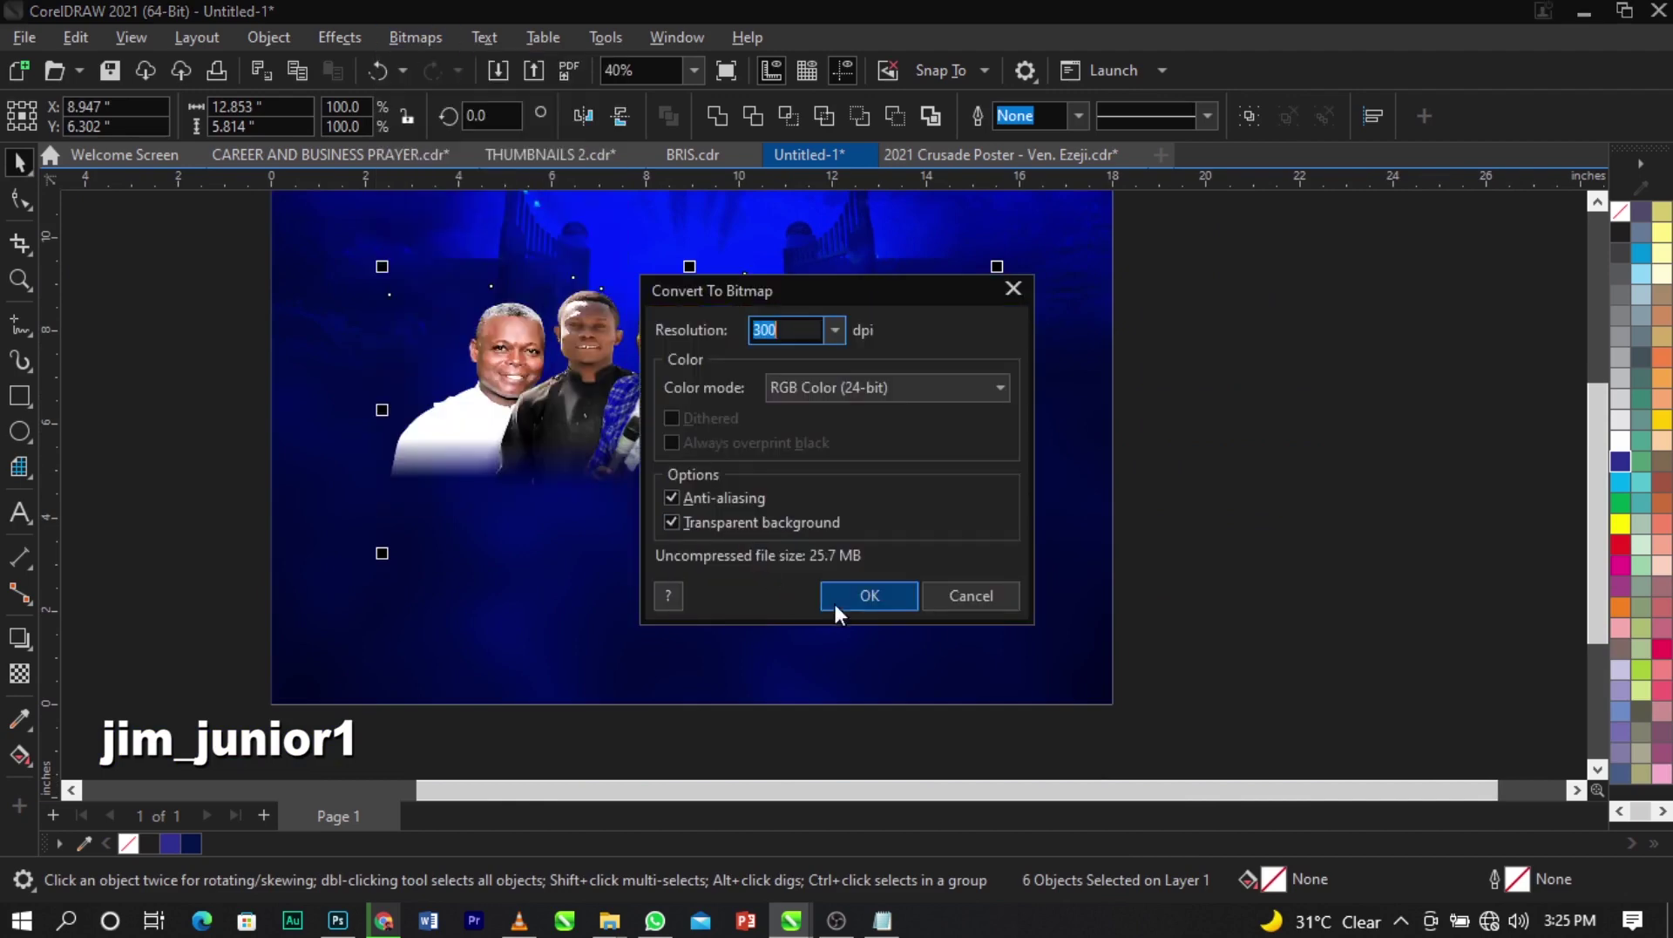
click(870, 596)
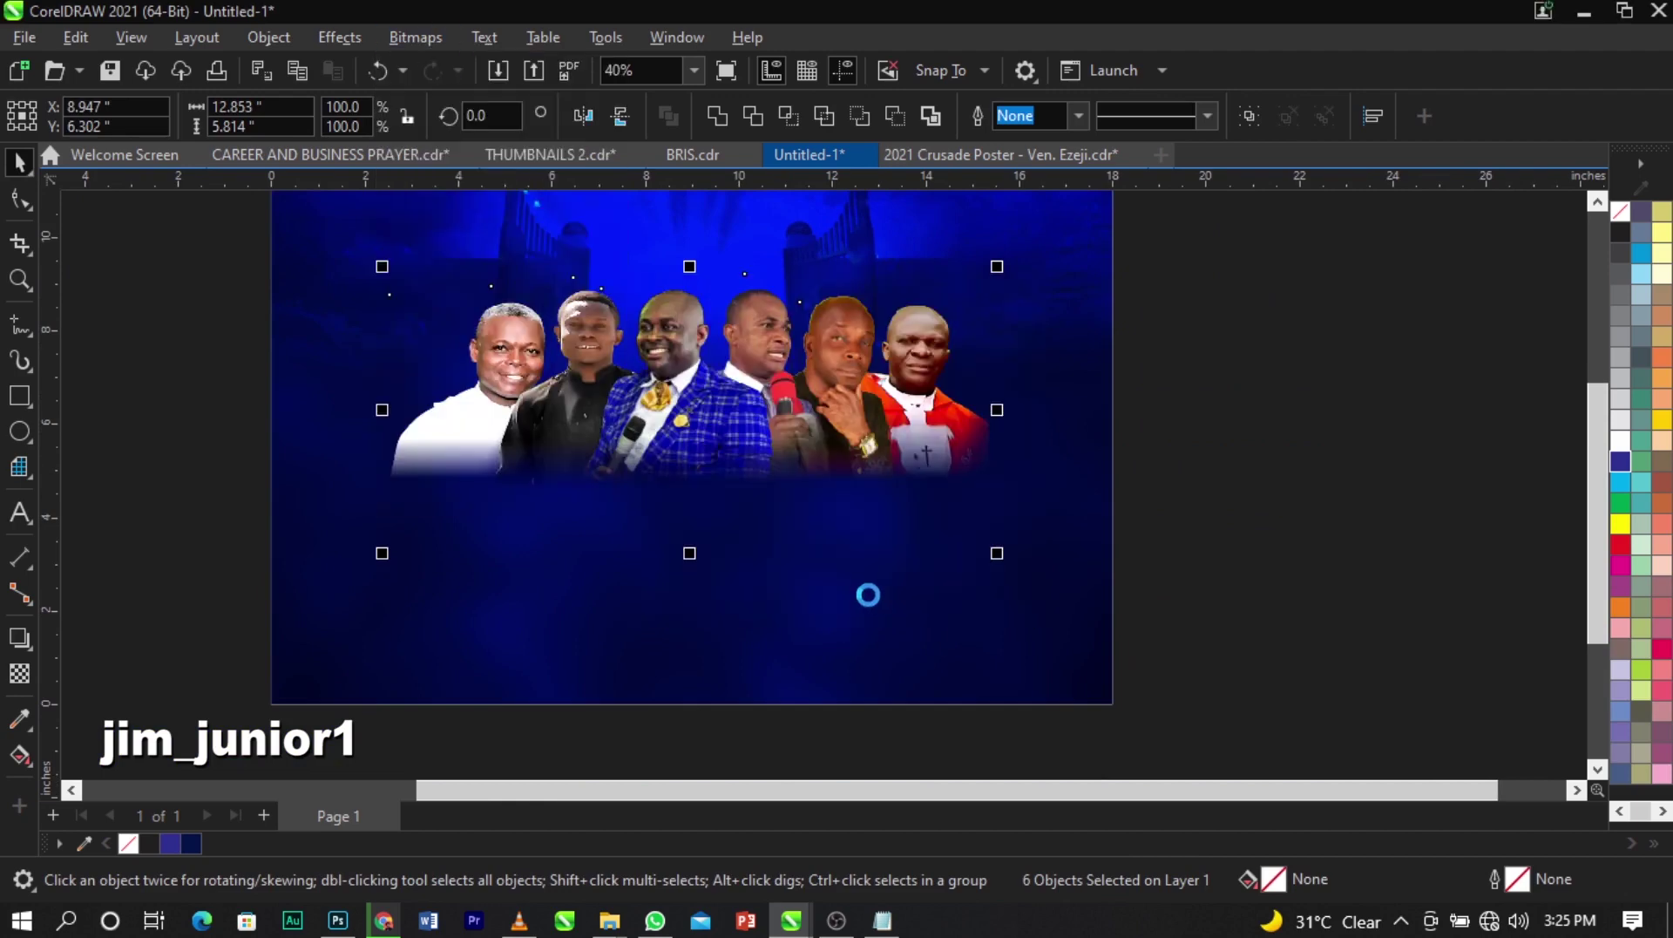
- Reposition the merged bitmap and fade its lower edge with a vertical fountain transparency
scroll(734, 418, up, 2)
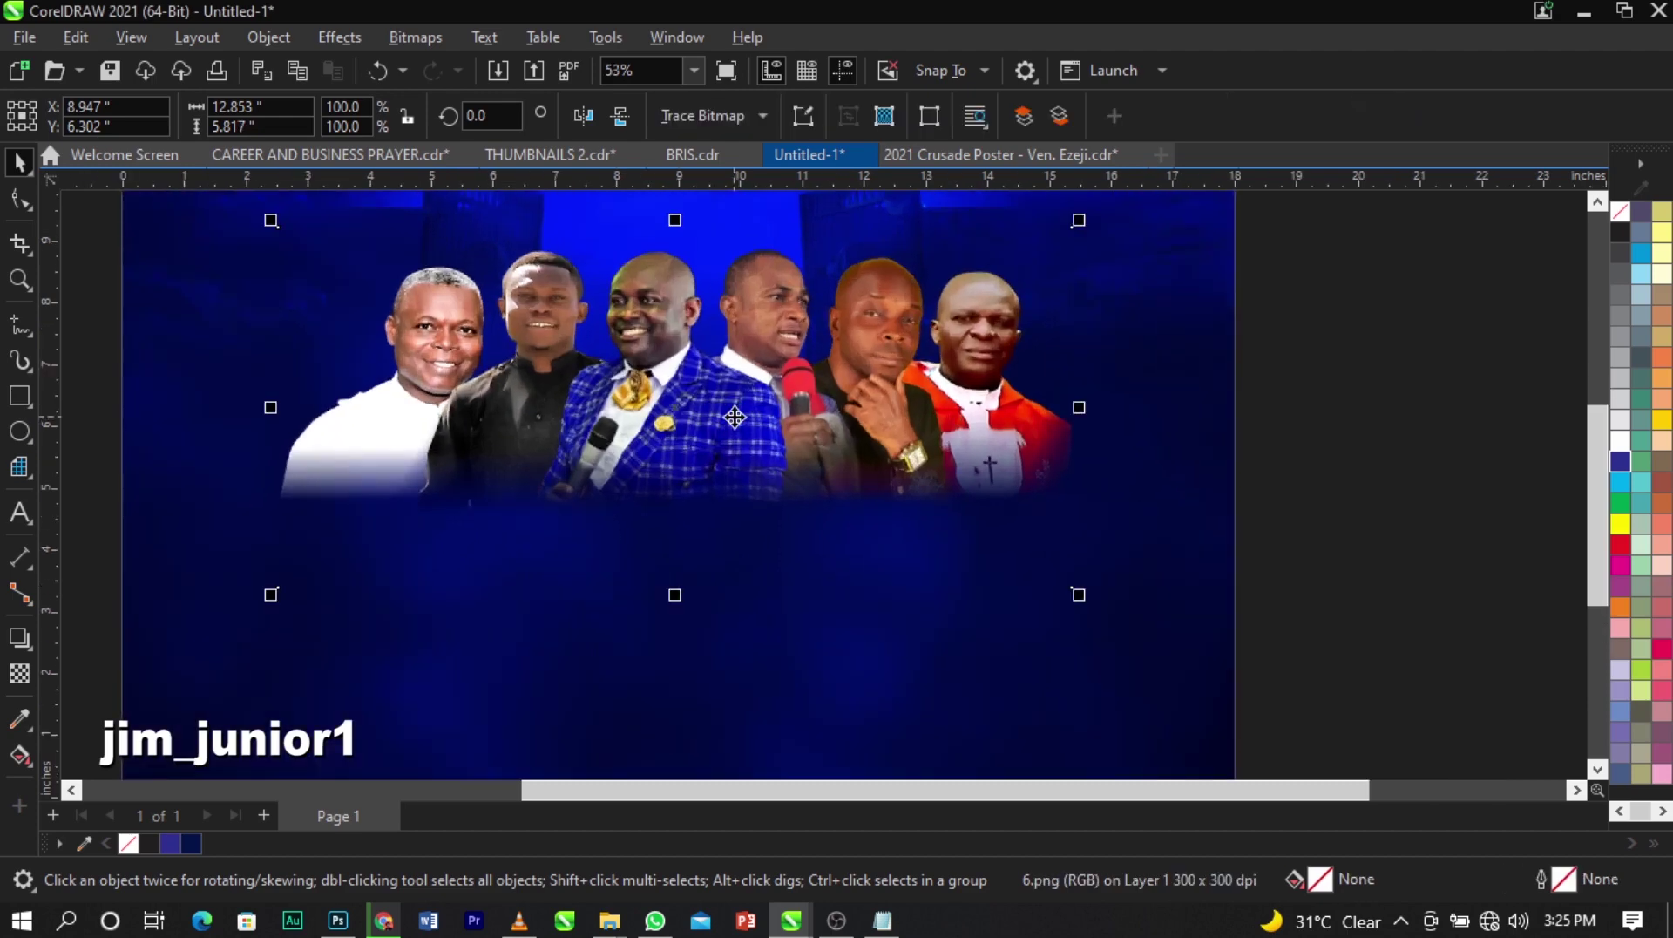
key(Up)
key(Up)
key(Up)
key(Up)
key(Up)
key(Up)
key(Up)
key(Up)
key(Up)
key(Right)
key(Right)
key(Right)
key(Right)
key(Right)
key(Right)
key(Right)
key(Right)
key(Right)
key(Right)
key(Right)
key(Right)
key(Right)
key(Right)
key(Right)
key(Right)
key(Right)
key(Right)
key(Right)
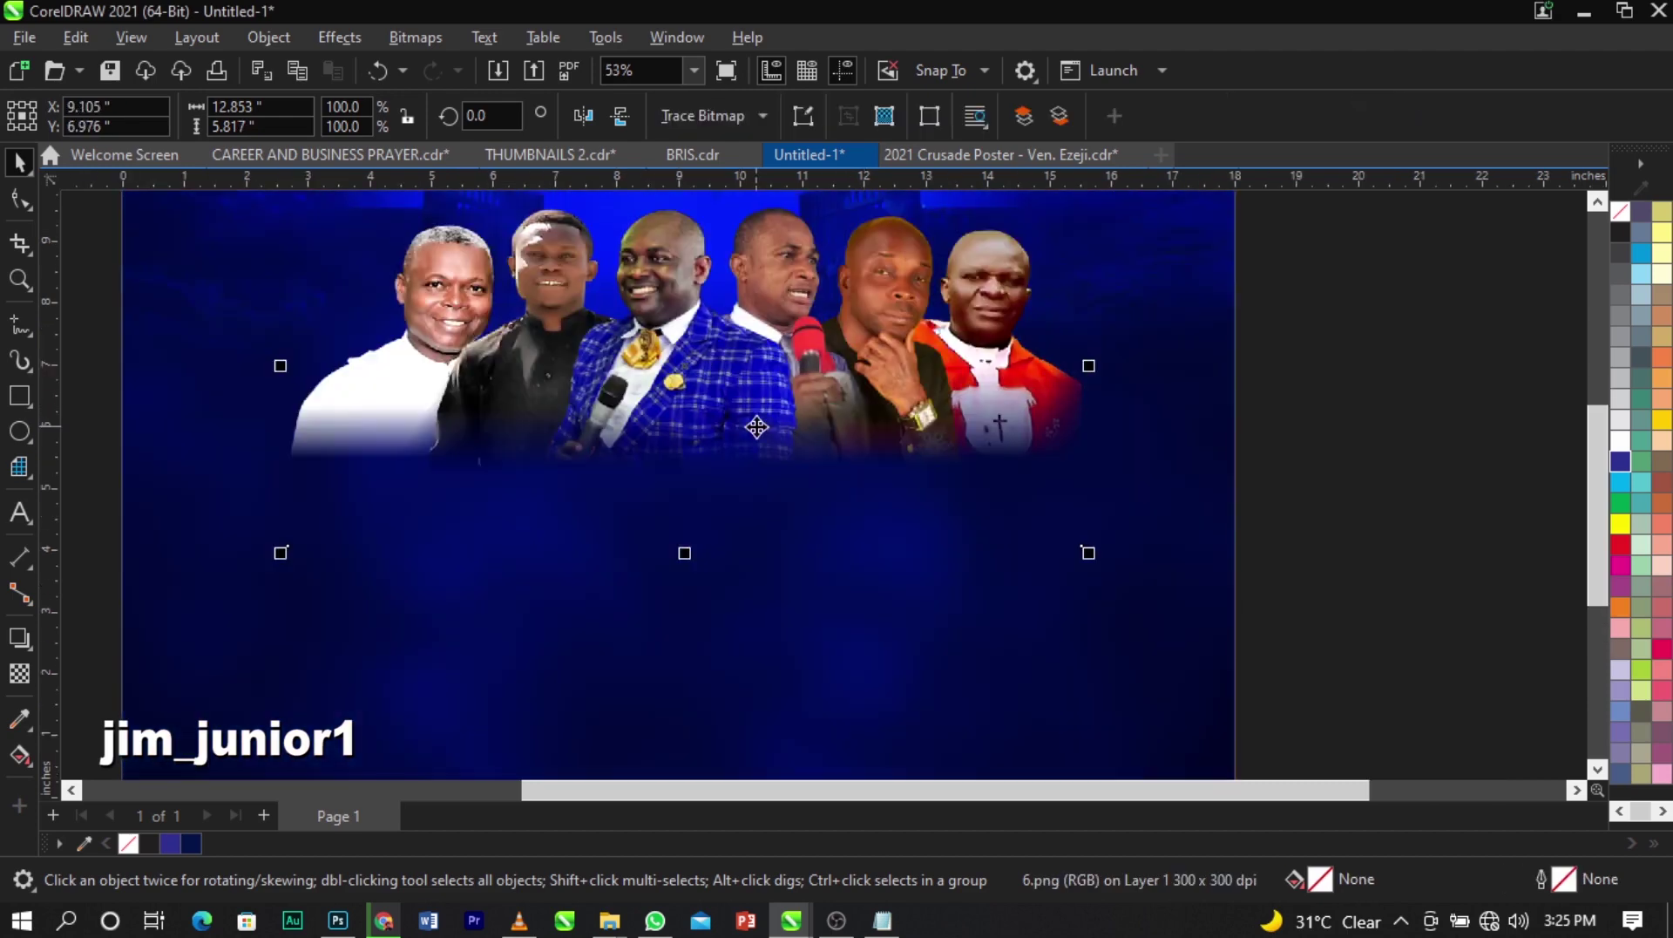
drag(760, 406, 645, 406)
scroll(645, 426, down, 3)
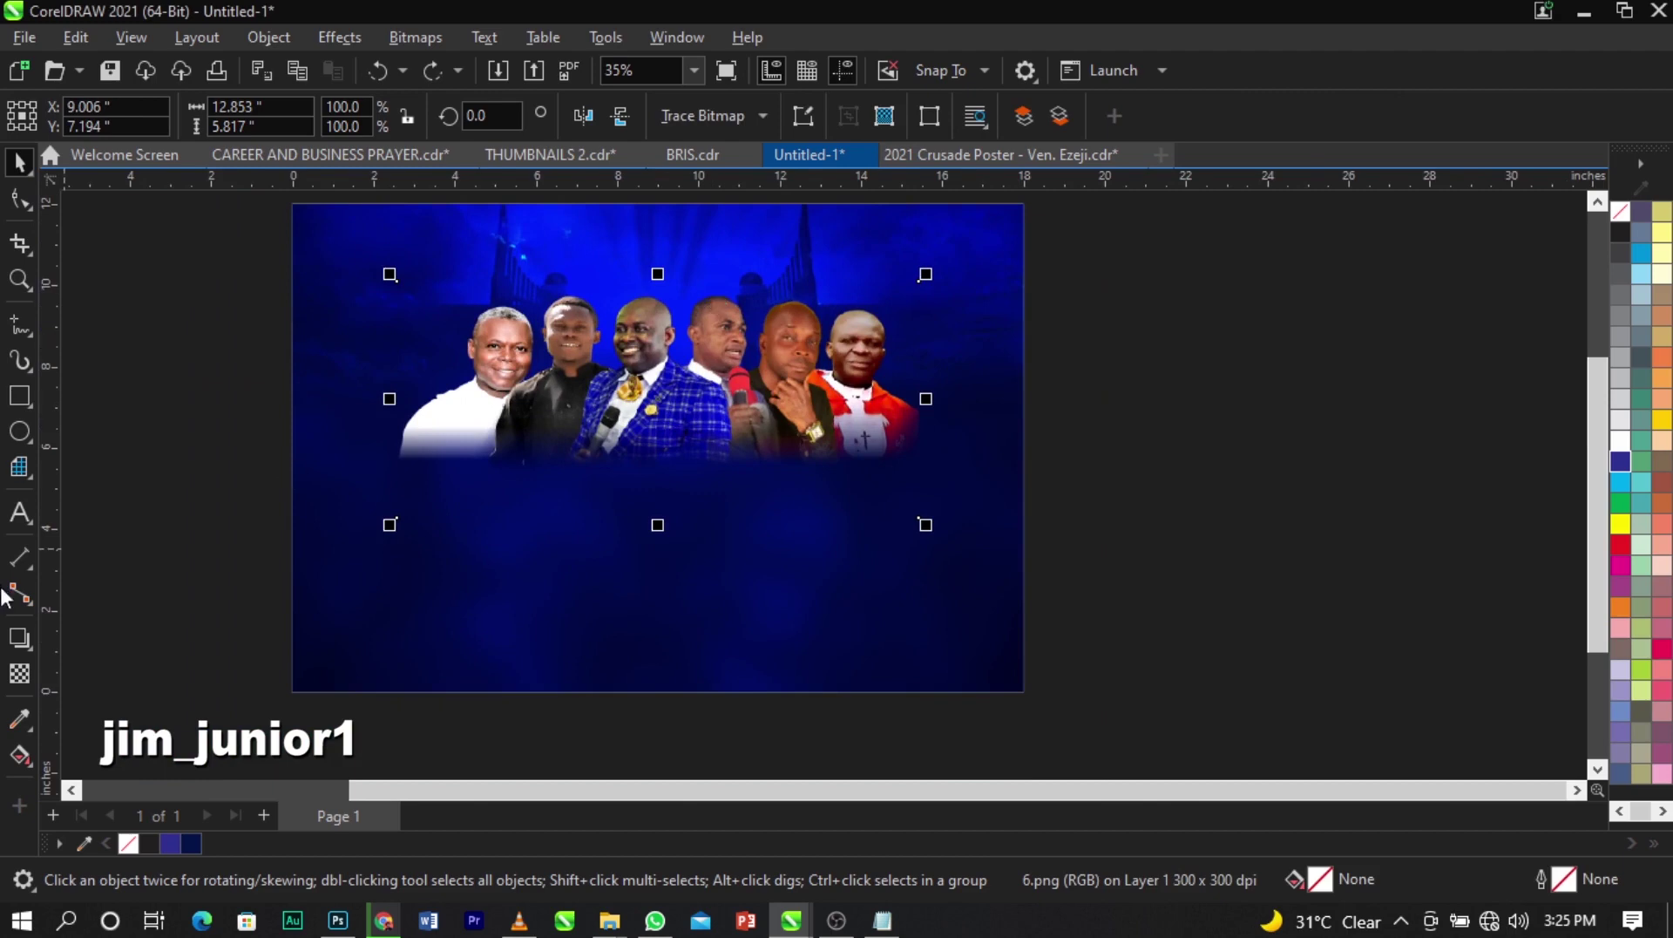
click(20, 674)
drag(669, 411, 669, 468)
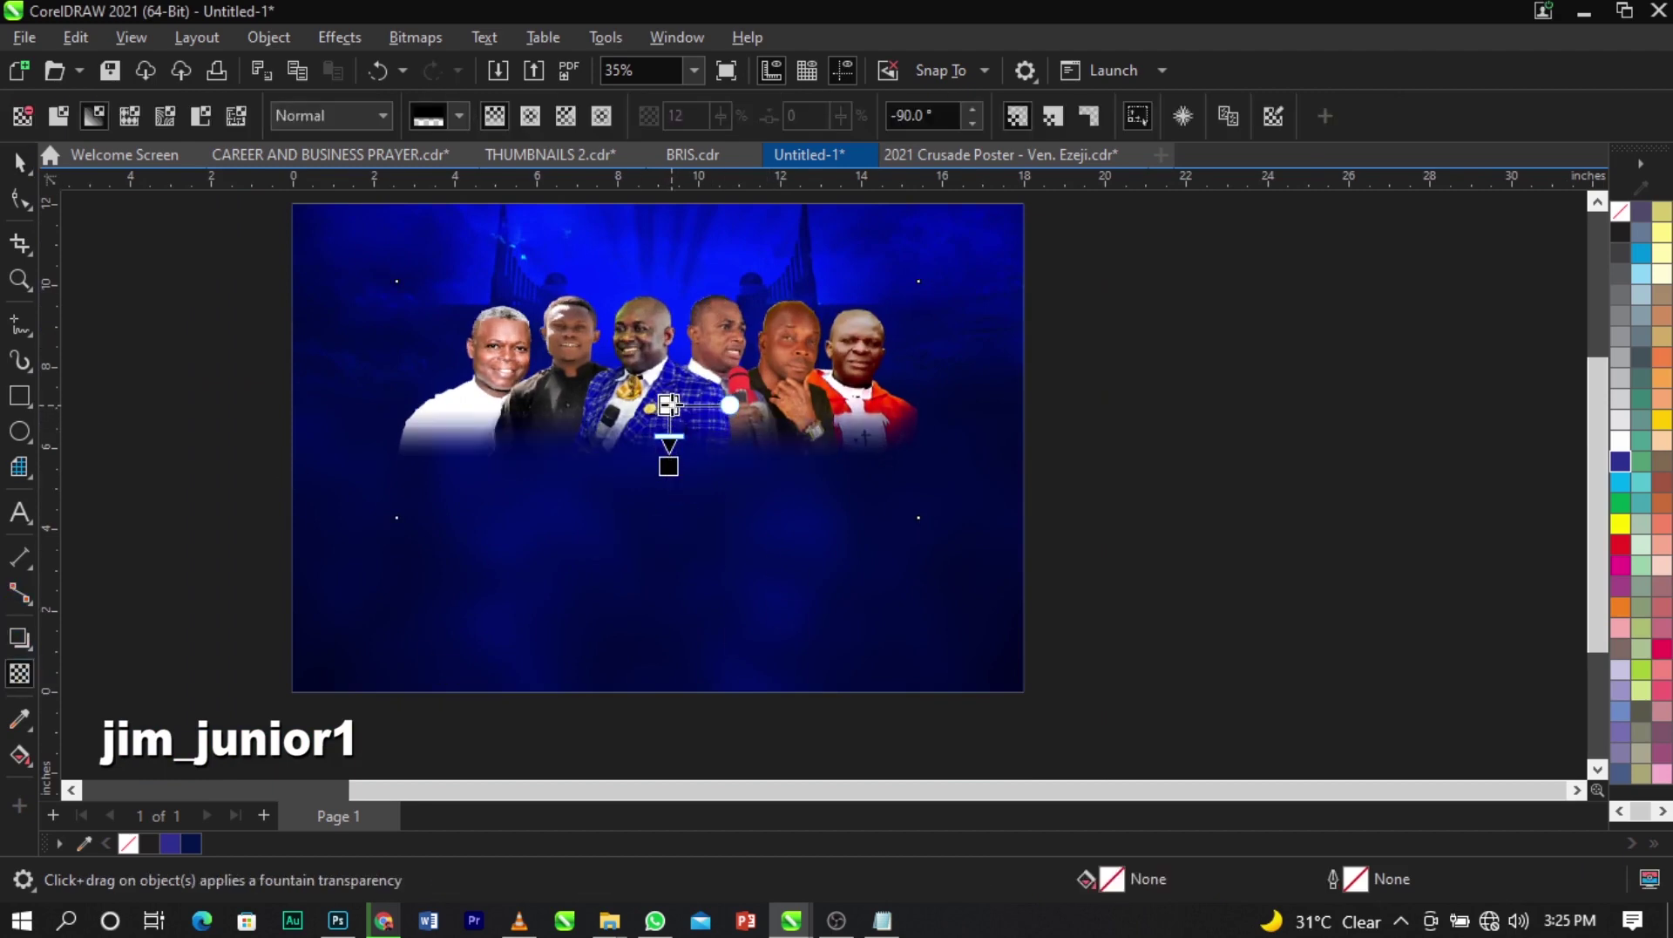
scroll(669, 405, up, 1)
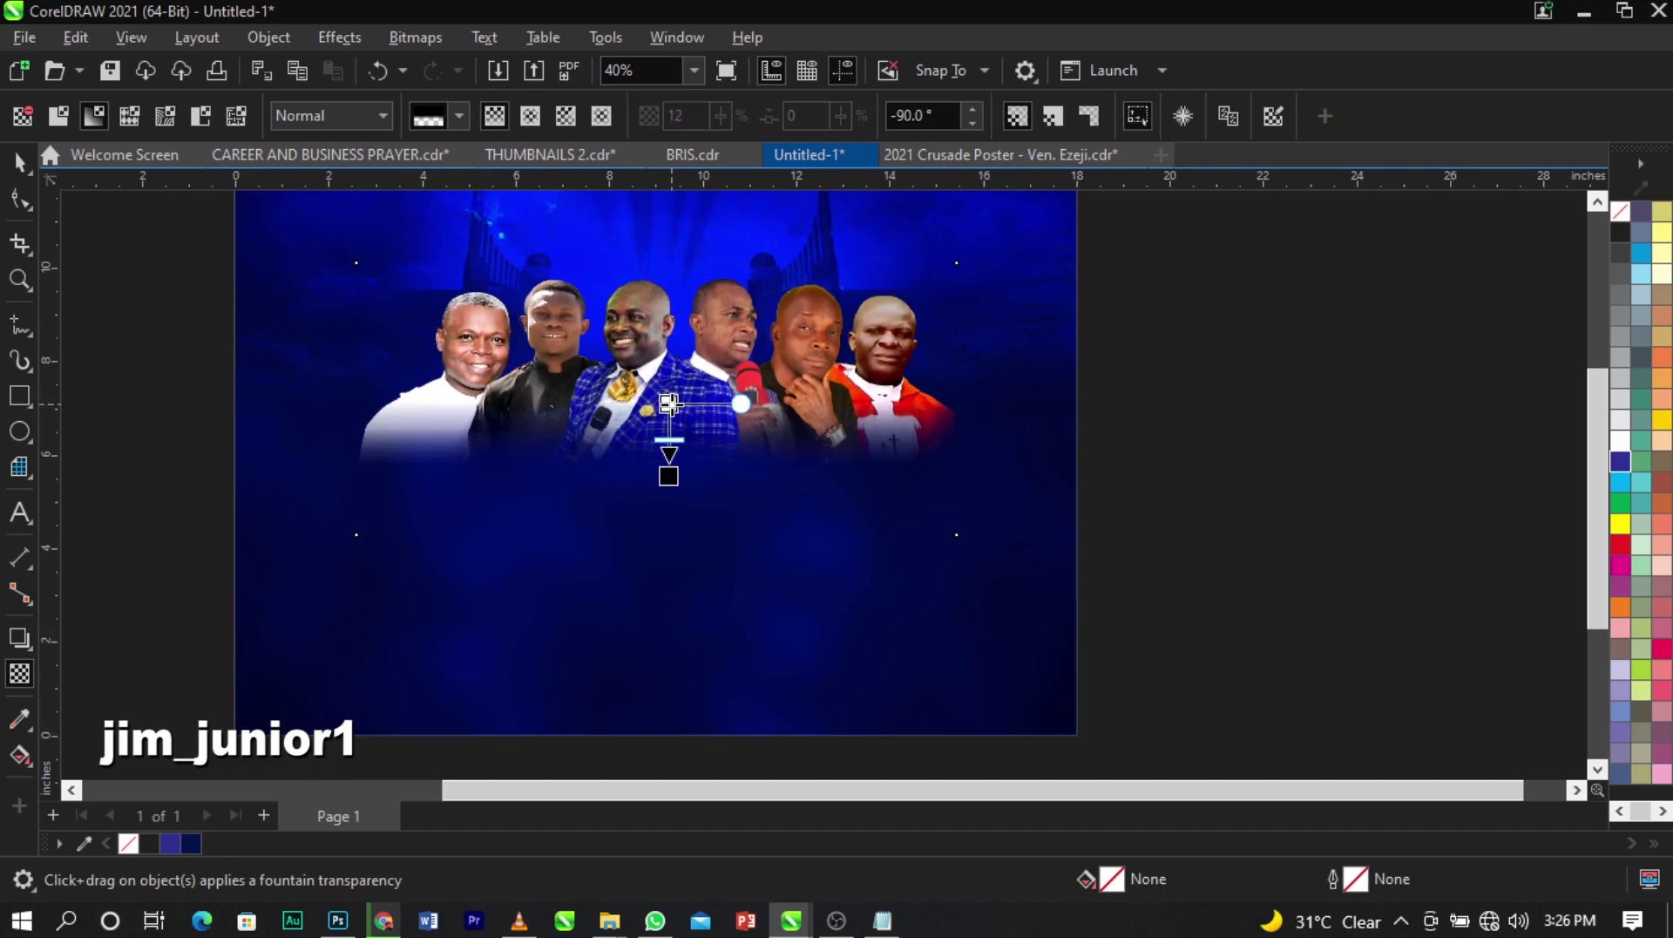
key(space)
- Scale the merged photo to about 110% and place it inside the poster's background frame
drag(962, 535, 1051, 632)
drag(859, 479, 889, 463)
click(889, 464)
drag(1035, 571, 989, 557)
scroll(747, 522, down, 1)
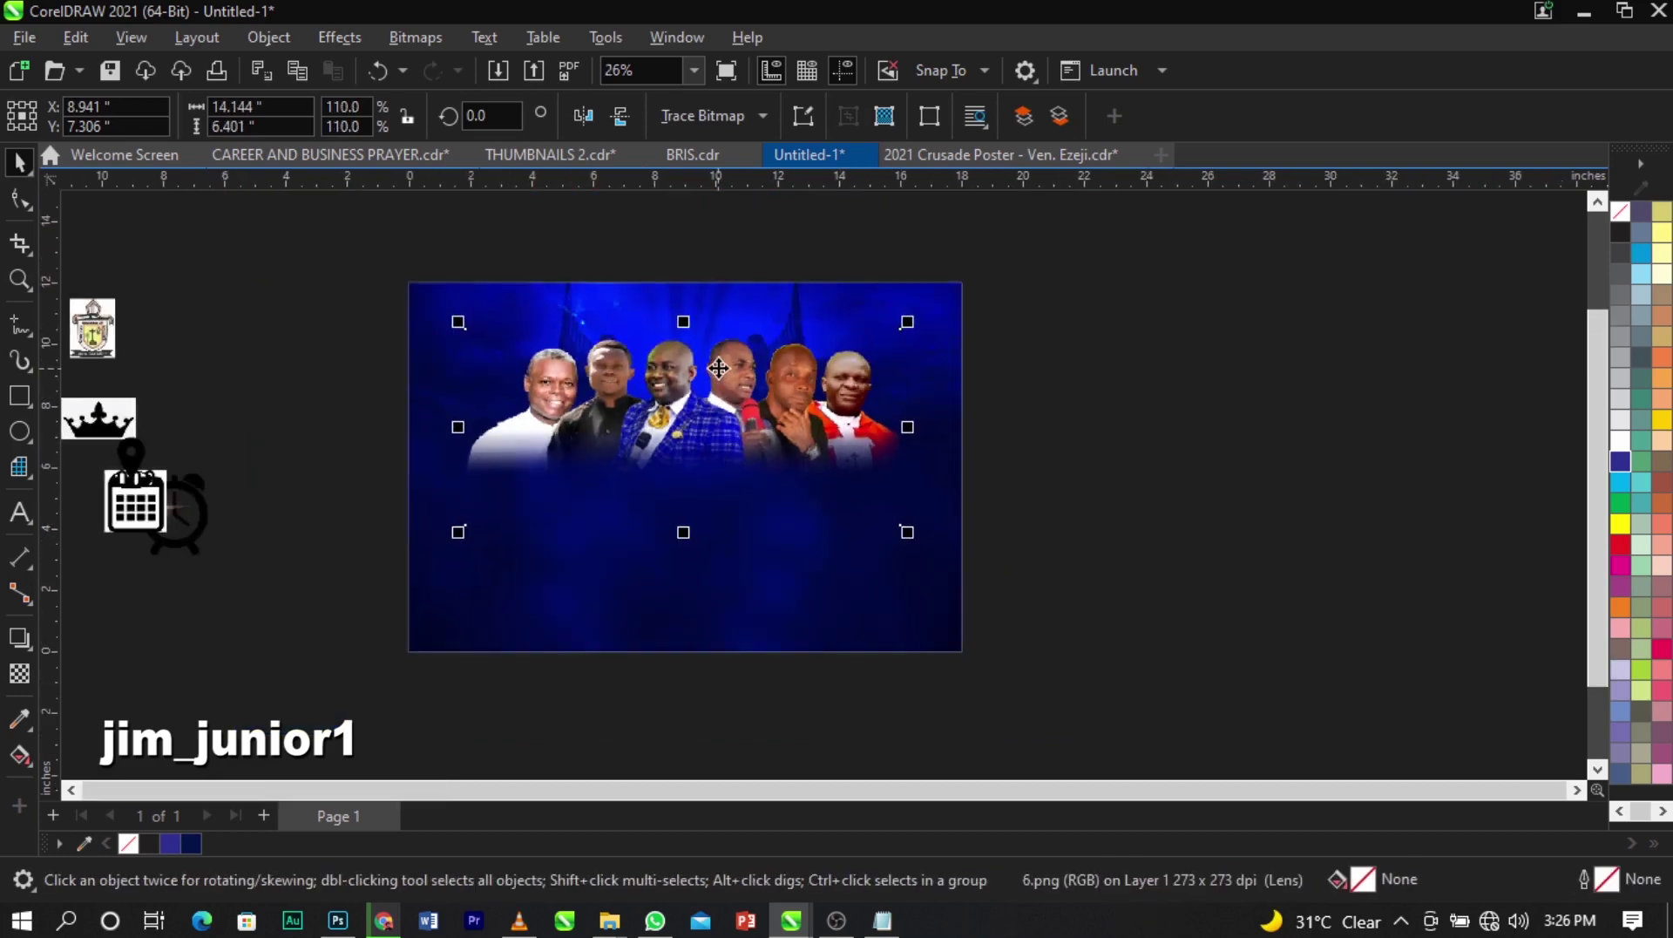
drag(733, 448, 733, 457)
drag(742, 383, 734, 351)
- Copy all the crusade text from the Notepad file and return to the poster
scroll(734, 351, down, 1)
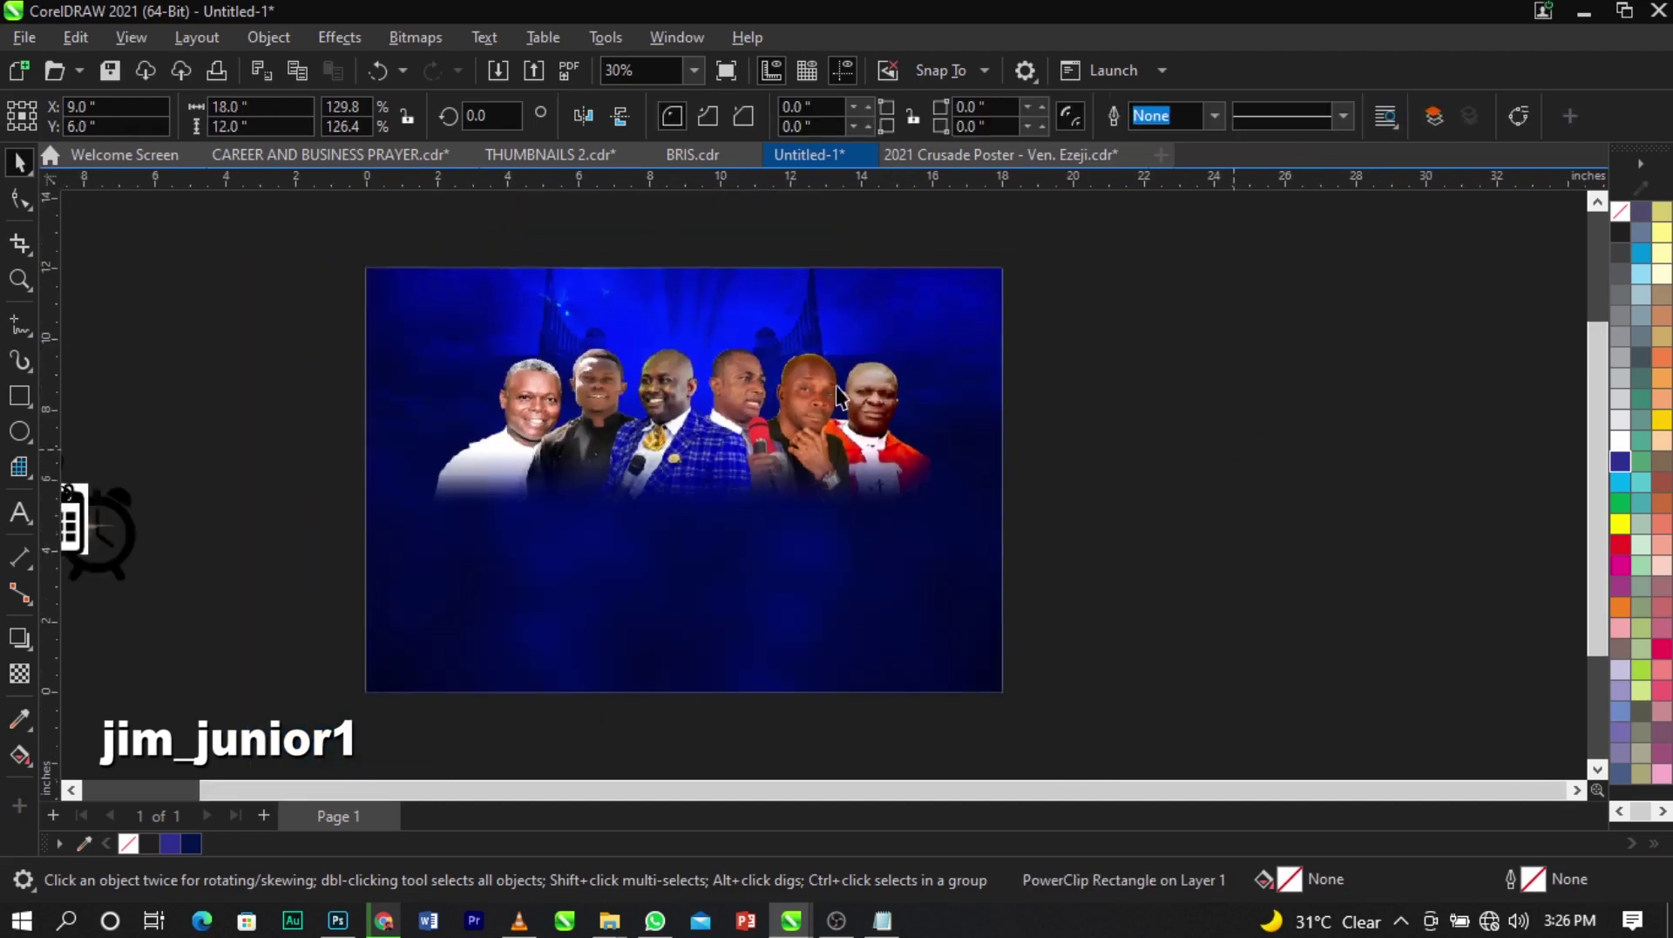
key(Escape)
scroll(837, 397, down, 1)
key(F2)
drag(363, 253, 983, 683)
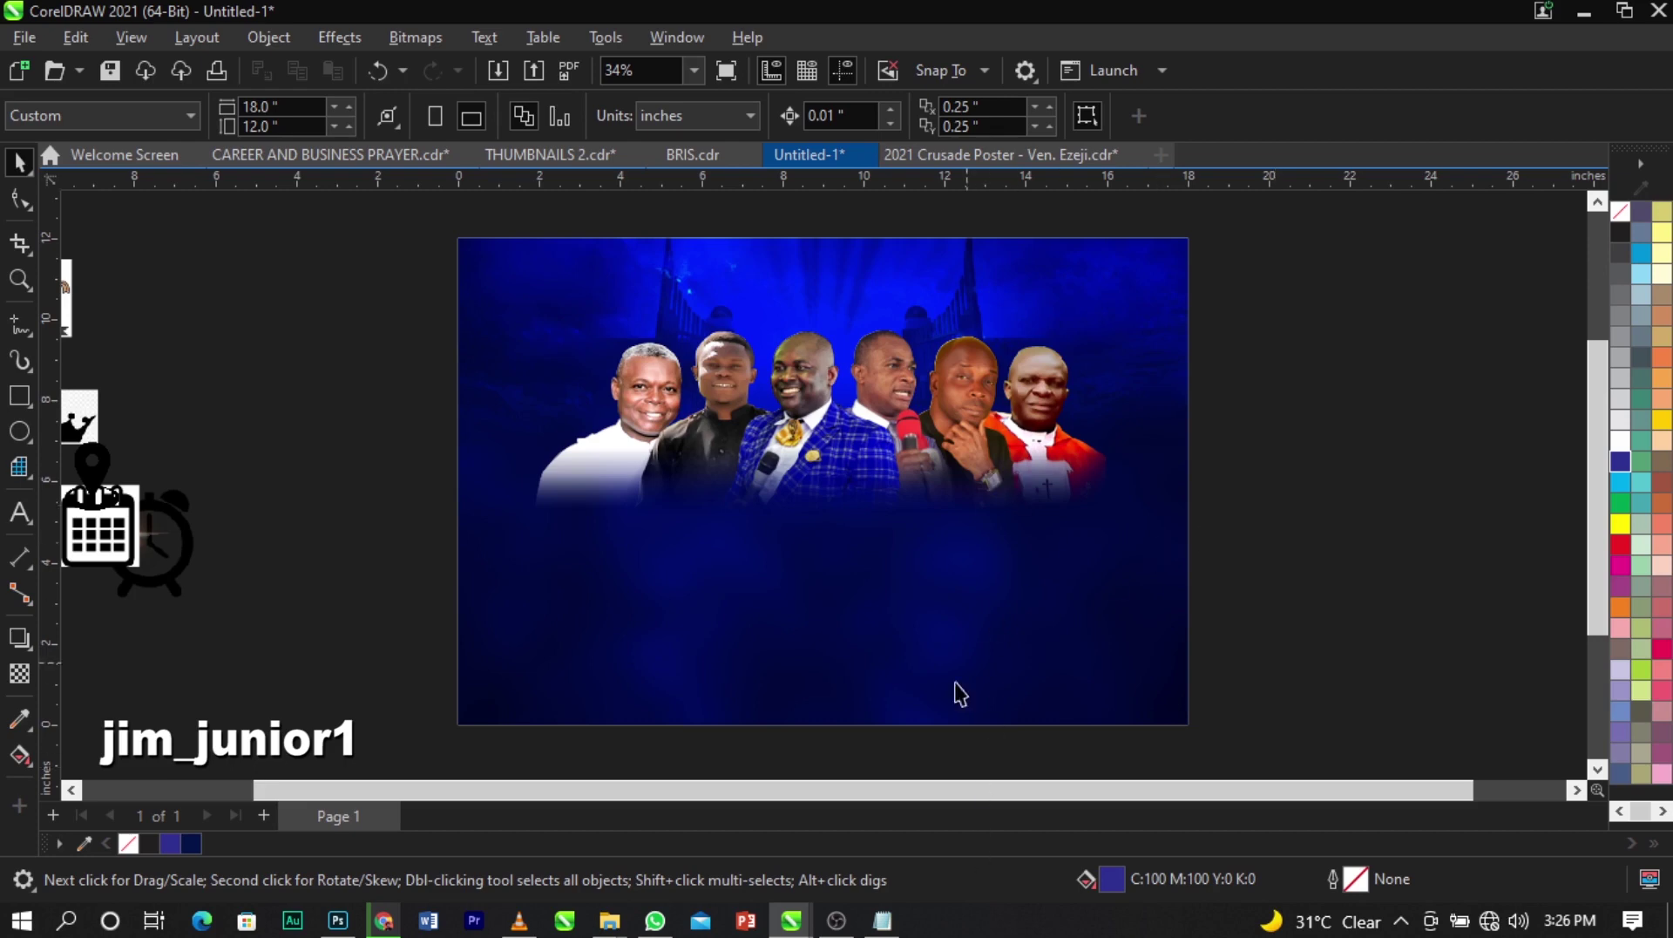
click(882, 921)
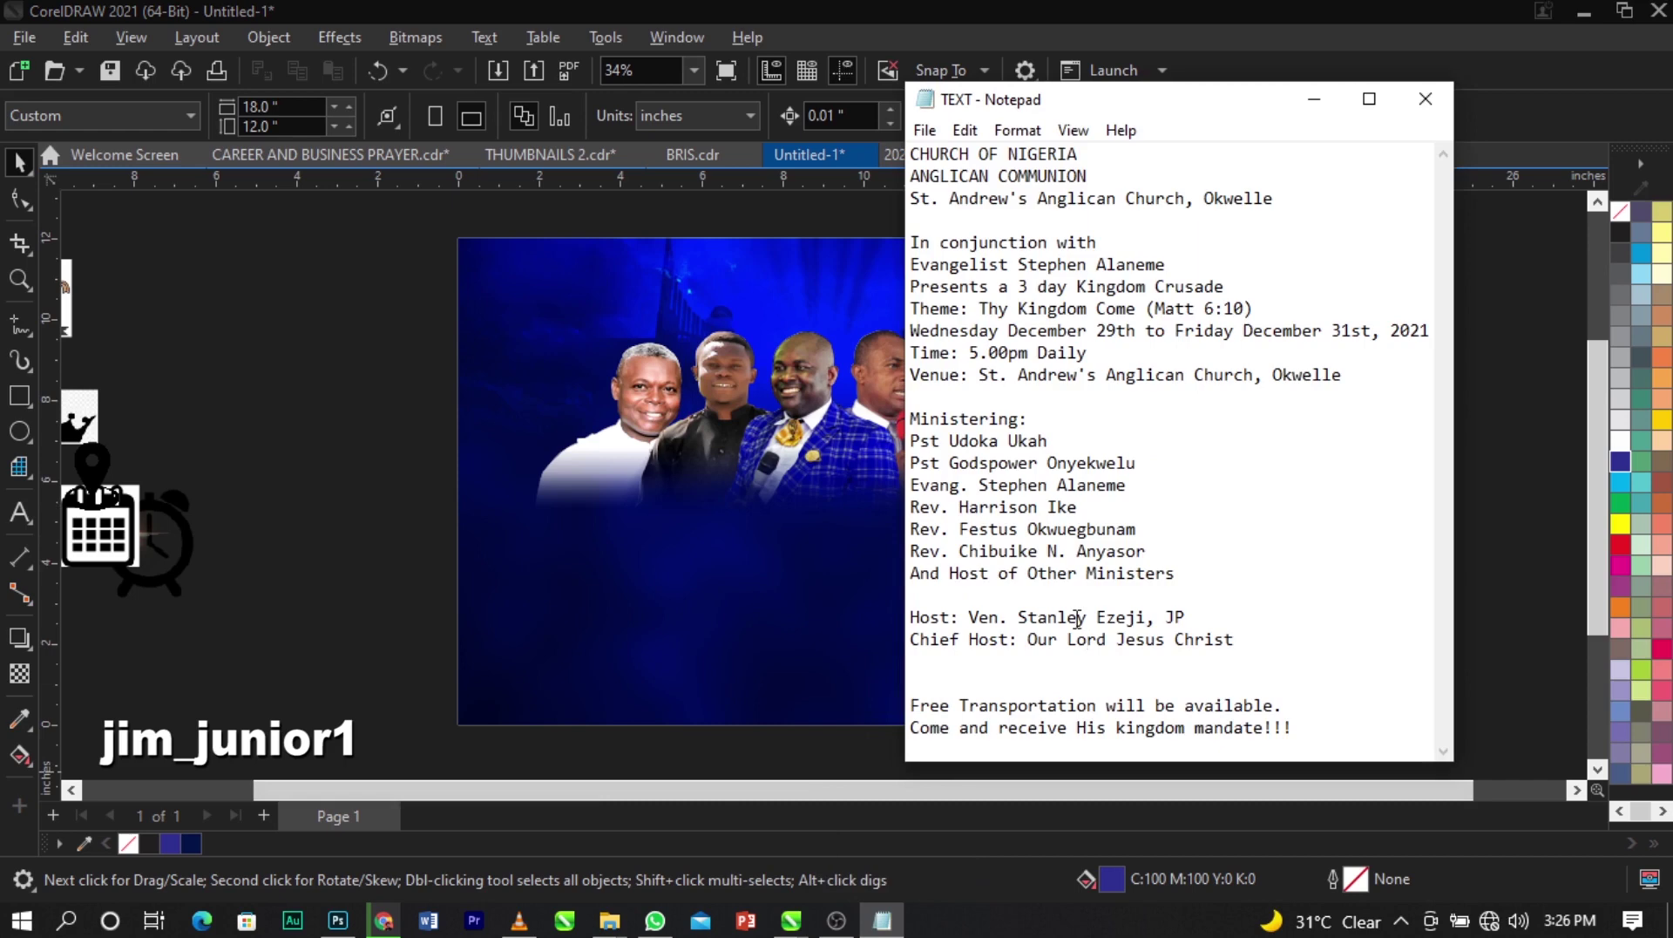
key(ctrl+a)
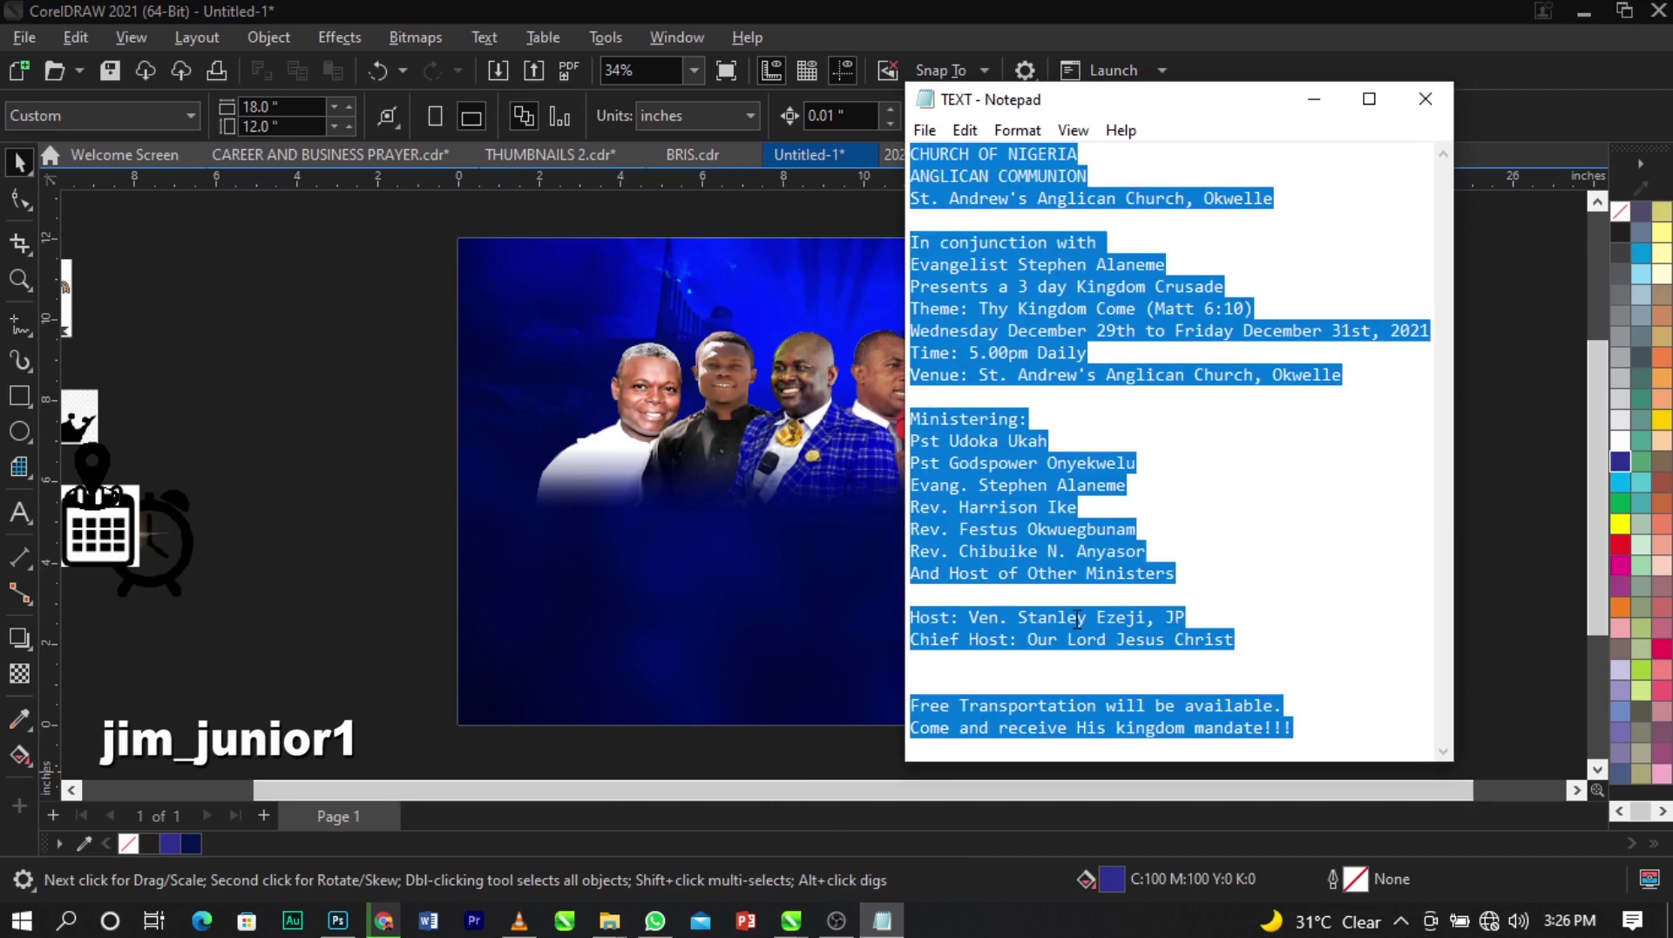
click(258, 441)
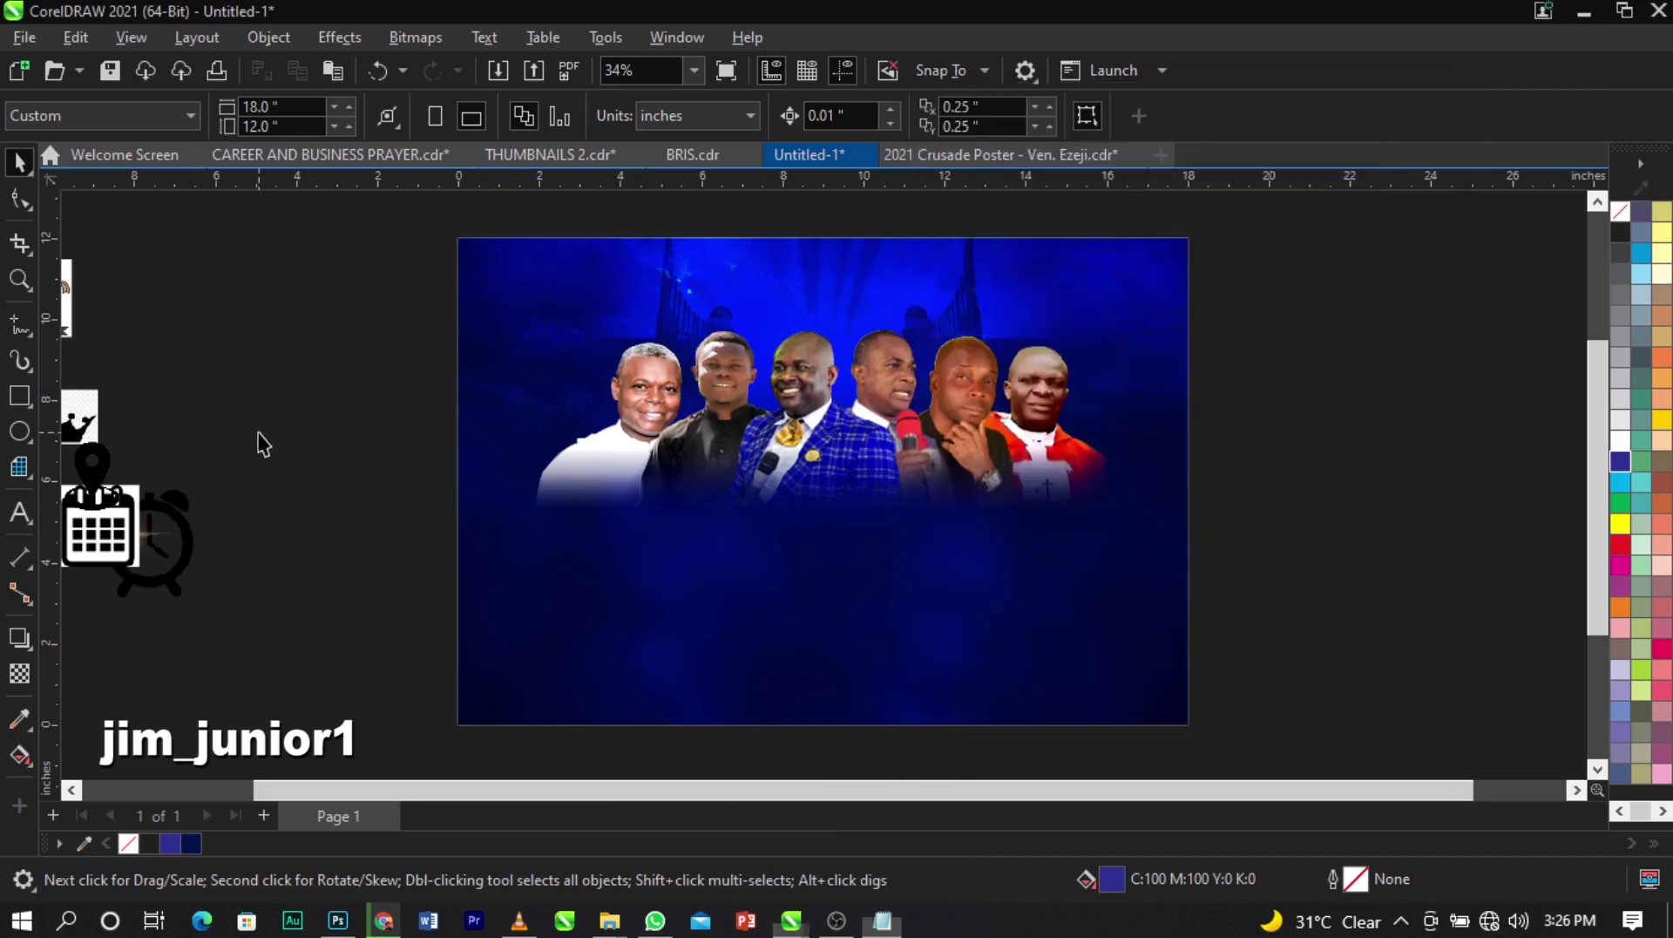
- Paste the crusade text as a white text block beside the poster
click(19, 515)
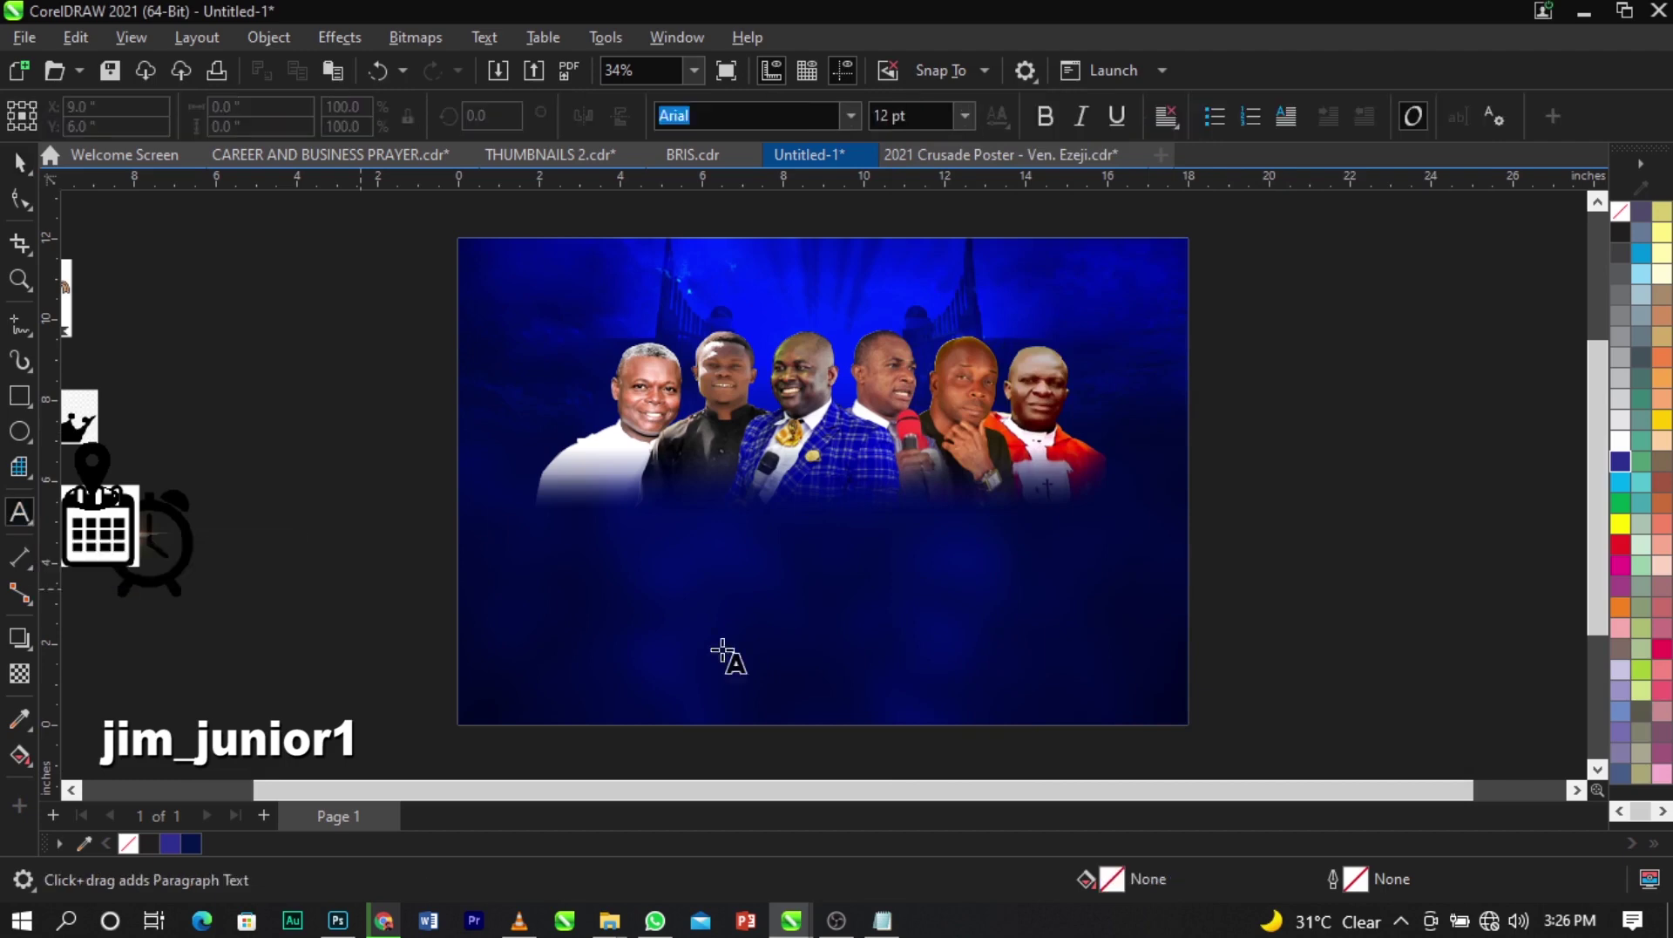
click(1262, 402)
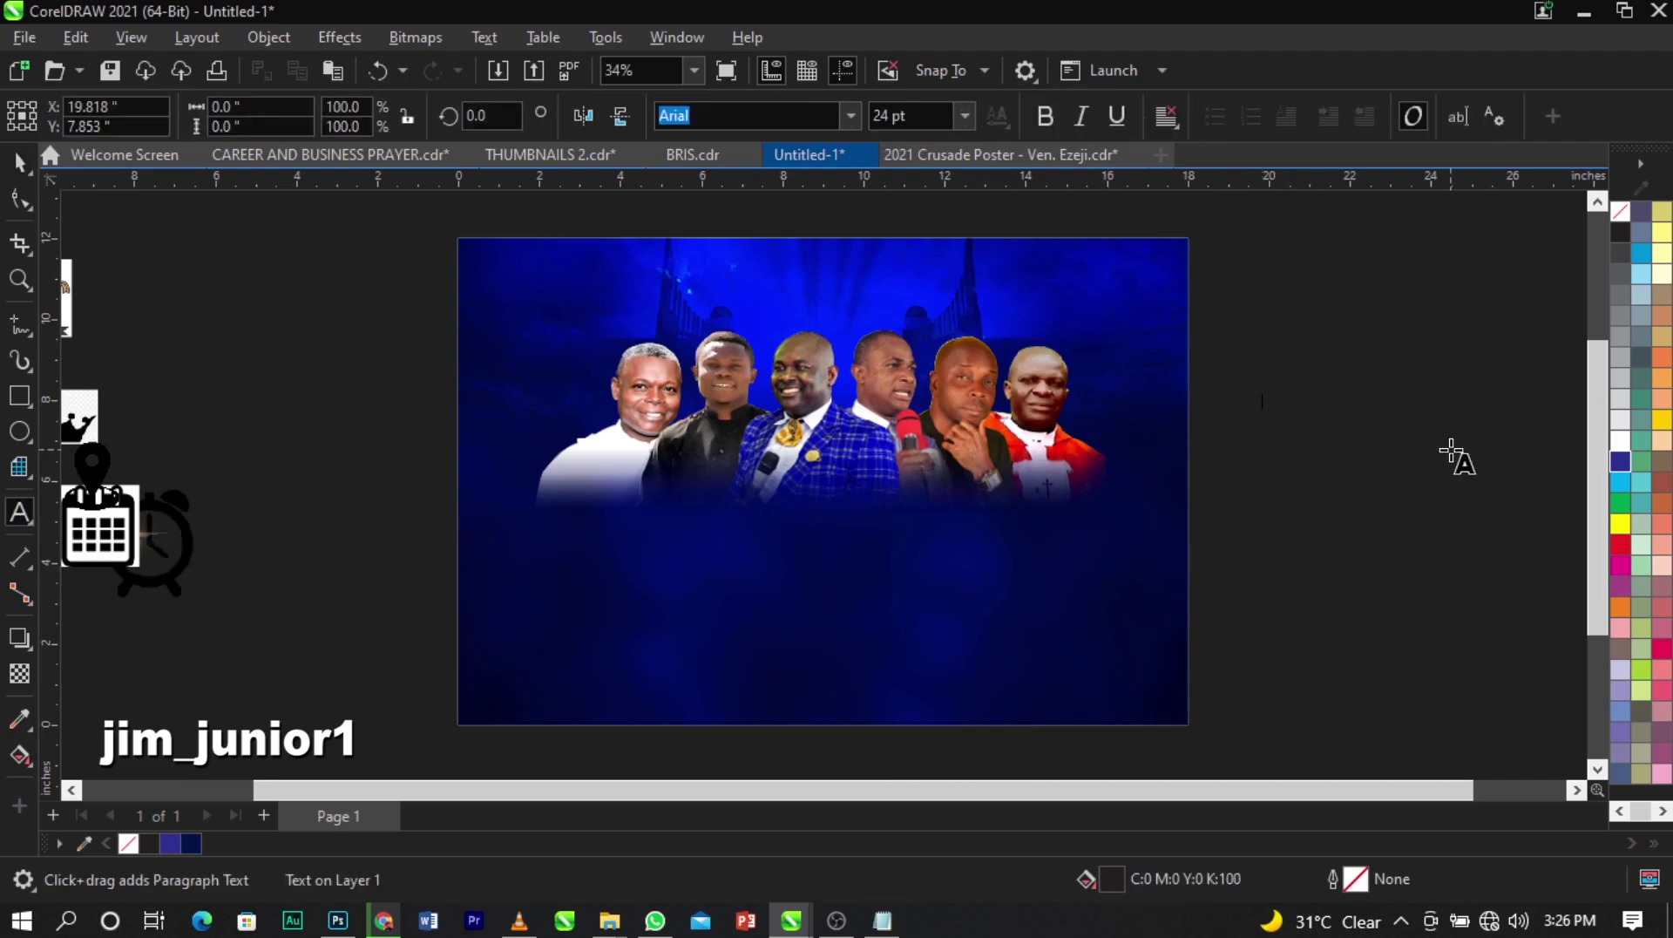
key(ctrl+v)
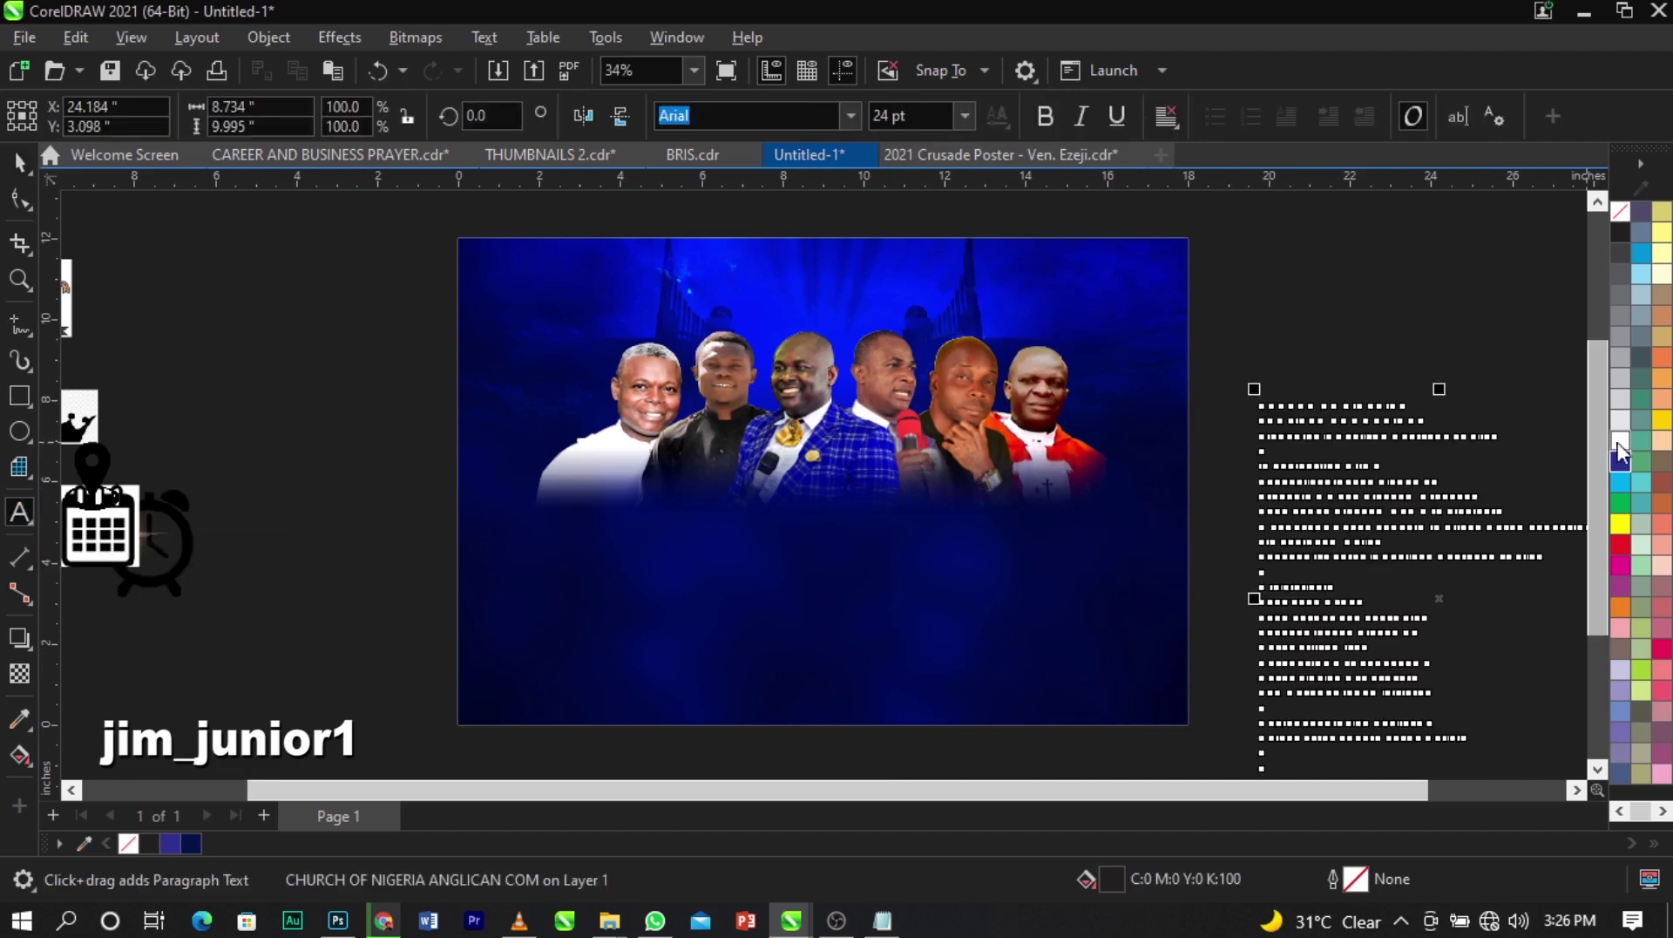
key(ctrl+space)
click(1620, 439)
drag(1312, 529, 1263, 429)
key(Escape)
- Move the three church header lines onto the poster's lower left and the diocese logo to its top-left
scroll(1159, 368, down, 2)
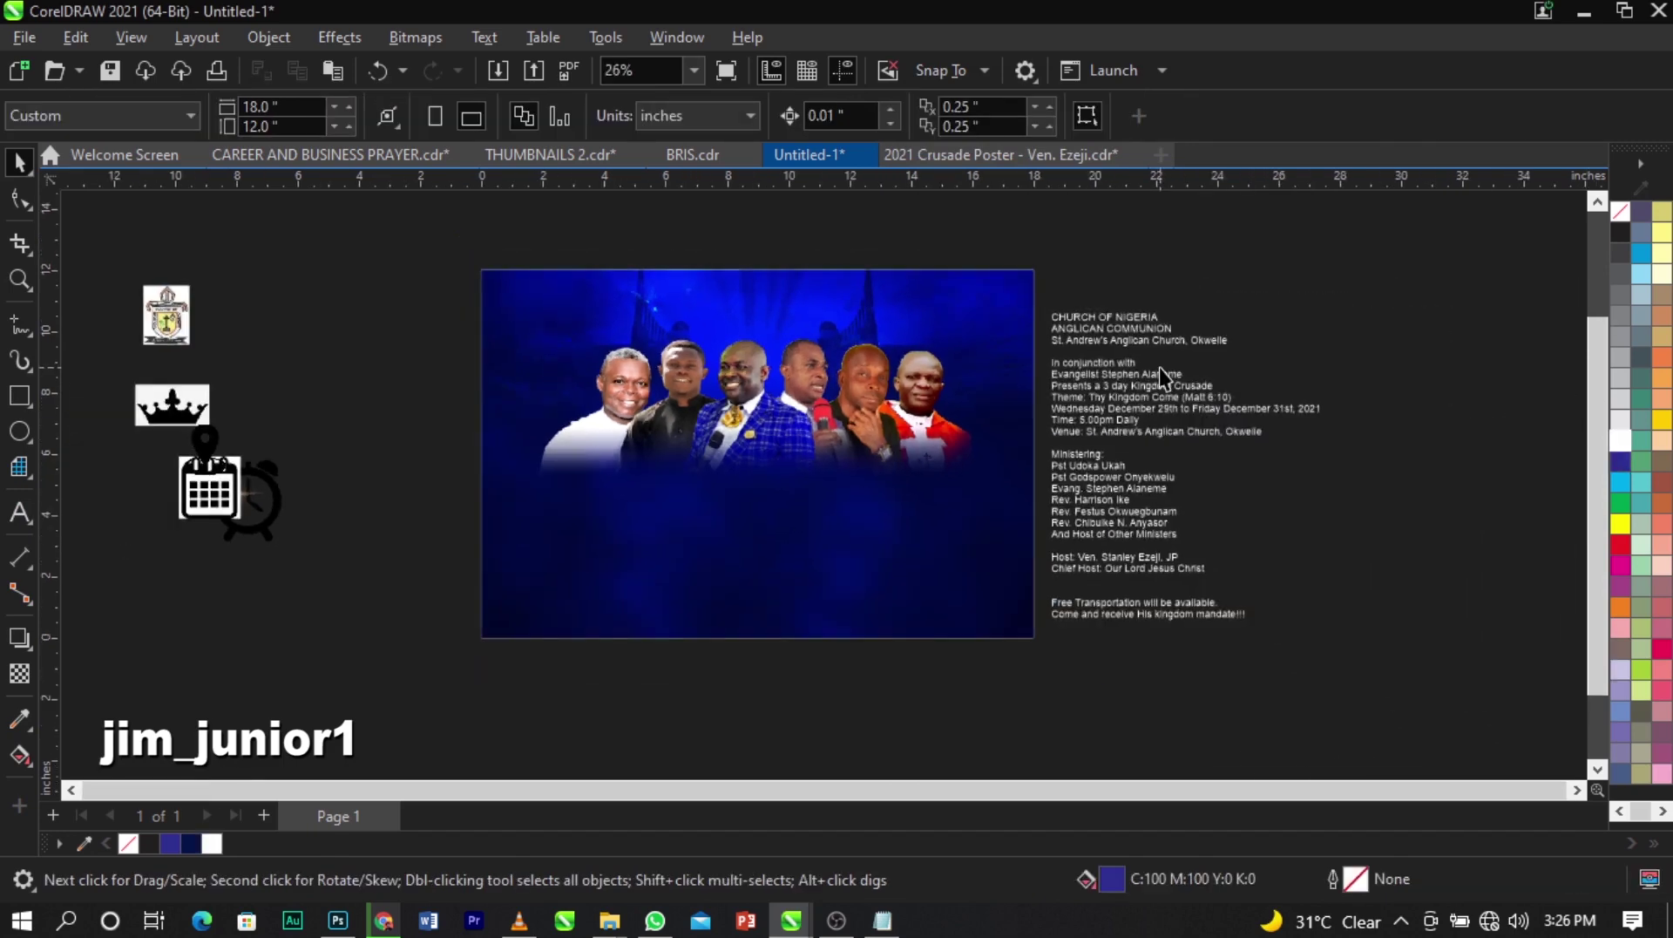
scroll(1312, 374, up, 1)
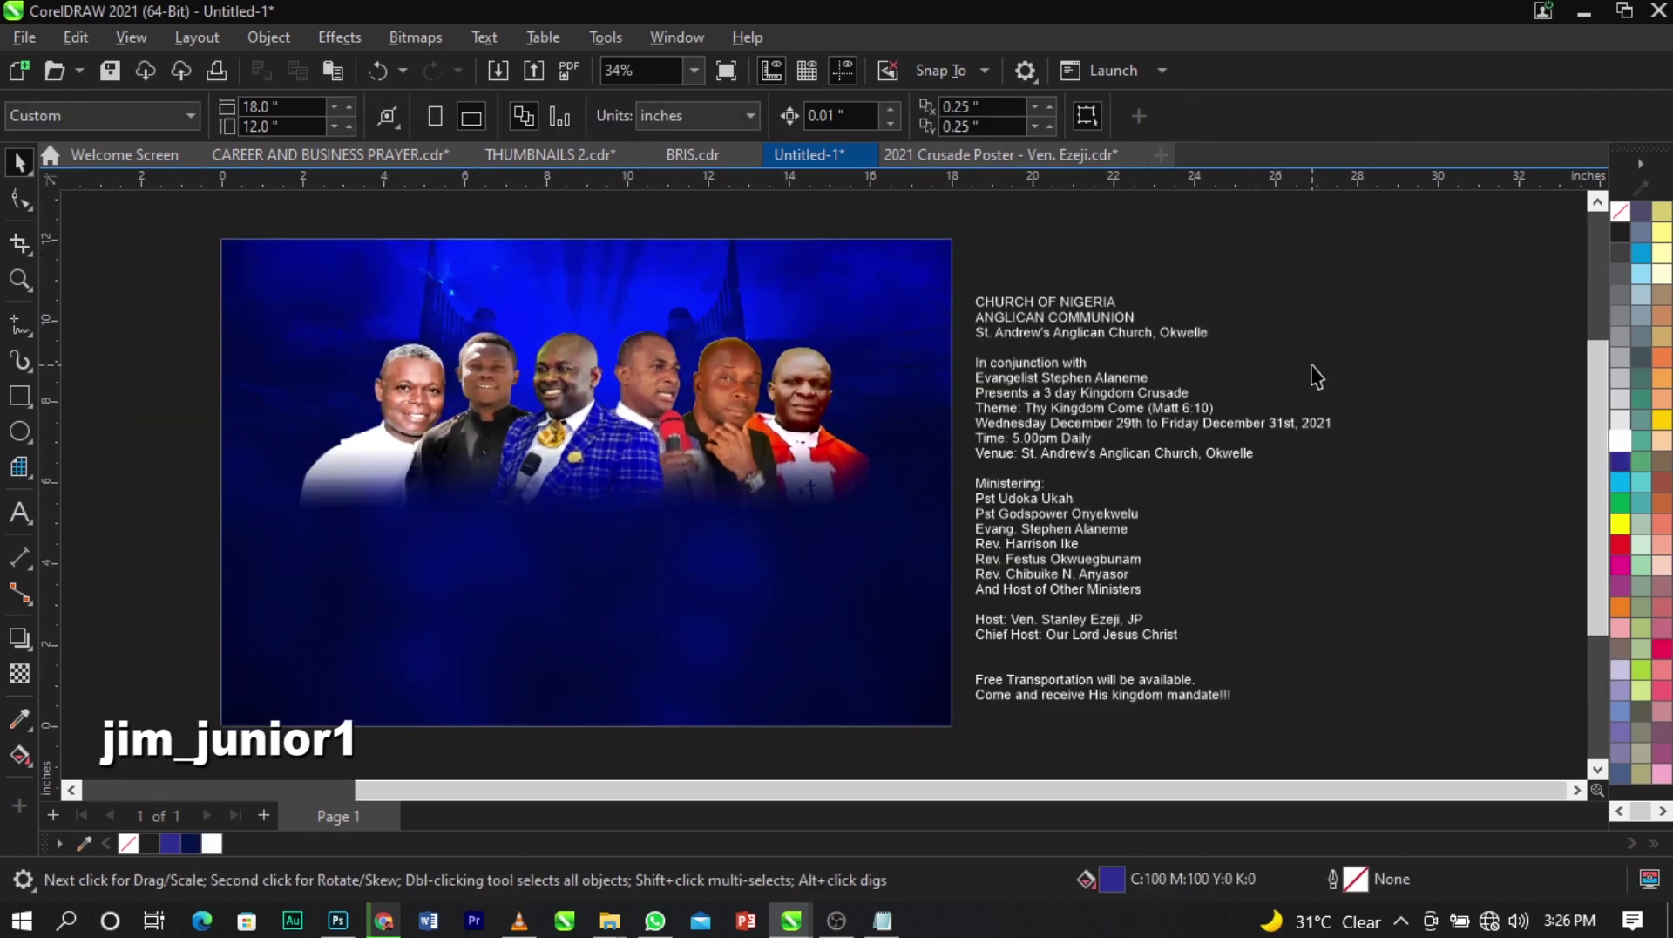
double_click(1097, 342)
drag(1229, 341, 965, 300)
key(ctrl+c)
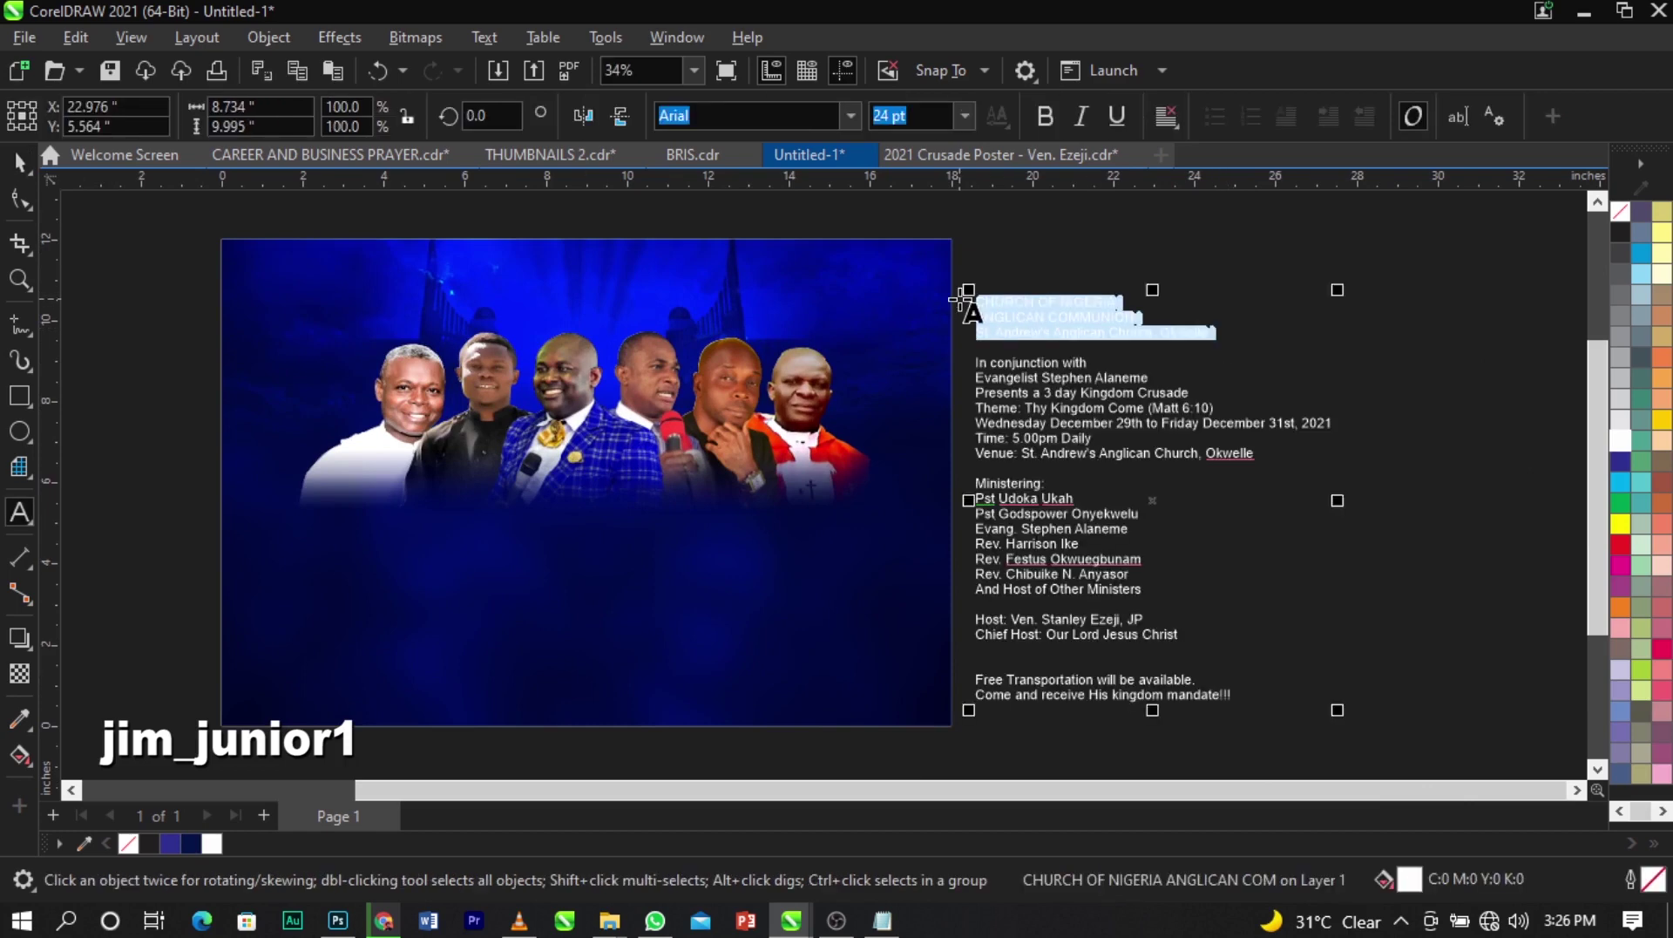
key(Delete)
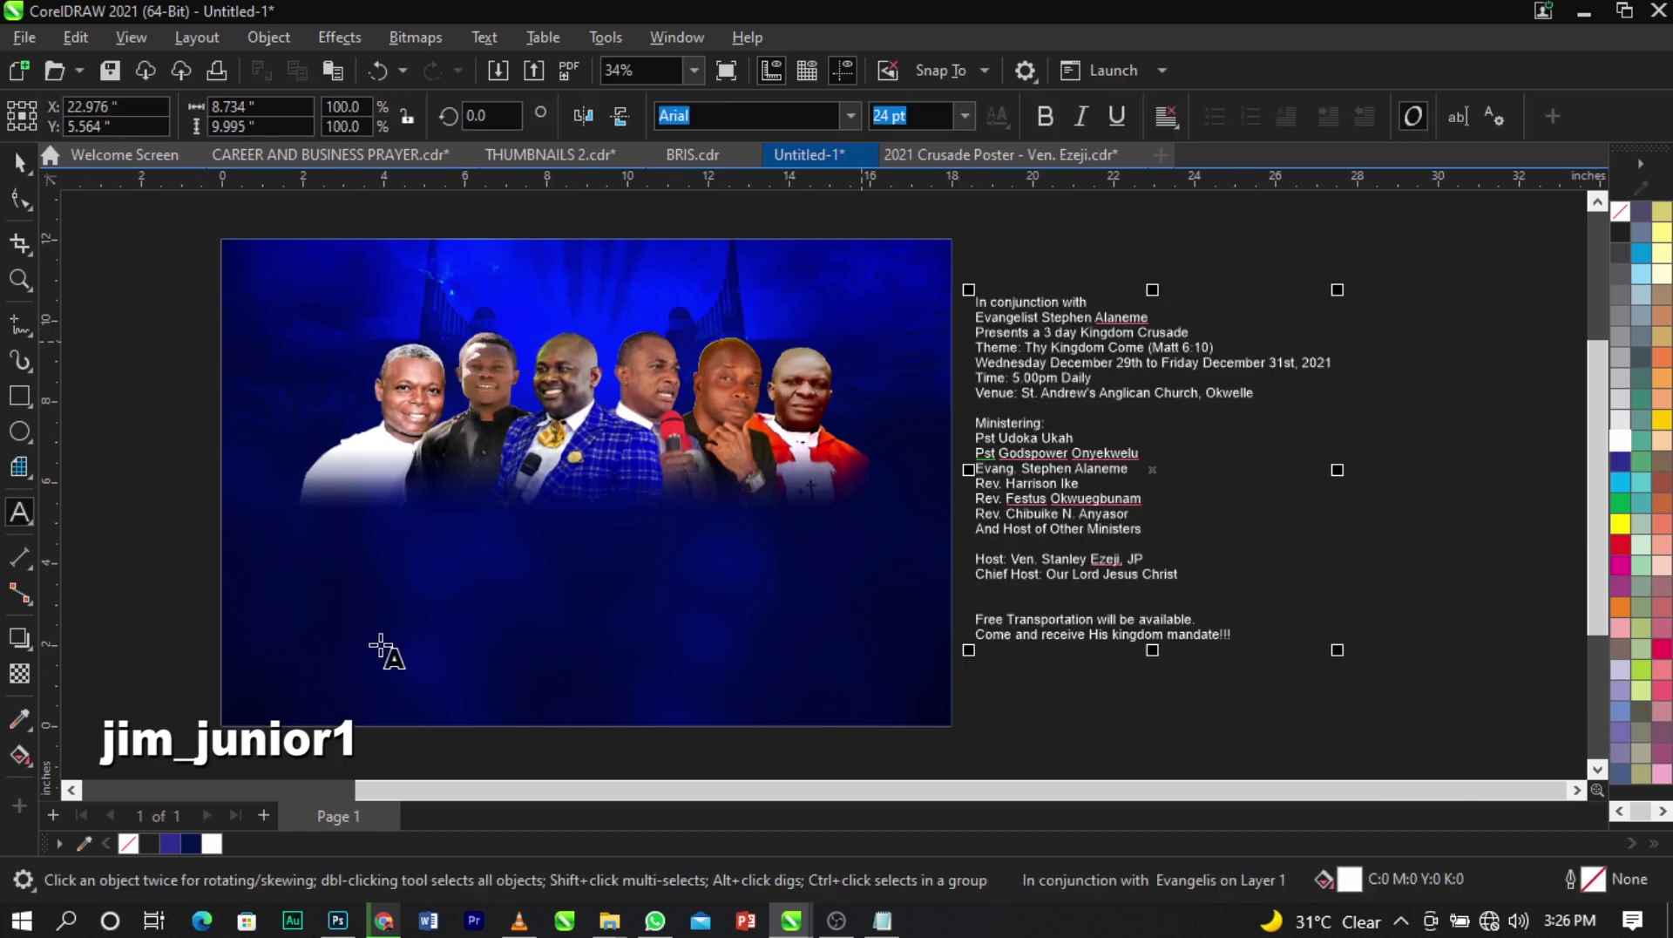
click(438, 608)
key(ctrl+v)
key(Escape)
scroll(693, 478, down, 1)
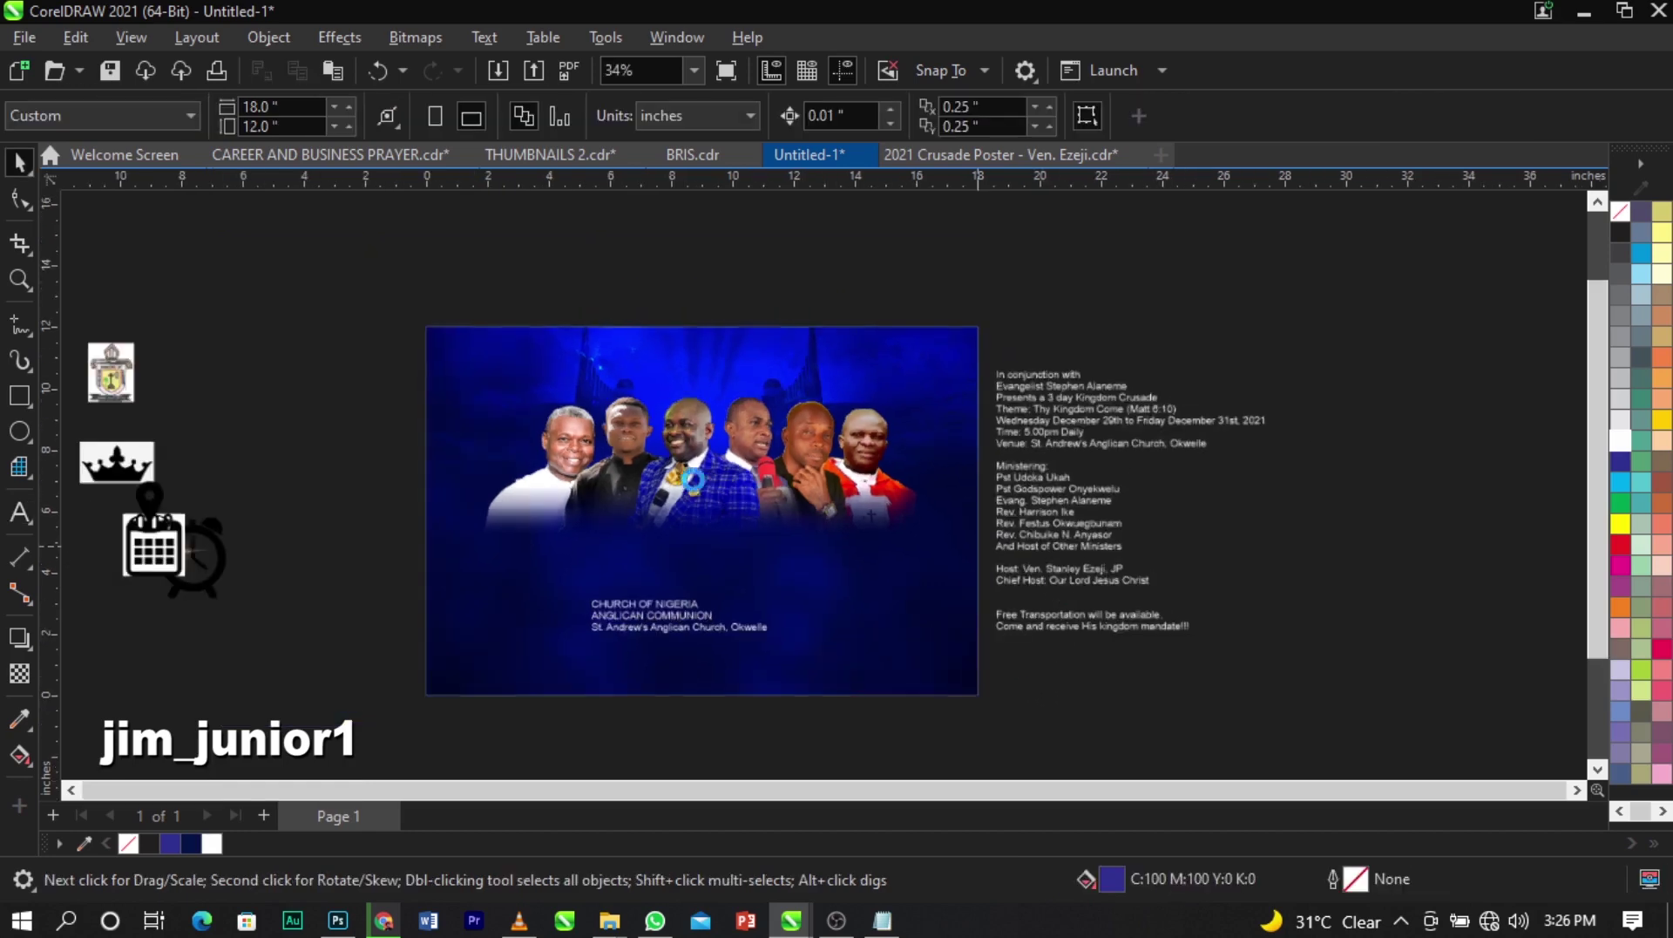
drag(110, 390, 484, 401)
- Shrink the diocese logo to about a quarter of its size in the top-left corner
key(z)
drag(370, 331, 584, 490)
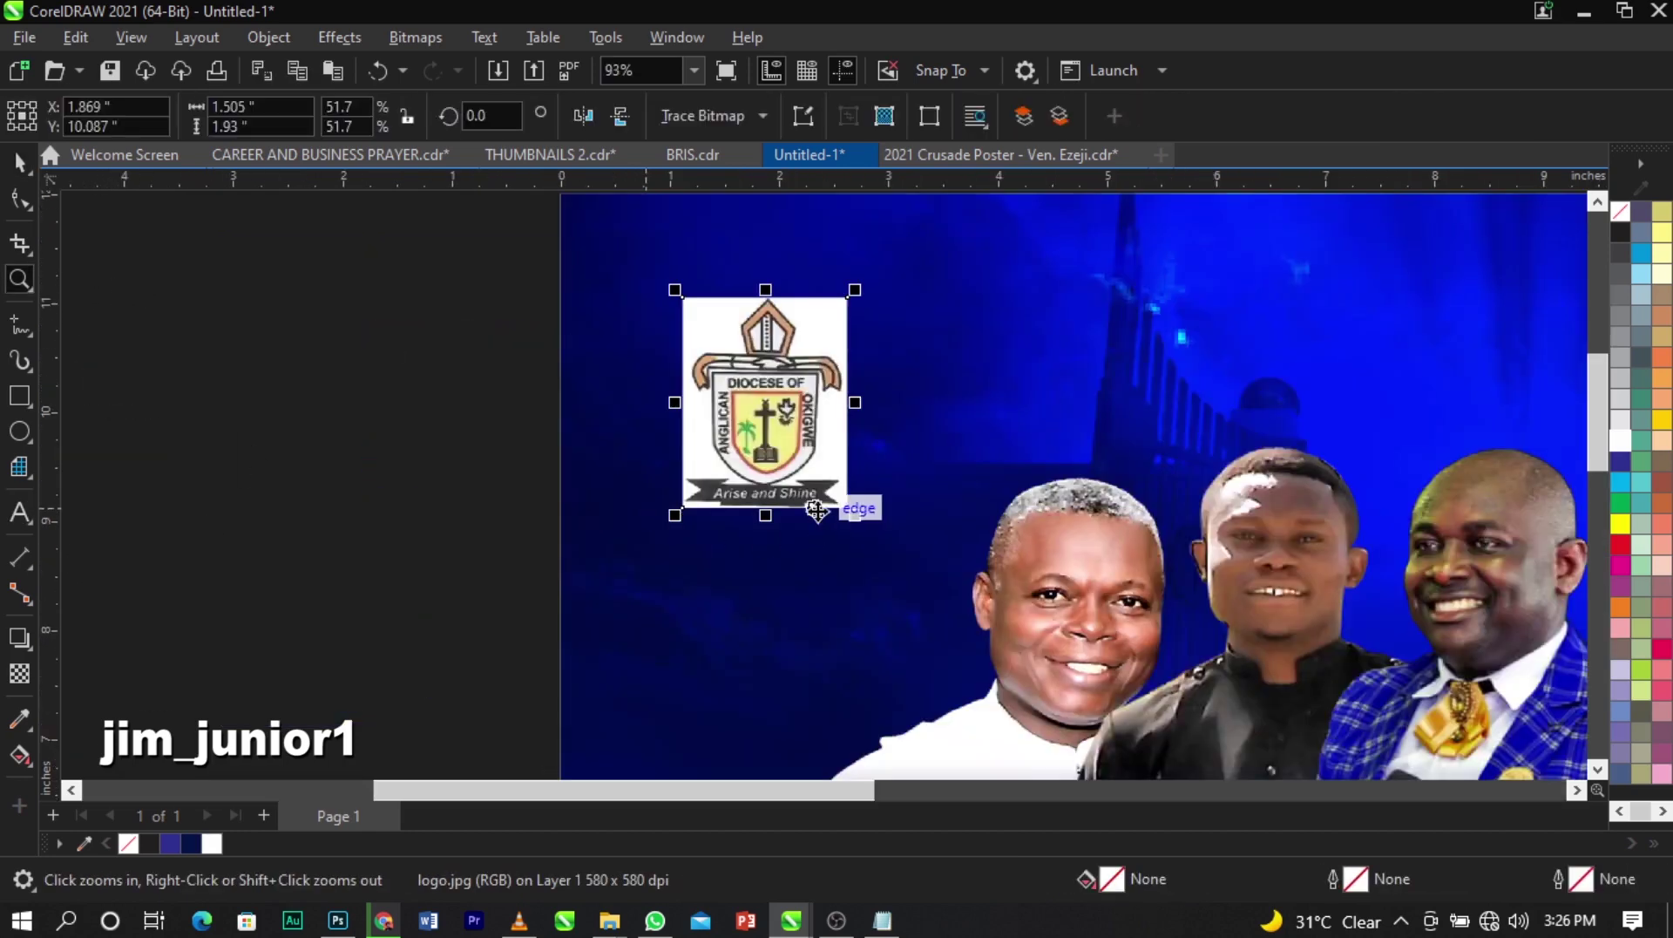
key(space)
drag(850, 512, 766, 402)
drag(723, 348, 482, 318)
scroll(482, 318, down, 3)
scroll(699, 280, up, 3)
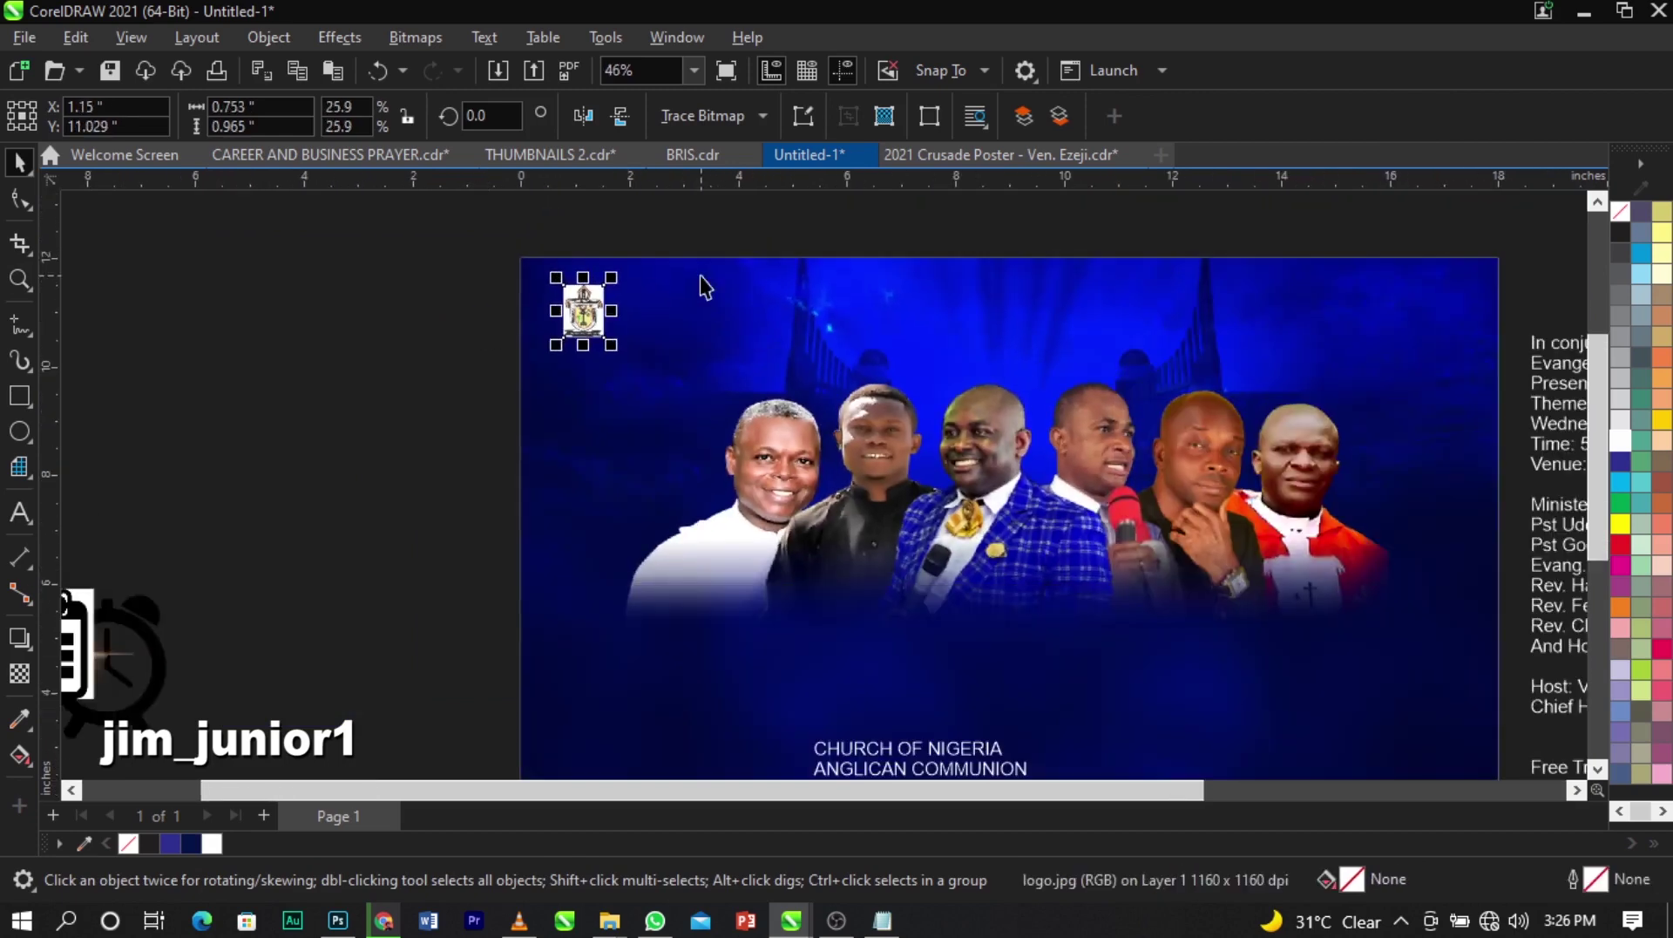
drag(625, 351, 580, 333)
scroll(582, 303, down, 4)
- Move the church header beside the logo and colour CHURCH OF NIGERIA deep yellow
click(814, 662)
drag(833, 660, 685, 320)
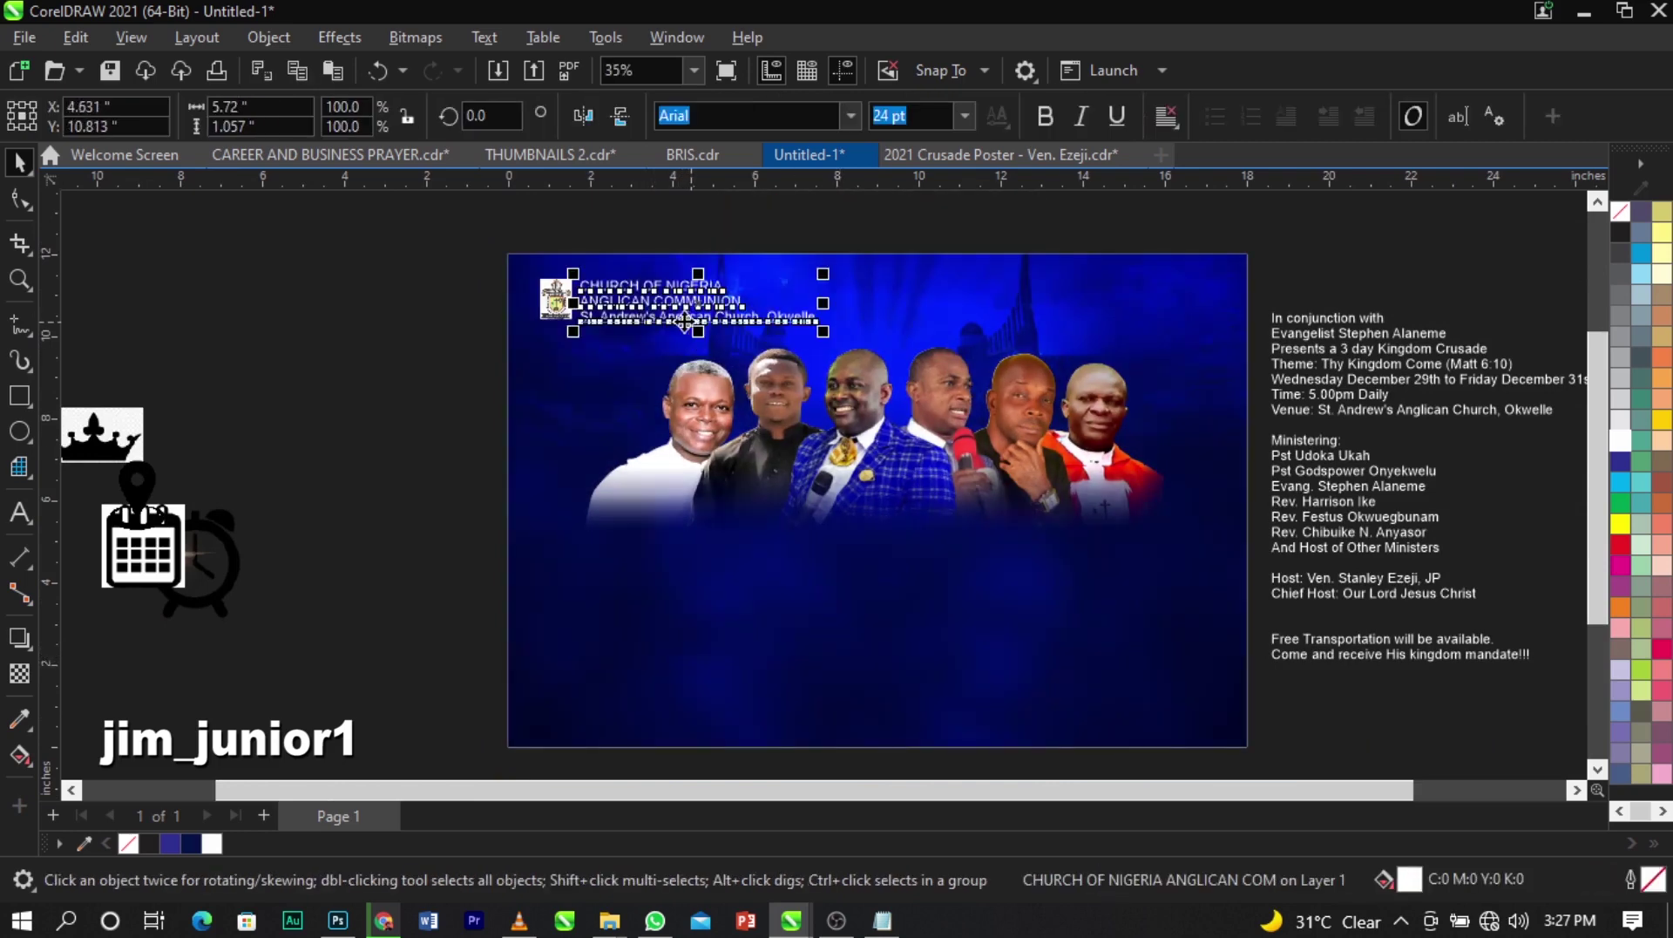
key(F2)
drag(410, 243, 1009, 374)
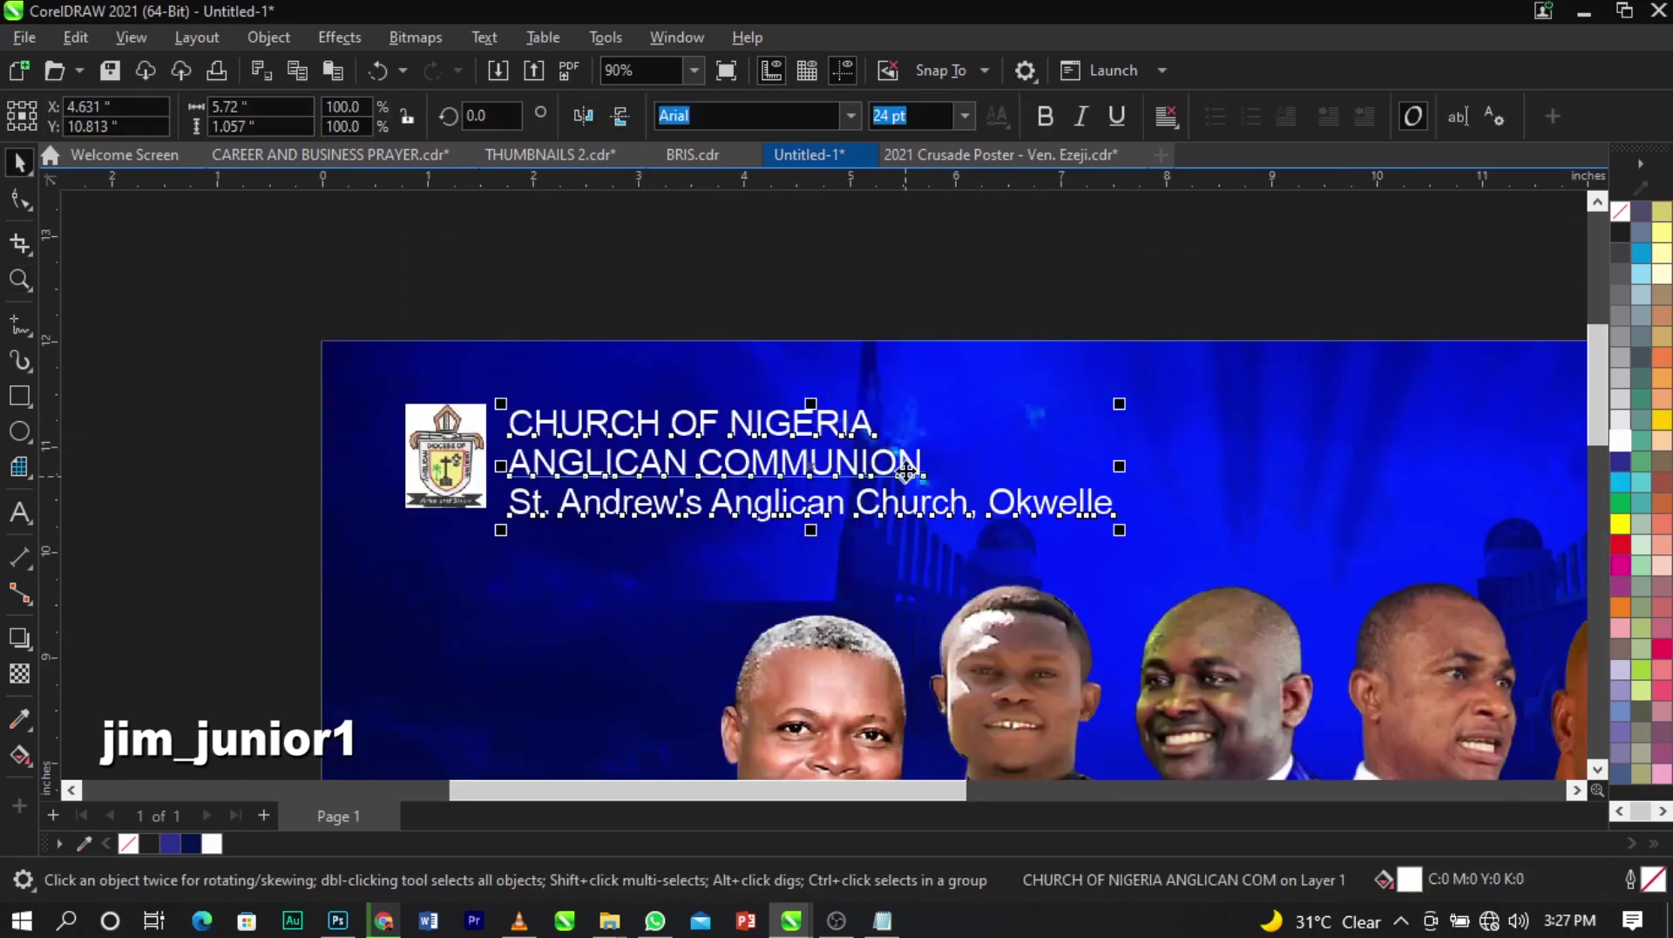
double_click(907, 470)
drag(875, 425, 510, 424)
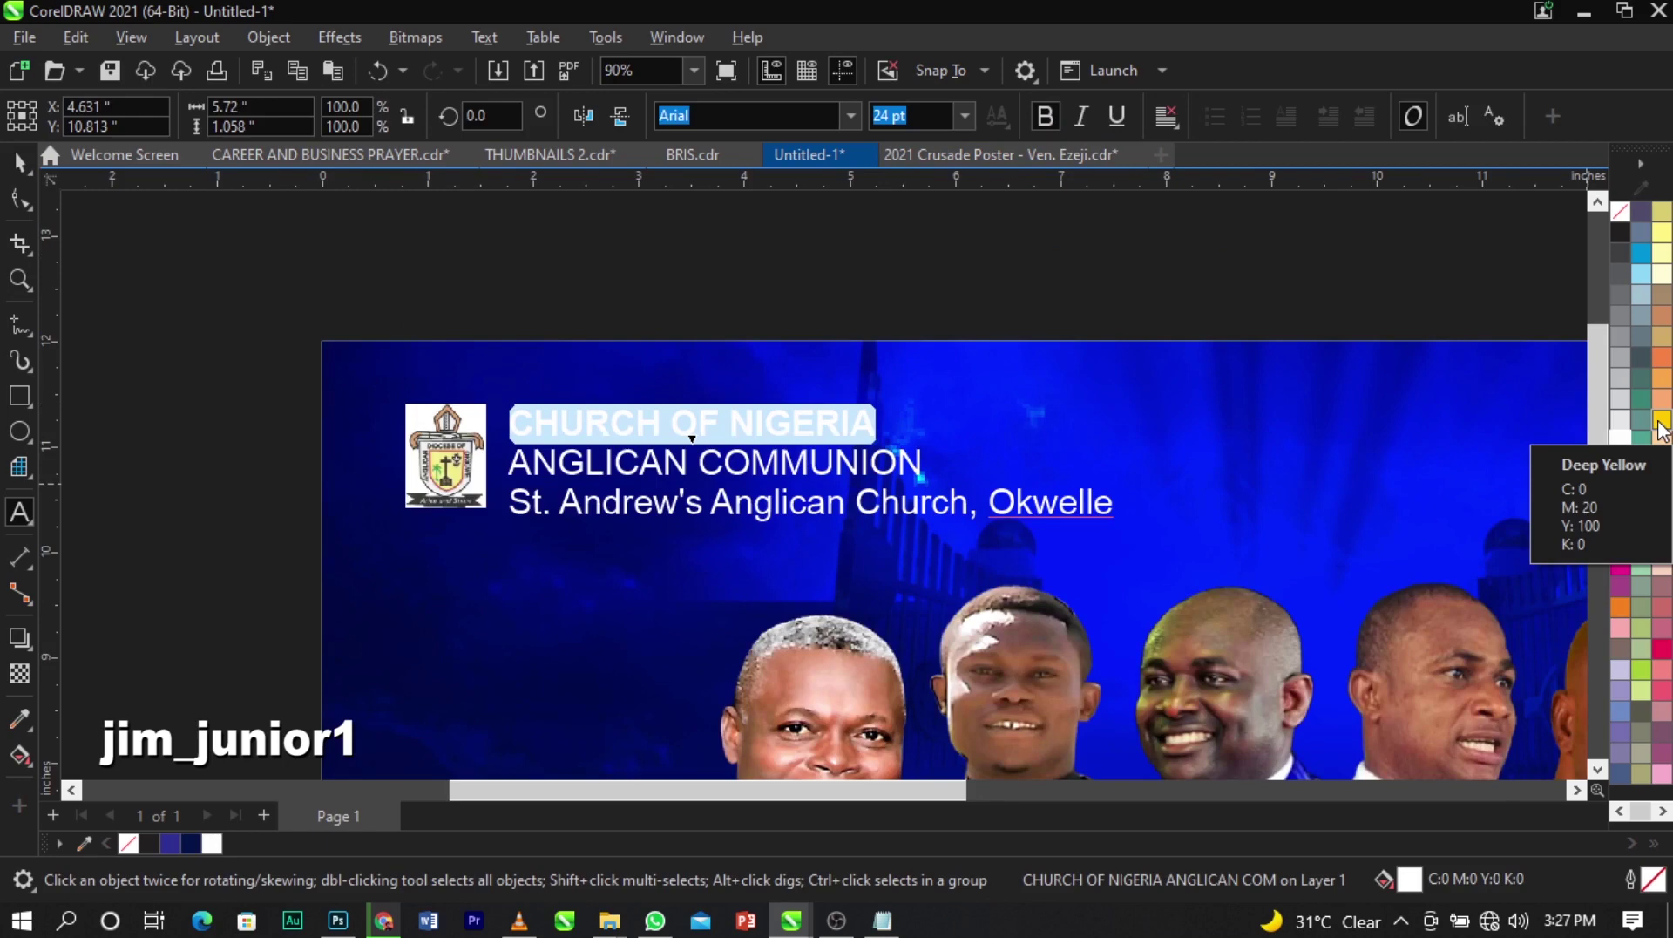
click(1662, 429)
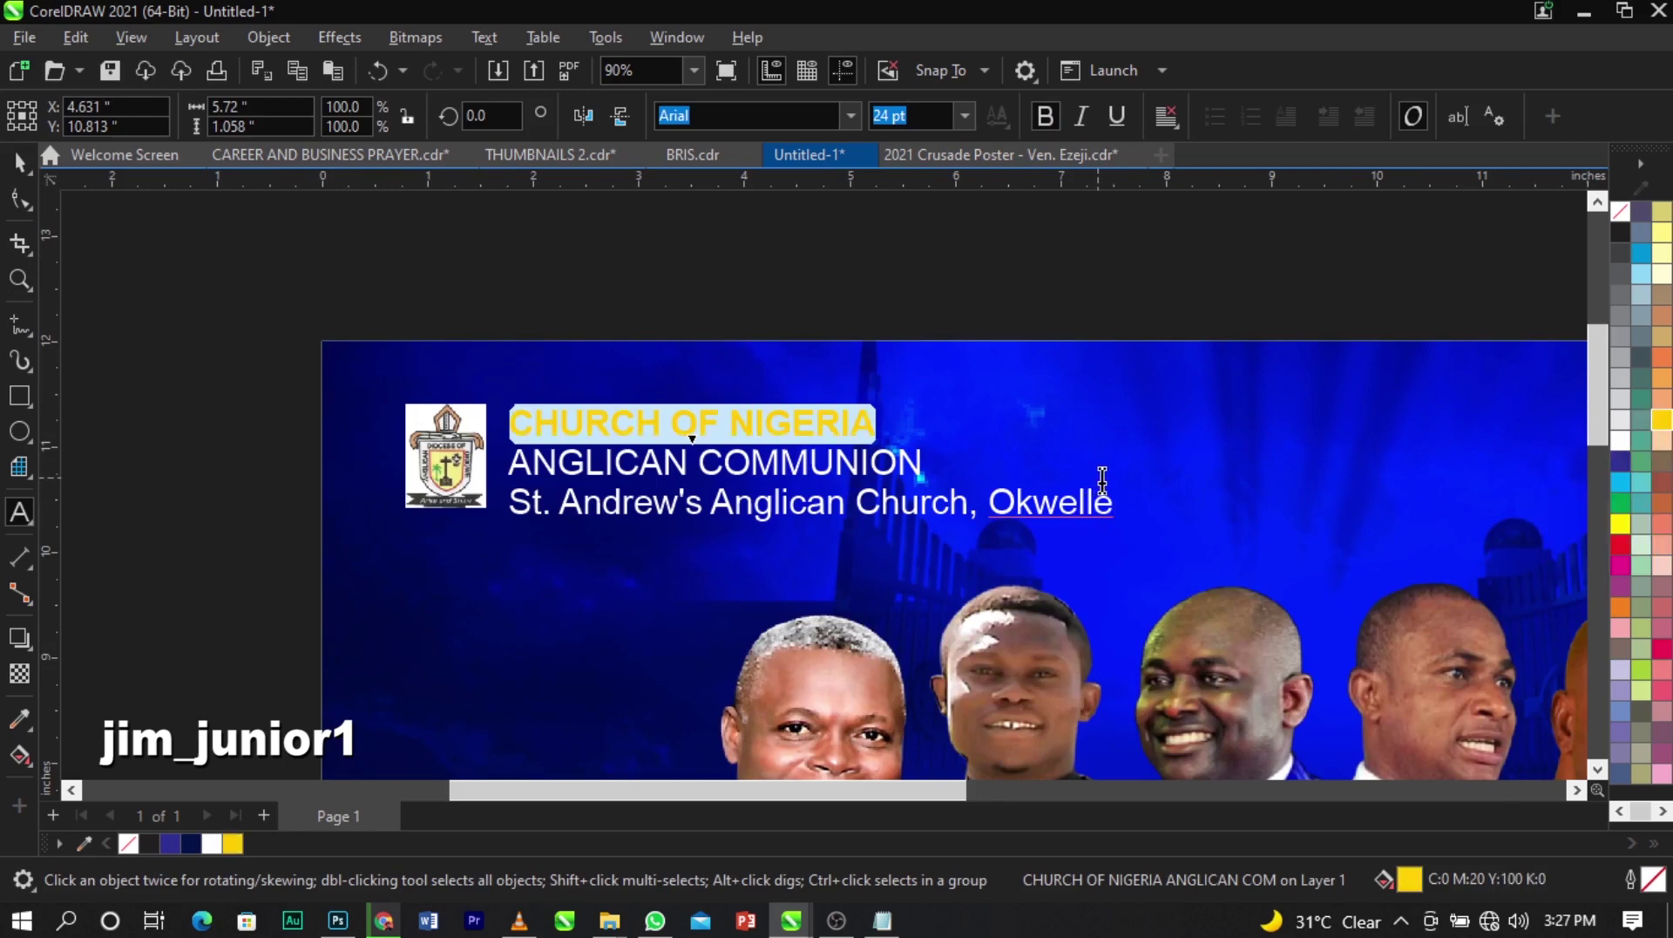
key(ctrl+space)
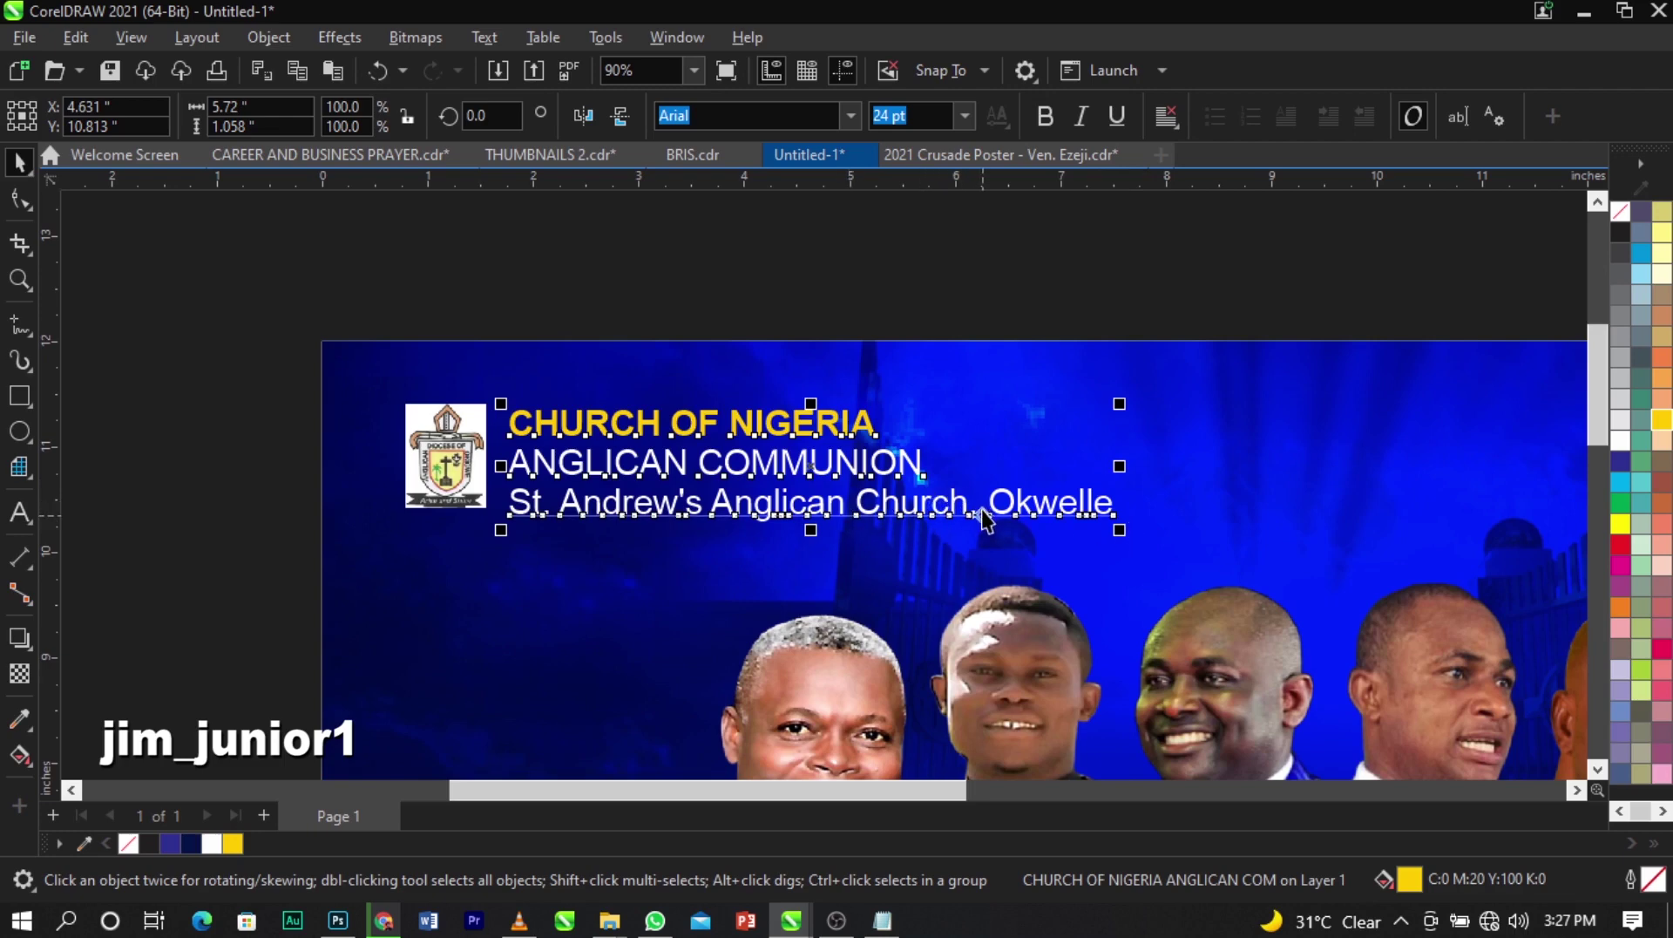
- Put Okwelle on its own line and extend it to 'Okwelle, Onuimo LGA'
double_click(1058, 513)
key(Return)
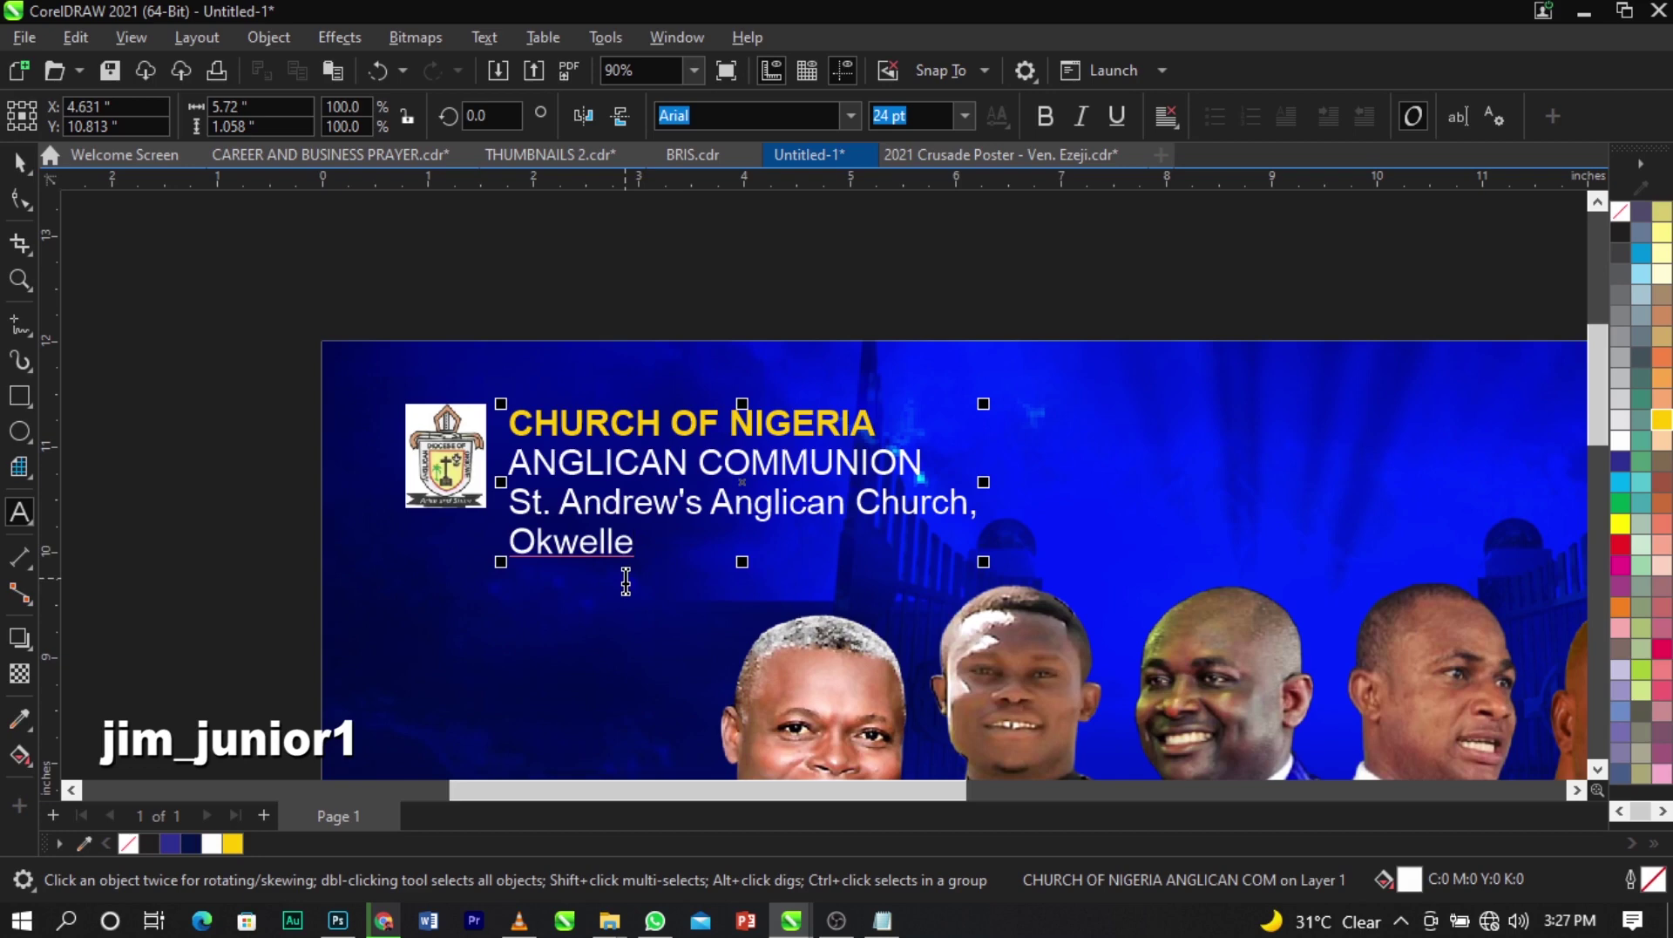
text(,)
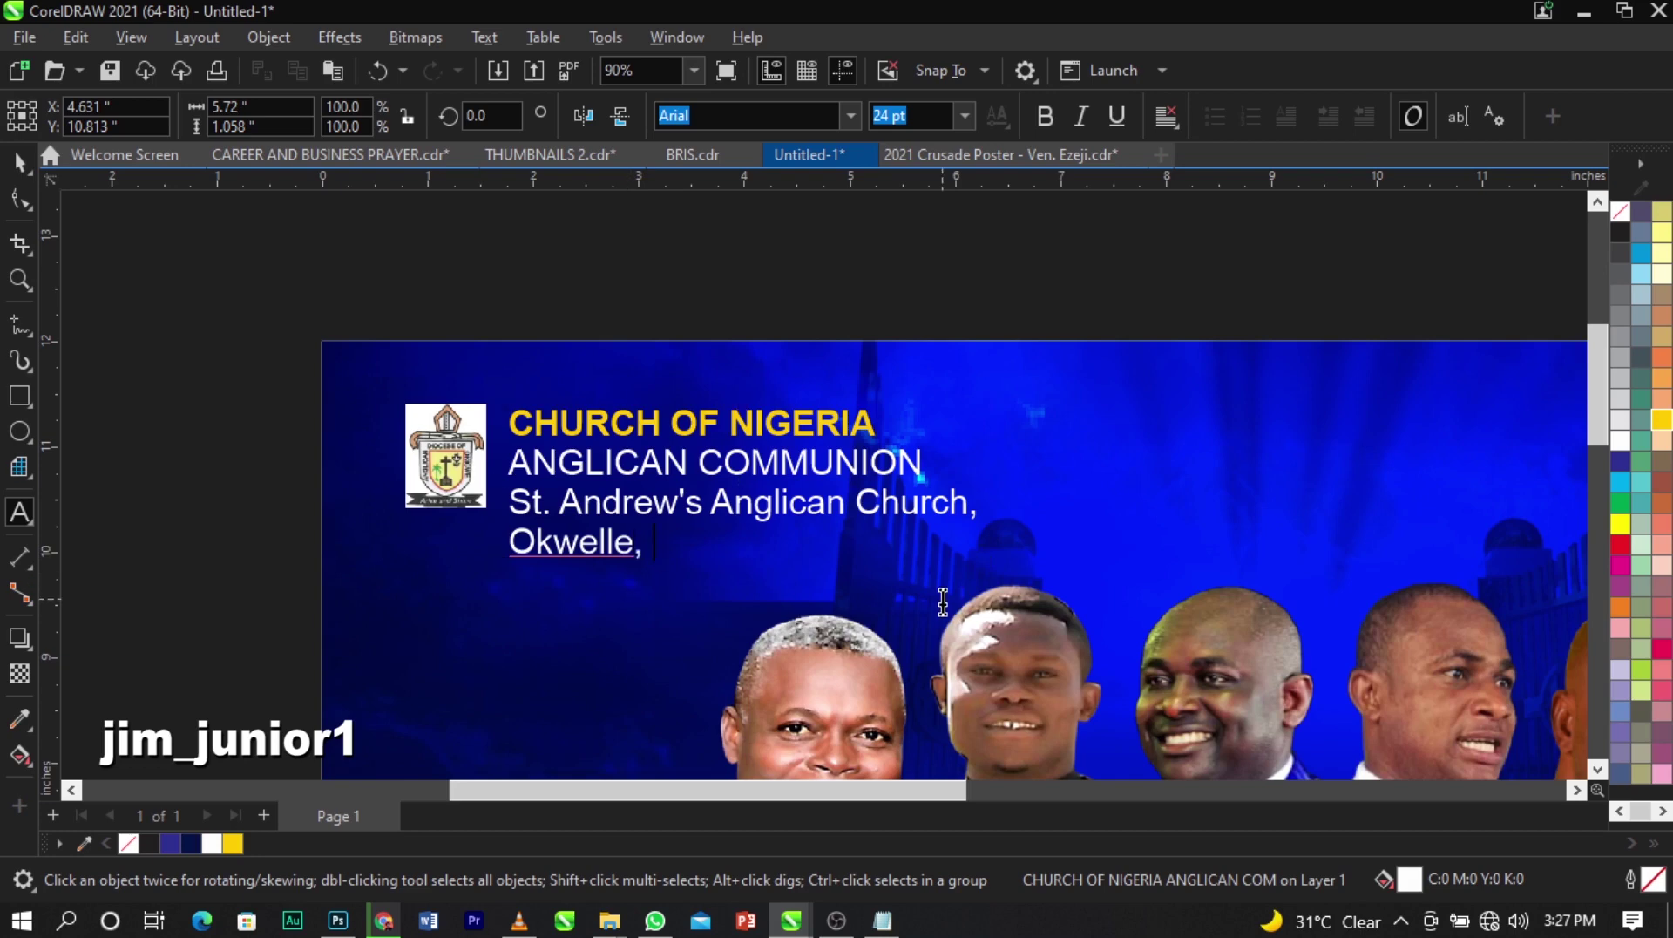
text( Onu)
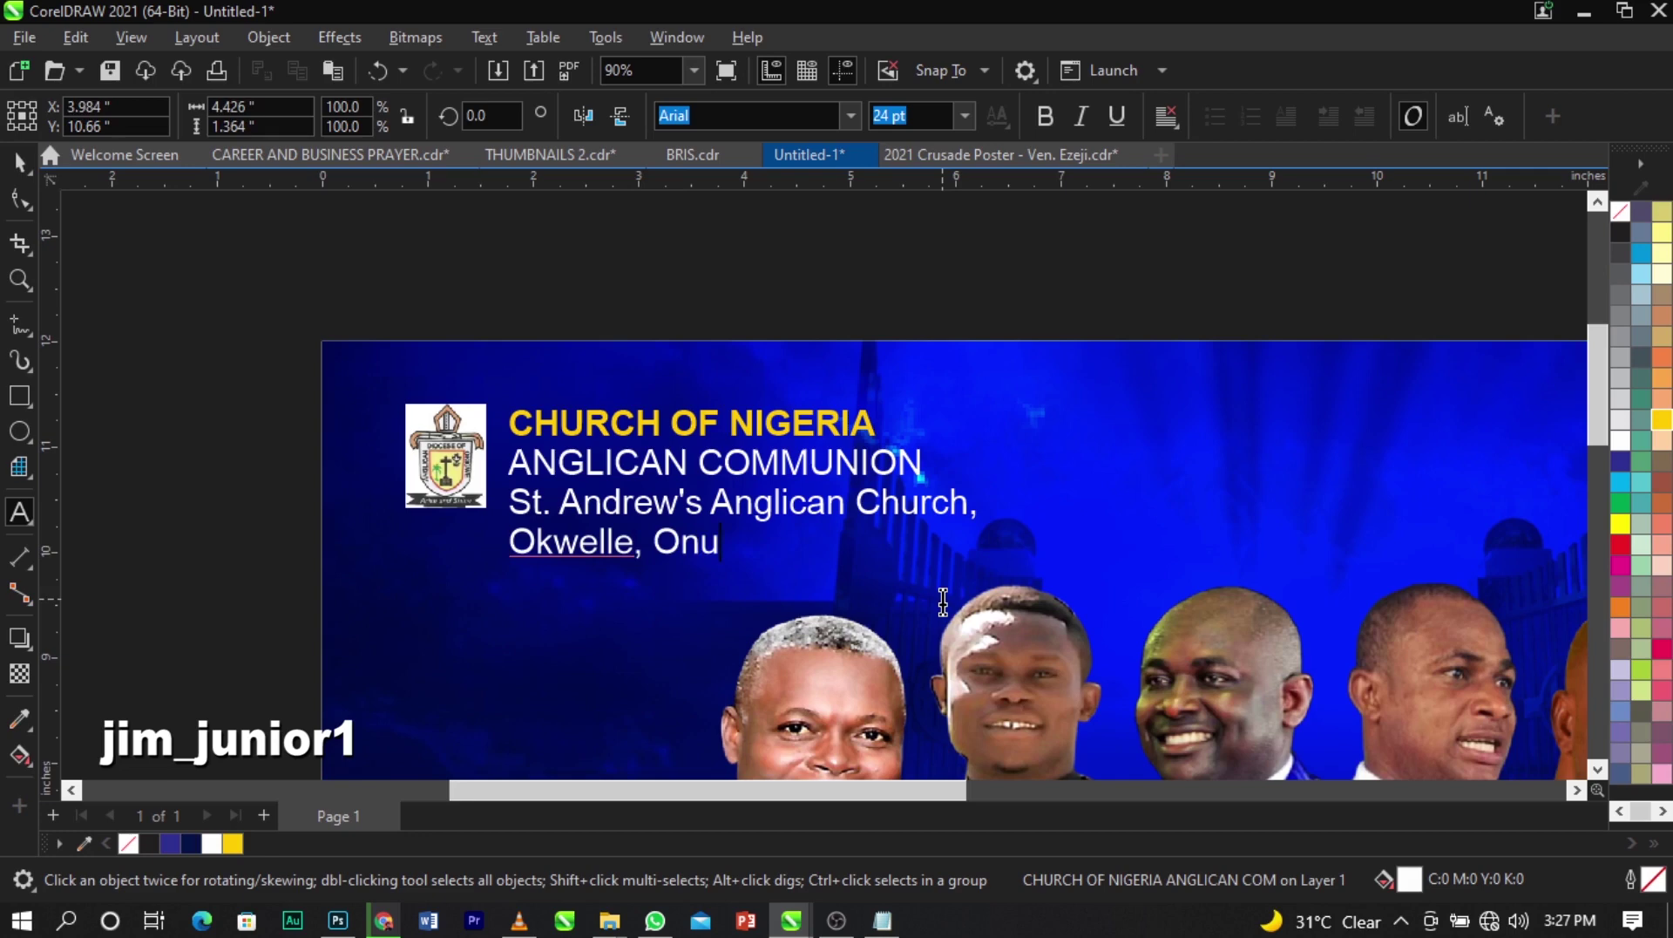
text(imo LGA)
key(ctrl+space)
- Shrink the header text block and realign the logo alongside it
drag(983, 567, 837, 523)
scroll(608, 486, up, 1)
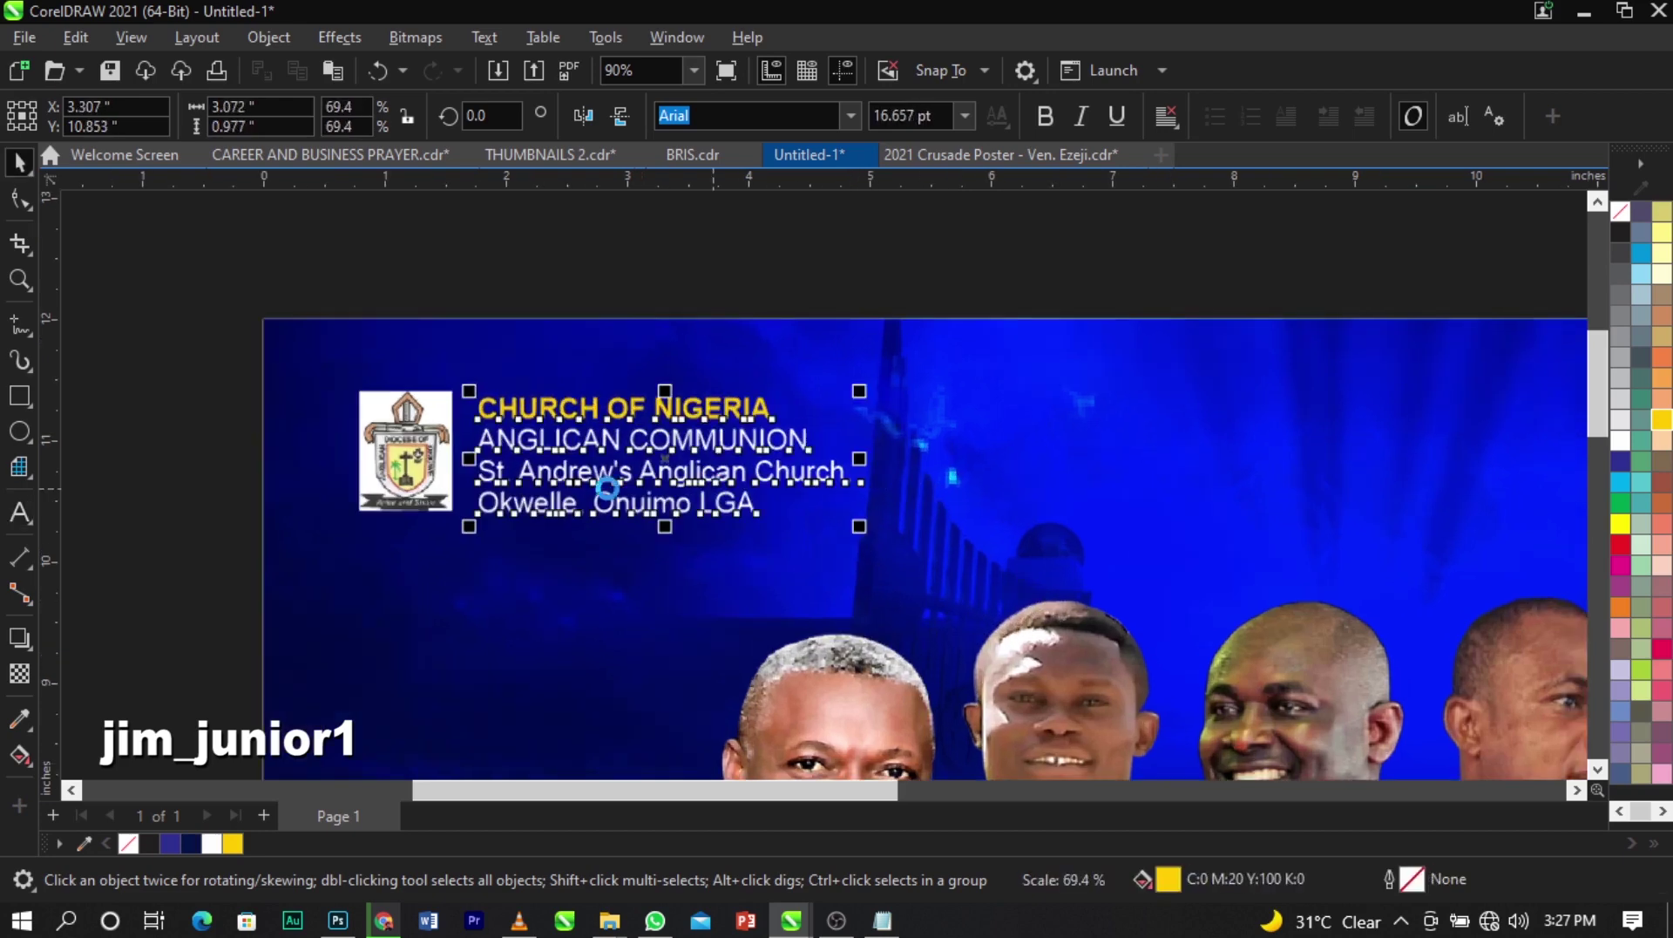
shift+click(410, 449)
drag(420, 445, 415, 464)
click(484, 272)
scroll(484, 272, down, 3)
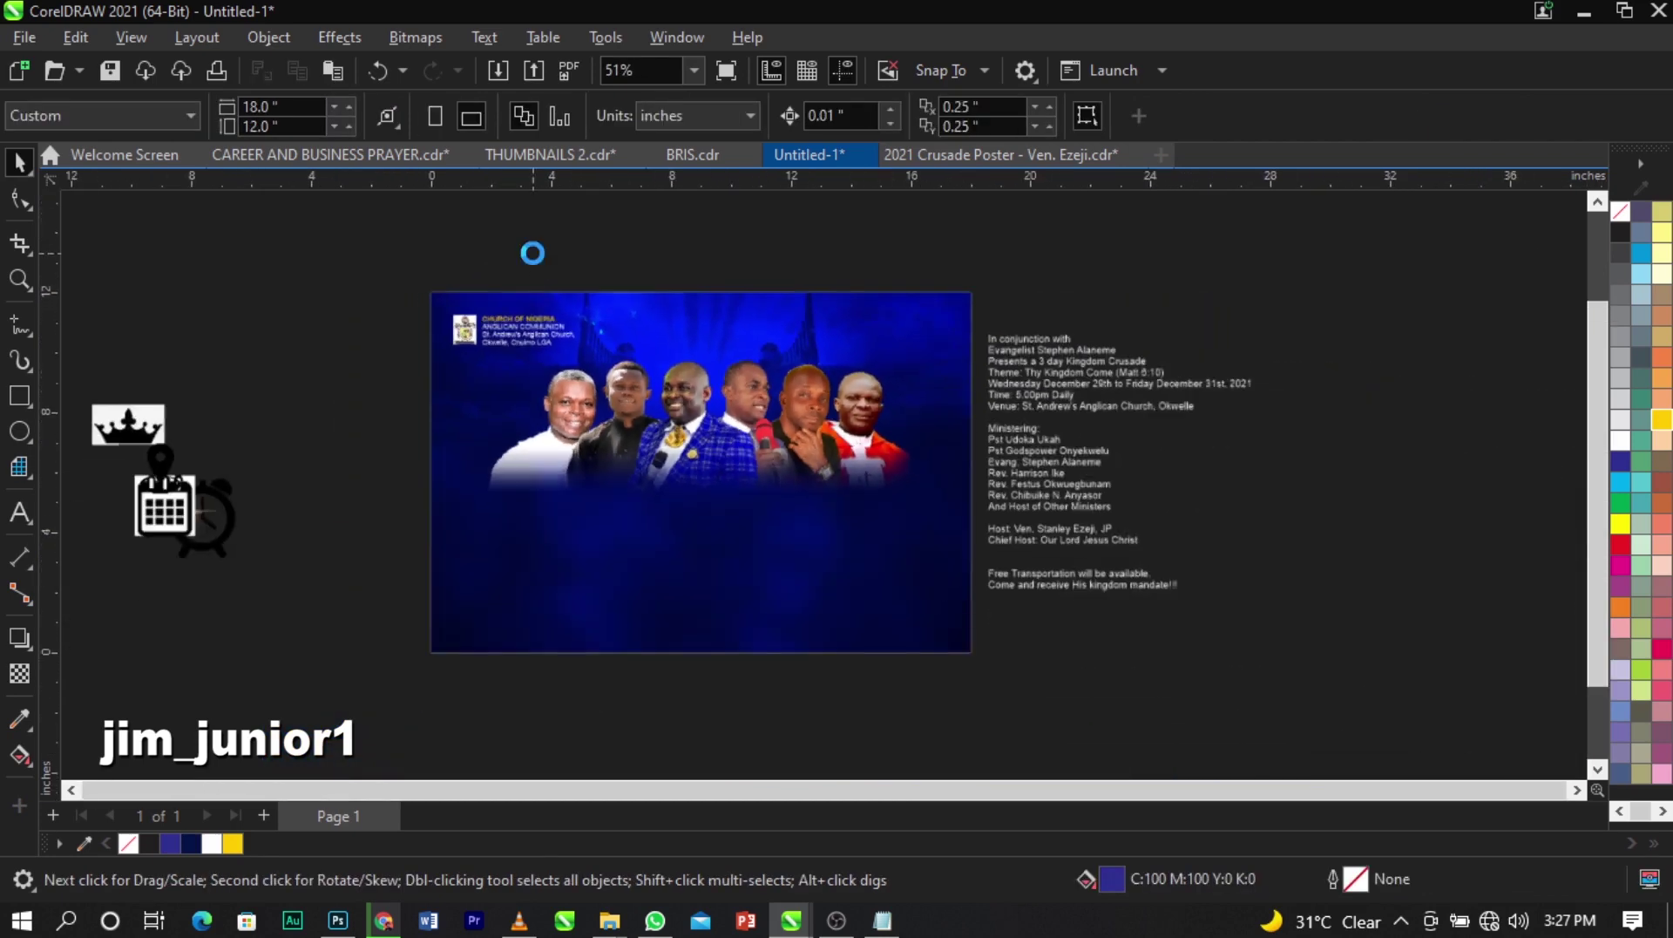
- Move the 'In conjunction with' credit lines from the side text to the poster's top right
key(z)
drag(385, 284, 1195, 566)
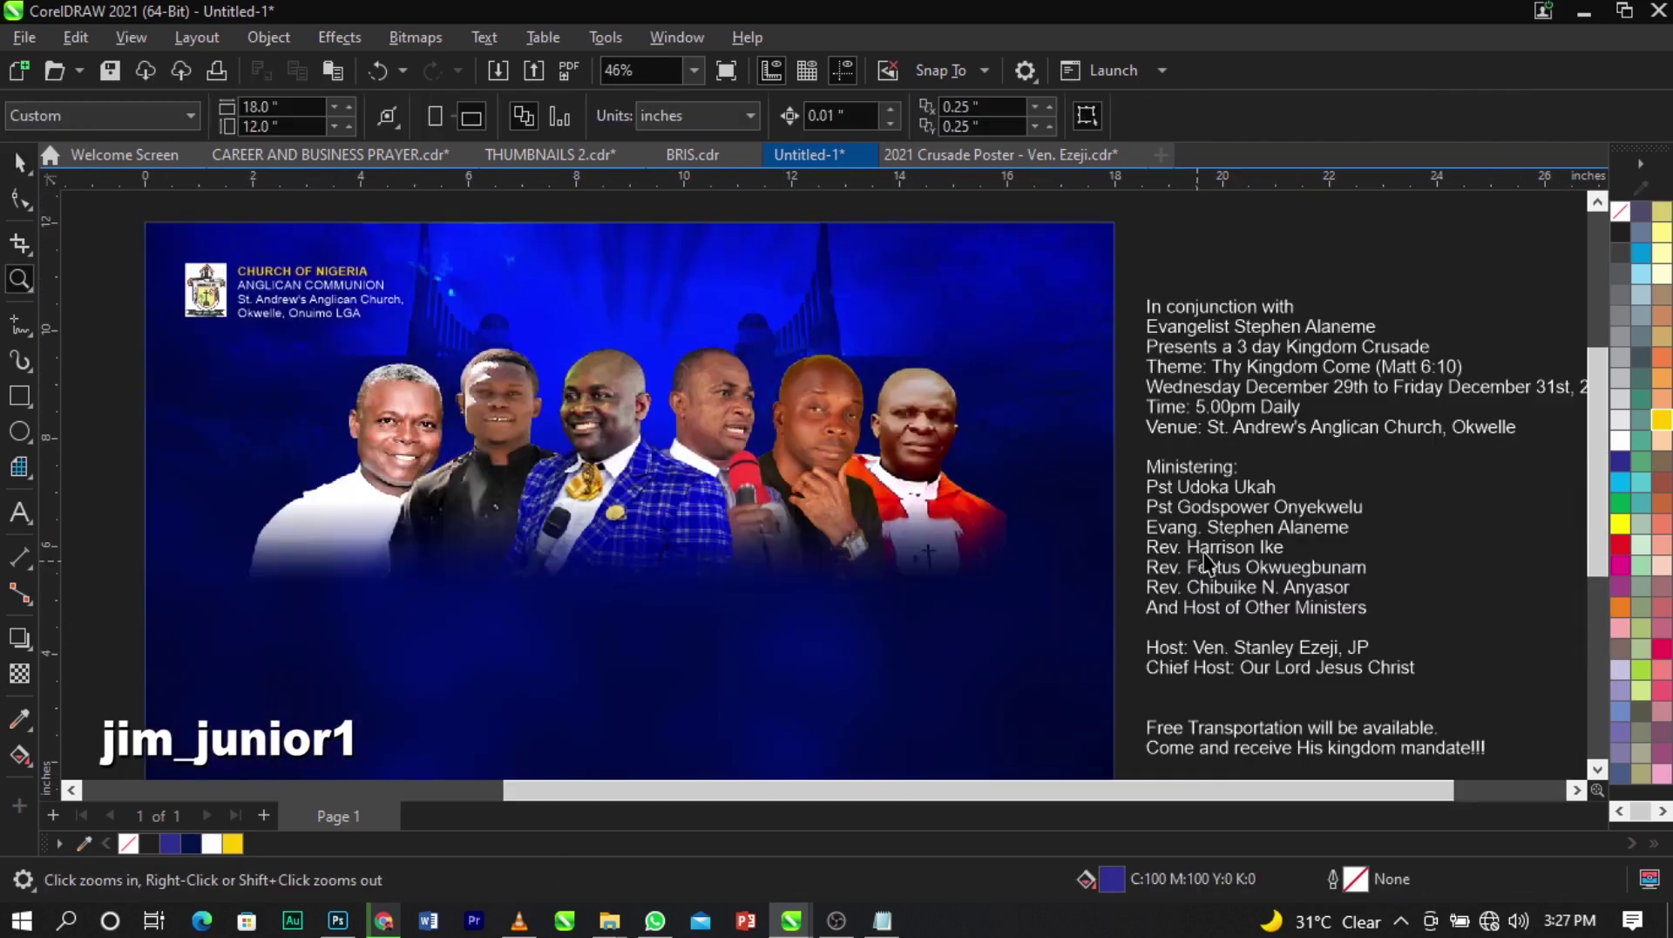
key(space)
double_click(1208, 323)
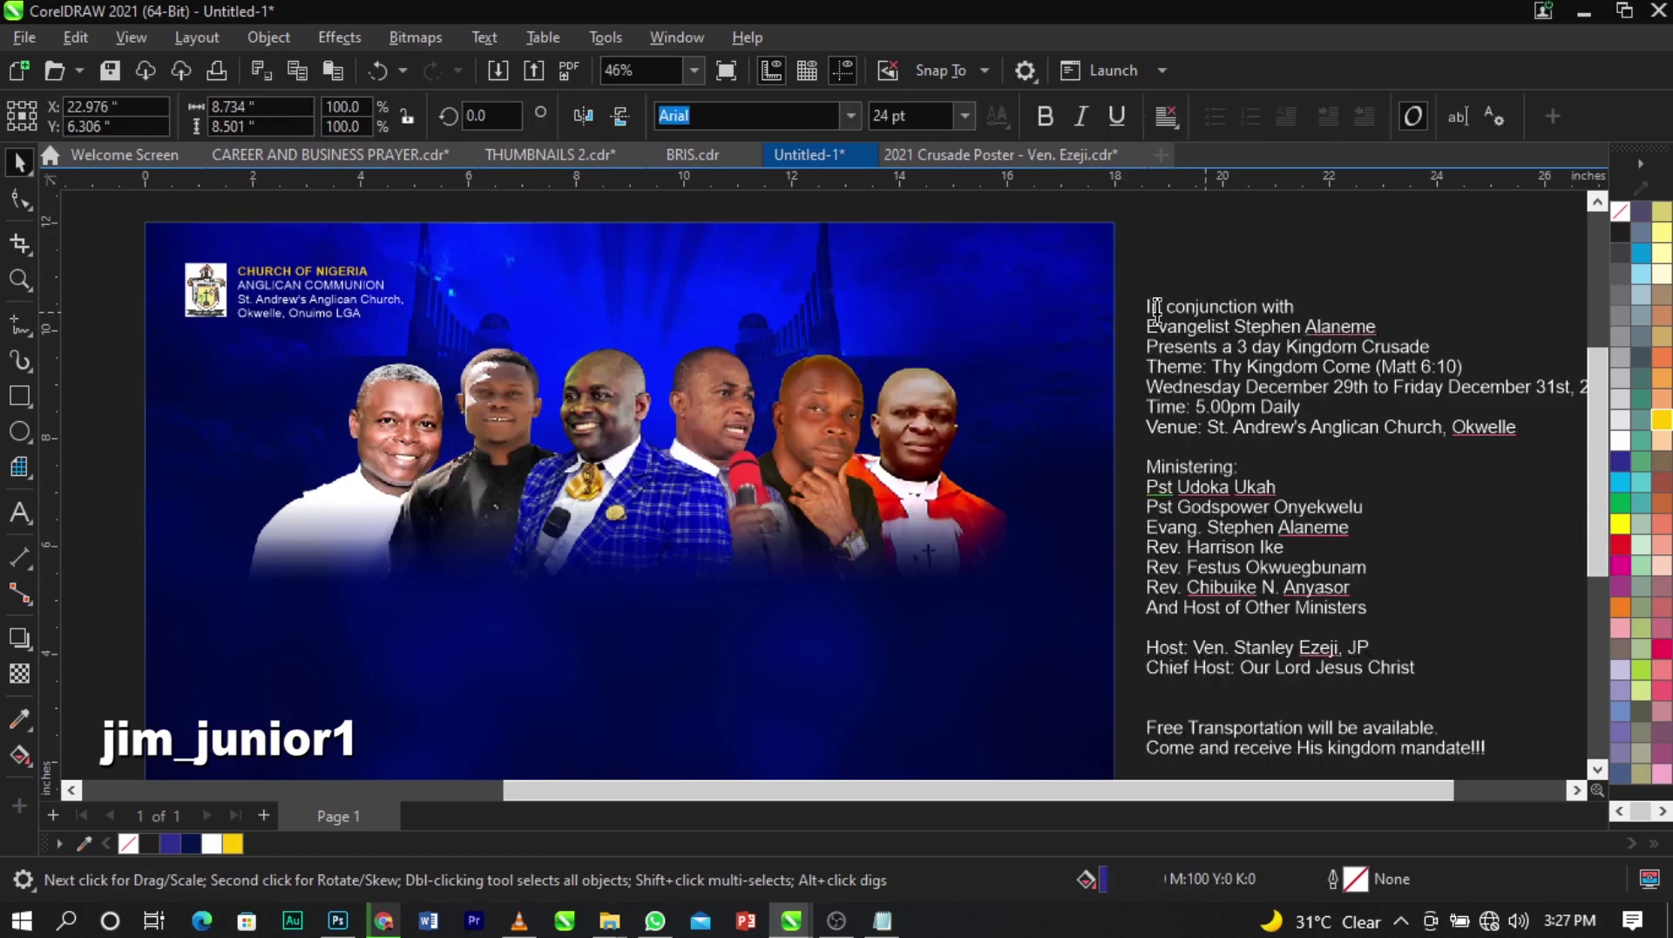
drag(1143, 303, 1390, 325)
key(ctrl+c)
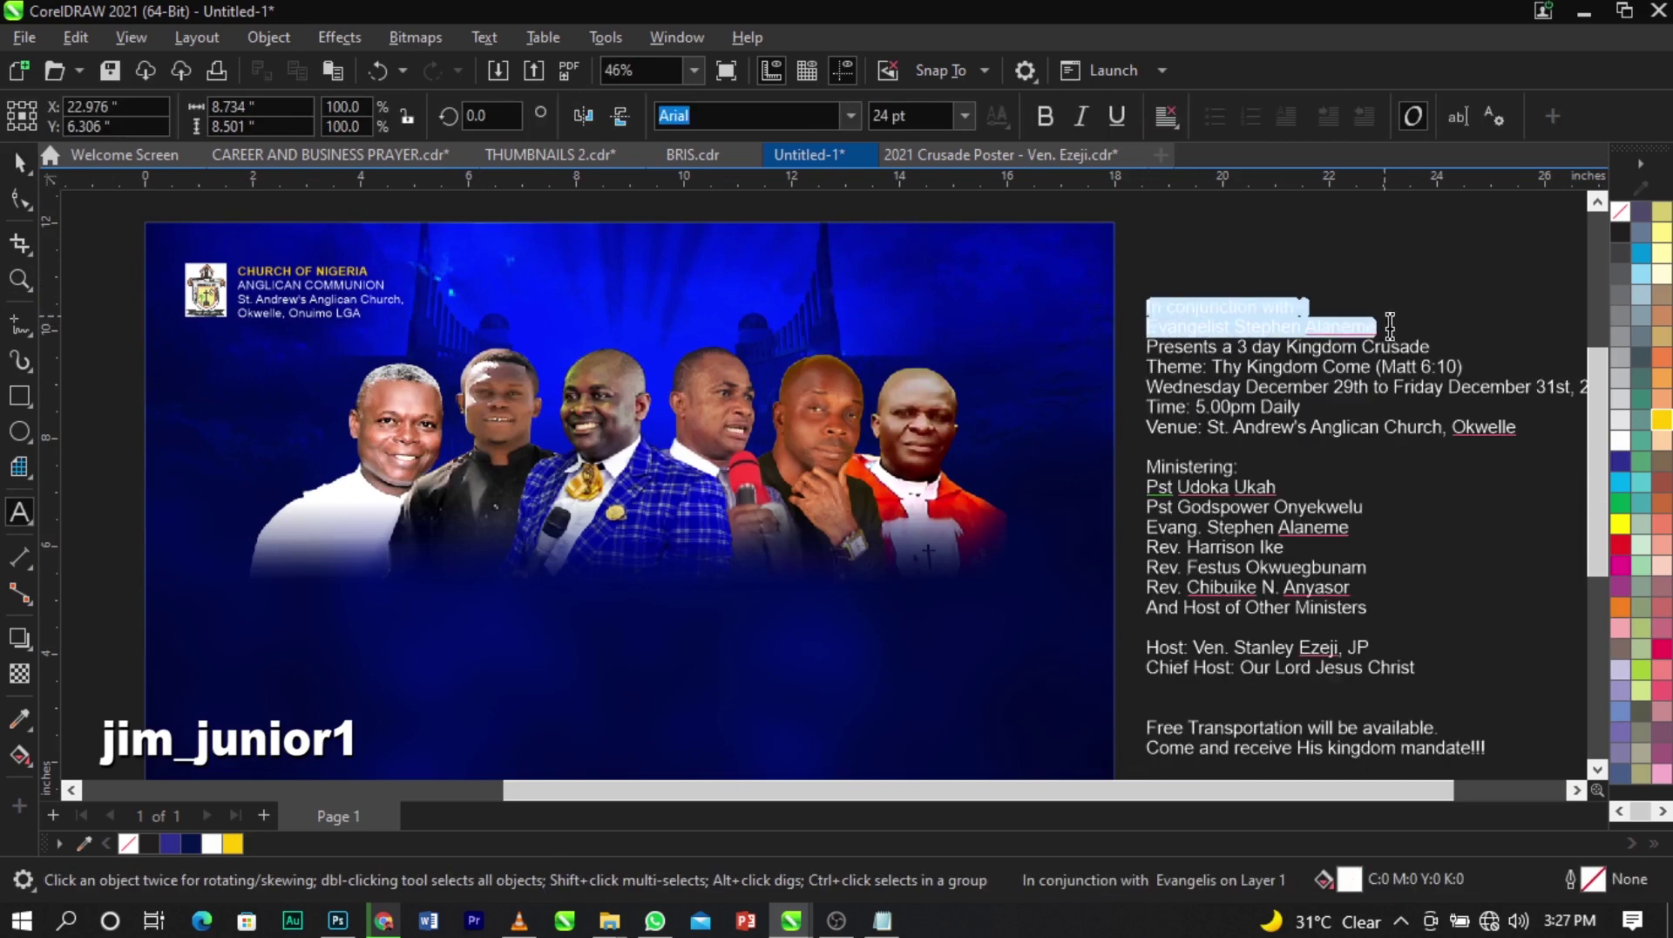
key(Delete)
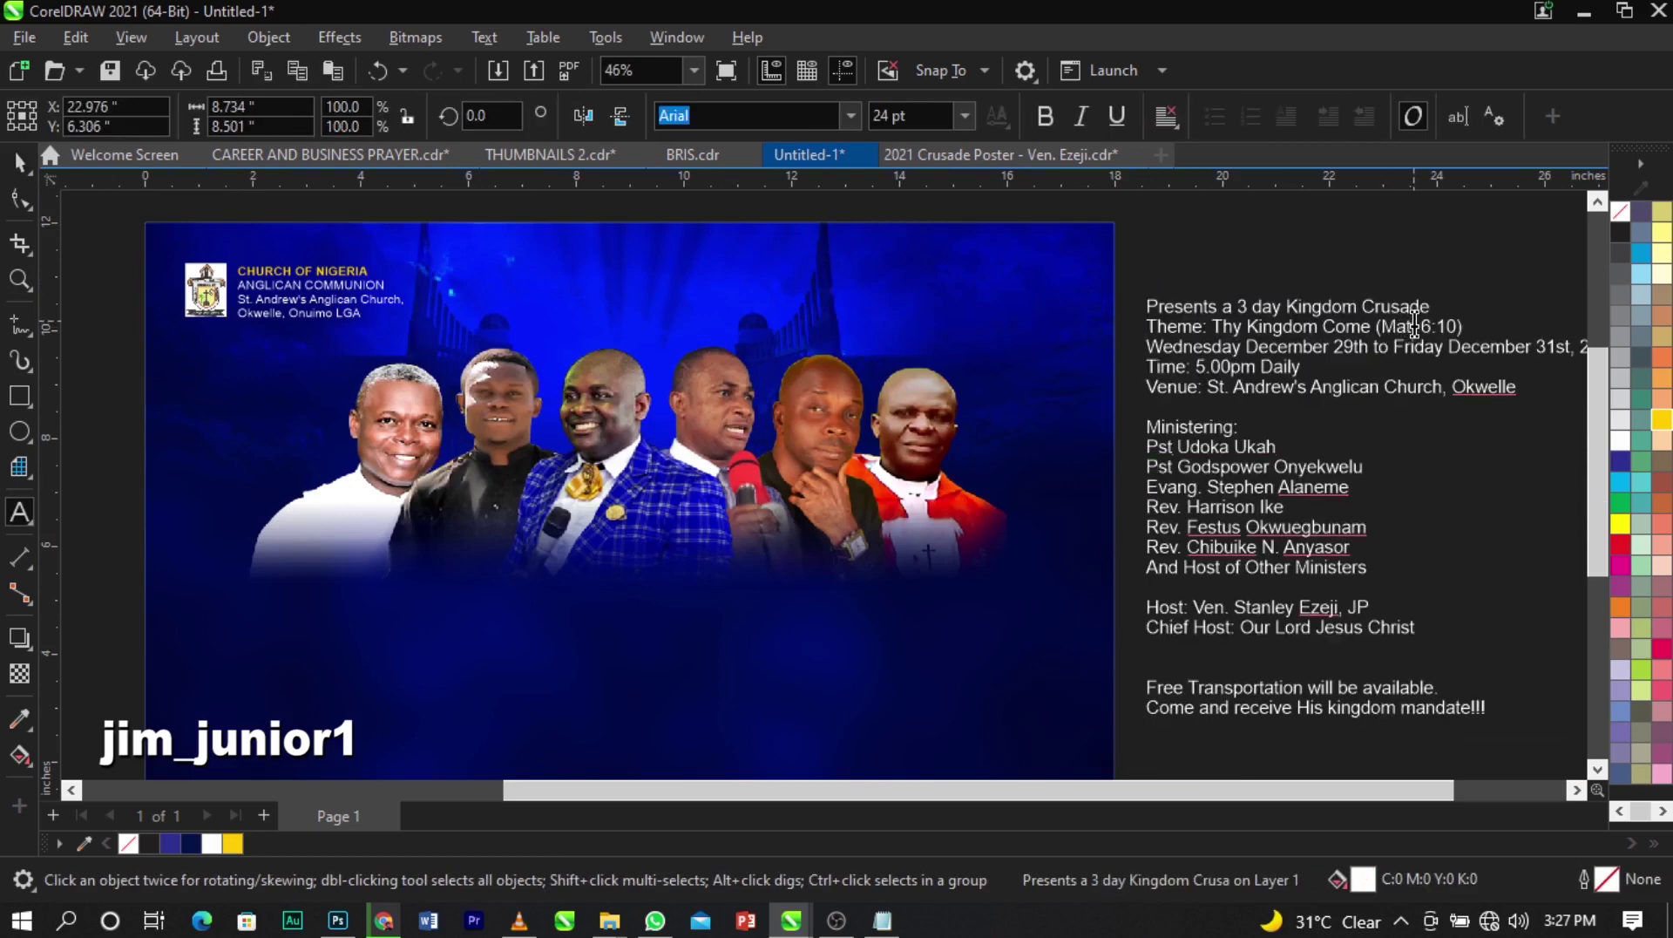
key(ctrl+v)
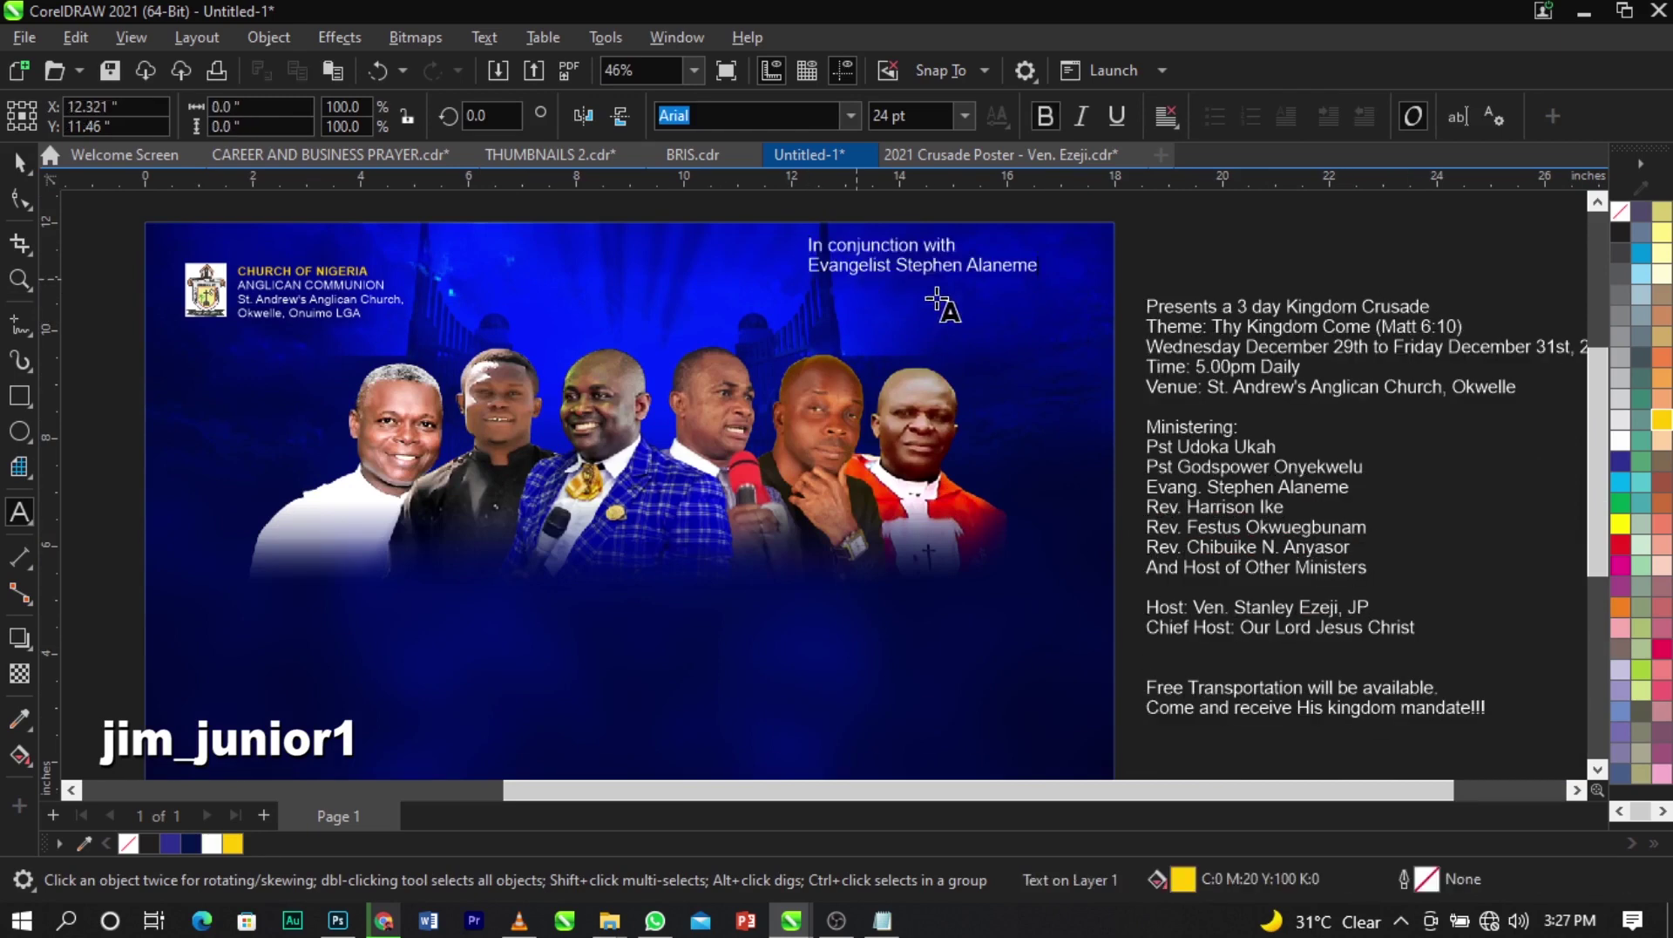
drag(943, 301, 974, 323)
scroll(1002, 305, up, 1)
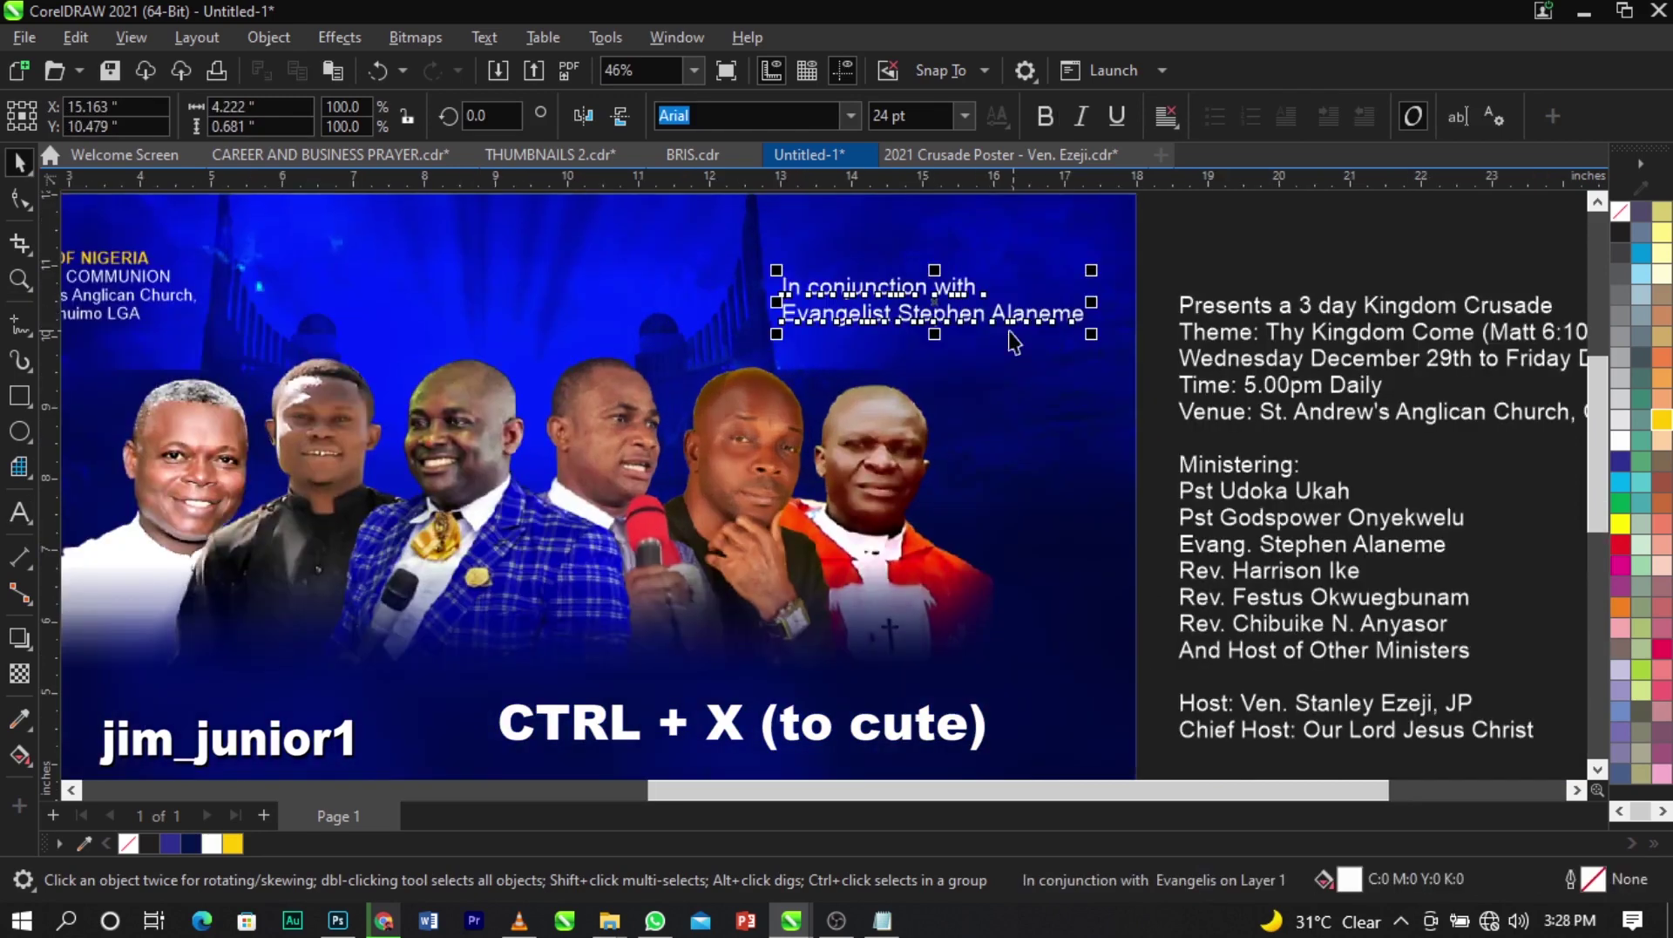
click(996, 313)
scroll(996, 314, up, 1)
- Put the surname on a third line and make the credit text bold UPPERCASE
double_click(1003, 299)
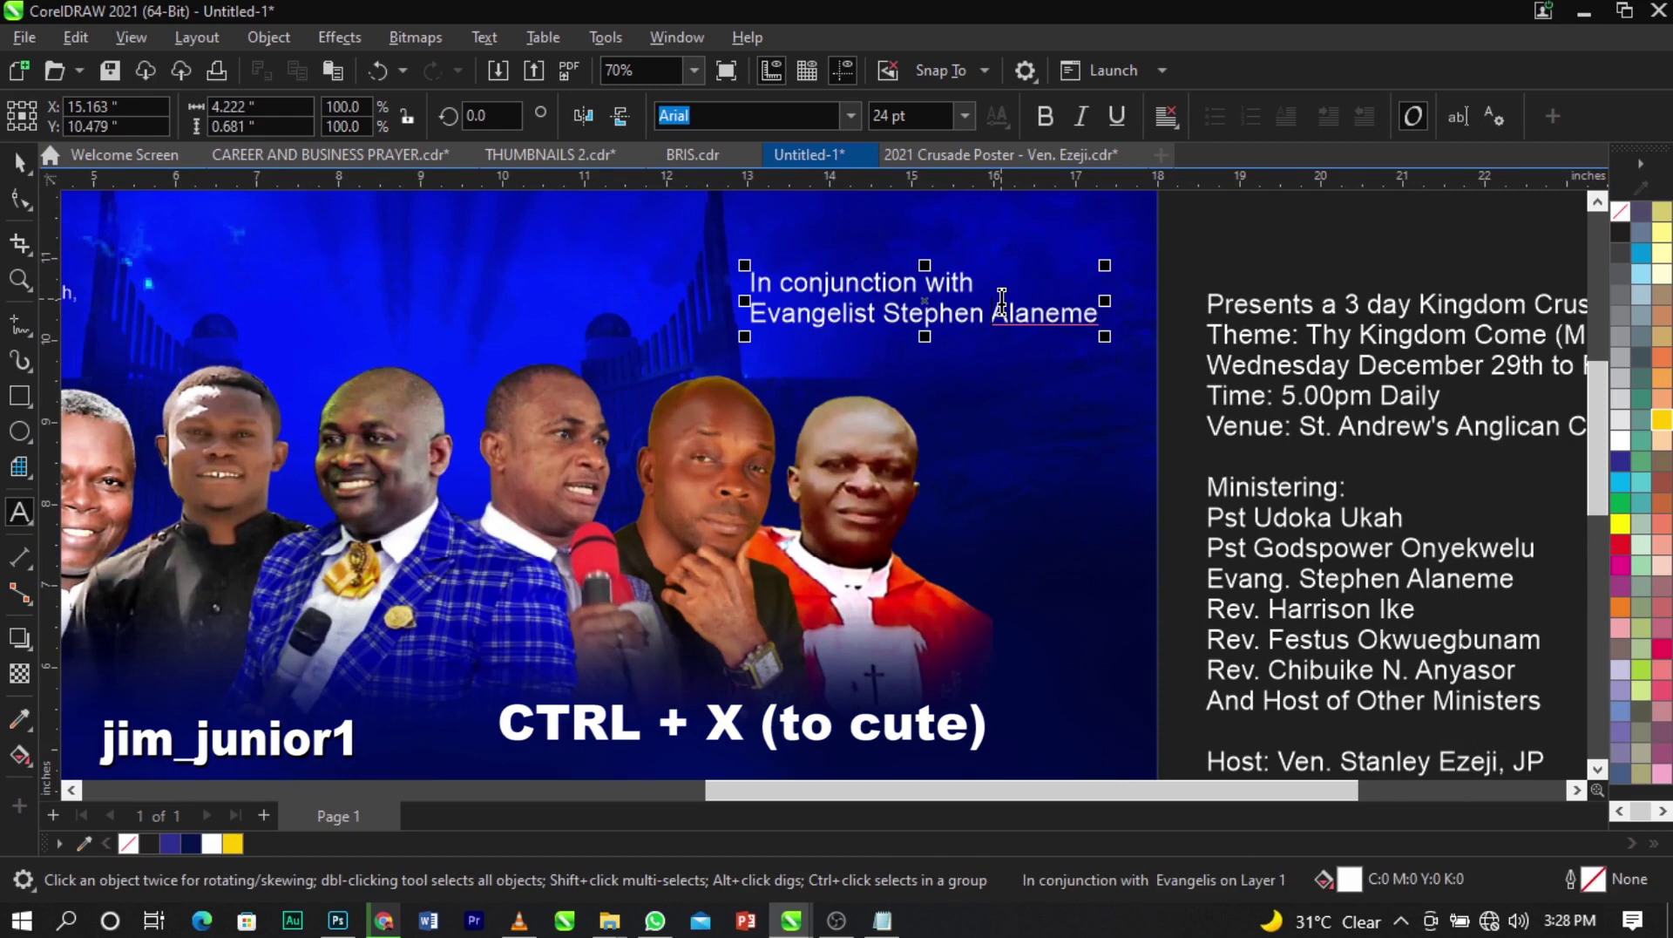
key(Return)
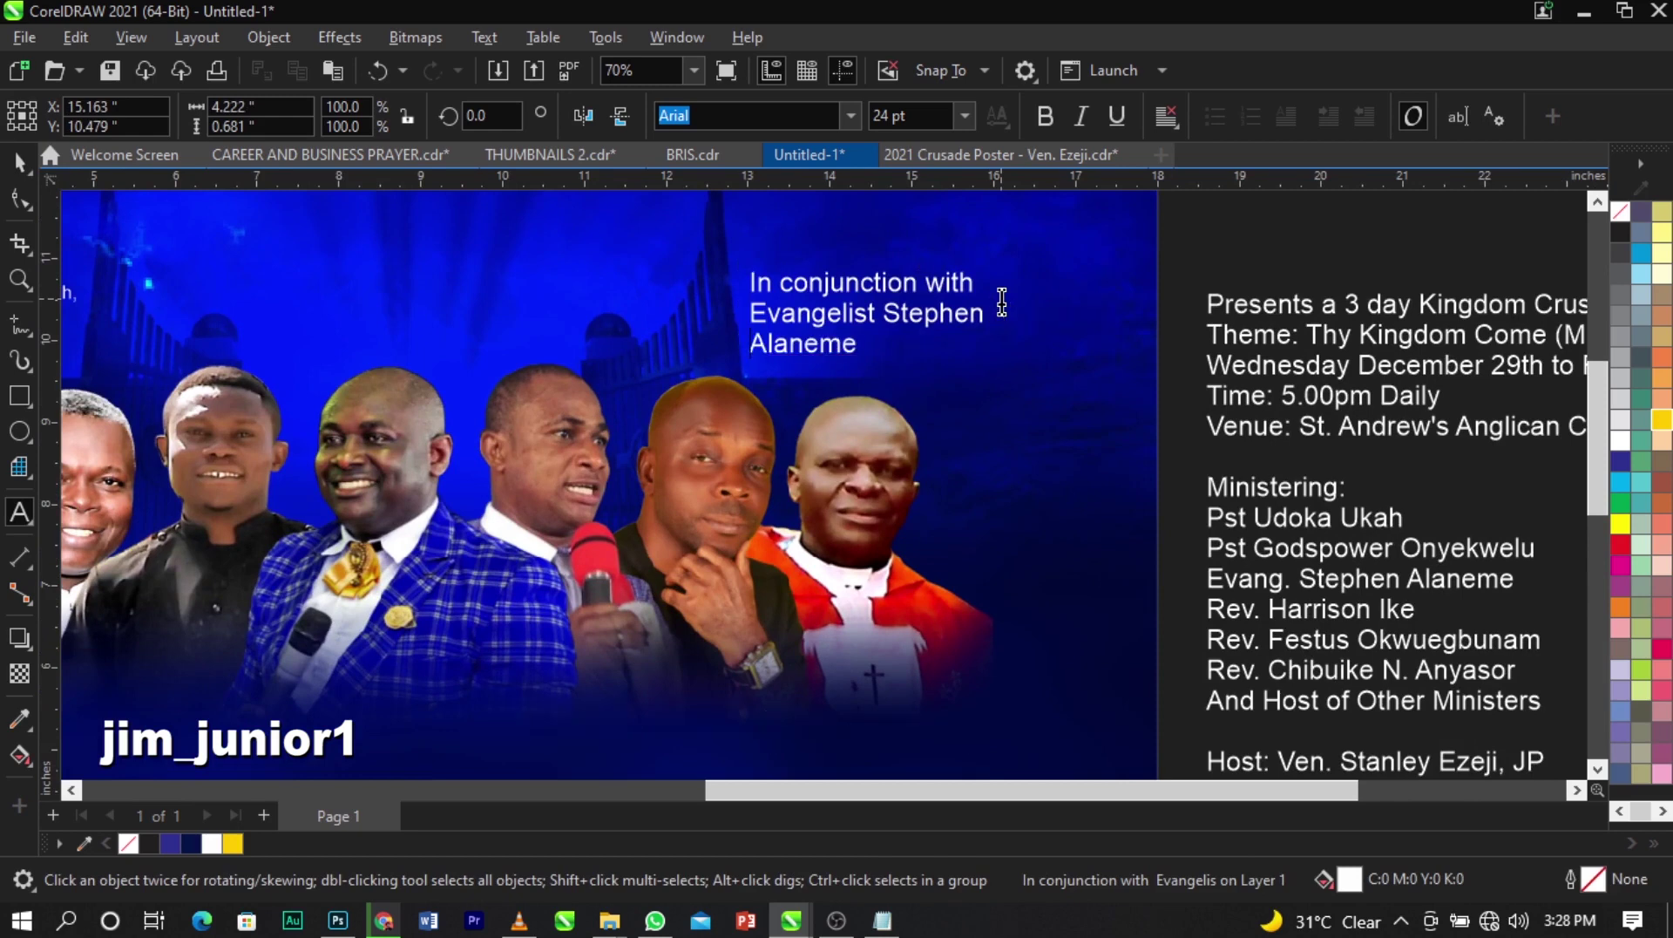
key(ctrl+a)
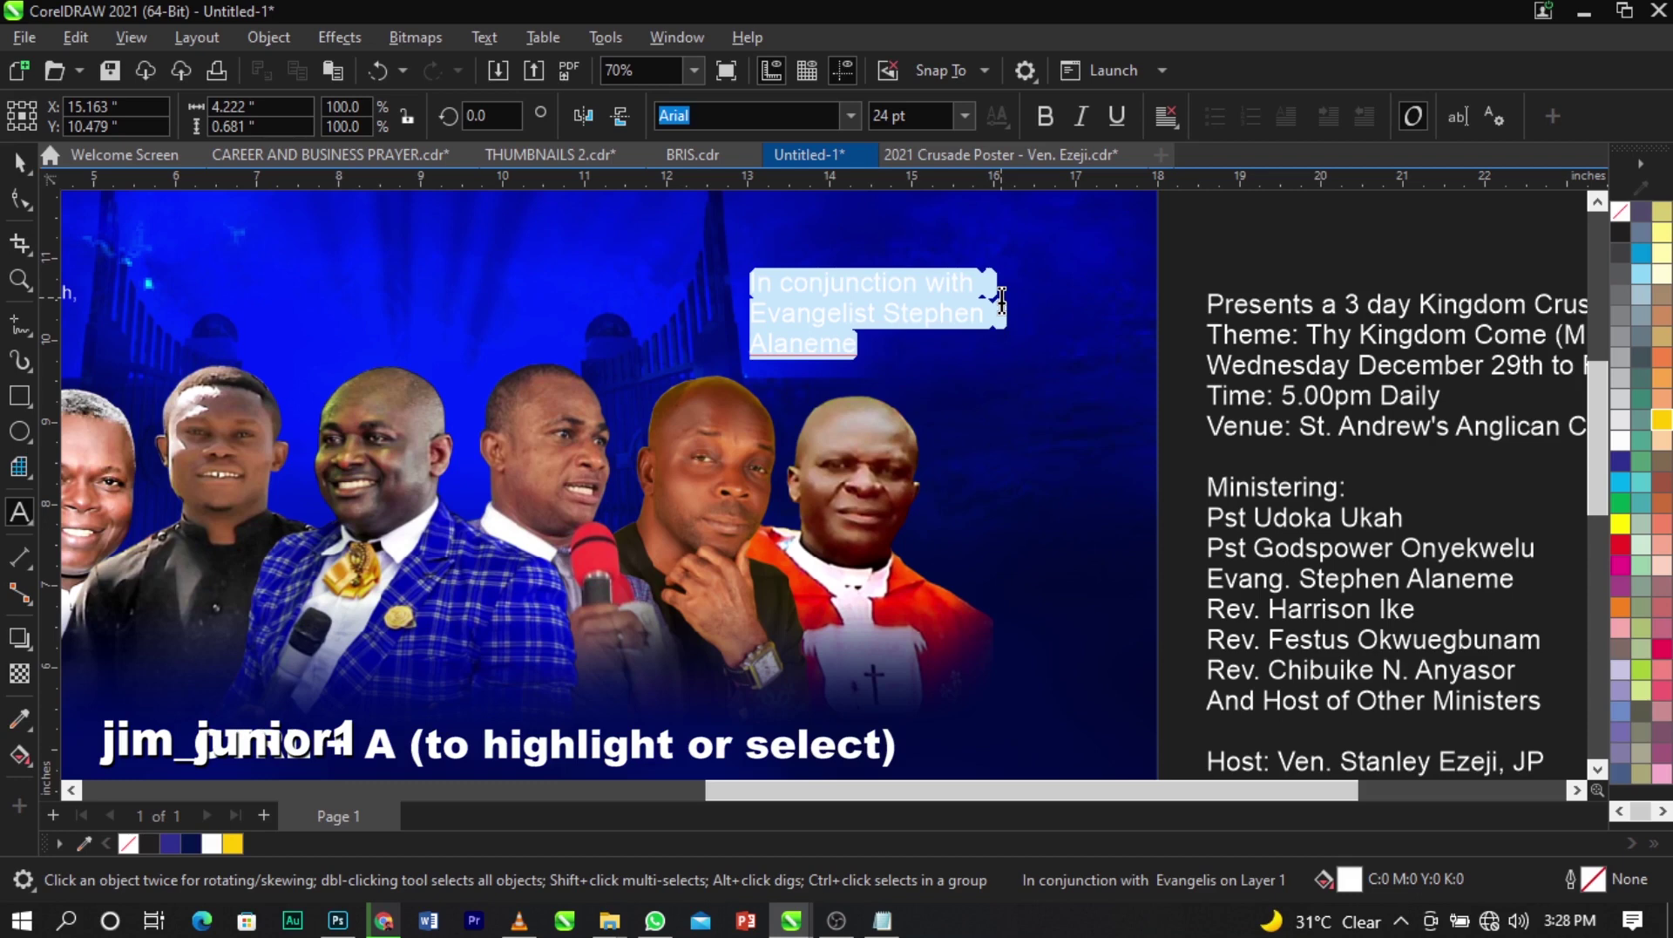
key(shift+F3)
click(771, 433)
click(820, 527)
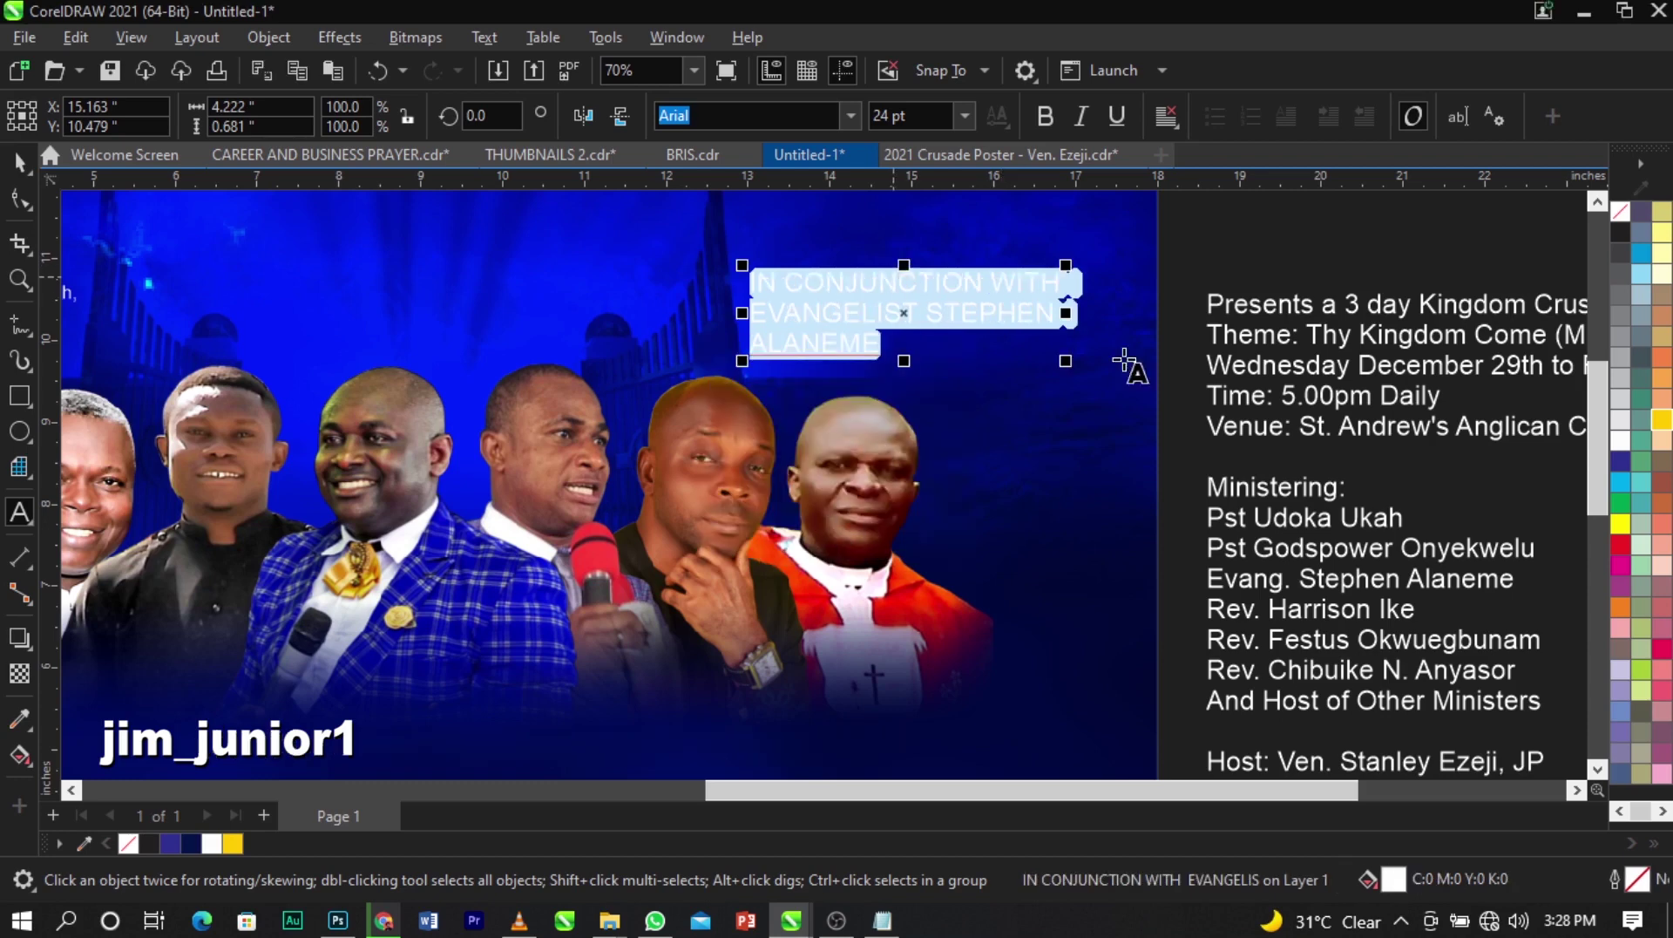
click(1046, 120)
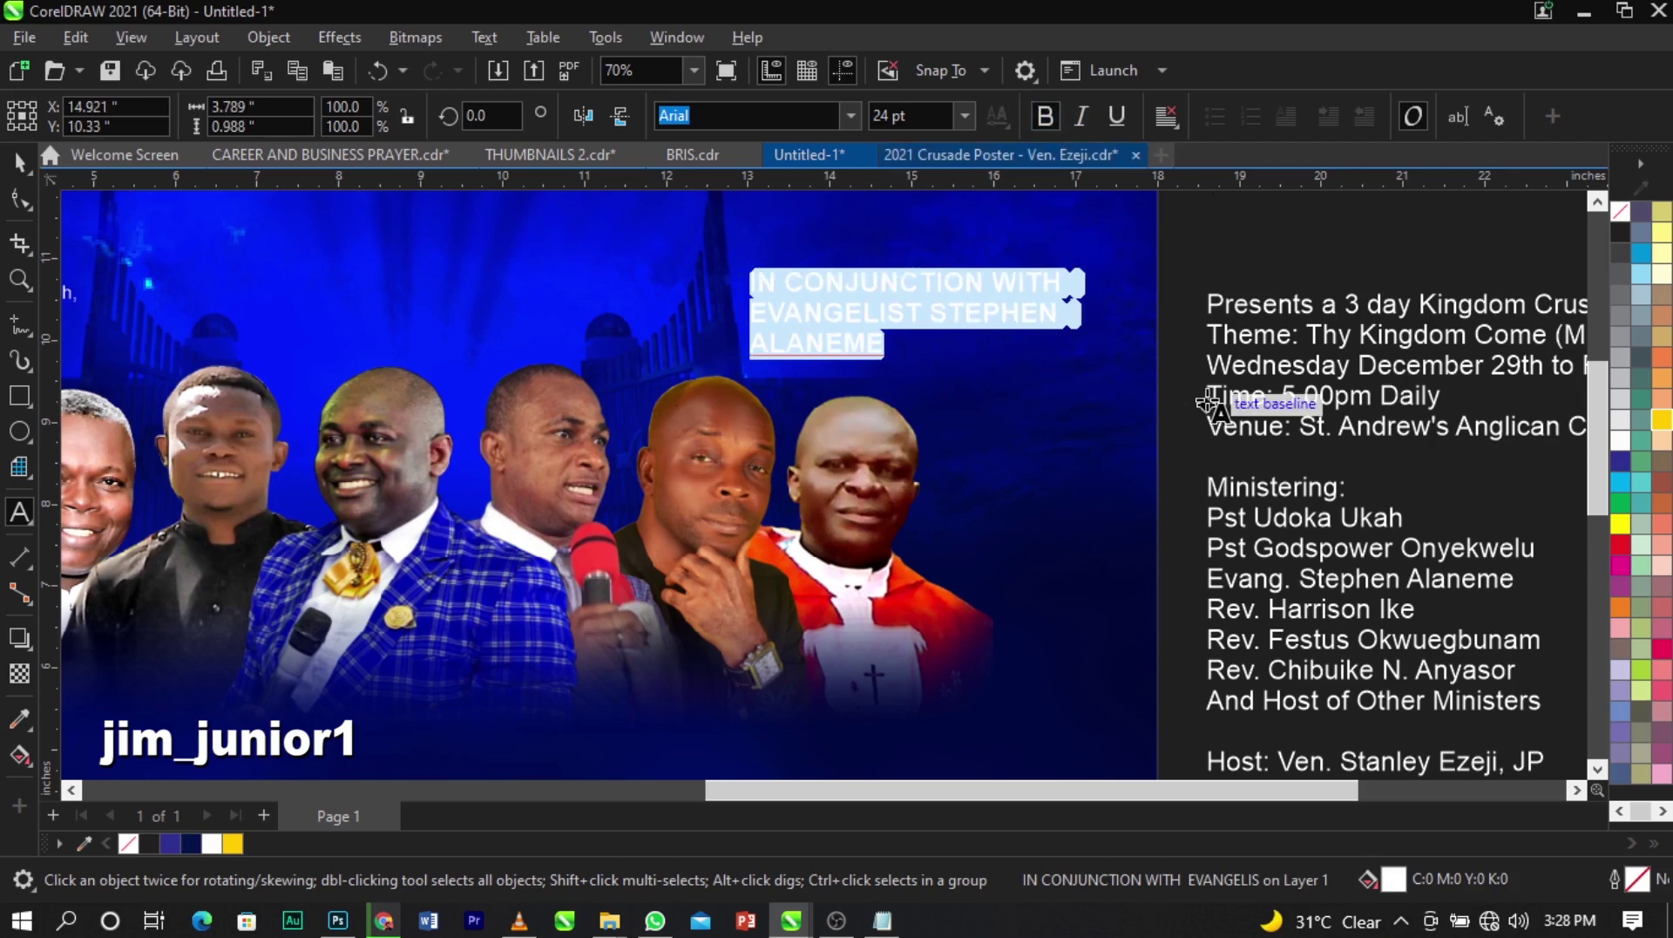
key(ctrl+space)
- Colour the credit text yellow, shrink it slightly and shift it up and right
click(1663, 421)
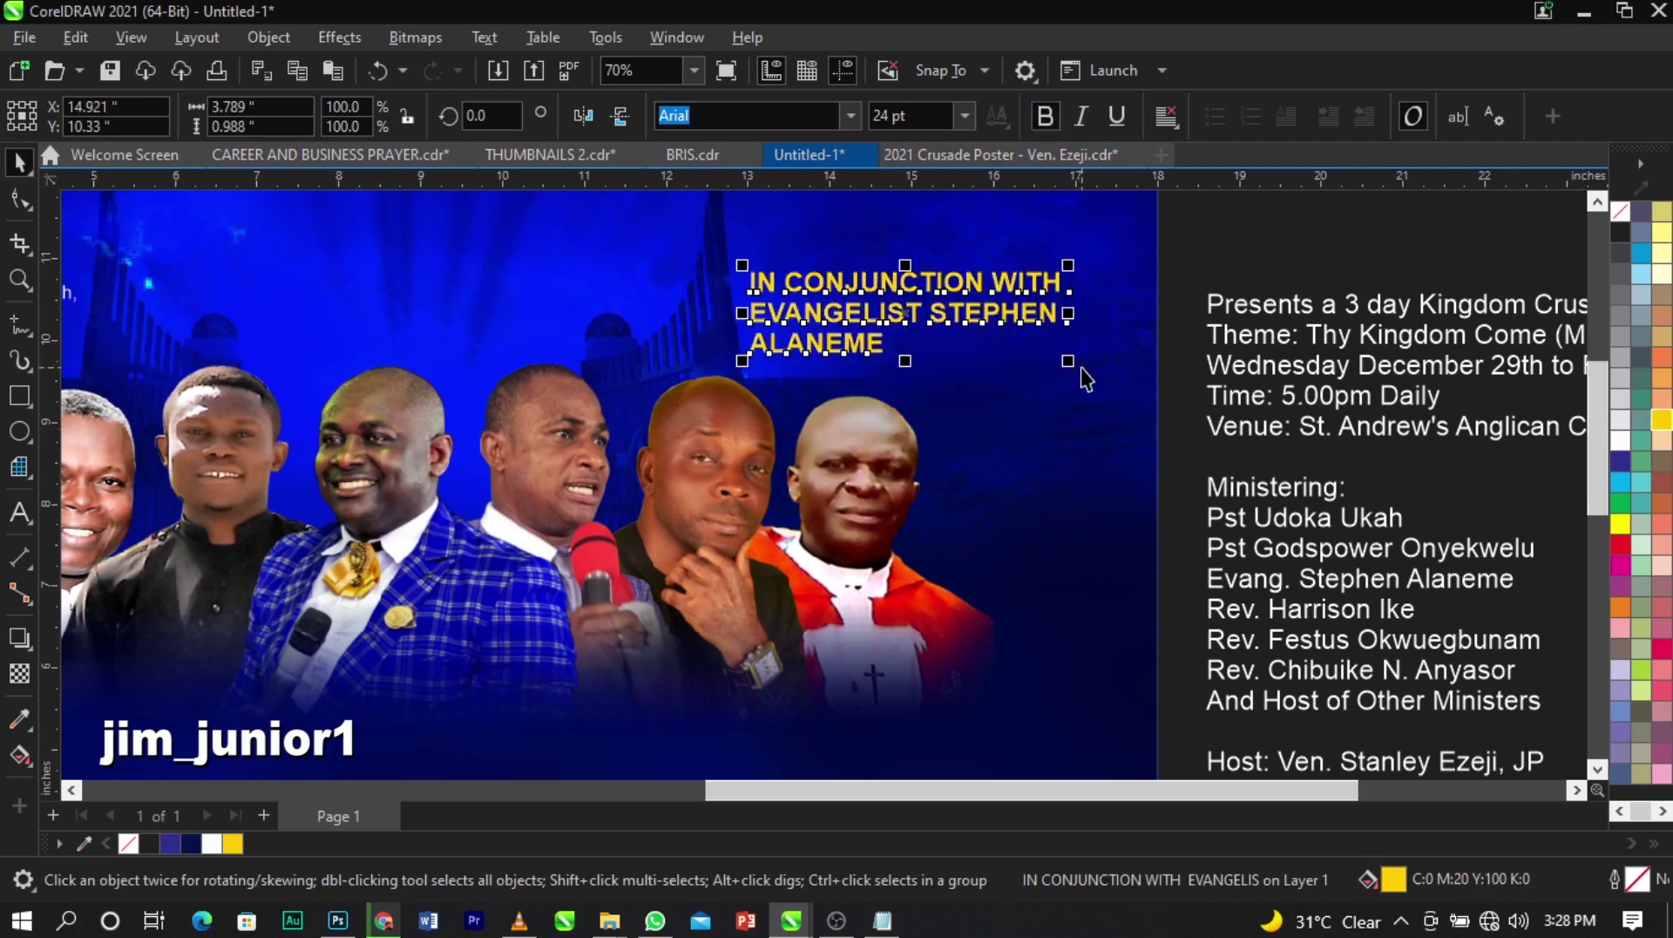
drag(1068, 361, 1023, 374)
drag(960, 315, 1037, 301)
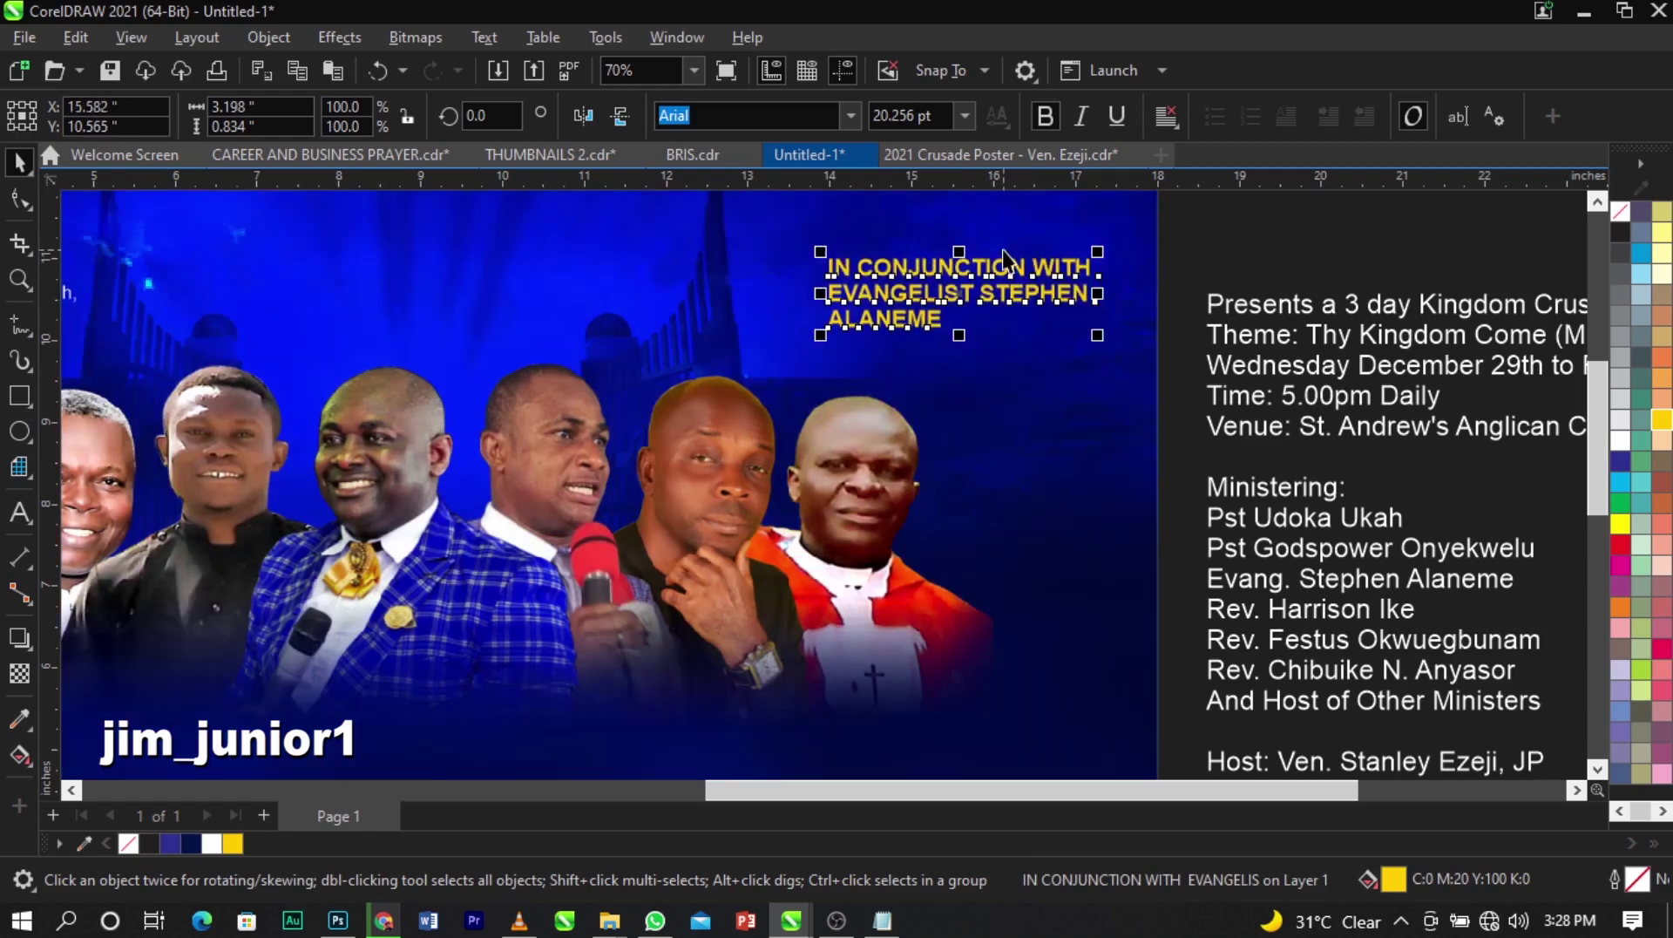
scroll(1037, 302, down, 2)
- Change the credit text to light yellow and nudge it into final position
key(z)
drag(460, 209, 1116, 645)
key(space)
click(1102, 267)
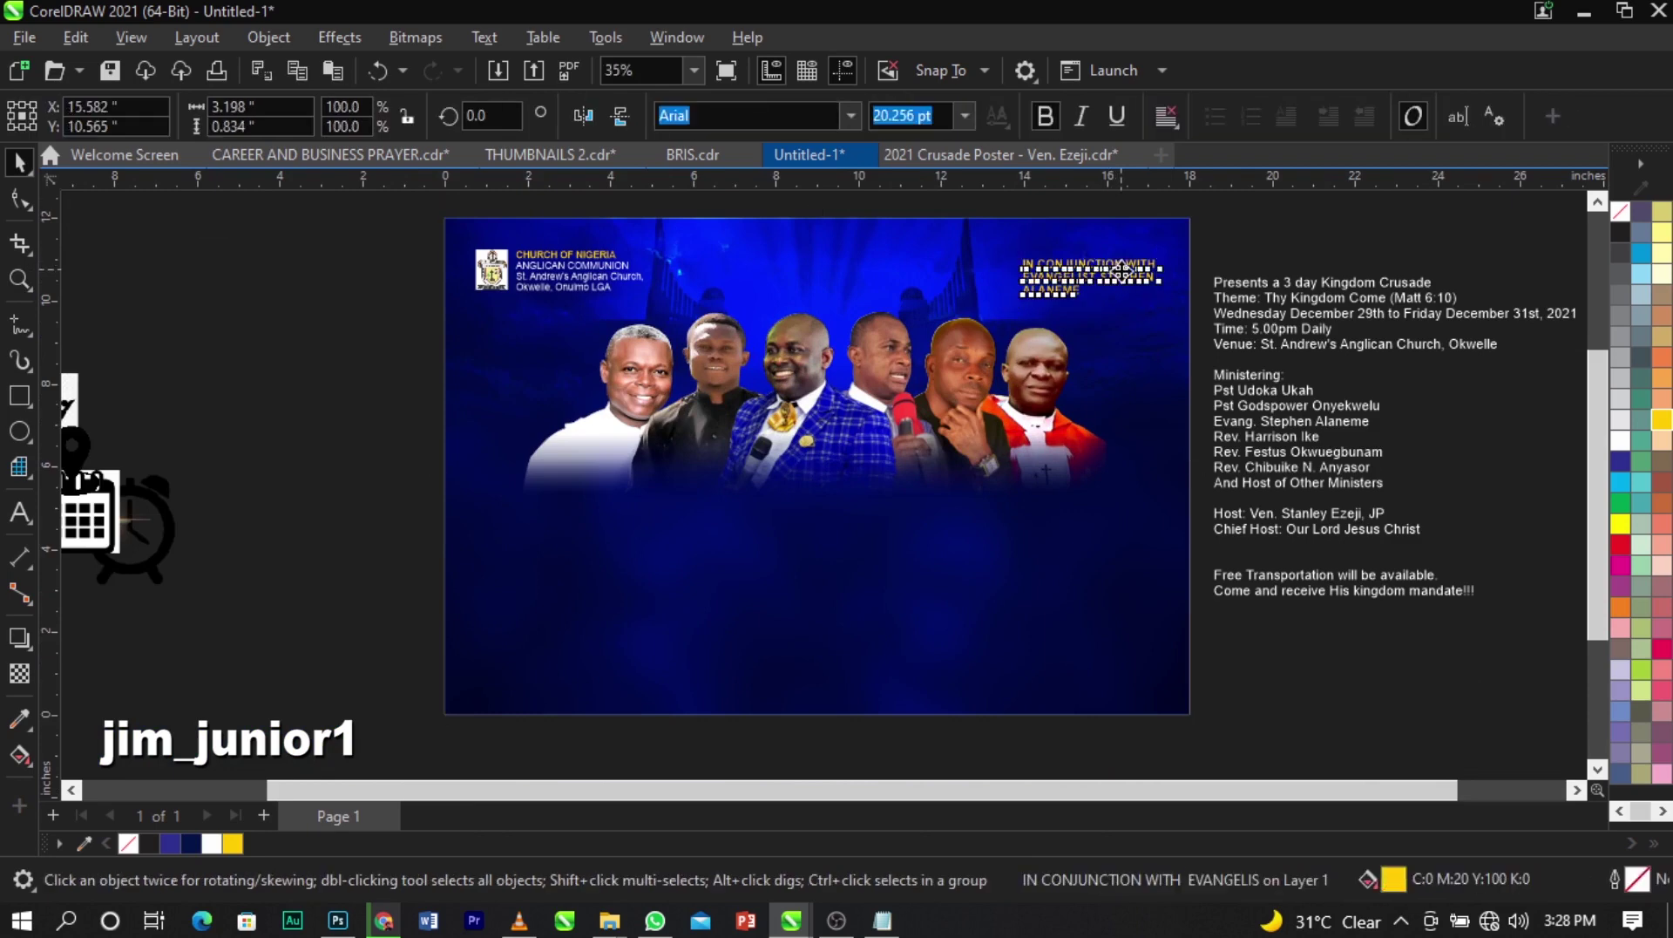
drag(1115, 266, 1111, 266)
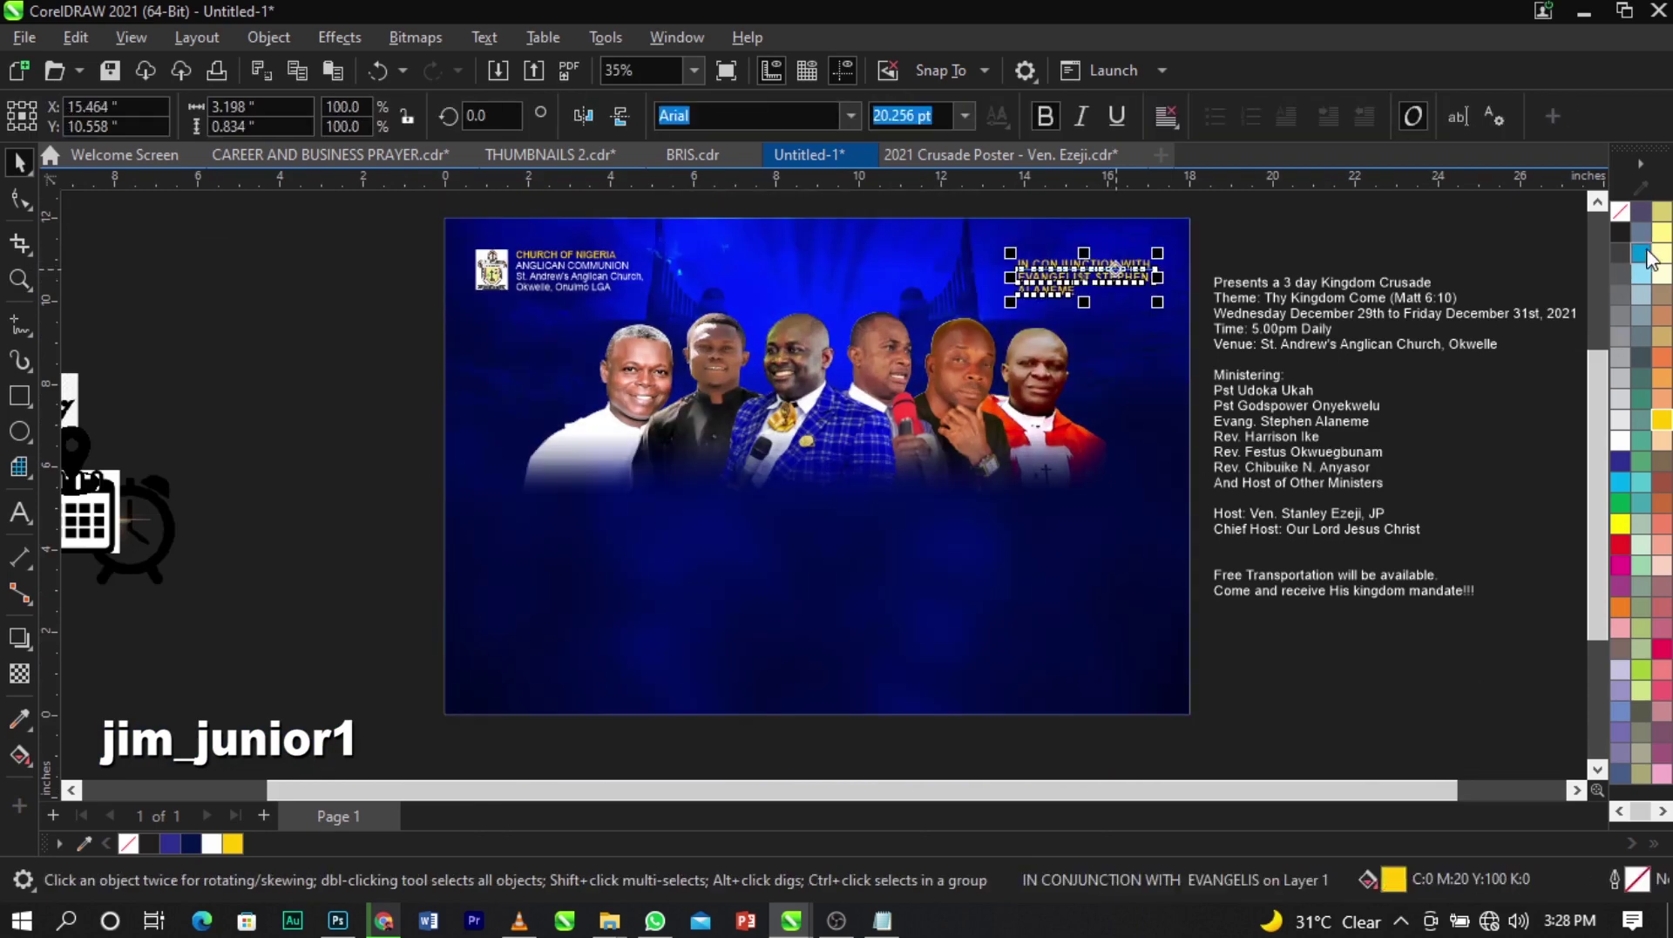
click(1661, 233)
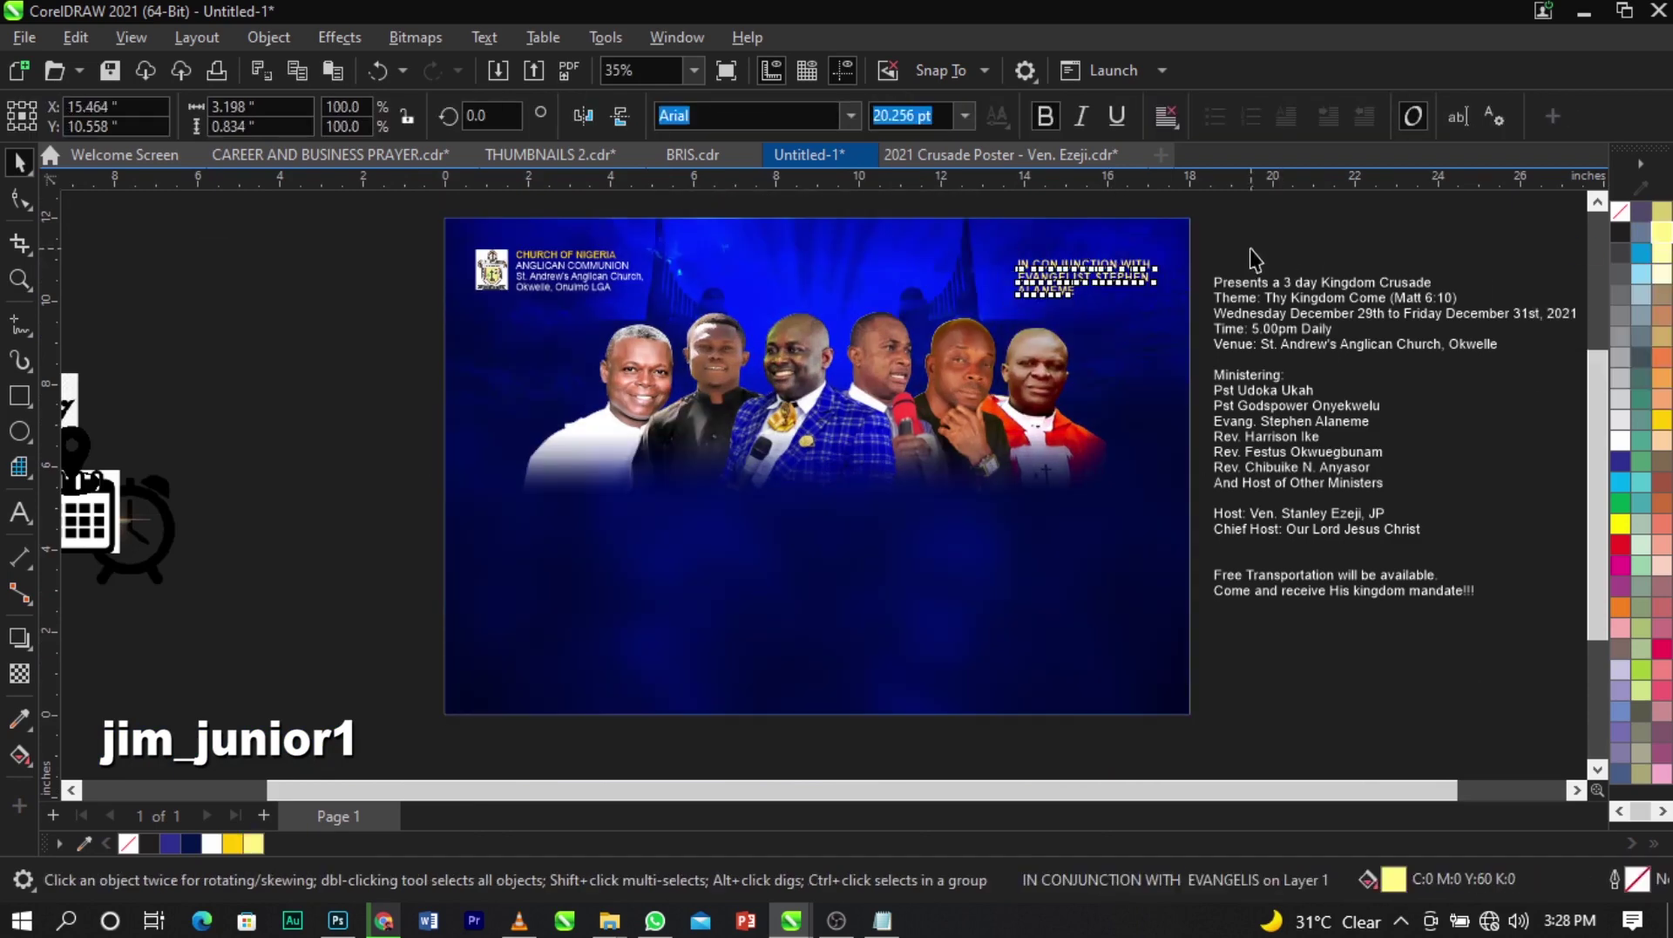
scroll(1251, 251, up, 2)
drag(1142, 270, 1140, 251)
- Move the 'Presents a 3 day Kingdom Crusade' and Theme lines out of the side event text
scroll(869, 311, down, 1)
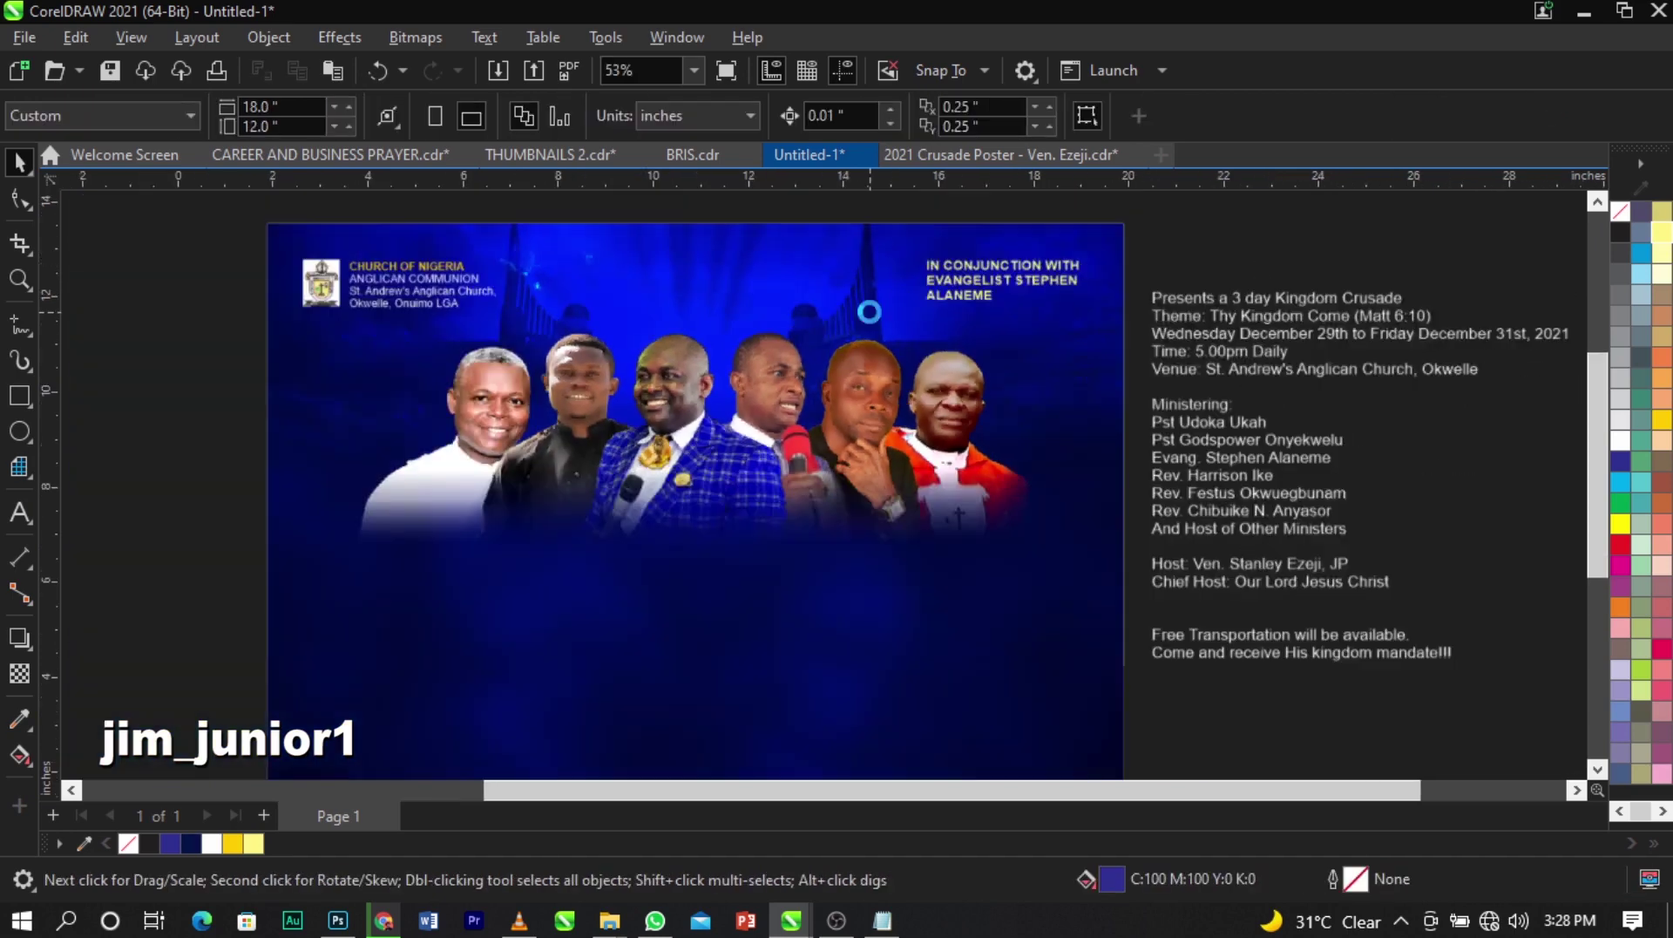
scroll(869, 311, down, 3)
key(z)
drag(466, 190, 1184, 683)
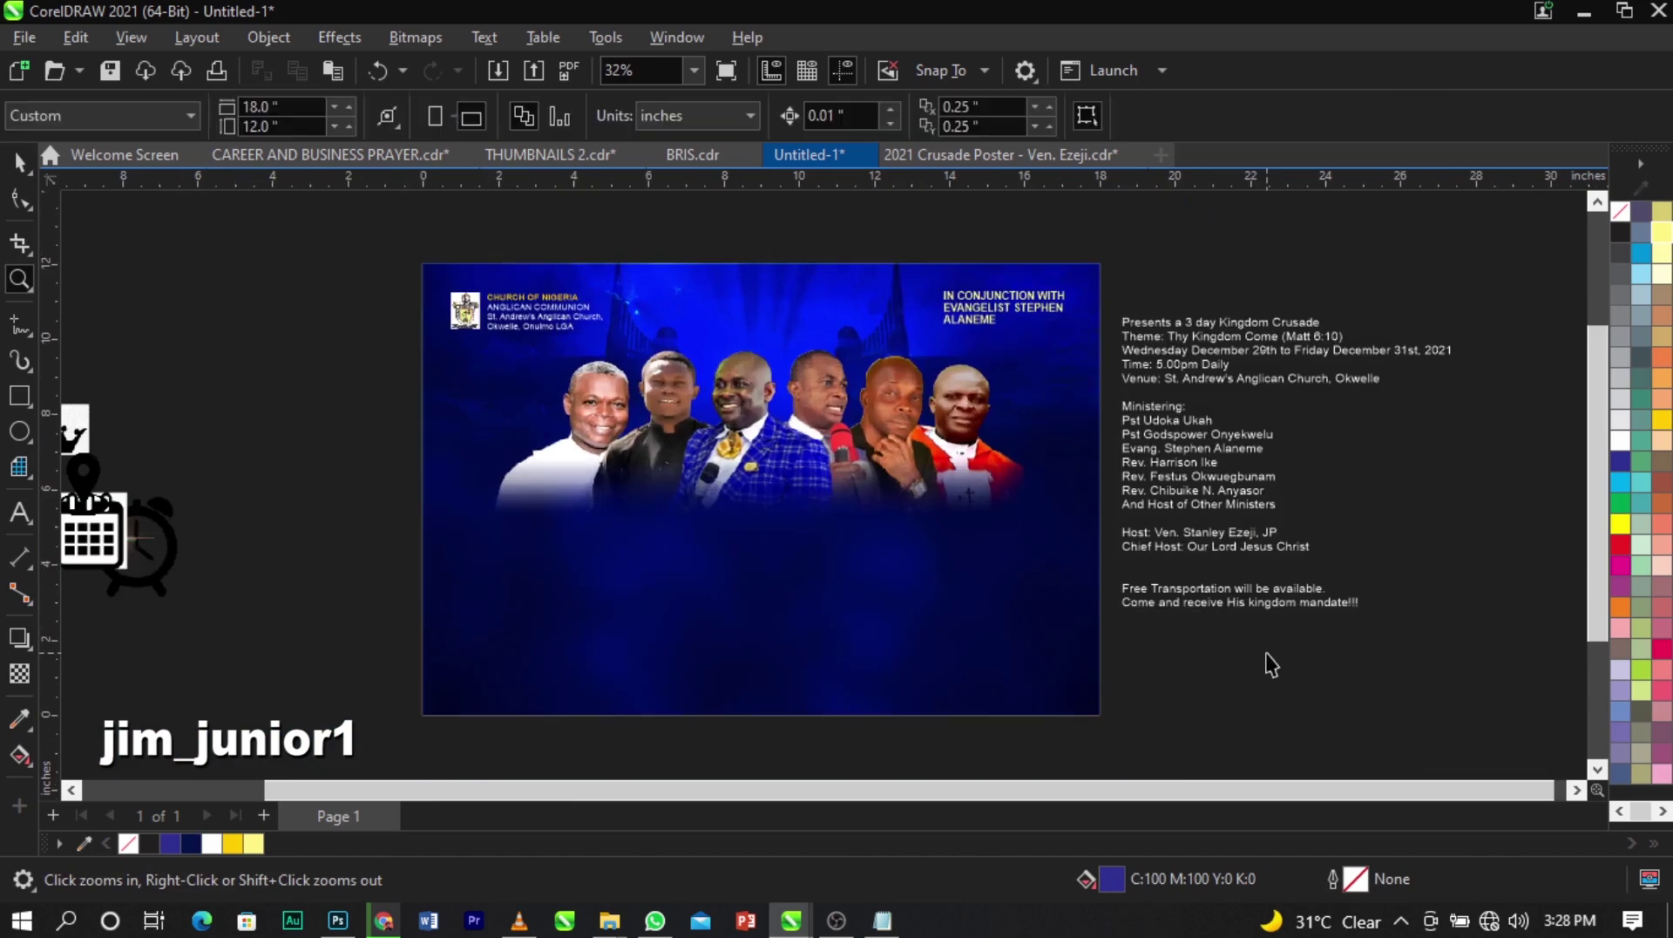
key(space)
click(1177, 333)
key(F8)
drag(1125, 323, 1455, 323)
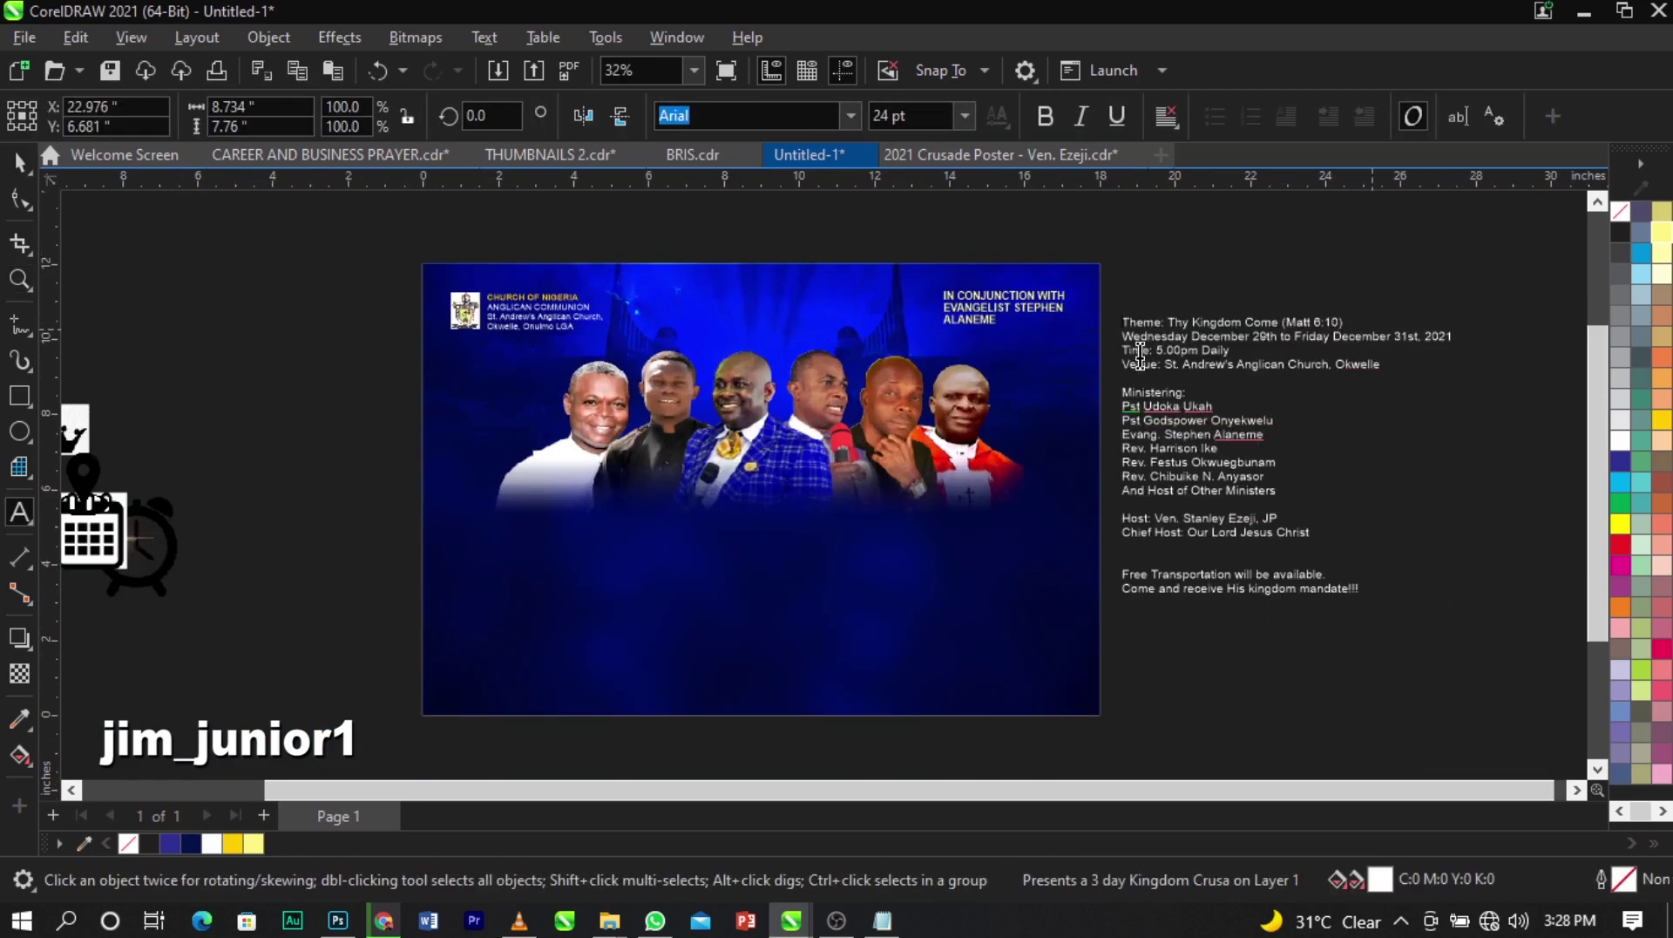
drag(1337, 321, 683, 552)
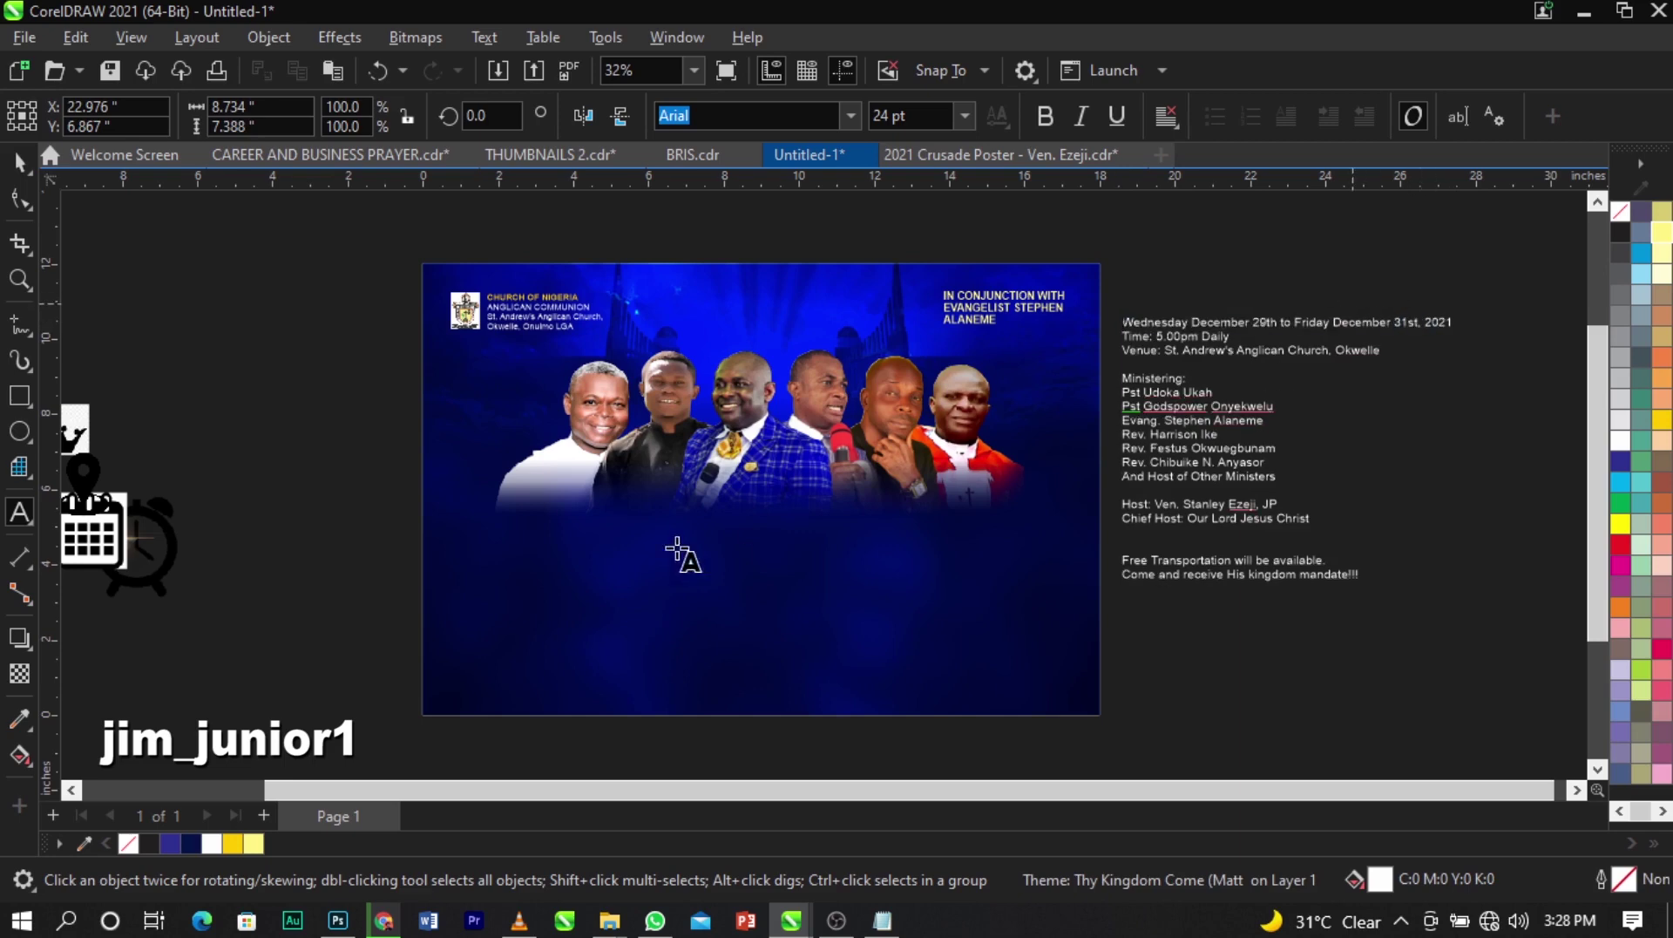
drag(334, 422, 1255, 709)
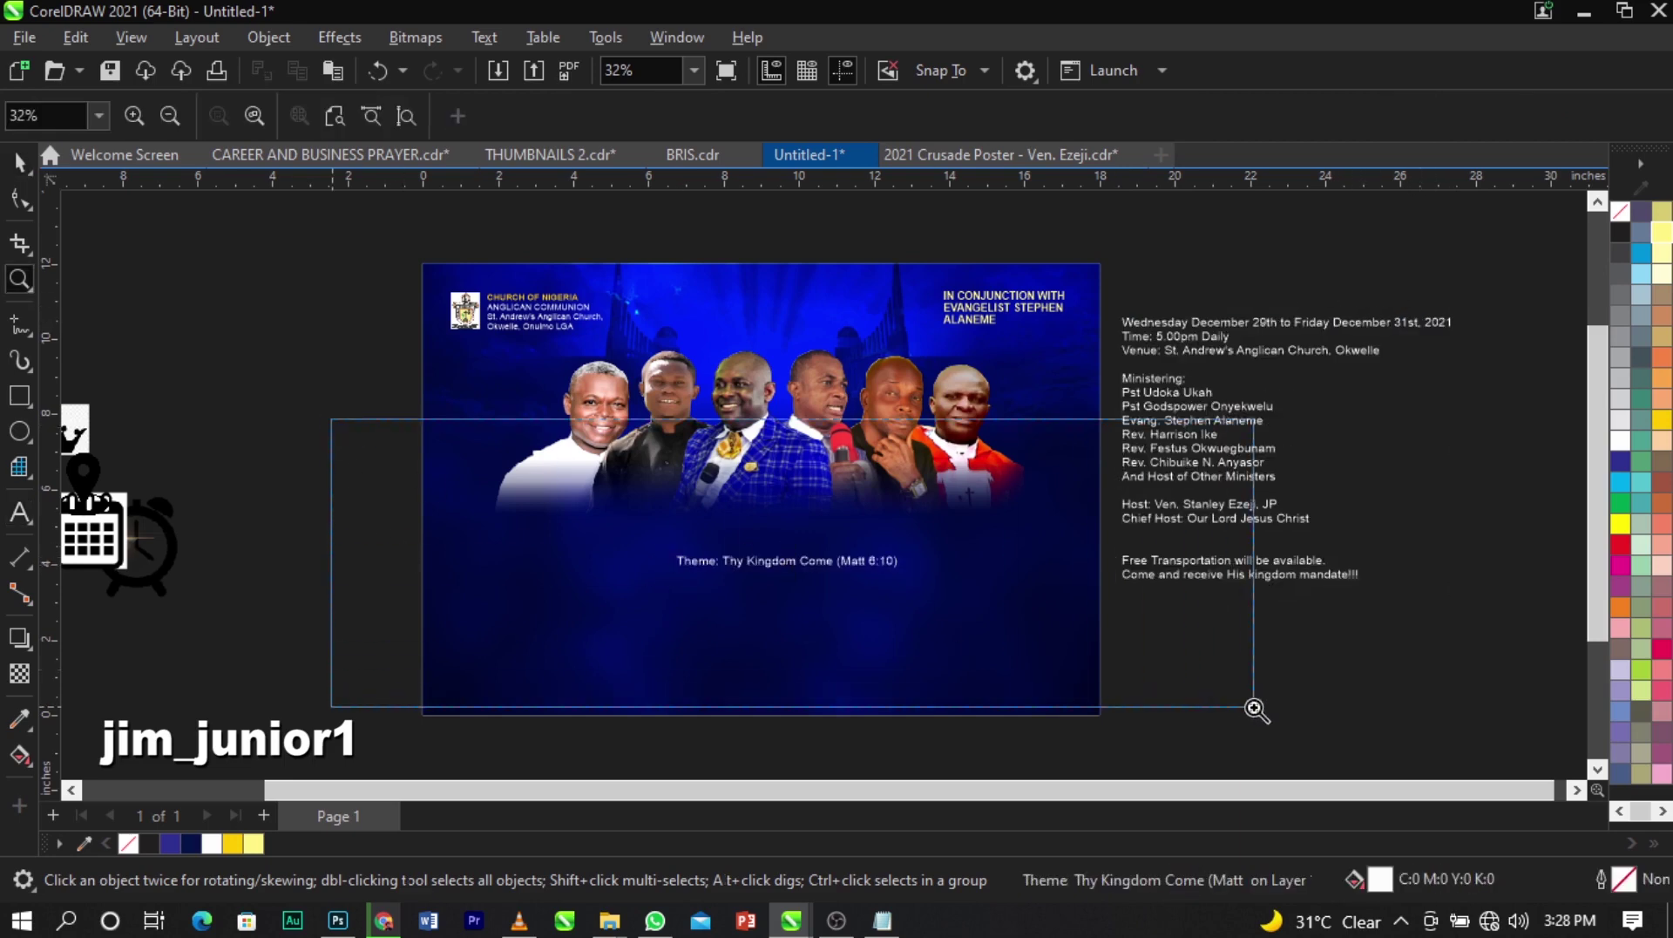
key(space)
scroll(758, 489, up, 1)
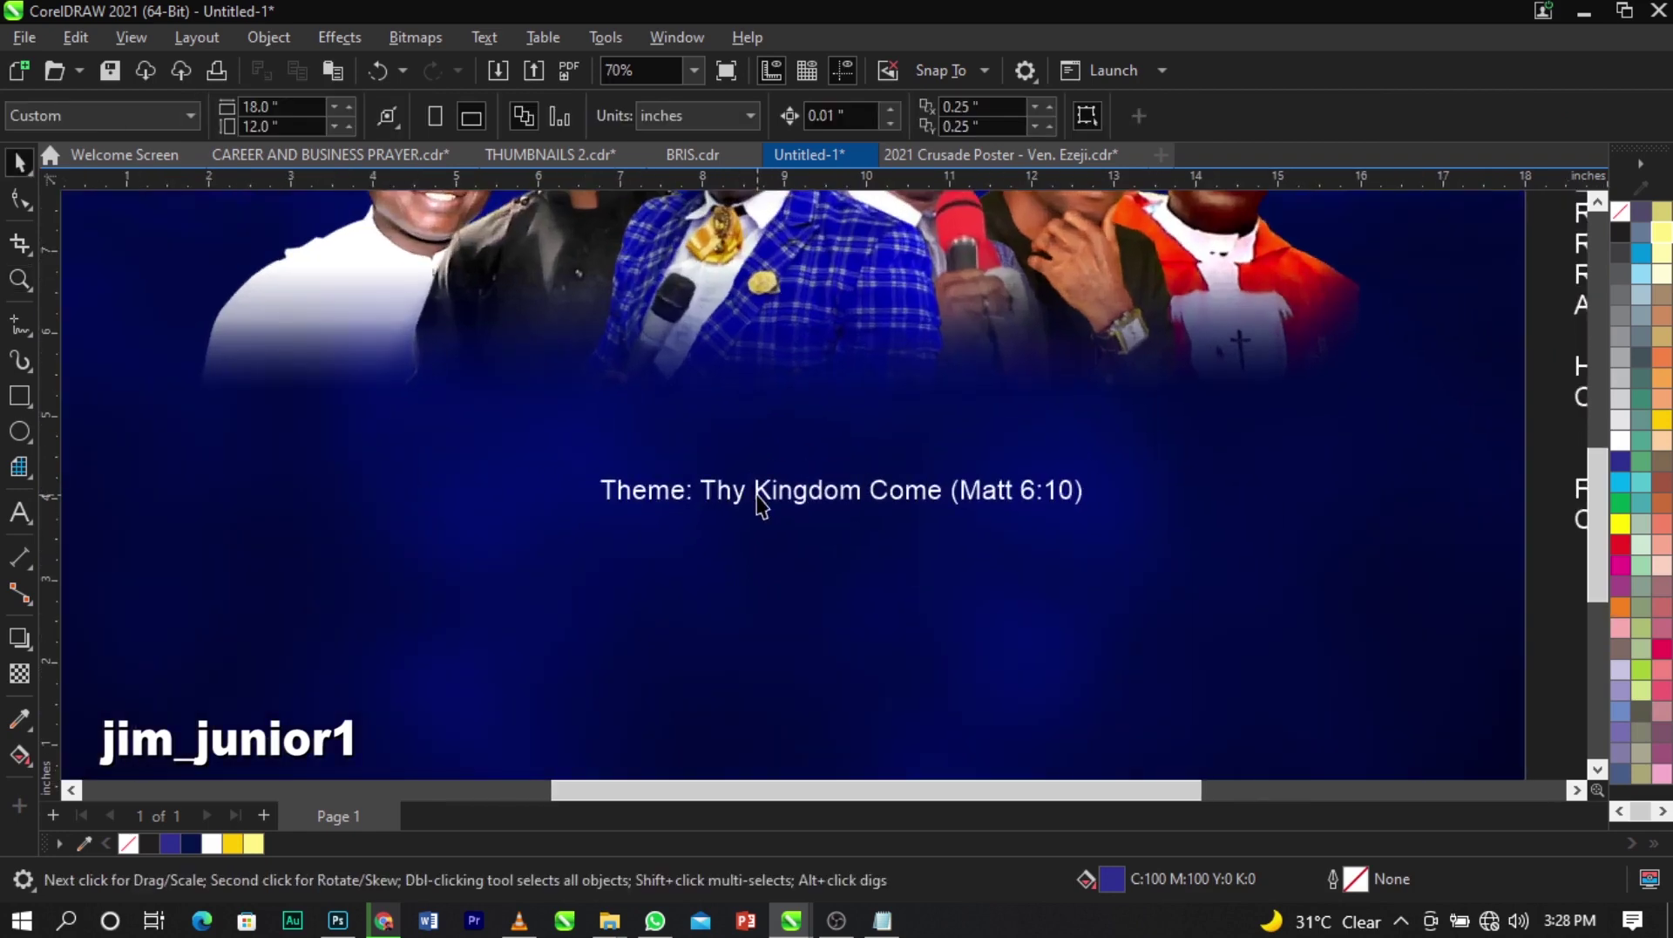
- Break the theme text into four lines before Thy Kingdom, Come and (Matt 6:10), then split it apart
click(759, 505)
double_click(701, 497)
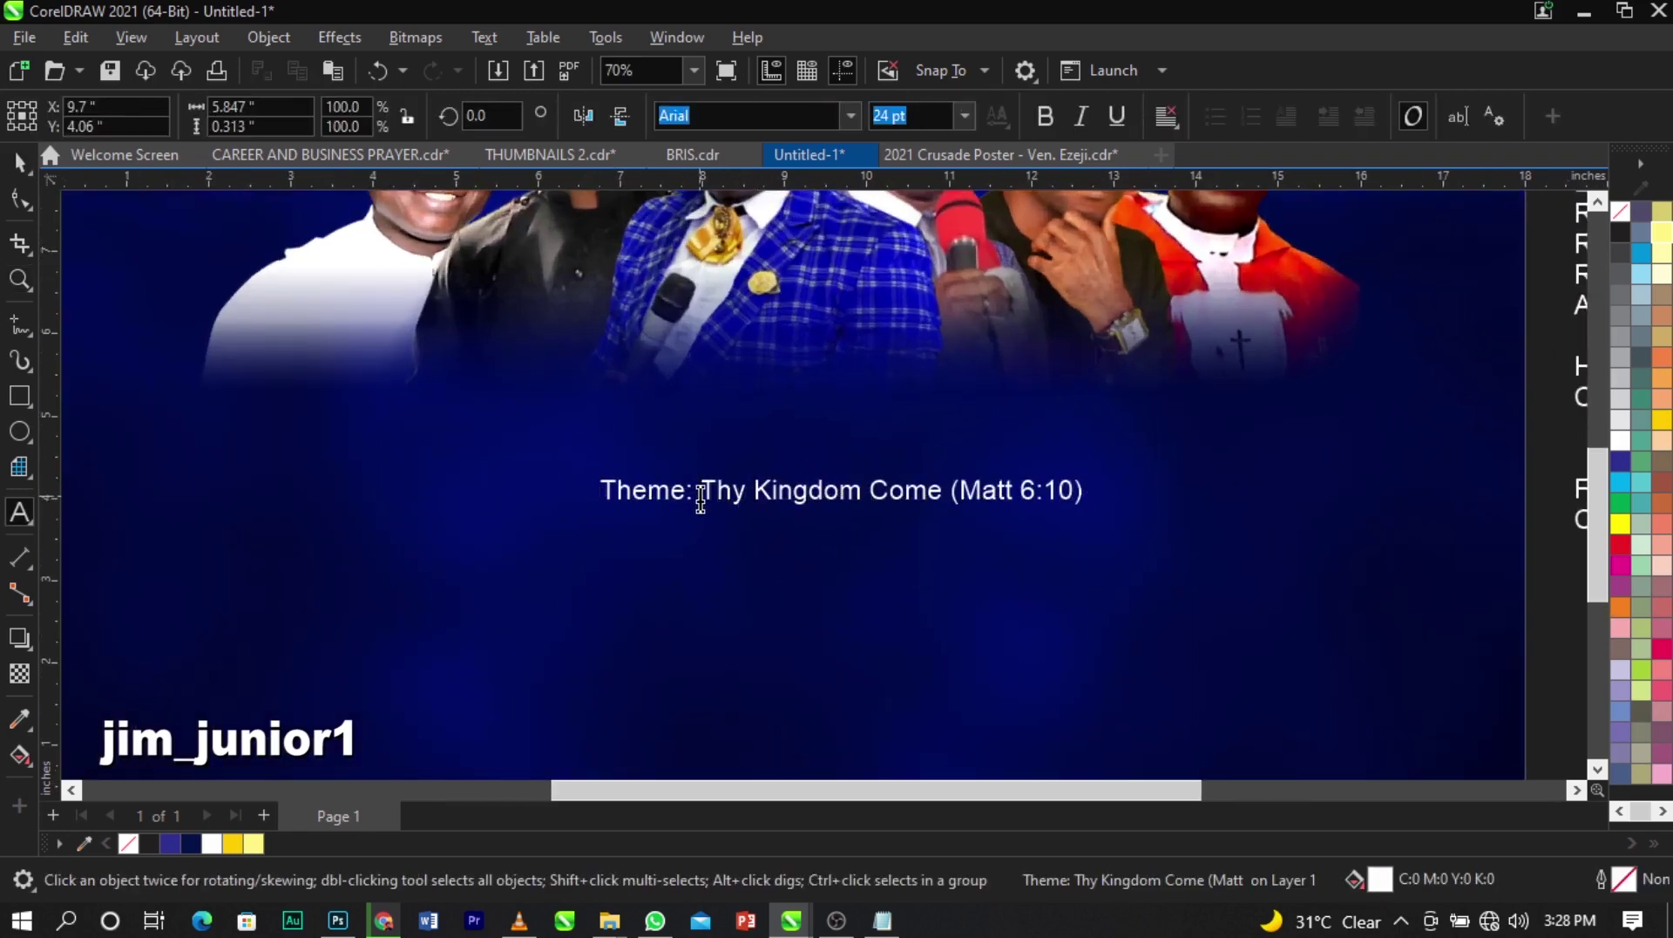
key(Return)
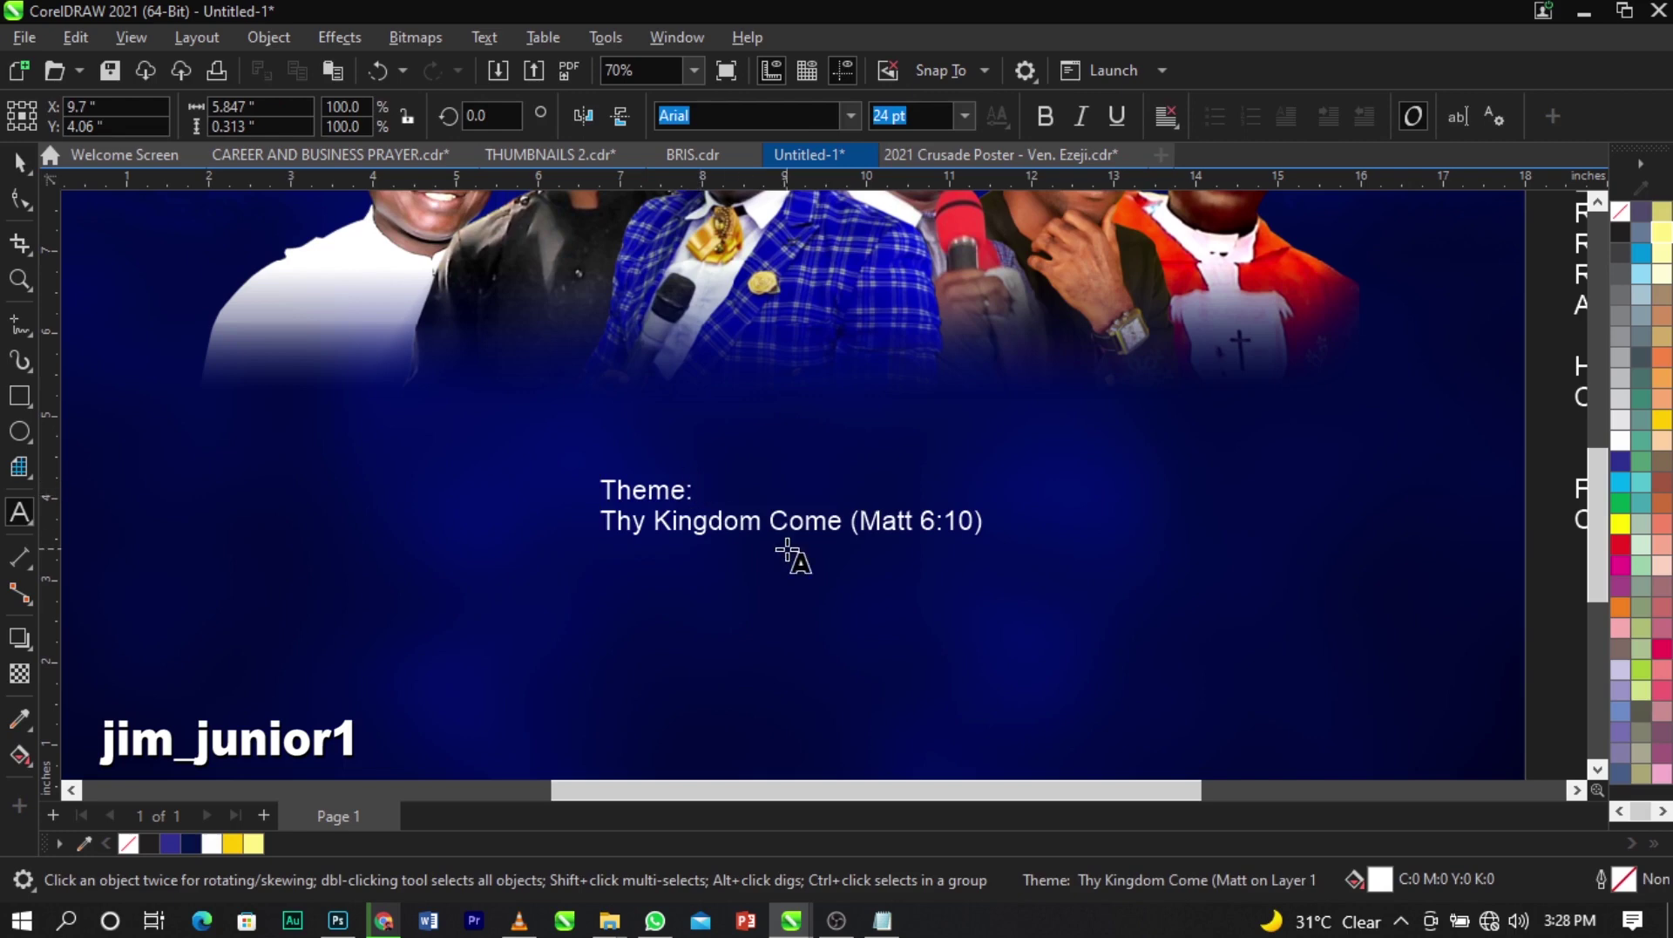
click(771, 527)
key(Return)
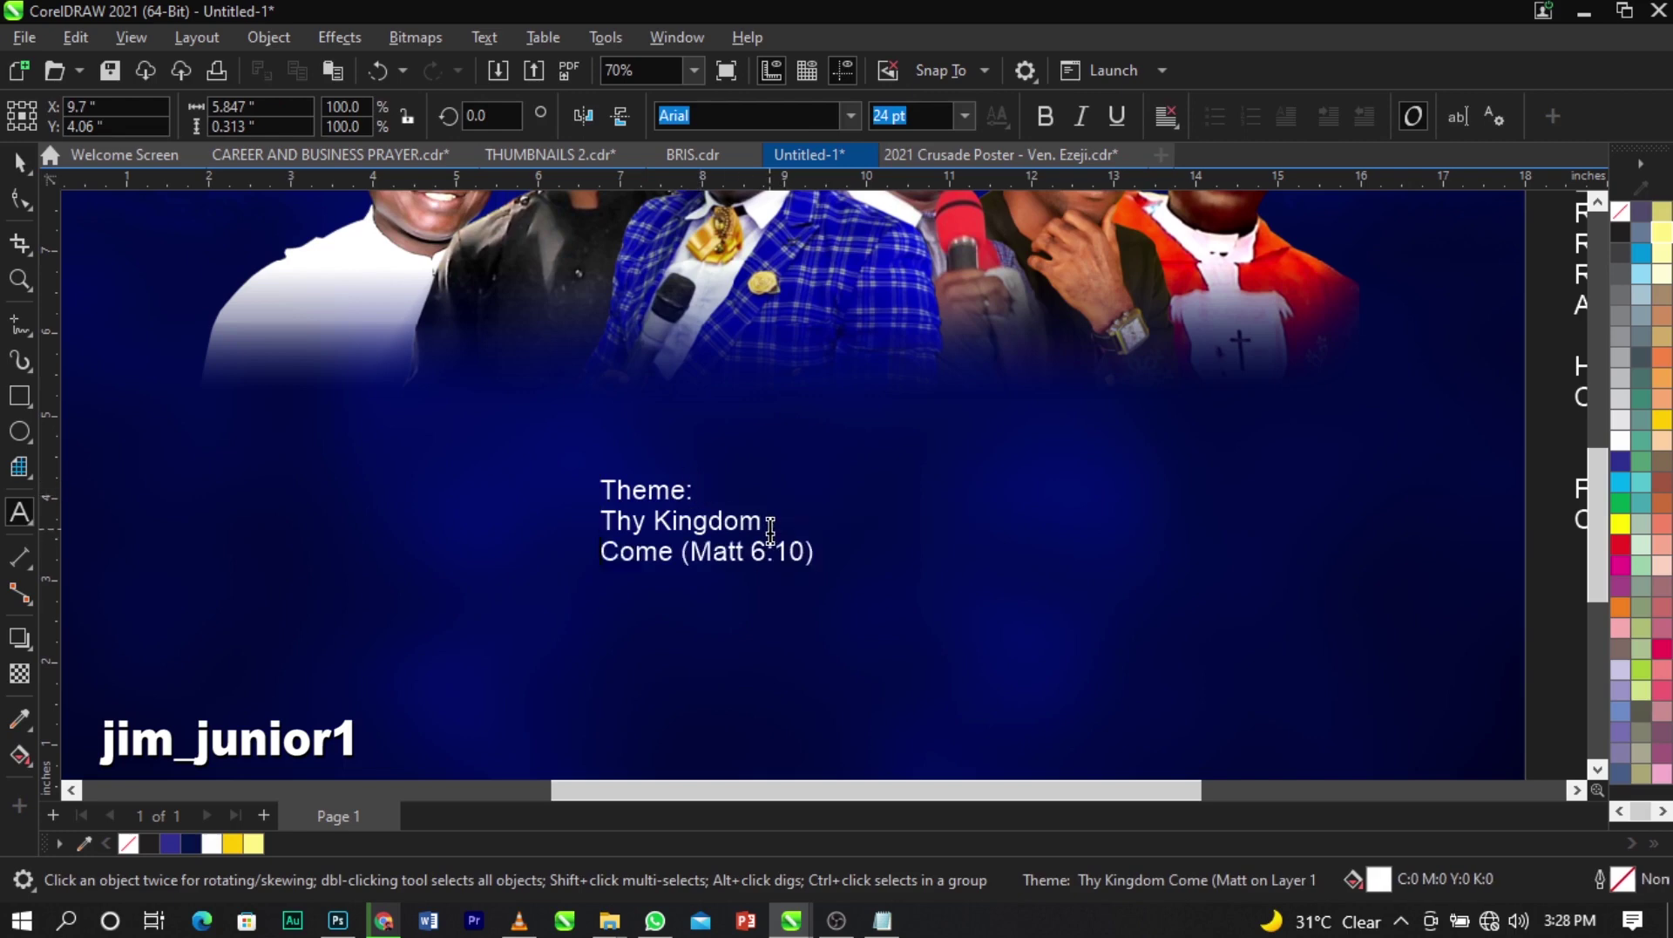
click(676, 558)
key(Return)
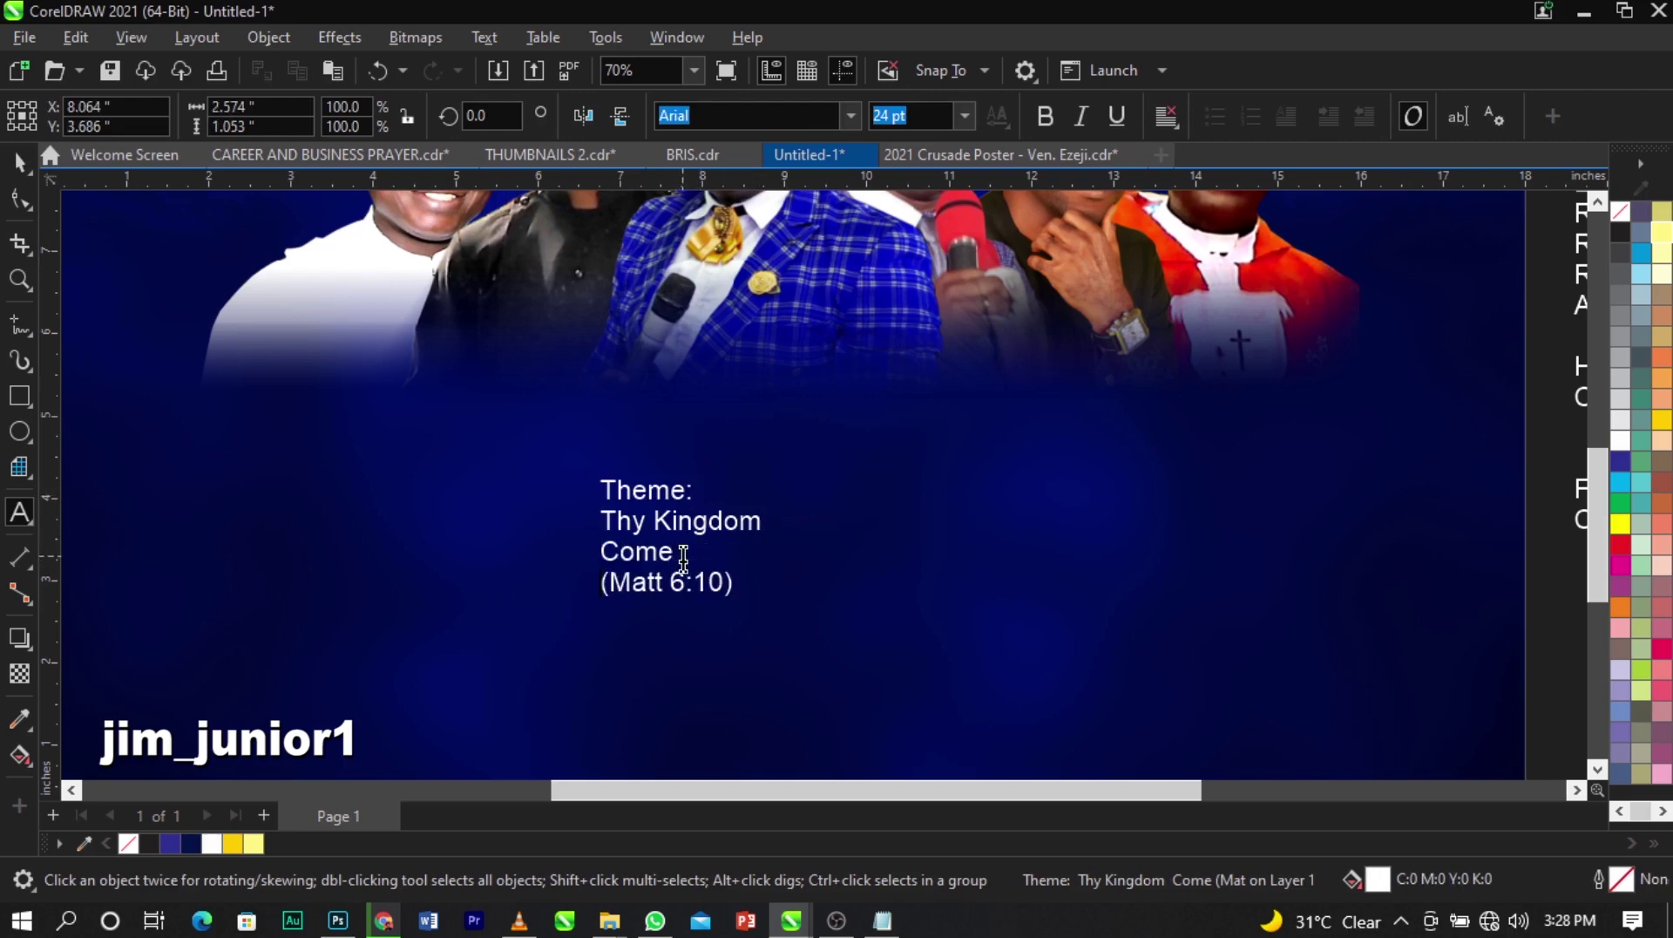
click(19, 162)
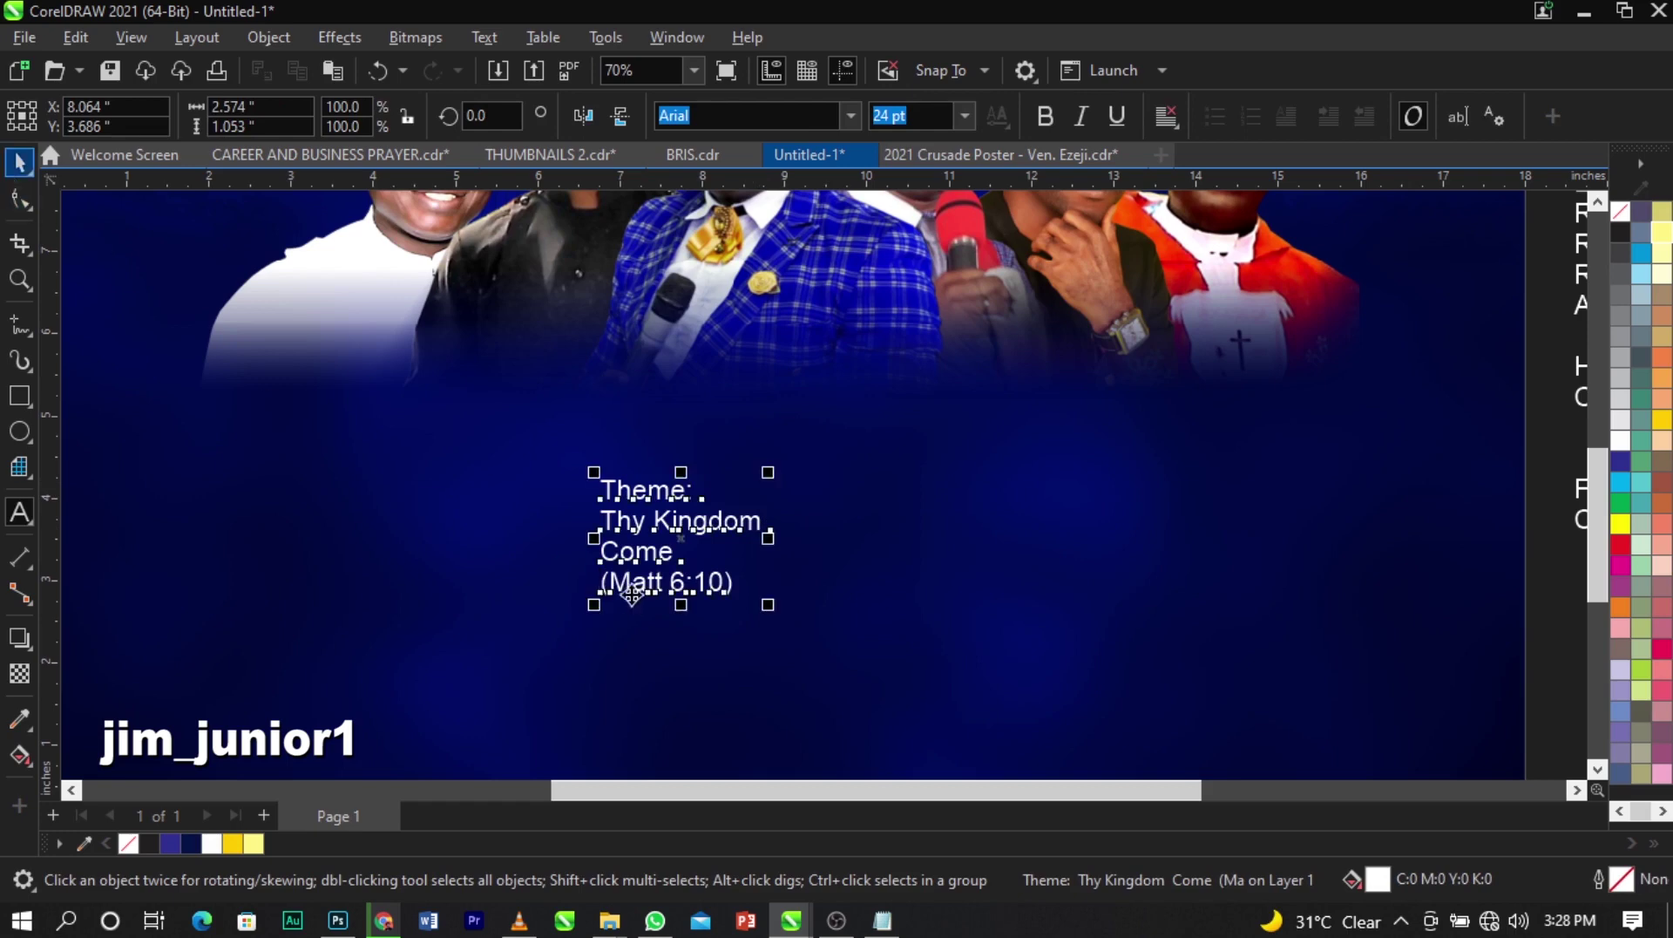
key(ctrl+k)
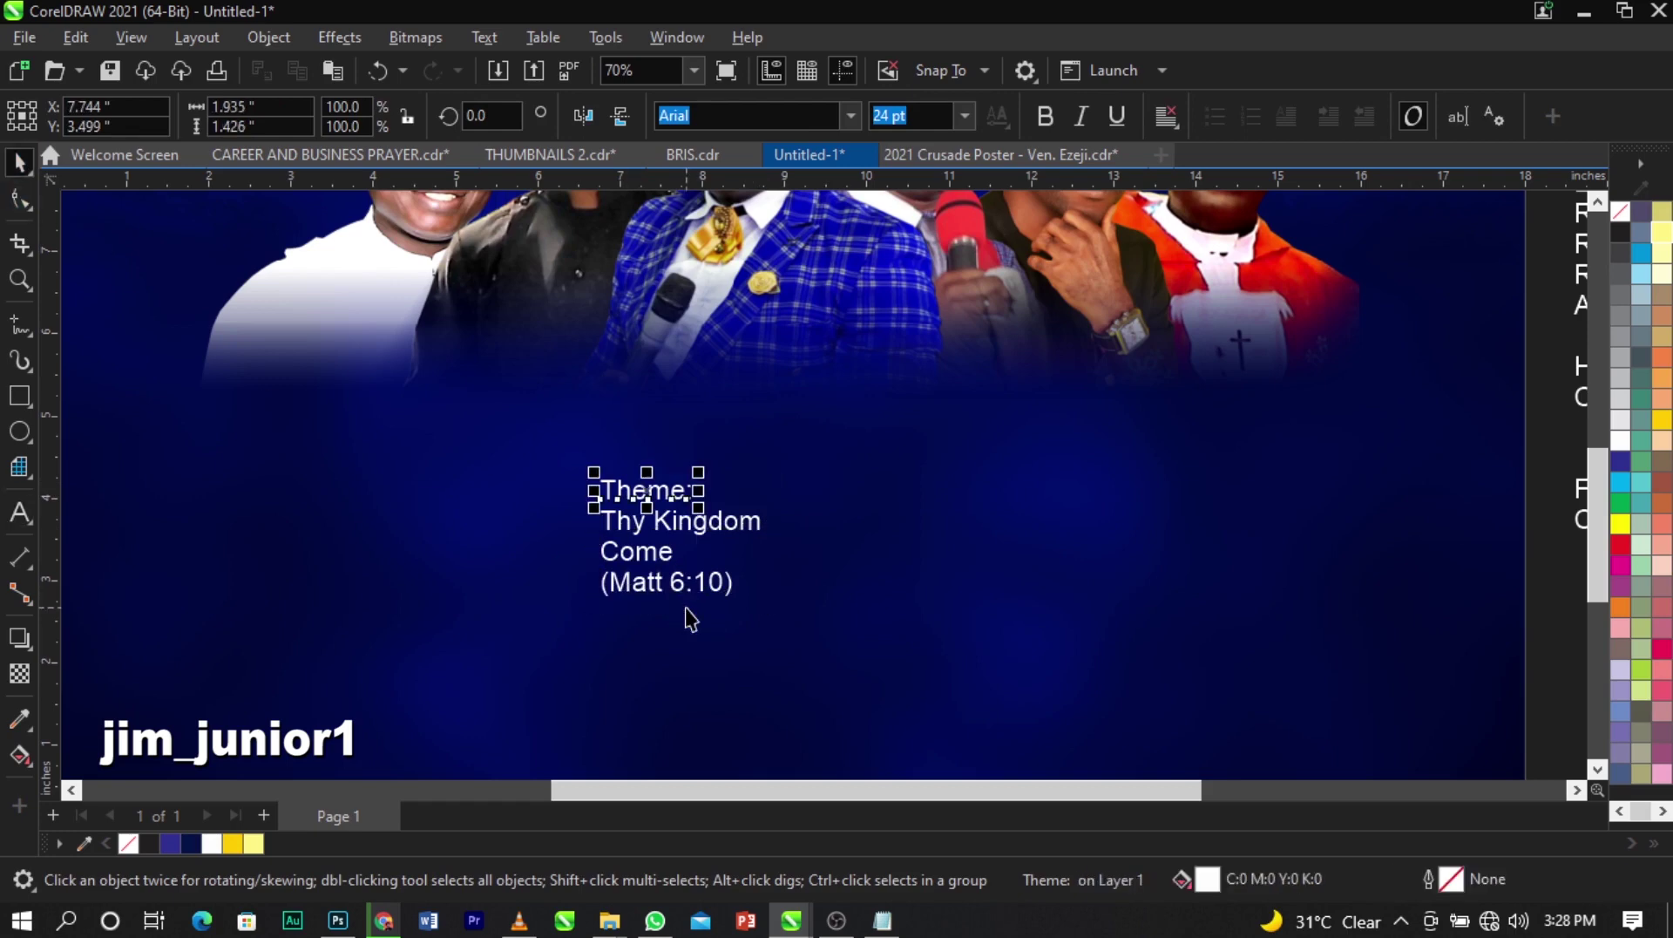
- Shift Theme: and the (Matt 6:10) reference to the left, then select the Kingdom word
drag(295, 547, 210, 601)
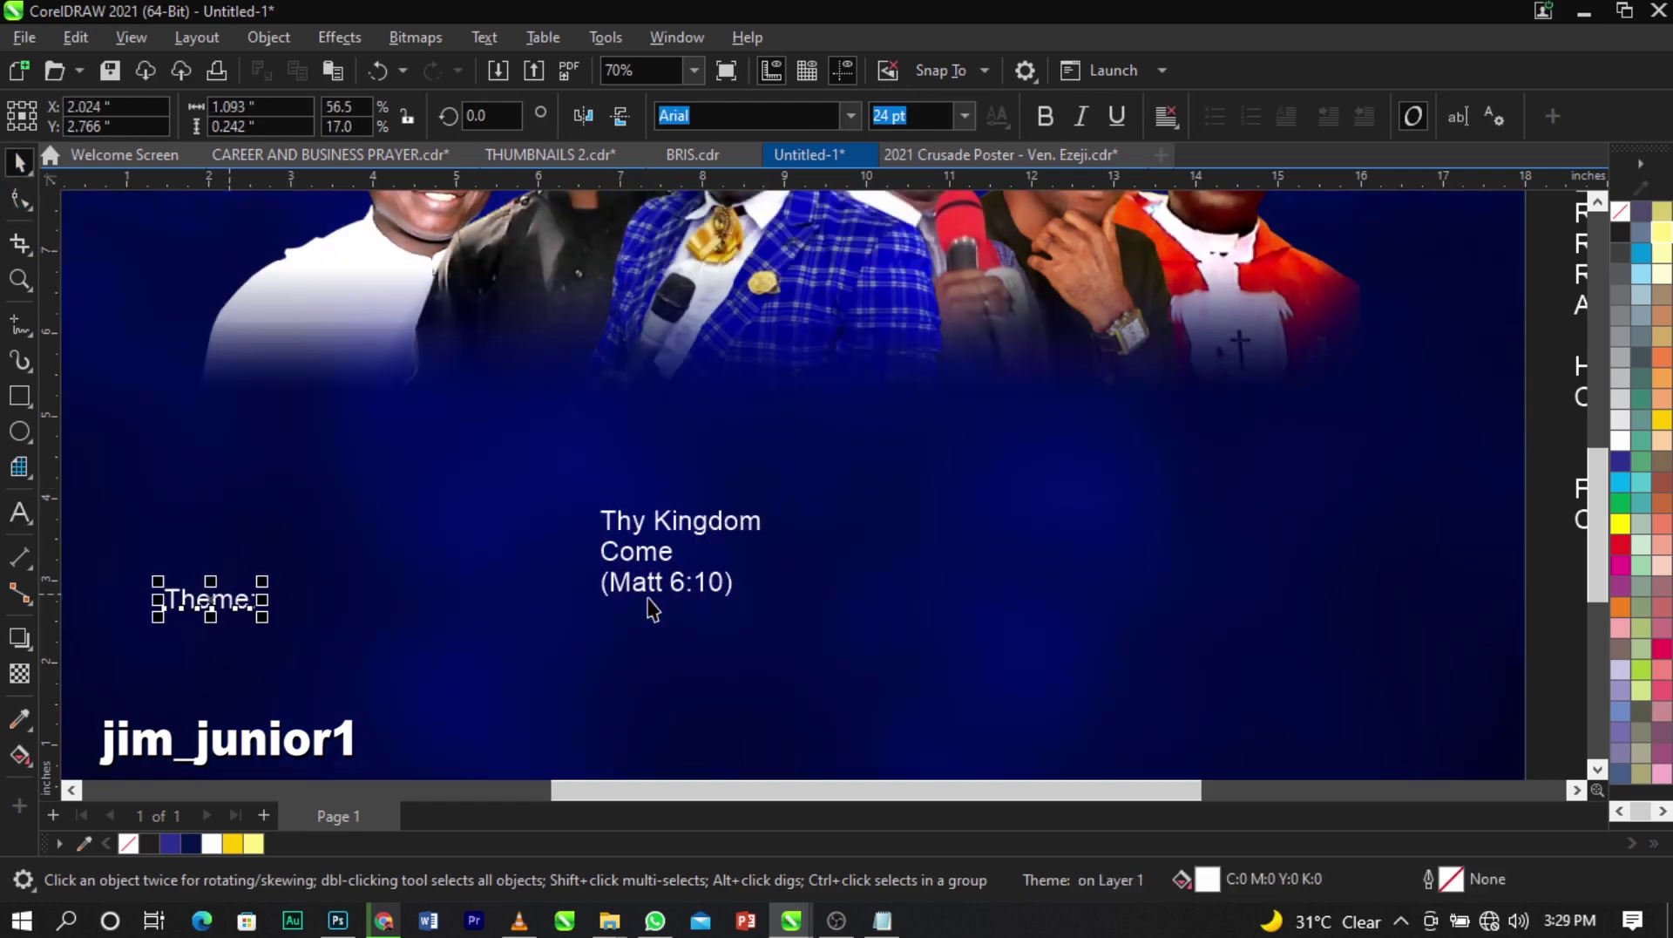
drag(657, 598, 536, 583)
click(747, 521)
click(752, 532)
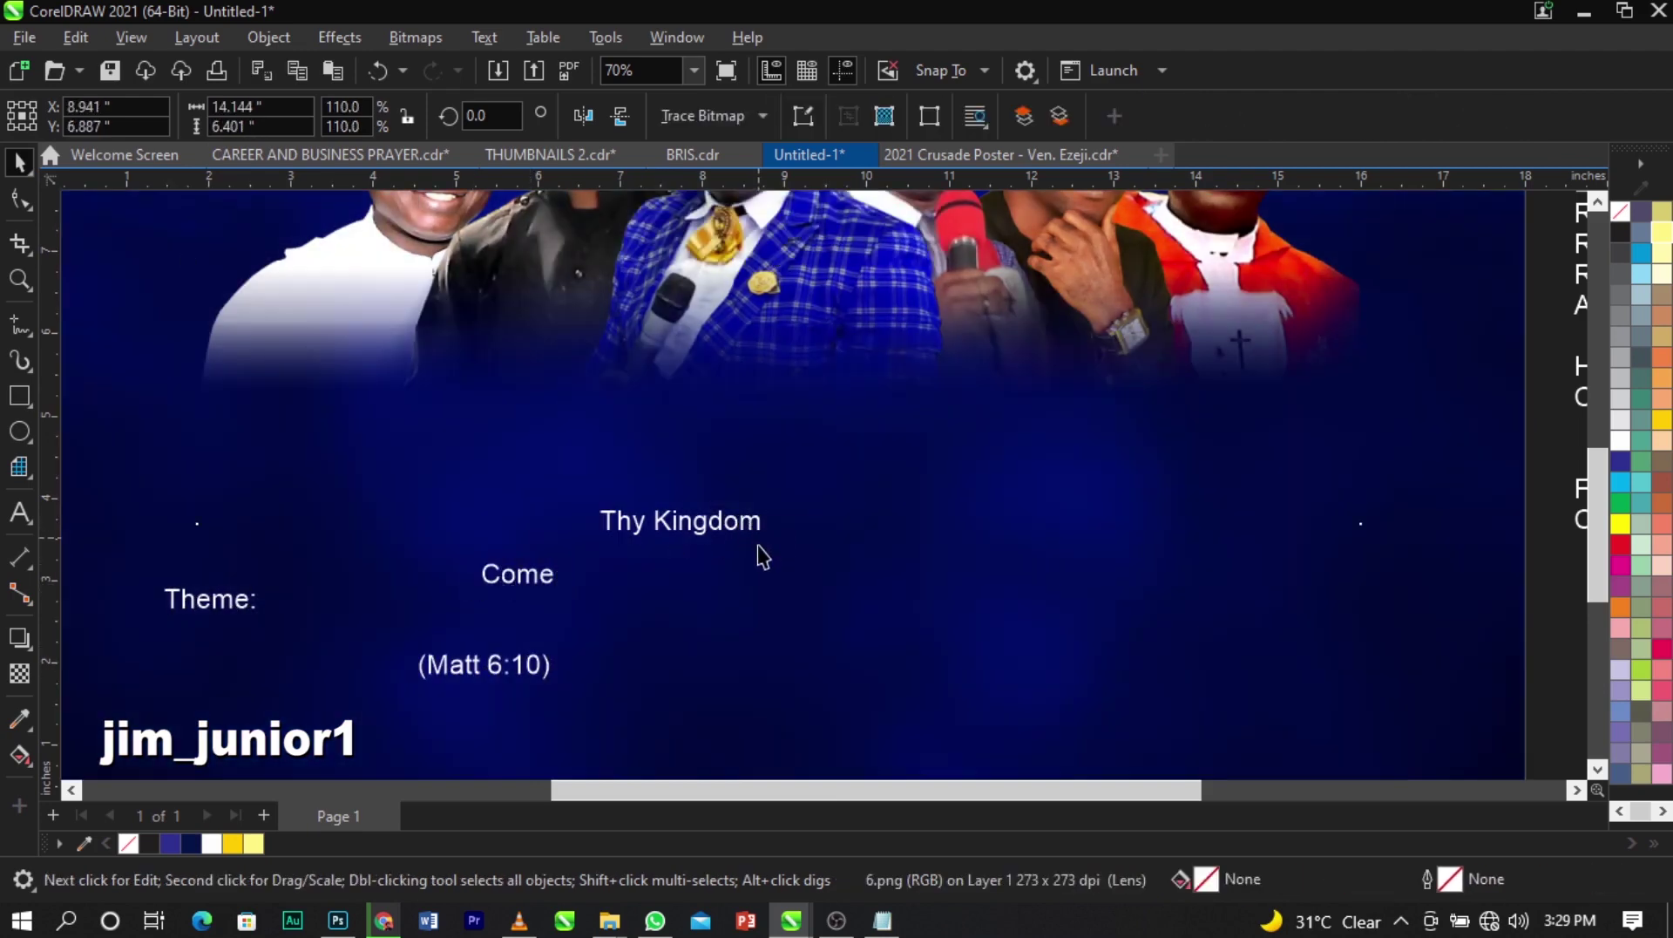
click(740, 526)
click(735, 535)
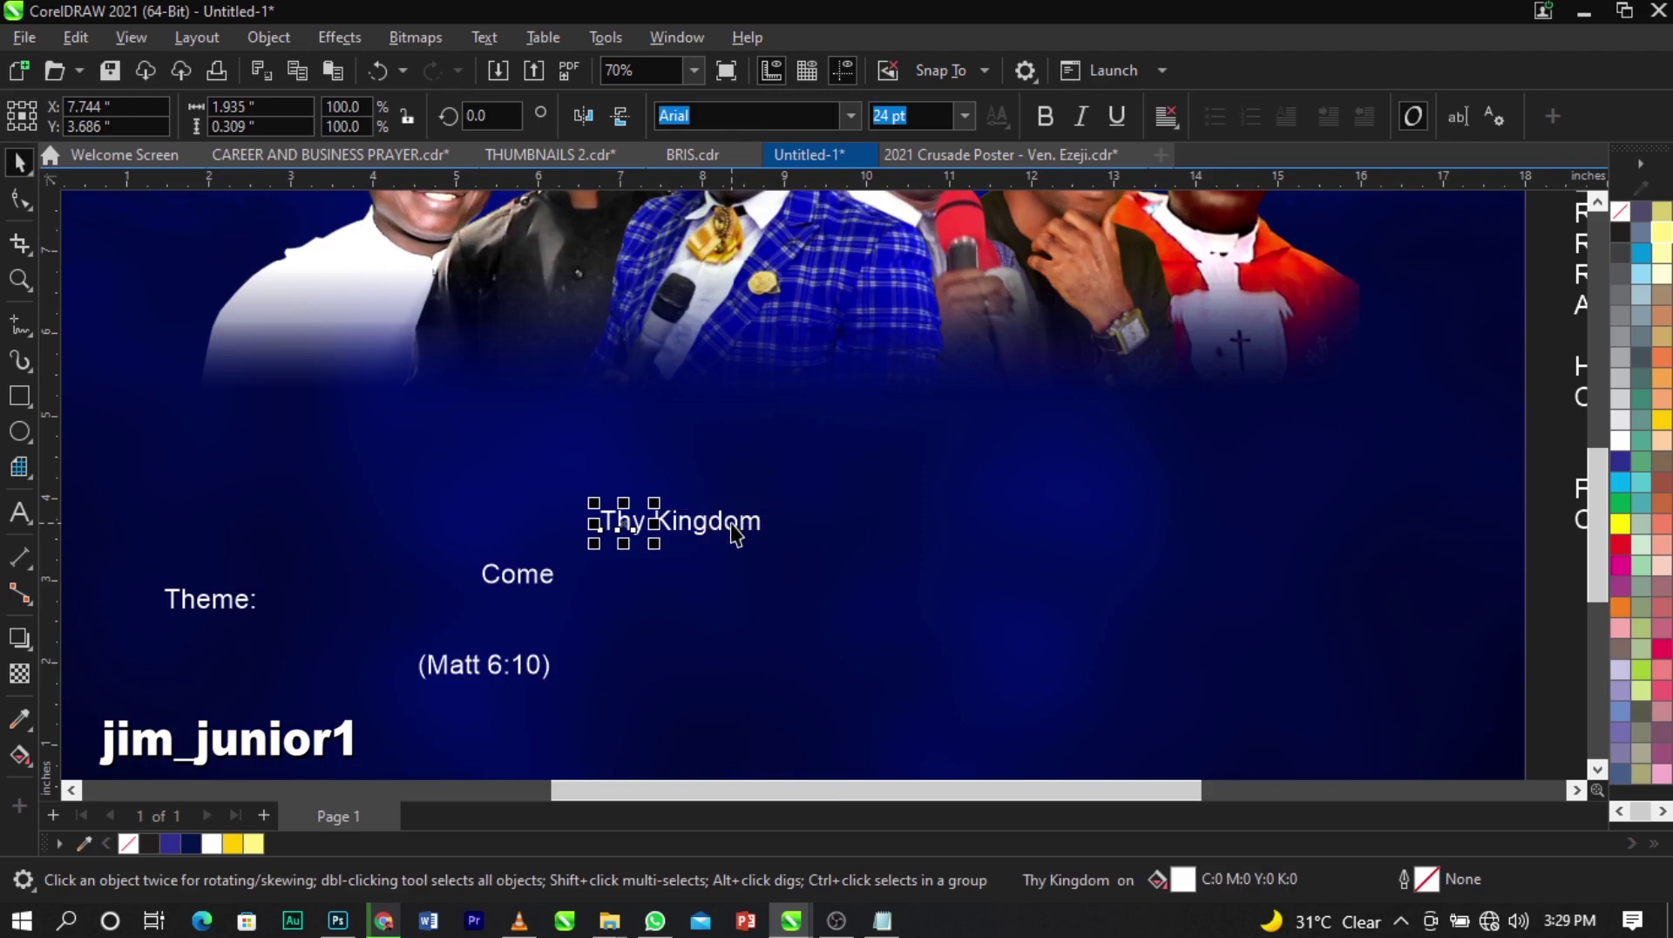
click(727, 546)
drag(391, 473, 907, 714)
click(907, 714)
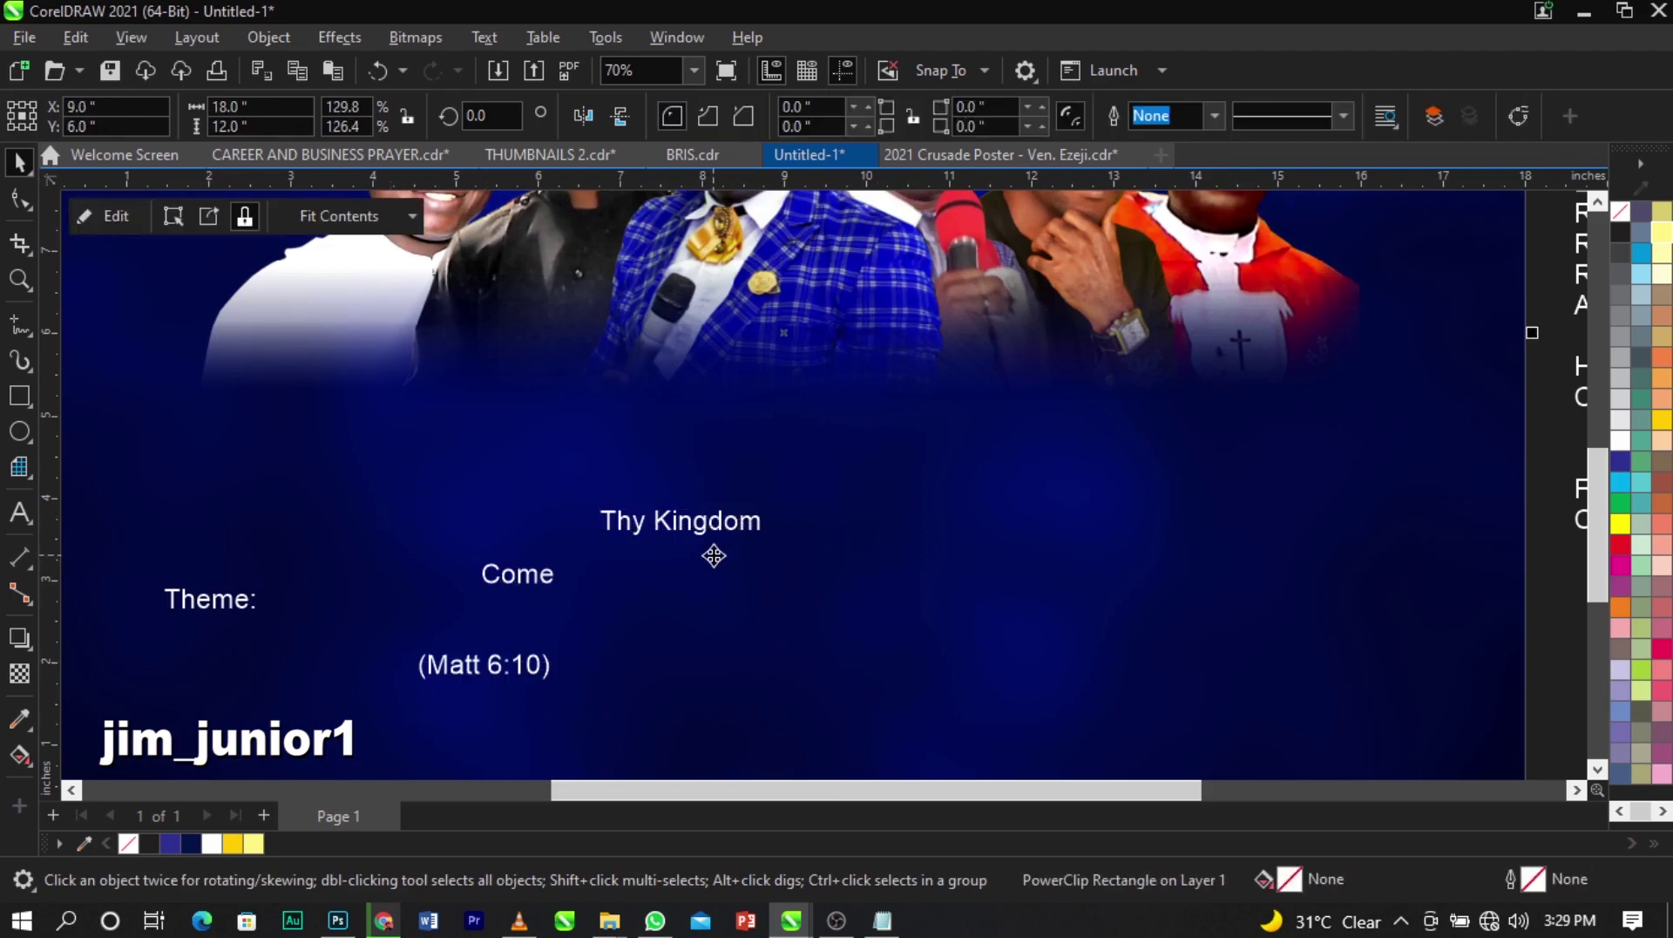
click(732, 507)
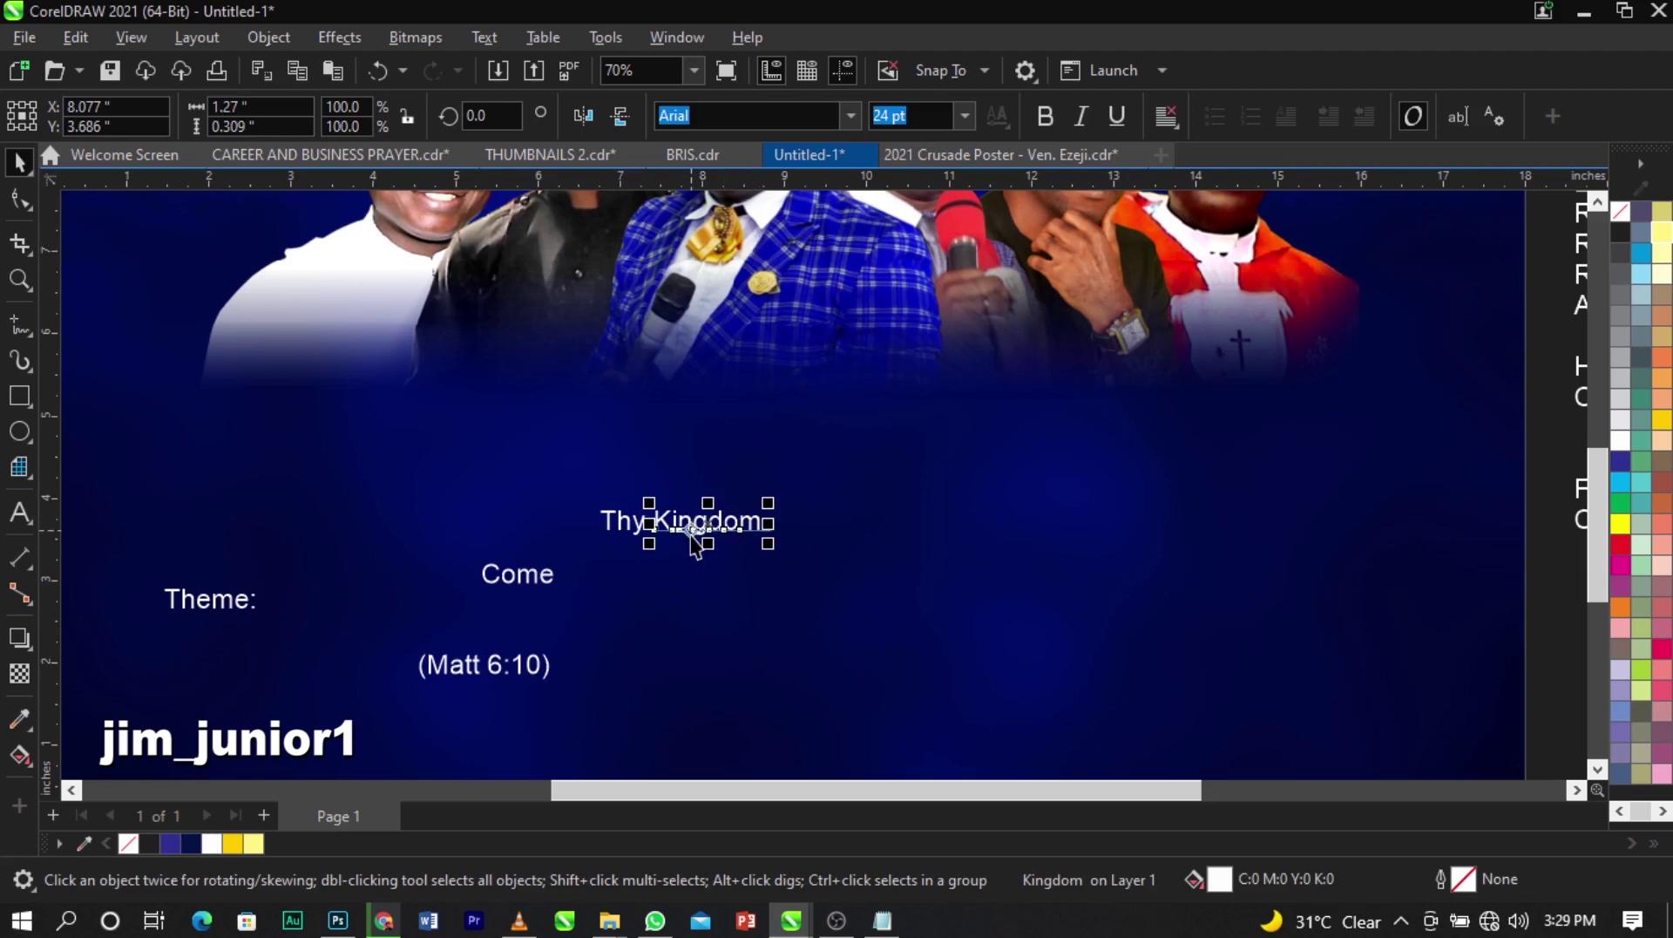
- Set Kingdom in Sequel Sans Black Body and enlarge it proportionally
text(S)
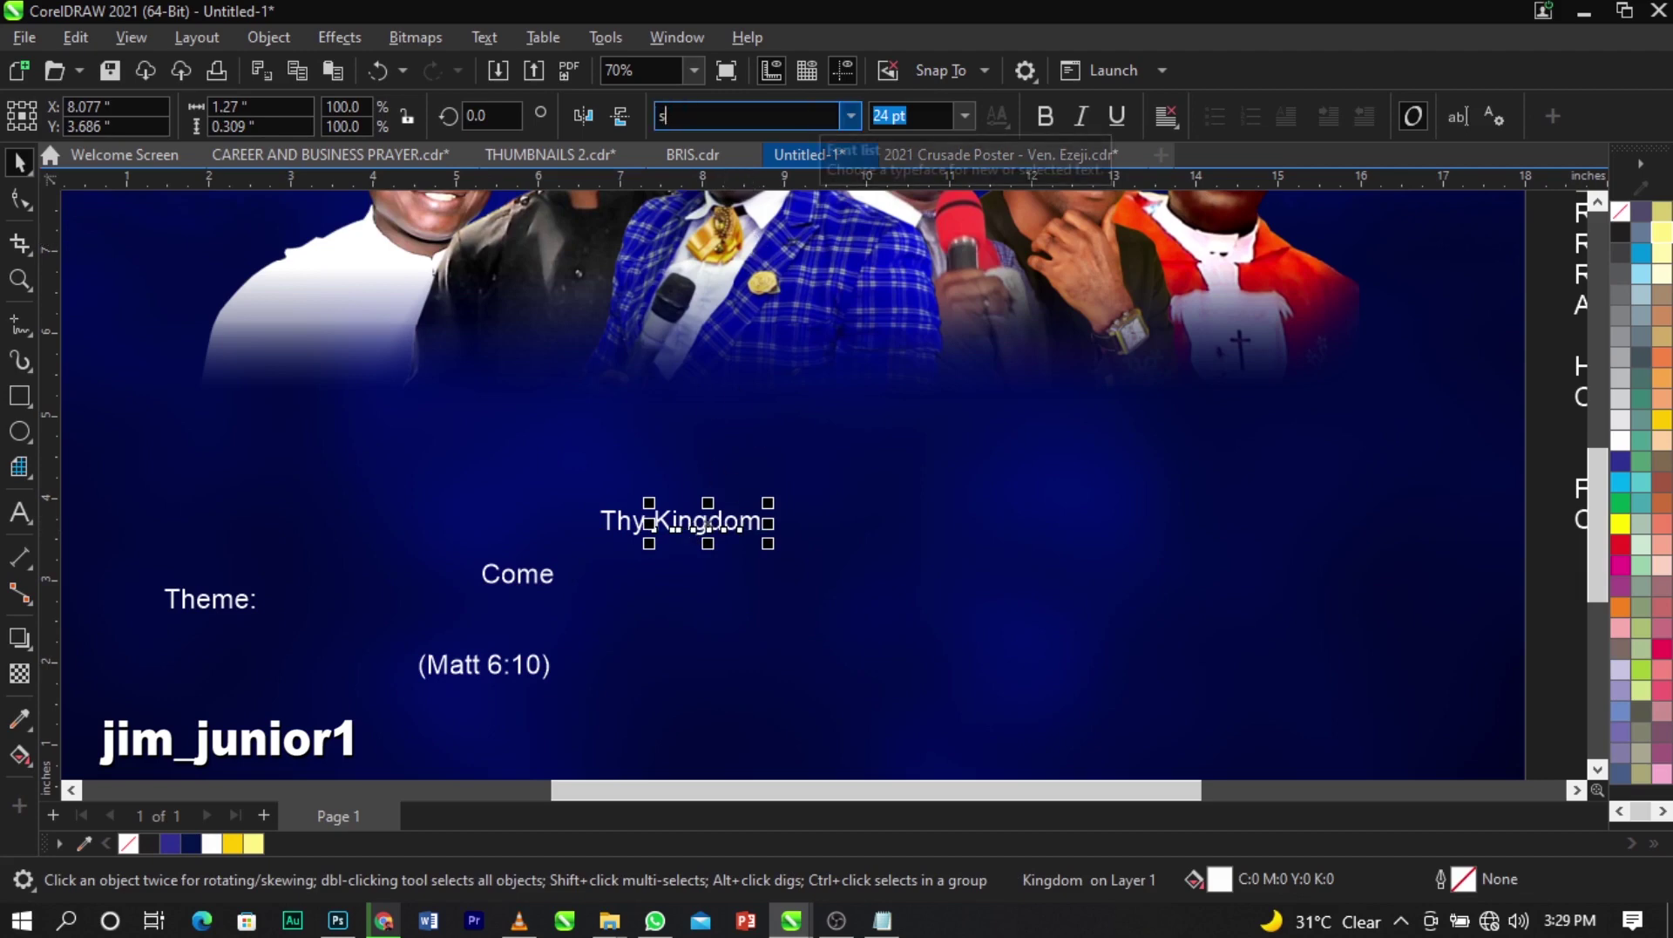
key(Escape)
click(809, 112)
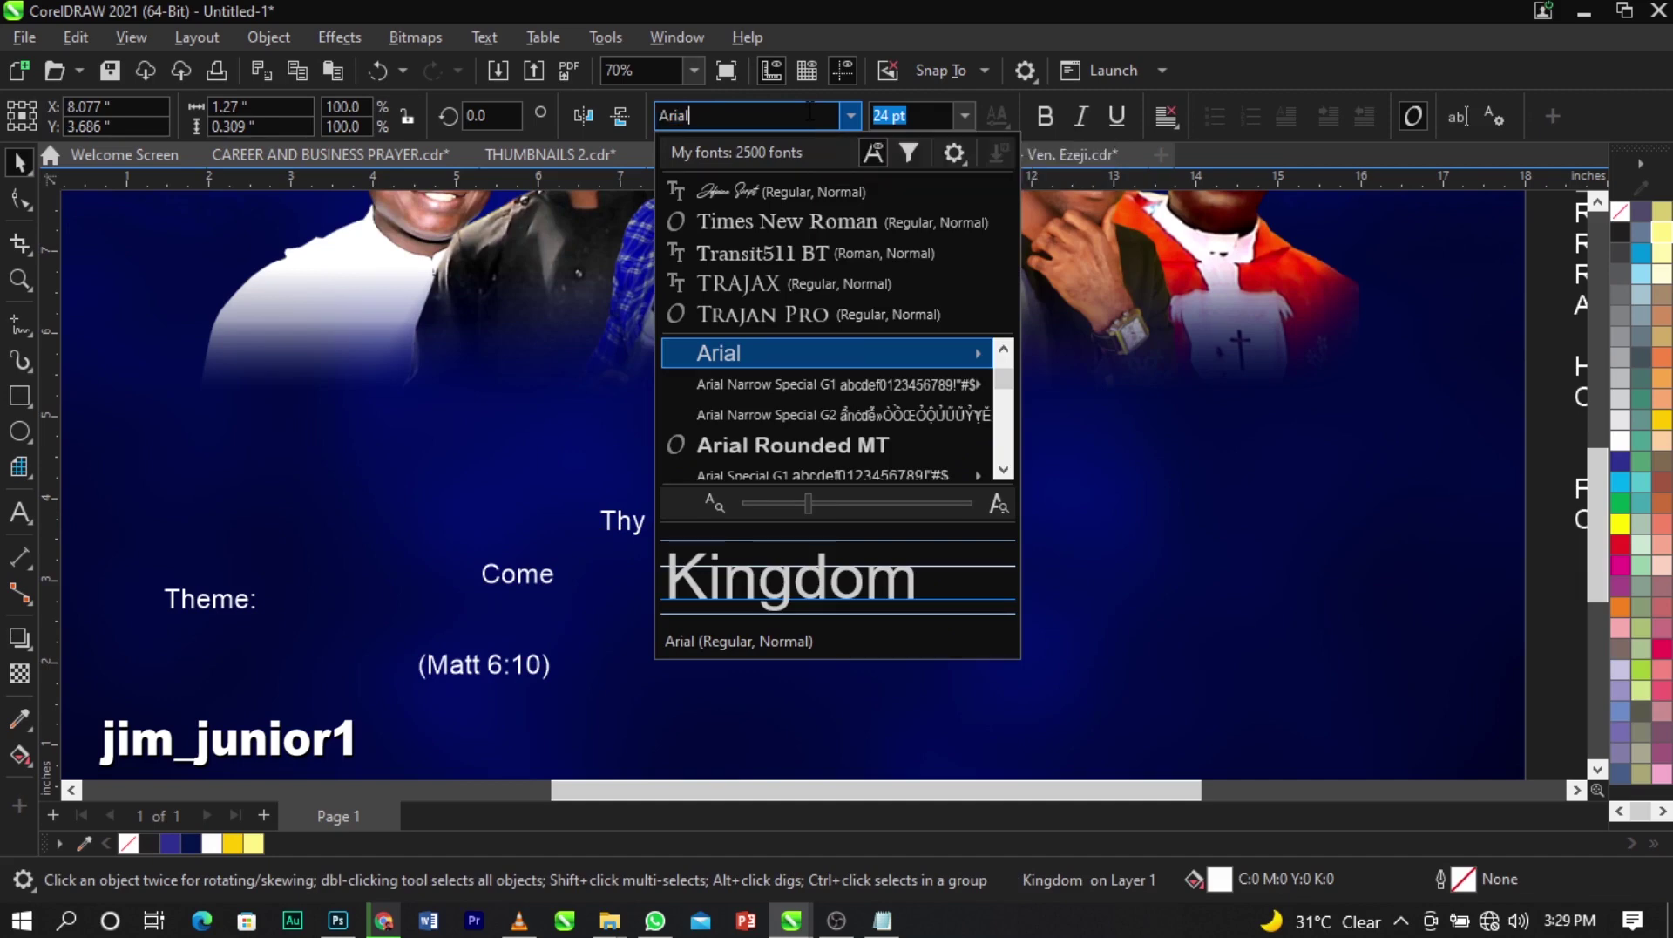
text(seq)
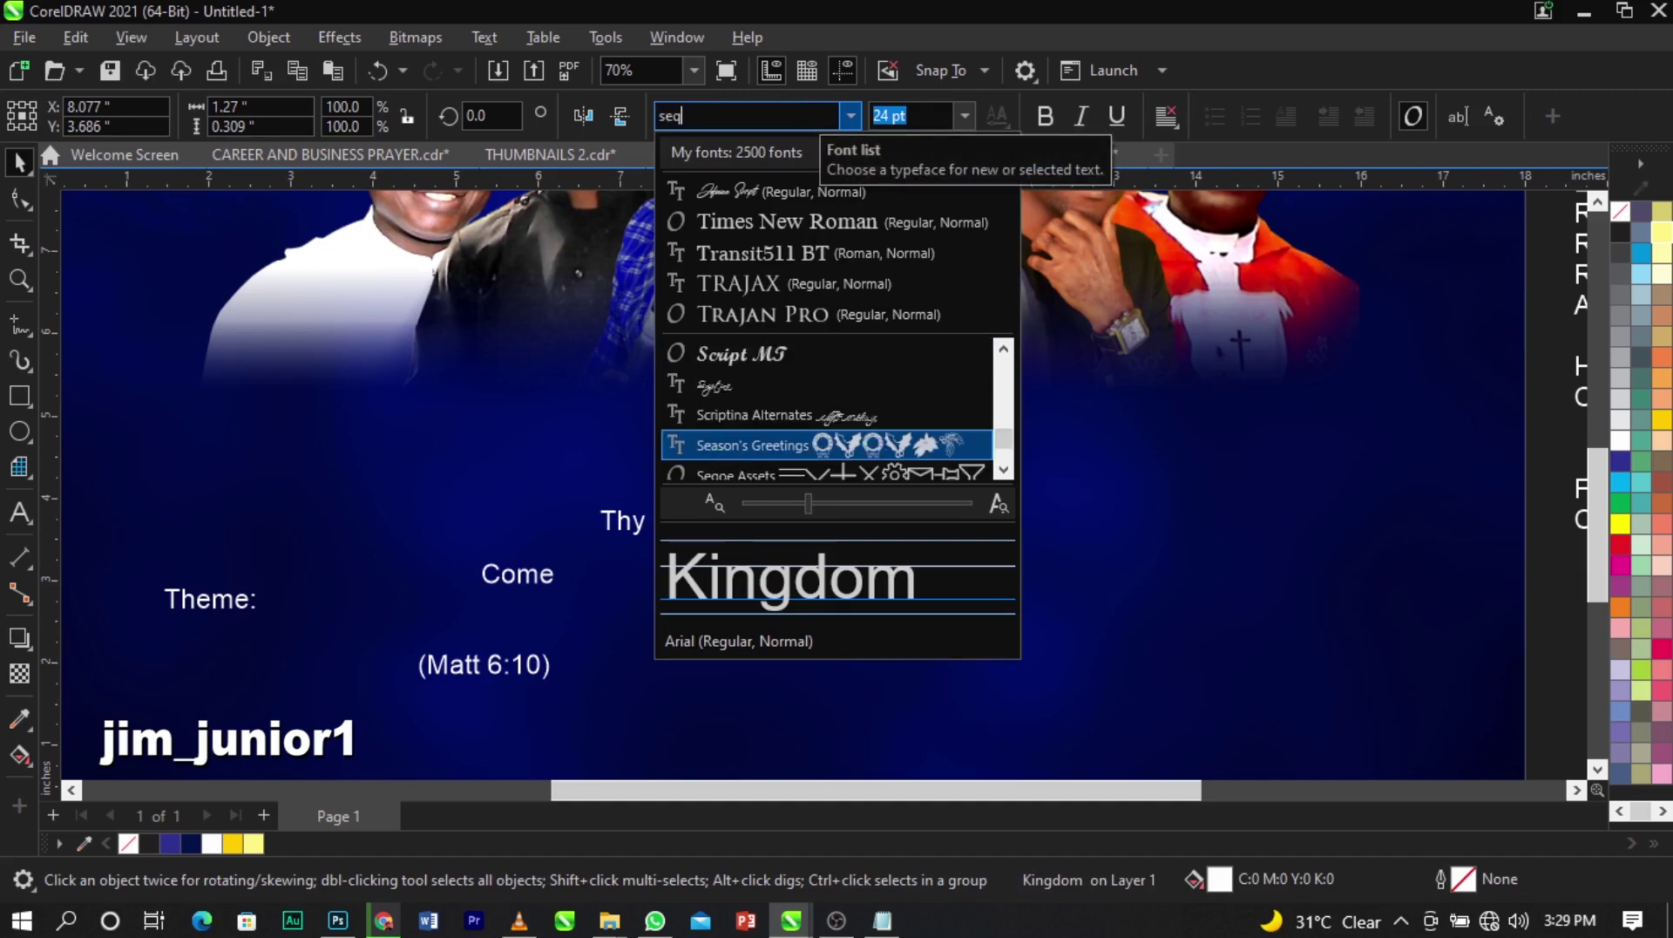
text(u)
key(Down)
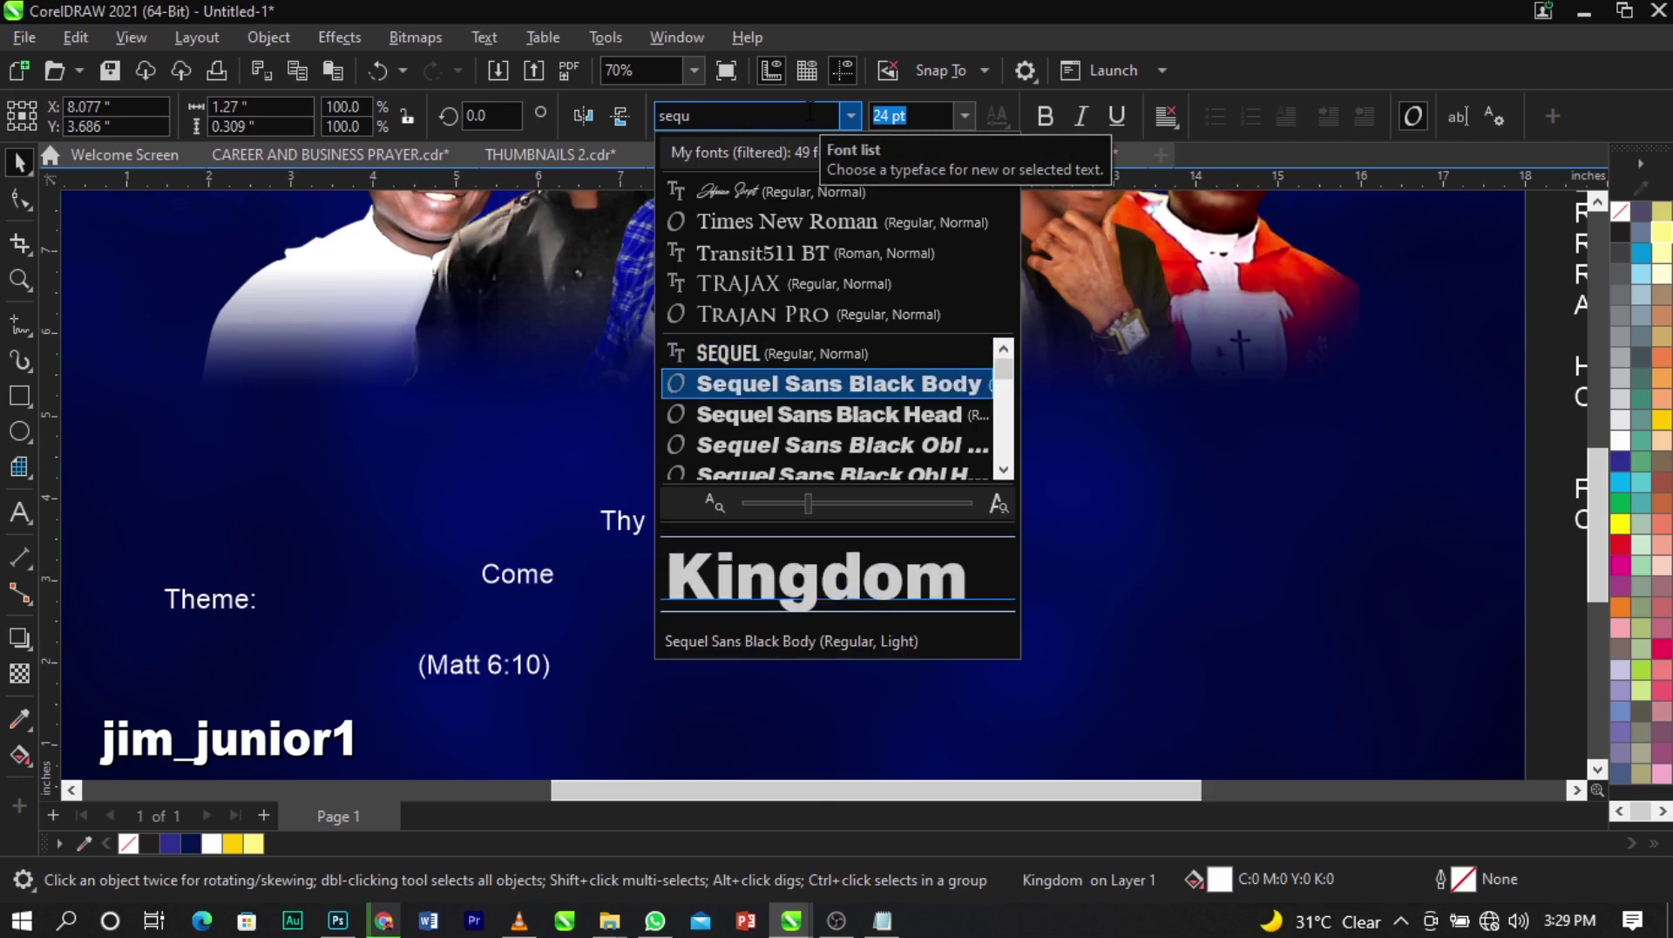
key(Return)
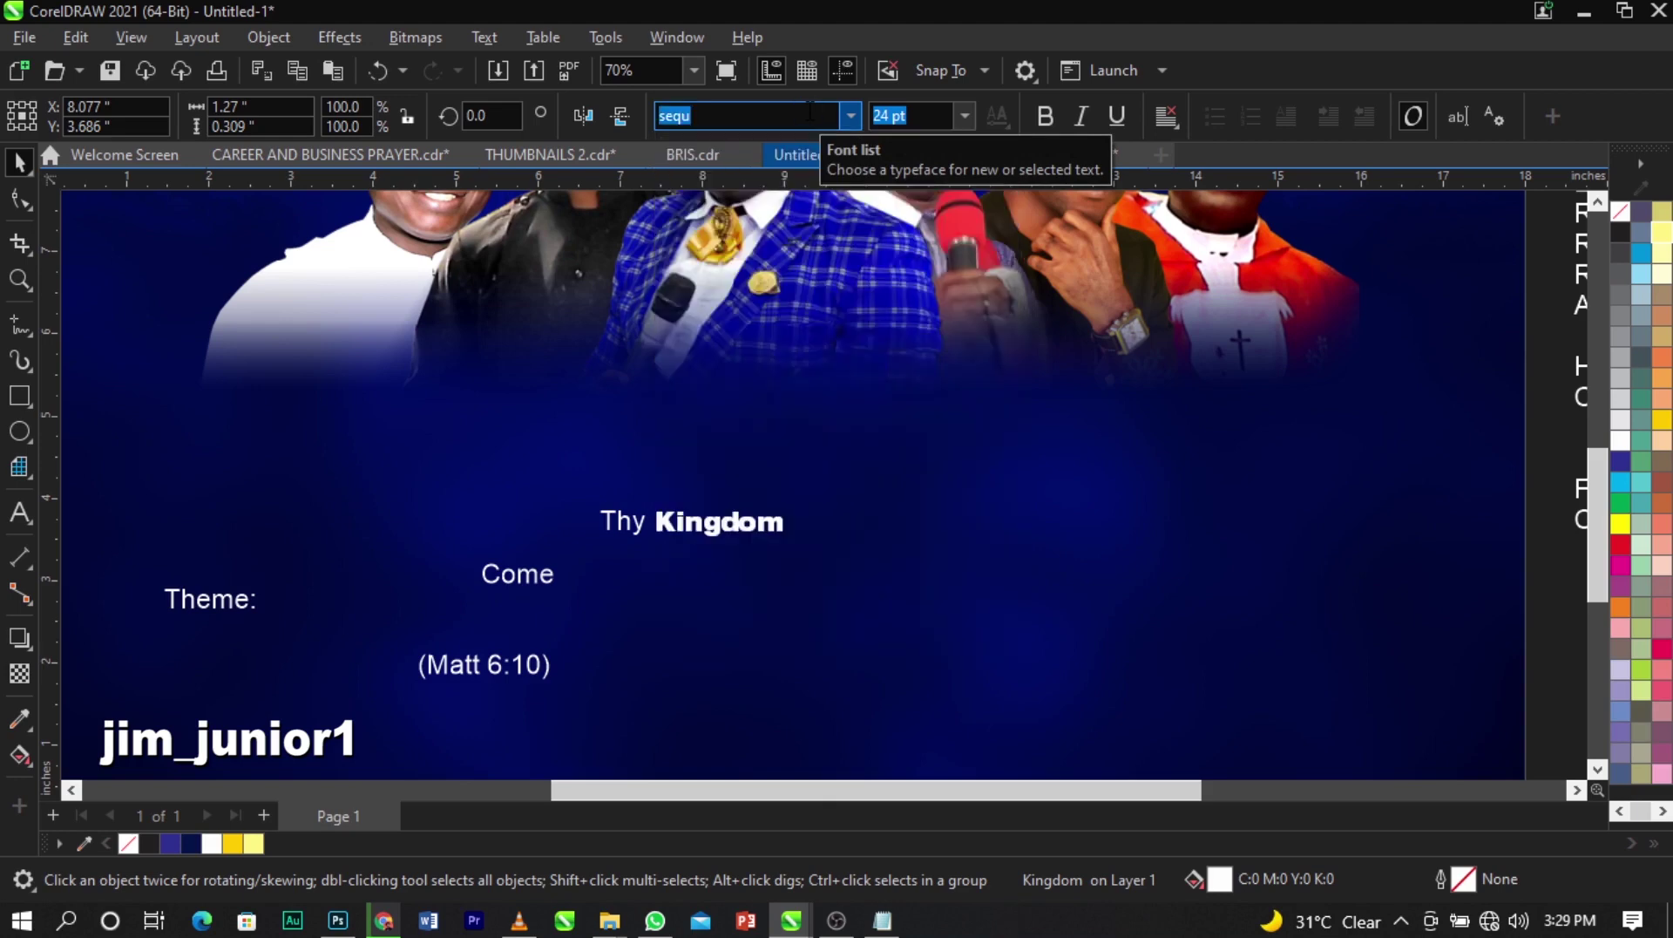
drag(789, 543, 1076, 657)
- Move Thy to the left and set it in Sequel Sans Black Body
click(621, 523)
drag(622, 529, 425, 522)
click(844, 115)
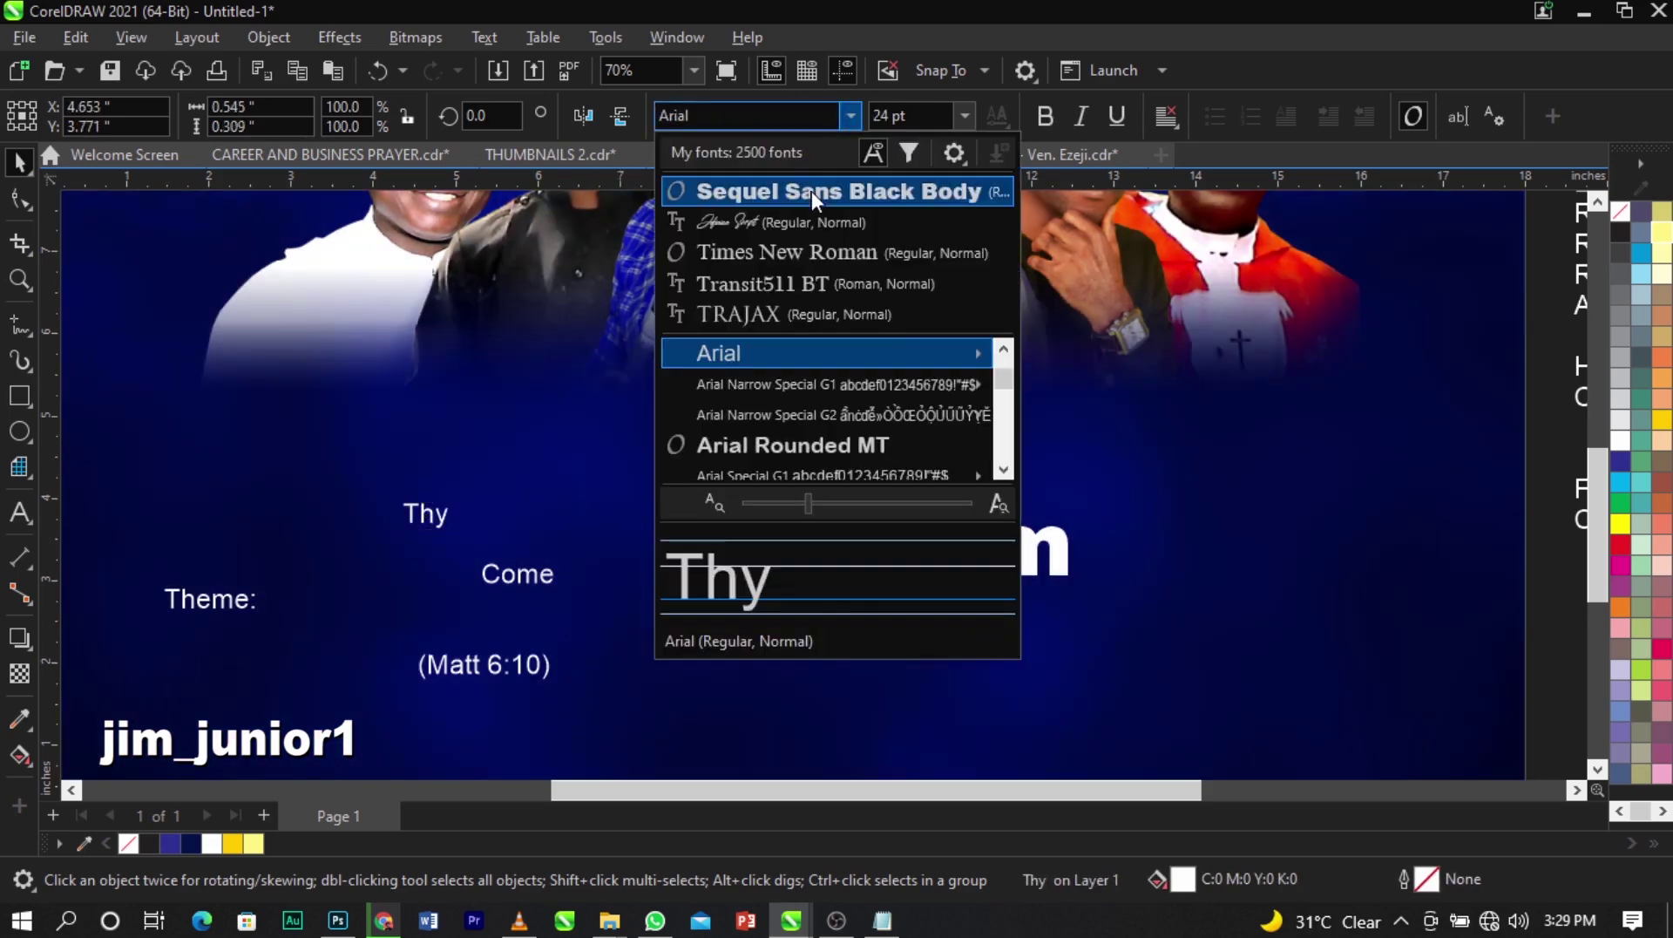
click(812, 191)
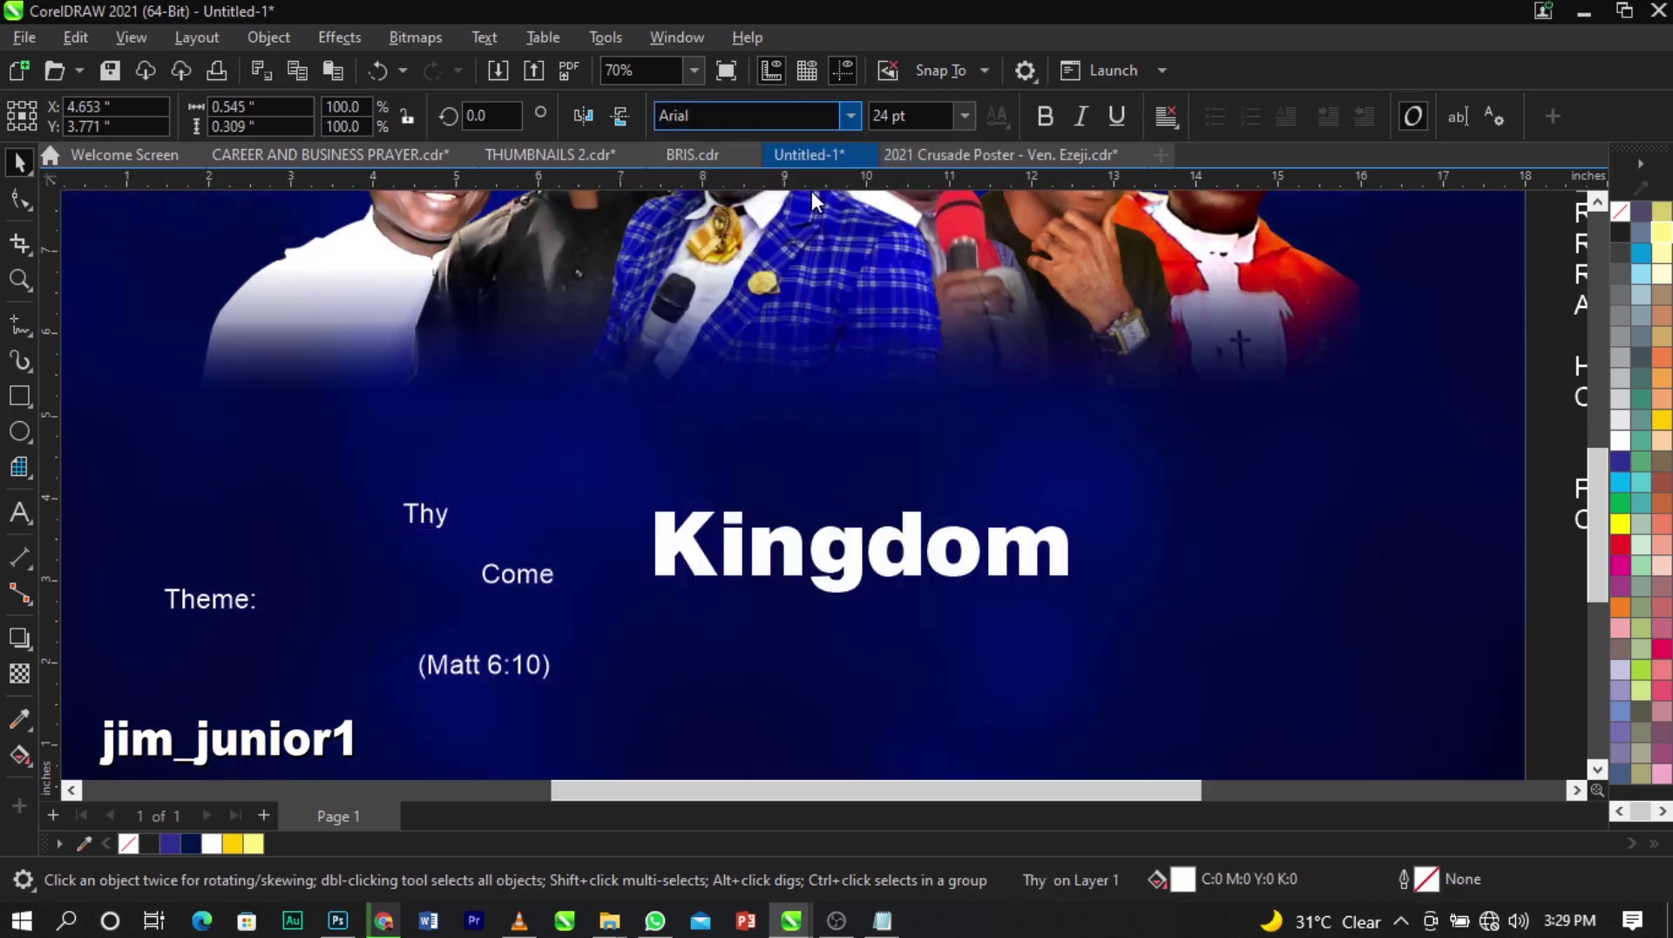
- Change Kingdom to UPPERCASE so it reads KINGDOM
click(909, 568)
double_click(909, 565)
key(ctrl+a)
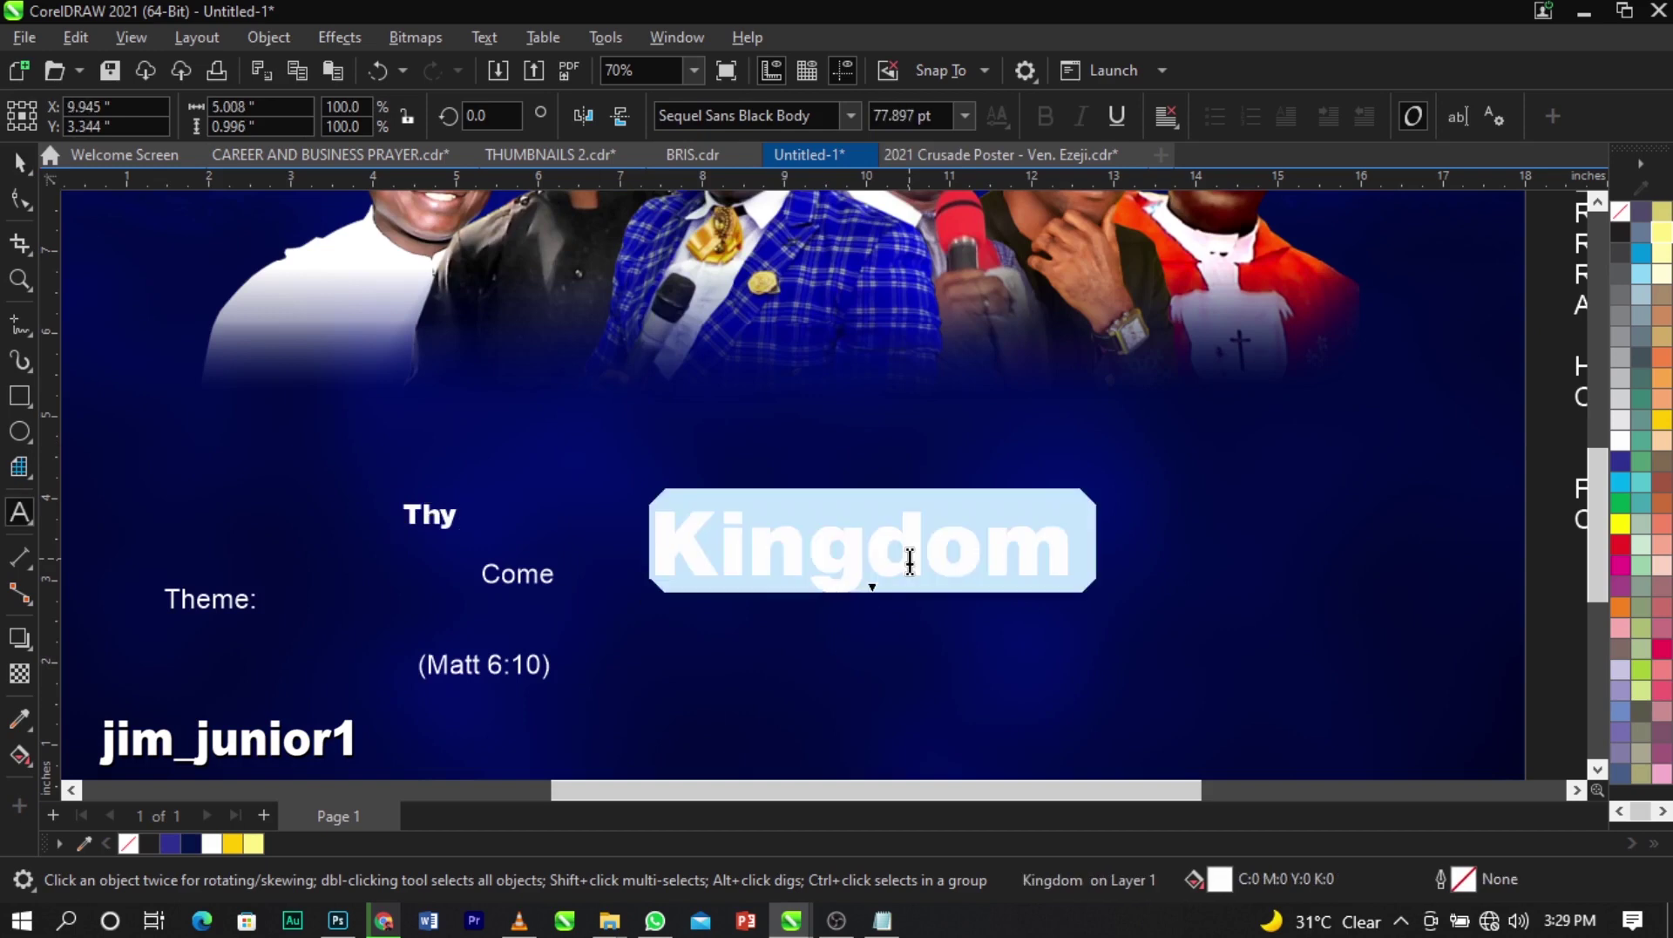
key(shift+F3)
click(769, 439)
click(808, 534)
key(Escape)
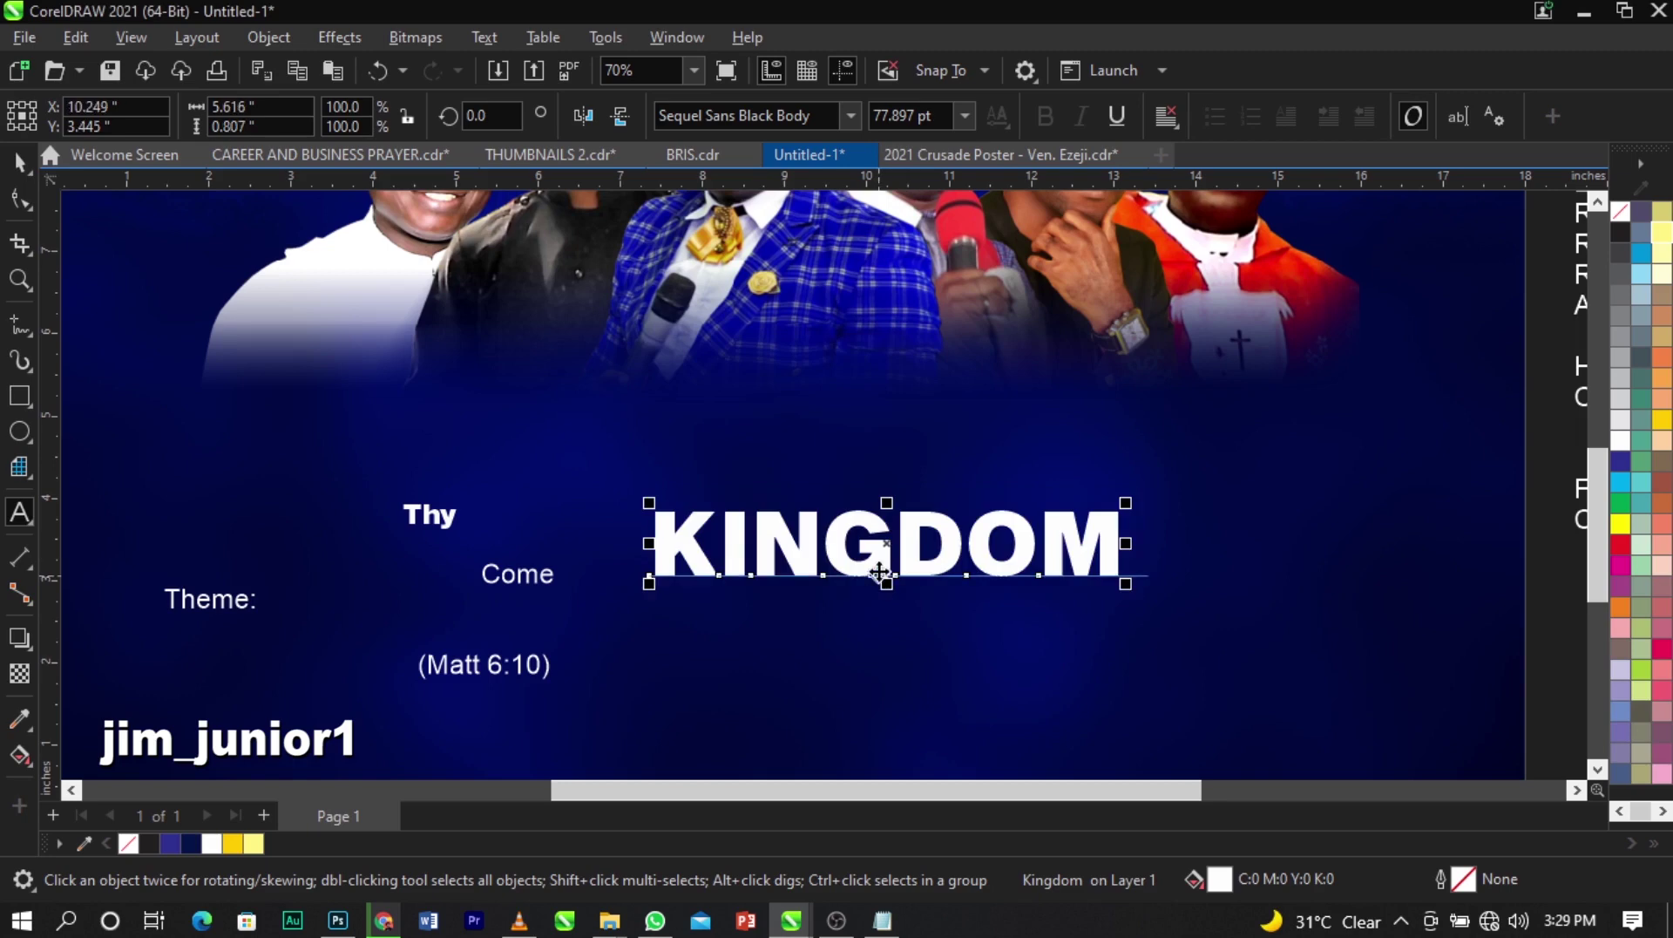
- Move Come below KINGDOM, change Thy to UPPERCASE THY and enlarge it
drag(549, 583, 767, 729)
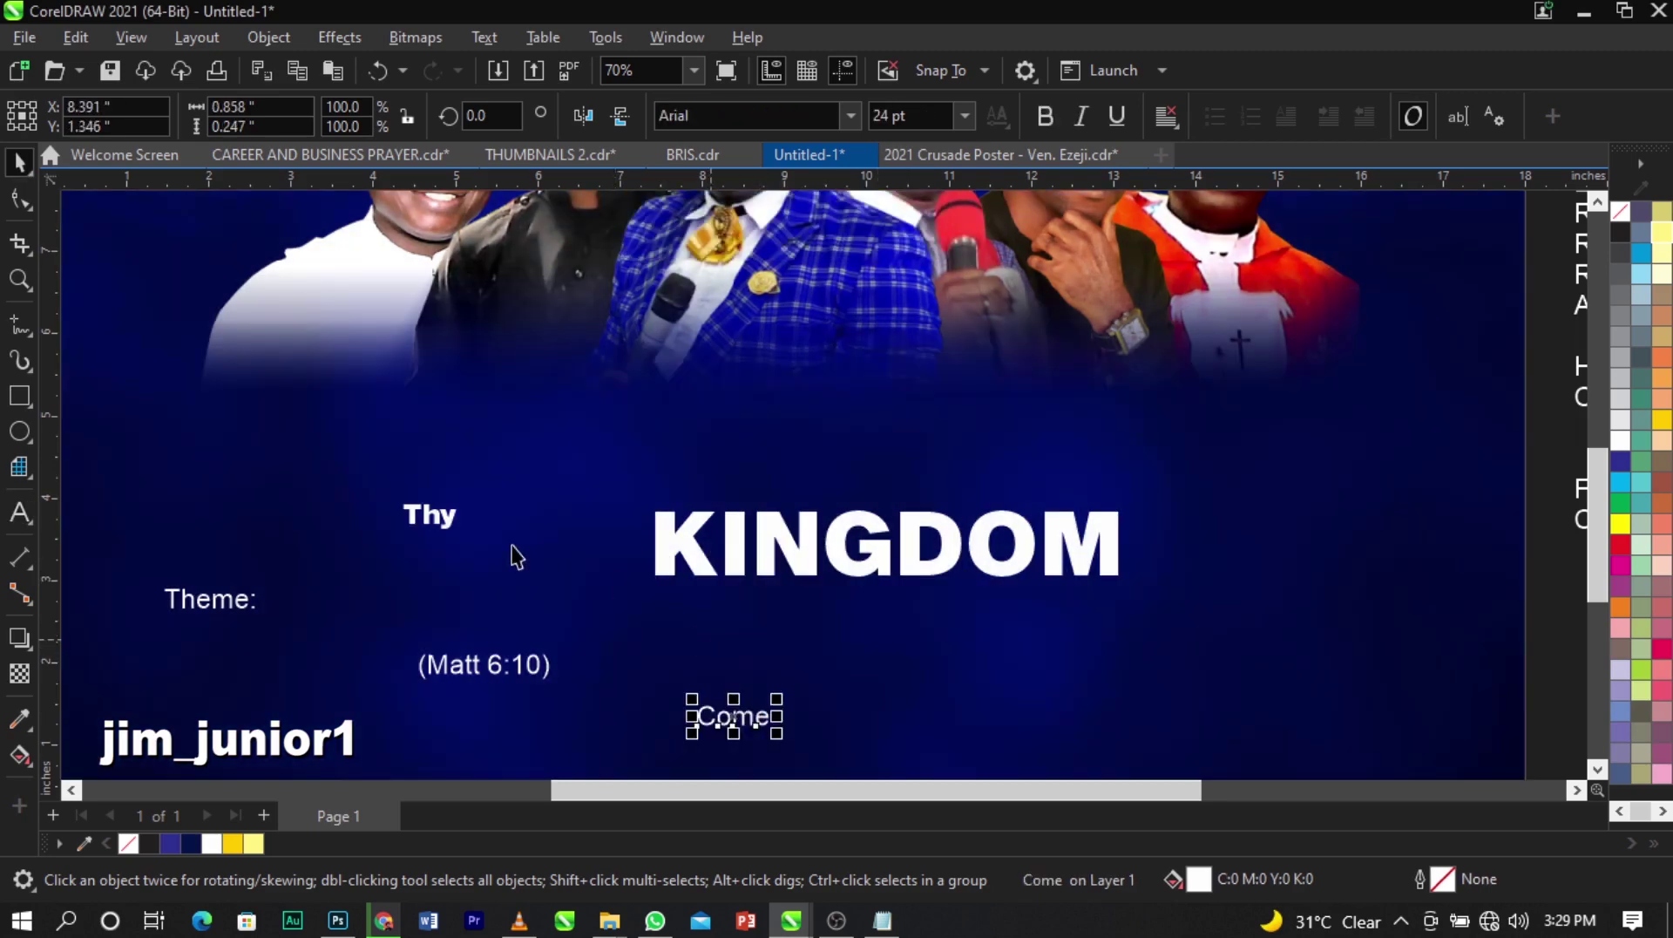
click(436, 532)
double_click(430, 519)
key(shift+F3)
click(735, 435)
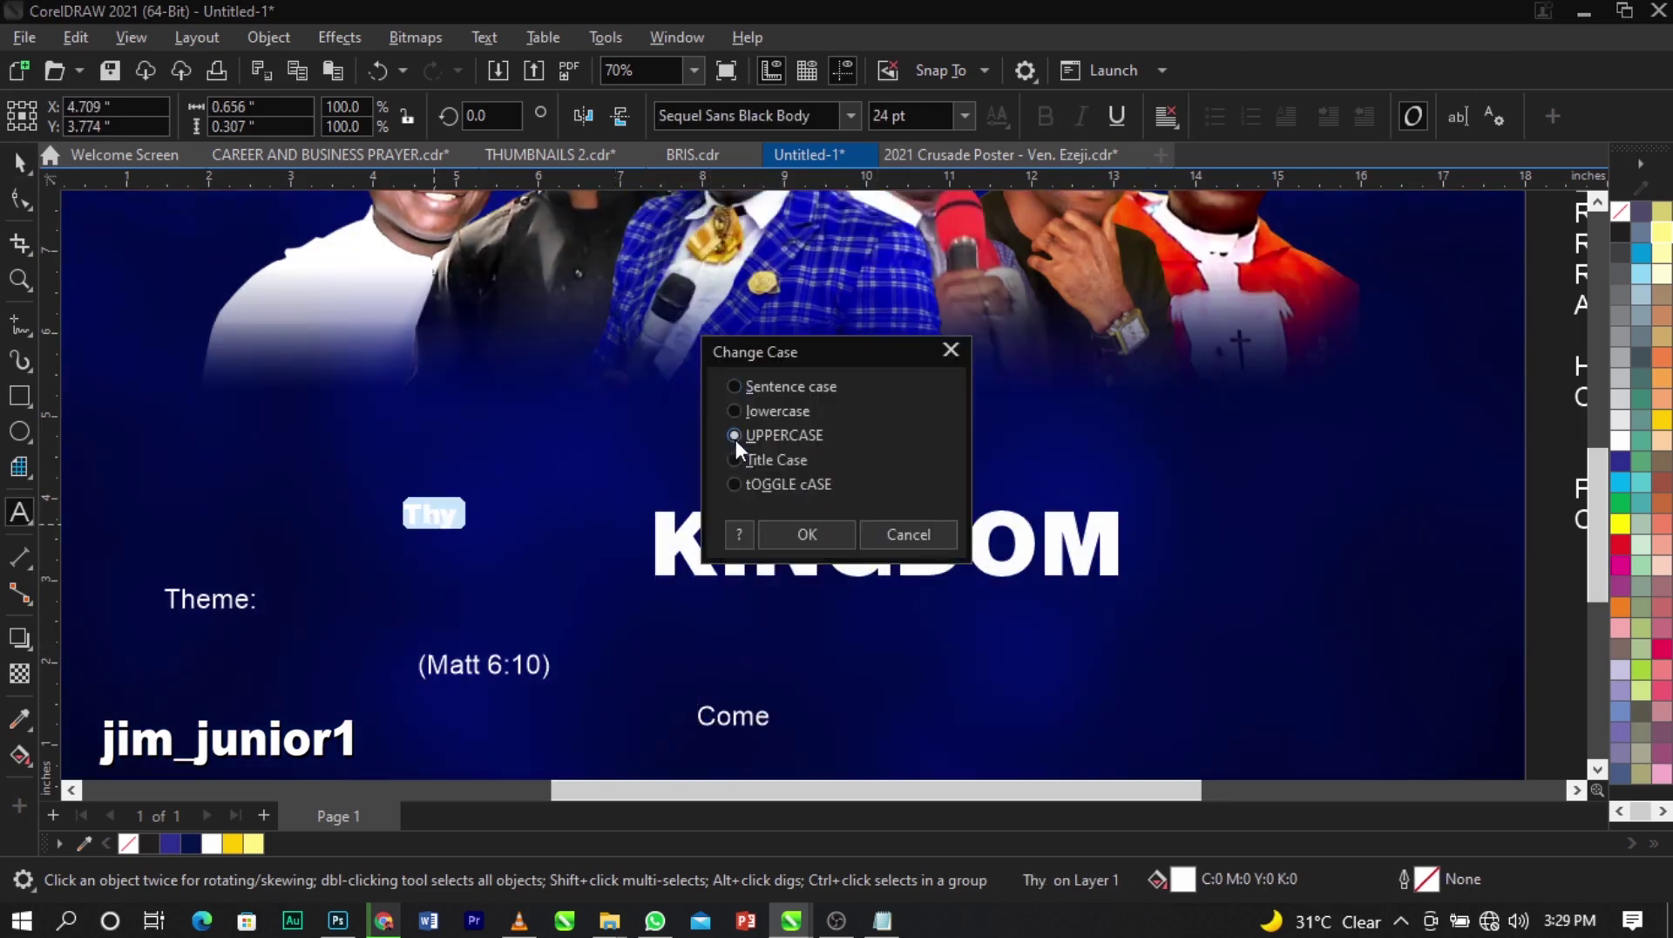
click(797, 534)
key(Escape)
drag(472, 532, 612, 556)
- Enlarge KINGDOM to about 132 pt, place it beside THY, and delete the old Come line
click(764, 549)
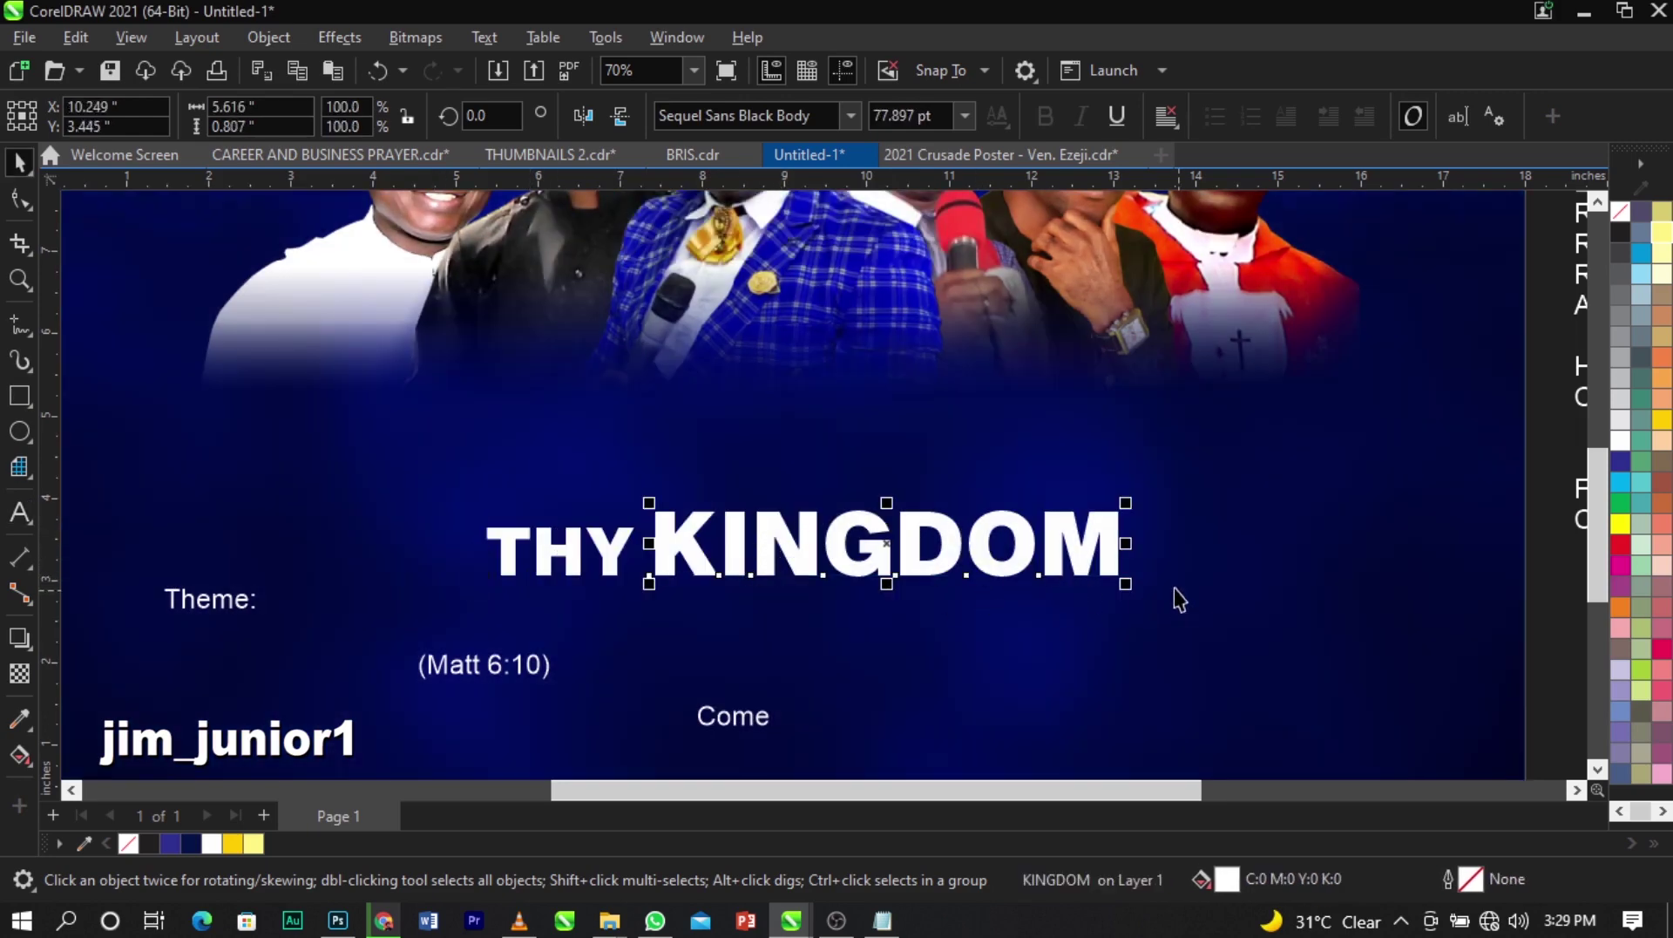
drag(1125, 583, 1318, 647)
drag(983, 621, 990, 627)
key(Tab)
key(Left)
key(Left)
key(Left)
key(Left)
key(Left)
key(Left)
key(Left)
key(Left)
key(Left)
key(Left)
key(Left)
key(Left)
key(Left)
key(Left)
key(Left)
key(Left)
key(Left)
key(Left)
key(Left)
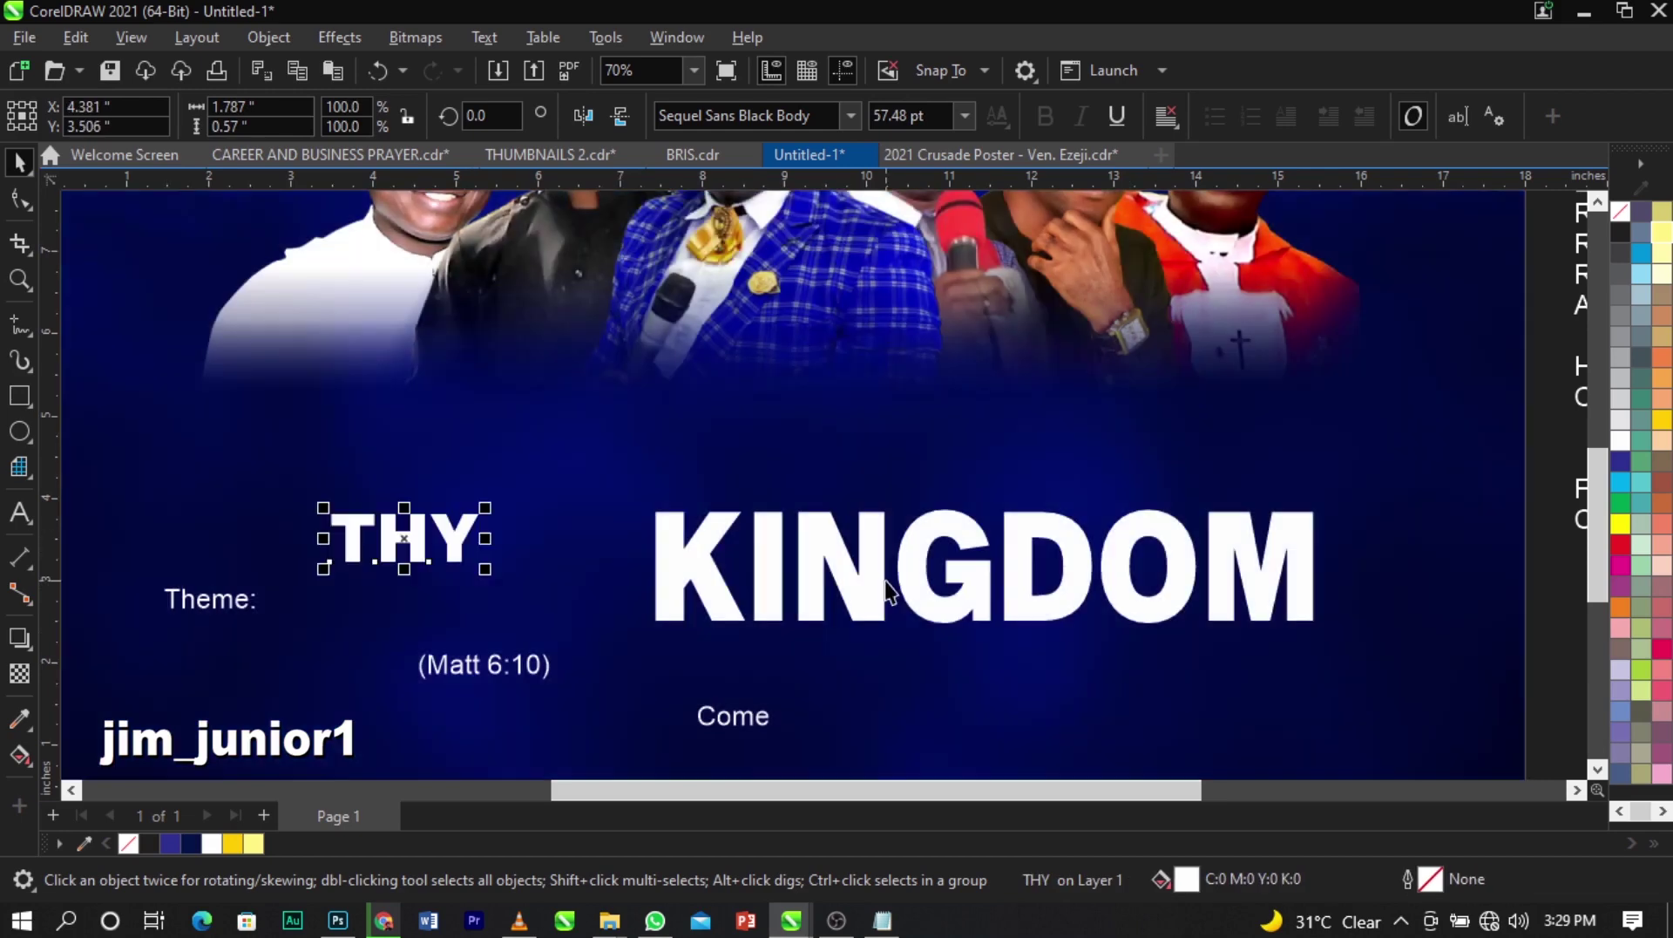
drag(875, 594, 716, 540)
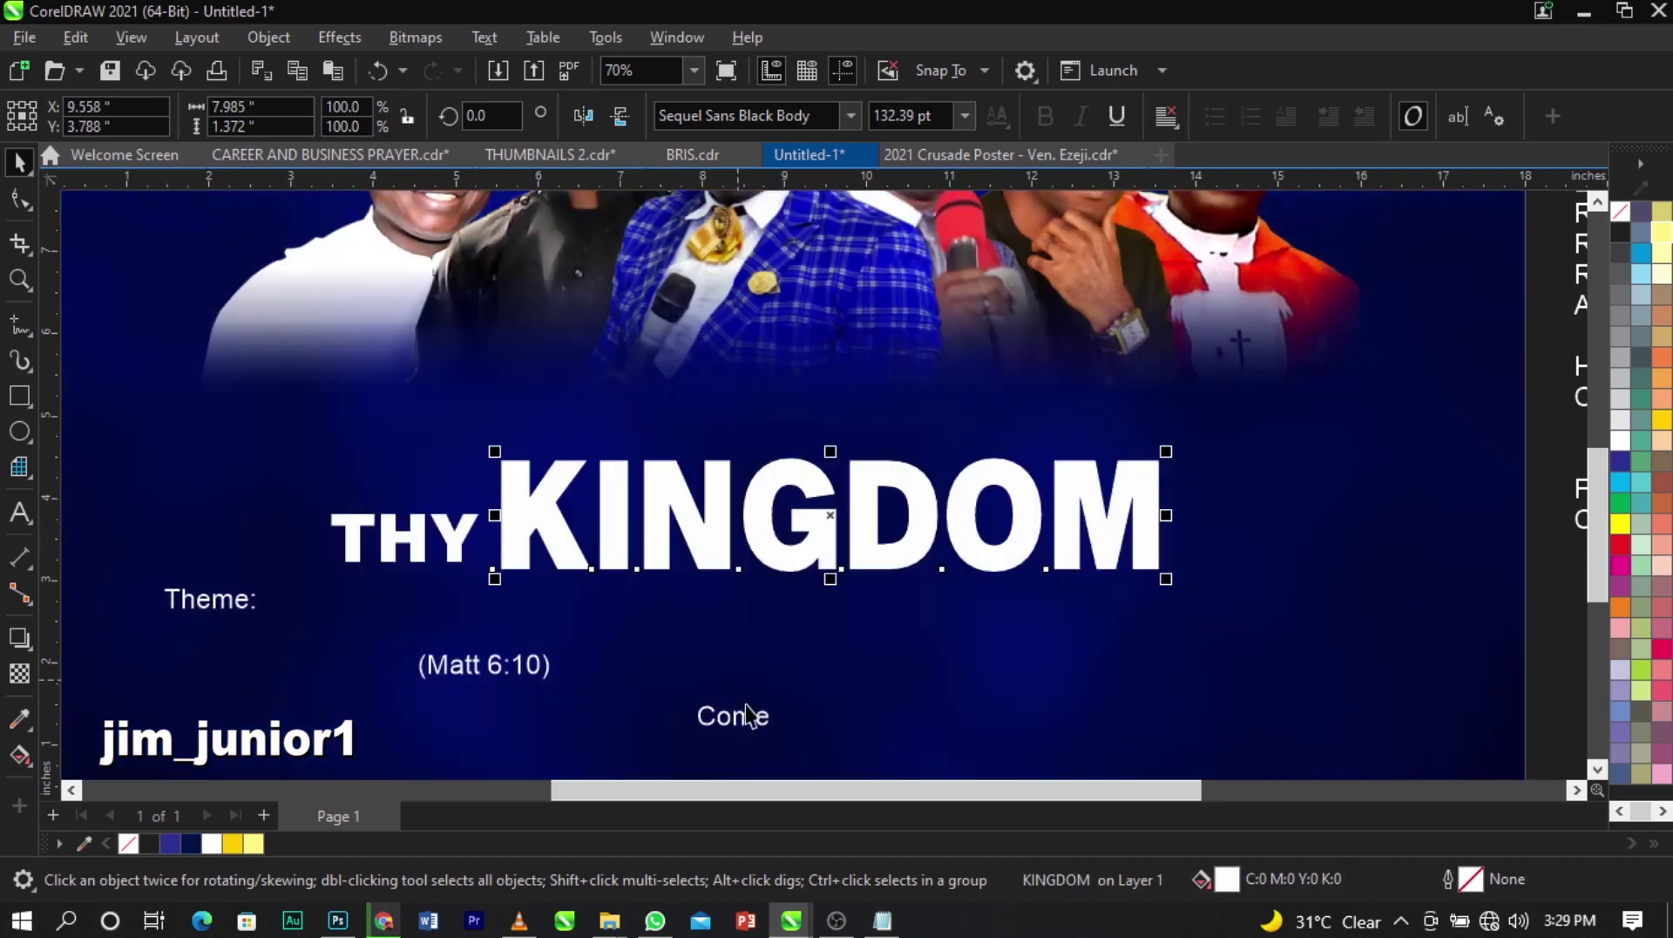
click(745, 715)
key(Delete)
- Duplicate KINGDOM below, retype the copy as COME, and centre it under KINGDOM
drag(919, 510, 923, 676)
double_click(919, 655)
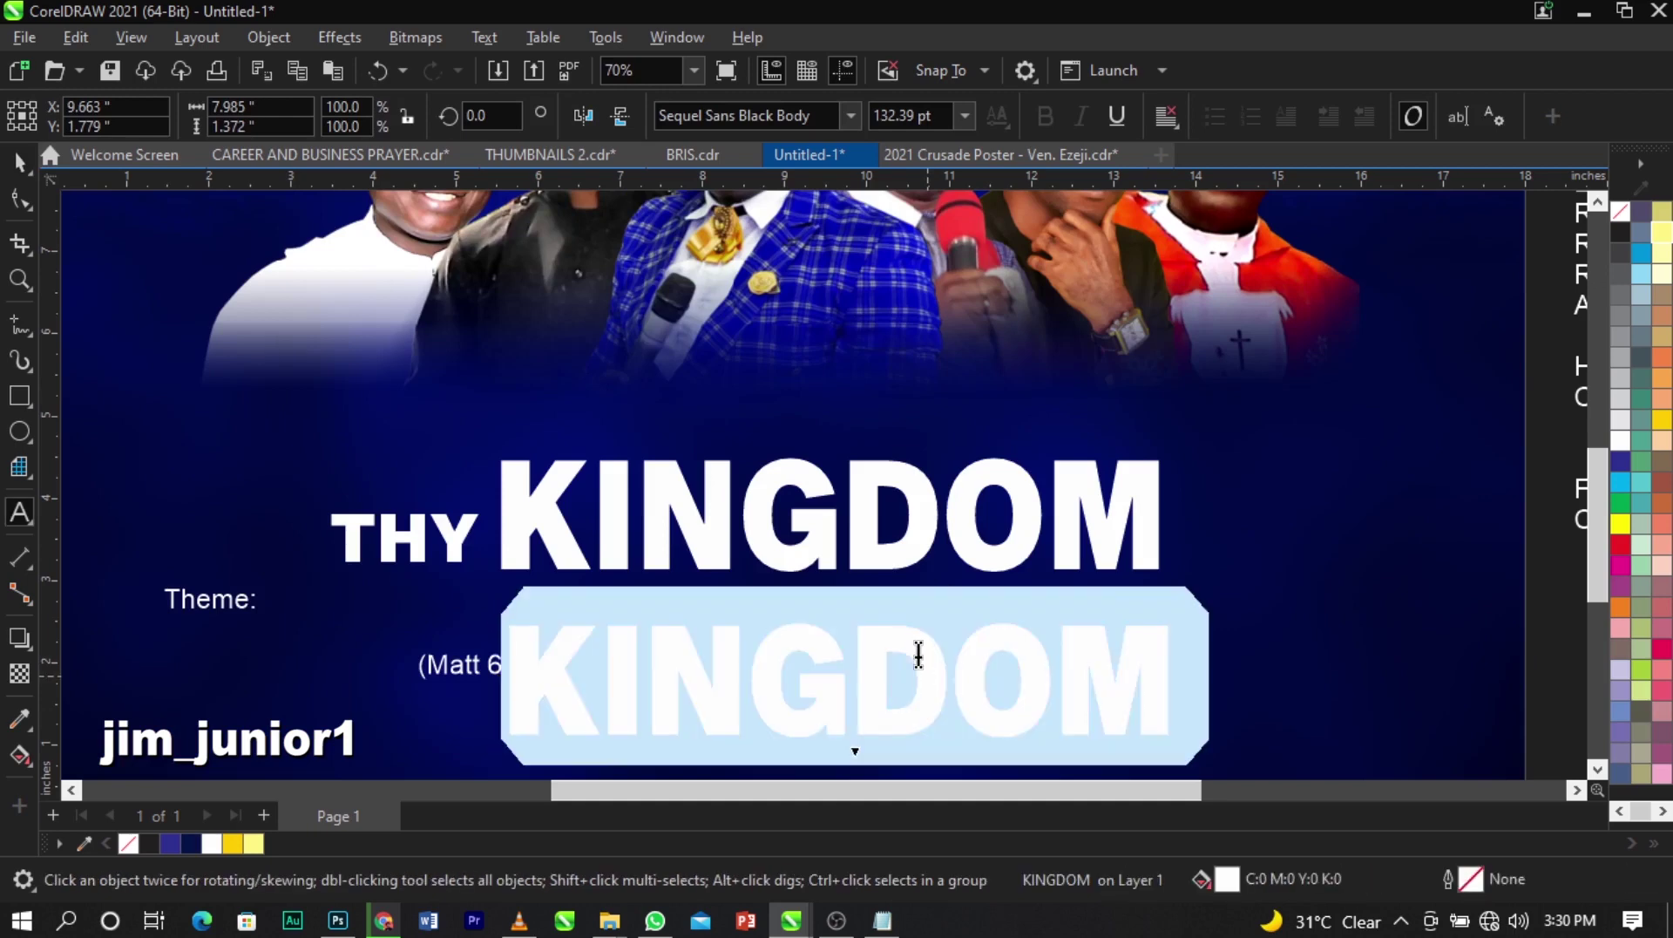
text(COME)
key(ctrl+space)
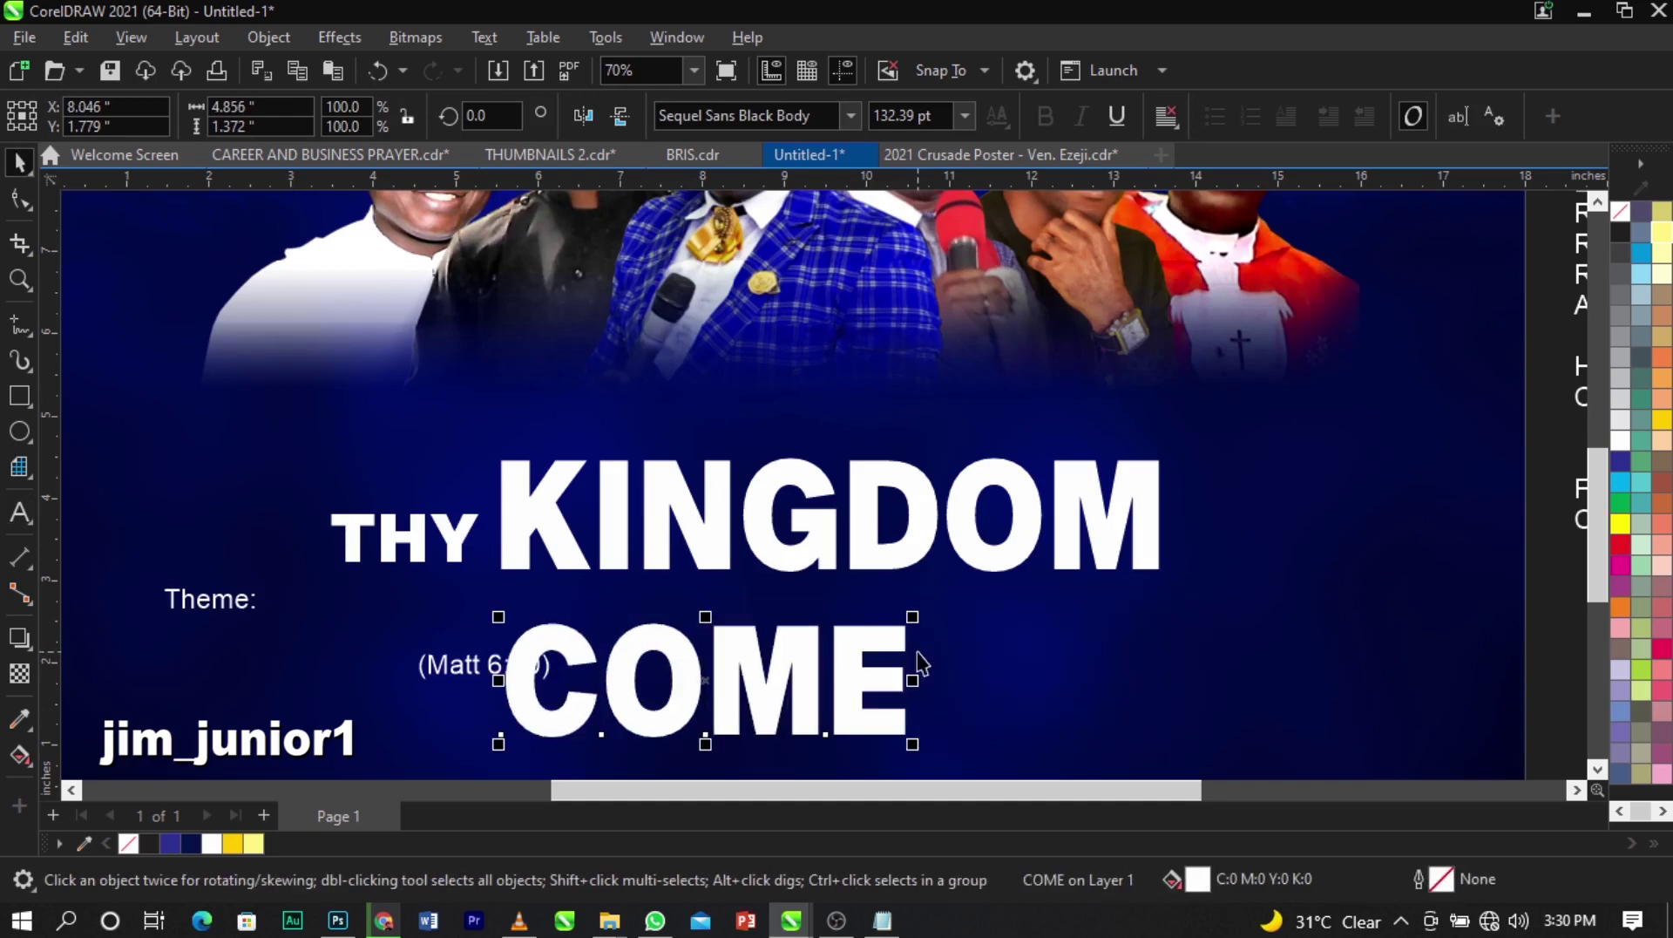
drag(860, 658, 960, 612)
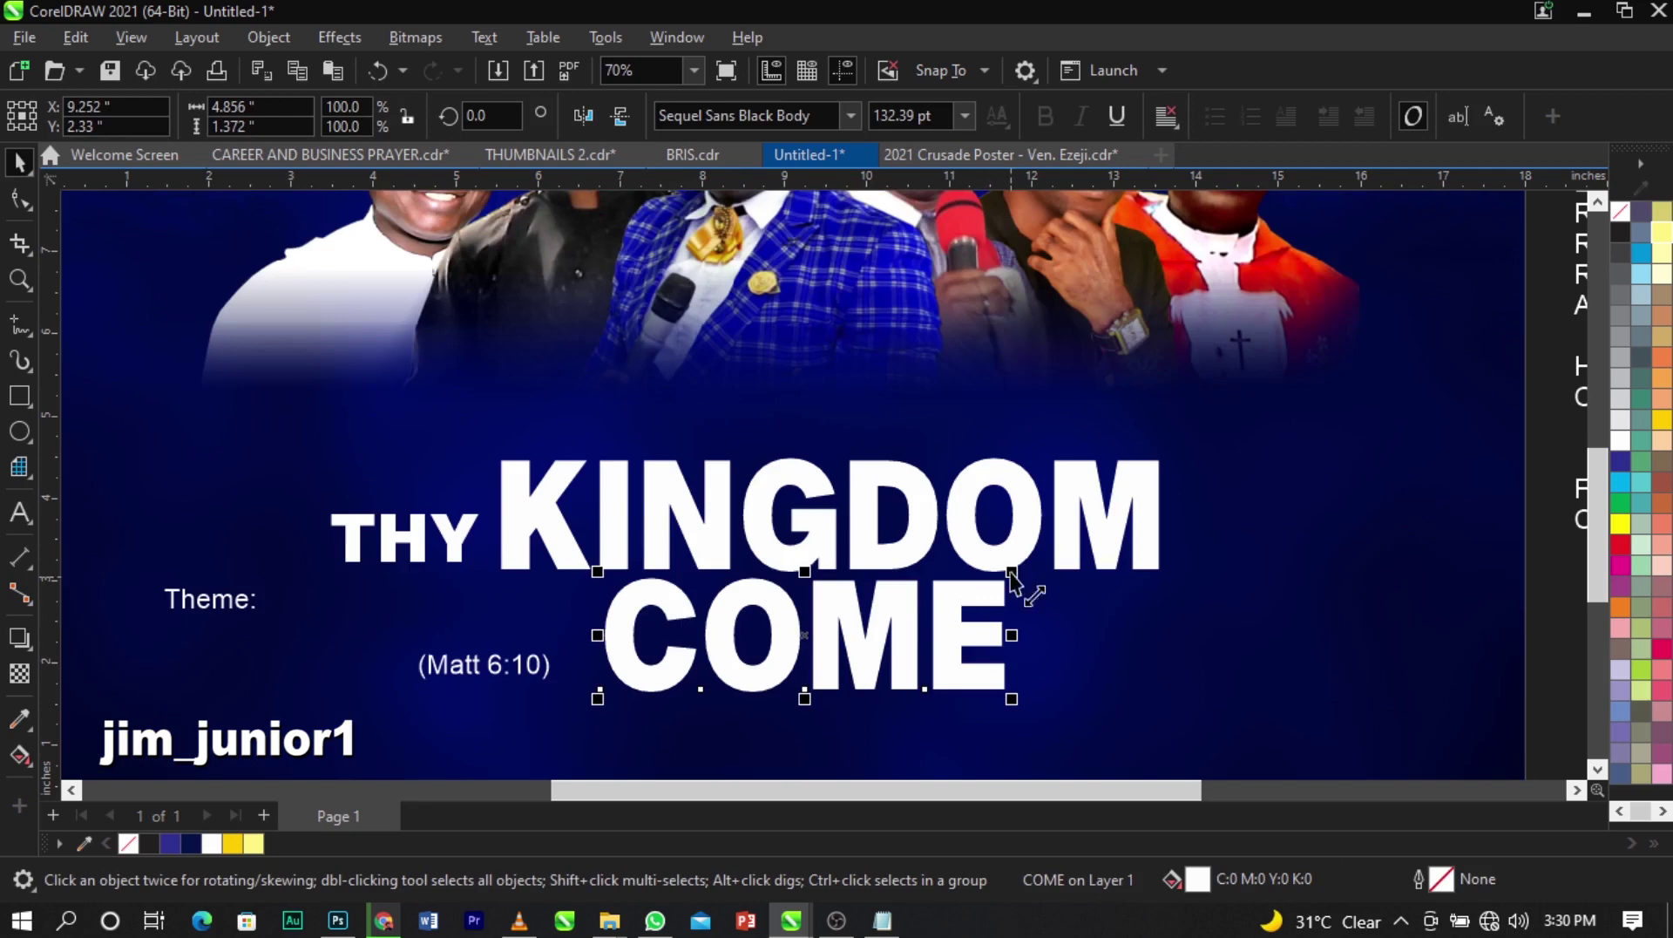
shift+click(1012, 561)
key(c)
drag(814, 646, 818, 620)
- Line THY up beside KINGDOM, shift (Matt 6:10) left, and group THY, KINGDOM and COME
click(969, 641)
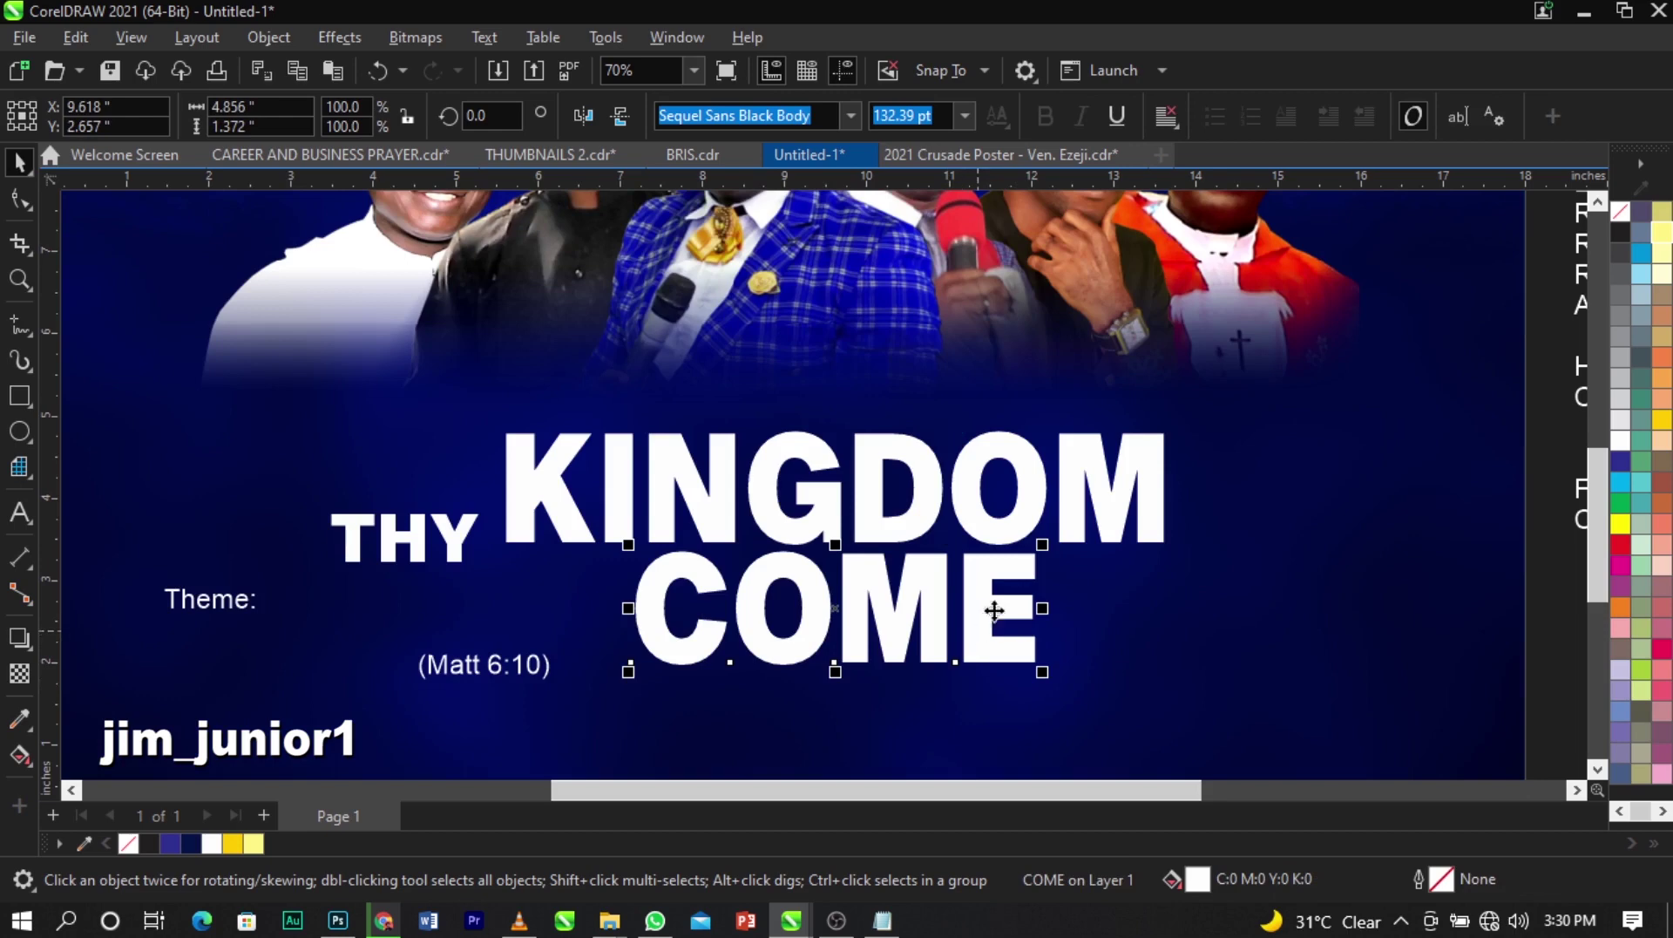
shift+click(1035, 526)
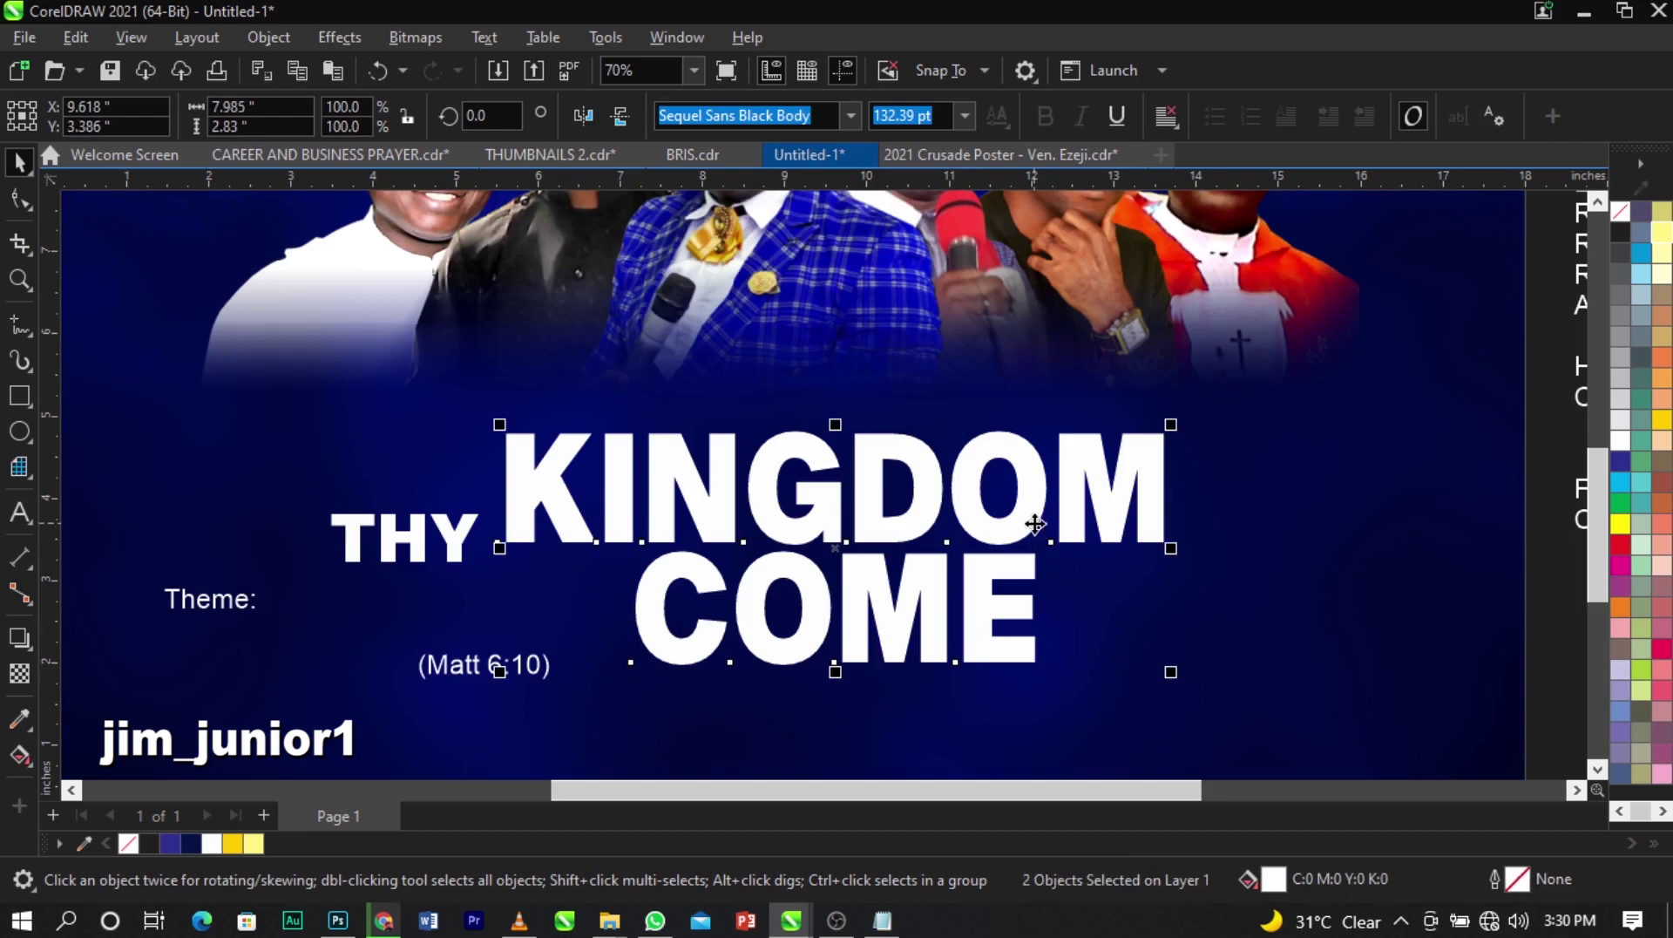
click(1225, 578)
click(981, 588)
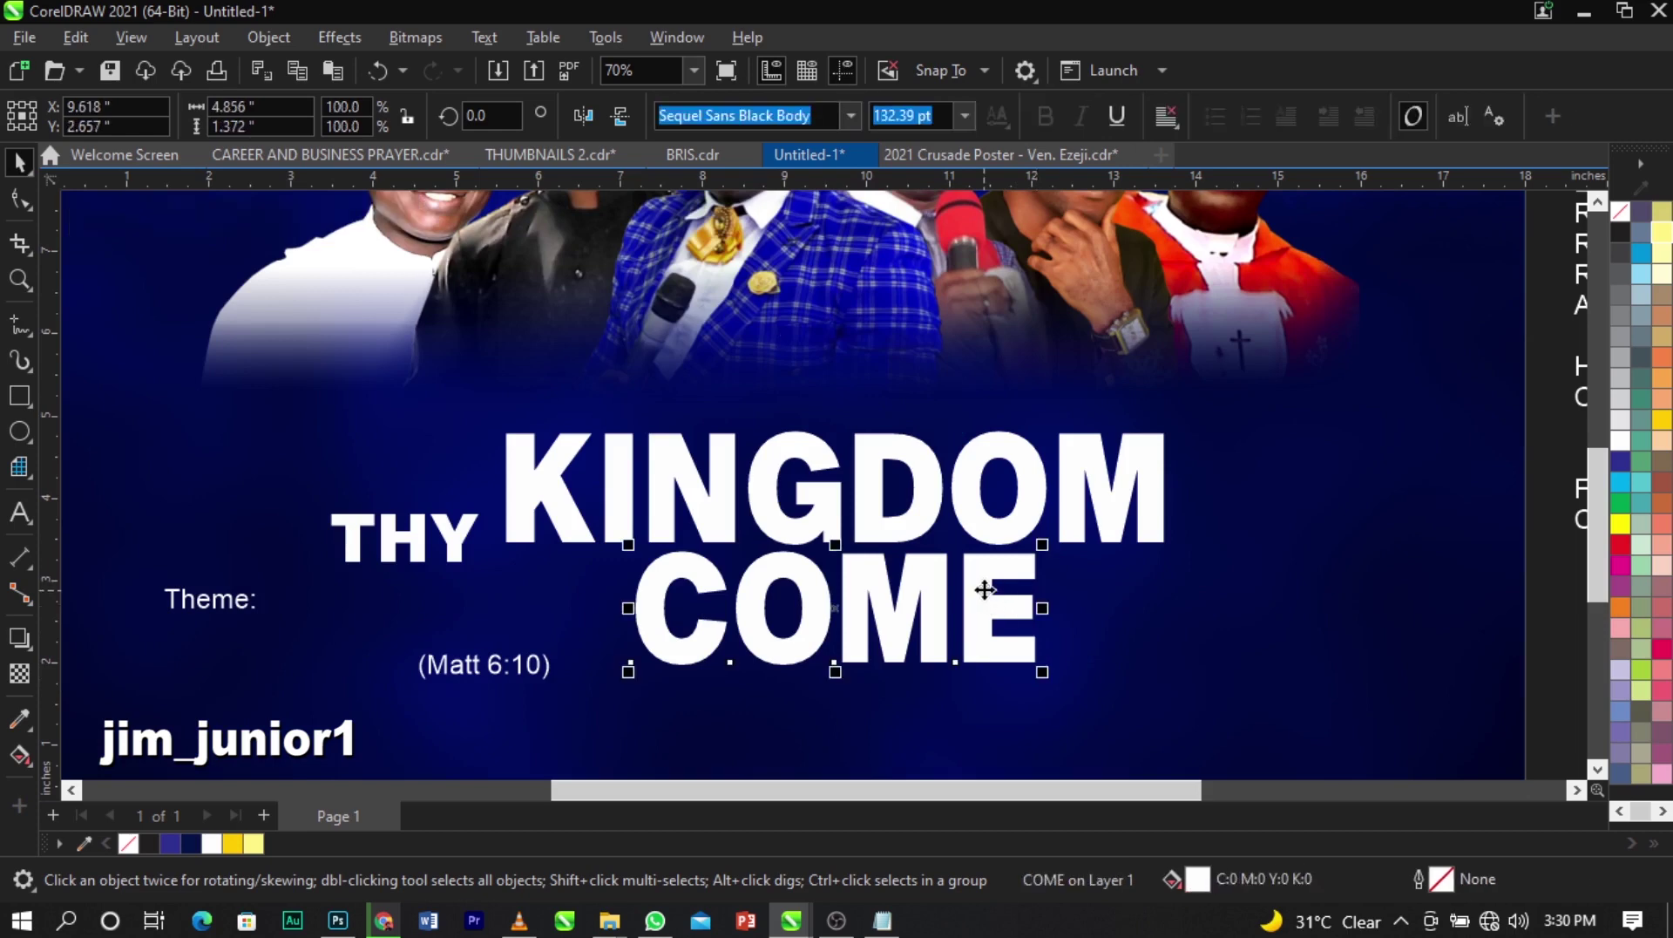
drag(460, 558, 478, 504)
drag(541, 684, 190, 693)
drag(299, 390, 1274, 758)
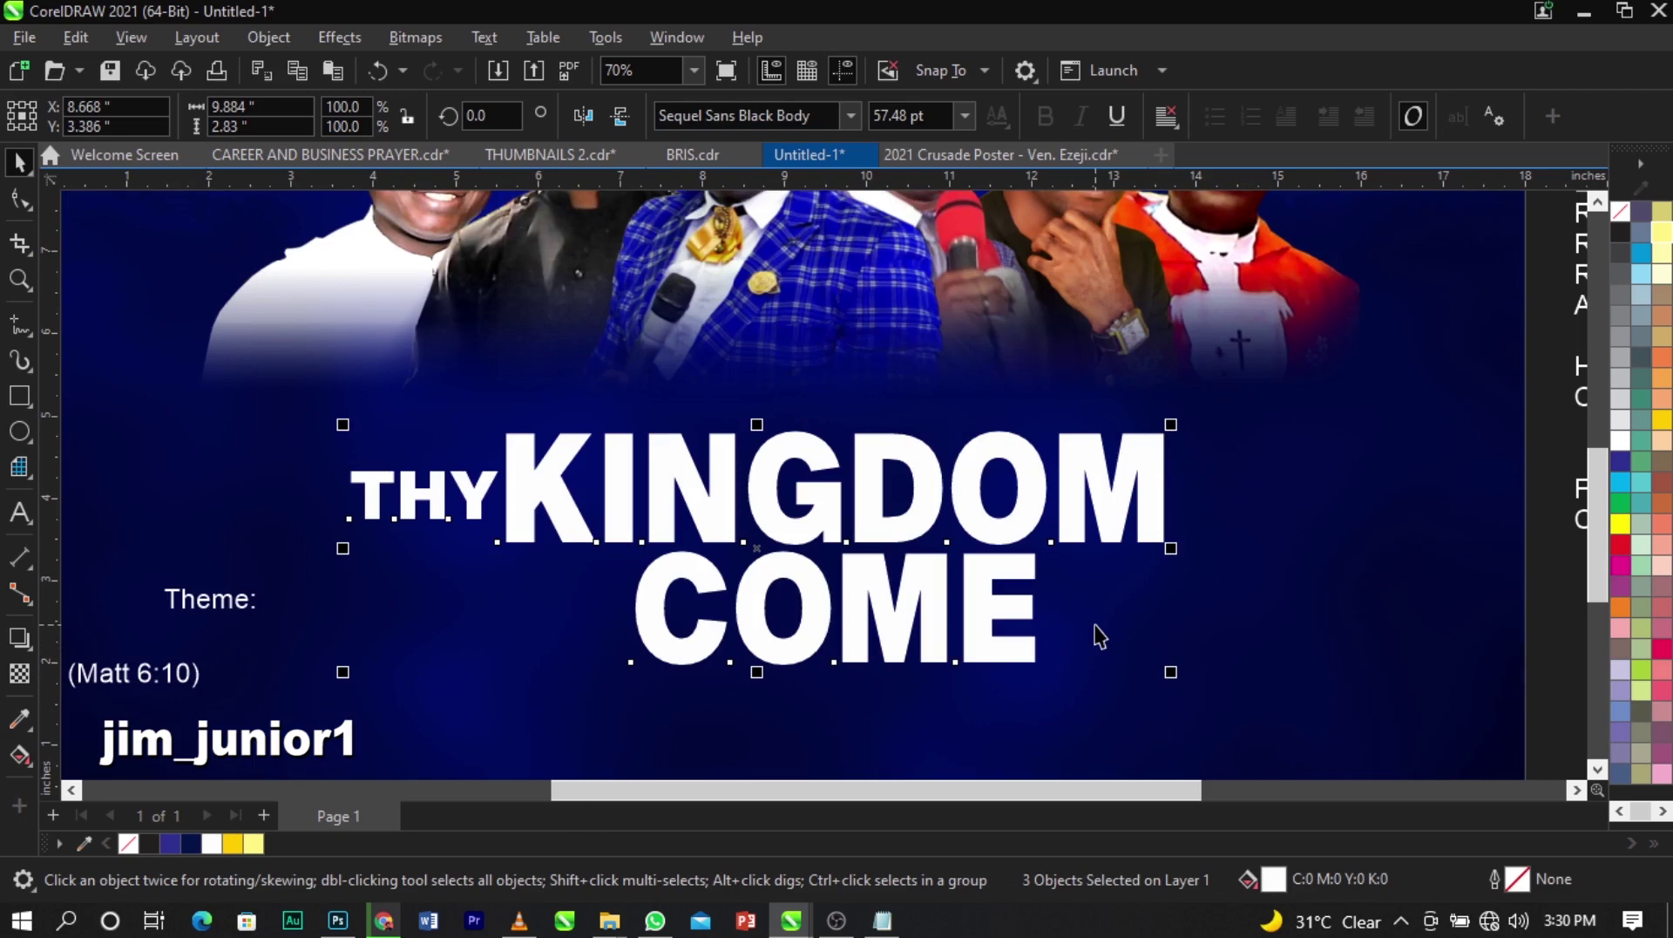
key(ctrl+g)
- Drag the crown left of THY KINGDOM and scale it to about 153% (4.286 x 2.383 in)
scroll(871, 570, down, 2)
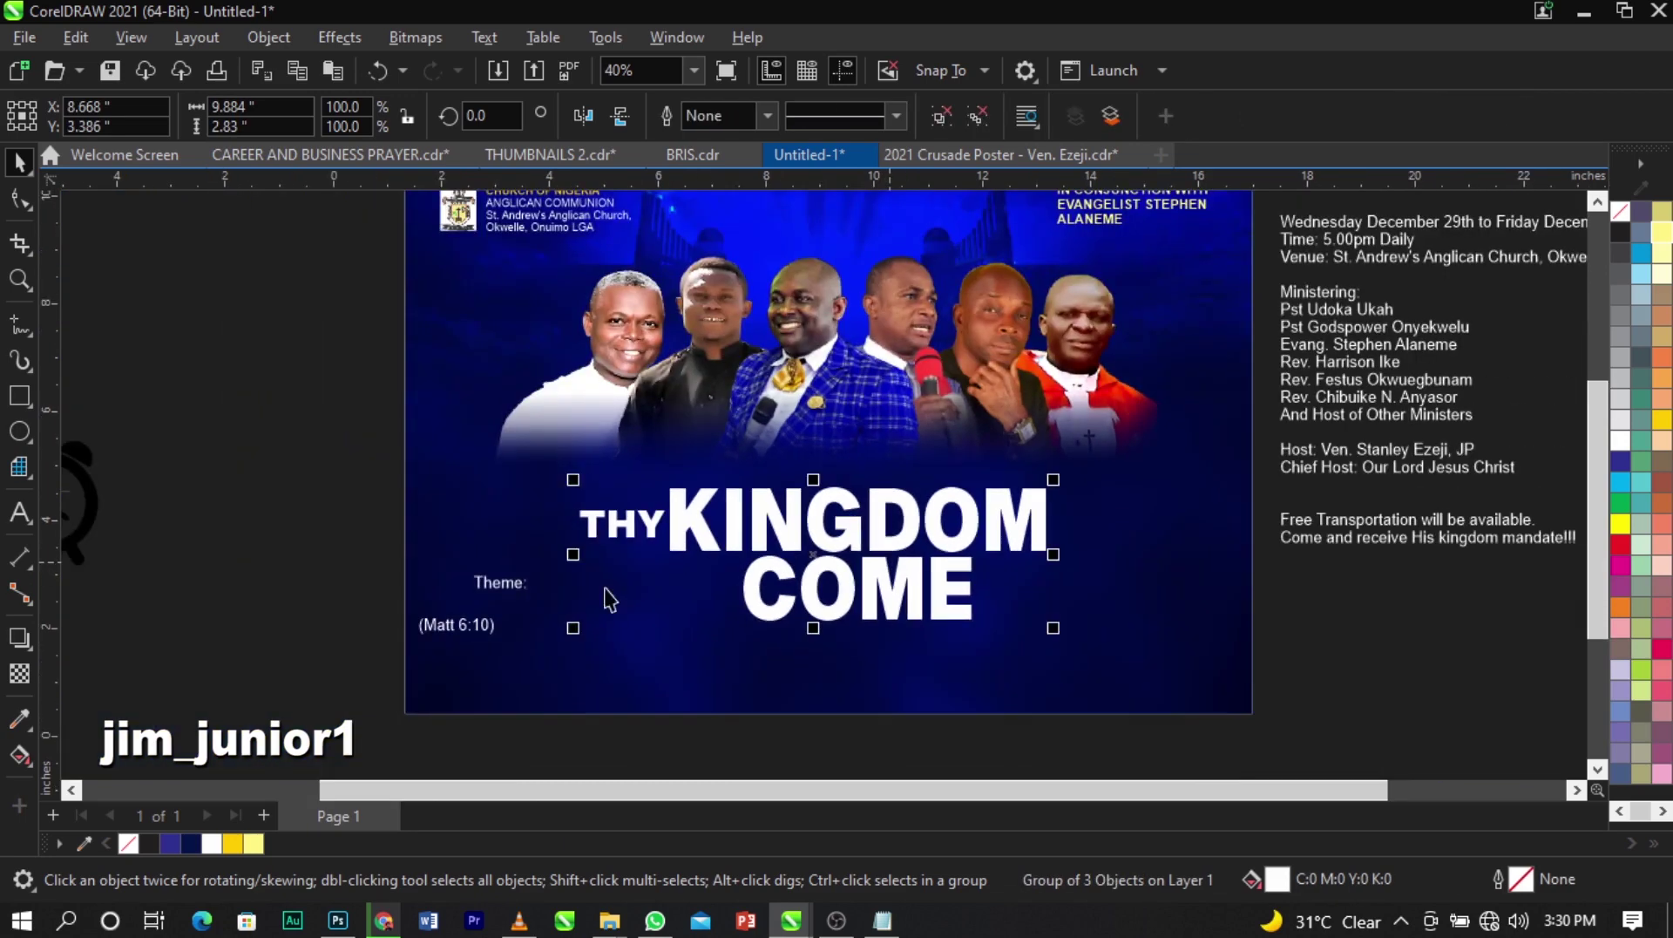
drag(338, 568, 1211, 658)
scroll(875, 541, down, 1)
scroll(875, 540, down, 1)
click(378, 466)
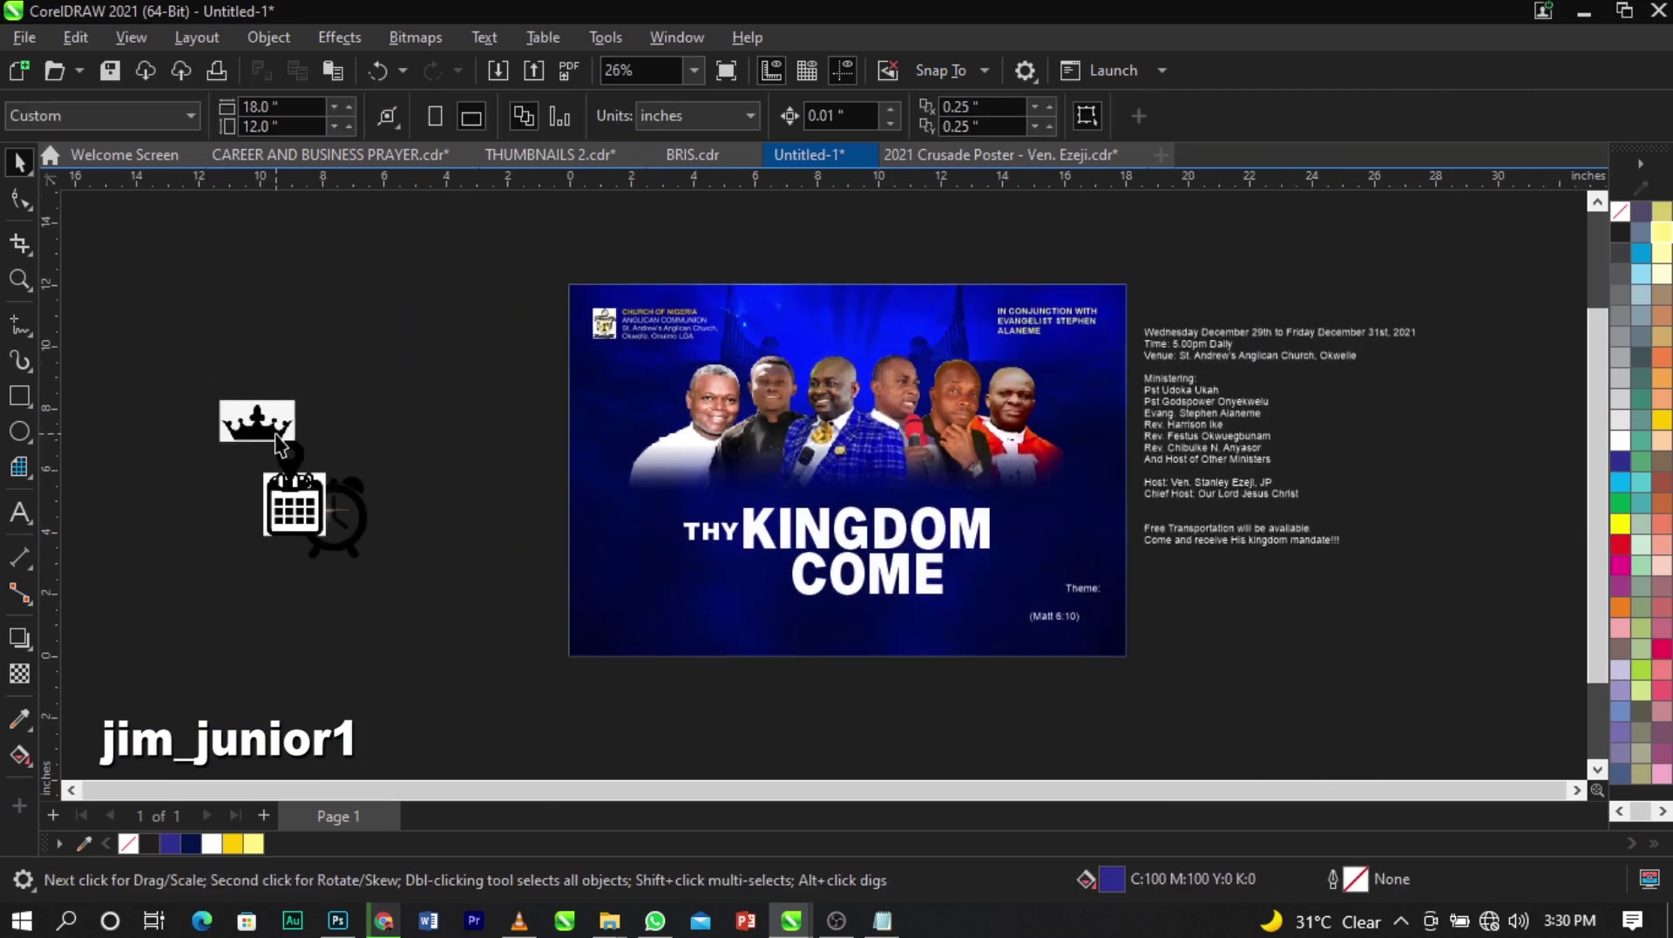
drag(273, 440, 530, 552)
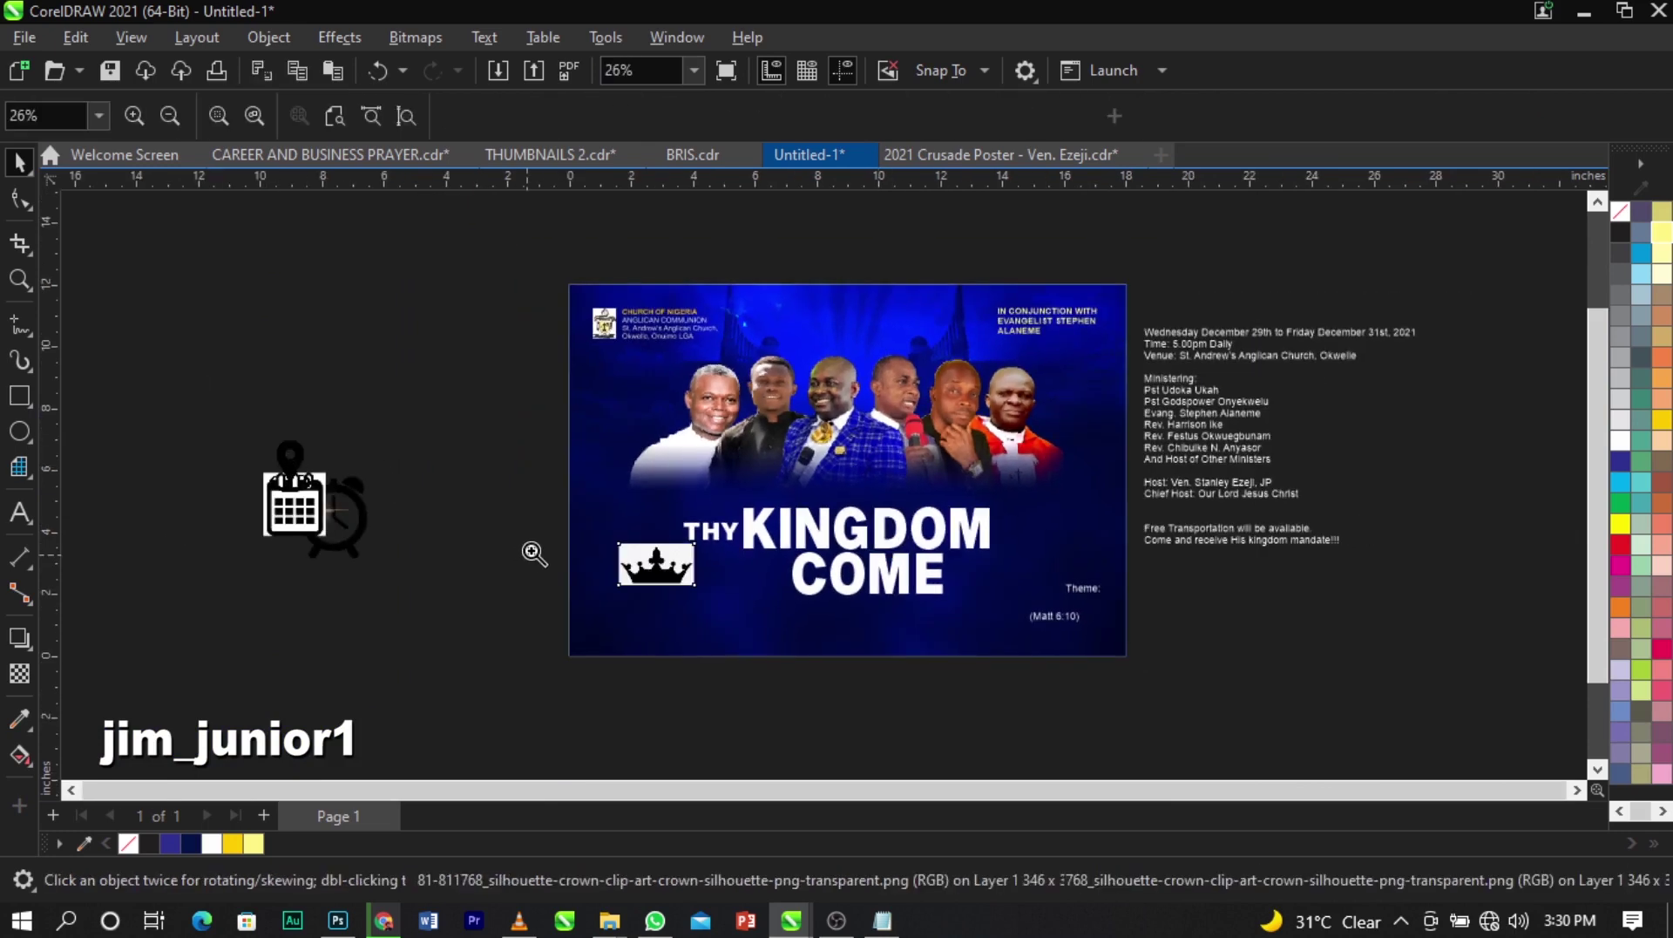
scroll(534, 552, up, 4)
drag(689, 497, 615, 562)
drag(717, 590, 795, 606)
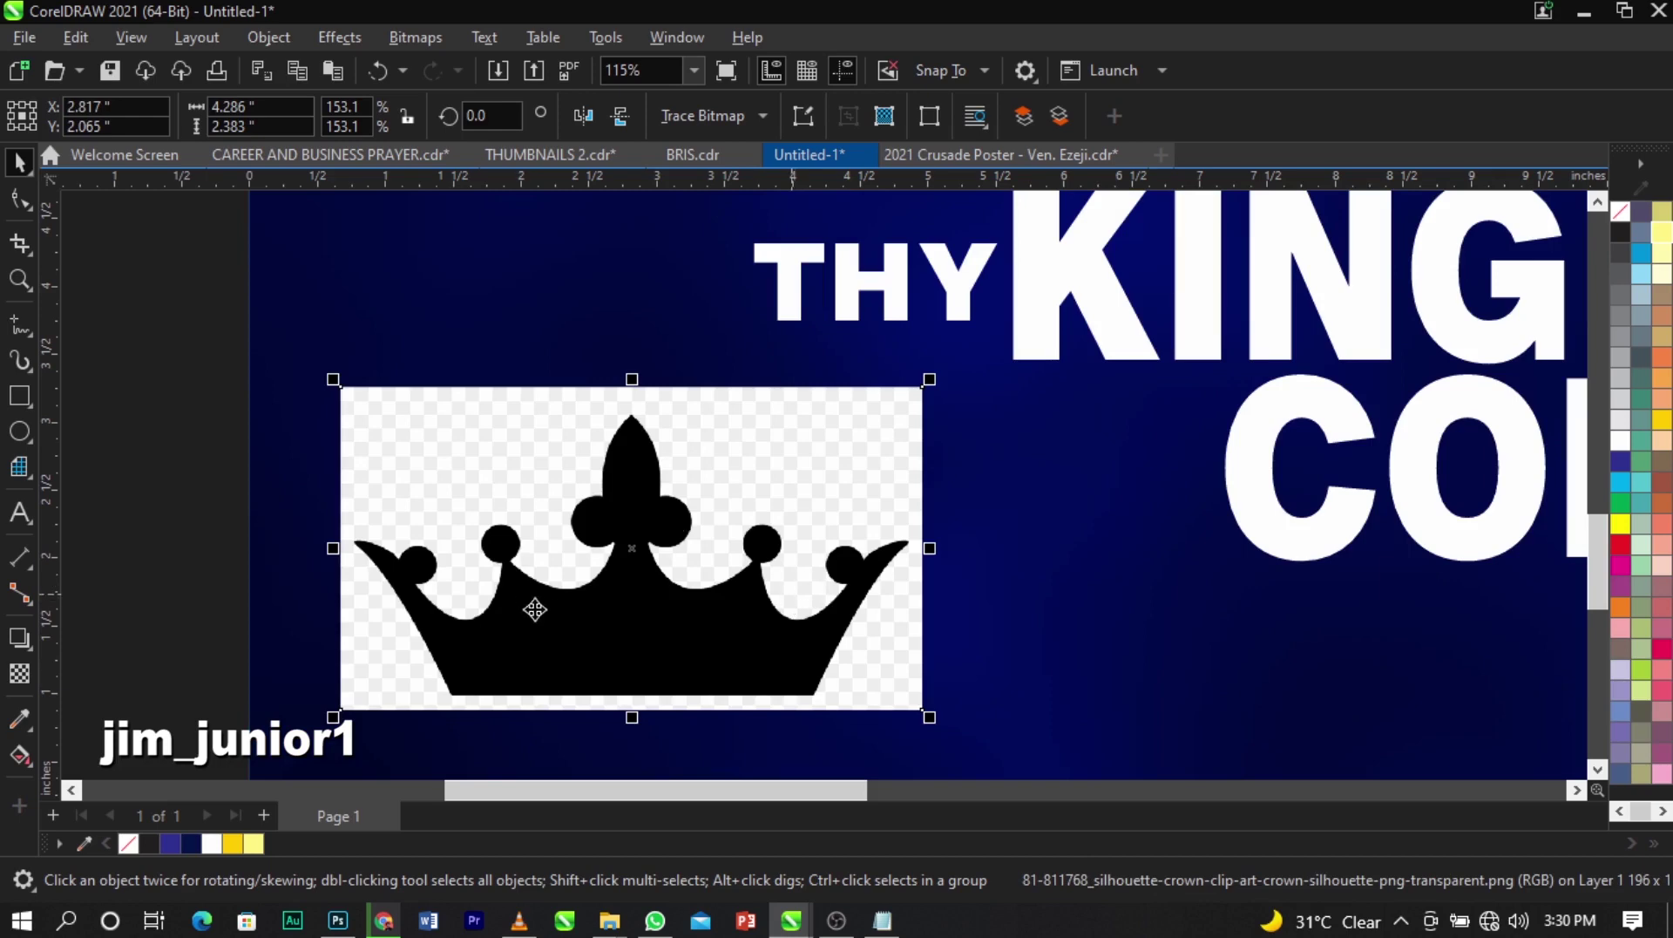
drag(657, 620, 653, 611)
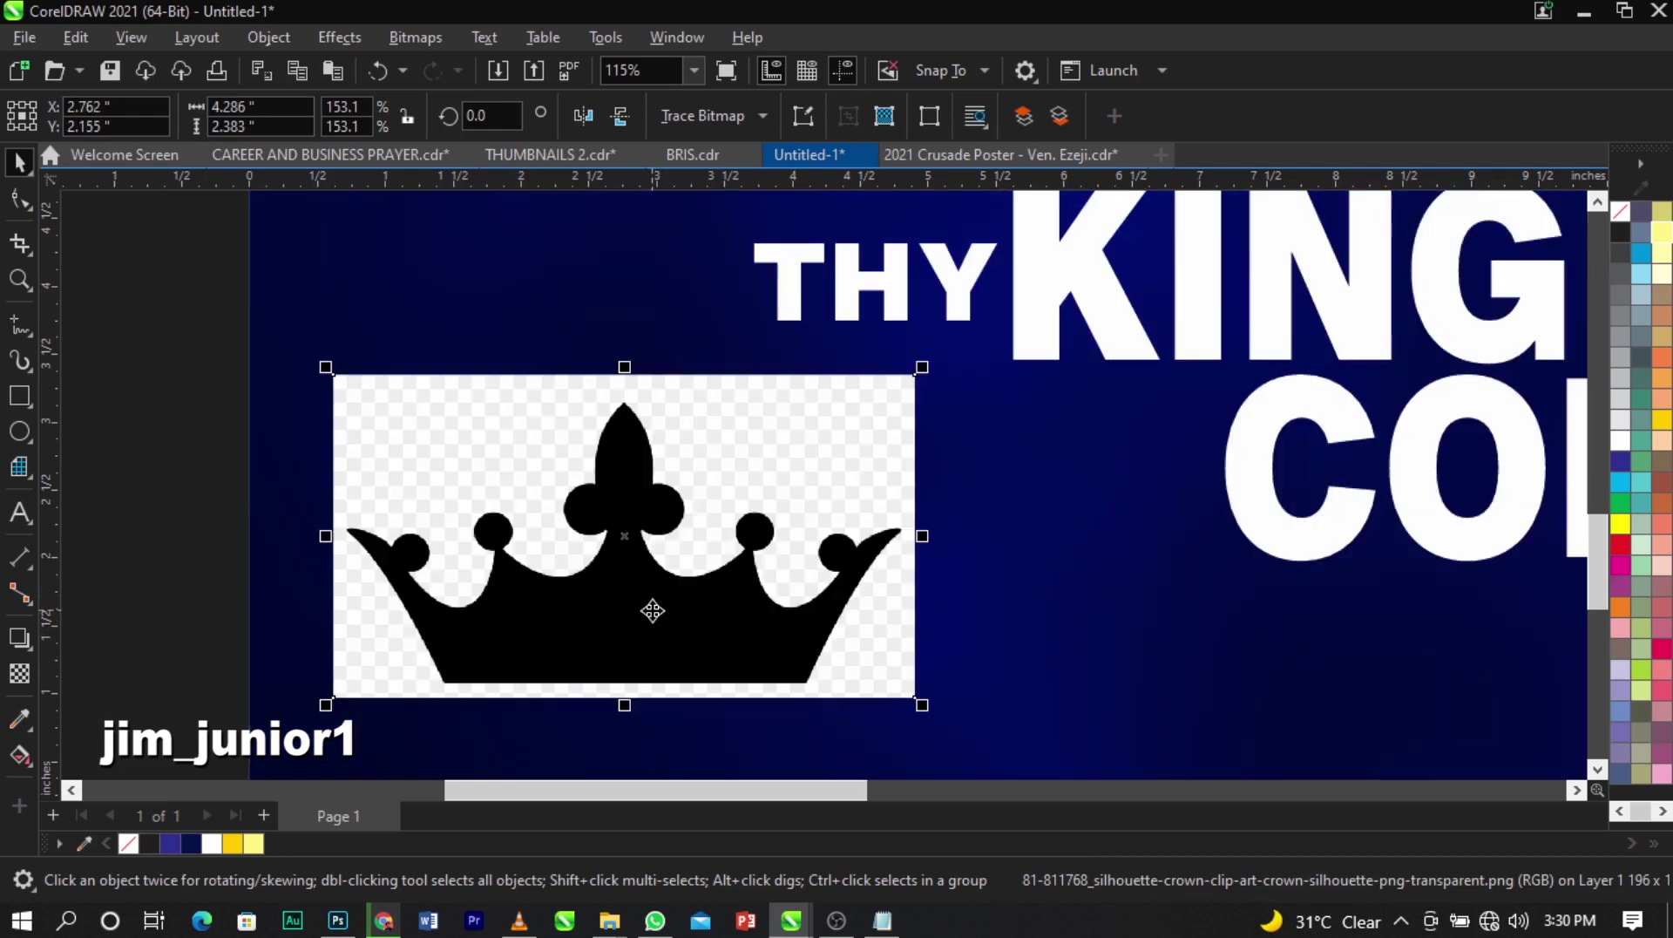
- Convert the crown to a 300 dpi bitmap
click(436, 33)
click(455, 68)
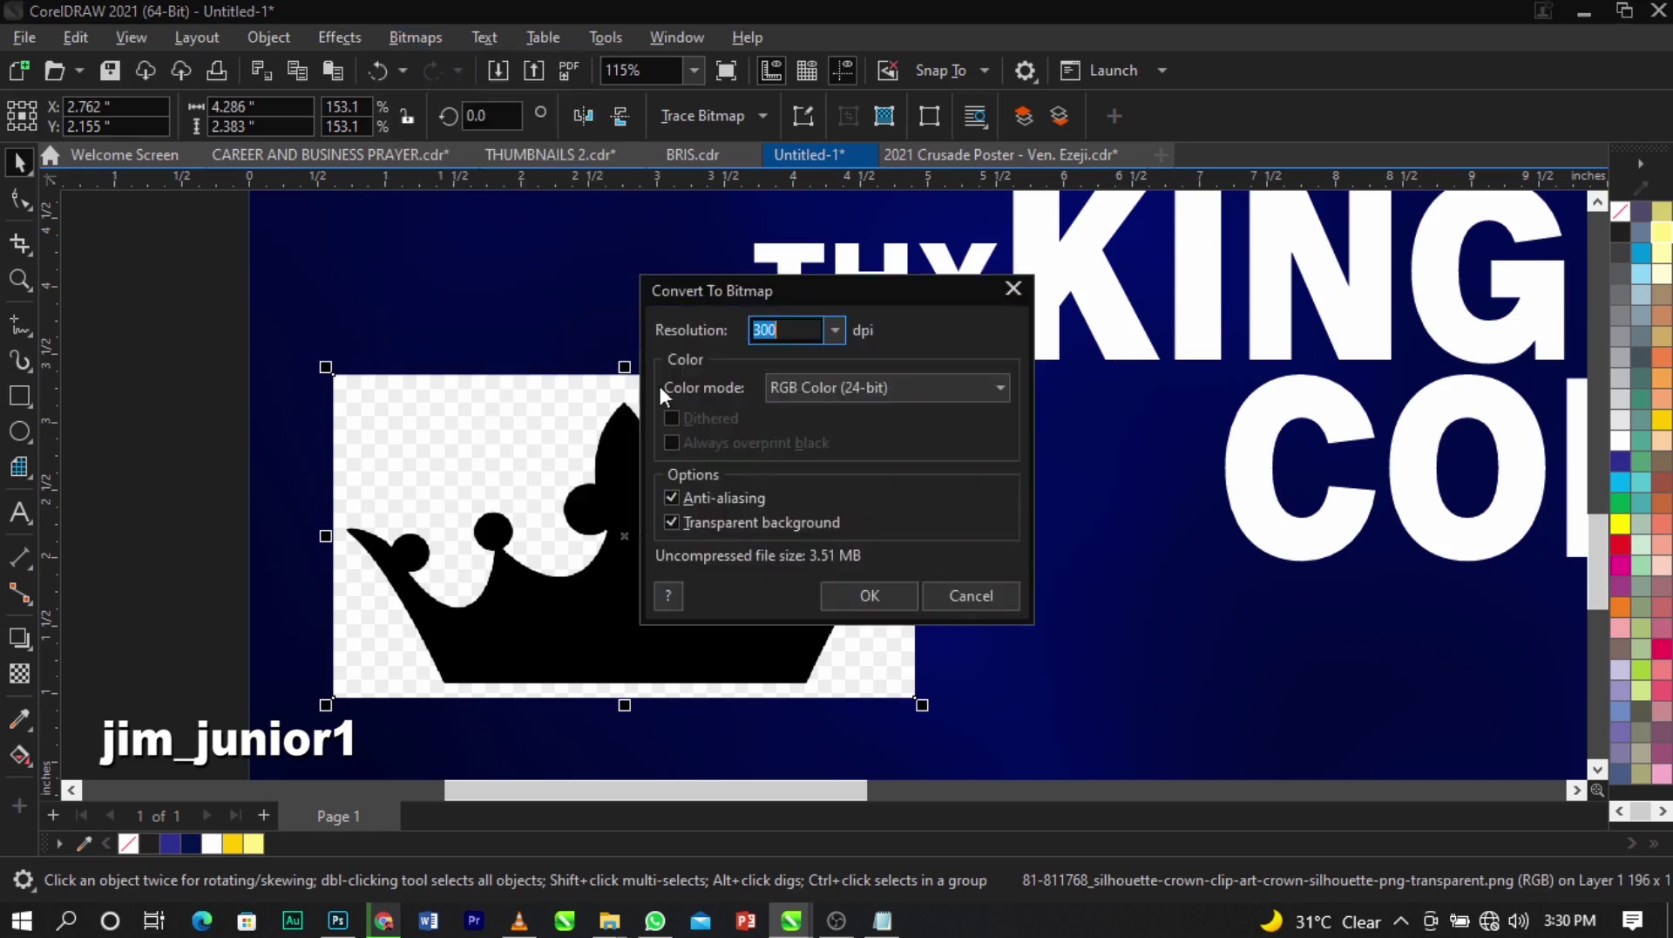
click(908, 592)
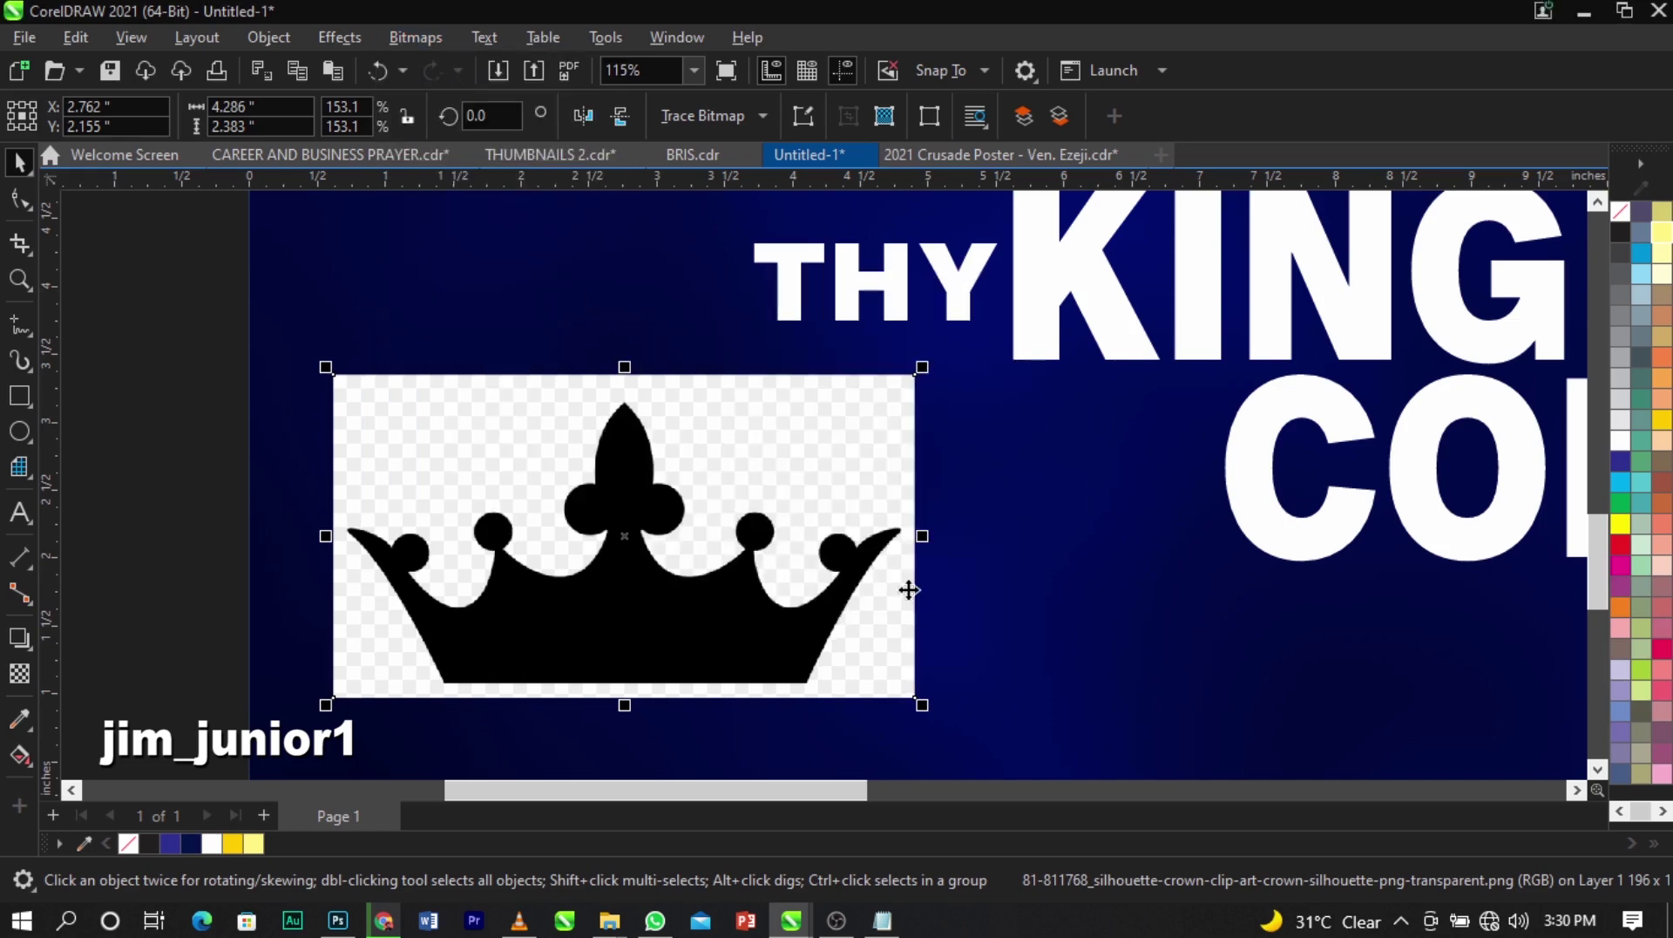
- Switch the crown bitmap to Black and White (1-bit) mode
click(413, 44)
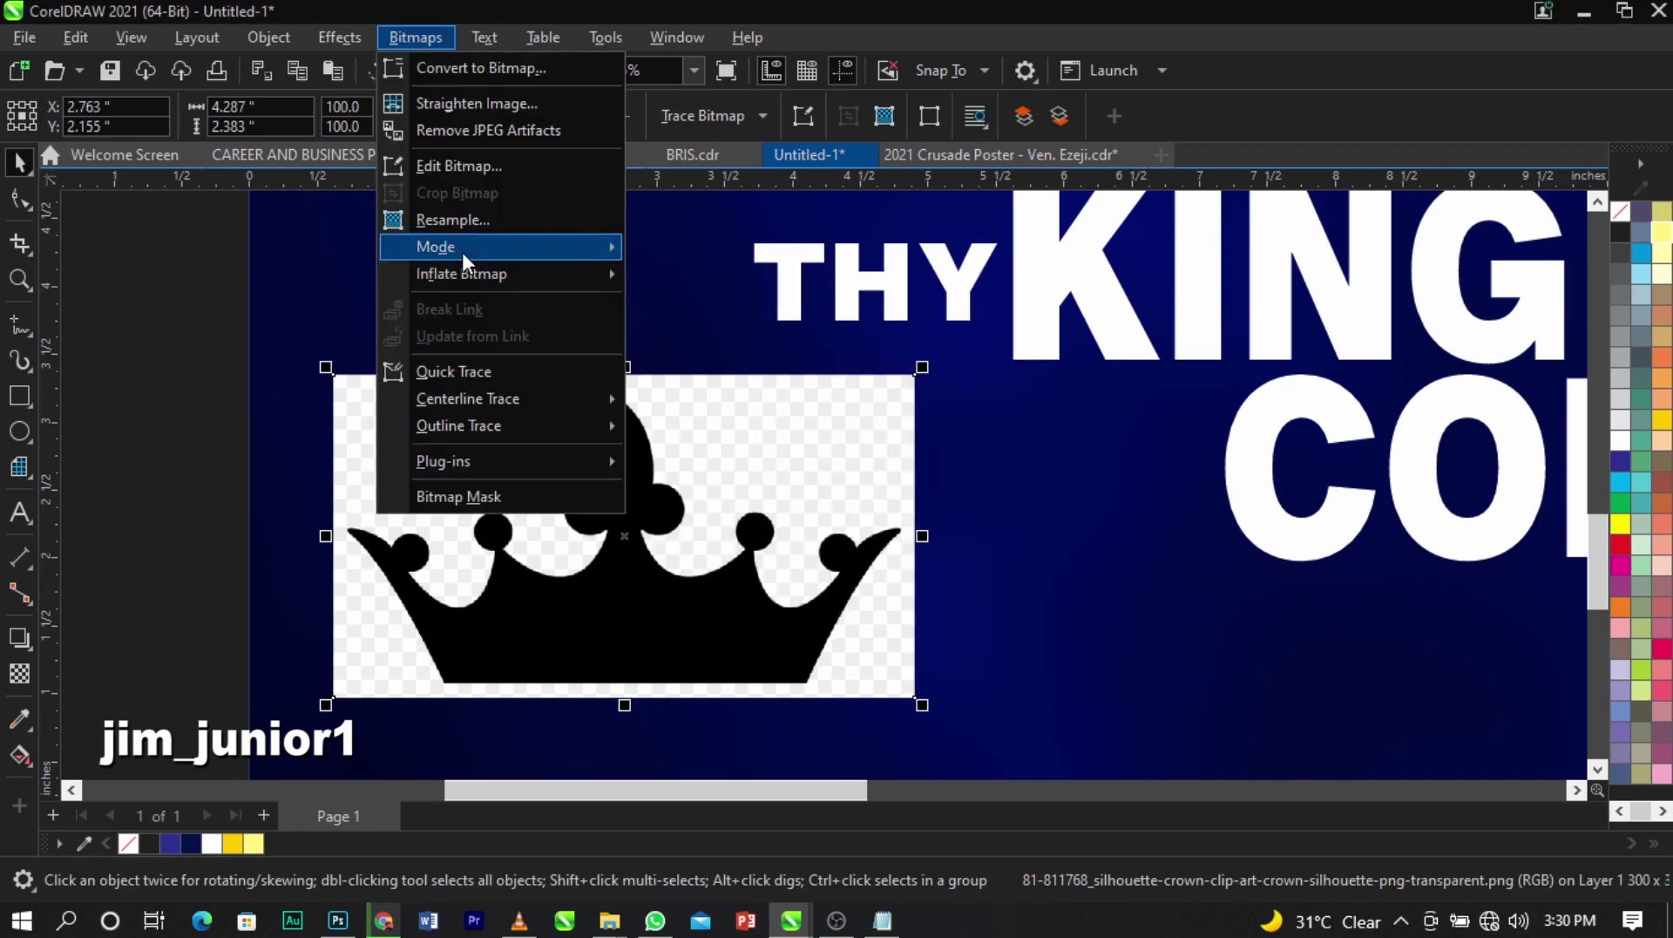
mouse_move(462, 253)
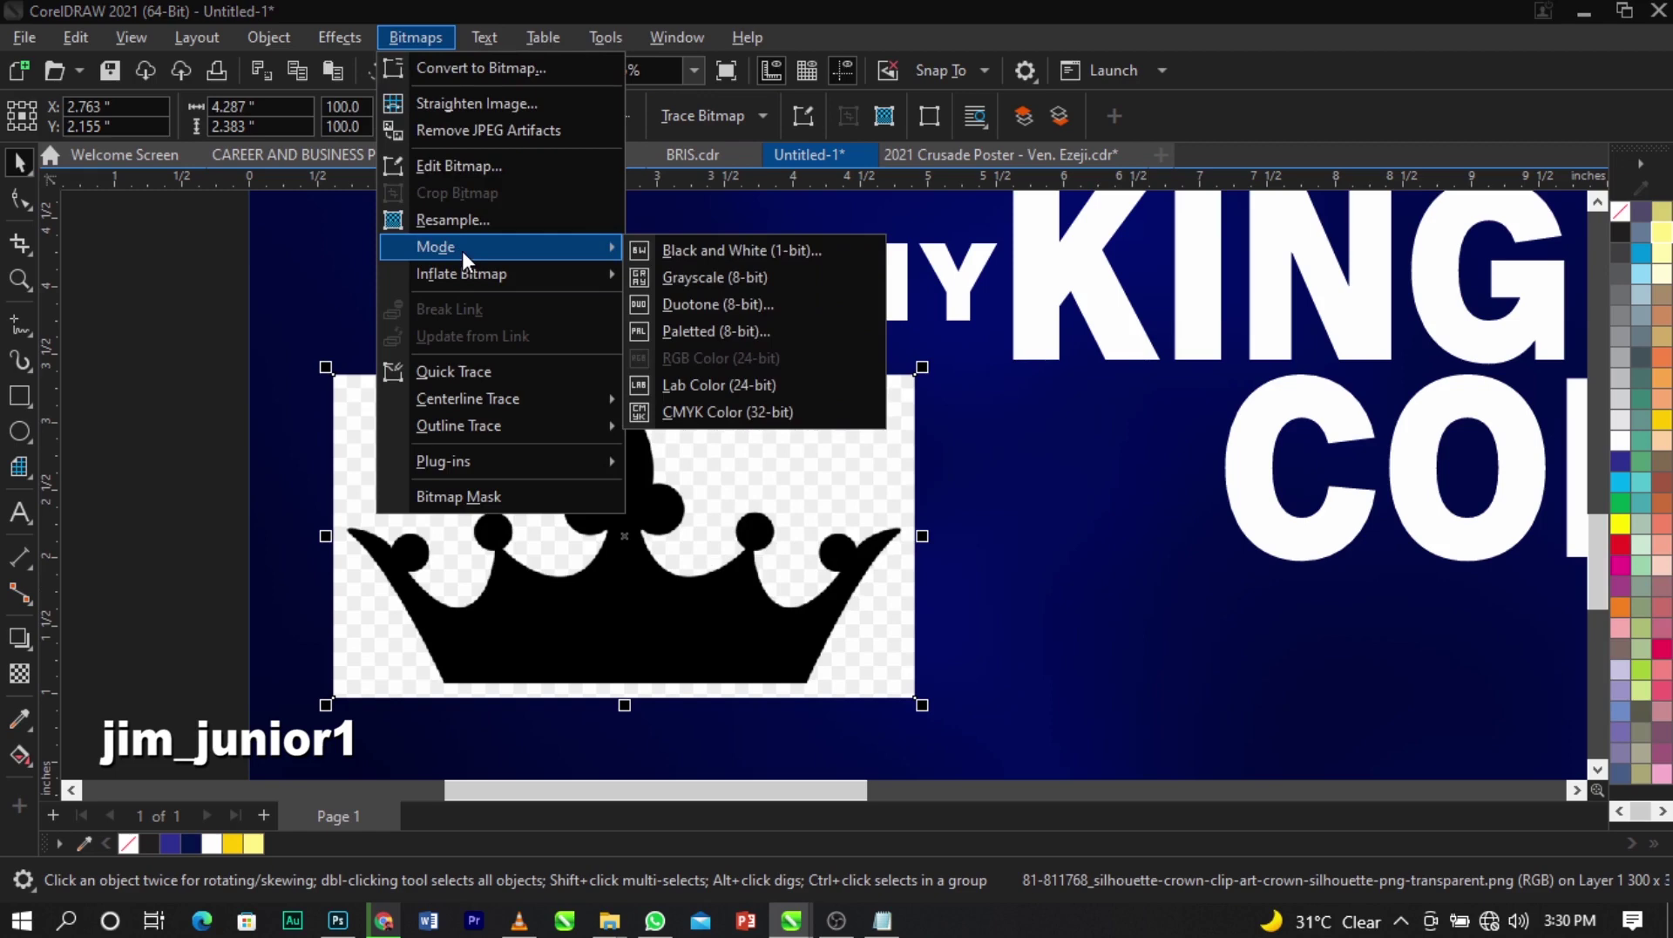
click(761, 248)
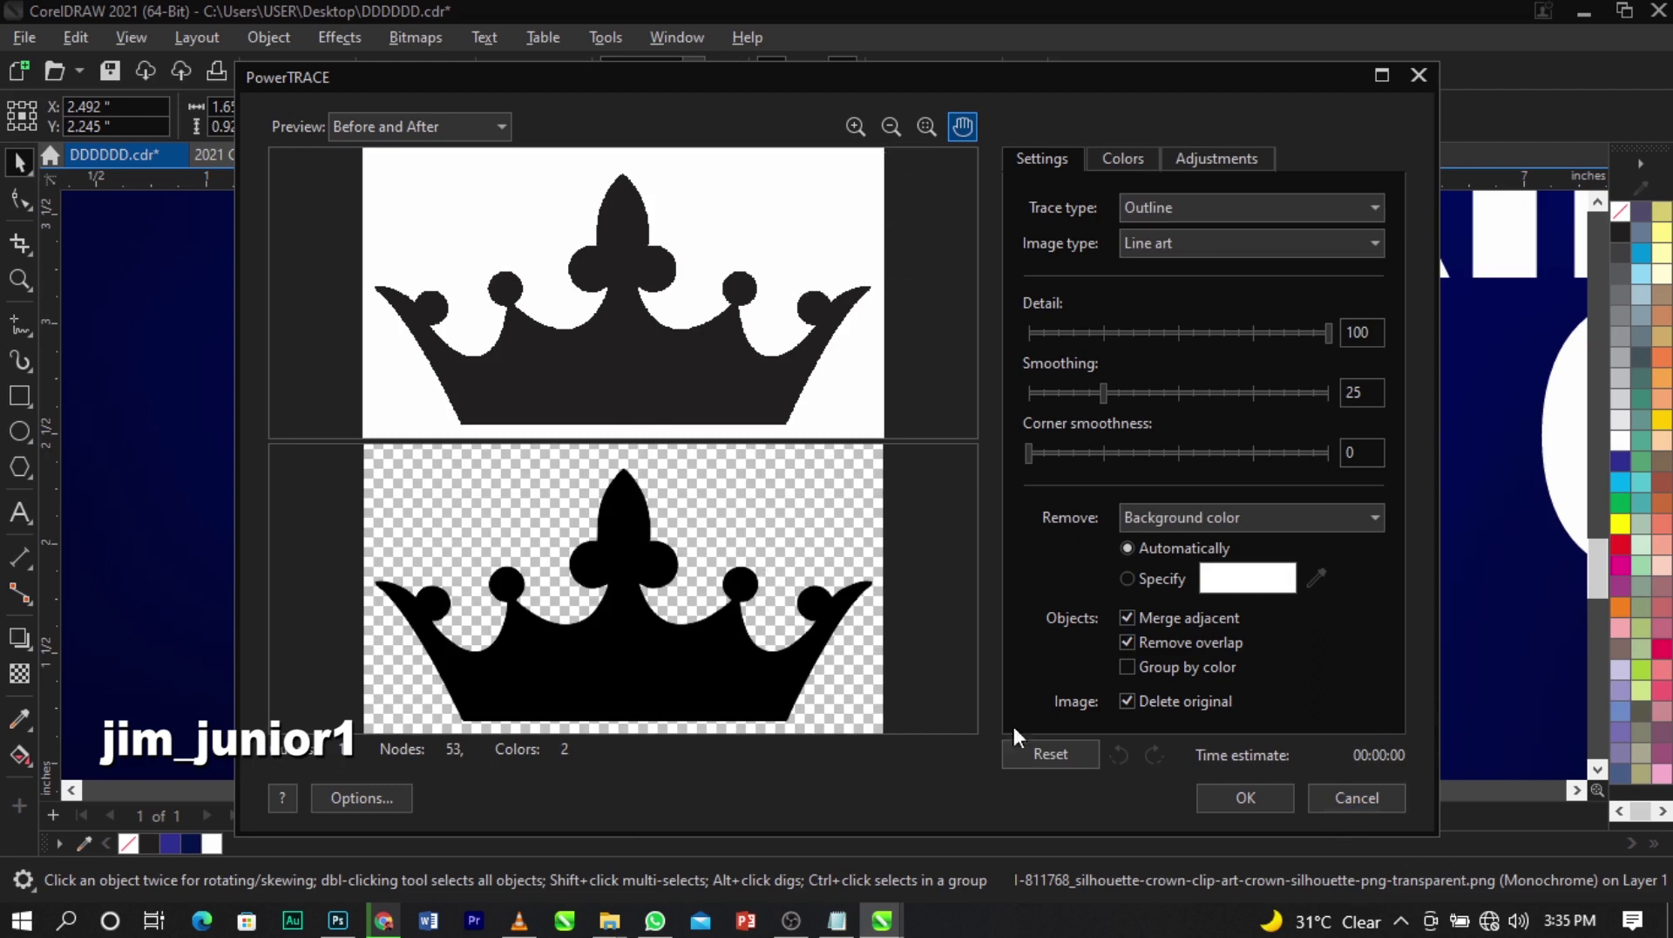
- Accept the PowerTRACE result and delete the original crown bitmap
click(1243, 798)
click(560, 485)
mouse_move(598, 511)
mouse_down()
mouse_move(1147, 512)
mouse_move(1142, 497)
mouse_up()
click(658, 454)
key(Delete)
- Place the traced crown above KINGDOM and fill it white
scroll(656, 445, down, 5)
drag(741, 499, 871, 347)
key(z)
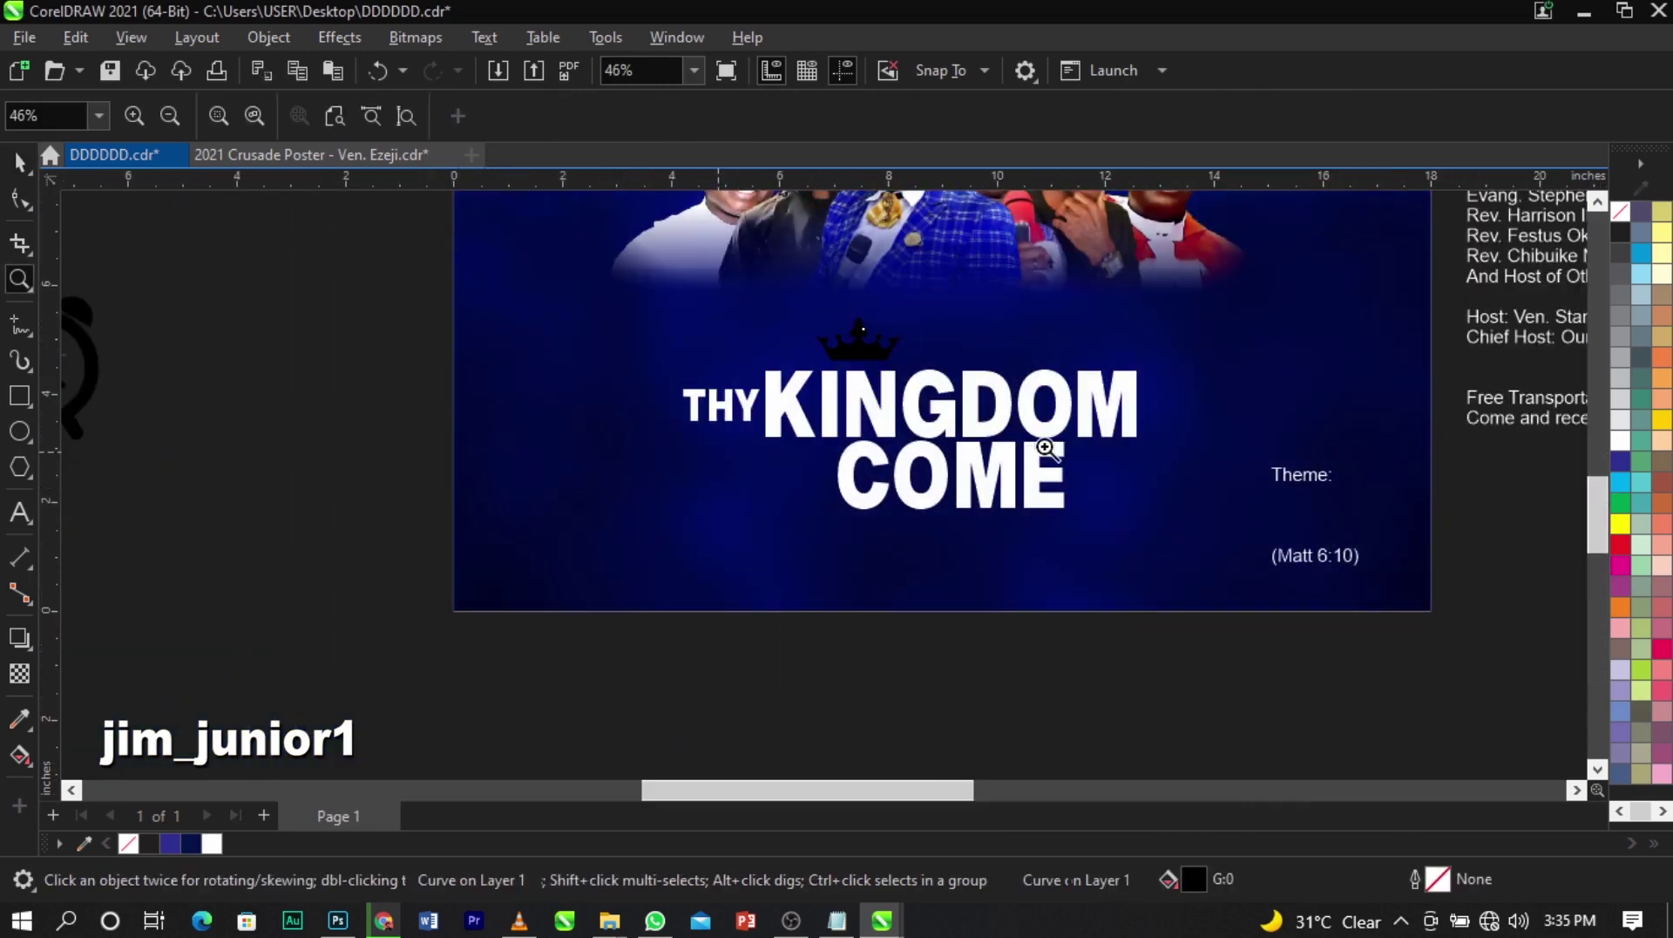
click(1045, 448)
key(space)
click(1621, 440)
- Resize the crown to about 2.019 x 1.022 in, centre it over KINGDOM, and select it with the title
scroll(987, 401, up, 2)
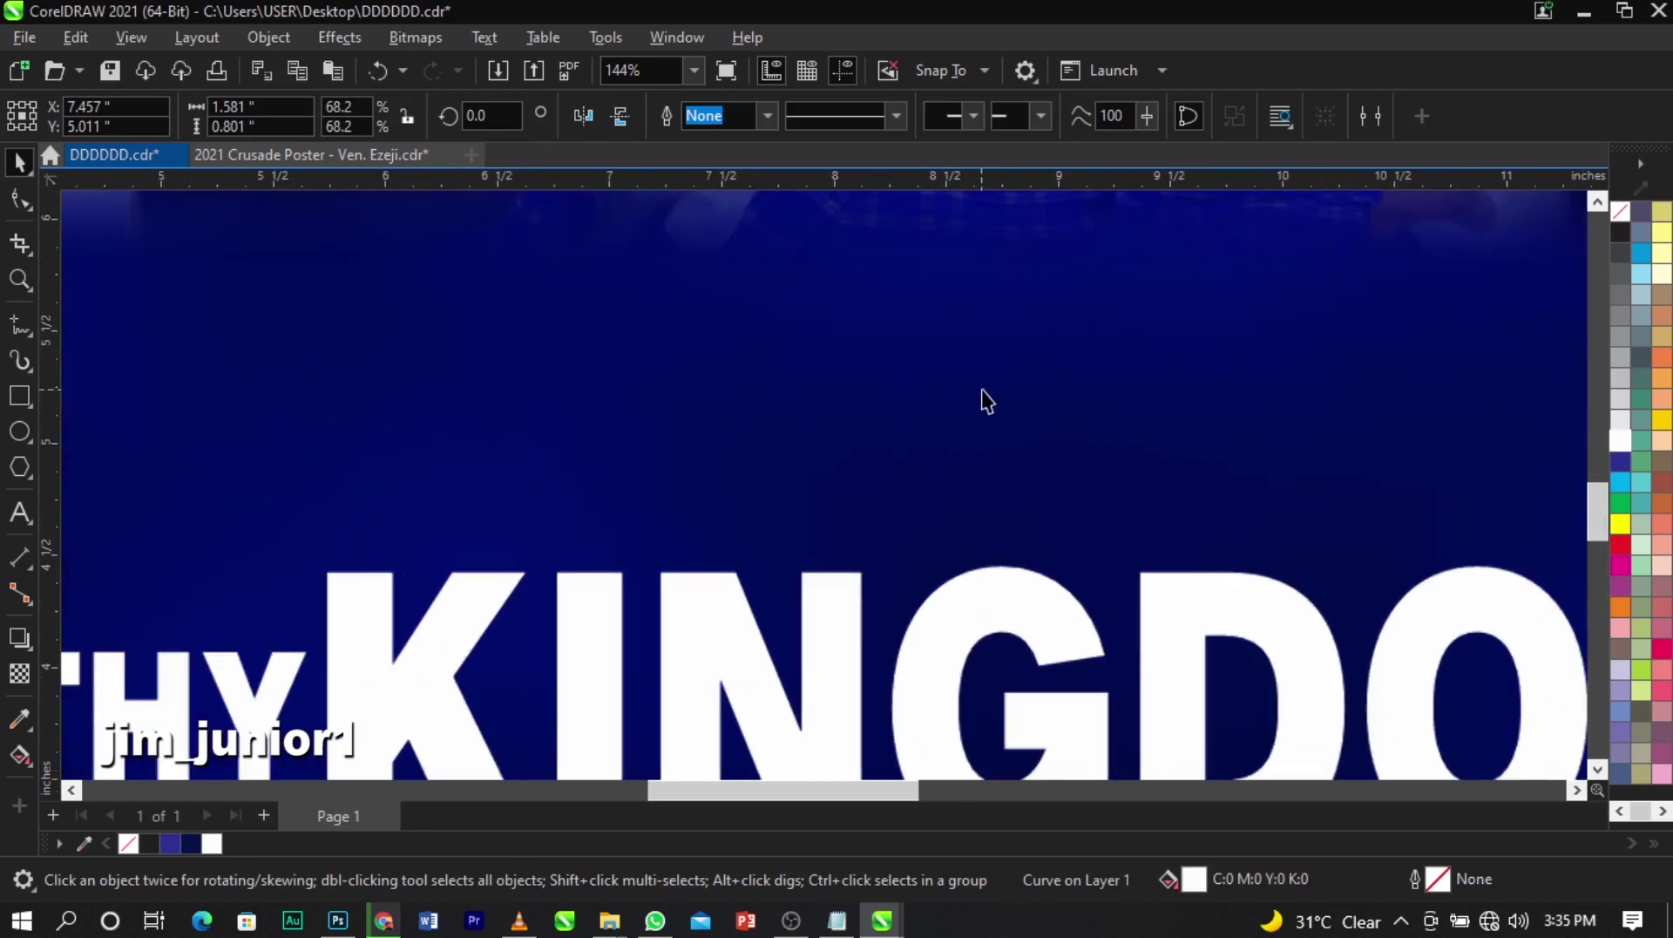
drag(896, 347, 944, 323)
scroll(702, 495, up, 3)
drag(709, 512, 693, 523)
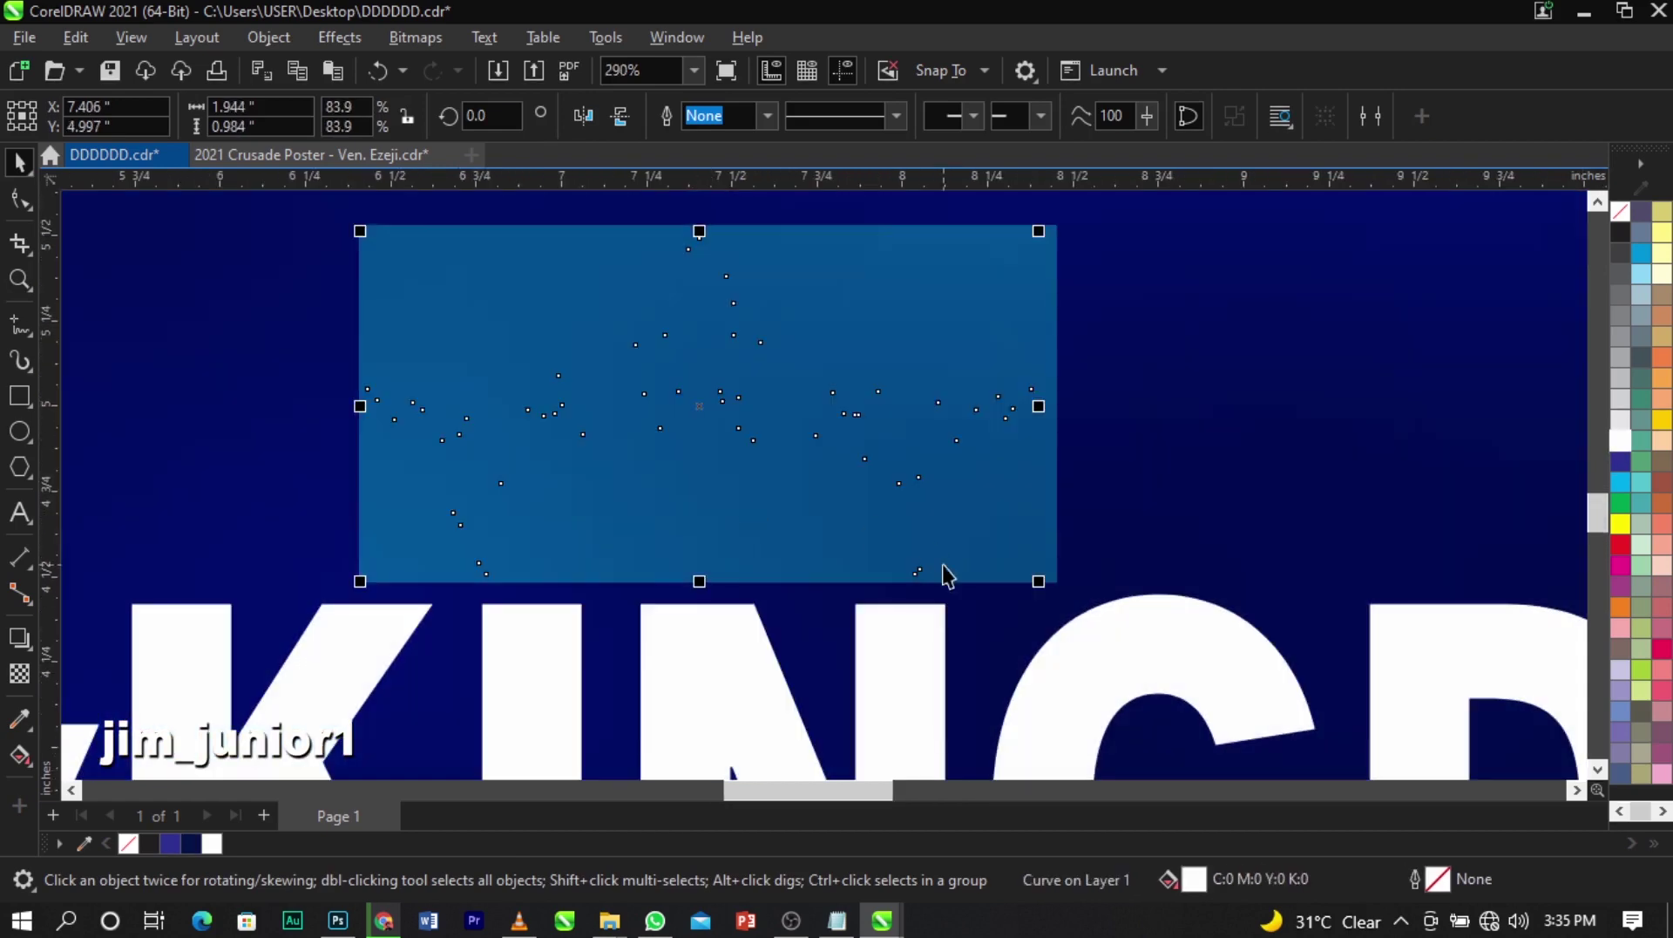
mouse_move(1034, 586)
mouse_down()
mouse_move(1083, 610)
mouse_move(1061, 601)
mouse_up()
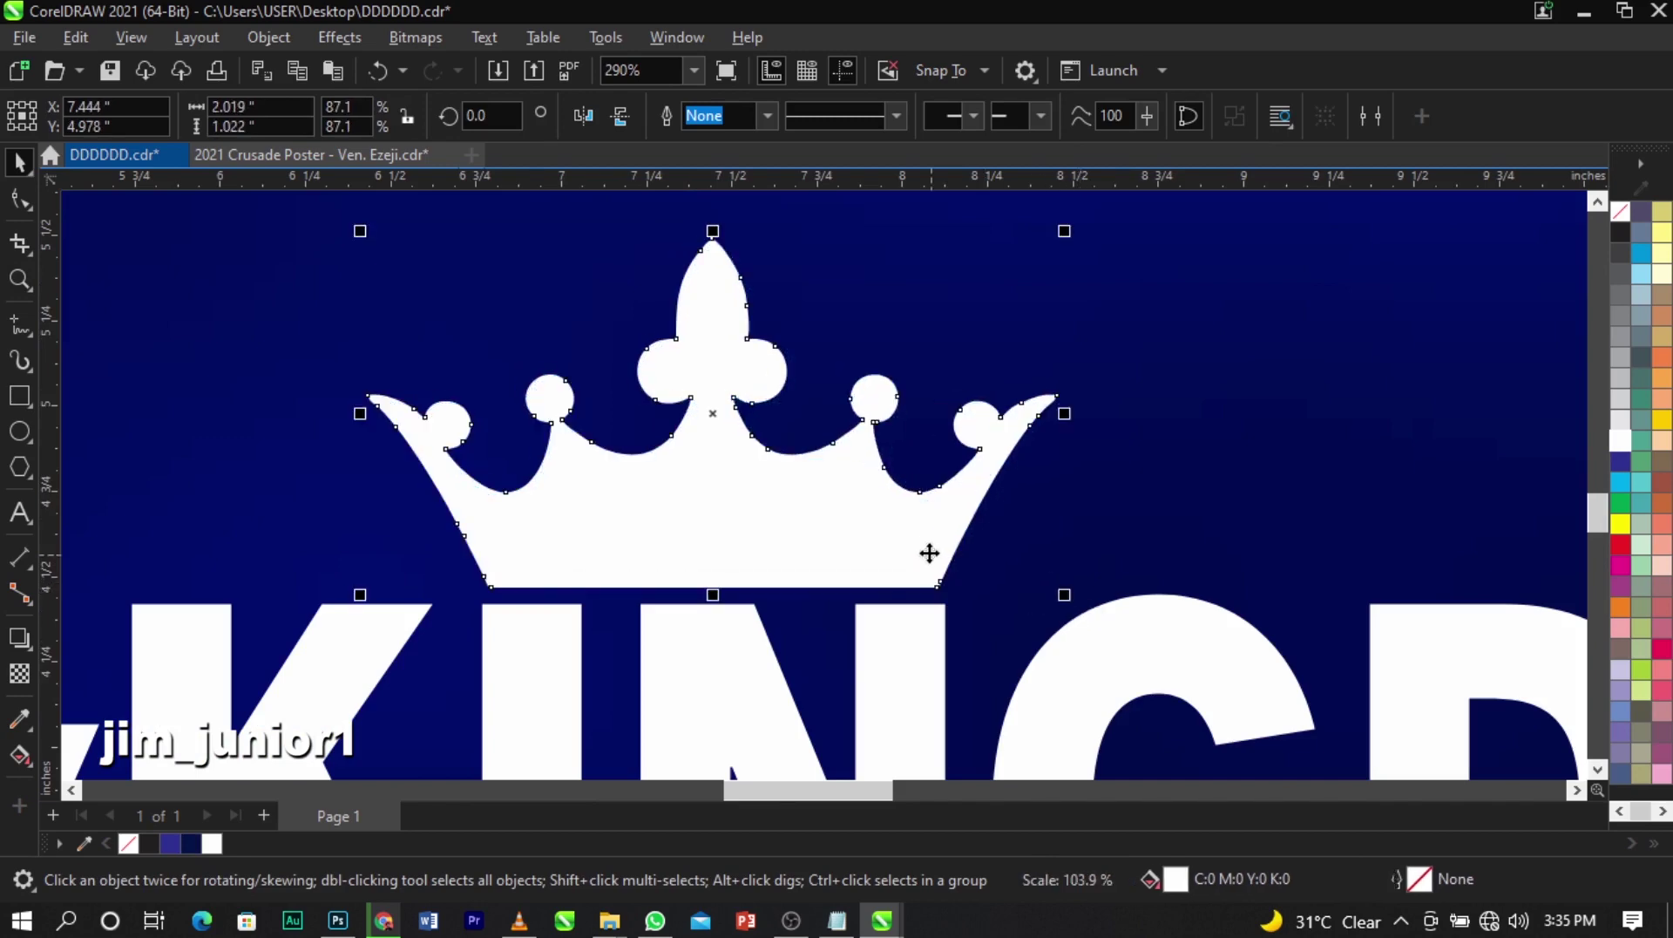
drag(929, 554, 928, 545)
scroll(710, 392, down, 5)
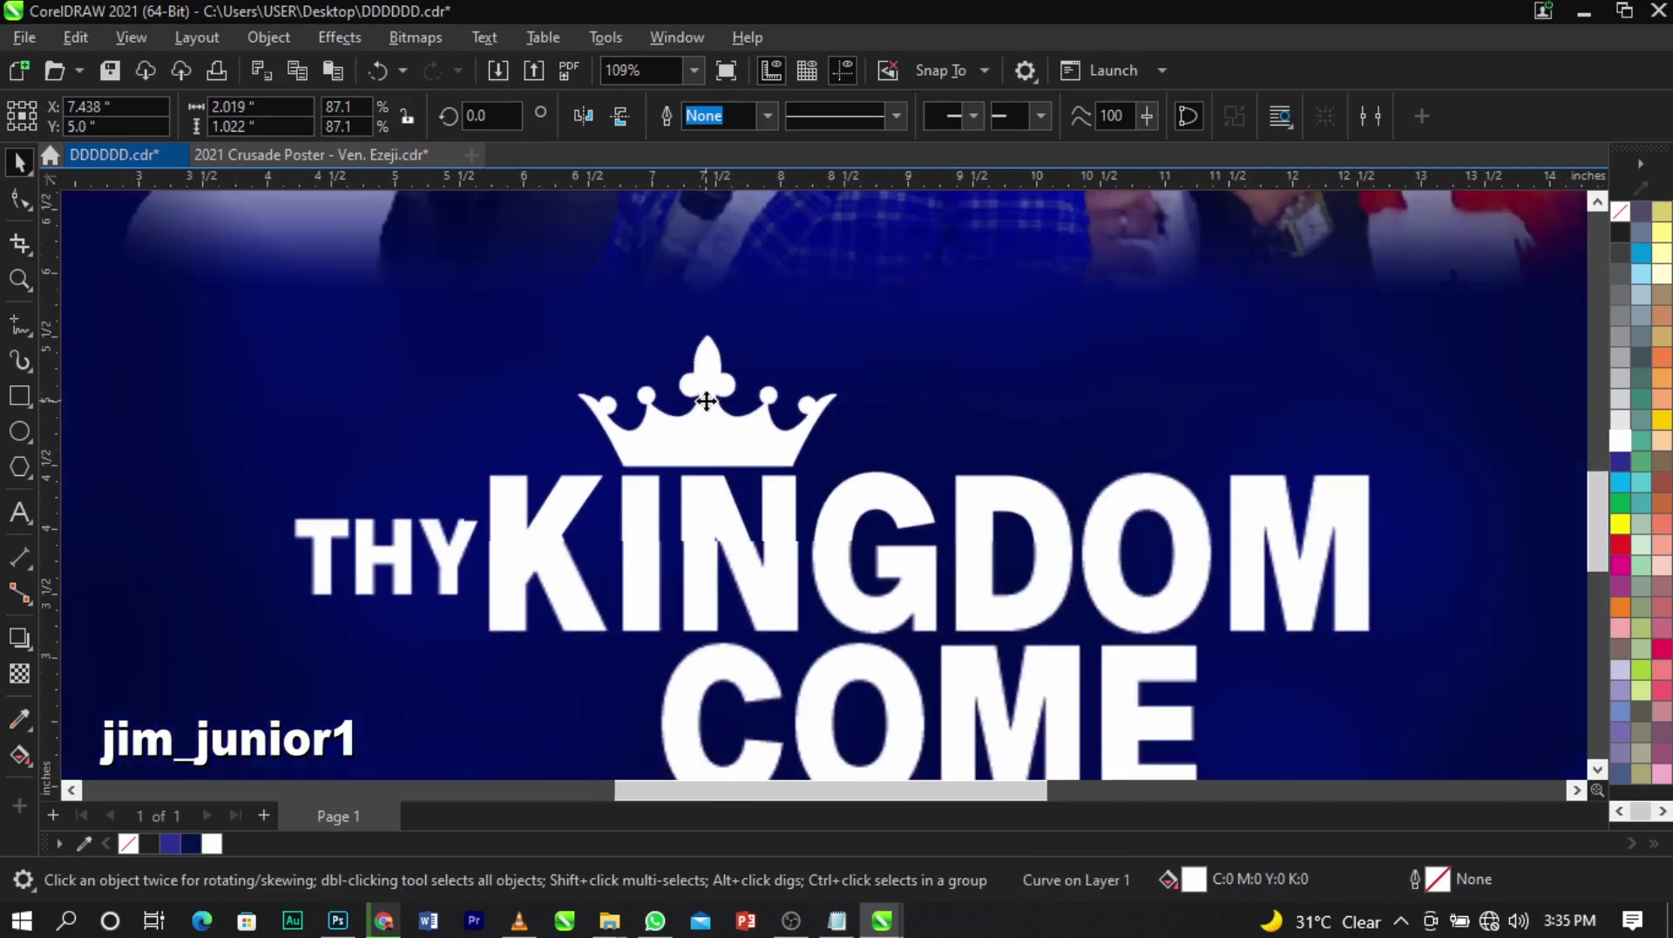
scroll(706, 401, down, 1)
click(359, 363)
scroll(358, 363, down, 4)
drag(222, 360, 817, 593)
- Group the crown with the title and leave a white copy beside the poster
key(ctrl+g)
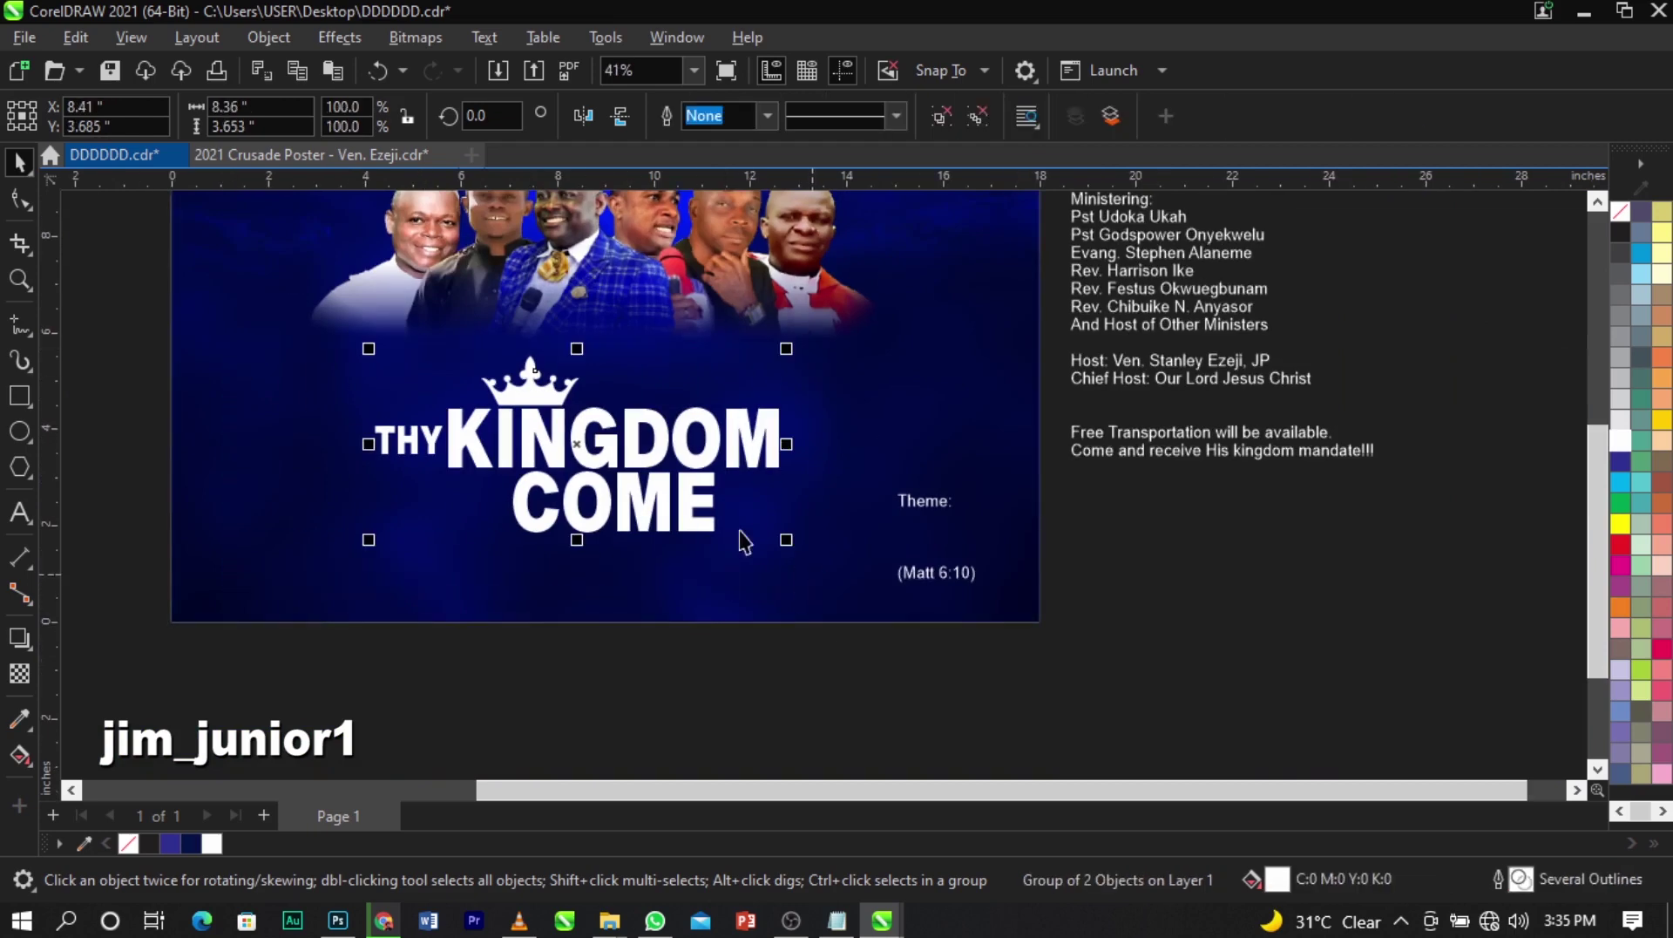
drag(665, 500, 1419, 652)
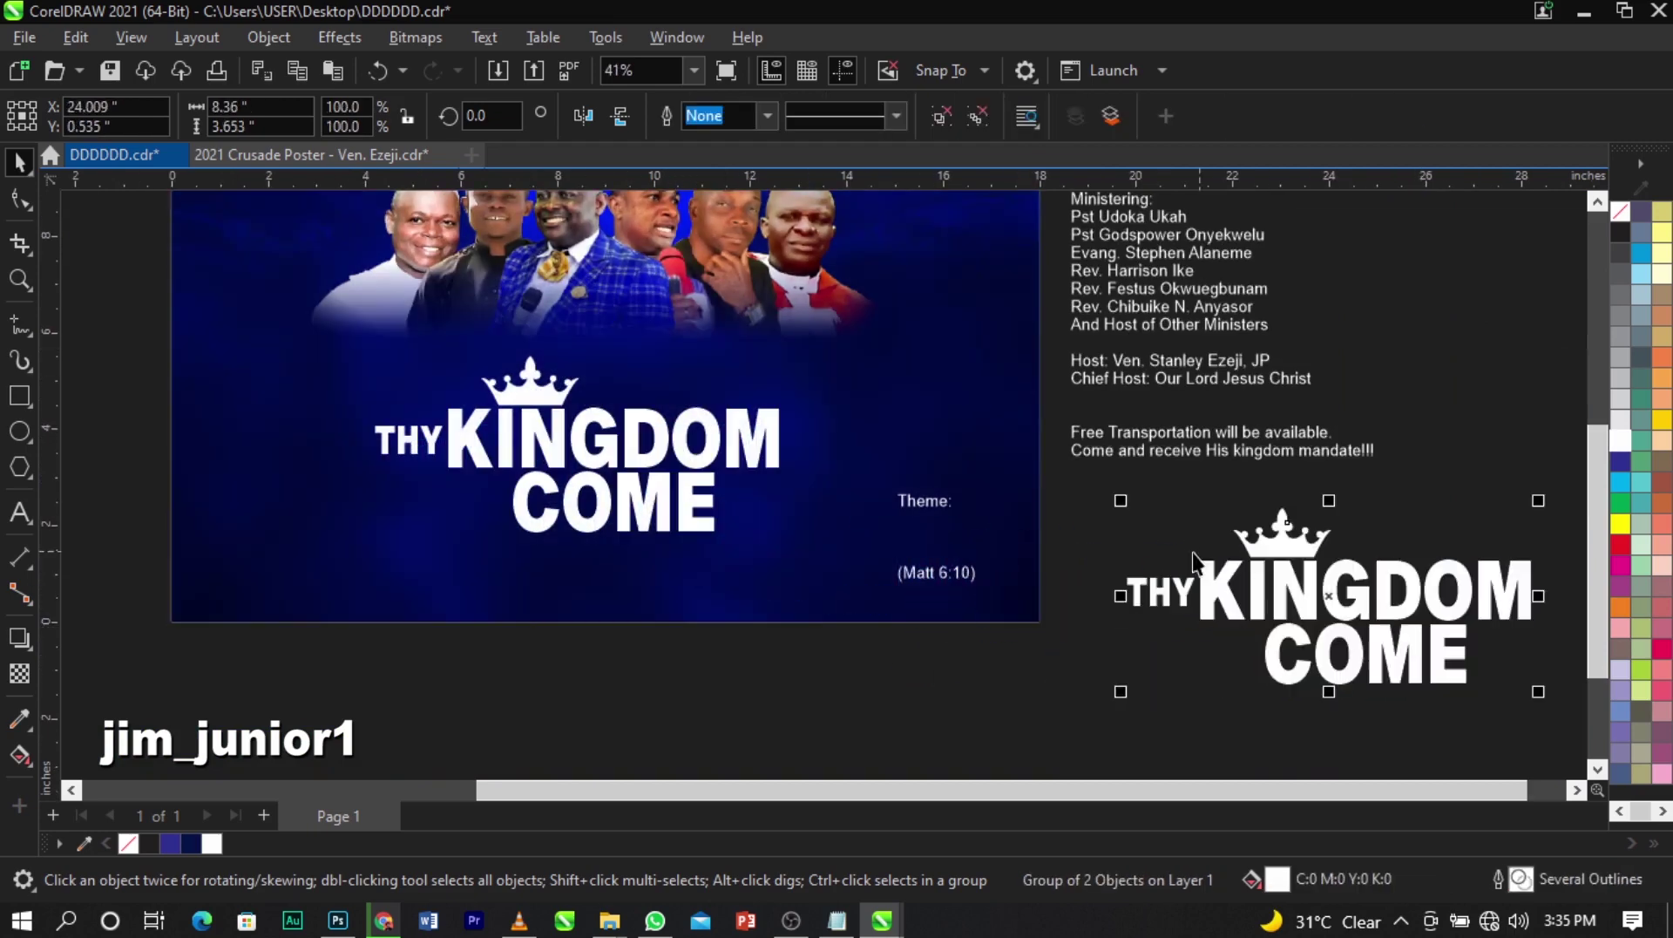
key(Escape)
click(710, 523)
ctrl+click(697, 515)
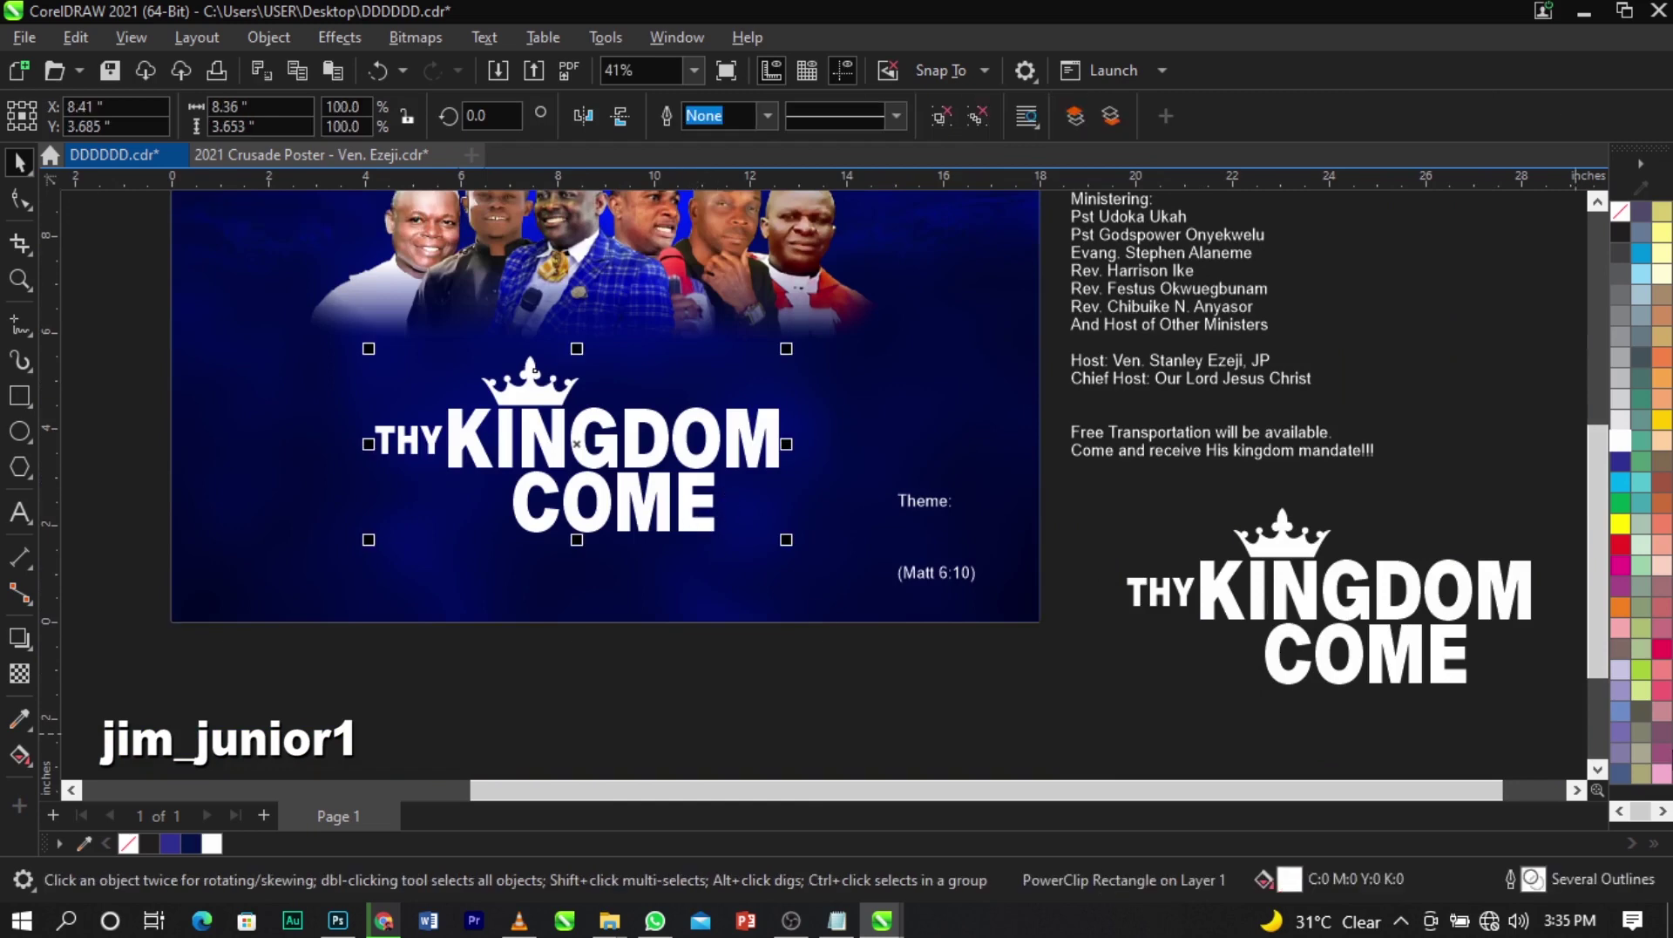
- Make the on-poster title black and skew it upward about 5.8 degrees
scroll(1663, 547, down, 1)
click(1663, 547)
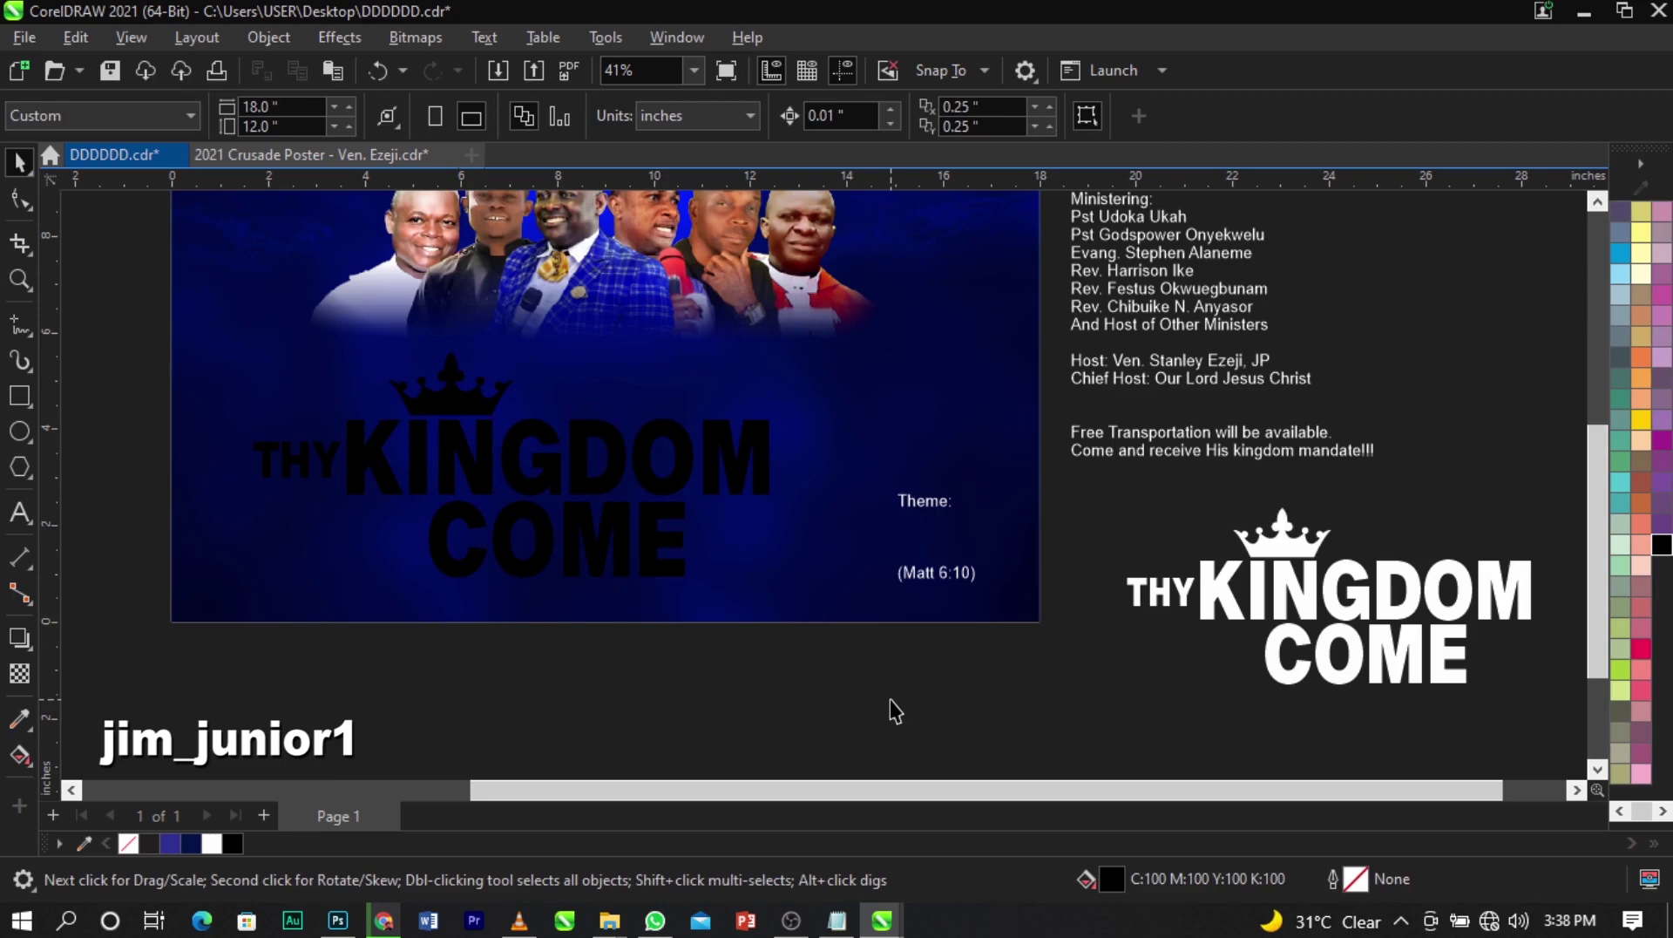
click(630, 567)
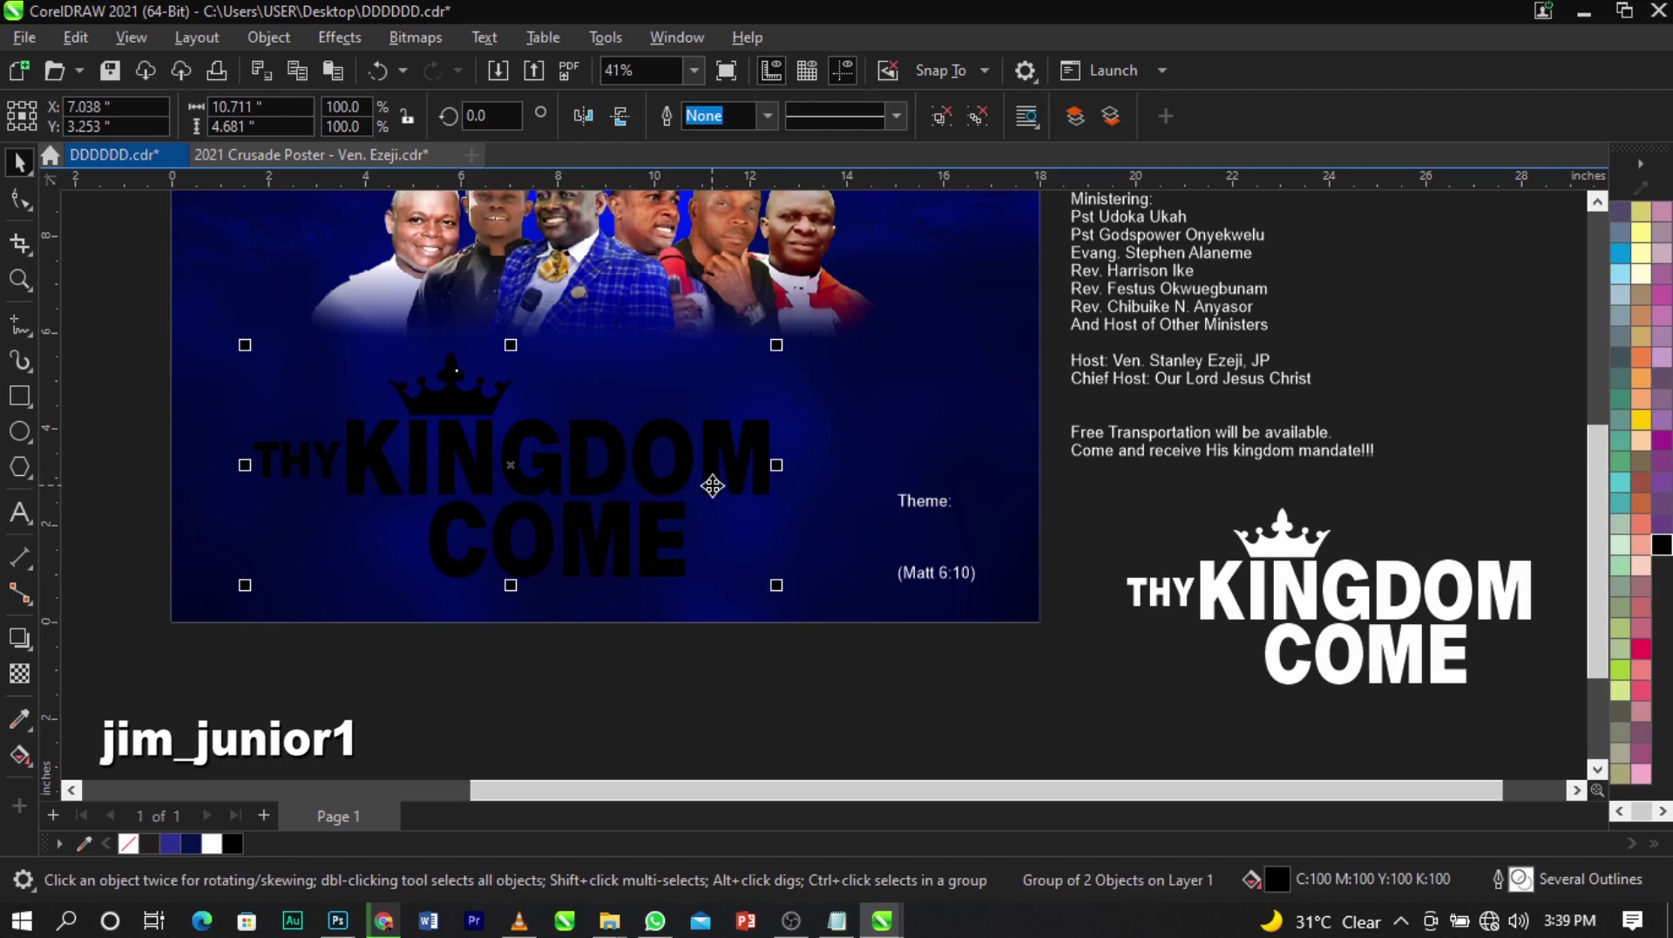
click(549, 481)
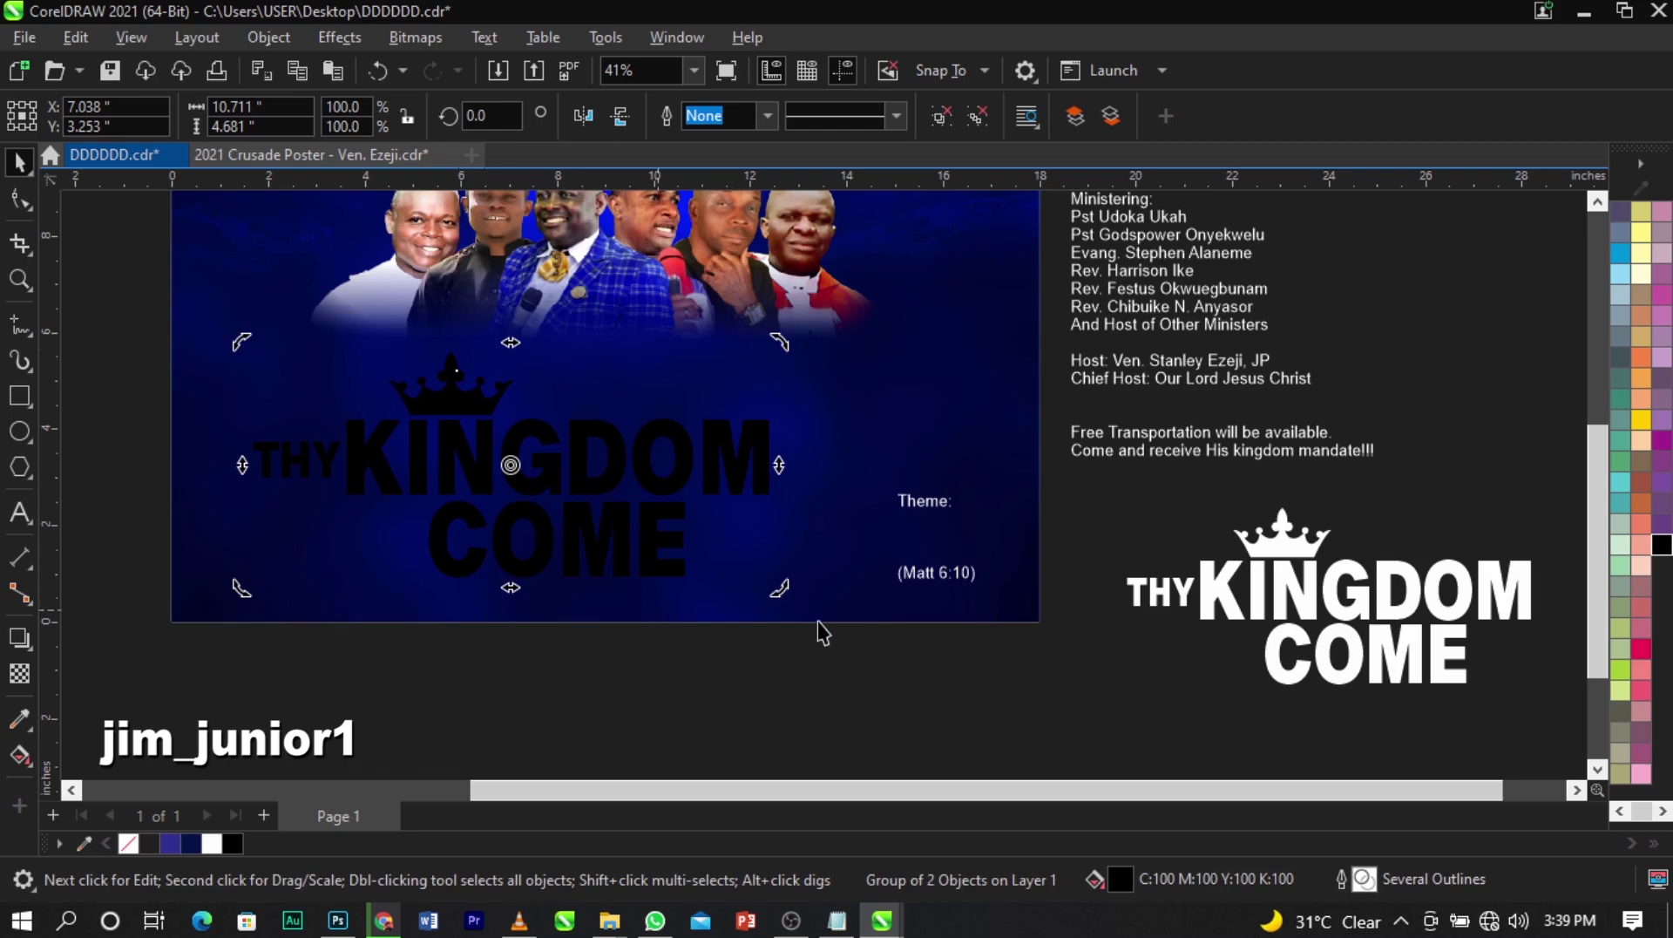
mouse_move(779, 464)
mouse_down()
mouse_move(788, 428)
mouse_move(784, 458)
mouse_up()
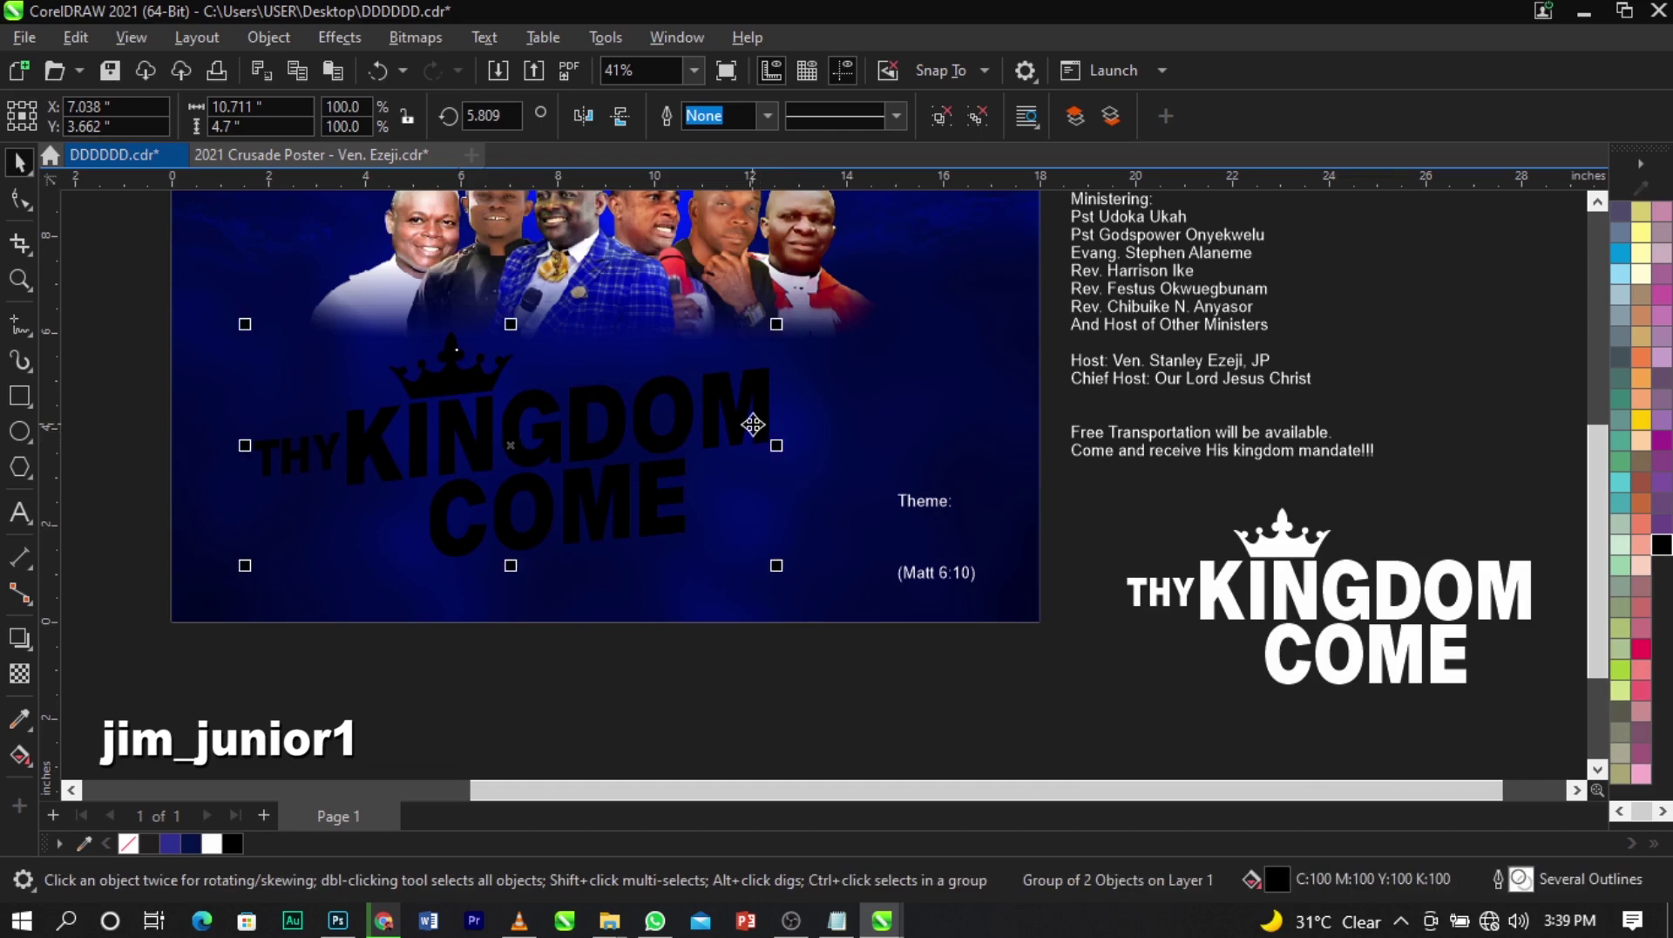
- Export the tilted black title as a transparent PNG named TEXT on the Desktop
click(24, 39)
click(150, 503)
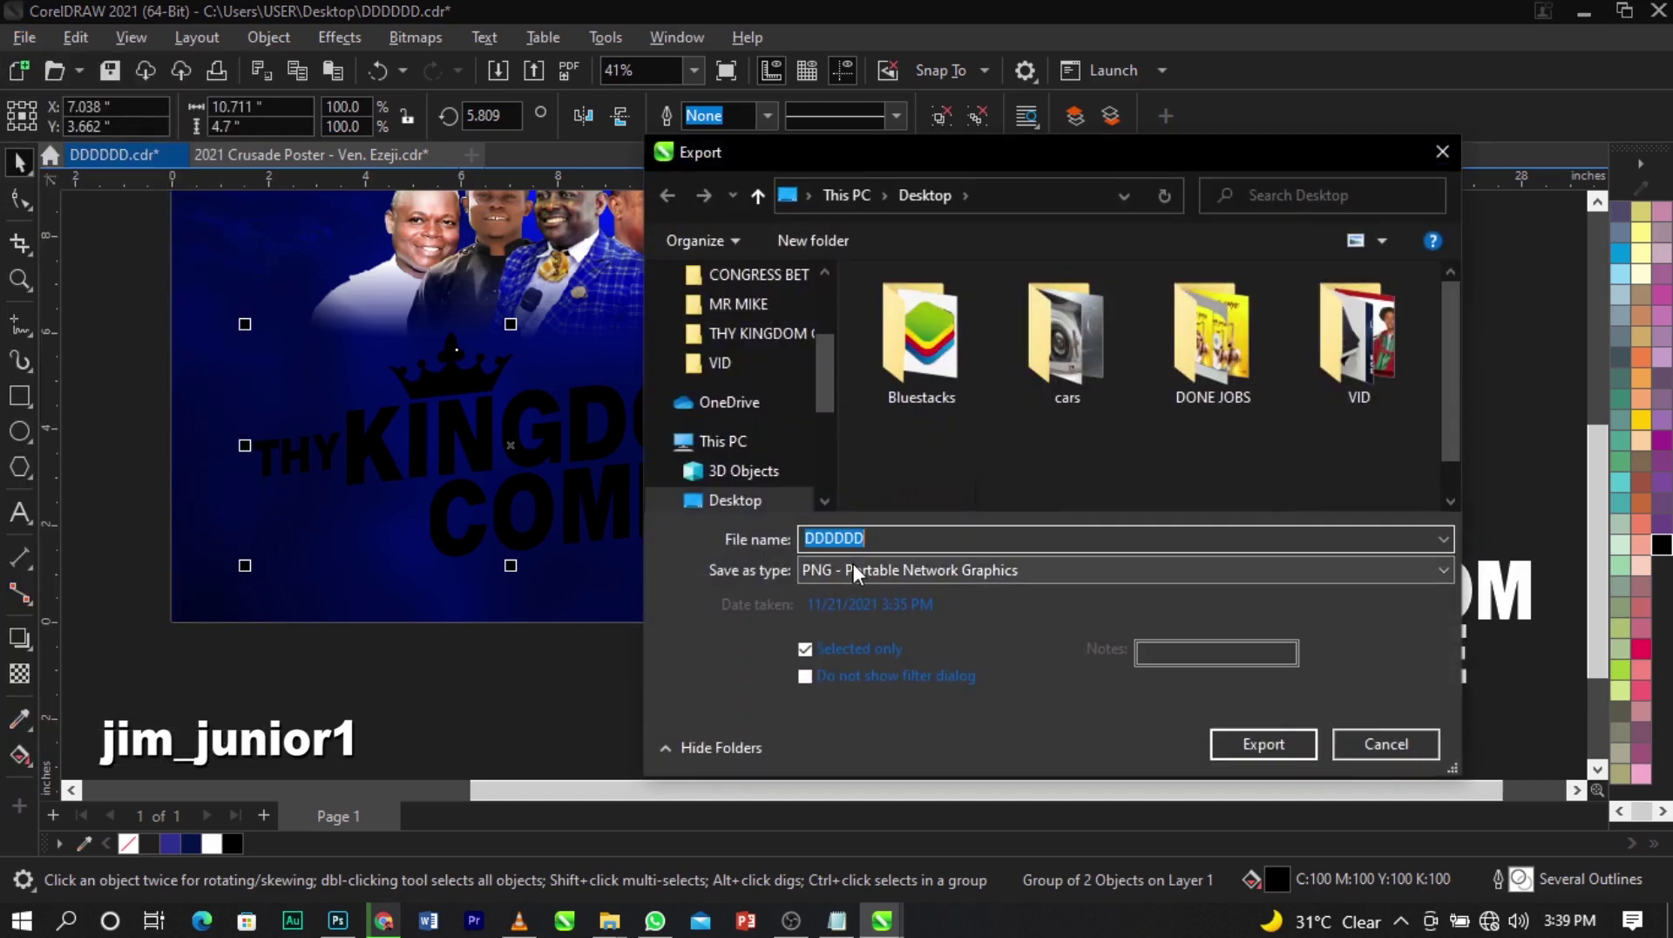
click(845, 572)
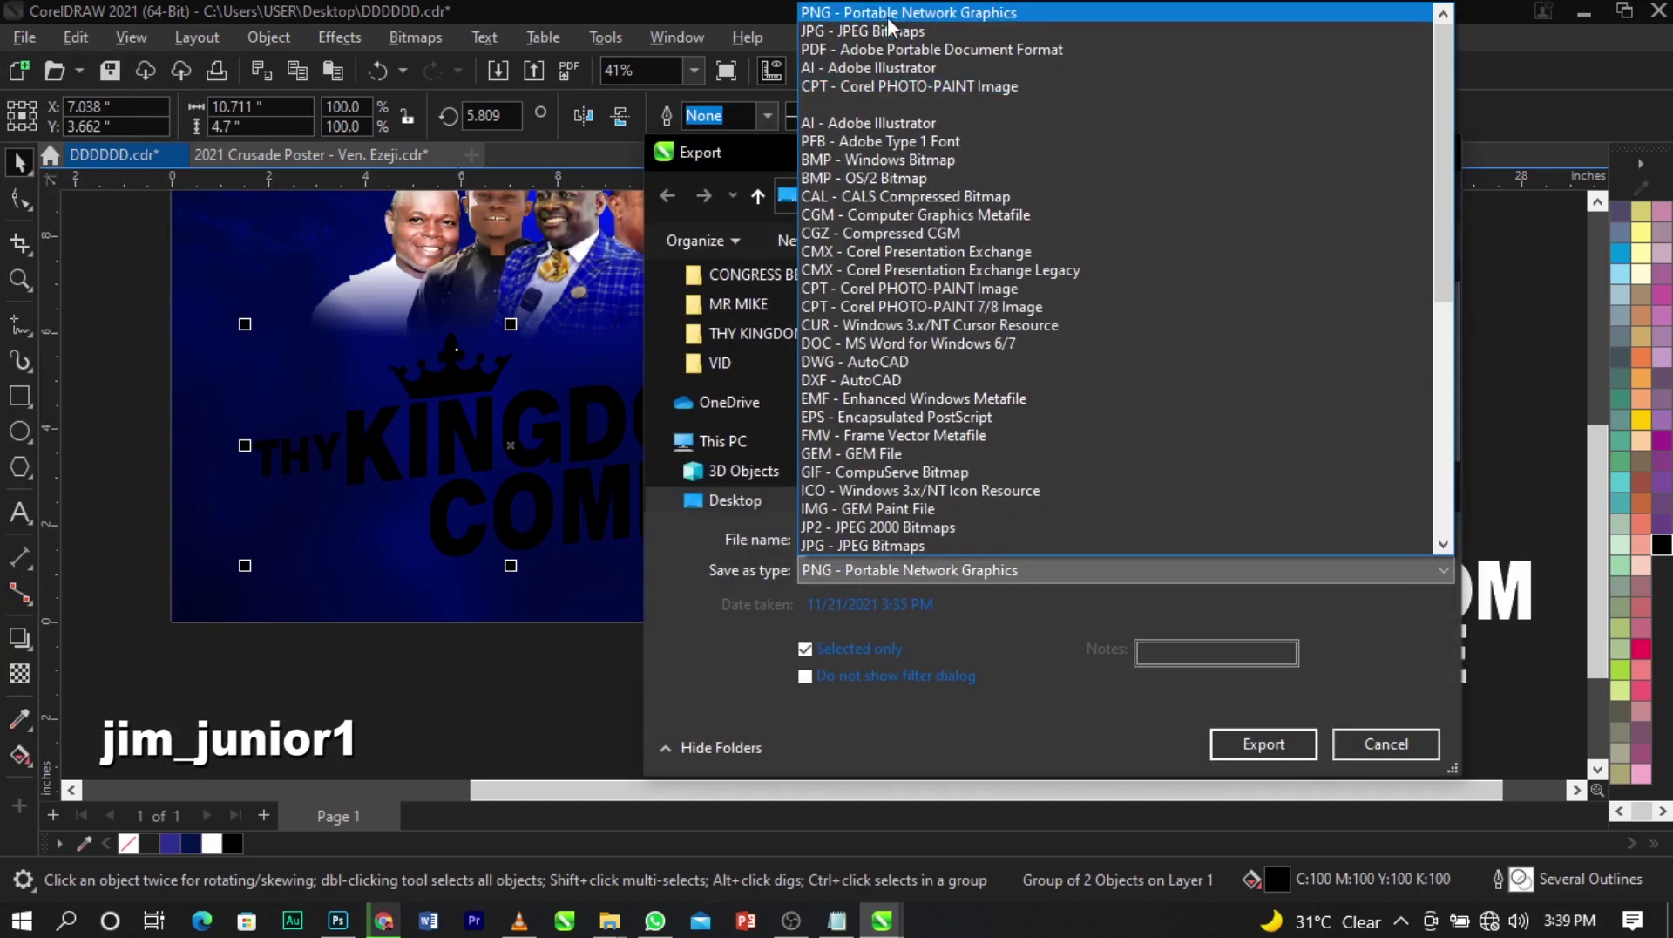
click(886, 14)
scroll(789, 342, down, 1)
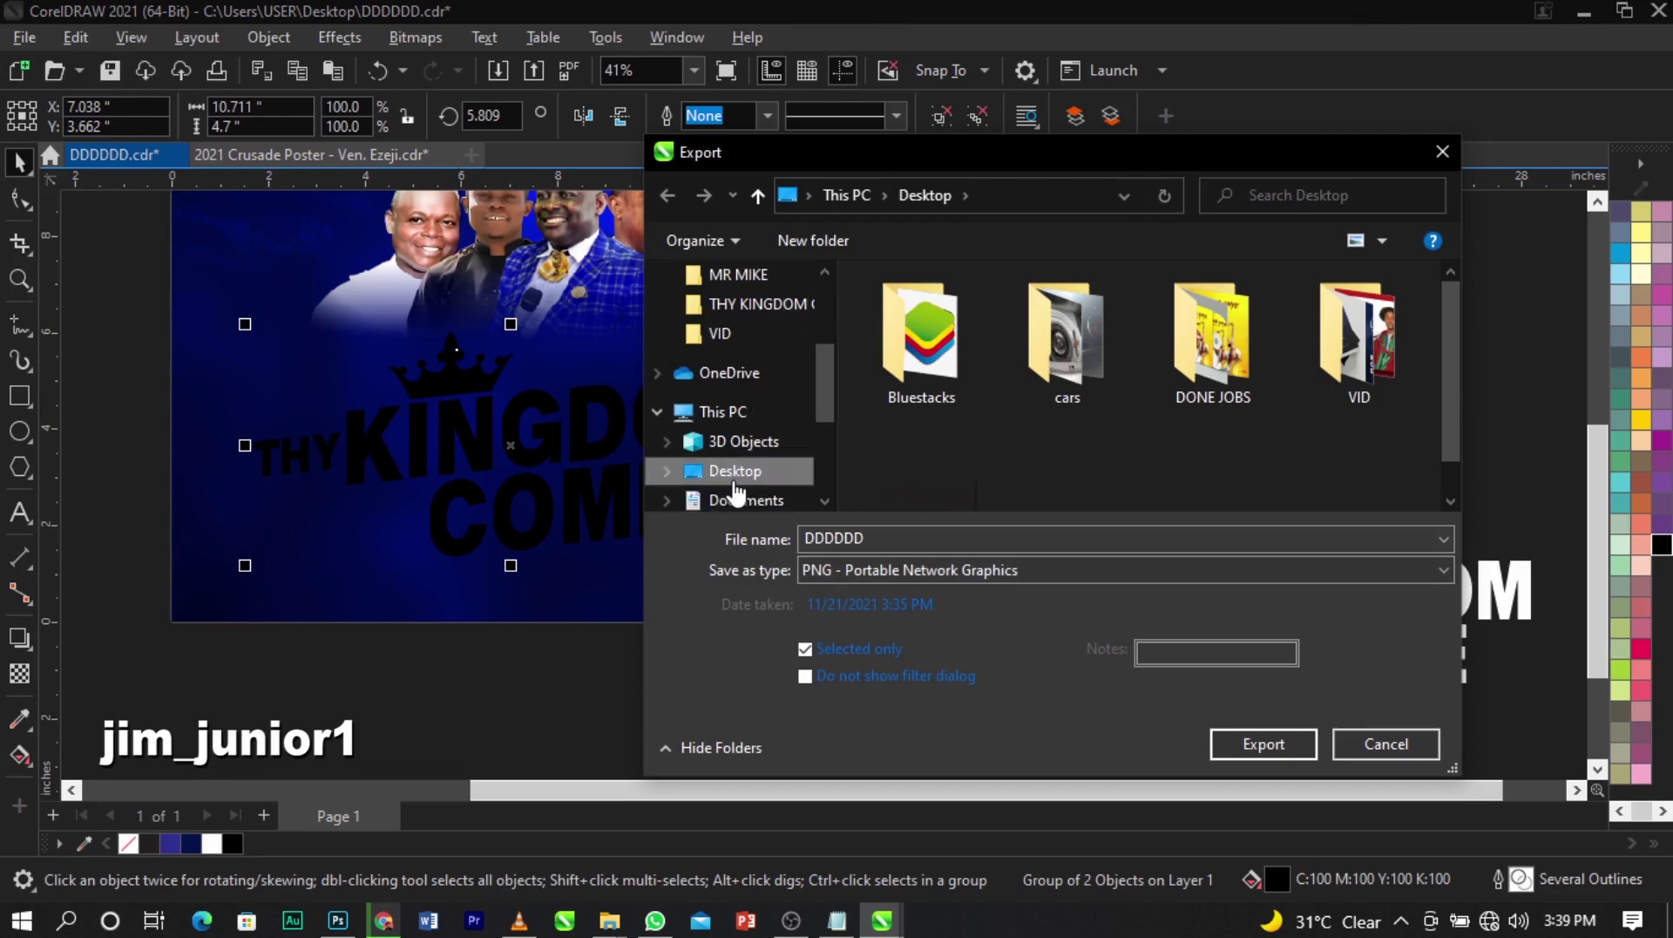
double_click(879, 537)
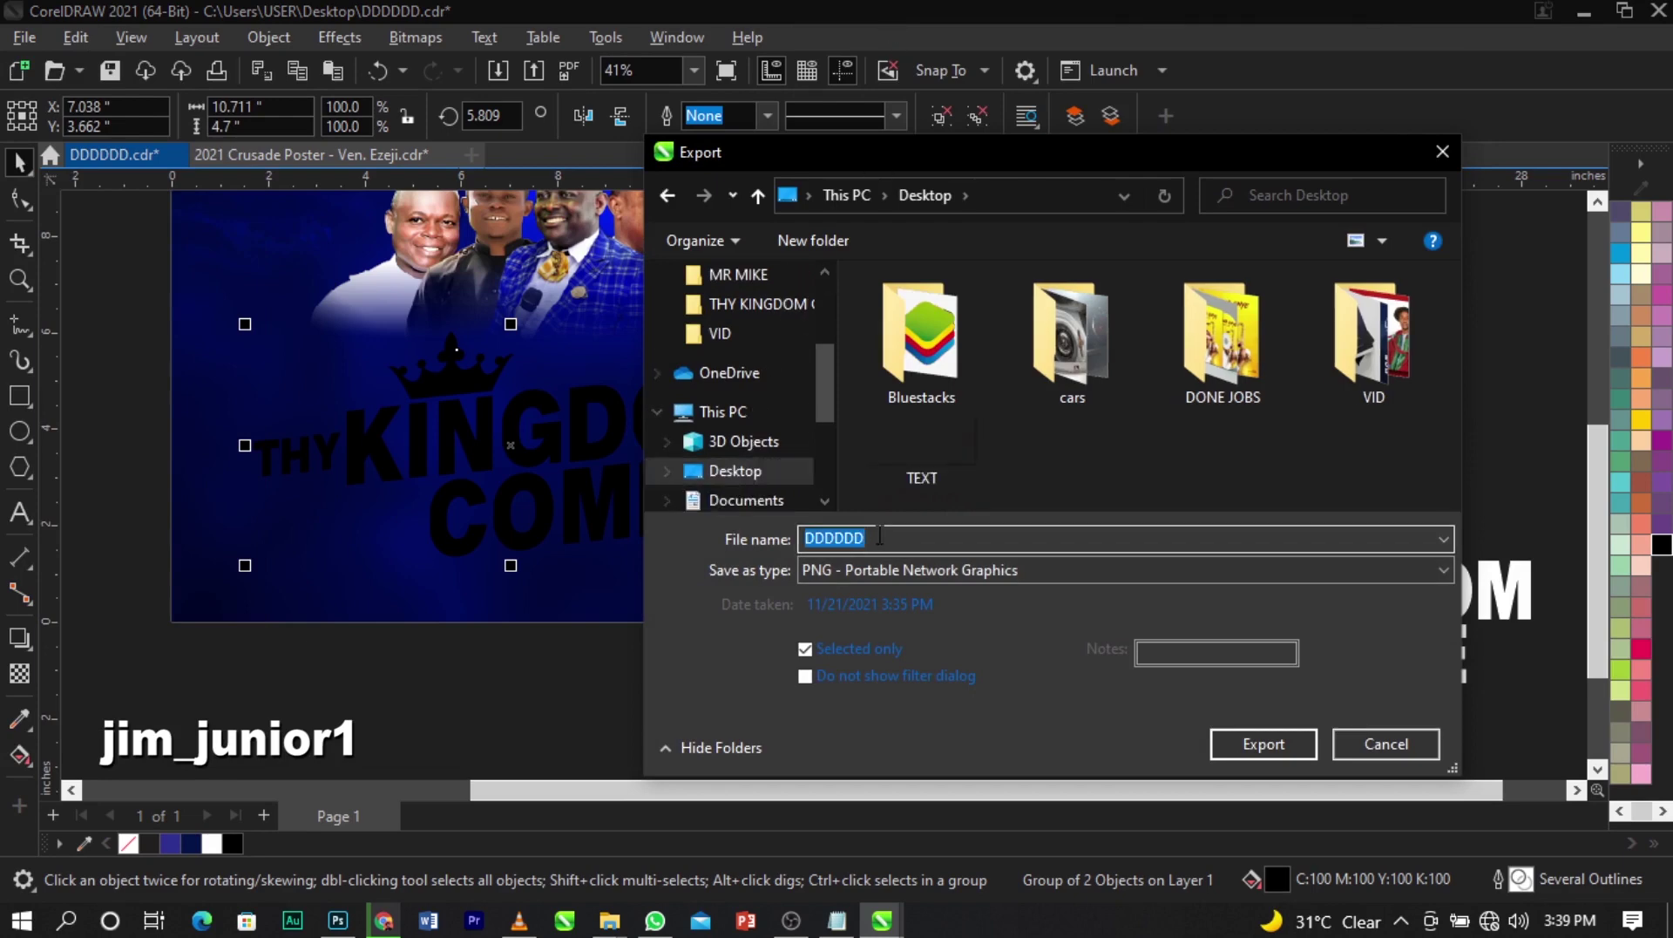
text(TEXT 2)
key(Return)
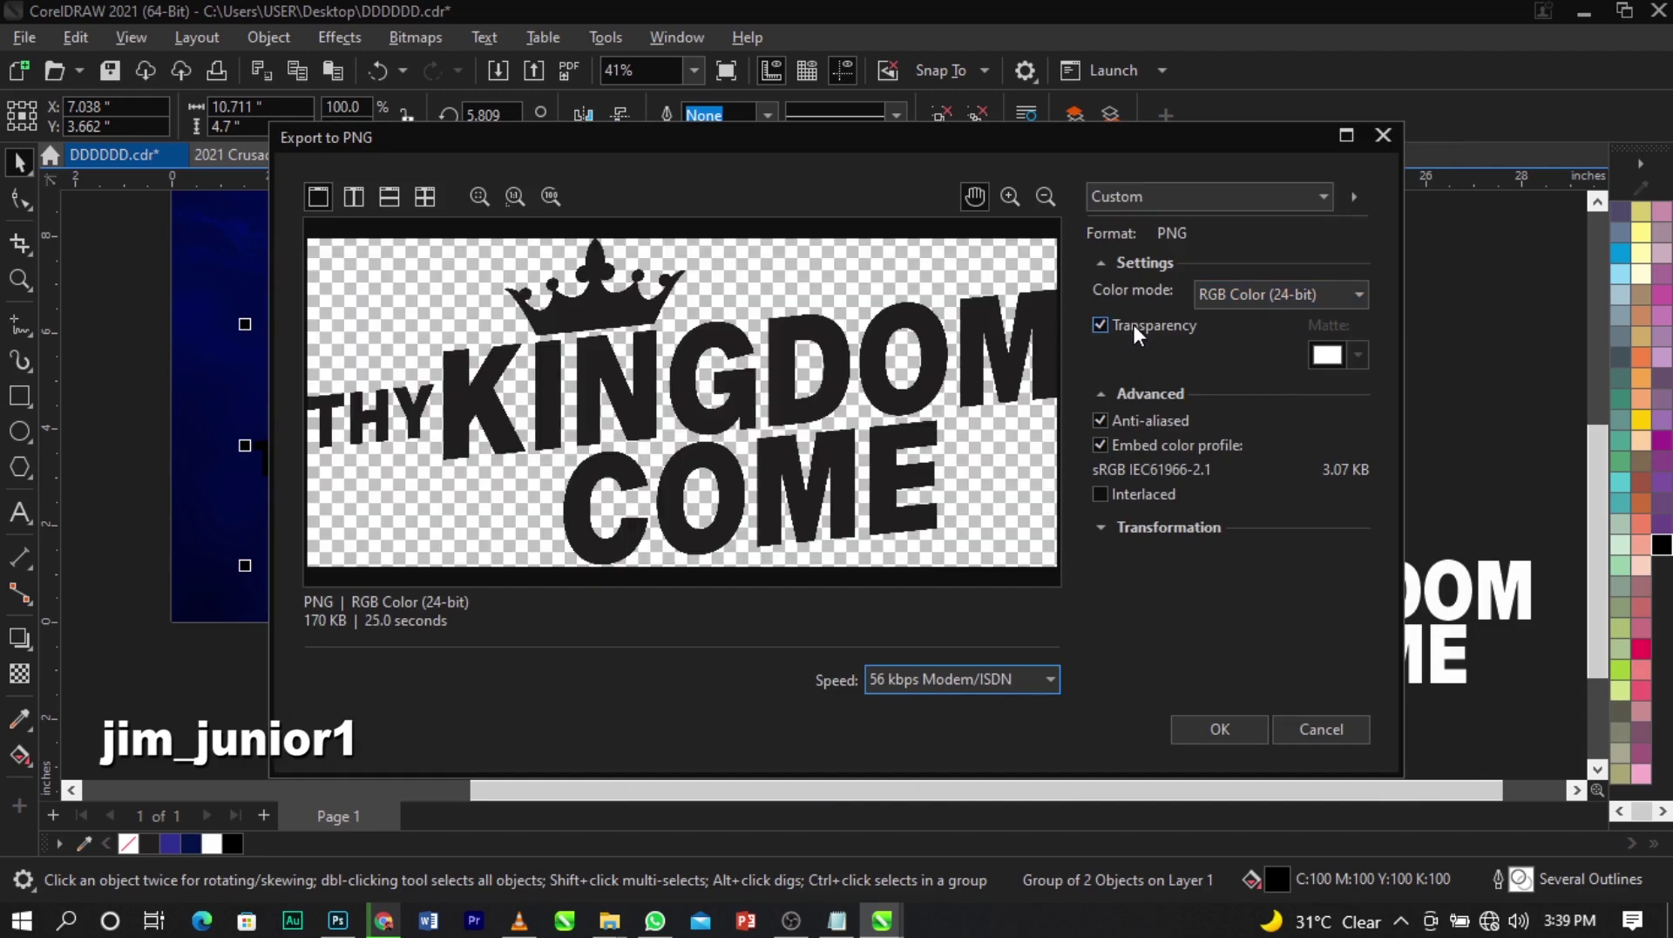
click(1200, 732)
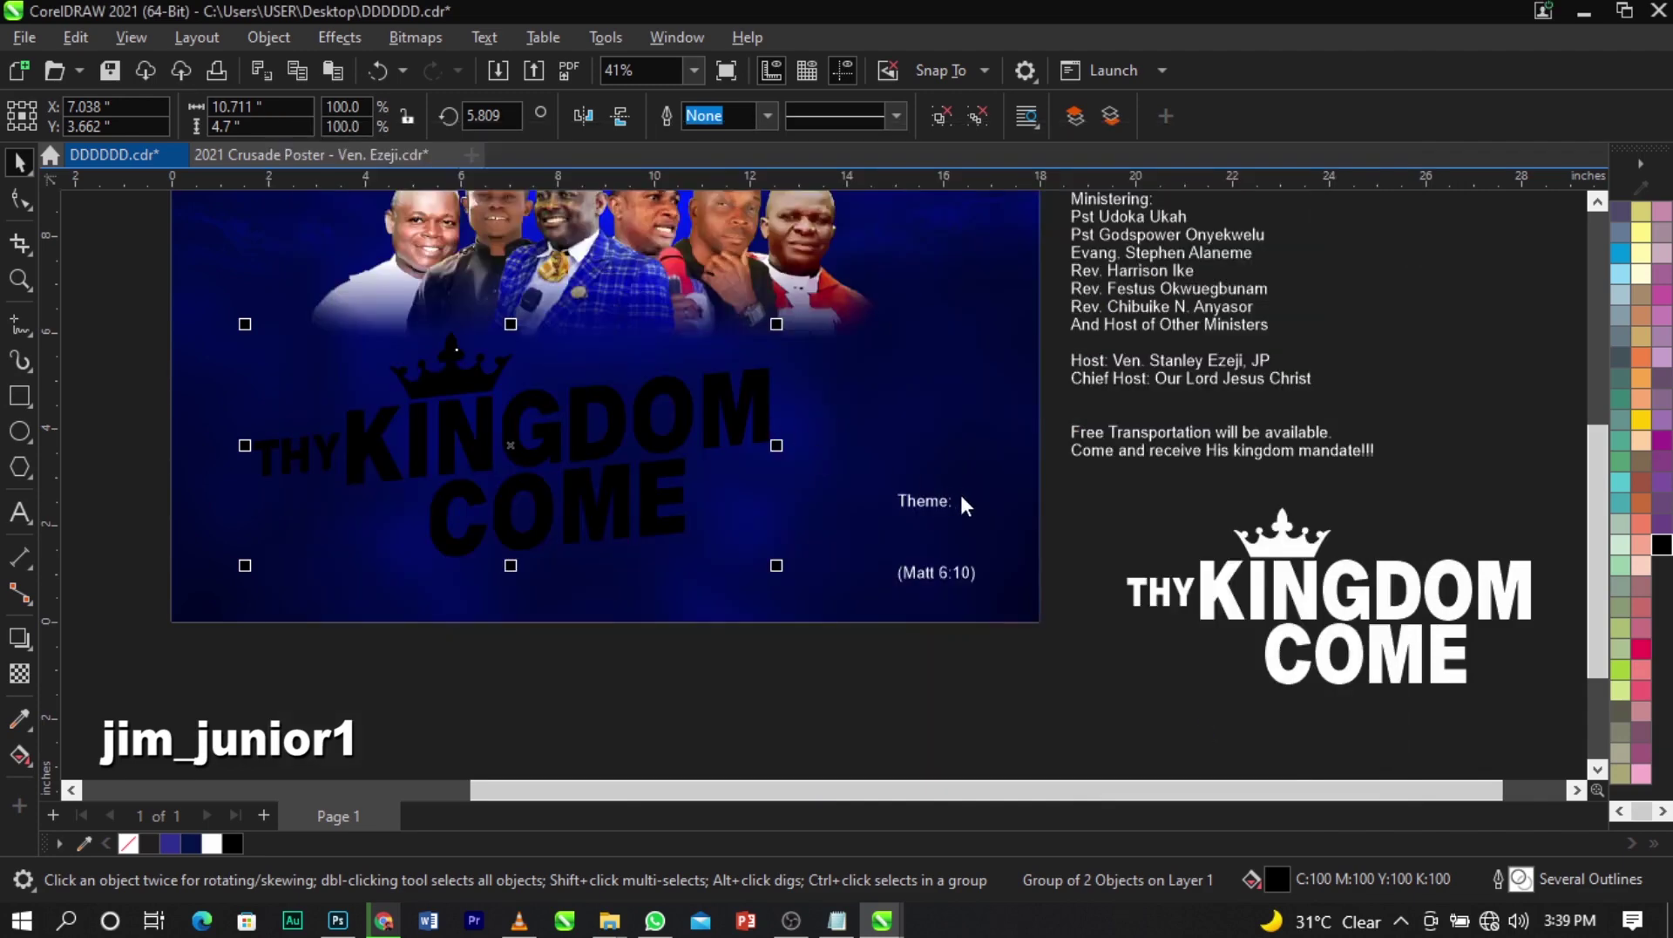
click(708, 713)
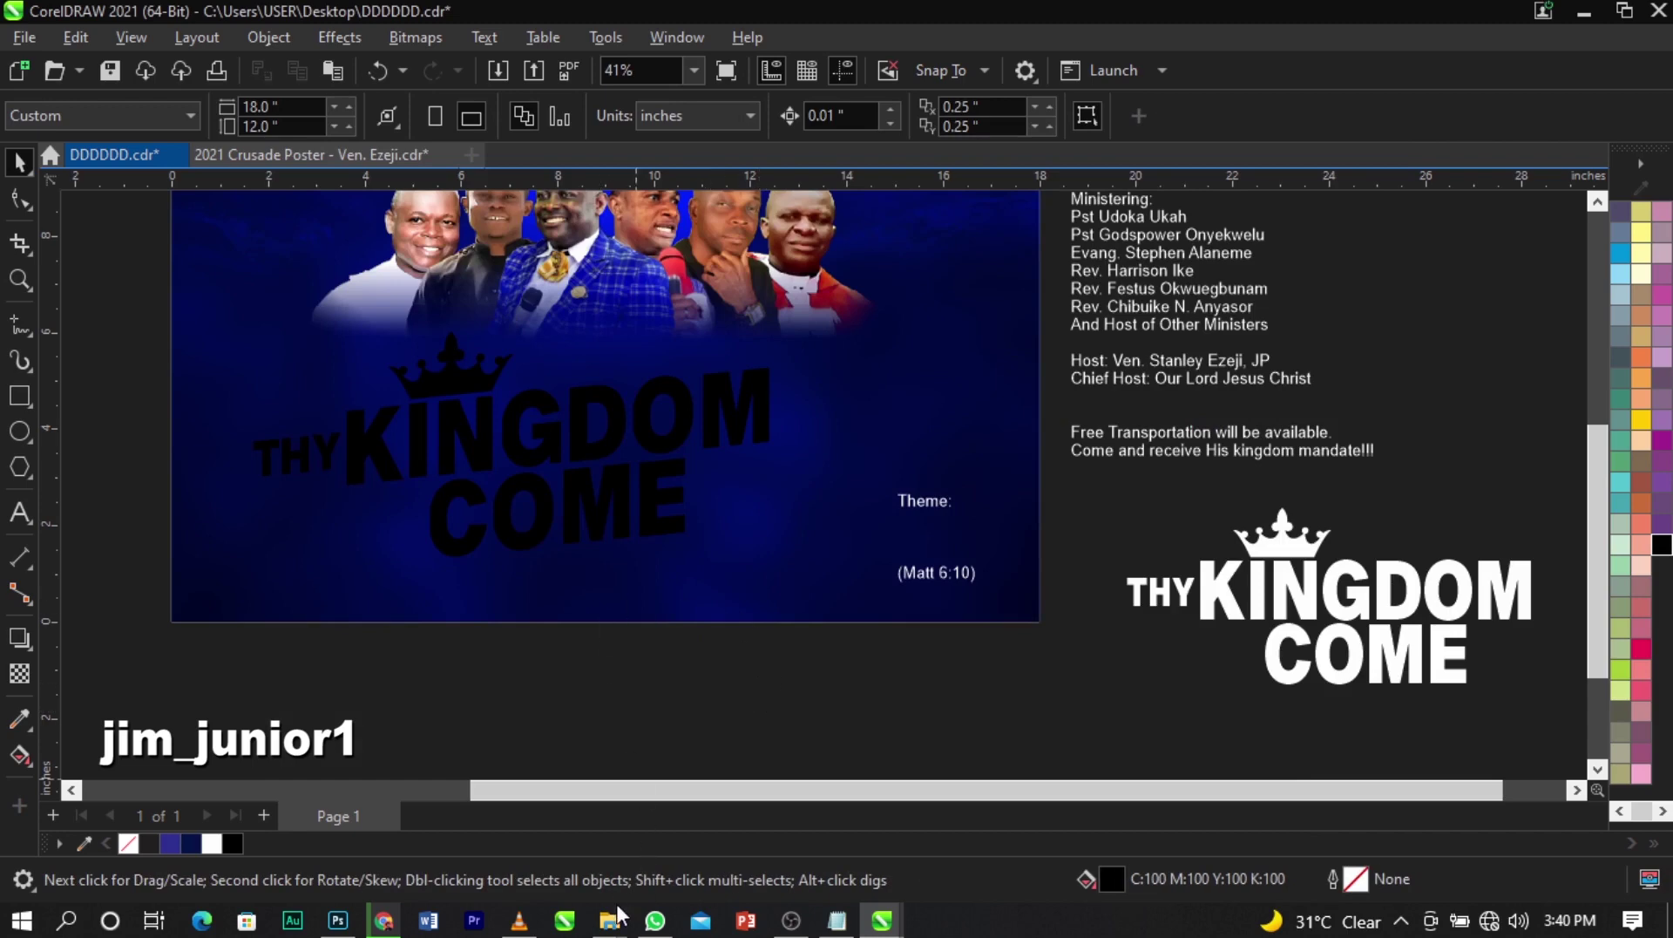
- Switch to the File Explorer window showing the THY KINGDOM COME folder
mouse_move(619, 915)
click(736, 858)
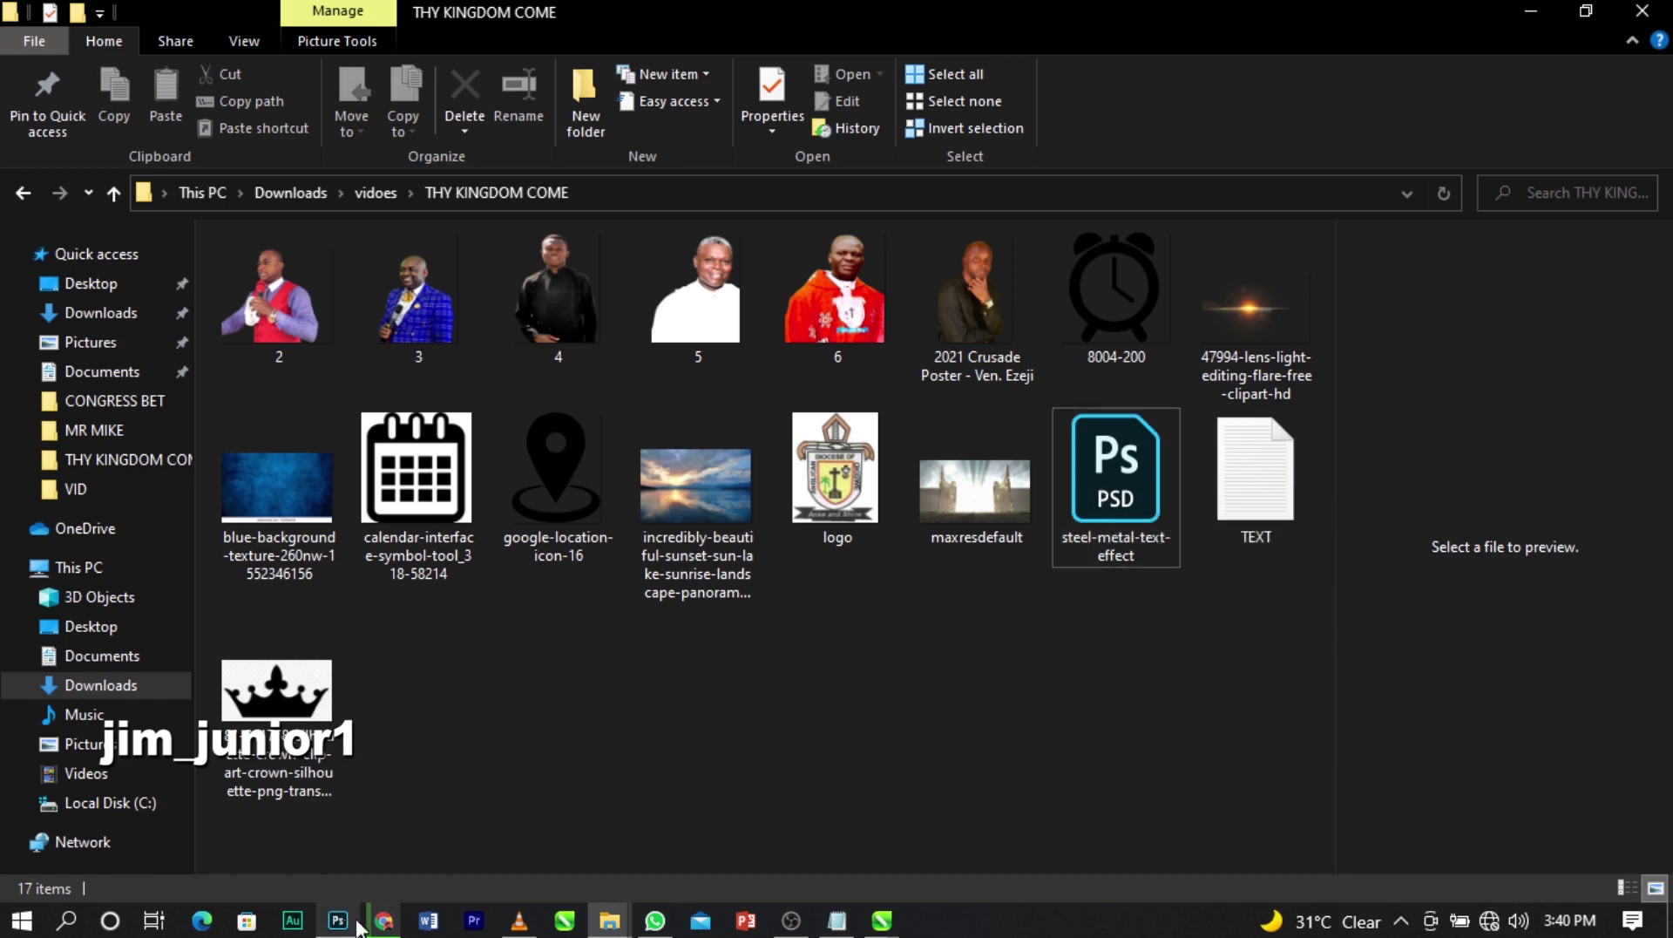
- Open steel-metal-text-effect.psd in Photoshop and hide its sparkle layer group
click(1100, 500)
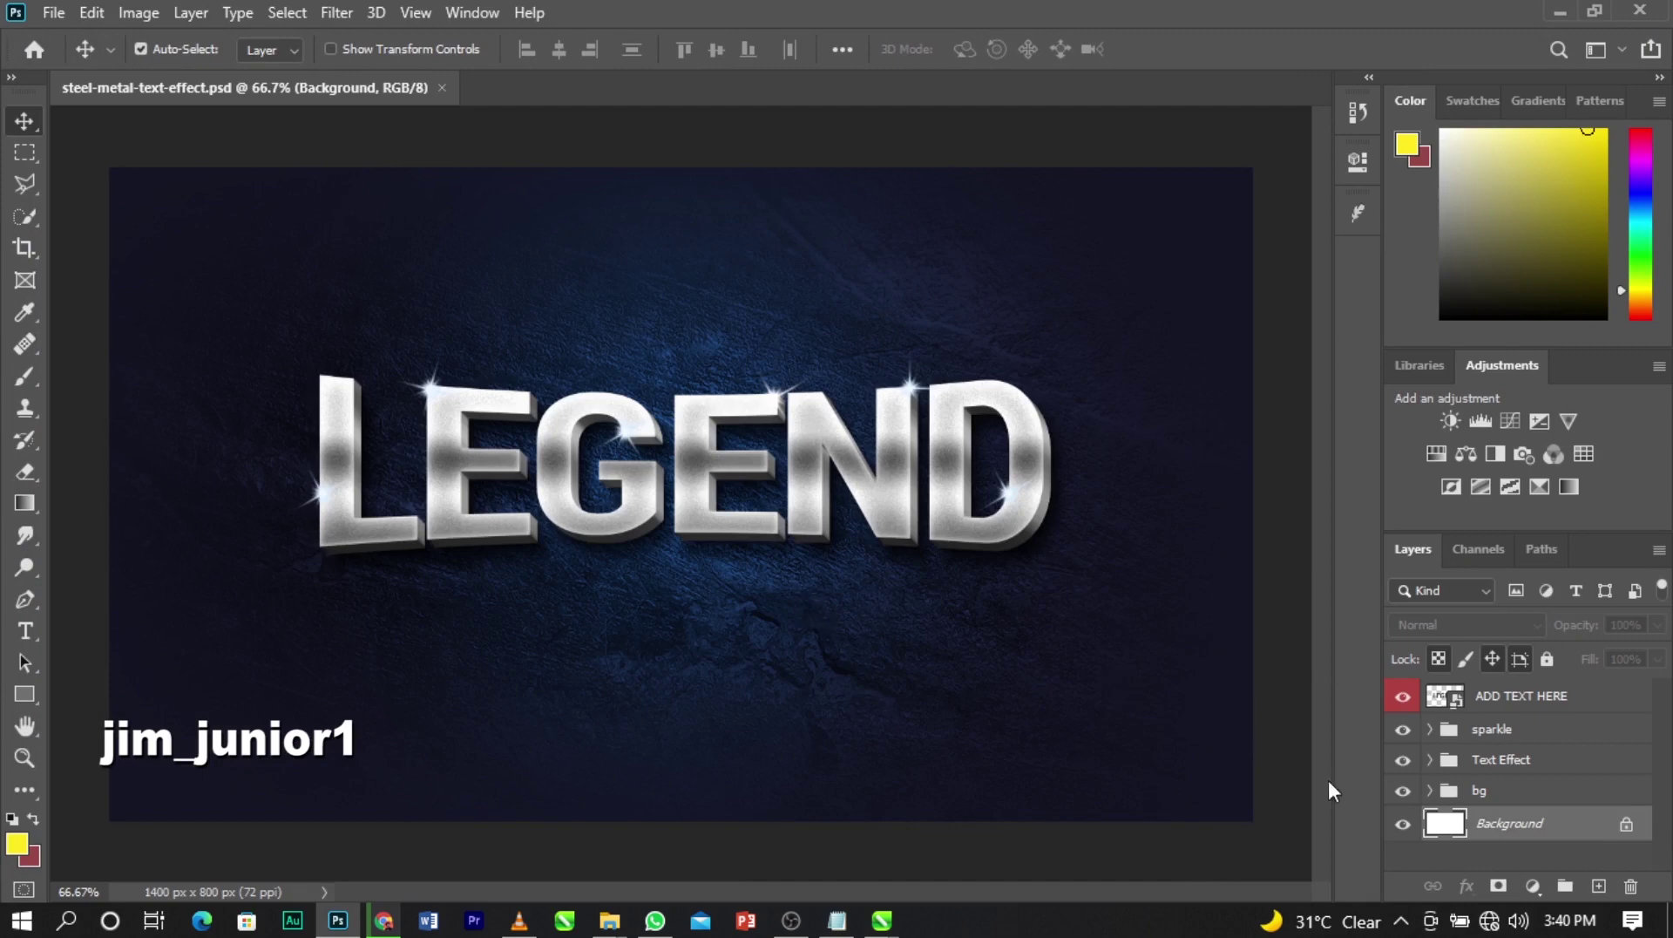
click(1404, 733)
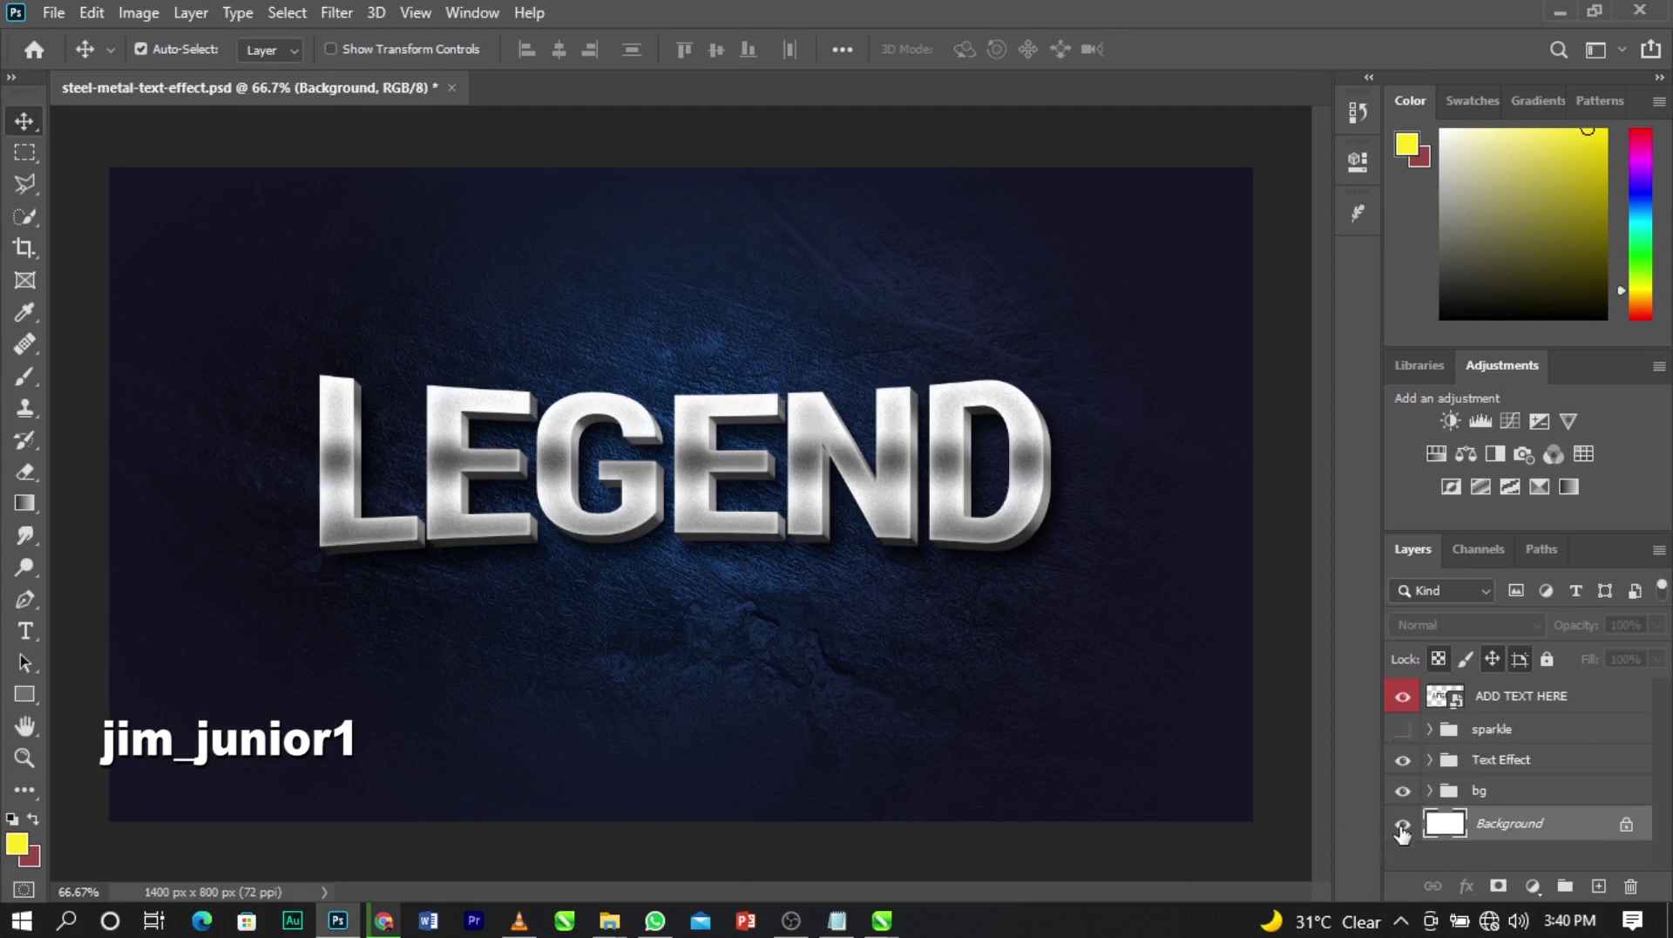
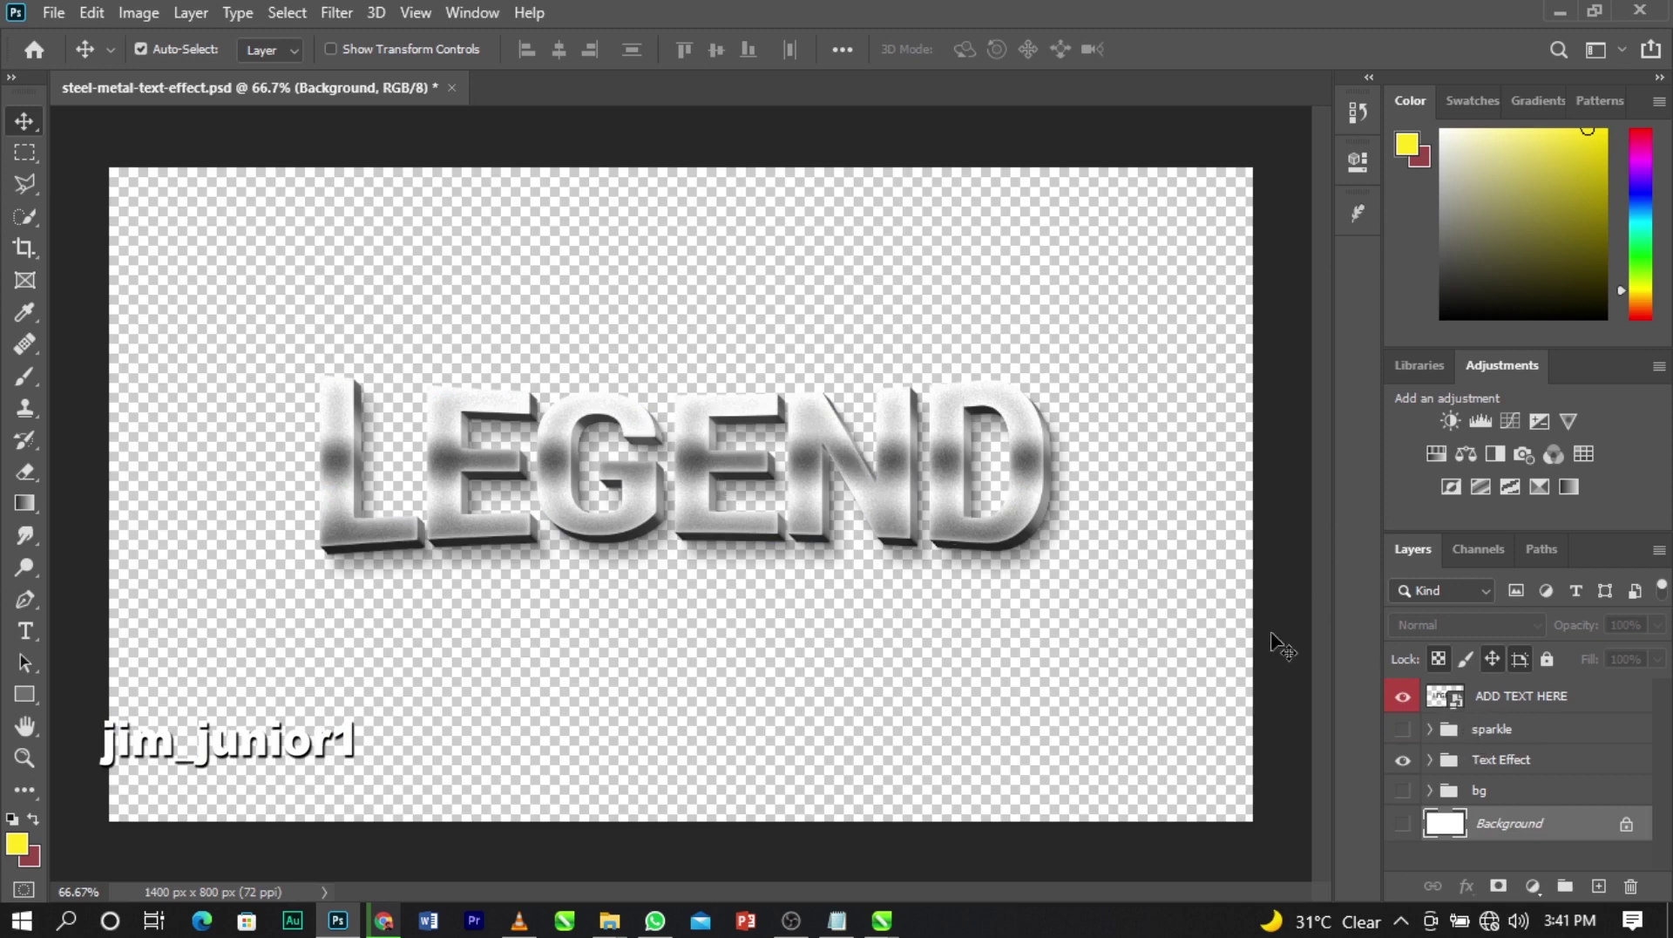
- Open the ADD TEXT HERE smart object, dismiss the missing-fonts warning, and hide the LEGEND layer
double_click(1447, 697)
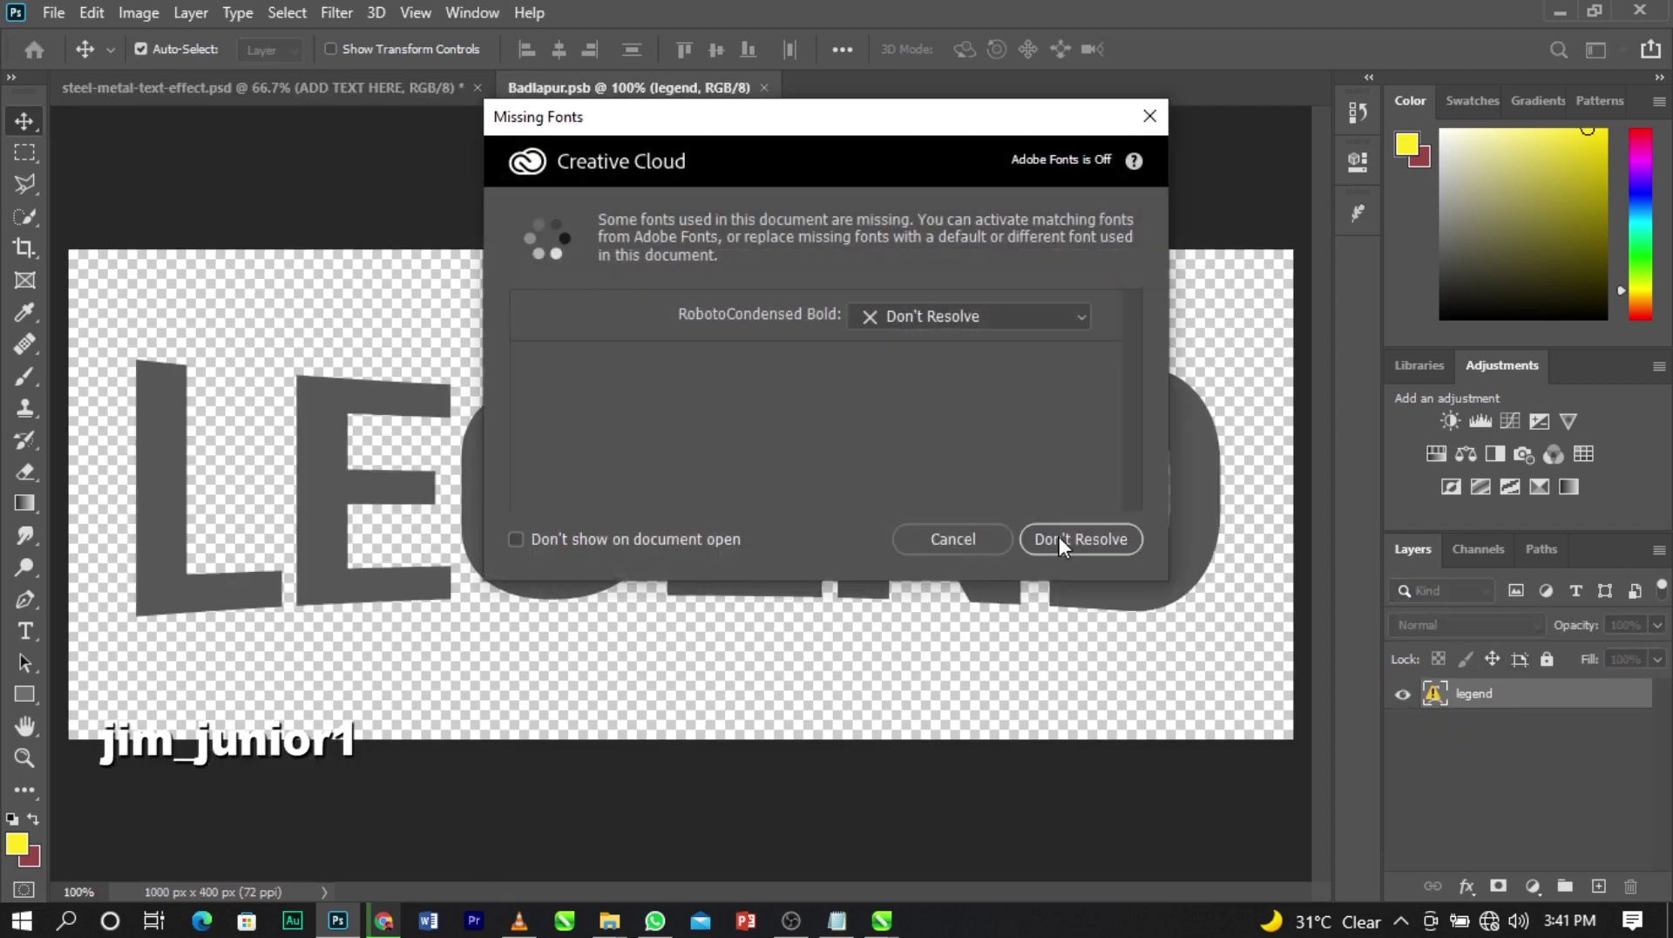
click(1148, 117)
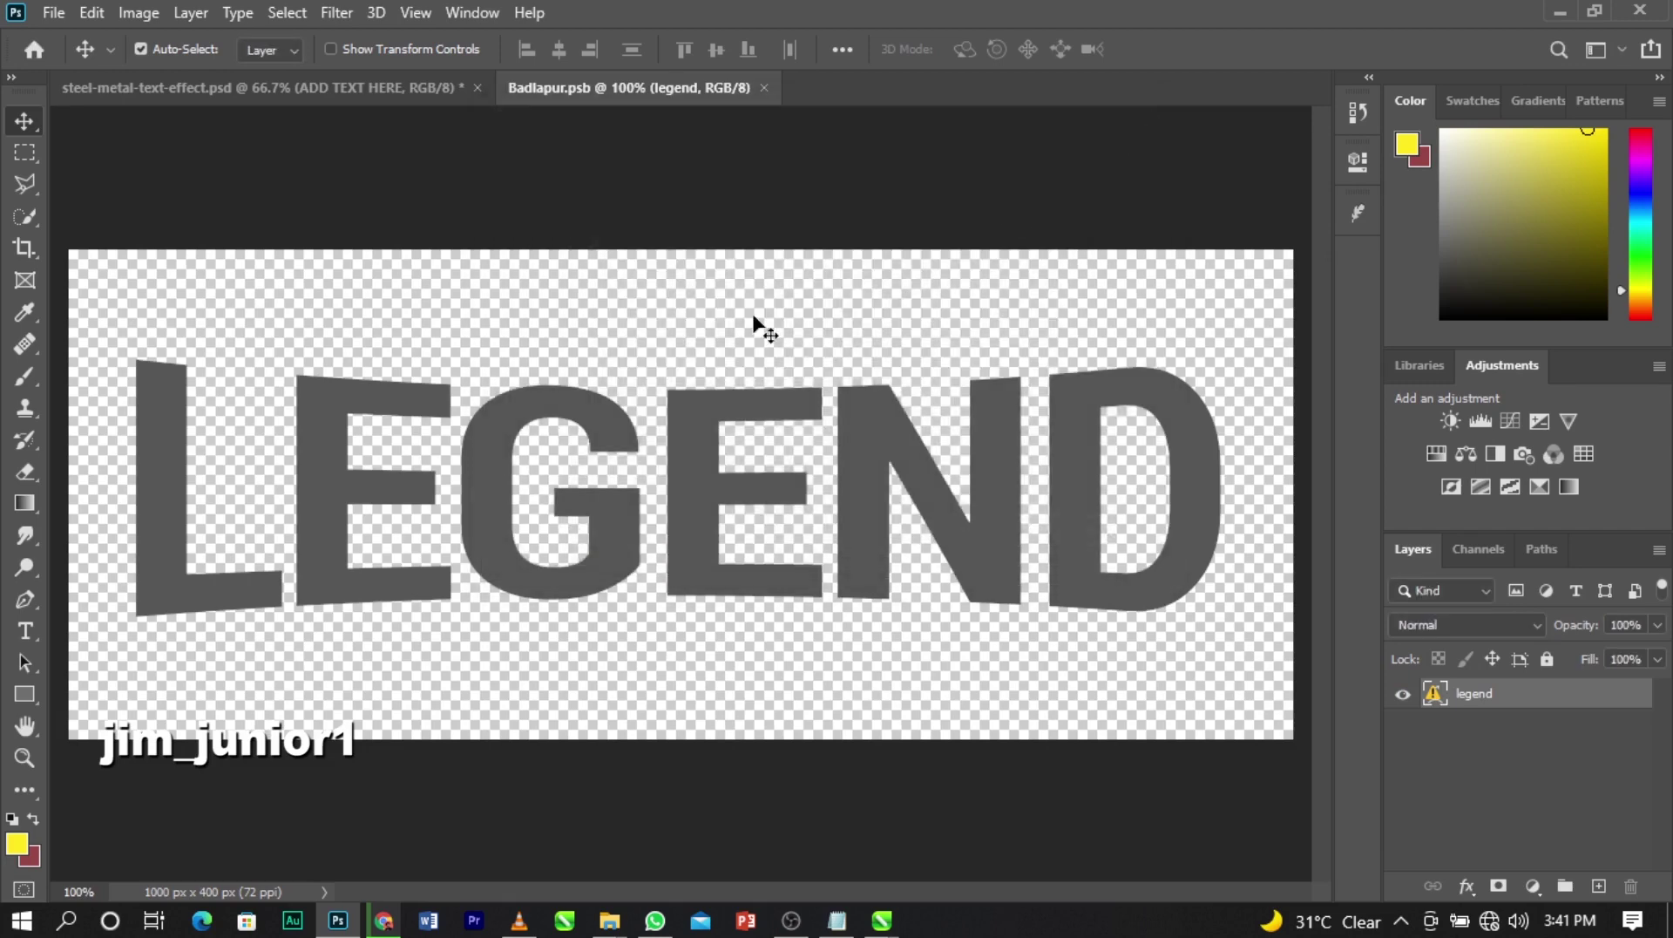
click(1403, 695)
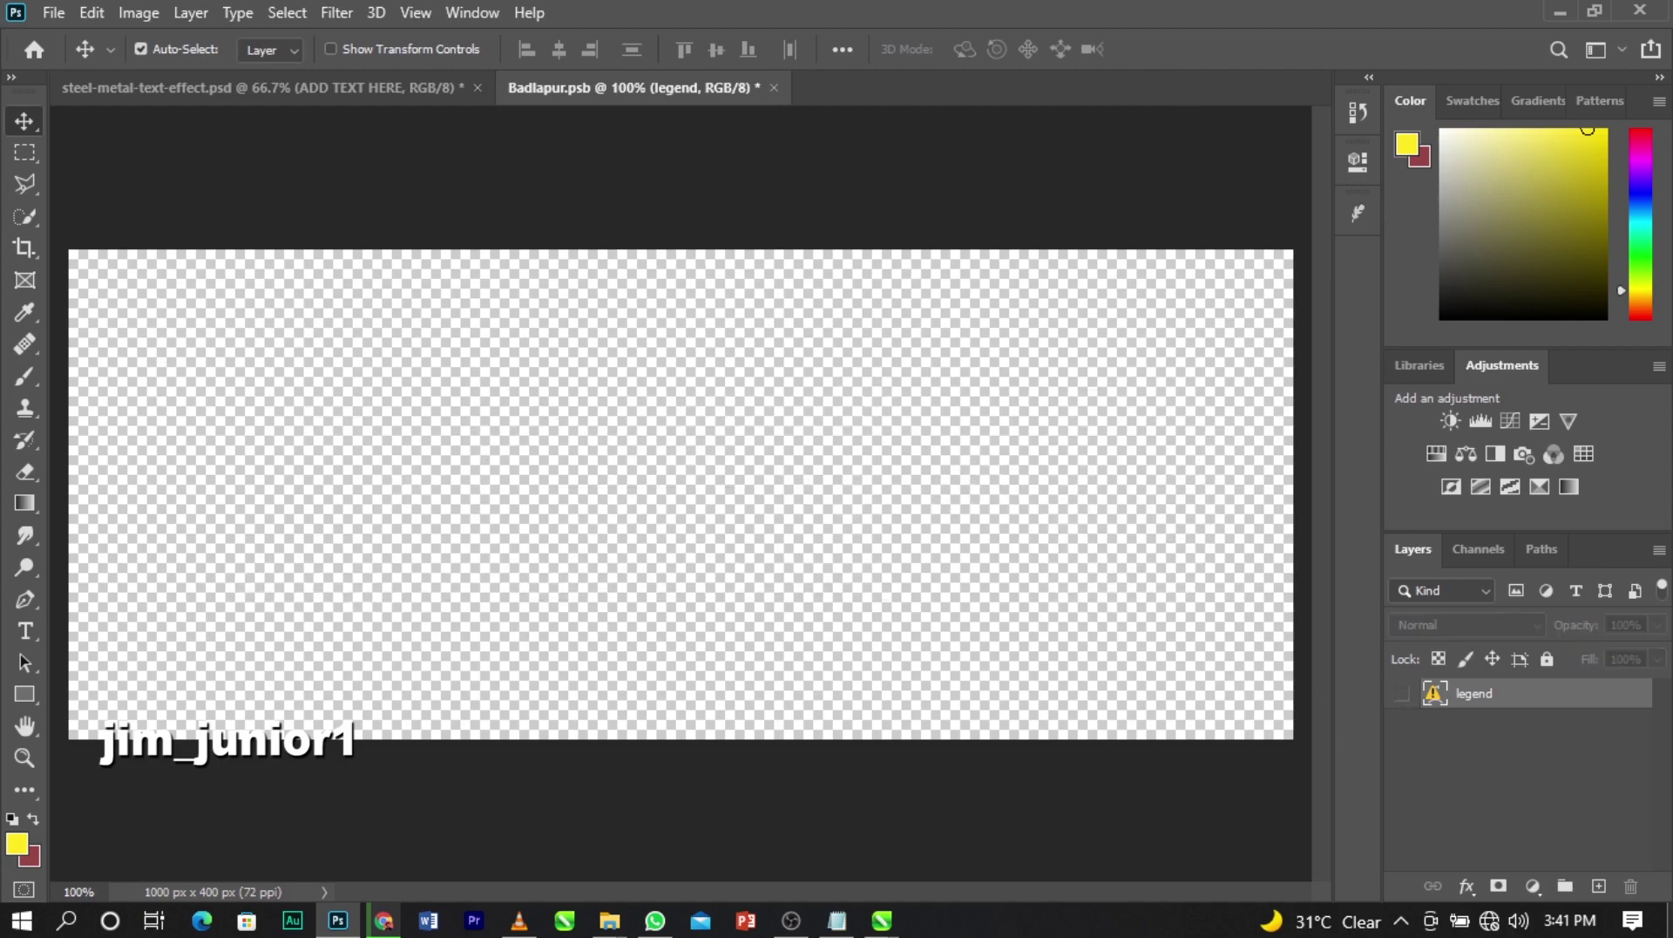
- Drag the TEXT 2 crown artwork from the desktop into the smart object and save the .psb
key(super+d)
click(594, 209)
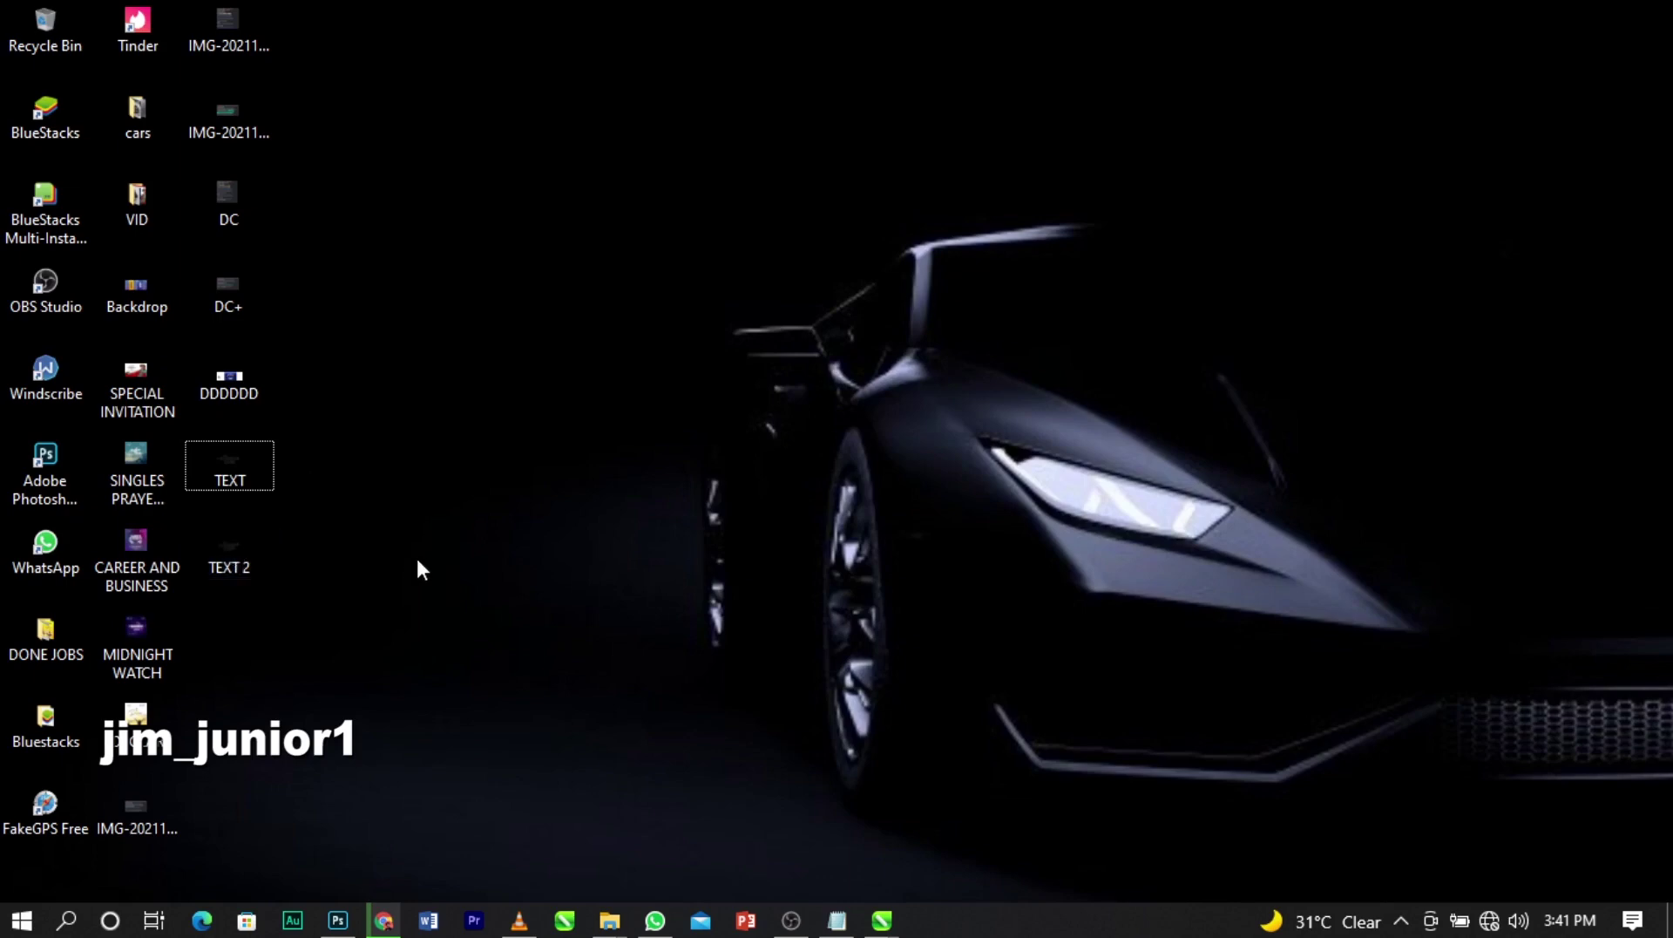
drag(234, 558, 468, 645)
drag(378, 764, 761, 484)
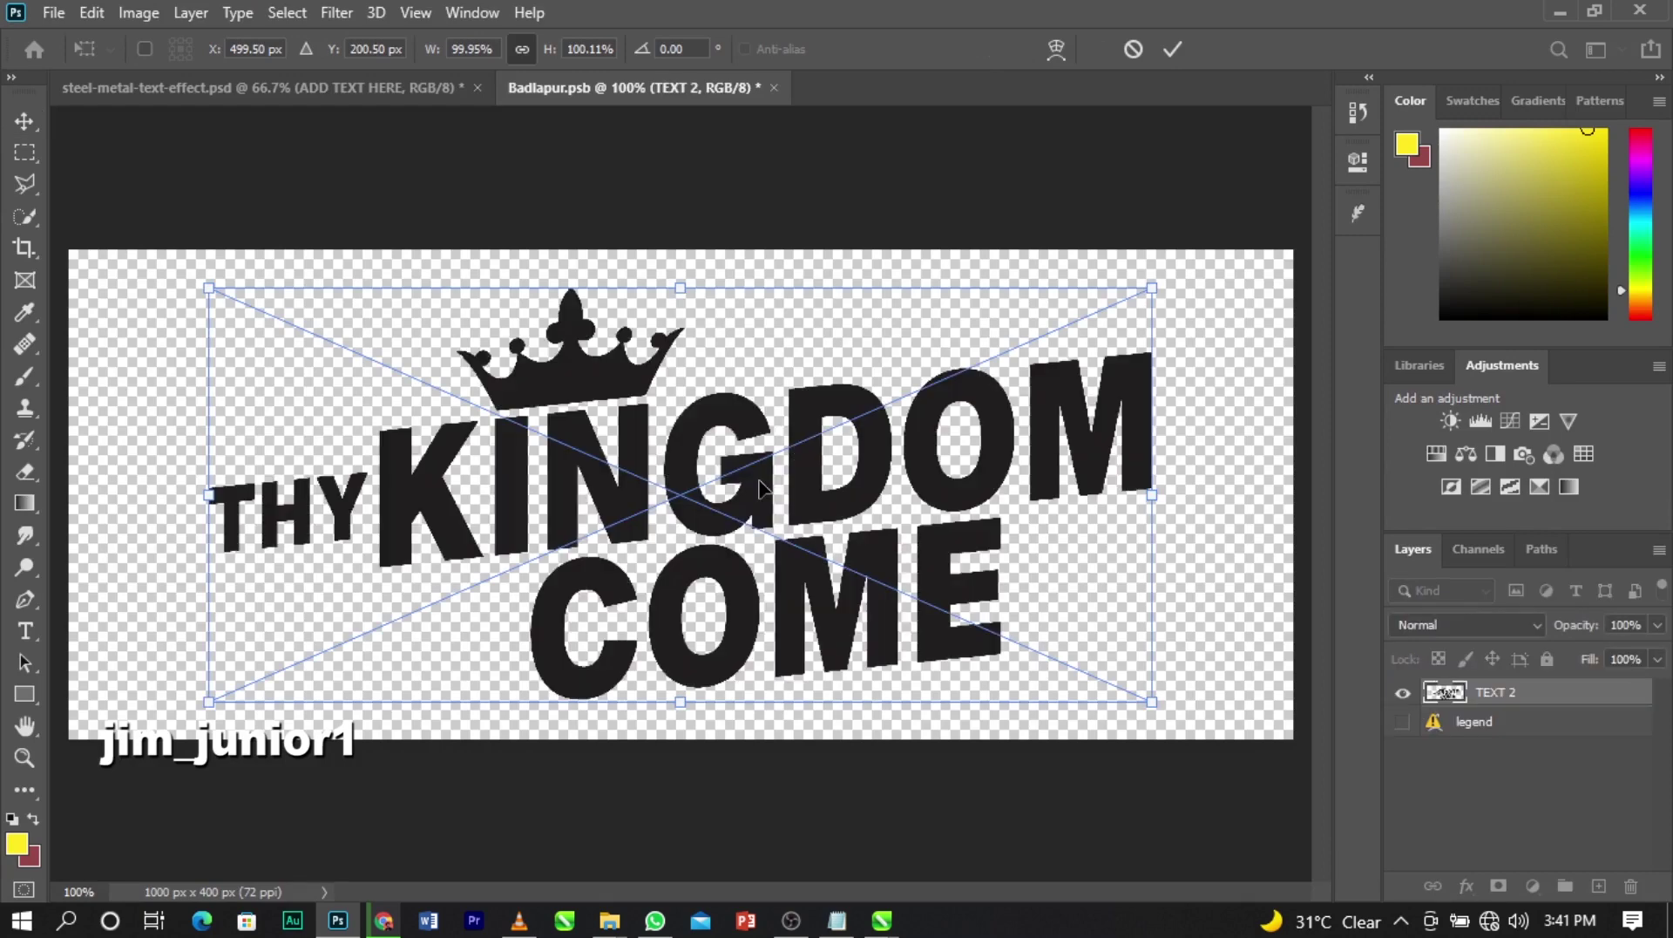
click(1172, 49)
click(775, 87)
click(722, 358)
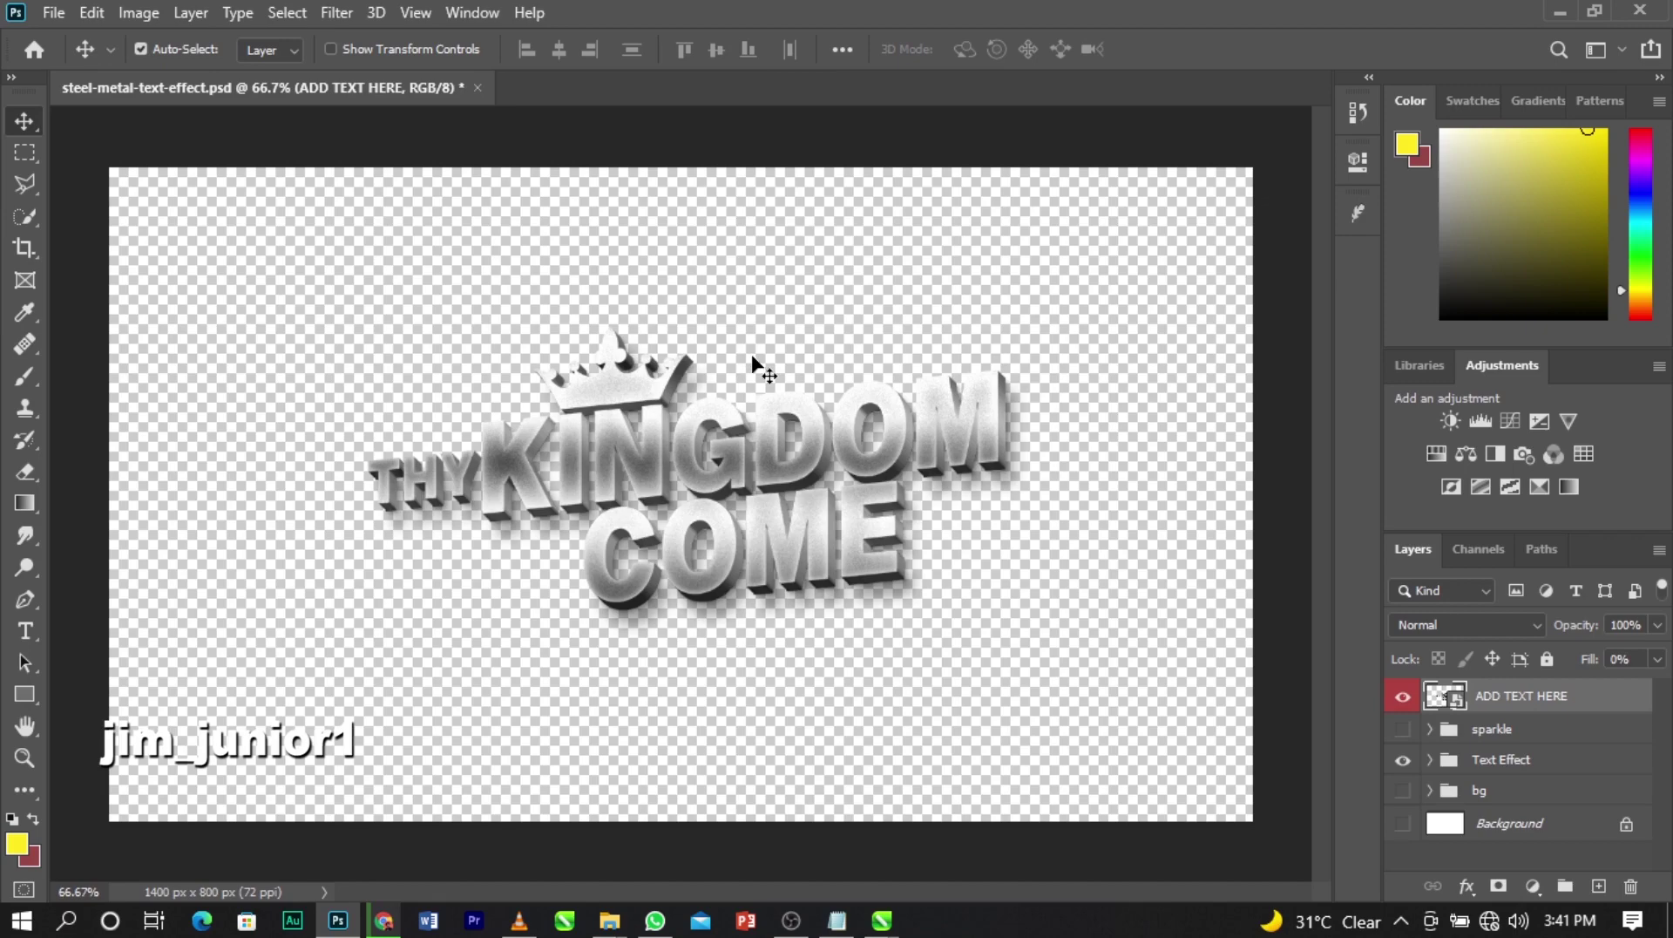
- Save a copy as 3D.png on the Desktop and accept the PNG format options
click(44, 13)
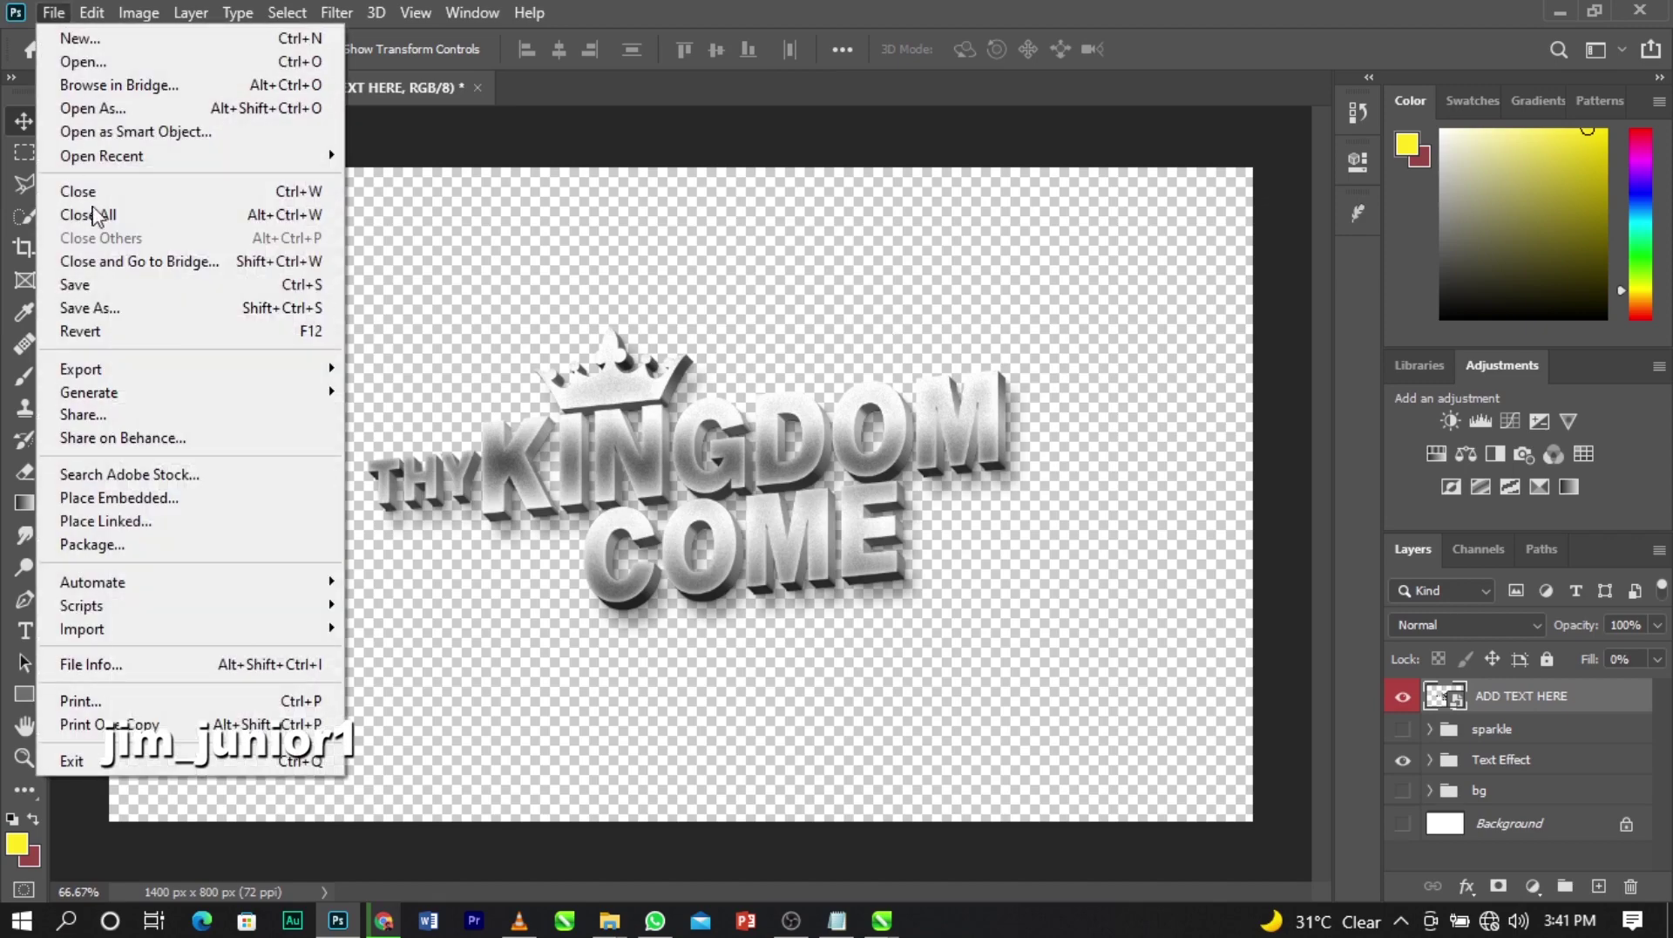
click(128, 311)
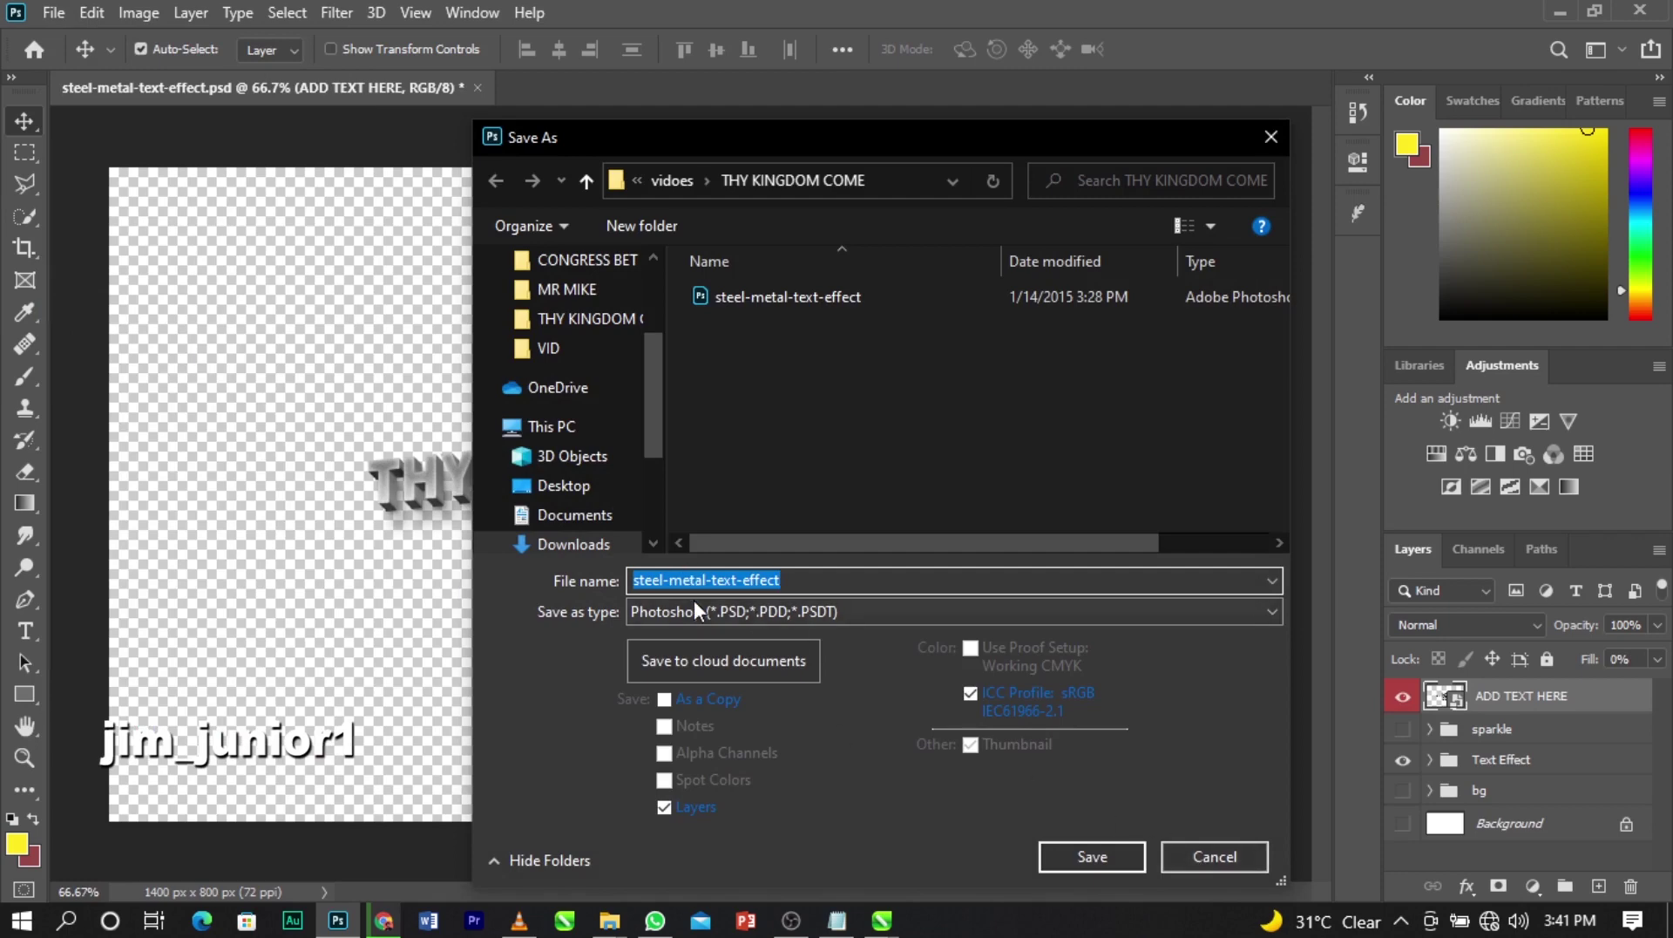
scroll(604, 414, up, 2)
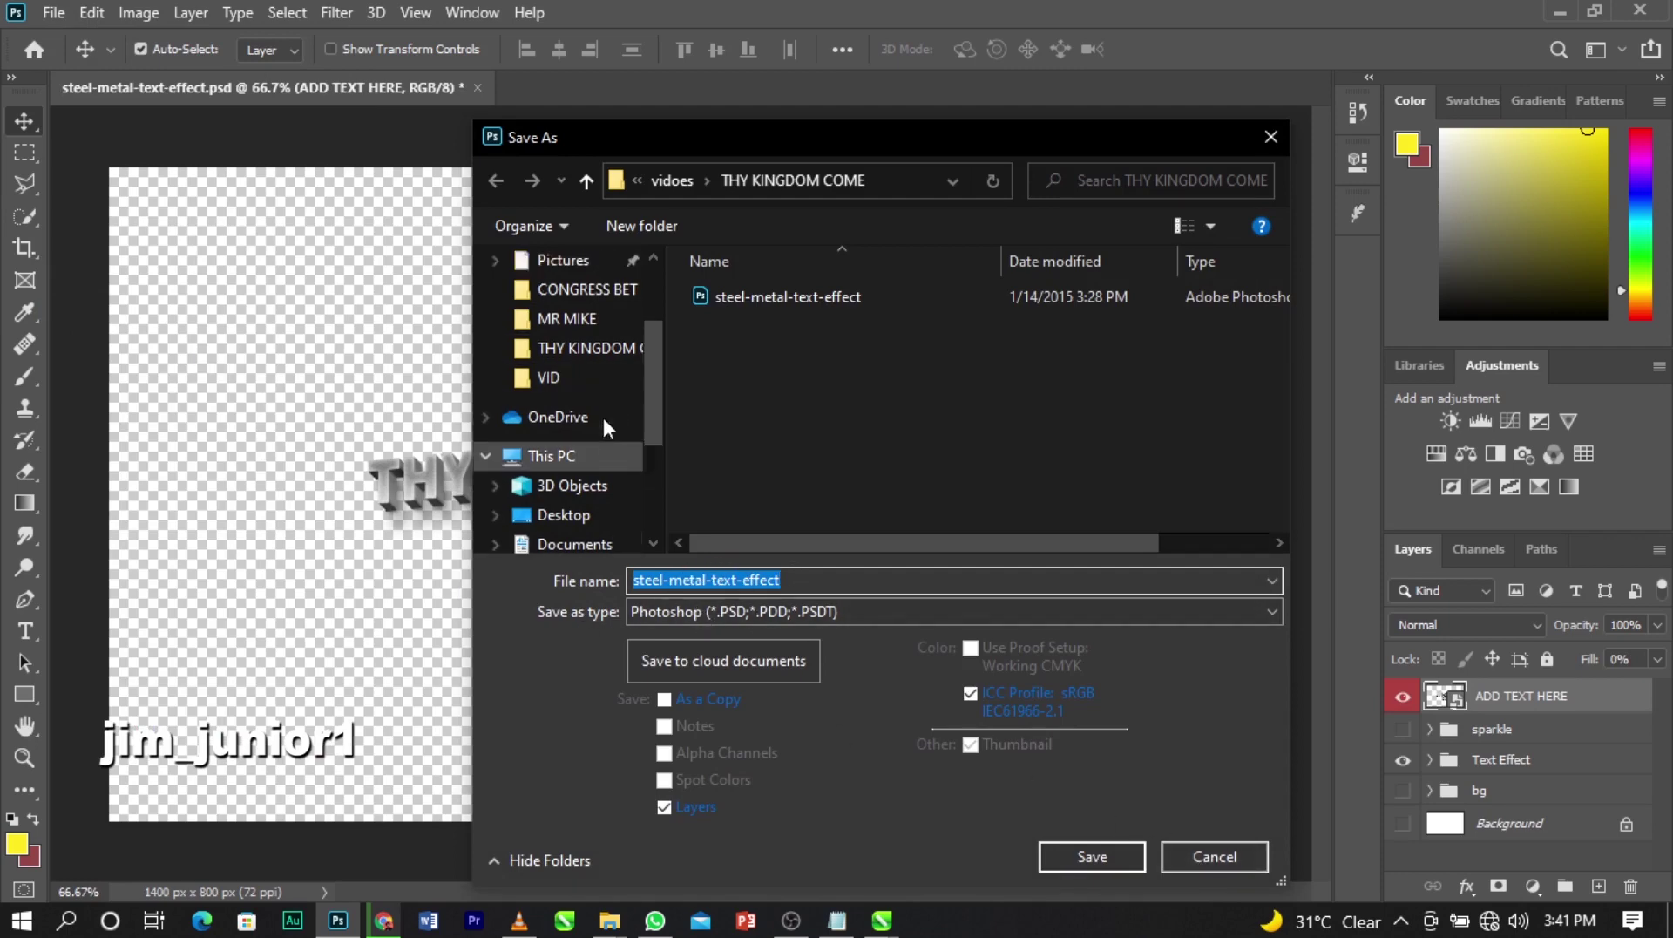
click(582, 310)
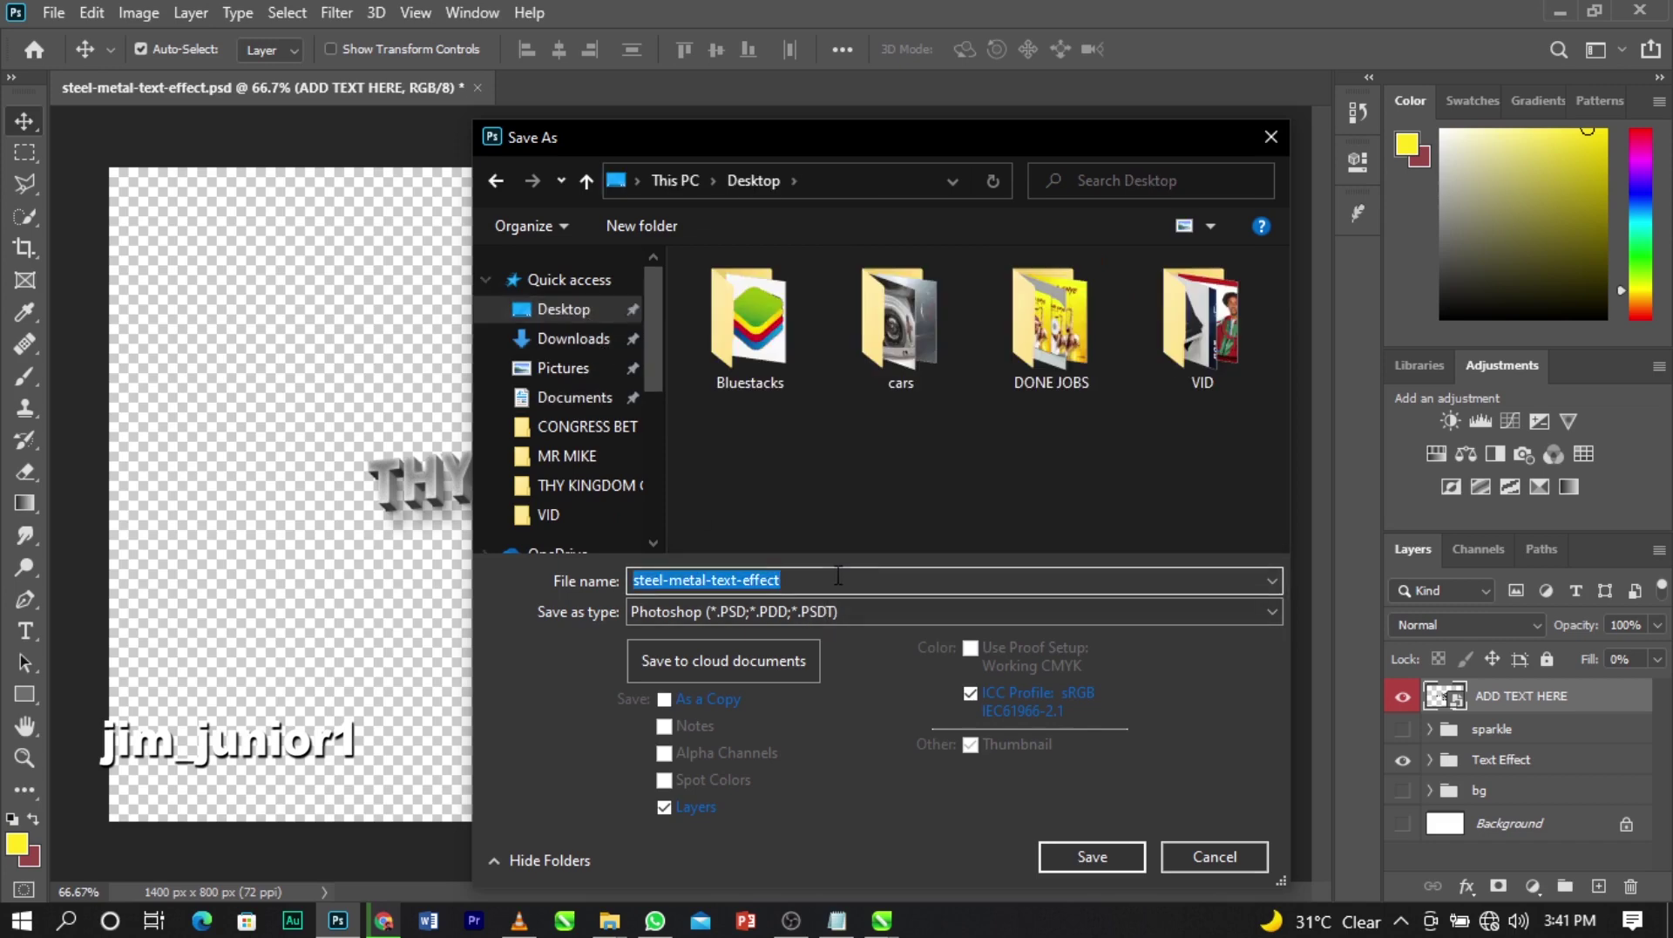
text(3D)
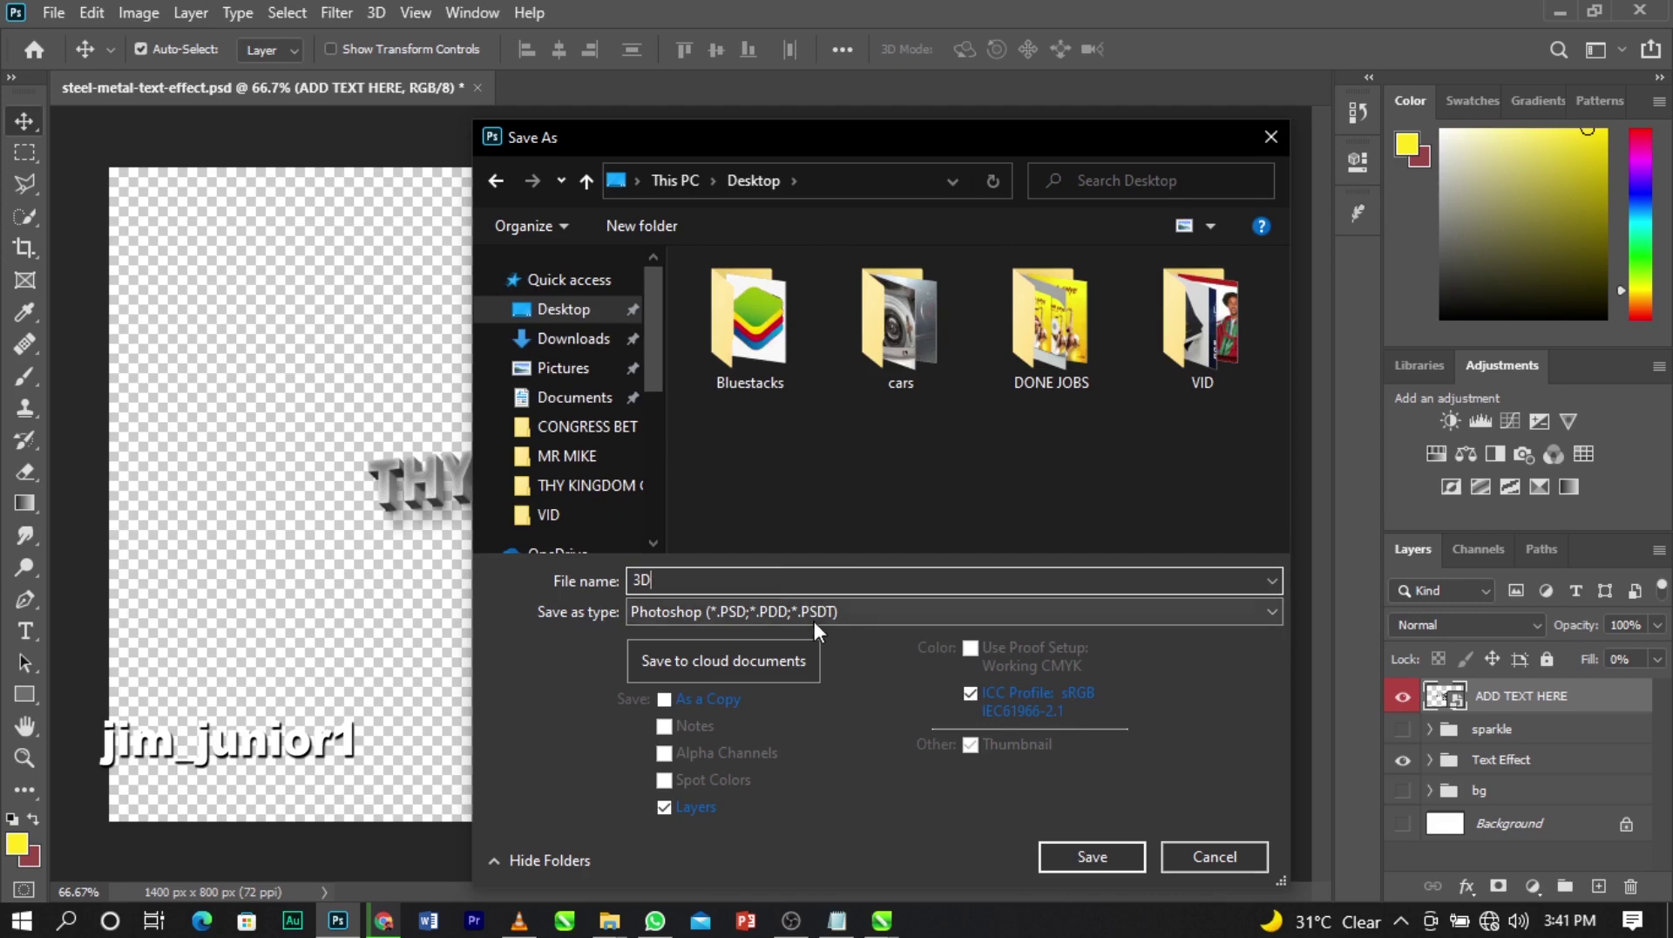
click(715, 614)
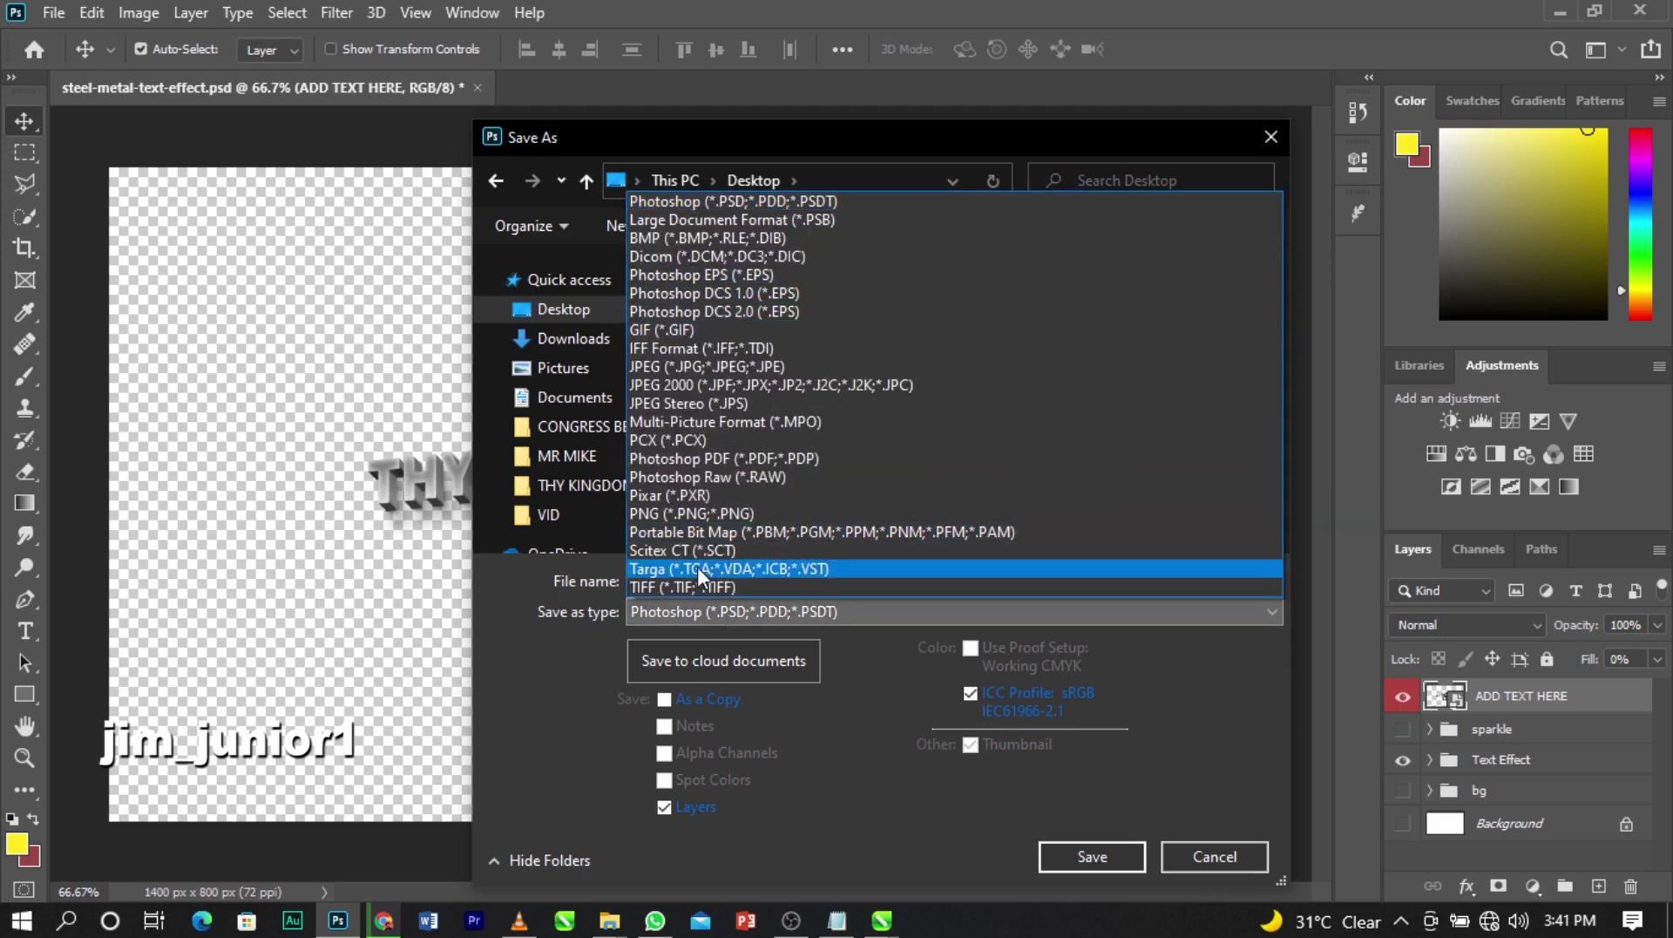
click(693, 514)
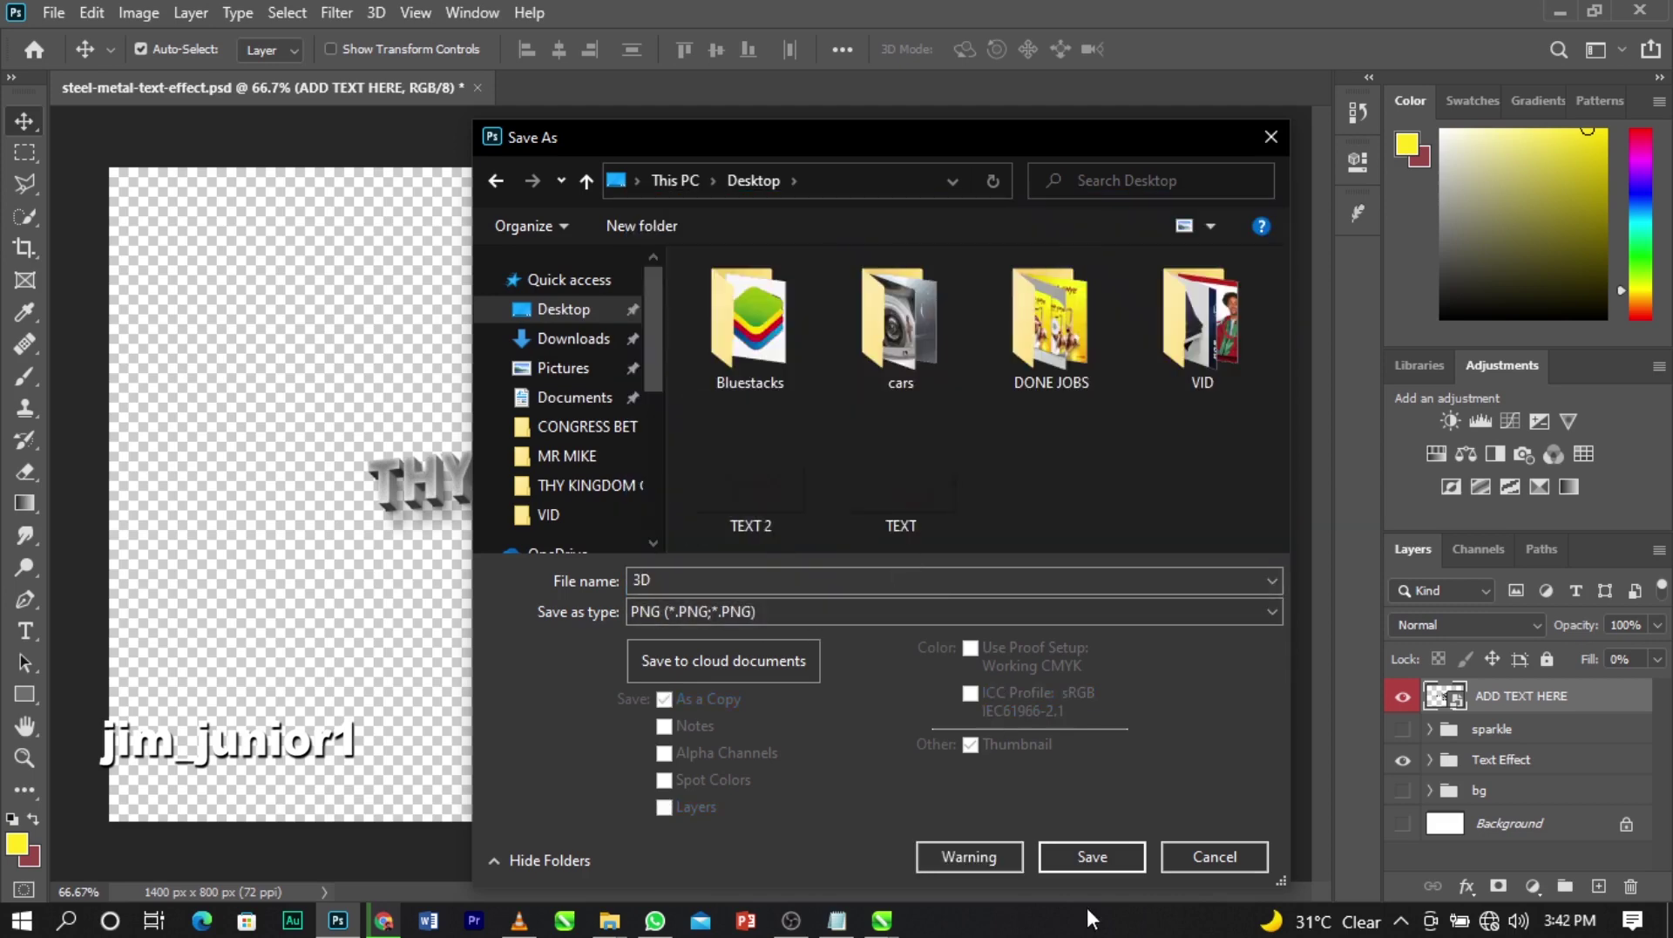
click(1091, 859)
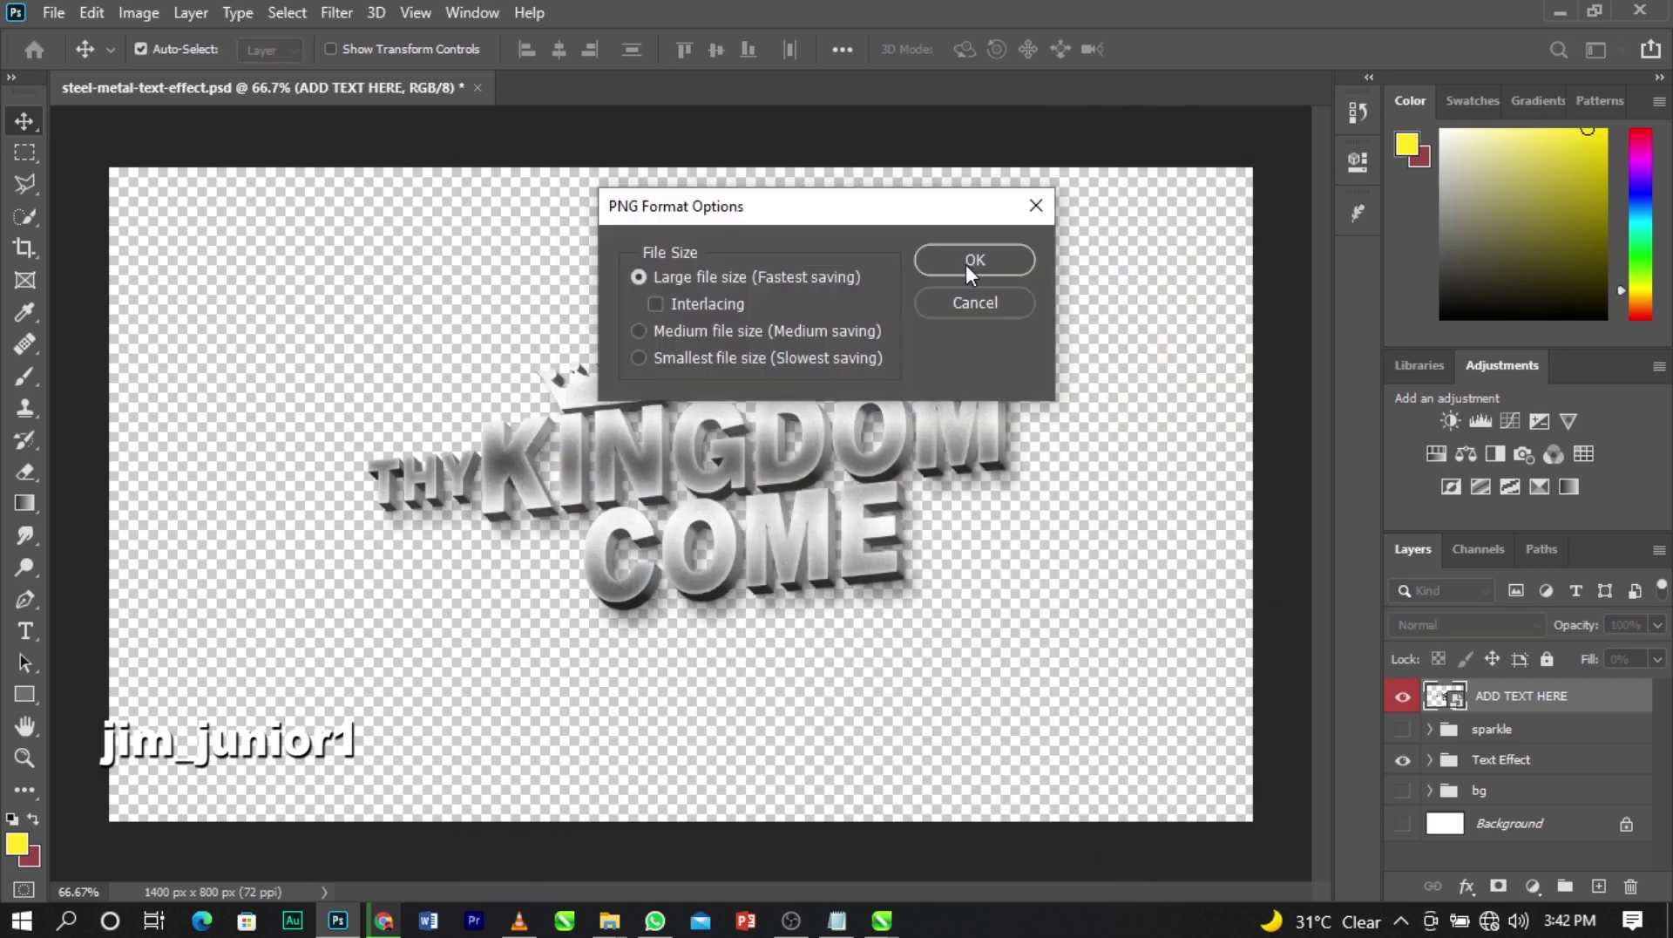
click(968, 263)
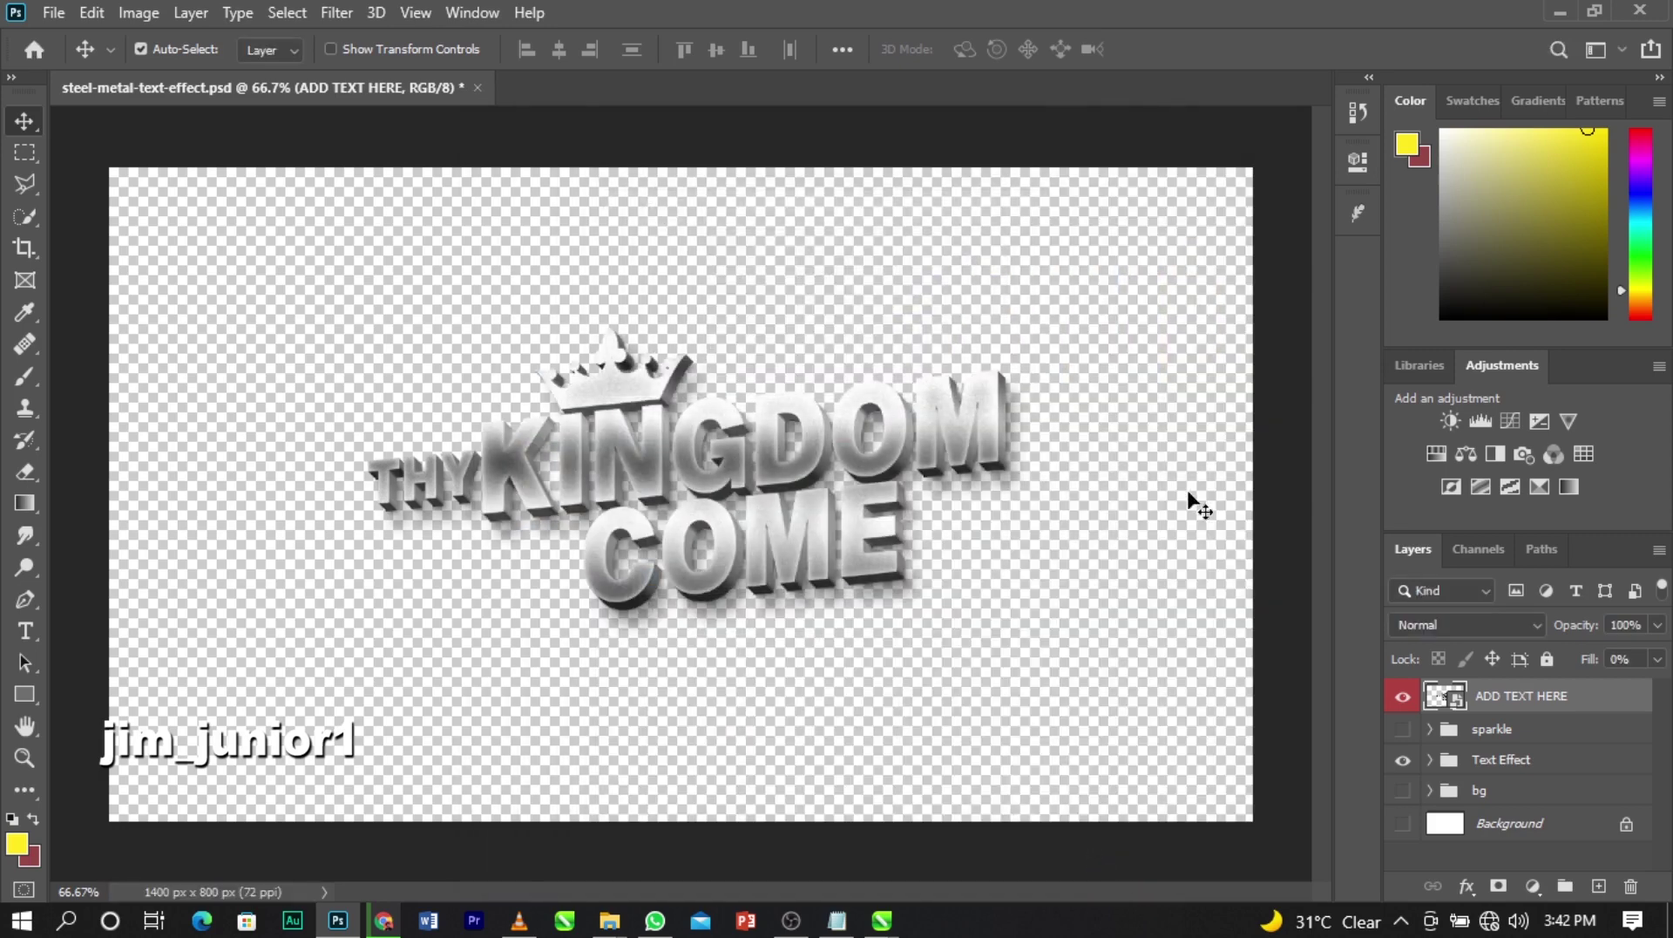
- Import 3D.png from the desktop into the CorelDRAW poster file
click(1669, 928)
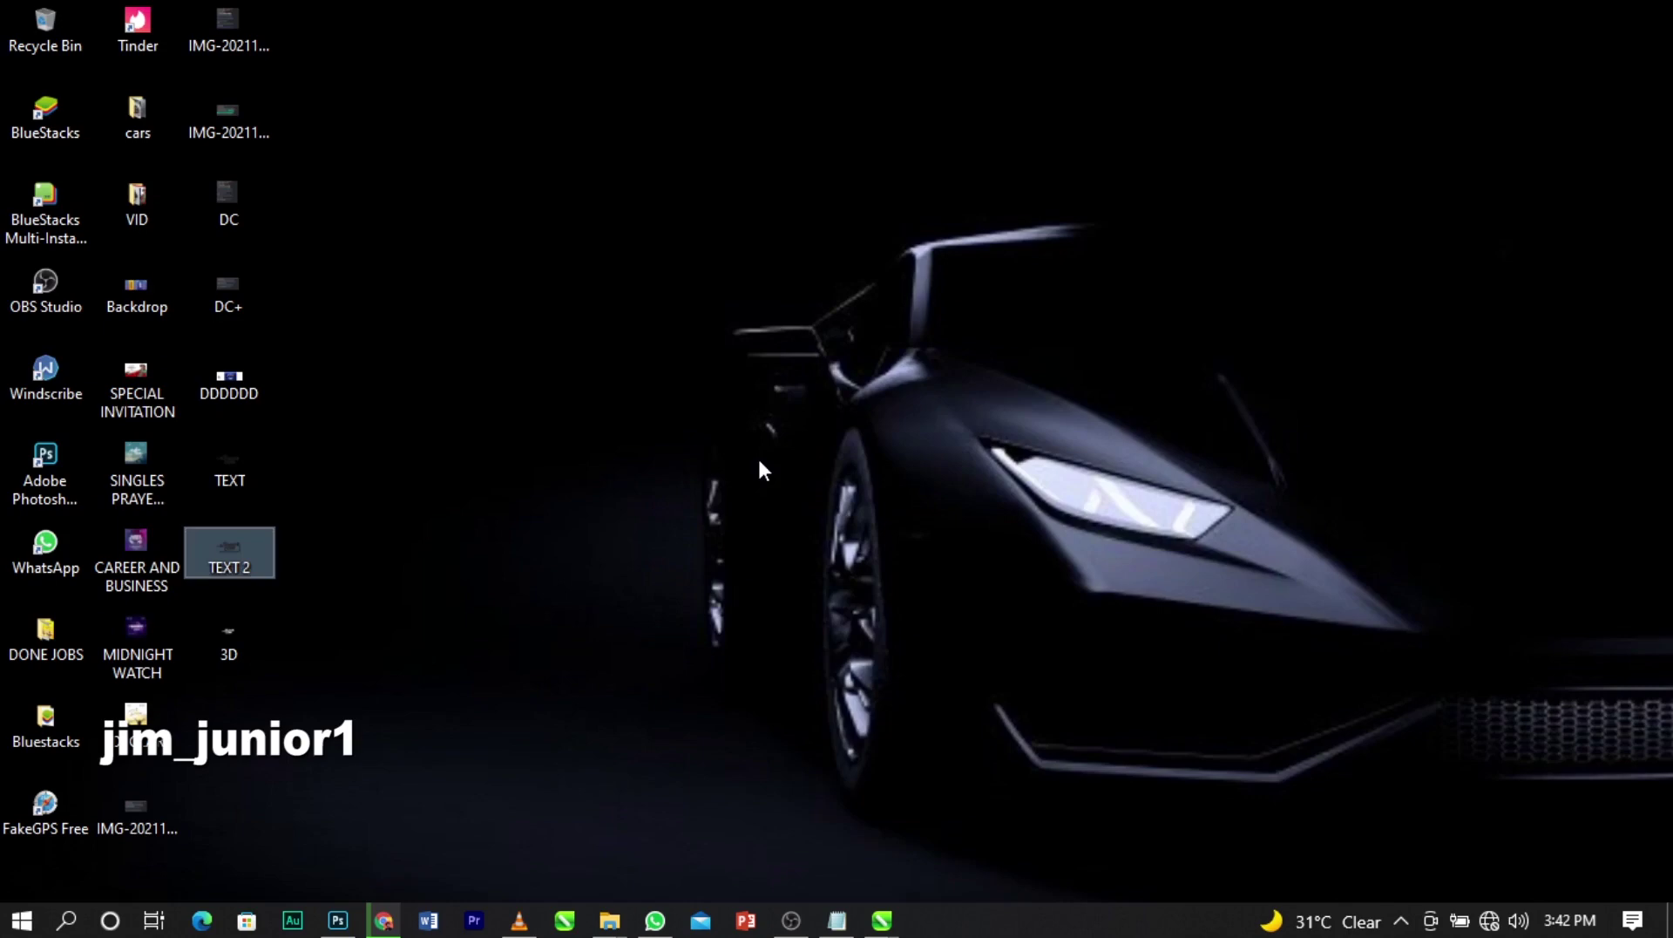
drag(222, 638, 295, 649)
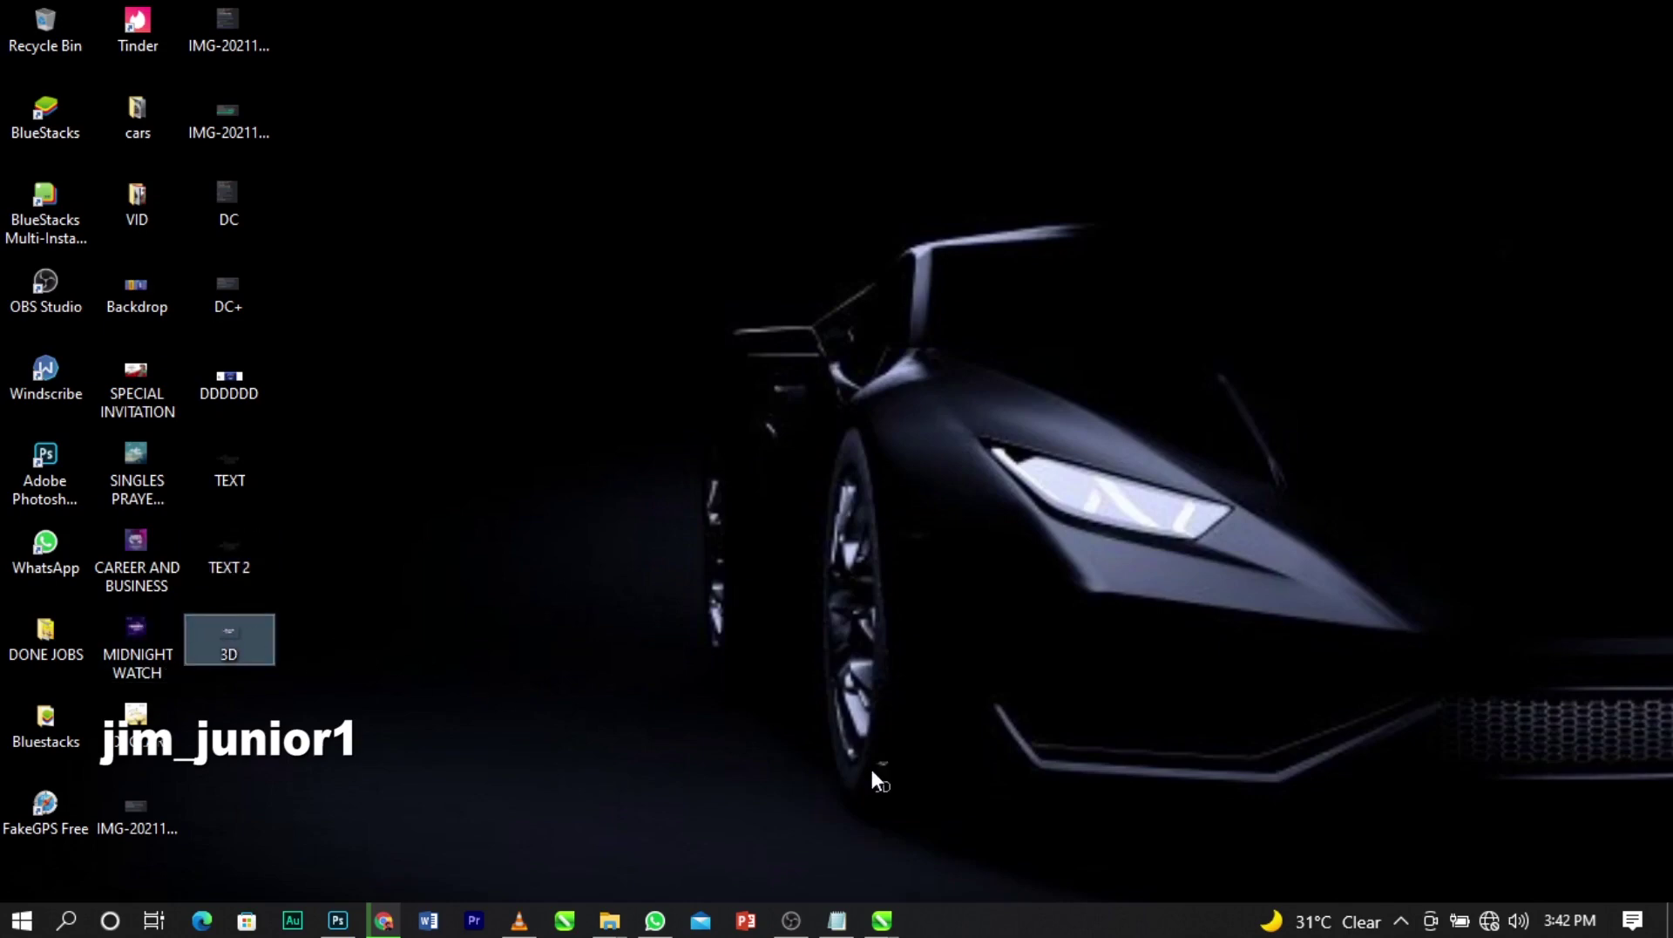
drag(898, 931, 112, 500)
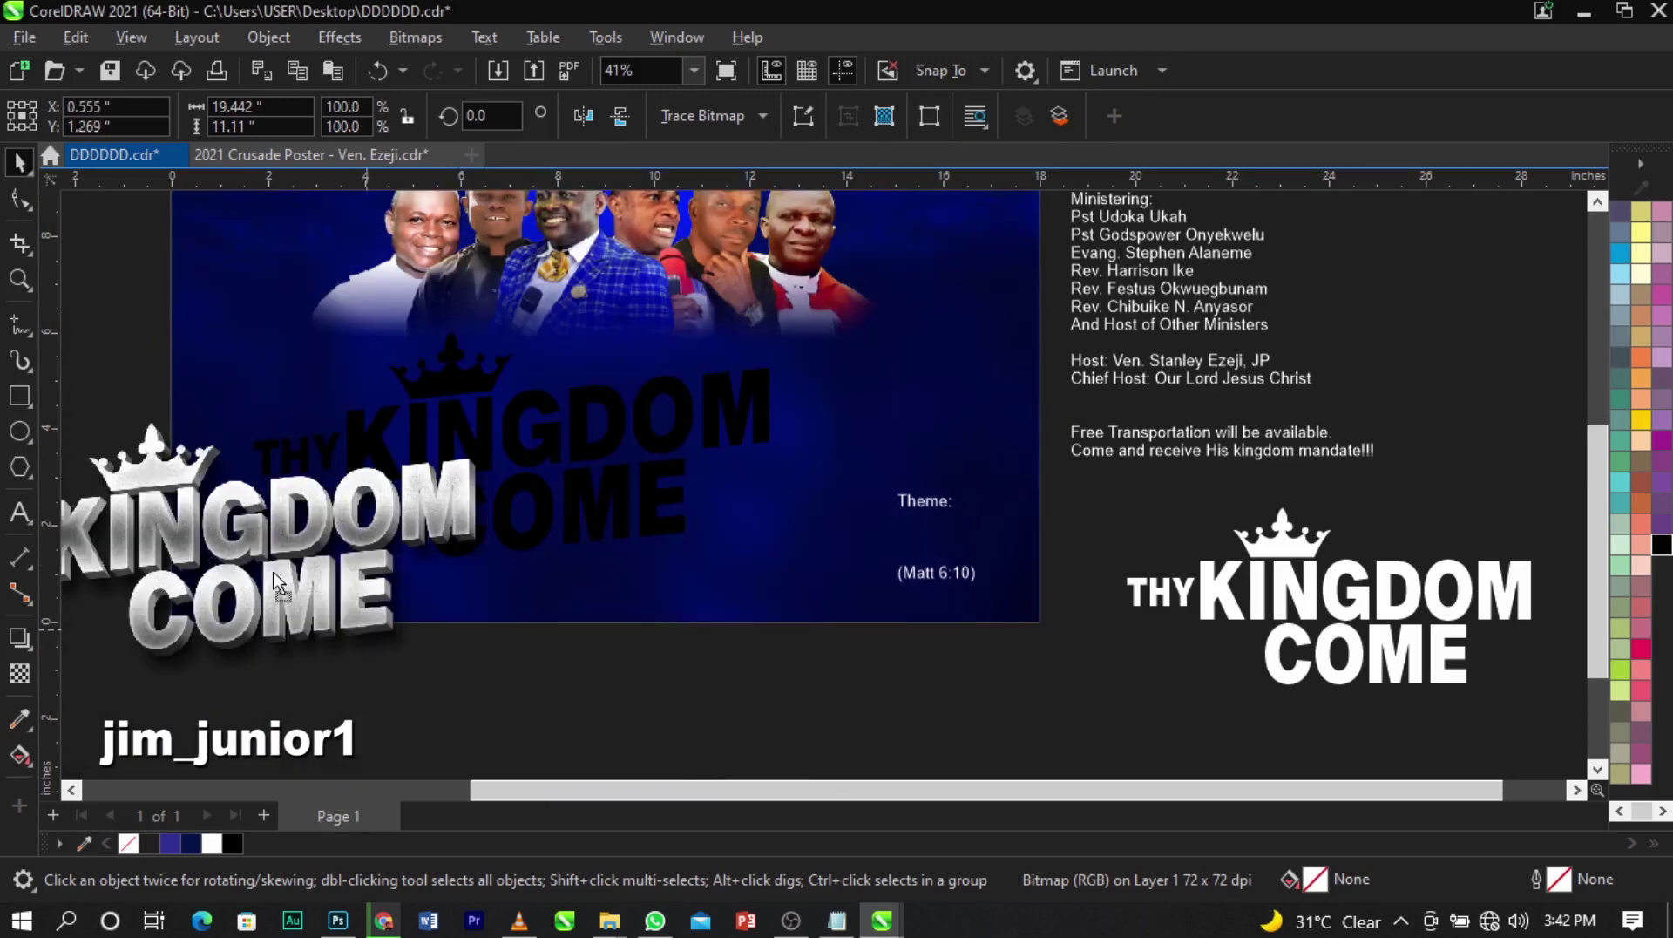
- Delete the black and white THY KINGDOM COME placeholder titles and drag the 3D title onto the poster
click(742, 448)
key(Delete)
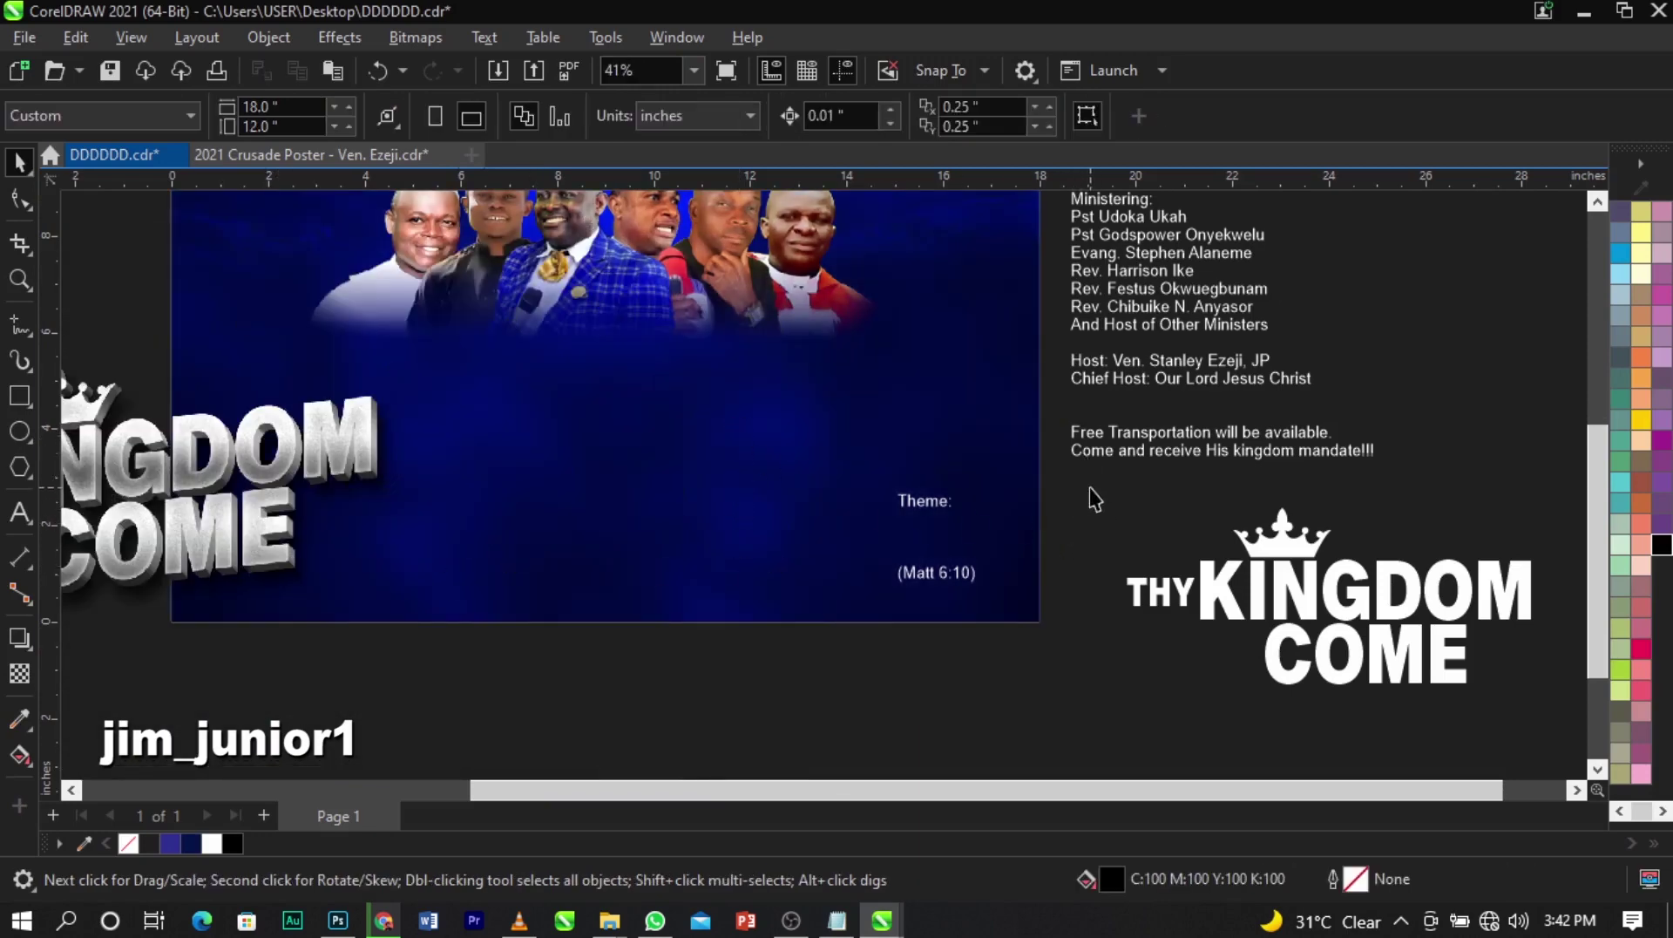
scroll(1091, 485, down, 2)
drag(1091, 486, 1374, 629)
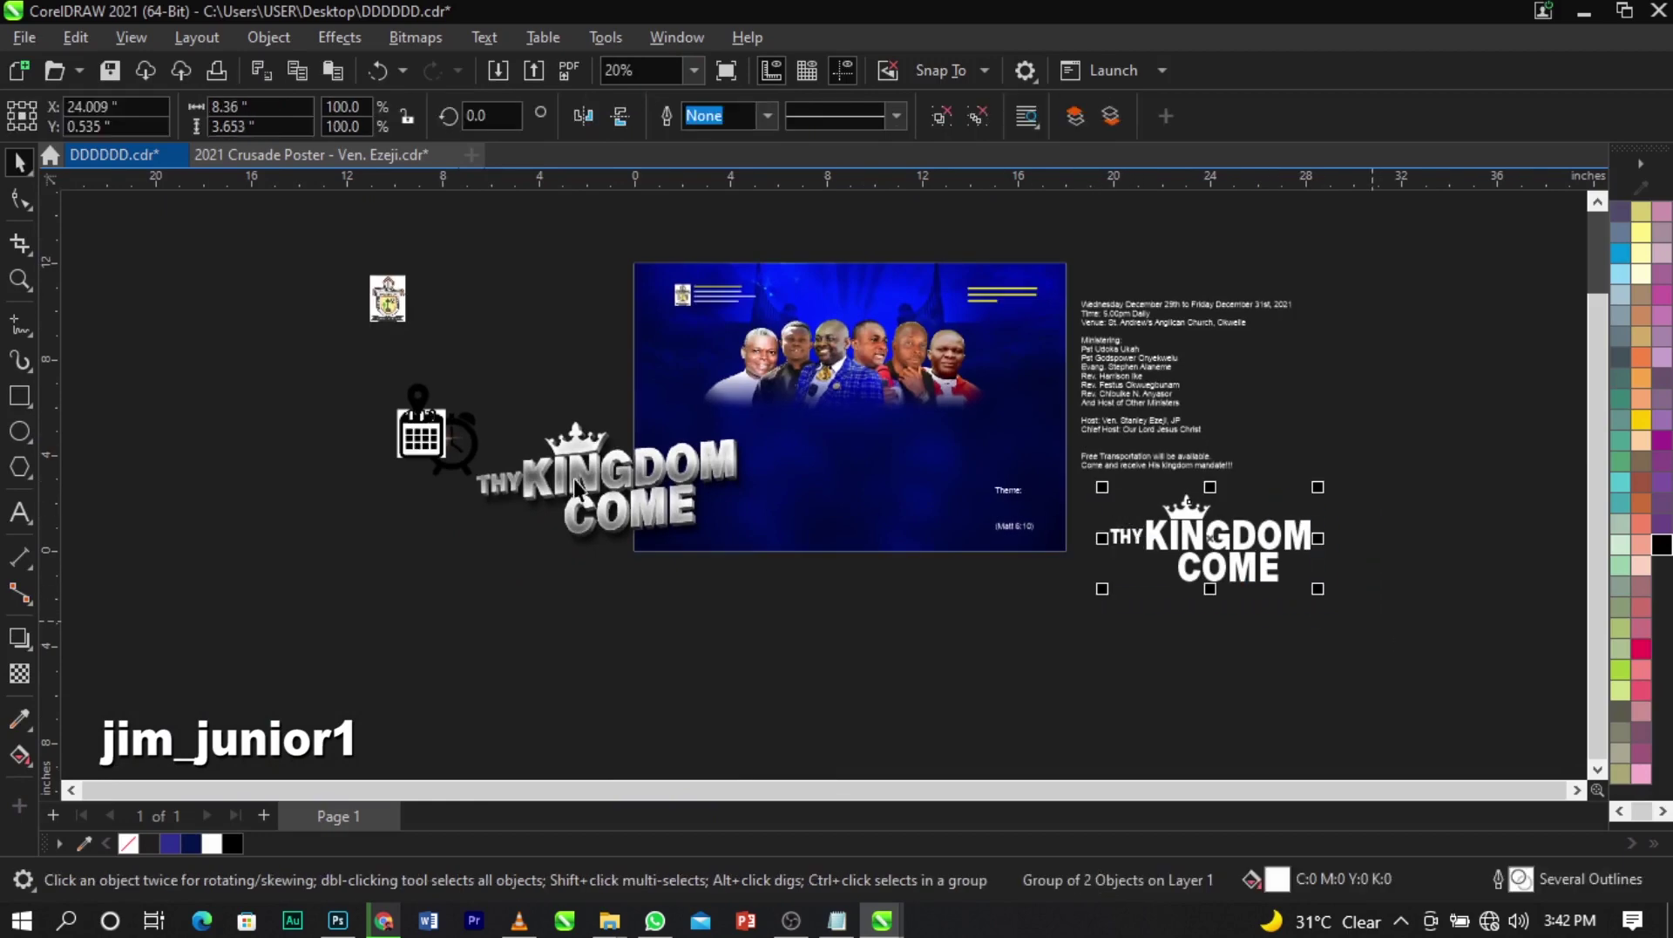
key(Delete)
drag(639, 506, 852, 489)
- Crop the 3D title bitmap's top, right, bottom and left edges with the Shape tool
scroll(752, 521, up, 1)
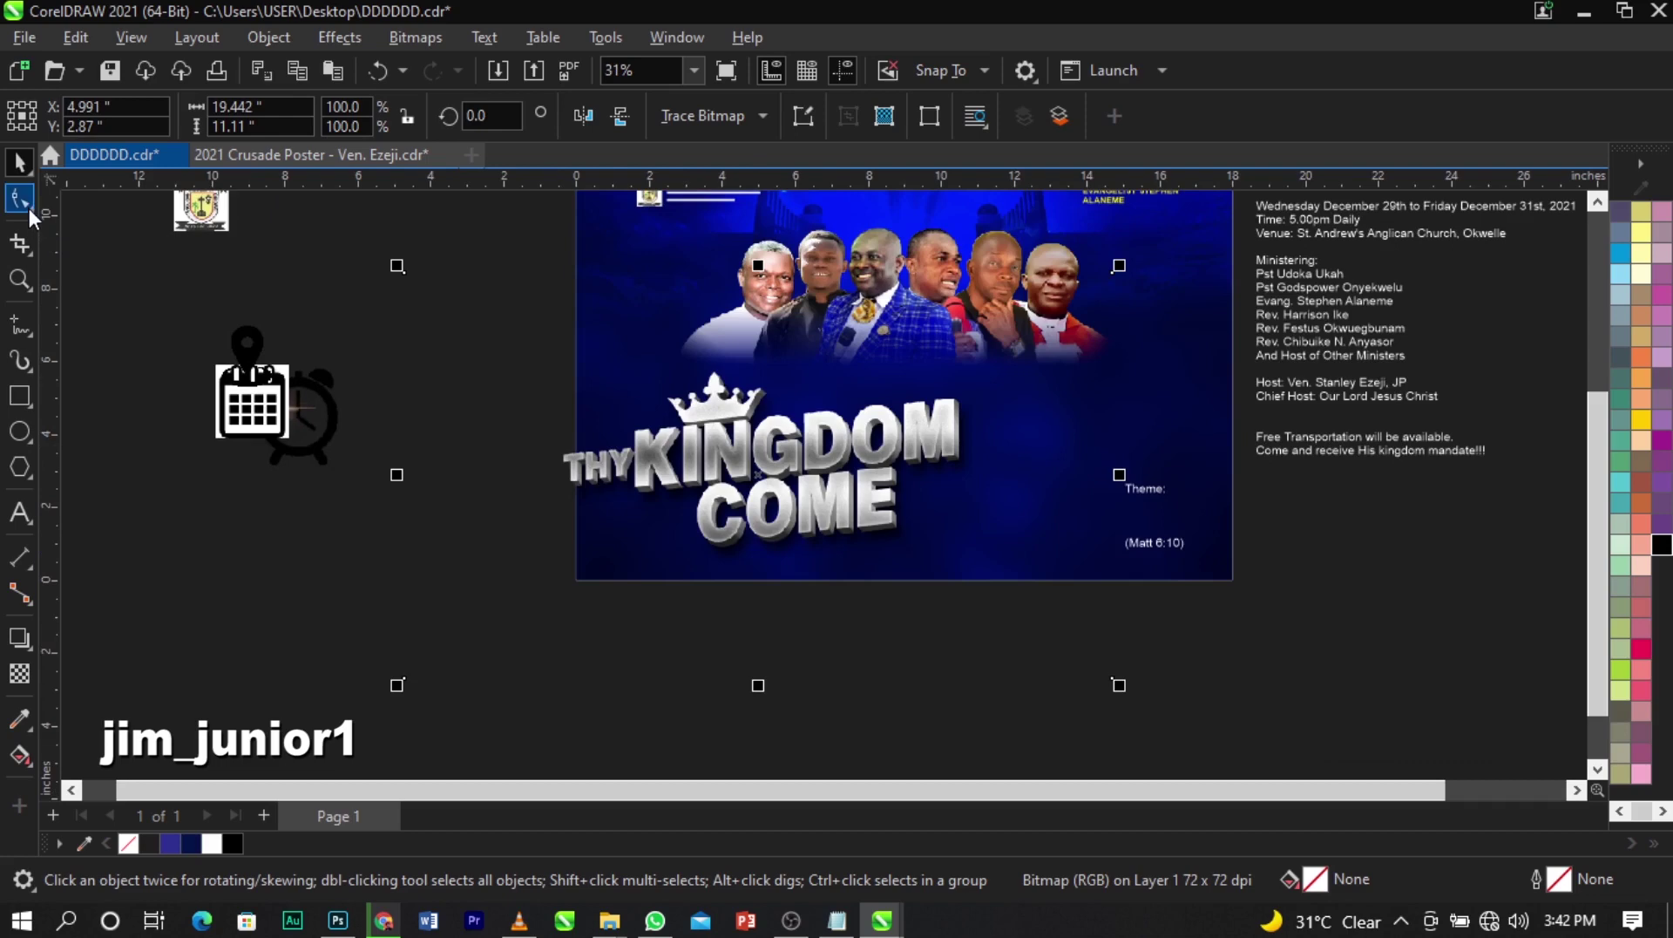
click(20, 199)
drag(314, 230, 1159, 366)
drag(1112, 272, 1114, 360)
scroll(1094, 799, down, 1)
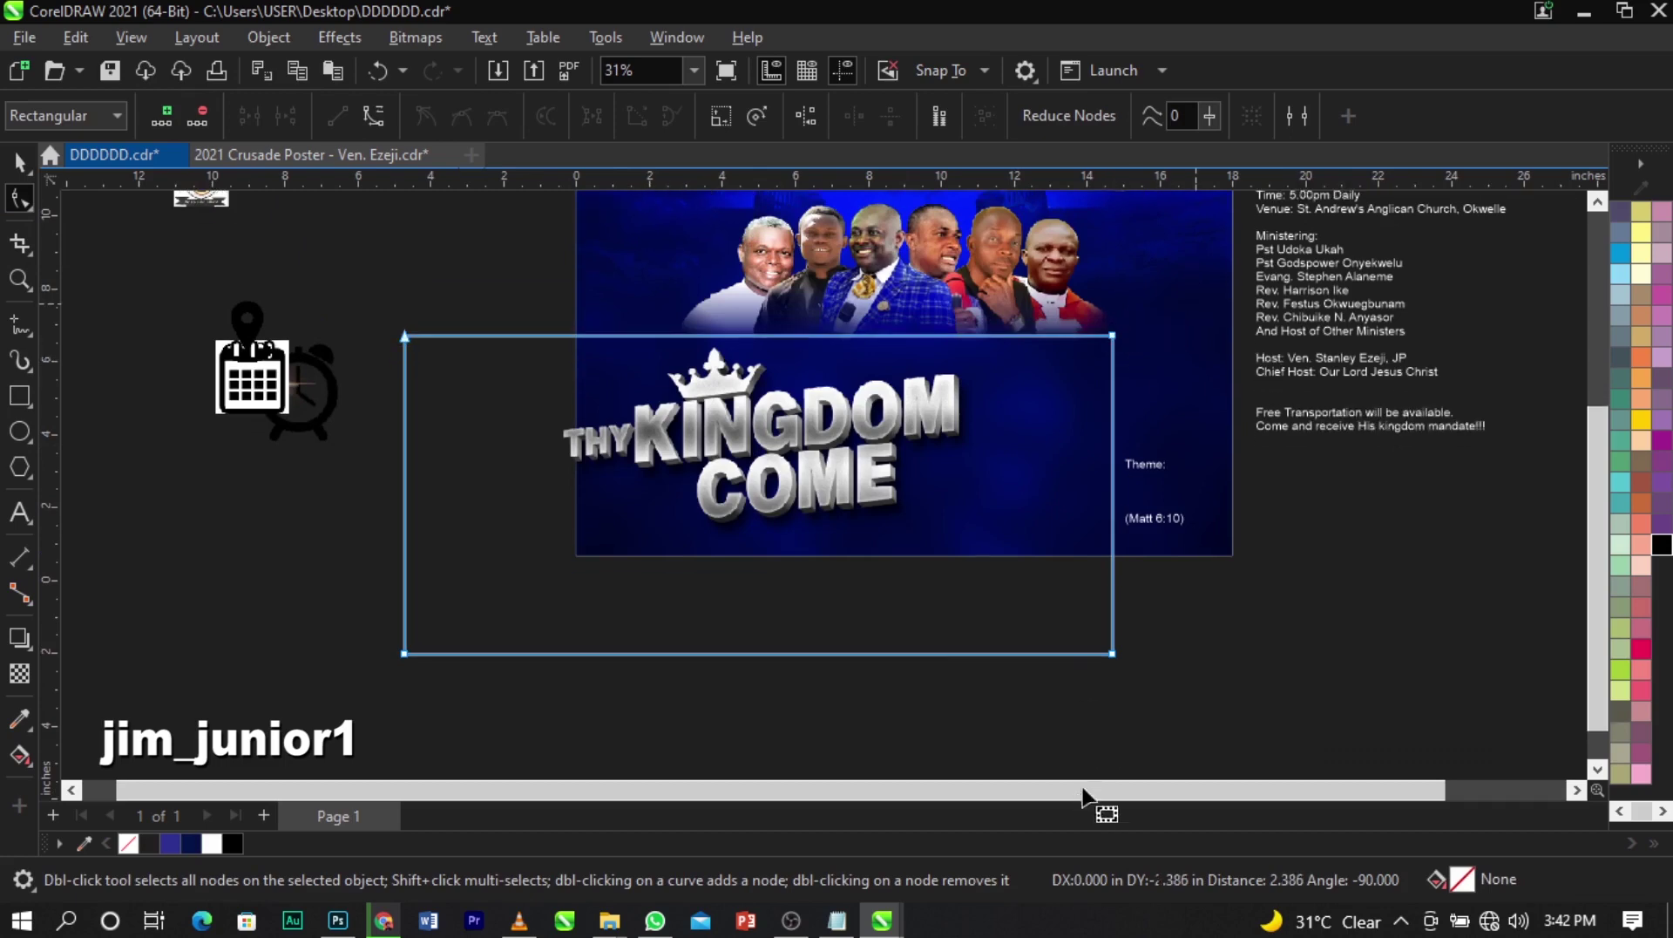
drag(1113, 654, 1011, 662)
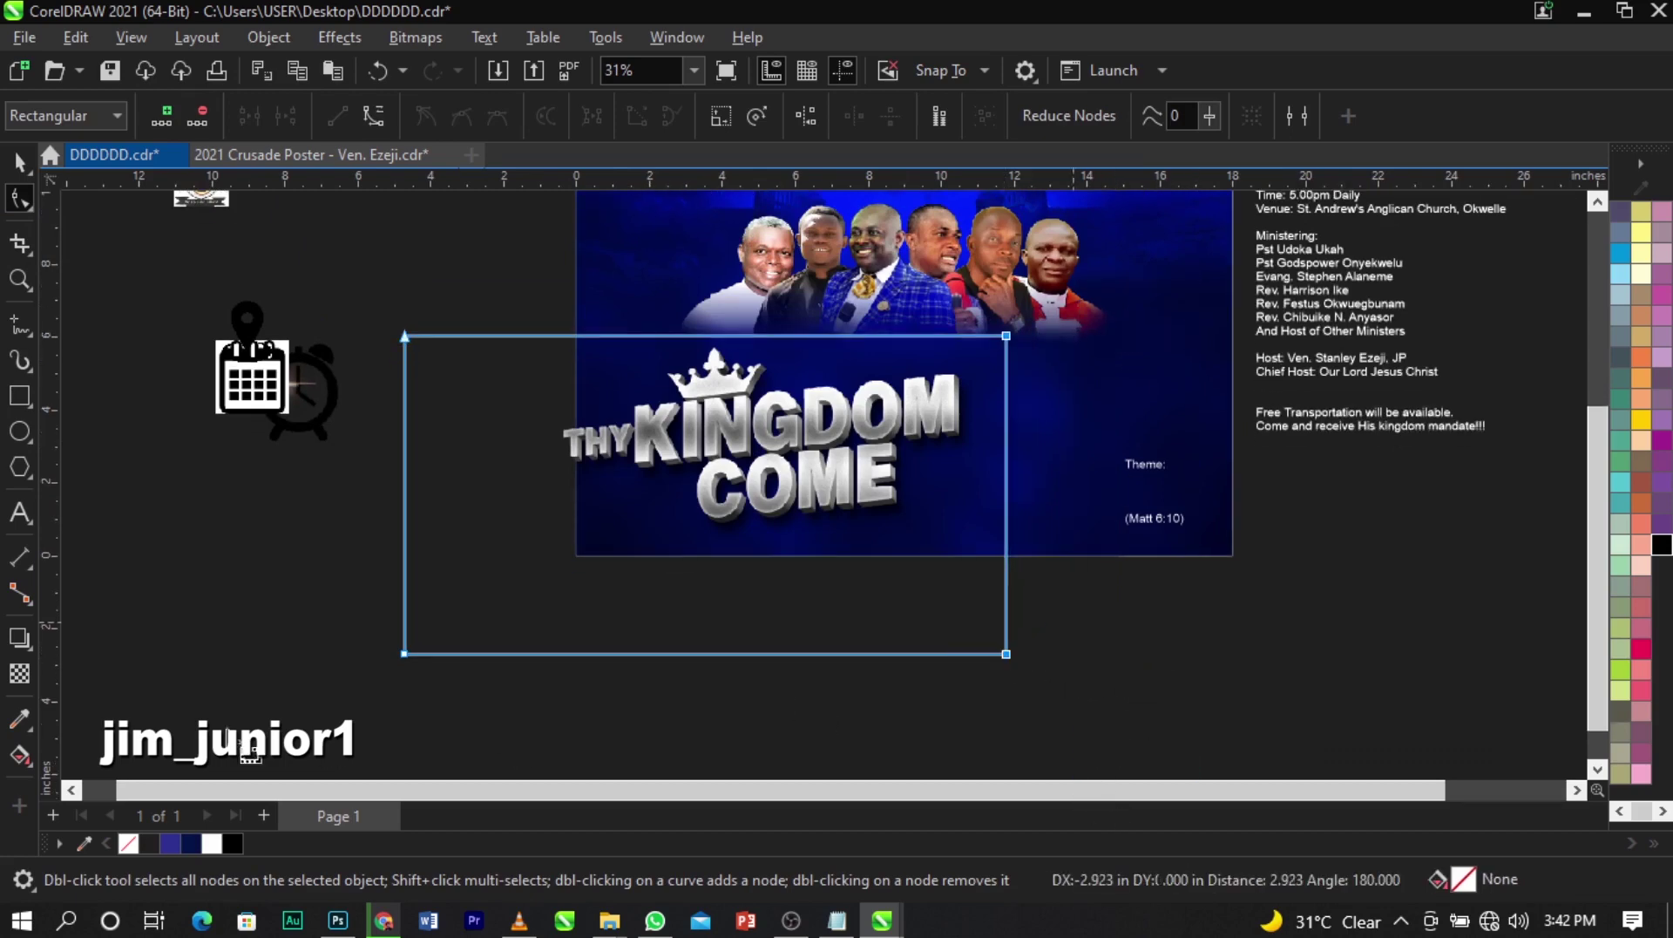
drag(406, 656, 412, 556)
drag(300, 588, 516, 277)
drag(406, 345, 520, 338)
key(space)
- Position the cropped 3D title below the ministers' photos and shift the photo slightly up
drag(798, 499, 710, 459)
key(z)
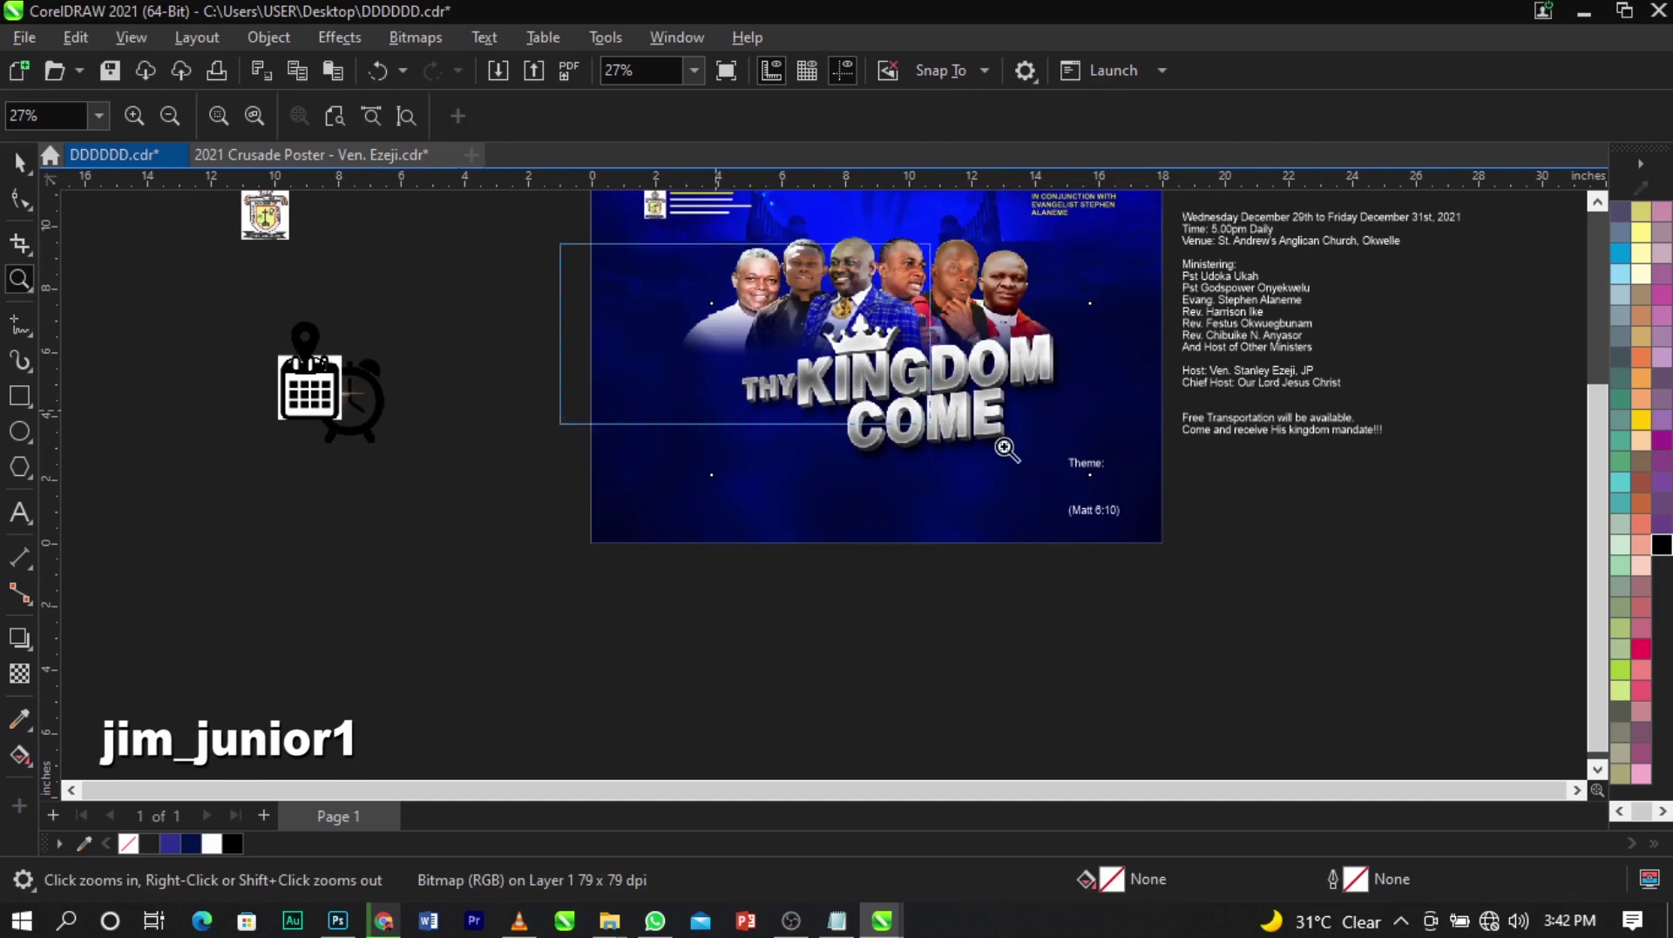
click(1008, 444)
key(space)
drag(970, 498, 1097, 532)
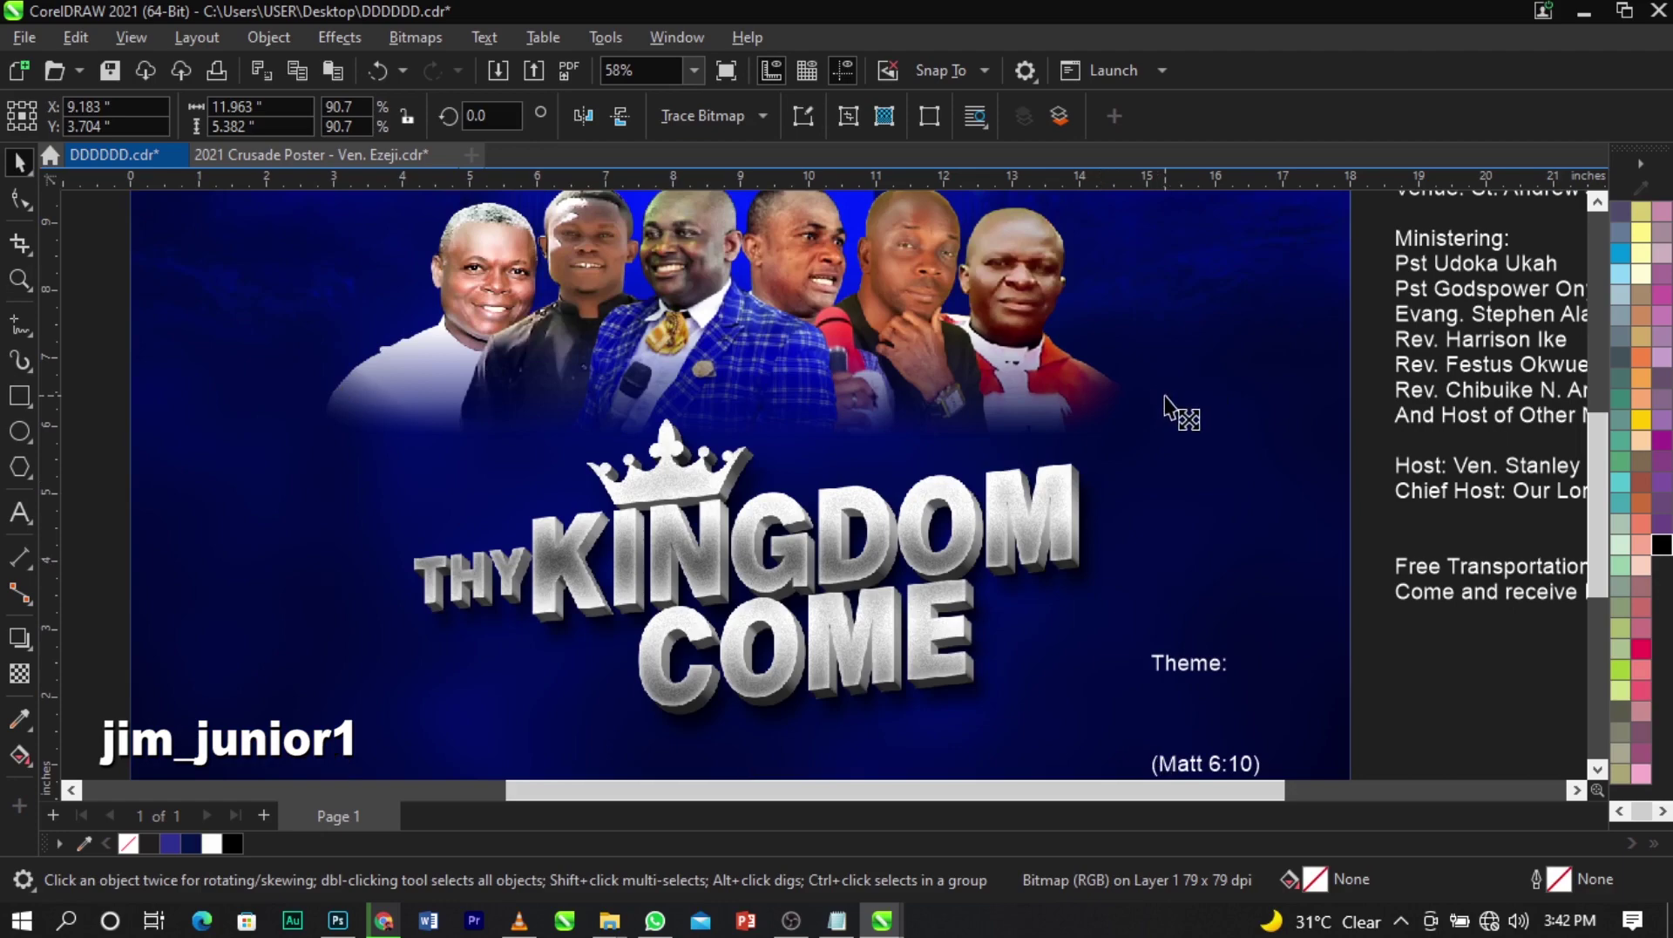
scroll(503, 538, down, 2)
scroll(503, 537, down, 2)
key(space)
drag(282, 255, 1136, 708)
key(space)
click(752, 399)
drag(751, 399, 750, 387)
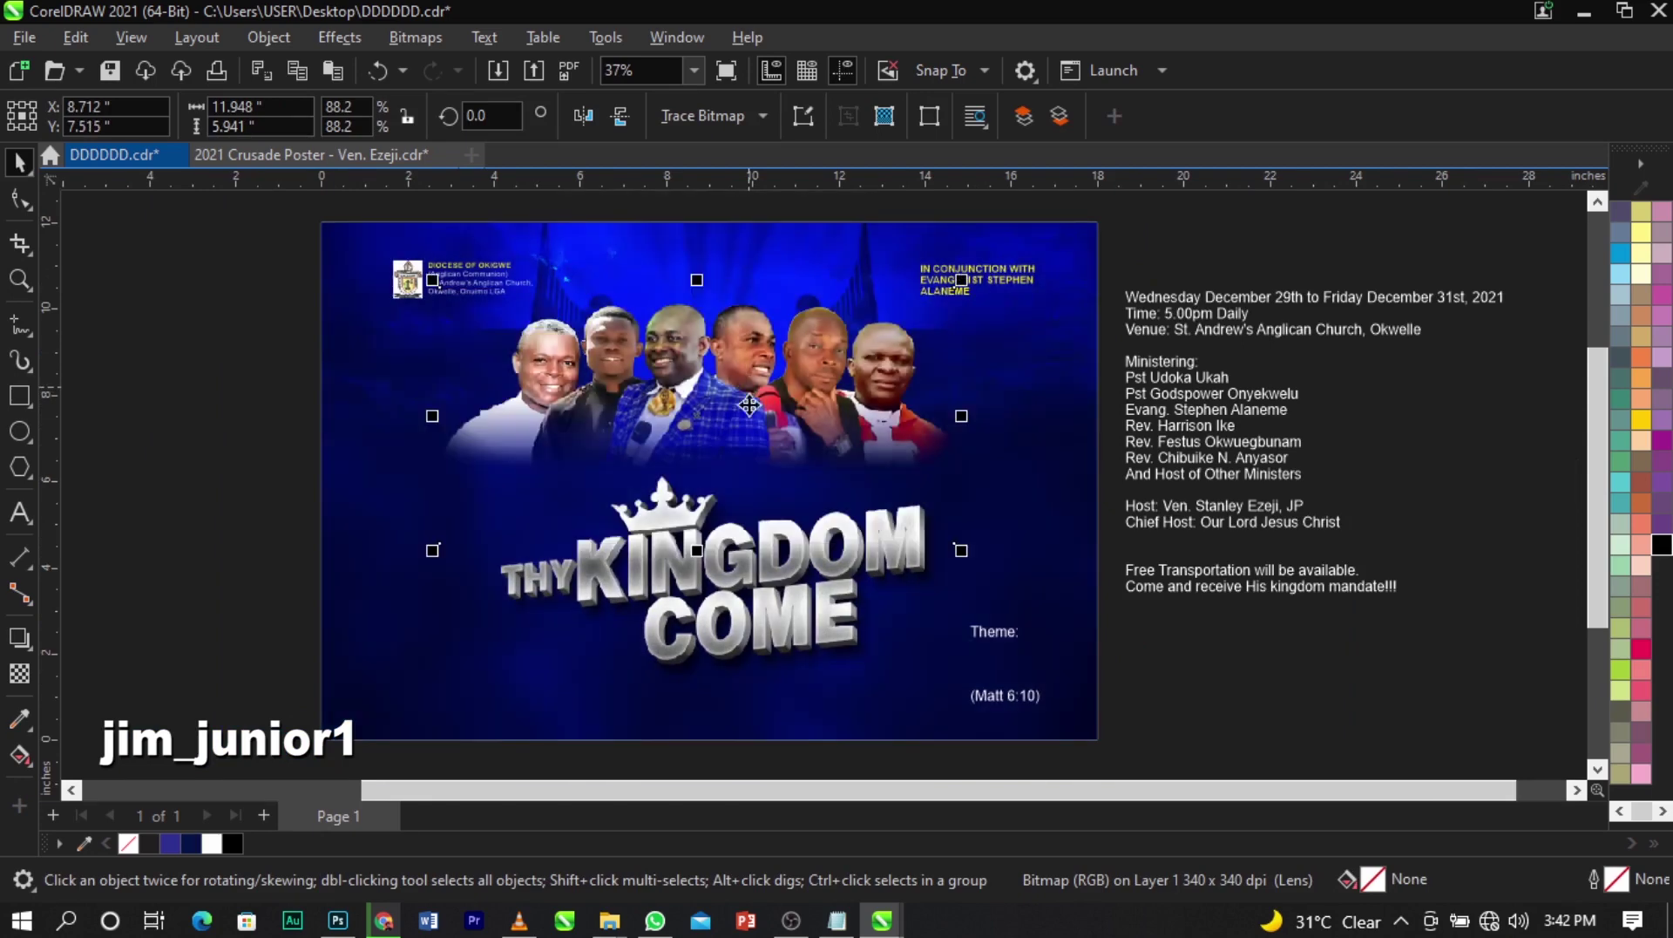
- Nudge, slightly shrink and reposition the 3D title on the poster
click(734, 608)
drag(734, 607, 731, 596)
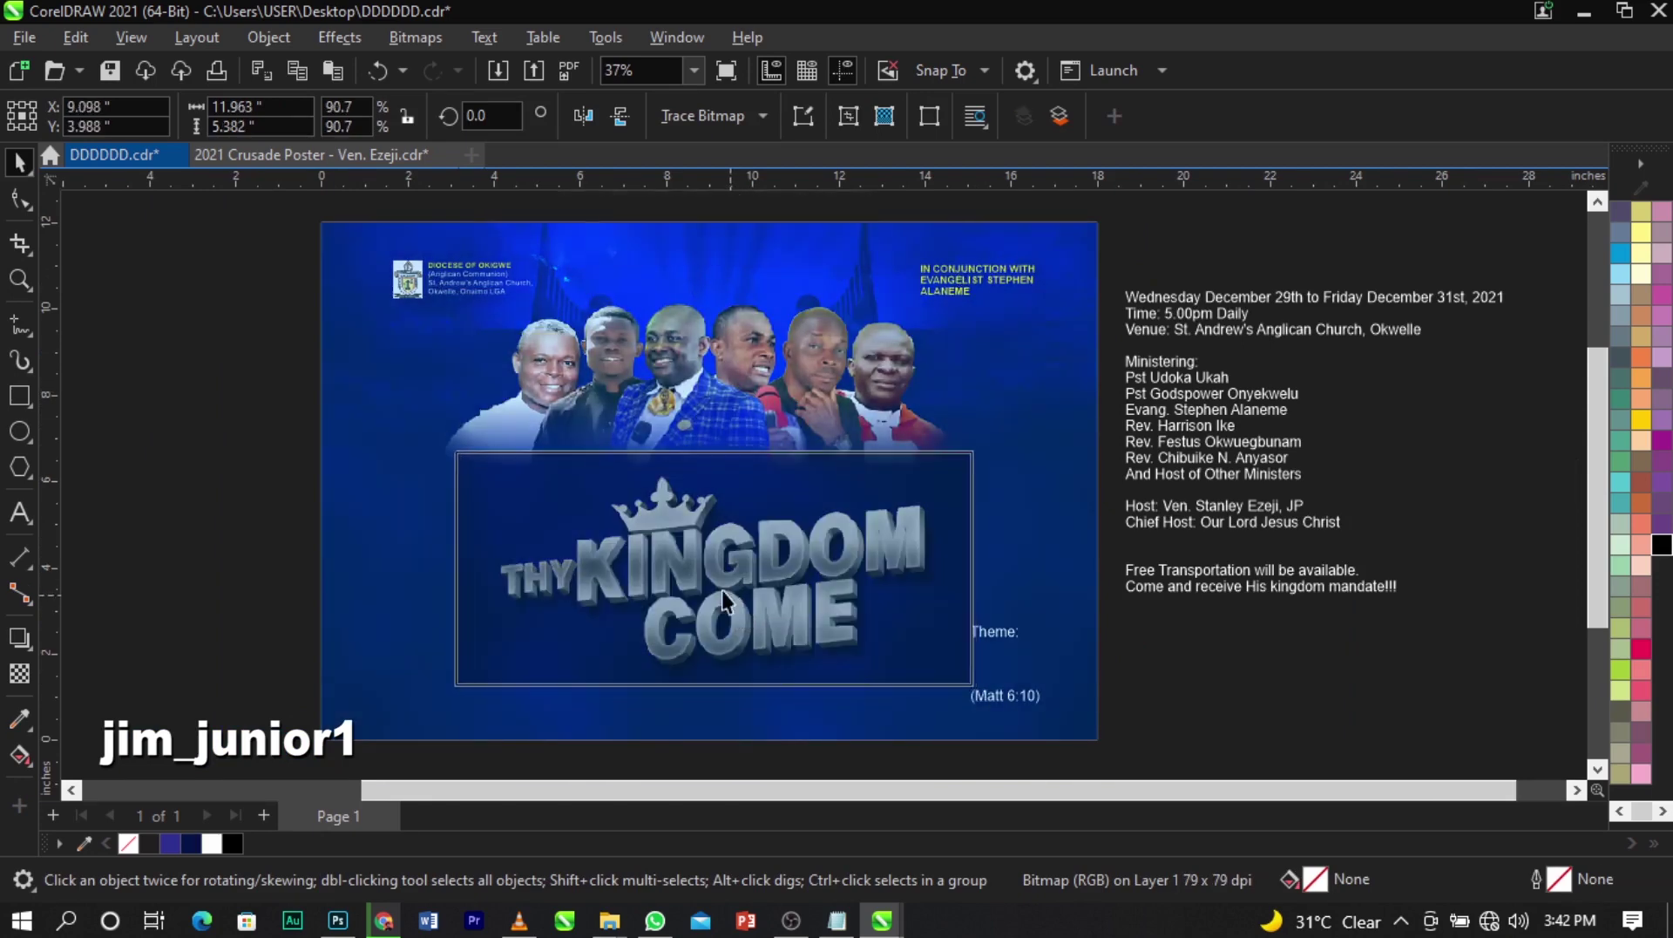
drag(1000, 688, 959, 713)
scroll(837, 610, up, 1)
mouse_move(741, 599)
mouse_down()
mouse_move(796, 586)
mouse_move(801, 496)
mouse_up()
click(1198, 680)
click(865, 598)
scroll(779, 584, up, 2)
scroll(801, 496, down, 2)
click(1253, 631)
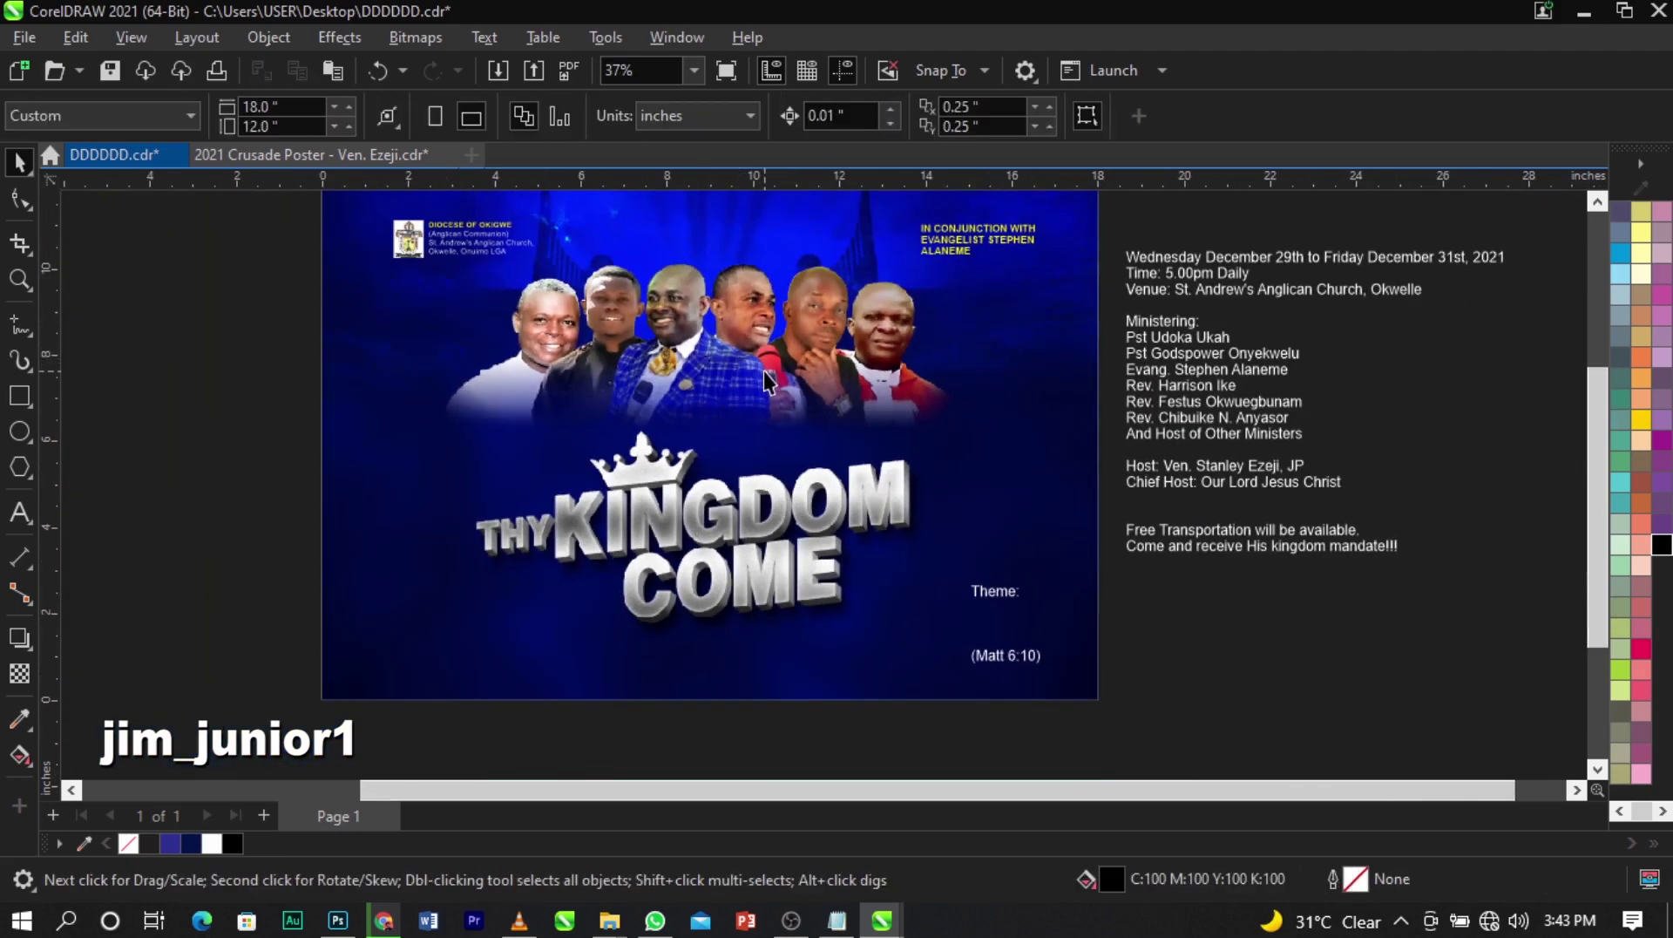
- Move the grouped diocese logo and heading text to the top-left corner and zoom out
drag(248, 398, 583, 206)
scroll(454, 244, up, 2)
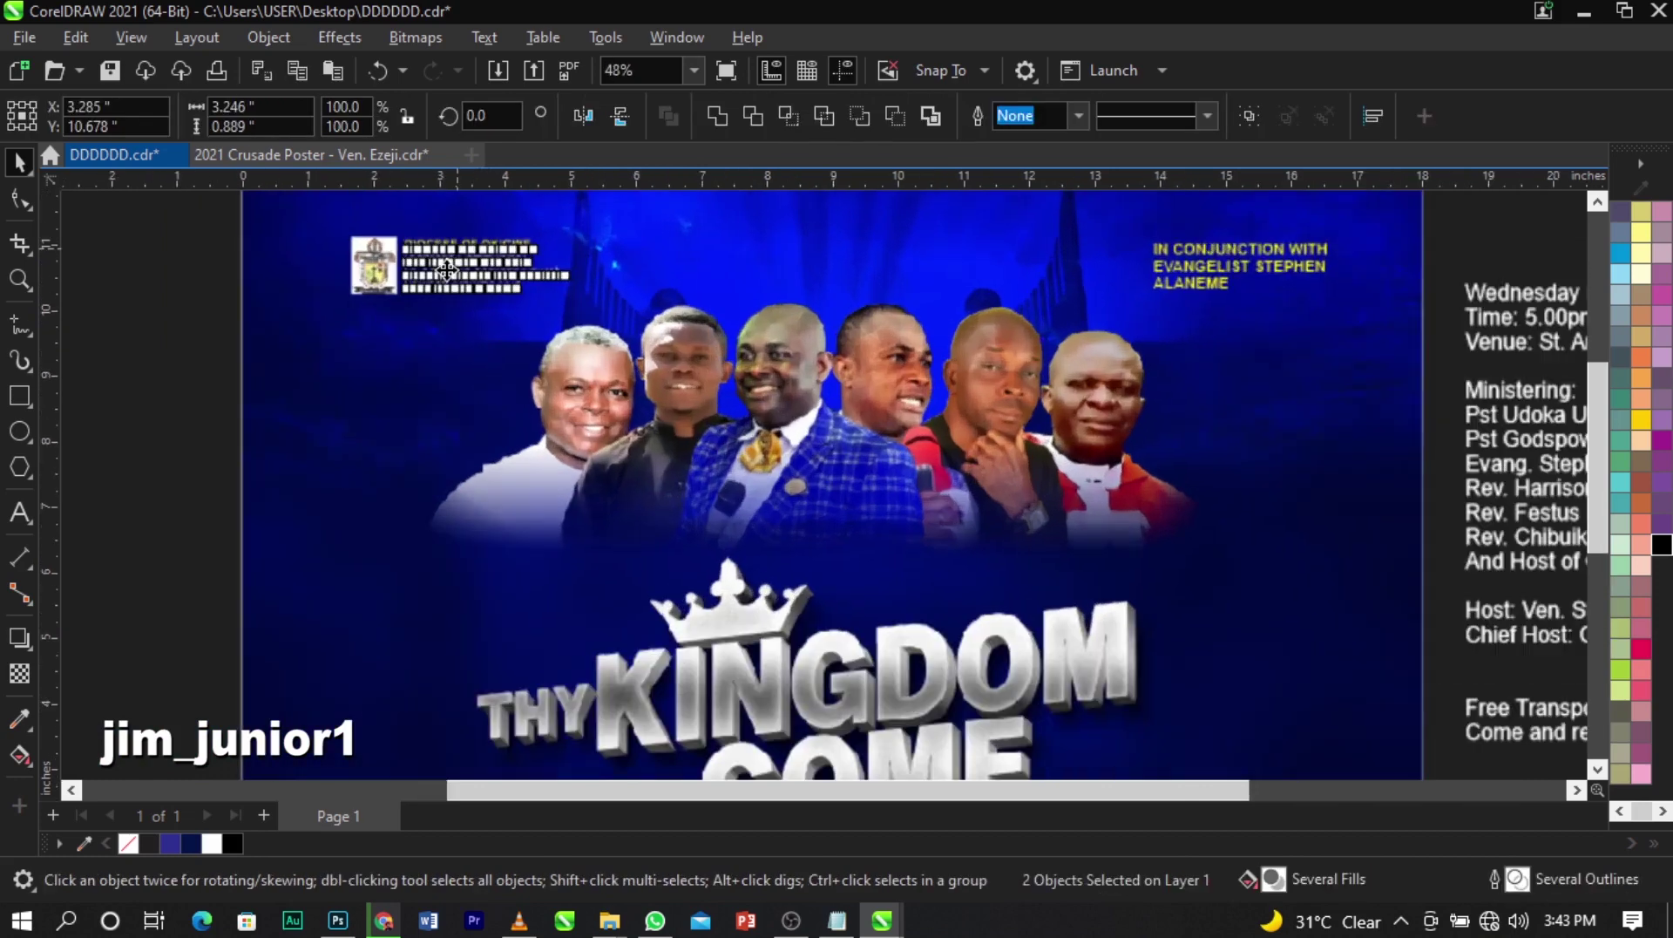
drag(445, 272, 425, 283)
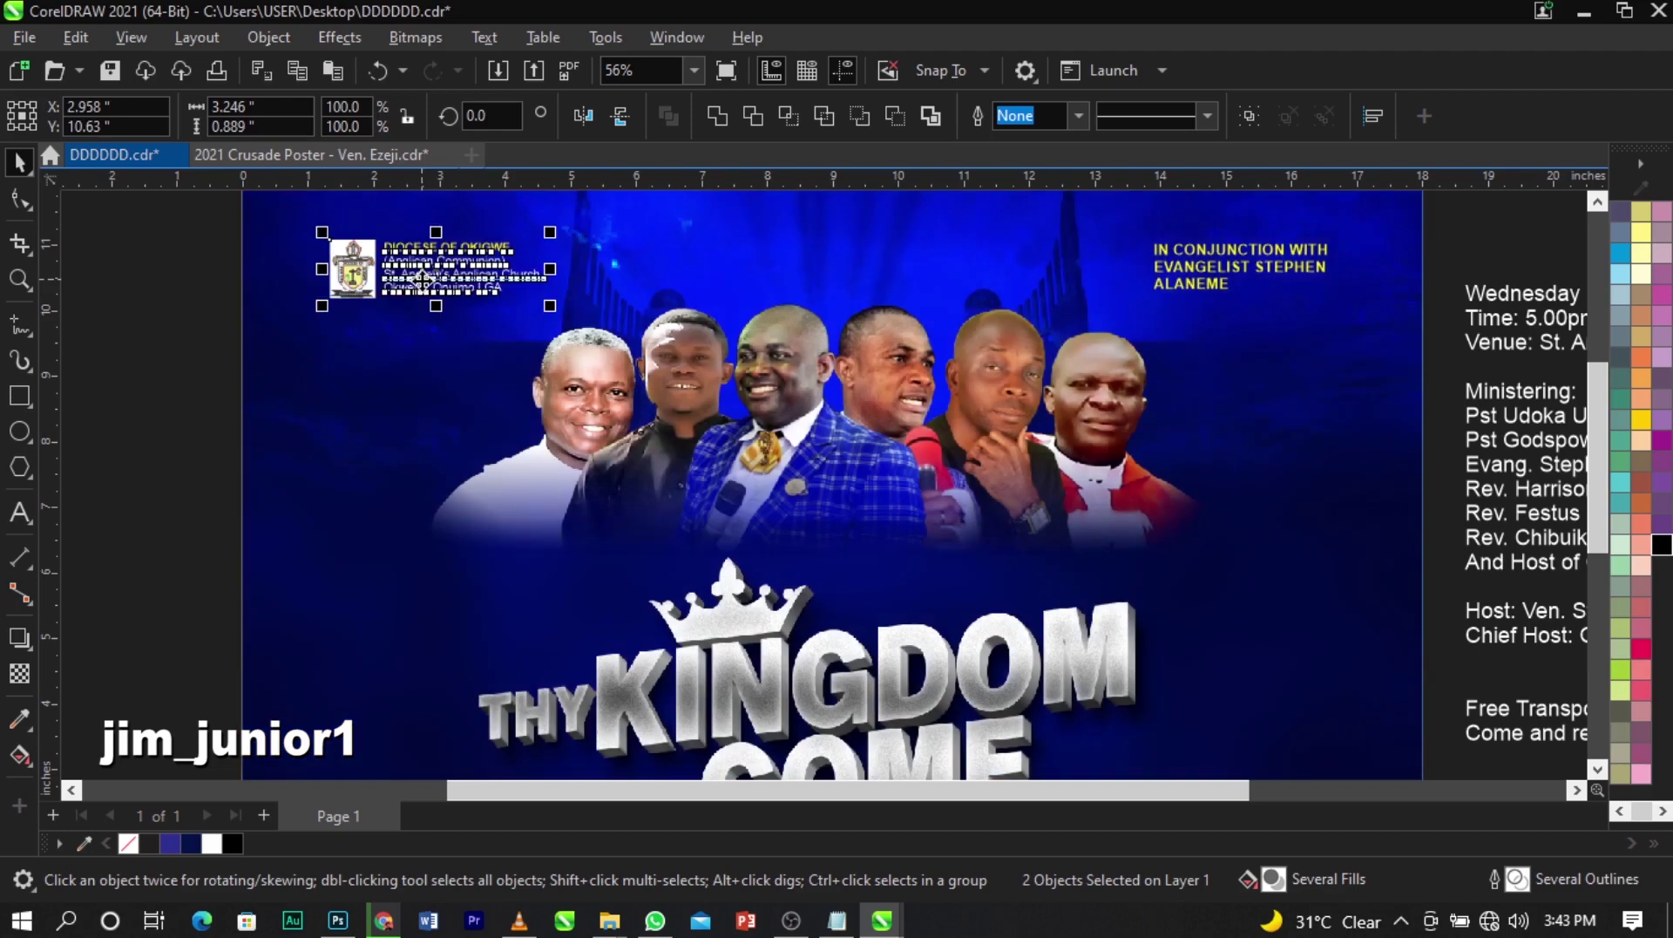
scroll(425, 283, down, 2)
key(Escape)
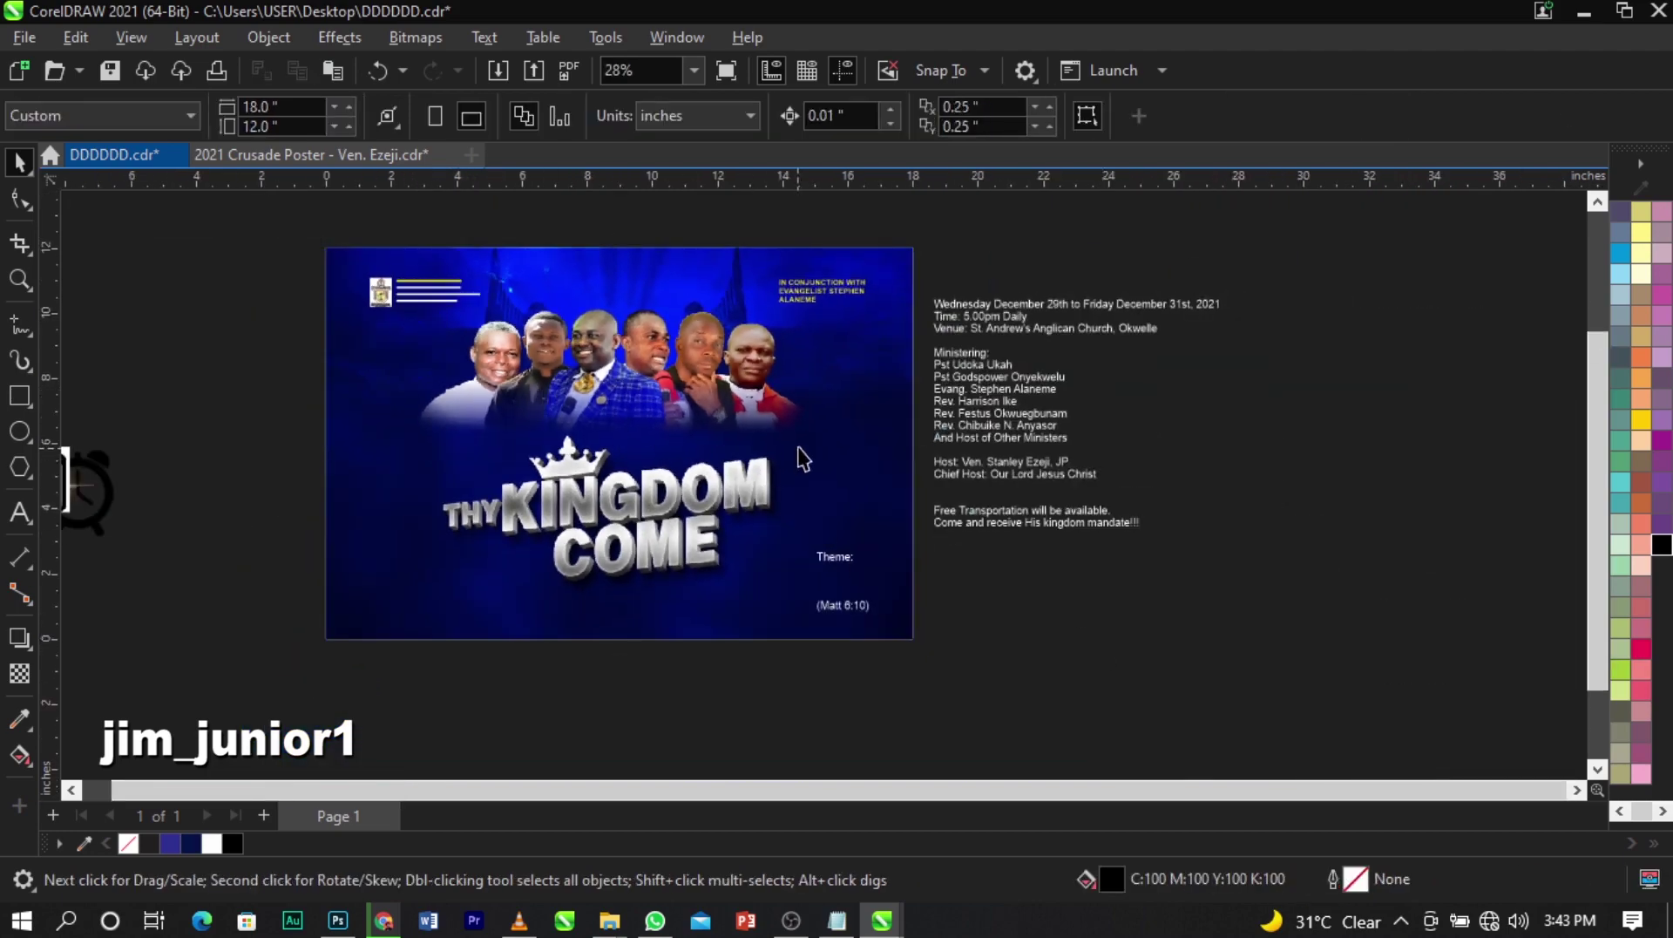
scroll(803, 457, down, 1)
scroll(1063, 541, up, 1)
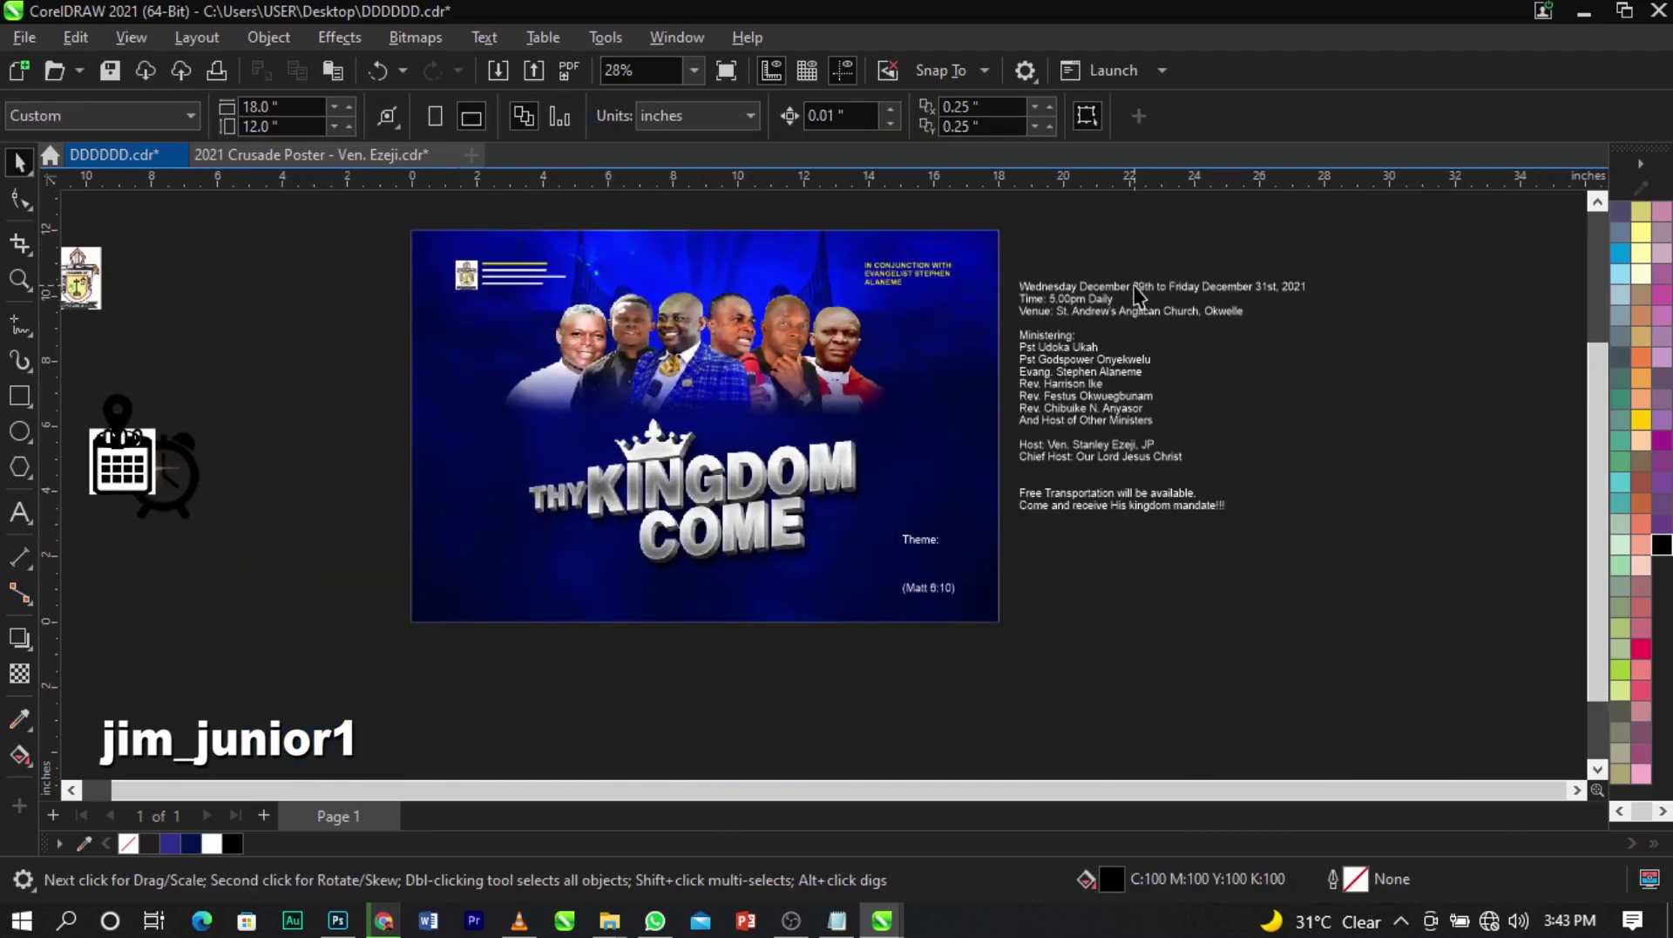
scroll(1137, 294, up, 1)
- Move the date, time and venue lines from the text block onto the poster's bottom
click(1072, 296)
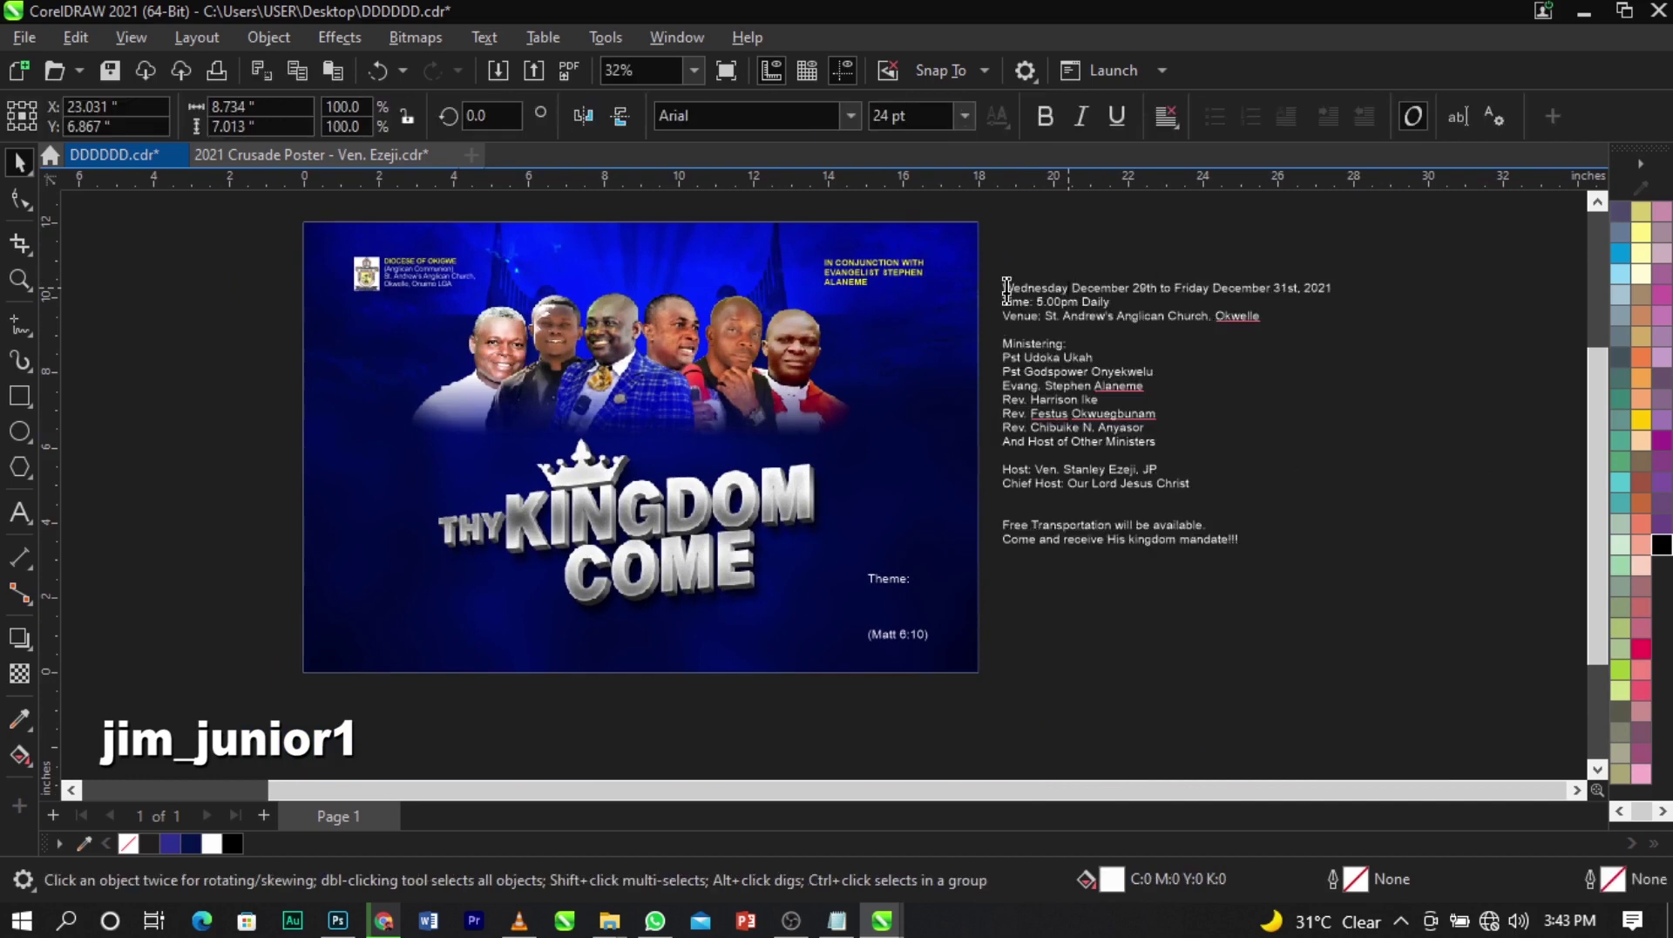
drag(1007, 289, 1346, 321)
click(631, 678)
click(467, 665)
text(Wednesday December 29th to Friday December 31st, 2021 Time: 5.00pm Daily Venue: St. Andrew's Anglican Church, Okwelle)
key(Escape)
- Drag the Theme: label above the THY KINGDOM title and zoom in on it
click(870, 638)
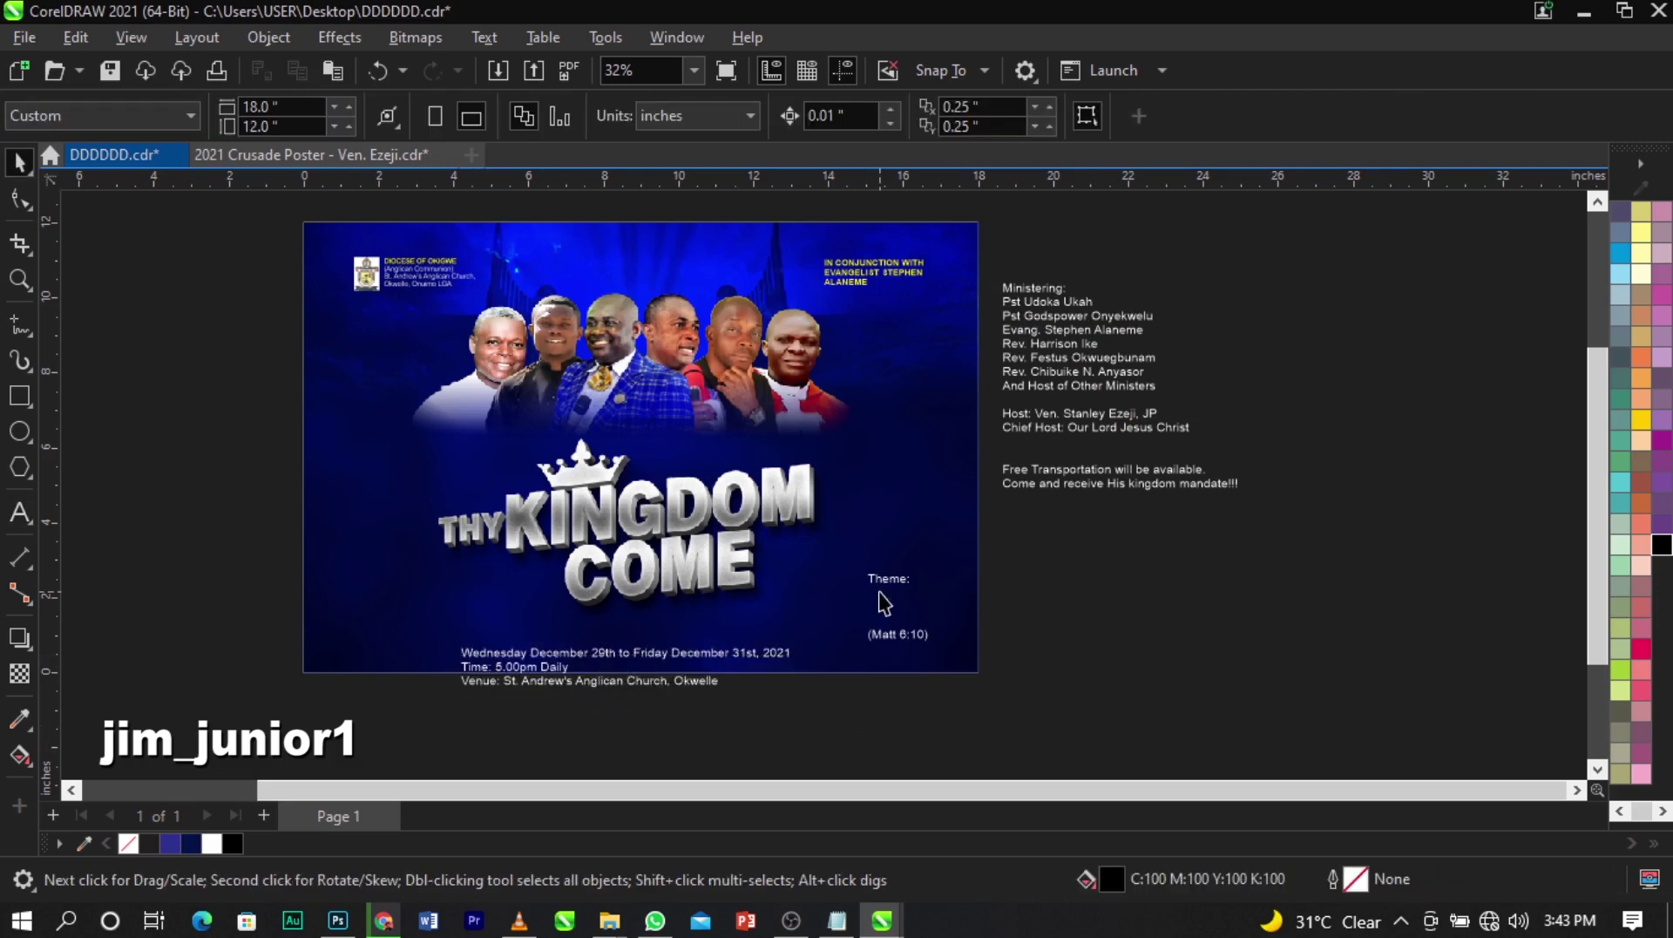
scroll(882, 597, up, 1)
click(904, 654)
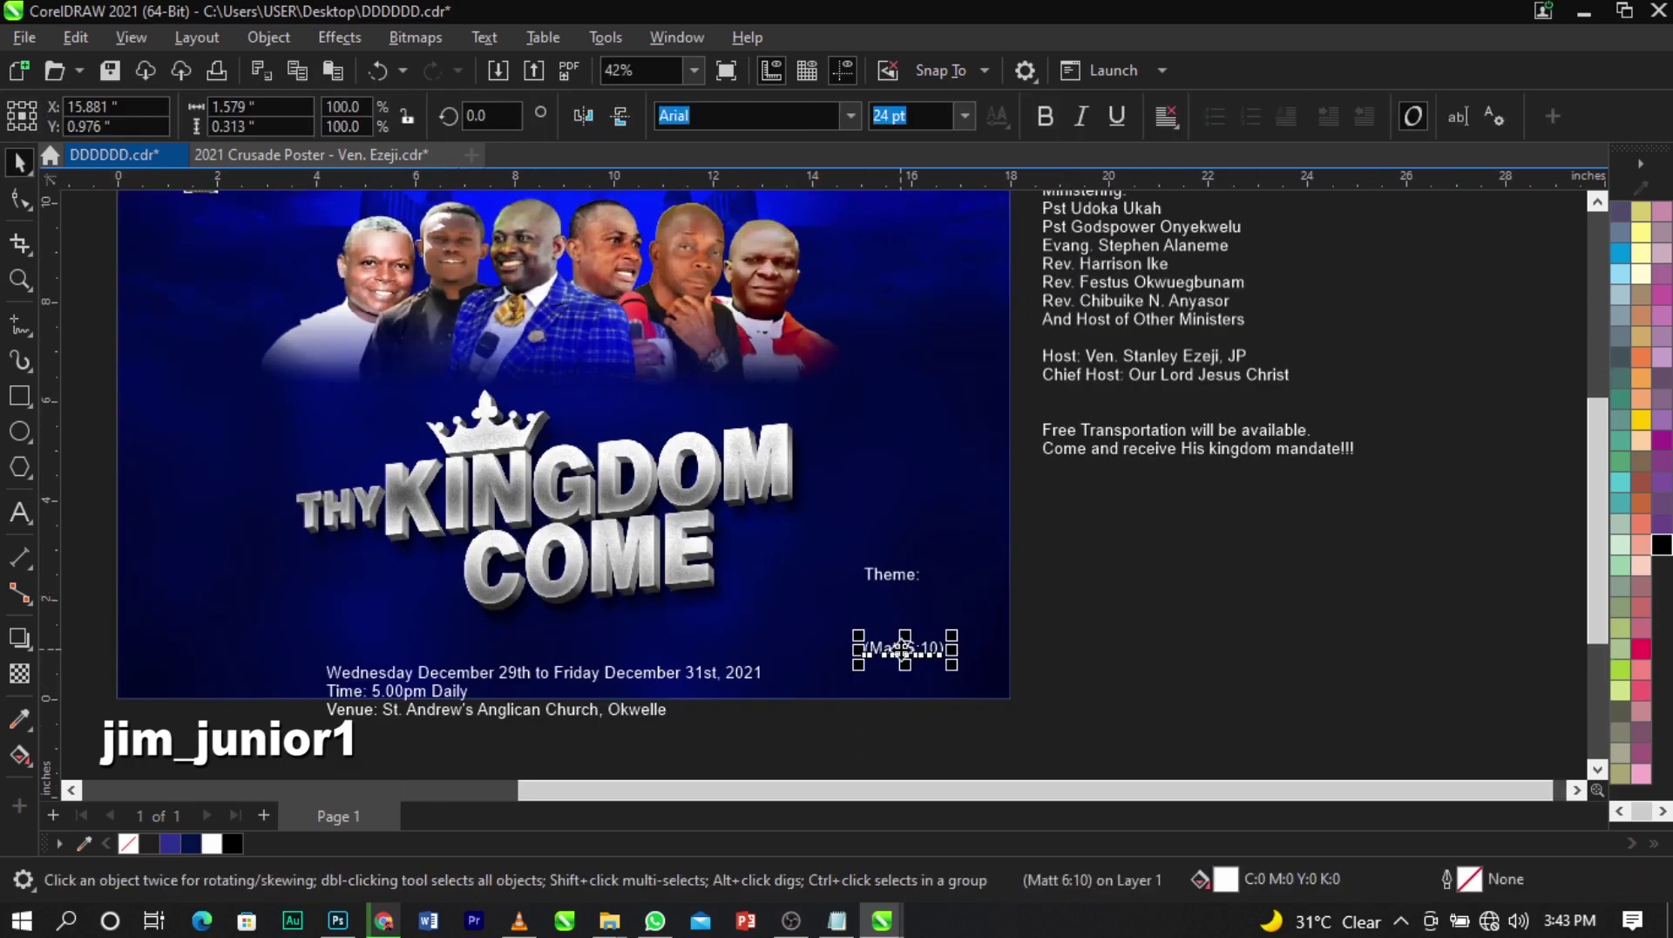
click(904, 577)
drag(904, 577, 316, 471)
drag(194, 415, 737, 643)
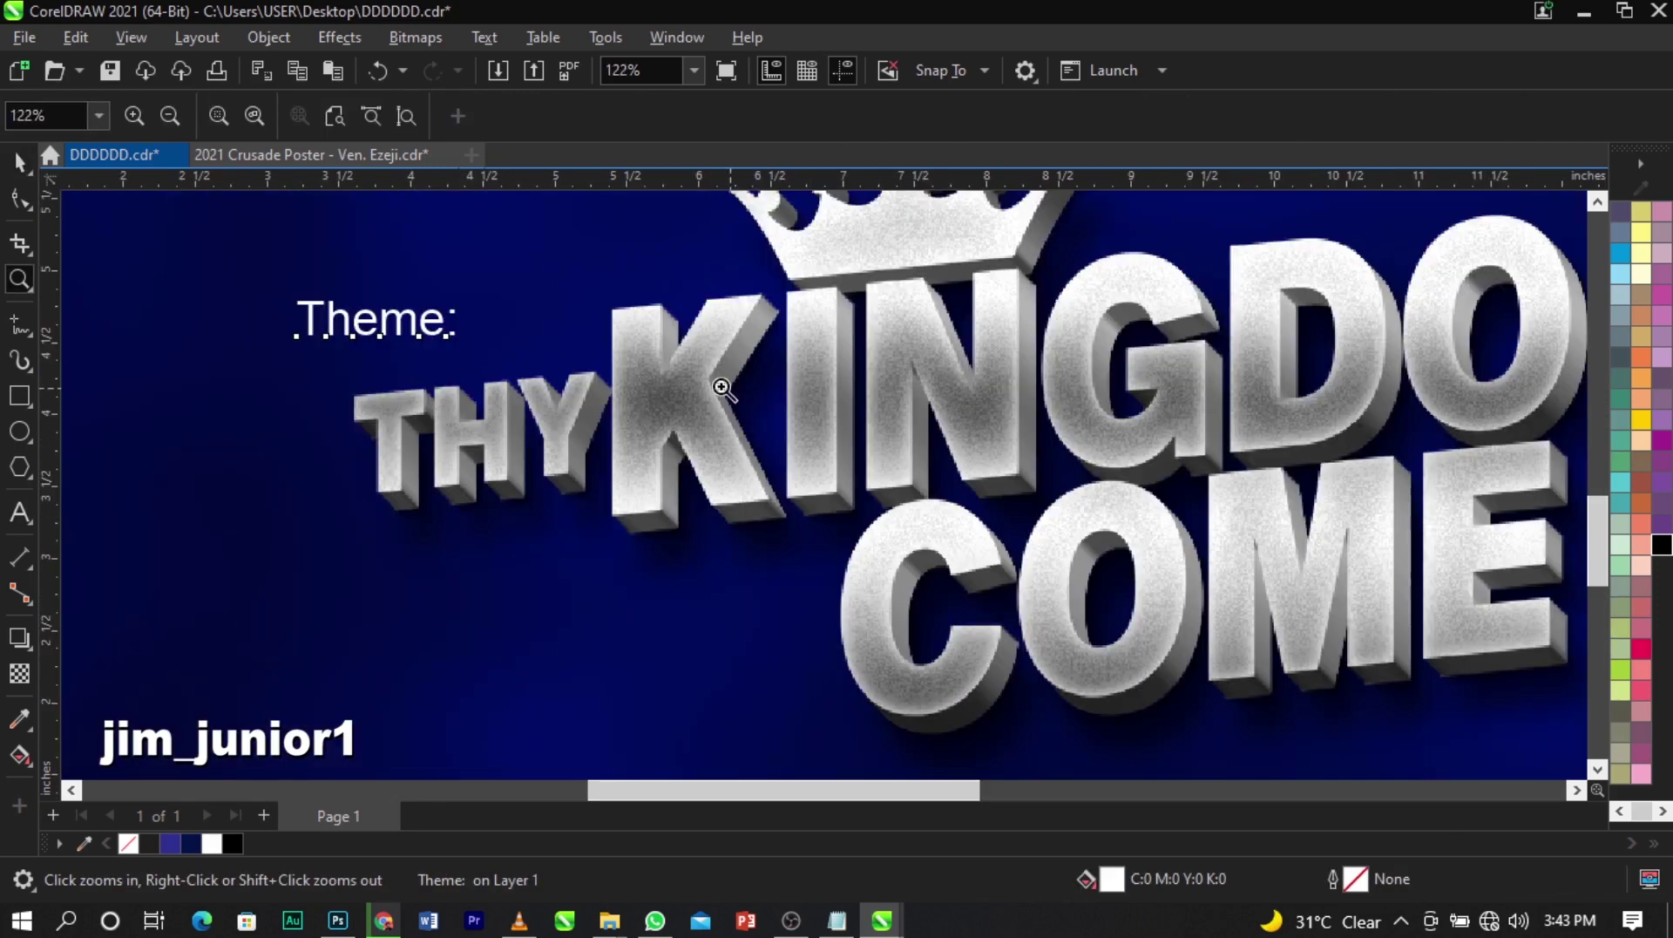
- Change the label to lowercase 'theme:' and set its font to The Jacklyn
click(330, 320)
drag(253, 277, 497, 373)
key(Delete)
key(ctrl+z)
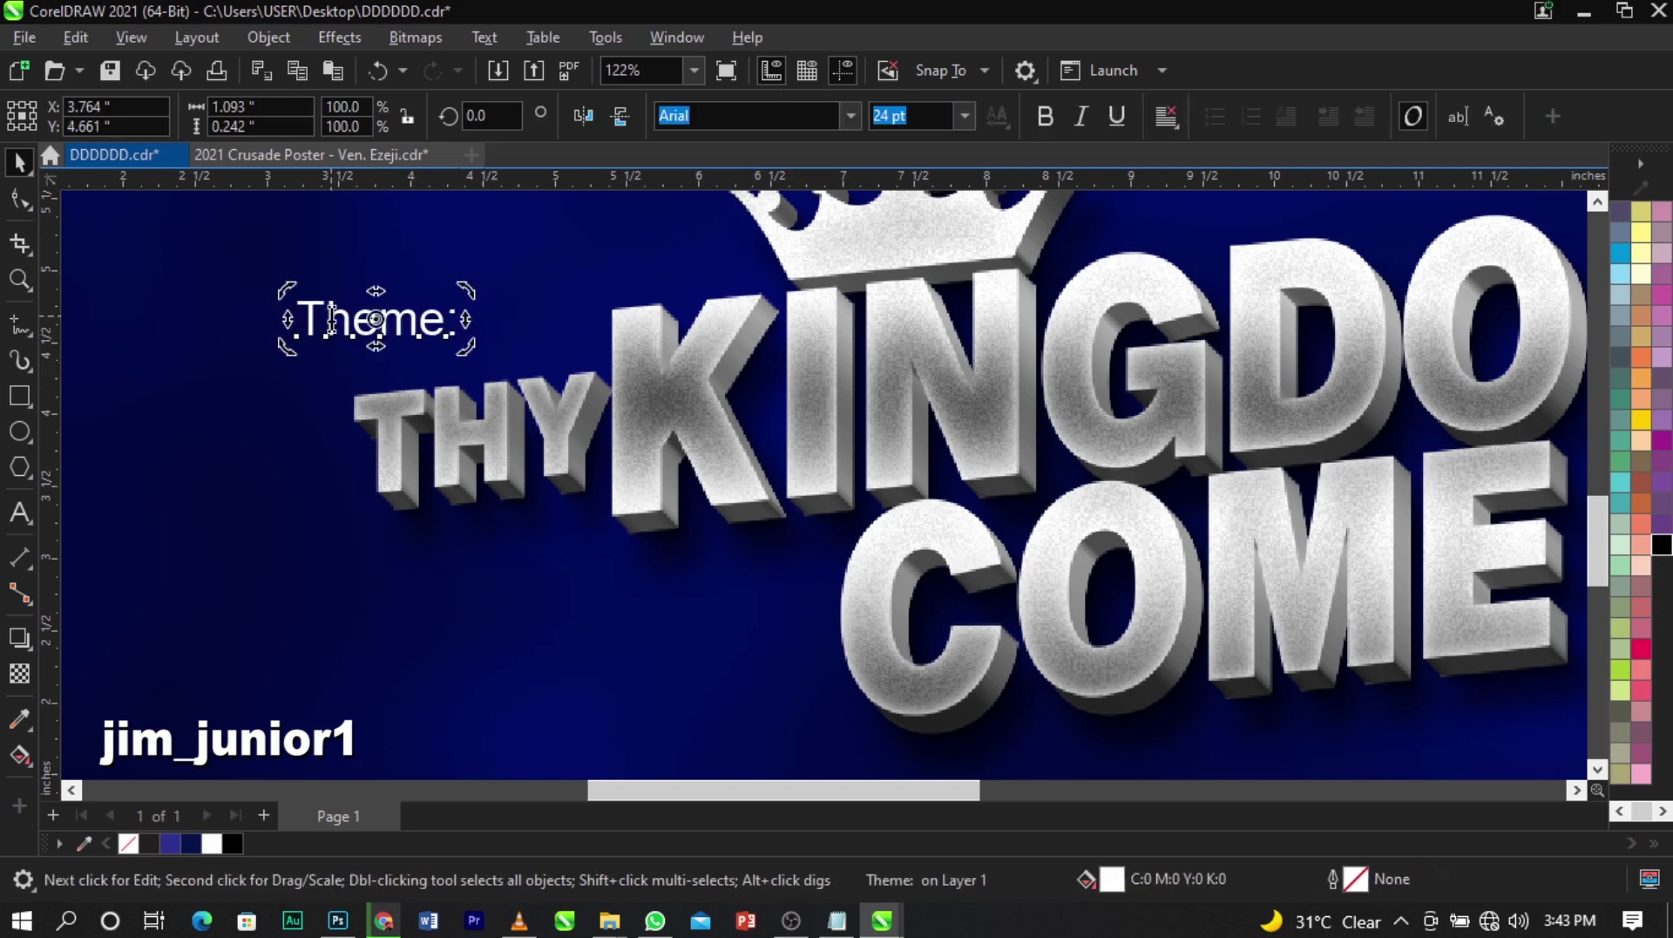
double_click(314, 318)
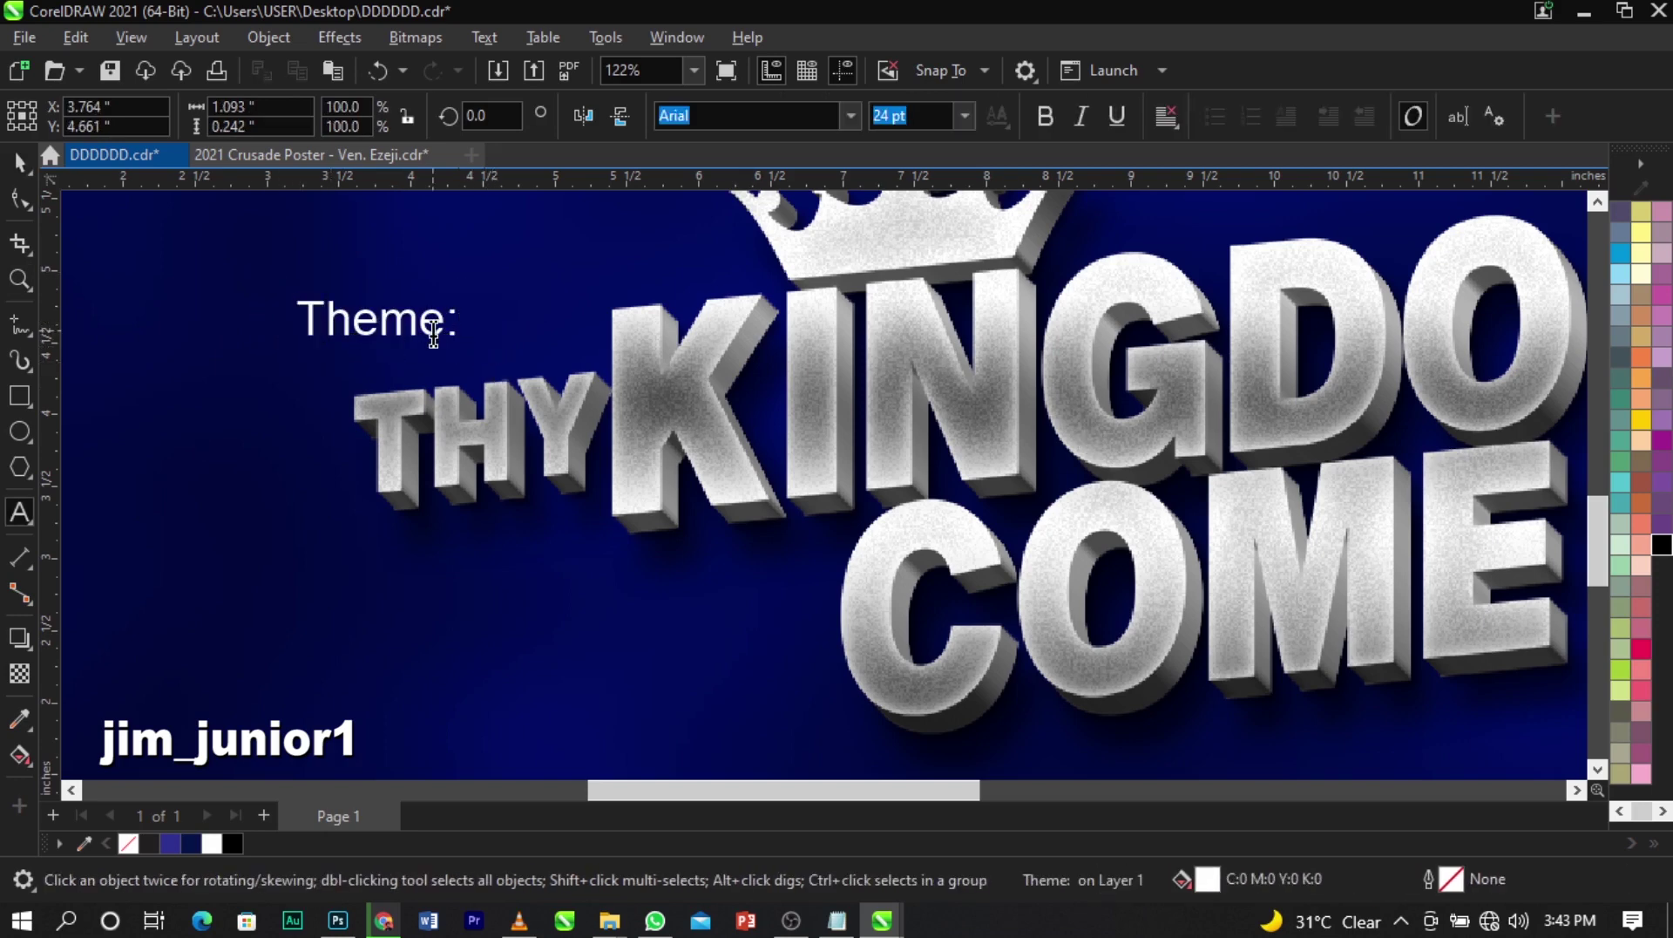
key(BackSpace)
text(t)
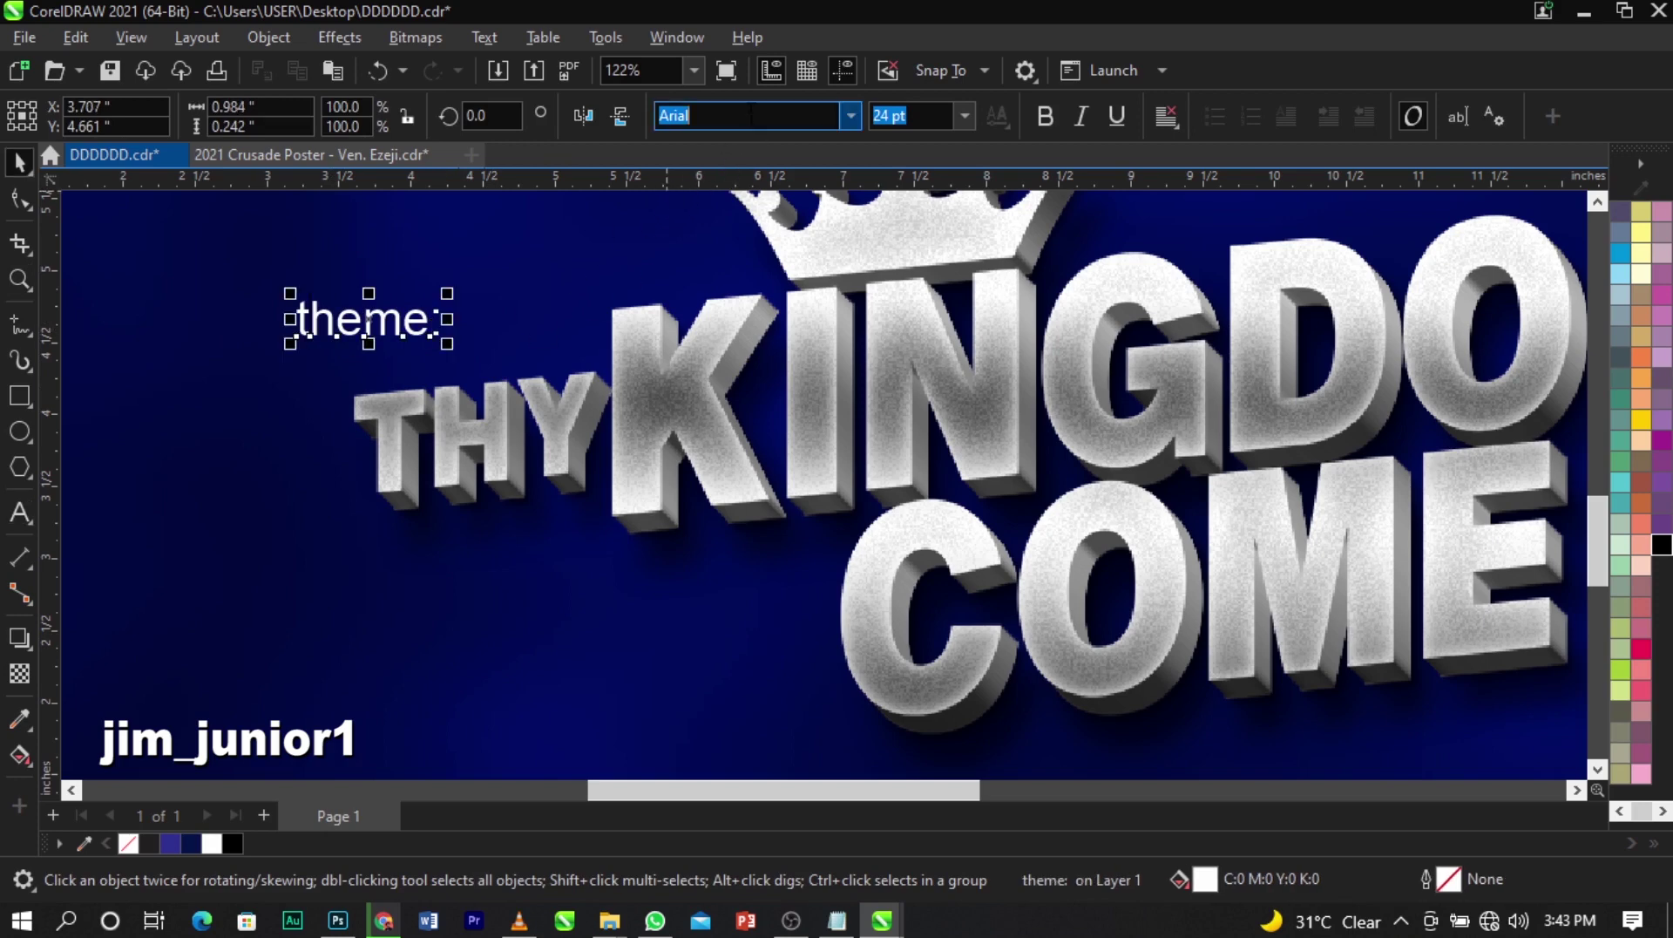
text(The Jacklyn)
key(Return)
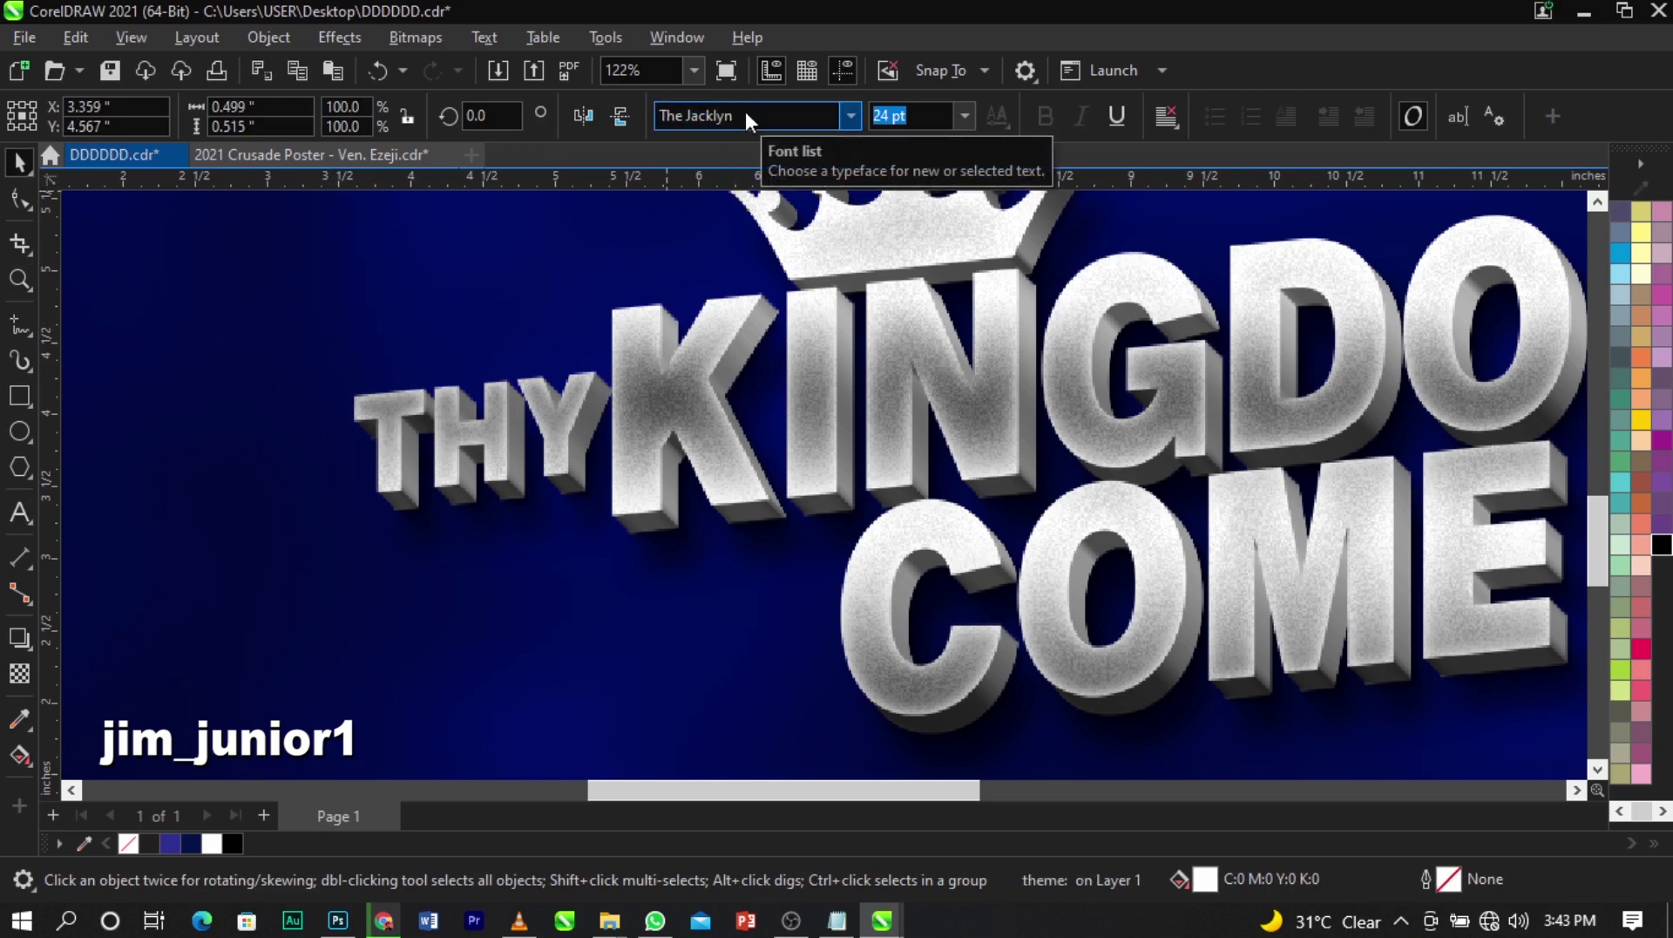
- Enlarge the theme label to about double size, tilt it slightly, and colour it yellow
drag(373, 378, 444, 369)
click(444, 369)
drag(471, 472, 486, 471)
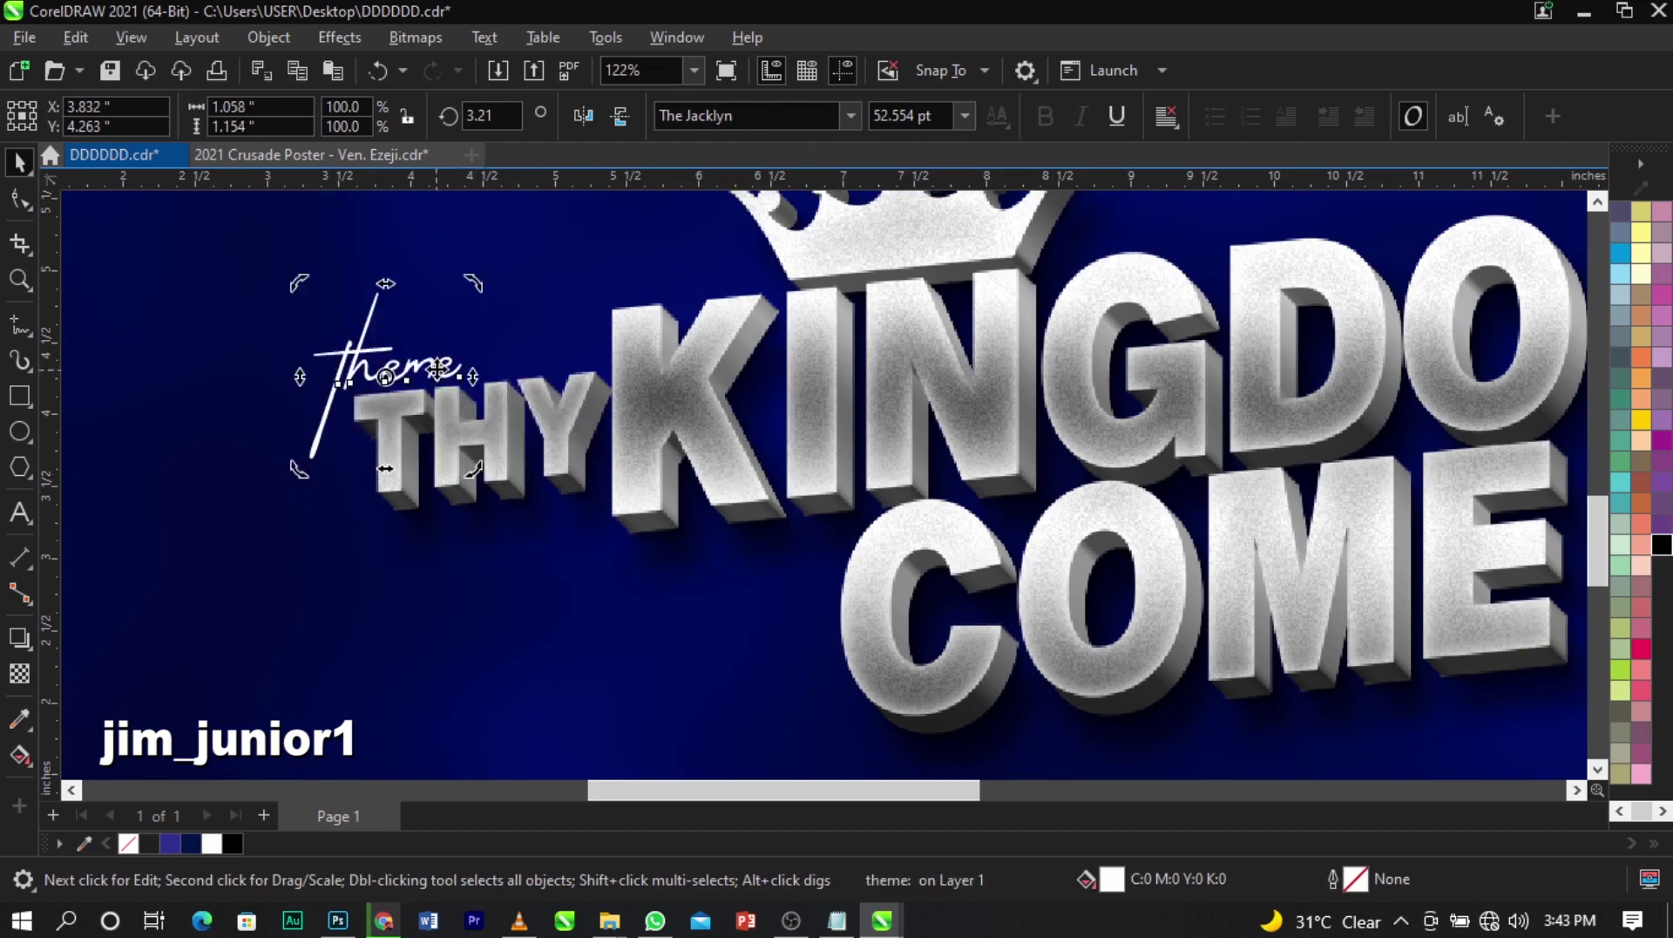
click(1641, 419)
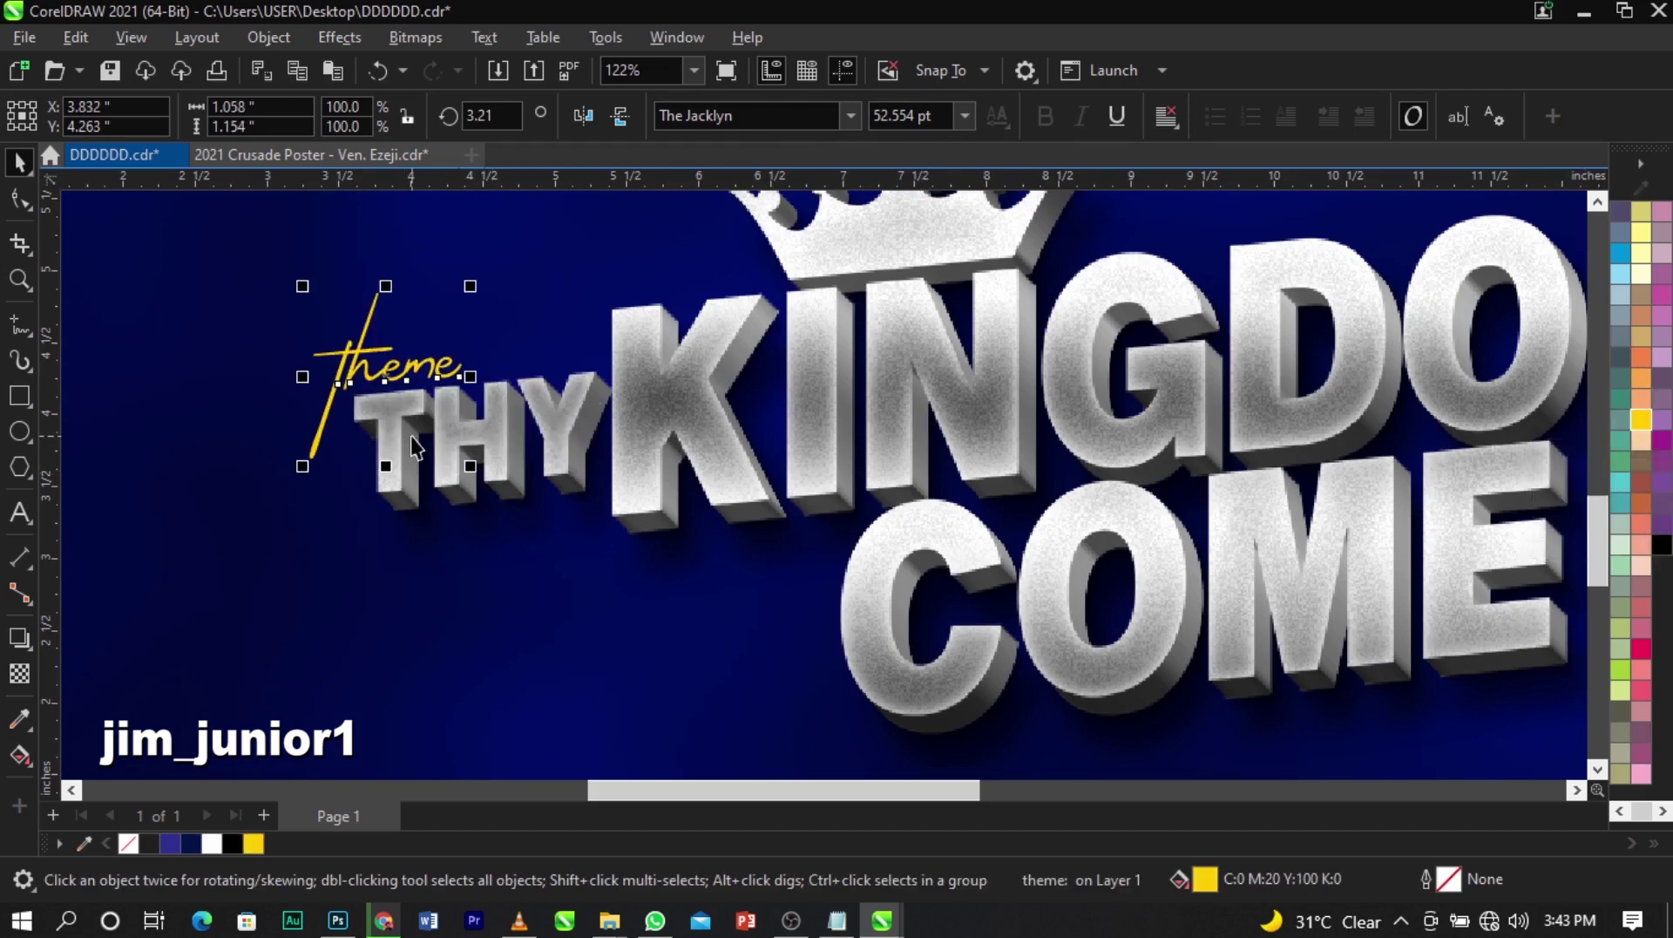
scroll(417, 432, down, 4)
scroll(1630, 483, up, 1)
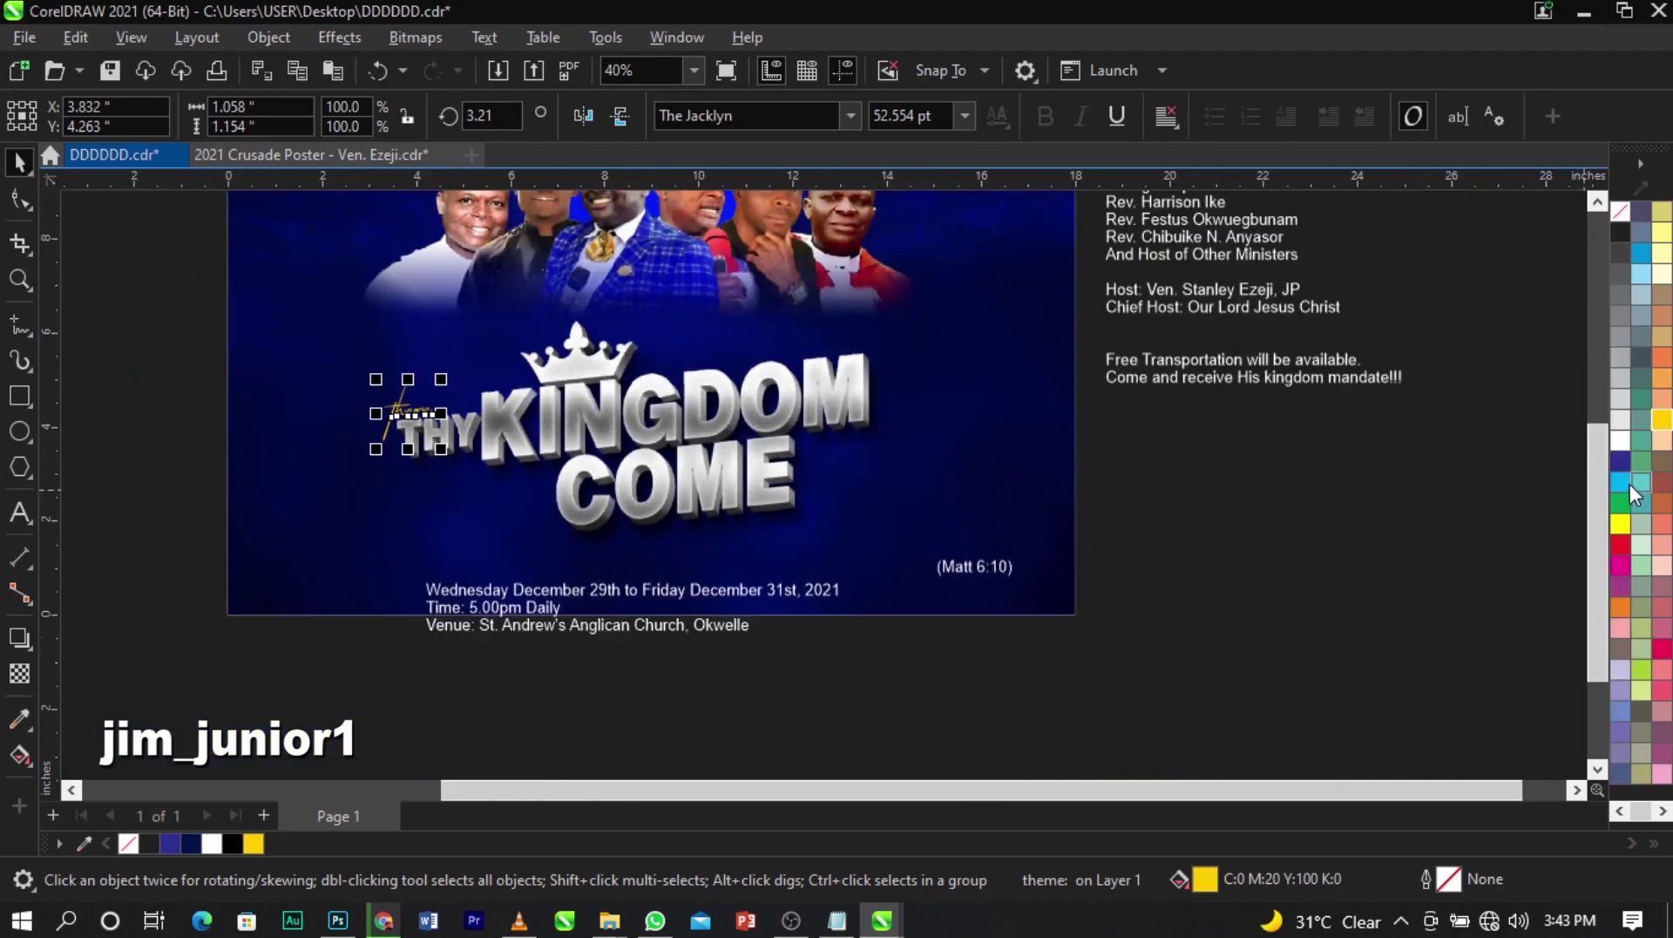
click(1620, 522)
key(Escape)
- Move the date, time and venue lines lower and place (Matt 6:10) beside COME
key(F2)
drag(174, 329, 1220, 676)
click(756, 702)
click(800, 680)
drag(800, 680, 747, 749)
drag(1229, 610, 1045, 465)
key(z)
drag(839, 327, 1164, 547)
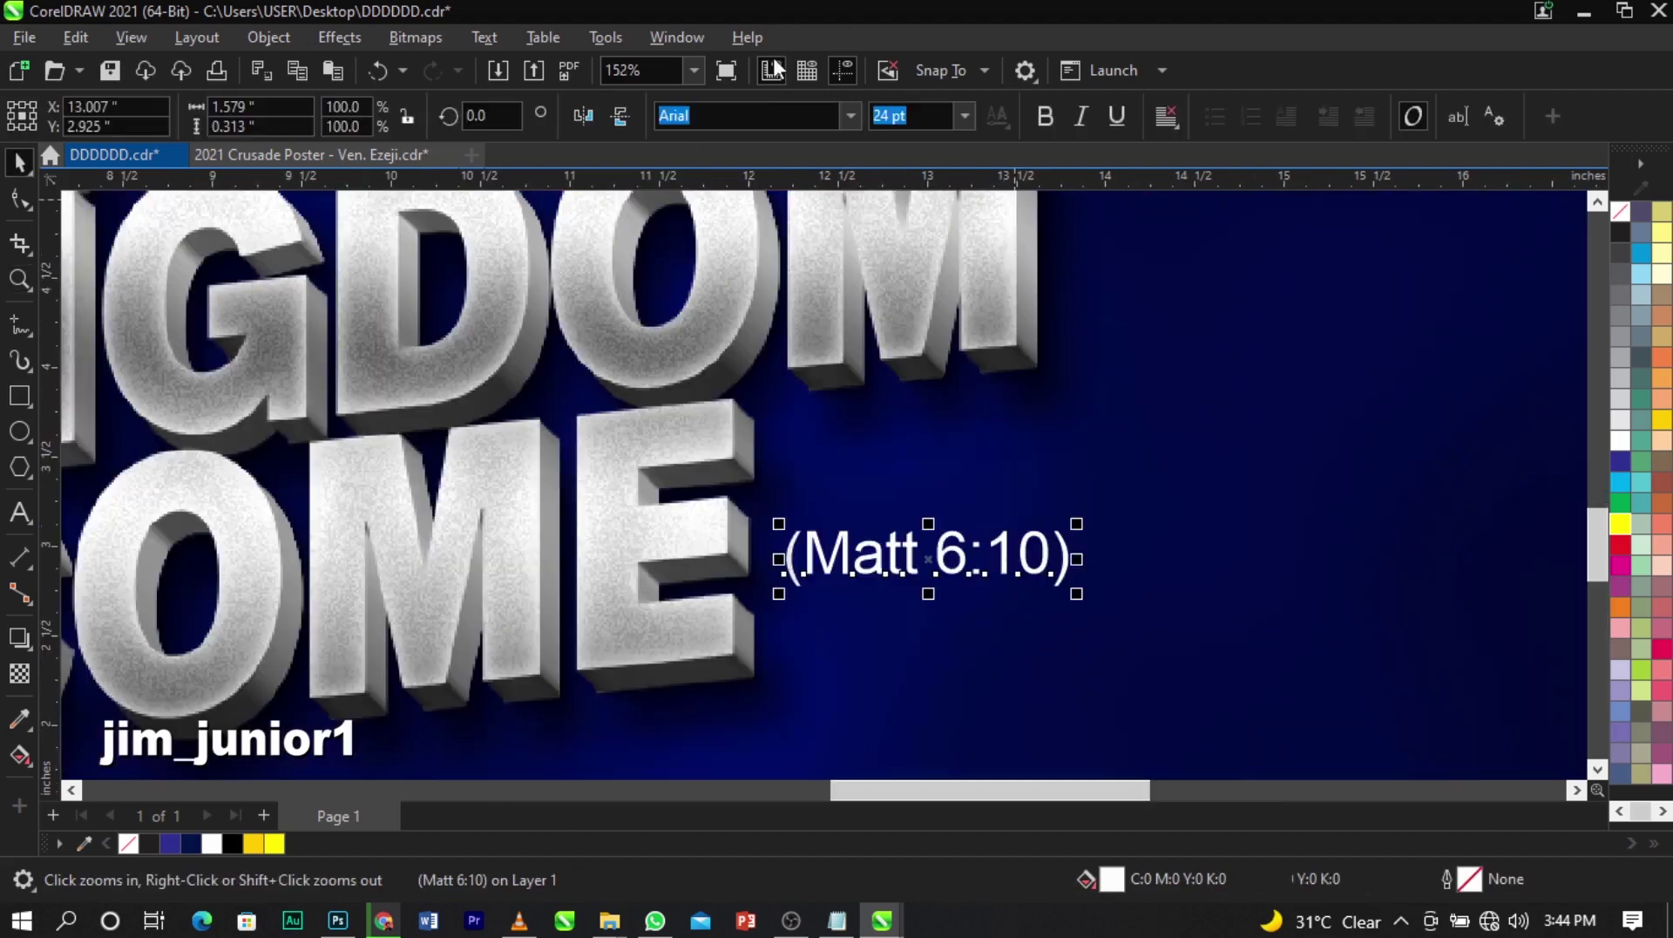
- Set the reference in Sequel Sans Black Body and change it to uppercase (MATT 6:10)
click(850, 116)
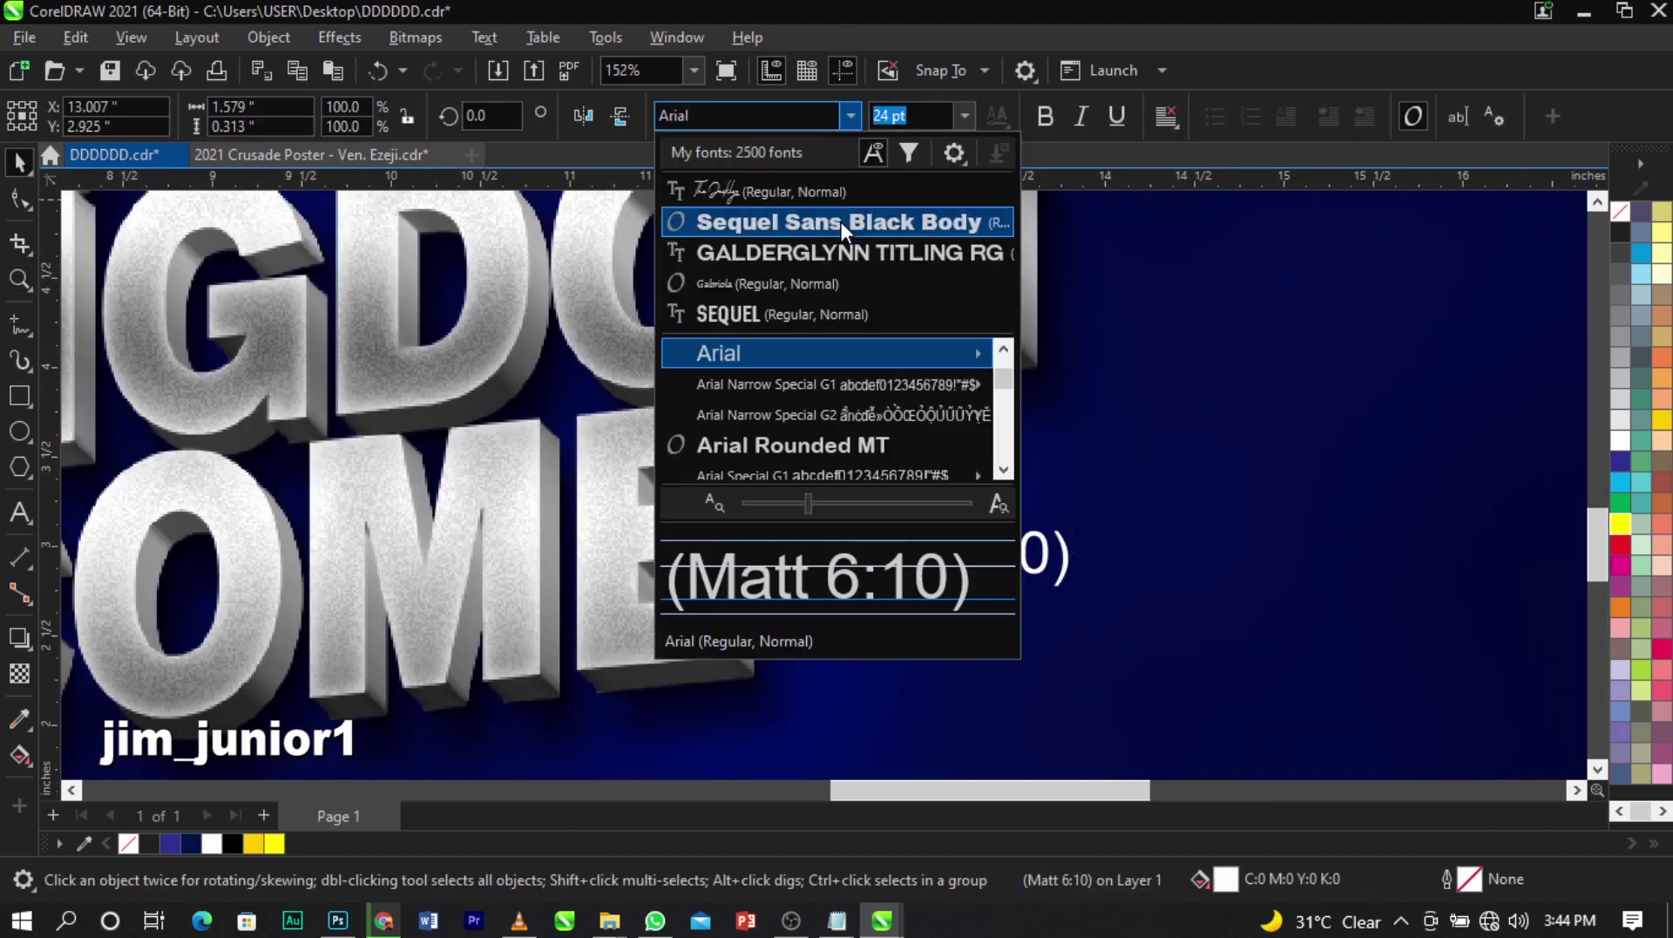
click(840, 222)
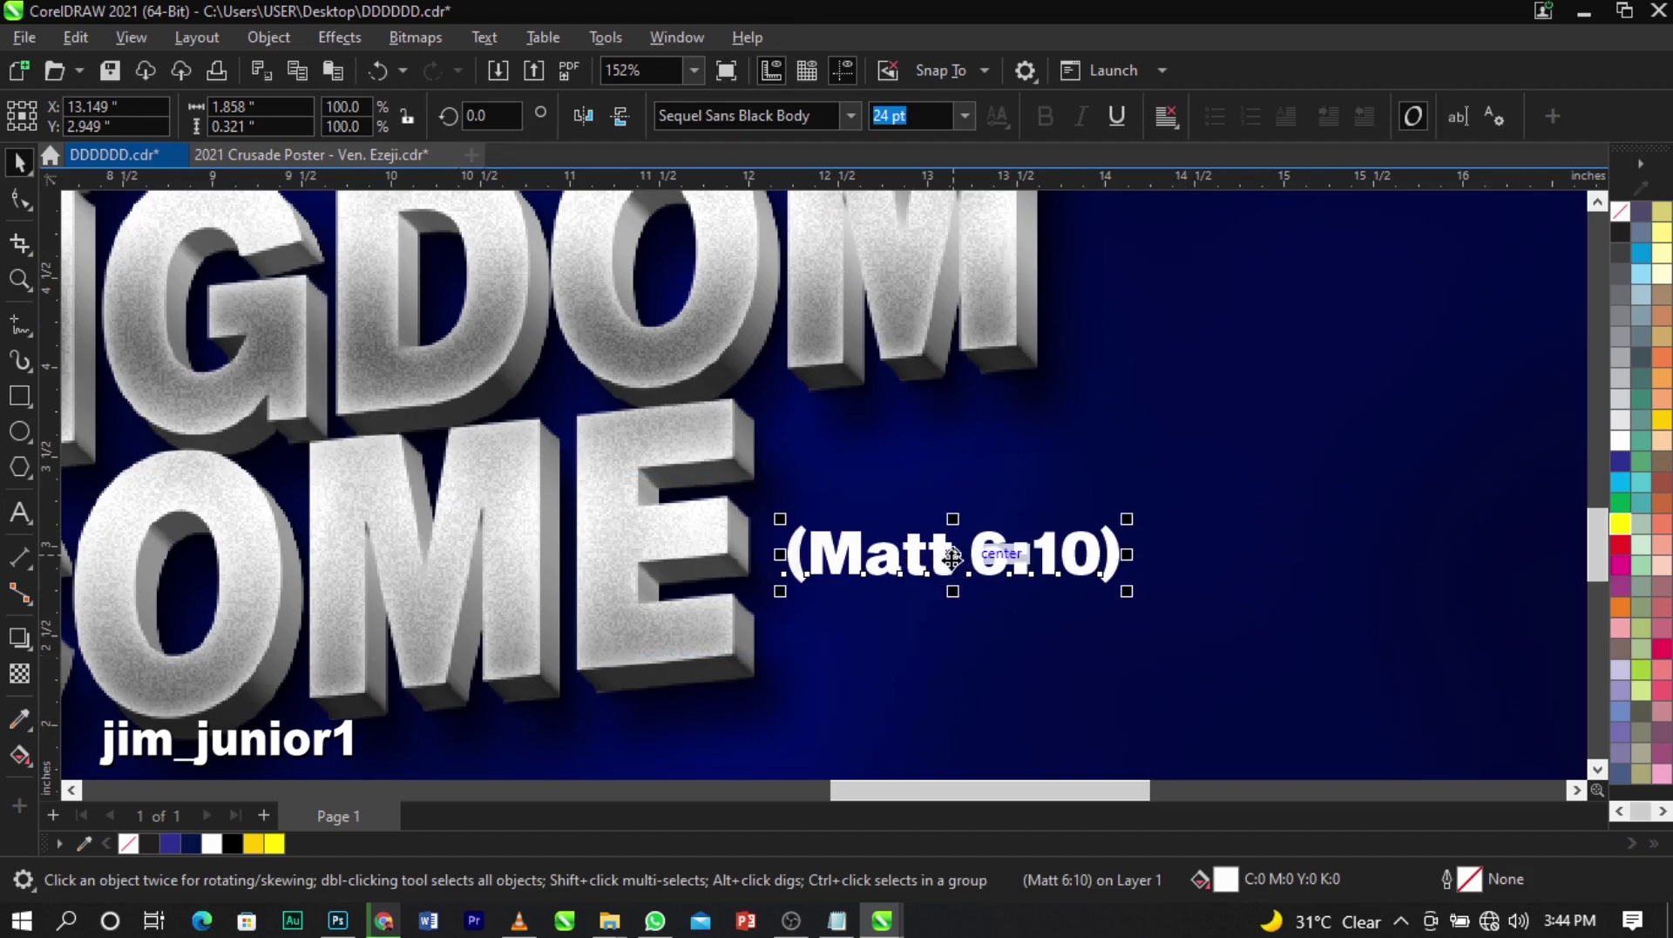
key(F8)
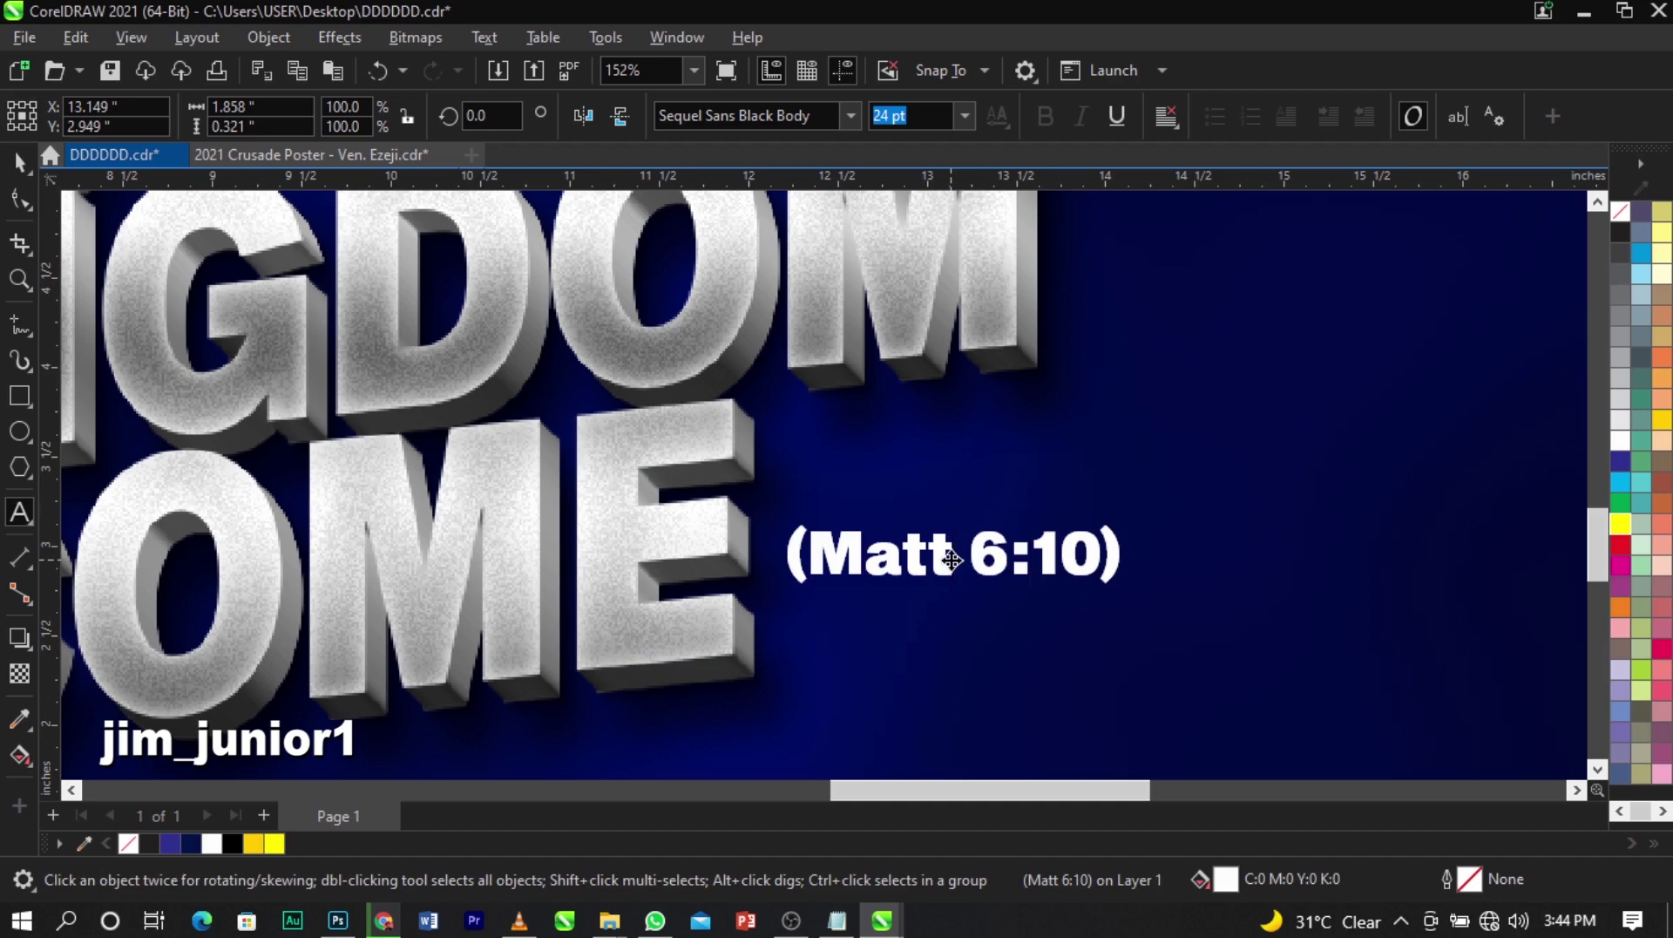
key(ctrl+a)
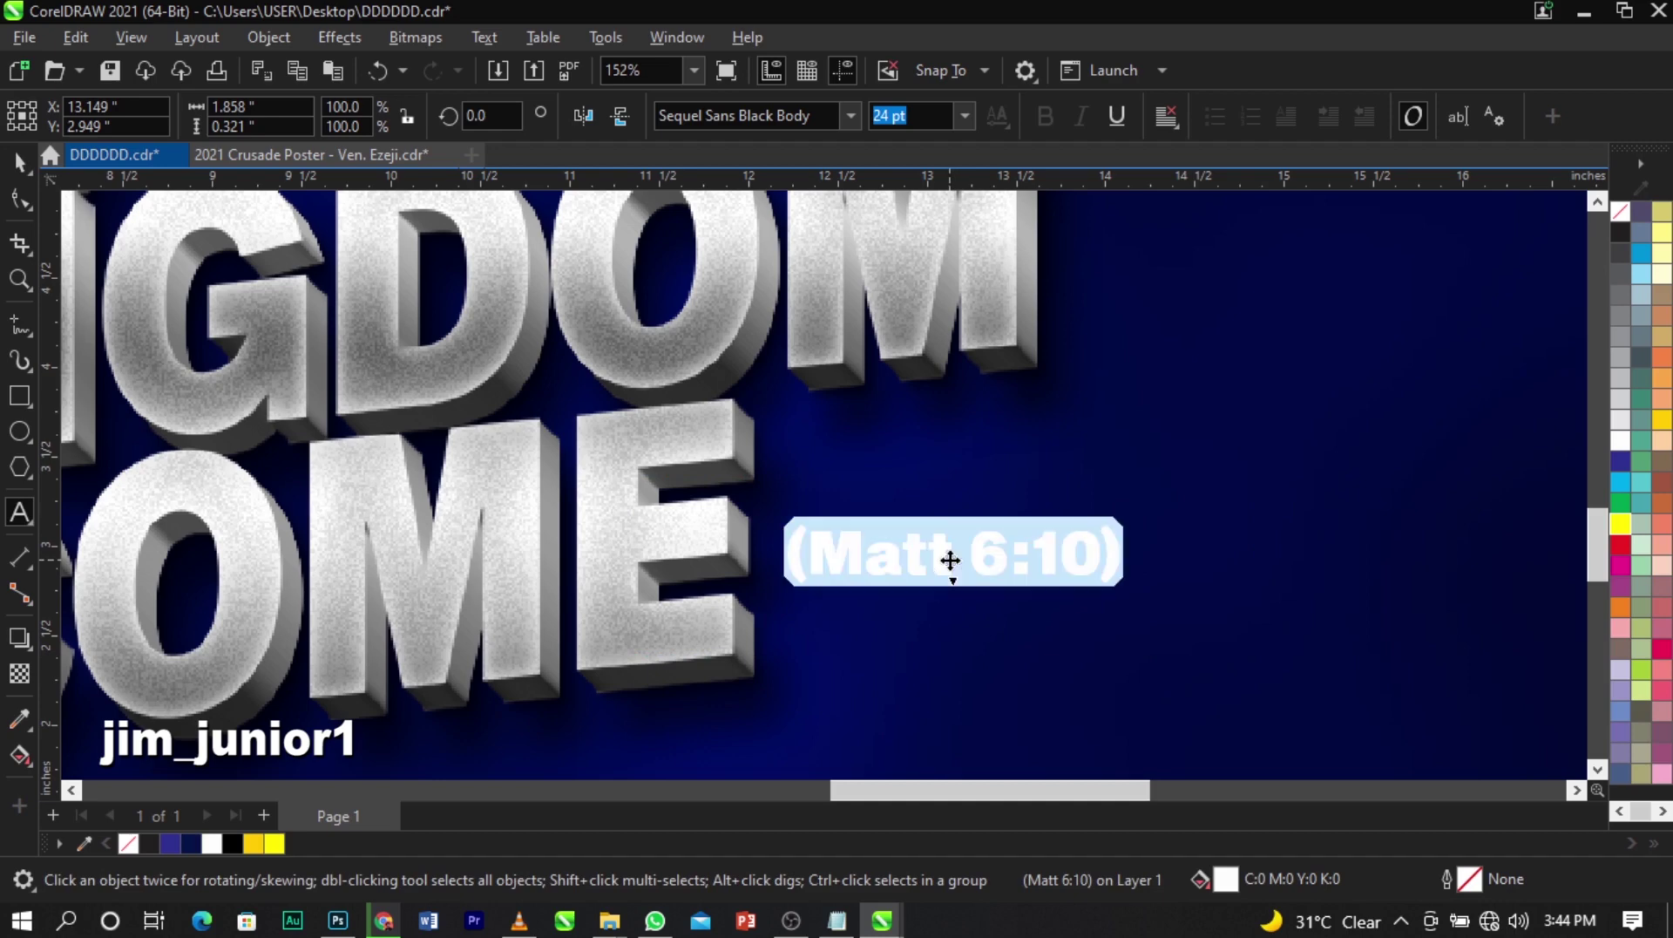
key(shift+F3)
click(767, 434)
click(807, 534)
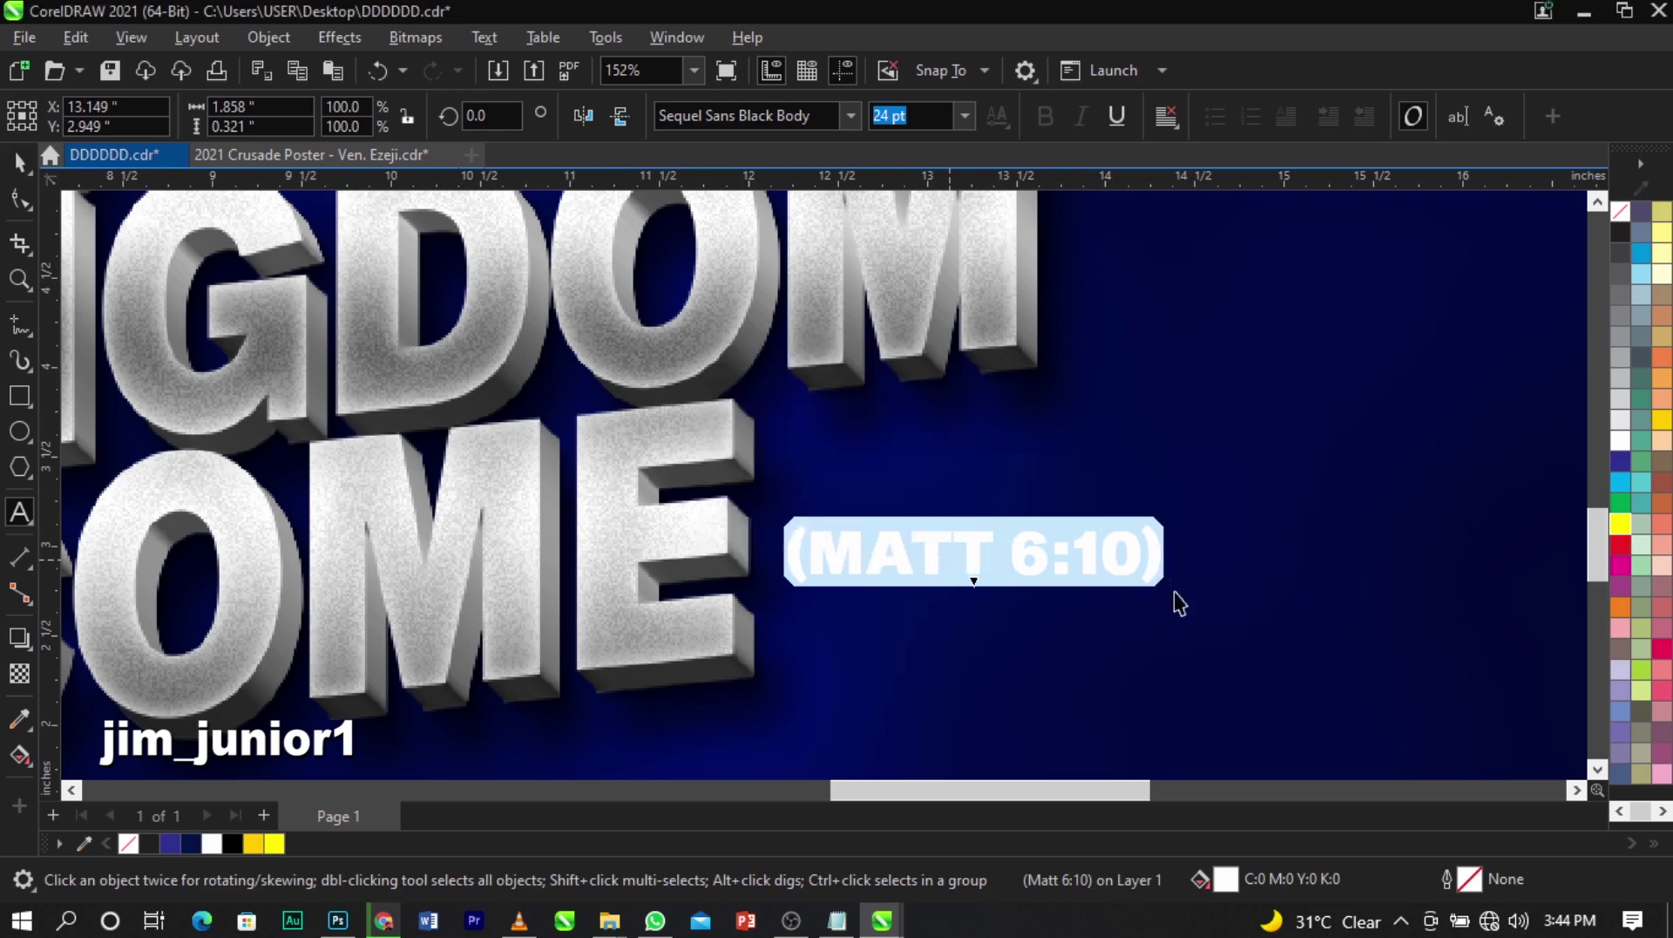
key(ctrl+space)
- Shrink (MATT 6:10) to about 18 pt, skew it about 6.3°, and move it above COME
drag(1172, 603, 1081, 580)
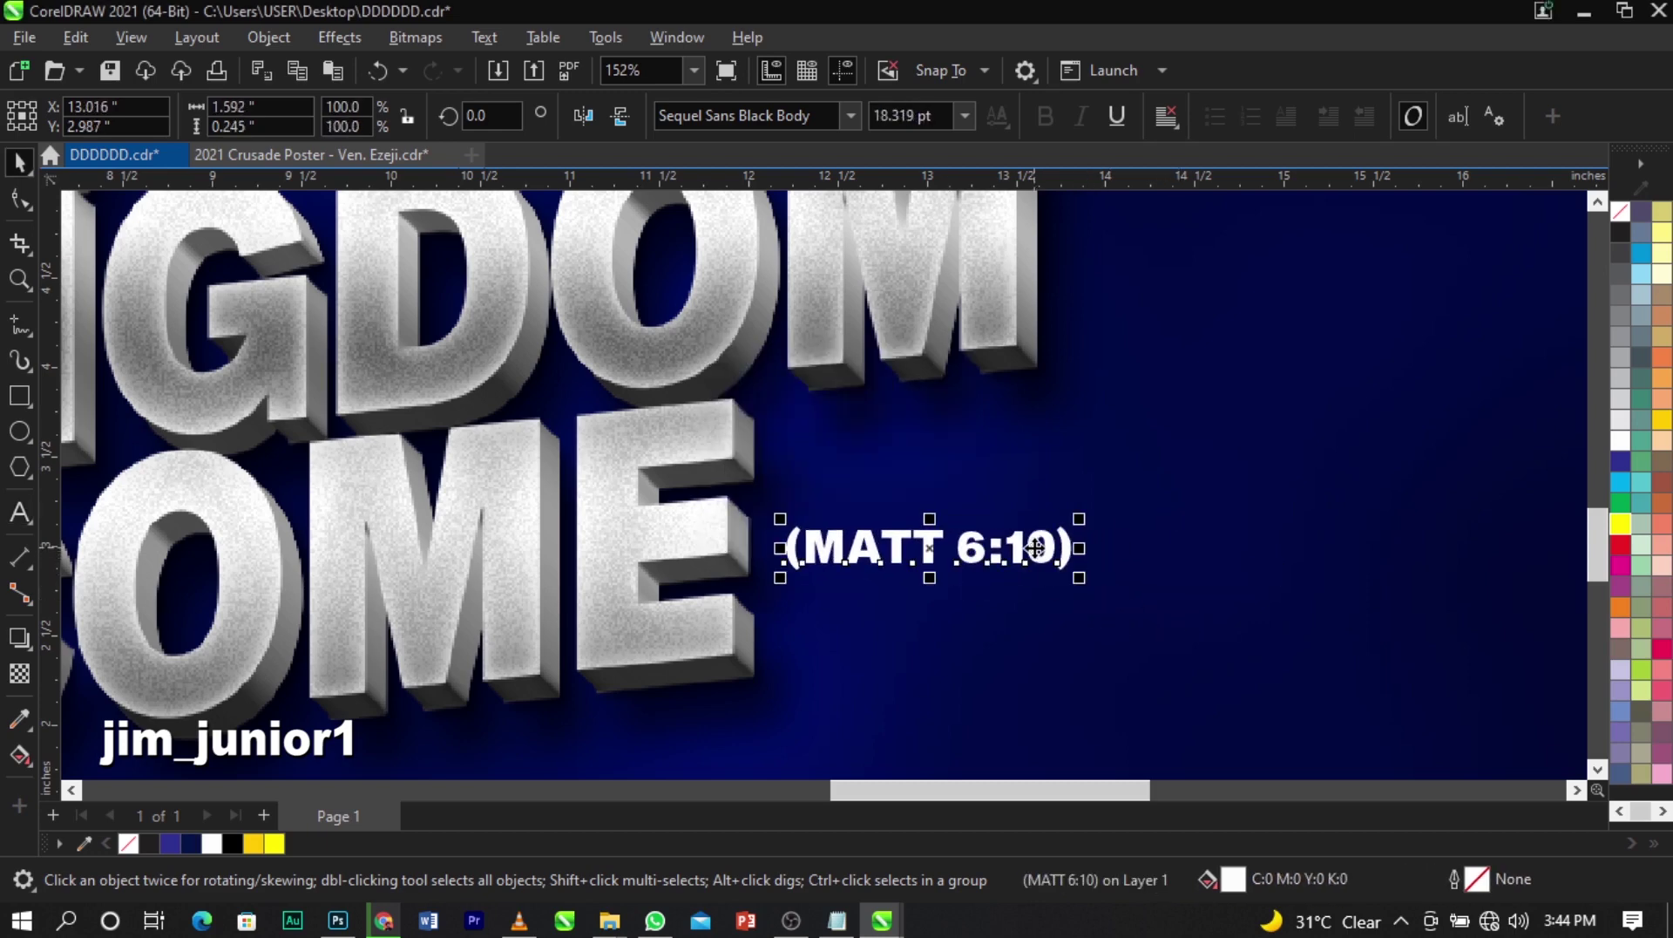
click(1036, 548)
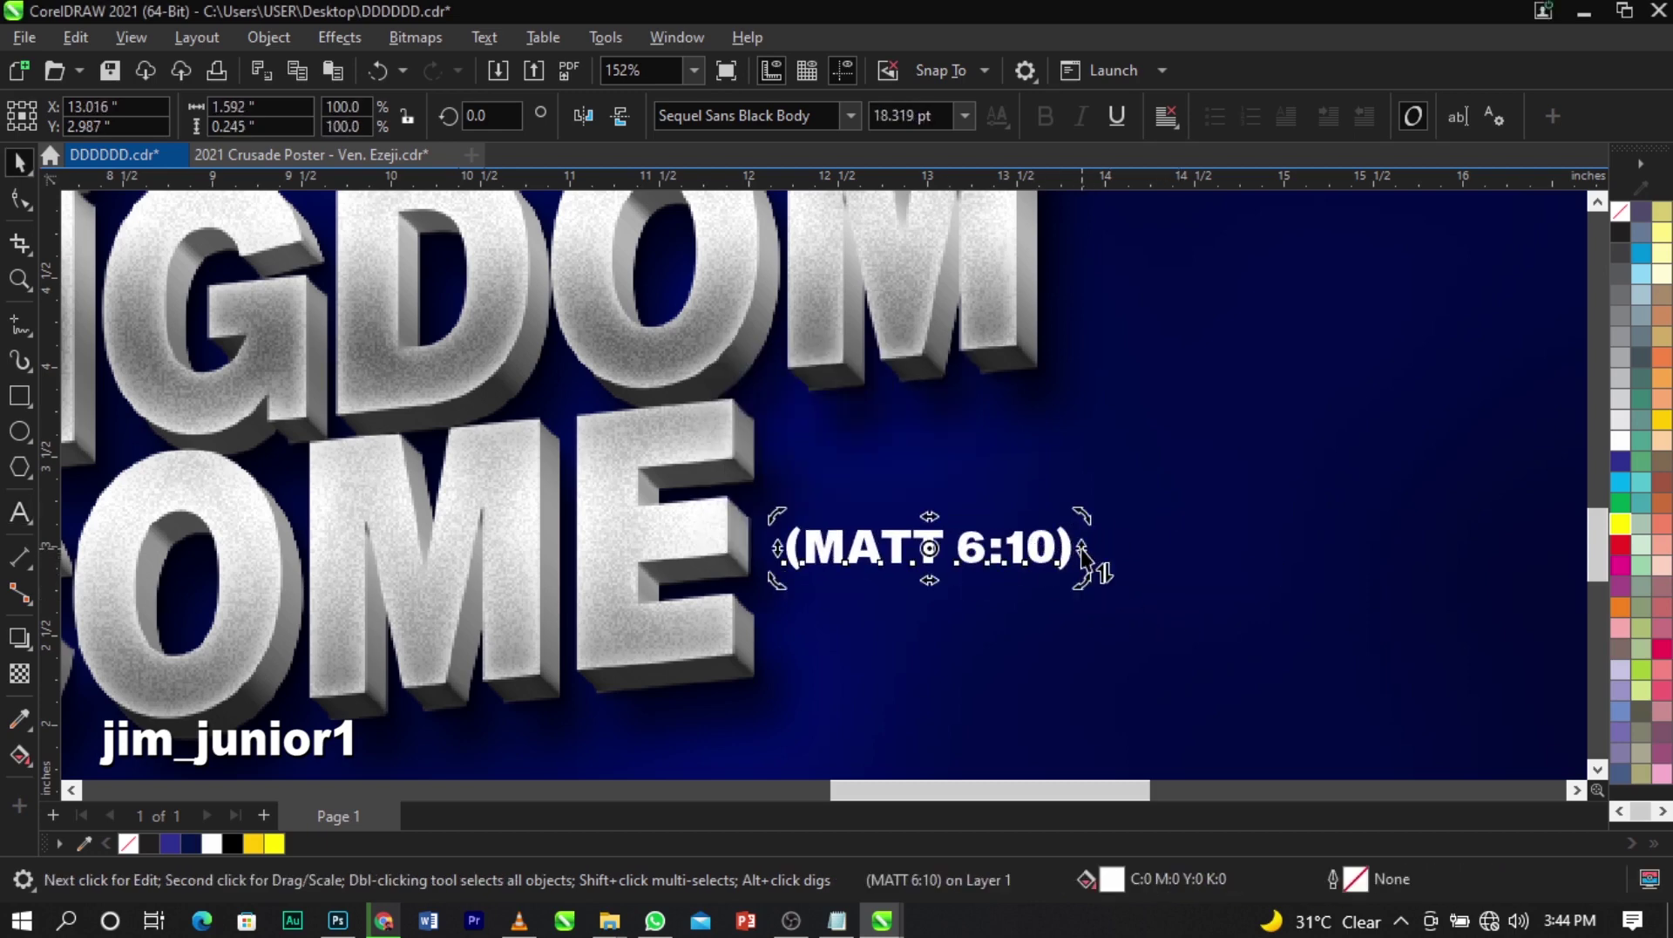
click(991, 551)
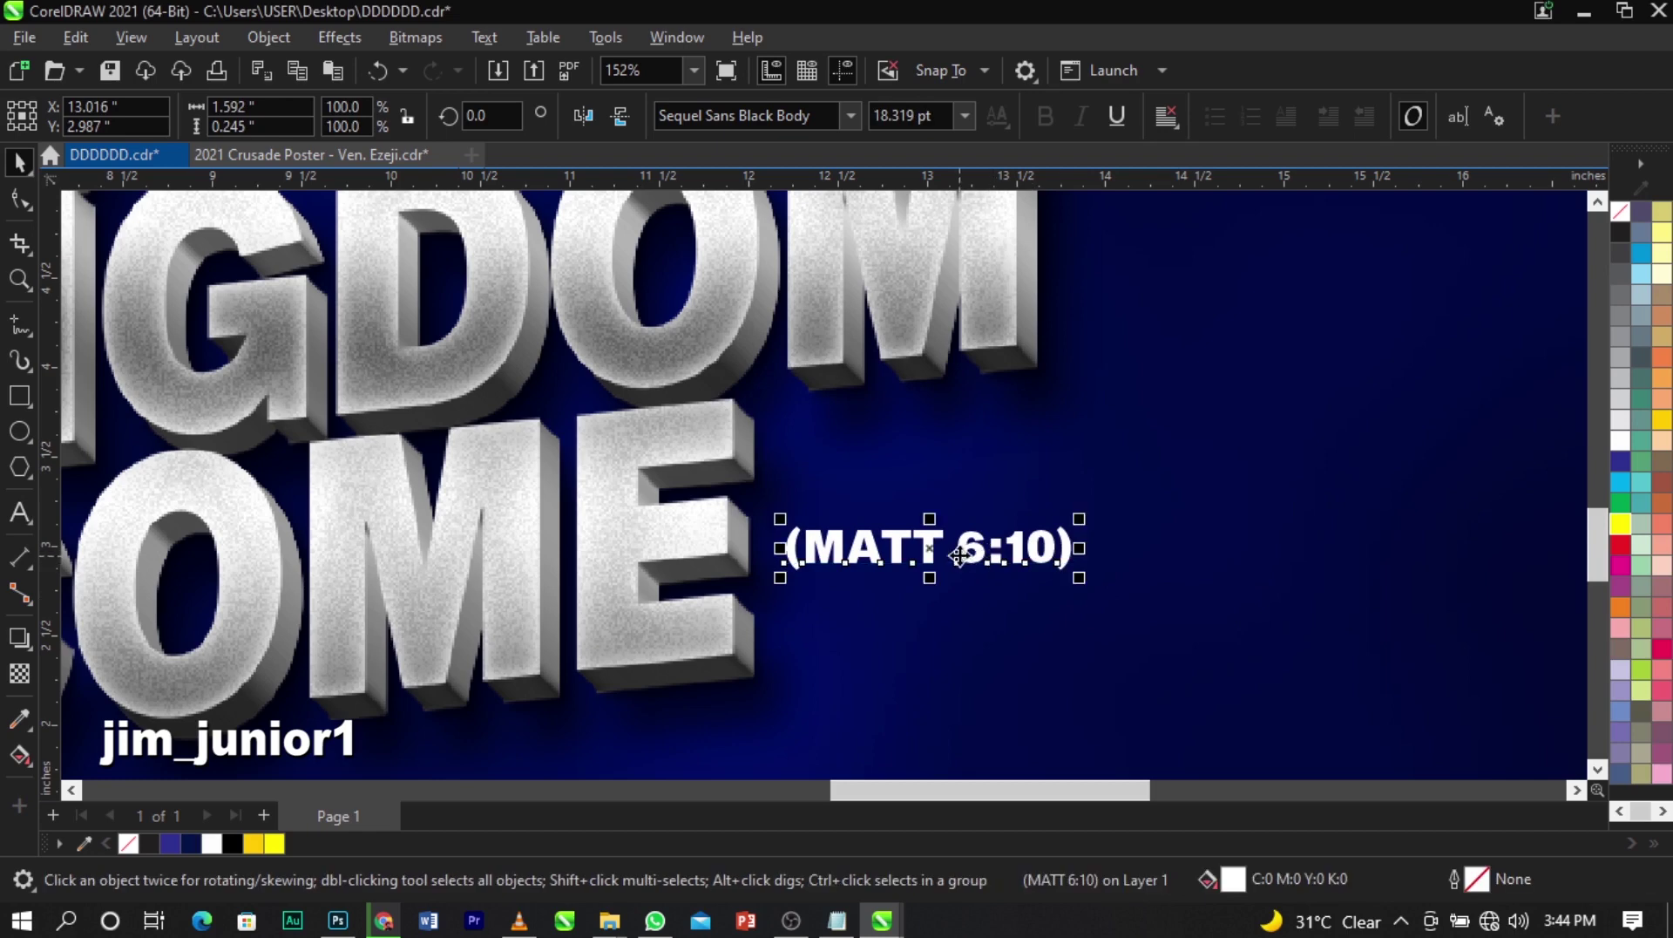
click(961, 555)
drag(1081, 549, 1079, 524)
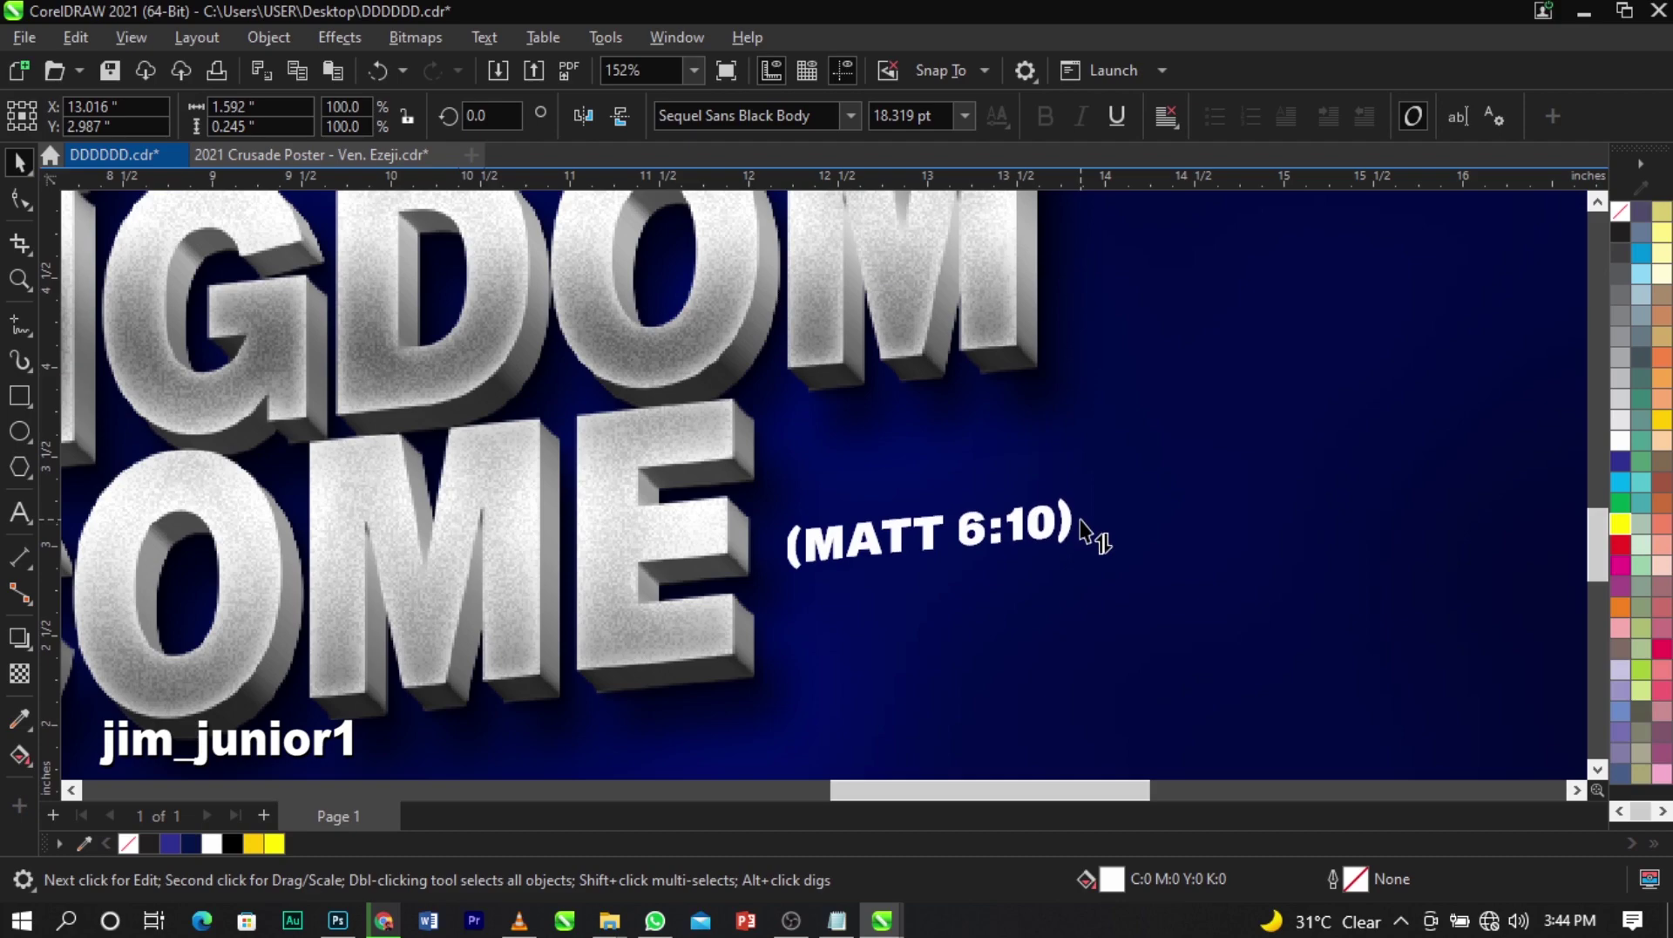
click(1049, 541)
drag(1046, 539, 1018, 457)
- Draw a thin full-width rectangle across the poster's lower area below COME
scroll(1017, 465, down, 2)
scroll(1018, 457, down, 1)
scroll(1018, 457, down, 2)
key(Escape)
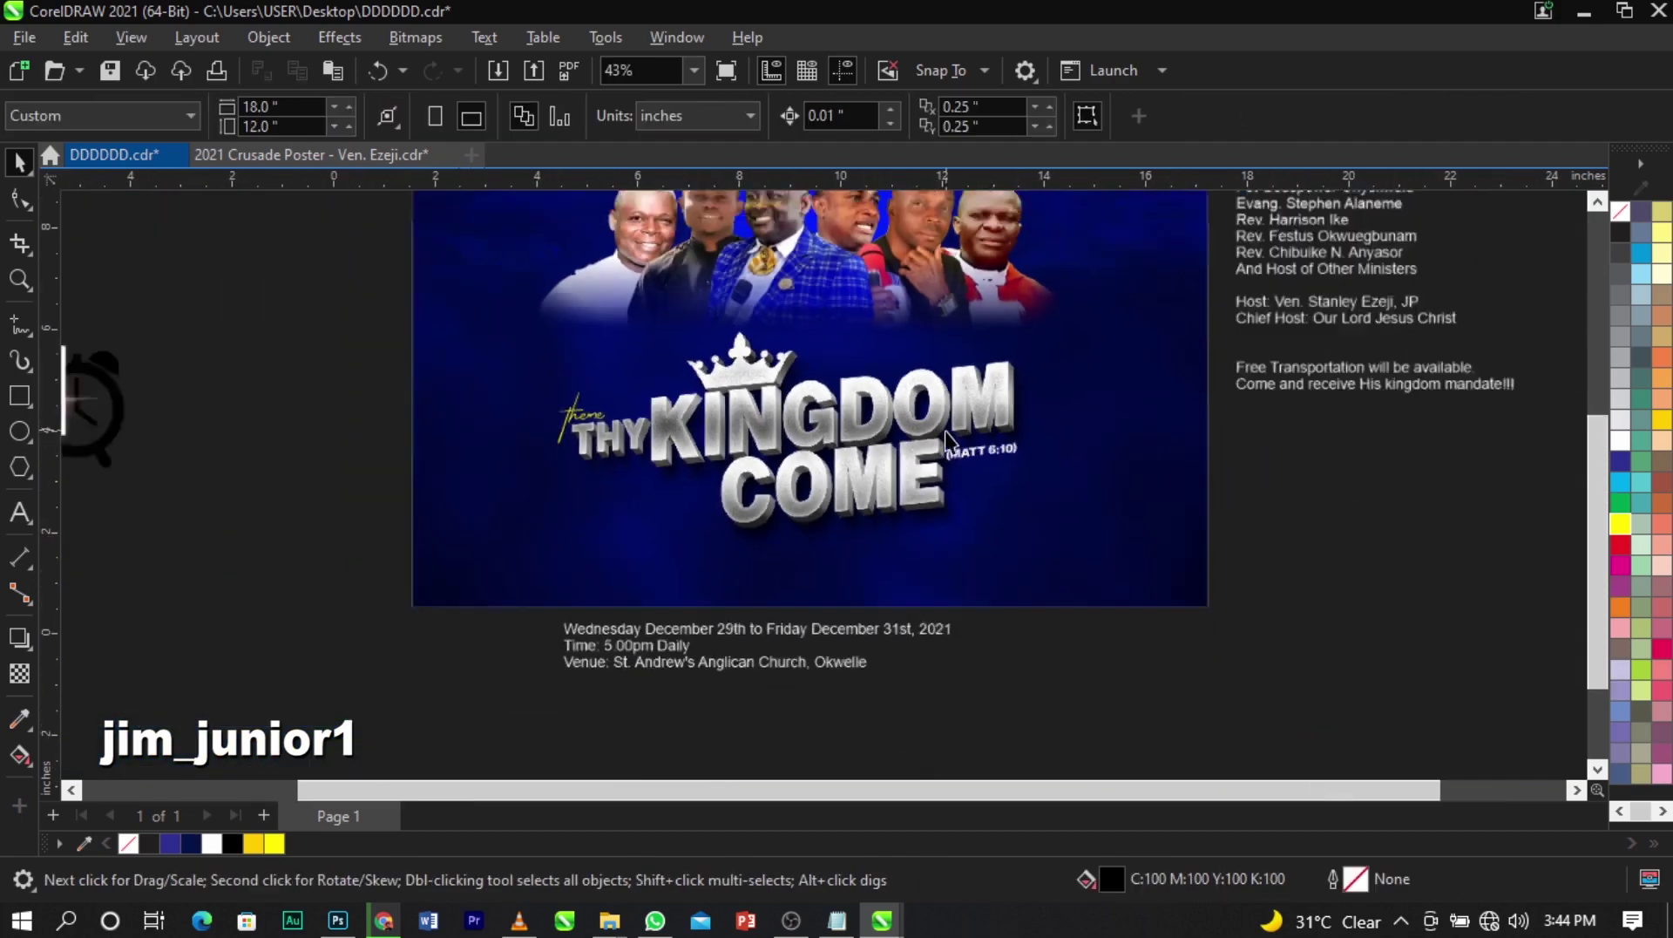
scroll(992, 453, down, 1)
key(z)
drag(612, 345, 1232, 598)
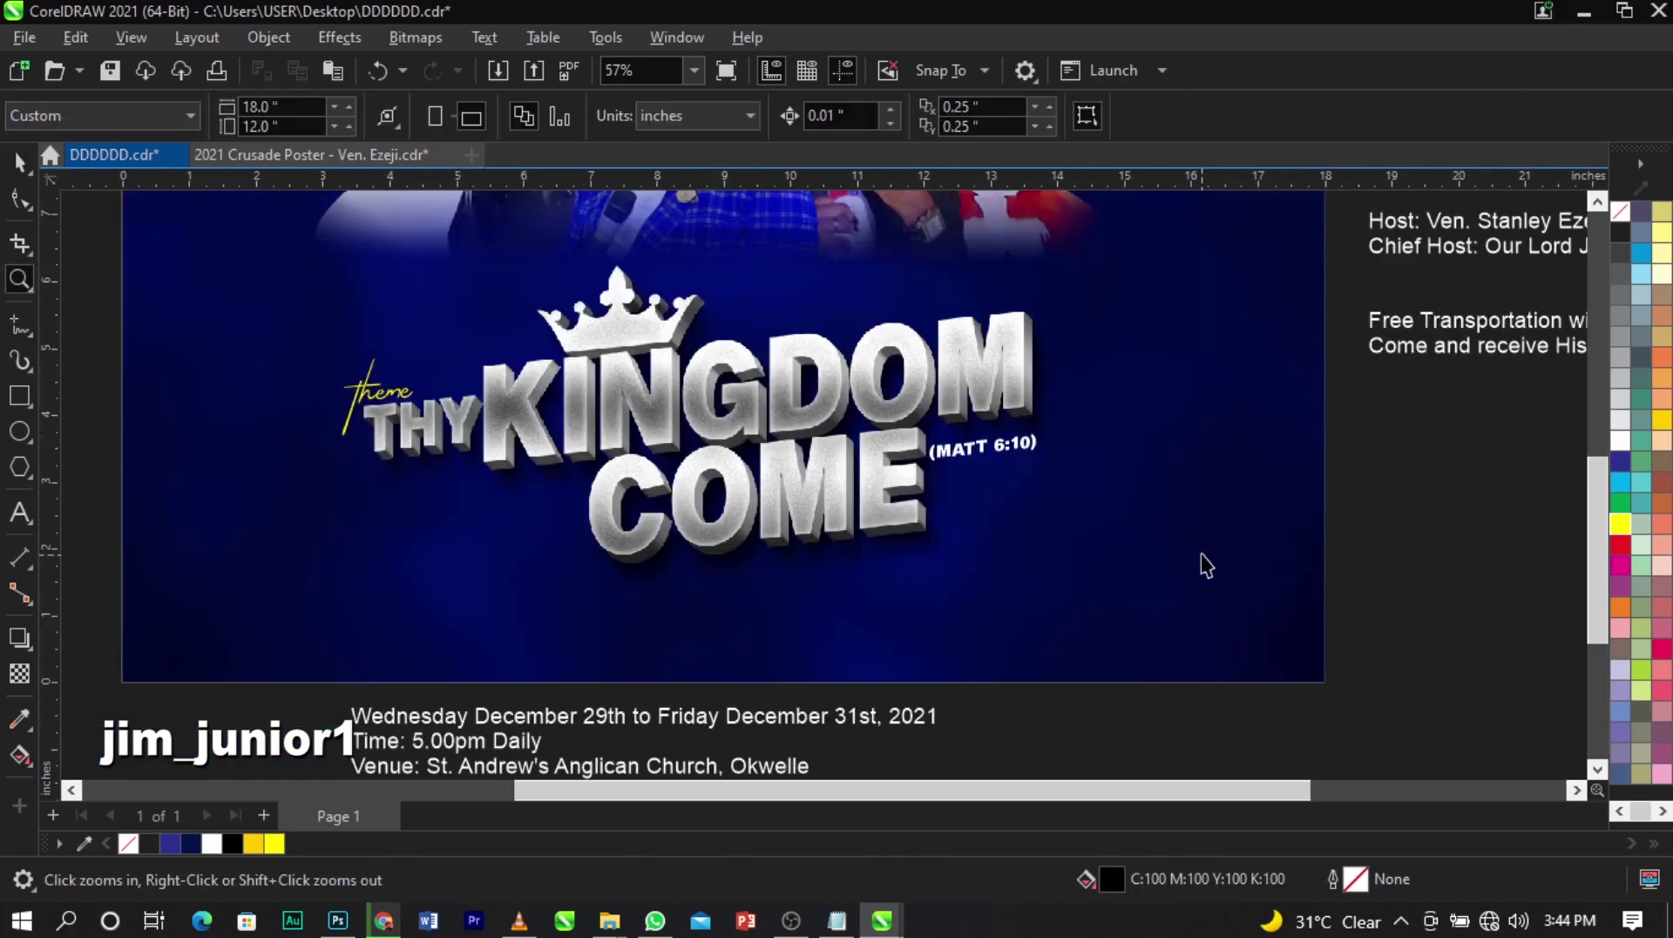
click(21, 397)
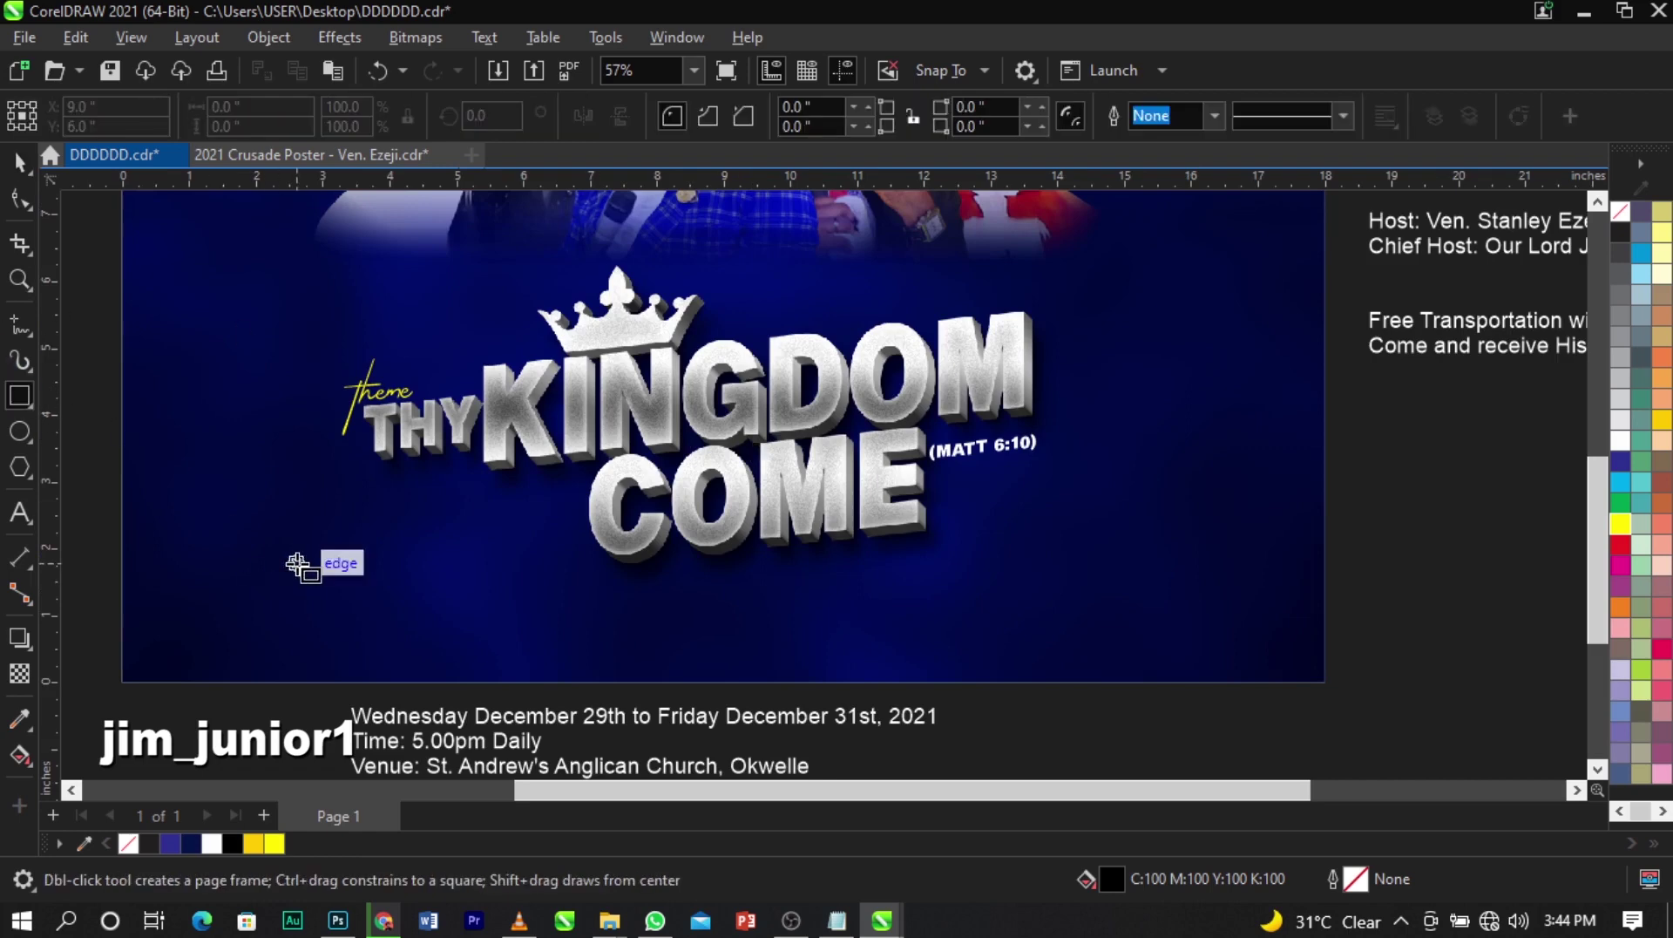
drag(124, 594, 1323, 639)
key(space)
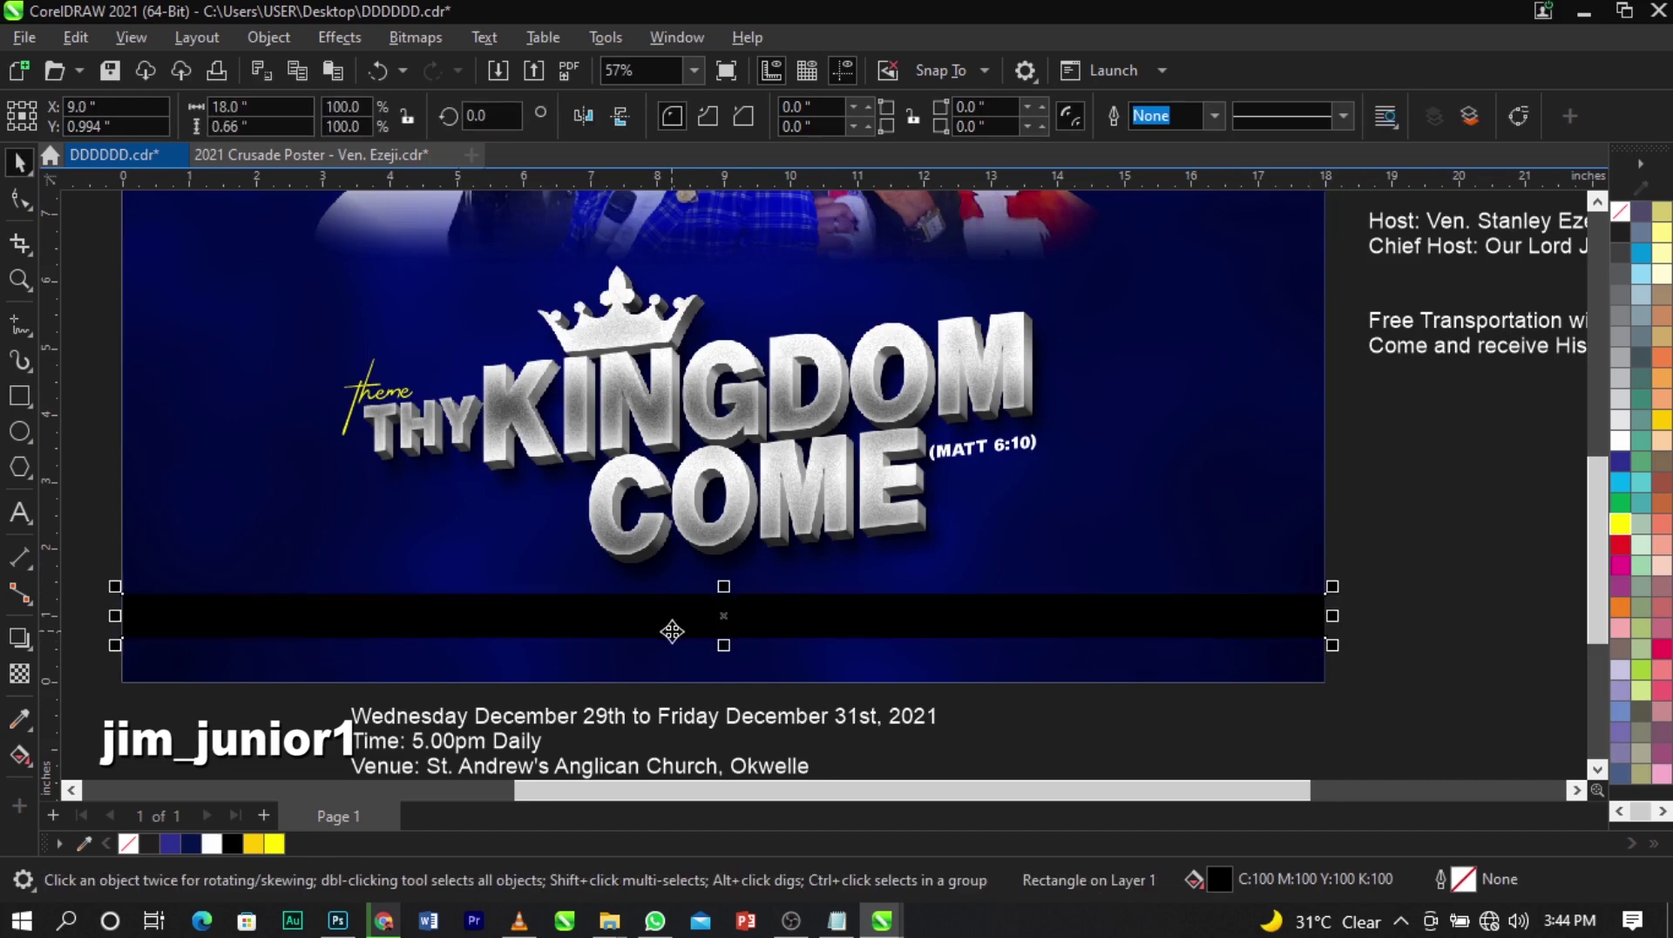
scroll(706, 597, up, 2)
drag(706, 598, 708, 603)
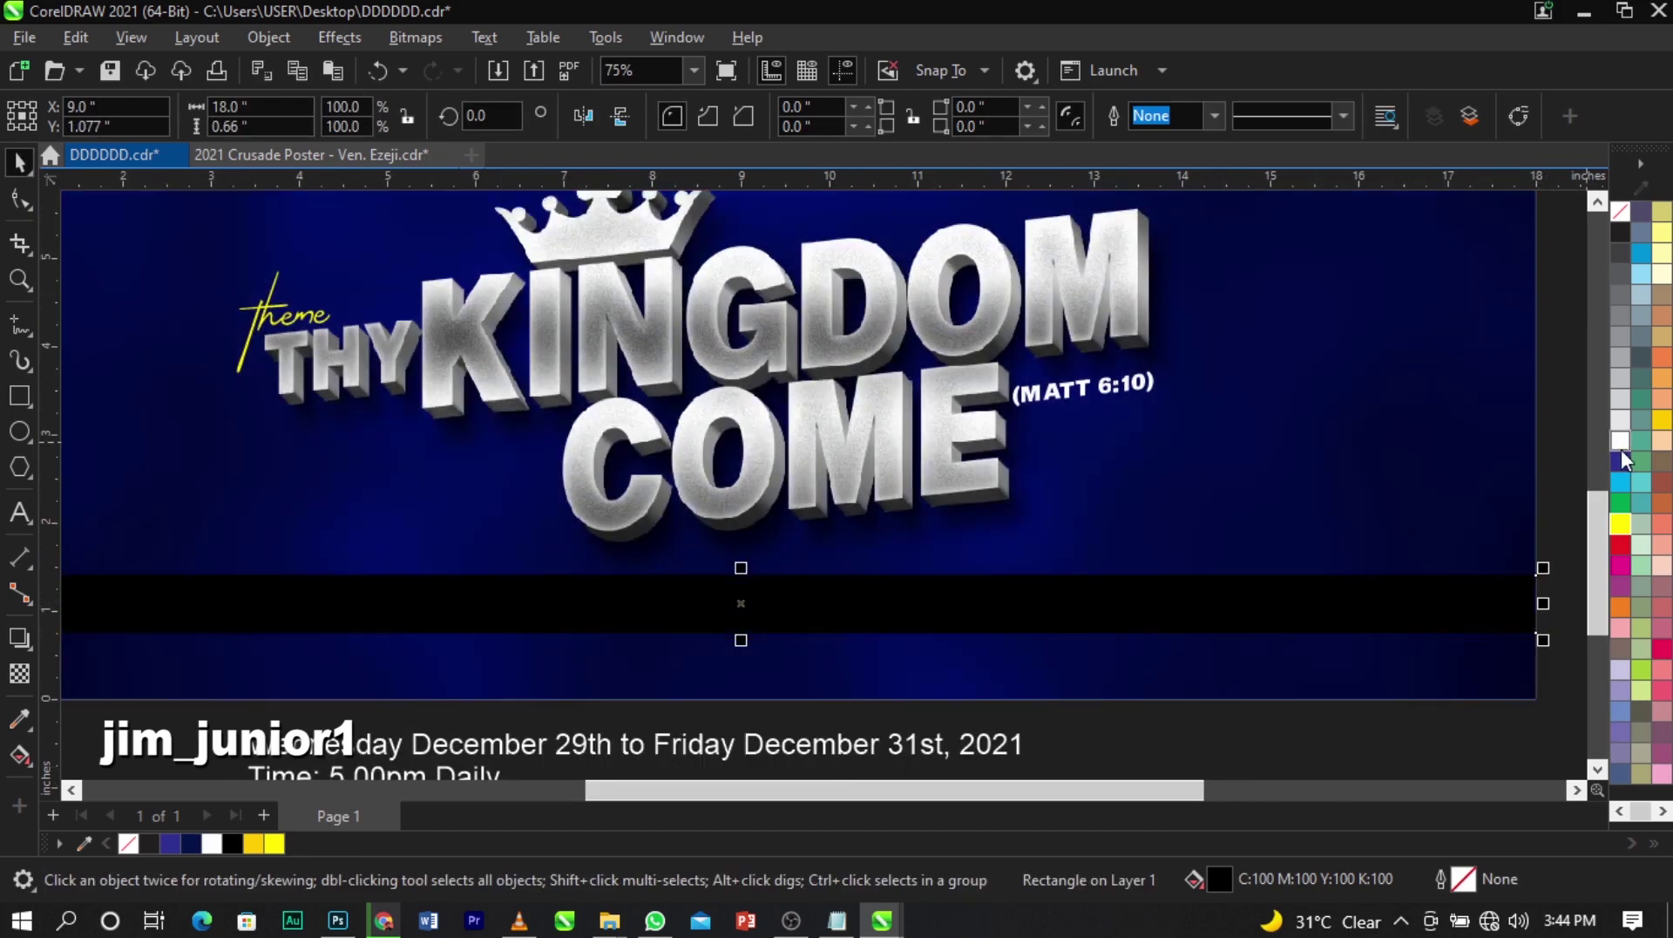
- Fill the bar yellow and narrow it to about 0.49" high, then zoom out
click(1662, 422)
scroll(743, 639, up, 4)
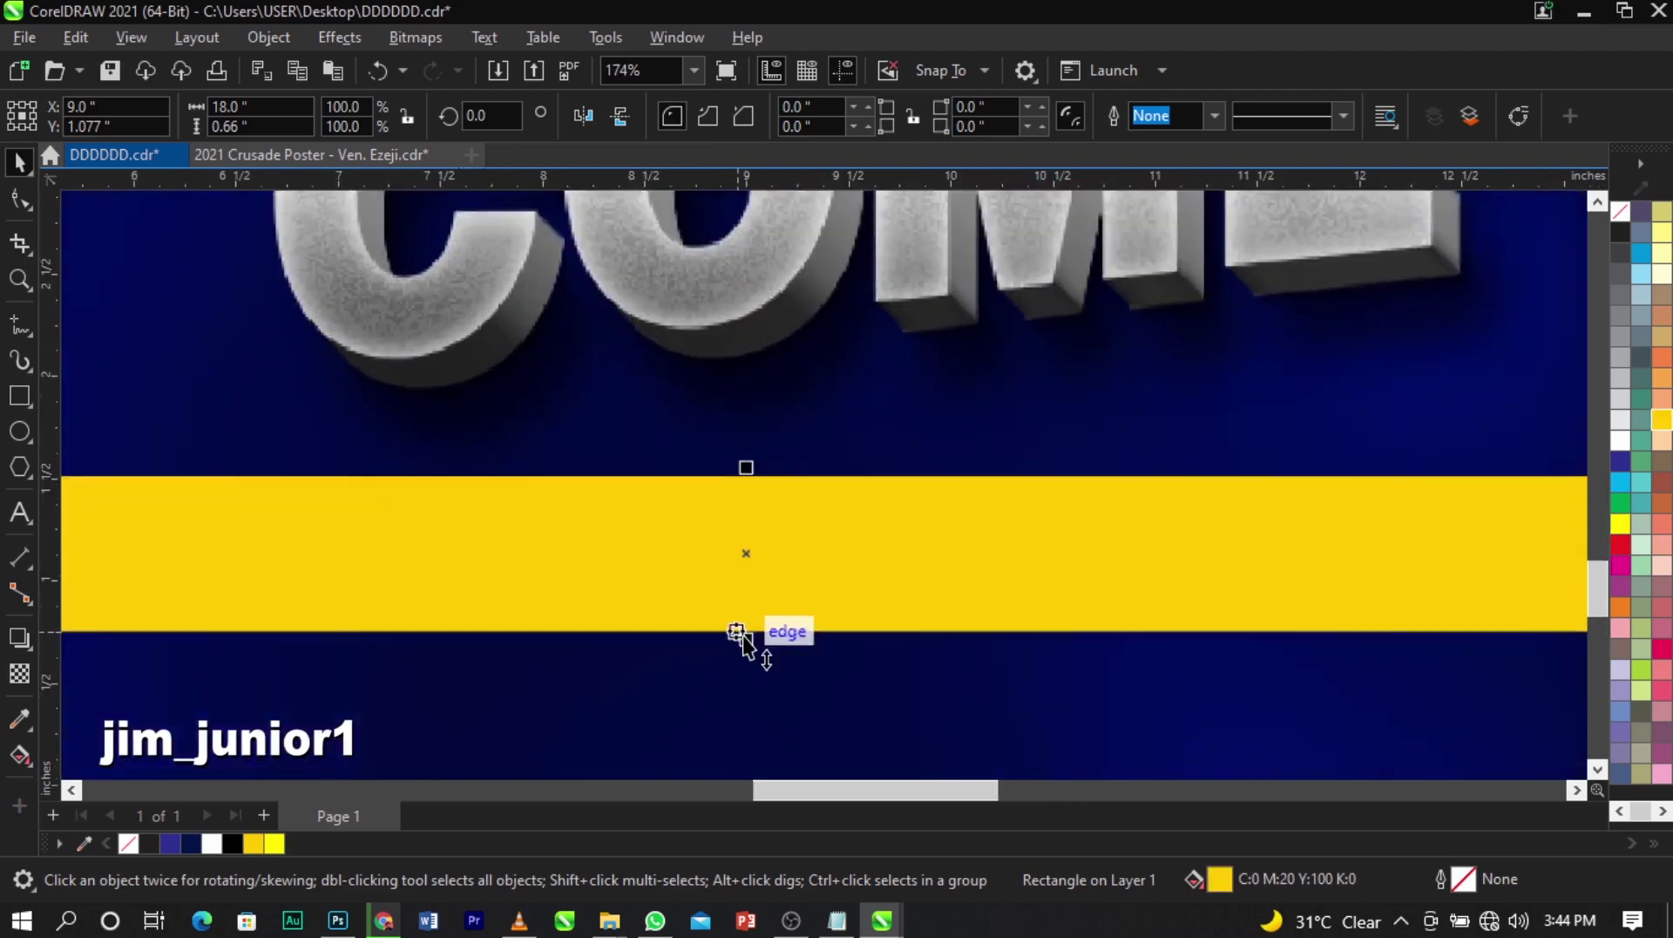
drag(747, 638, 742, 584)
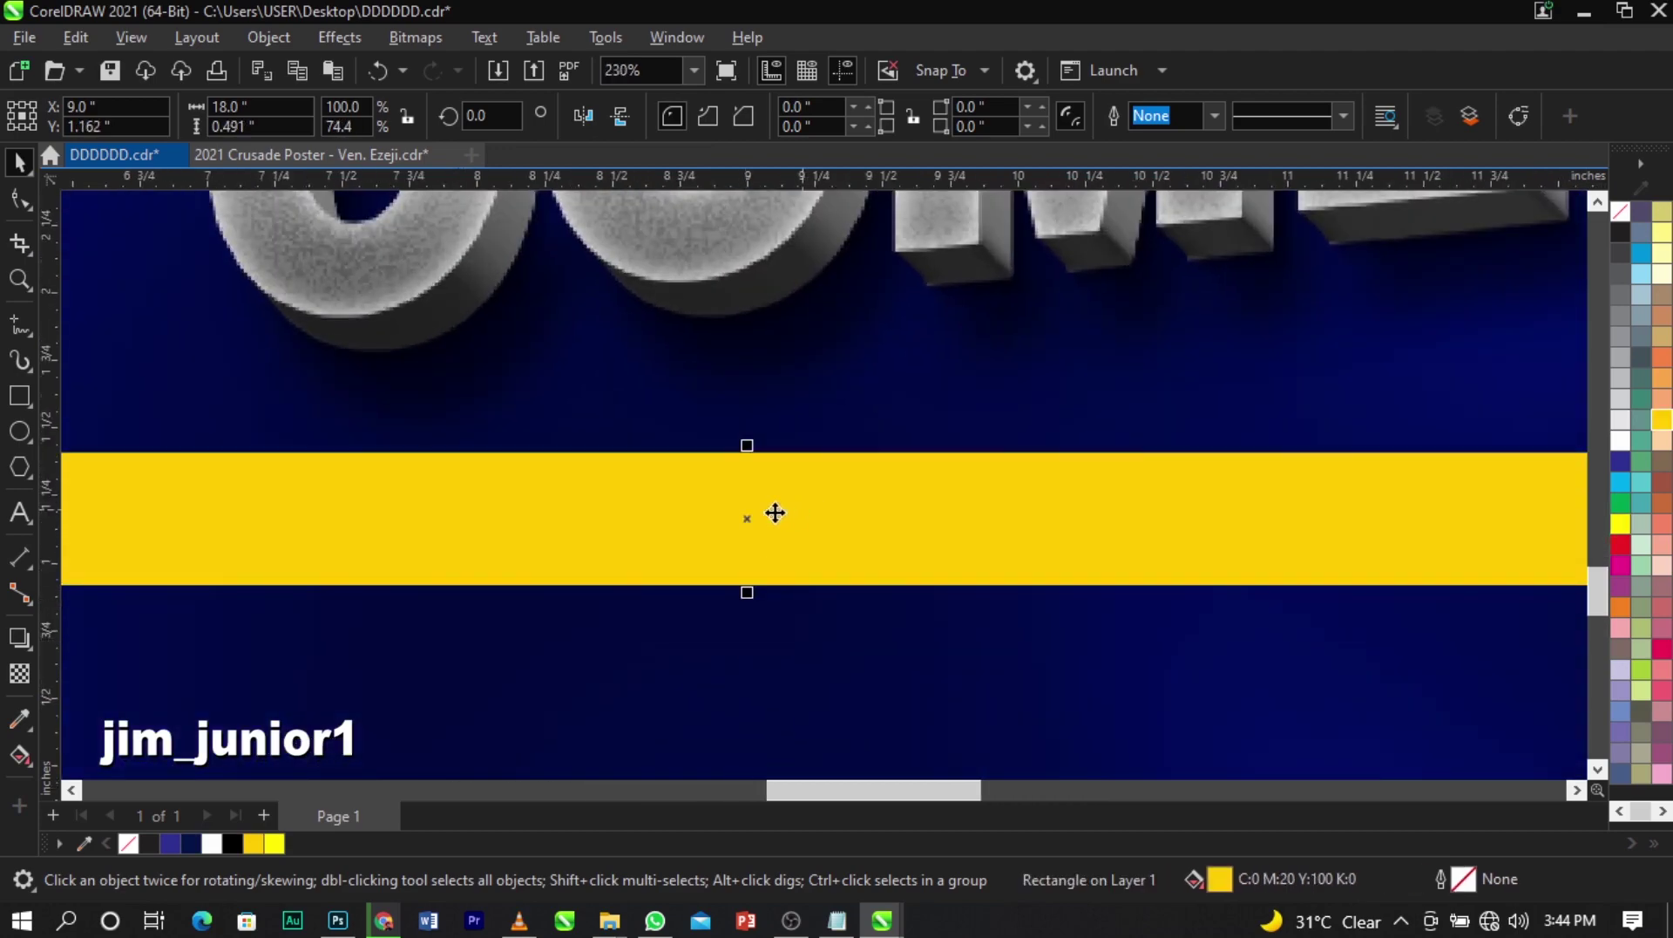
scroll(771, 523, down, 4)
scroll(771, 526, down, 4)
key(Escape)
key(z)
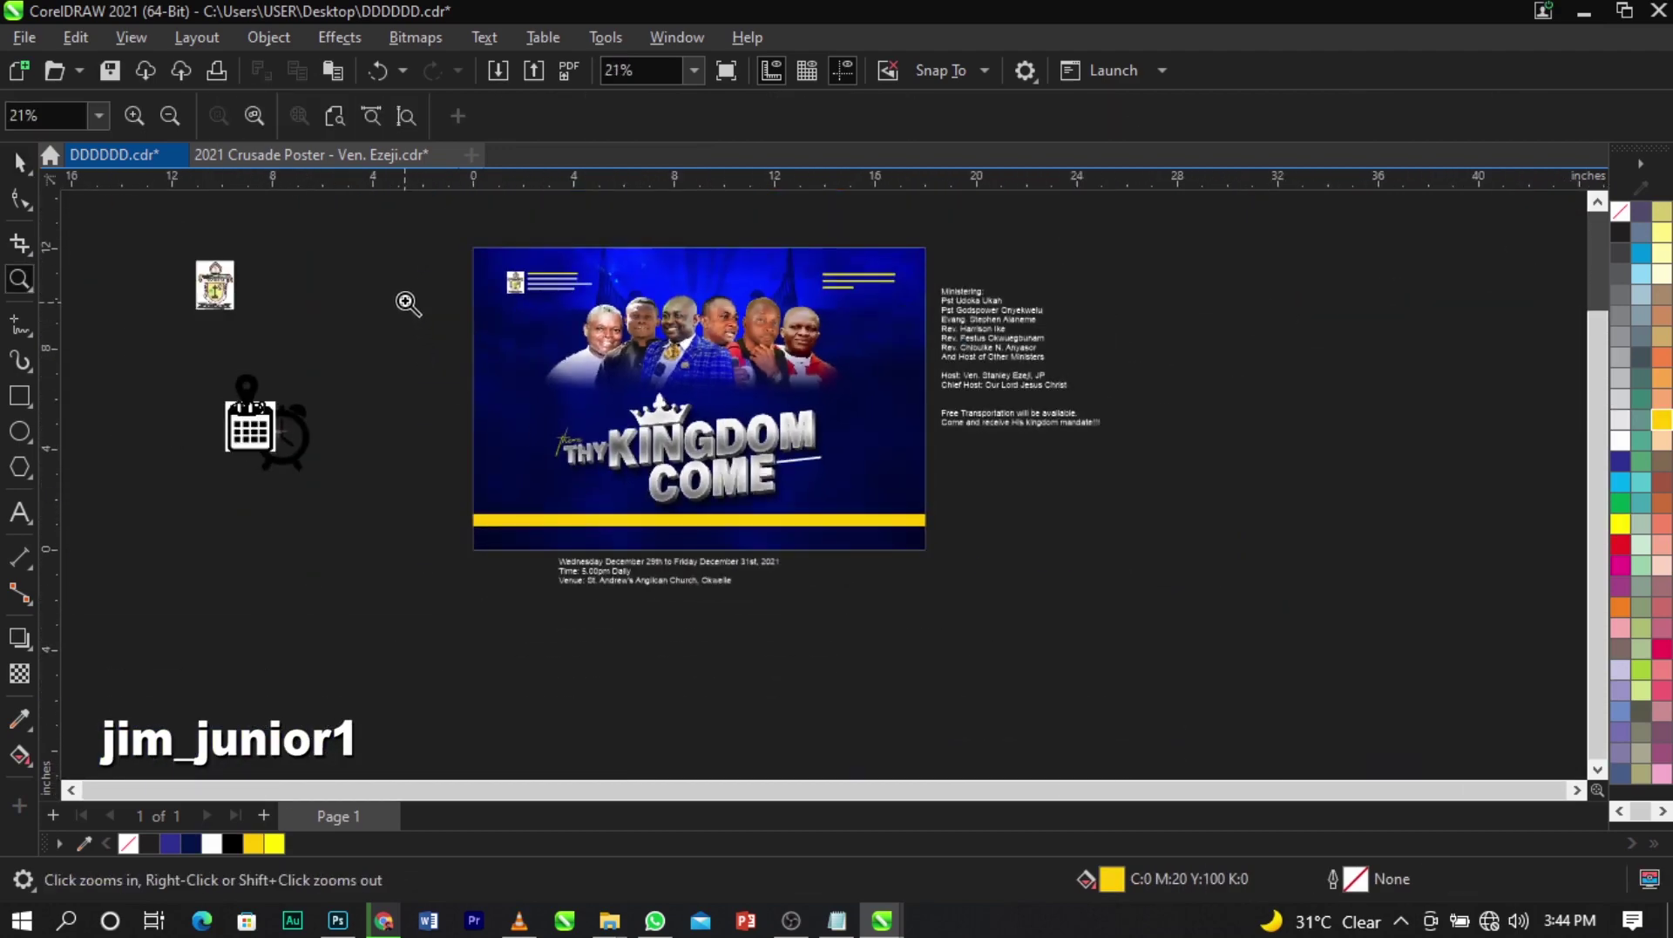
scroll(675, 610, up, 3)
key(space)
- Cut the date line out of the text block and paste it onto the poster as its own object
scroll(508, 714, down, 1)
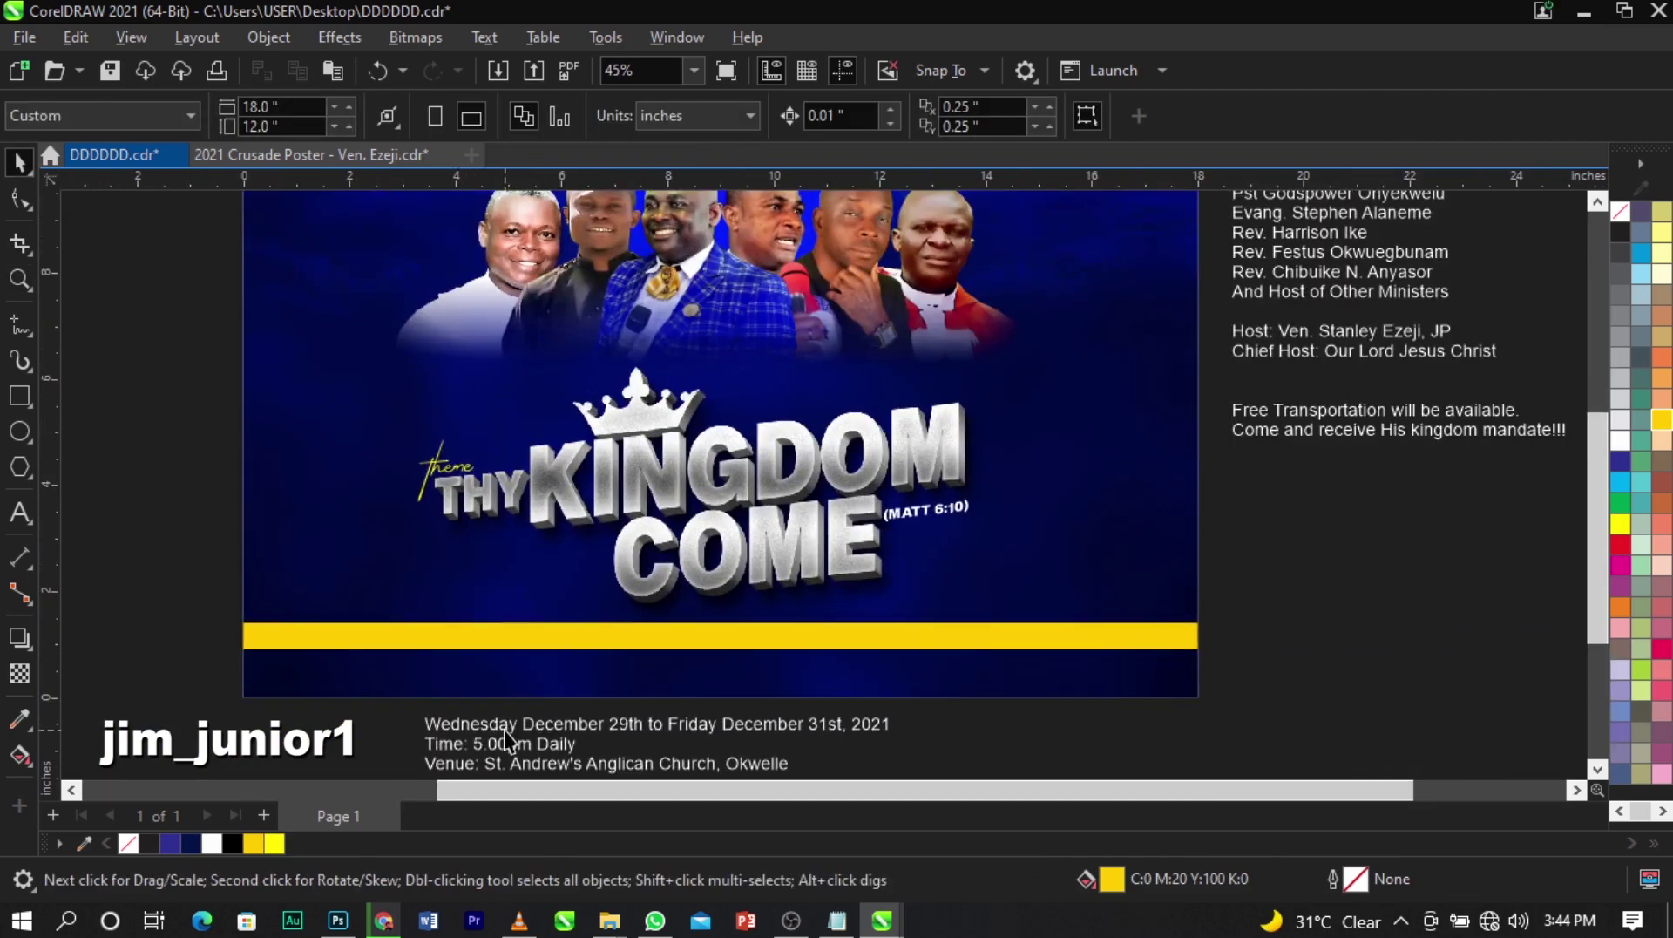
click(518, 728)
click(518, 728)
drag(430, 723, 904, 743)
key(ctrl+c)
key(Delete)
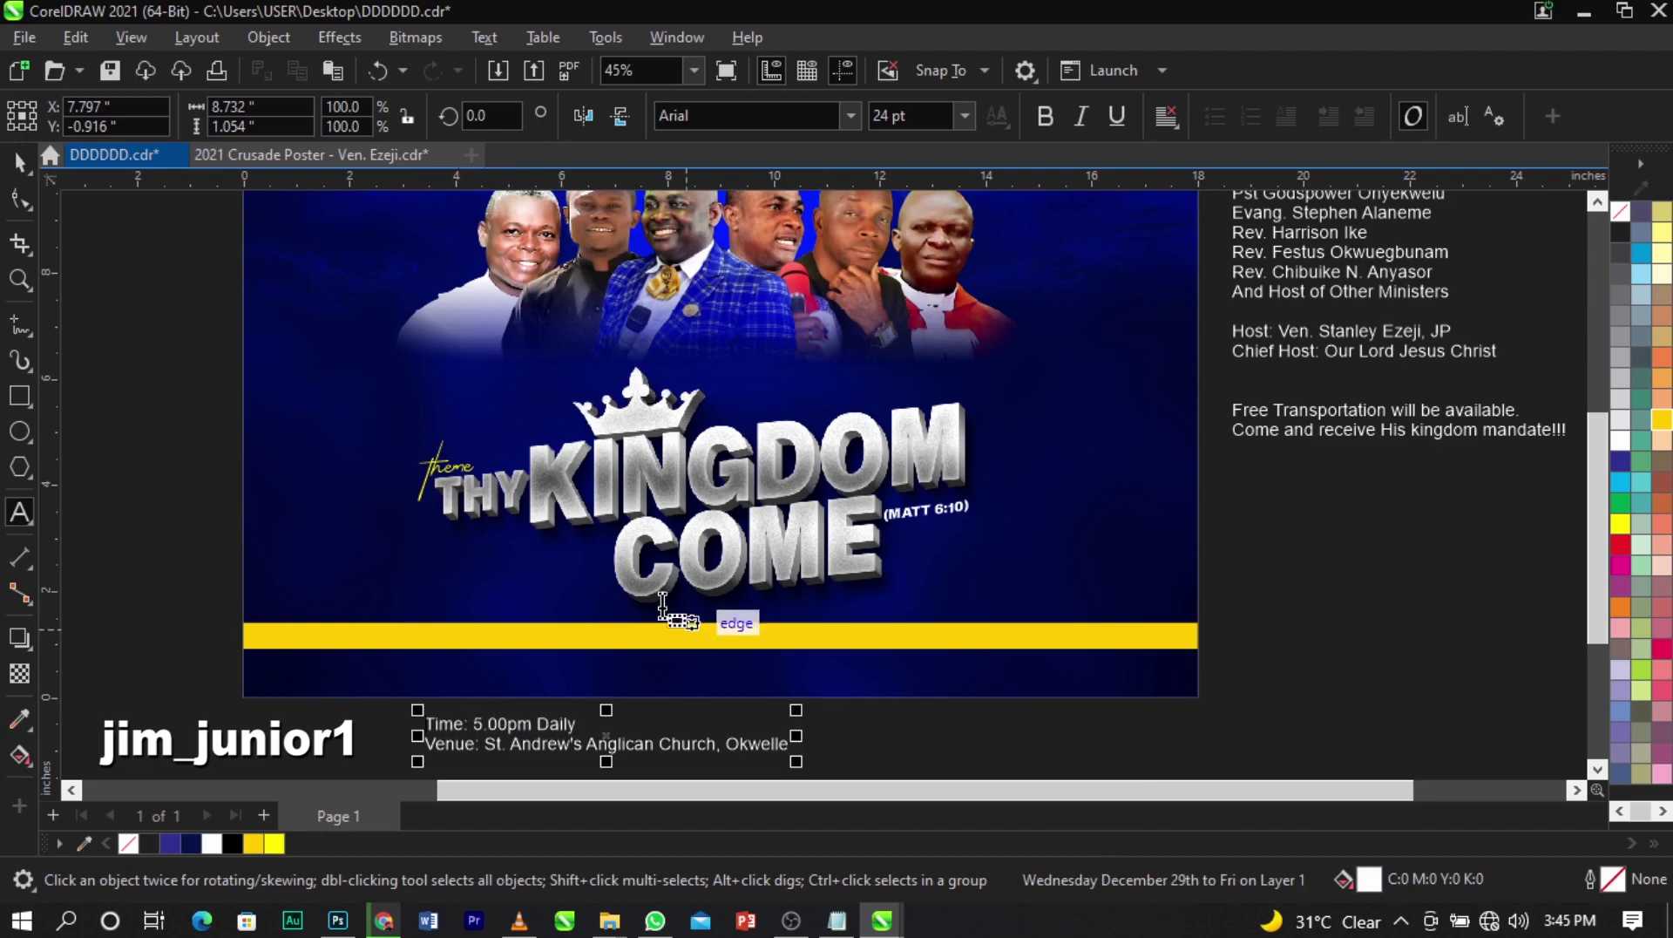
click(1059, 446)
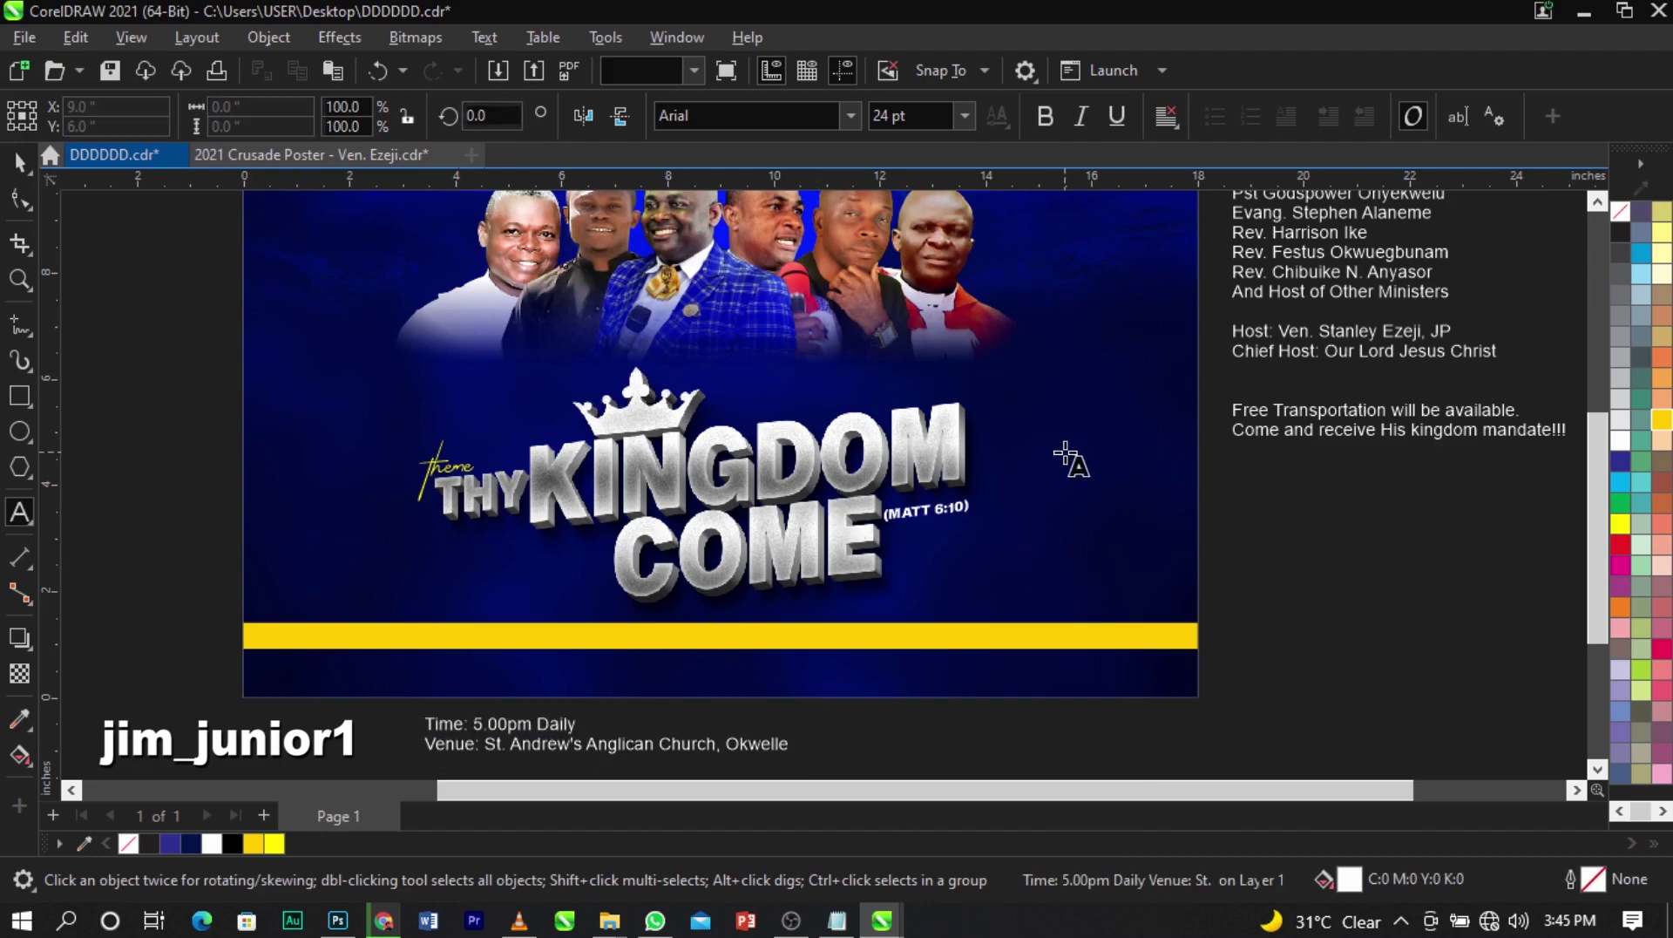
key(ctrl+v)
key(ctrl+space)
drag(1090, 467, 1085, 601)
- Cut '29th' out of the date line and paste it as a separate text object to the right
scroll(1263, 510, up, 3)
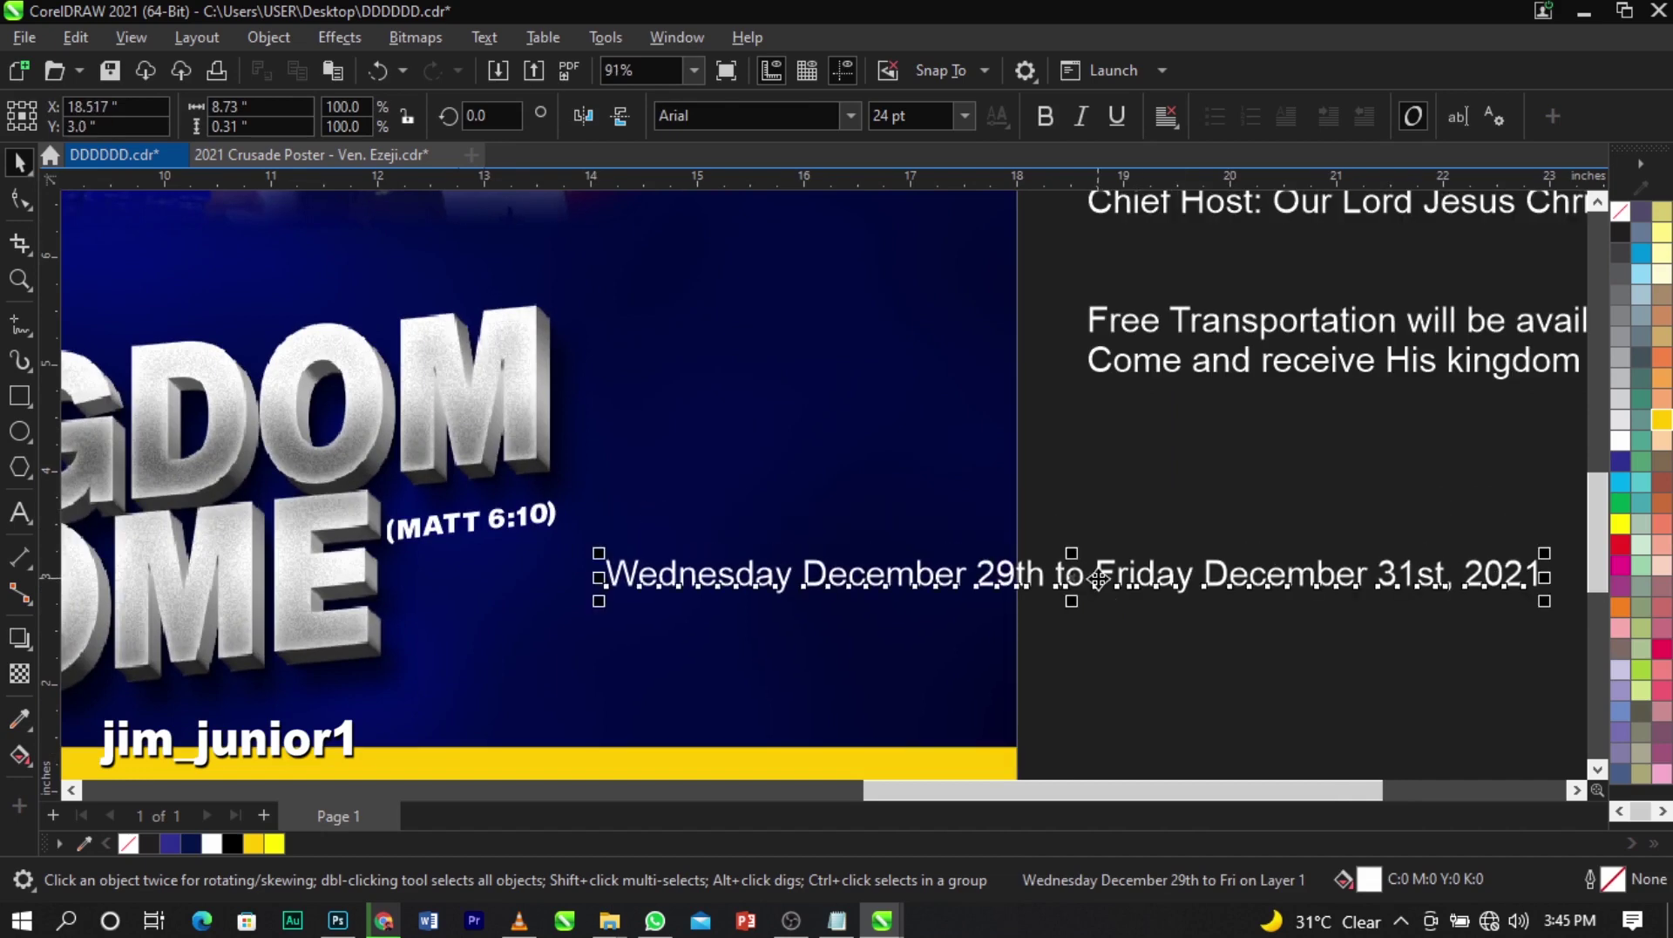
key(F8)
drag(976, 575, 1018, 579)
key(ctrl+x)
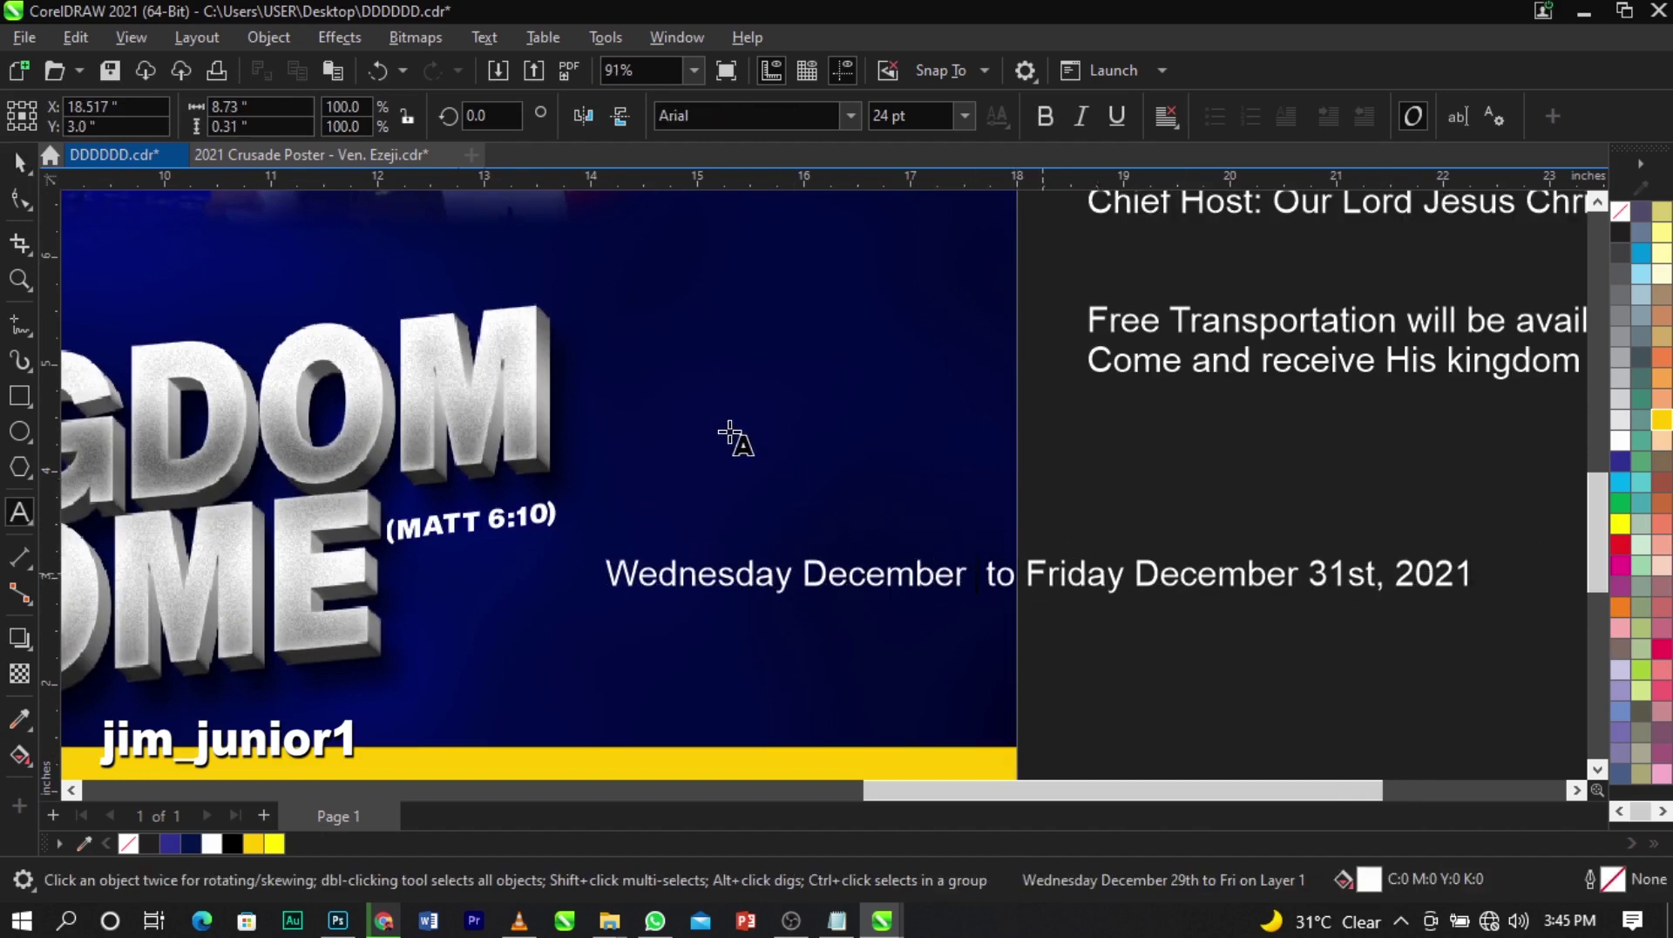
click(729, 432)
key(ctrl+v)
key(ctrl+space)
drag(767, 425, 881, 447)
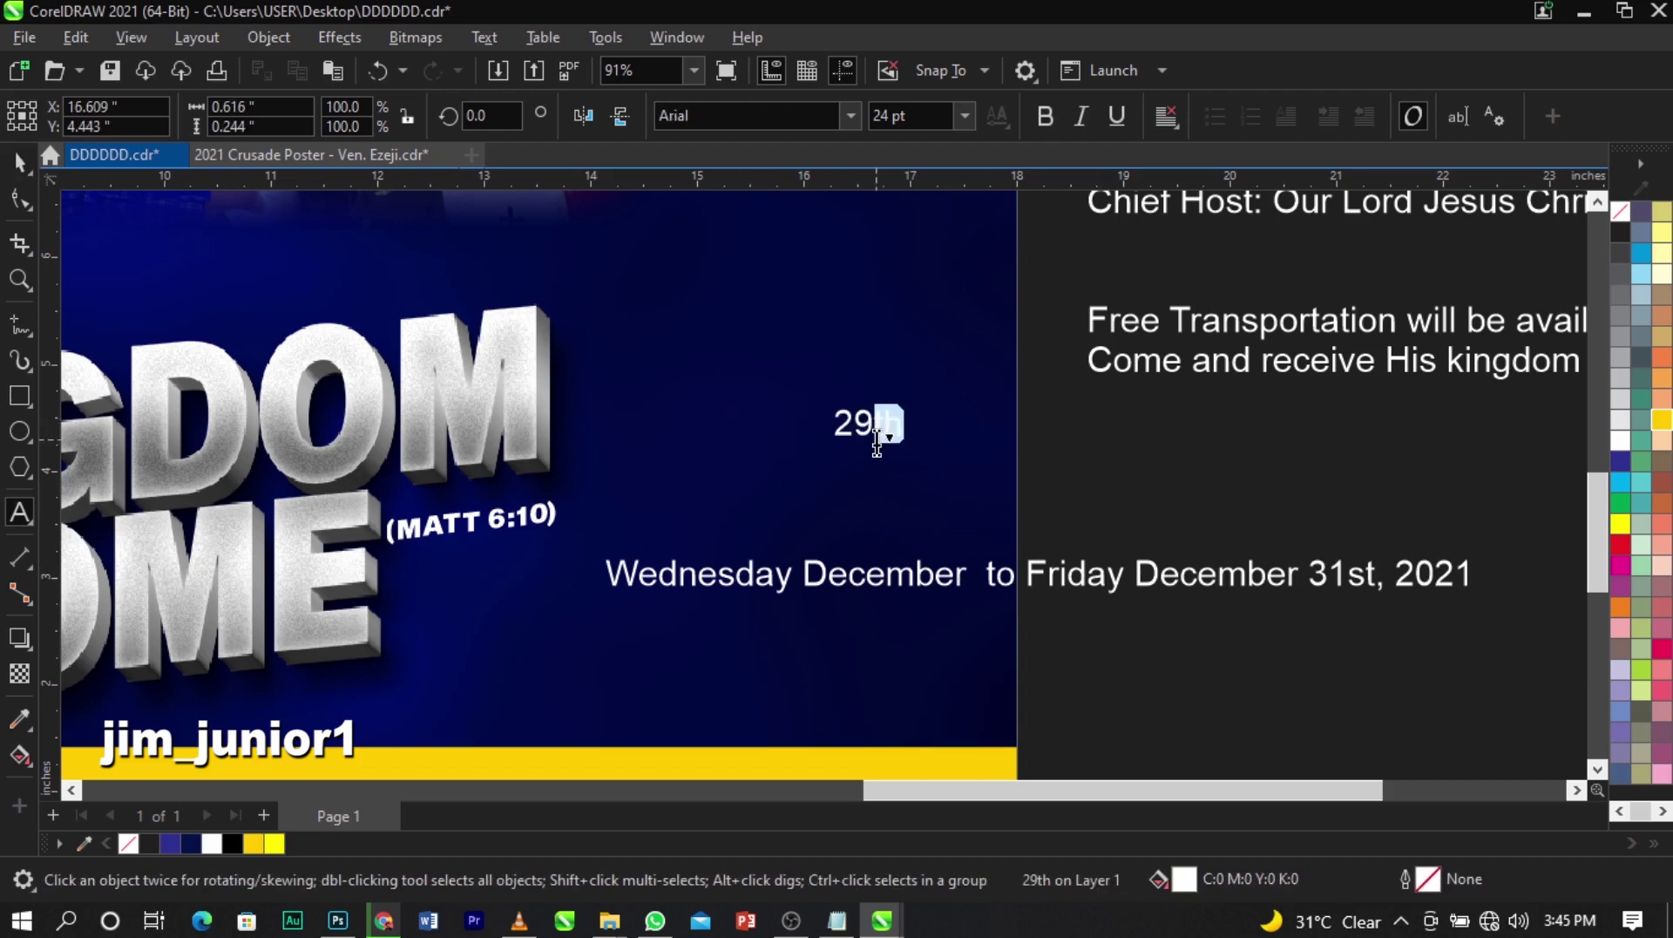
- Split 'th' below 29, set 29 to Sequel Sans Black Body and enlarge it to 64.5 pt
key(ctrl+x)
click(833, 511)
key(ctrl+v)
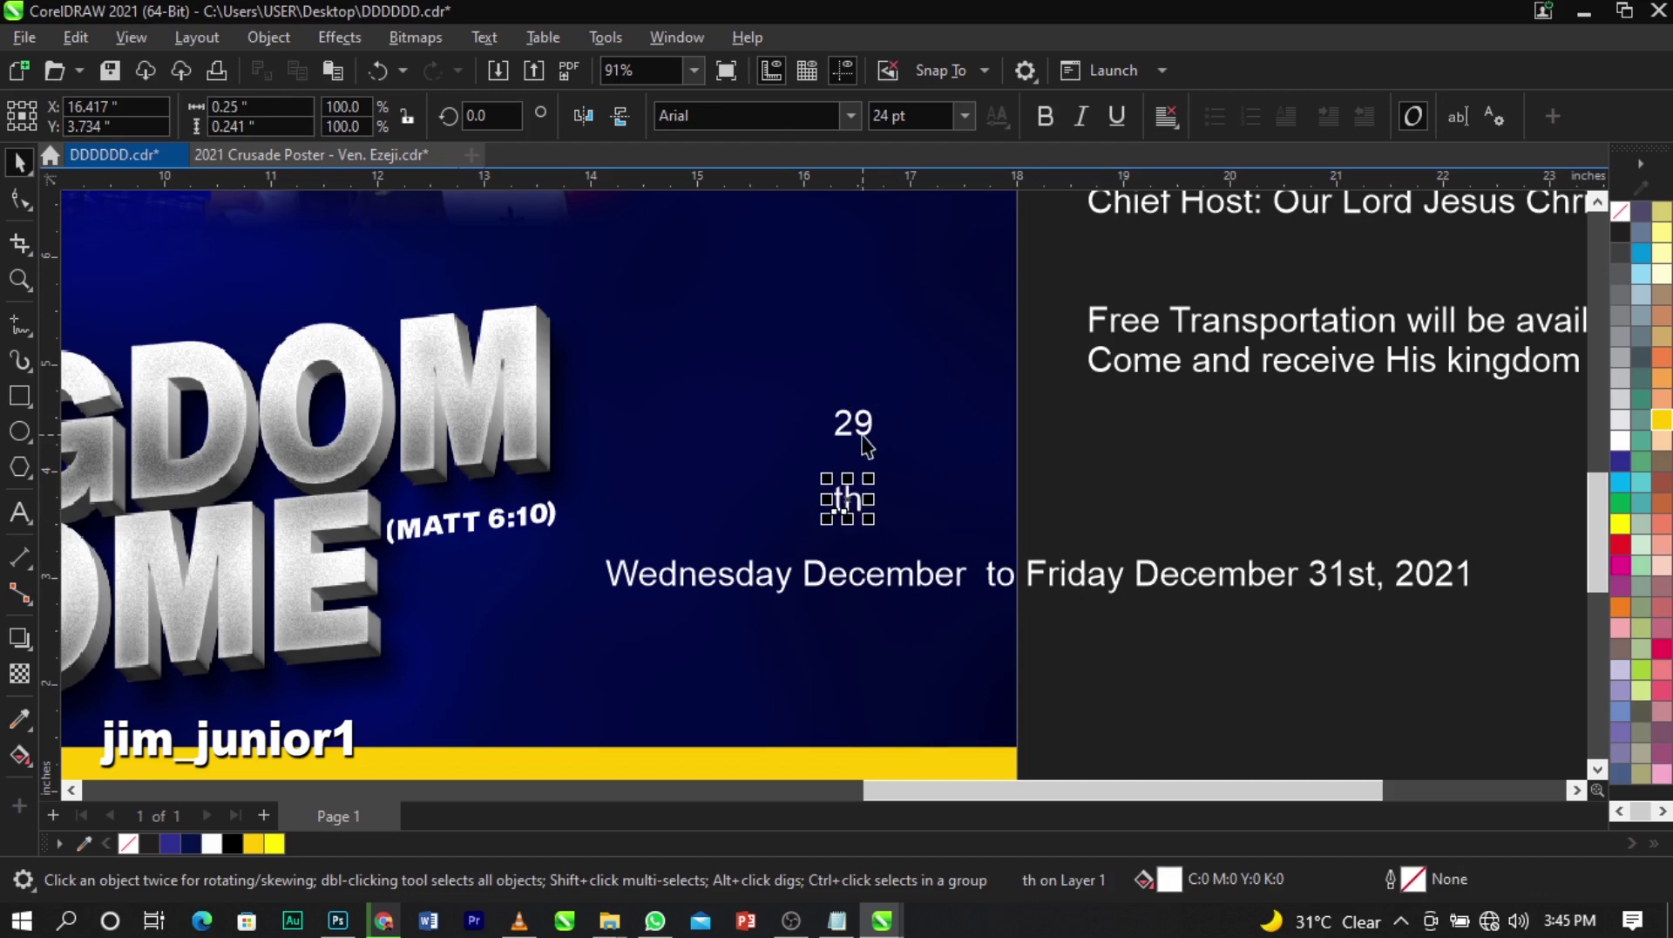
click(862, 437)
click(852, 115)
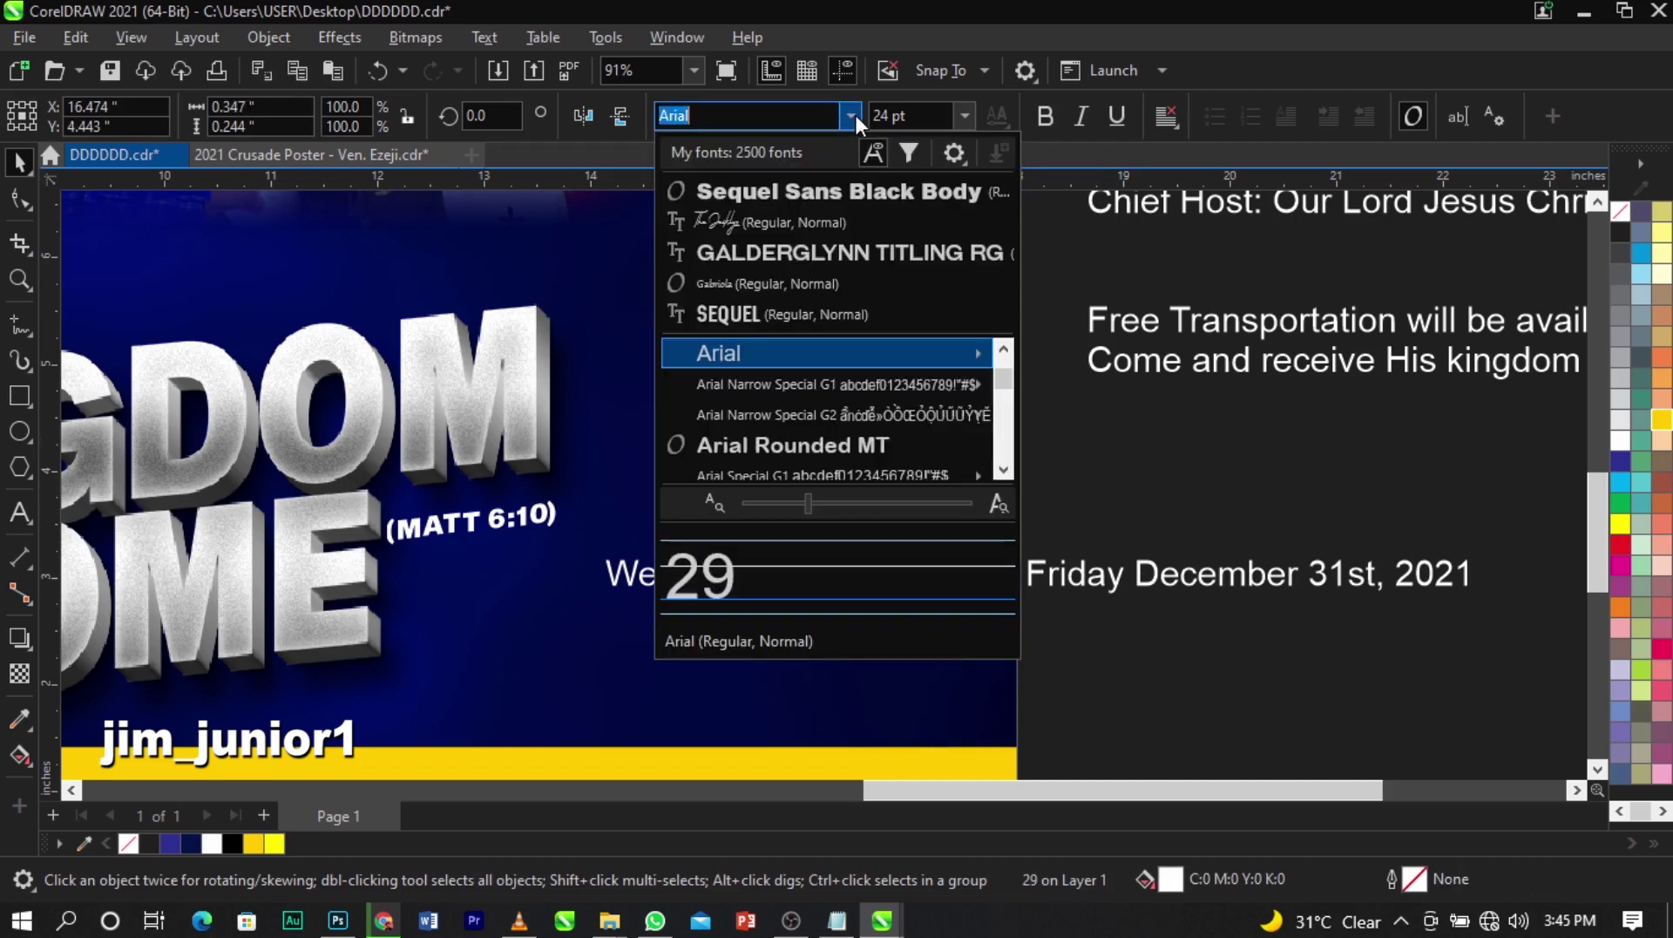
click(825, 185)
drag(890, 447, 741, 488)
- Extend the big number to read '29-31' and shift it left
scroll(1147, 475, up, 1)
click(711, 444)
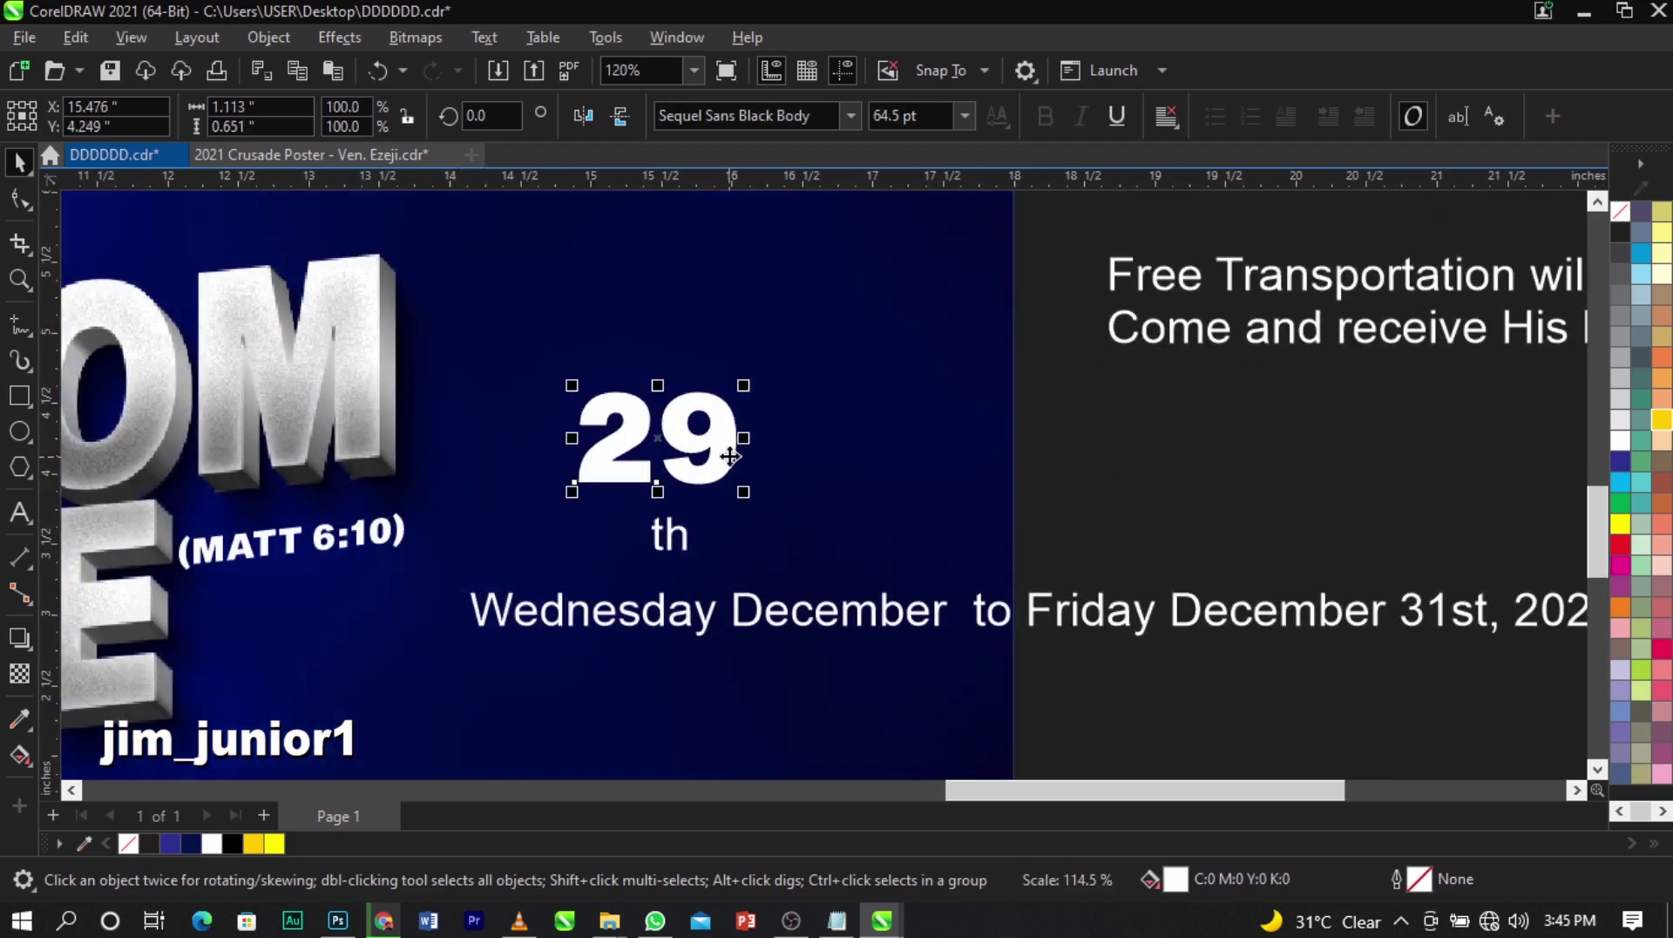
click(728, 454)
double_click(728, 454)
text(-)
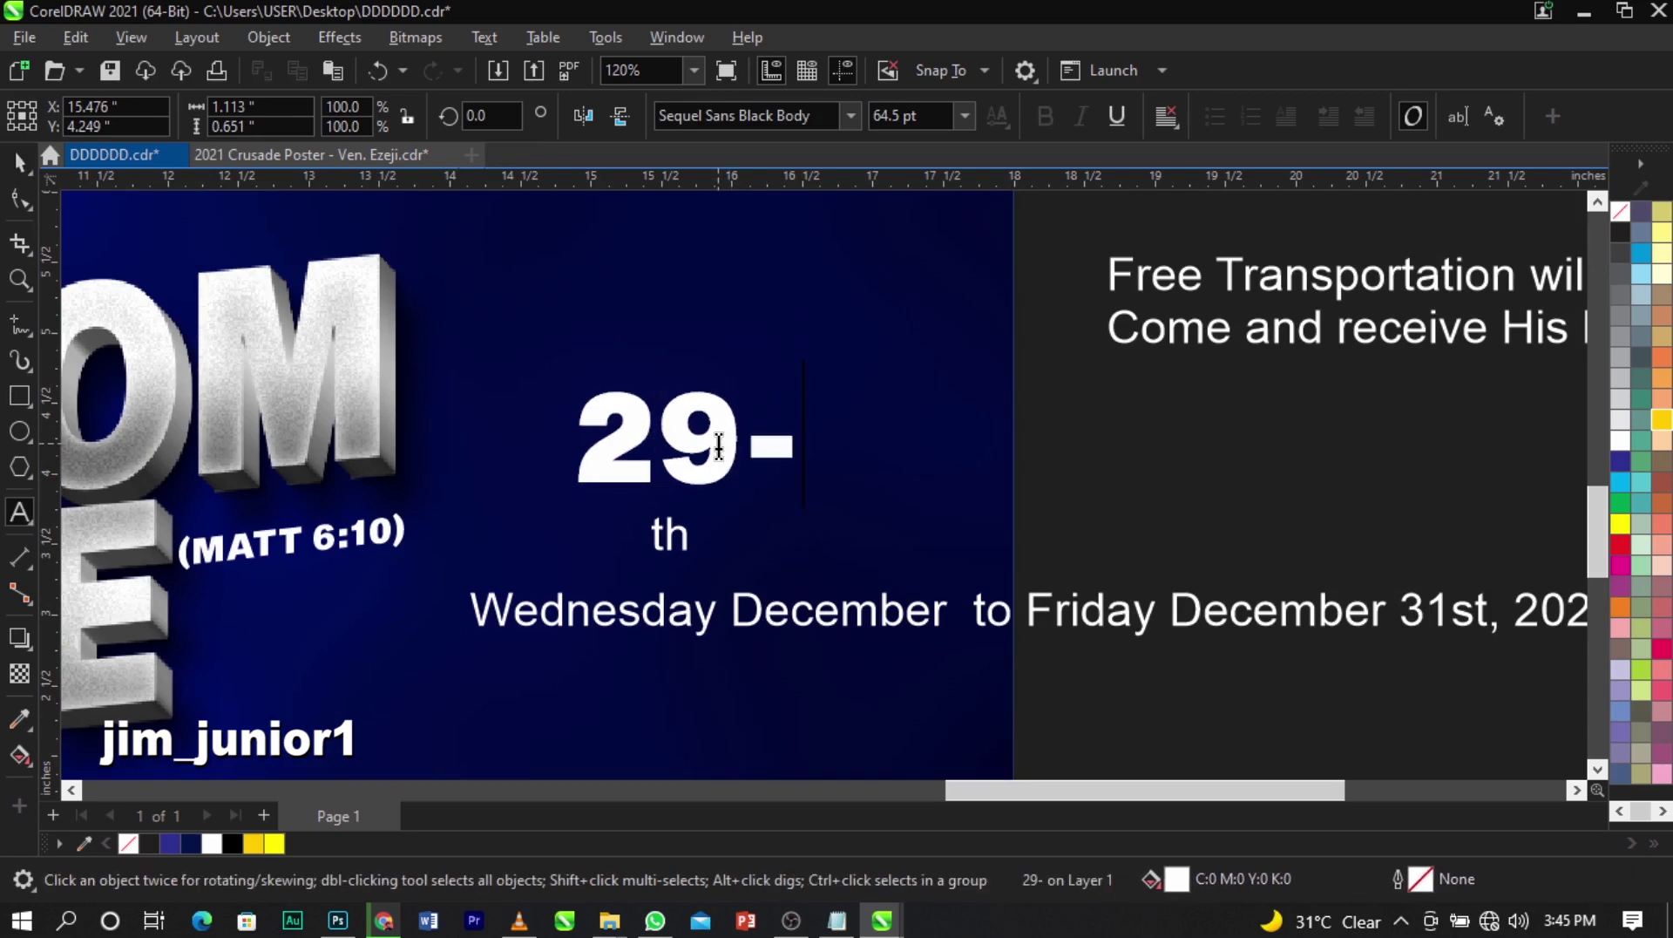
scroll(610, 450, down, 1)
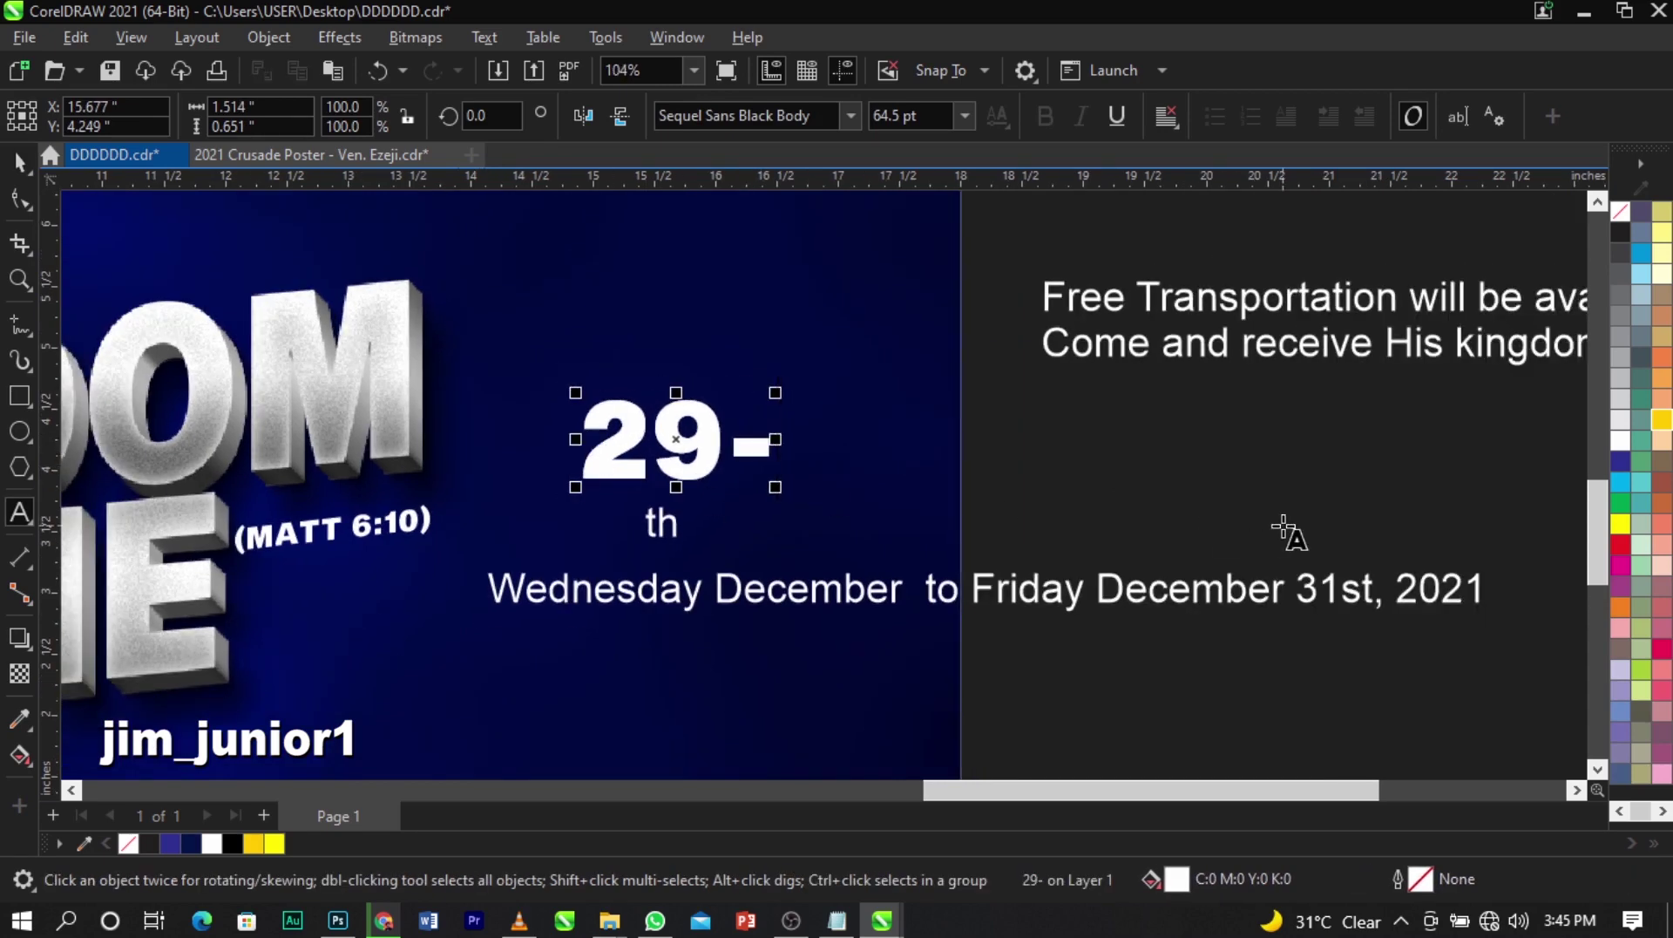
text(31)
key(ctrl+space)
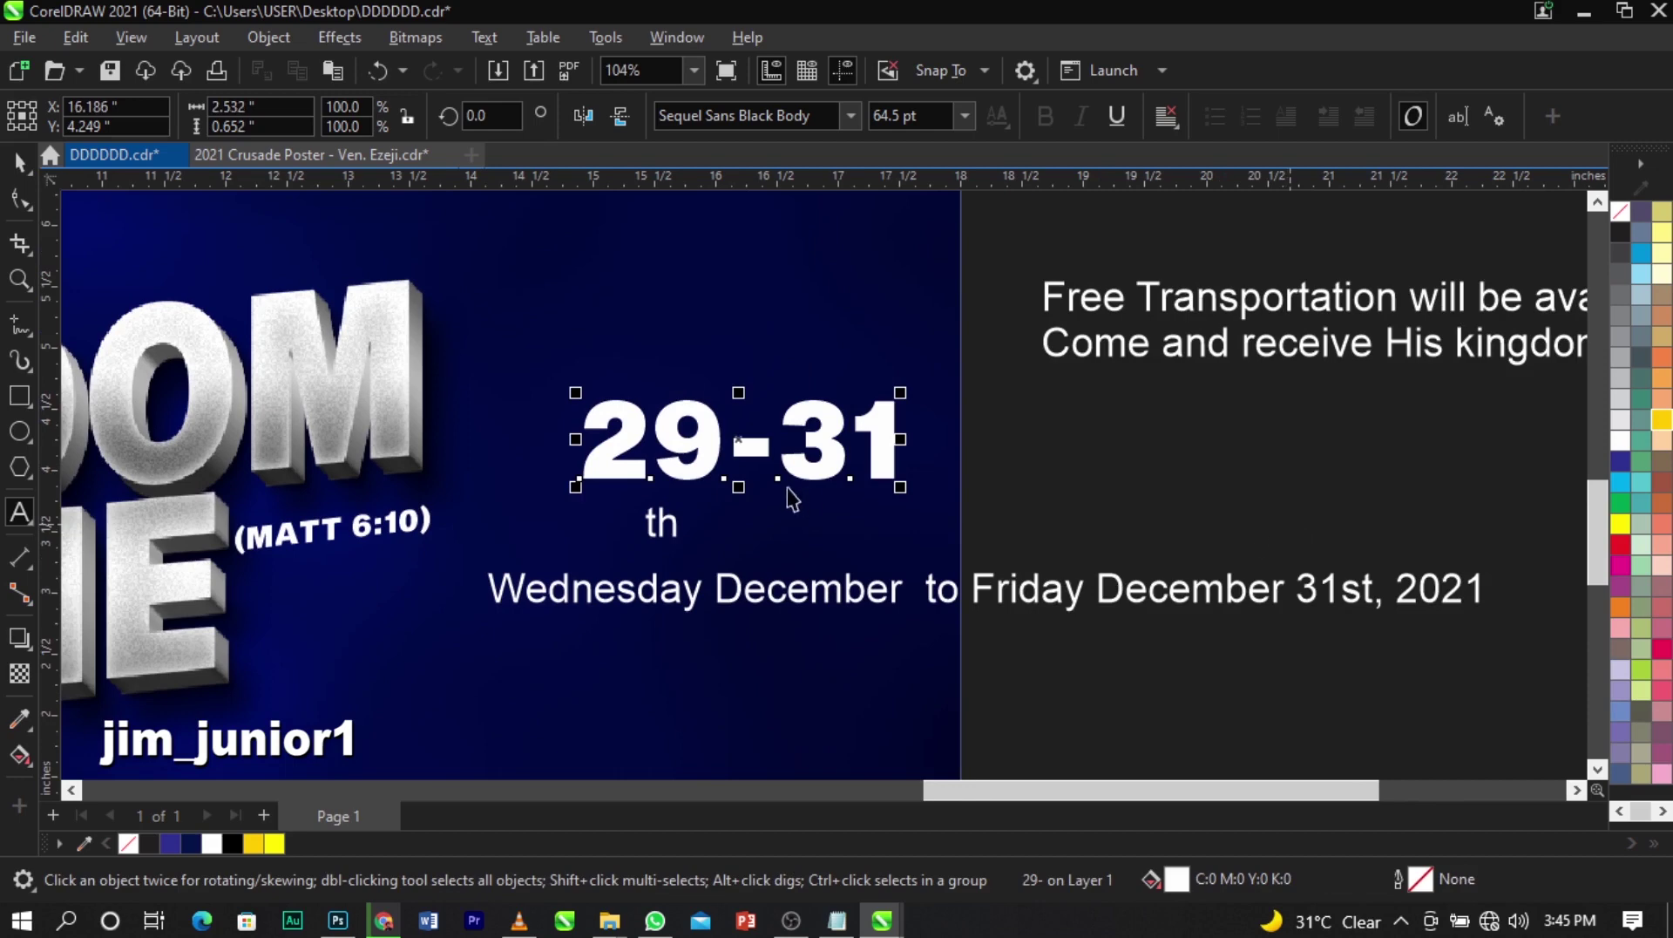
scroll(805, 464, up, 2)
drag(797, 471, 842, 499)
- Move 'th' aside and turn a copy below 29-31 into 'DEC. 2021', shrunk to match its width
click(1061, 519)
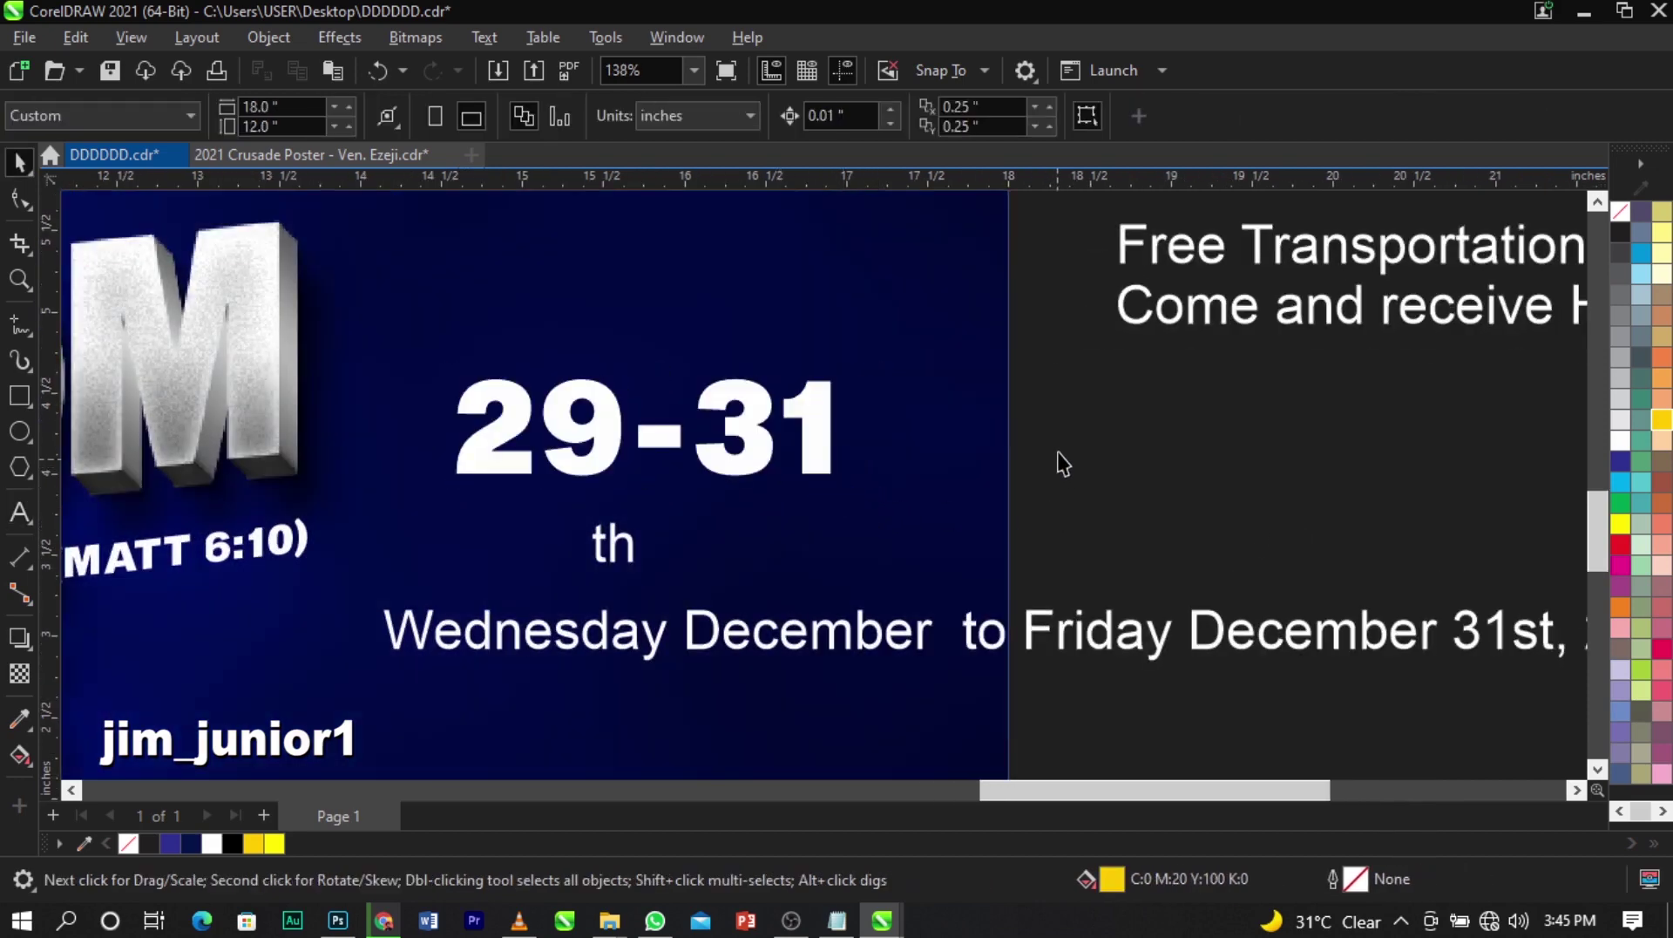
scroll(657, 446, up, 1)
drag(630, 566, 837, 558)
click(847, 399)
right_click(837, 558)
double_click(829, 561)
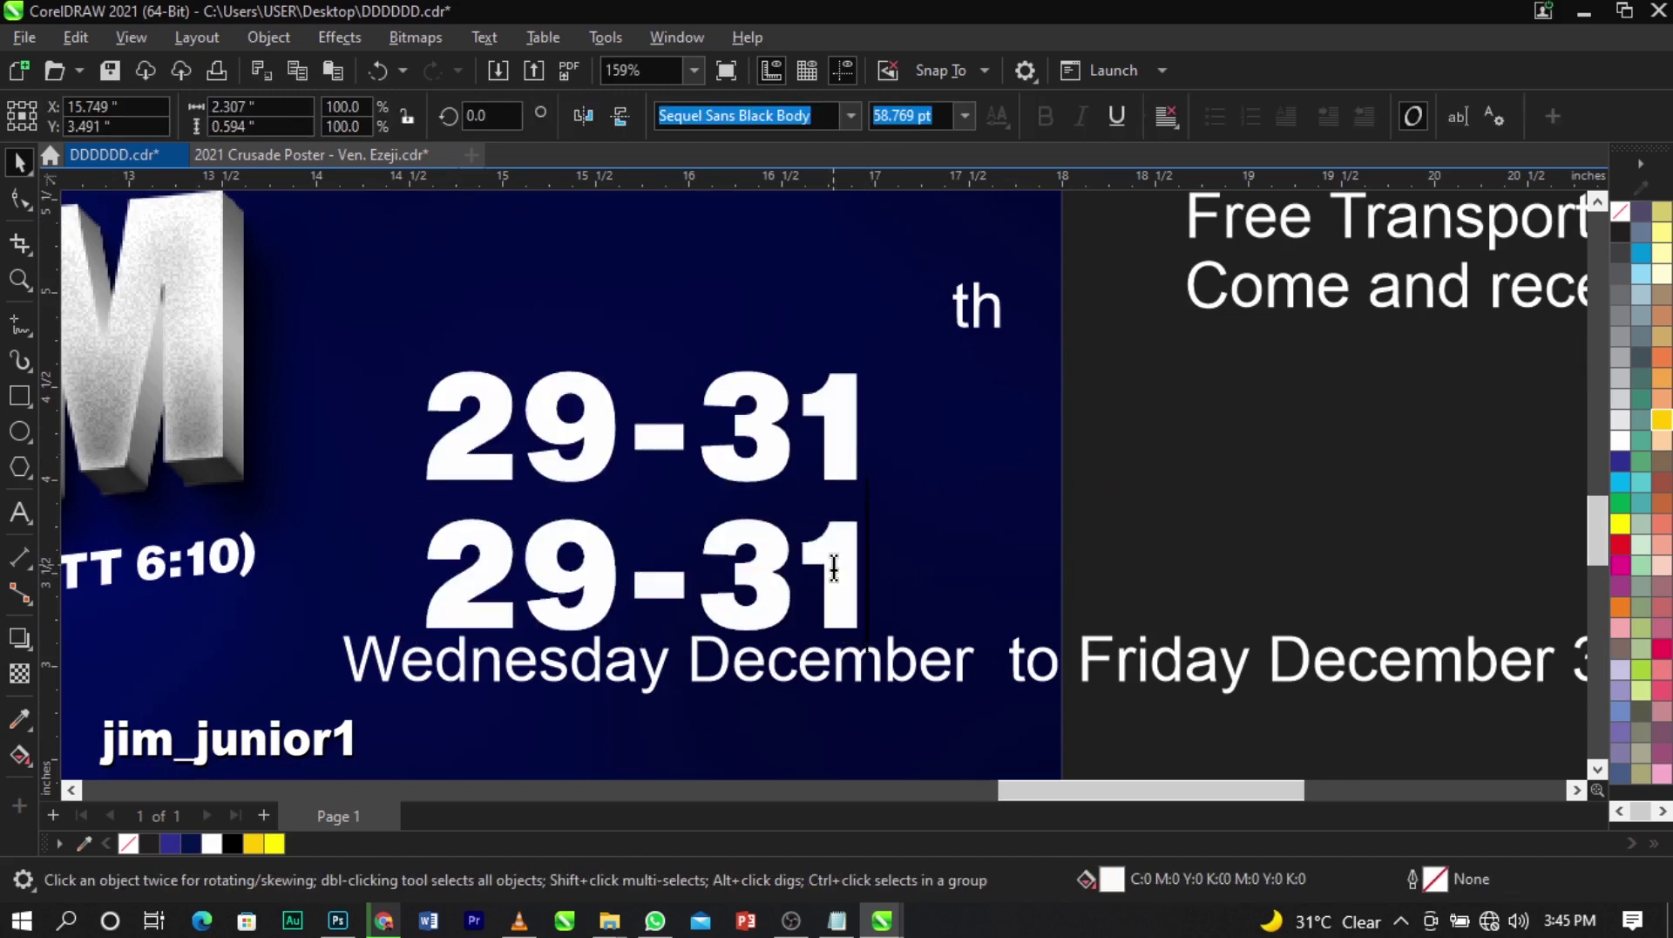
double_click(834, 568)
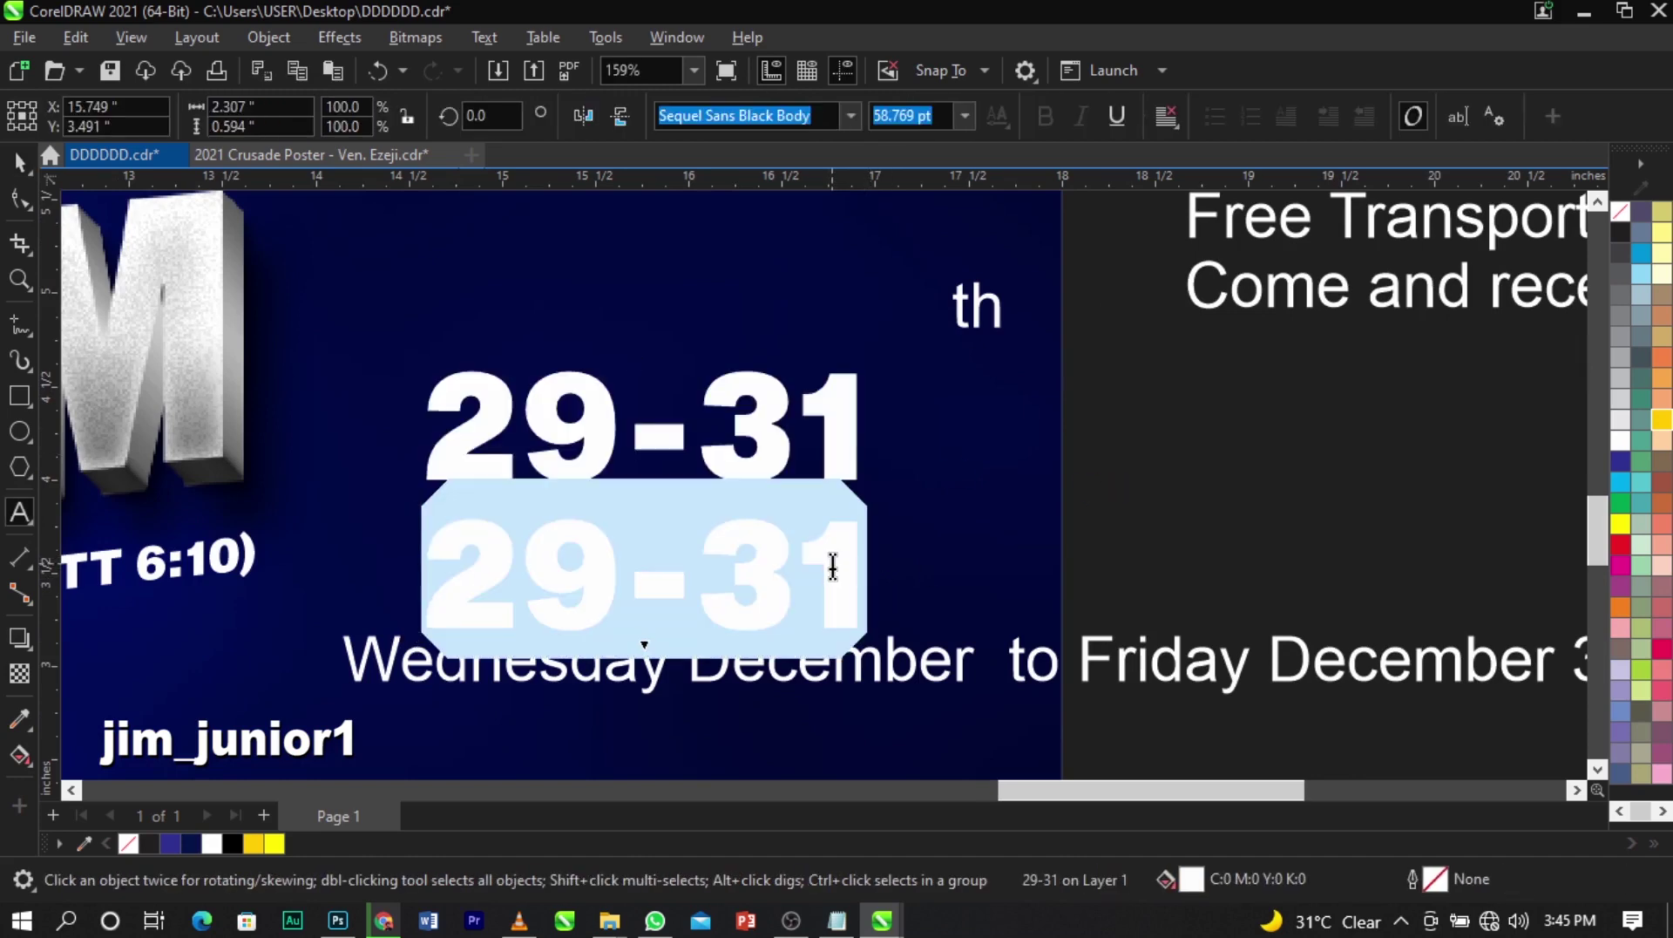
text(DE)
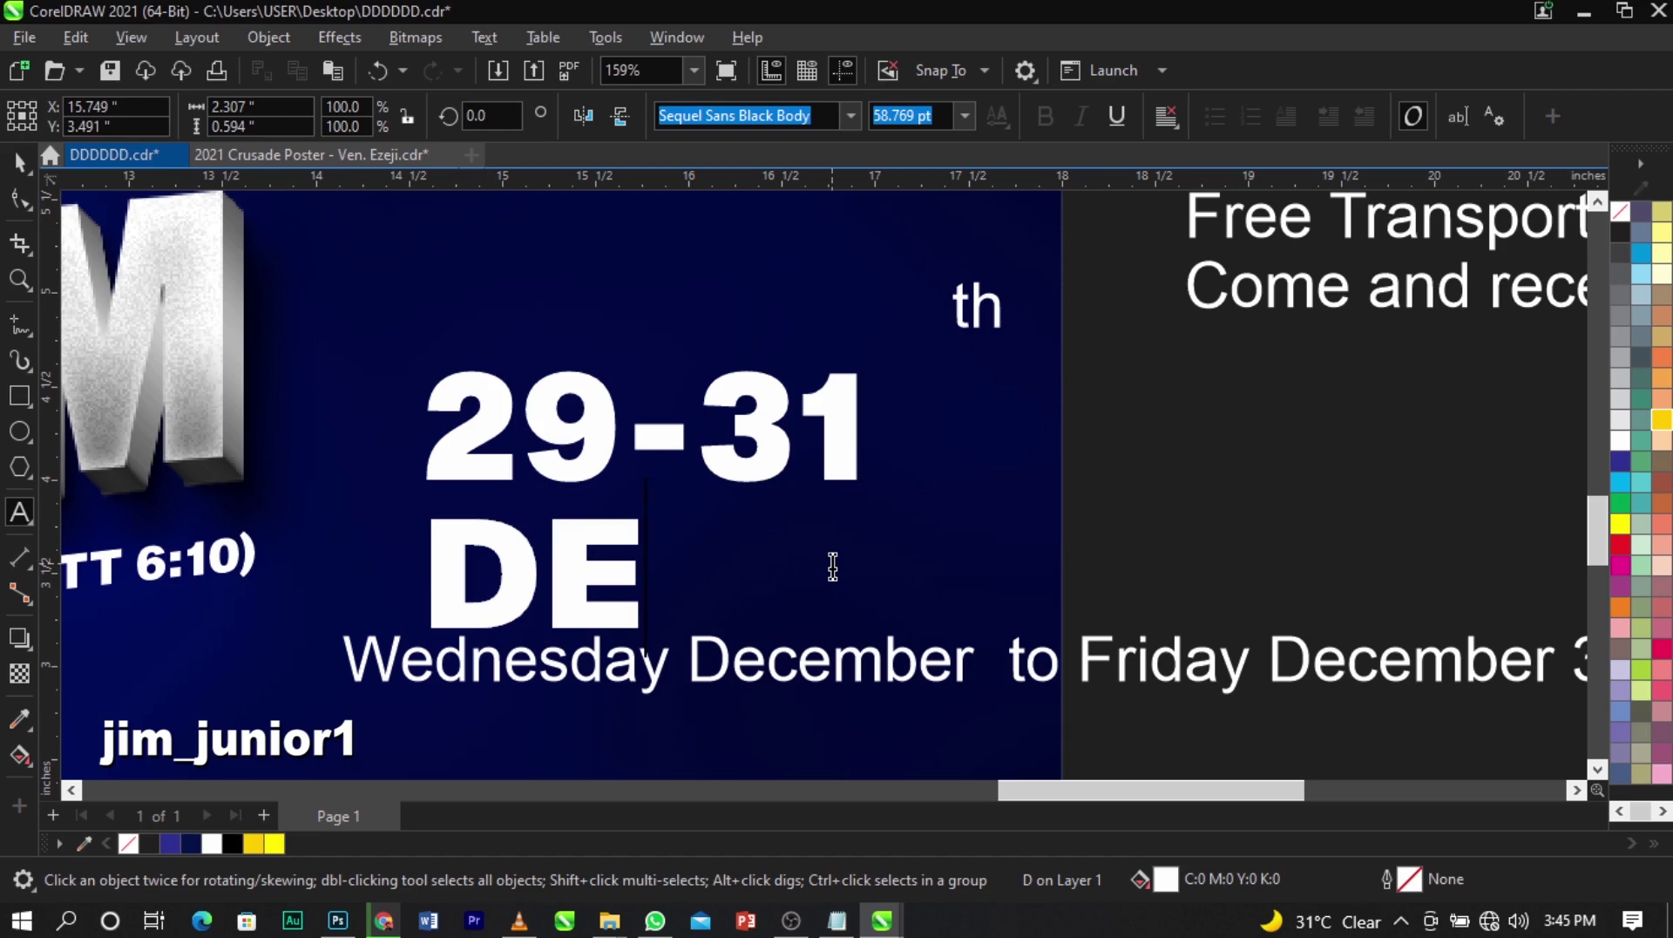
text(C.)
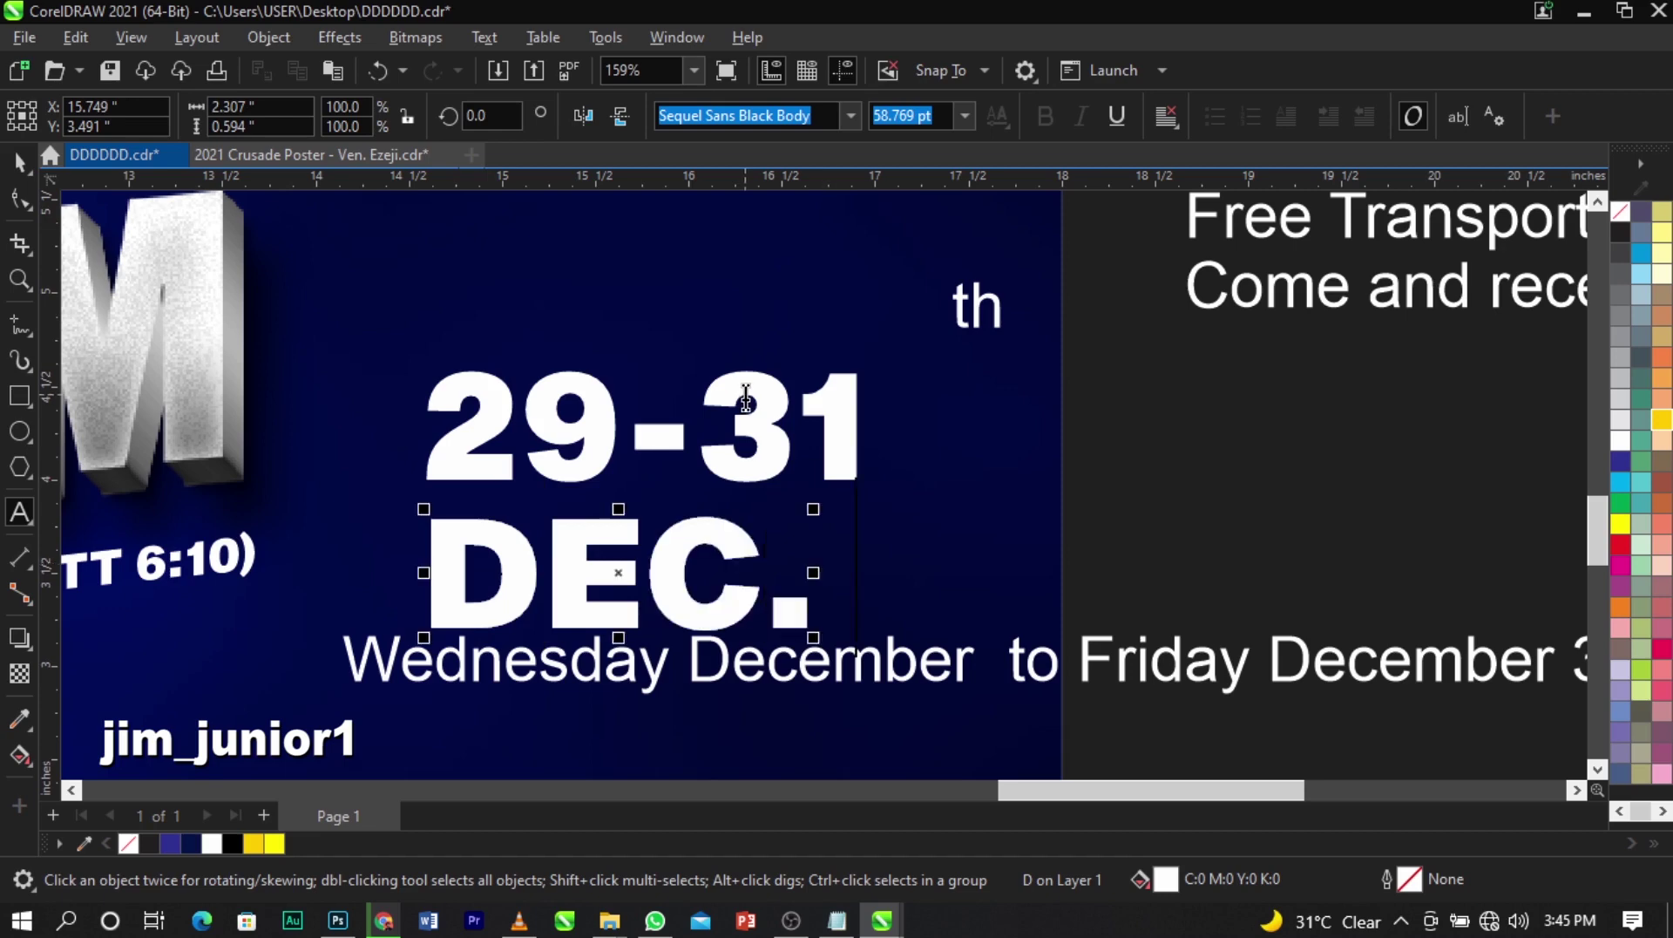
text( 2021)
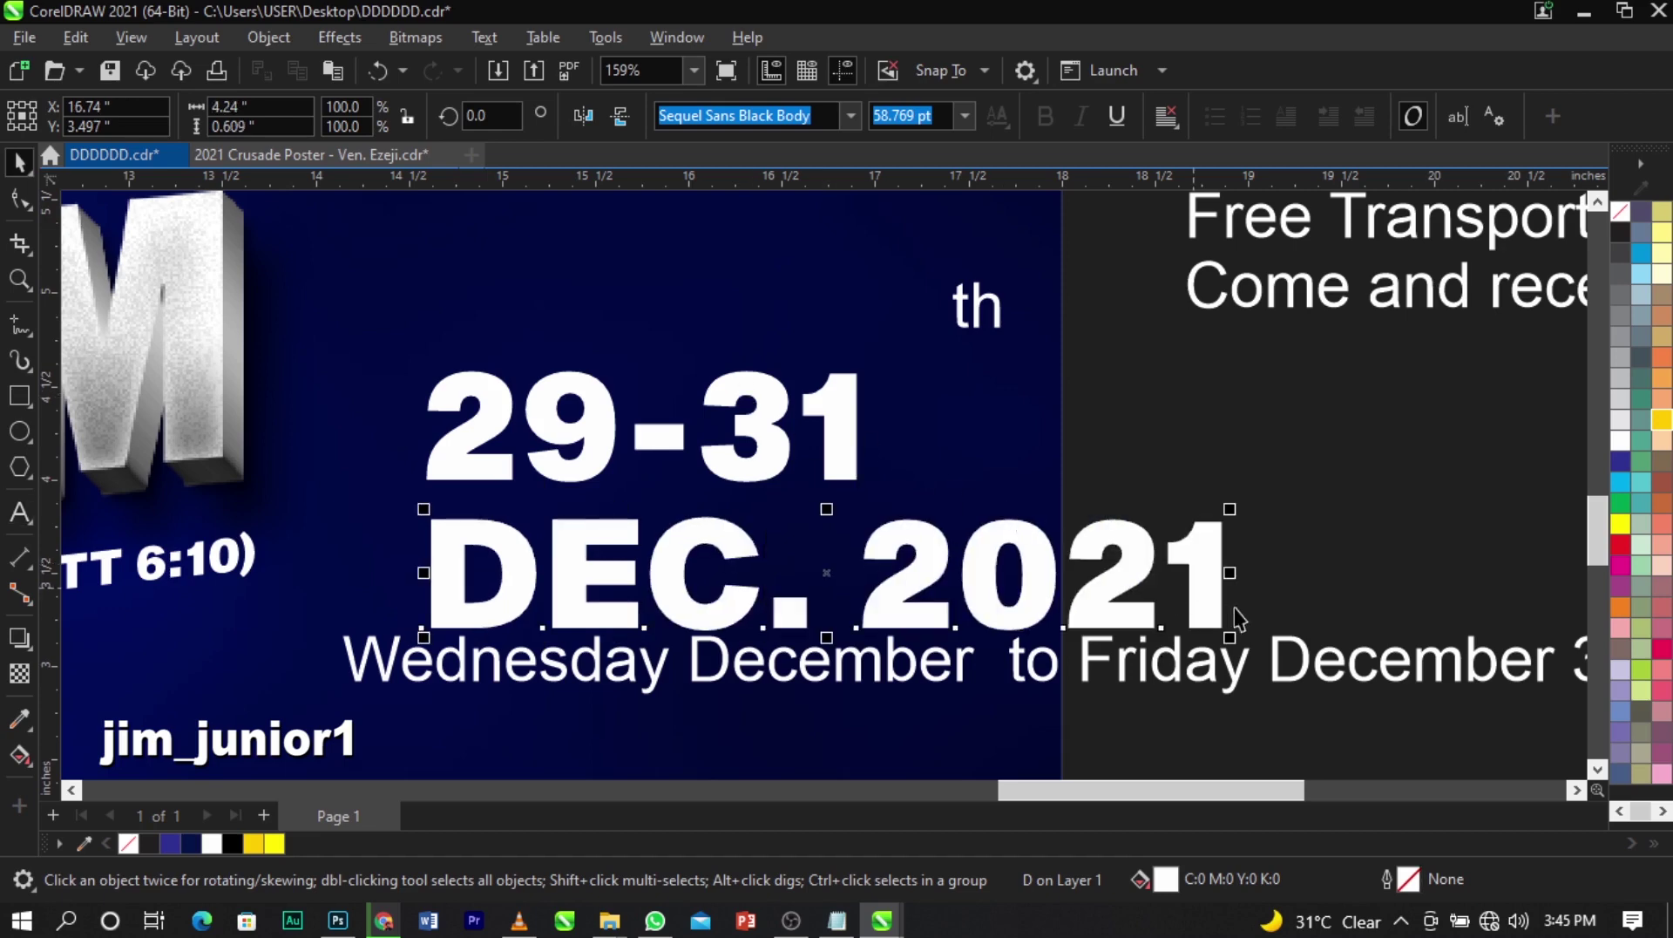
drag(1230, 637, 868, 627)
- Place a duplicate of the 'DEC. 2021' line above 29-31
shift+click(828, 436)
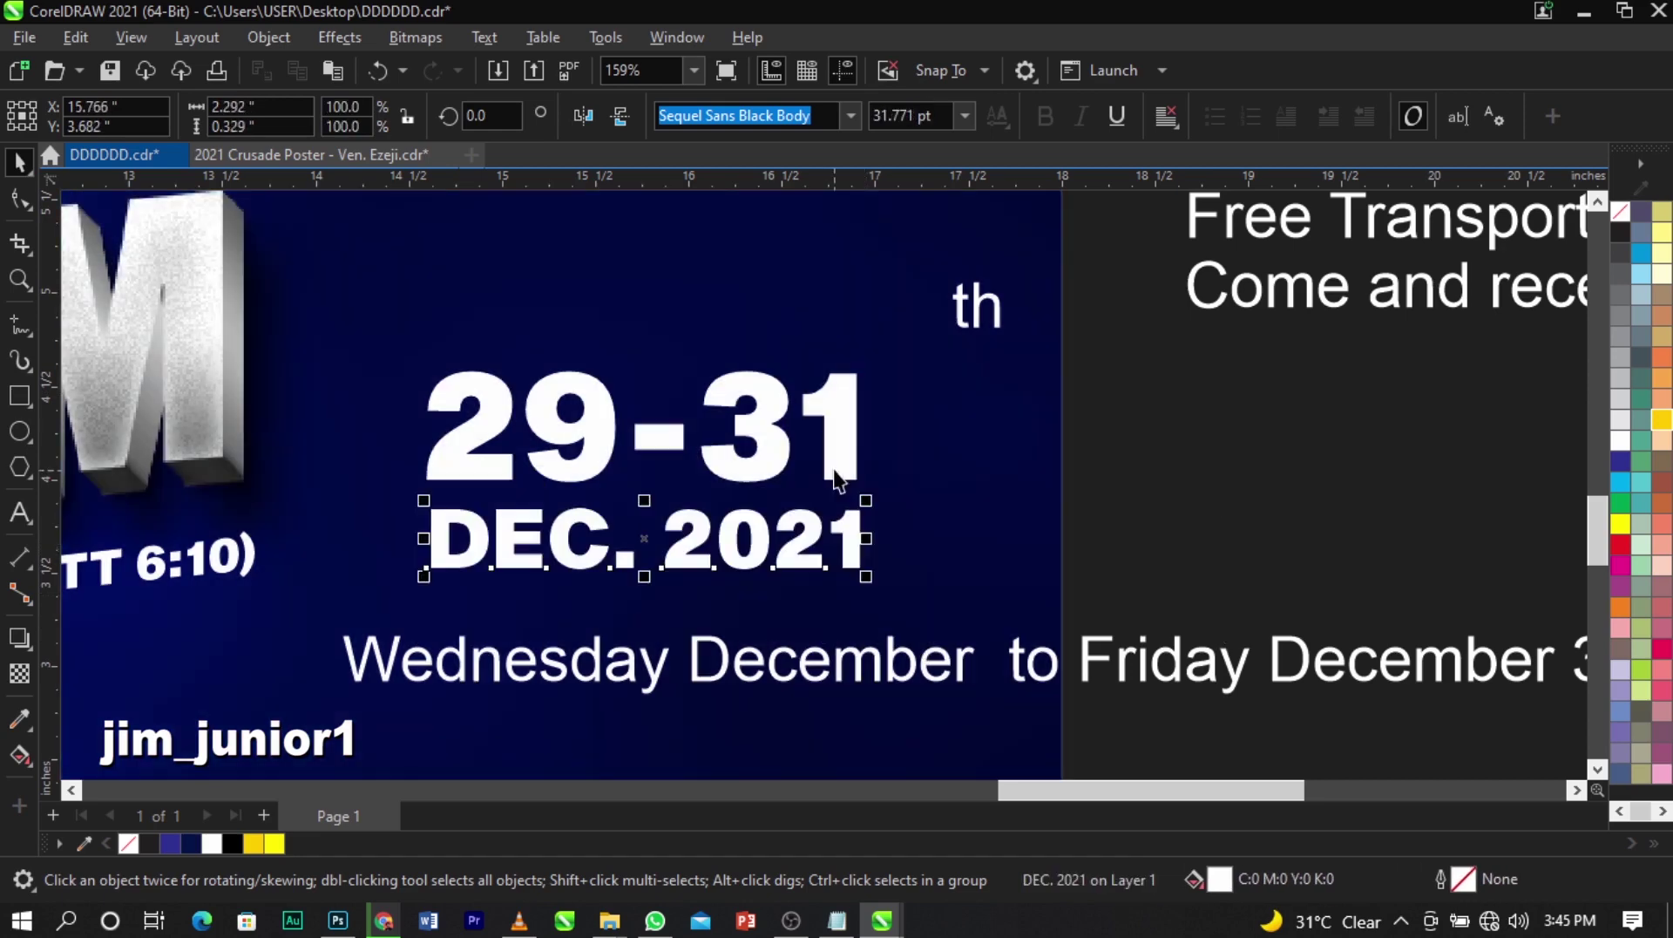
click(1126, 532)
drag(858, 562, 856, 315)
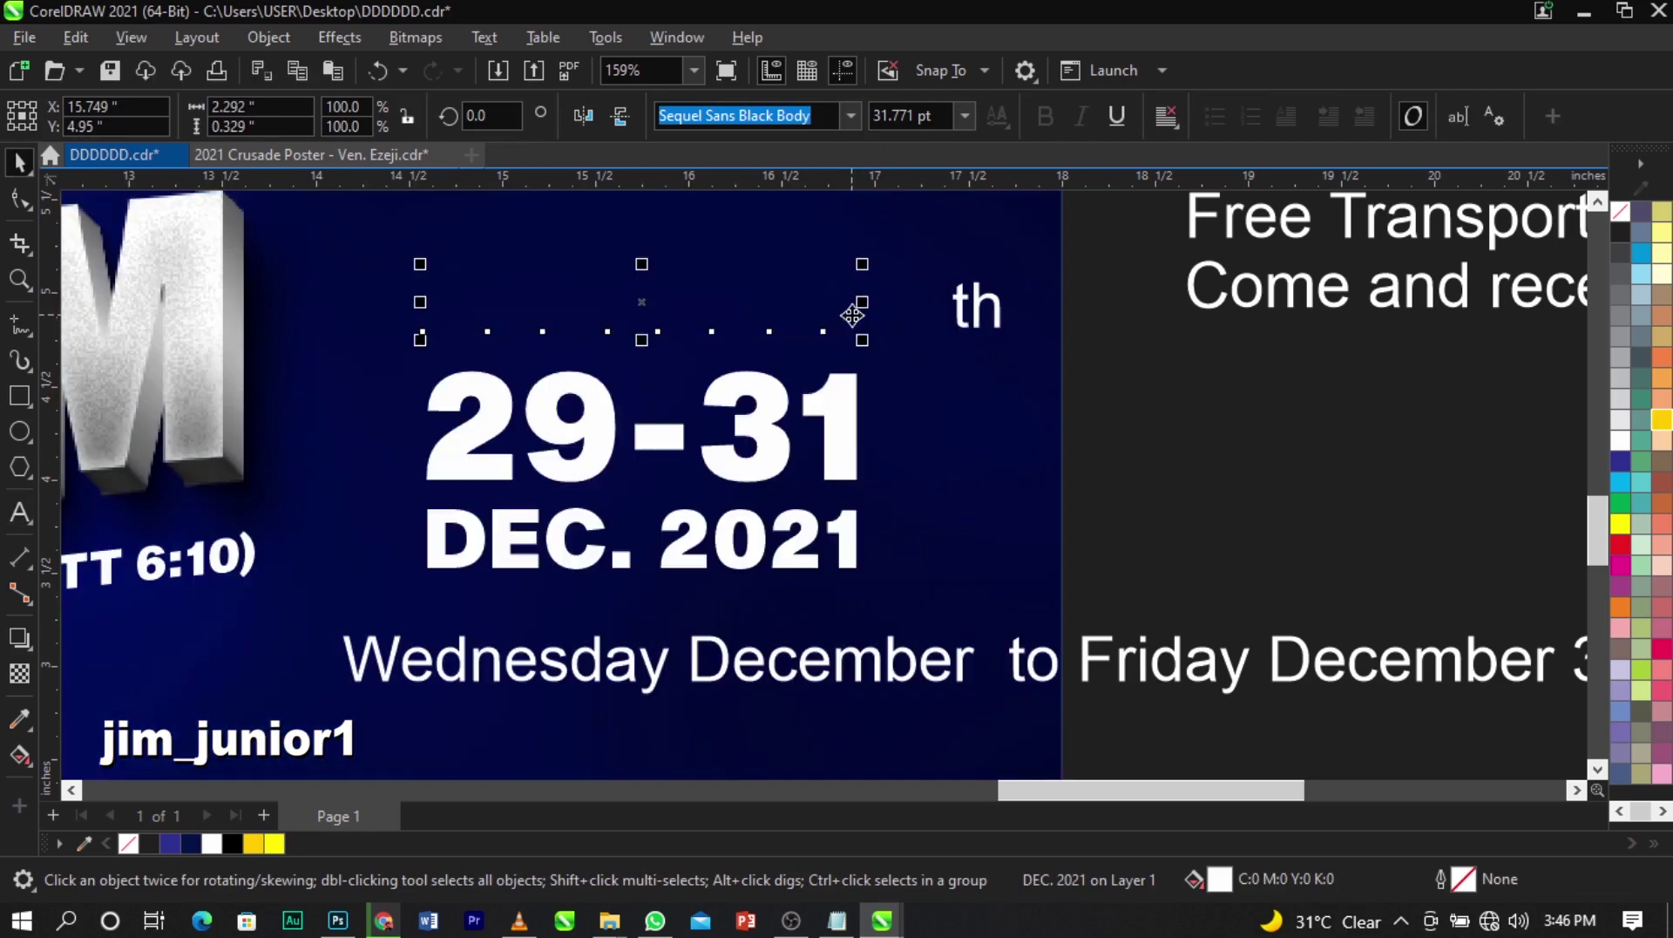
key(ctrl+z)
click(849, 551)
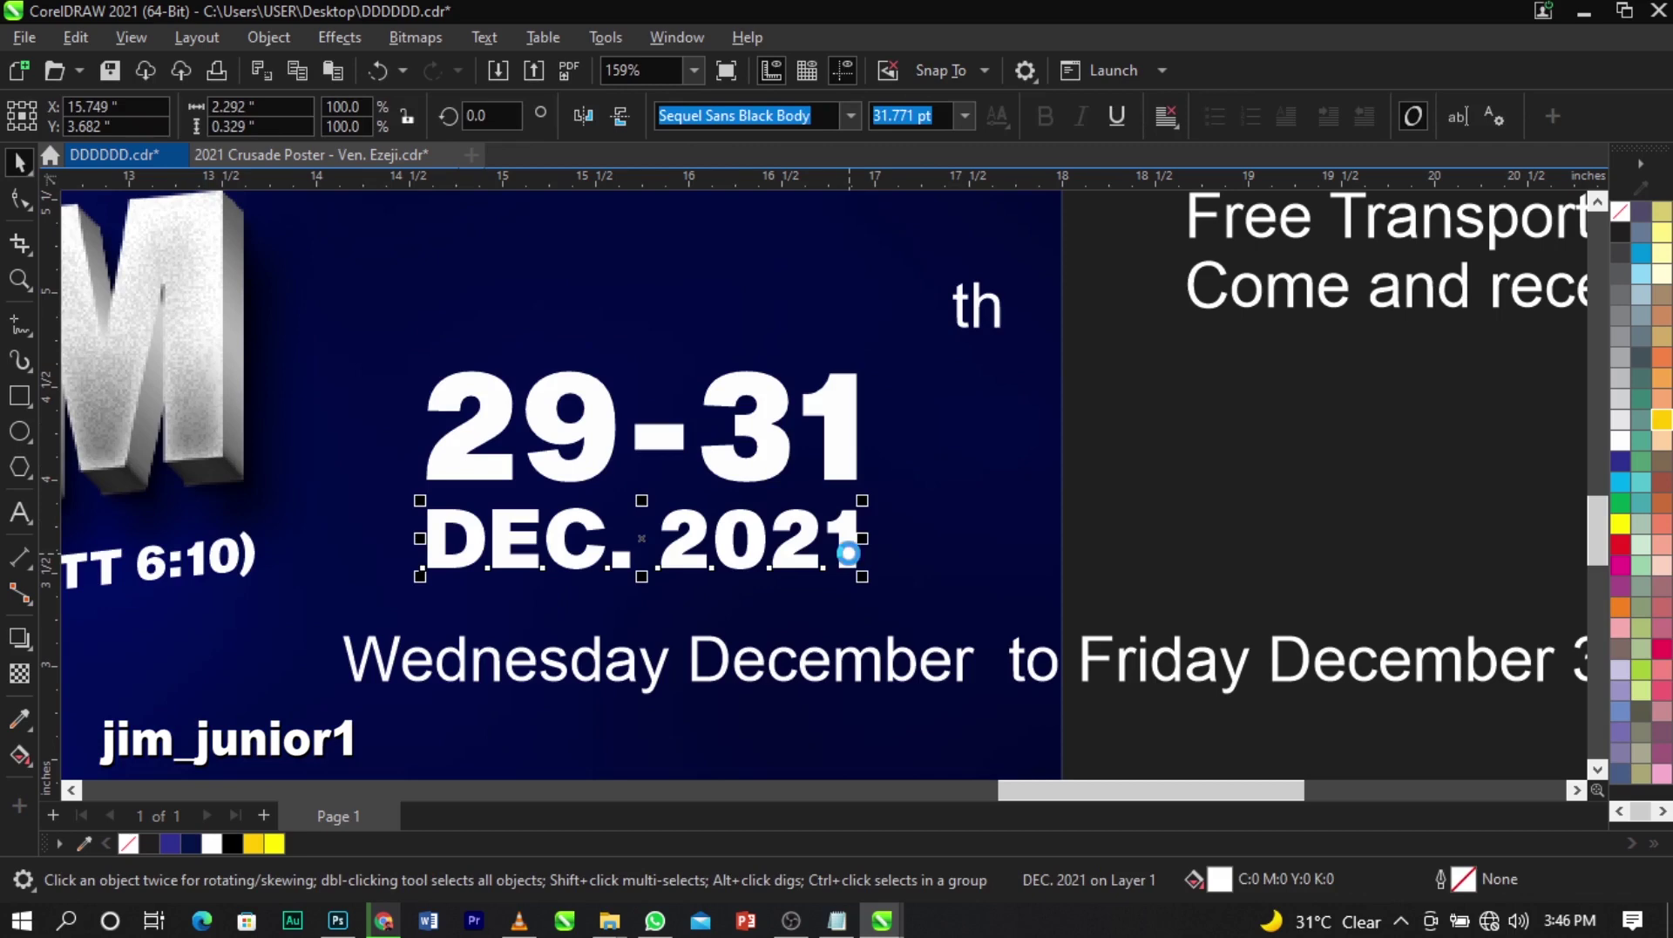
drag(849, 555, 860, 349)
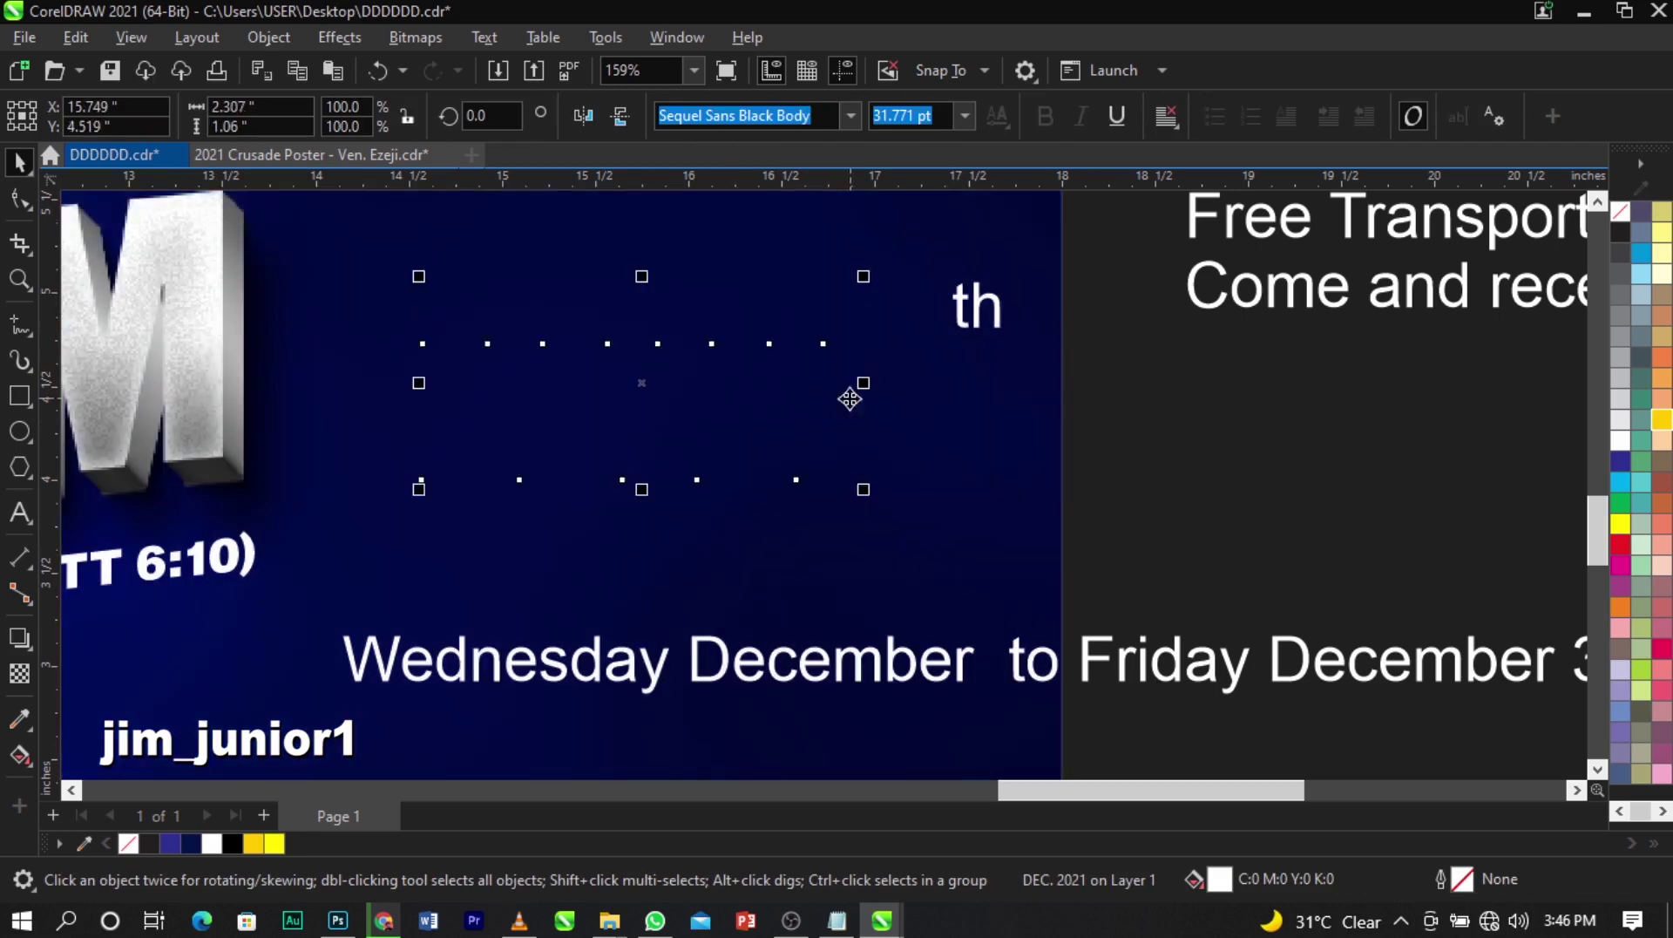
click(772, 336)
- Retype the top copy as 'WEDNESDAY', shrink it to the number's width and set it above 29-31
double_click(772, 335)
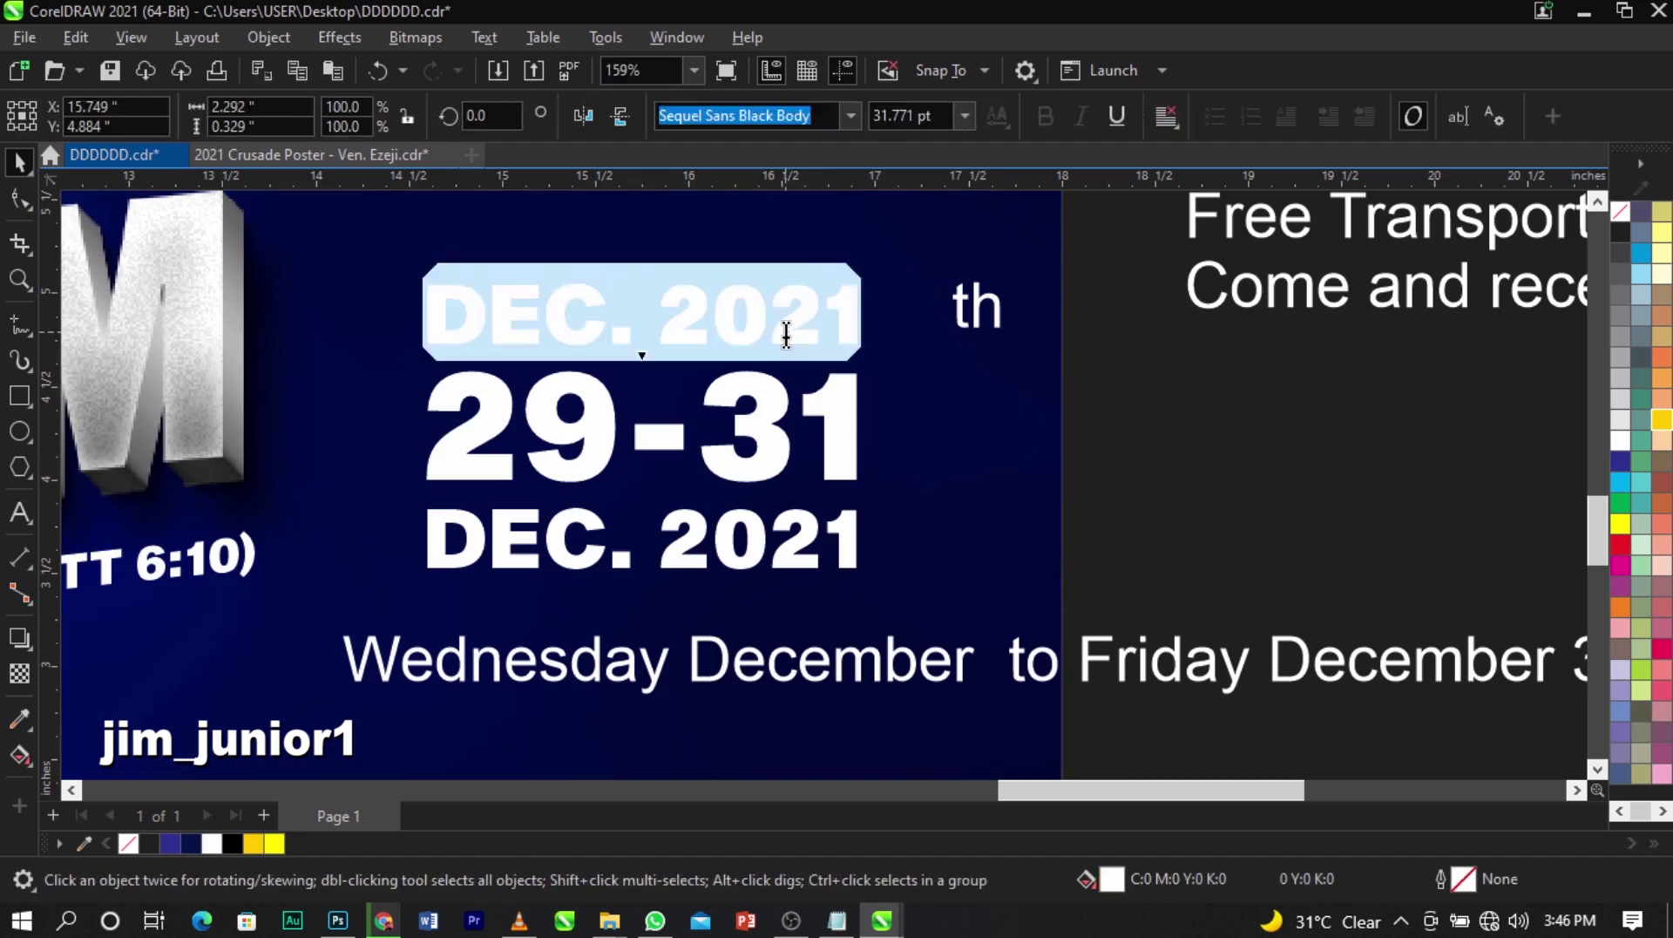
text(WED)
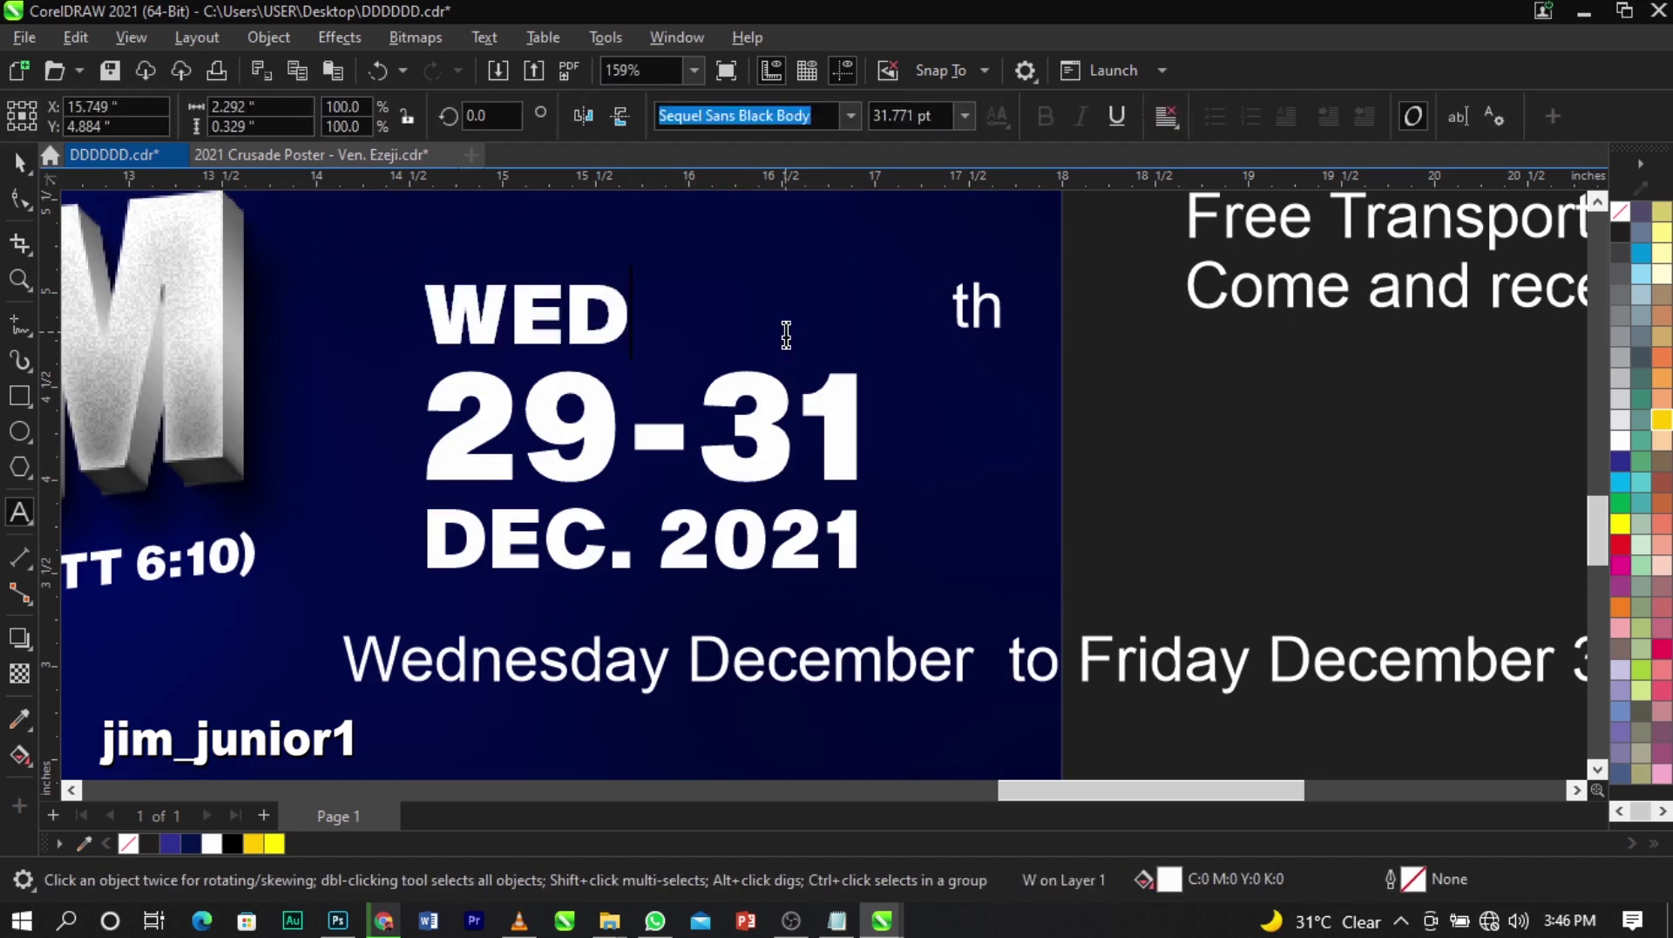
text(NESDAY)
key(BackSpace)
key(BackSpace)
key(BackSpace)
text(DAY)
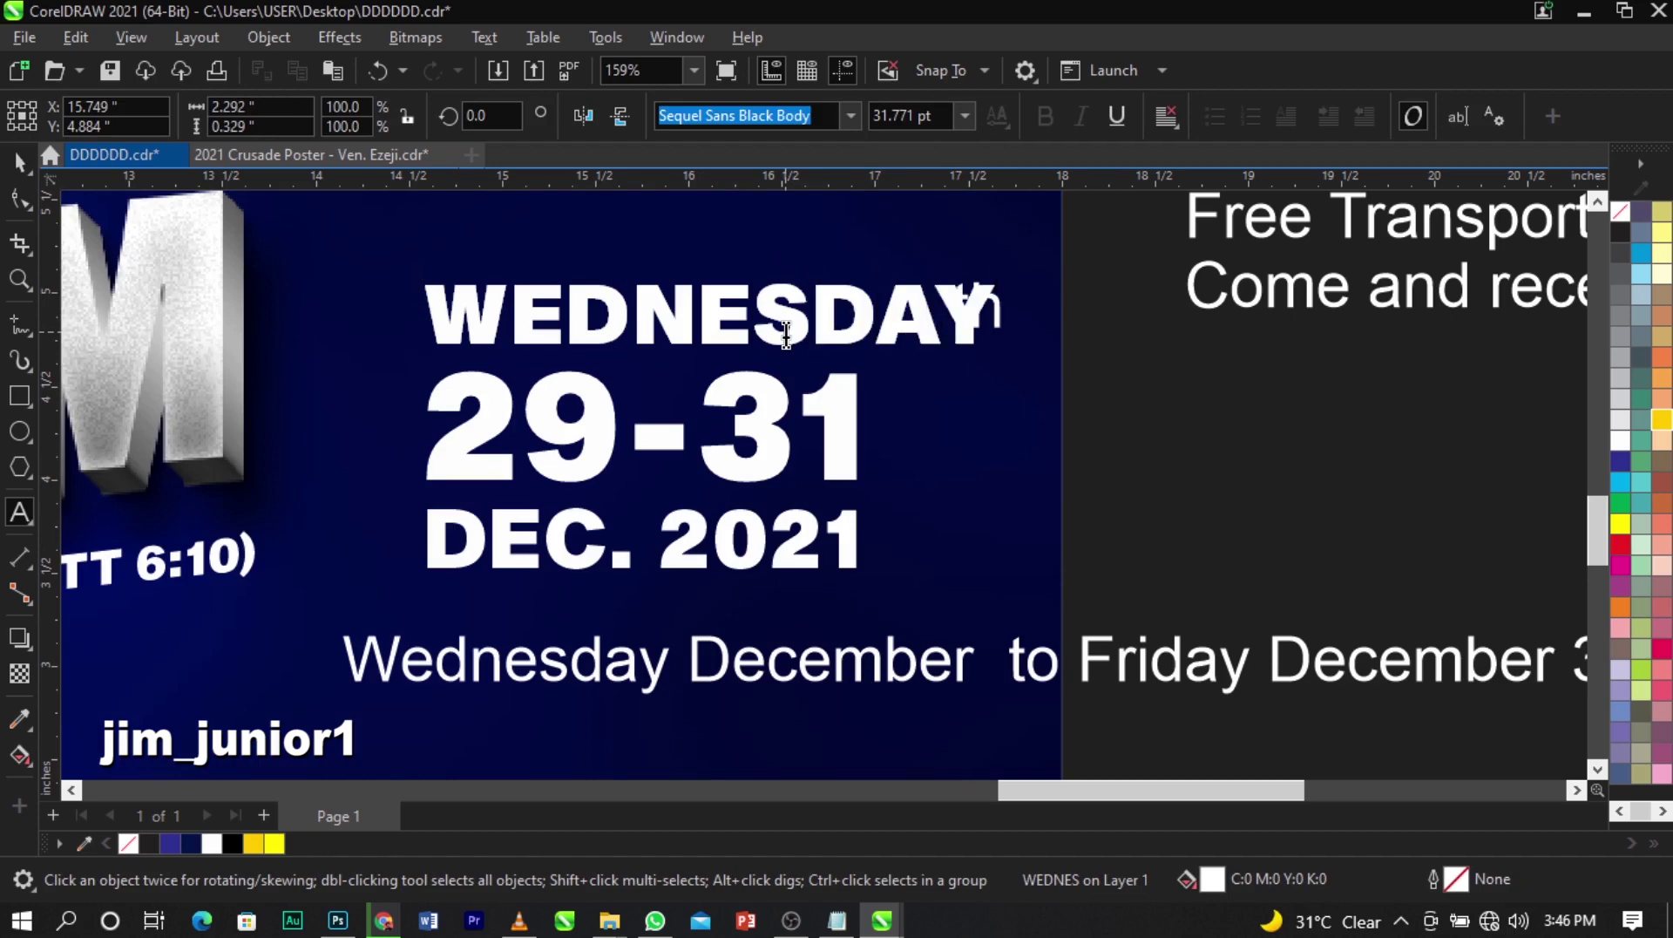
key(ctrl+space)
drag(990, 355, 910, 375)
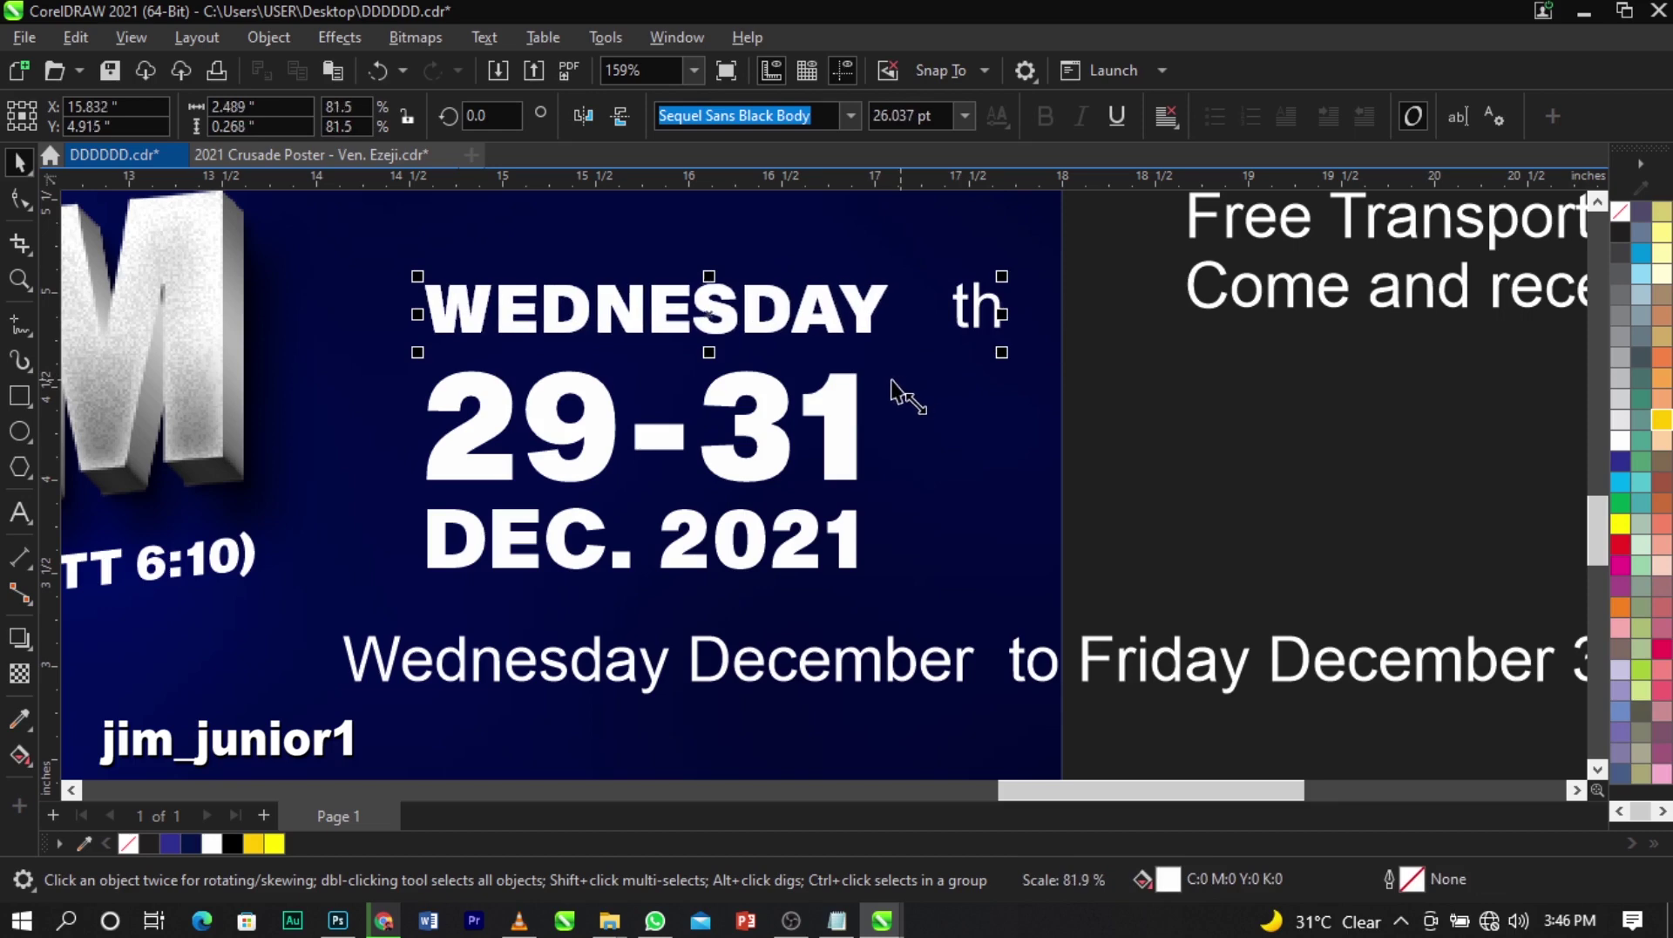
drag(855, 314, 845, 402)
click(1128, 403)
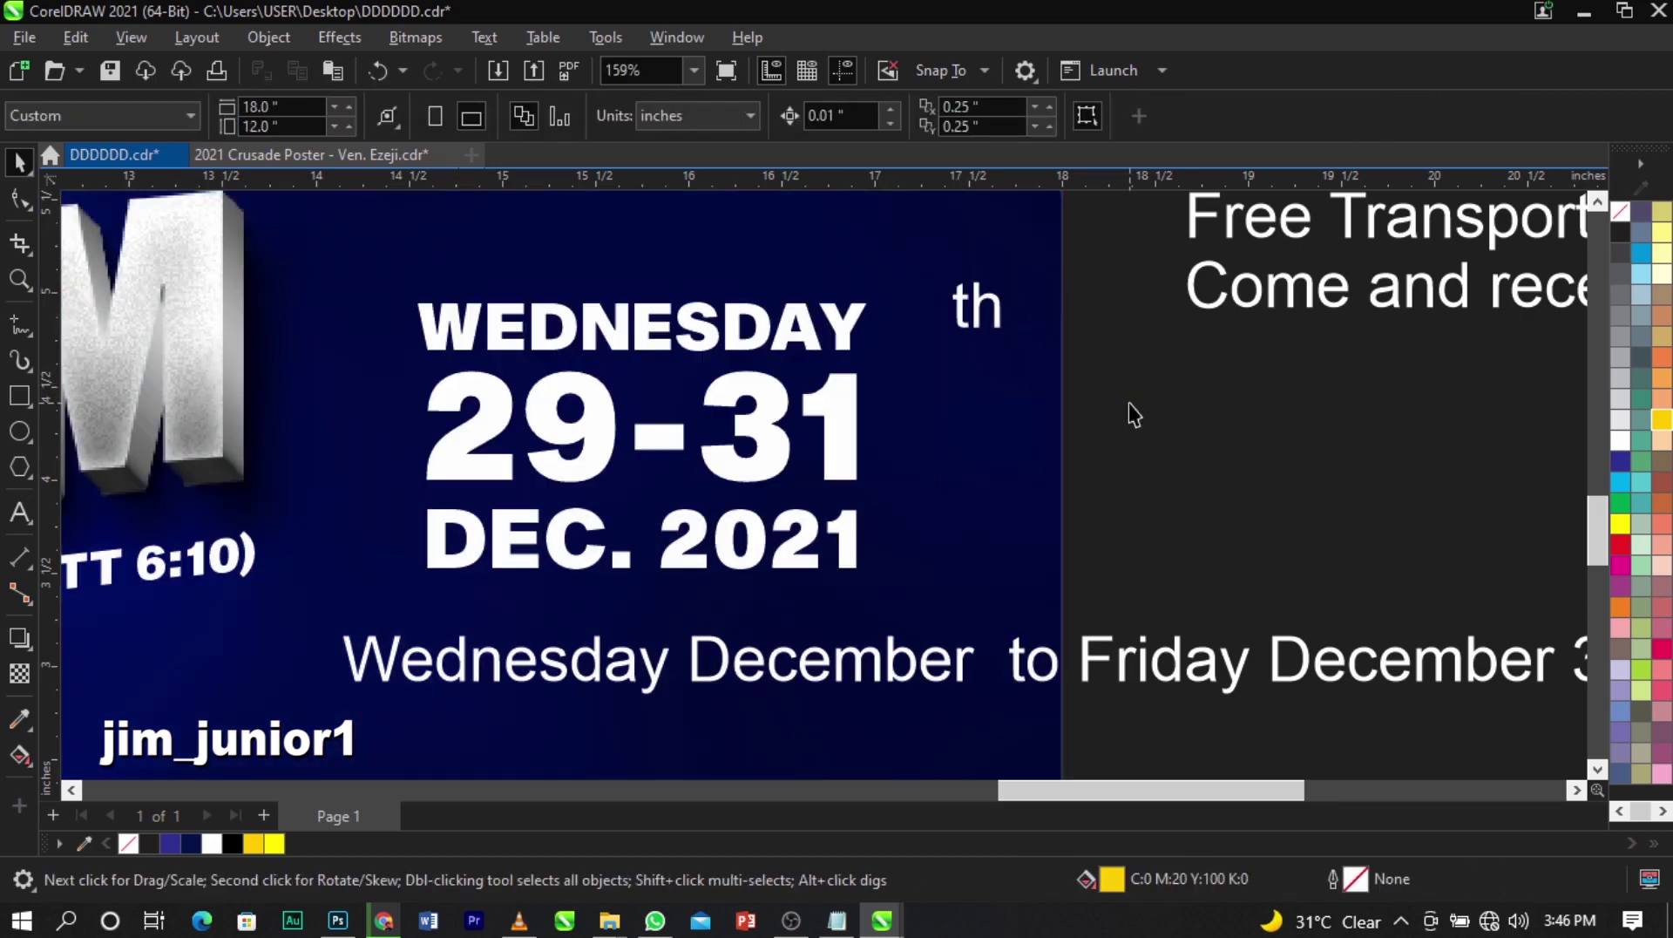
- Move the old date line left and slightly shrink the three stacked date texts
click(1165, 676)
drag(1170, 678, 929, 689)
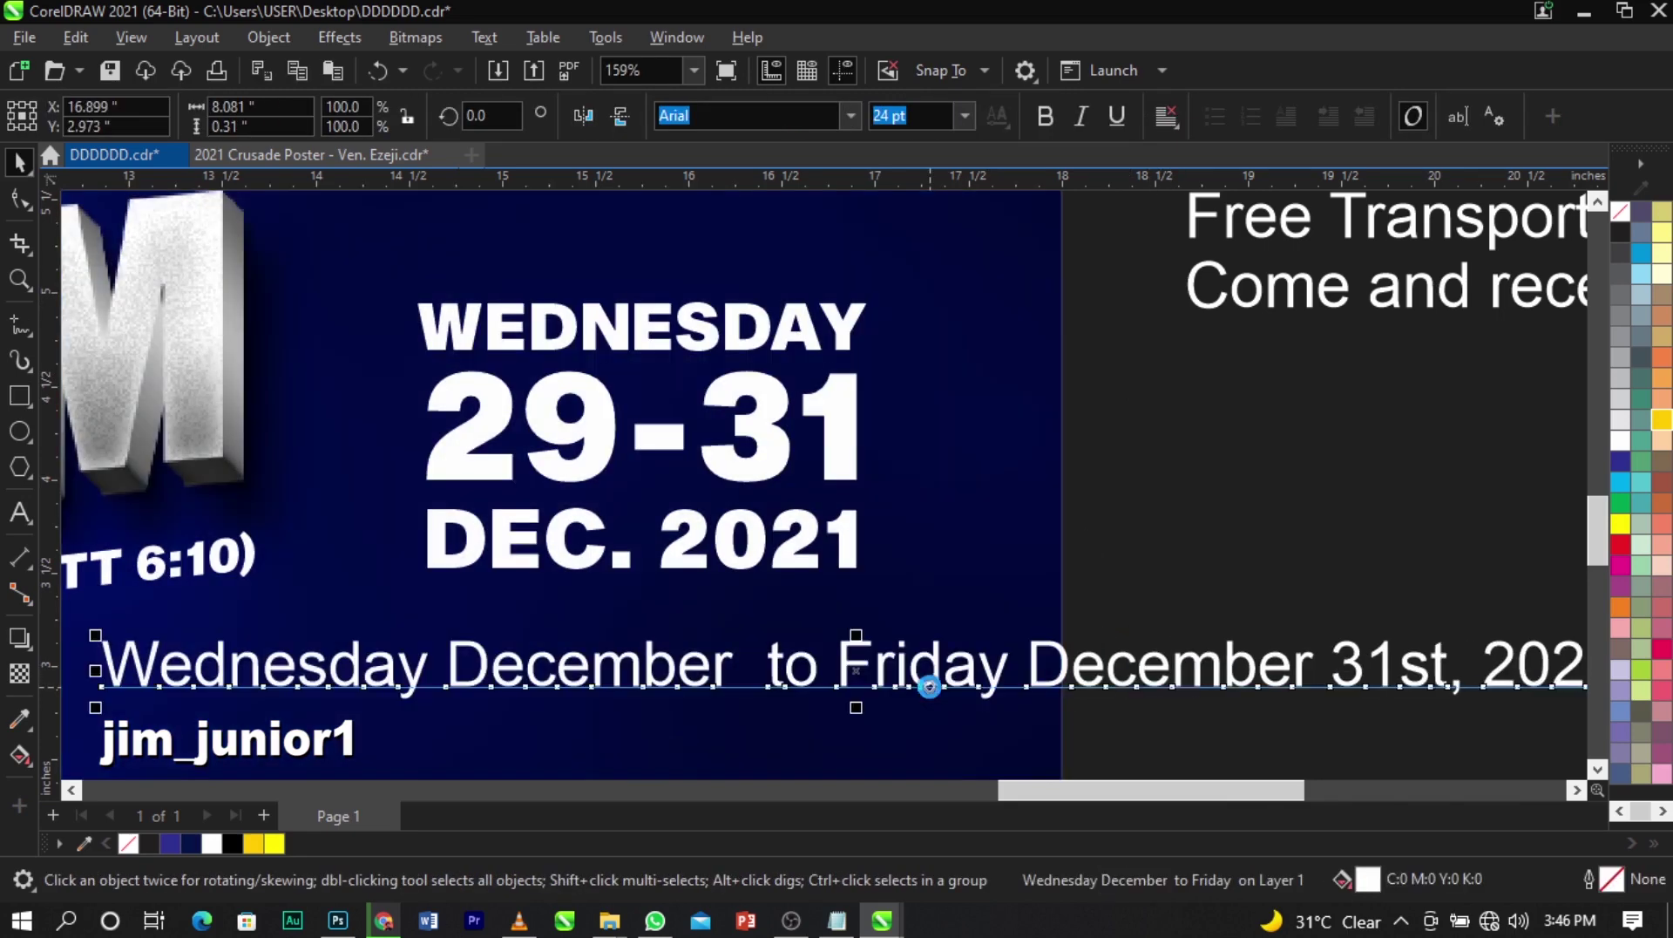
drag(1068, 301, 408, 689)
drag(411, 577, 441, 579)
scroll(1147, 470, down, 2)
scroll(1147, 471, down, 5)
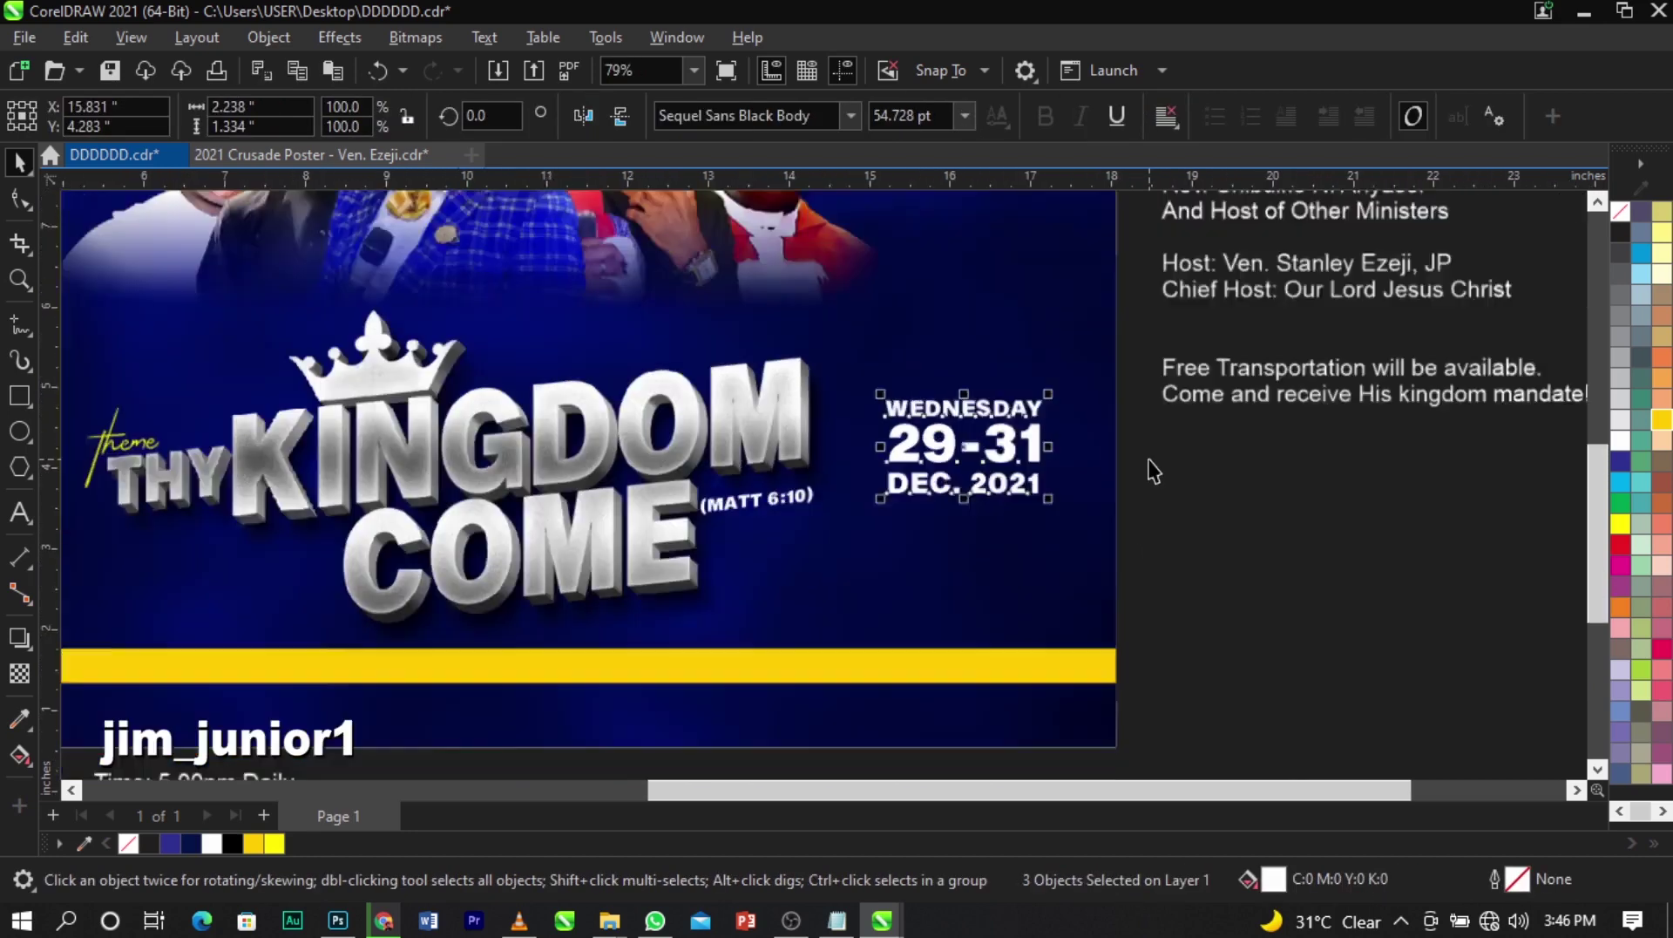
- Drop a copy of 29-31 left of the THY KINGDOM title and zoom in on it
key(Escape)
drag(1058, 462, 579, 473)
drag(464, 493, 421, 511)
drag(238, 374, 641, 565)
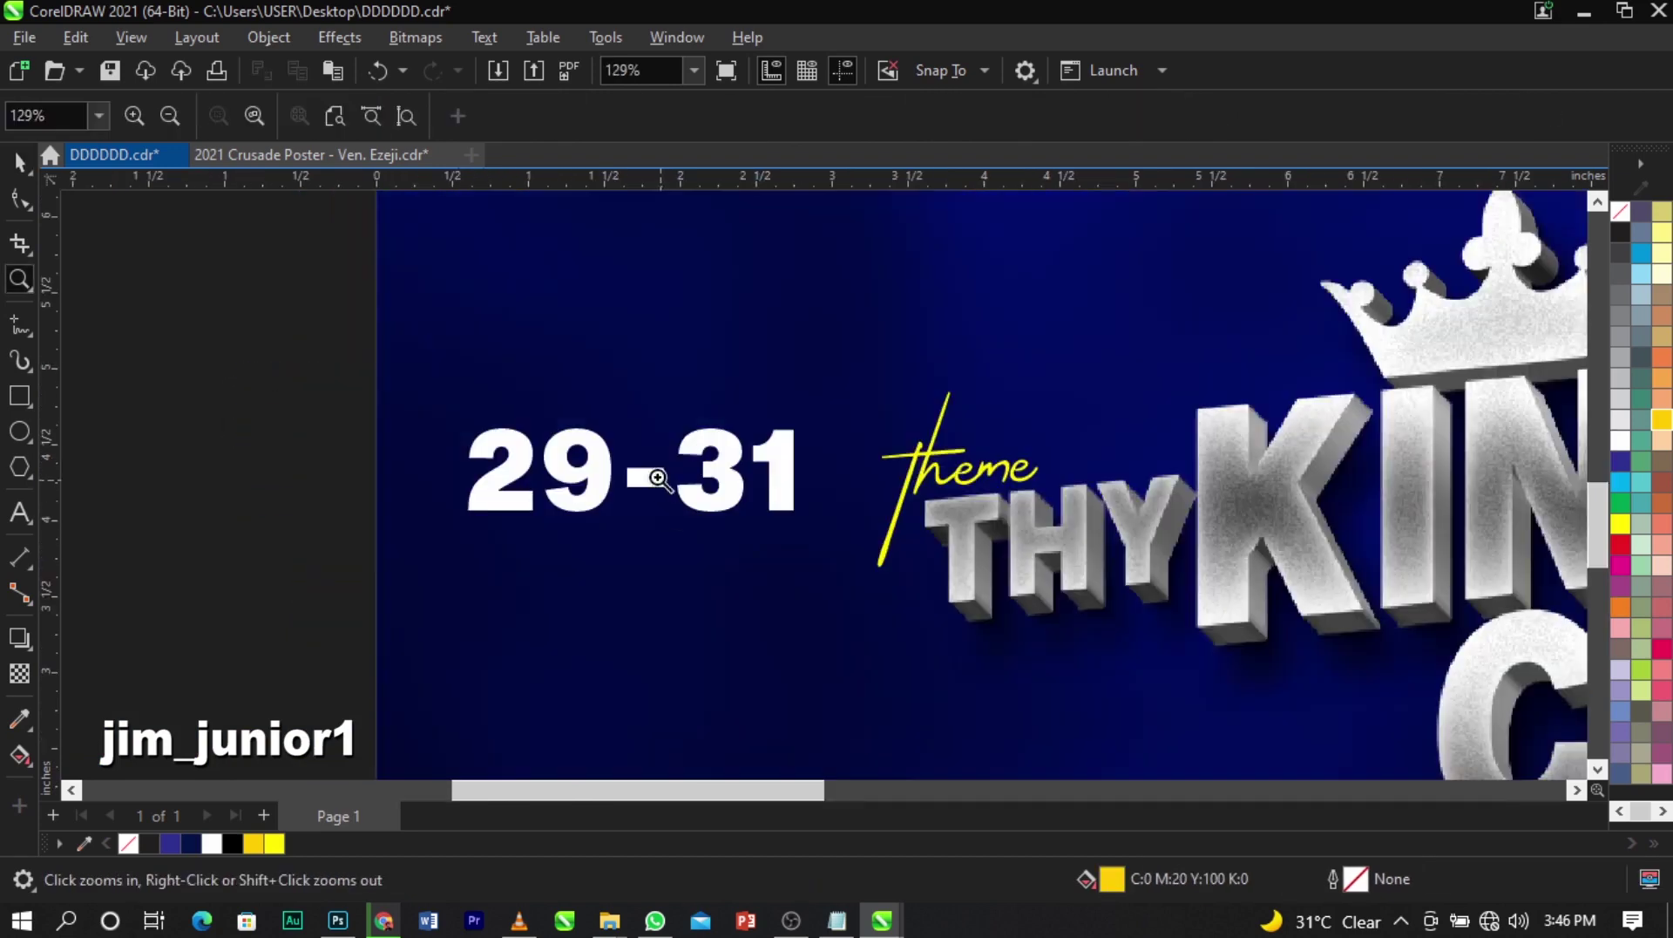
- Retype the copied 29-31 text as '5PM'
key(F8)
click(607, 470)
key(ctrl+a)
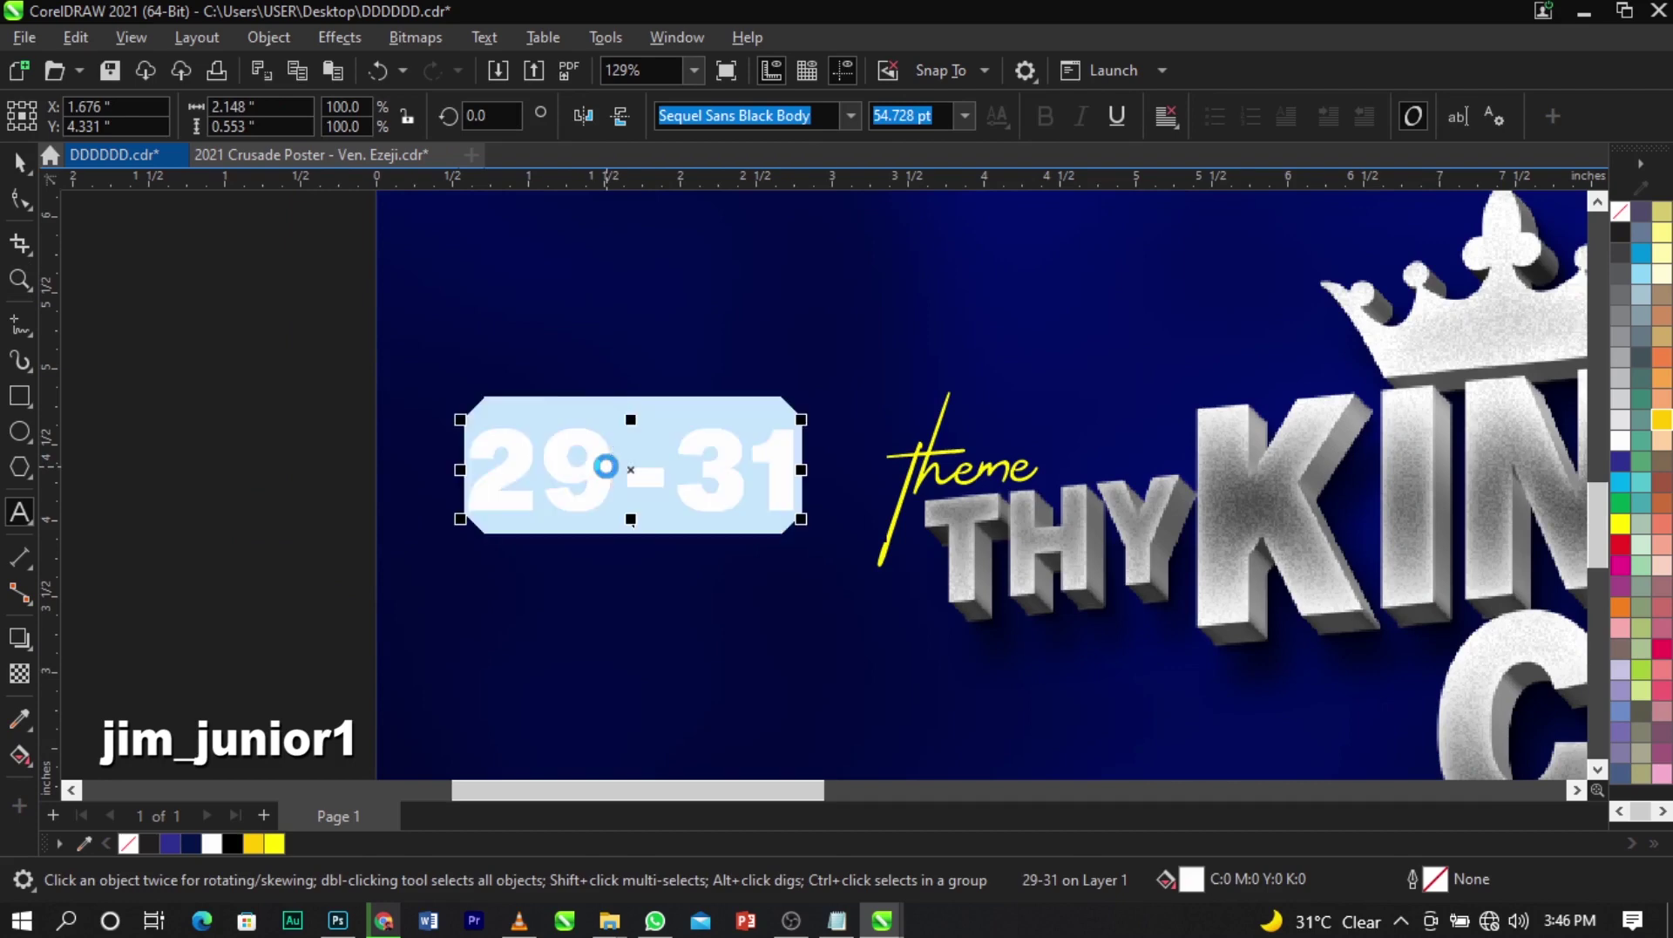
text(5PM)
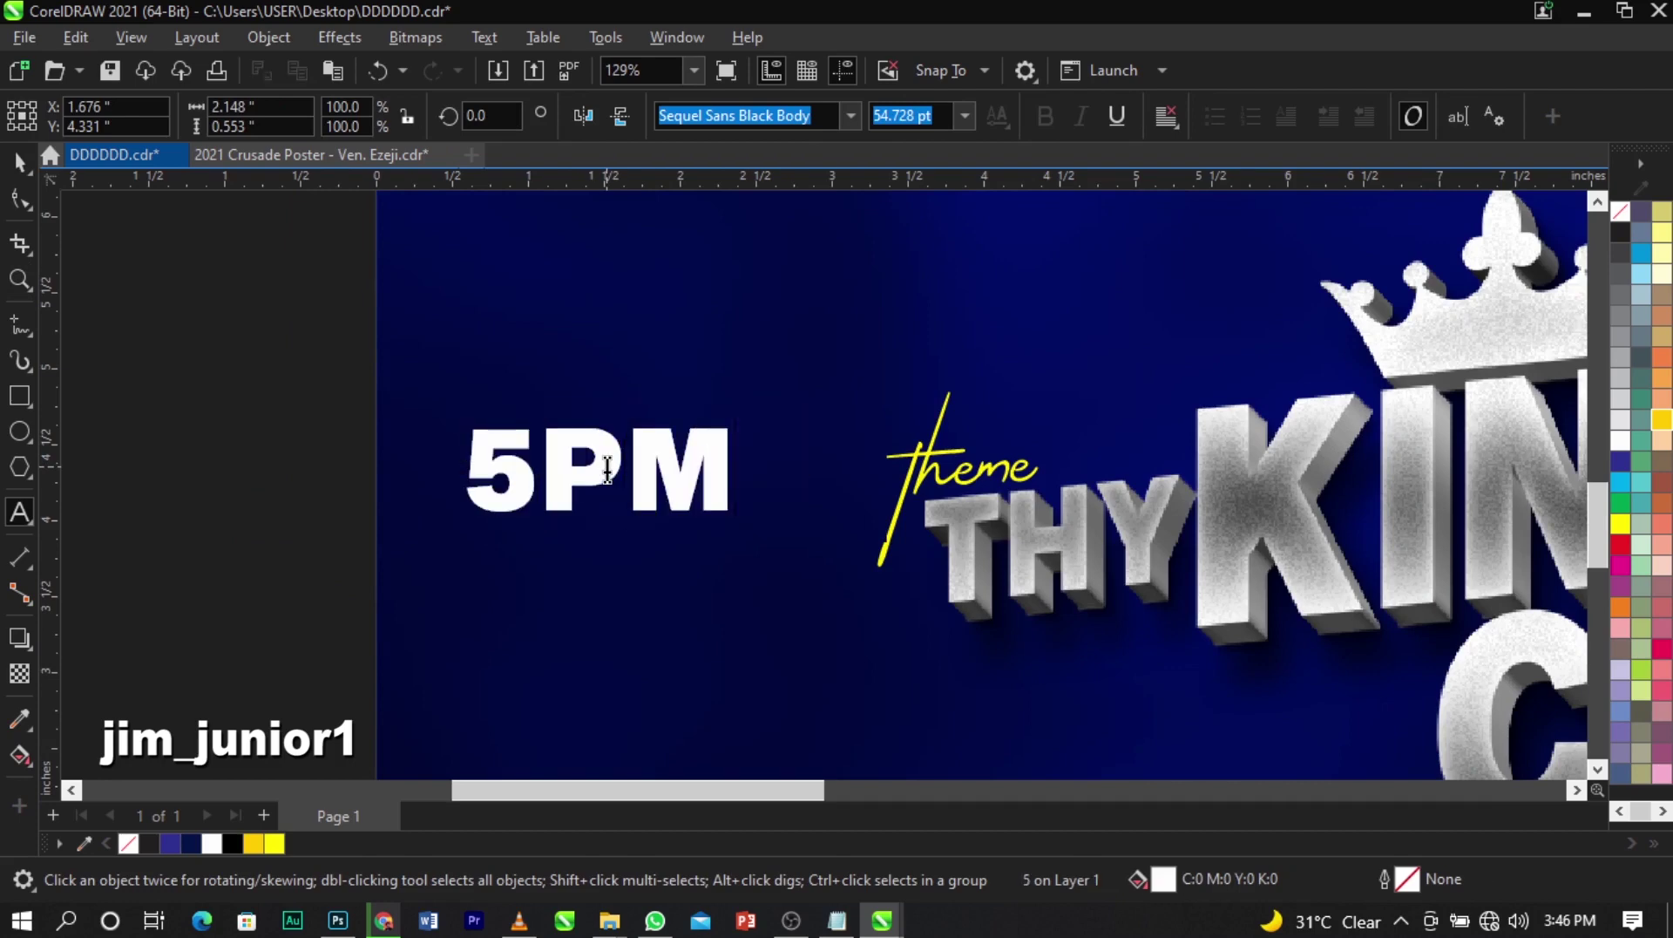
key(ctrl+space)
- Duplicate 5PM below as 'DAILY', shrink it to the width of 5PM and align it underneath
drag(662, 471, 692, 566)
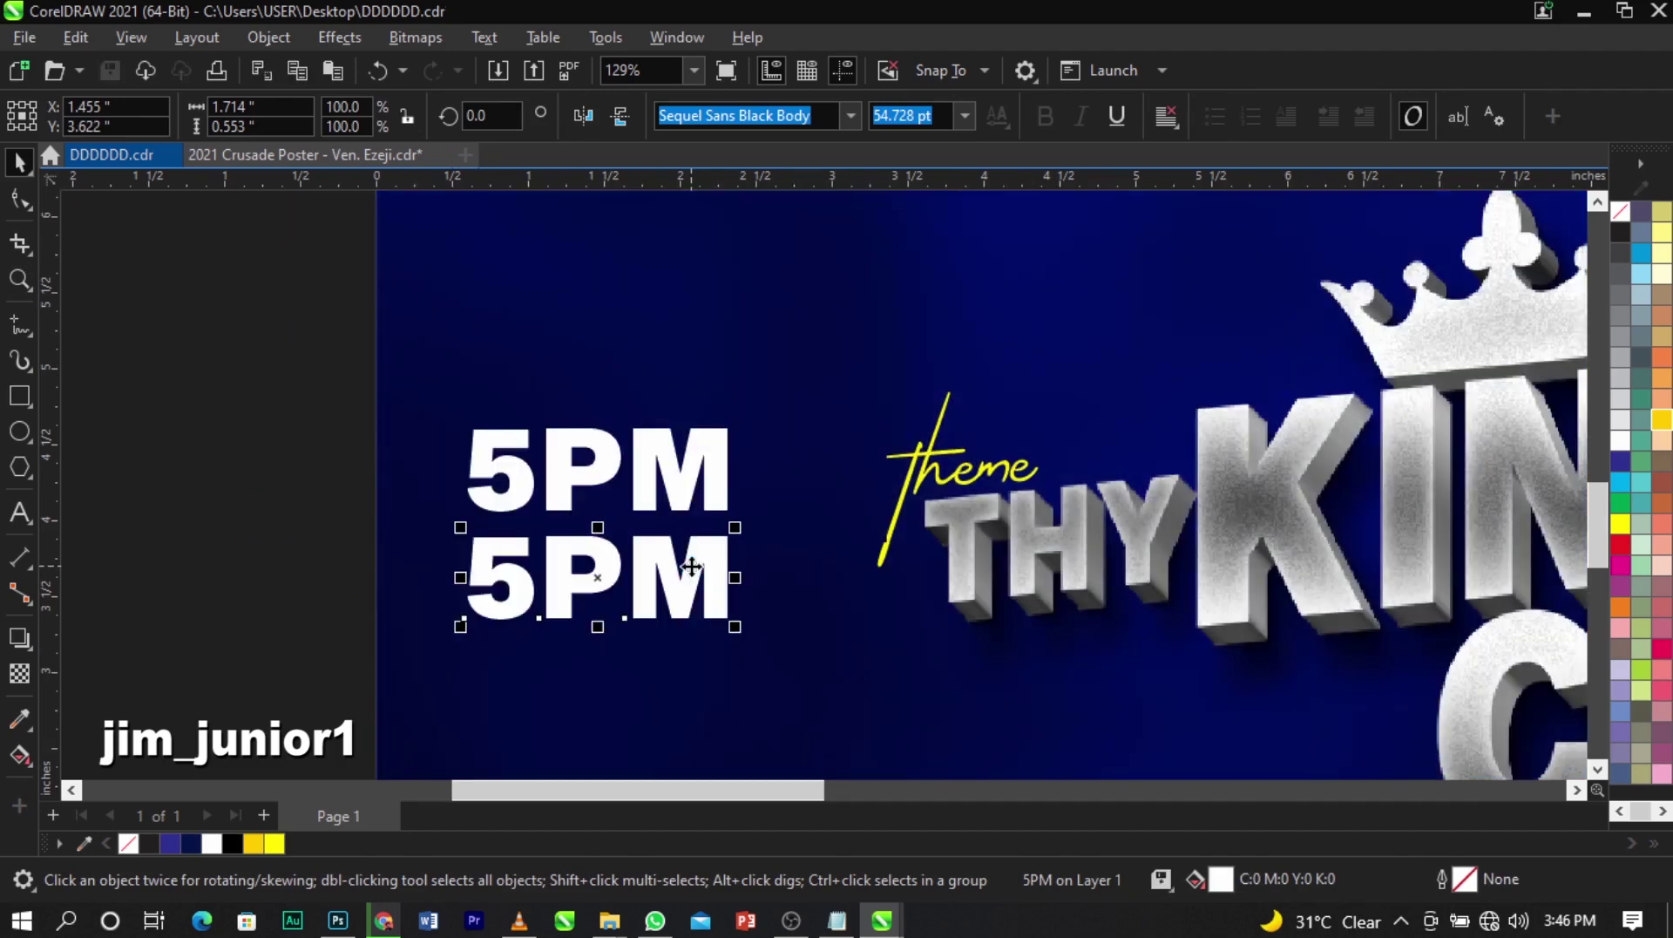
double_click(693, 567)
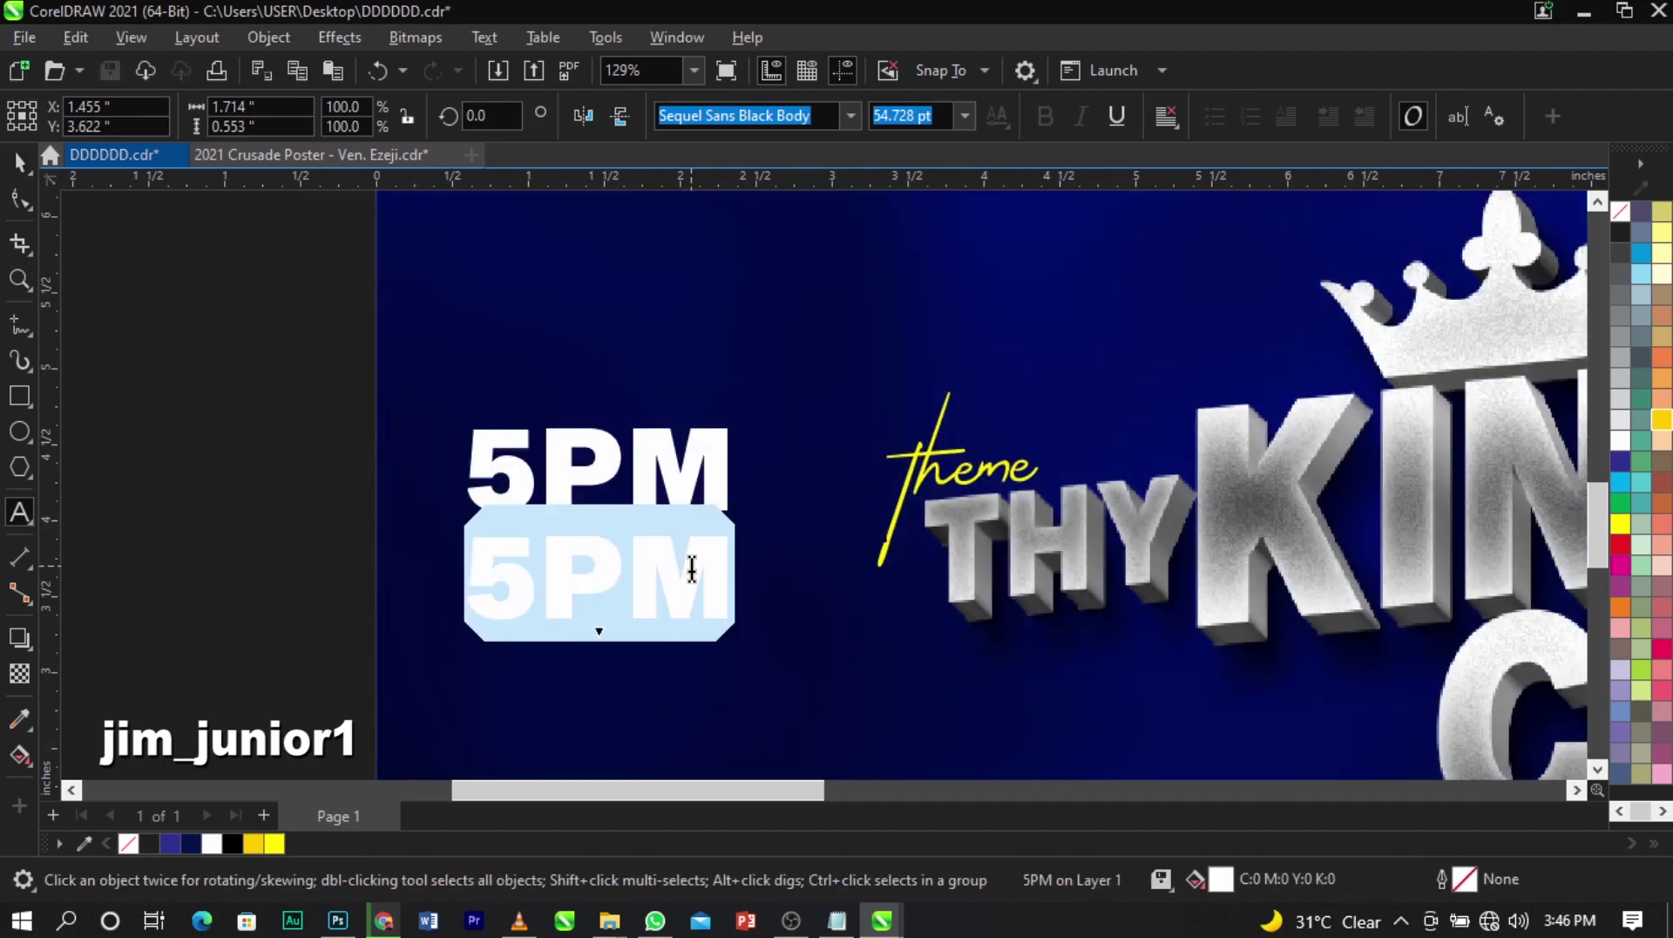
text(DAil)
key(BackSpace)
key(BackSpace)
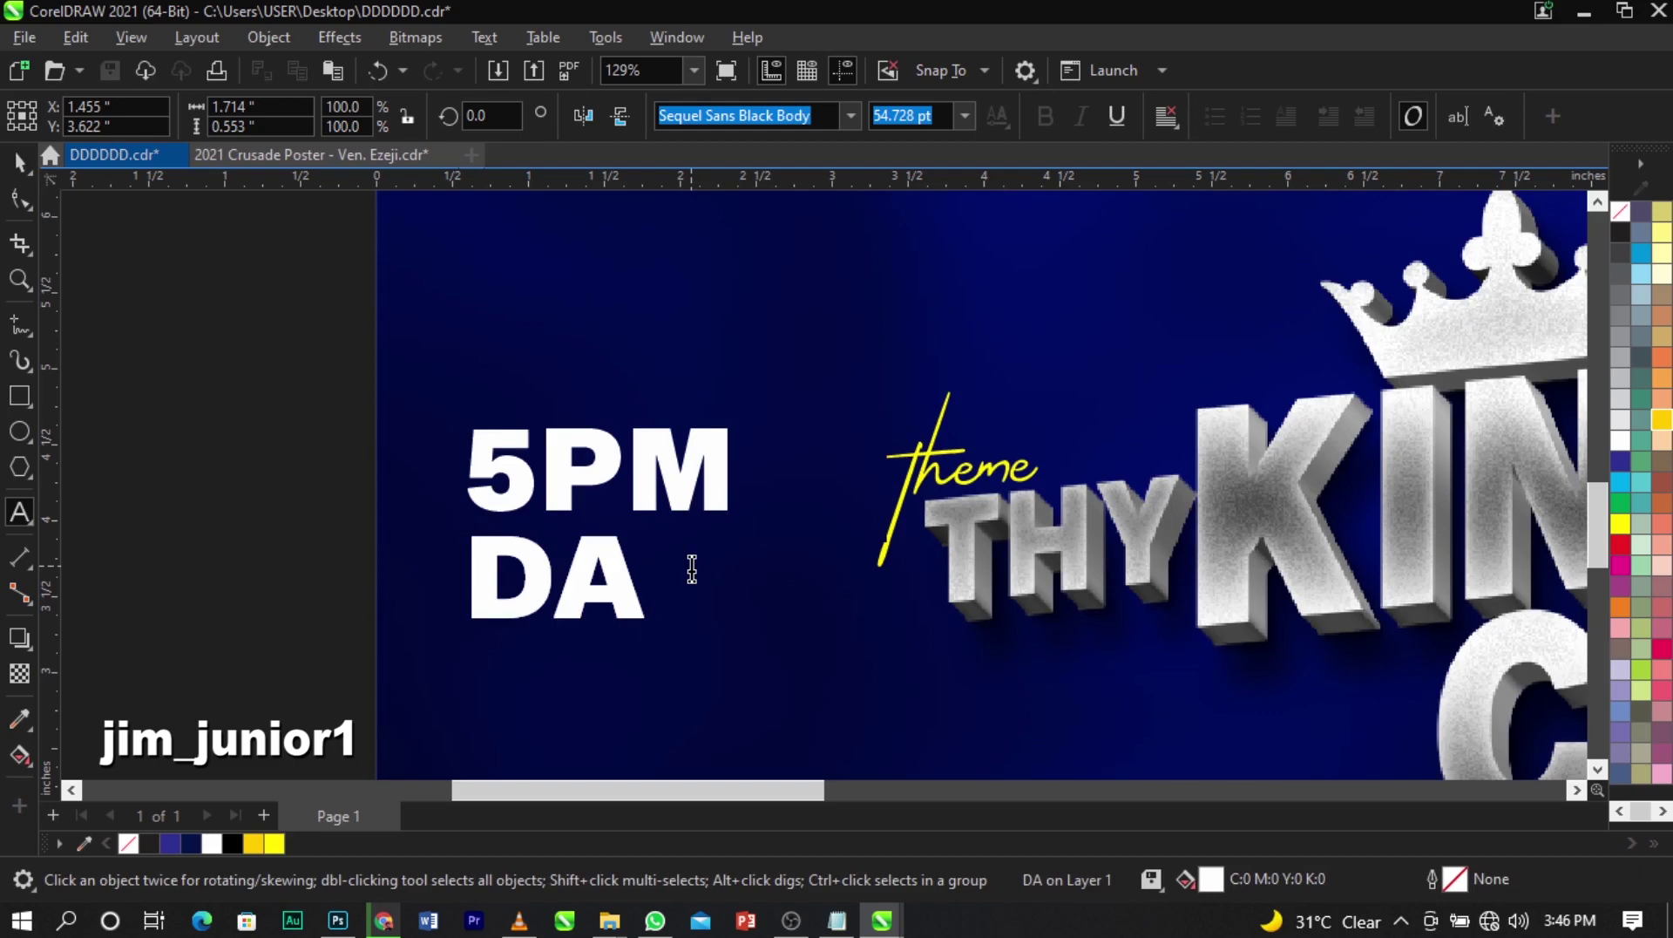
text(ILY)
key(ctrl+space)
drag(841, 634, 741, 636)
drag(695, 565, 702, 558)
shift+click(720, 516)
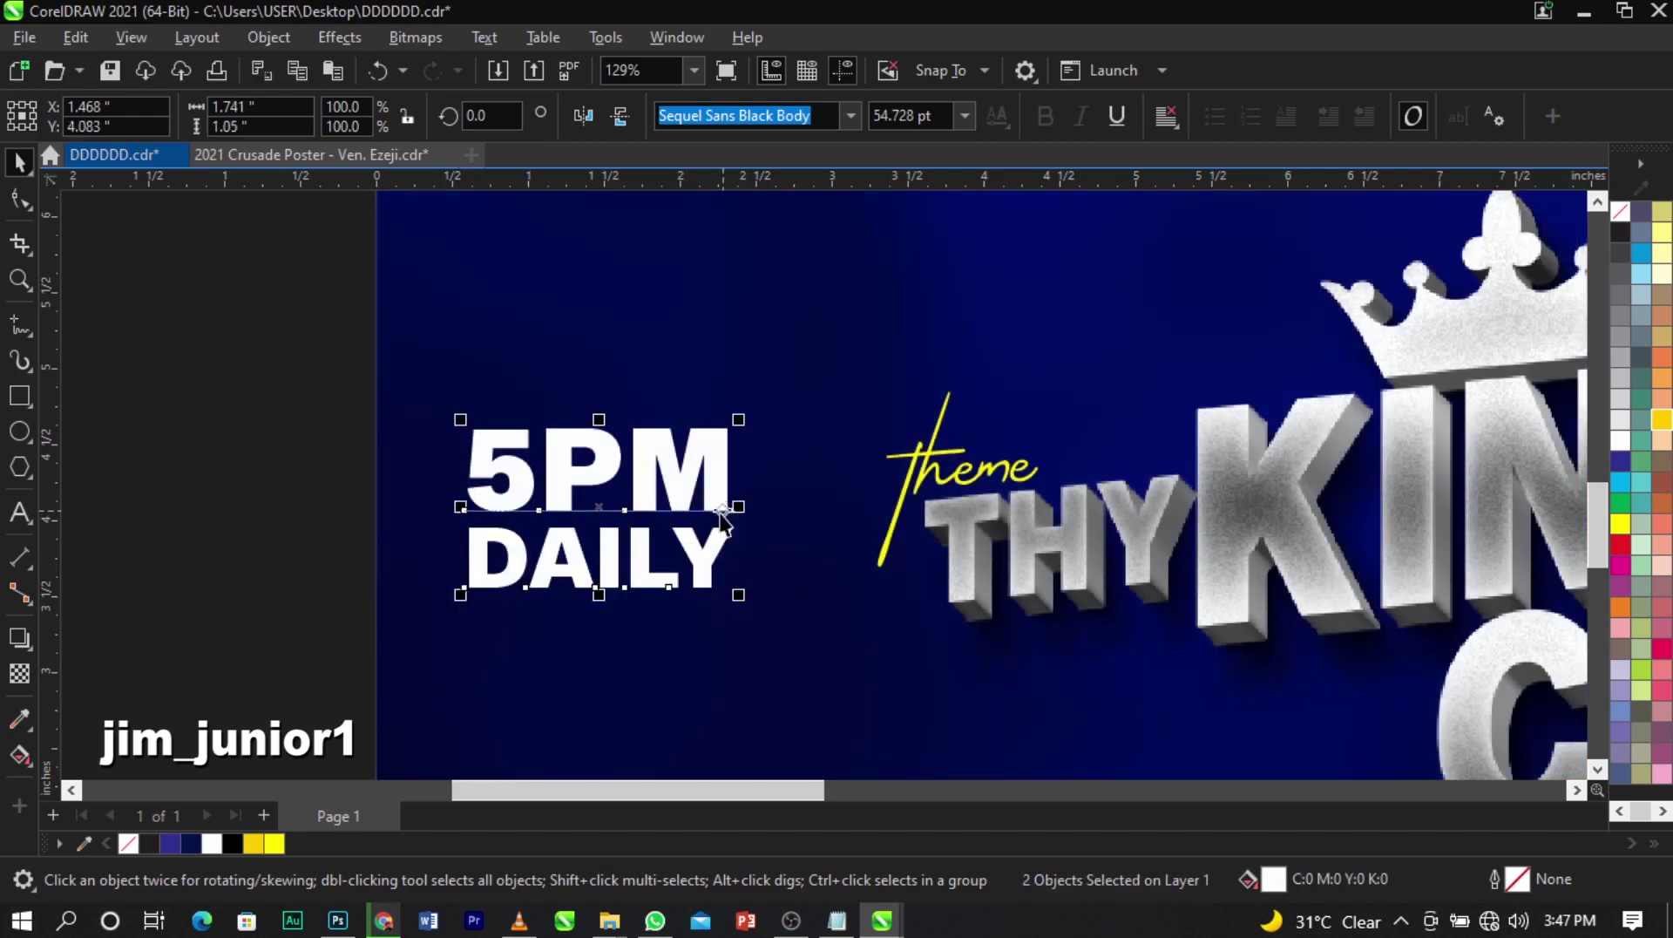
- Zoom in on the poster and select the objects spanning the title area
scroll(720, 516, down, 5)
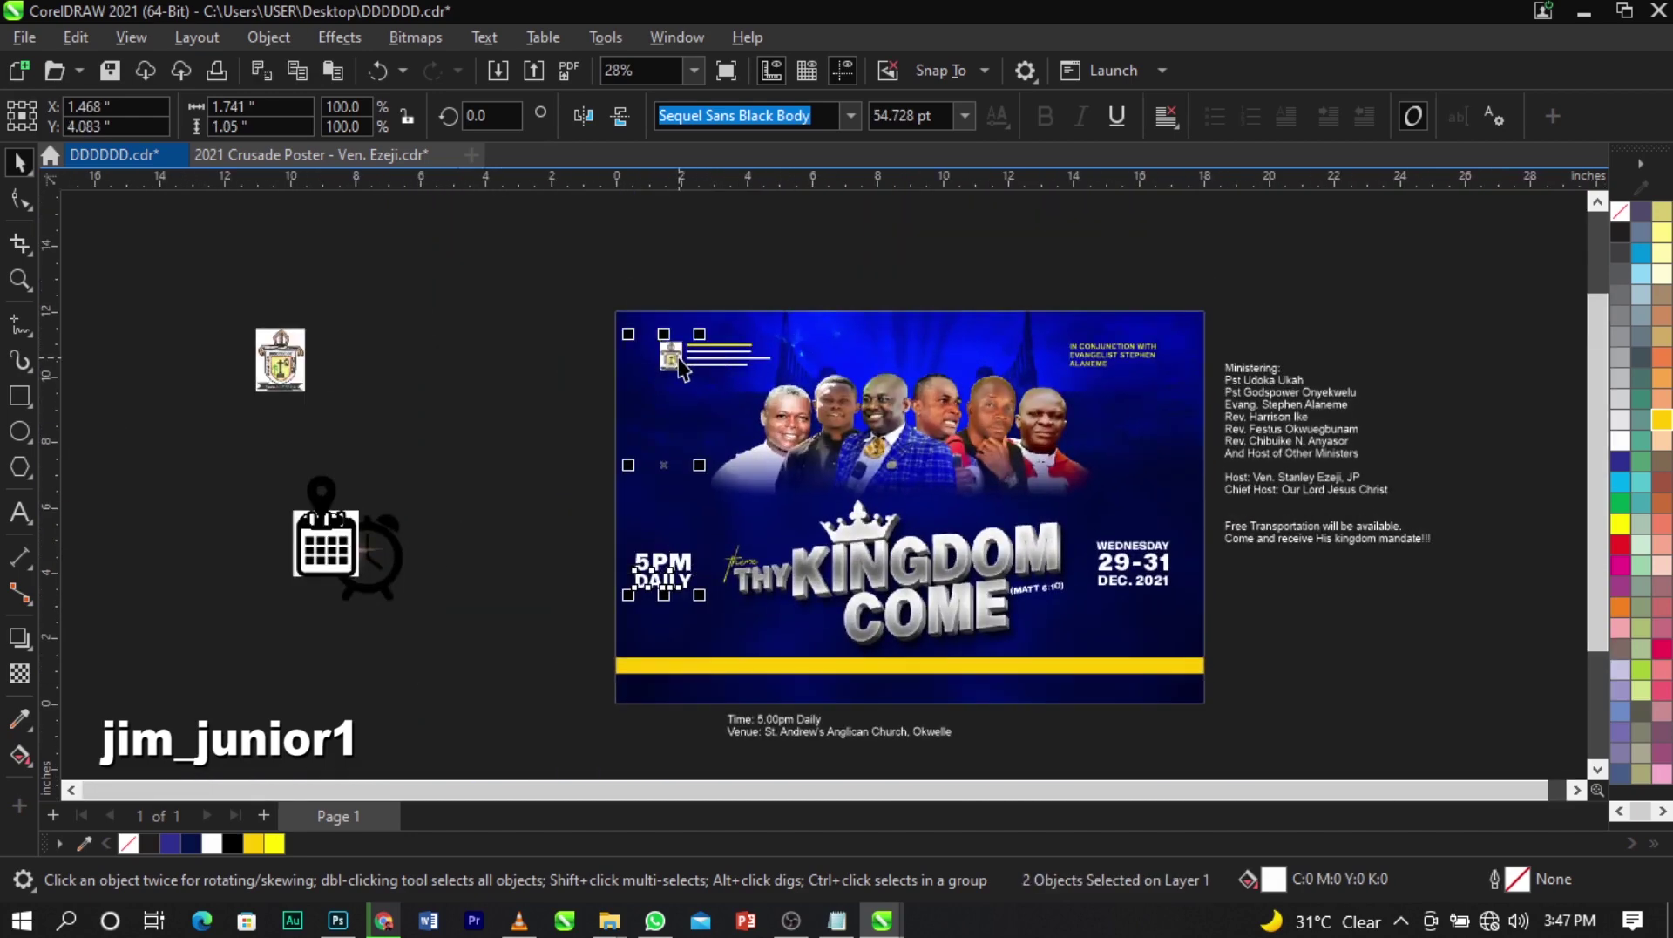
click(513, 447)
key(z)
drag(498, 295, 1313, 724)
key(space)
click(1035, 513)
drag(1056, 475, 535, 695)
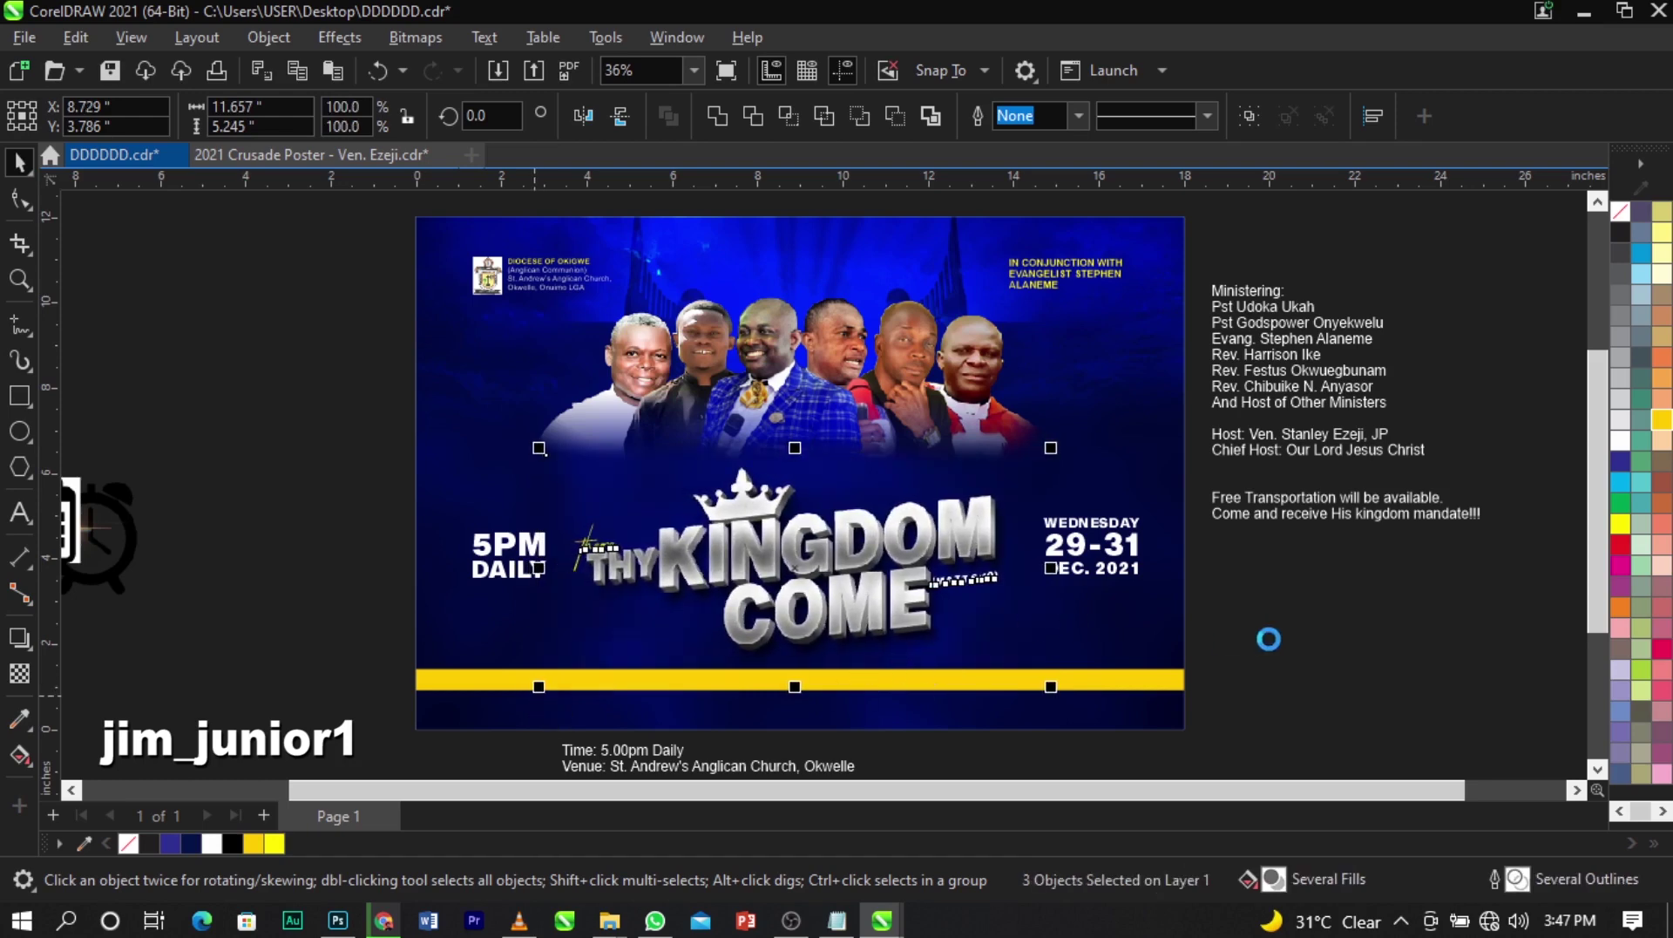
click(1273, 626)
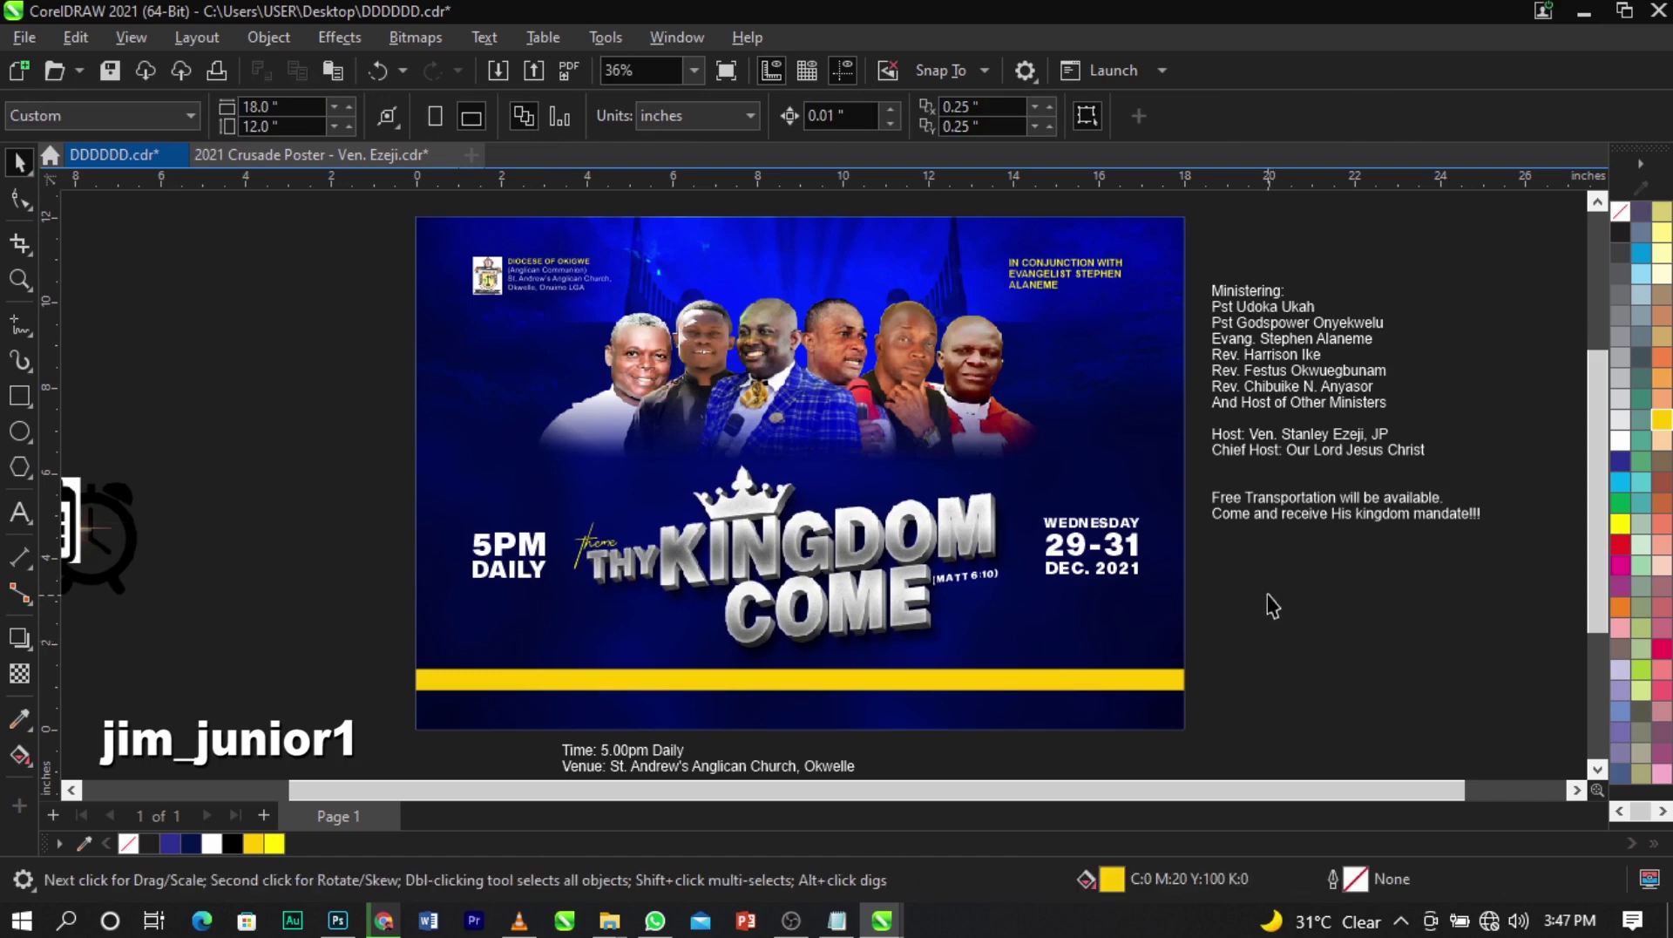
scroll(623, 582, down, 1)
- Bring the calendar icon onto the poster above WEDNESDAY and shrink it slightly
drag(131, 536, 1046, 502)
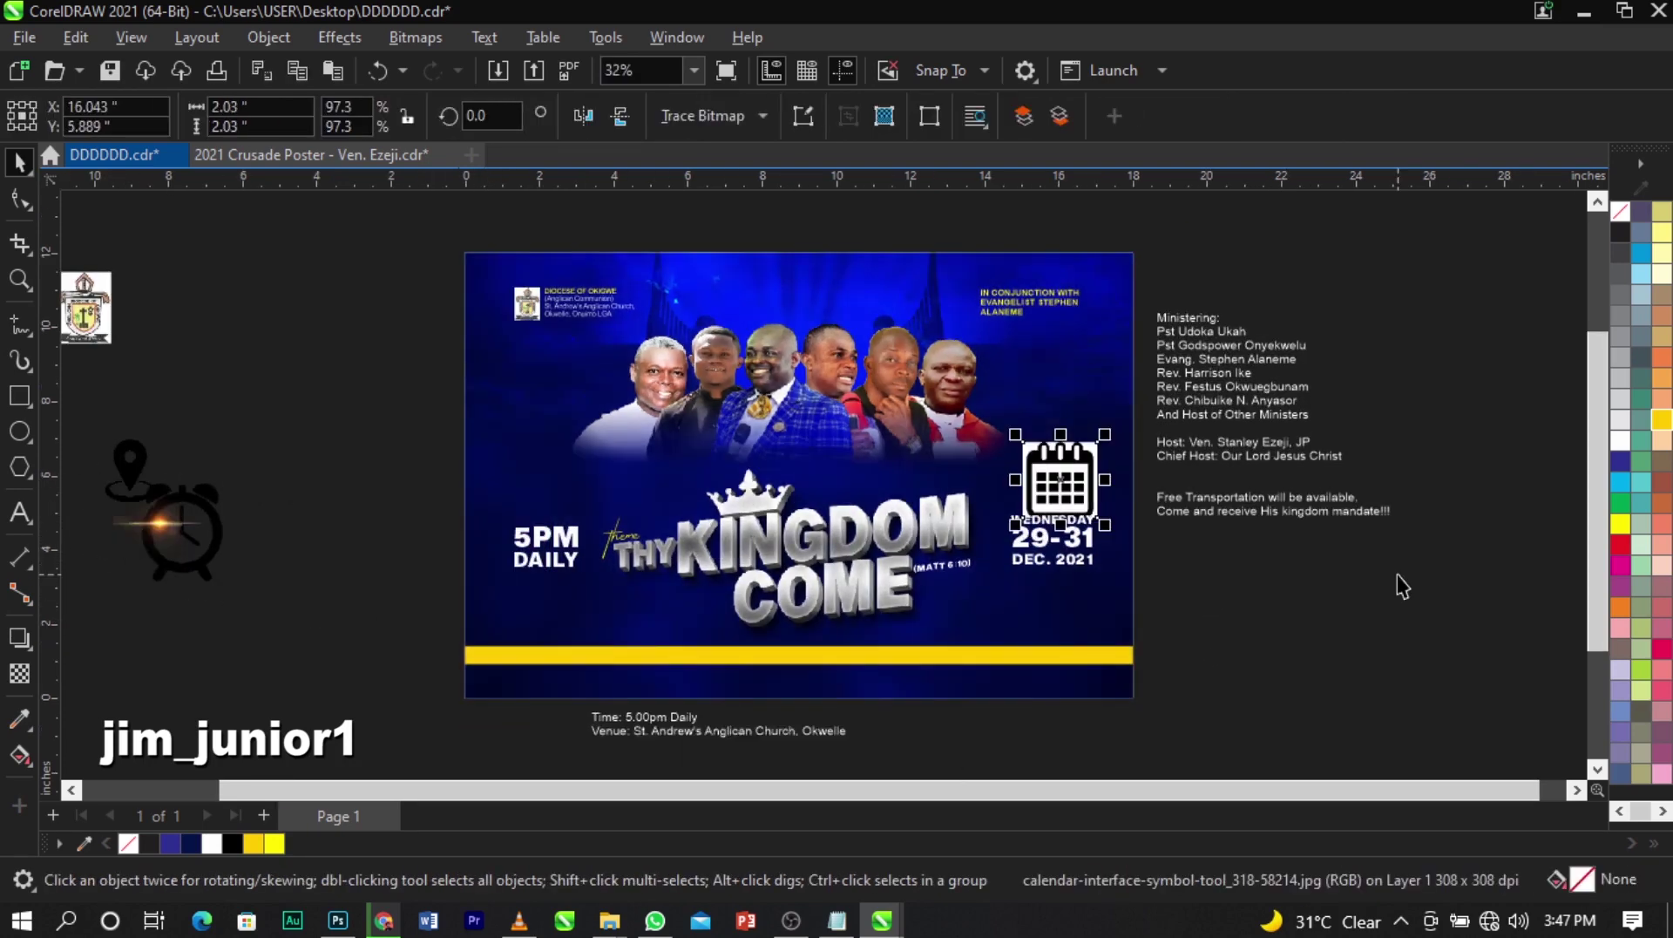
key(z)
drag(220, 570, 443, 566)
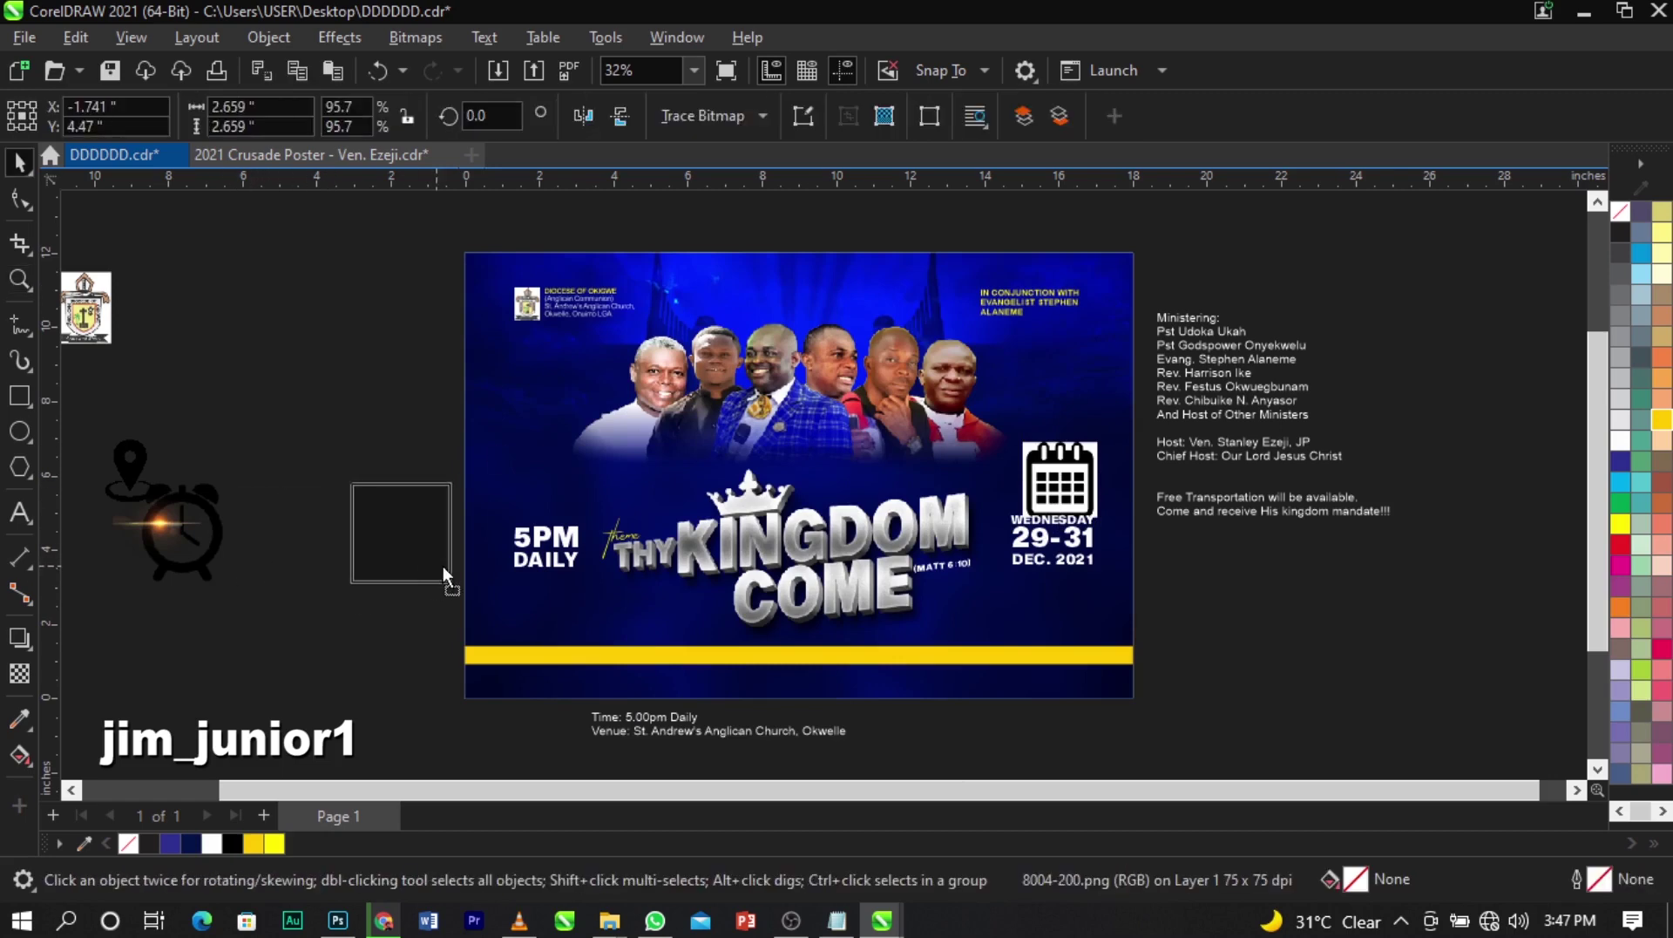
key(z)
drag(889, 414, 1192, 591)
key(space)
click(1033, 514)
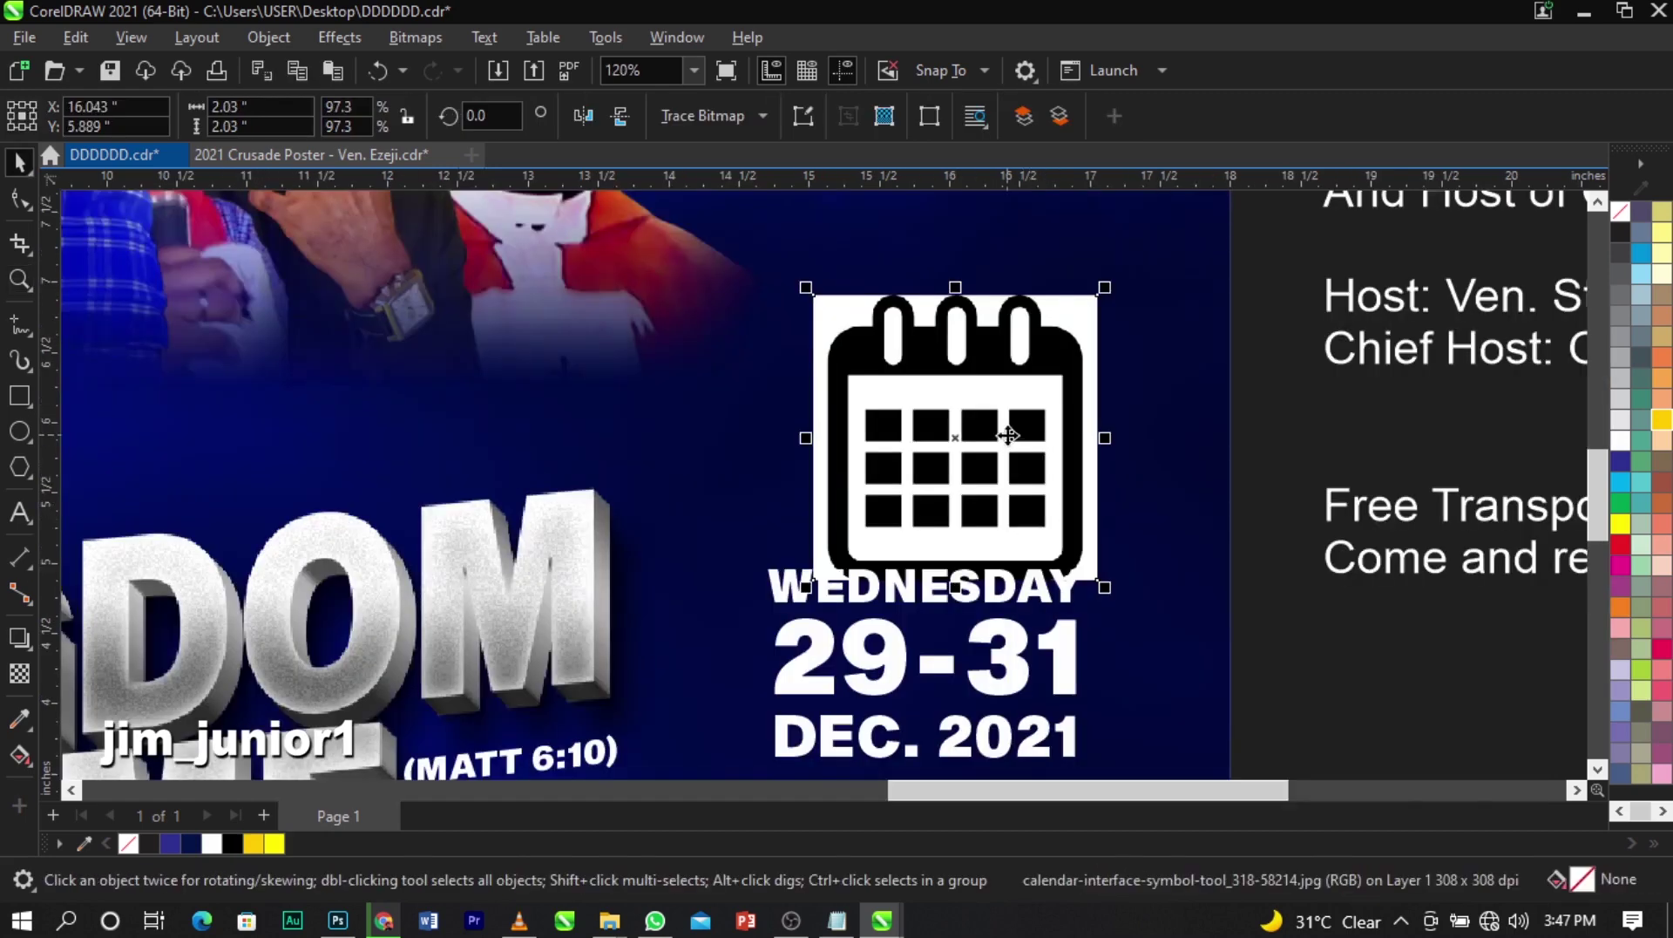
drag(985, 526, 959, 475)
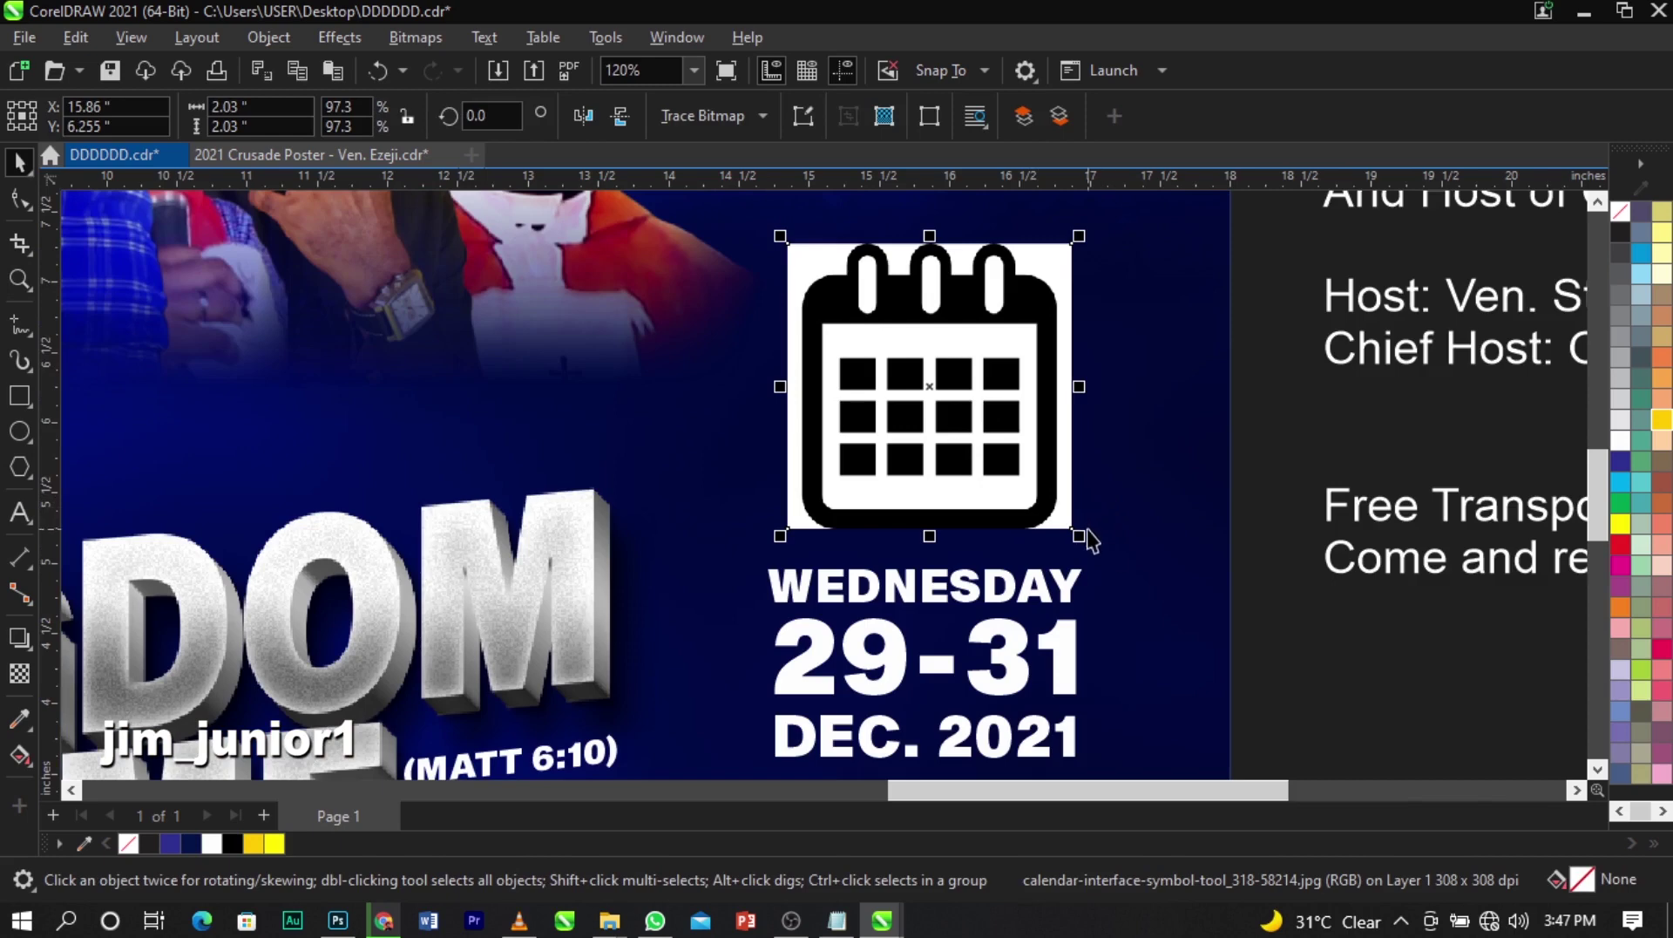
drag(1090, 549, 1025, 523)
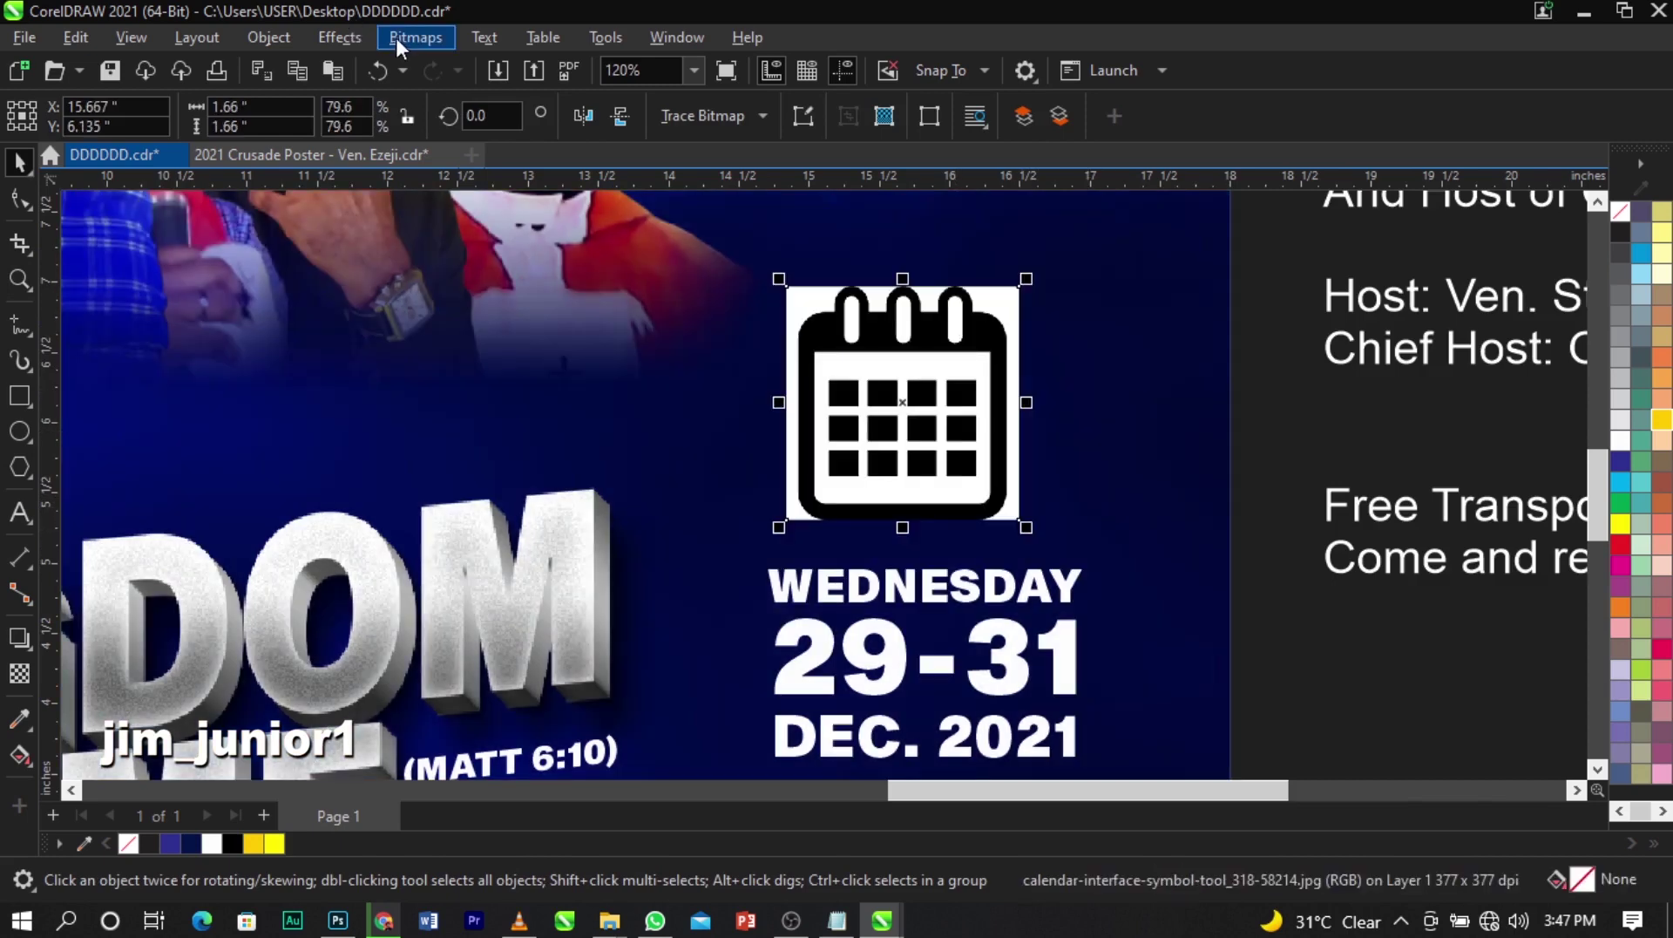
- Convert the calendar to a 300 dpi bitmap, then to 1-bit black and white
click(400, 39)
click(422, 60)
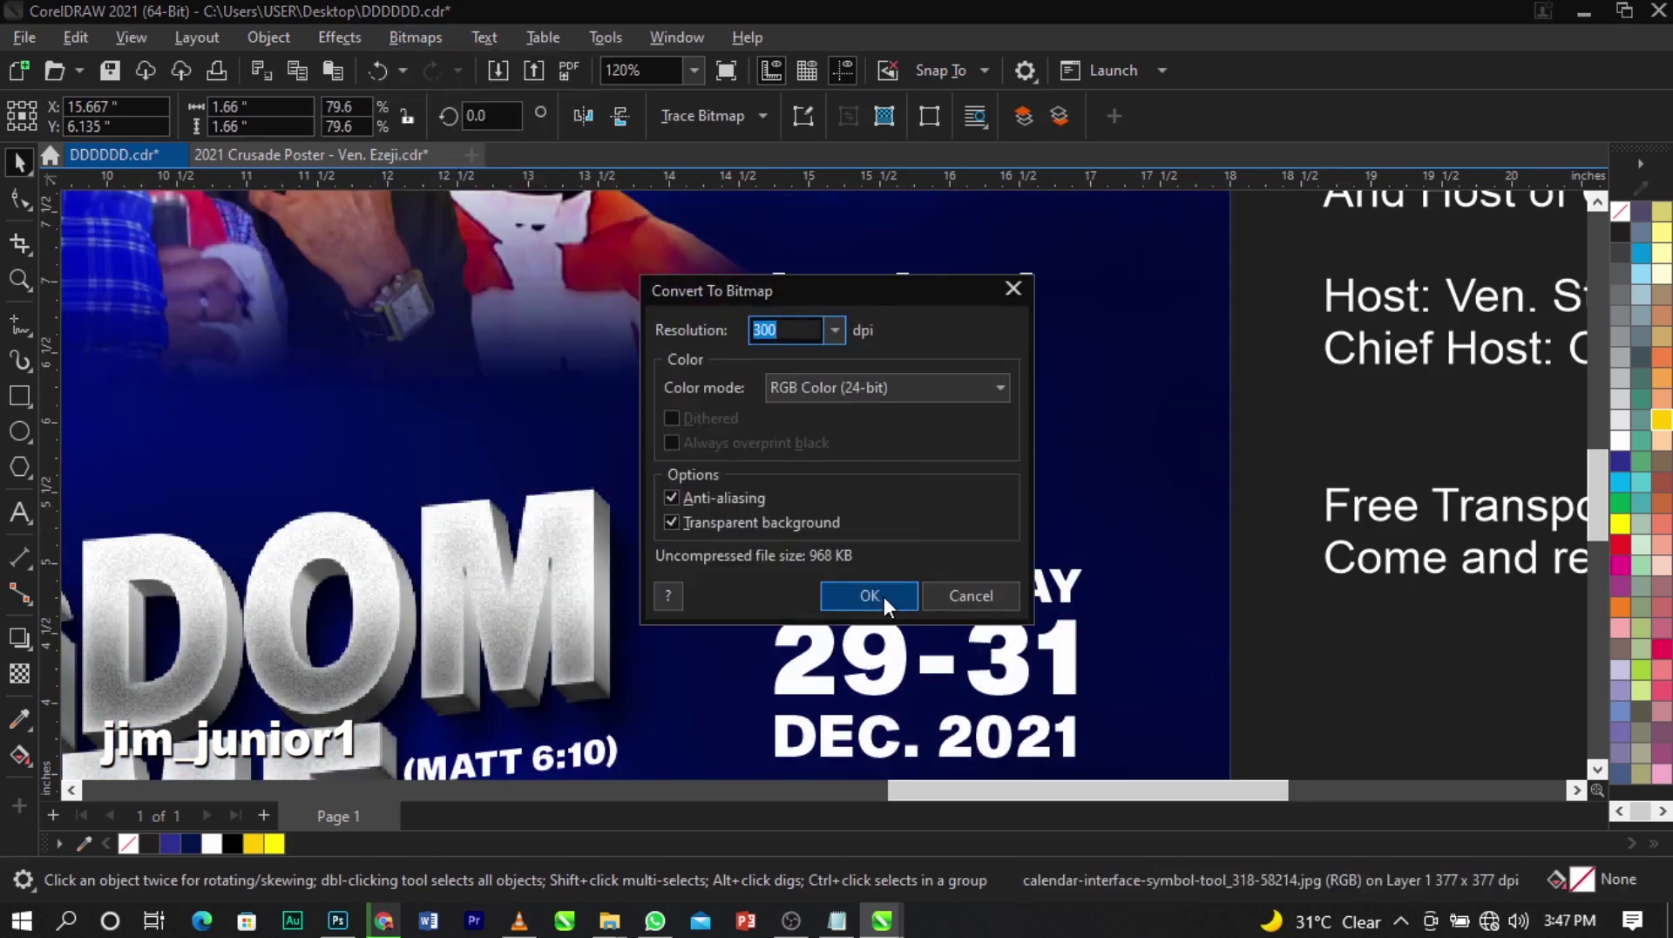
click(885, 602)
click(420, 29)
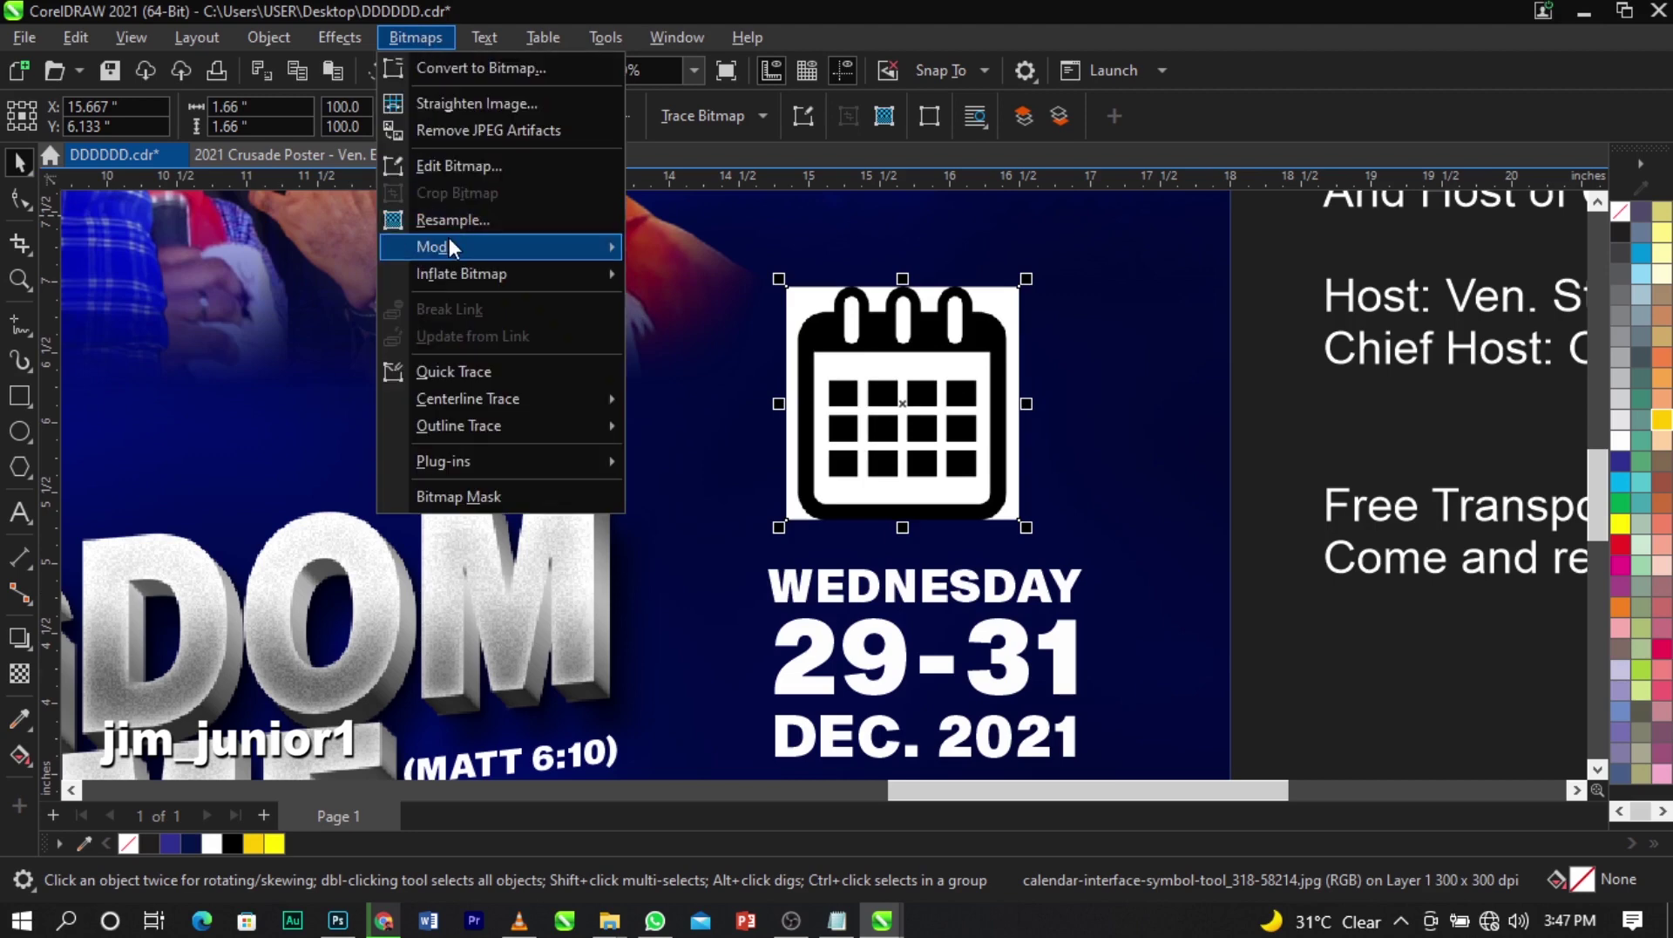
mouse_move(465, 247)
click(668, 252)
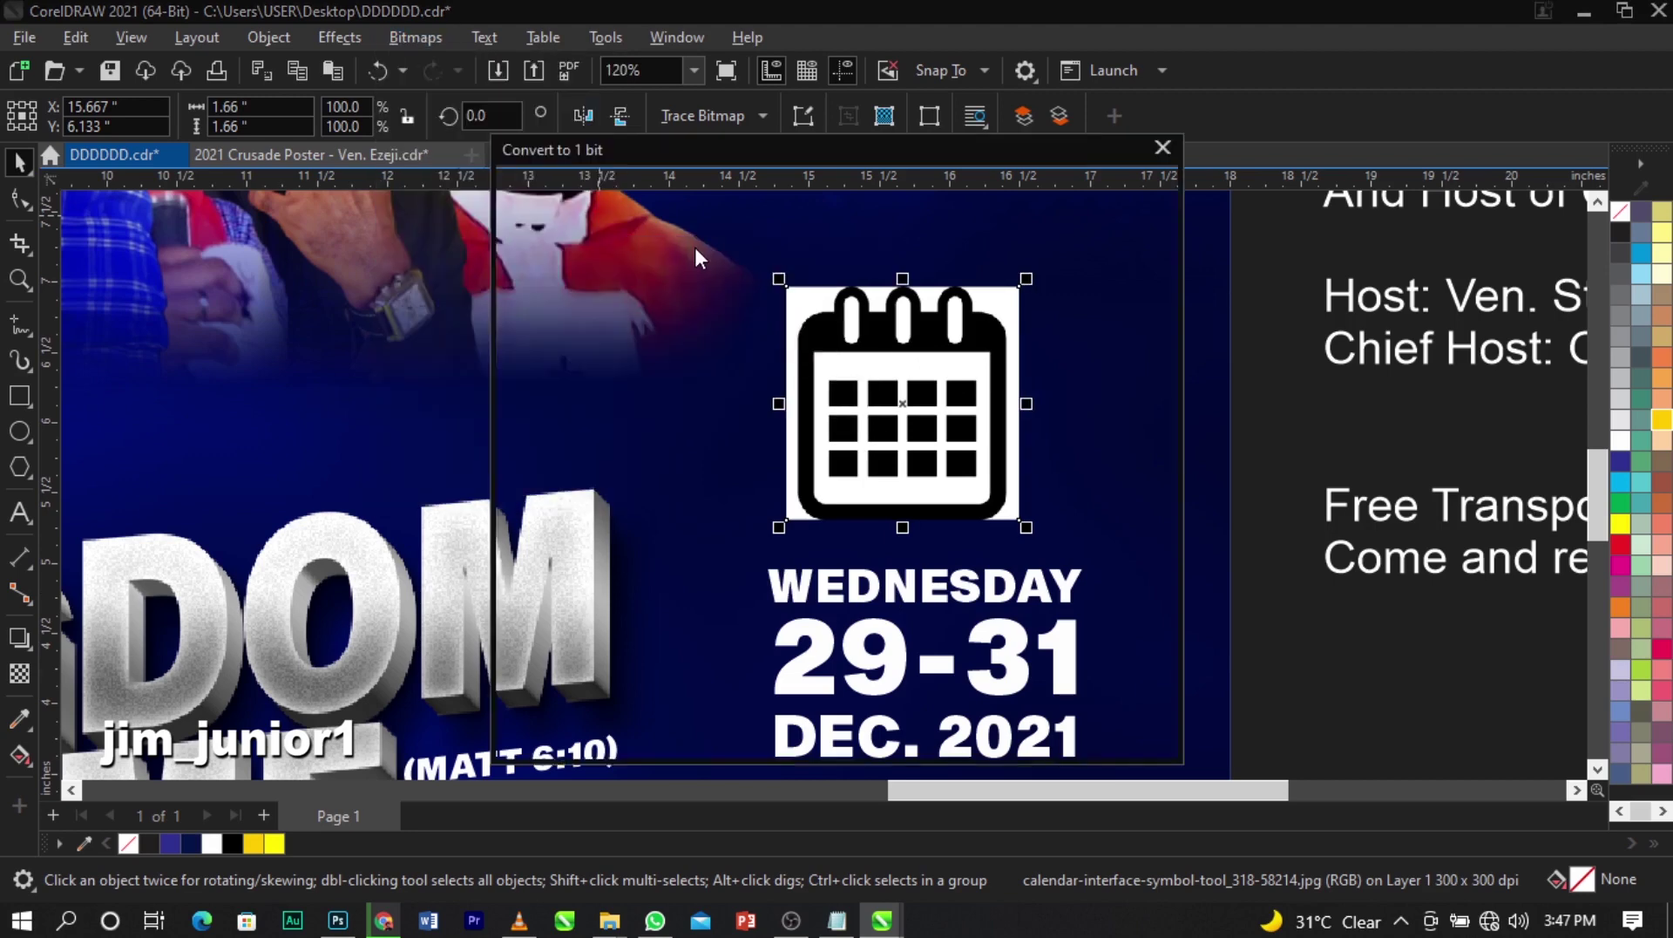
click(1019, 735)
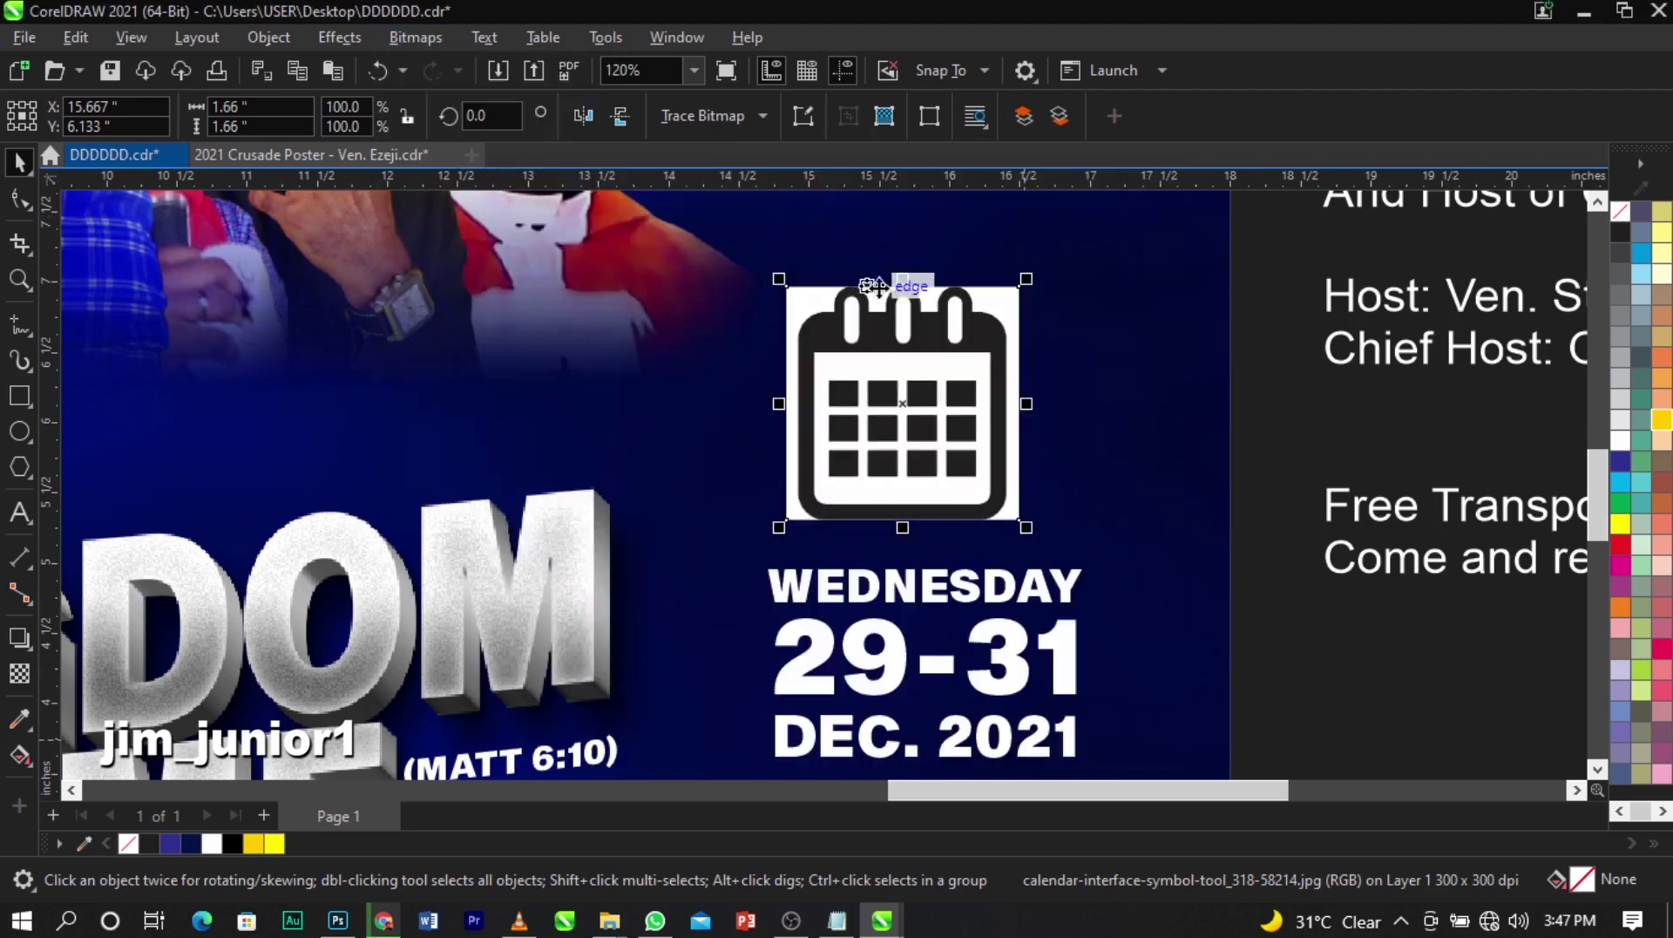
- Start a Line Art outline trace of the calendar and choose the background colour manually
click(737, 124)
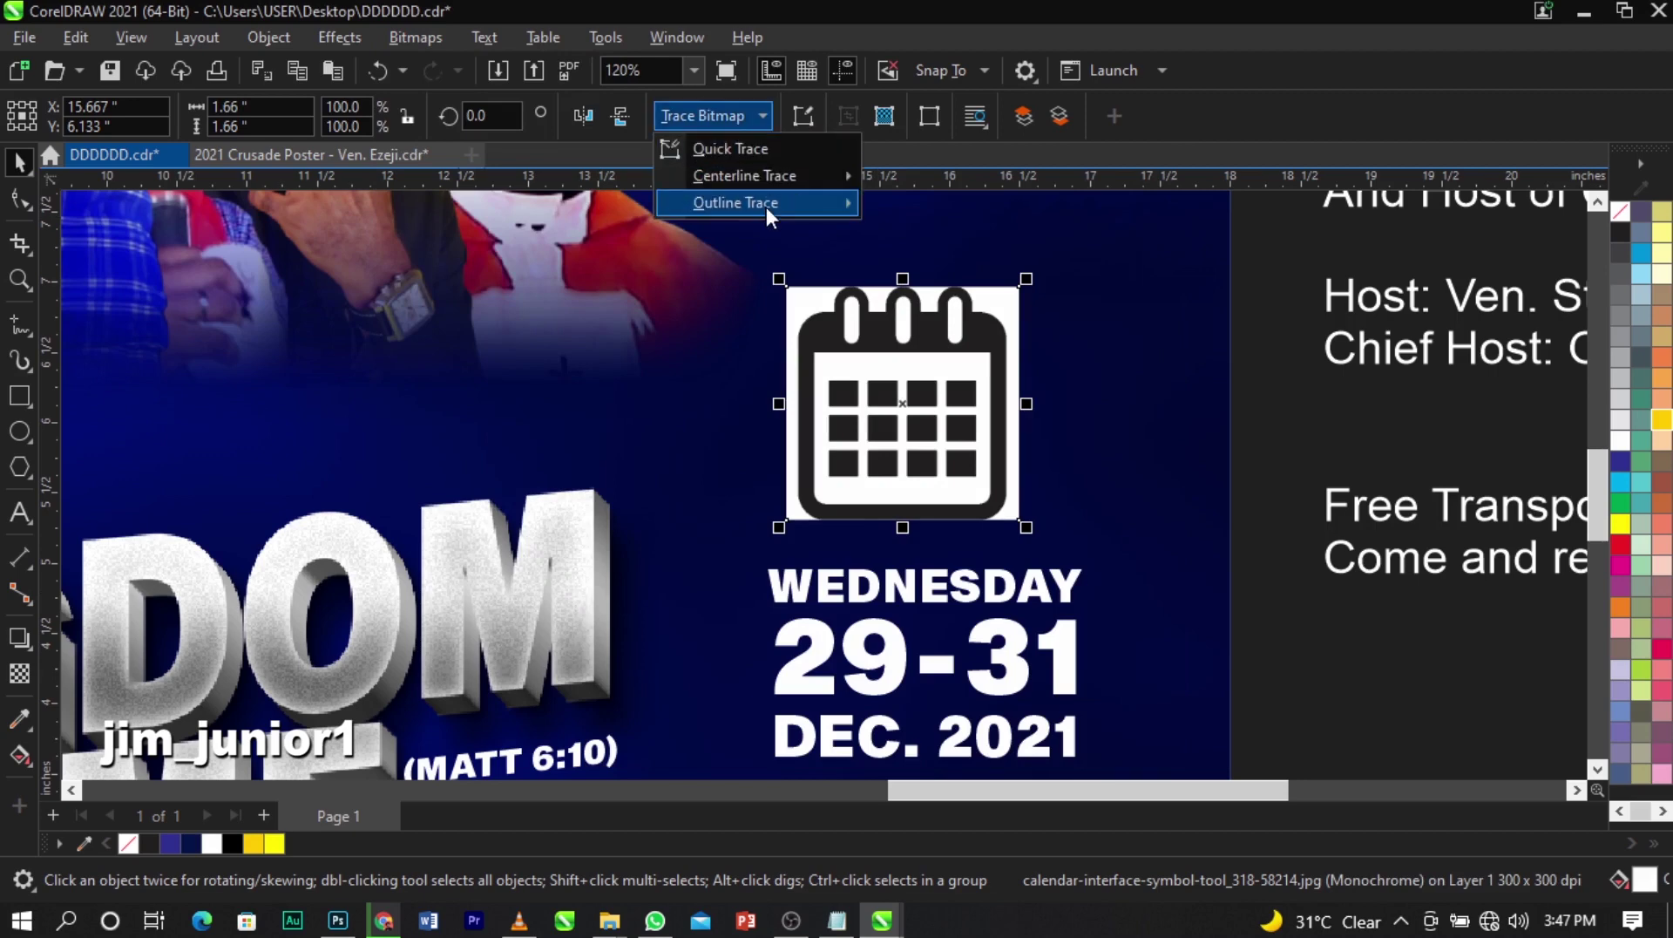
mouse_move(766, 206)
click(896, 206)
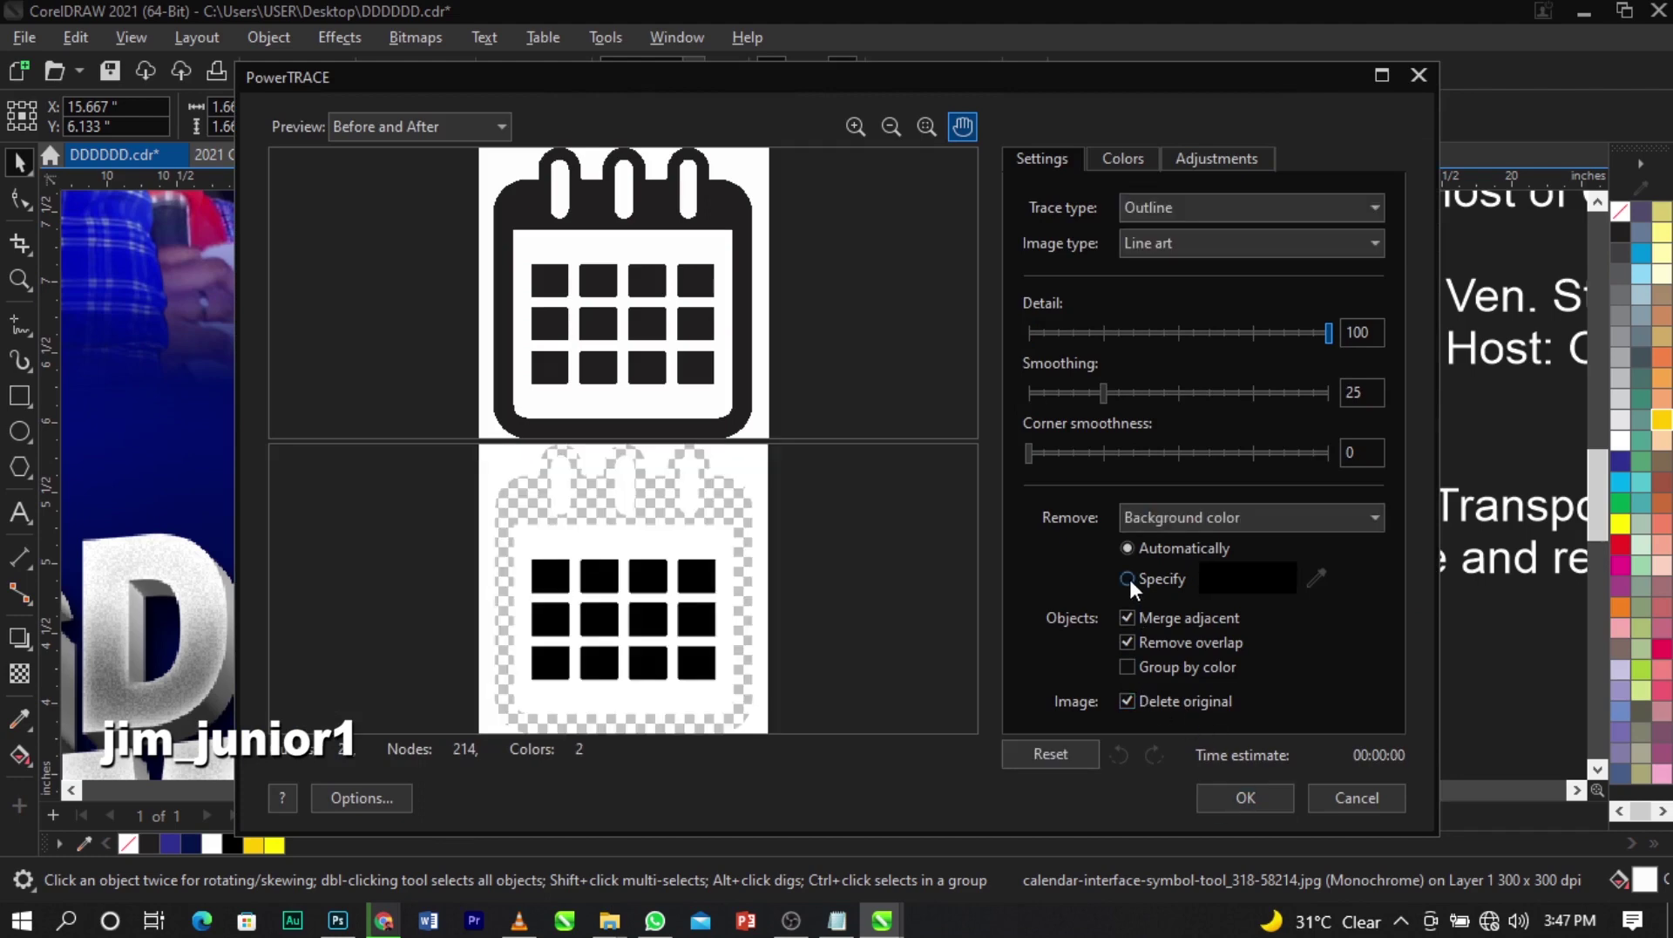
click(1128, 577)
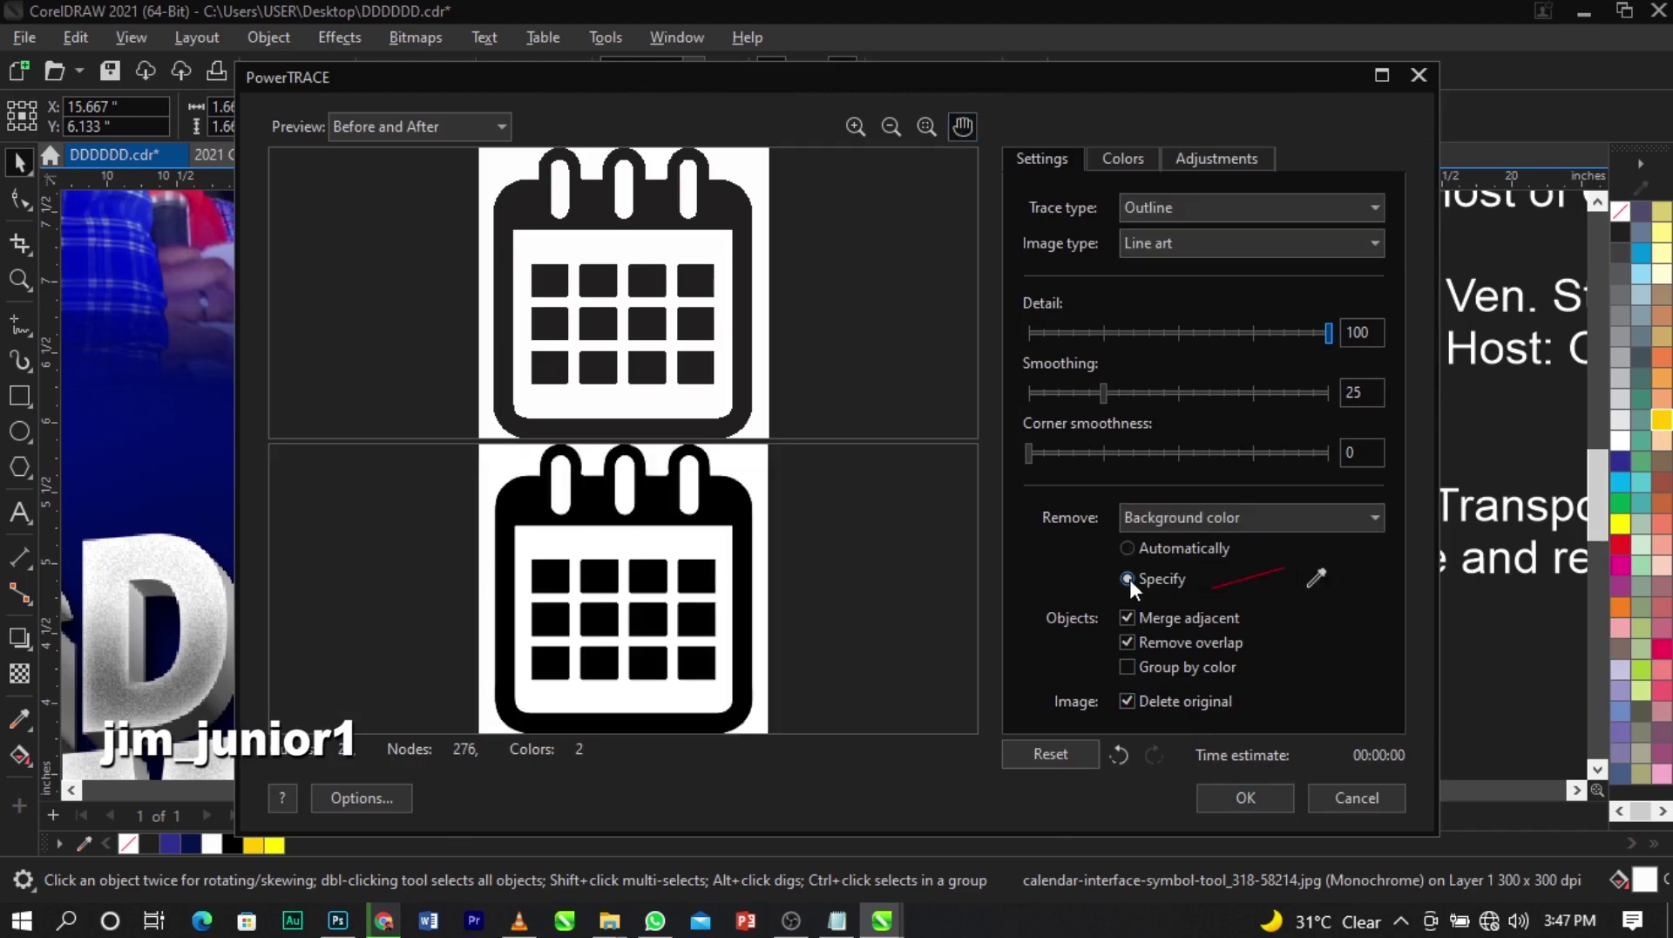
- Accept the trace, move it beside the original and delete the original calendar bitmap
click(1234, 800)
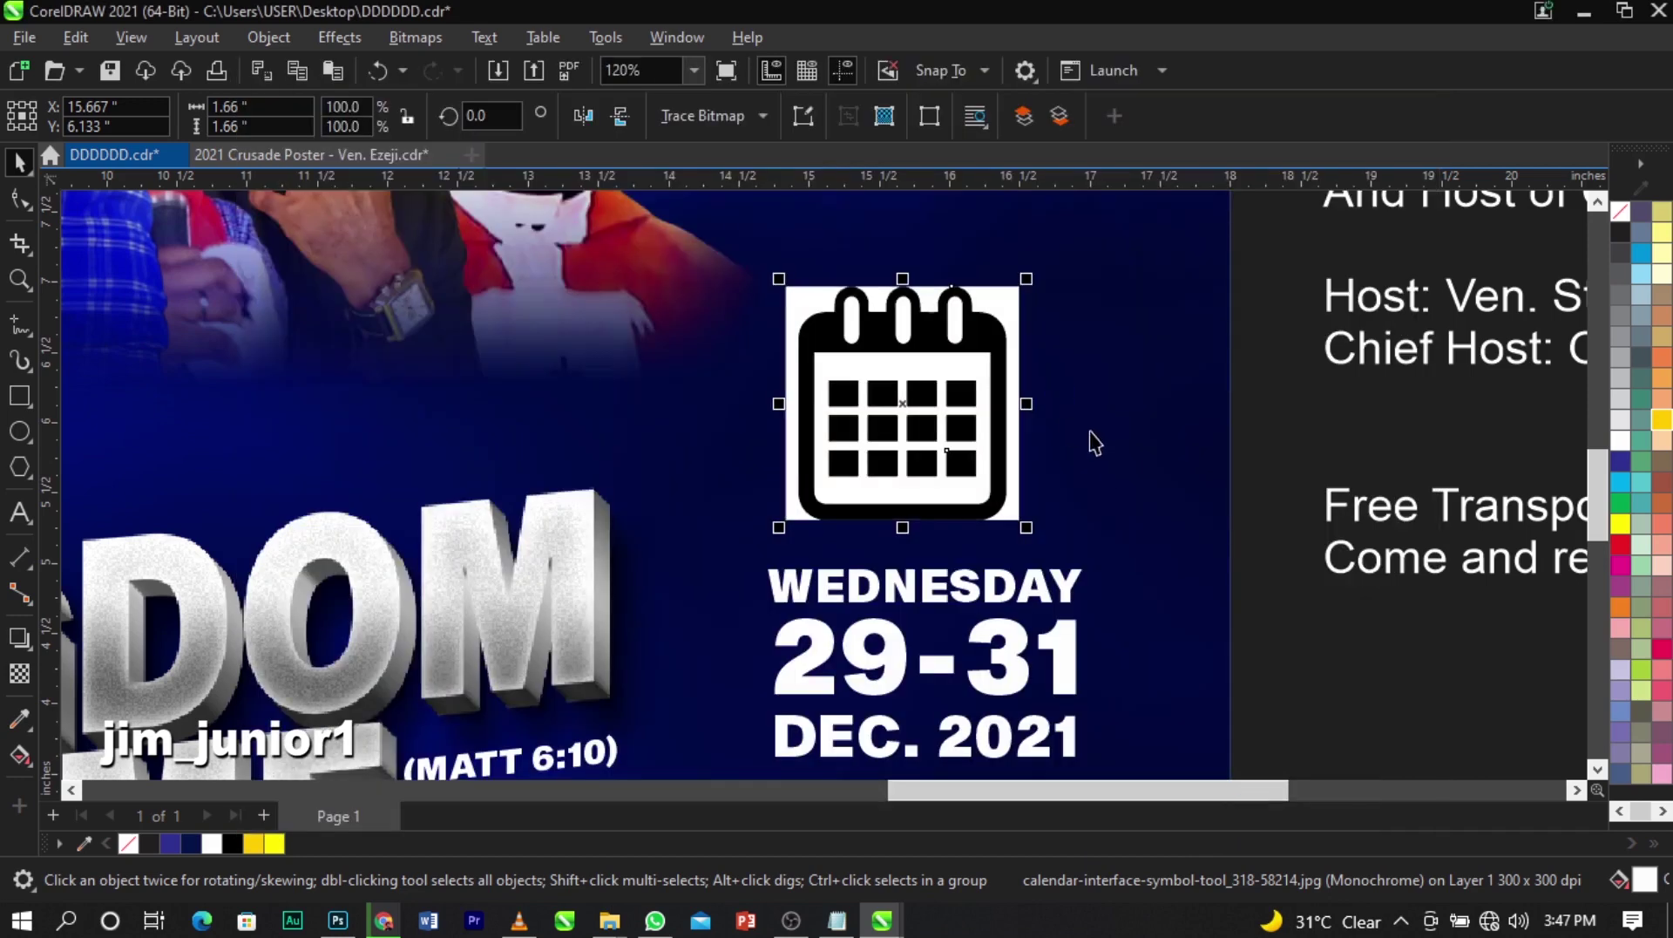
drag(962, 427, 1180, 415)
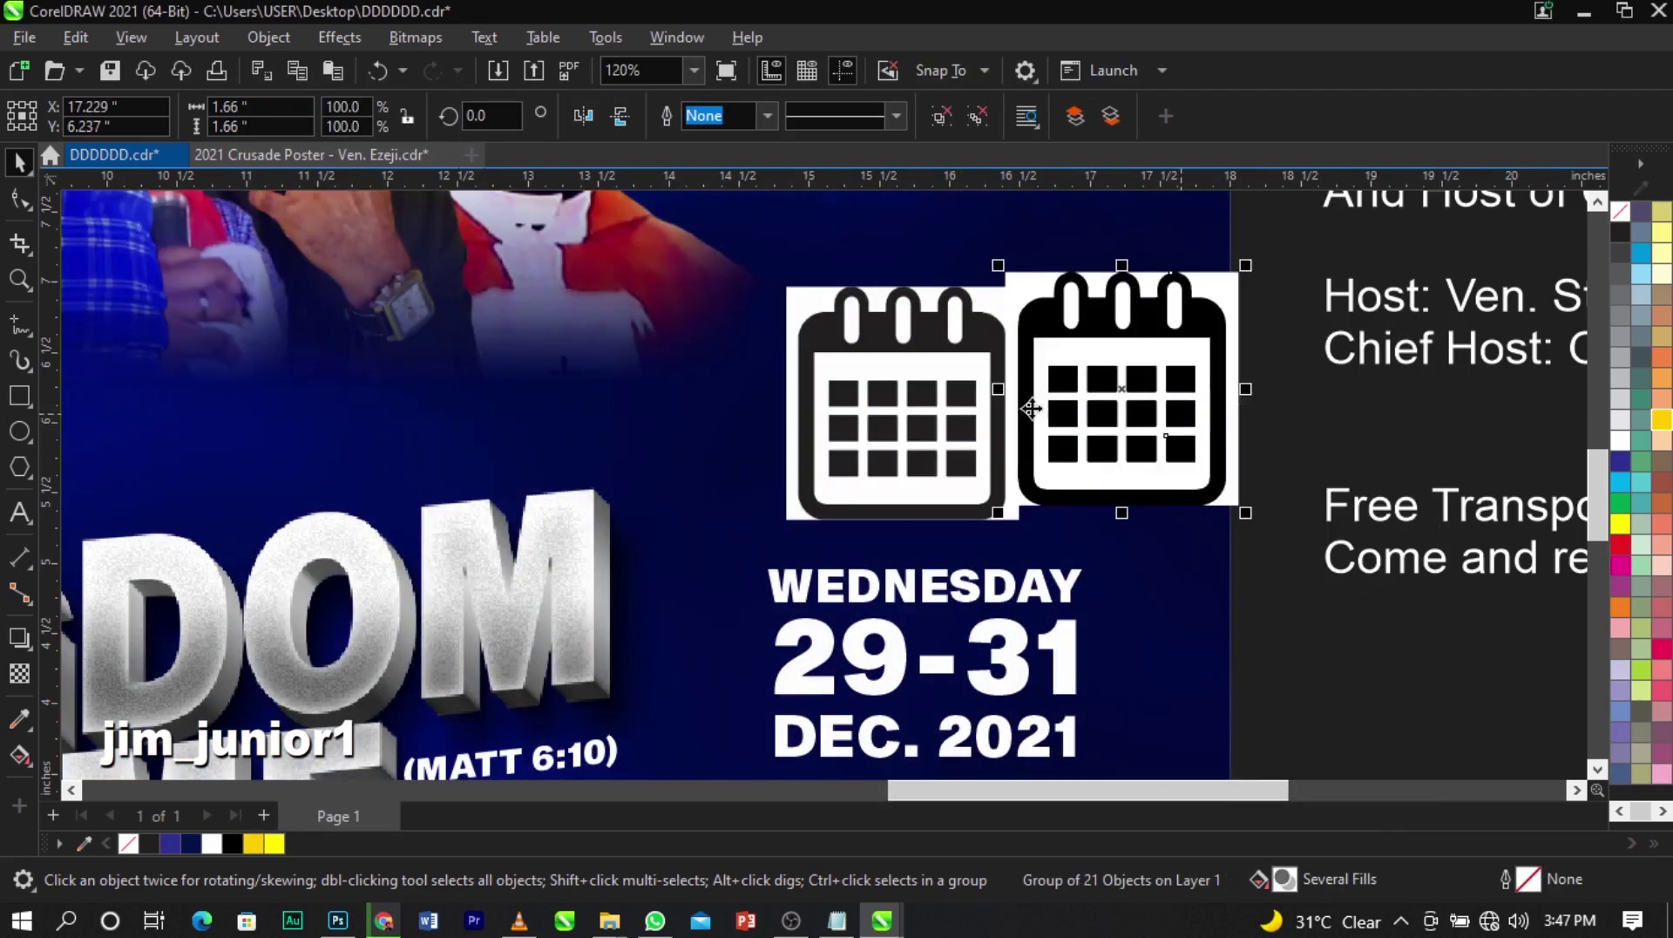
click(943, 416)
key(Delete)
- Ungroup the traced calendar, delete its white background, rings and face, and group the dark parts
click(1151, 436)
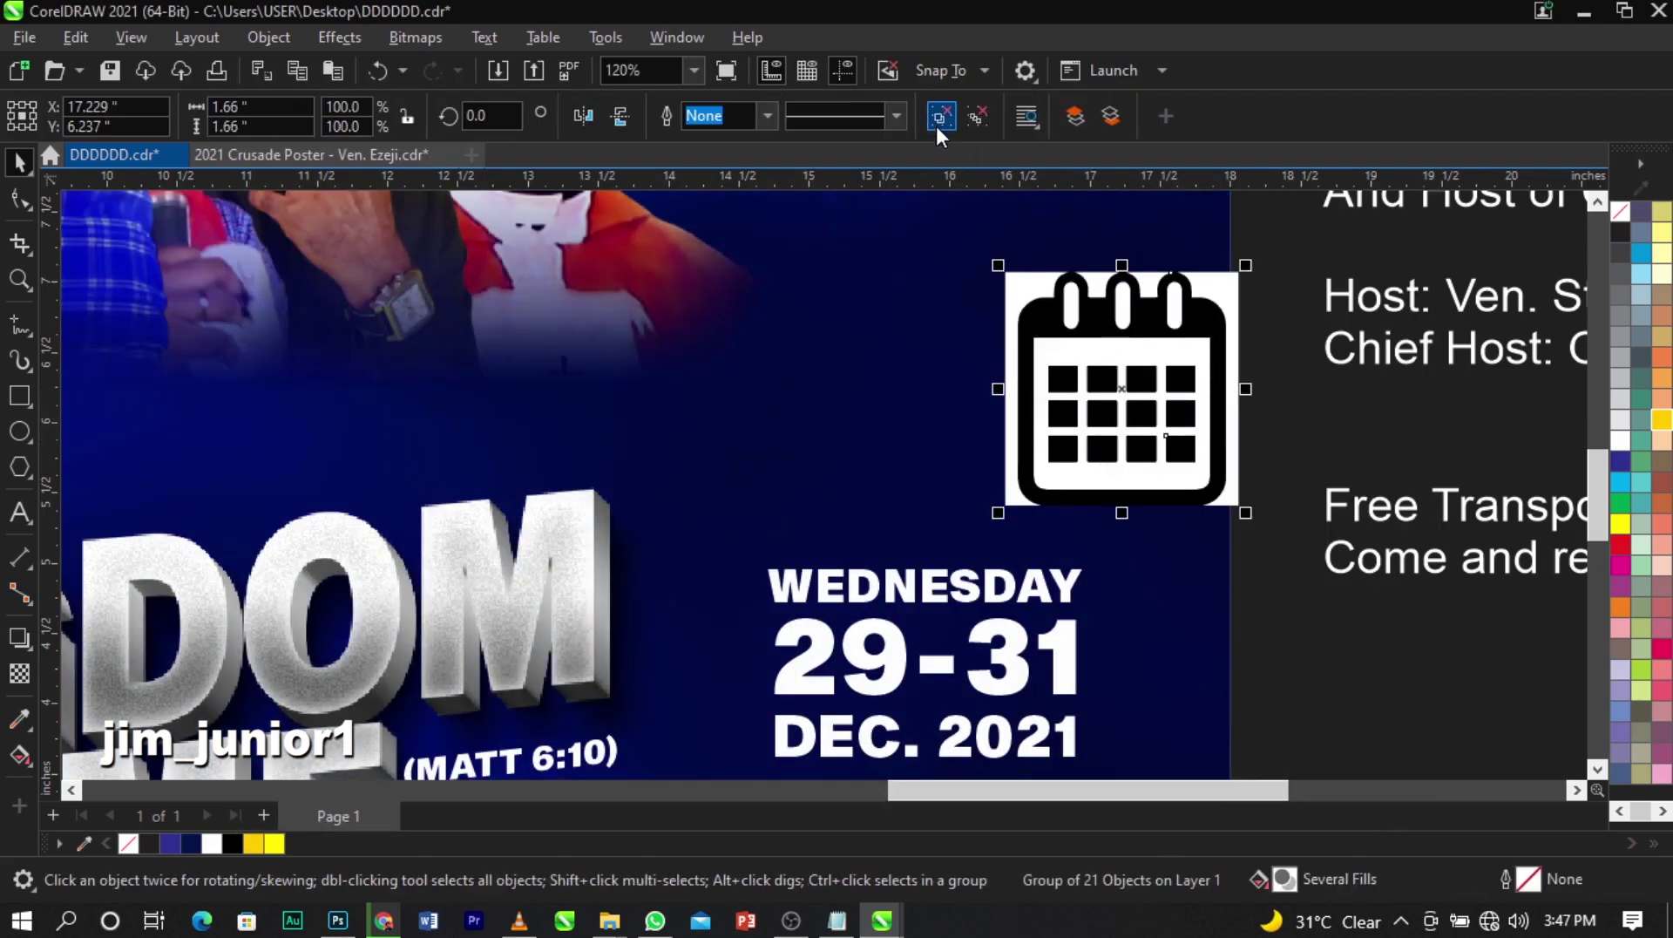
click(929, 119)
click(1232, 280)
key(Delete)
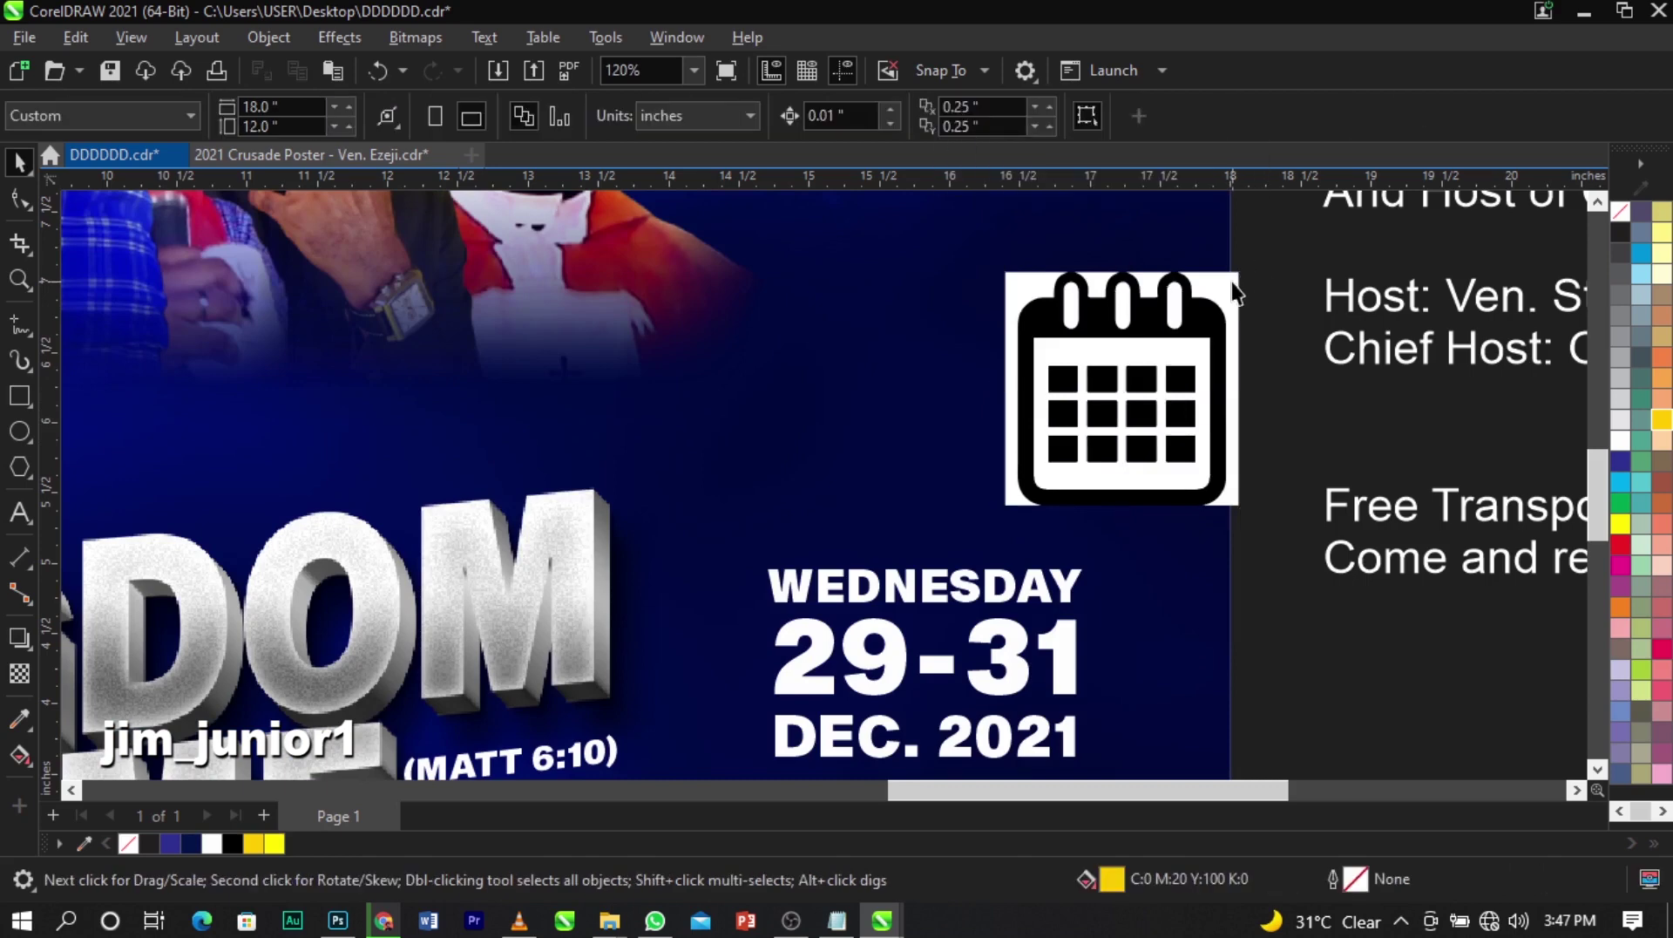
drag(1270, 251, 964, 358)
key(Delete)
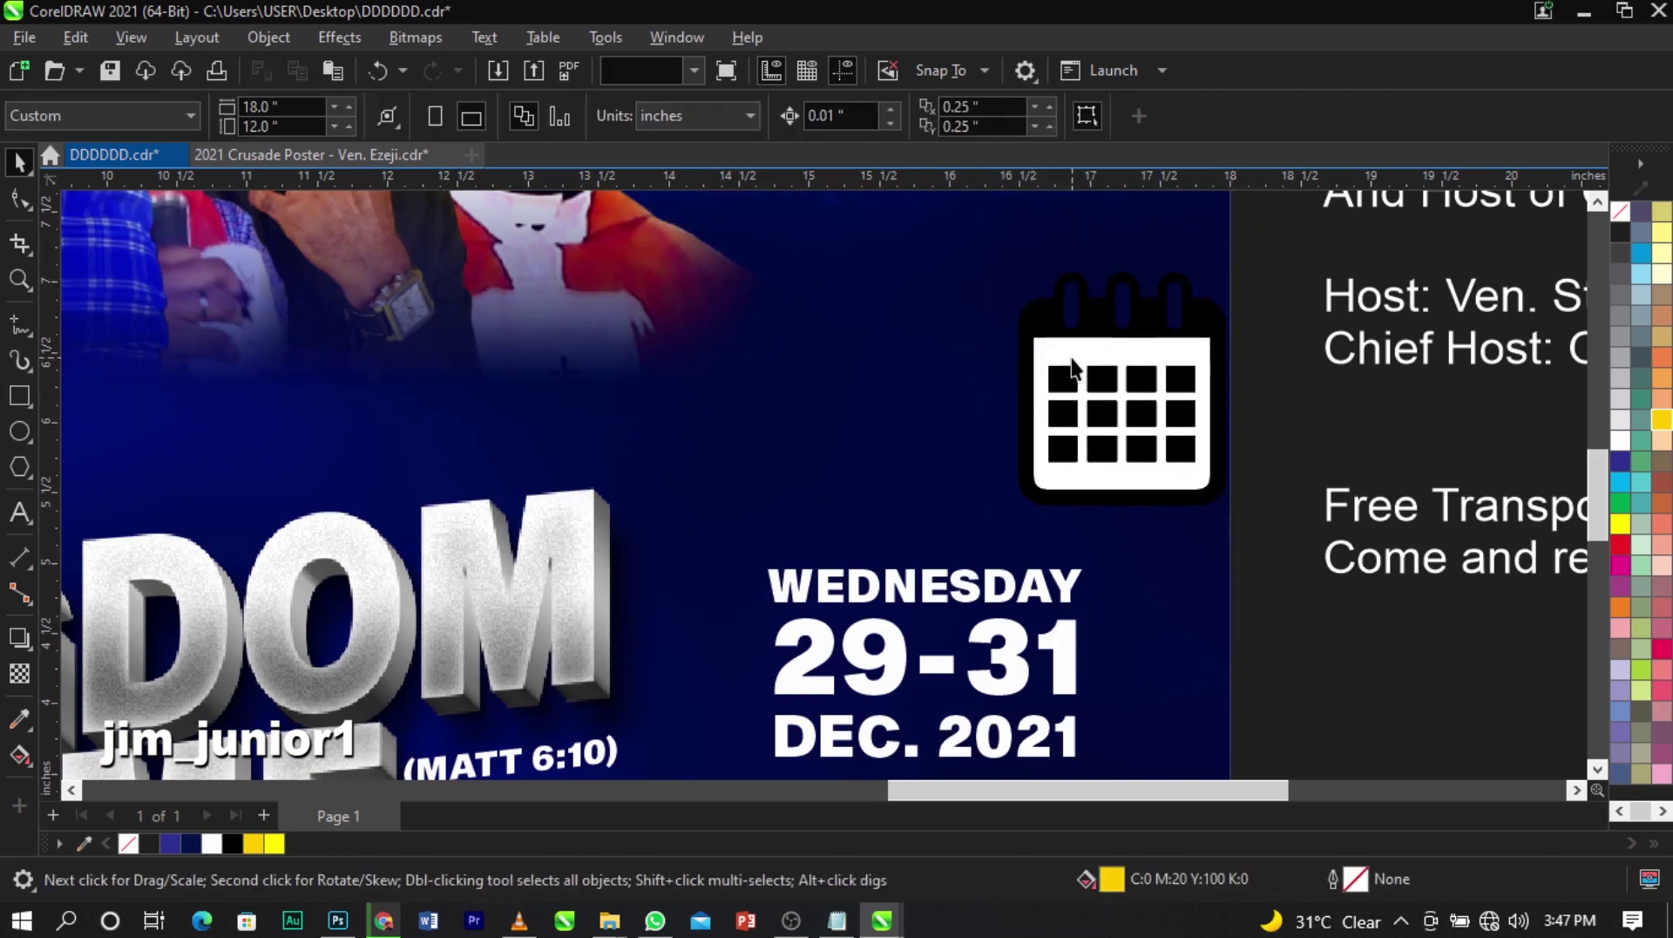
click(1100, 345)
key(Delete)
drag(1300, 269, 984, 545)
key(ctrl+g)
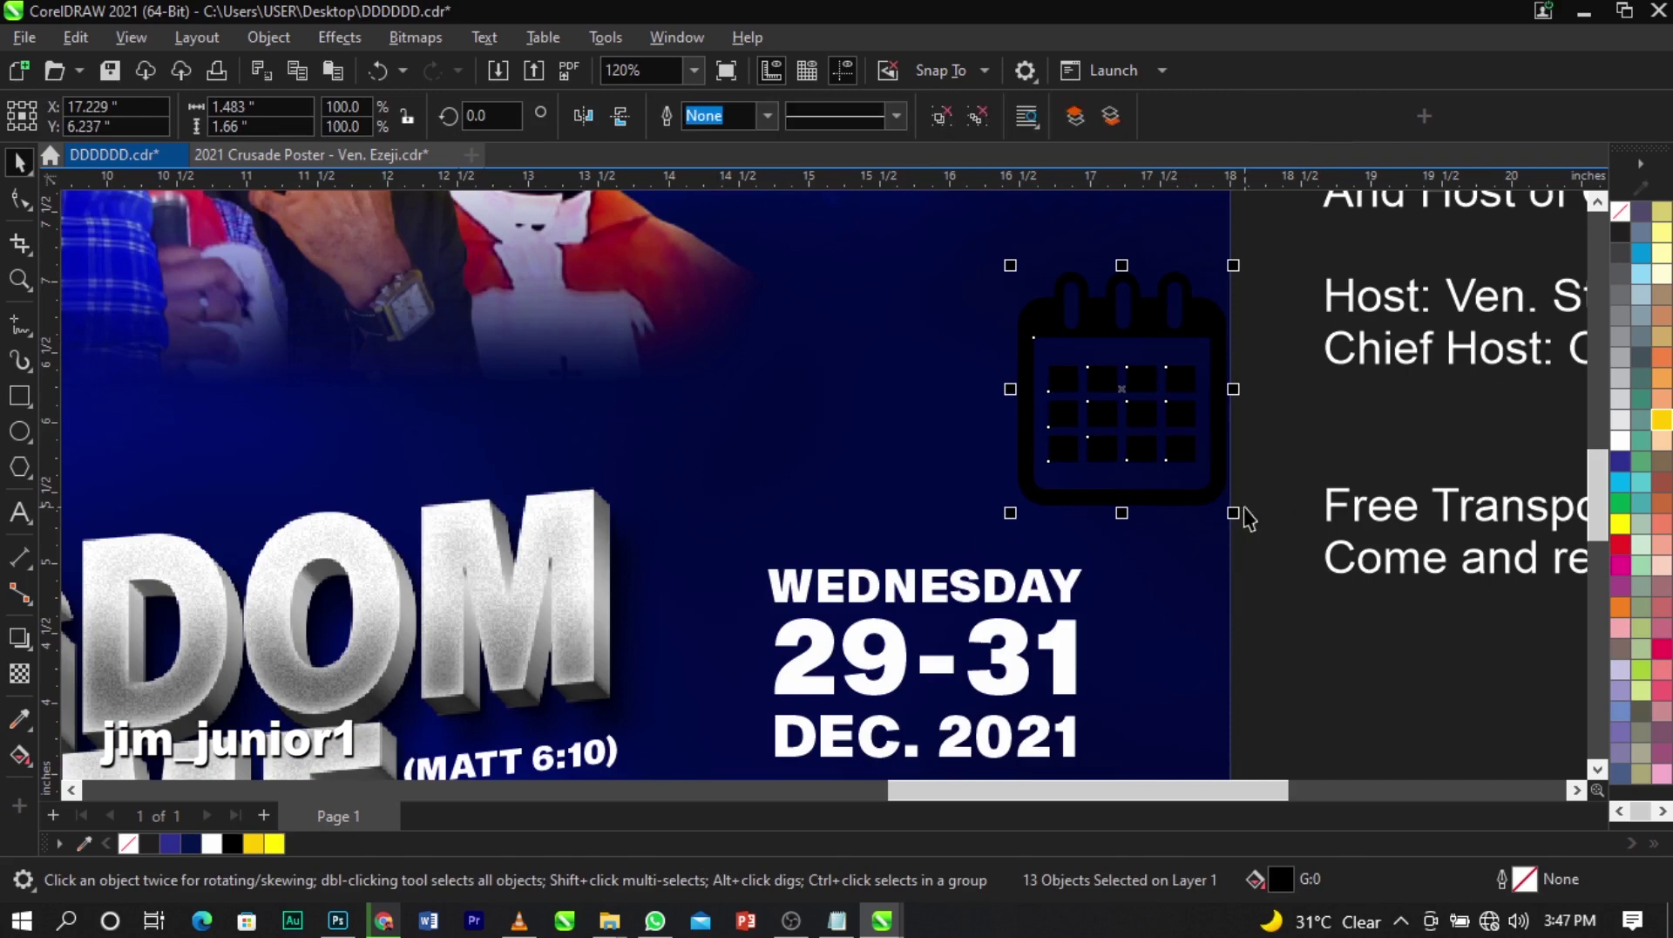
- Scale the calendar icon to about a third and fill it white above WEDNESDAY
drag(1172, 515, 940, 526)
click(1621, 442)
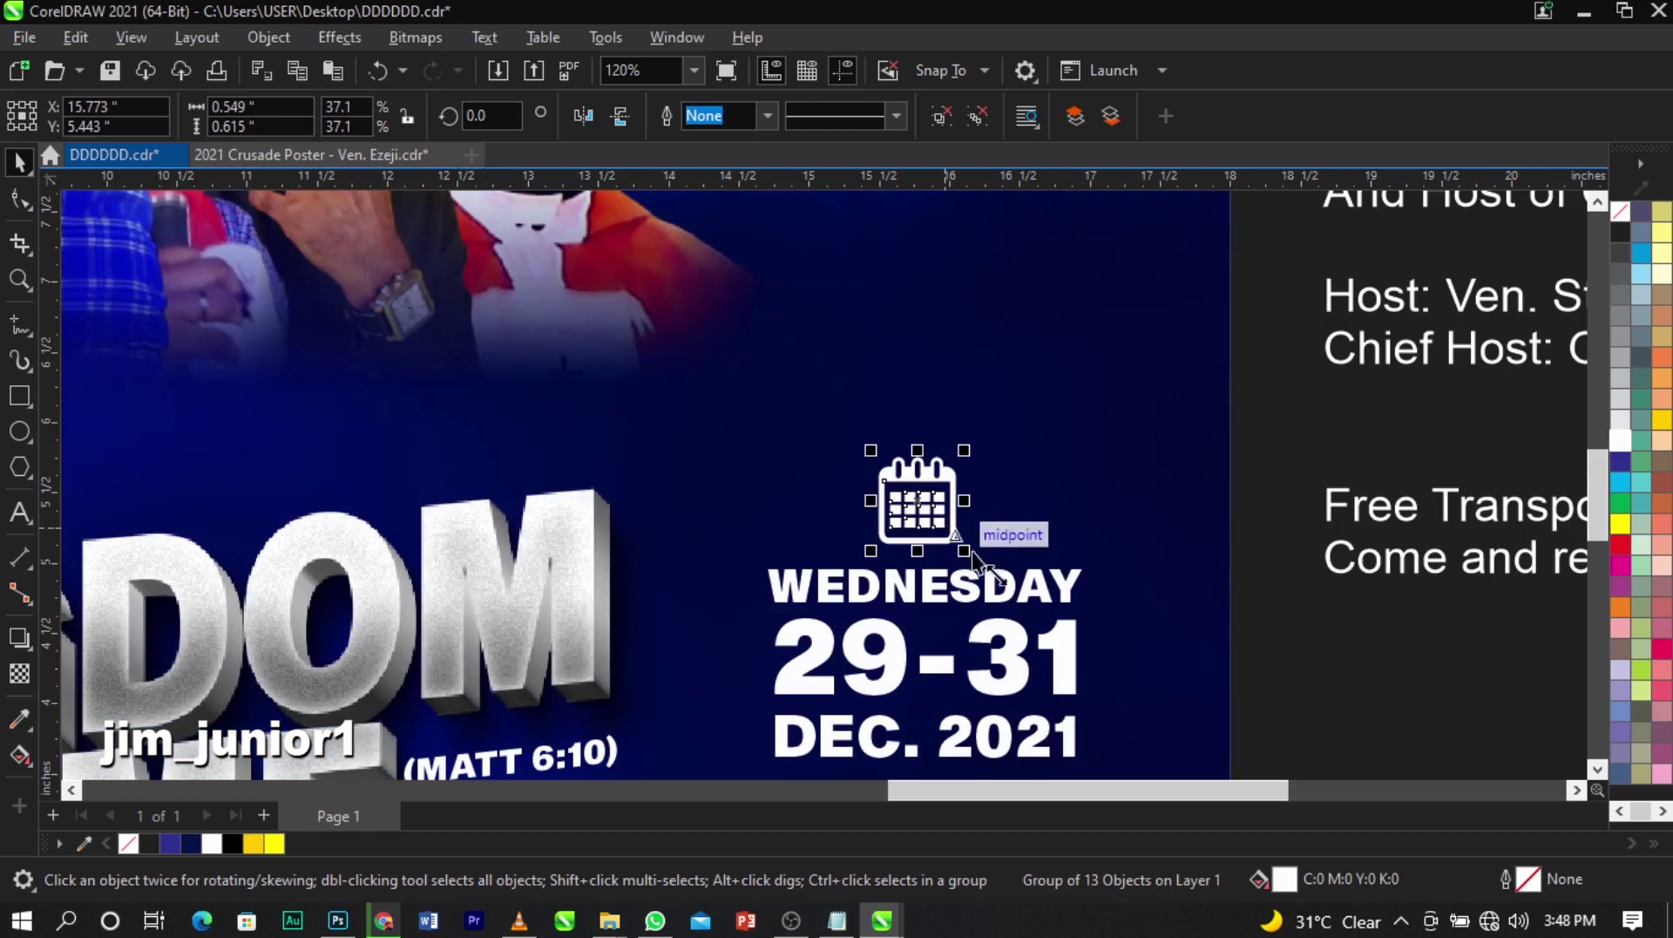
shift+click(1011, 577)
click(1255, 592)
- Zoom in and convert the alarm clock picture to a 300 dpi bitmap
key(F4)
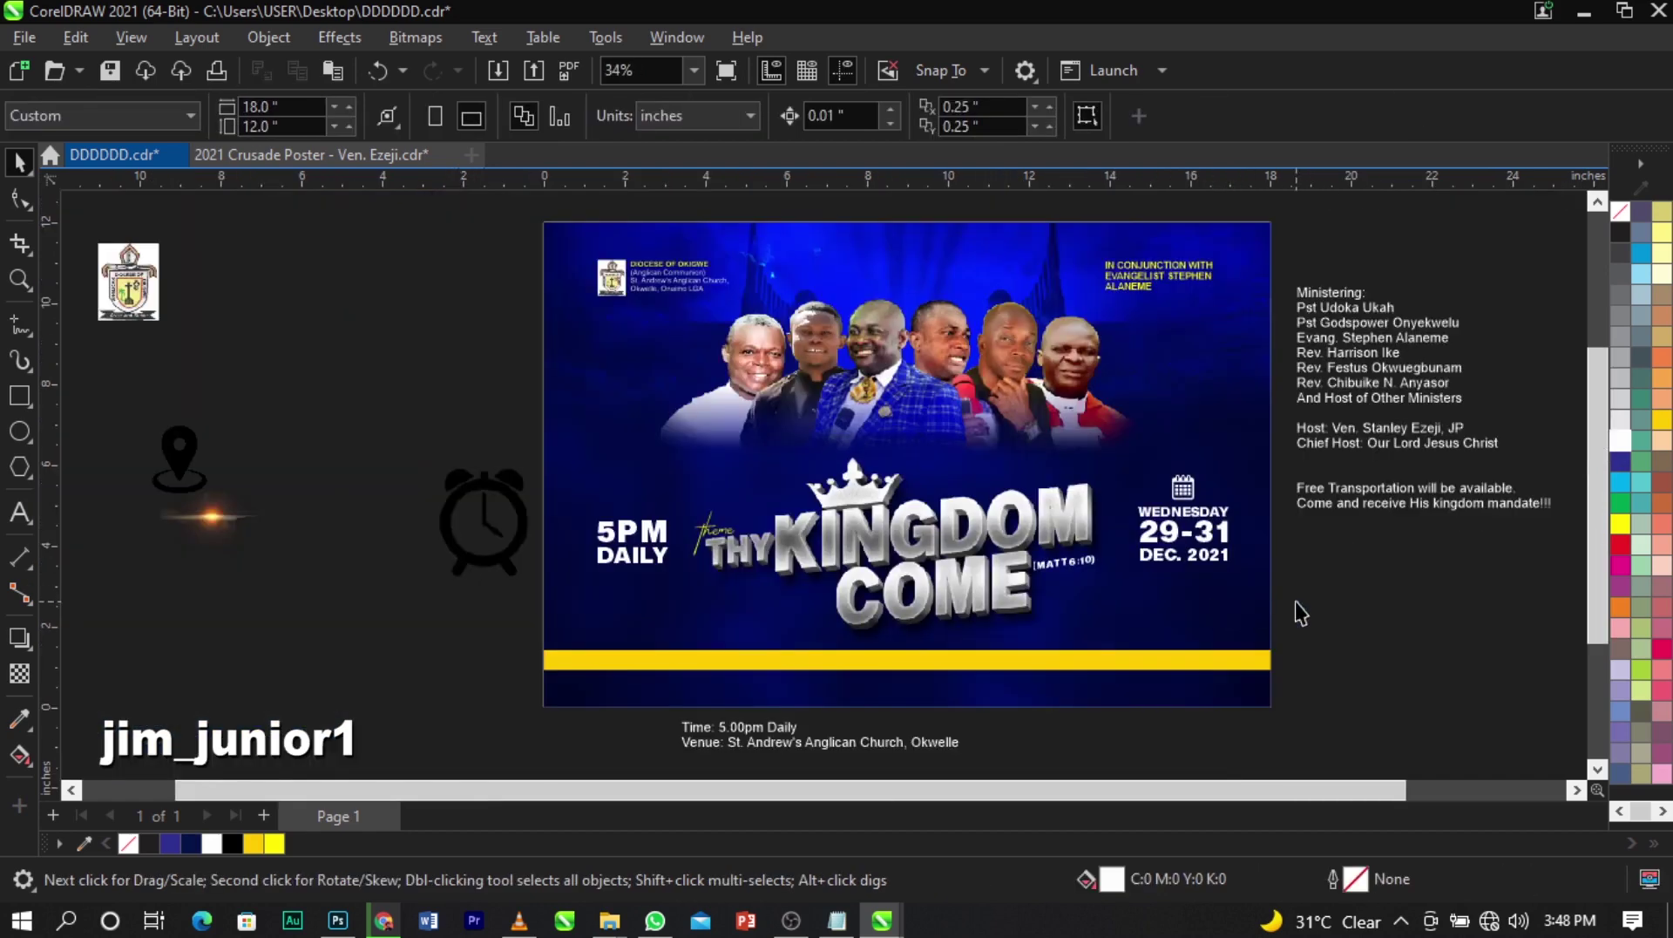
key(z)
drag(386, 415, 878, 627)
key(space)
click(486, 520)
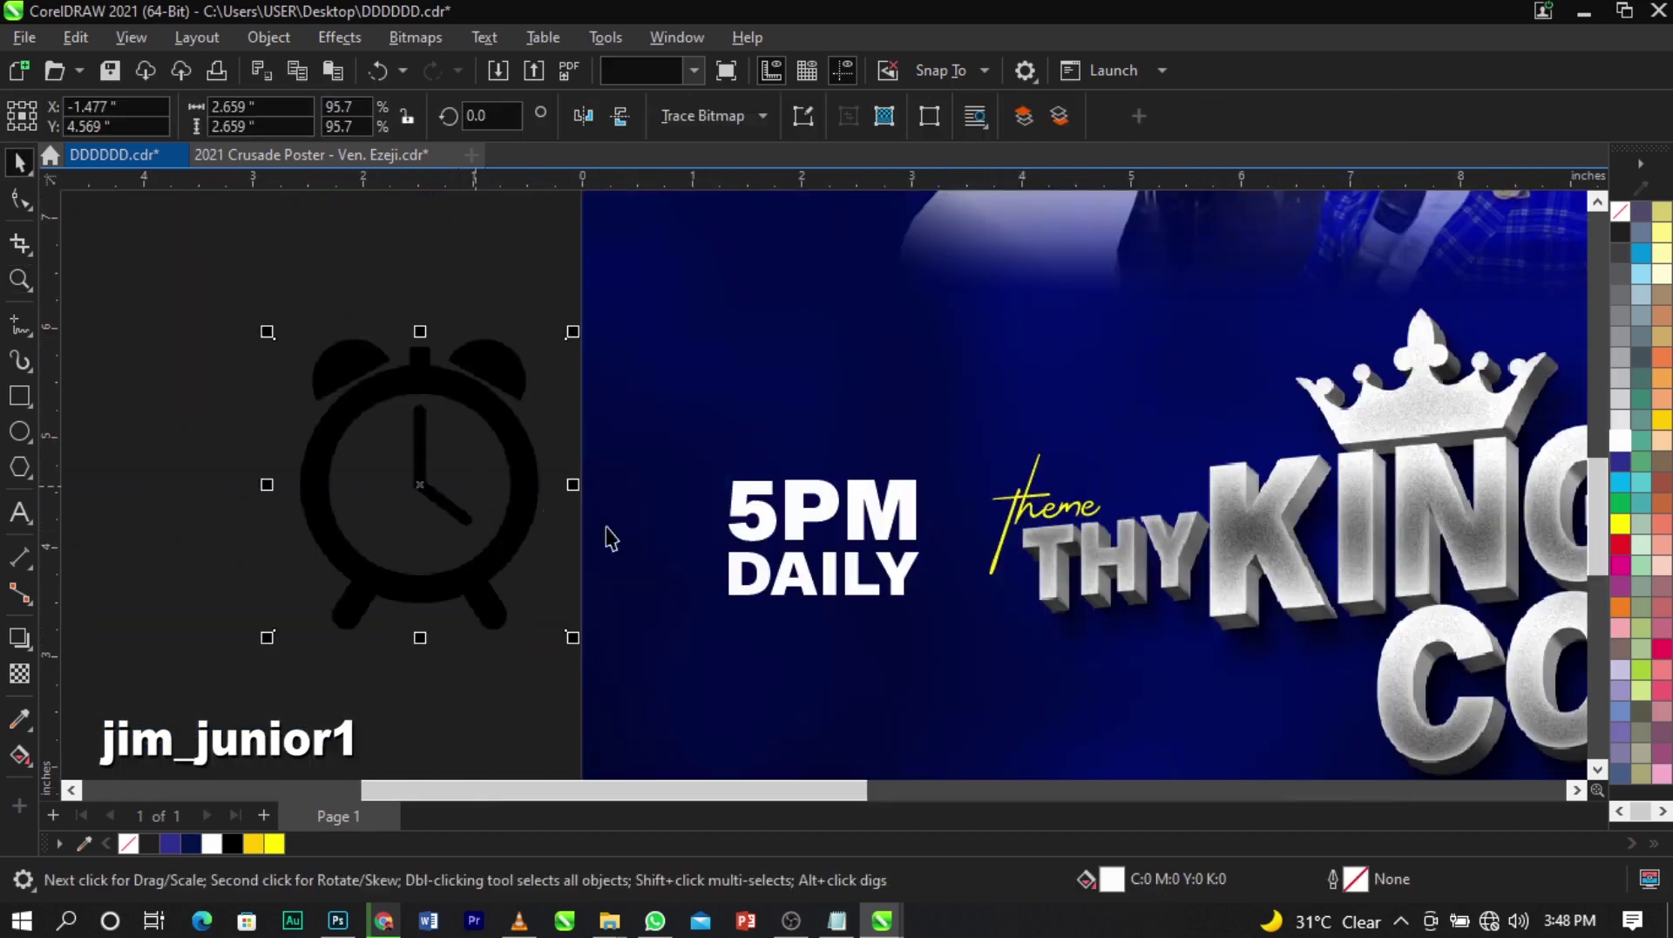
click(416, 37)
click(448, 65)
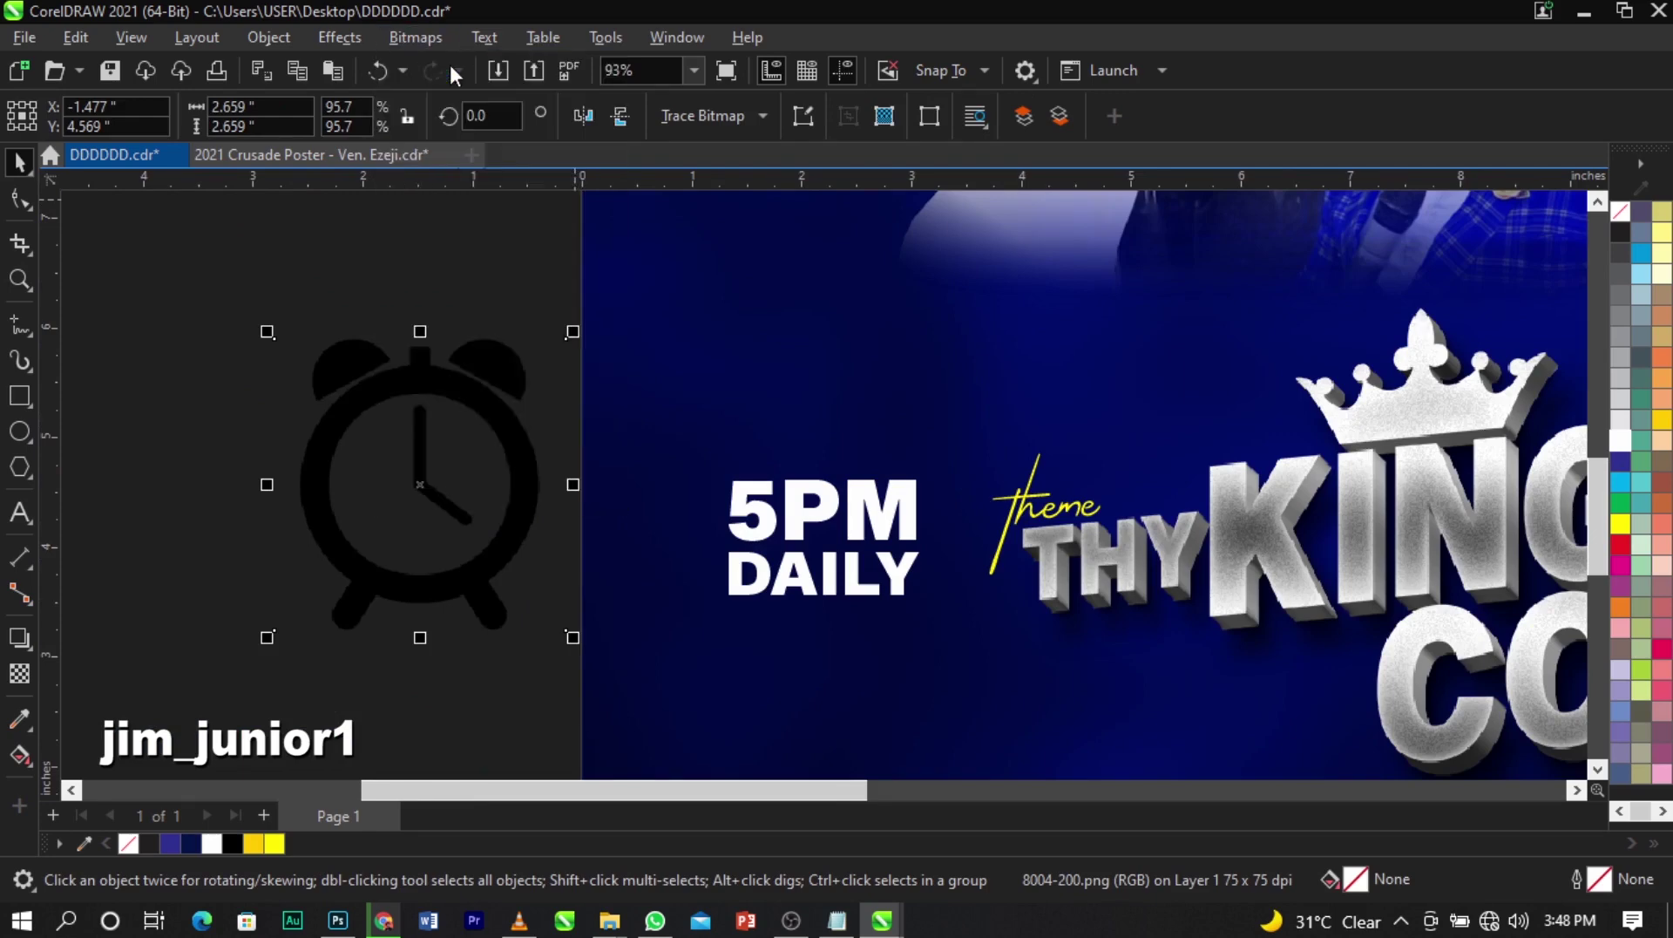
click(866, 598)
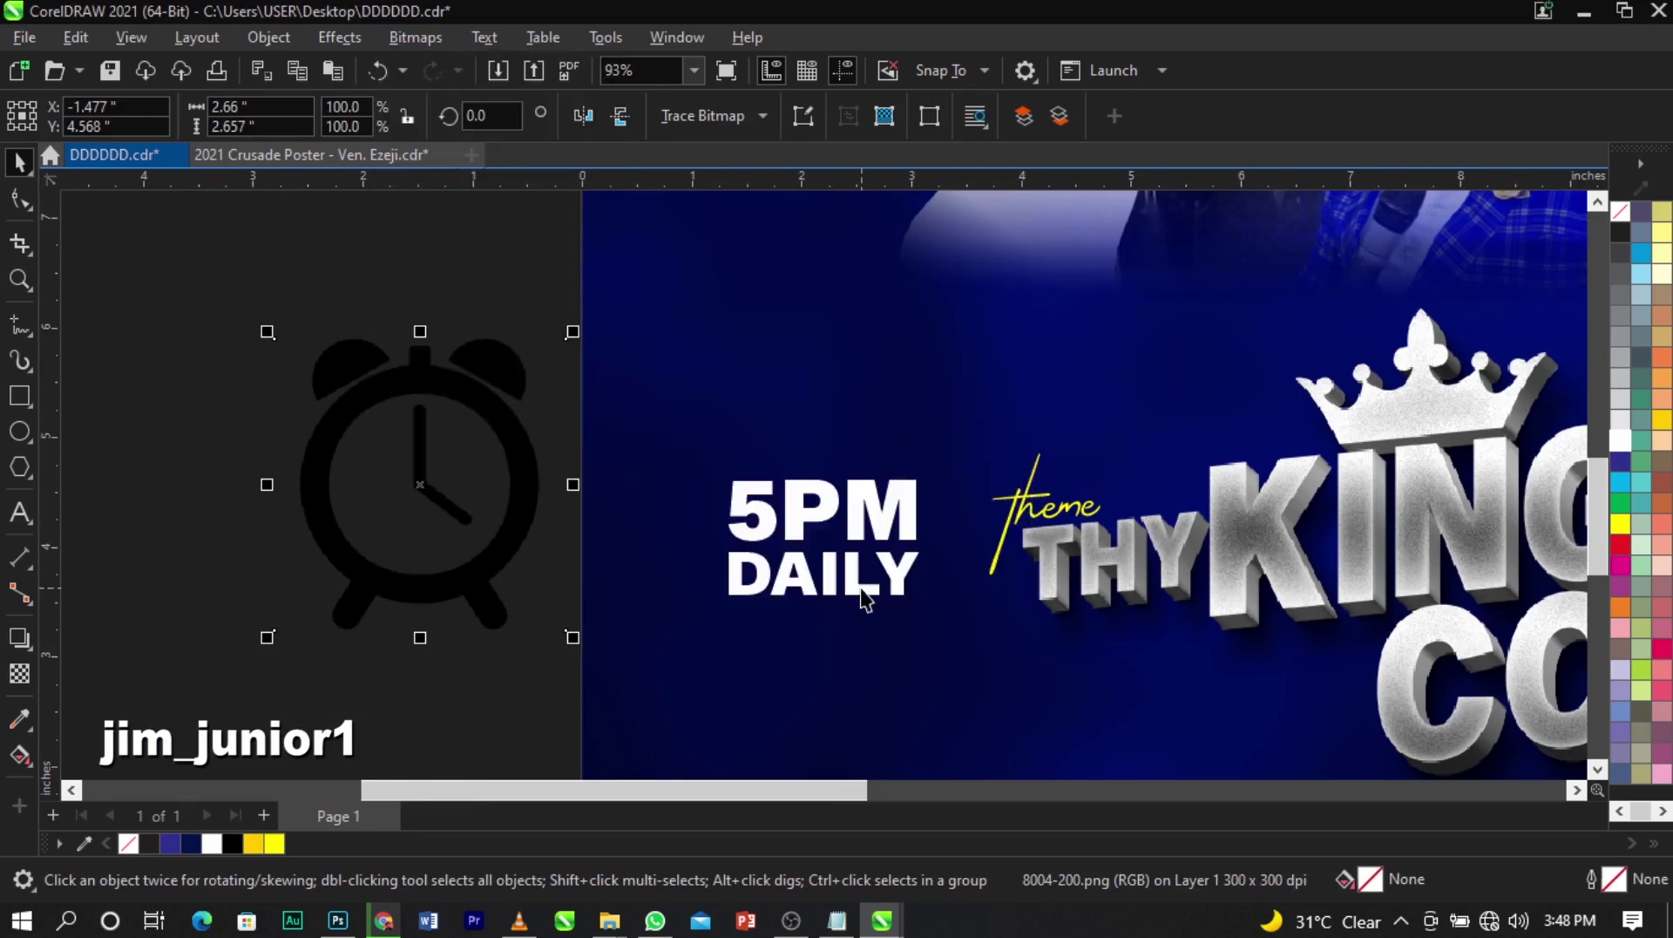
- Change the clock bitmap's mode to Black and White (1-bit)
click(430, 44)
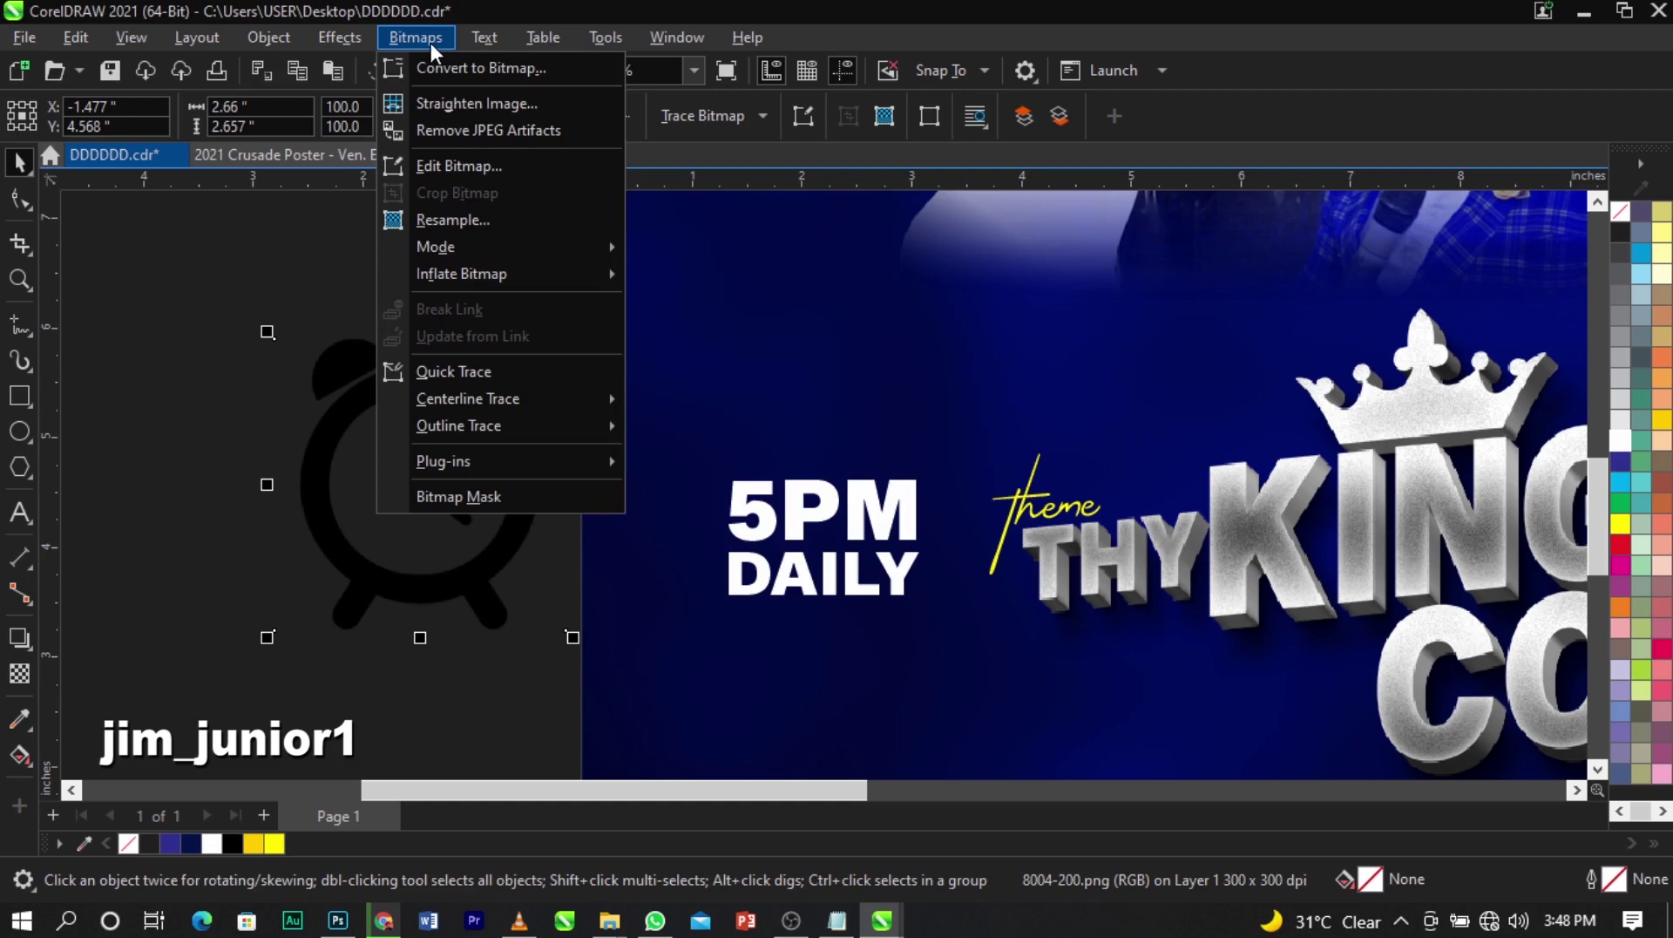
mouse_move(470, 247)
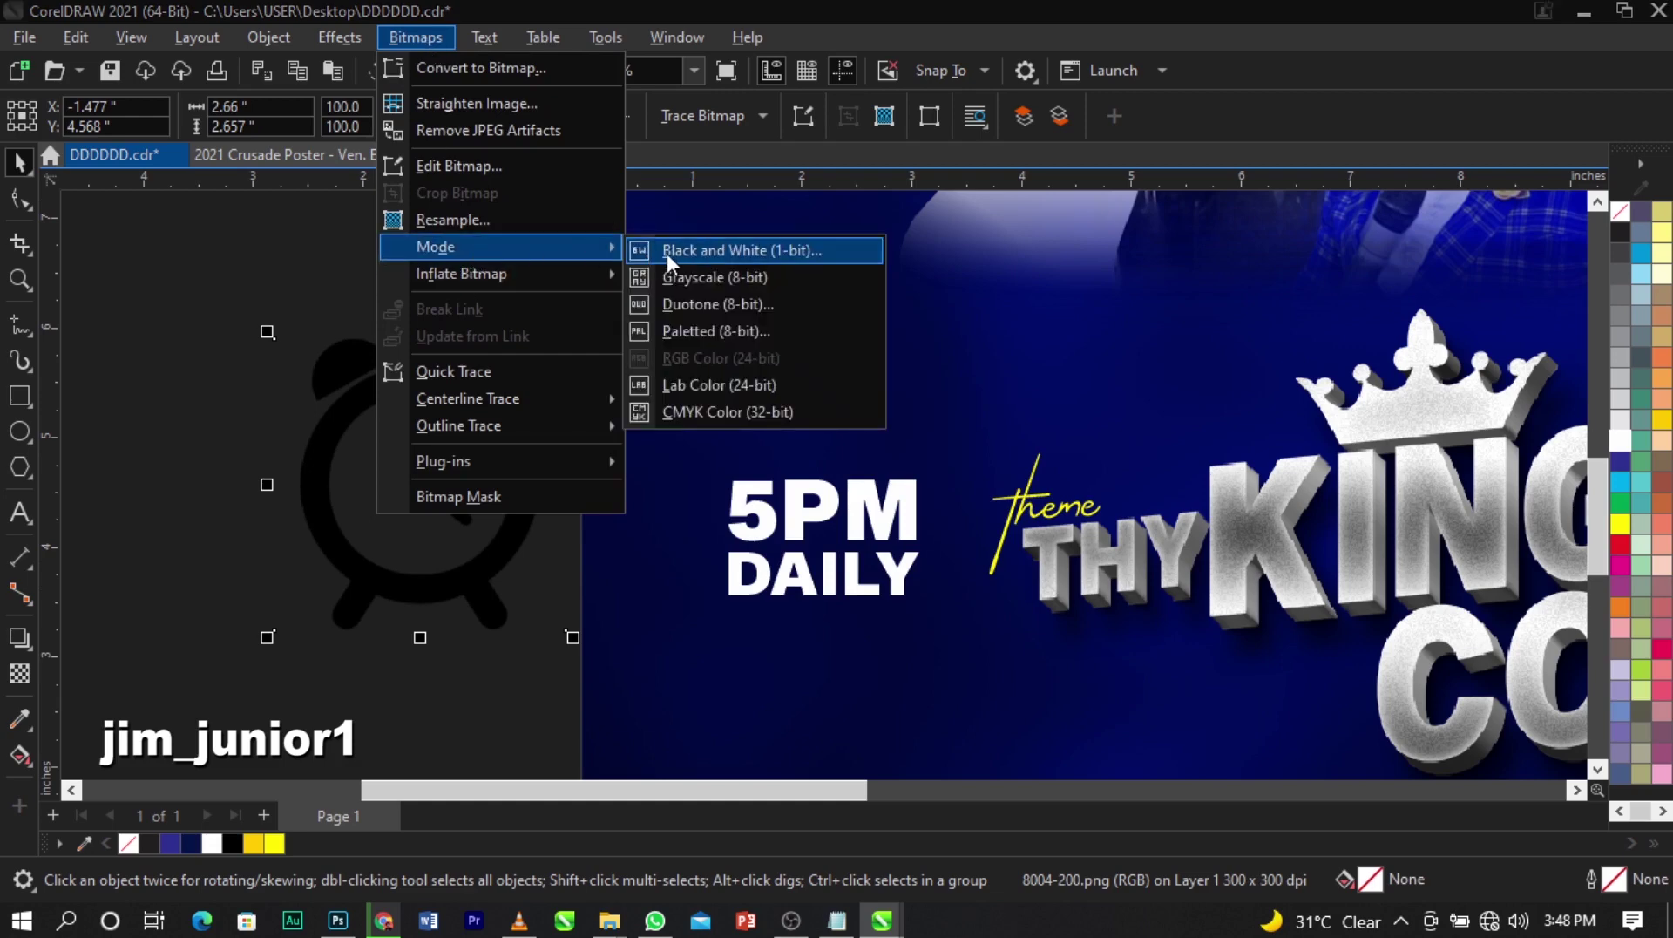
click(667, 252)
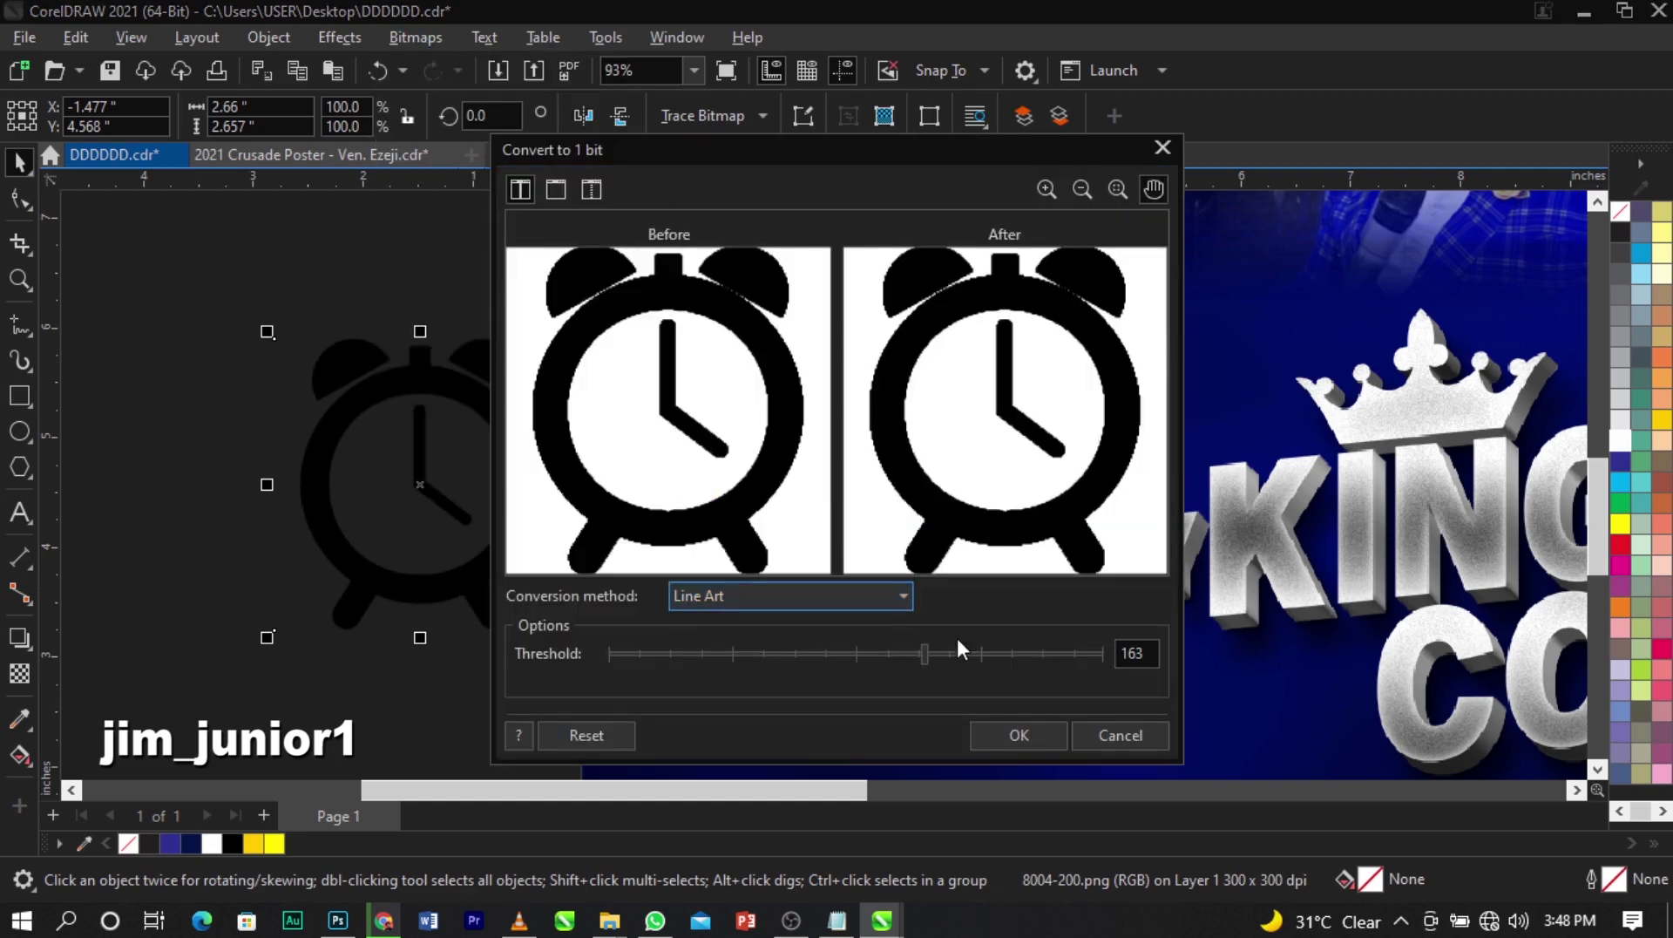
click(1018, 735)
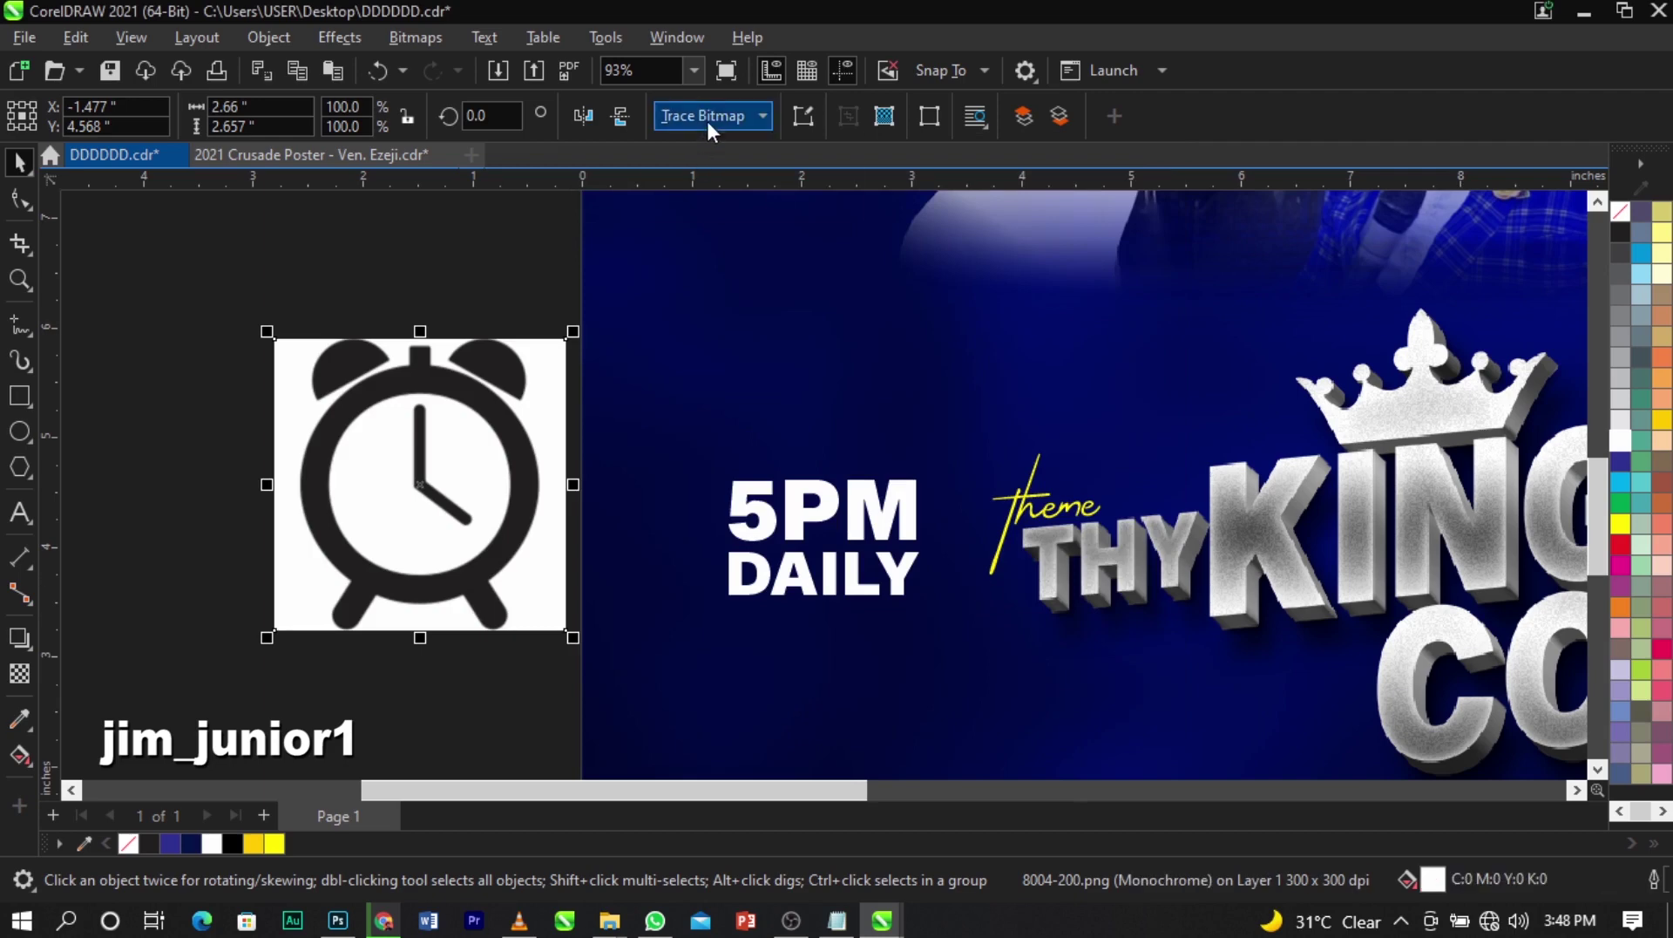
- Trace the clock with Outline Trace > Line Art, move the result aside, and delete the original bitmap
click(708, 123)
mouse_move(743, 203)
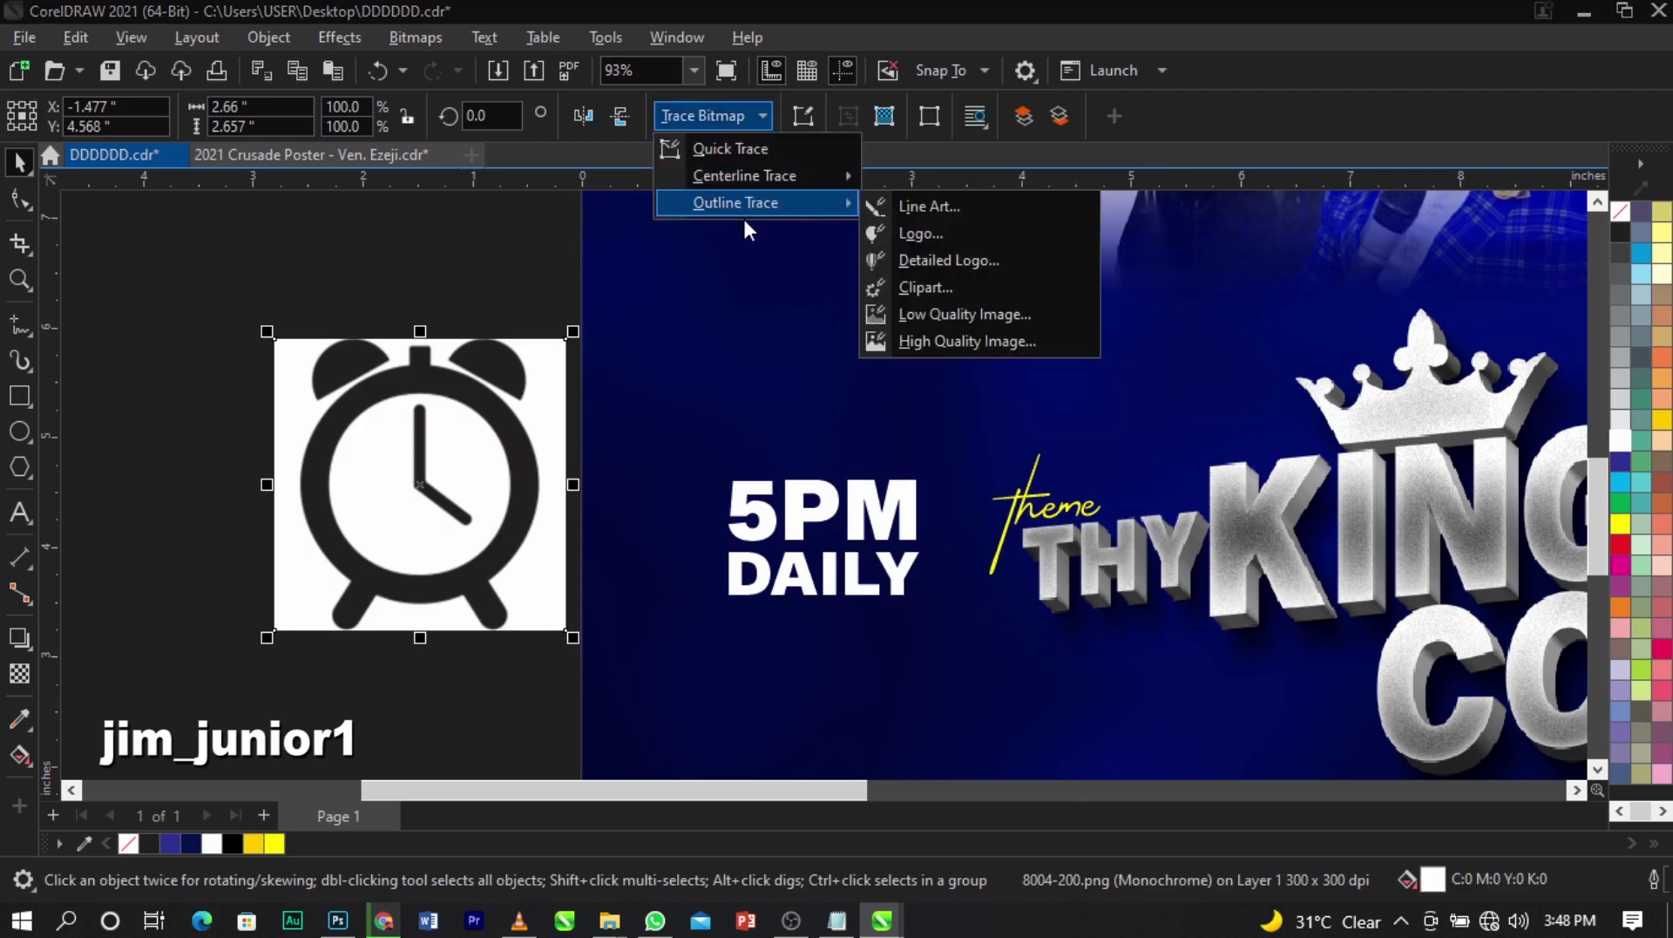
click(960, 204)
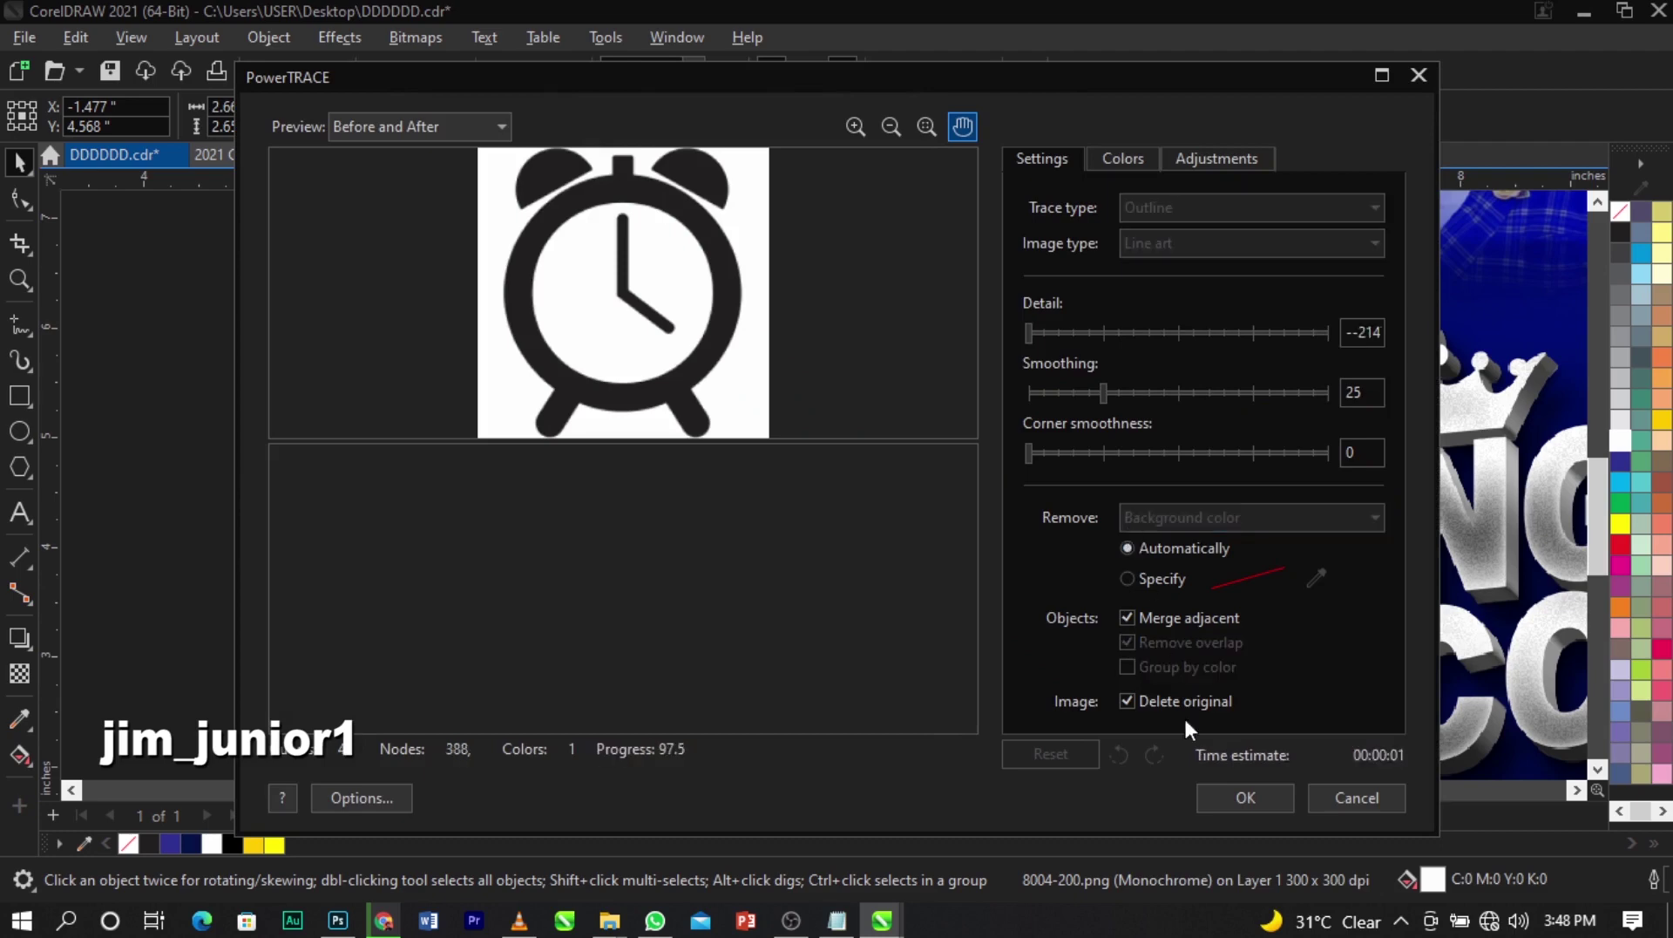
click(1248, 797)
mouse_move(523, 514)
mouse_down()
mouse_move(471, 551)
mouse_move(368, 510)
mouse_up()
click(361, 505)
click(508, 598)
key(Delete)
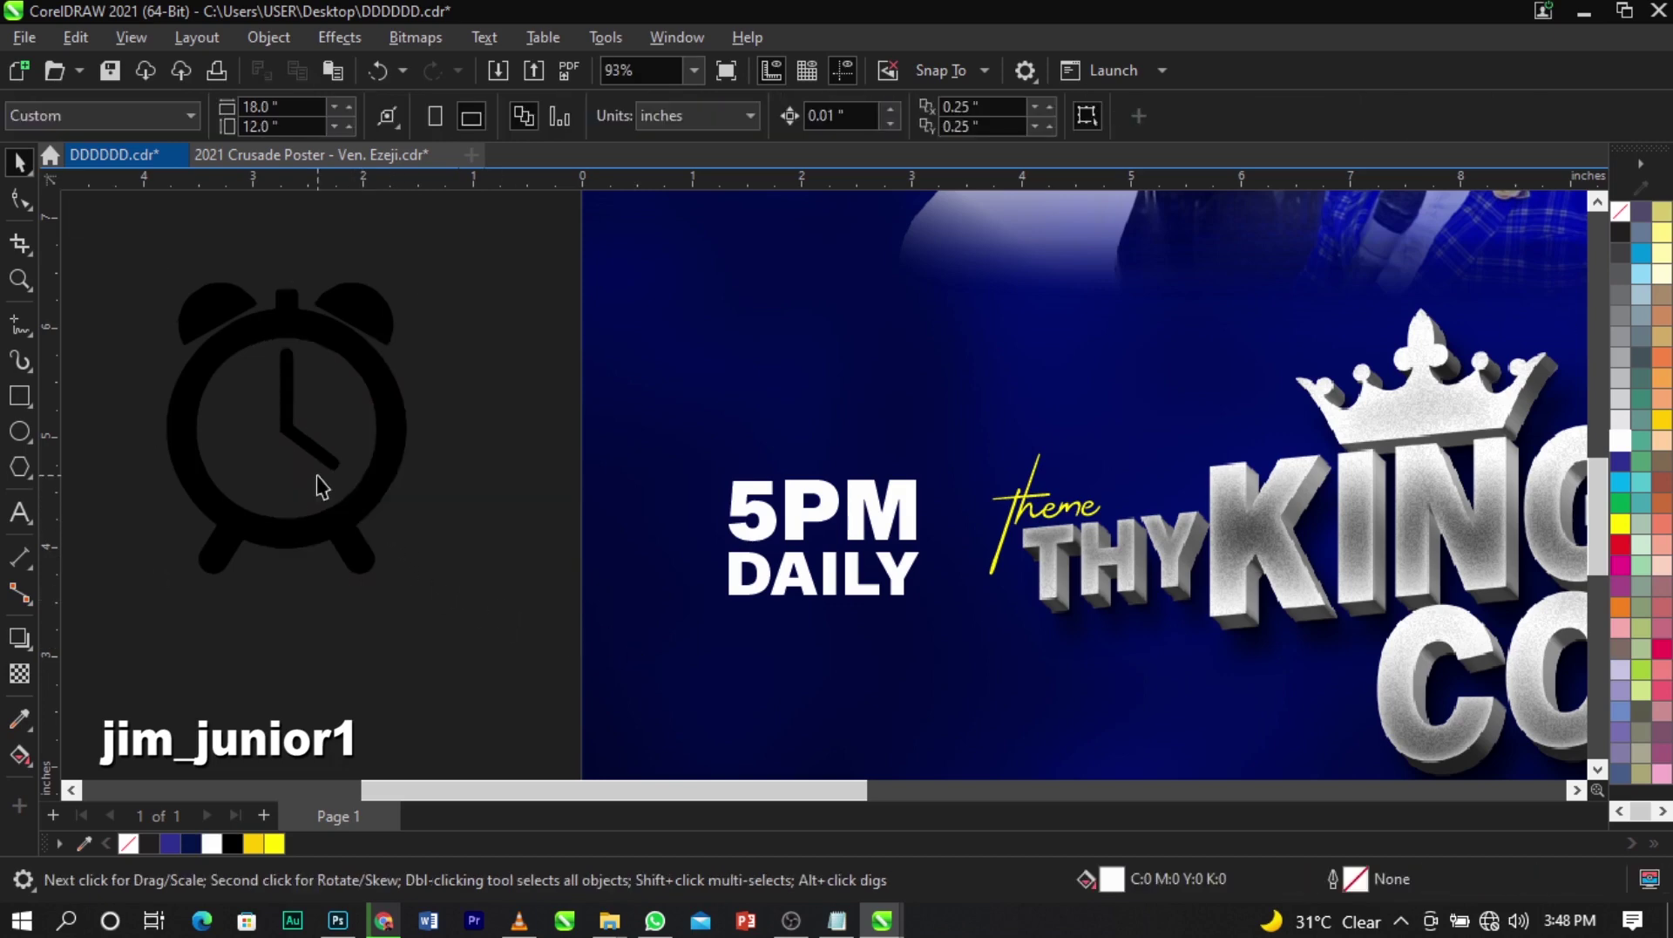
click(340, 533)
- Shrink the traced clock to about a third, place it above 5PM DAILY, and fill it white
drag(411, 580, 251, 516)
drag(242, 370, 833, 448)
click(1621, 441)
scroll(858, 349, up, 2)
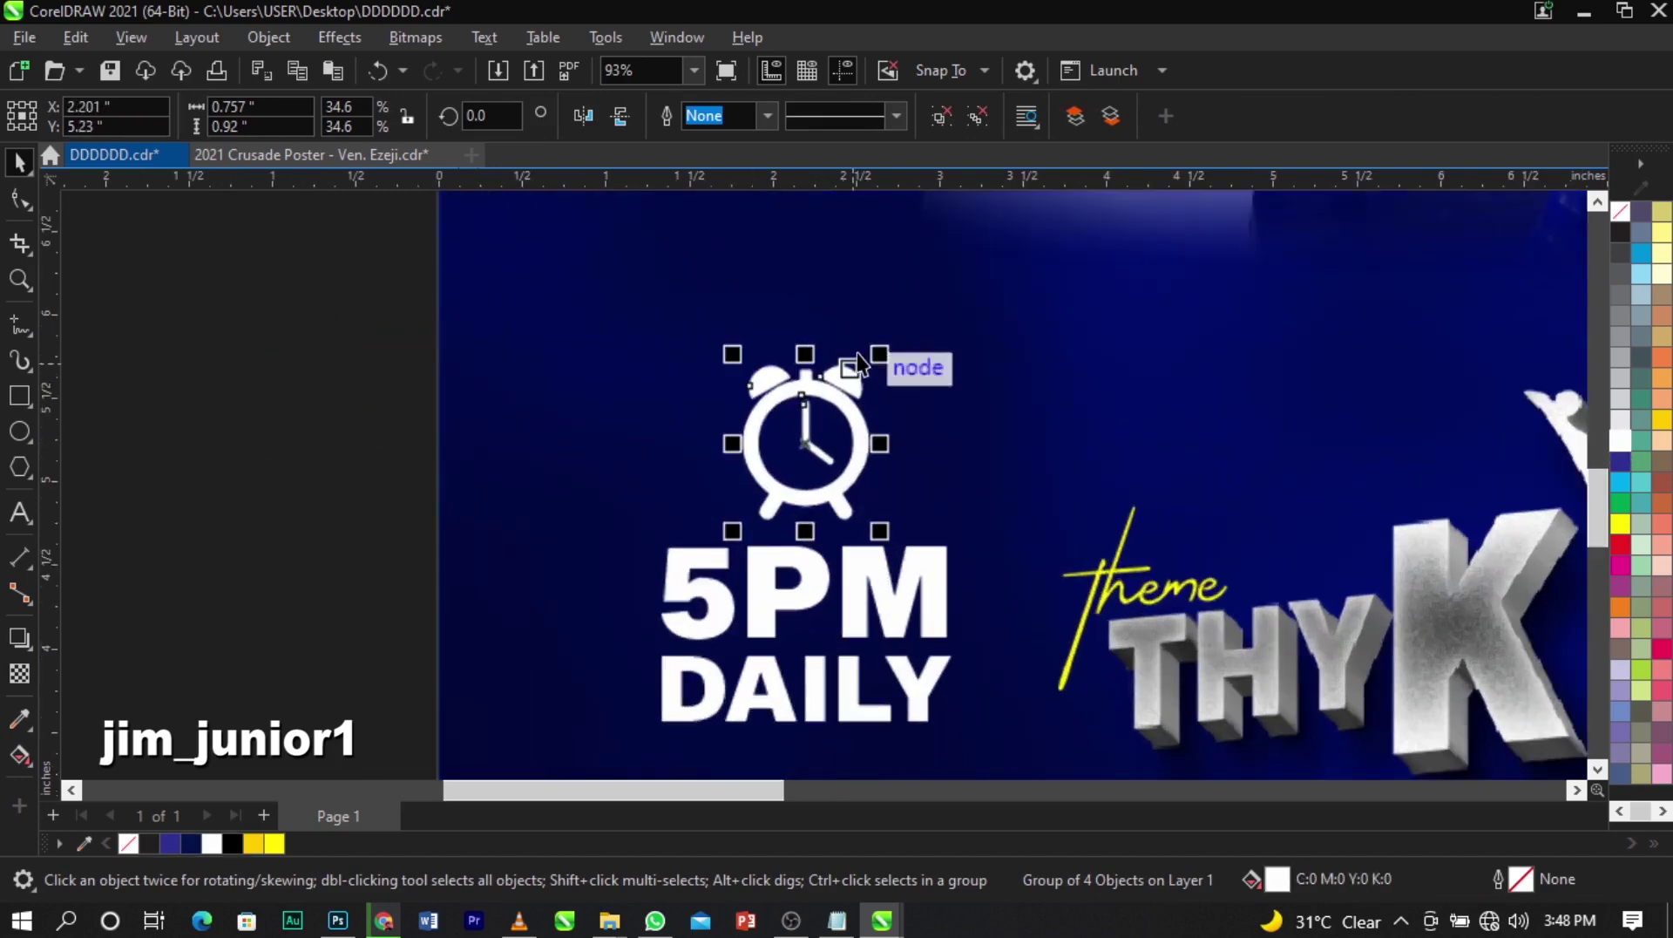
shift+click(902, 579)
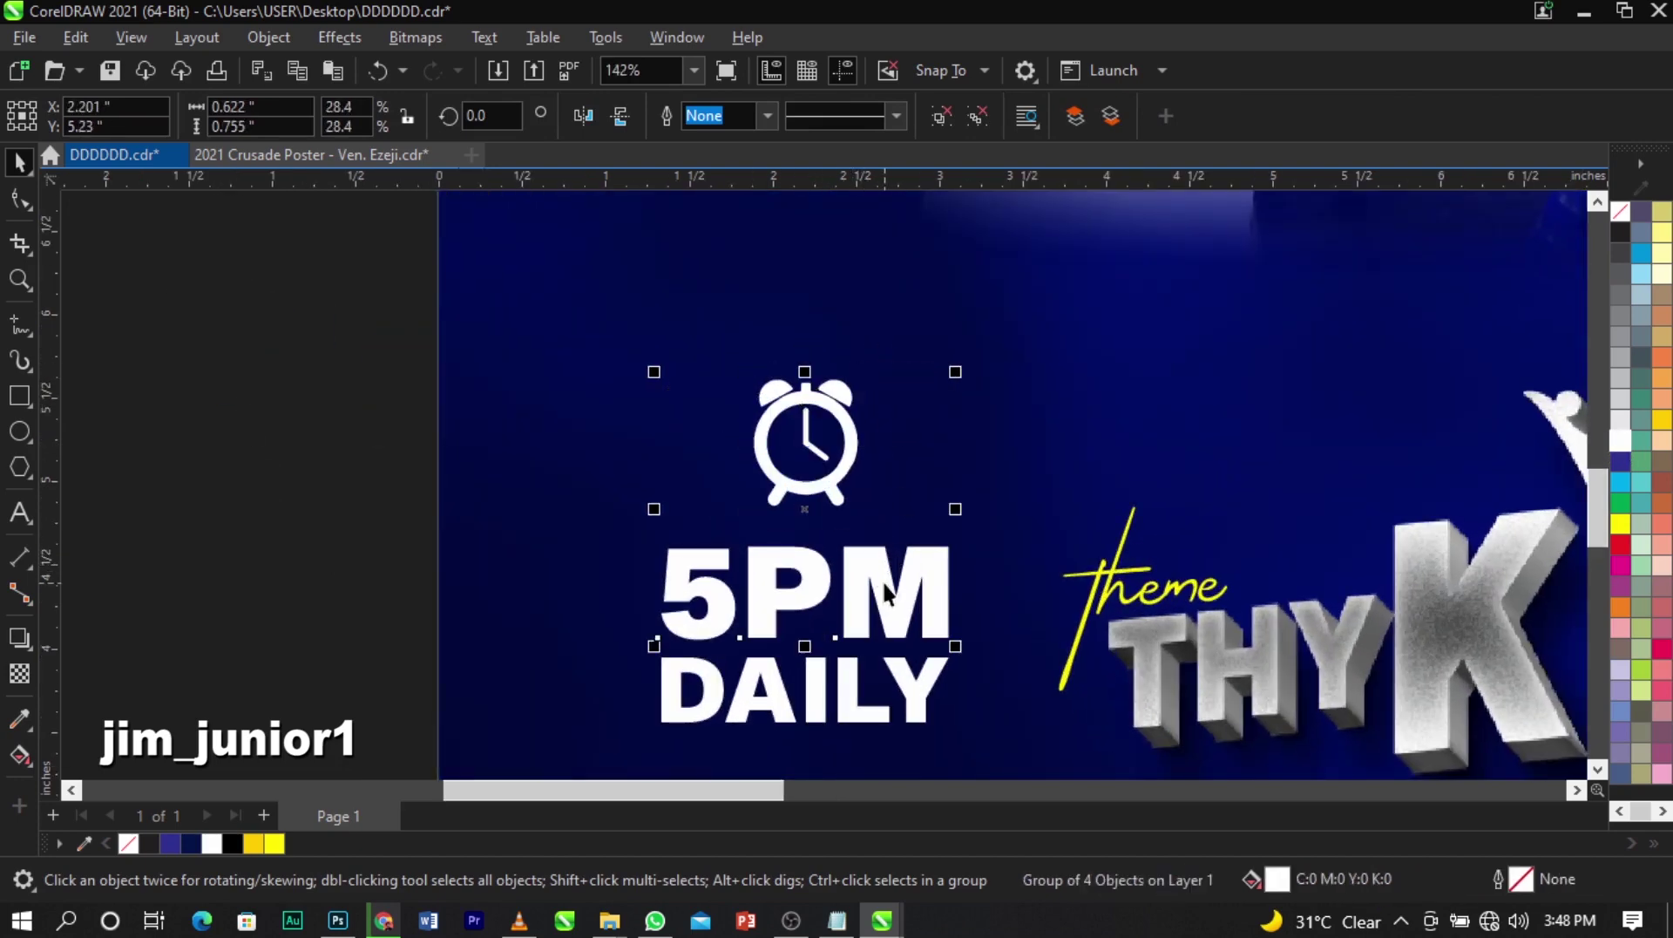
click(379, 520)
scroll(379, 520, down, 2)
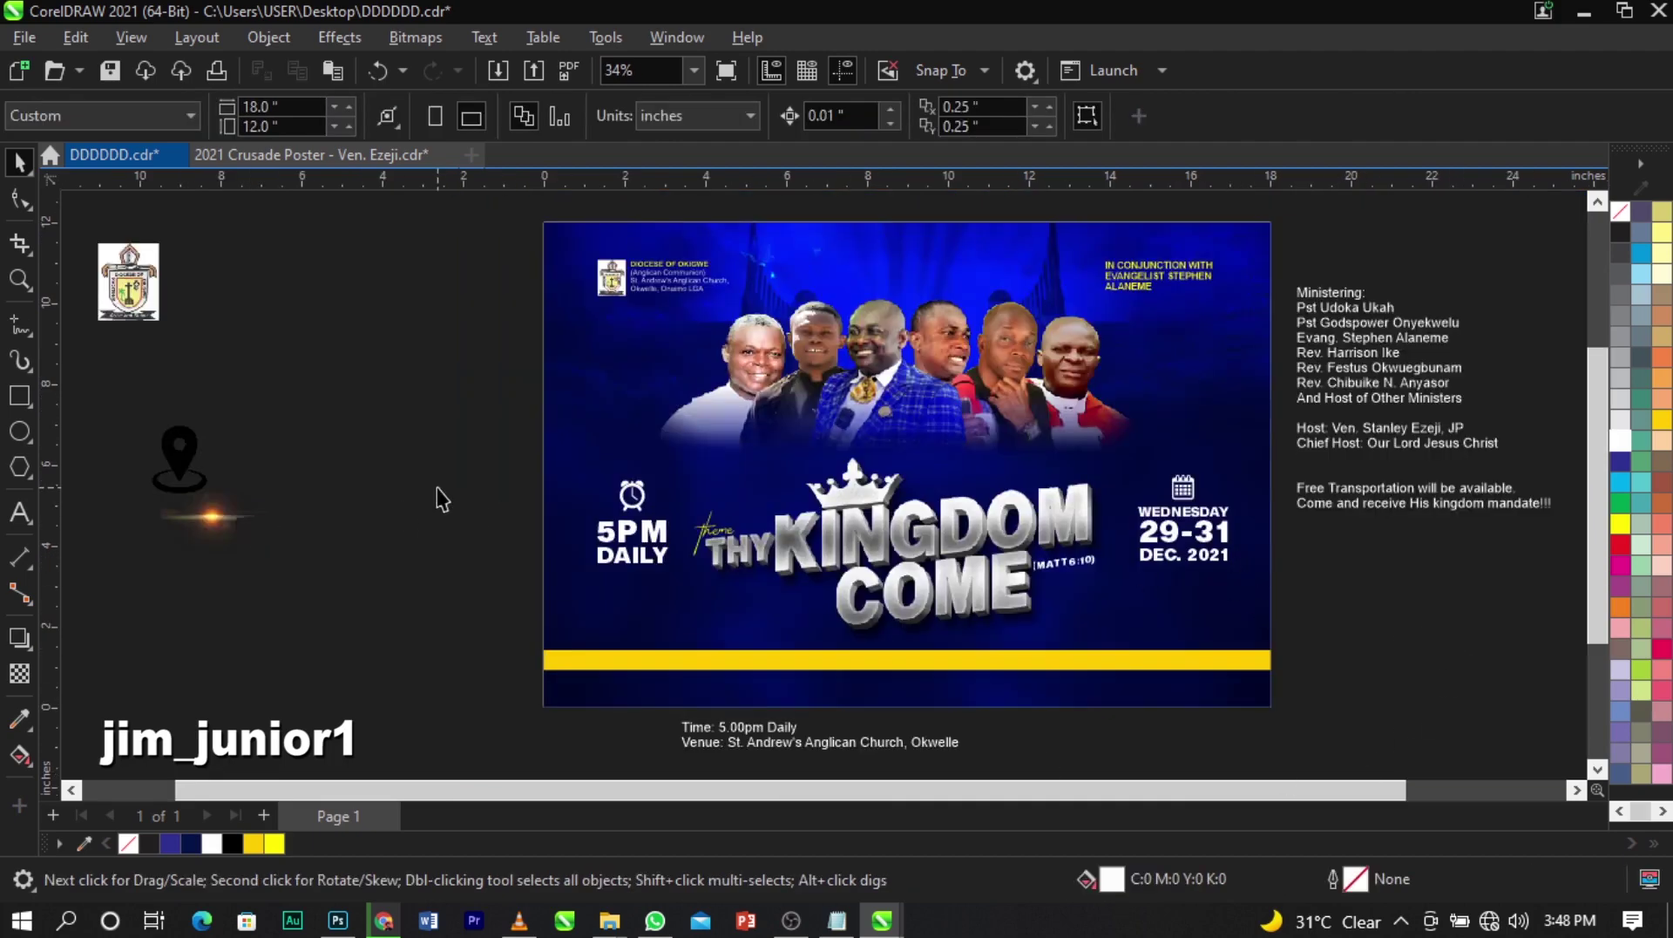
- Cut the Ministering lines from the notes into a new text block left of the poster
scroll(436, 488, down, 1)
scroll(1261, 360, up, 1)
double_click(1272, 383)
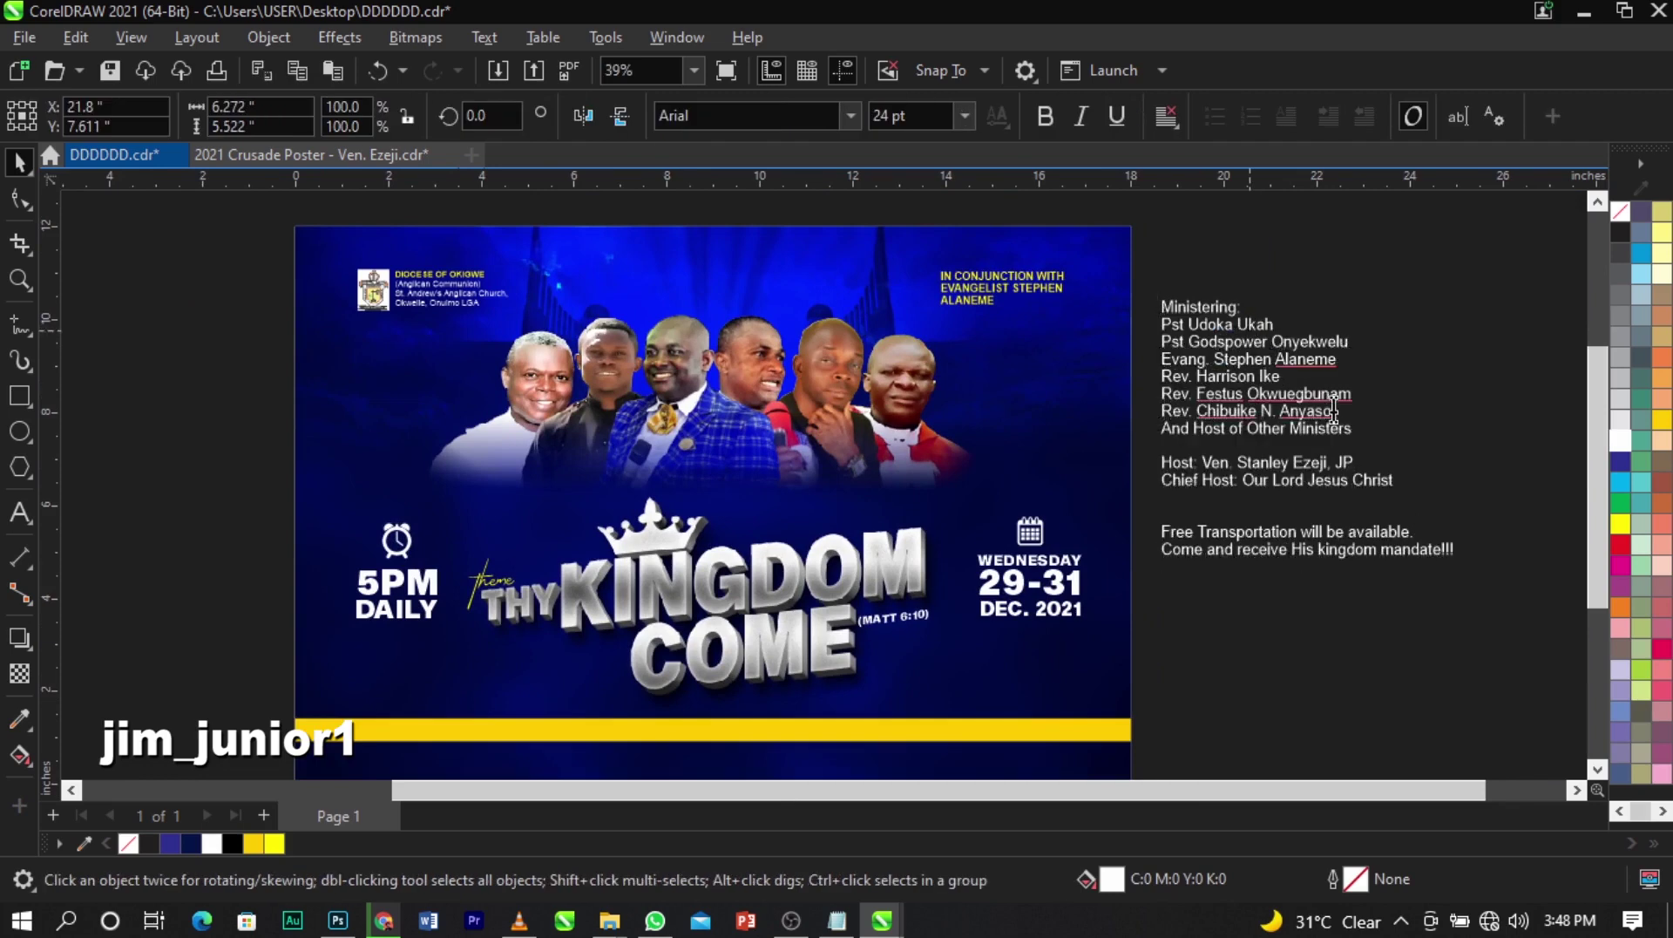
drag(1366, 432, 1184, 318)
key(ctrl+x)
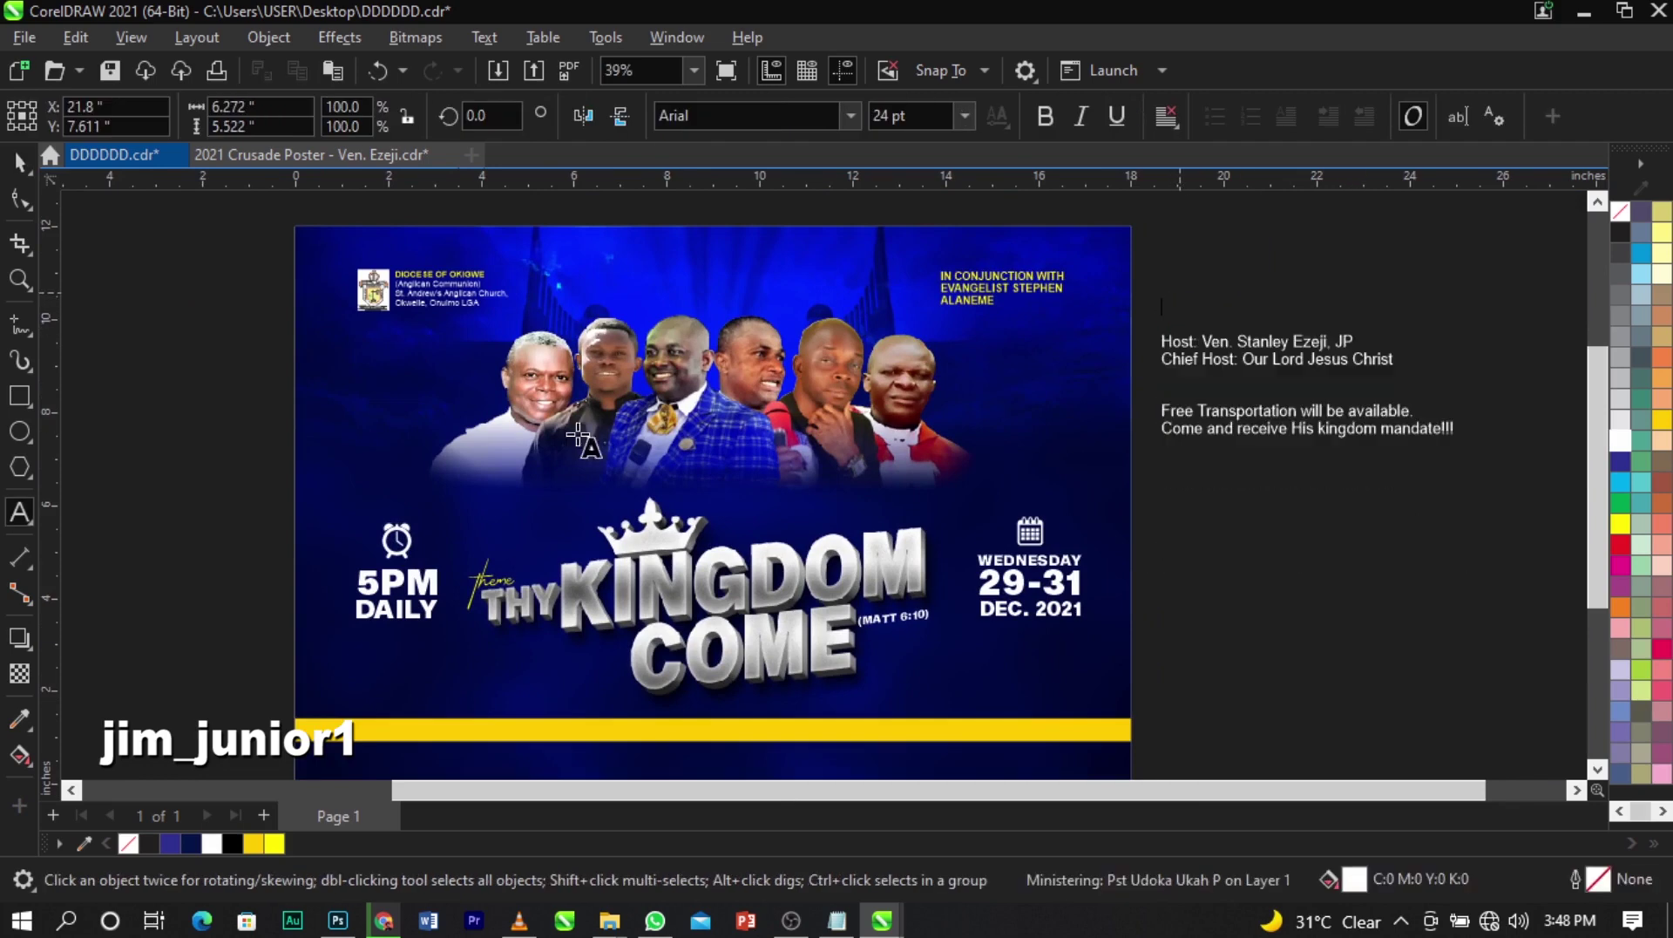
click(165, 478)
key(ctrl+v)
key(ctrl+space)
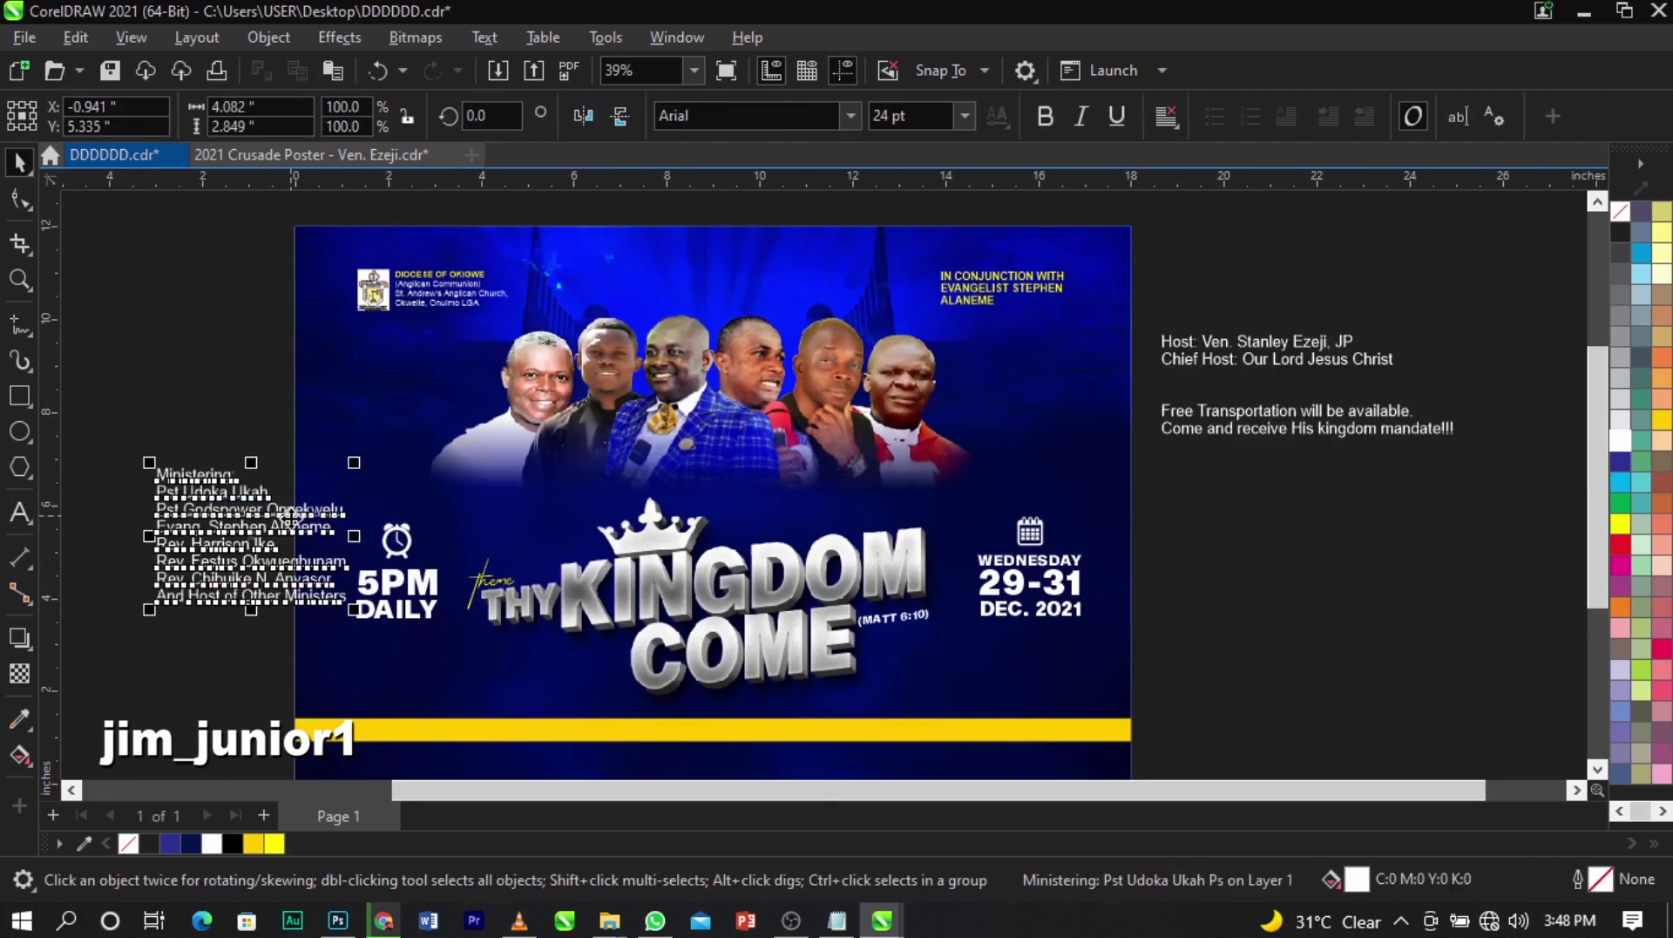
drag(255, 502, 172, 414)
click(932, 432)
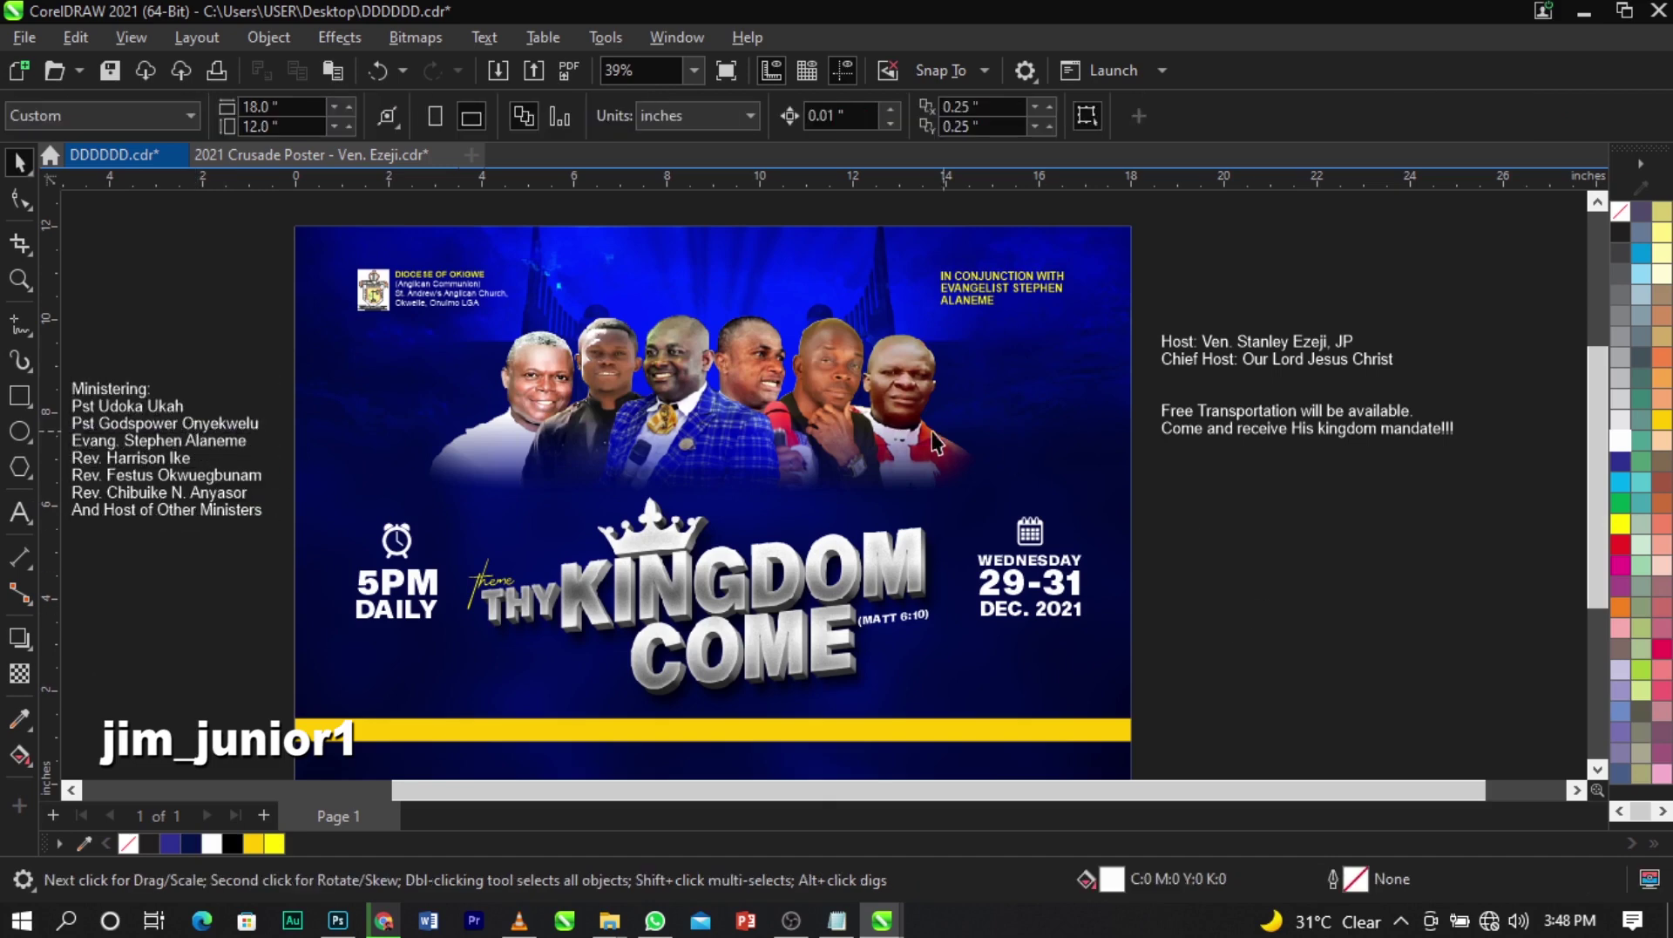
- Cut the two Host lines into a separate text block at the lower right
double_click(1228, 420)
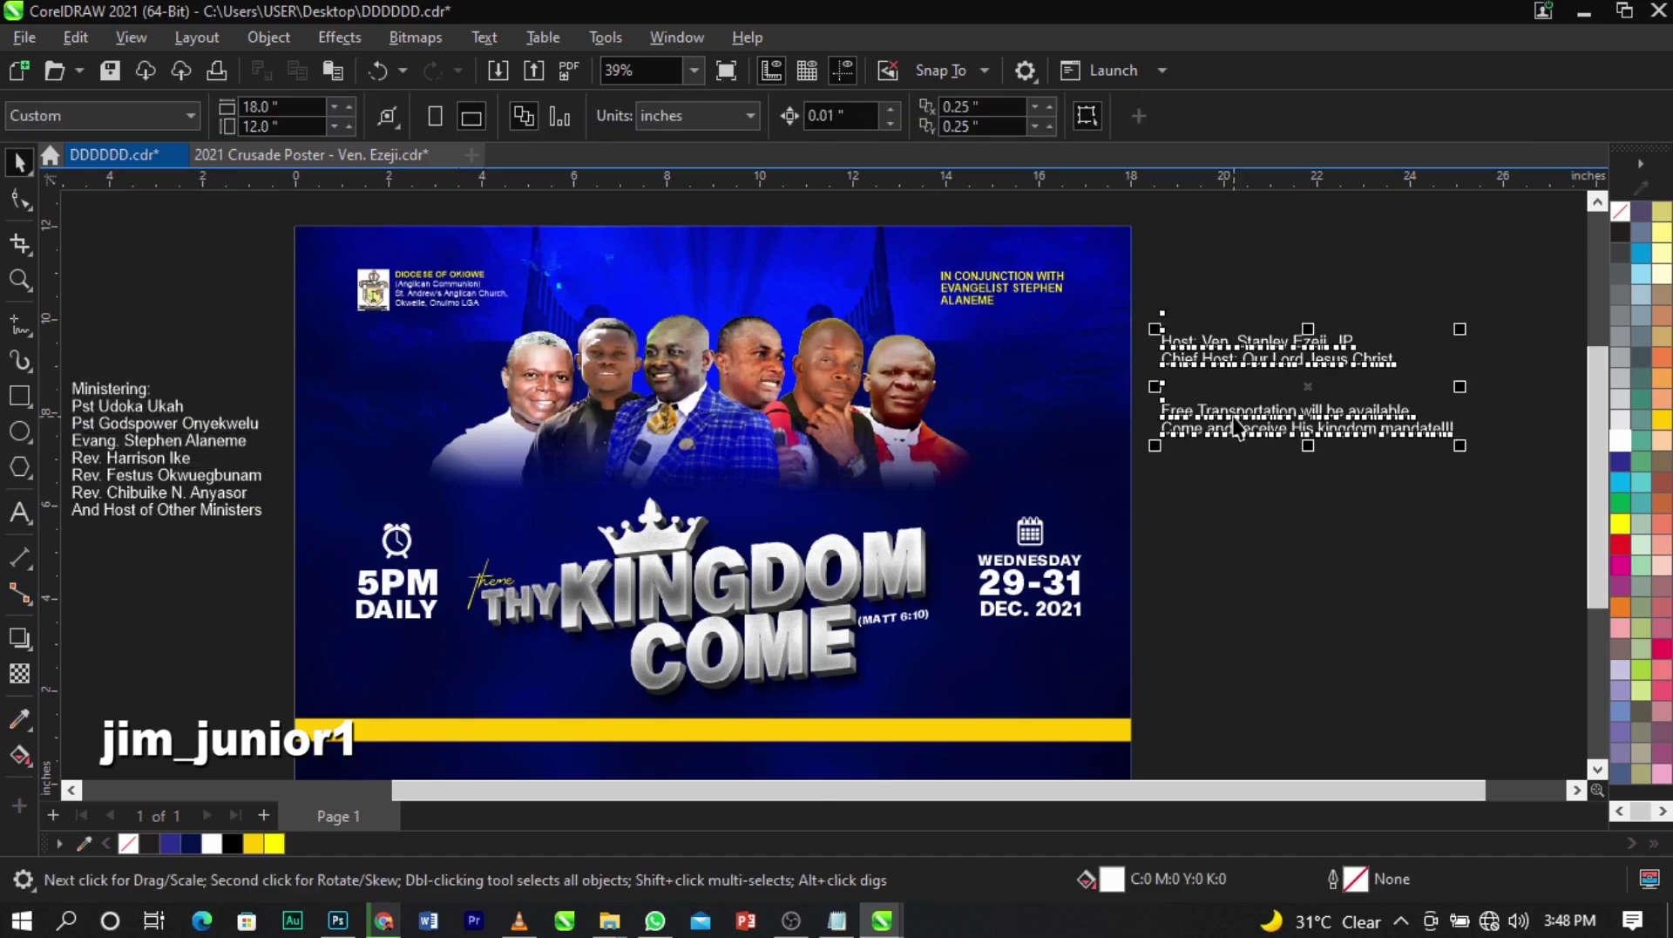
drag(1415, 358, 1159, 340)
key(ctrl+x)
click(1270, 735)
key(ctrl+v)
scroll(1024, 468, down, 1)
scroll(1024, 468, down, 1)
scroll(960, 675, up, 2)
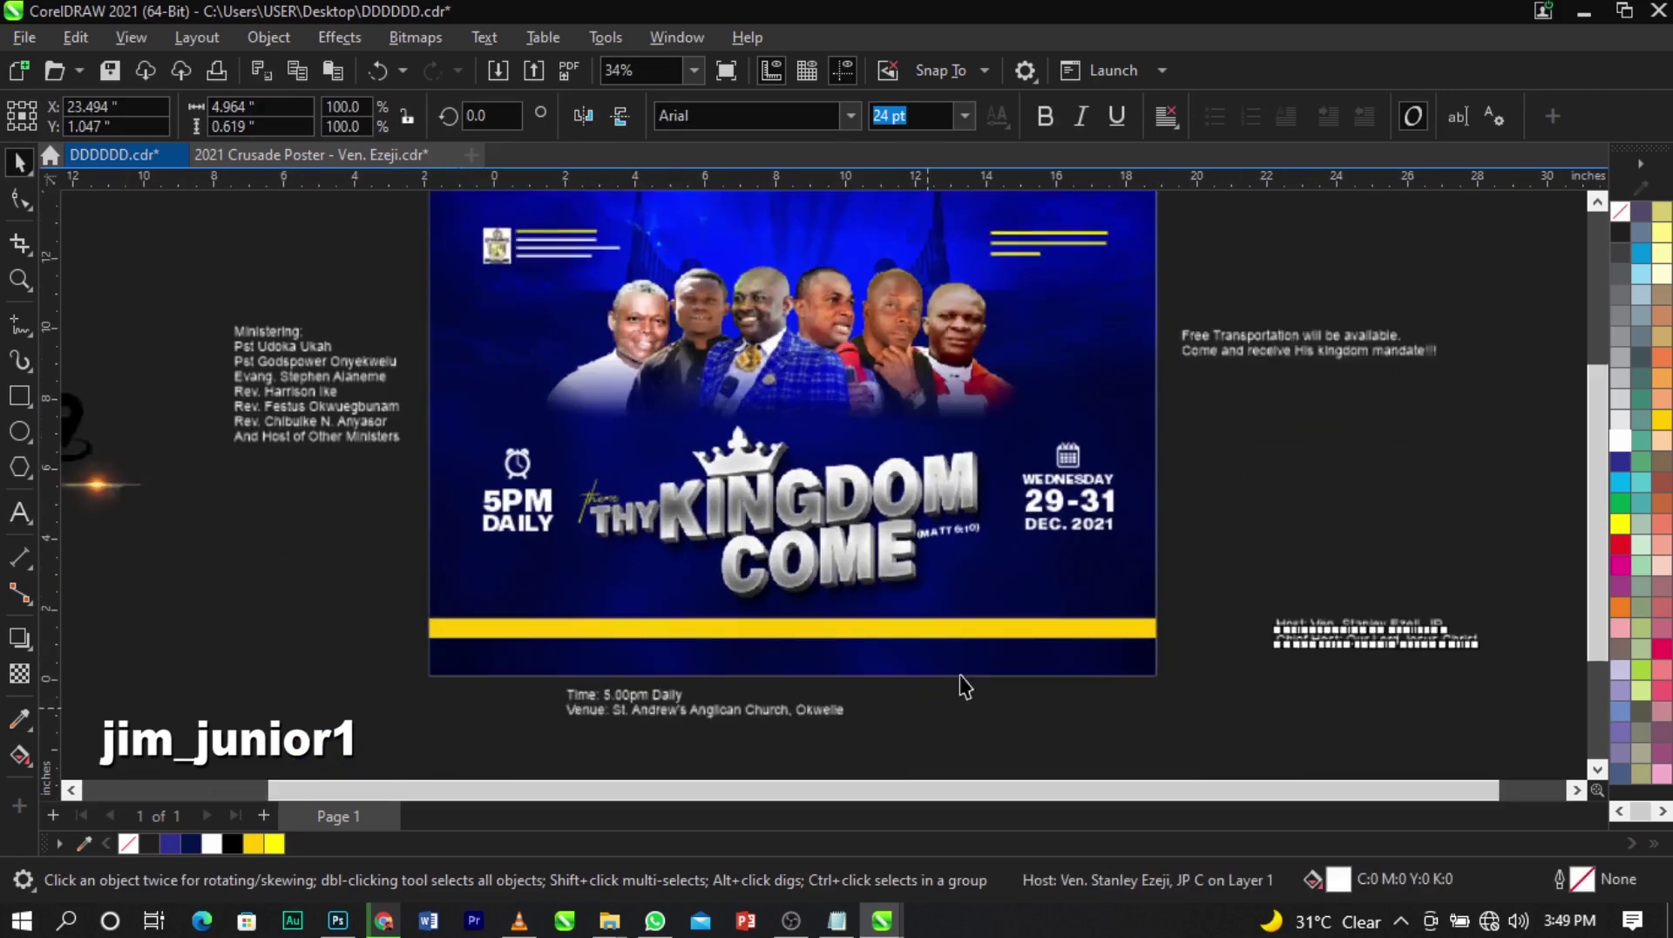
key(Escape)
- Move the Free Transportation text below the poster near the venue text
click(1287, 312)
drag(1287, 312, 1002, 741)
double_click(950, 734)
key(ctrl+a)
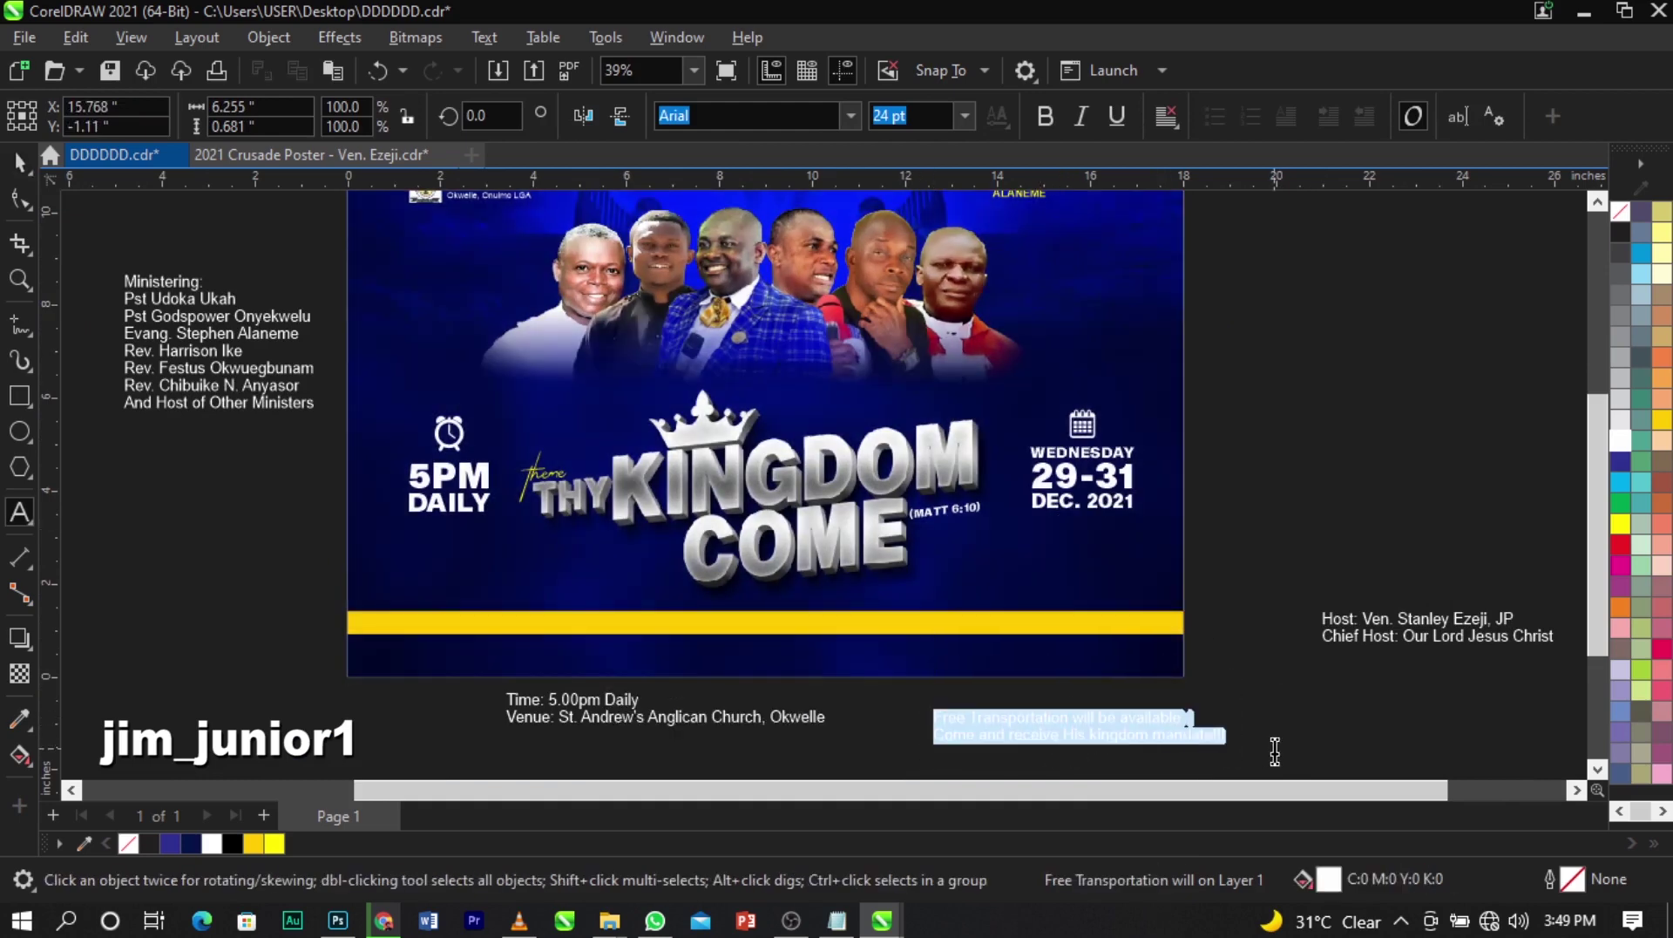
key(Delete)
key(ctrl+z)
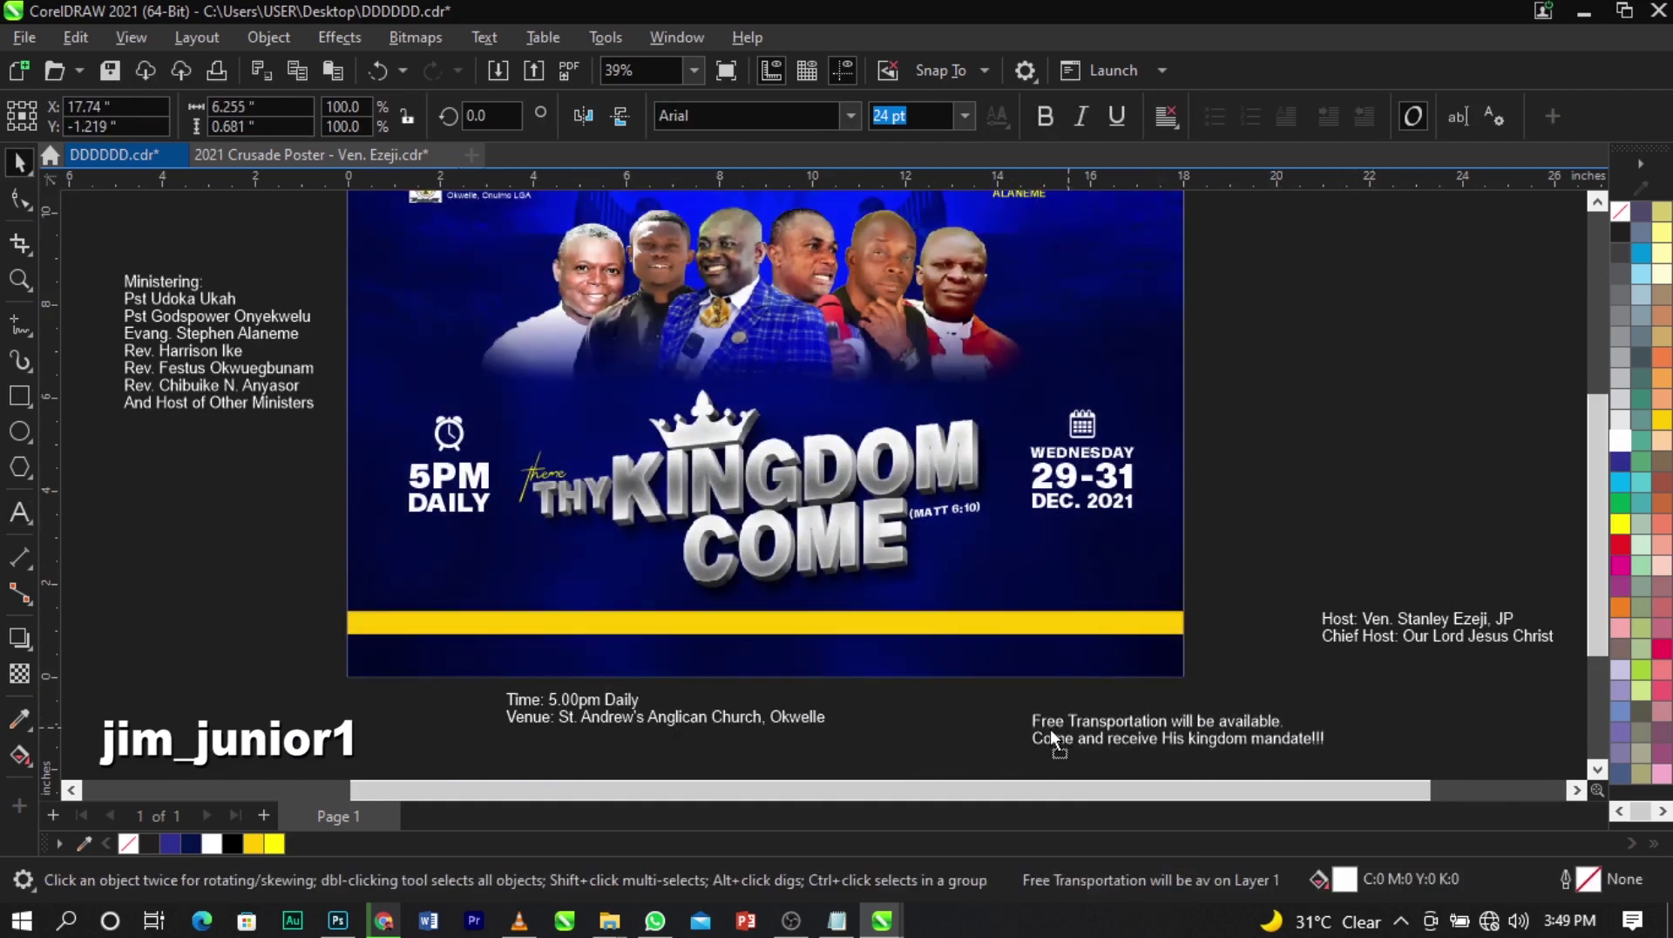
key(space)
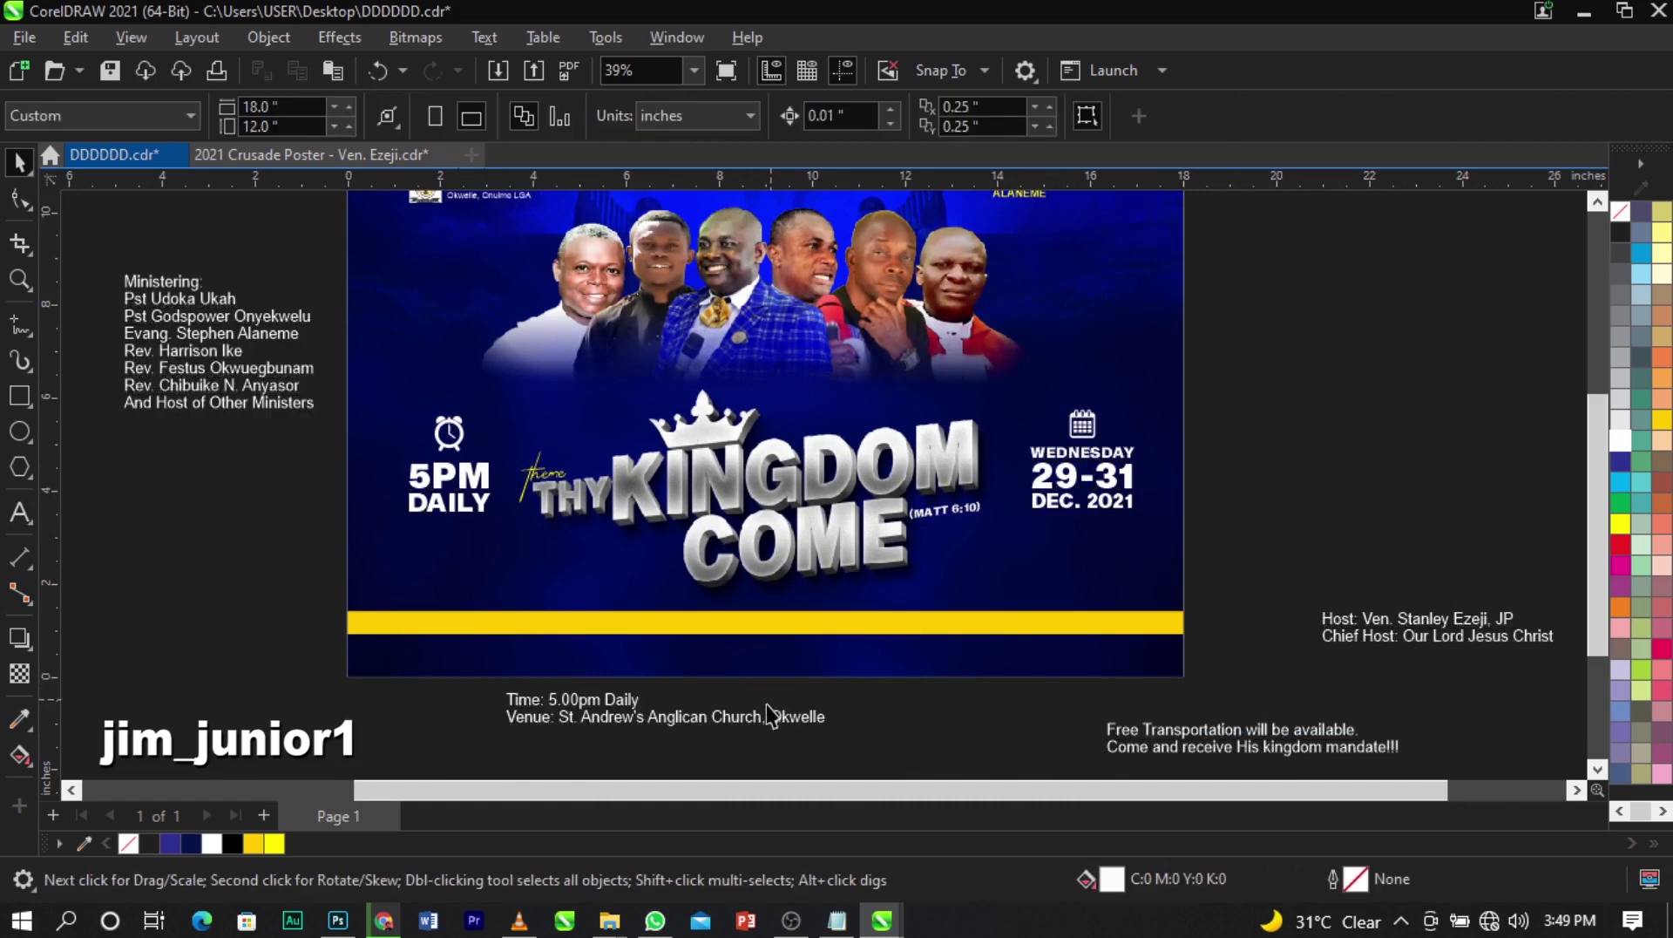
click(728, 717)
- Replace the Time line with the church name, drop the Venue: prefix, and make it uppercase
scroll(717, 724, up, 2)
double_click(635, 684)
drag(584, 682, 349, 682)
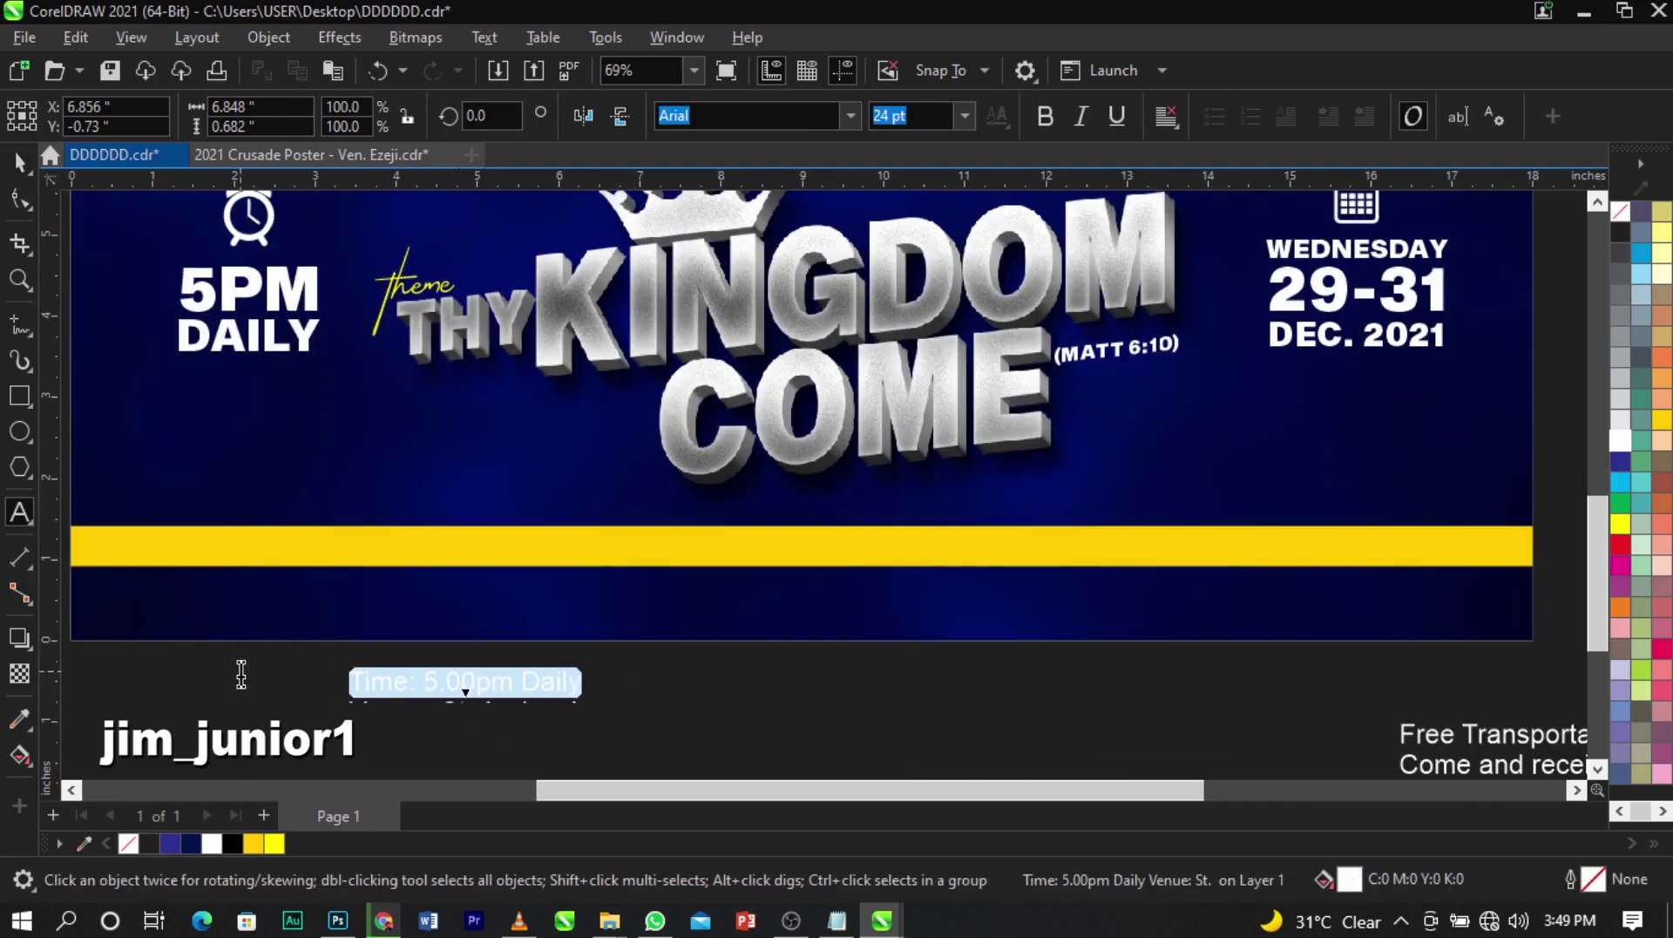
key(ctrl+v)
scroll(430, 695, down, 5)
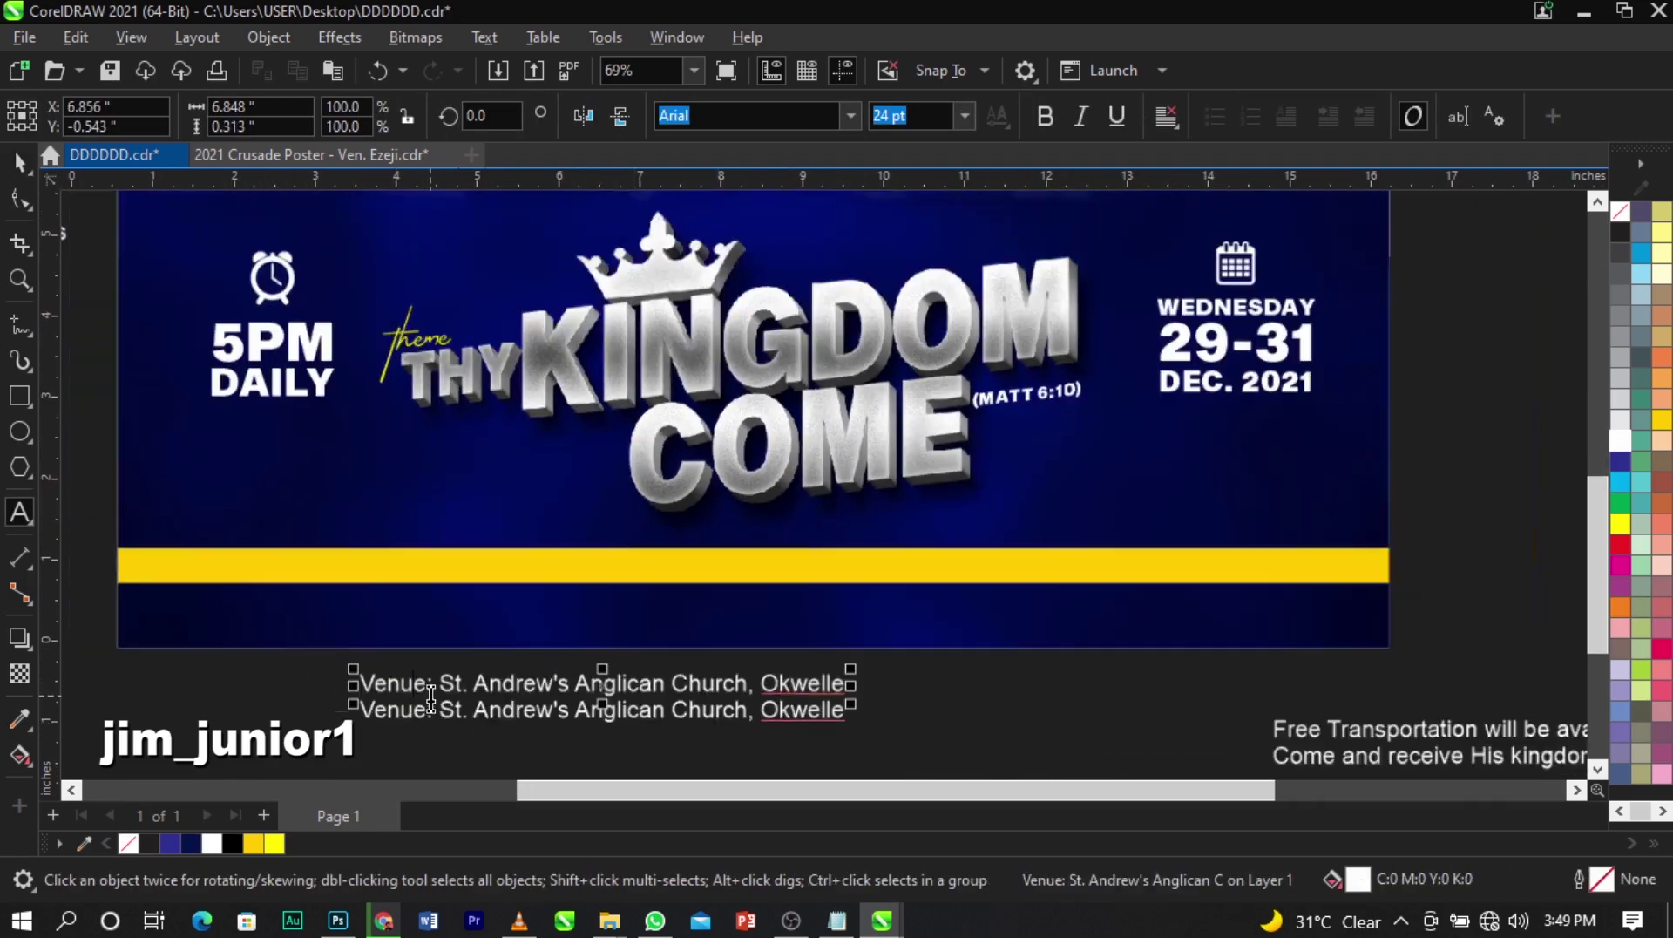
scroll(547, 645, up, 4)
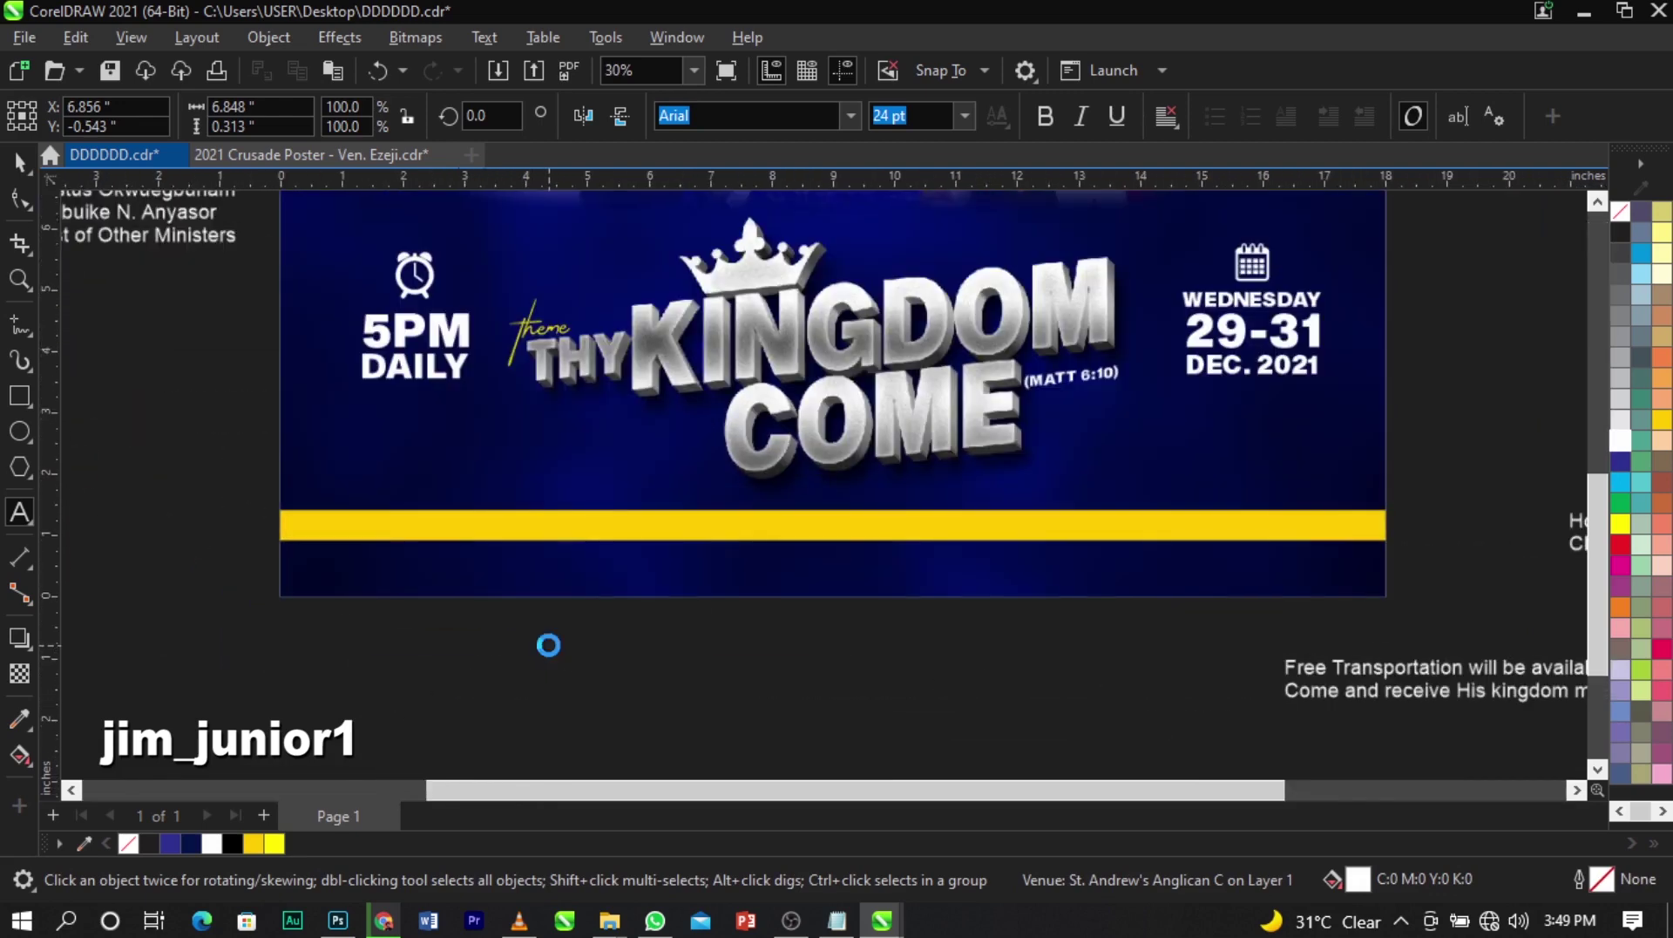
key(BackSpace)
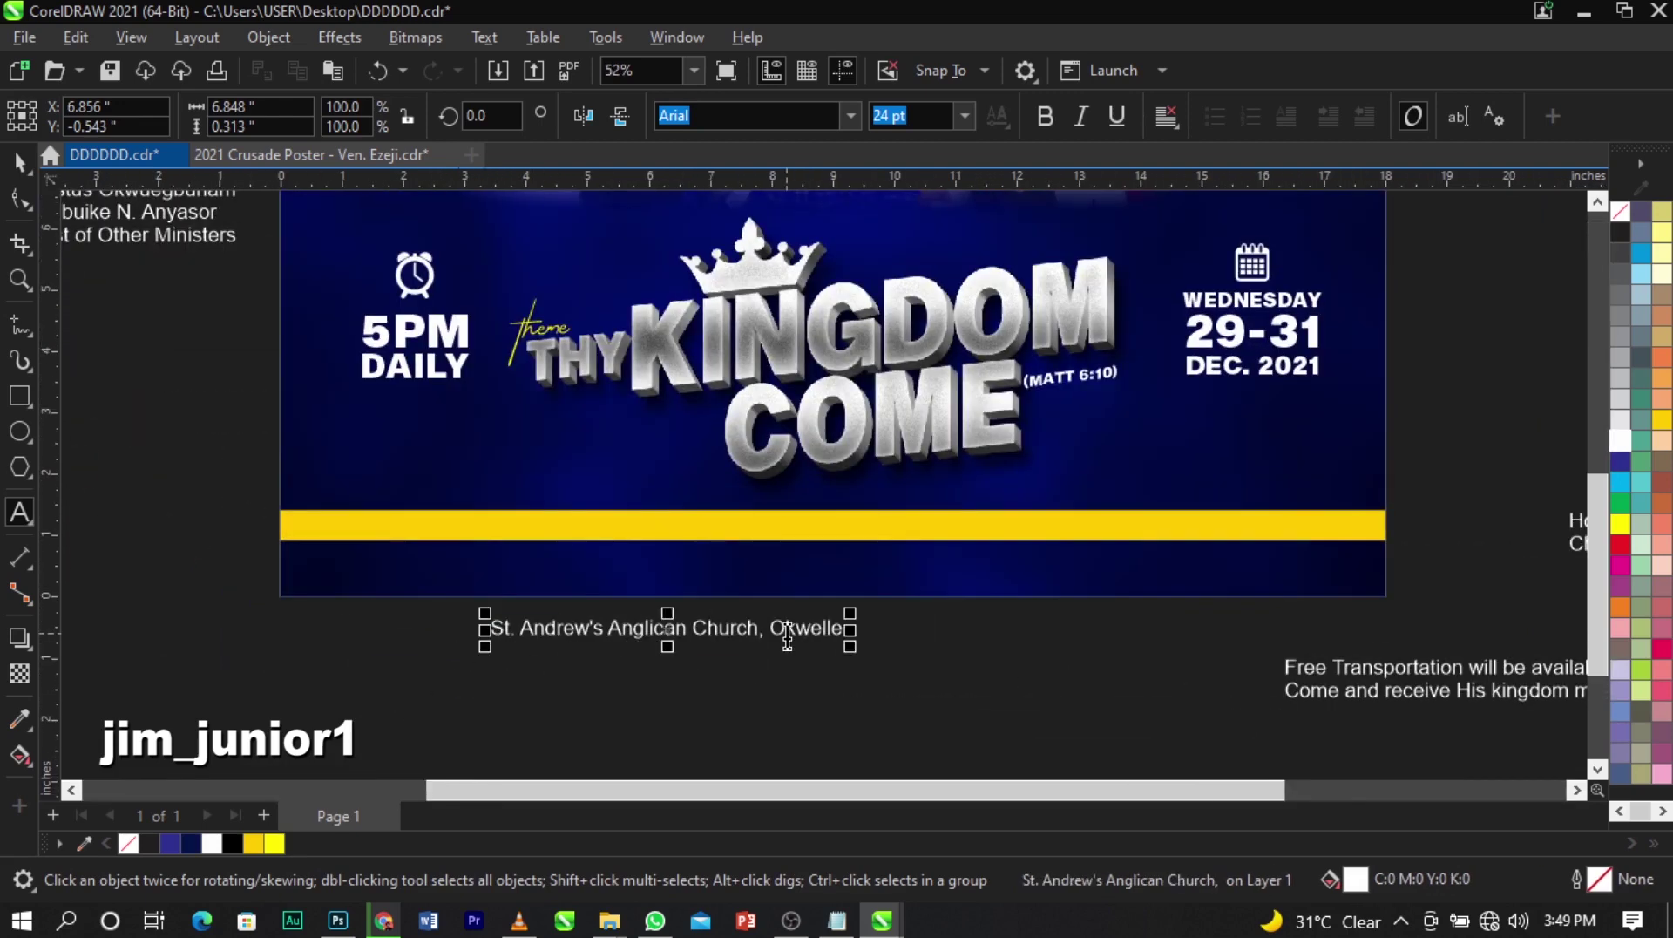
key(ctrl+a)
key(shift+F3)
click(749, 437)
click(805, 534)
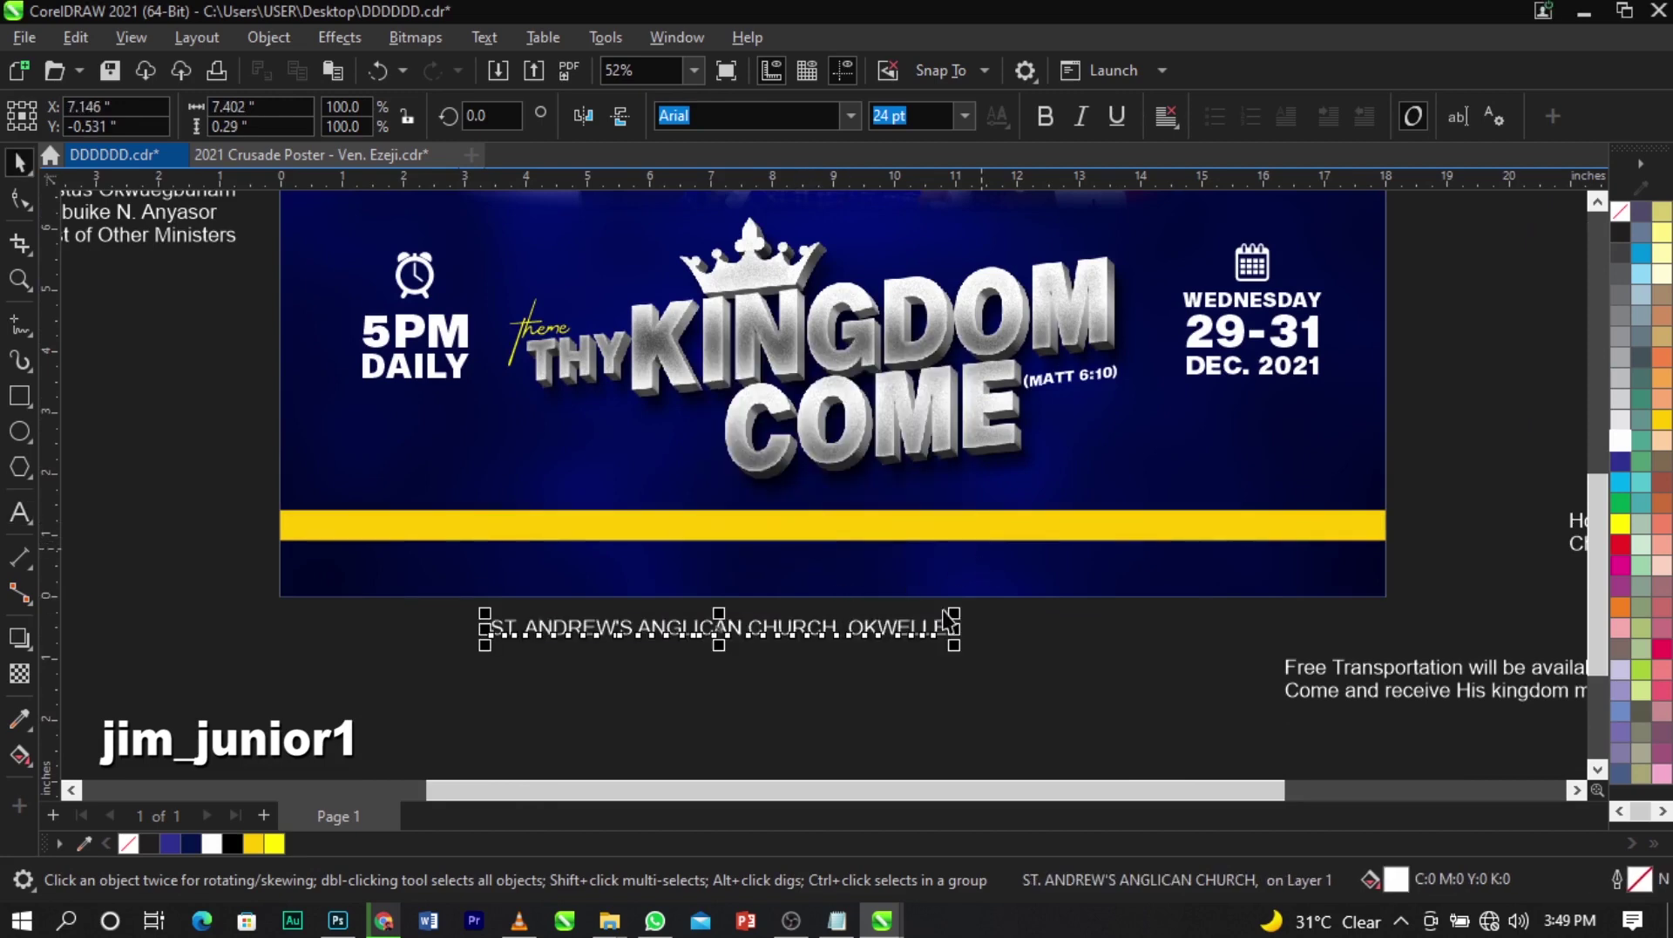
- Place the church name on the yellow bar, colour it black, centre it on the bar, and bold it
drag(933, 633, 1002, 530)
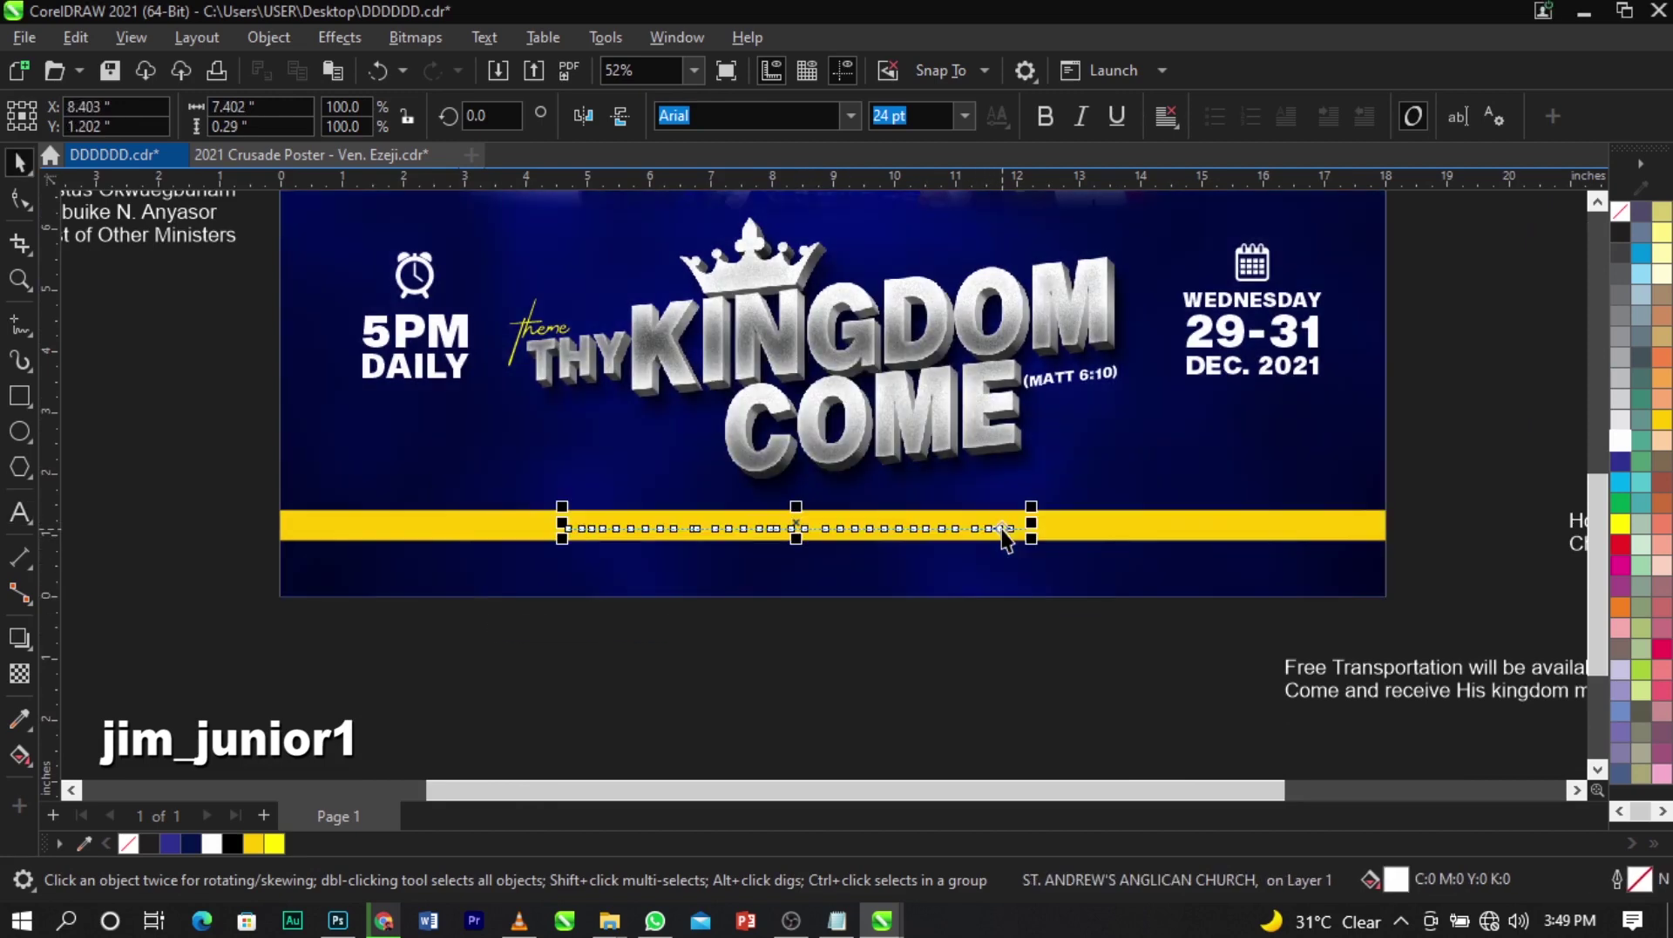
scroll(1002, 533, up, 1)
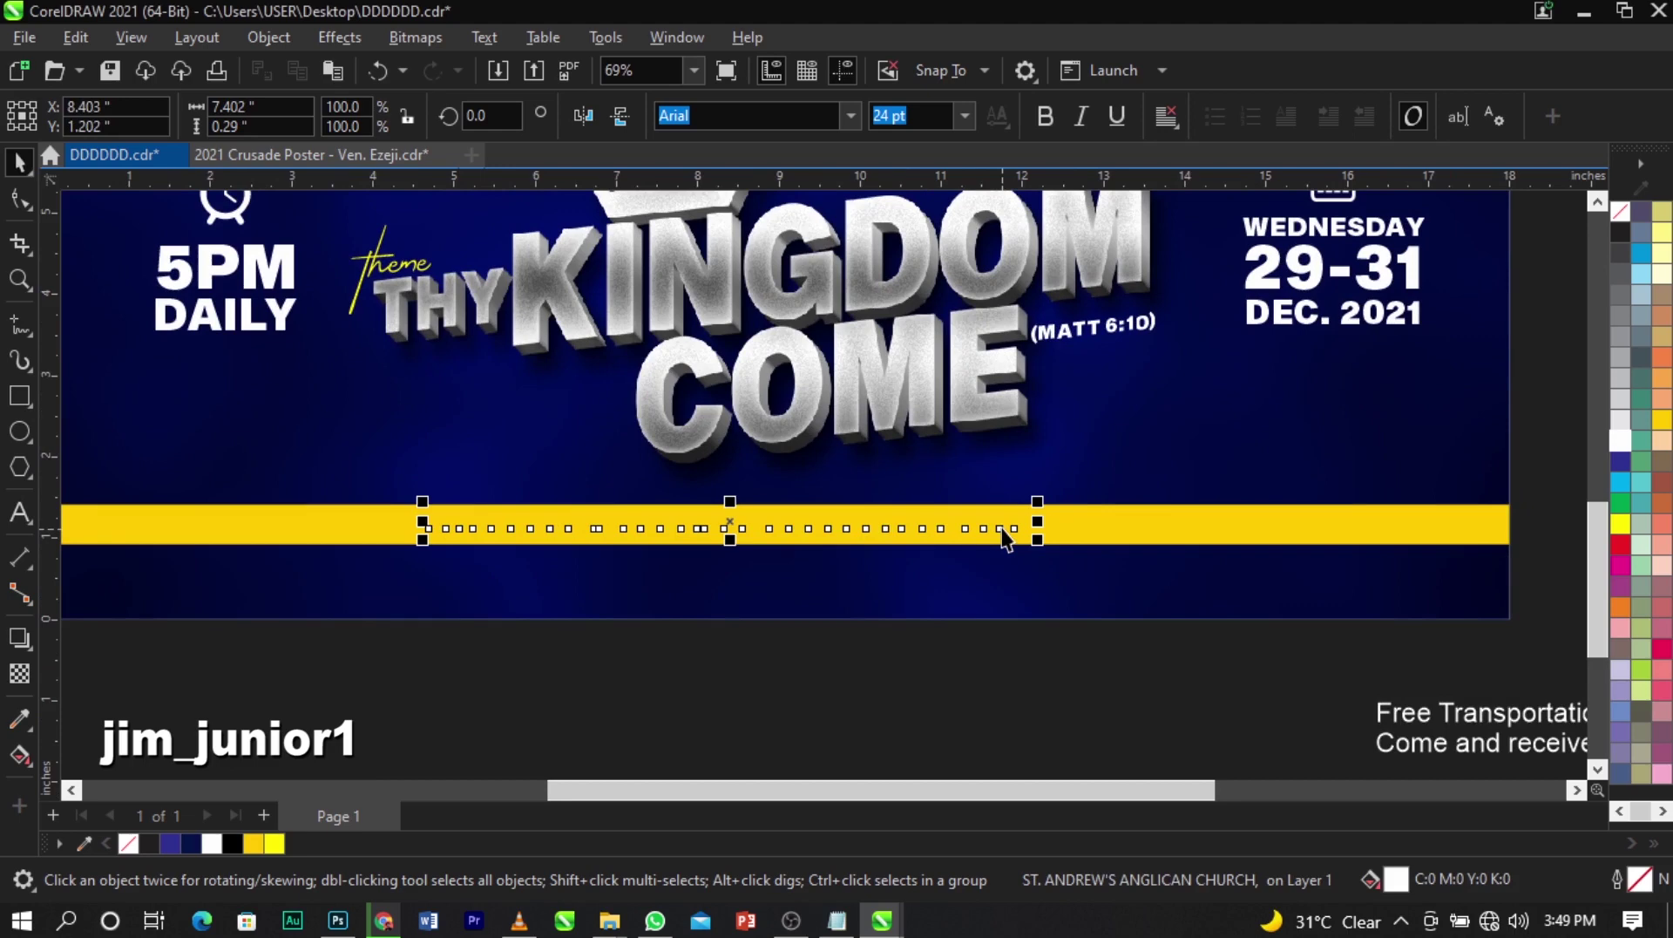
click(232, 844)
shift+click(1054, 604)
key(e)
key(c)
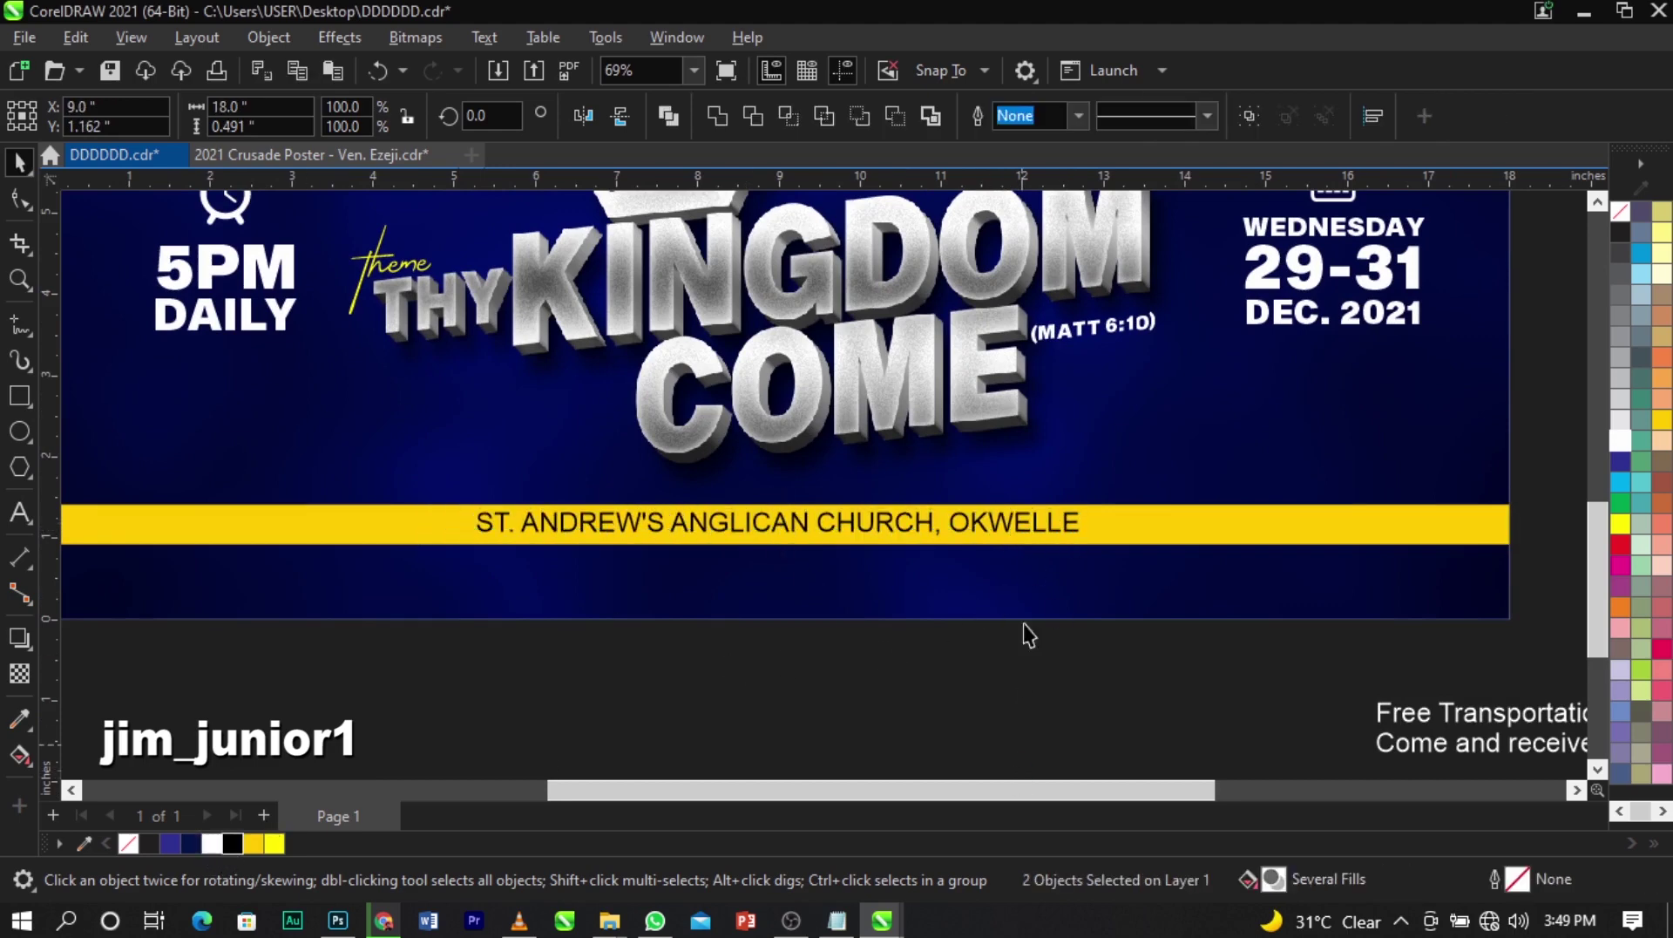
click(1036, 533)
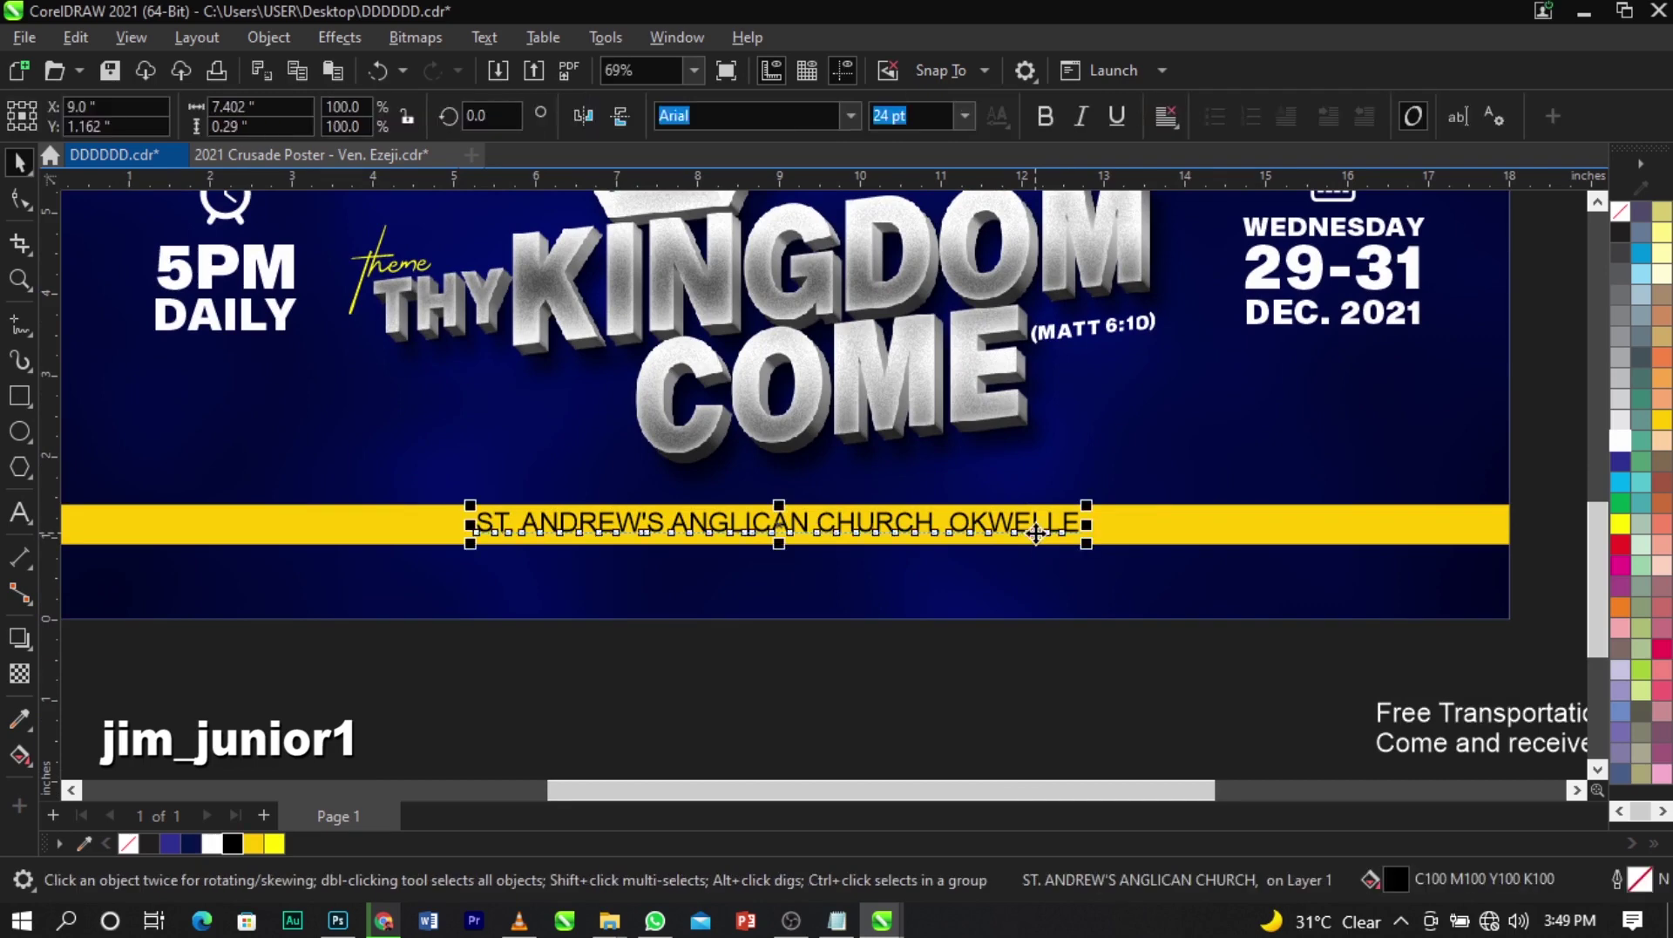
click(1046, 116)
- Bring the location pin image onto the poster, shrink it, and place it beside the church name
scroll(979, 485, down, 2)
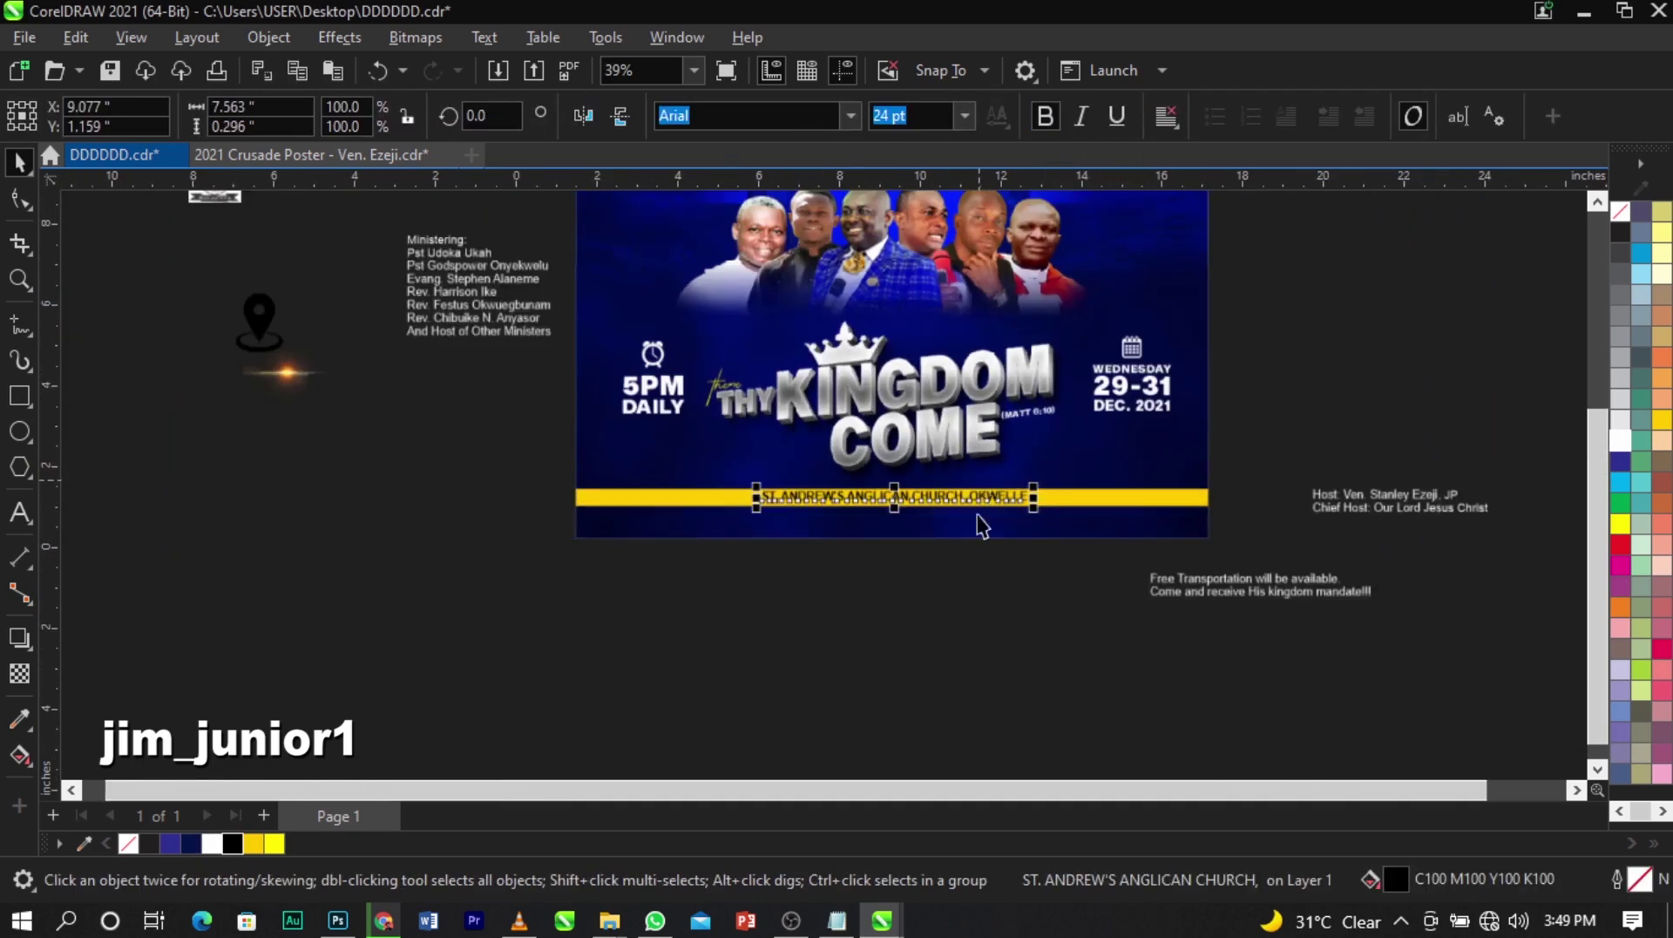
scroll(730, 524, down, 1)
drag(353, 342, 808, 497)
key(F2)
drag(614, 427, 897, 549)
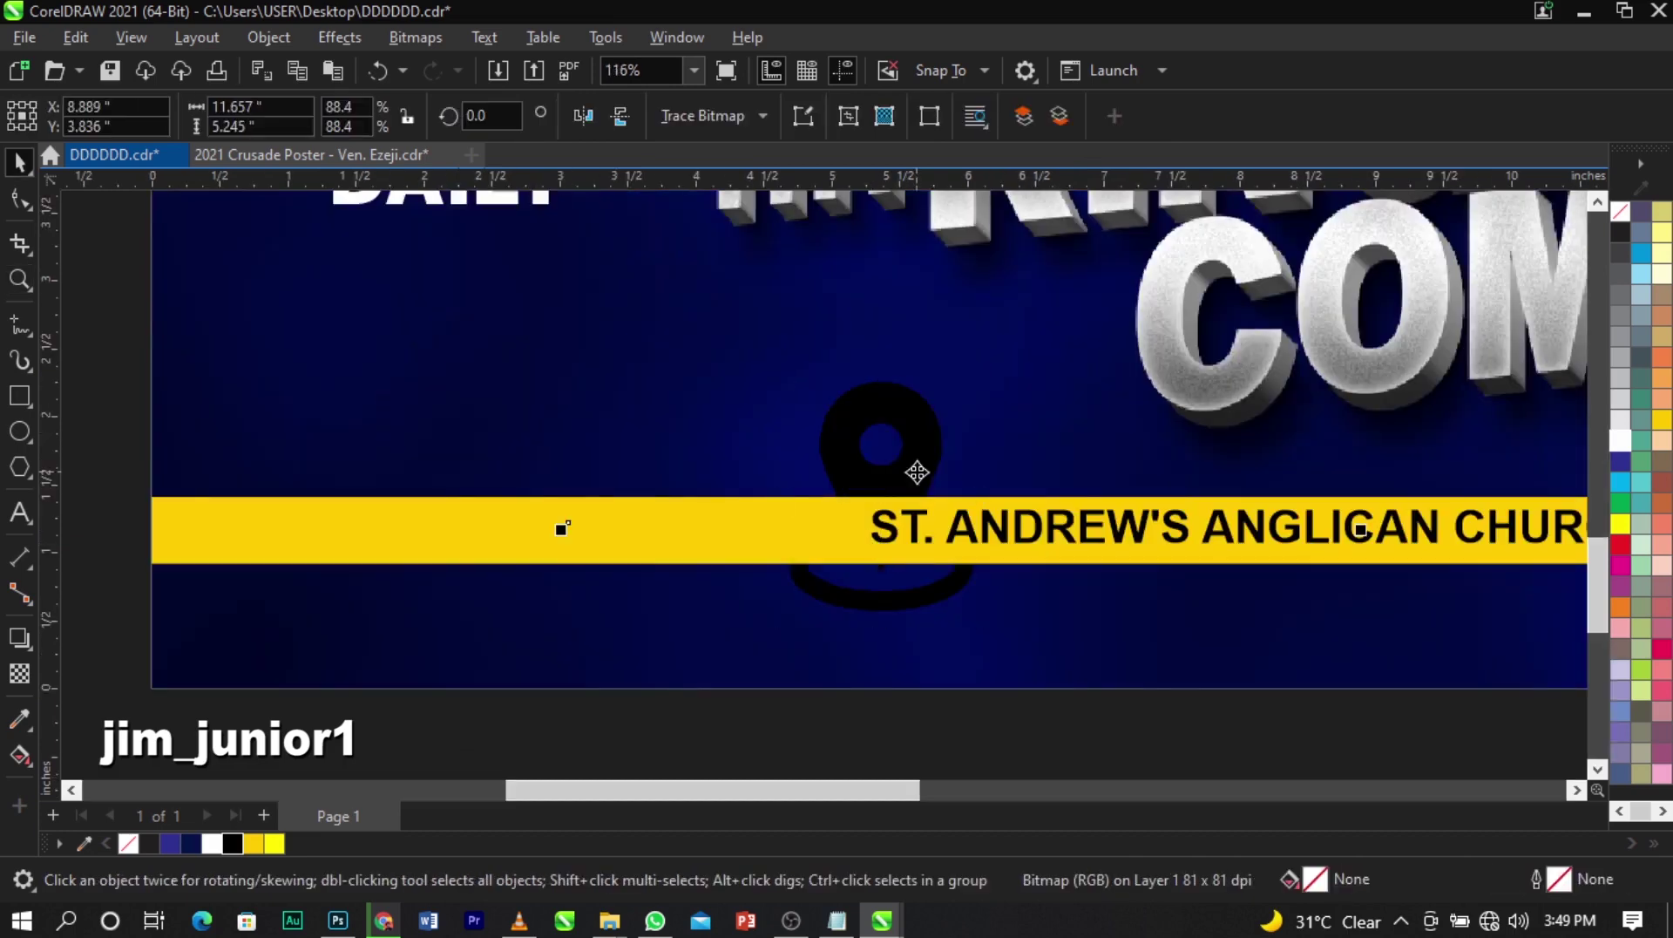
drag(629, 766, 1016, 318)
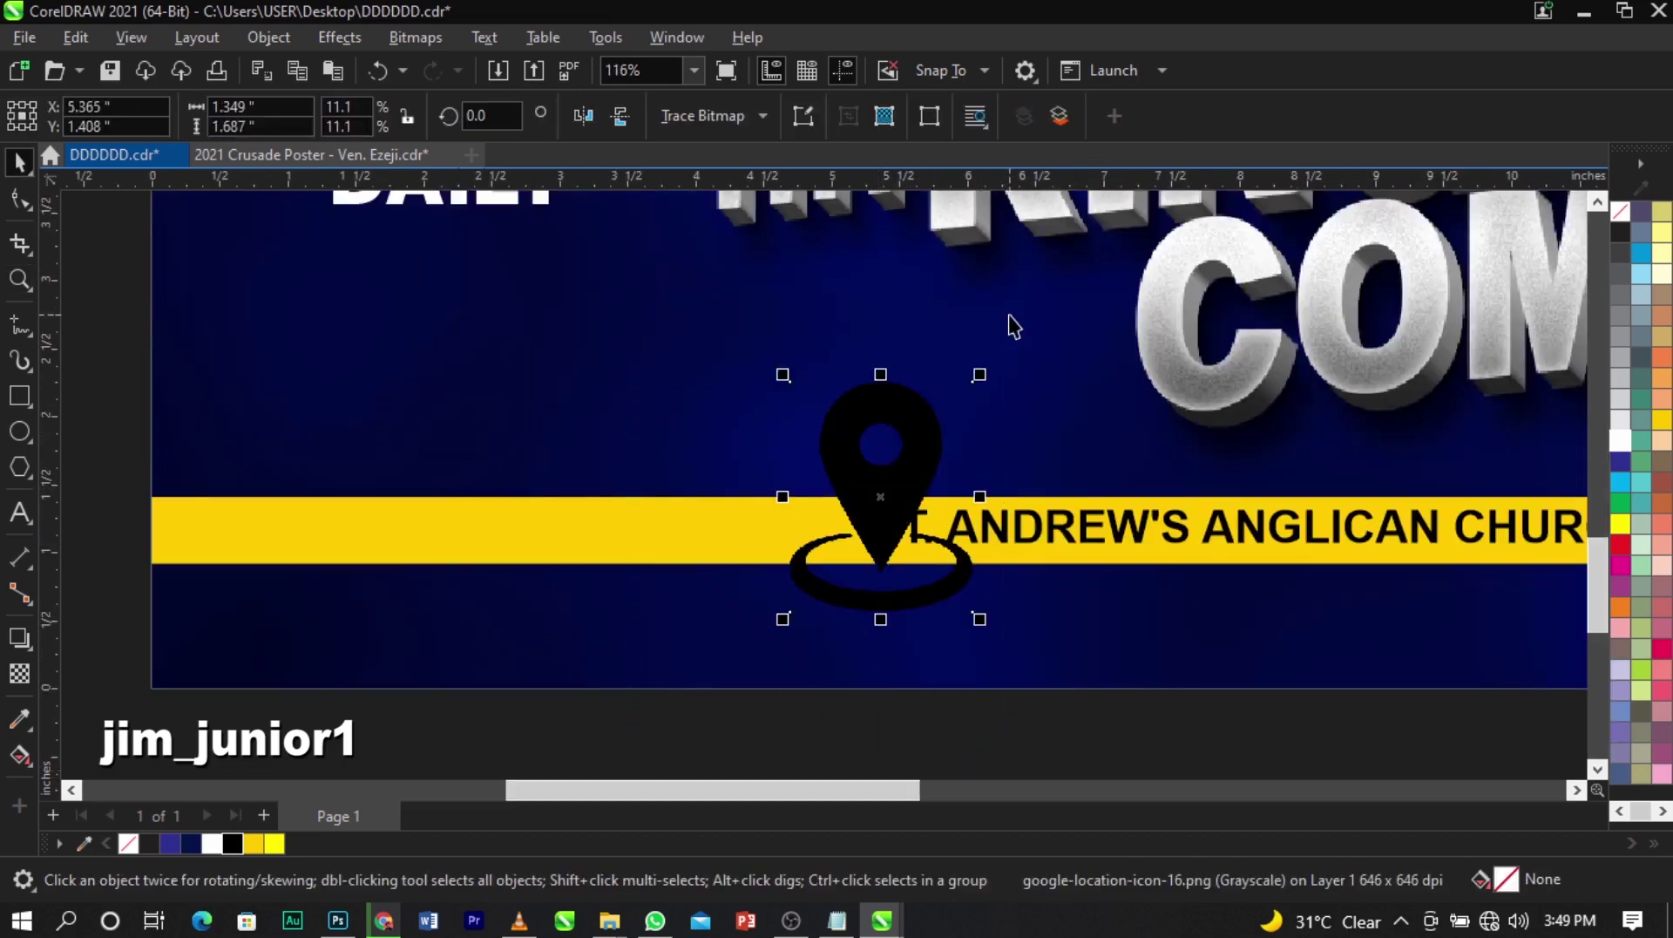
drag(980, 374, 928, 433)
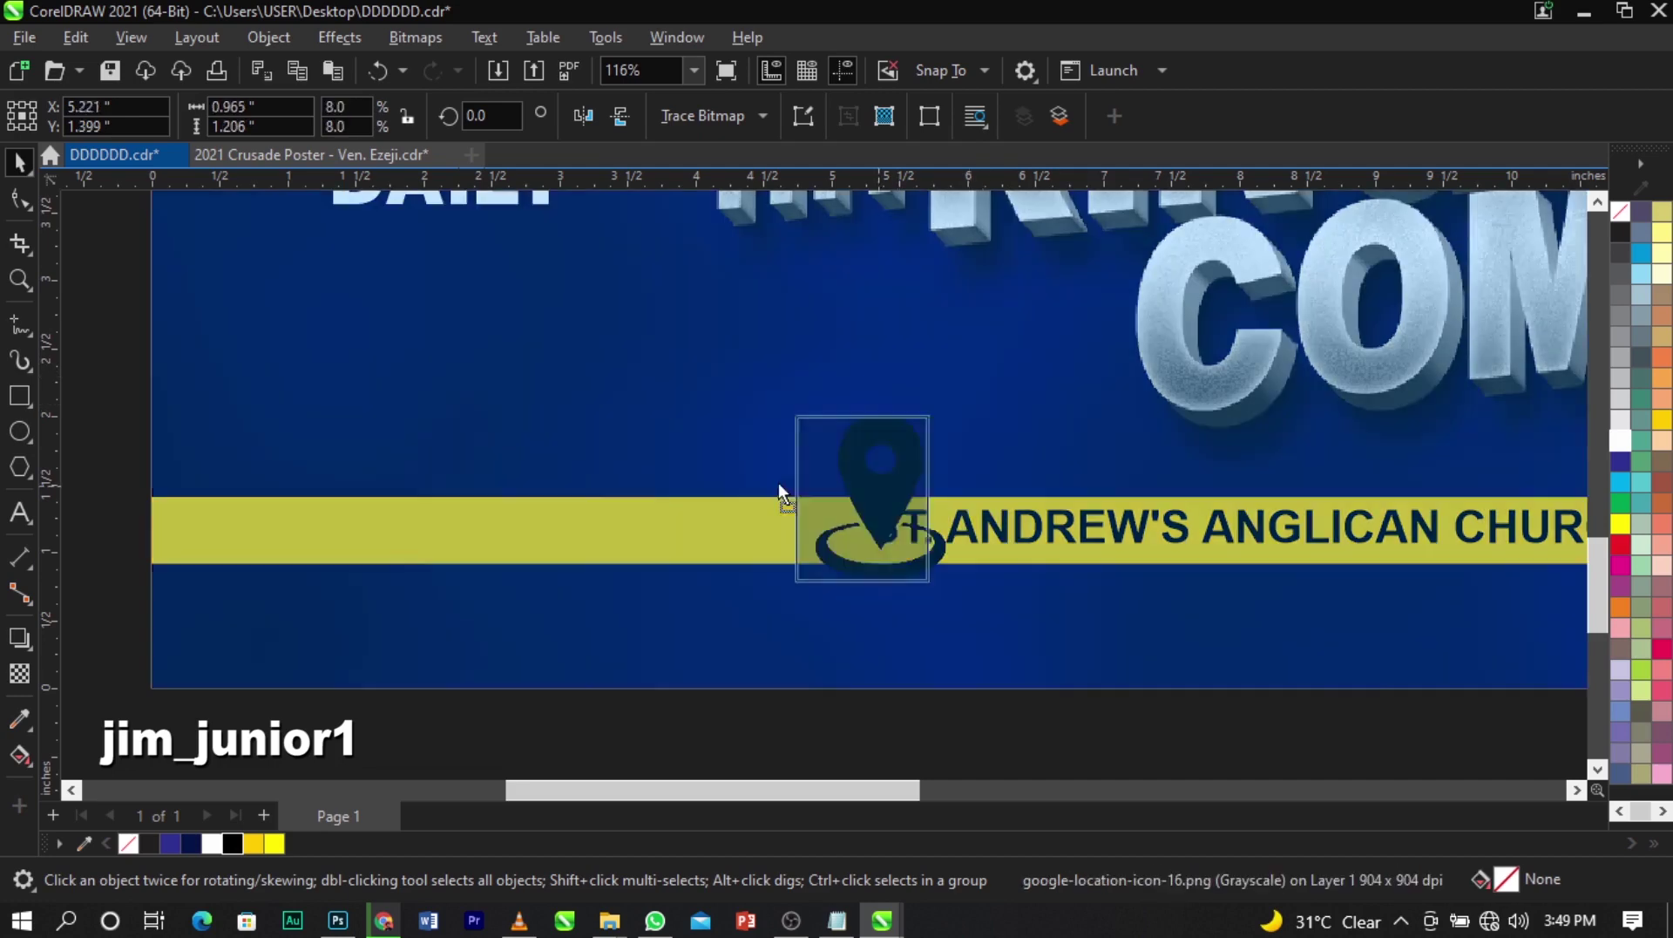
drag(863, 488, 761, 485)
- Convert the pin to Black and White (1-bit) and trace it as Line Art
click(441, 44)
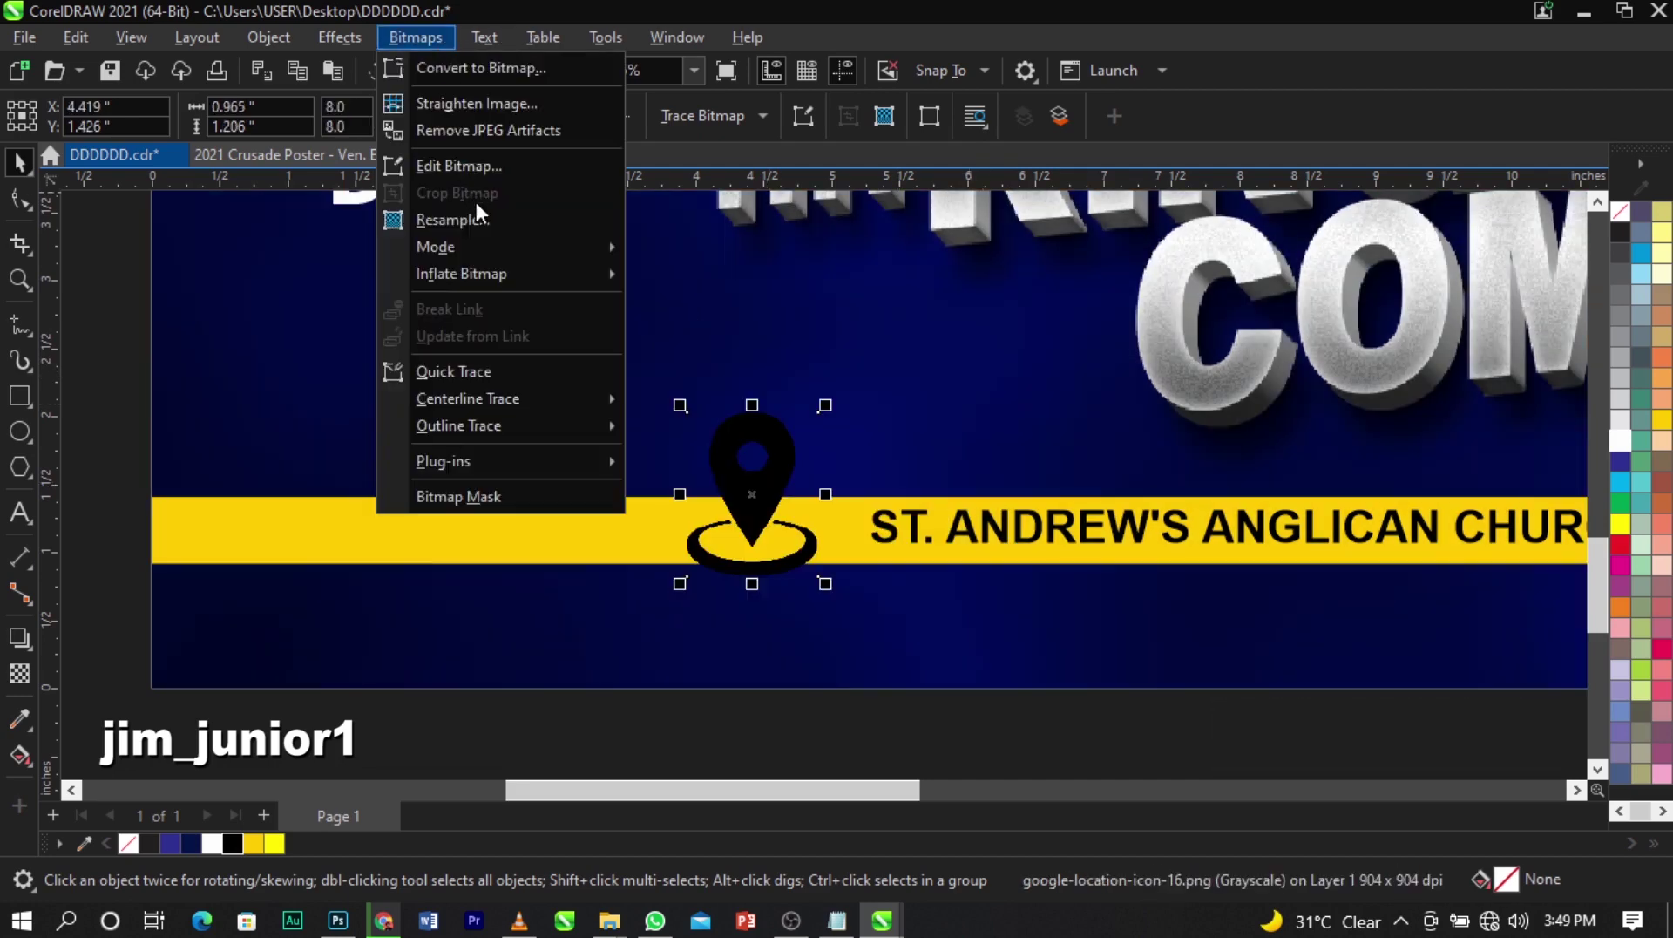
mouse_move(494, 247)
click(689, 250)
click(1012, 734)
click(702, 115)
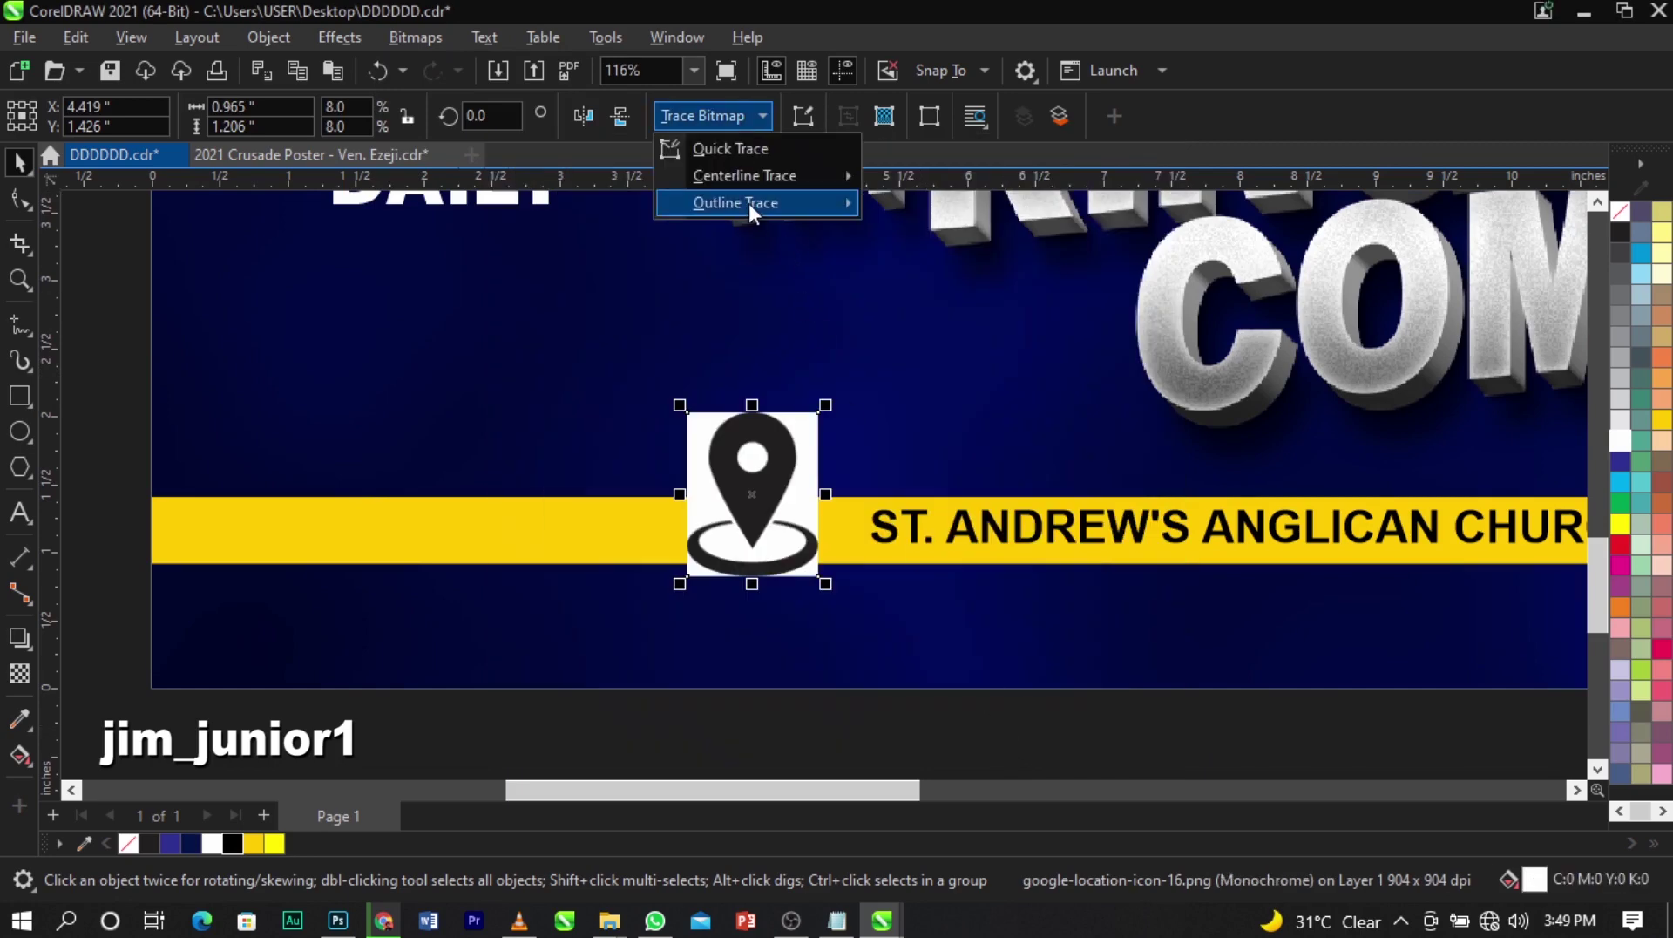
mouse_move(749, 202)
click(928, 202)
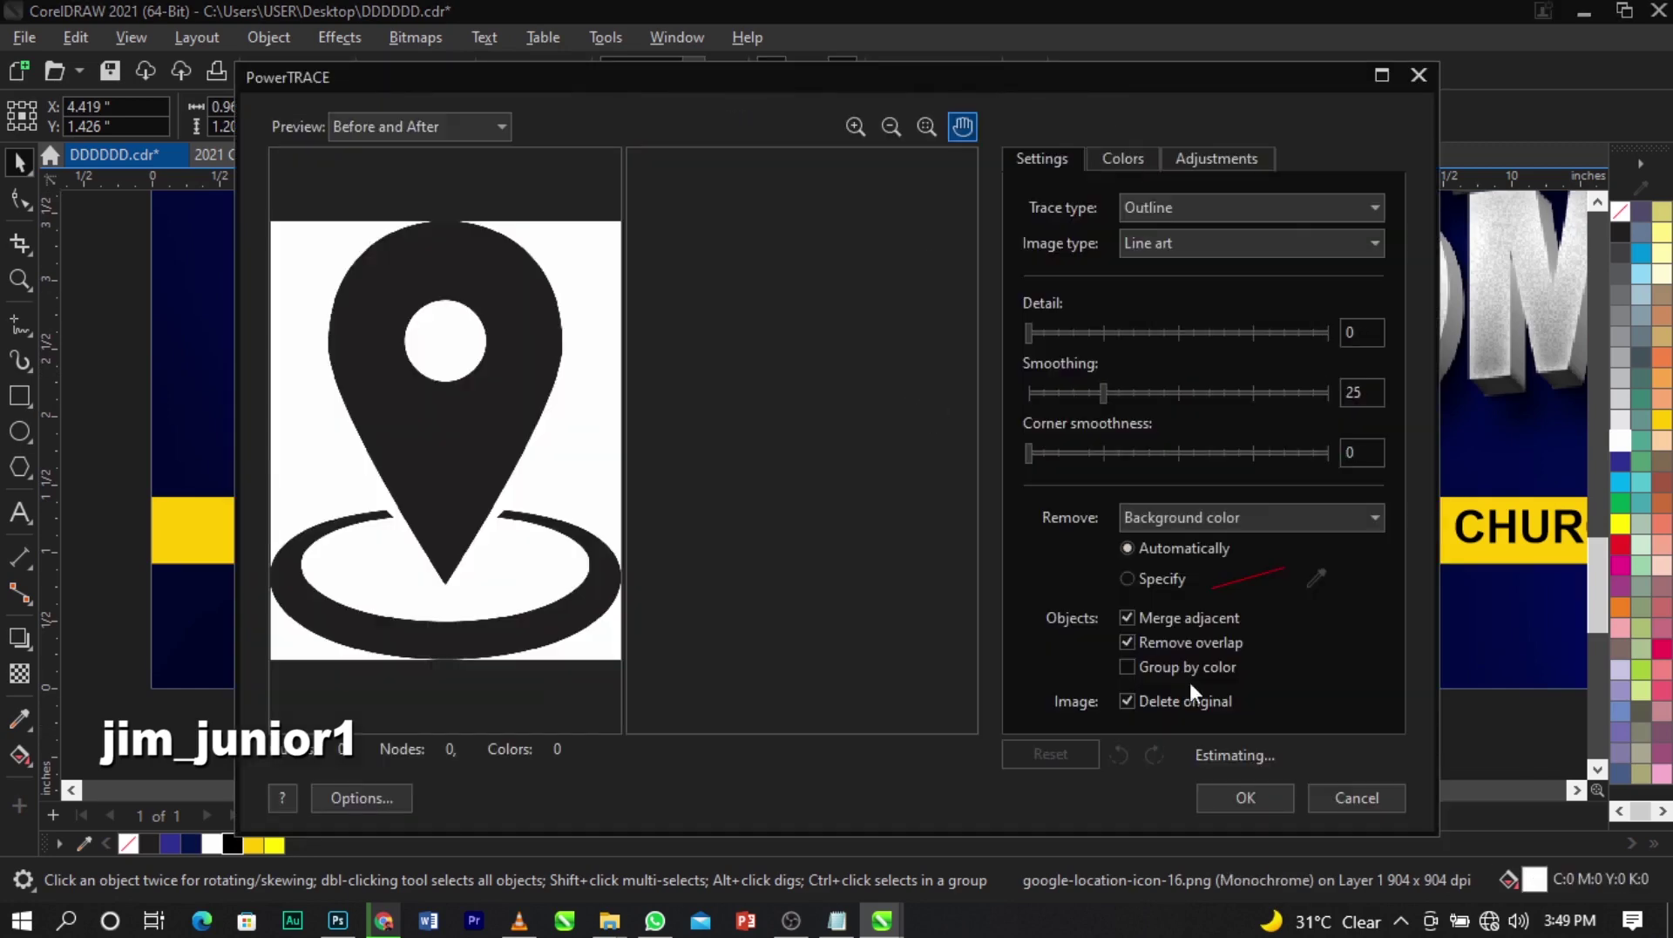
click(1247, 797)
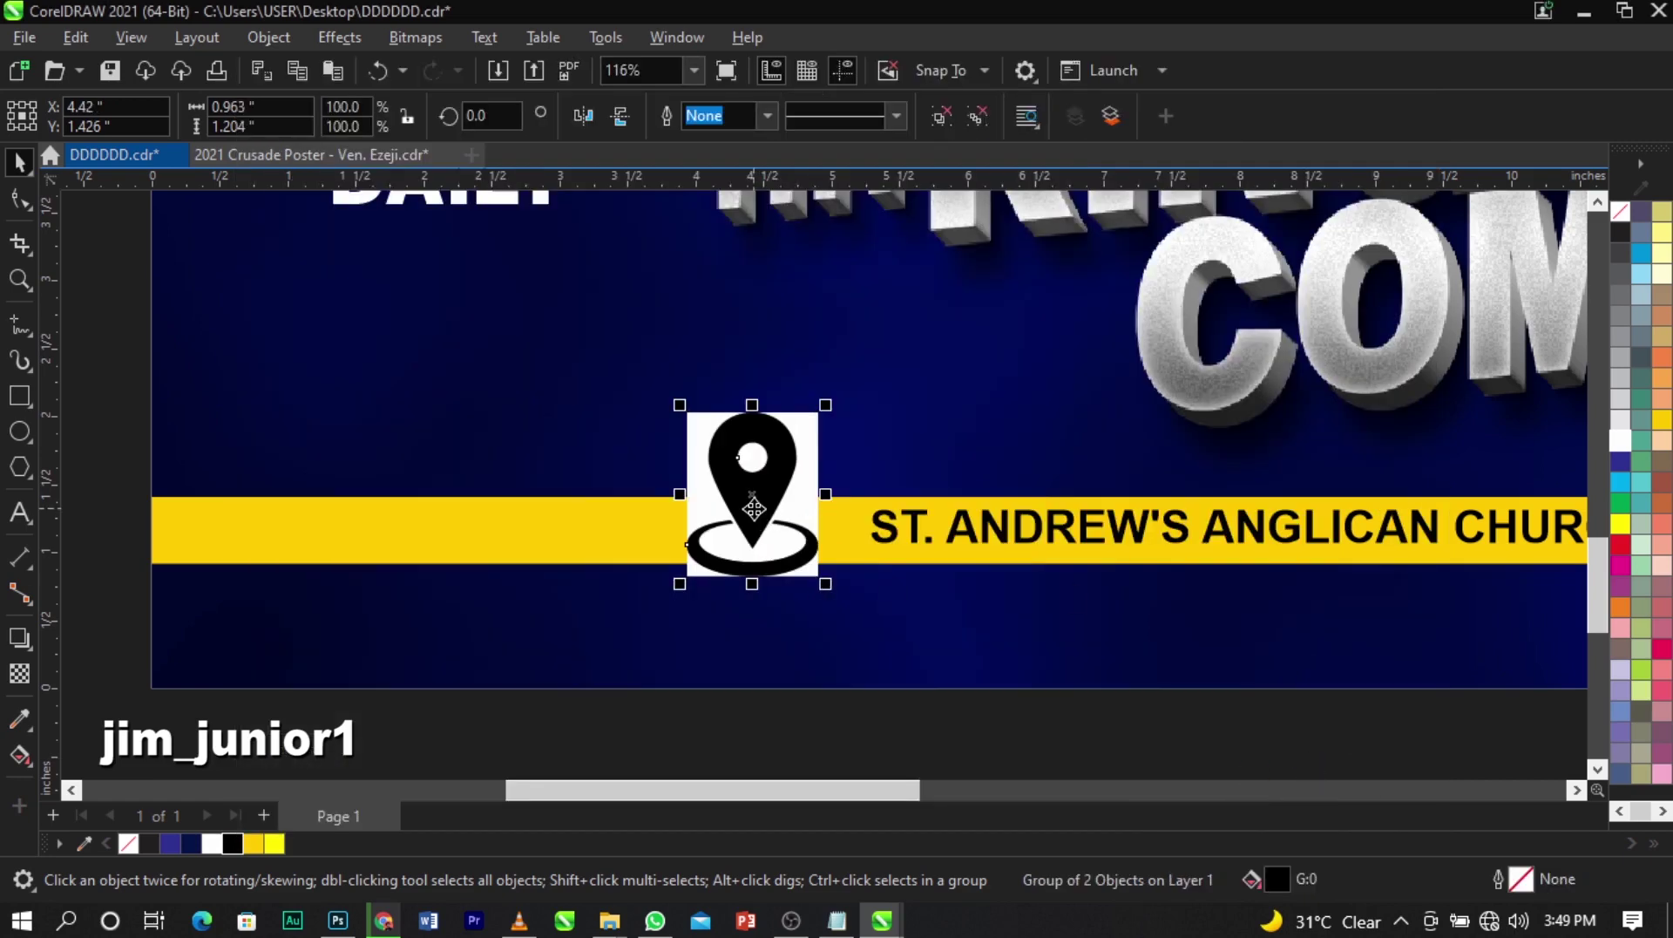
- Delete the original pin bitmap and ring, shrink the traced pin before the church name, and colour it red
drag(754, 508, 479, 432)
click(711, 493)
key(Delete)
click(474, 433)
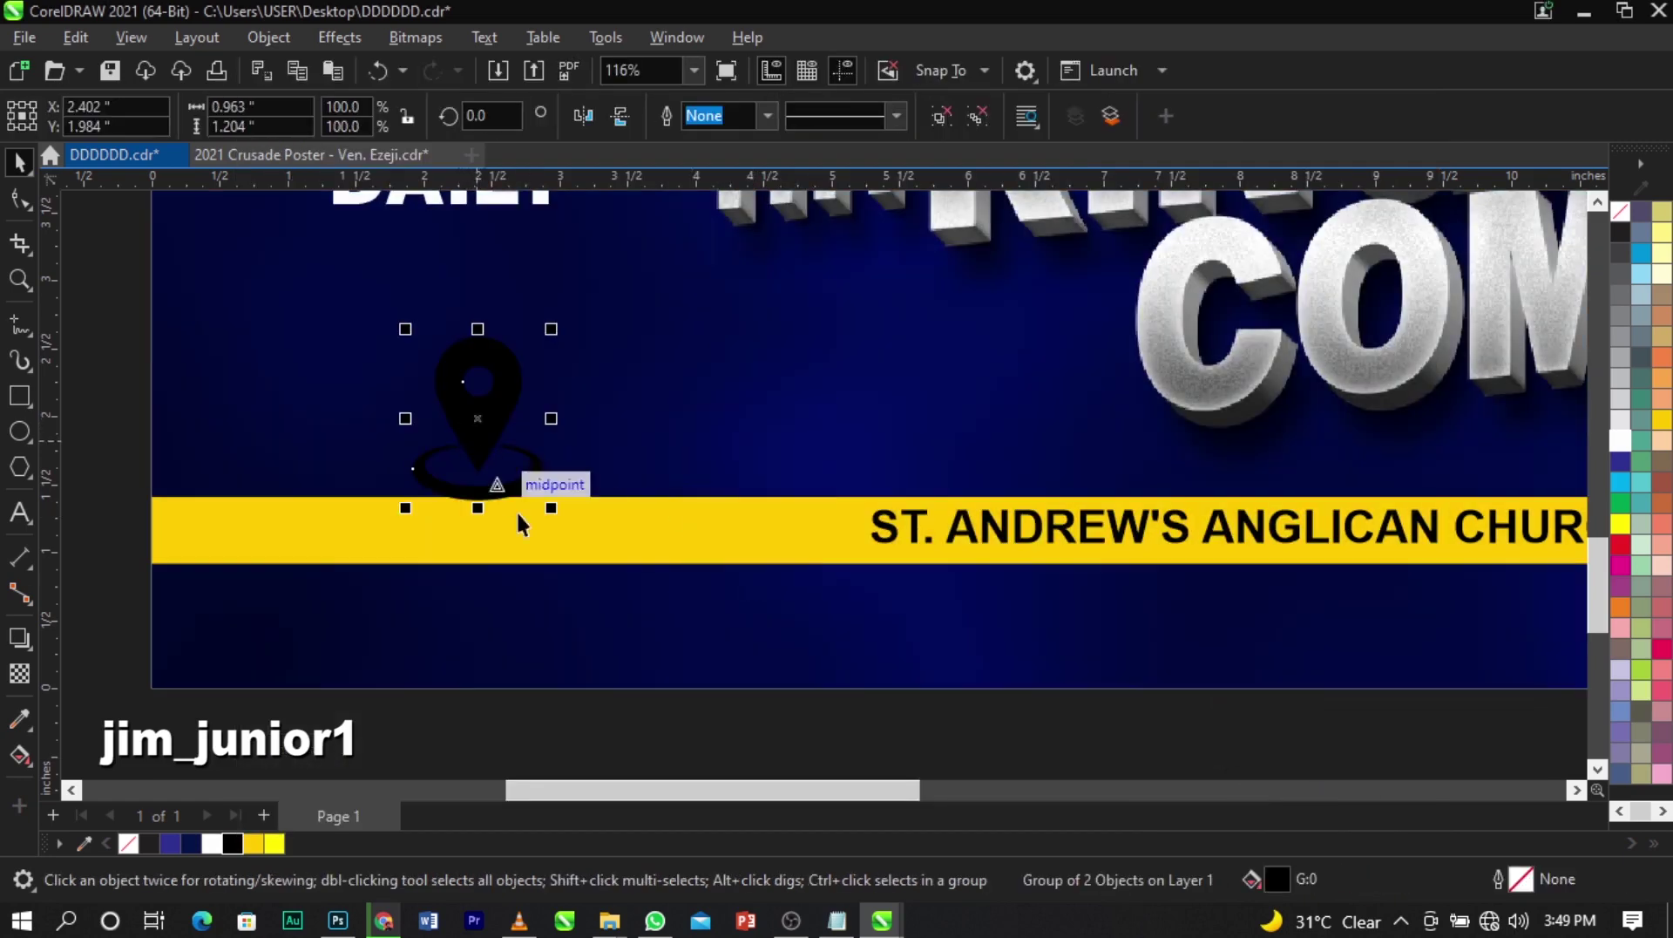
ctrl+click(518, 493)
key(Delete)
click(473, 442)
click(525, 486)
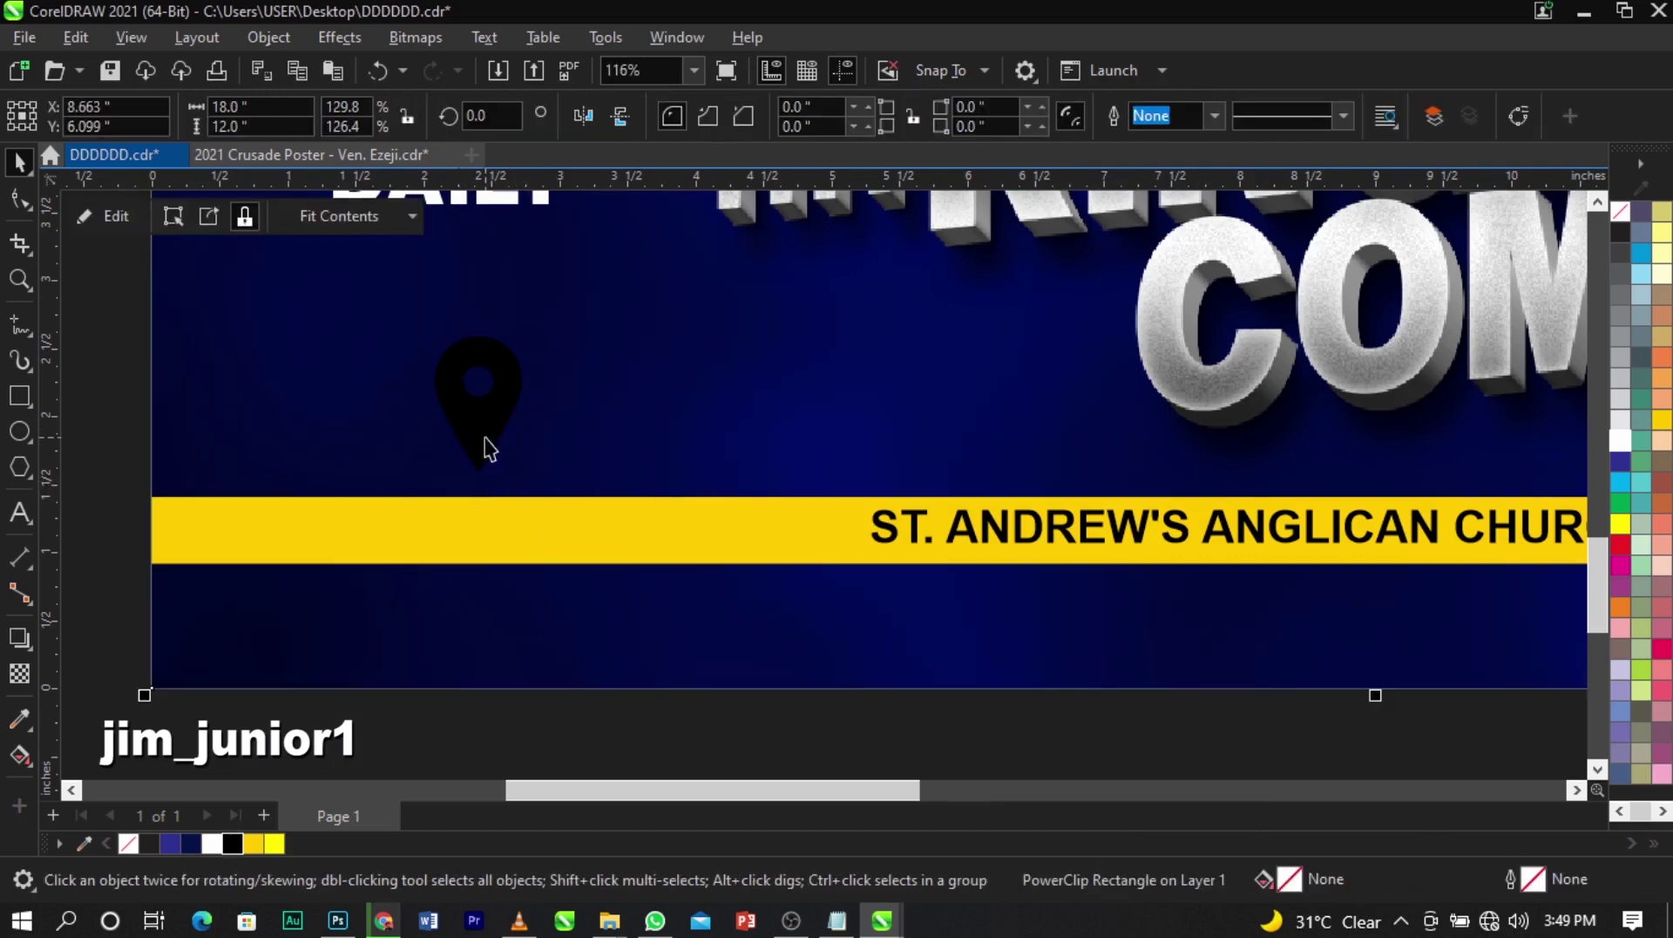
click(486, 449)
drag(541, 486, 840, 541)
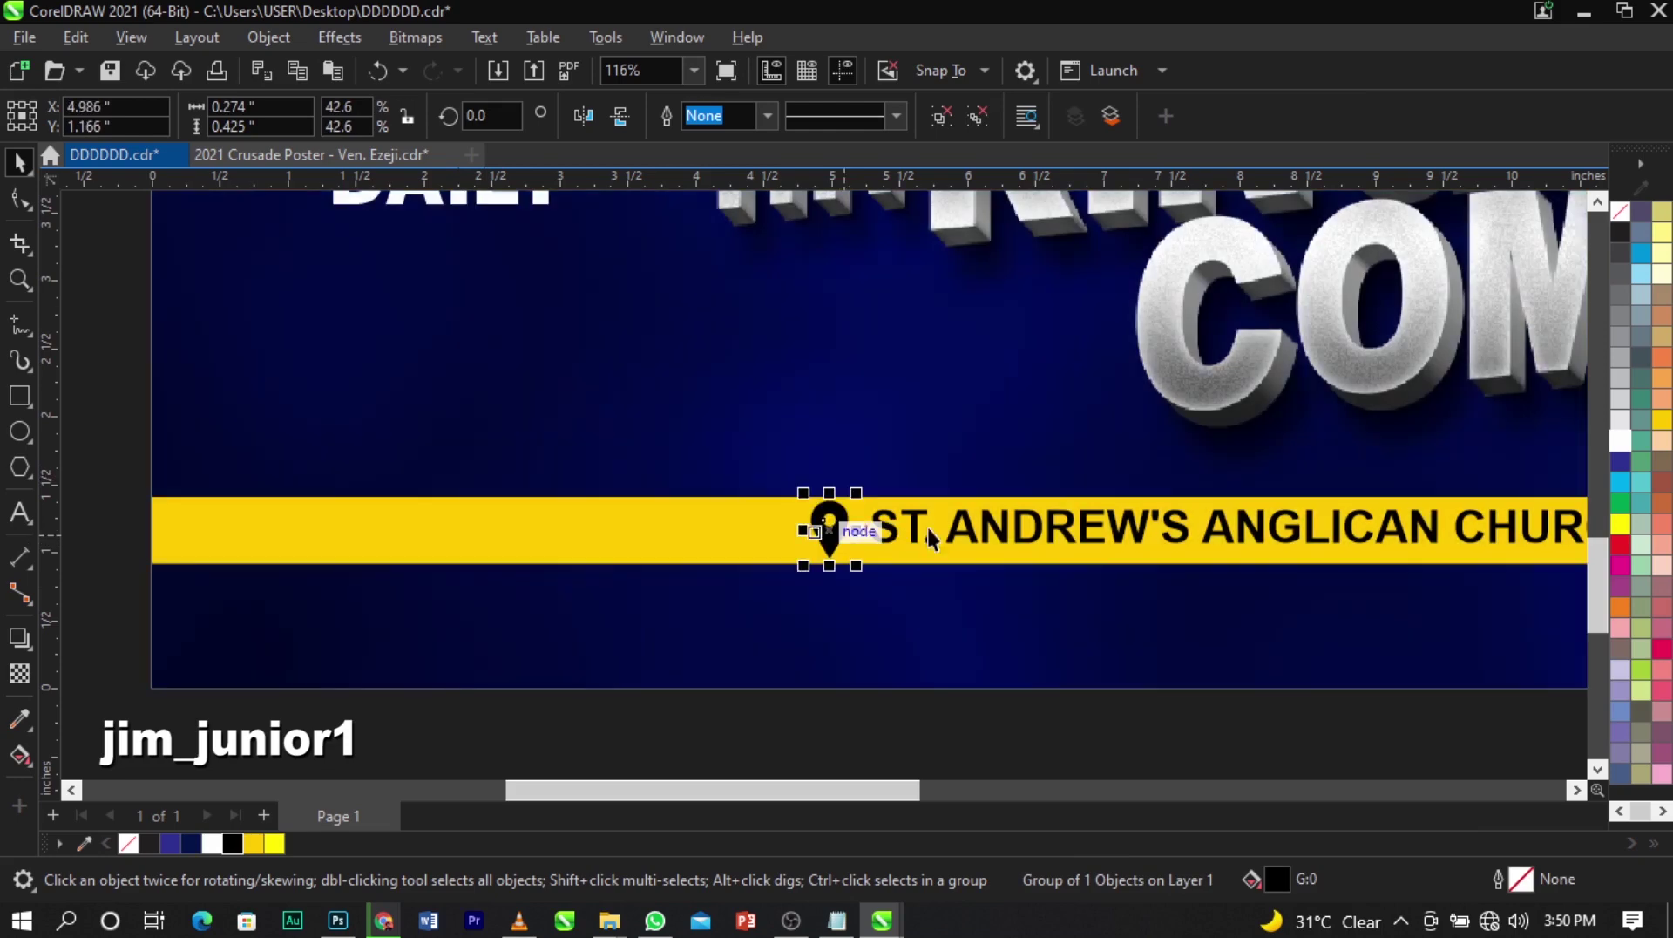
click(1621, 548)
scroll(432, 526, down, 5)
- Zoom to fit the poster and move the Free Transportation text below the yellow bar
click(557, 645)
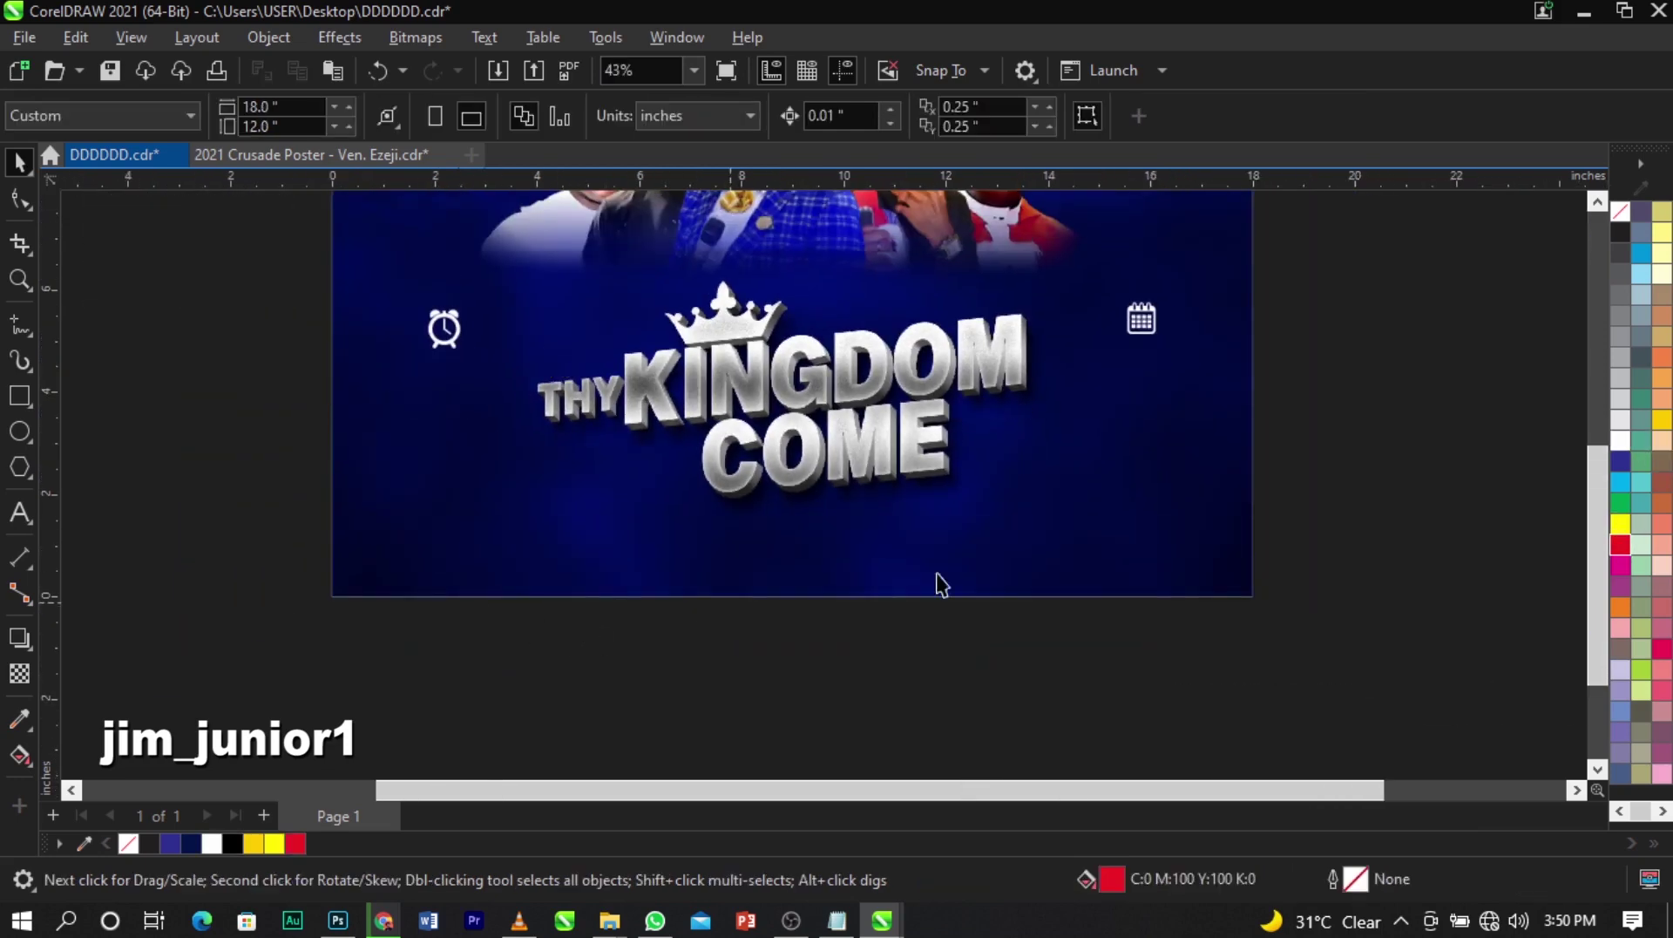
scroll(528, 564, down, 2)
key(F2)
drag(112, 355, 1116, 693)
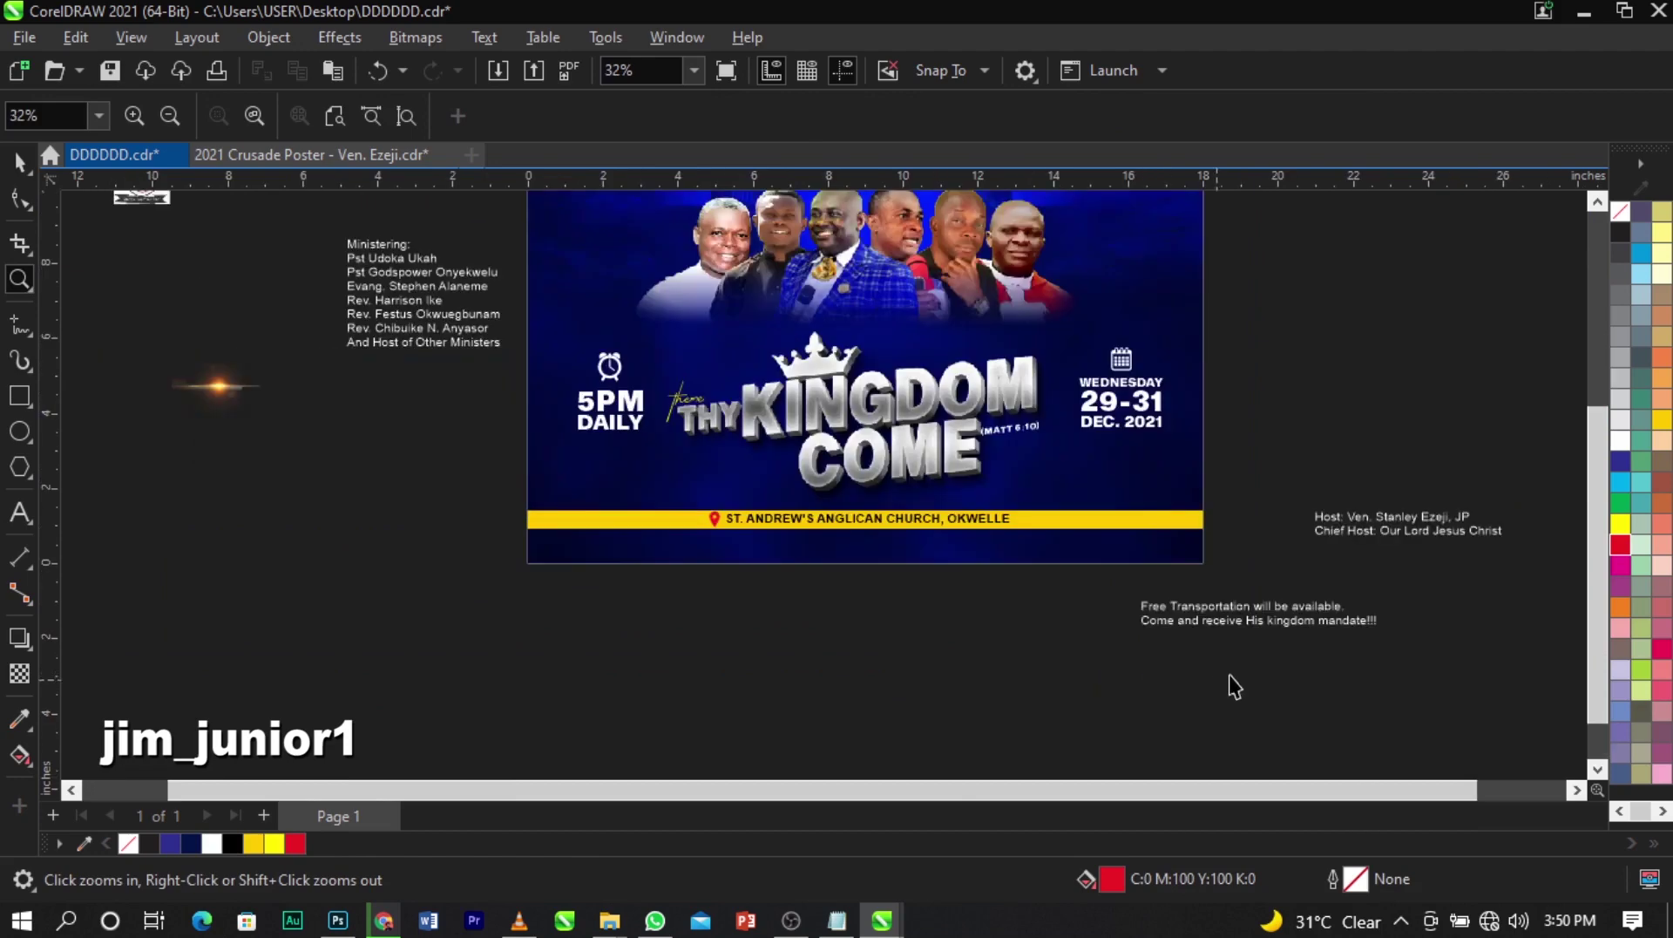
drag(1268, 621, 675, 549)
scroll(702, 547, up, 2)
scroll(703, 548, up, 1)
scroll(254, 455, down, 1)
- Select all of the Free Transportation text and bring up Change Case
drag(255, 444, 1348, 523)
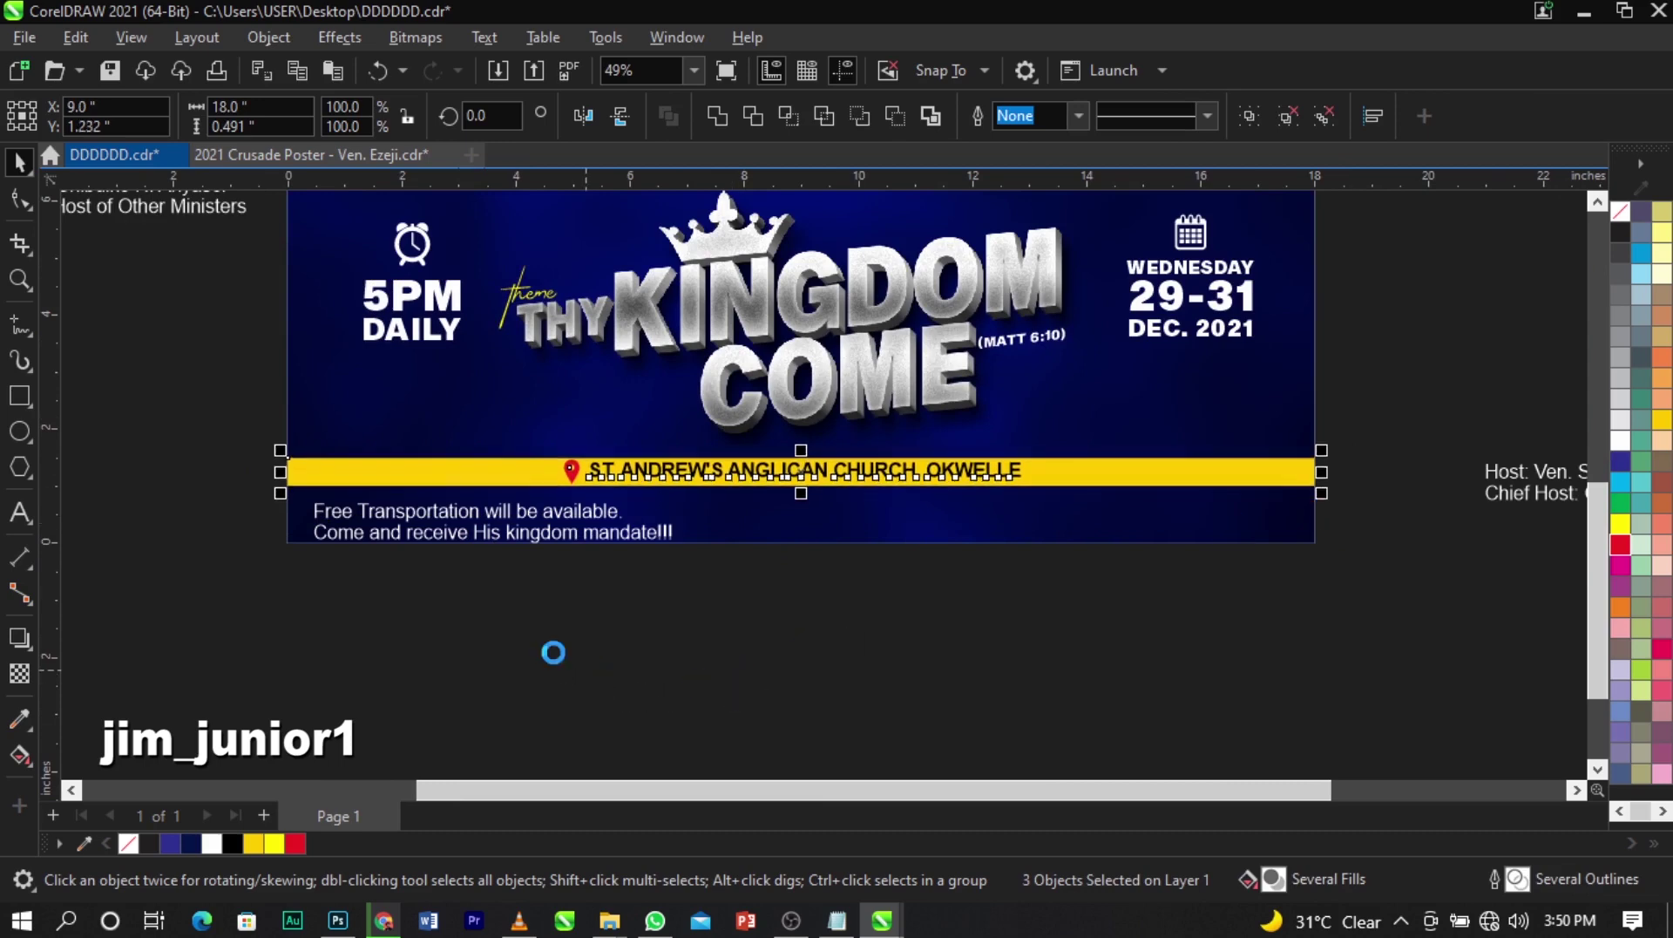
click(410, 598)
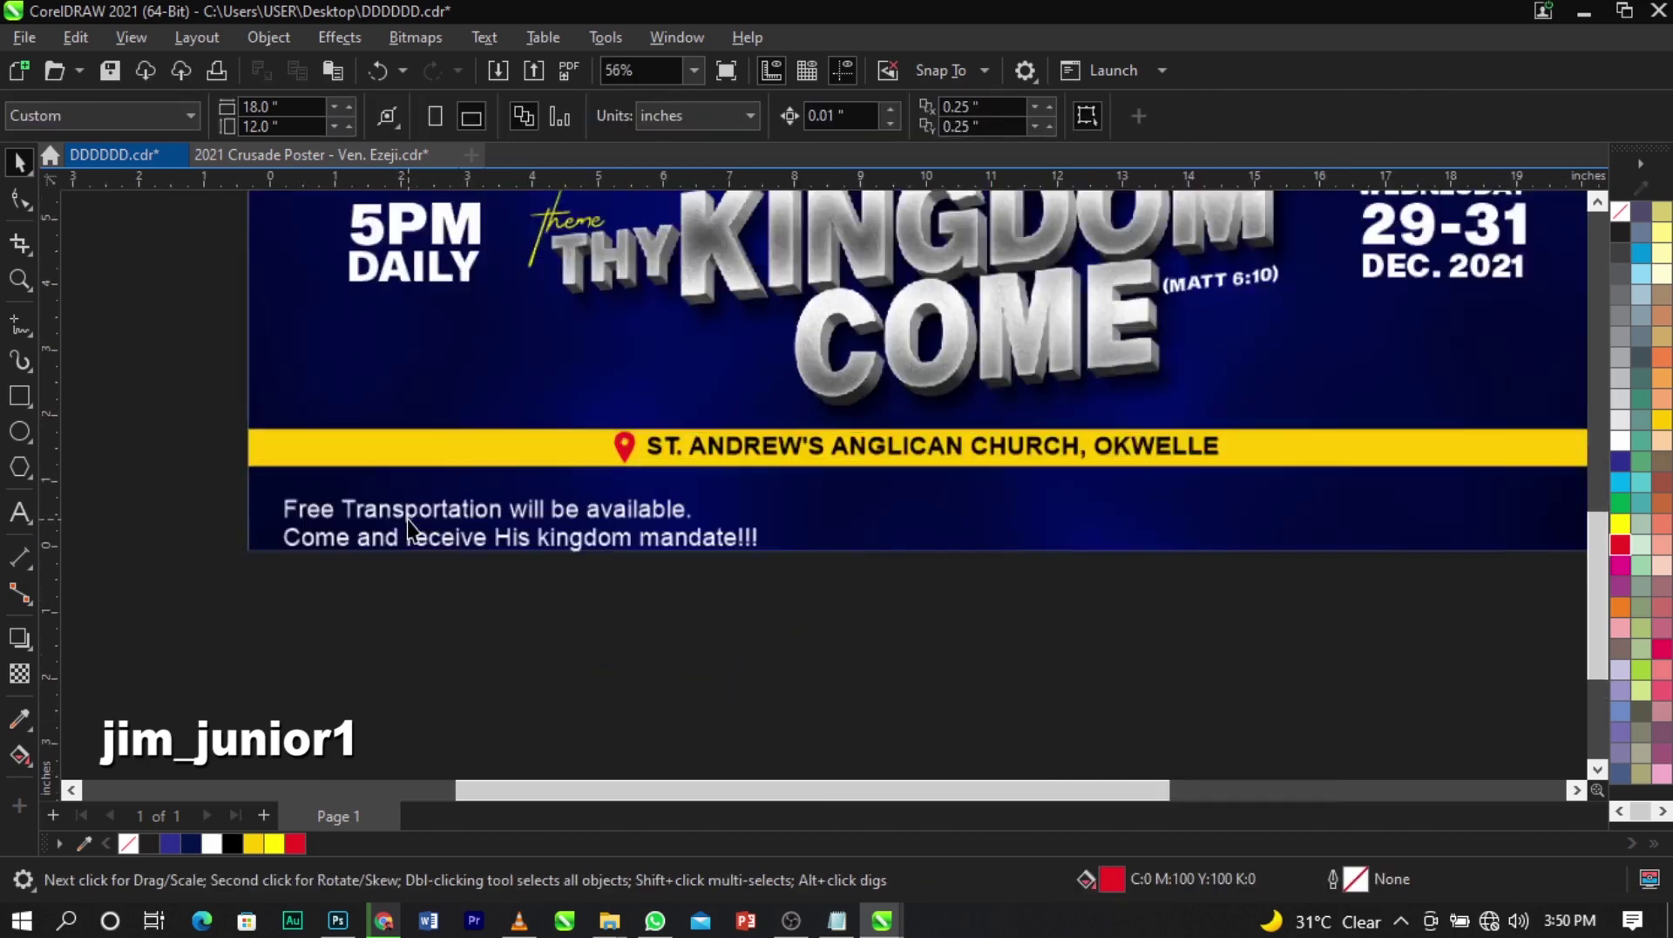
scroll(406, 520, up, 2)
click(479, 510)
double_click(478, 510)
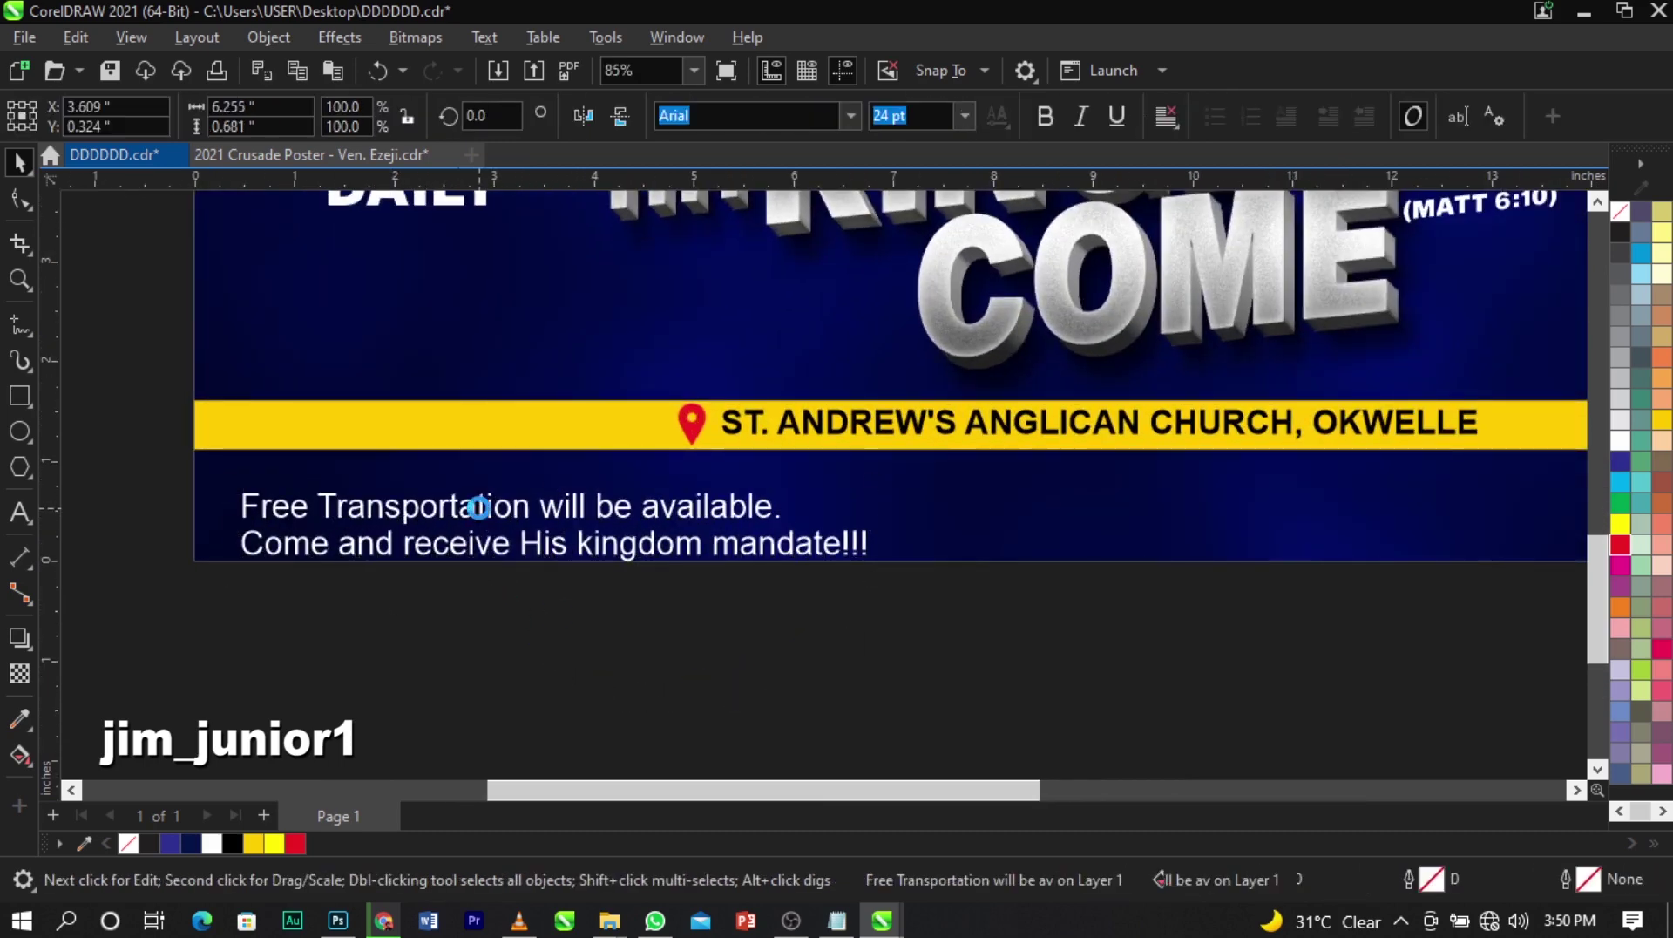
key(ctrl+a)
key(shift+F3)
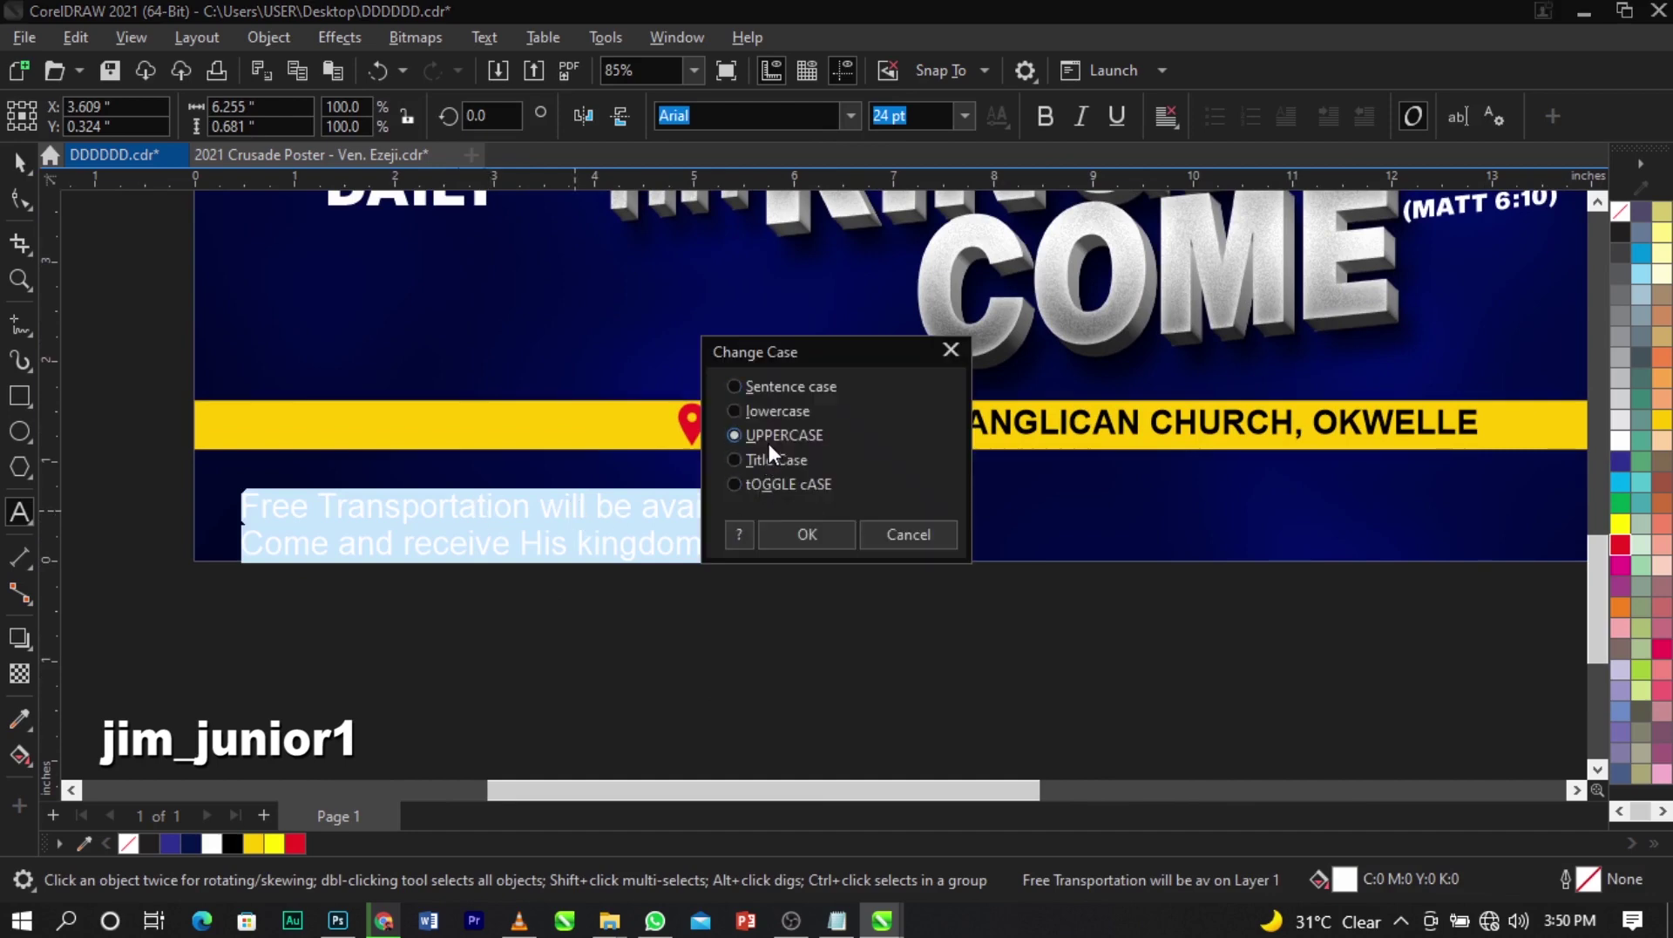
- Make the Free Transportation text UPPERCASE, shrink it, and position it under 5PM DAILY
click(793, 535)
key(ctrl+space)
drag(1008, 563, 811, 548)
drag(650, 501, 708, 489)
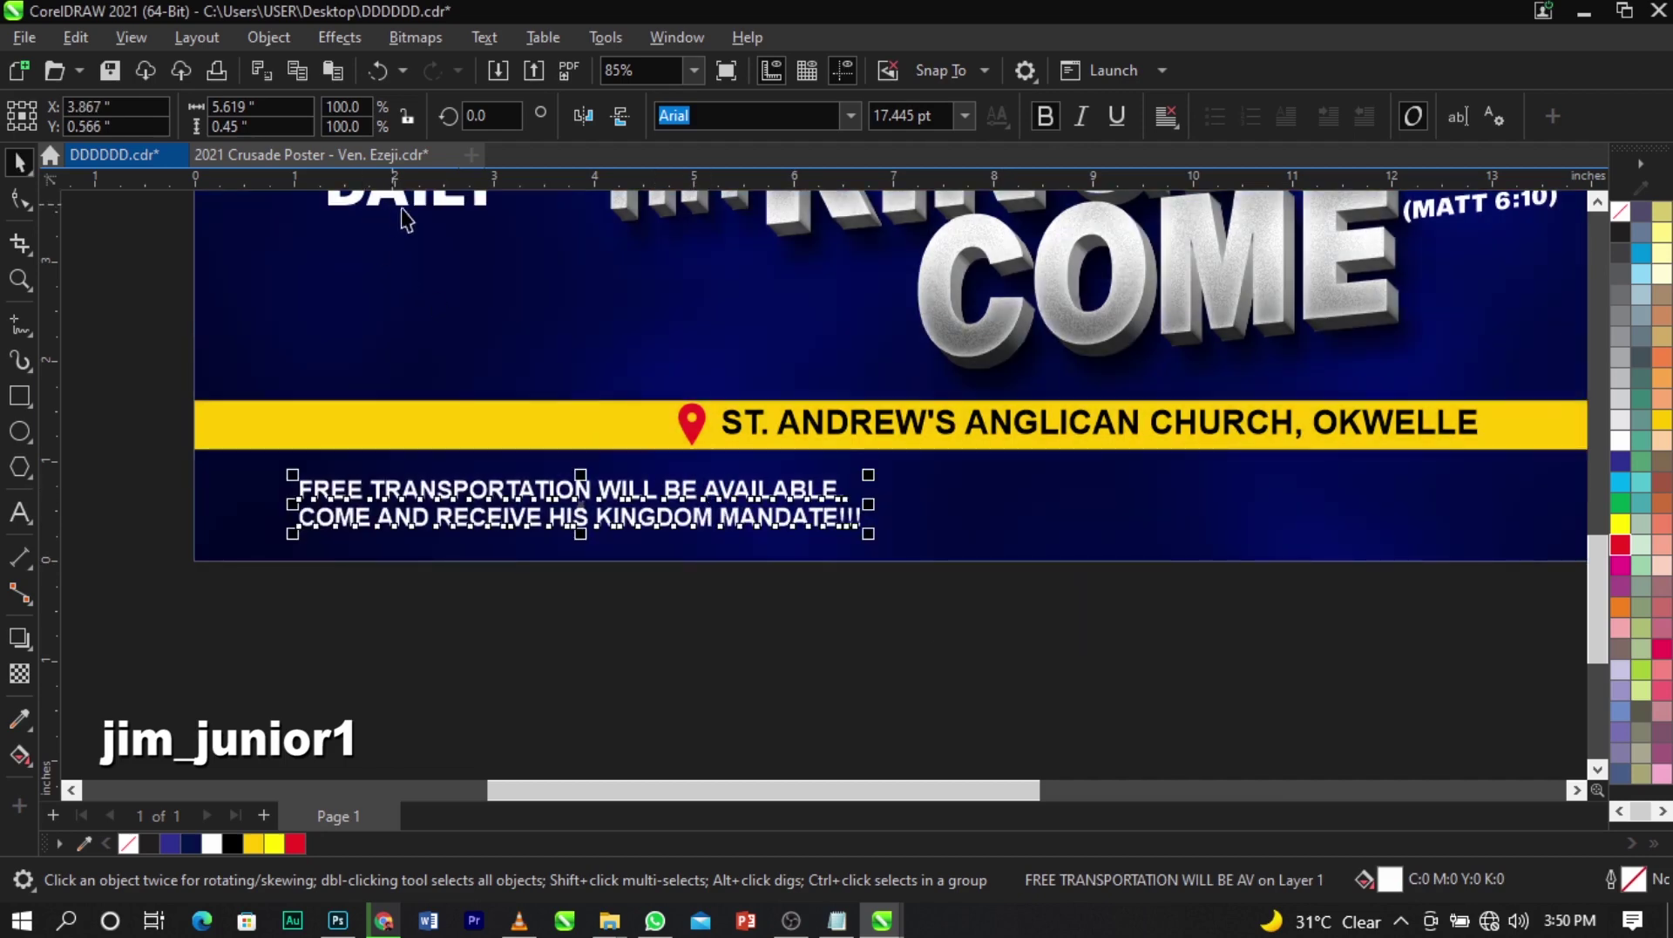
scroll(403, 219, down, 2)
scroll(471, 340, up, 1)
- Add a vertical guideline at the text's left edge from the ruler
shift+click(471, 349)
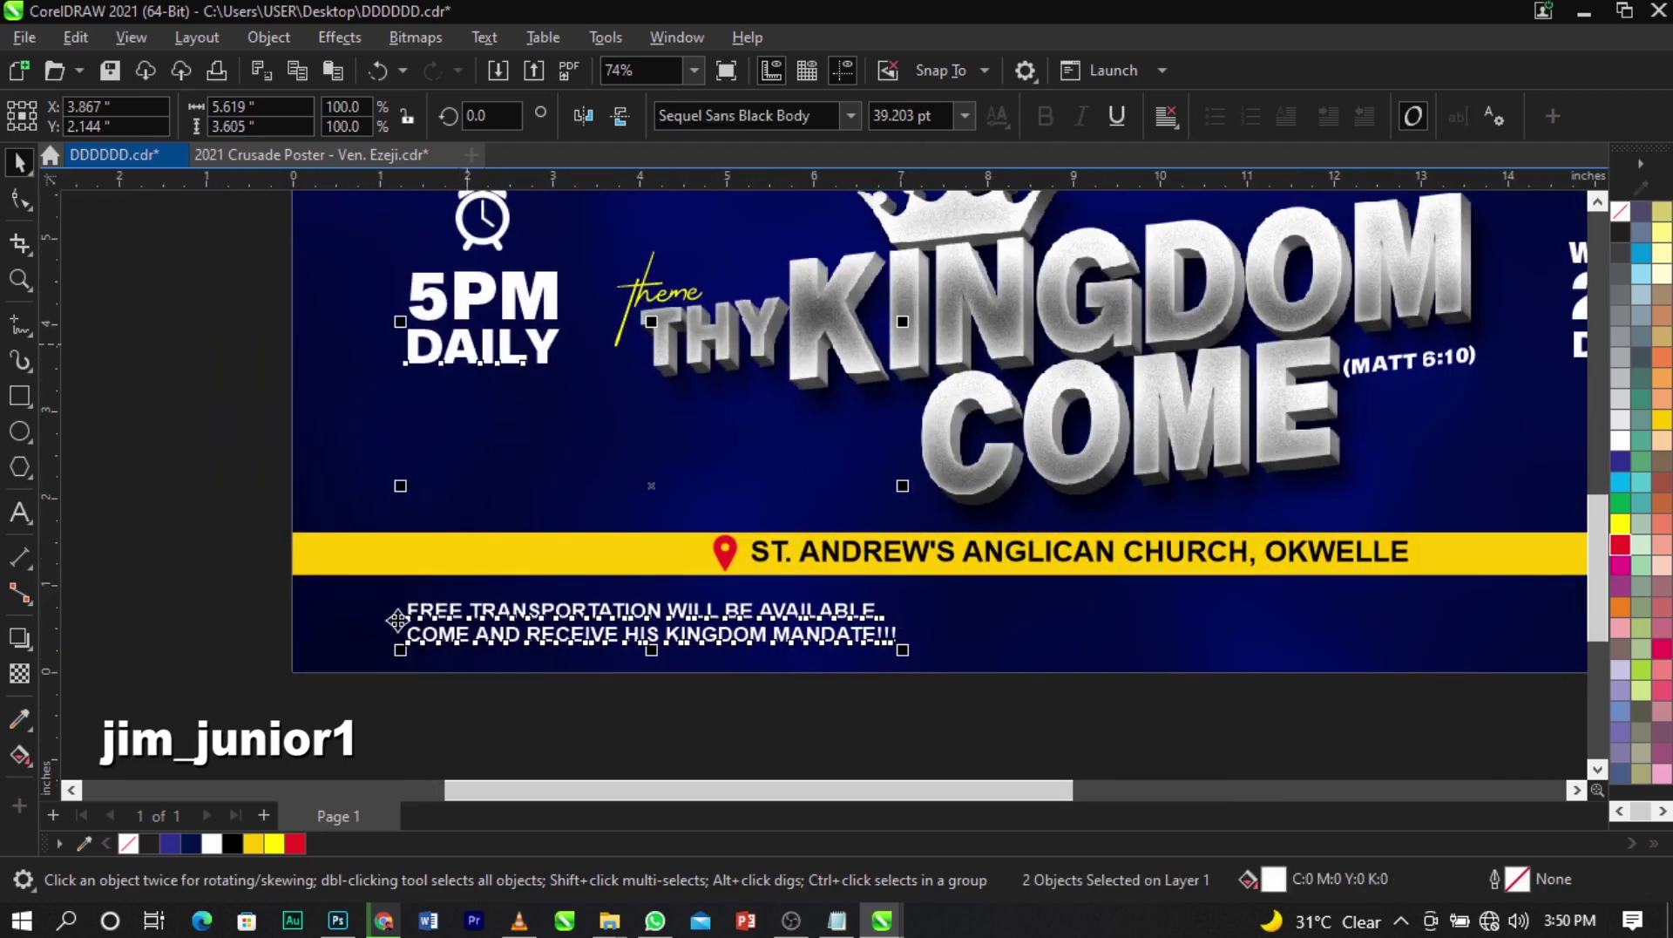
click(129, 567)
drag(55, 511, 404, 557)
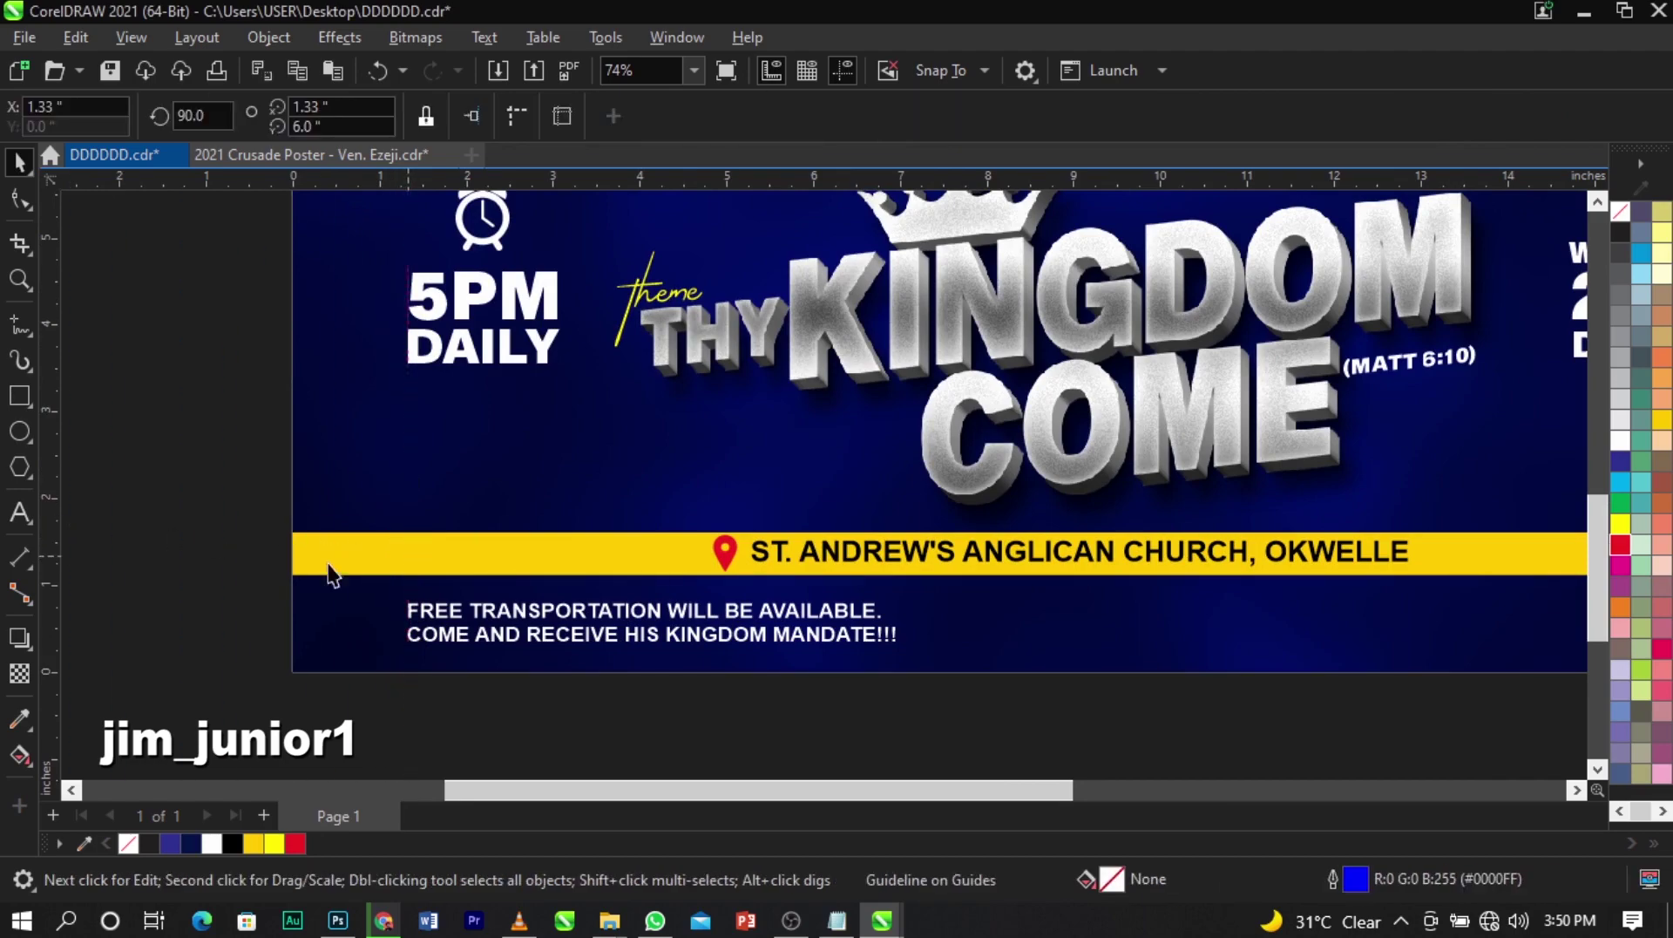
scroll(279, 578, down, 3)
- Move the Host text onto the poster's bottom band
scroll(280, 577, down, 1)
scroll(1133, 595, up, 1)
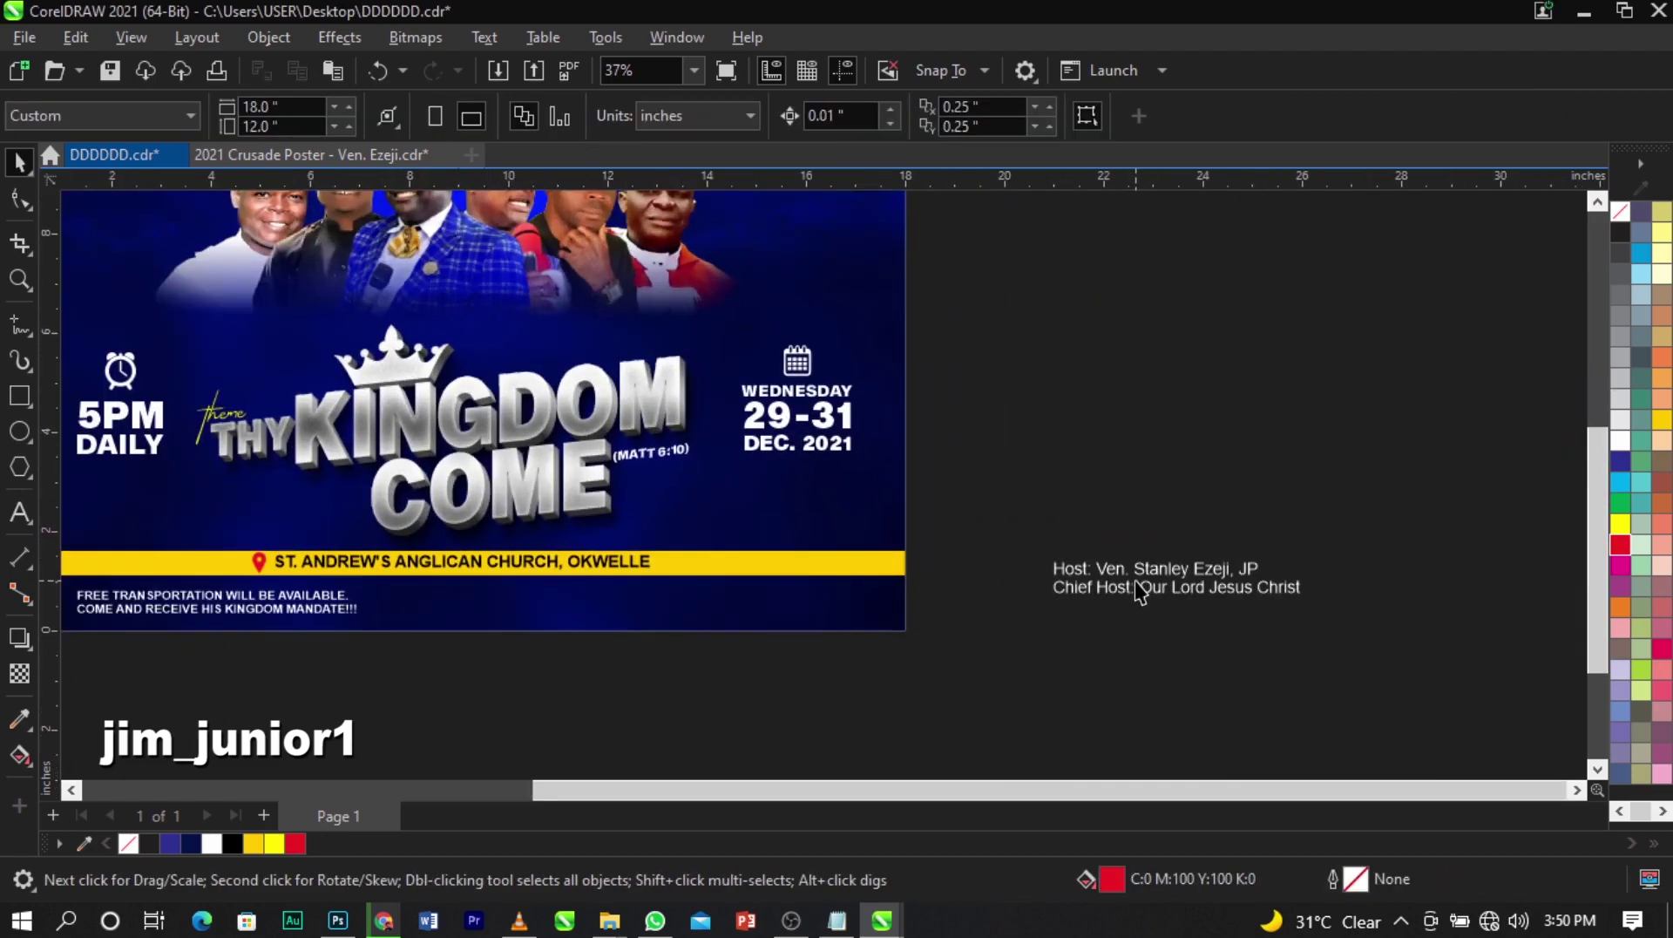
drag(1168, 587, 526, 598)
click(963, 601)
- Zoom in on the bottom band and shrink the Free Transportation text
scroll(963, 602, down, 1)
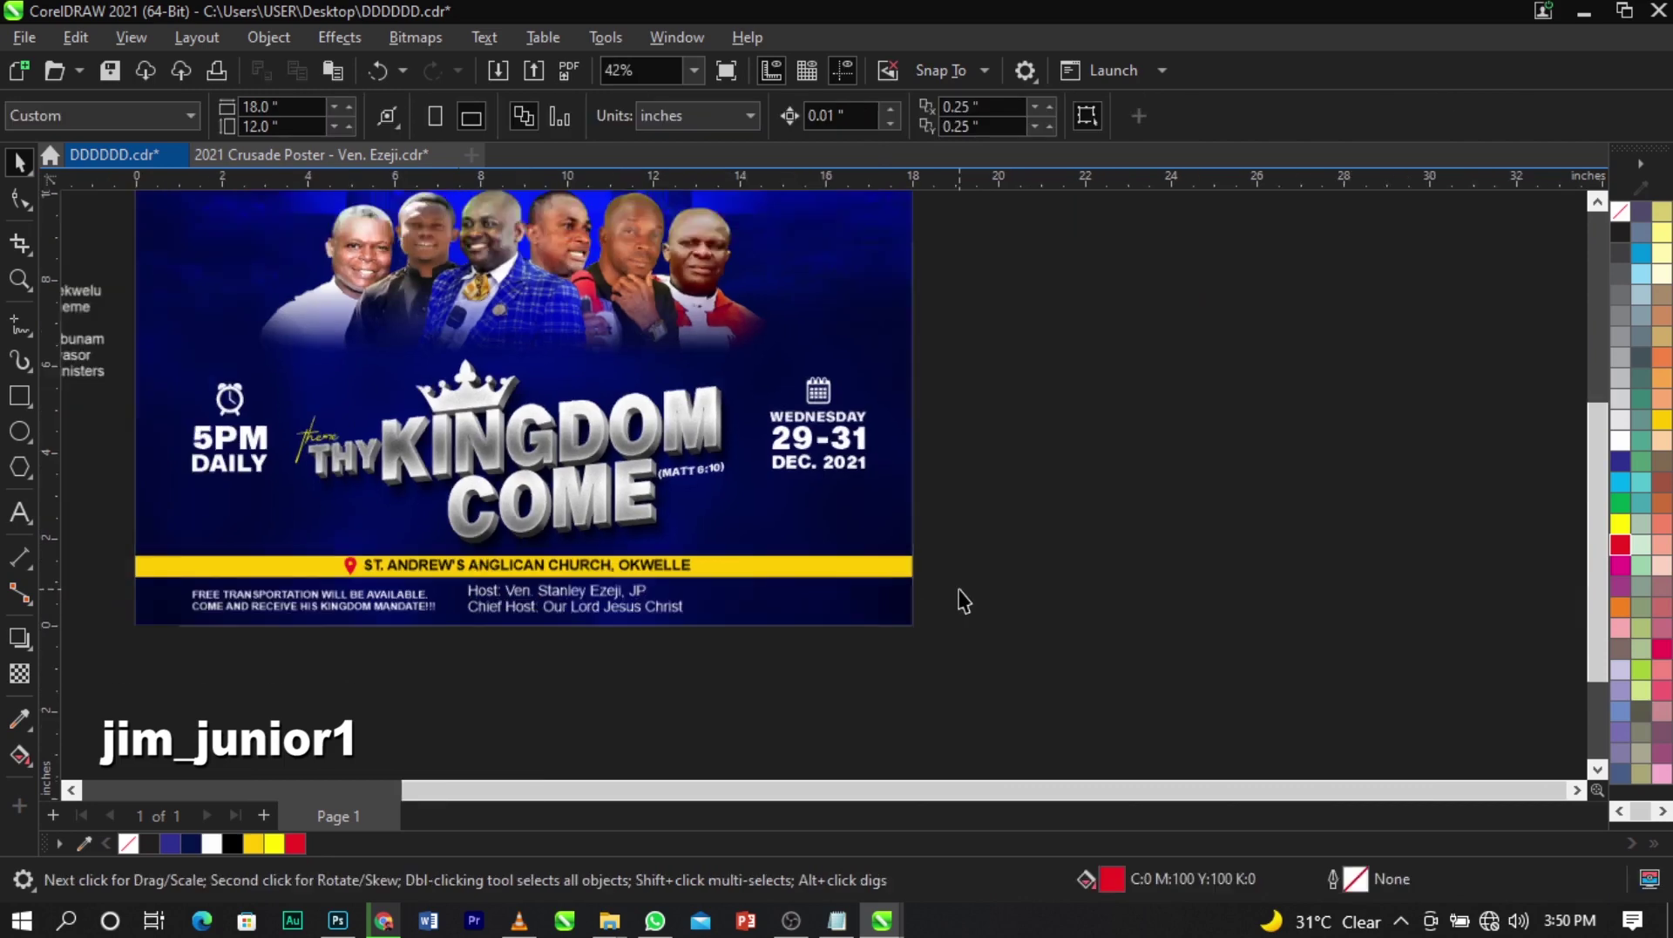
scroll(963, 602, down, 1)
scroll(952, 609, up, 2)
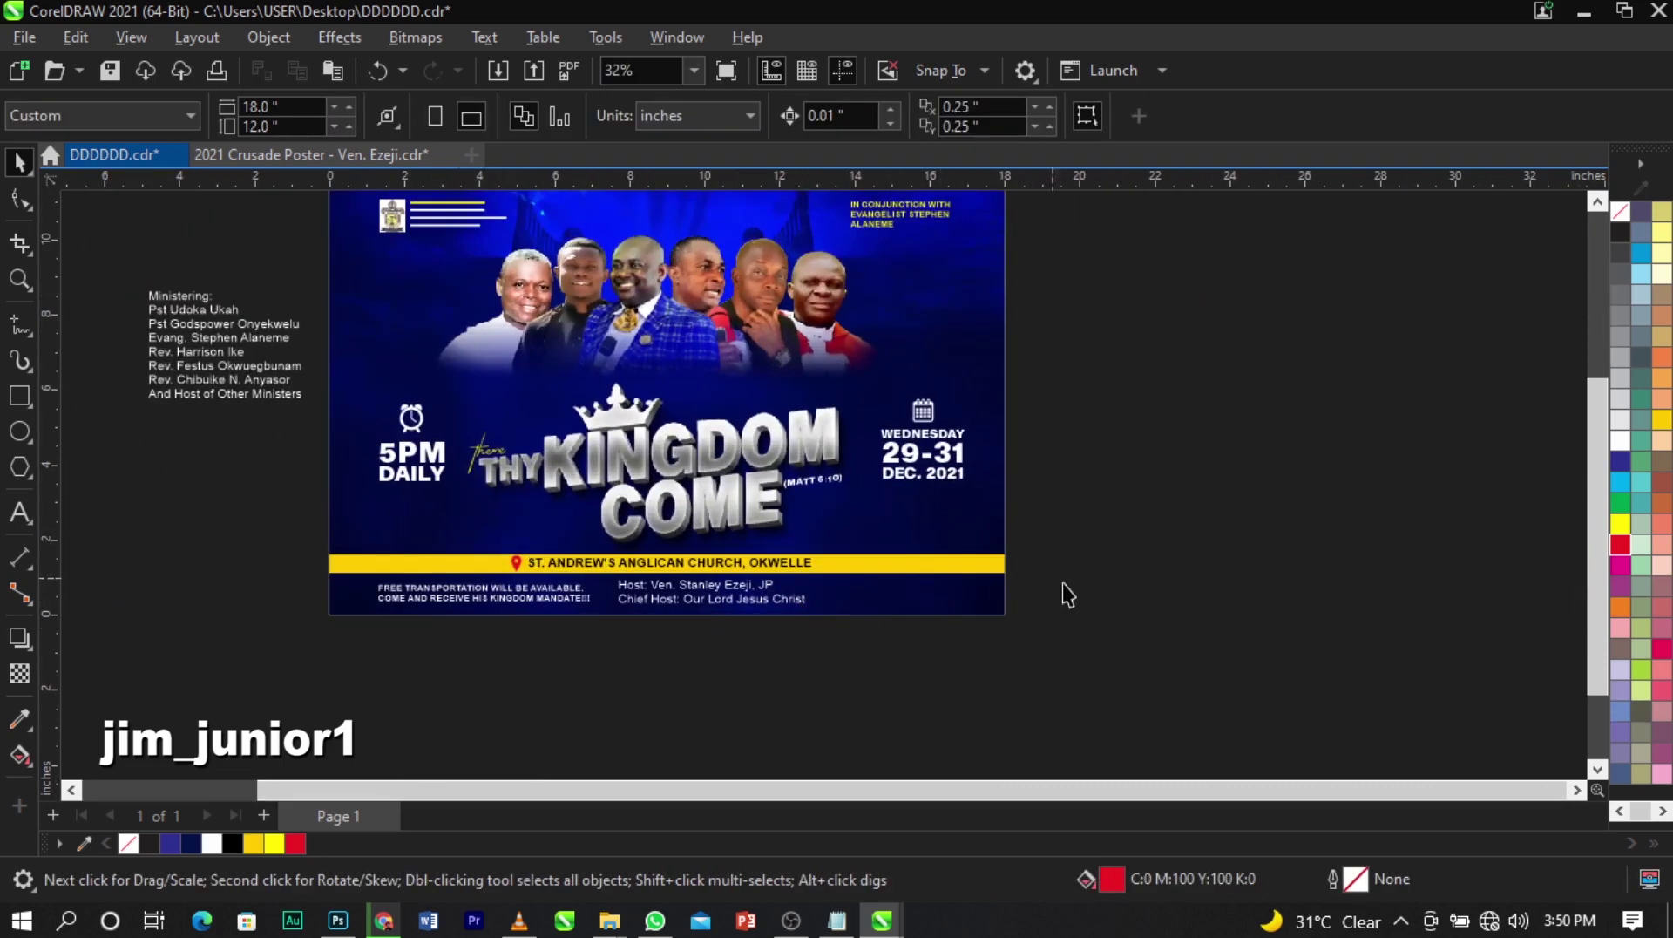
key(z)
drag(265, 491, 428, 560)
drag(1115, 639, 1116, 639)
key(space)
click(645, 555)
drag(656, 575, 579, 579)
- Convert the Host text to uppercase and shrink its text block
click(915, 558)
double_click(985, 558)
key(ctrl+a)
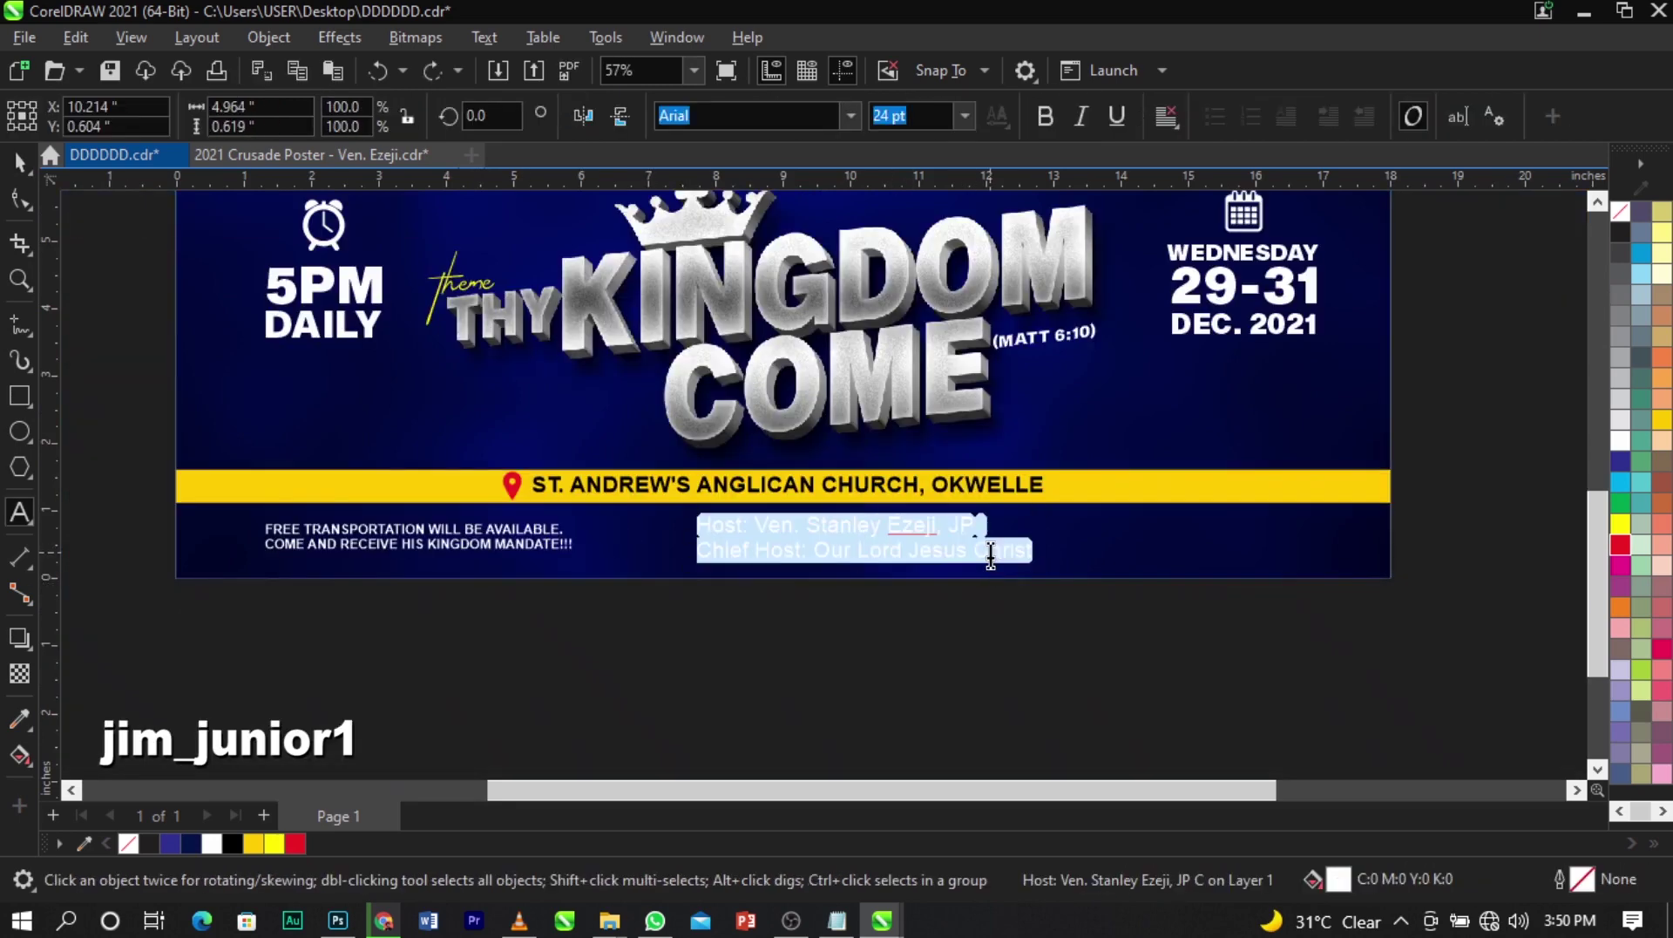
key(shift+F3)
click(793, 438)
click(811, 531)
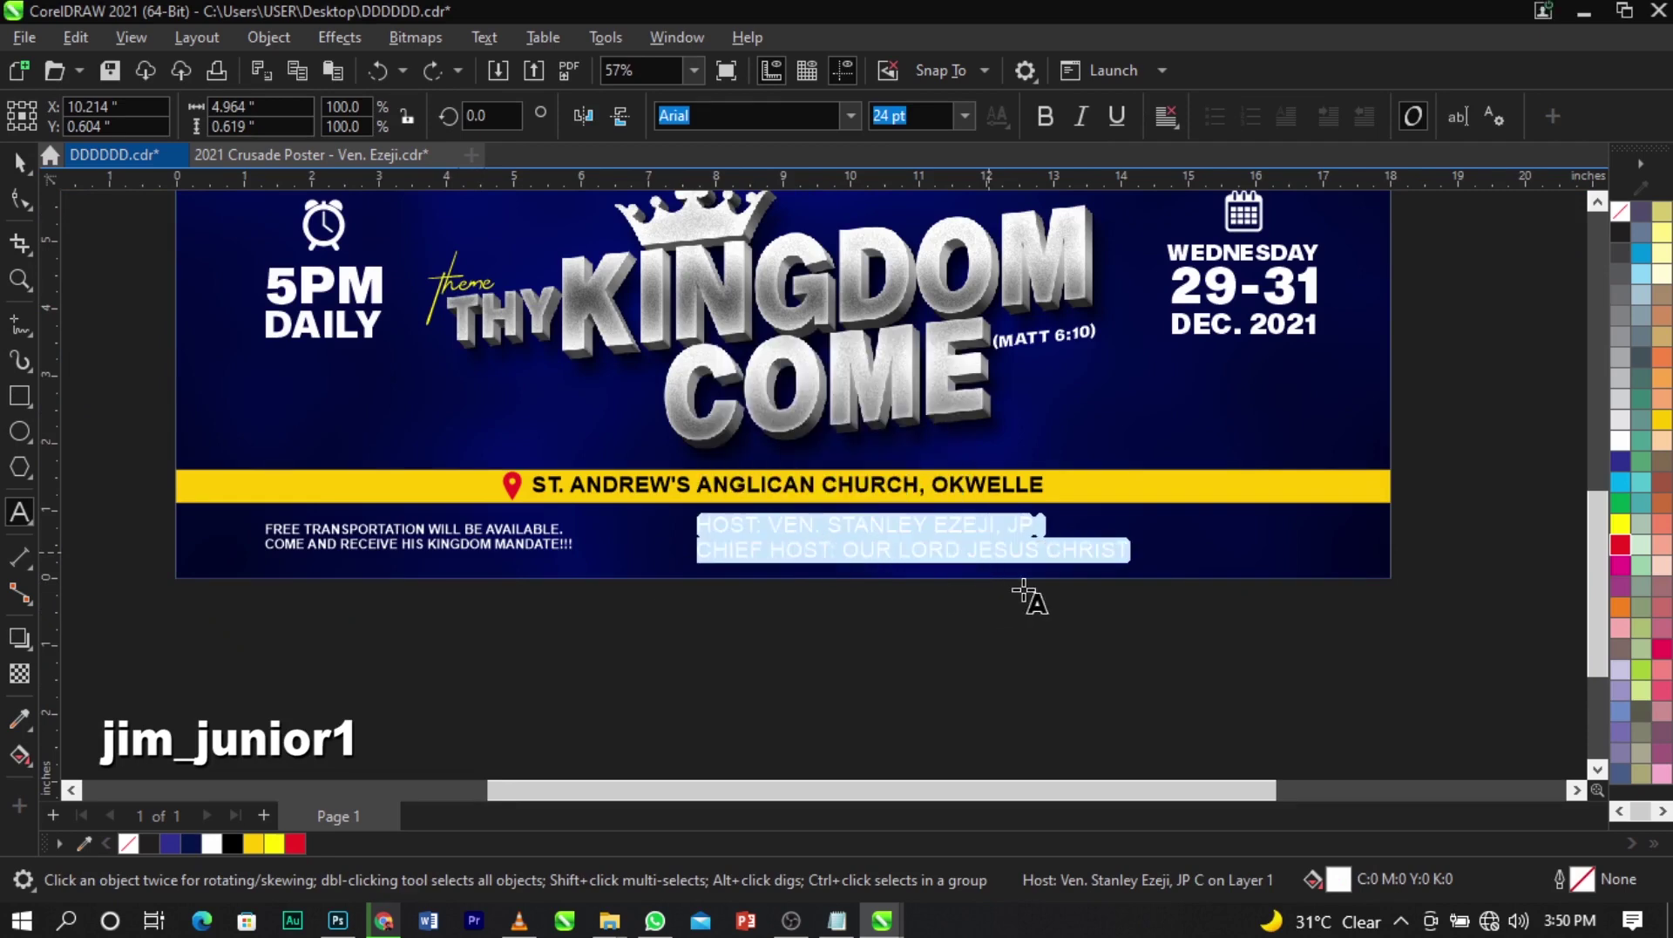
key(ctrl+space)
drag(1139, 569, 1030, 556)
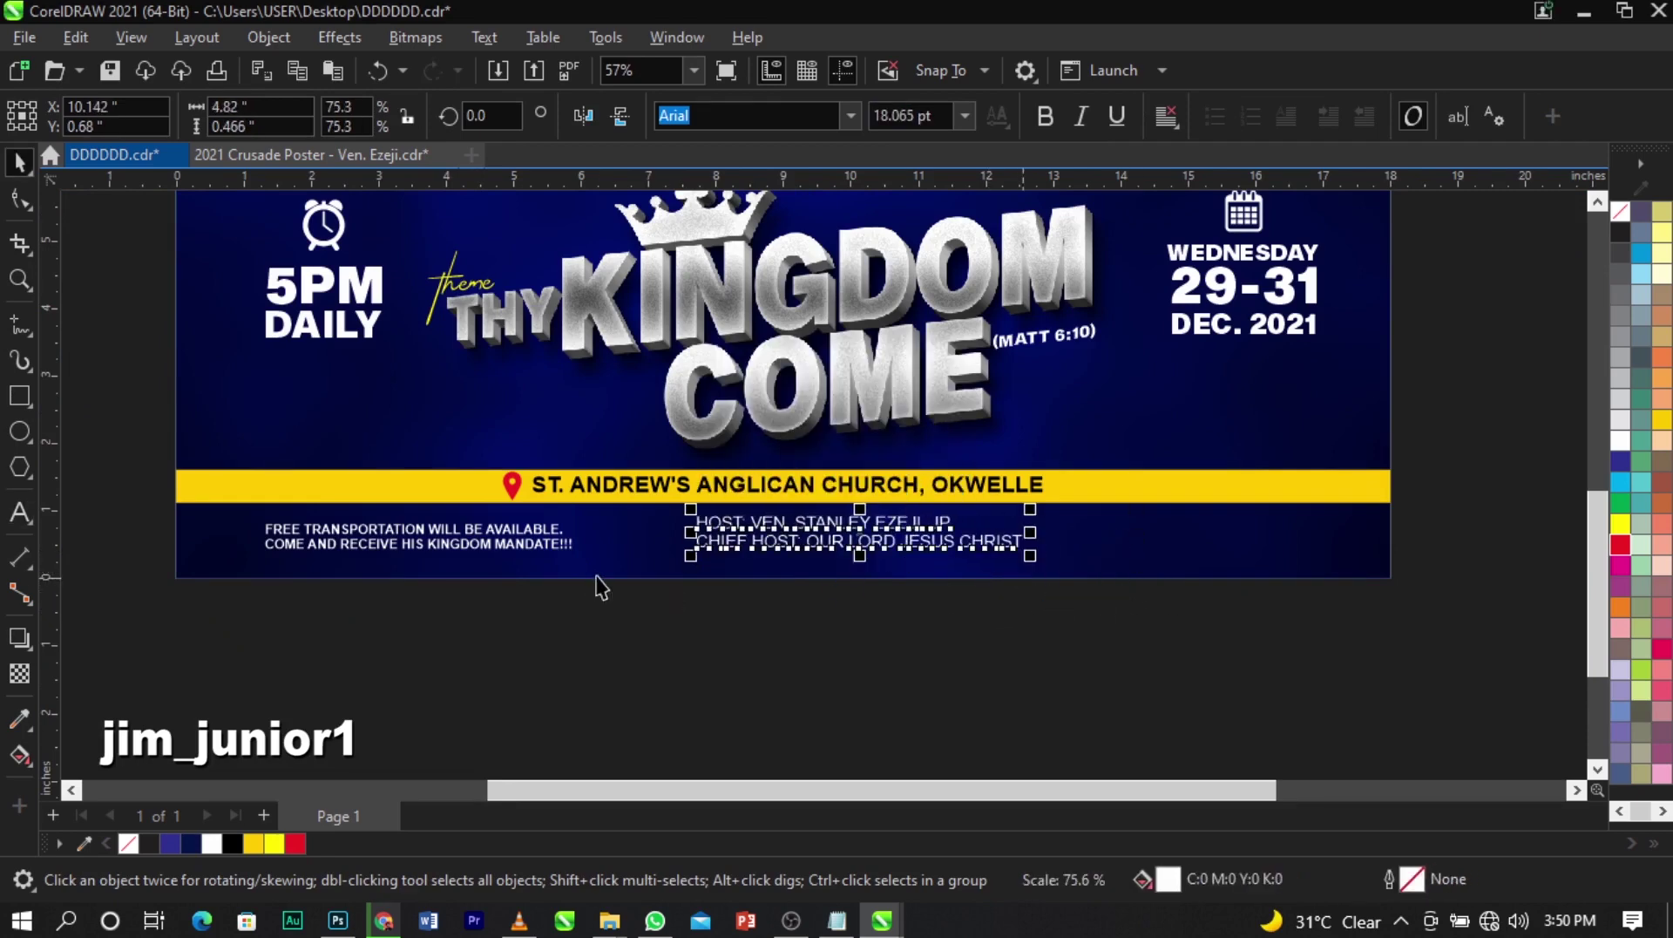
- Set both the Free Transportation text and the Host text to 14 pt
click(562, 542)
text(14)
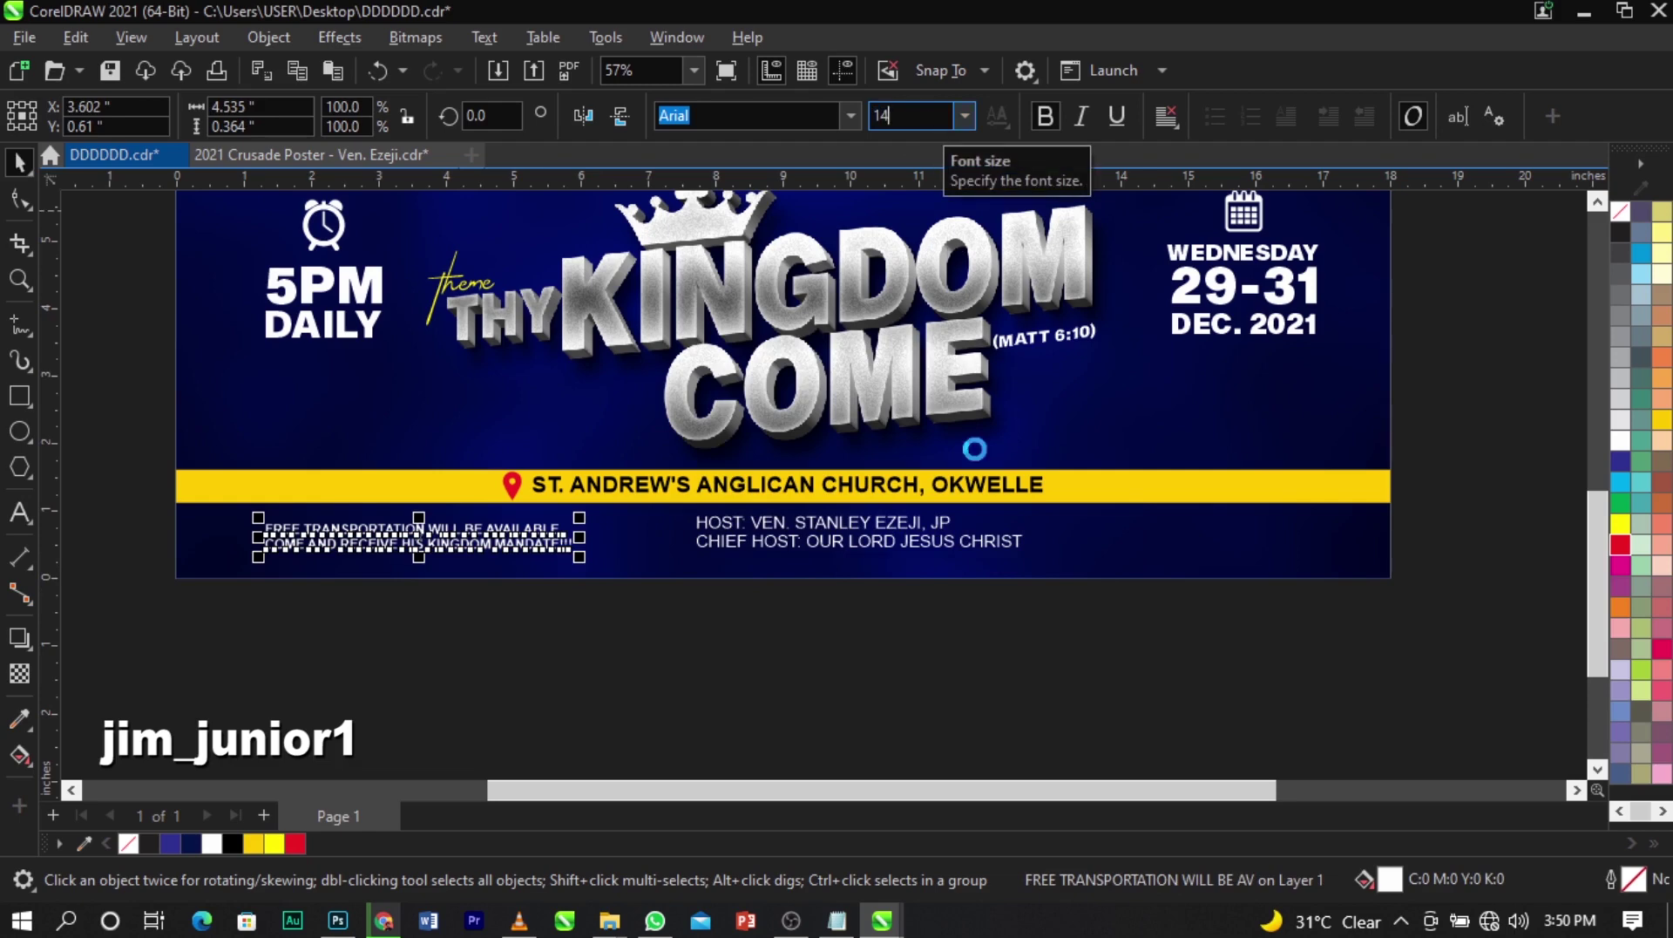
key(Return)
click(978, 547)
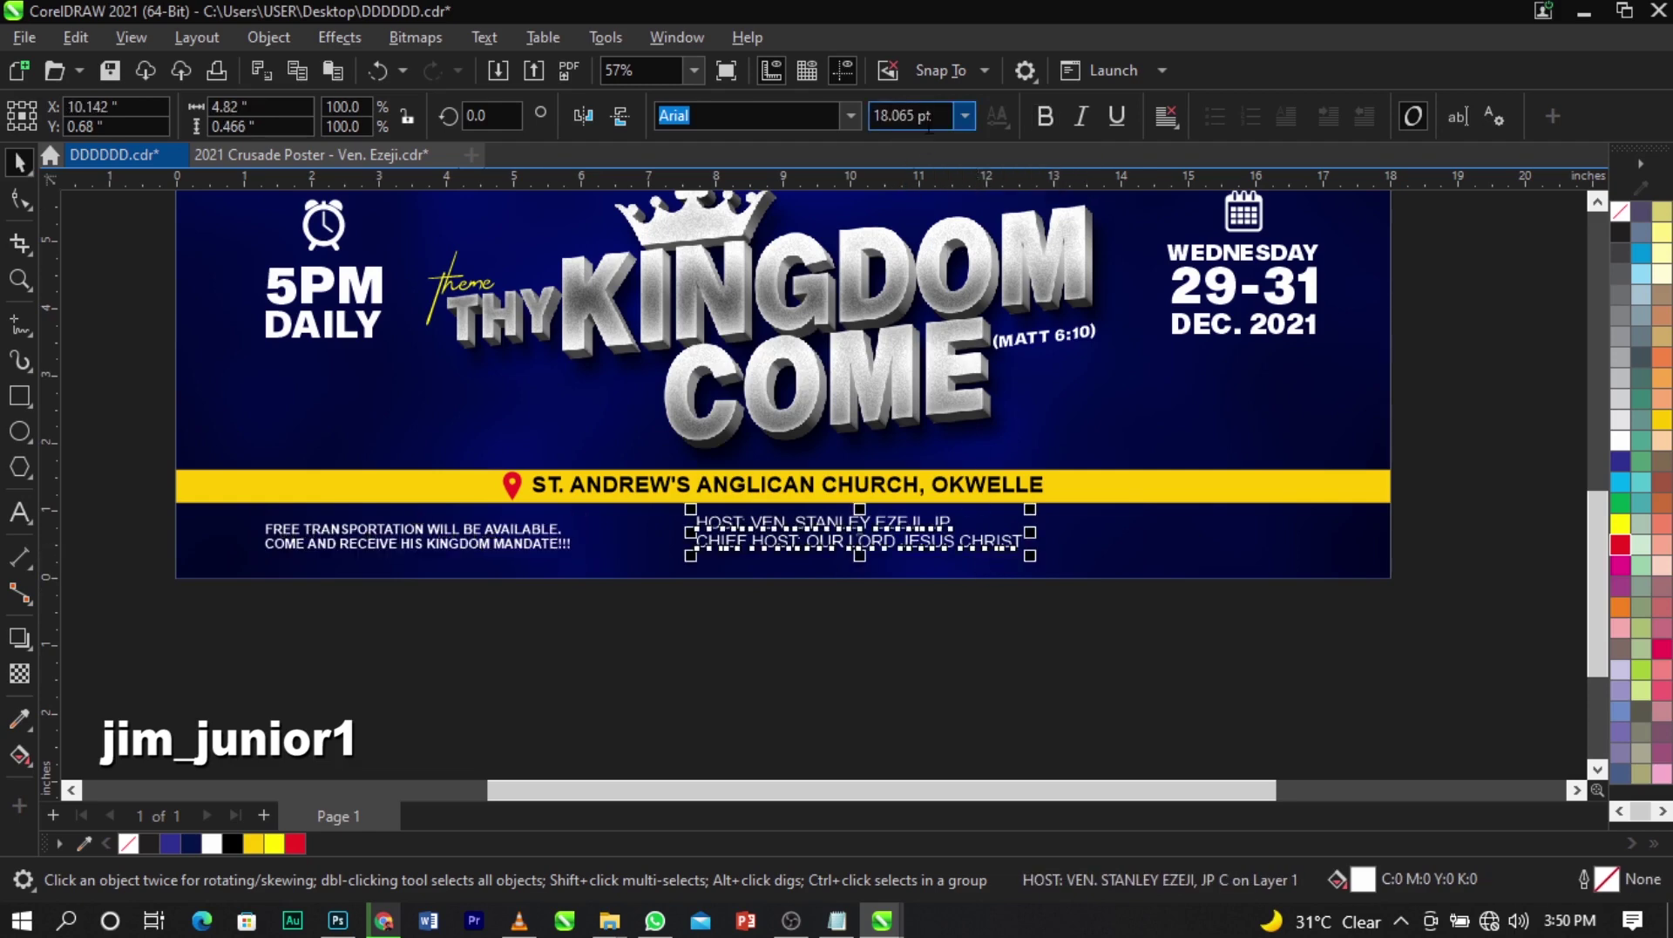
text(14)
key(Return)
- Make the host text bold and centred, then nudge it slightly down and left
scroll(906, 558, up, 2)
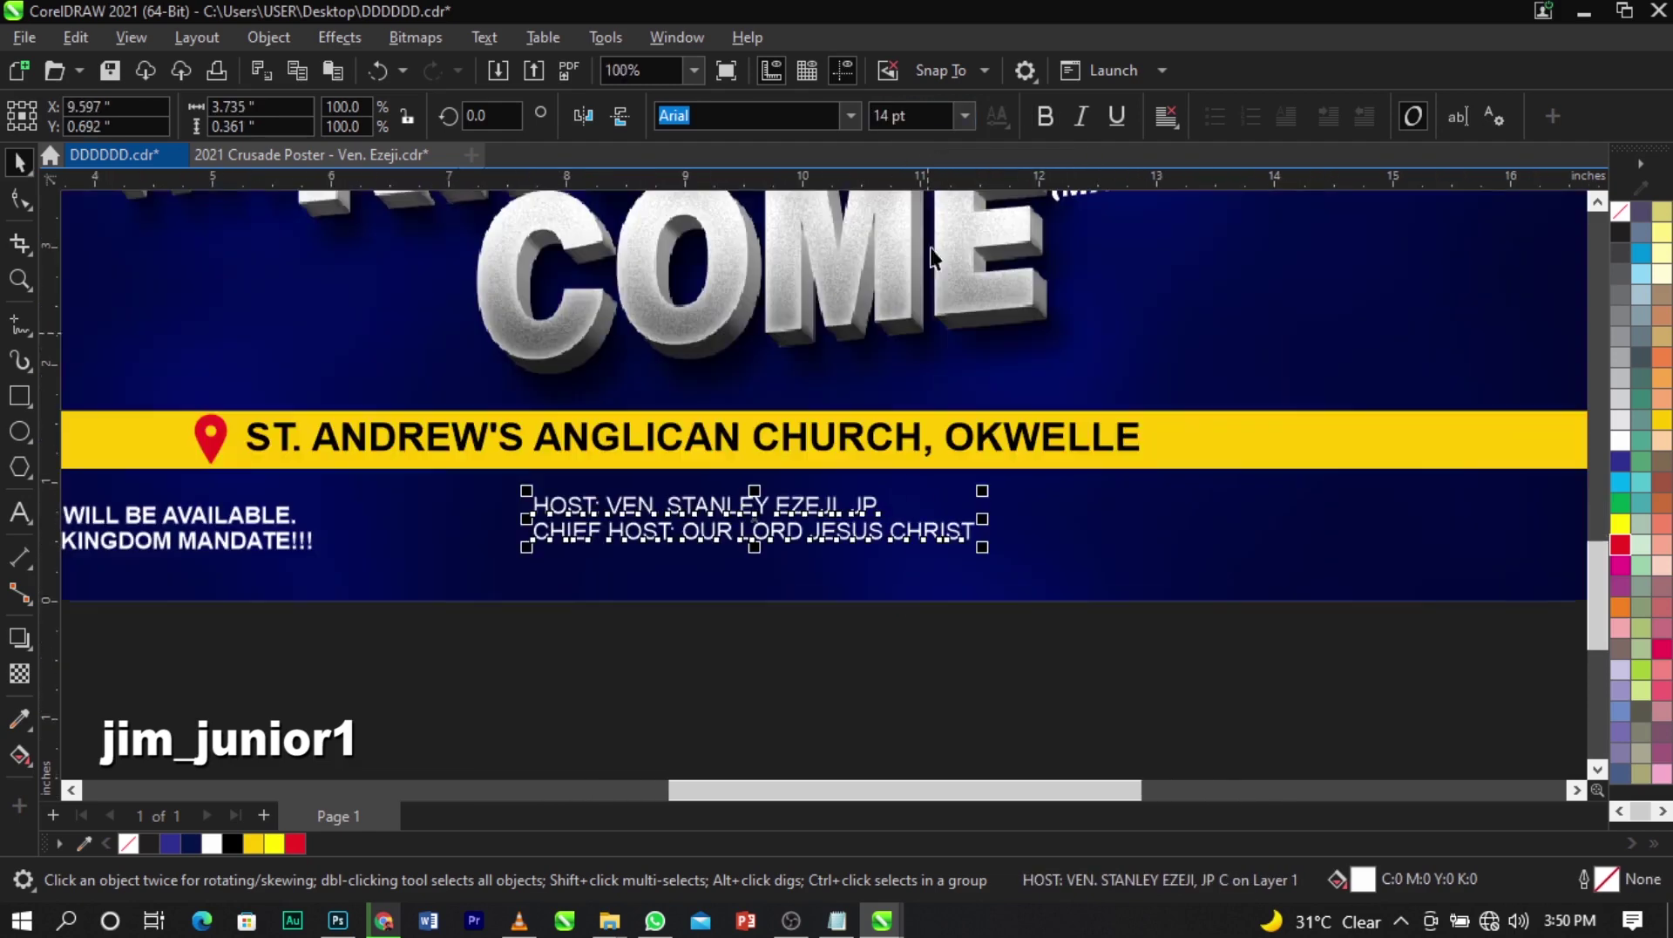
click(1044, 116)
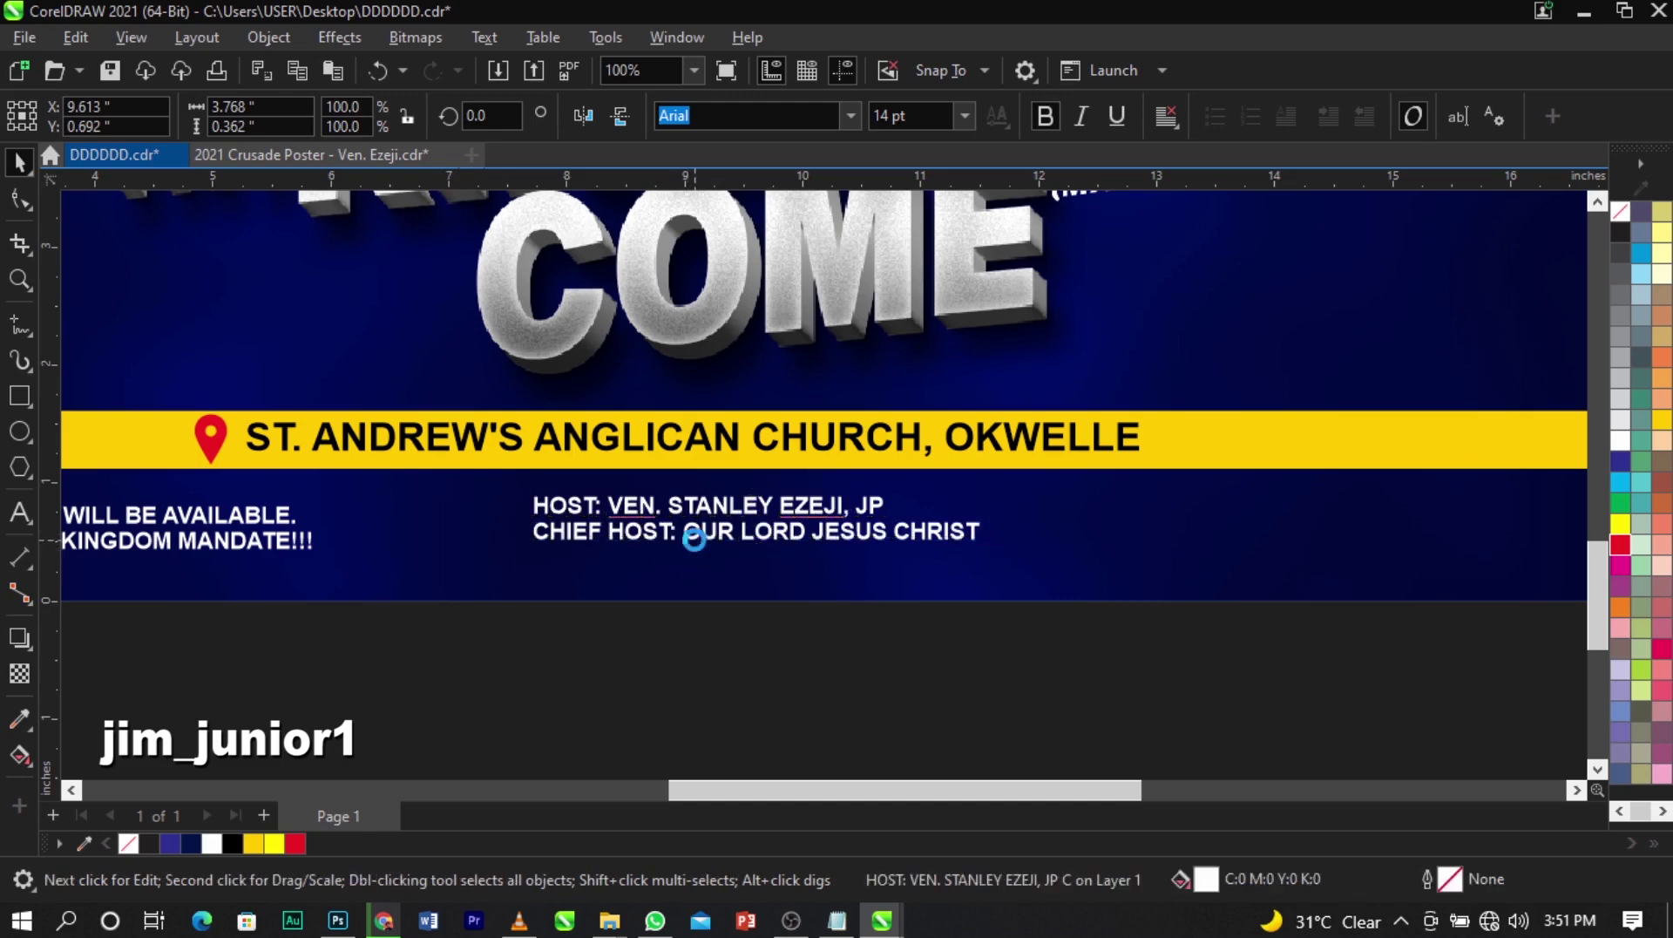
key(ctrl+a)
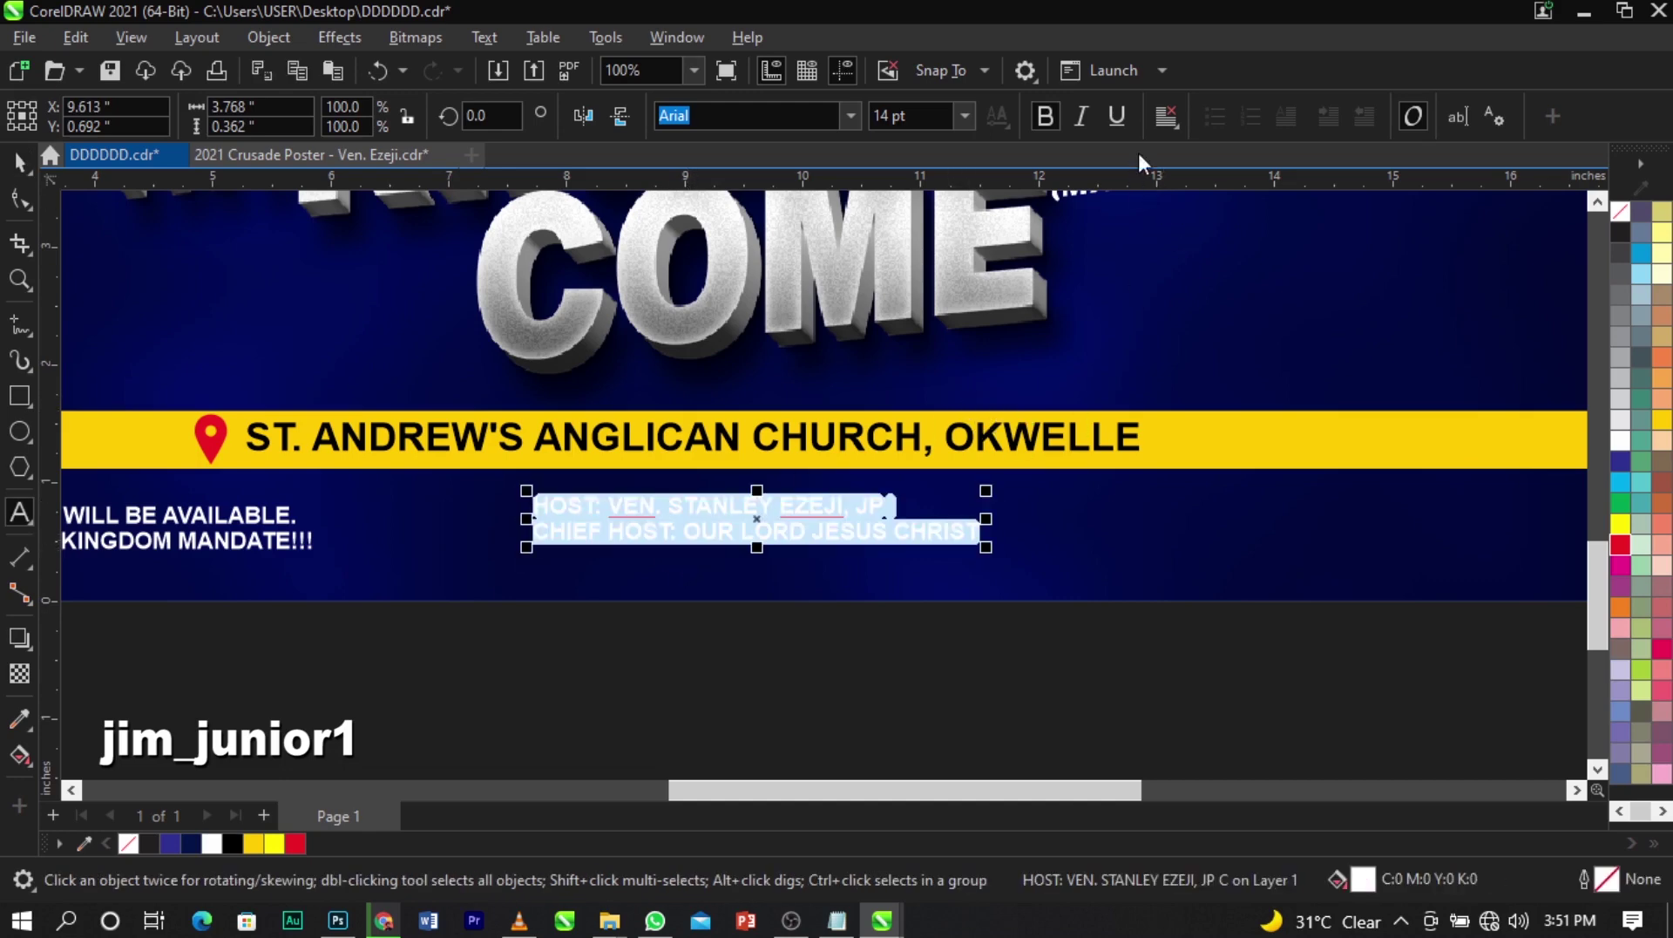
click(1165, 115)
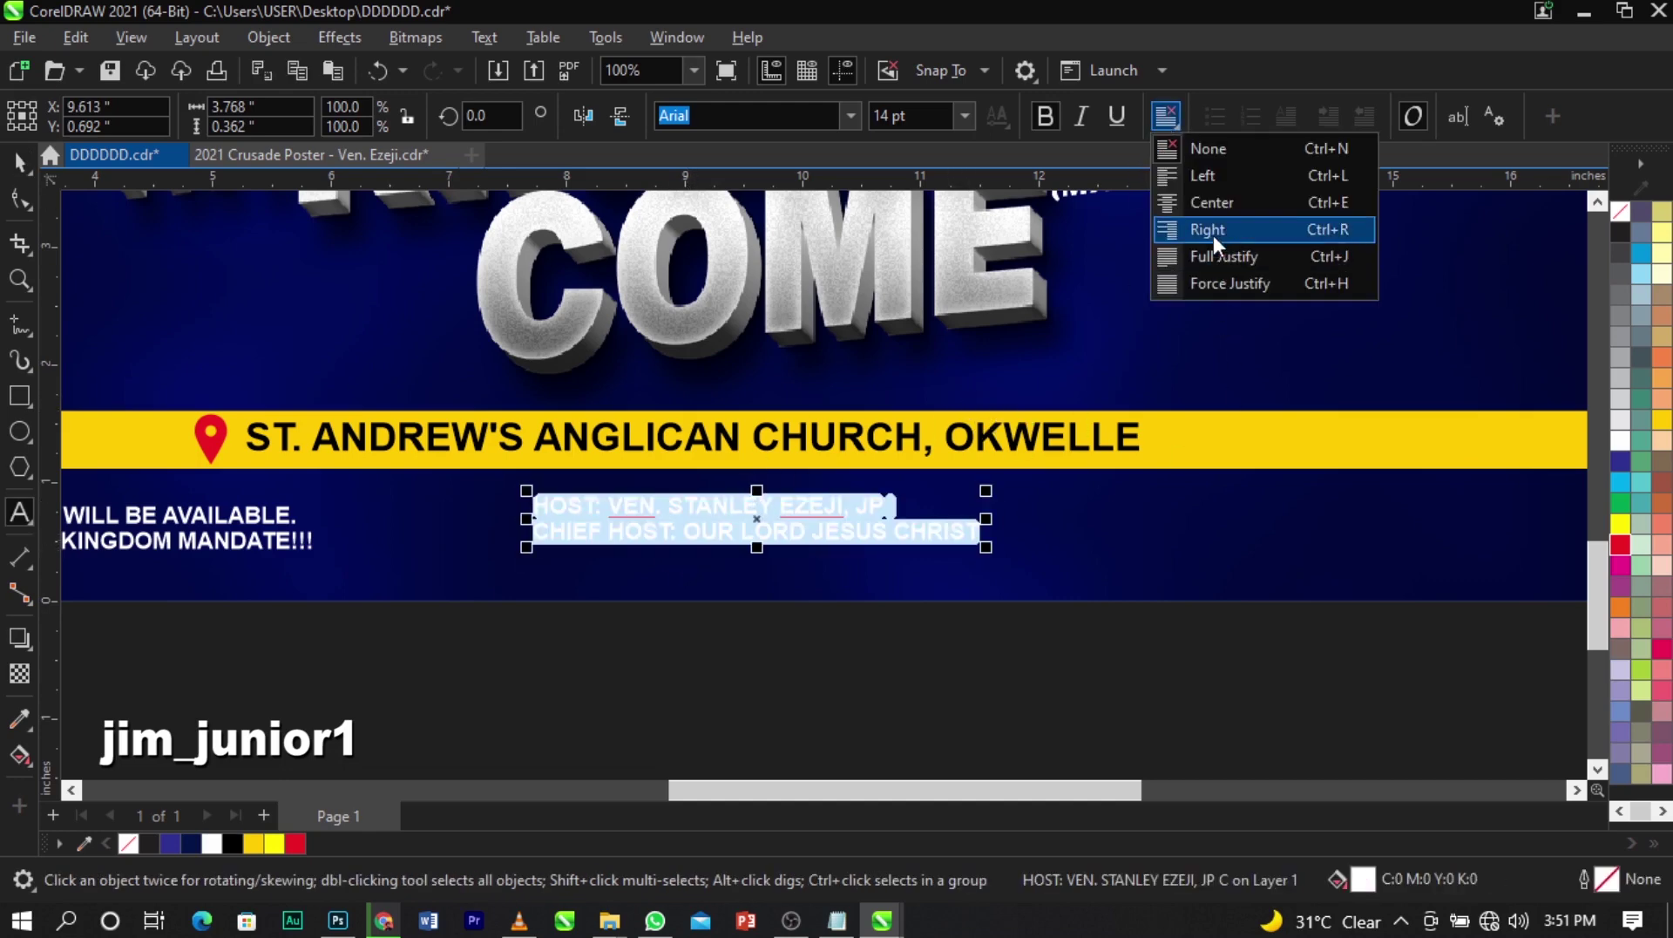
click(1196, 202)
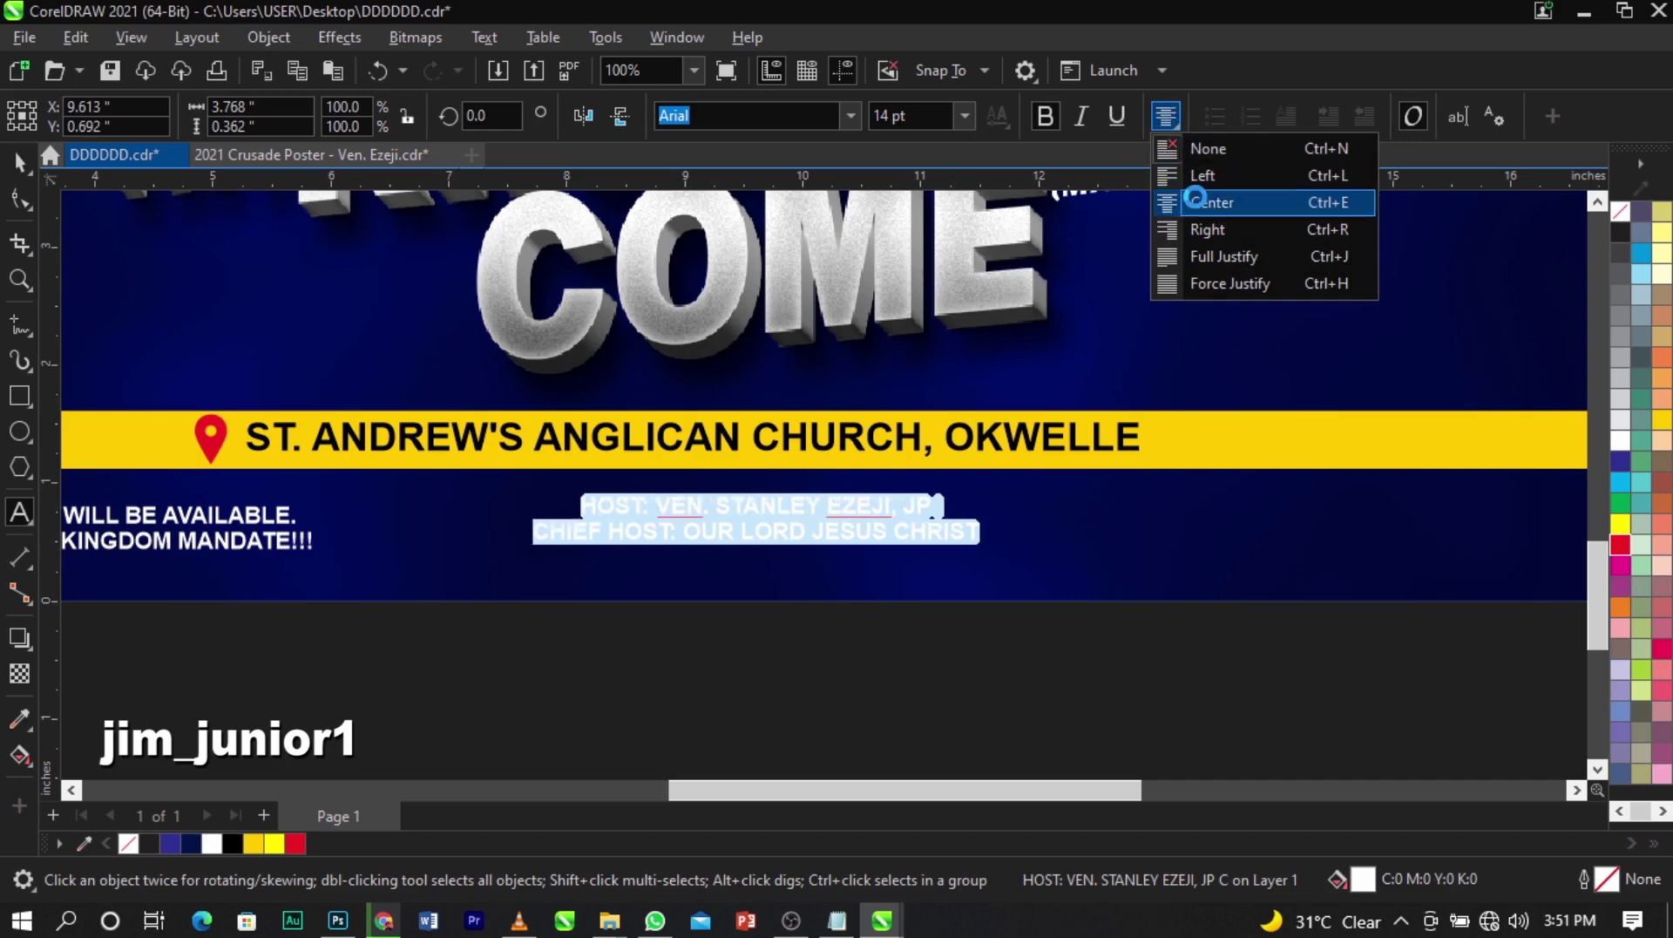
click(772, 507)
drag(800, 514, 782, 534)
- Colour the first host line yellow
drag(907, 533, 562, 526)
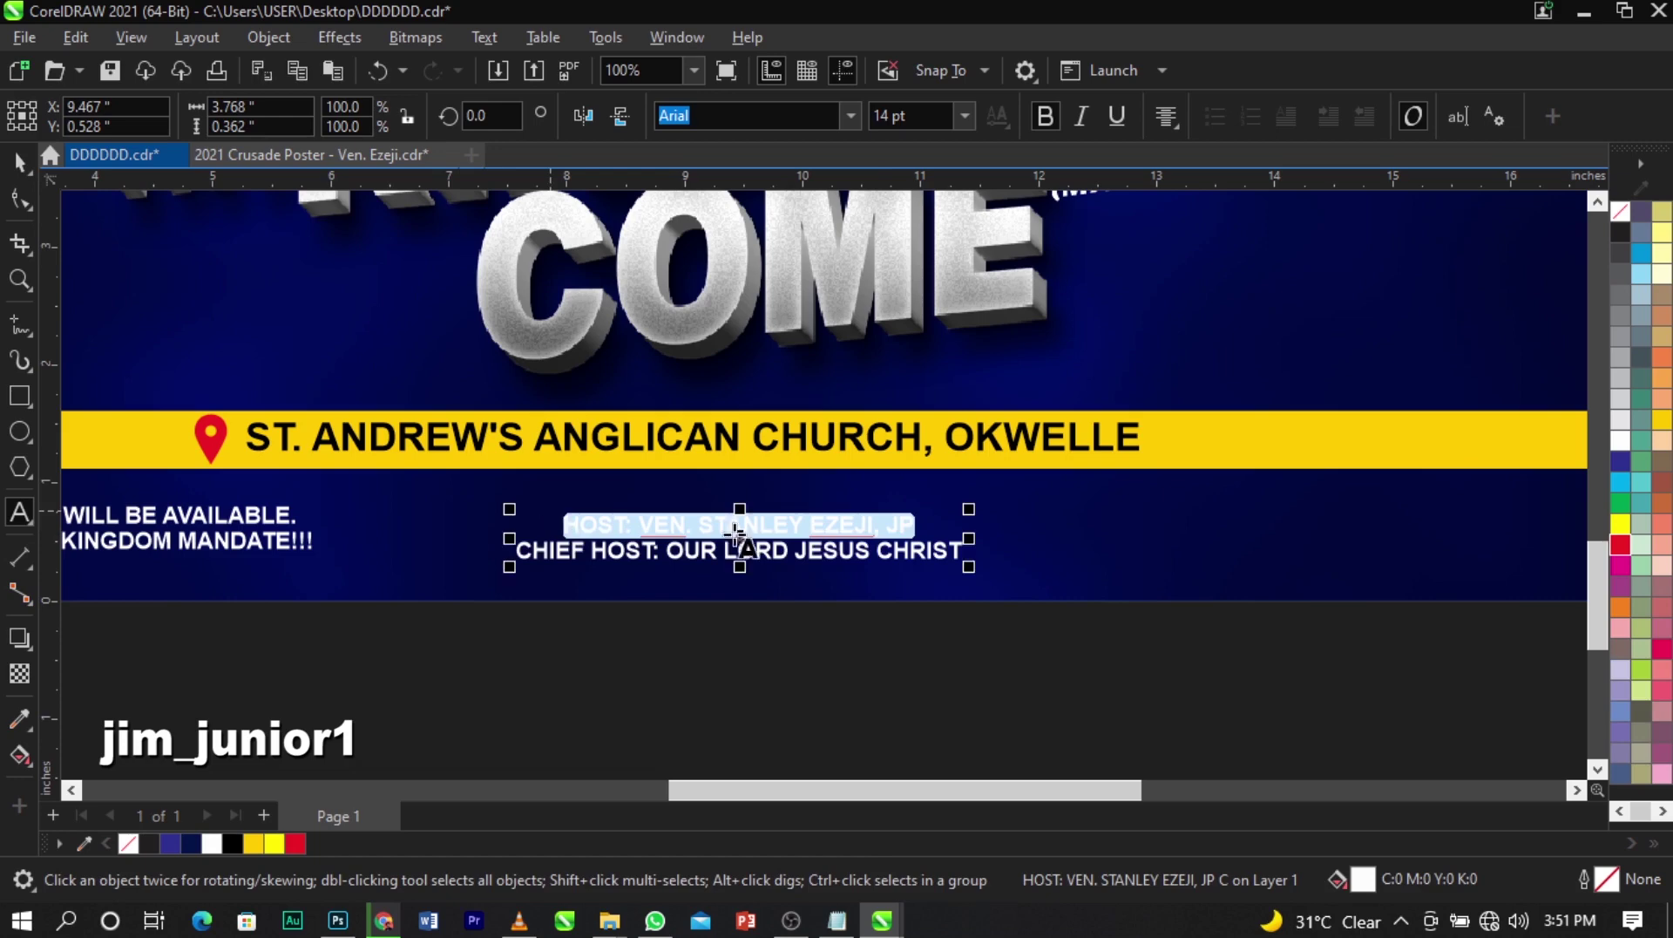
click(1662, 420)
key(ctrl+space)
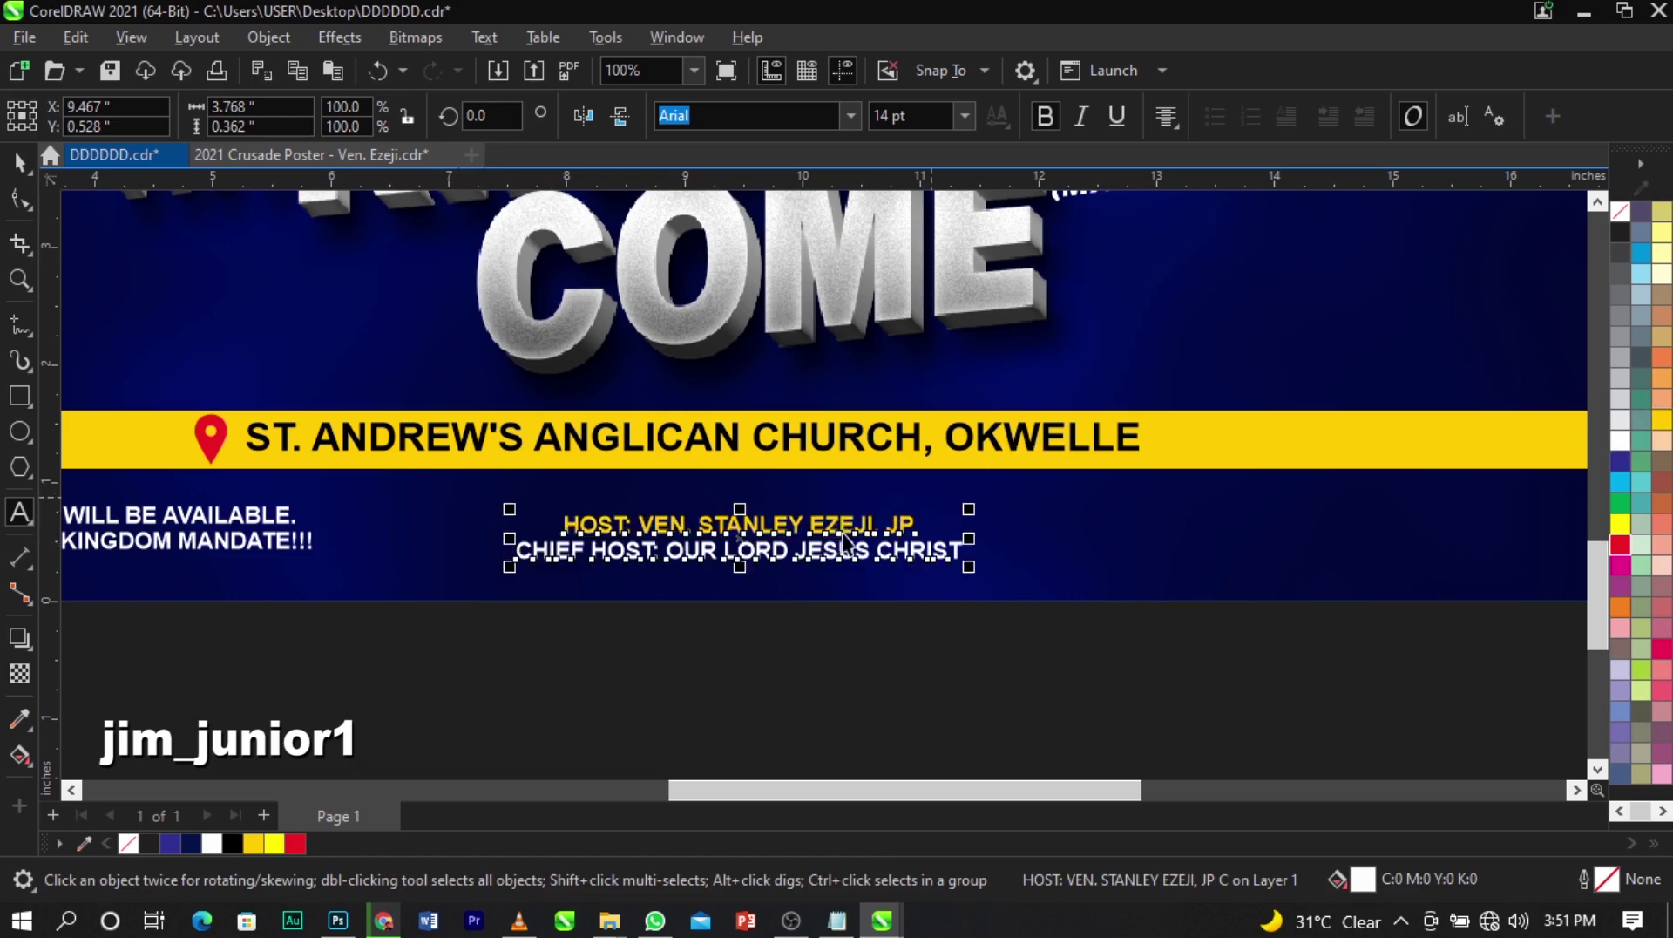
click(855, 530)
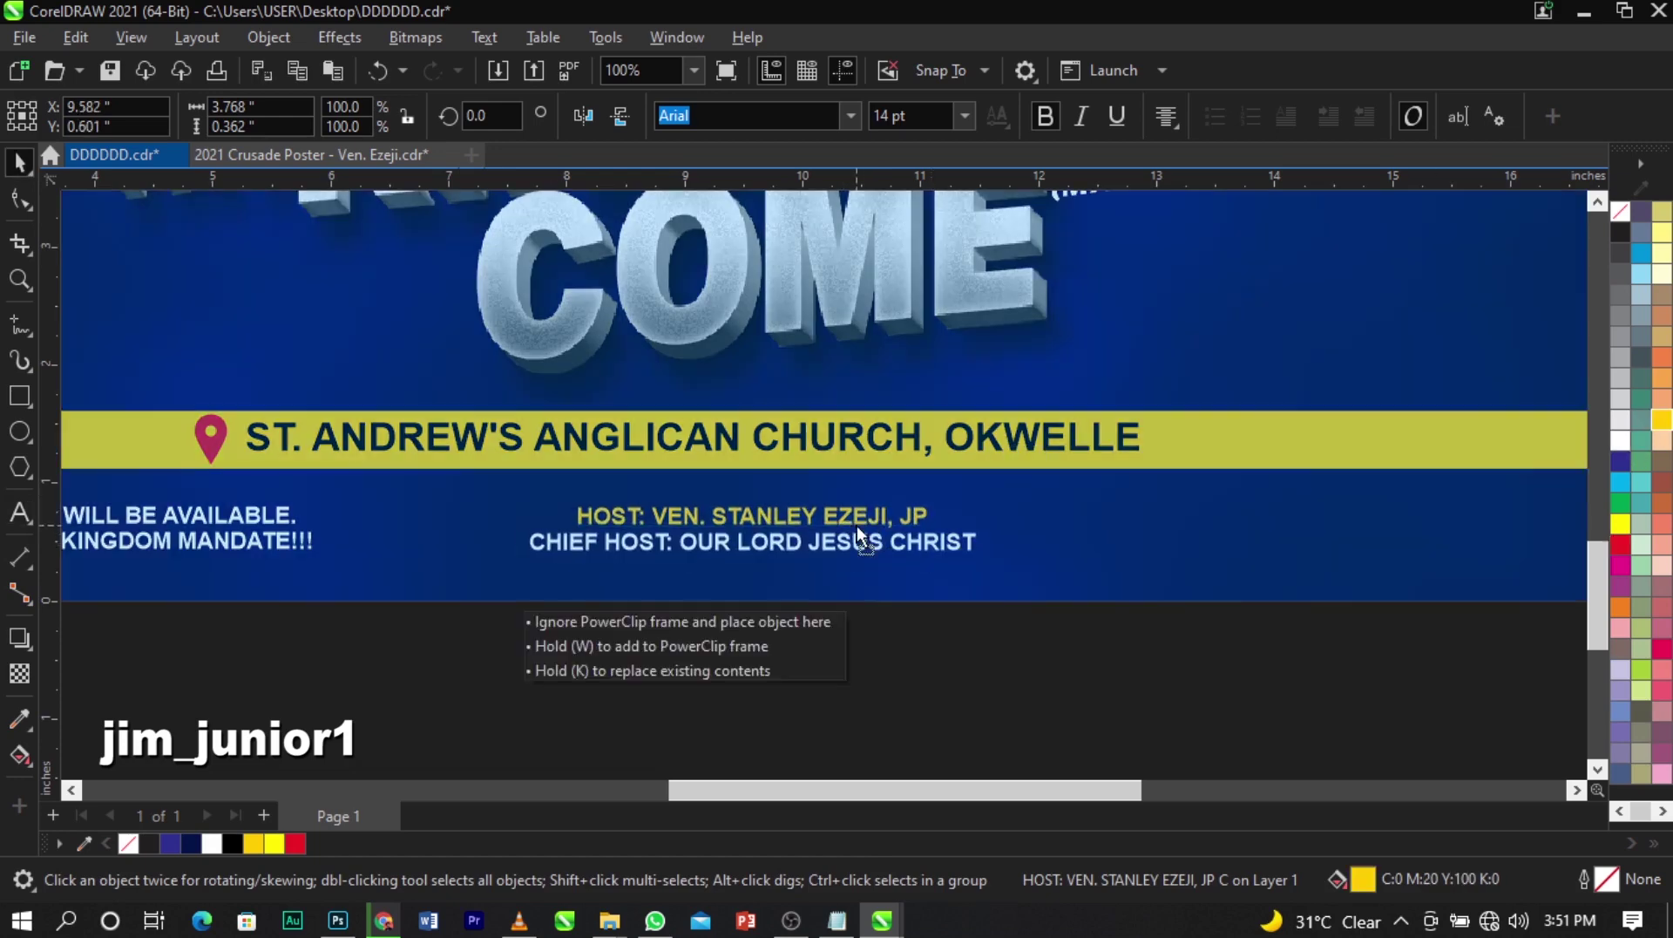
click(745, 625)
scroll(745, 625, down, 1)
scroll(745, 625, down, 1)
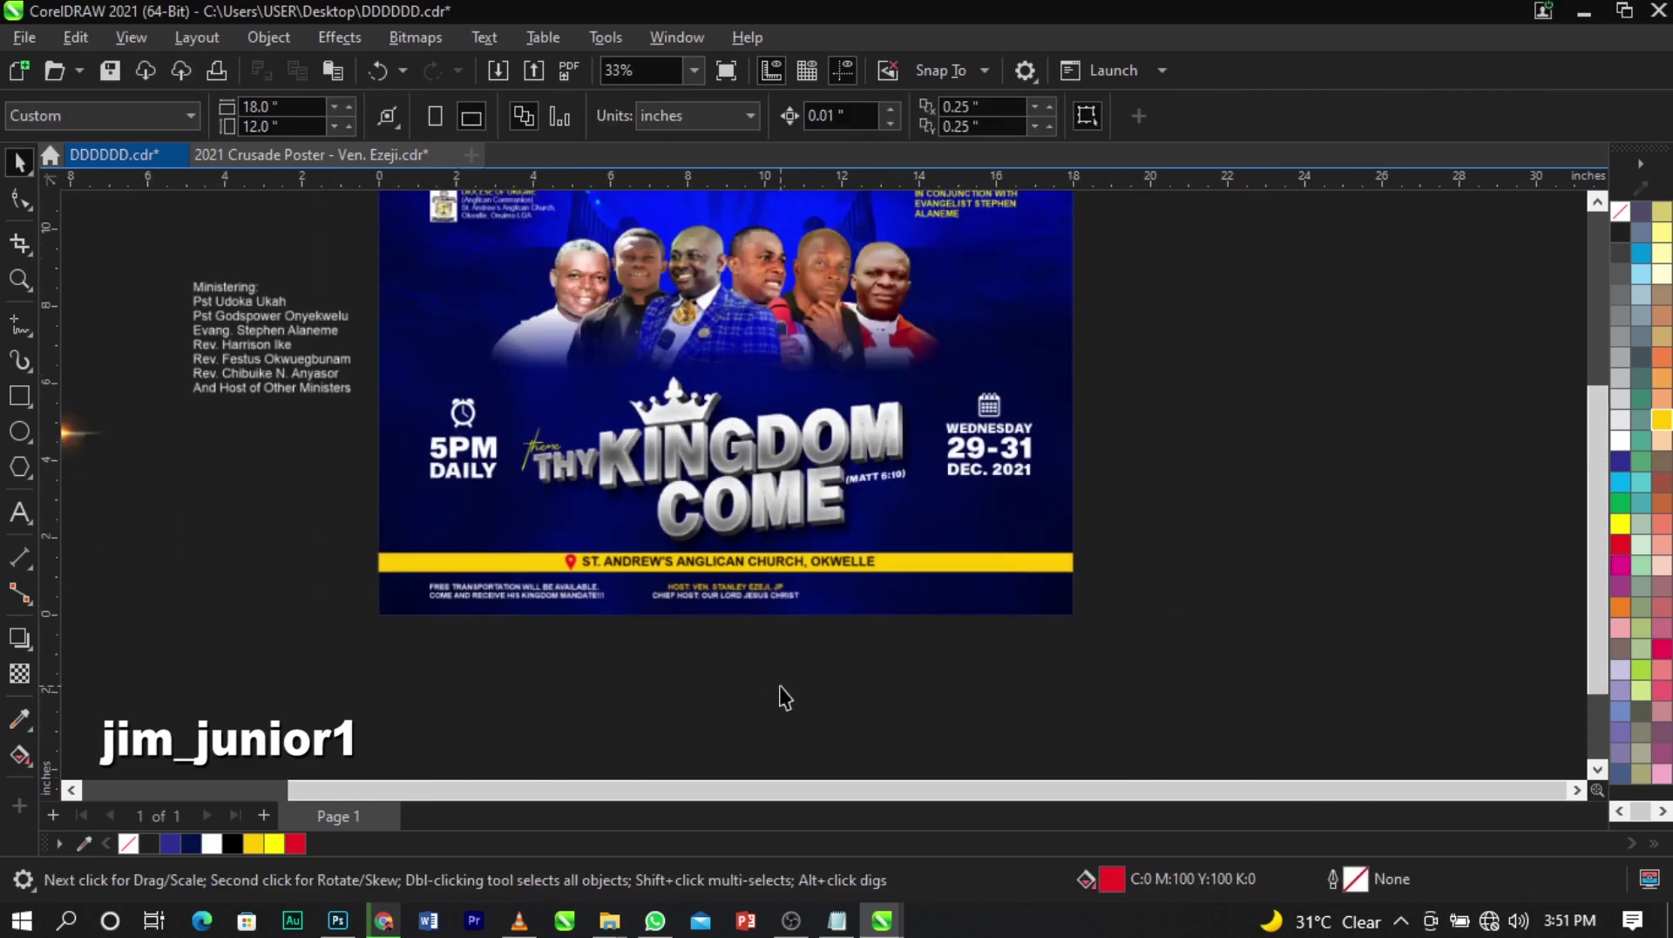
scroll(1165, 609, down, 1)
scroll(1040, 627, up, 1)
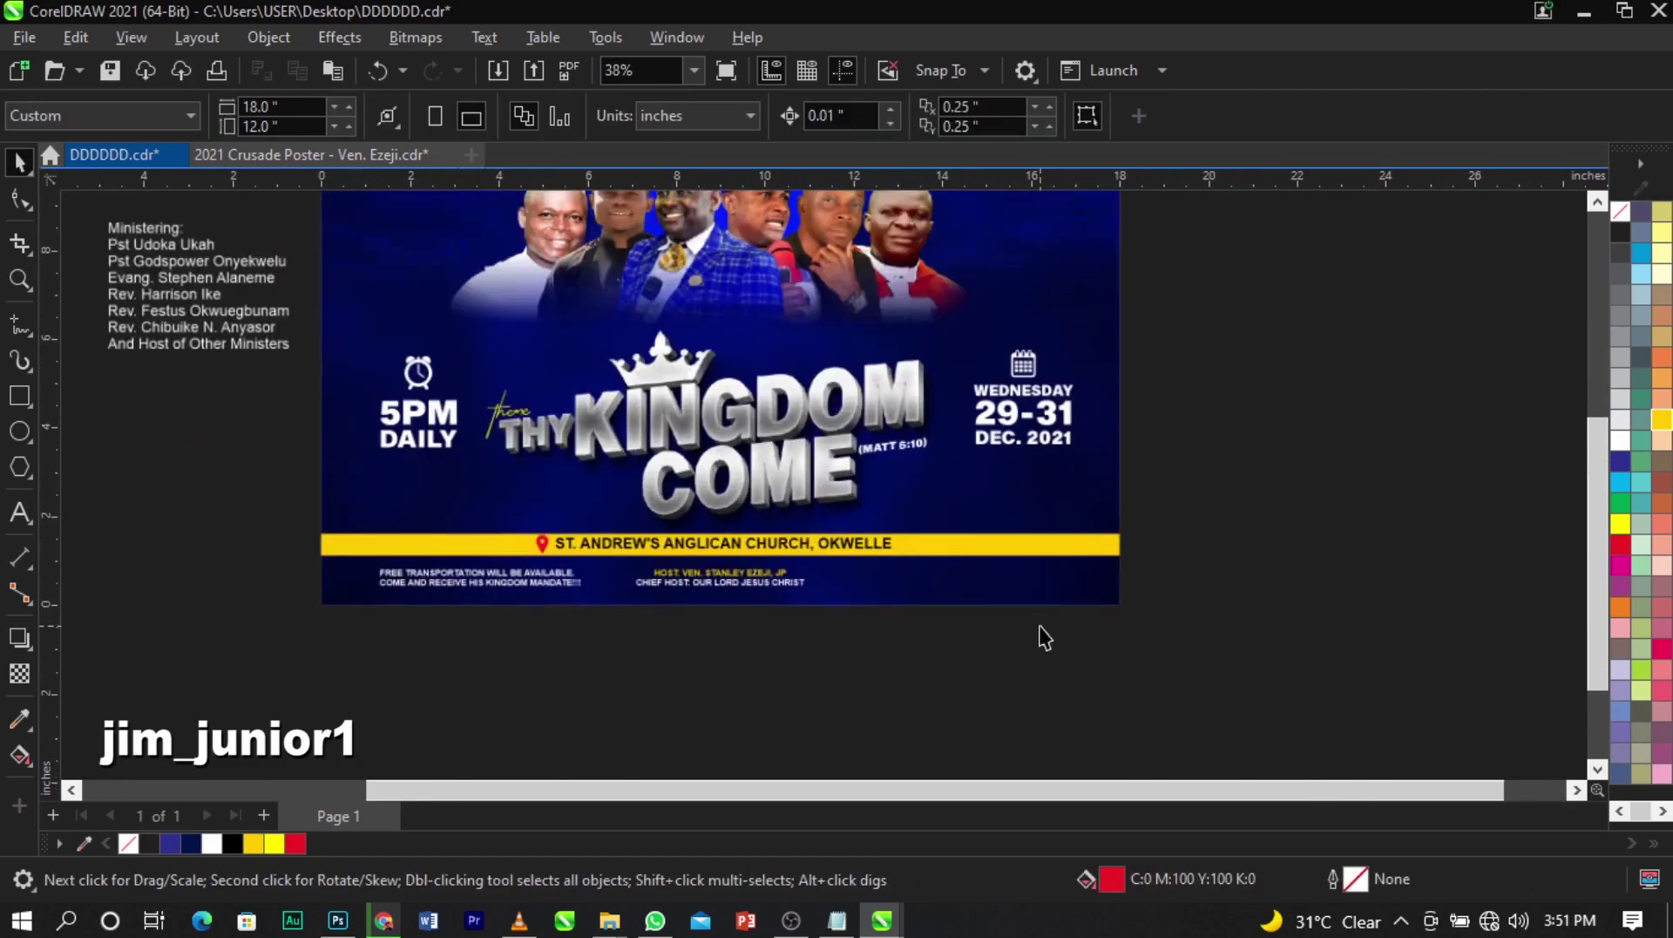
click(836, 919)
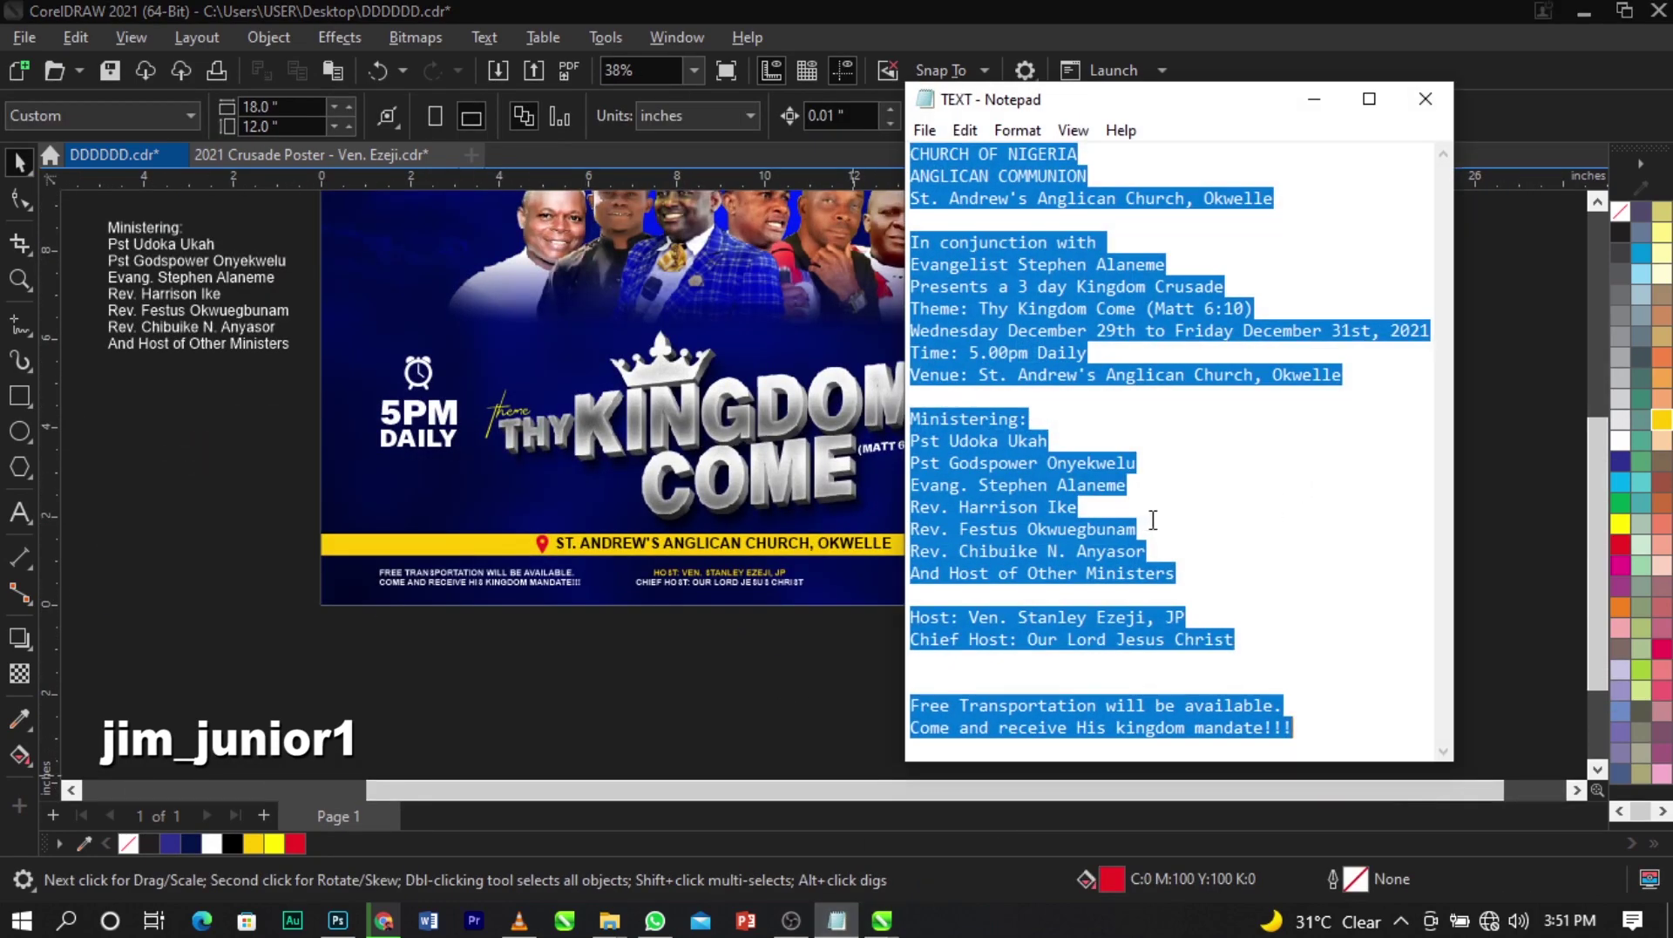
click(1168, 639)
drag(1292, 732, 1127, 713)
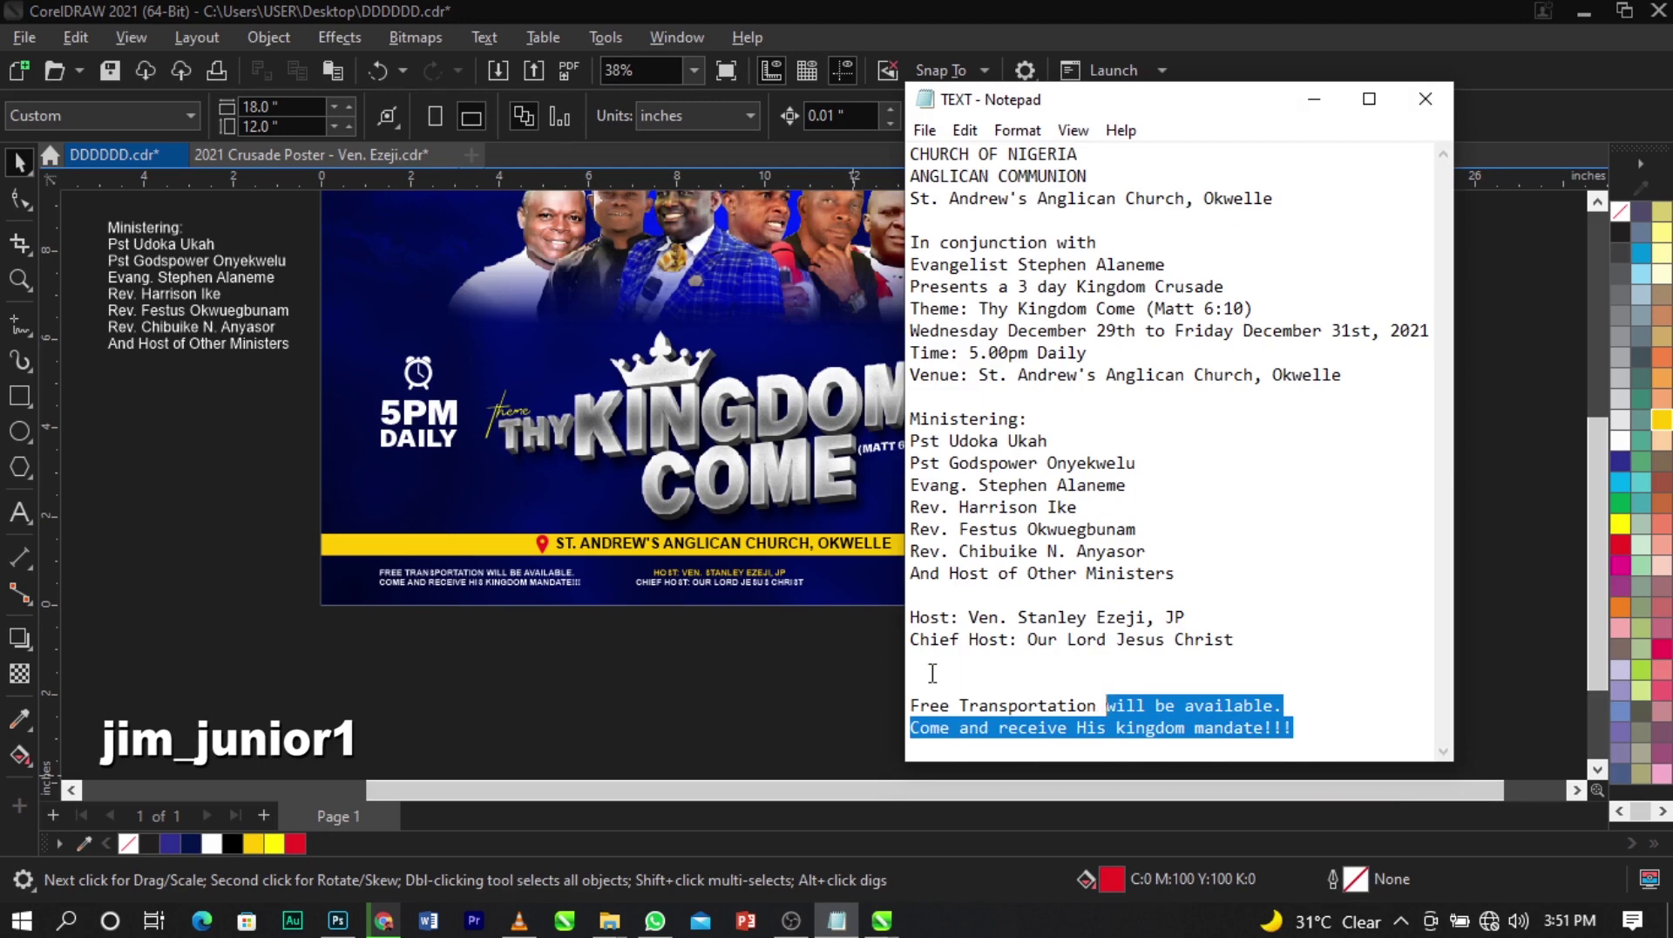
key(alt+Tab)
scroll(482, 577, up, 2)
click(470, 593)
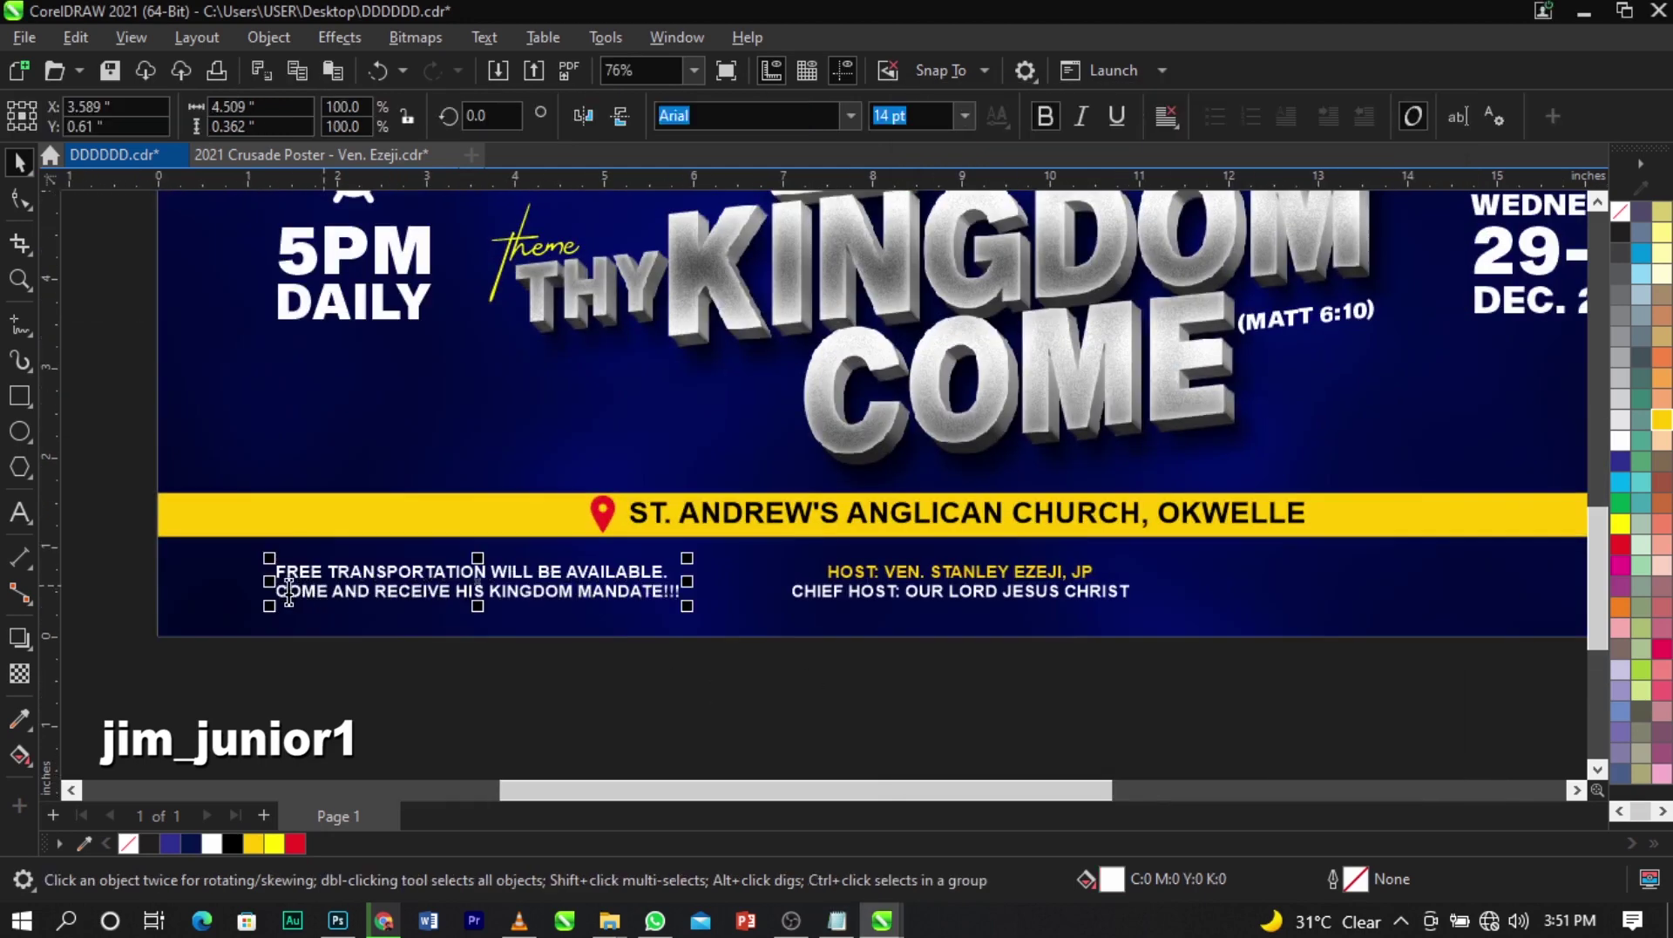
- Delete the kingdom mandate line from the transport text and wrap AVAILABLE. onto a second line
double_click(288, 593)
drag(279, 595, 612, 598)
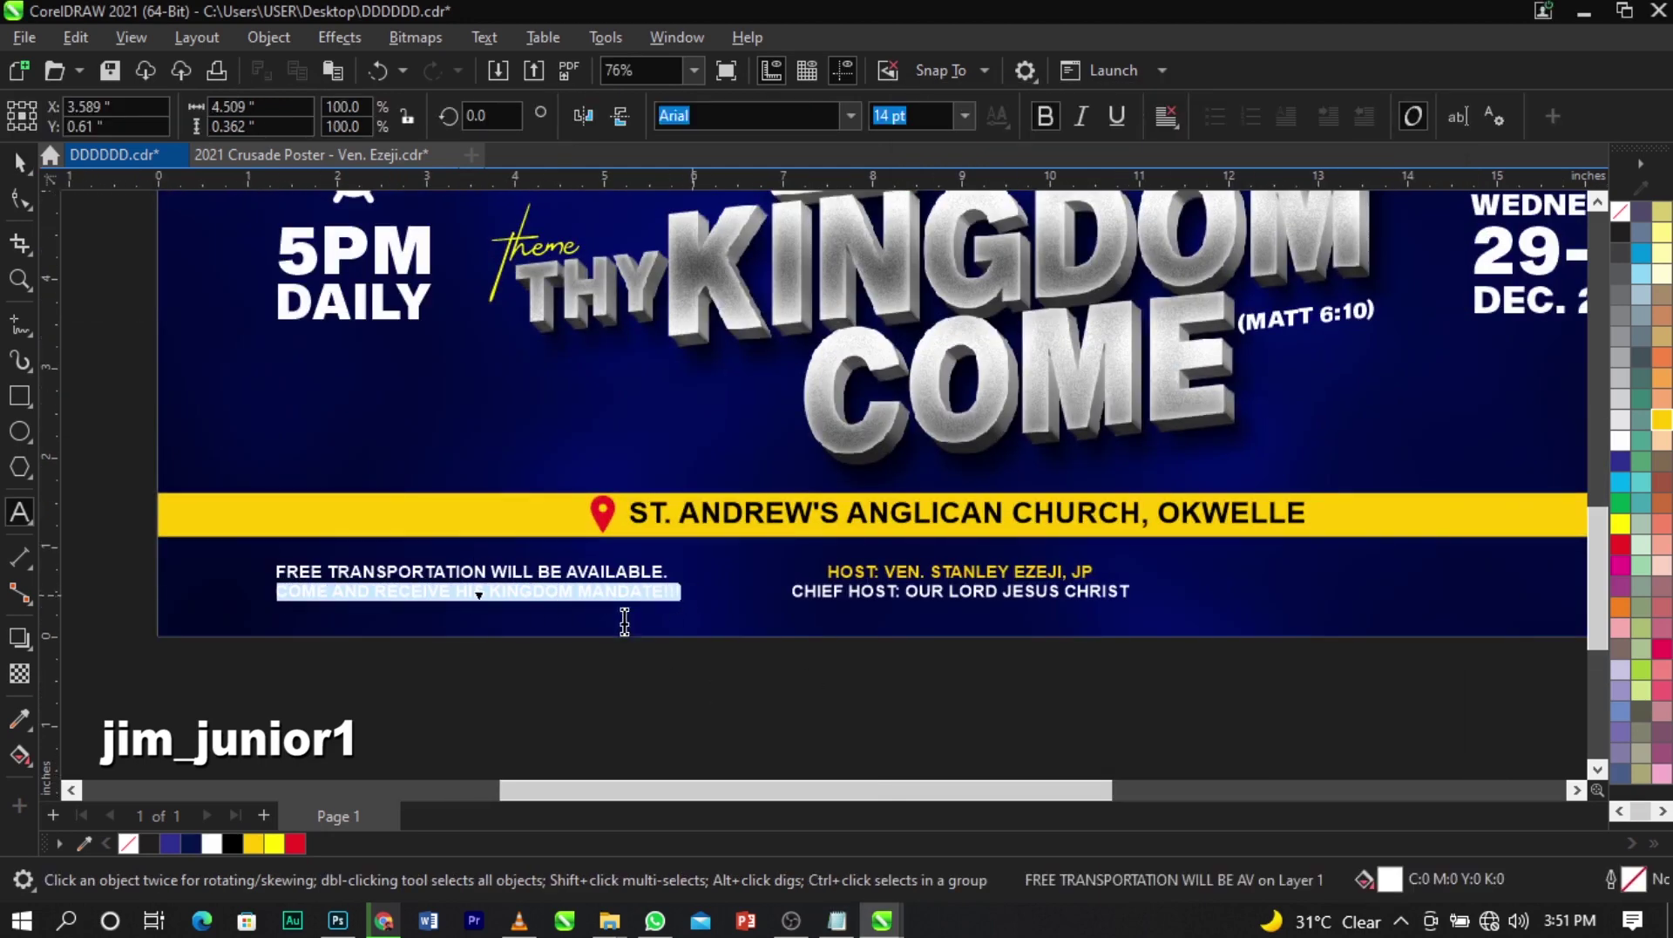
key(BackSpace)
key(BackSpace)
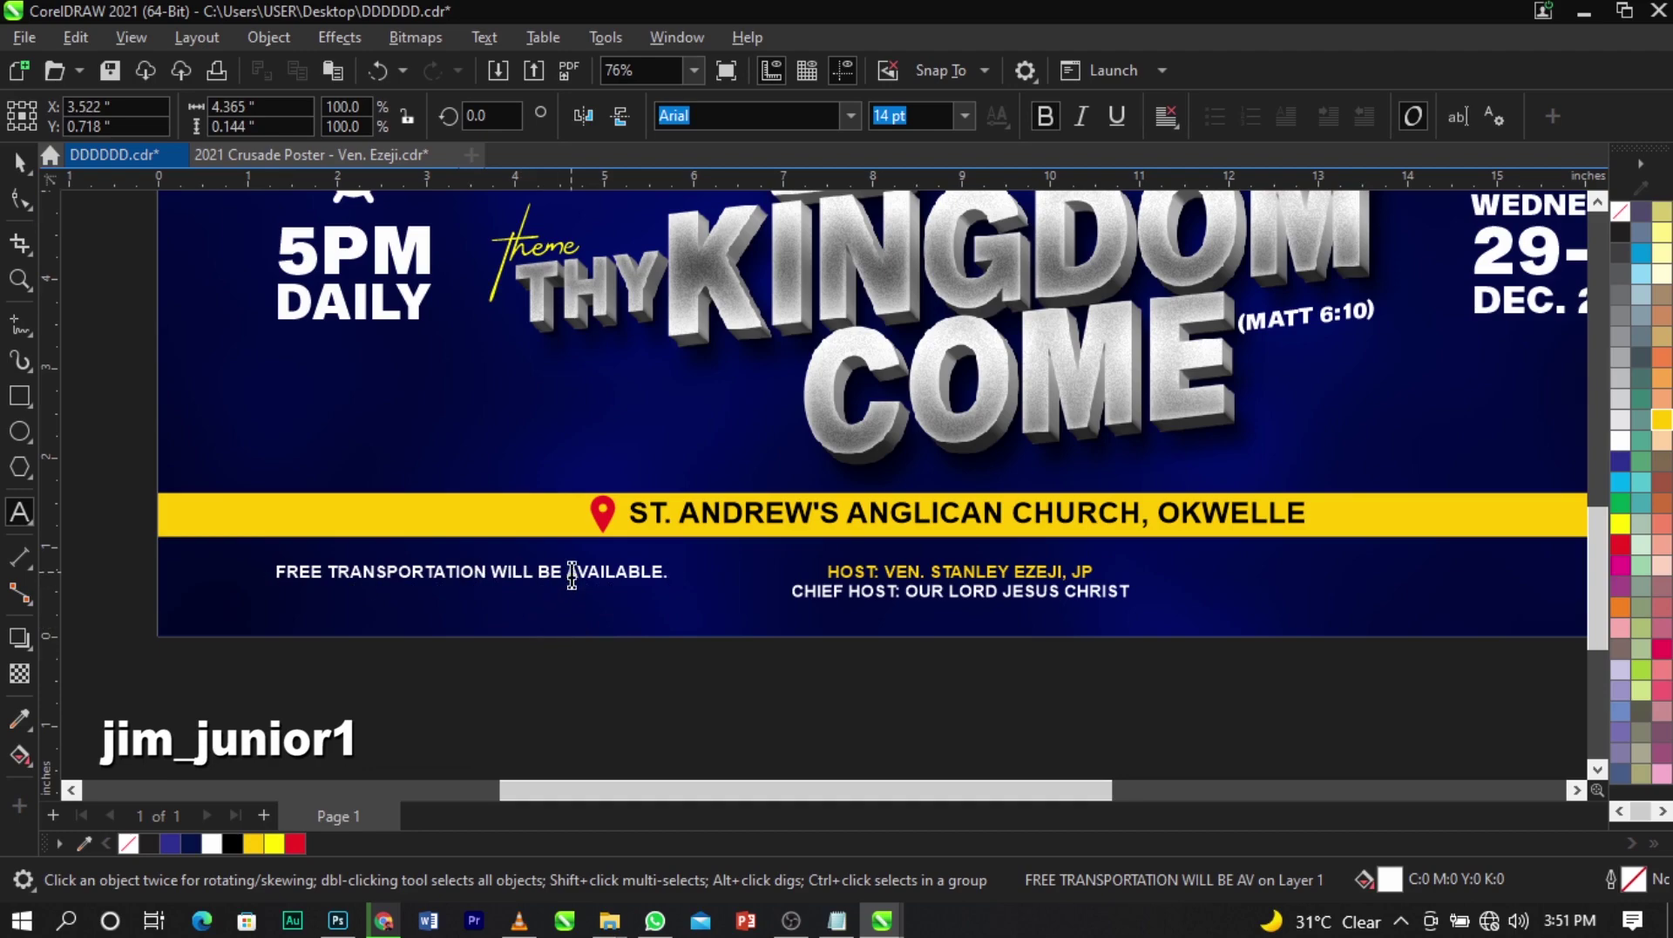
click(571, 577)
key(Return)
scroll(467, 627, down, 3)
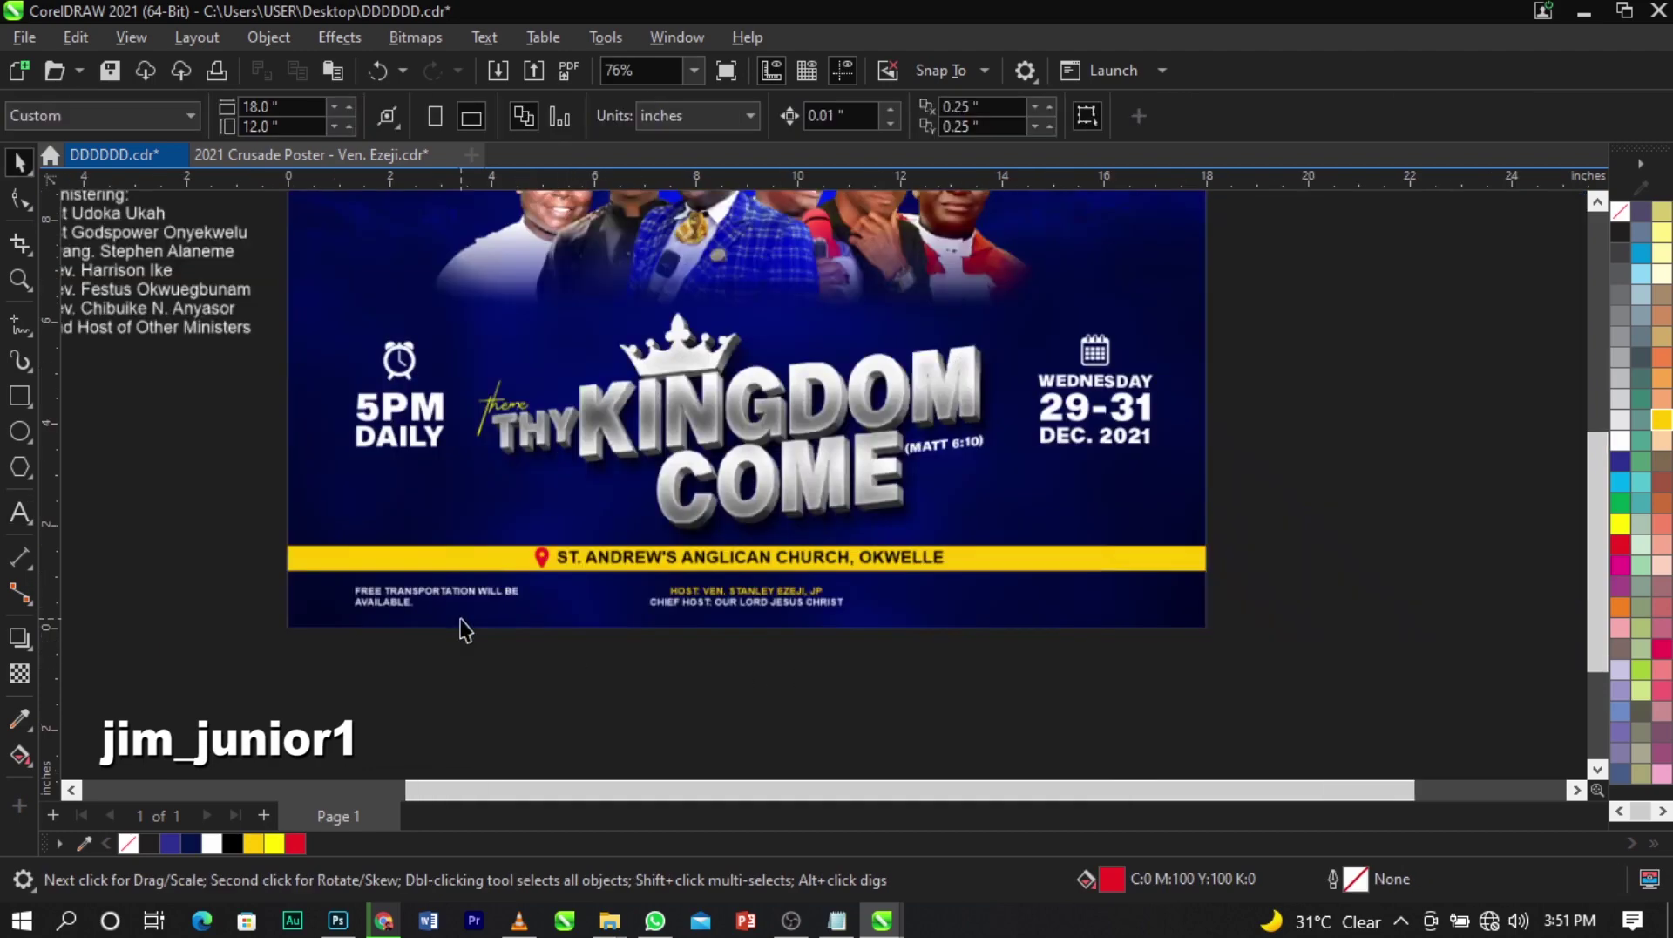
scroll(1176, 646, up, 2)
click(942, 627)
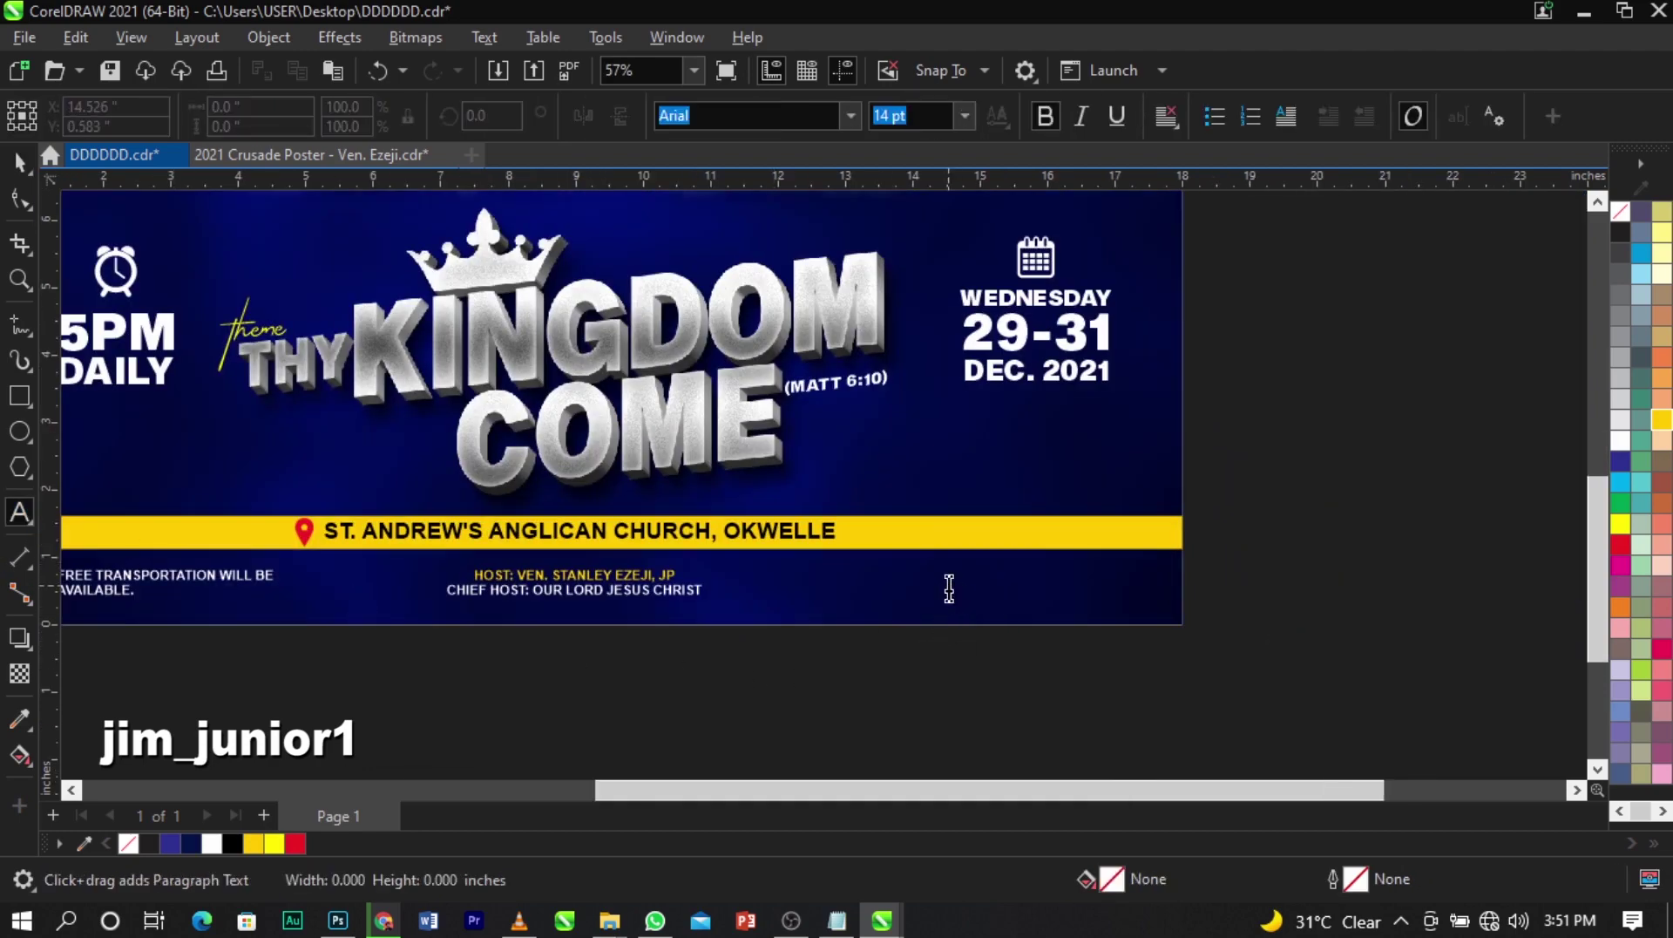
- Paste COME AND RECEIVE HIS KINGDOM MANDATE!!! as a new text object at the bottom-right
click(946, 584)
text(COME AND RECEIVE HIS KINGDOM MANDATE!!!)
key(ctrl+space)
scroll(1103, 586, up, 1)
drag(1101, 583, 982, 582)
scroll(983, 582, up, 1)
- Break the mandate text after KINGDOM and right-align it
key(Escape)
key(F8)
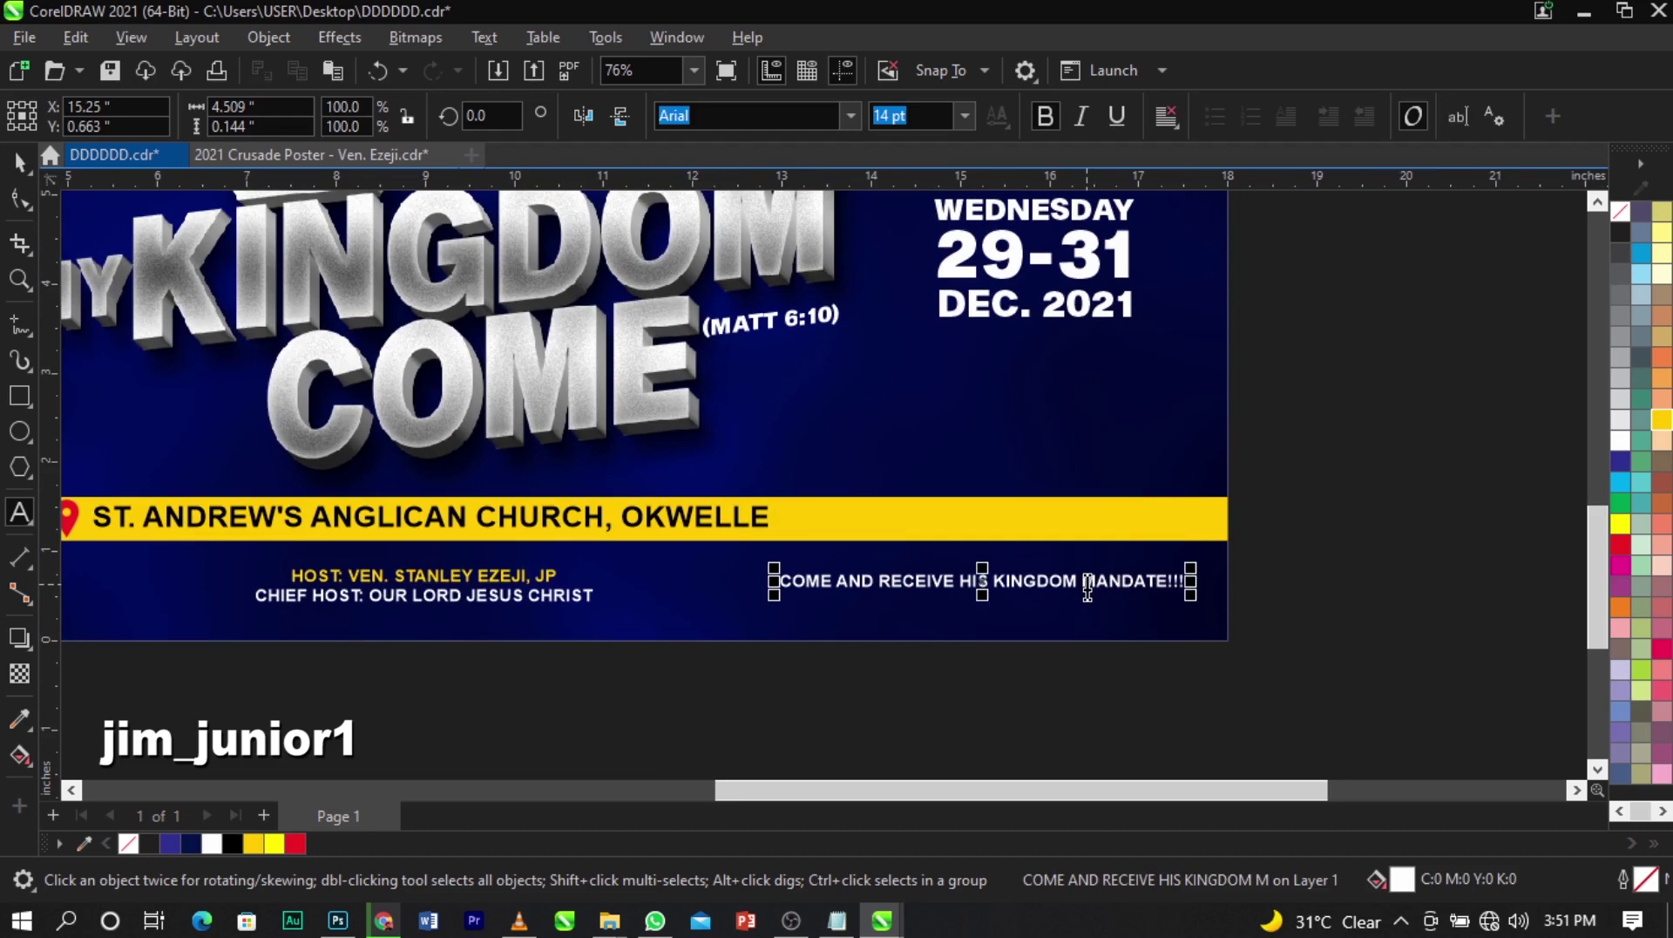
click(1088, 585)
key(Return)
click(1163, 124)
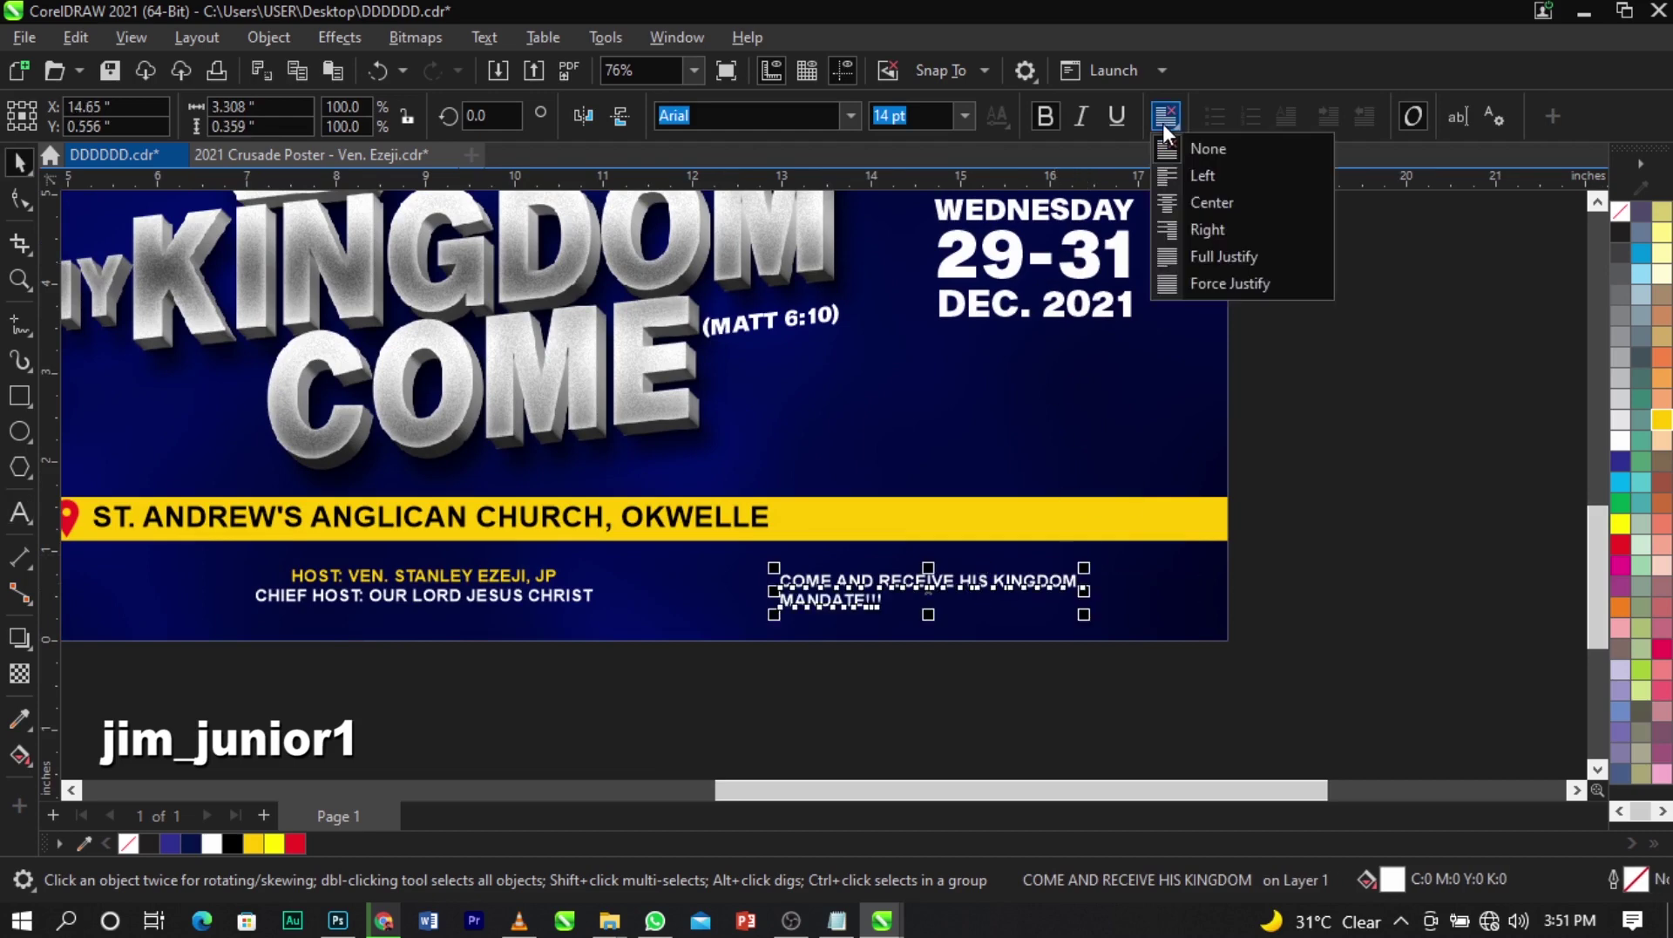
click(1215, 229)
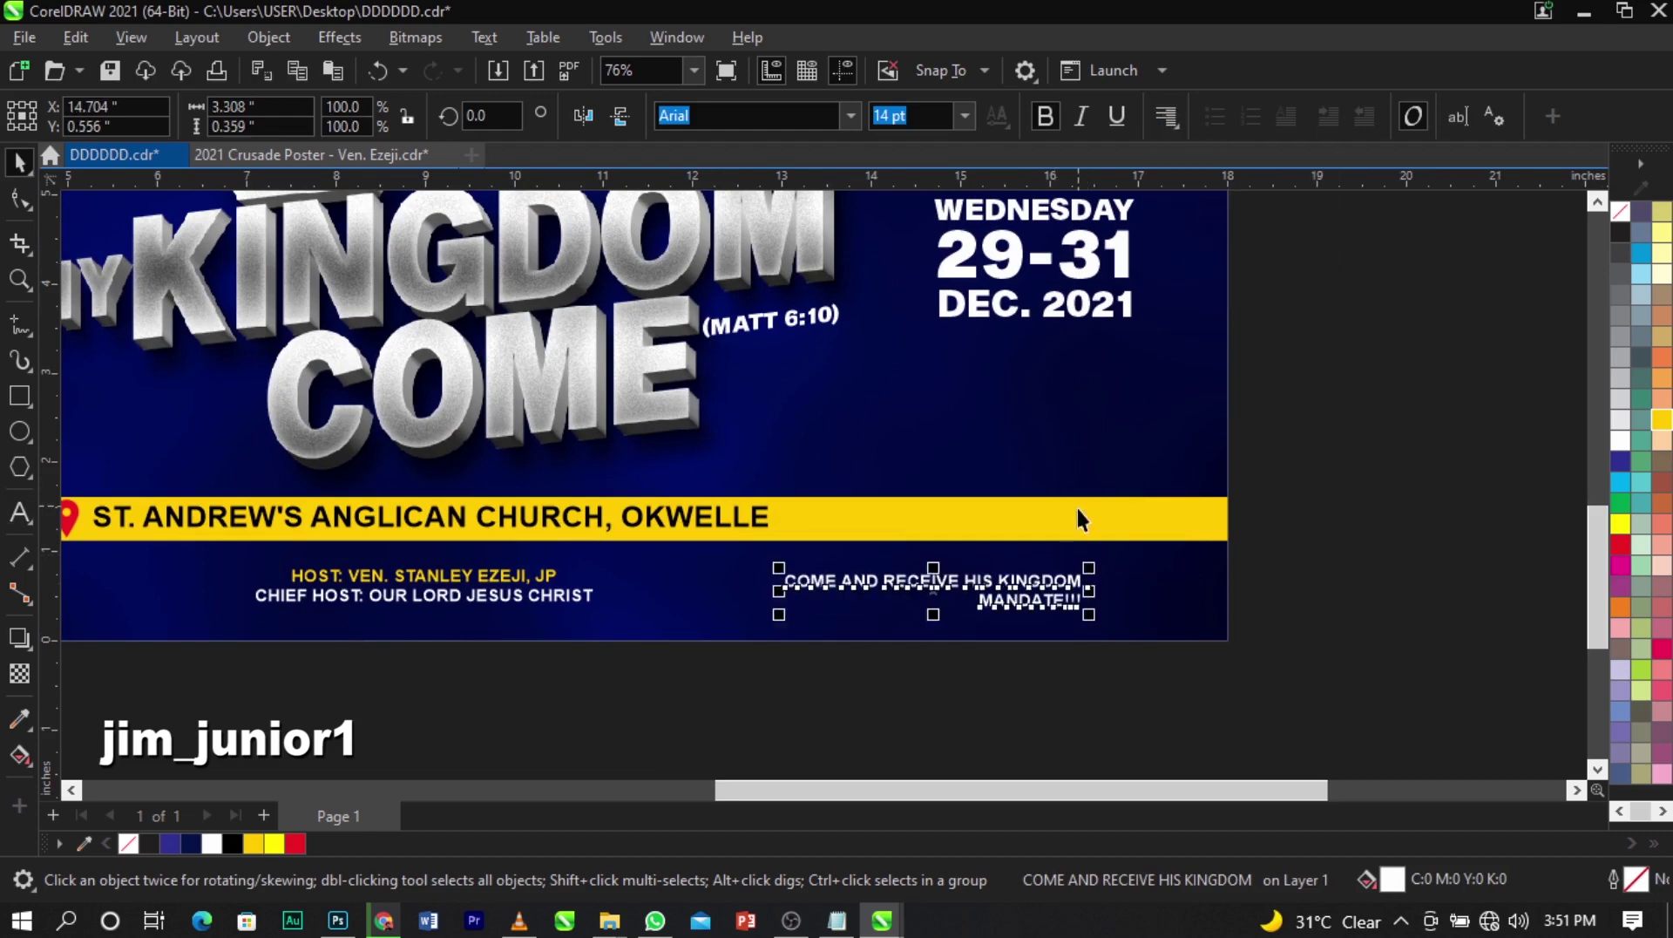
- Align the kingdom mandate text's right edge with the date
shift+click(1133, 315)
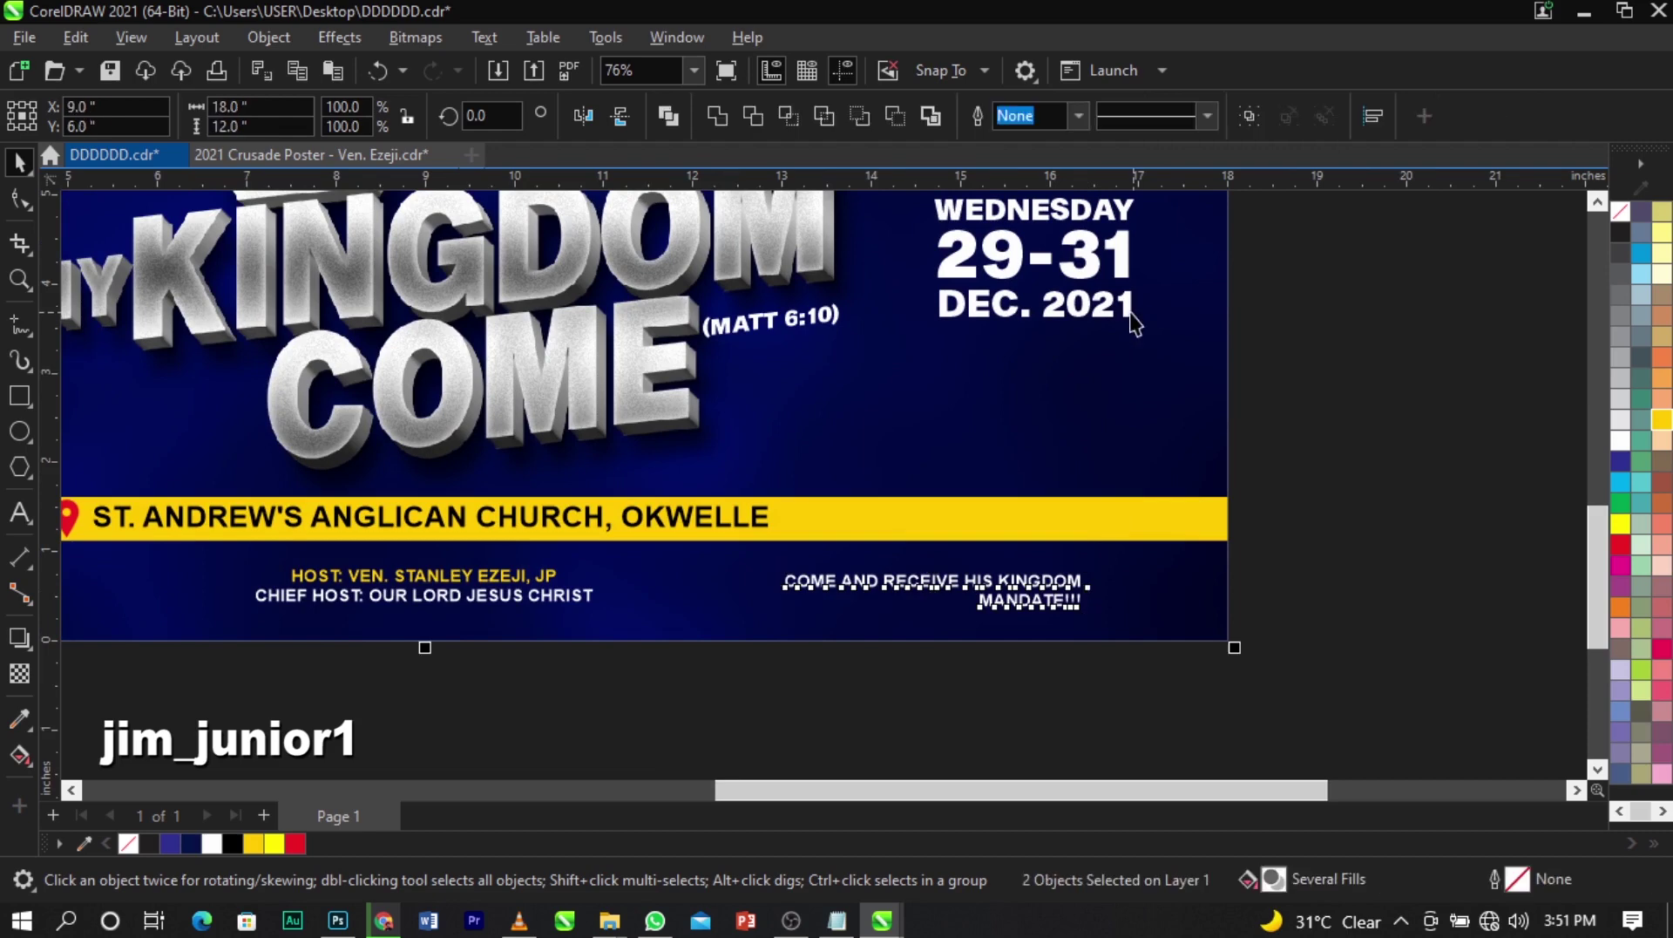
click(1132, 321)
click(1076, 610)
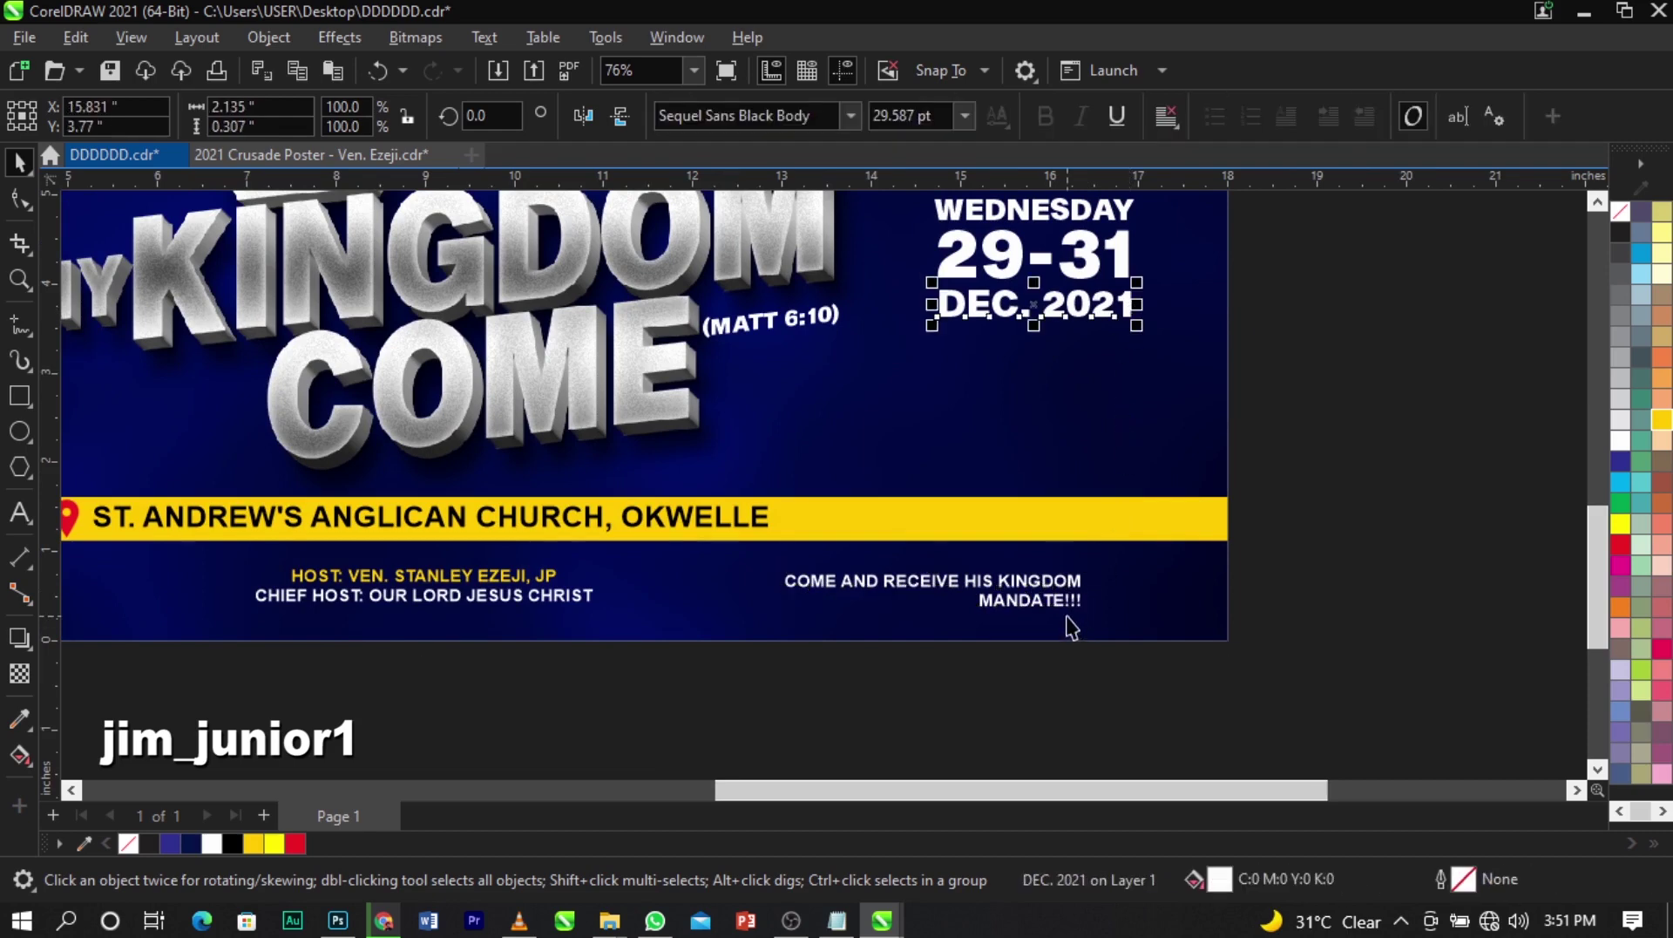
shift+click(1129, 310)
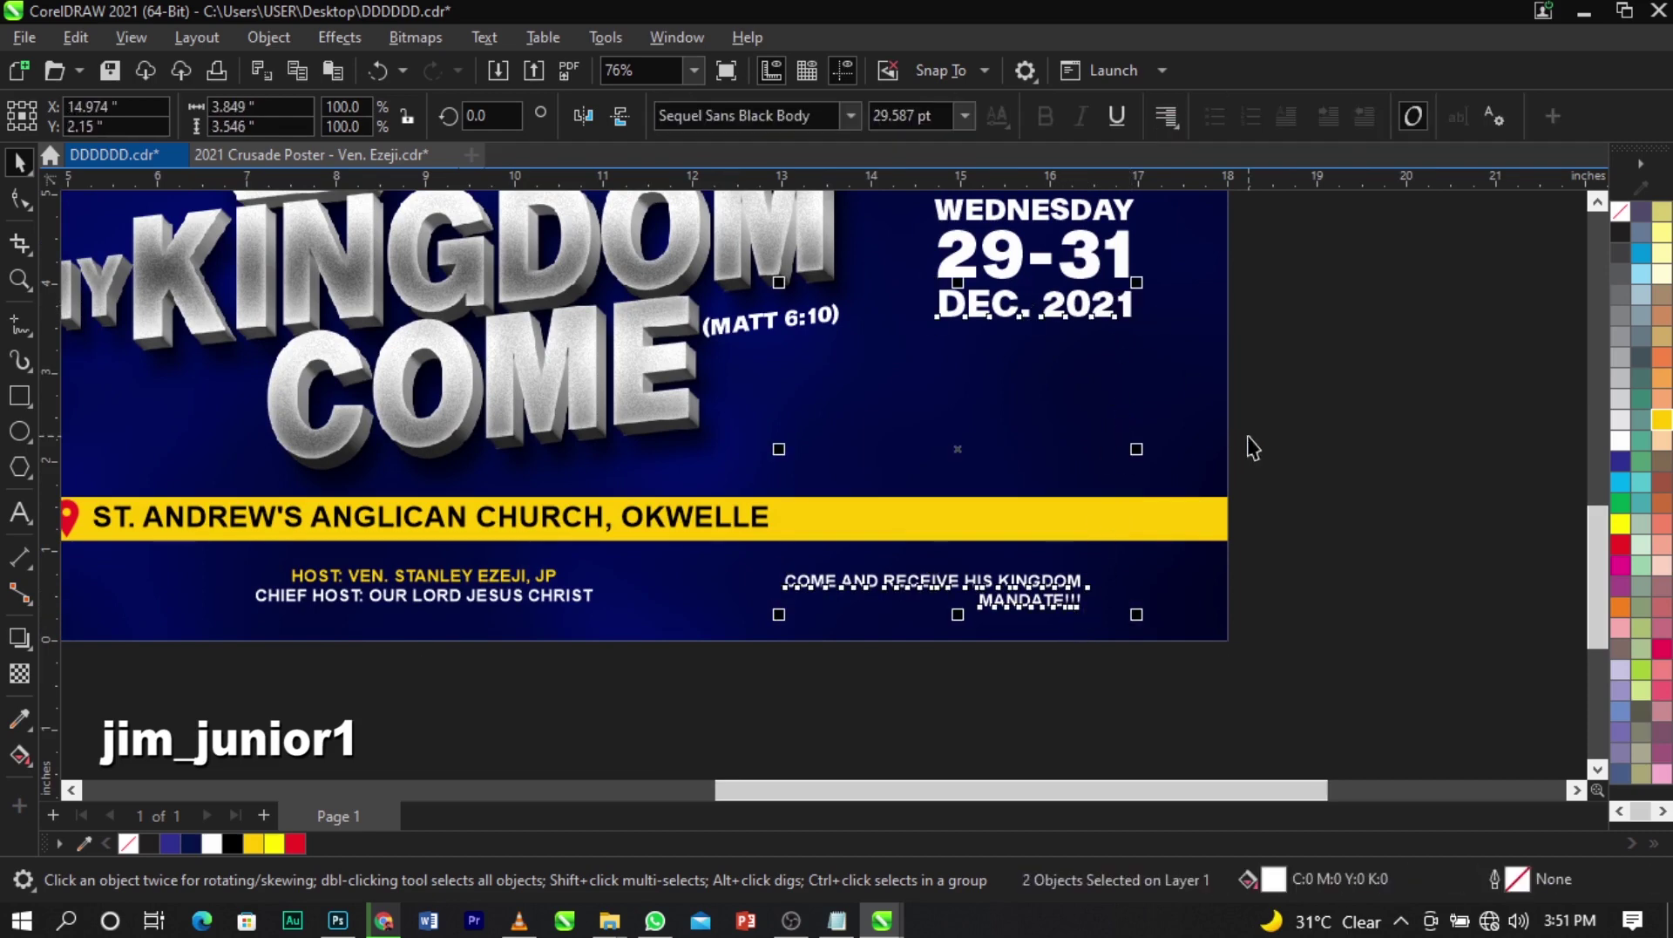
key(r)
click(1325, 489)
scroll(1325, 489, down, 5)
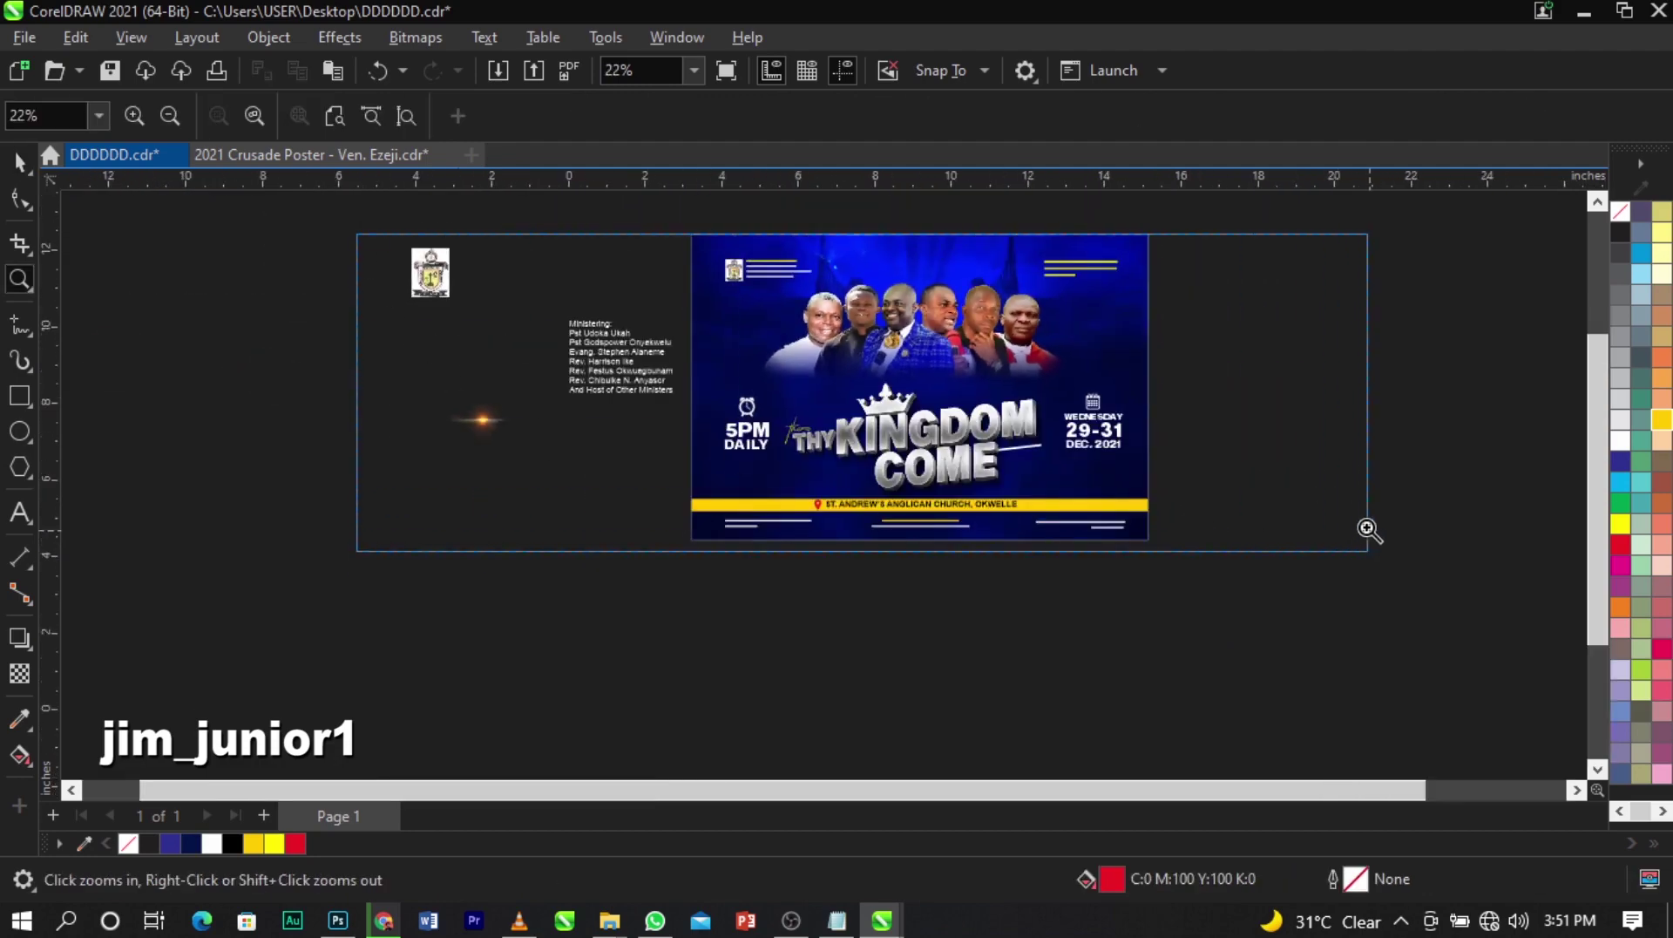
- Delete the spare crest logo beside the poster
scroll(928, 207, up, 2)
click(178, 340)
key(Delete)
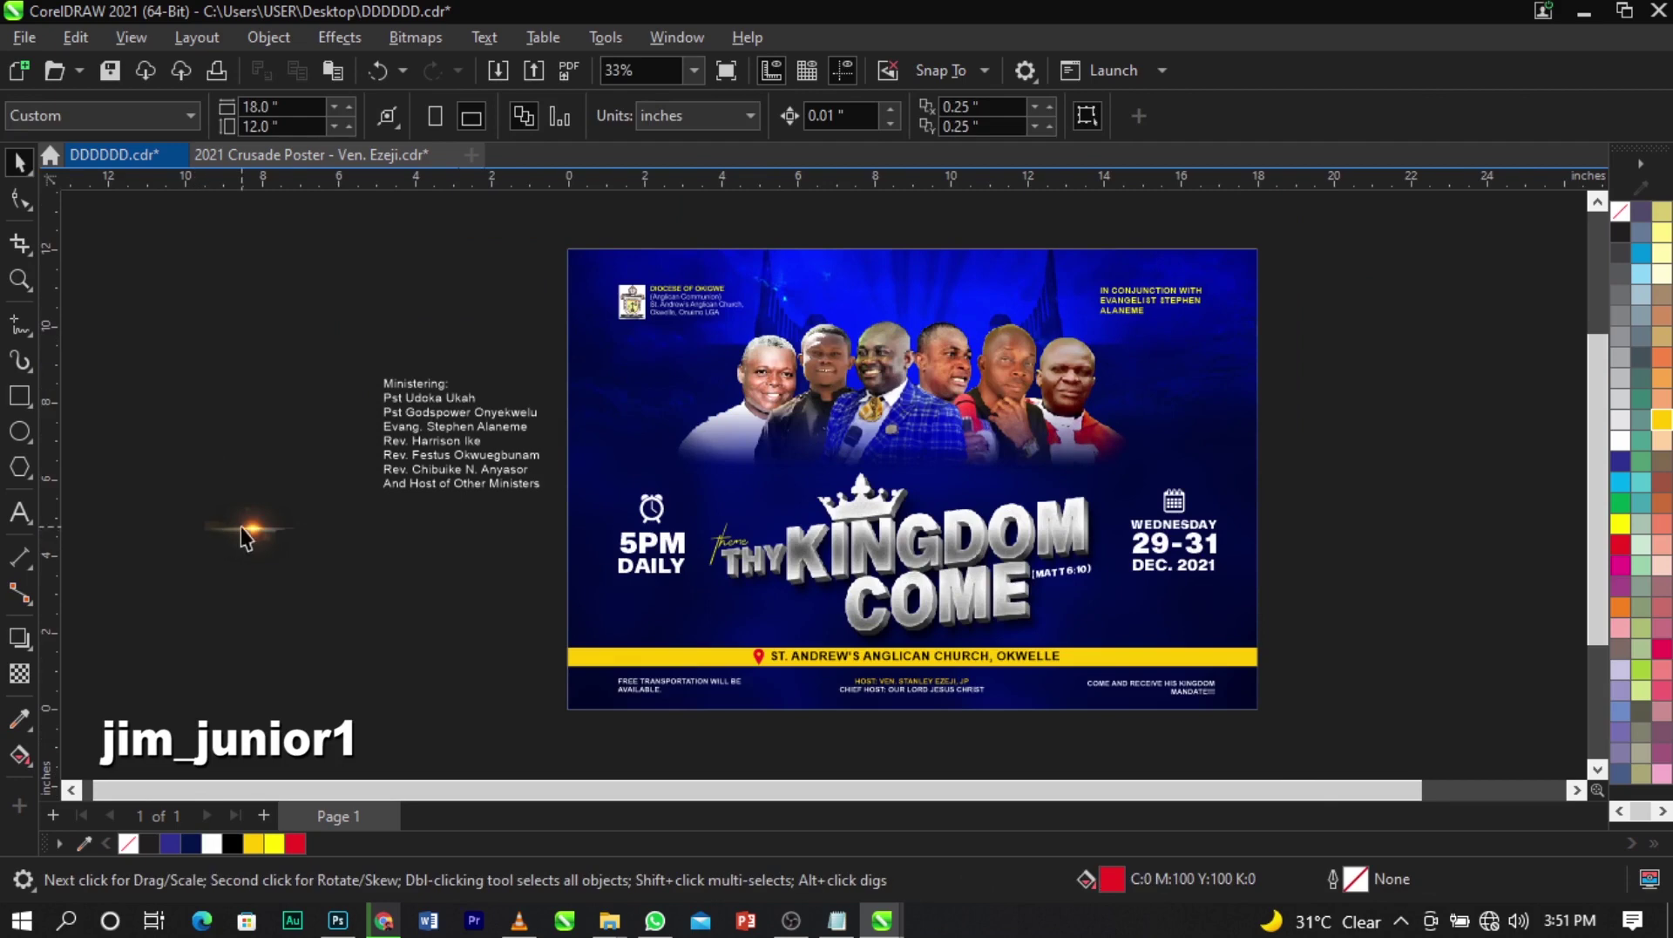
click(242, 527)
- Delete the Ministering: heading line from the minister list
click(456, 402)
scroll(456, 409, up, 2)
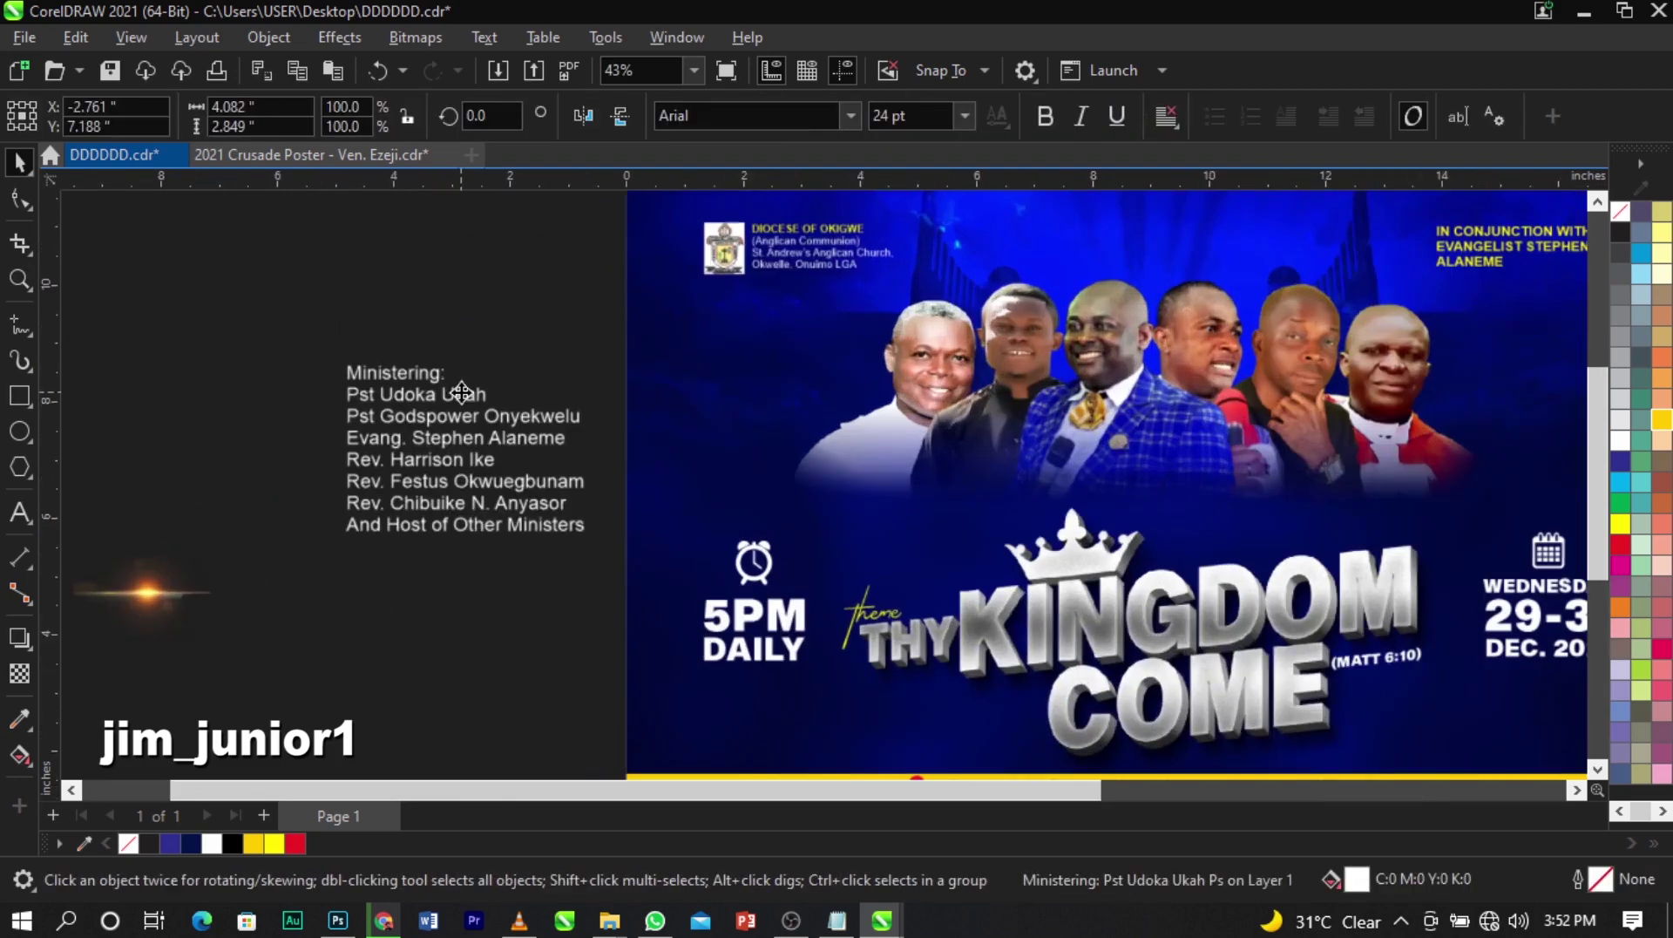
click(356, 382)
double_click(356, 382)
drag(348, 373, 548, 375)
key(Delete)
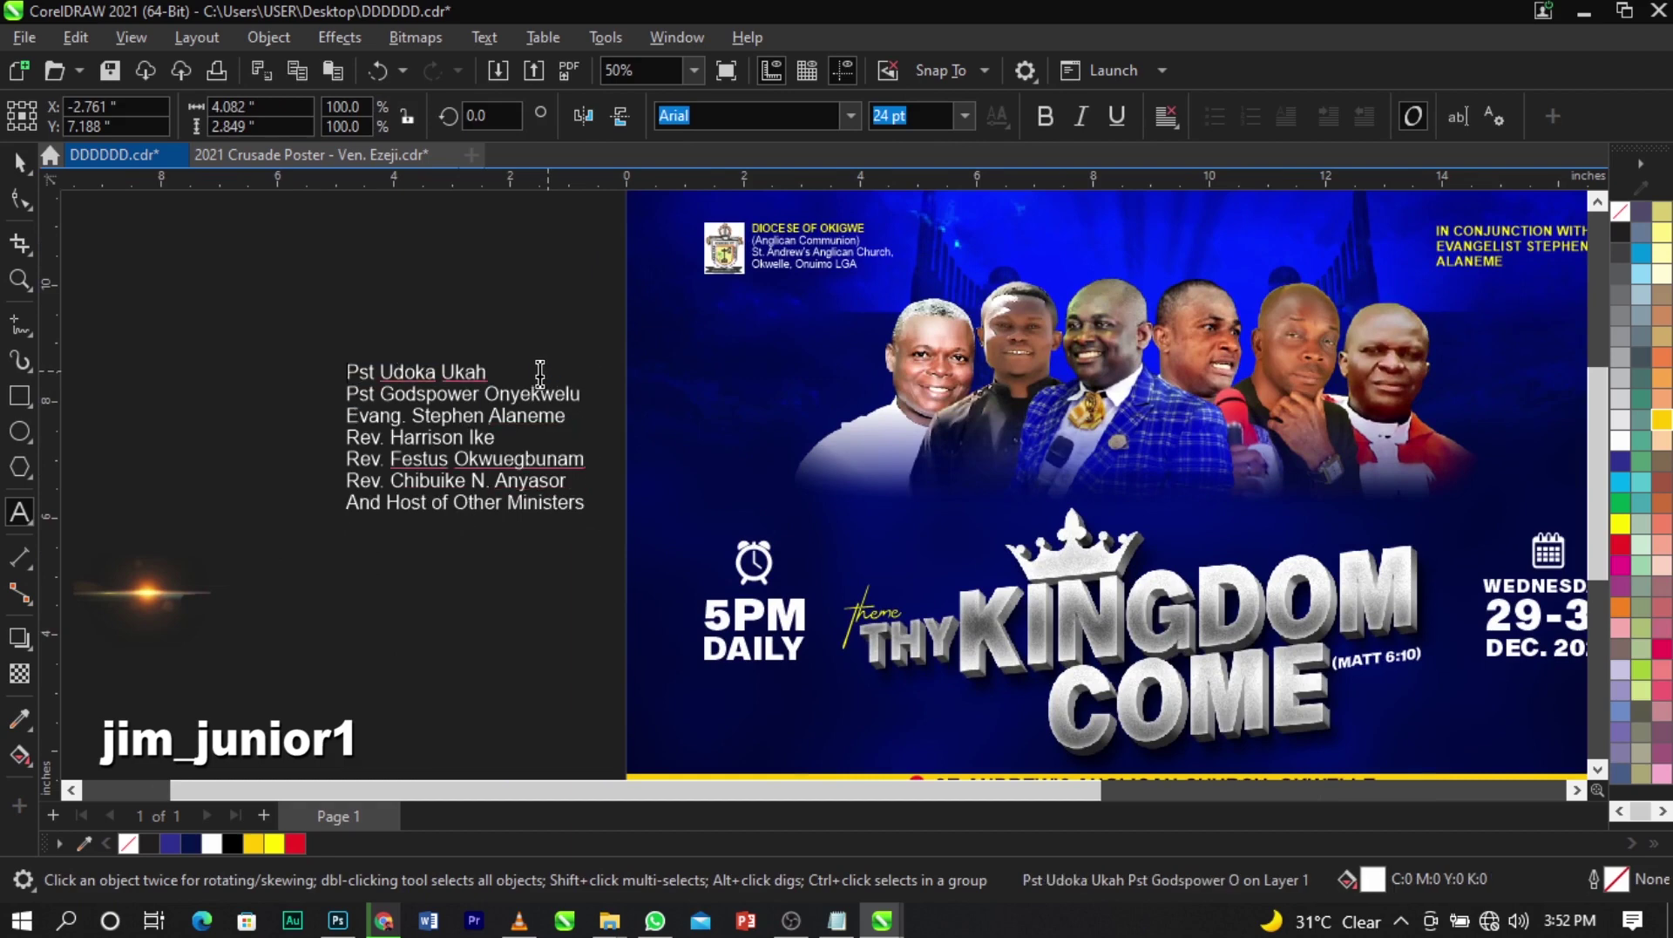
- Scale the minister list down to about 66%
key(ctrl+space)
drag(592, 518, 513, 469)
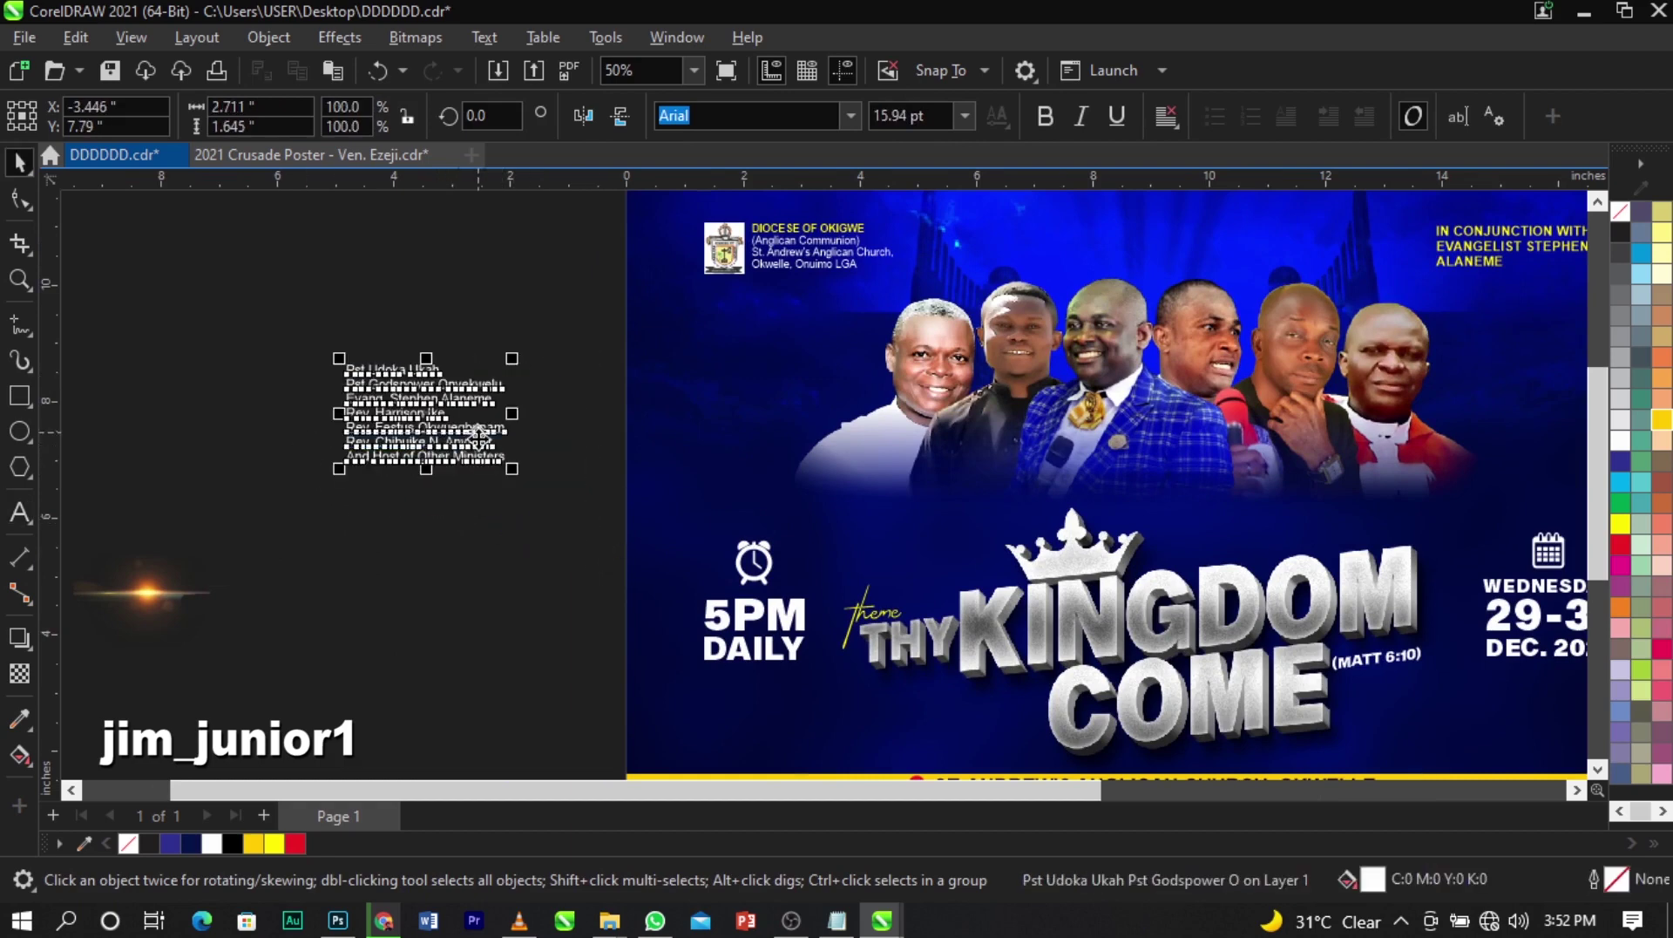
scroll(478, 439, up, 1)
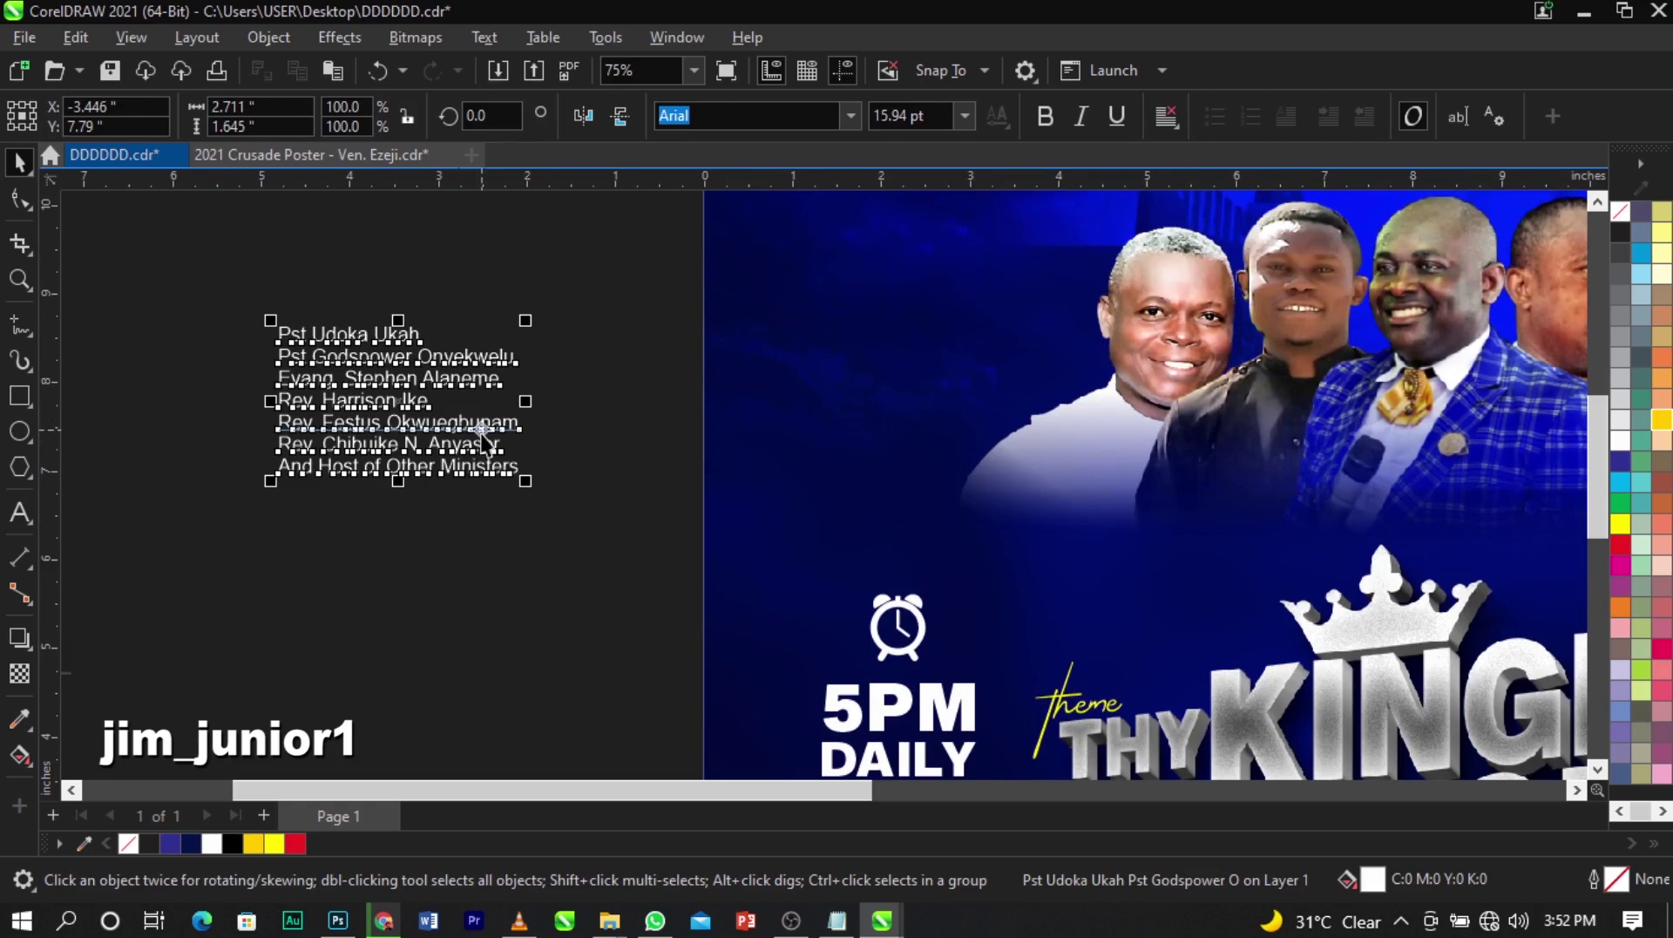
key(Escape)
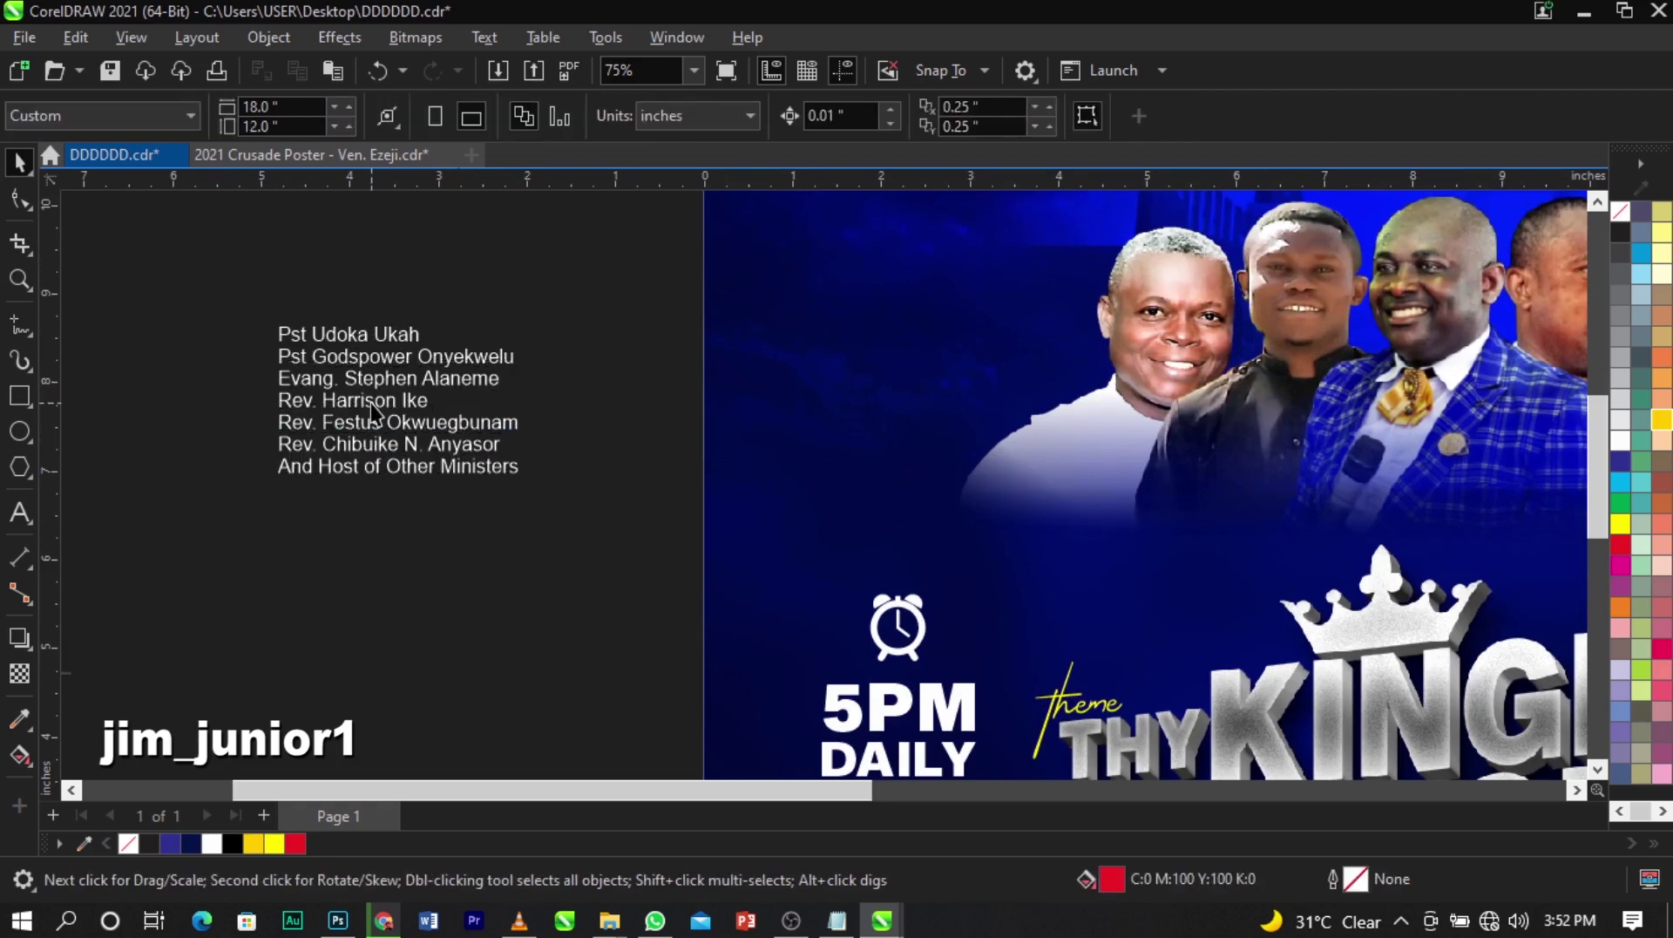
click(369, 403)
- Cut the first minister's name from the list and paste it under the leftmost photo
double_click(359, 428)
drag(279, 427, 523, 427)
key(ctrl+c)
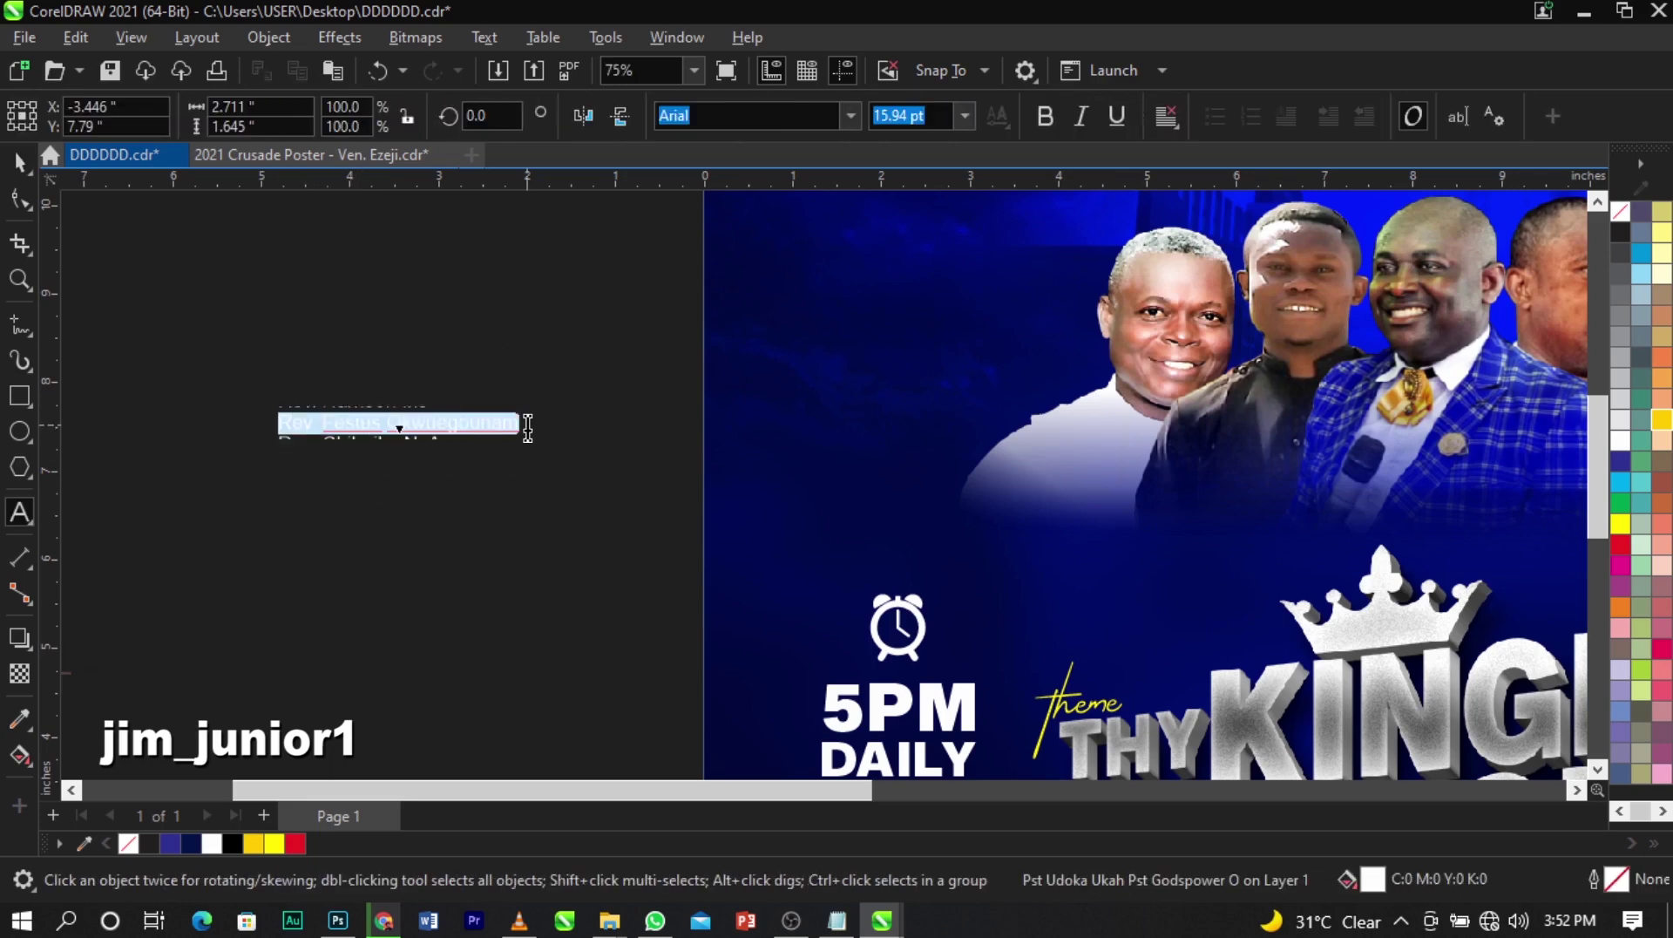
key(Delete)
click(1035, 538)
key(ctrl+v)
key(ctrl+space)
drag(1273, 550, 1218, 538)
scroll(1218, 538, up, 1)
scroll(1217, 538, up, 1)
- Make the name uppercase in Sequel Sans Black Body
double_click(1195, 525)
key(ctrl+a)
key(shift+F3)
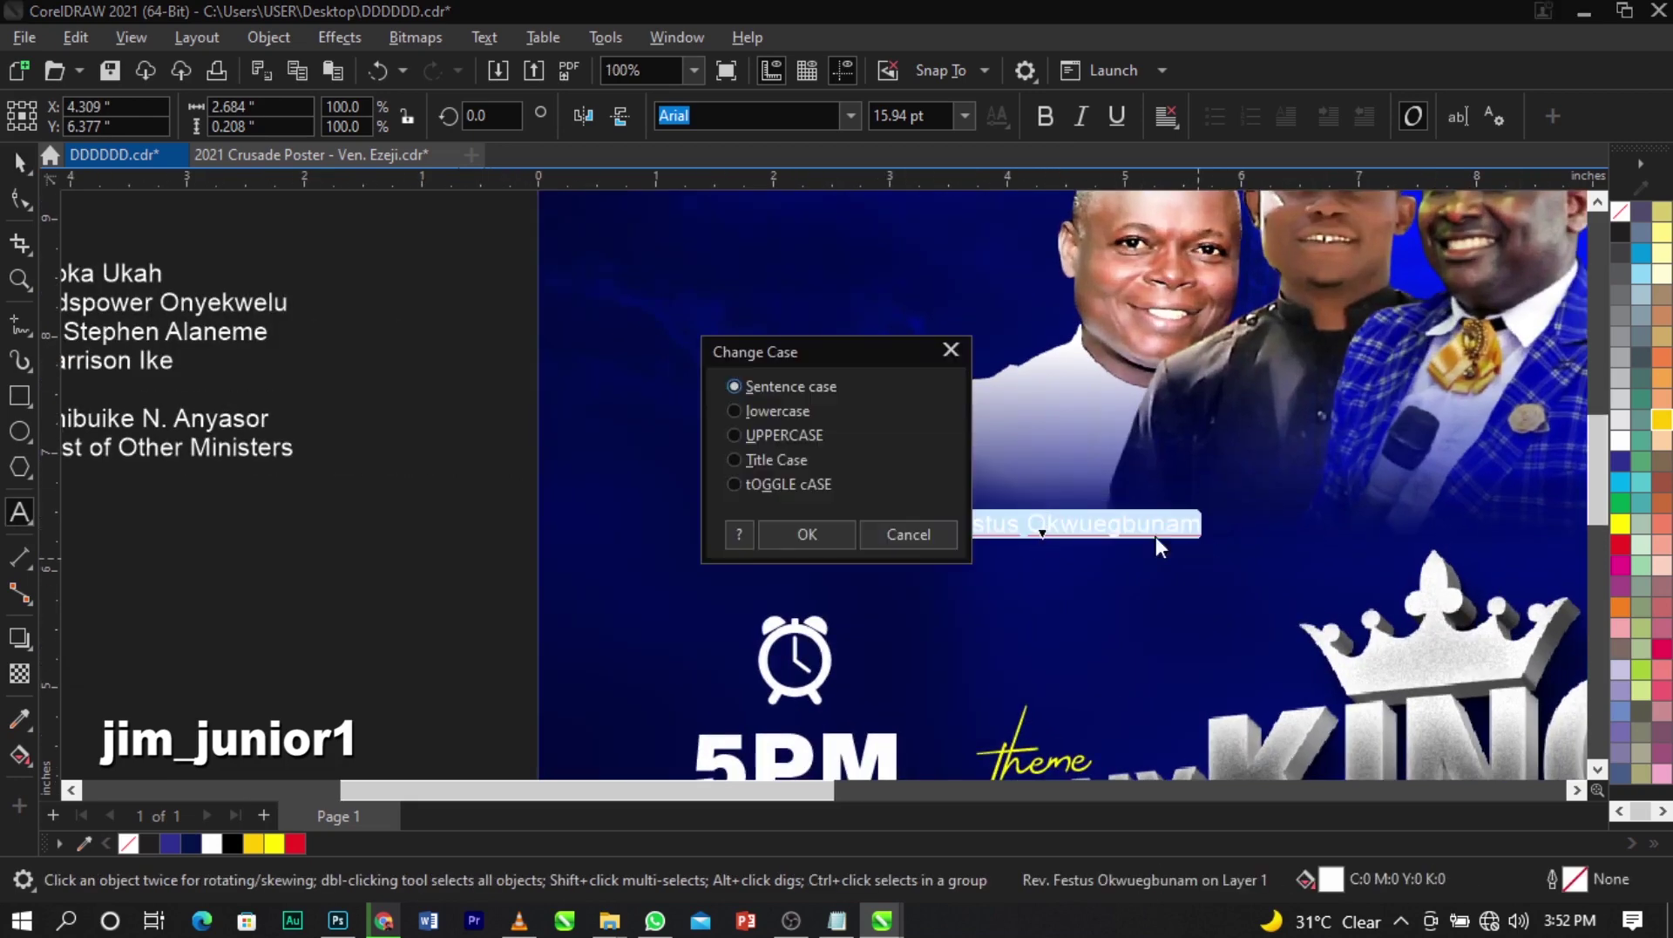
click(821, 542)
key(ctrl+space)
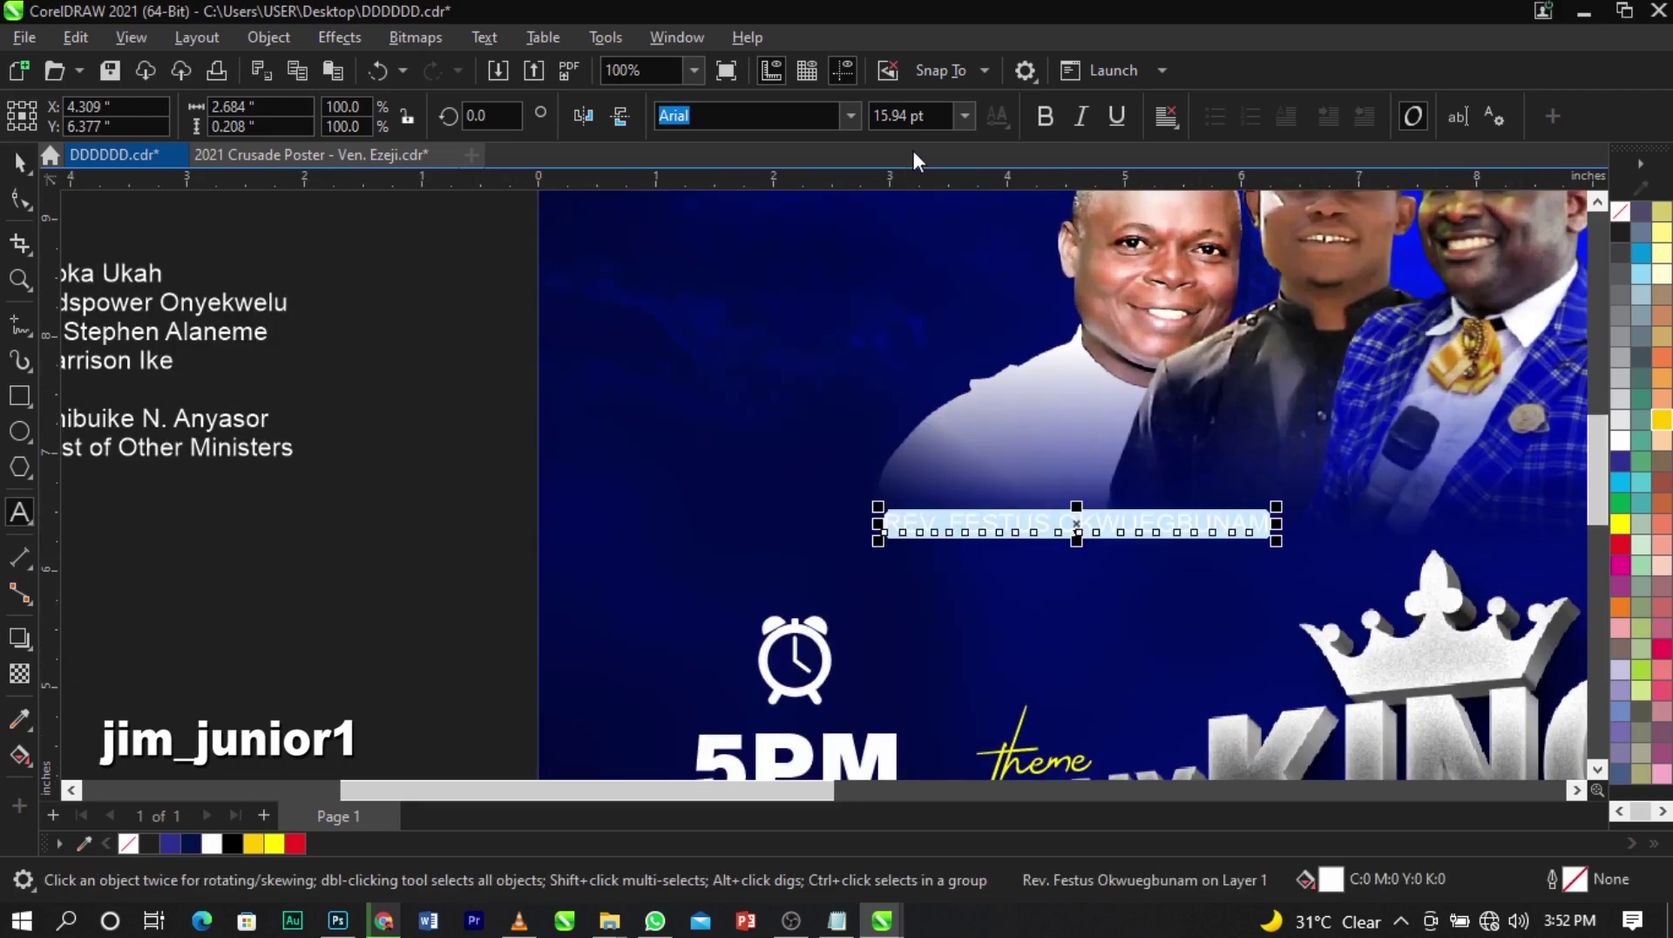
click(851, 116)
click(776, 191)
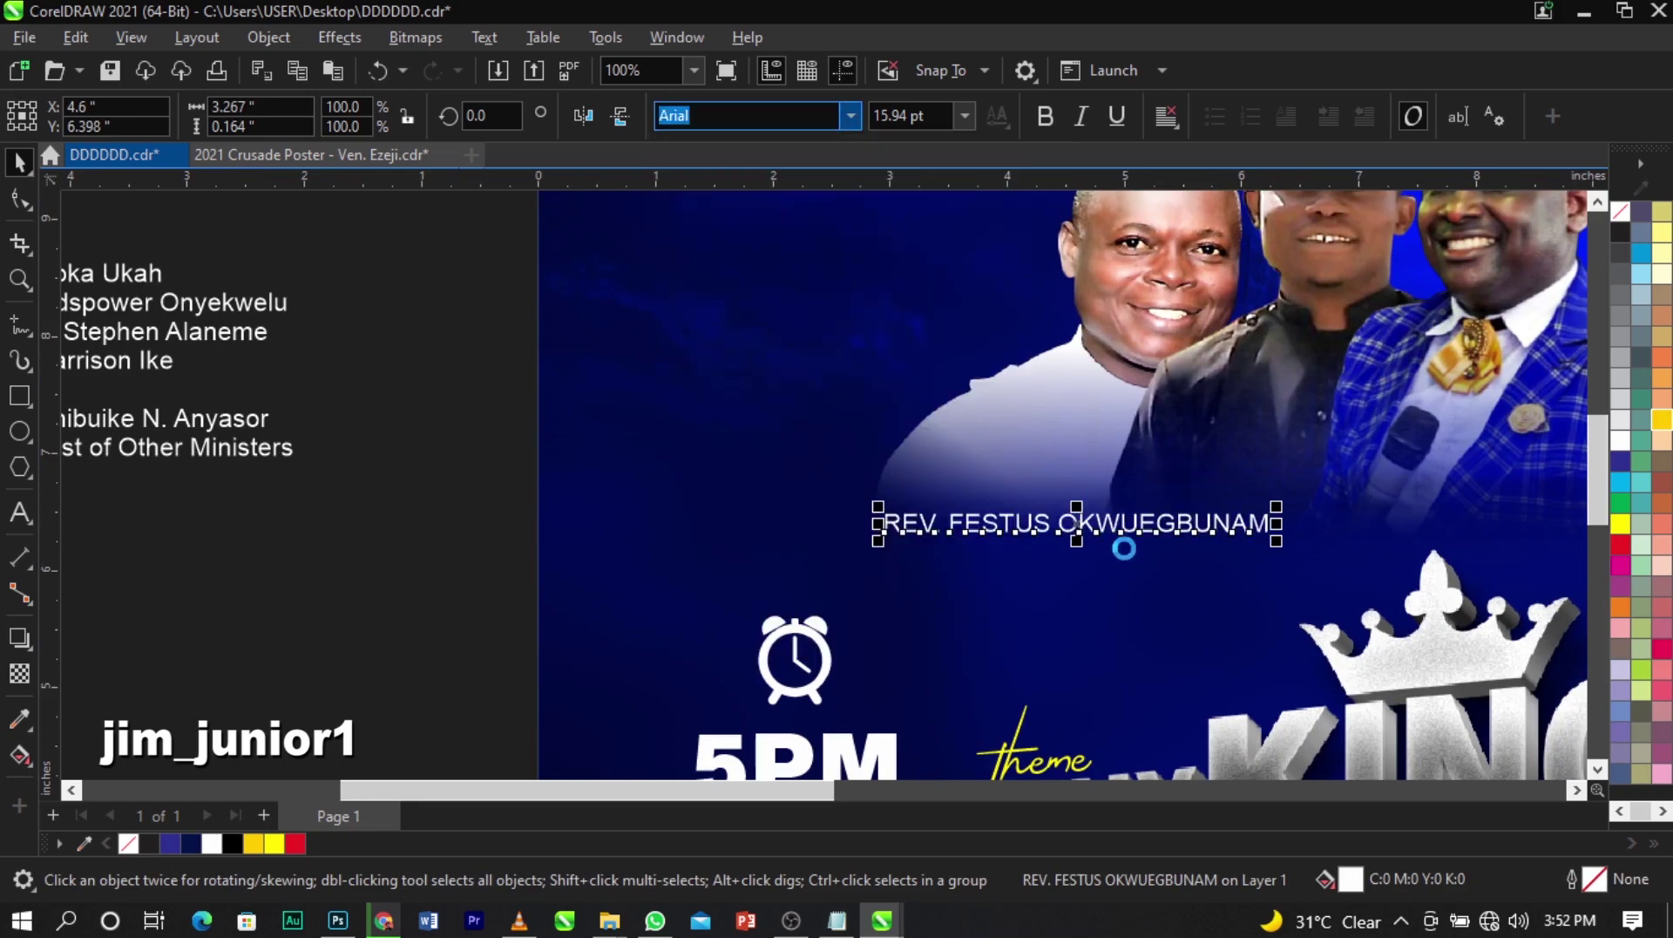
- Break the surname onto a second line and set the caption to 12 pt
double_click(1108, 528)
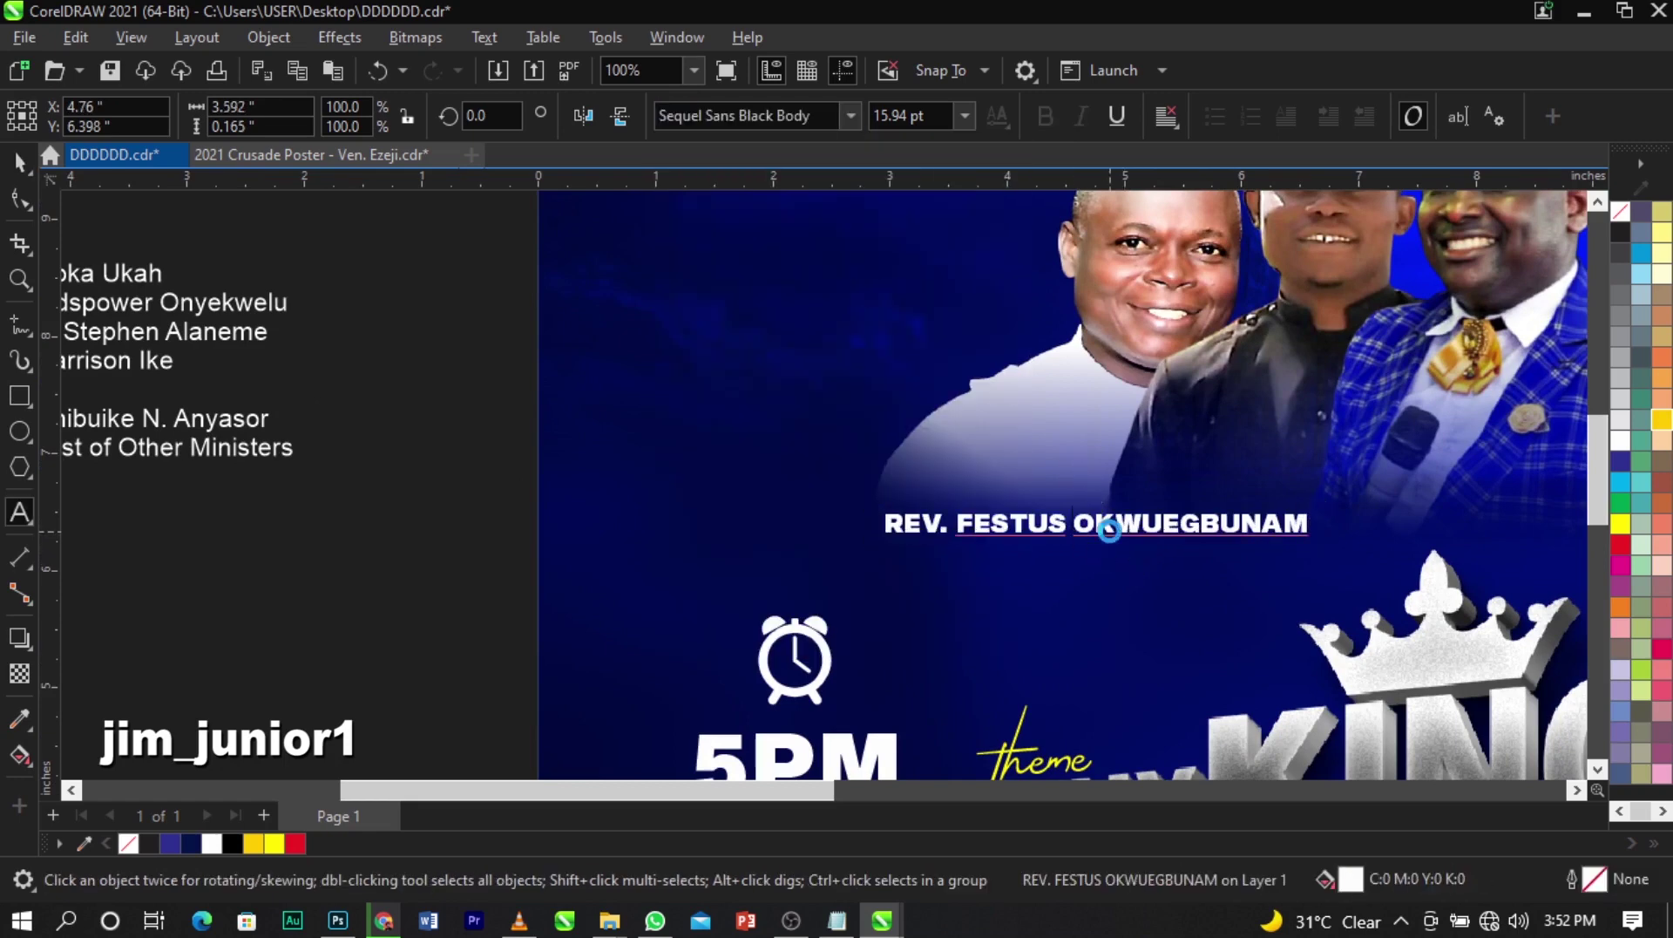
key(Return)
key(ctrl+space)
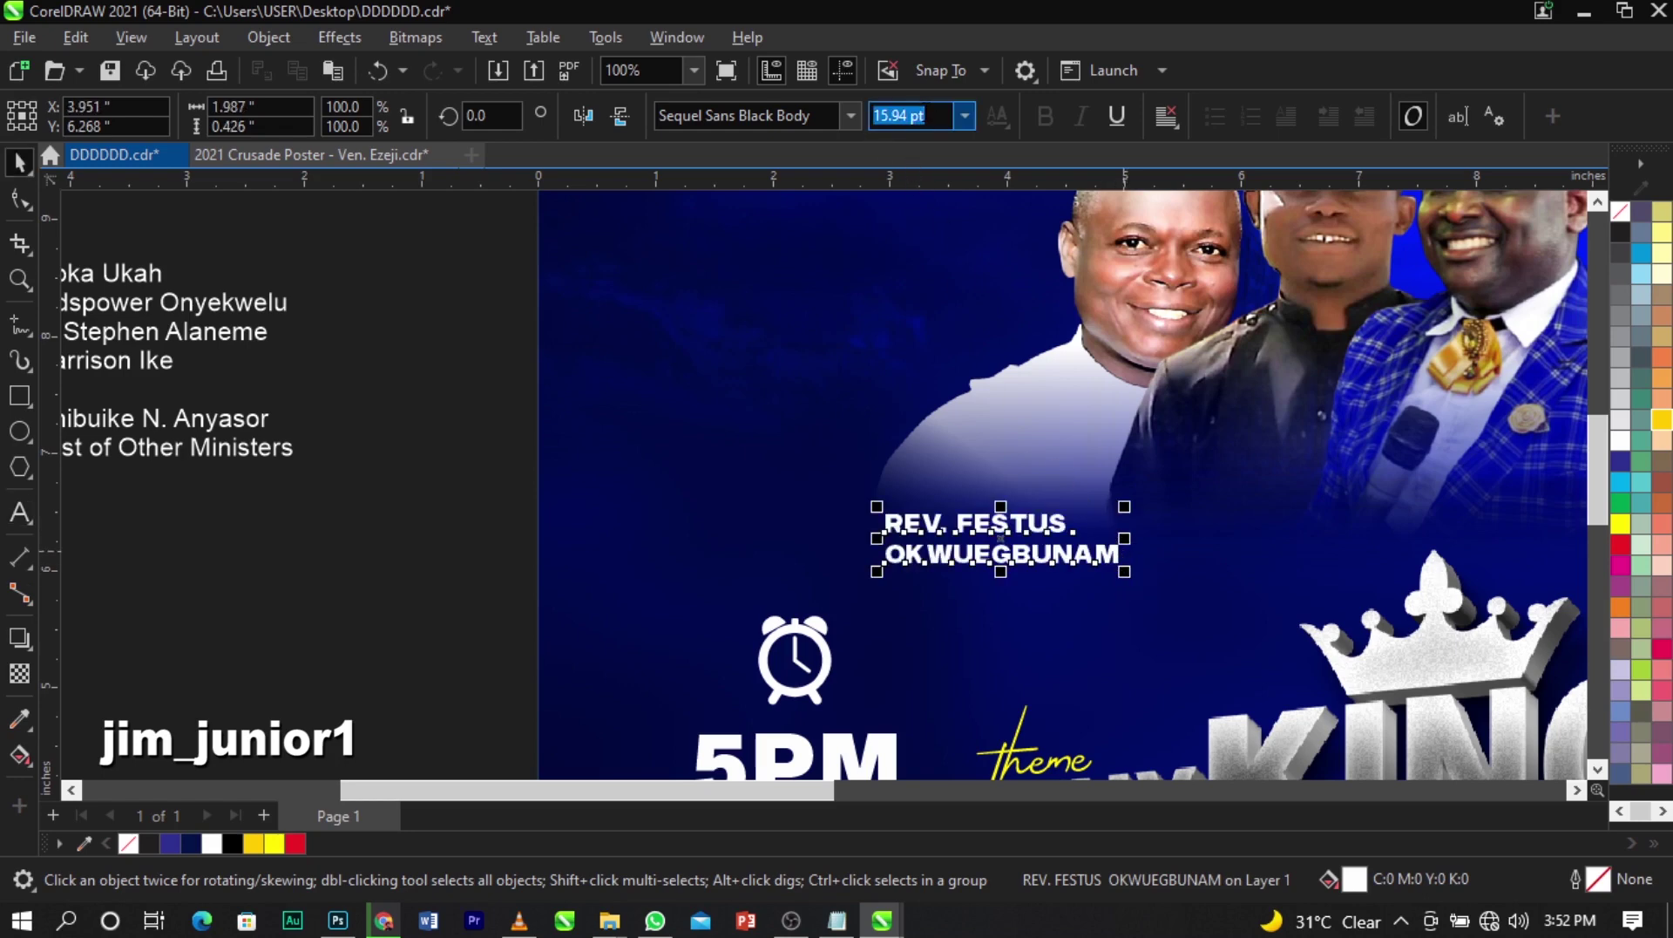
text(1)
key(Return)
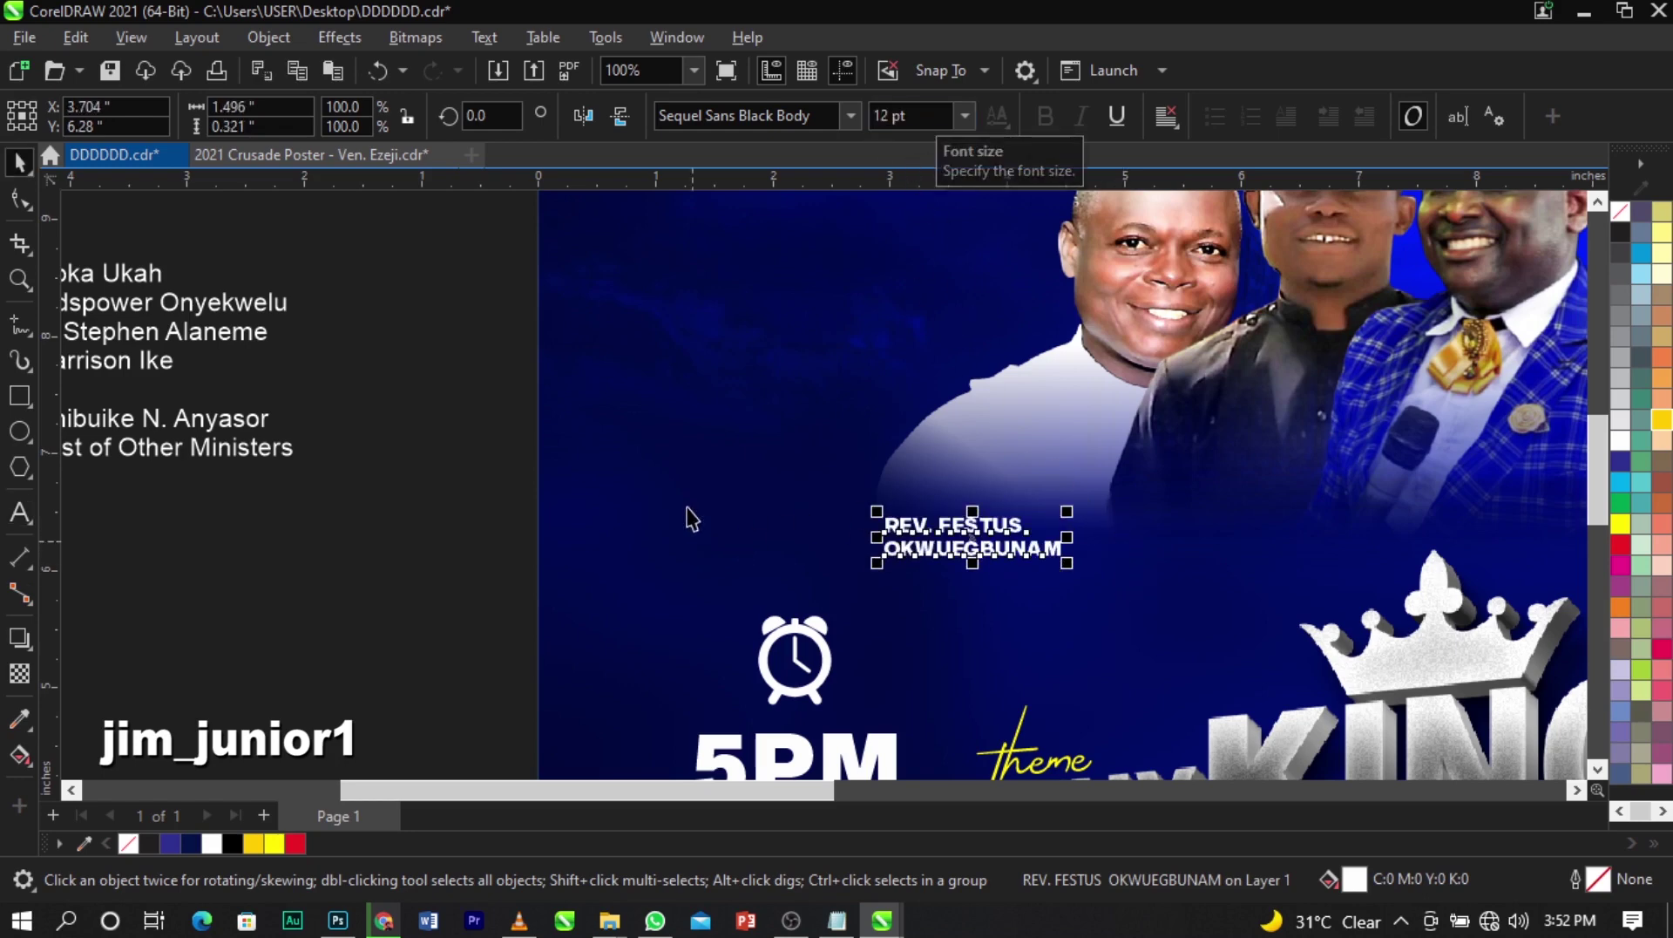
scroll(602, 523, down, 2)
click(447, 436)
scroll(328, 392, down, 2)
key(z)
drag(280, 373, 1386, 586)
key(space)
scroll(186, 414, up, 1)
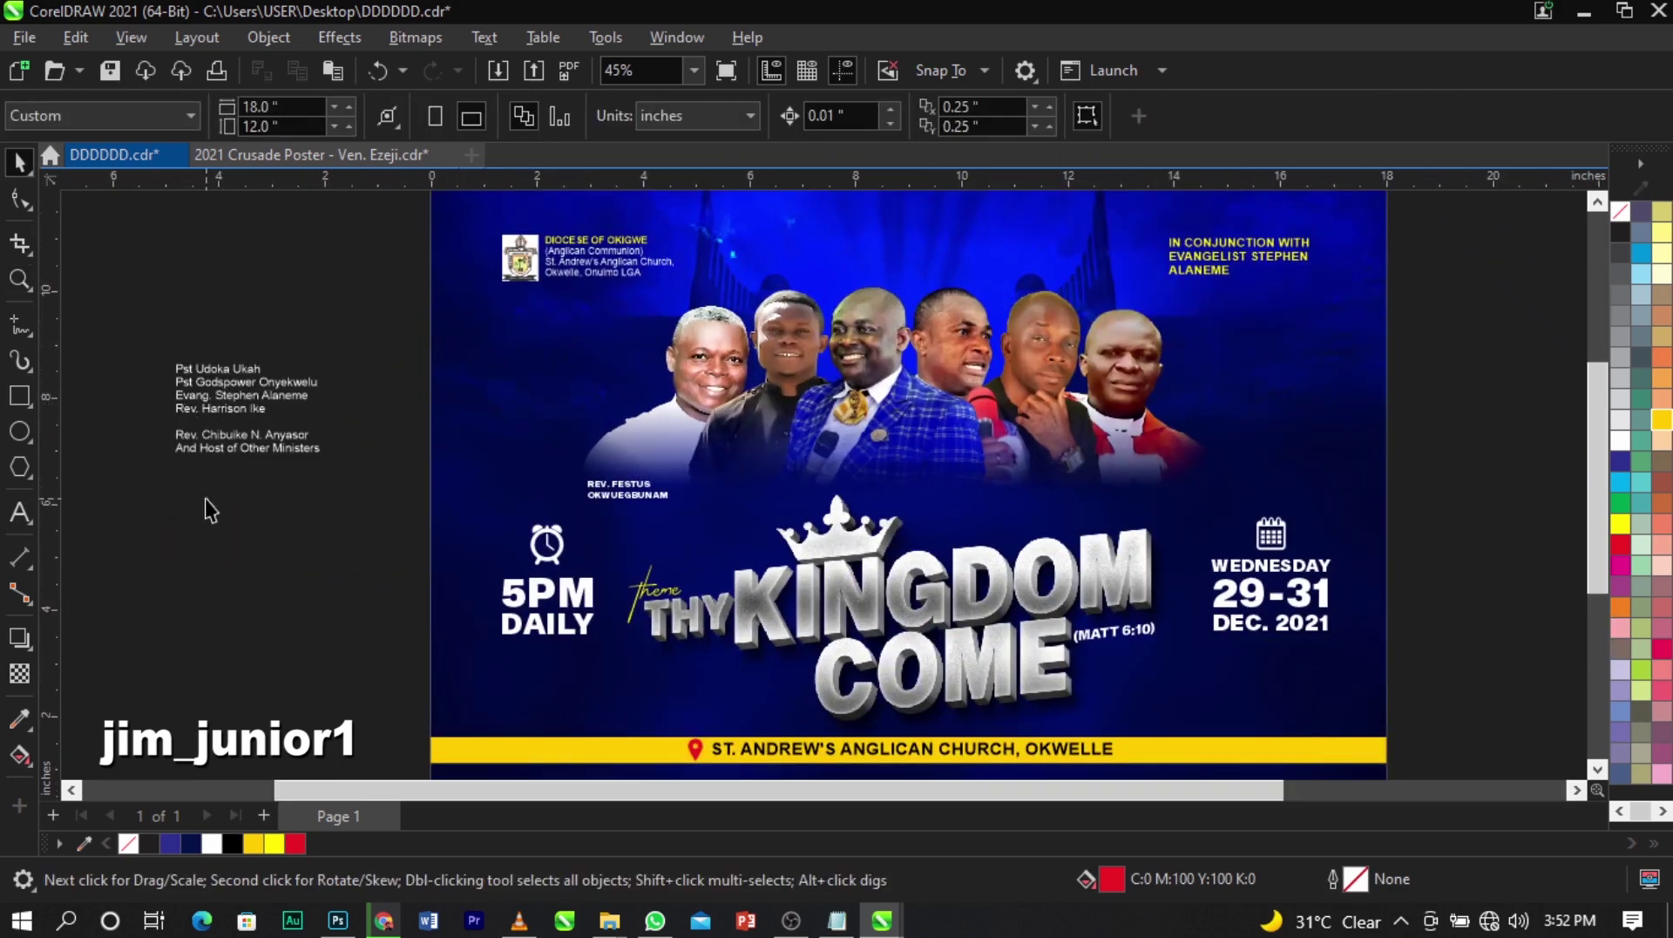
scroll(205, 510, up, 2)
- Cut the second minister's name from the list and paste it onto the poster
double_click(224, 478)
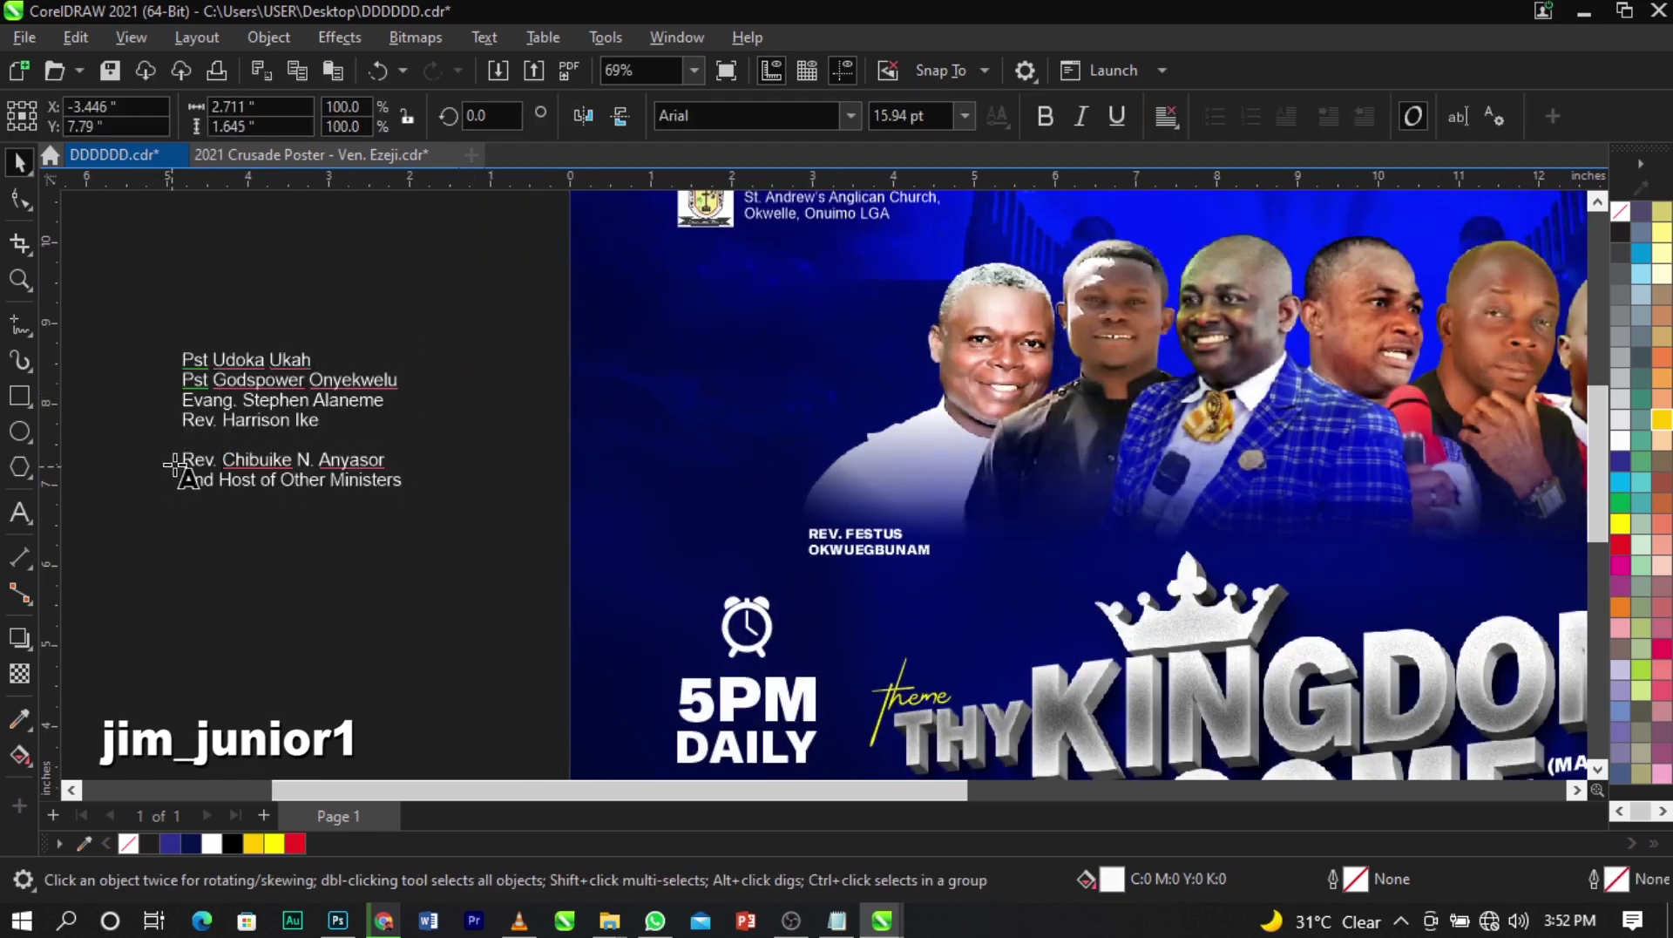
drag(182, 459, 422, 459)
key(ctrl+c)
key(Delete)
click(1038, 575)
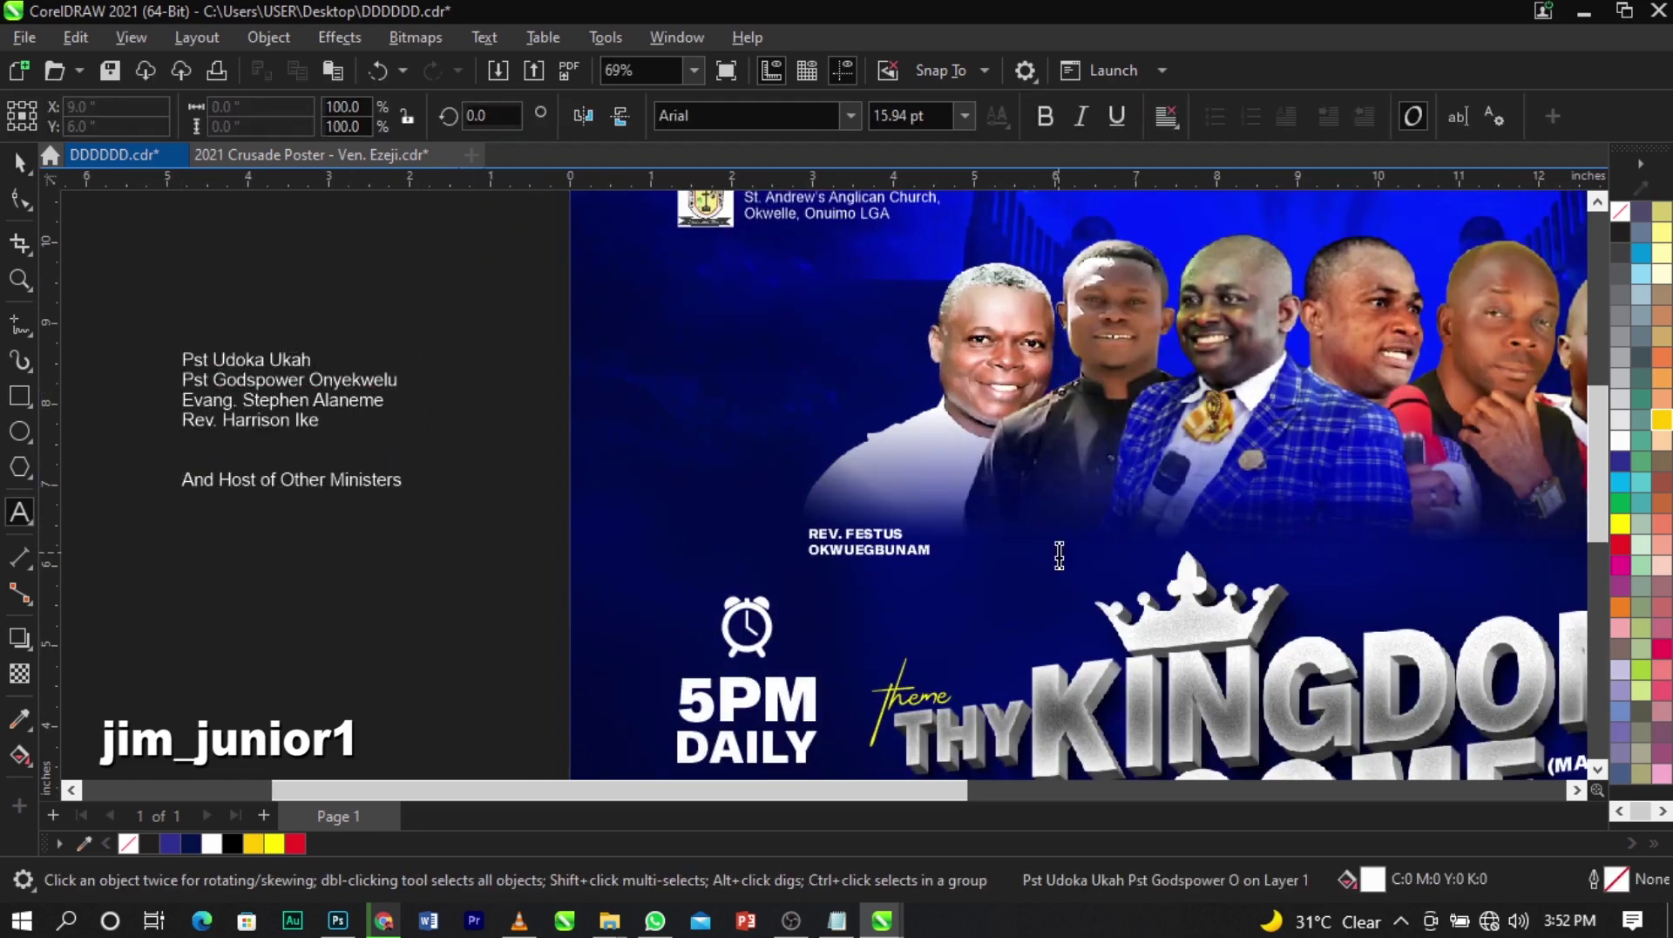
key(ctrl+v)
key(z)
drag(640, 462, 1348, 576)
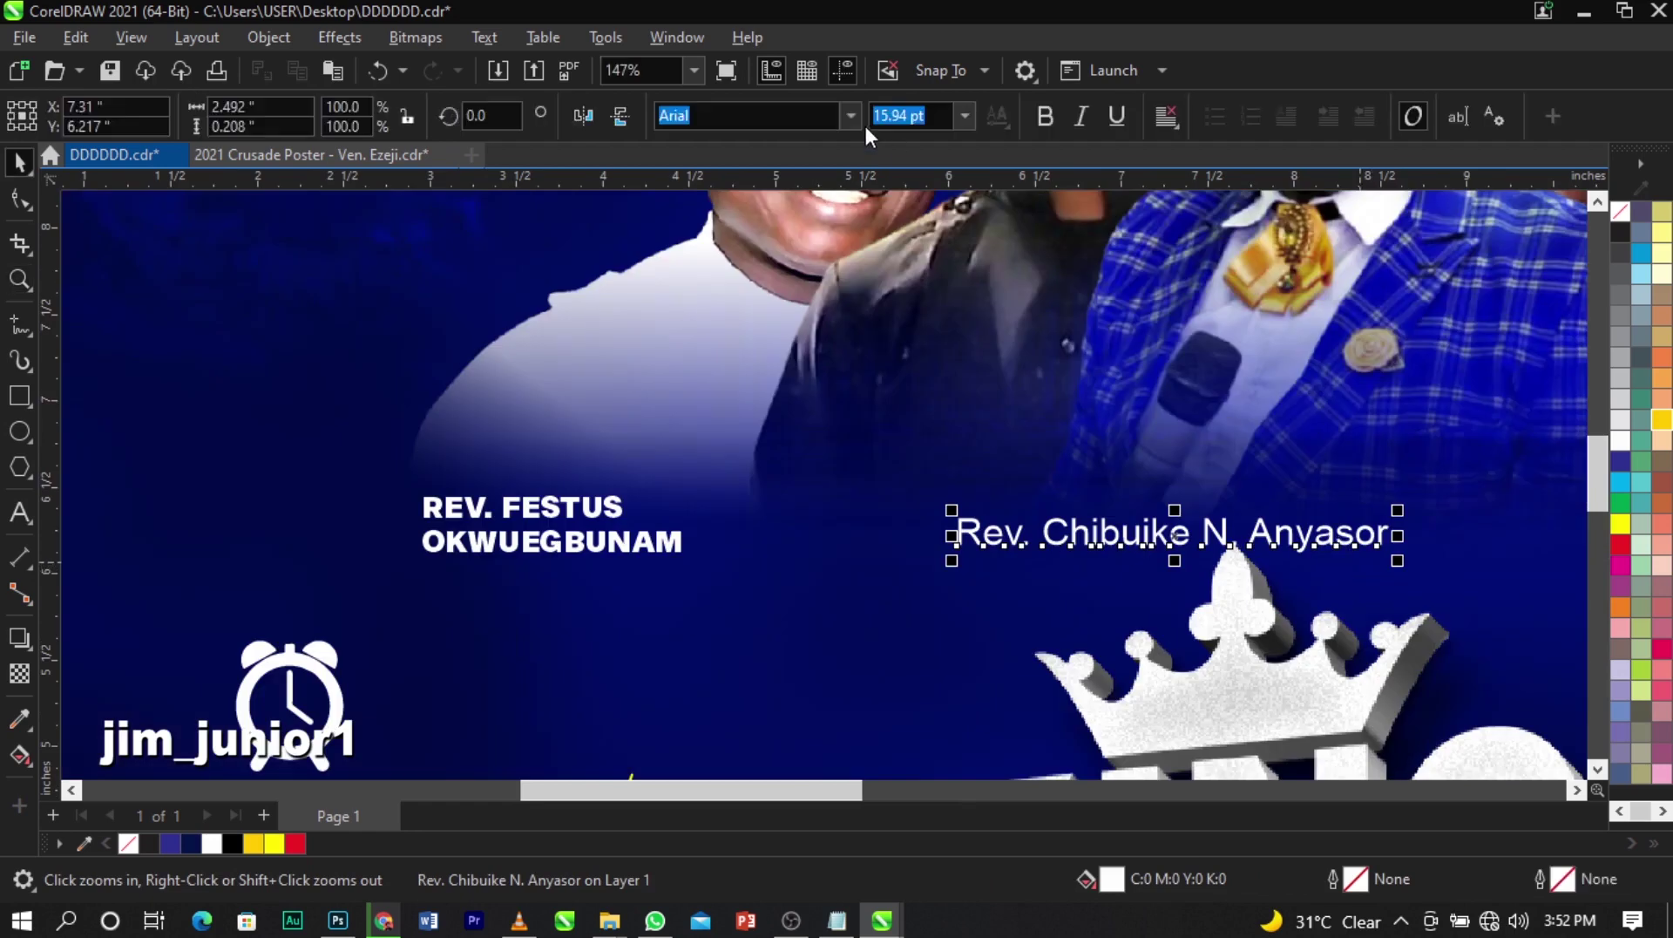
- Give the name Sequel Sans Black Body at 12 pt in uppercase
click(851, 116)
key(Escape)
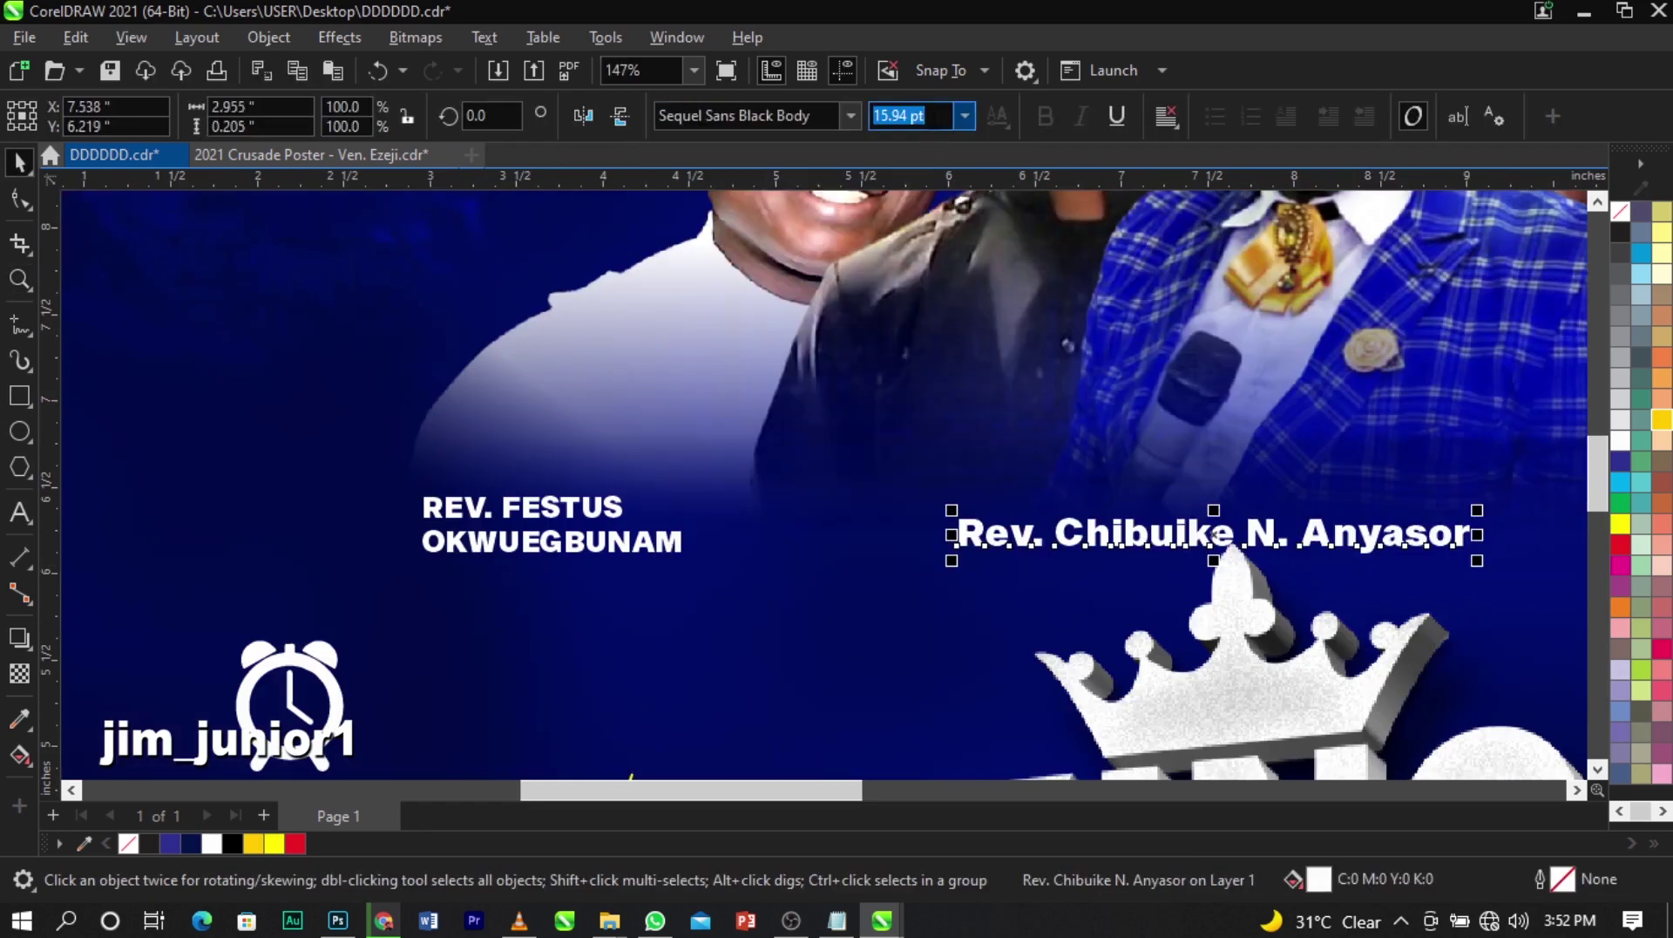
key(Return)
key(F8)
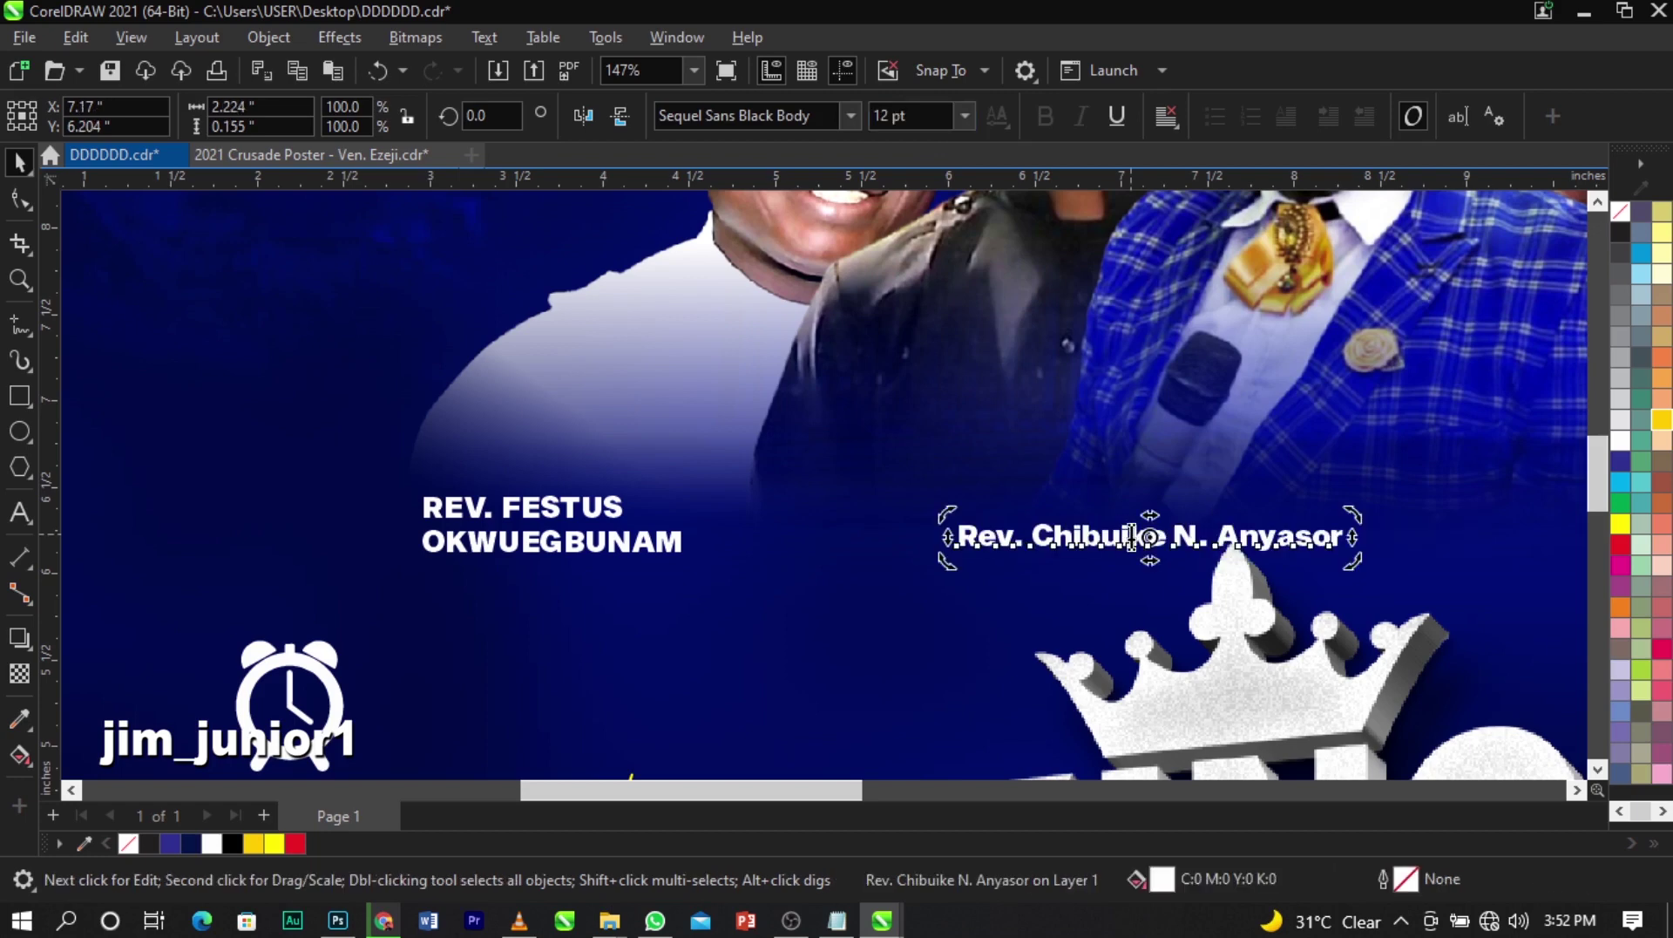
key(ctrl+a)
key(shift+F3)
click(797, 439)
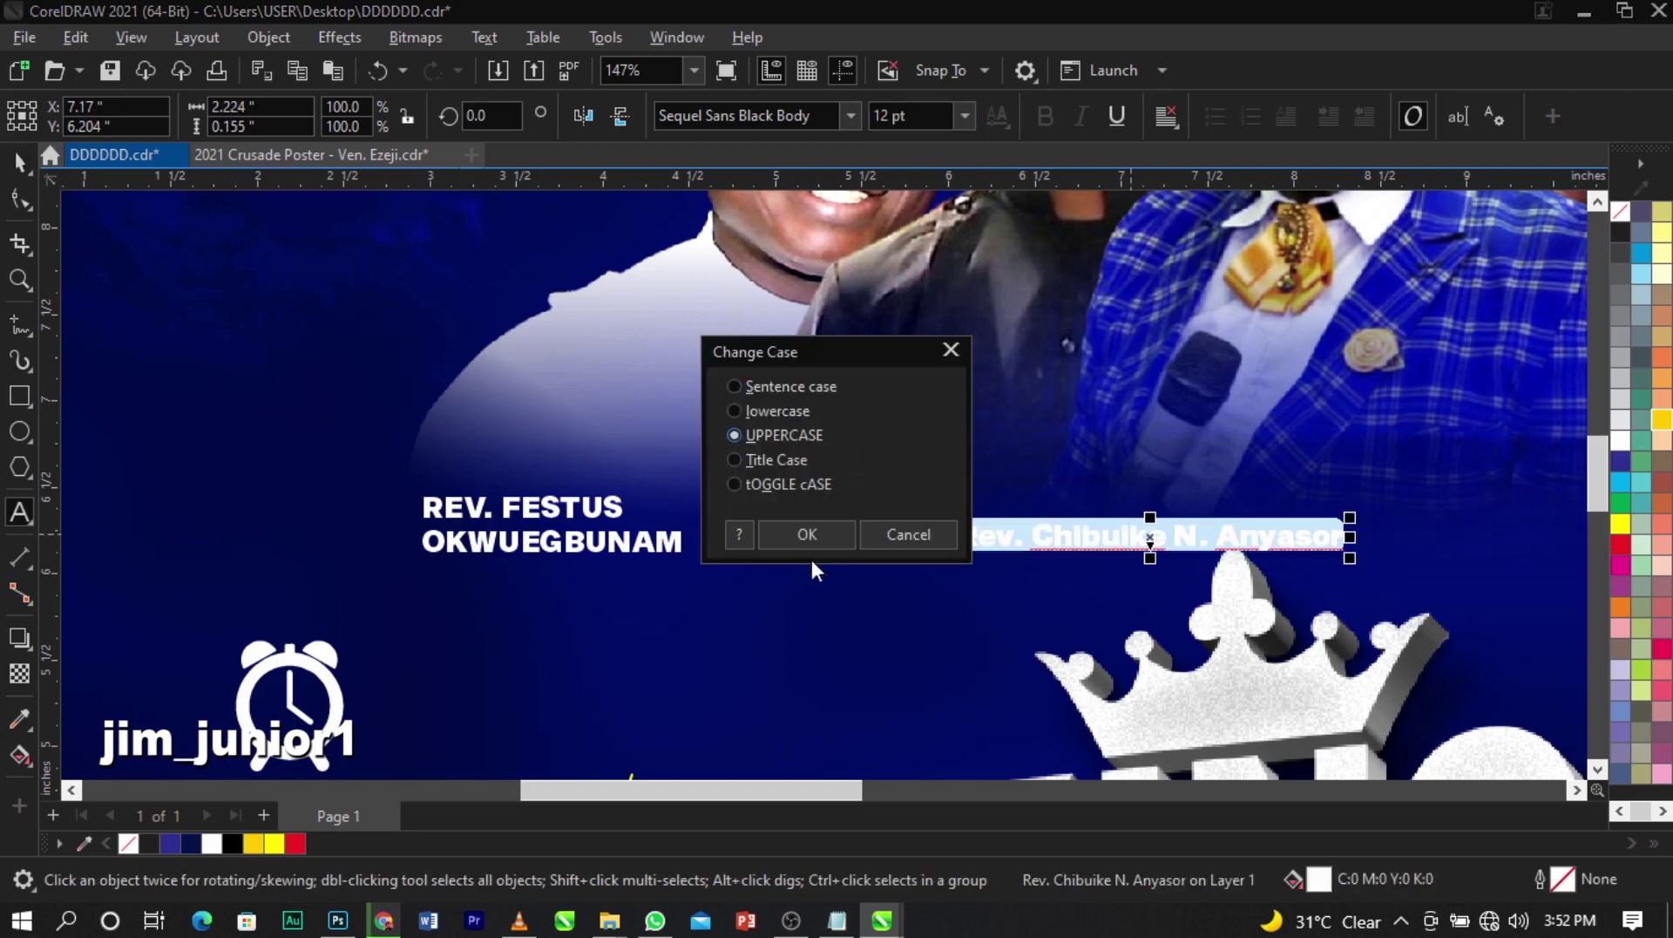
click(807, 535)
- Place the name under the second photo on two lines, top-aligned with the first caption
drag(1184, 549, 1030, 529)
click(1075, 513)
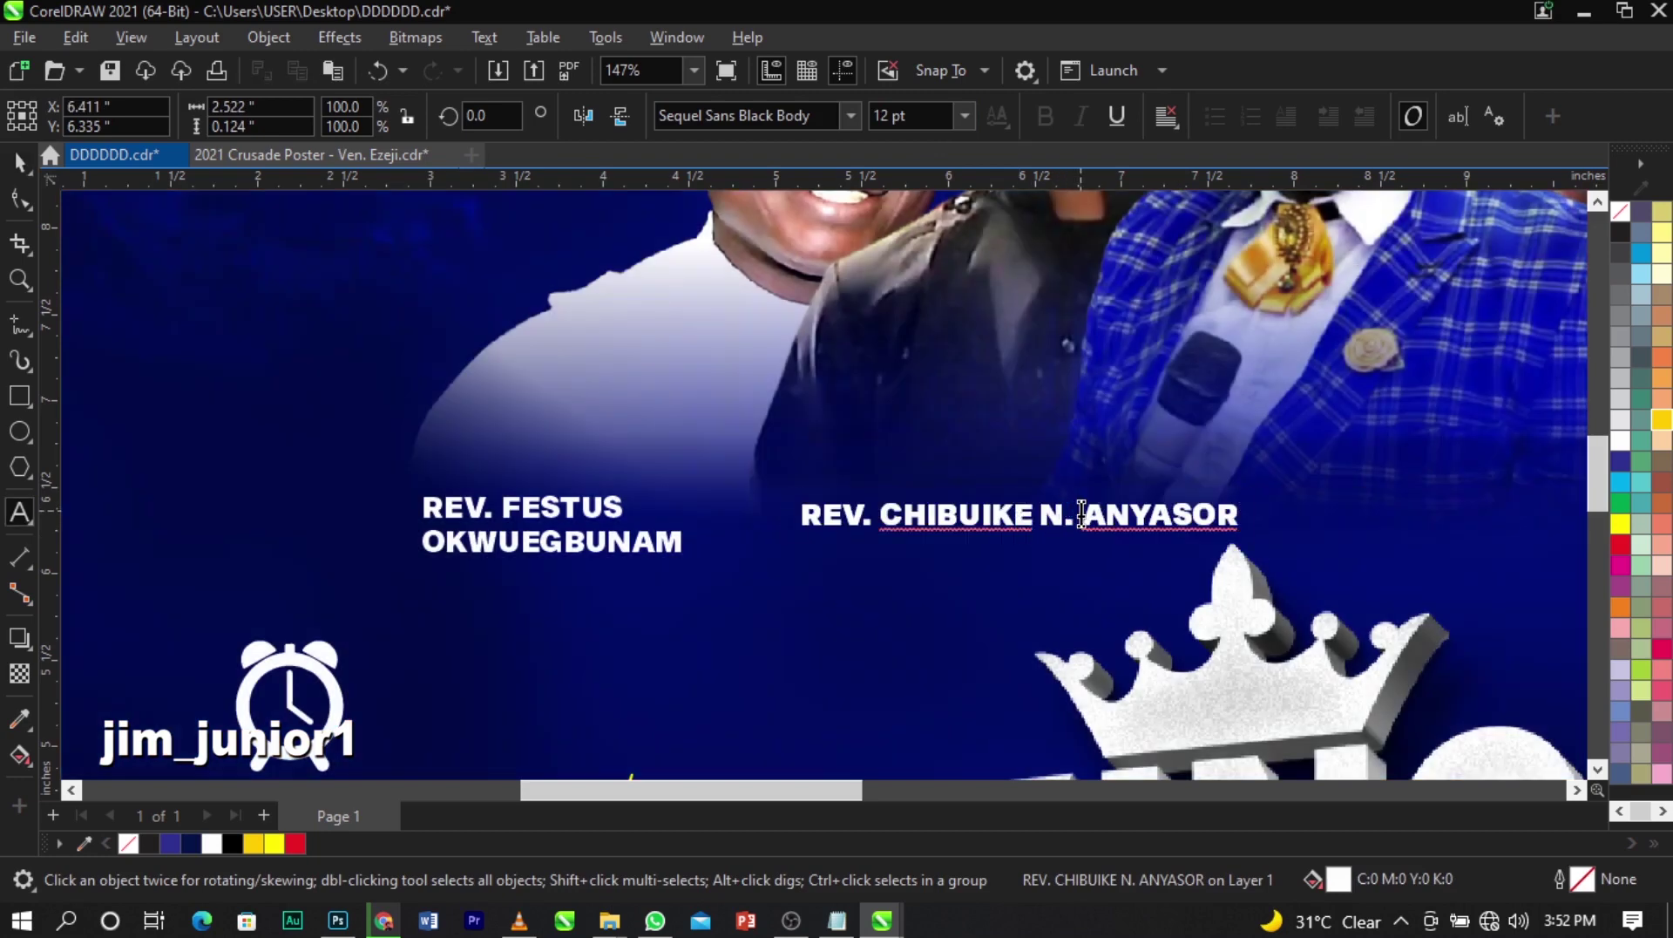
key(Return)
key(ctrl+space)
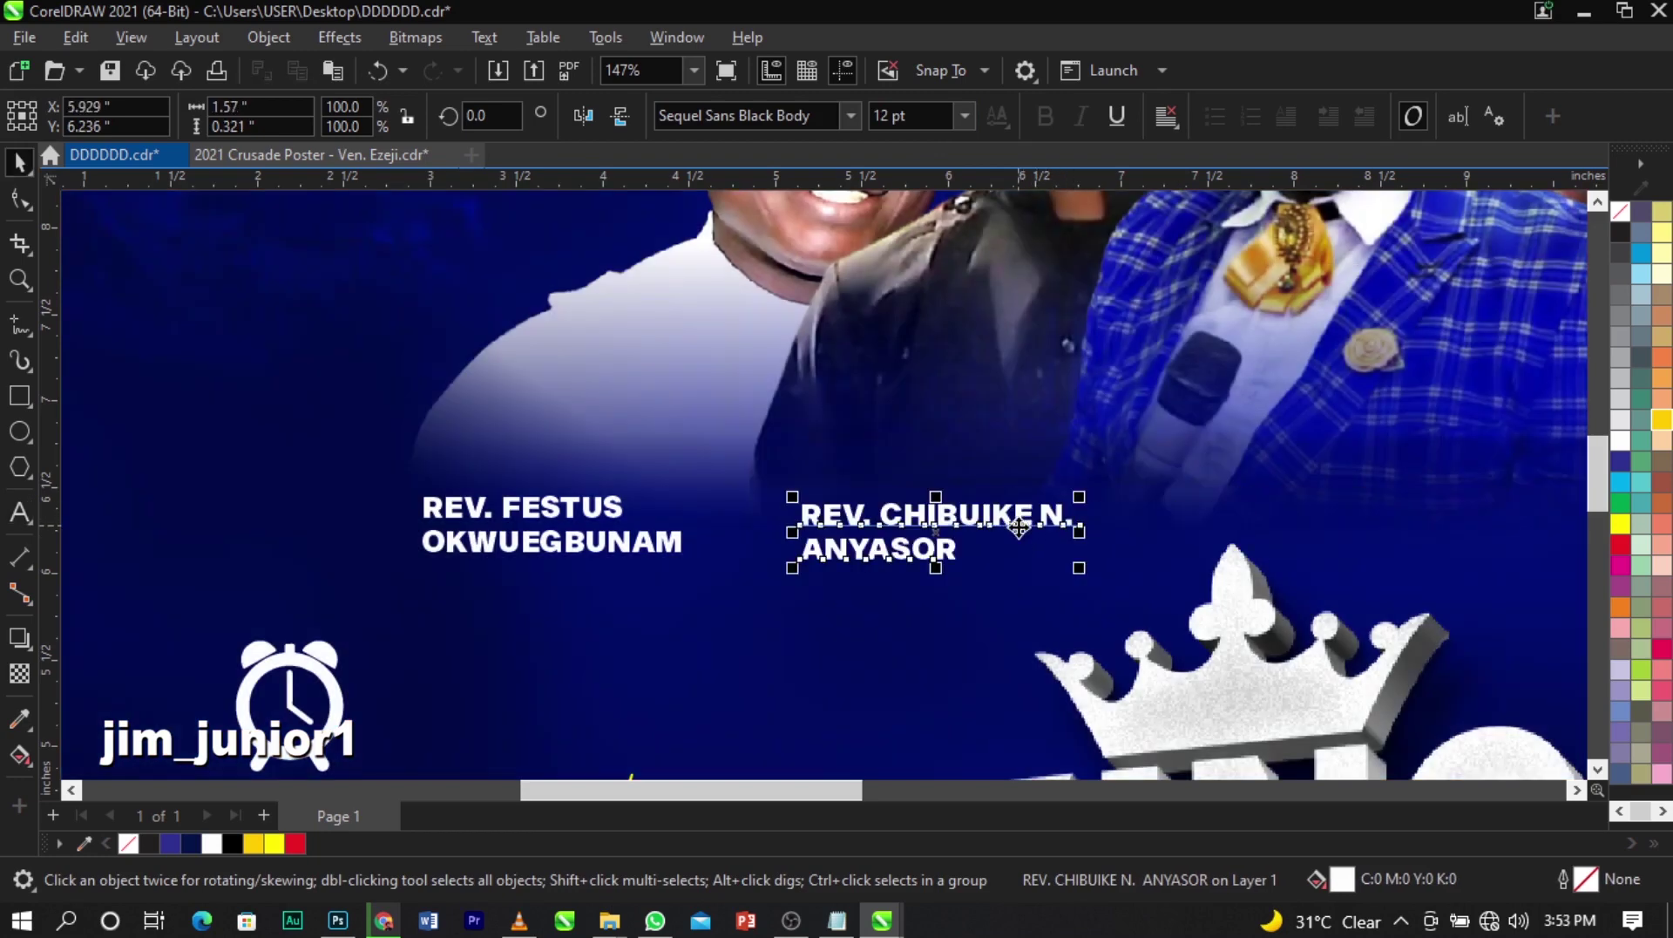
drag(1035, 525, 1037, 525)
shift+click(676, 542)
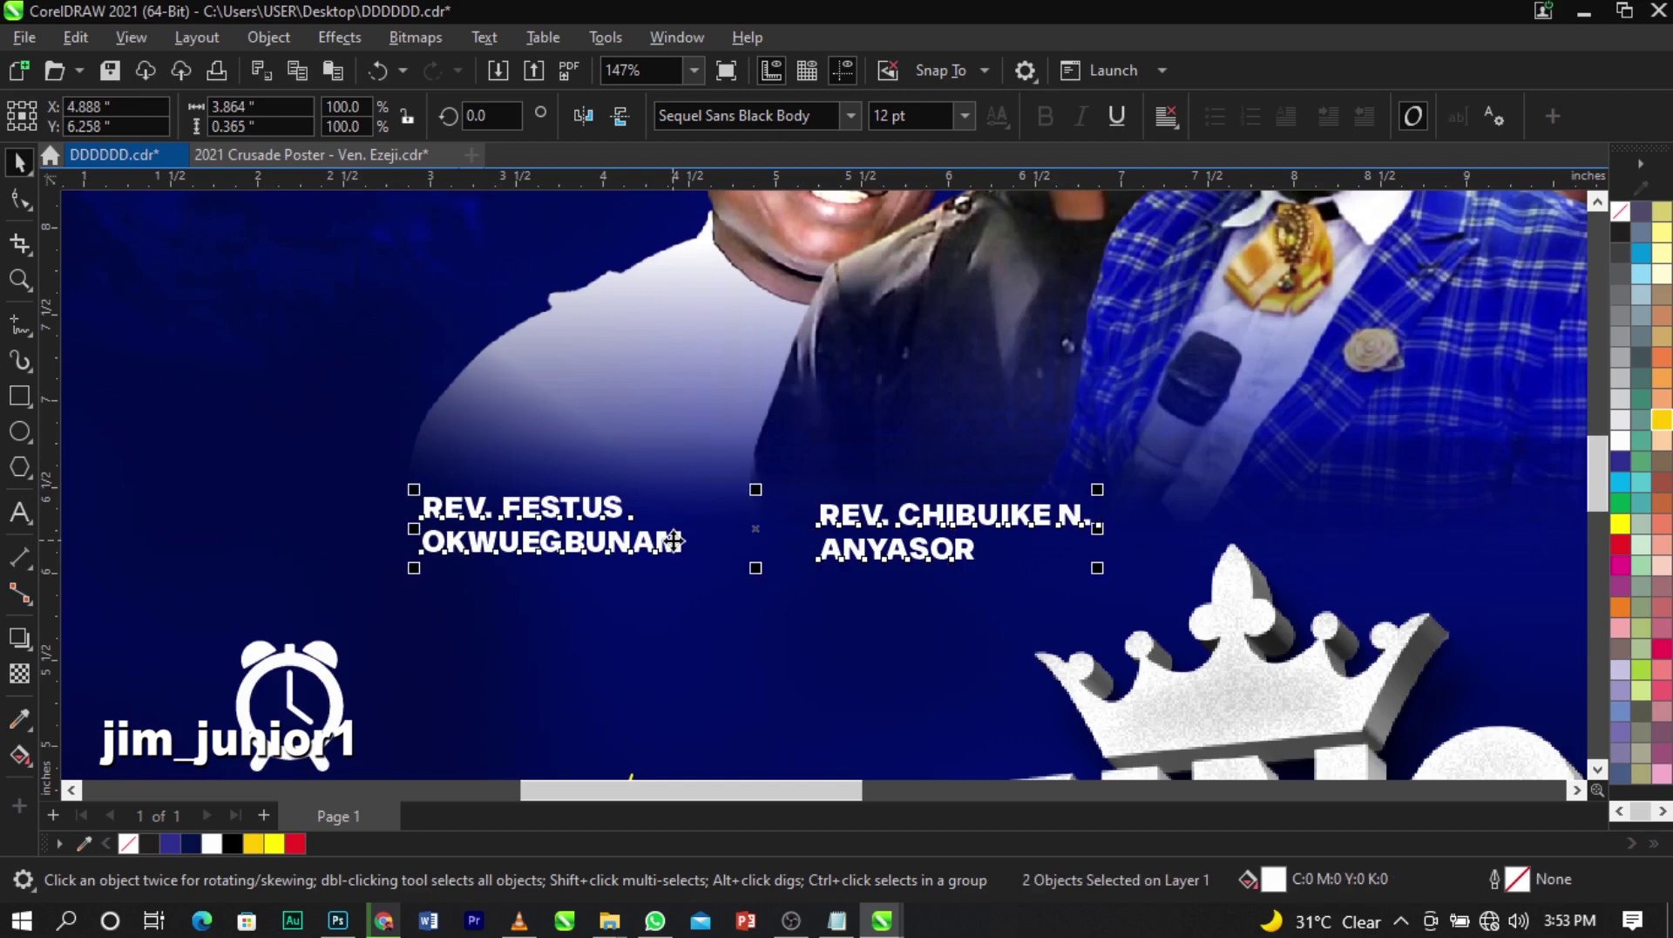
key(t)
- Save the poster file
key(ctrl+s)
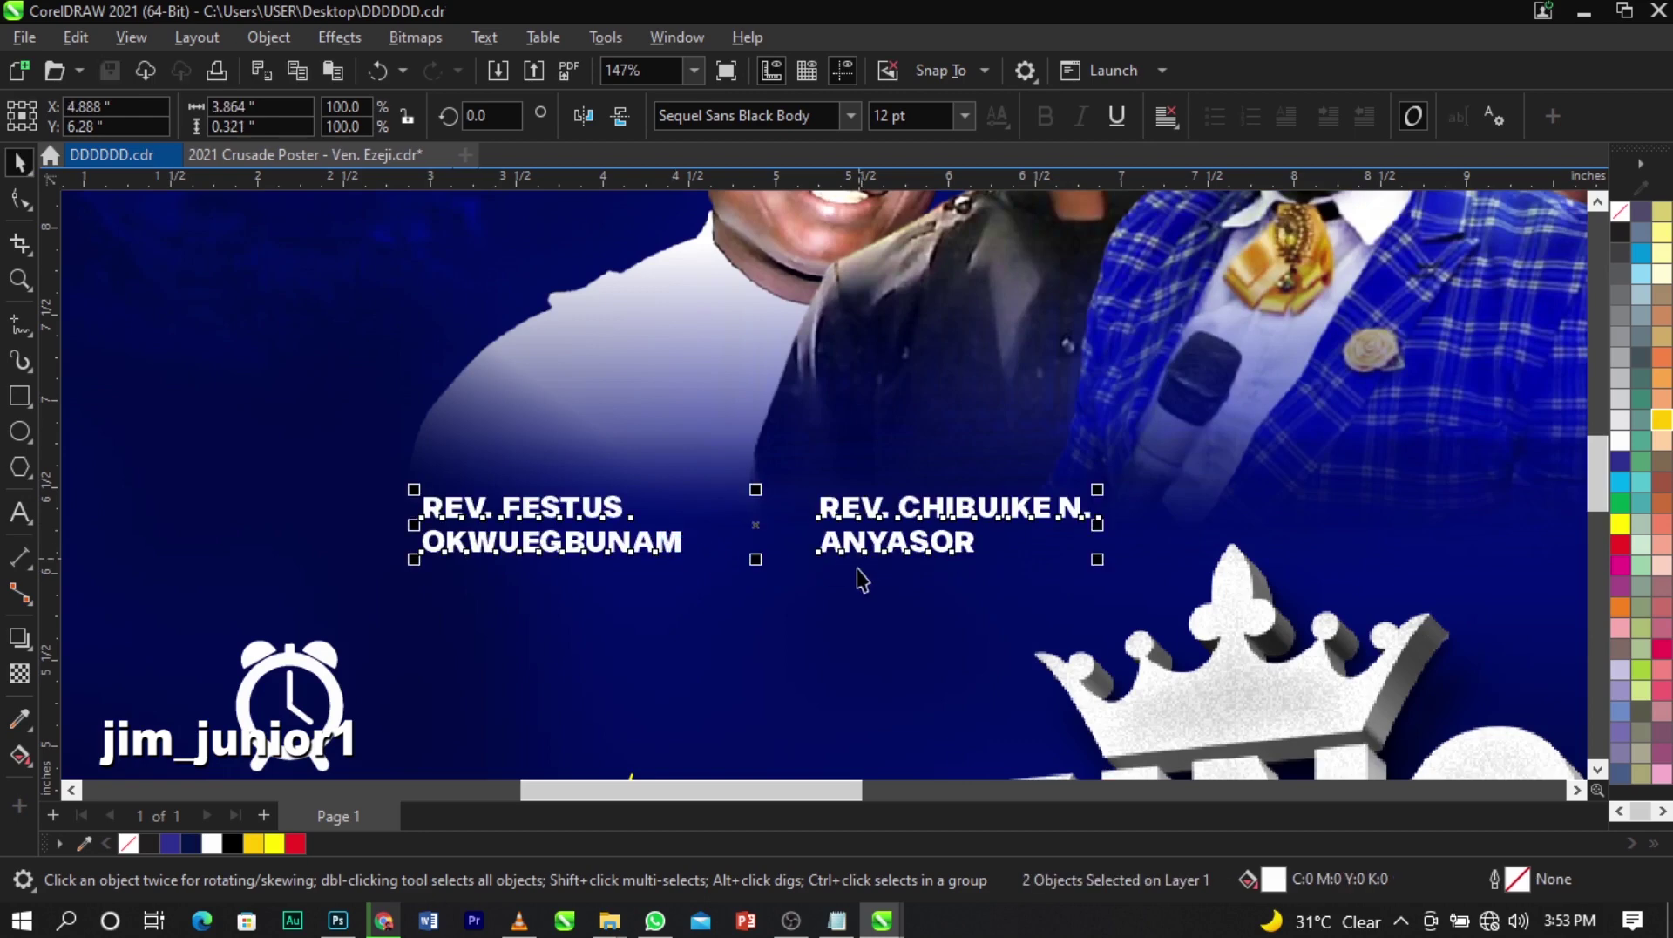
key(F4)
key(z)
drag(326, 344, 1372, 568)
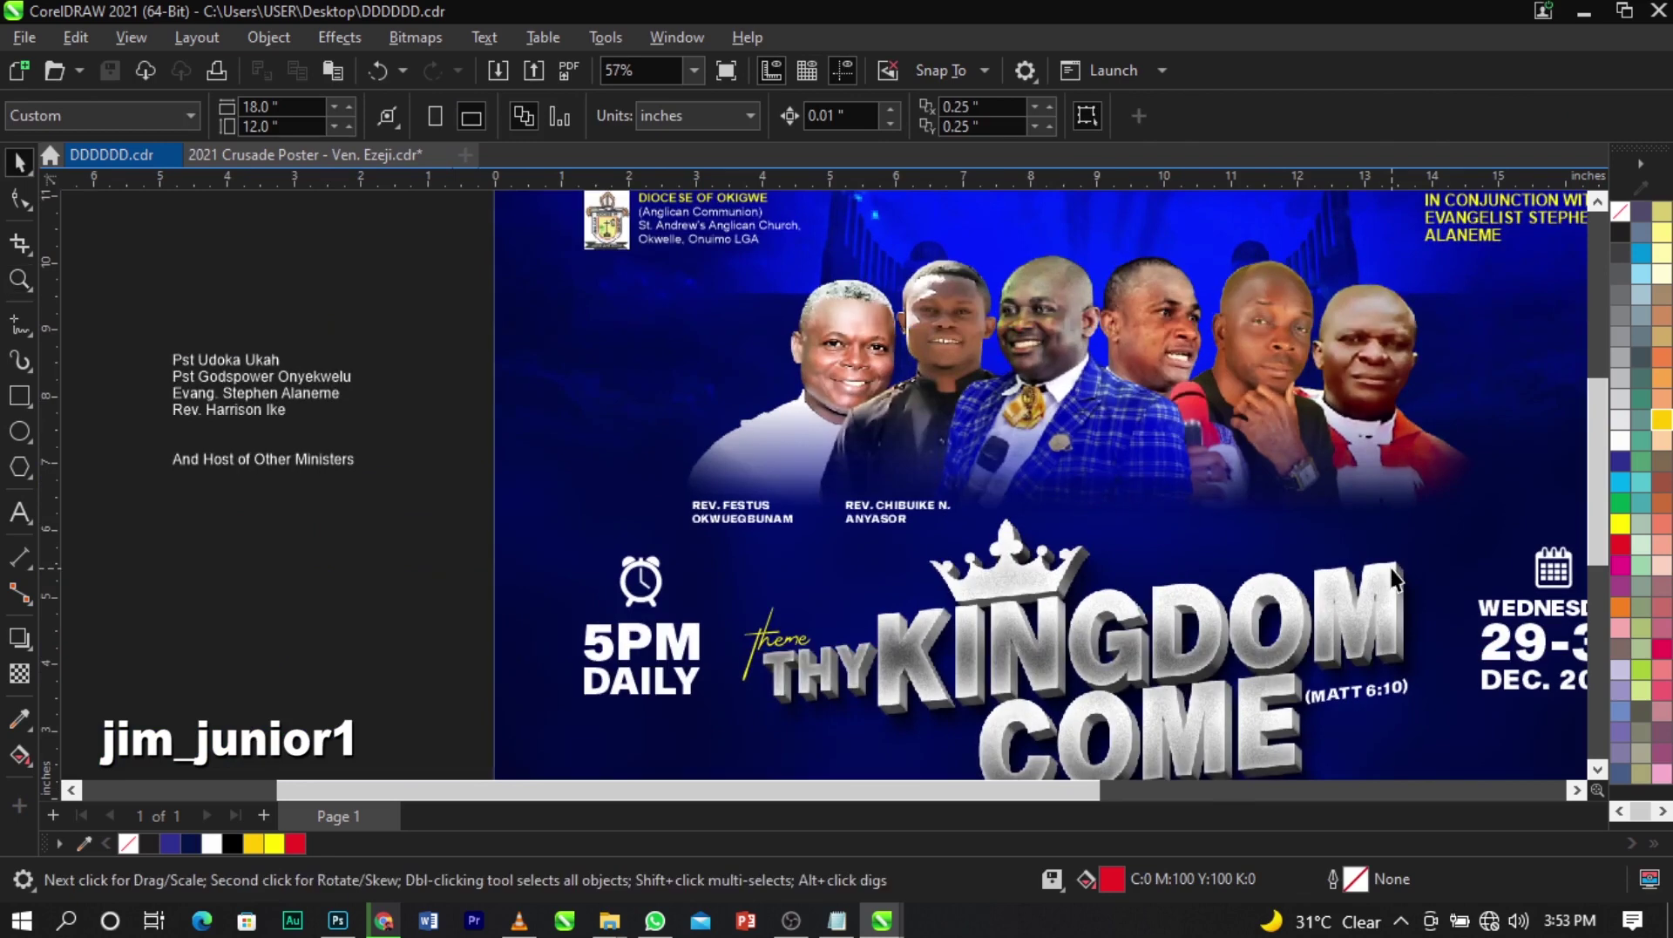
- Cut the third minister's name from the side list and paste it under the third photo
double_click(228, 412)
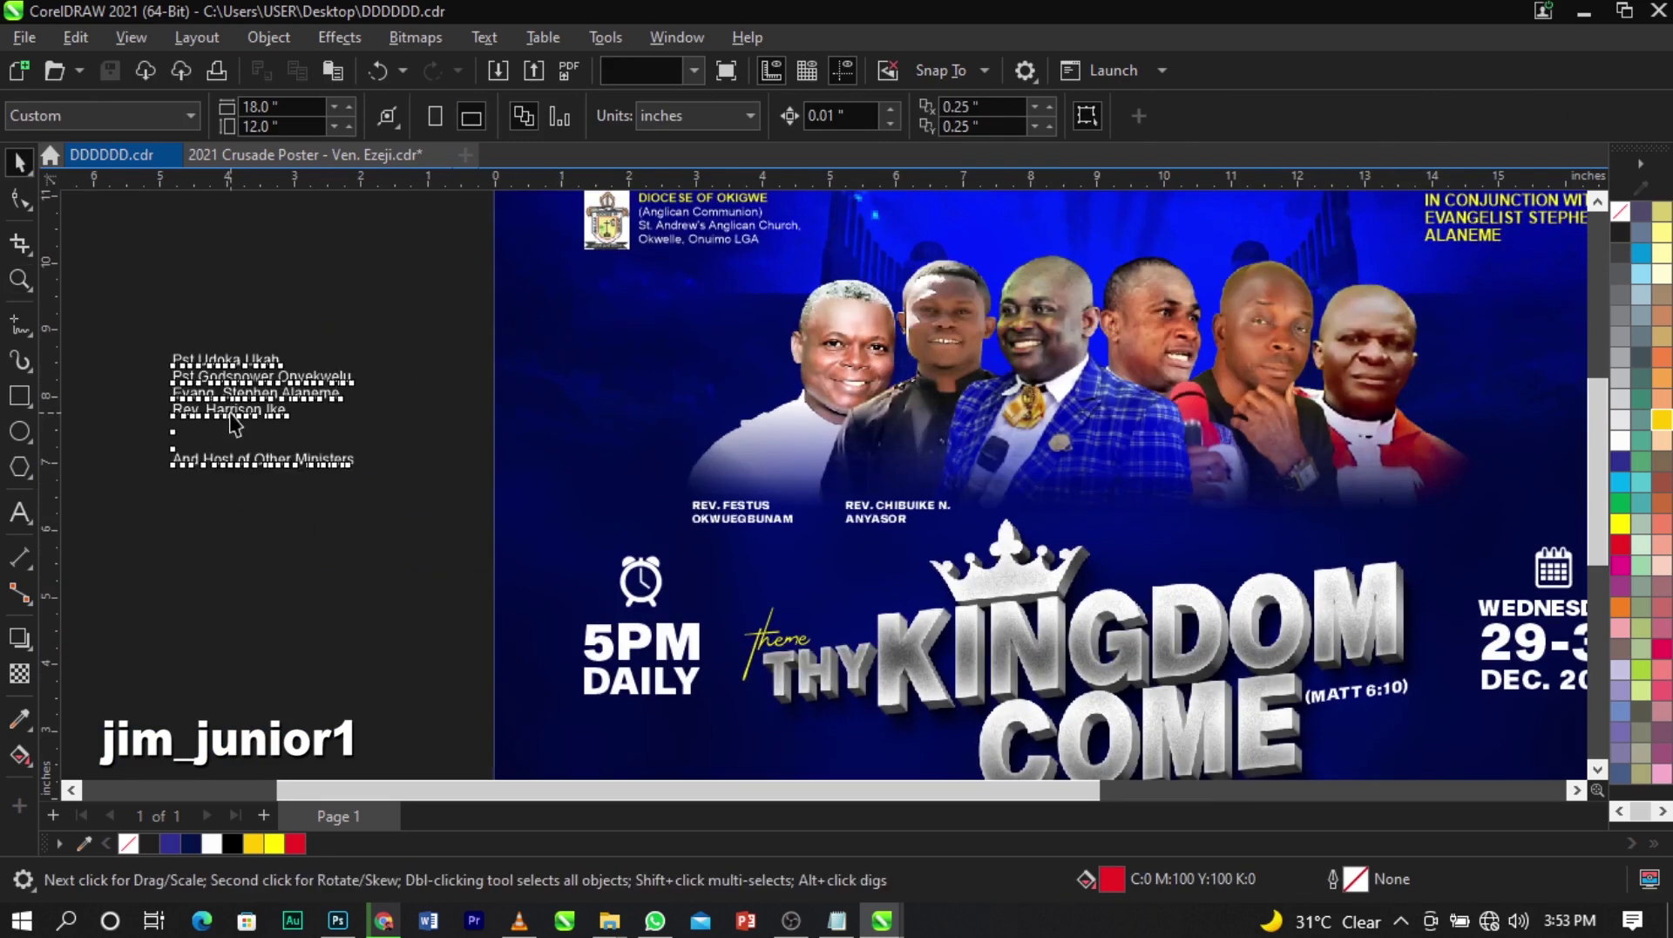
drag(172, 392, 387, 392)
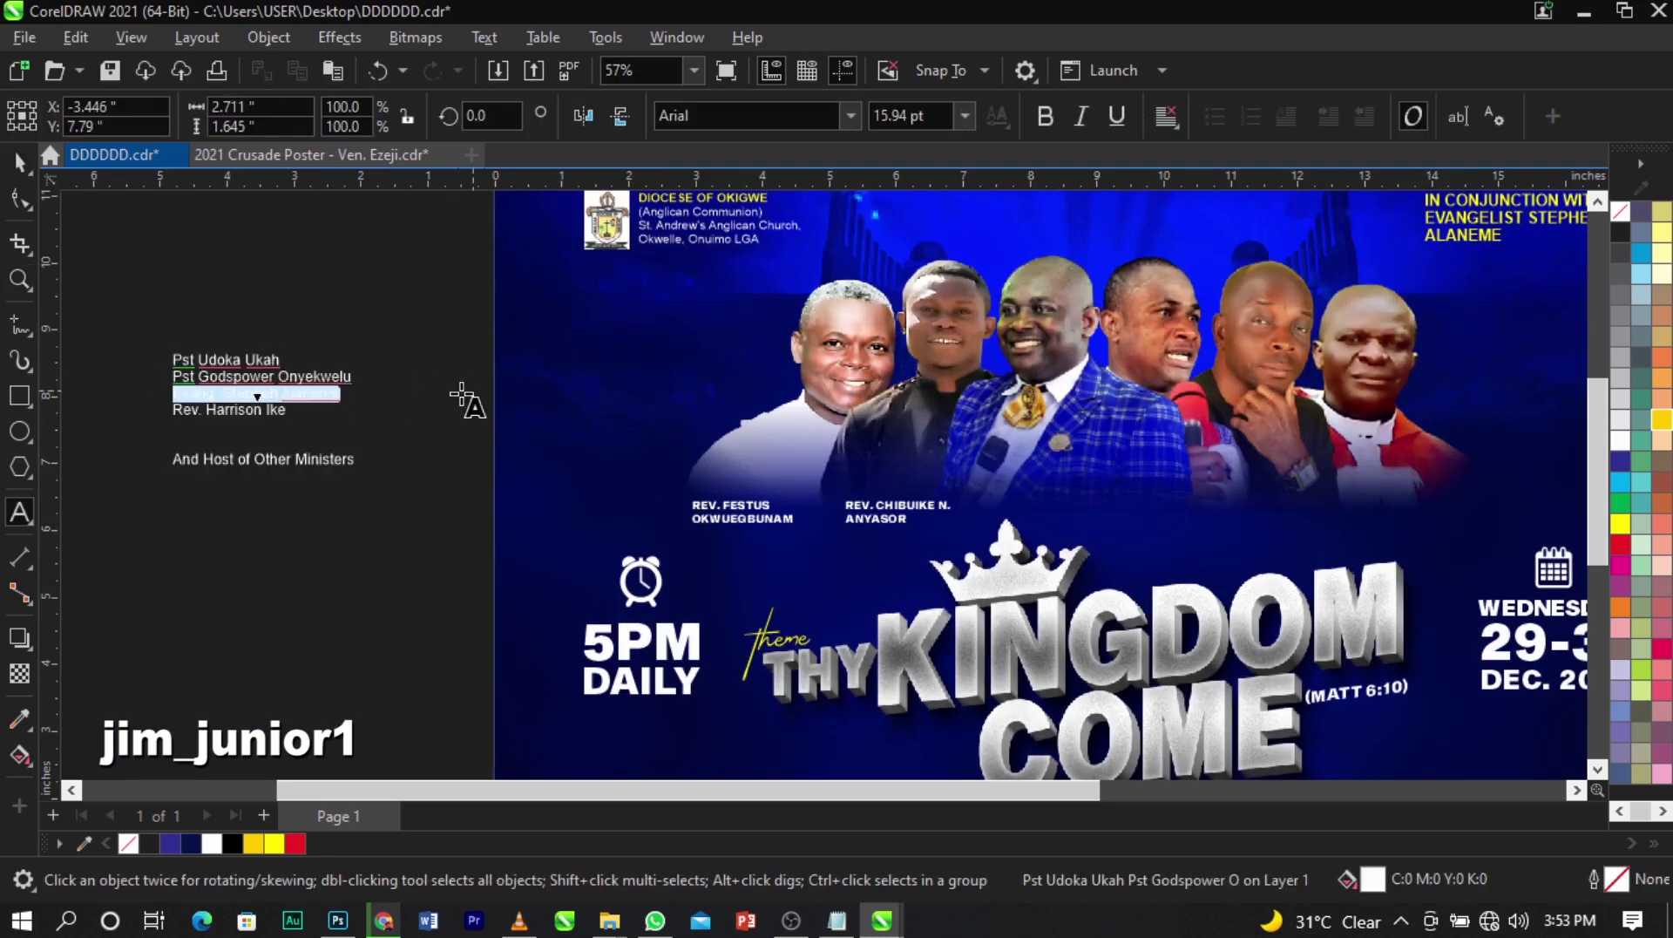
key(ctrl+x)
click(1115, 478)
key(ctrl+v)
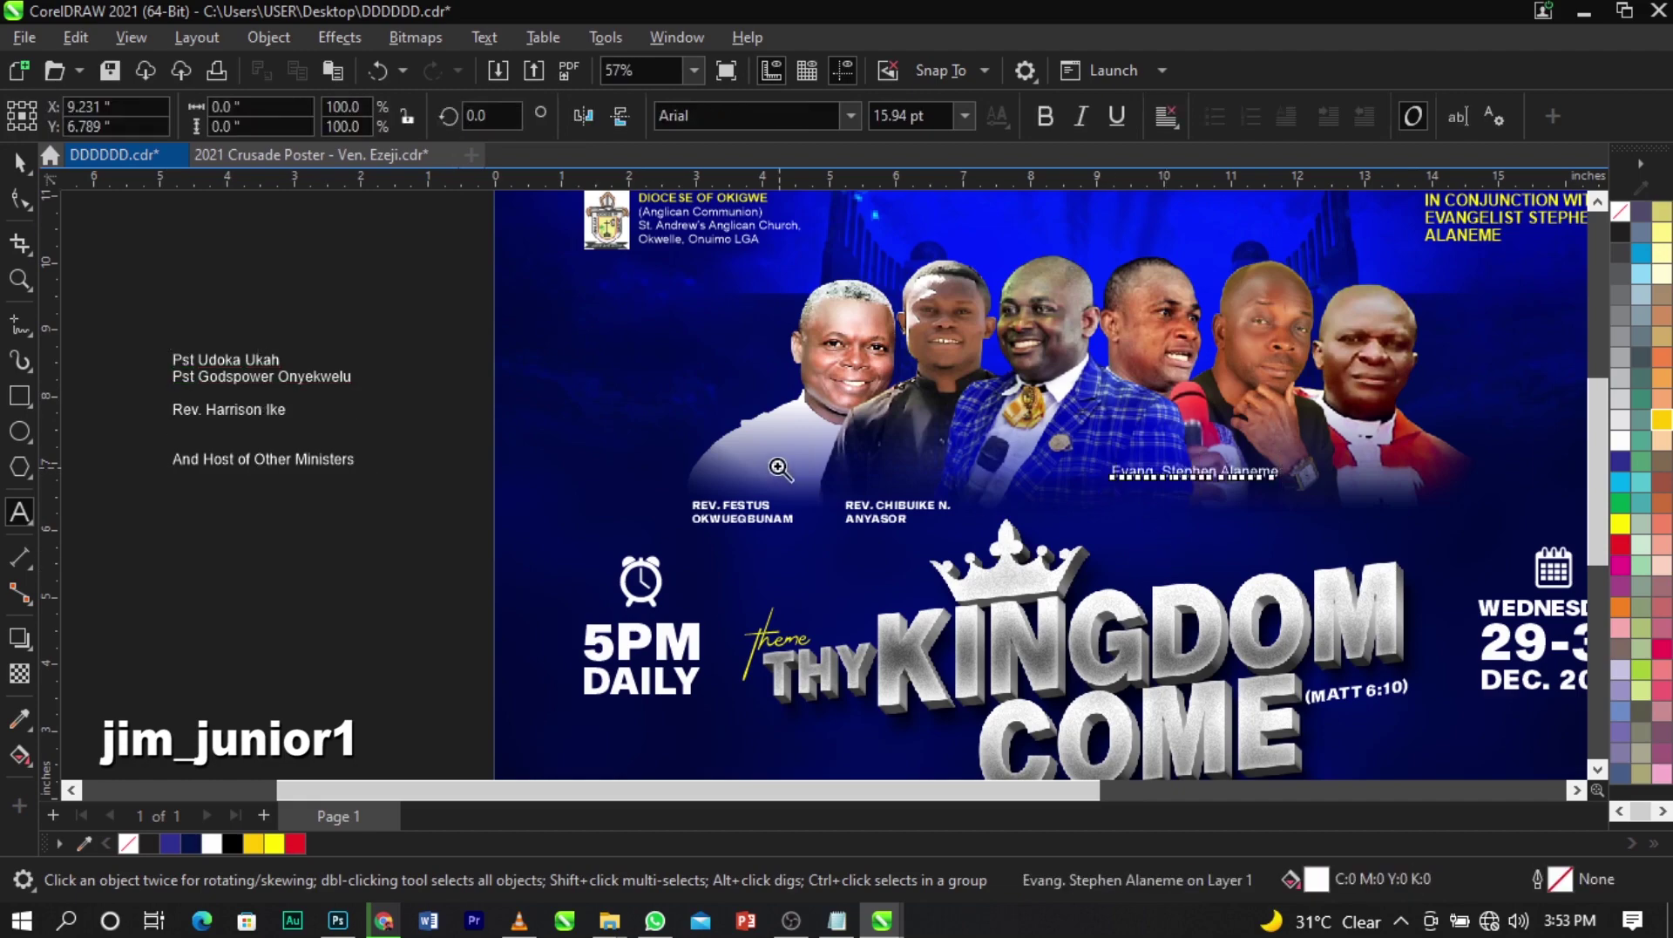
key(ctrl+space)
scroll(1339, 523, up, 3)
drag(1308, 404, 1049, 453)
- Make the third name UPPERCASE and set it in Sequel Sans Black Body
double_click(1046, 450)
key(ctrl+a)
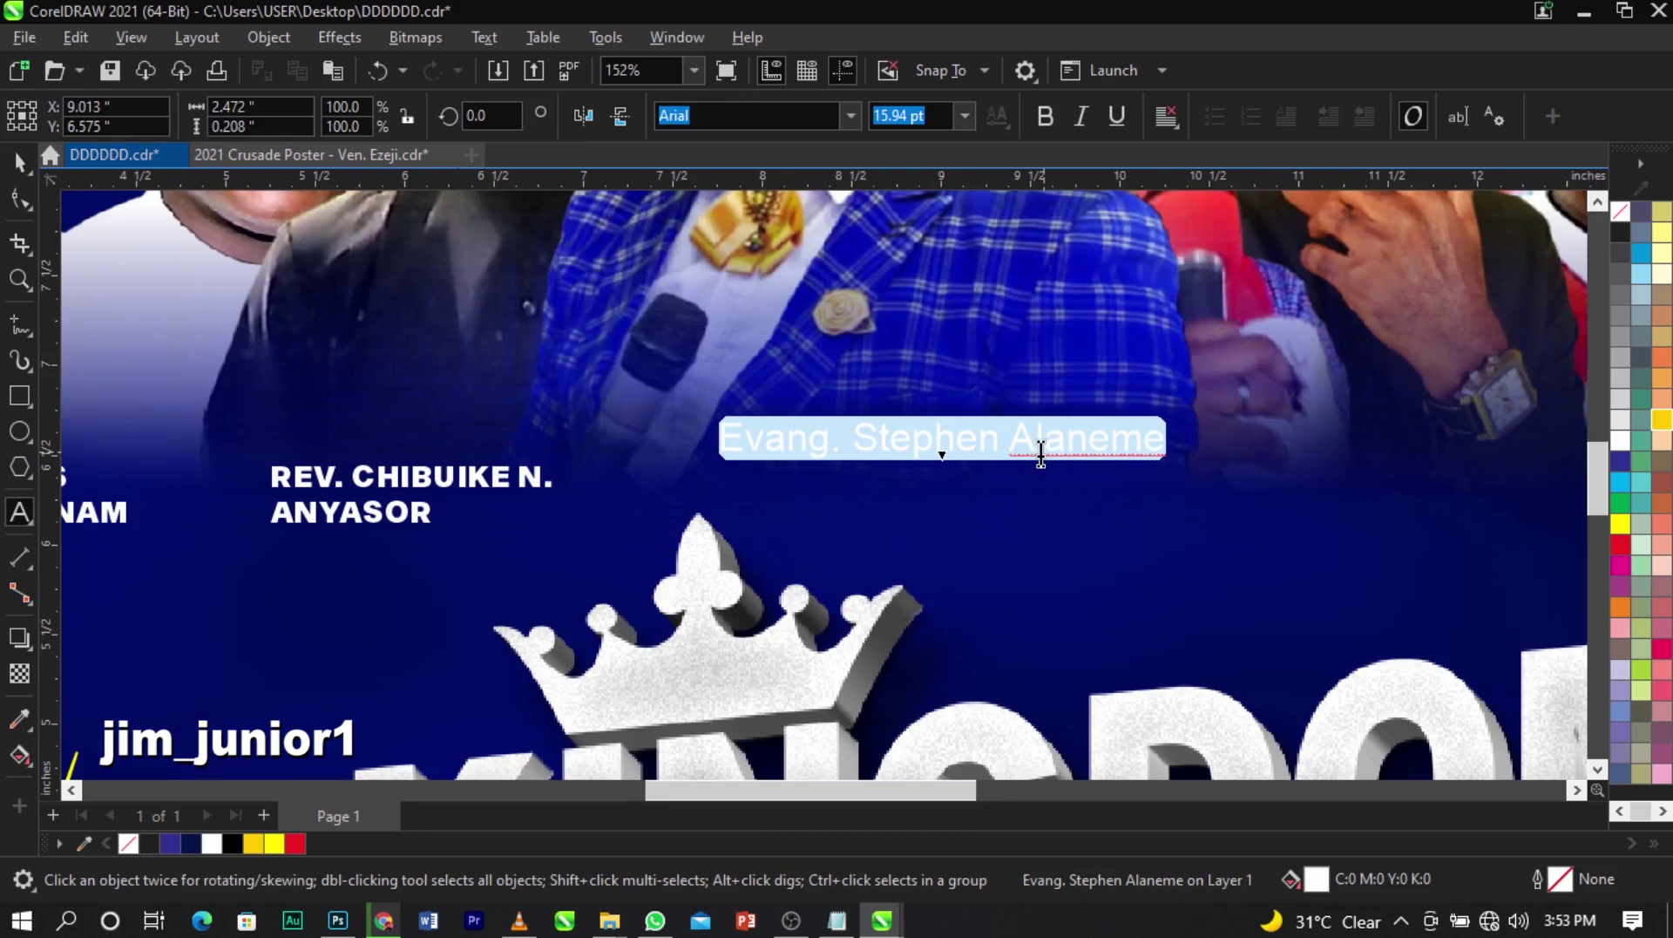
key(shift+F3)
click(800, 426)
click(809, 530)
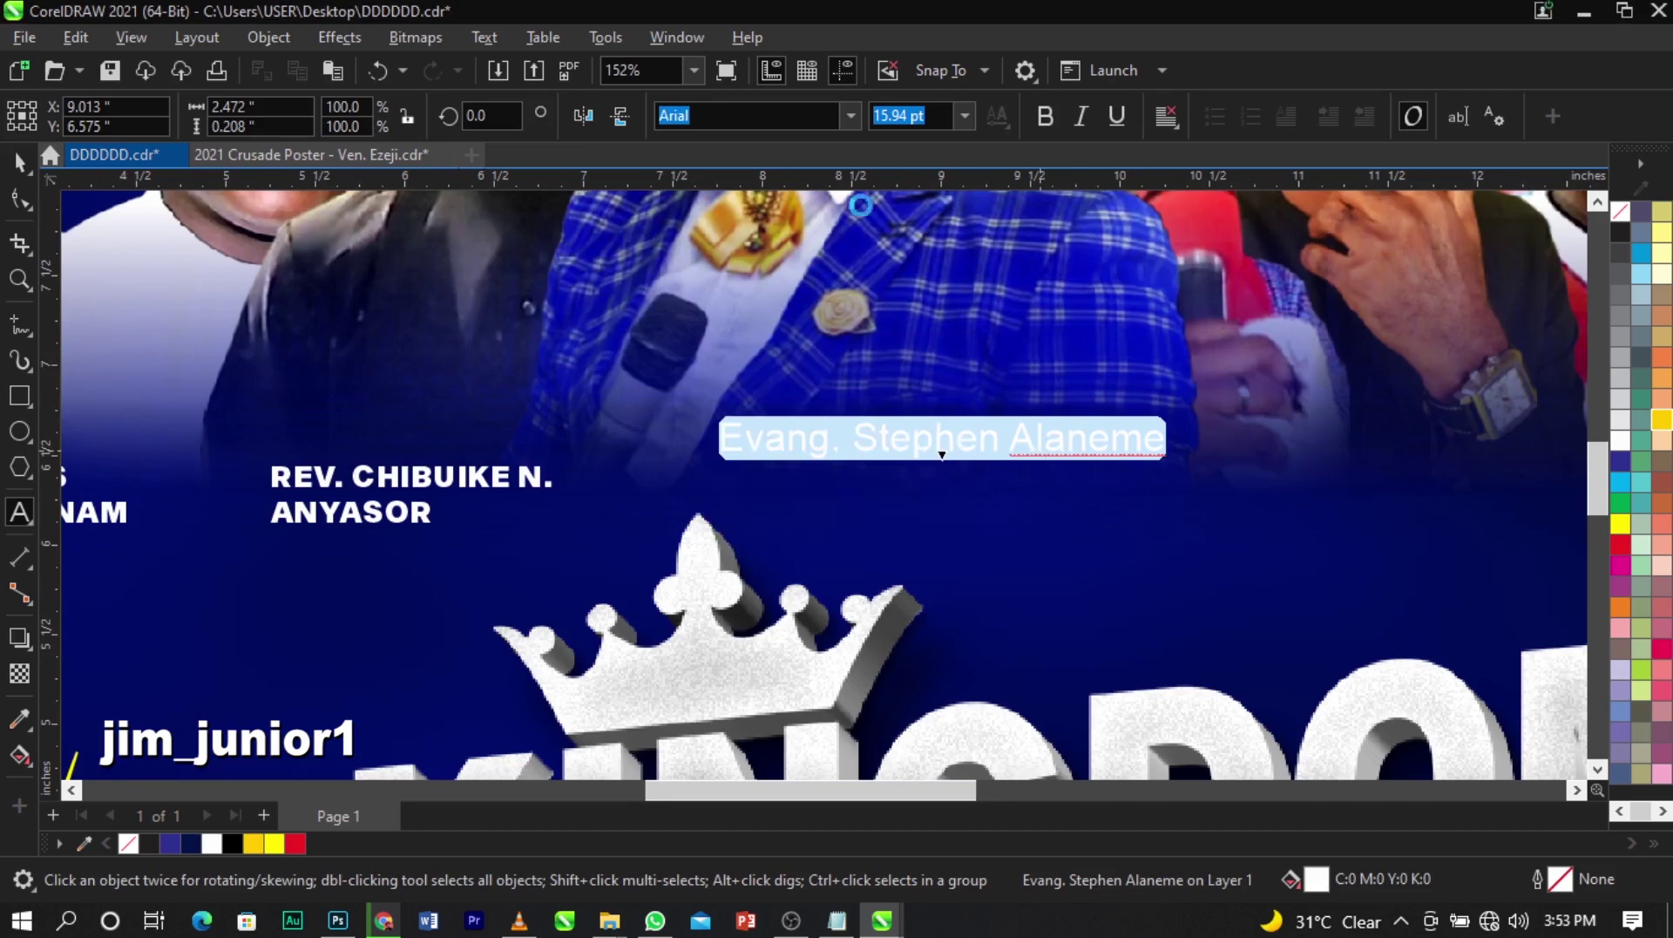
click(851, 115)
click(866, 247)
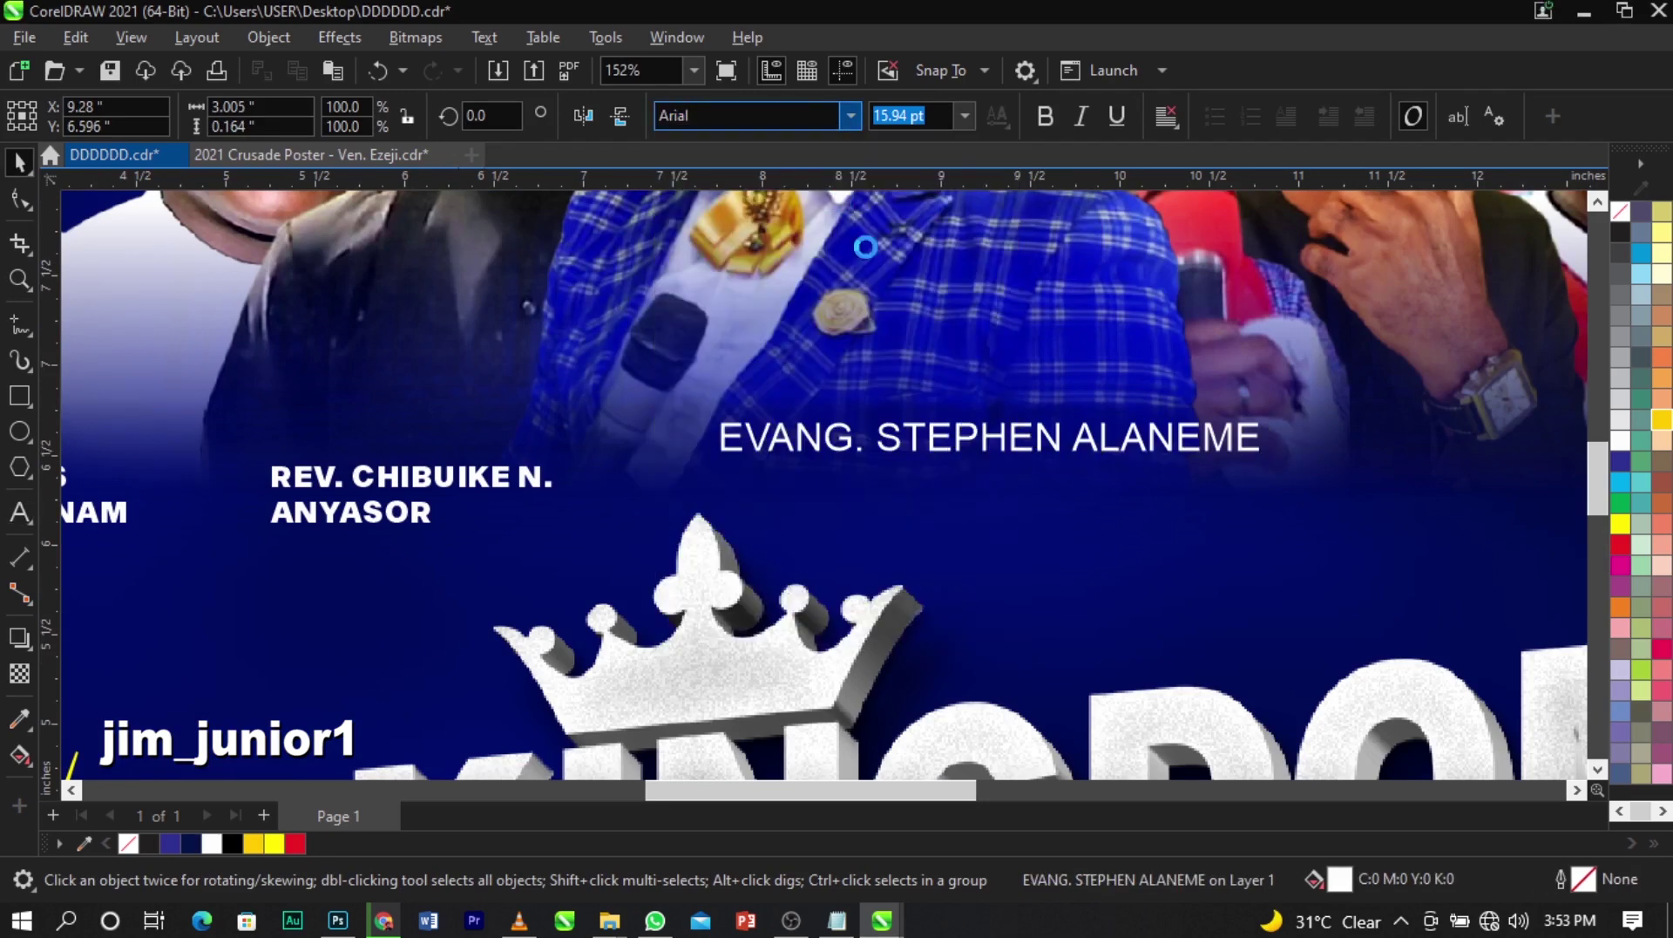
- Break the surname onto a second line, apply 12 pt, and place it beside the second caption
double_click(1113, 452)
key(Return)
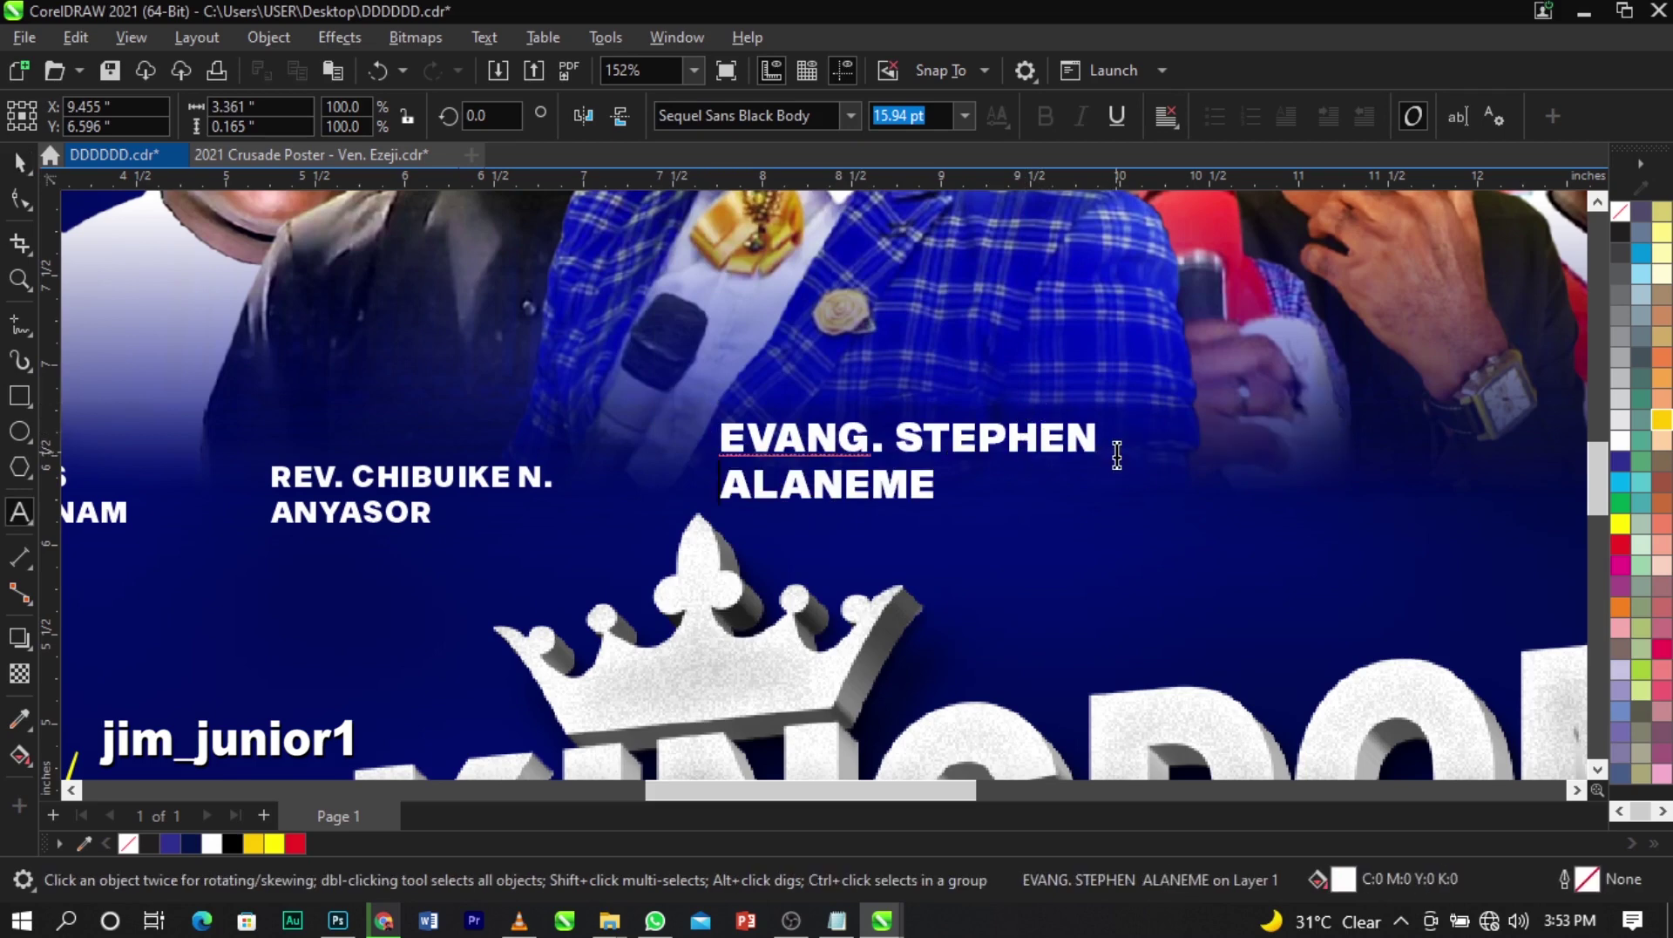
key(Escape)
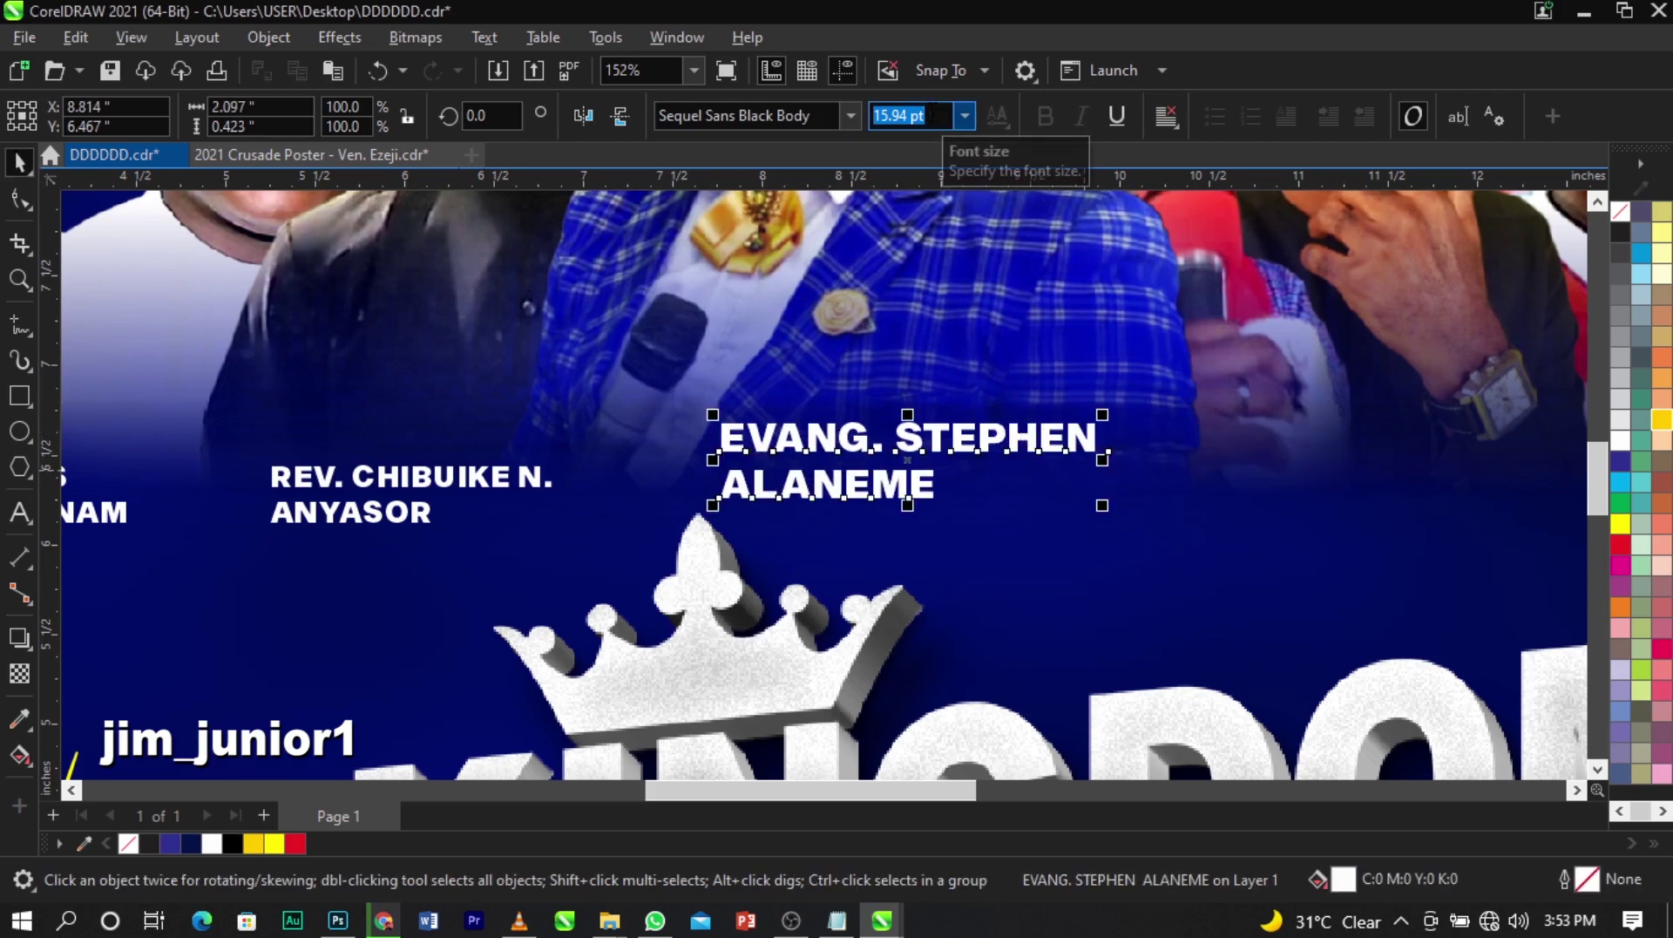
key(Return)
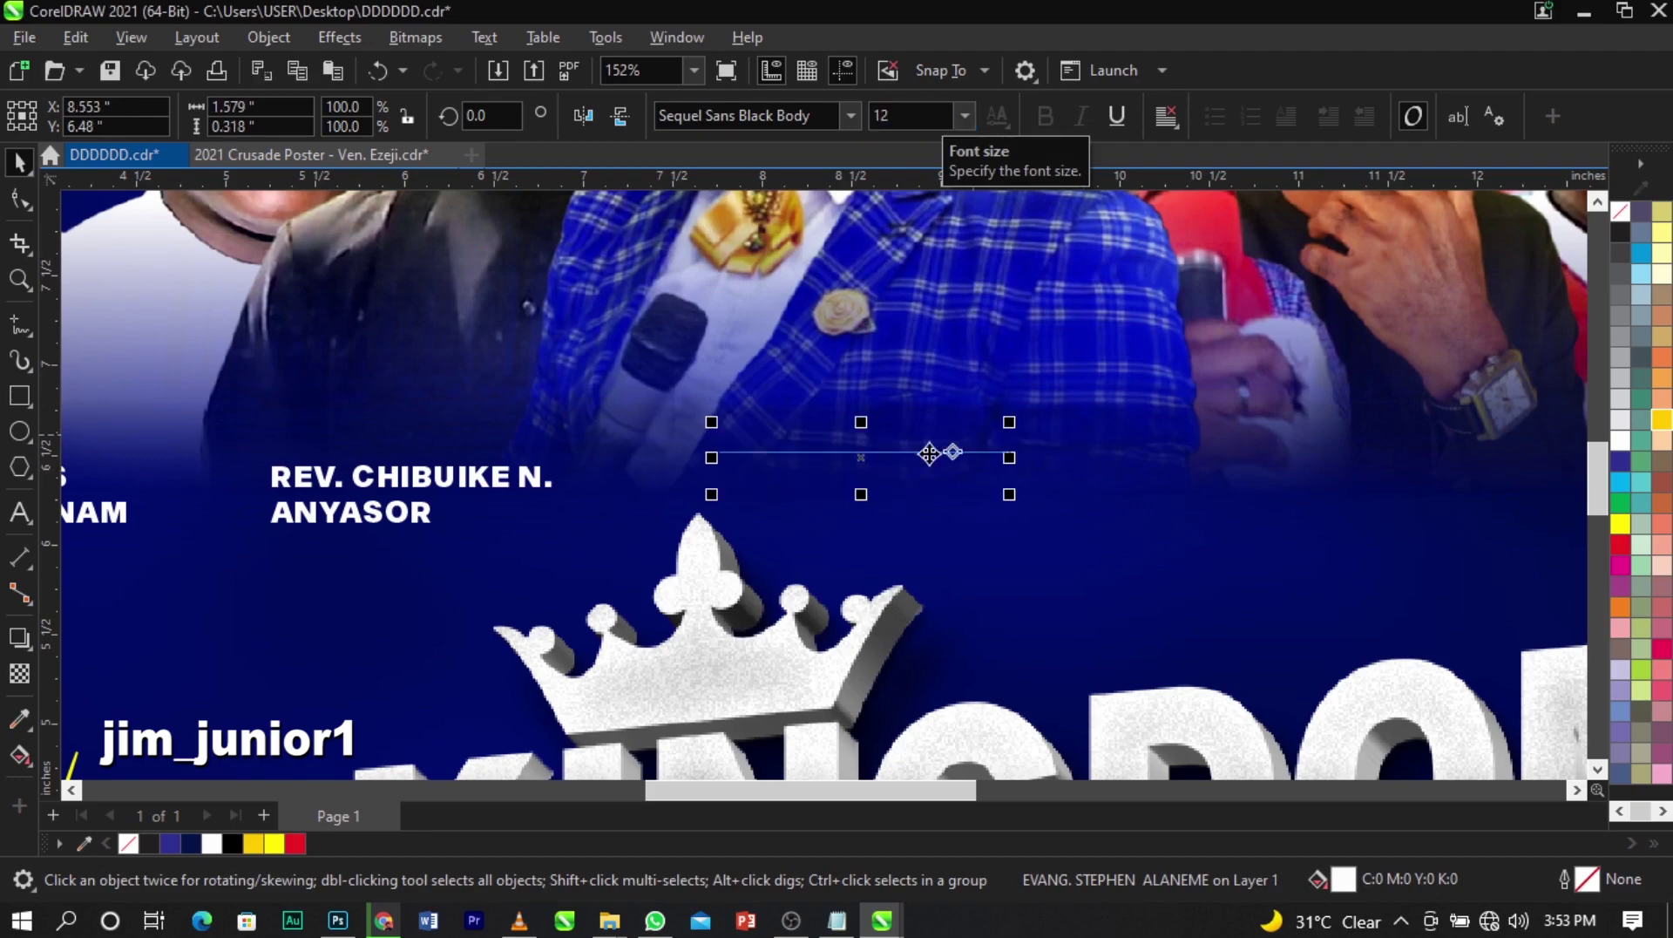
drag(917, 454, 948, 478)
- Select the second caption and the ministers' photo, zooming out to view the whole poster
shift+click(506, 491)
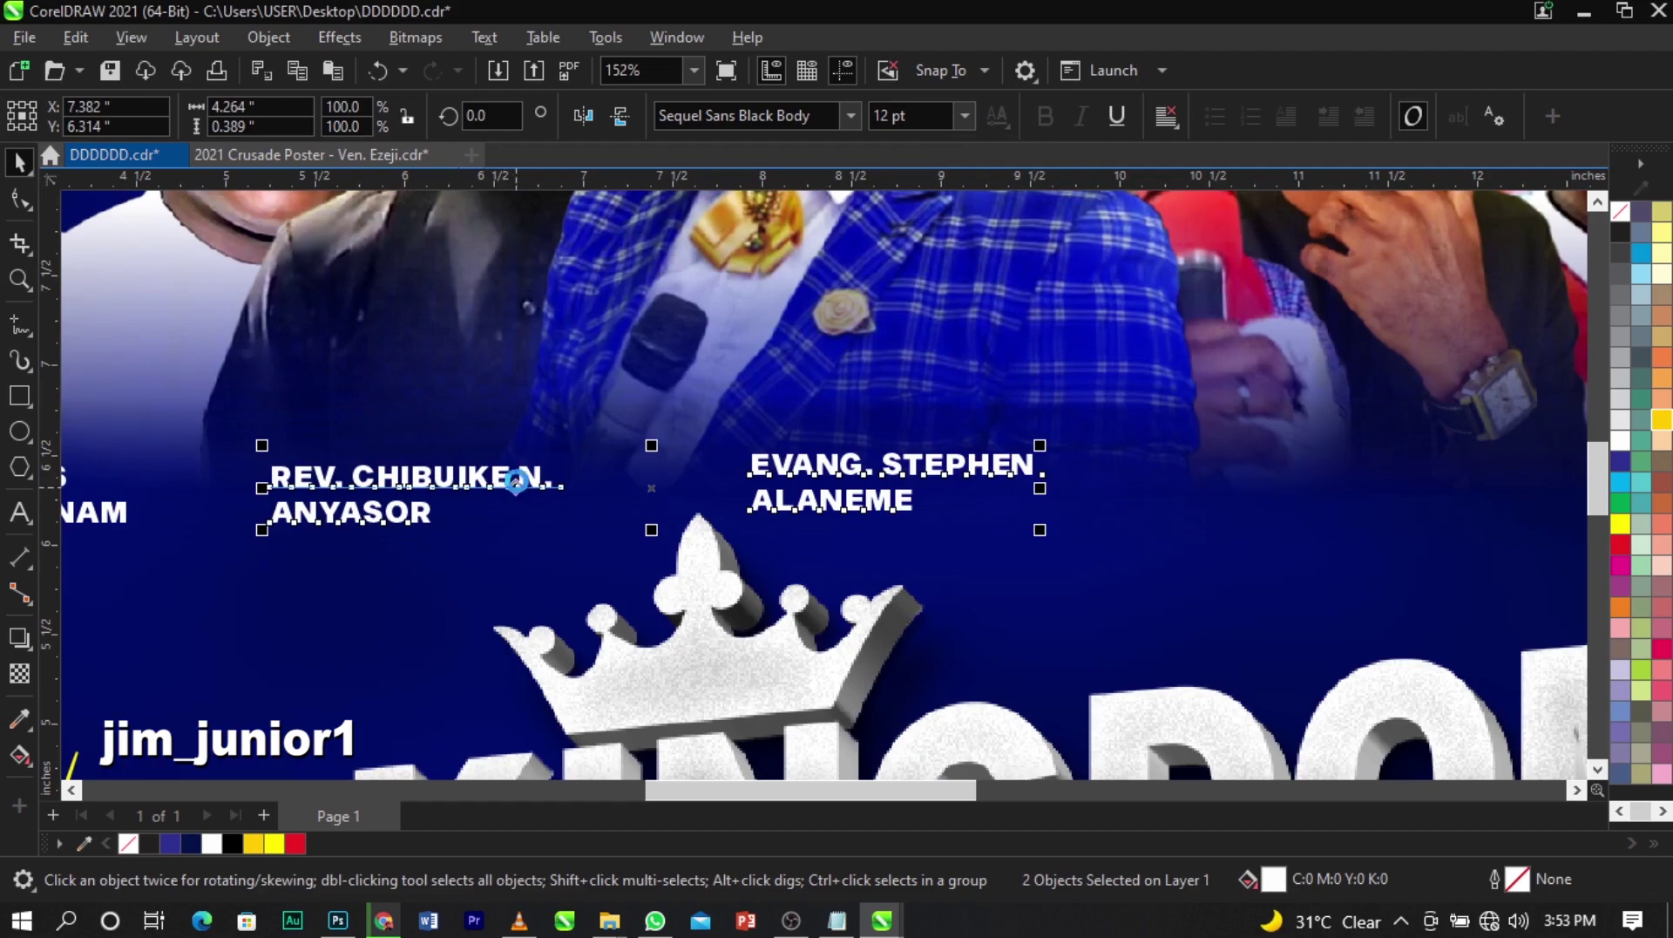
scroll(680, 393, down, 3)
click(702, 416)
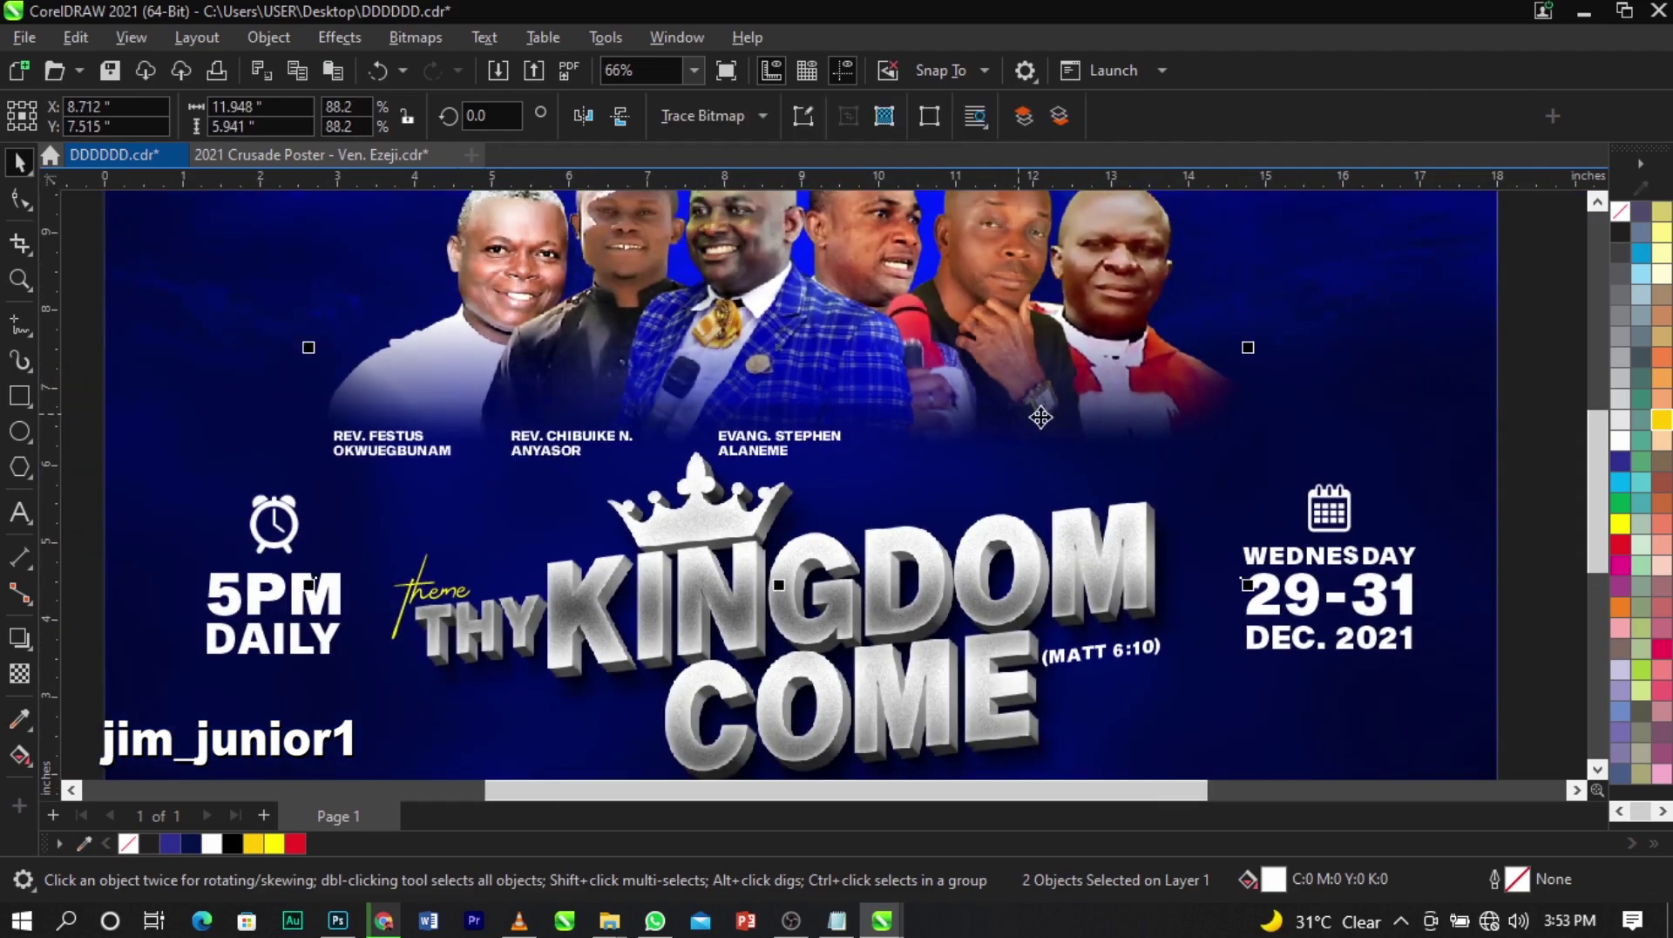
scroll(688, 419, up, 2)
scroll(924, 416, down, 2)
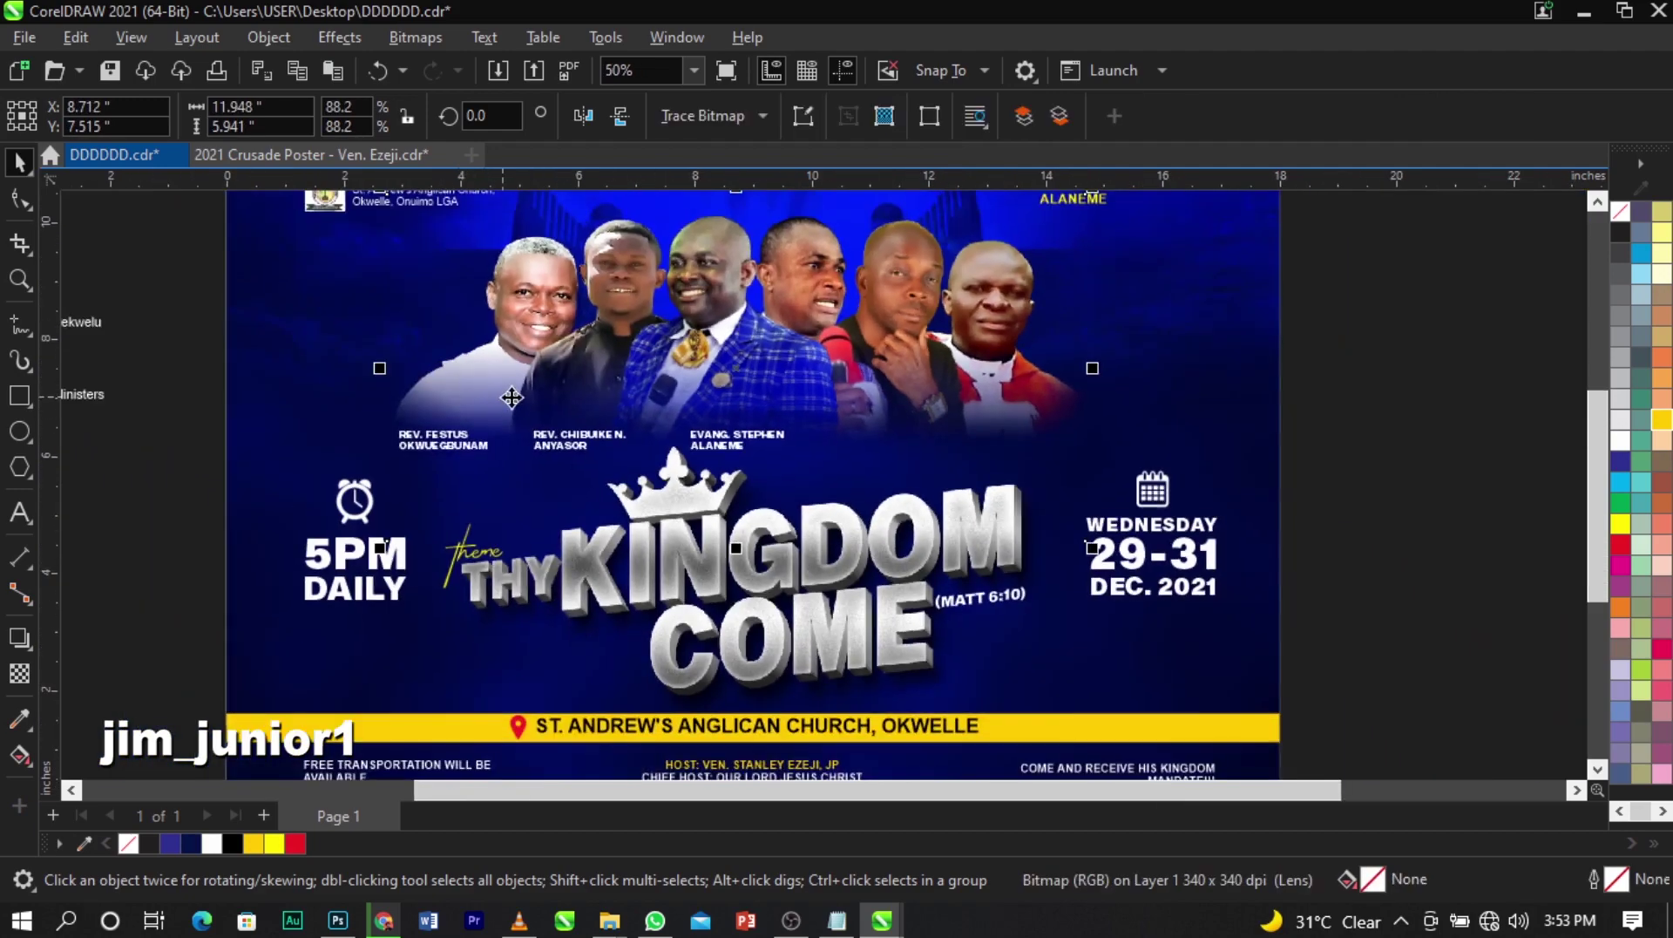
scroll(149, 456, down, 1)
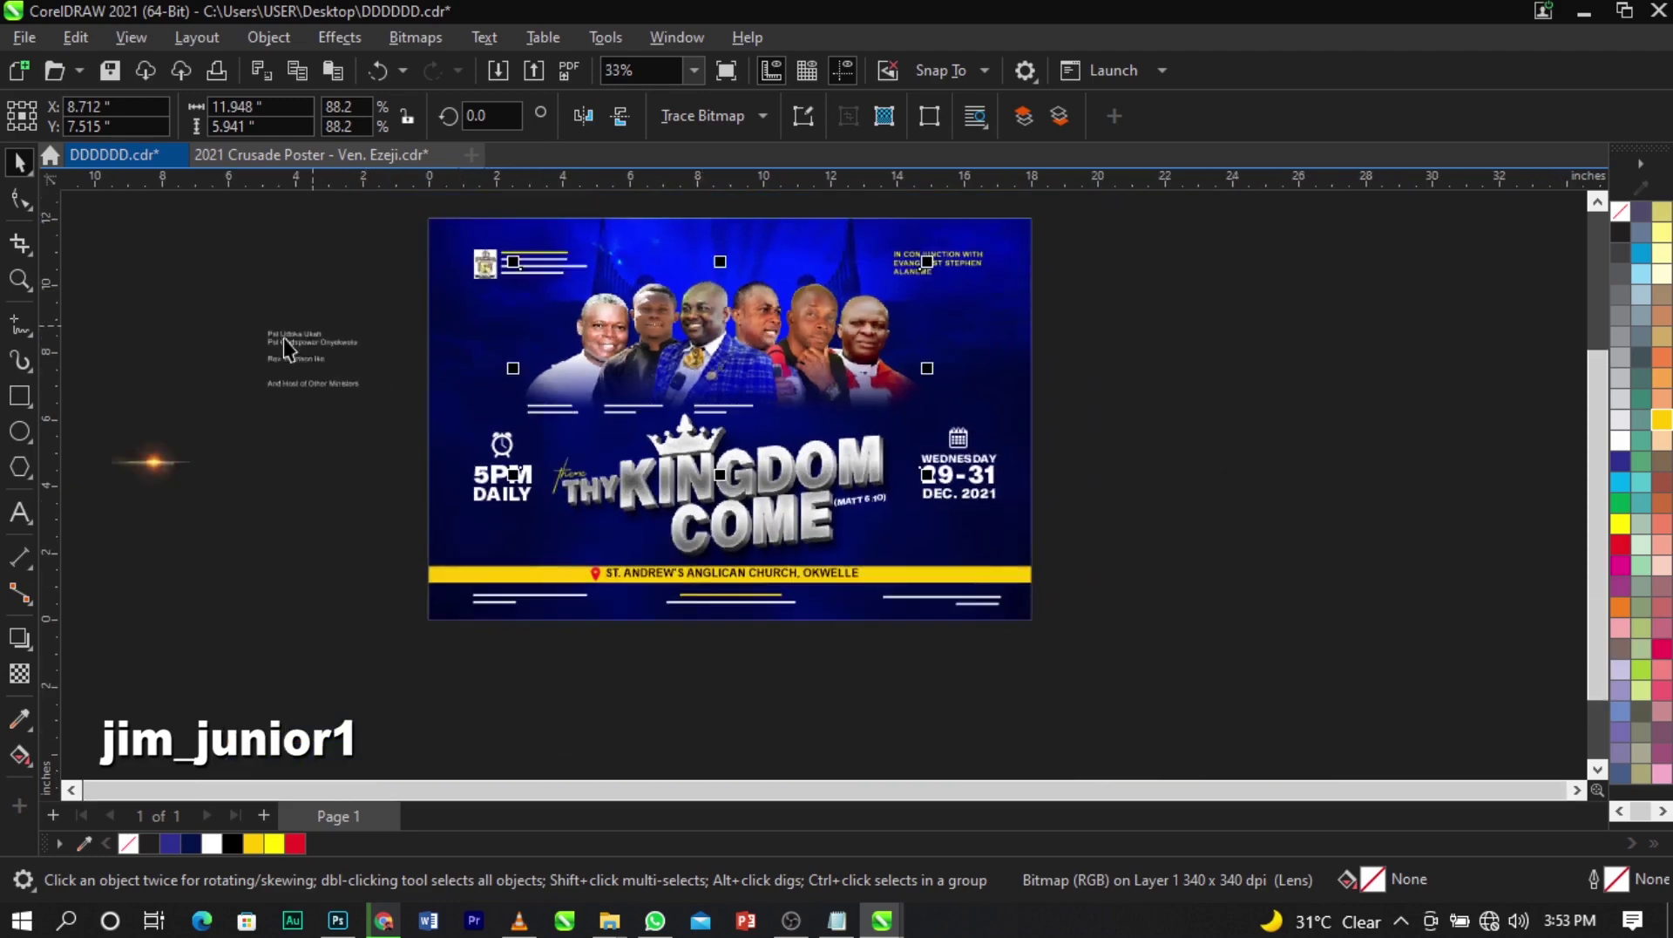
scroll(280, 374, up, 4)
- Cut the first name from the side list and paste it as new text under the portraits
click(363, 353)
double_click(297, 296)
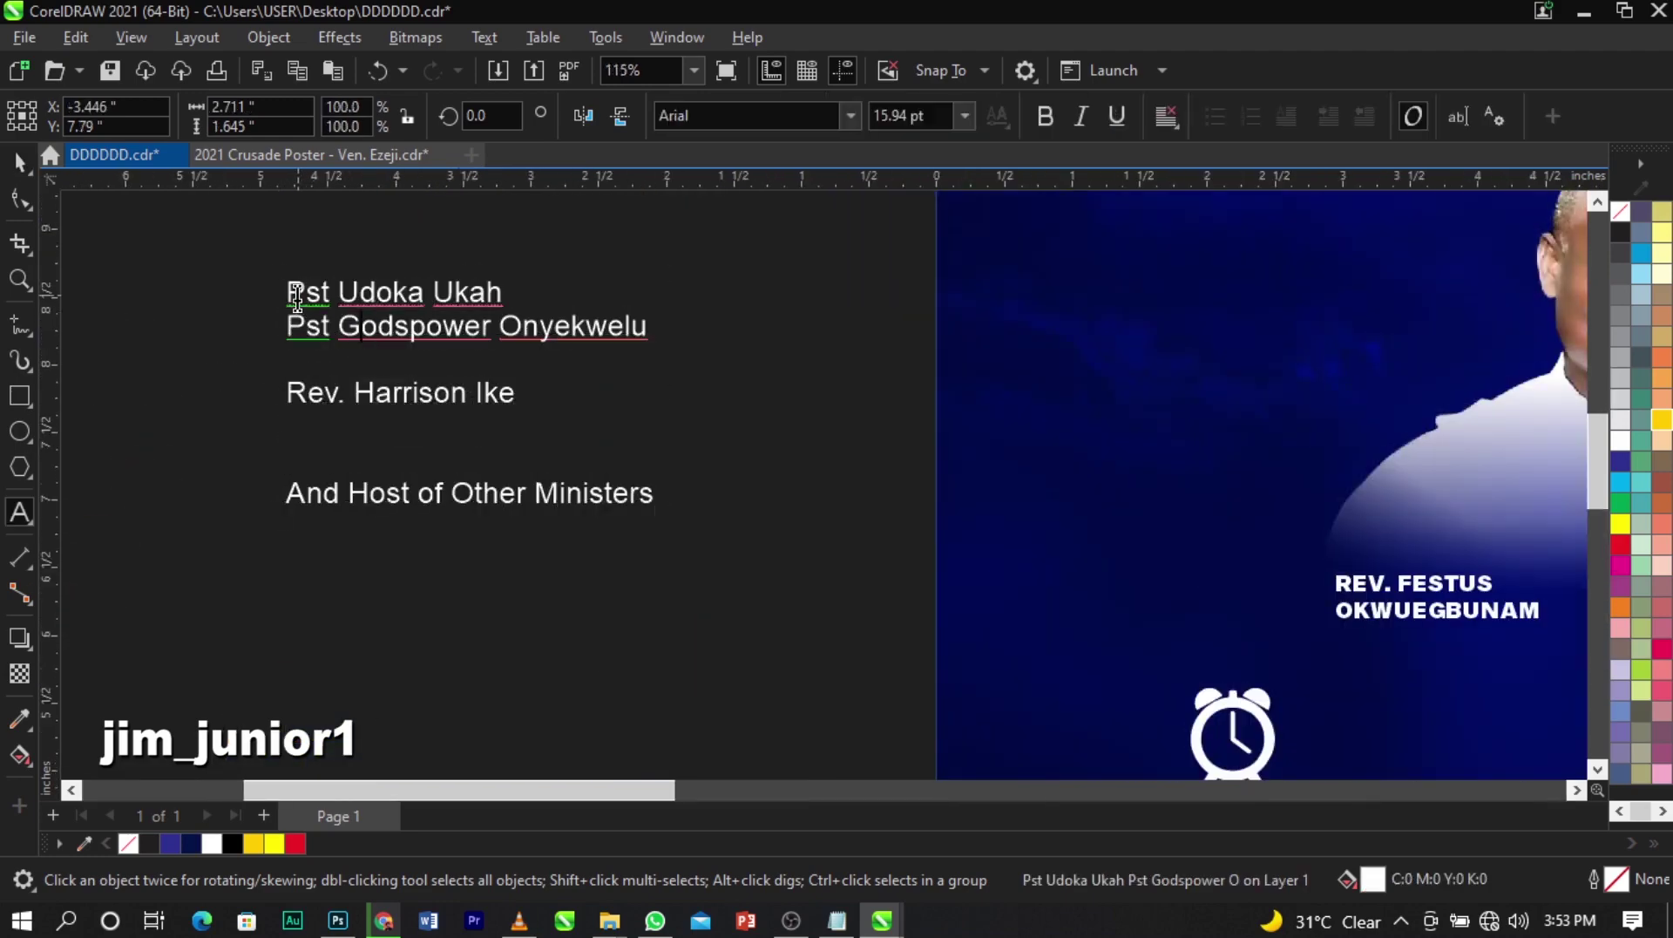
drag(296, 296, 619, 292)
key(ctrl+c)
key(Delete)
scroll(224, 411, down, 2)
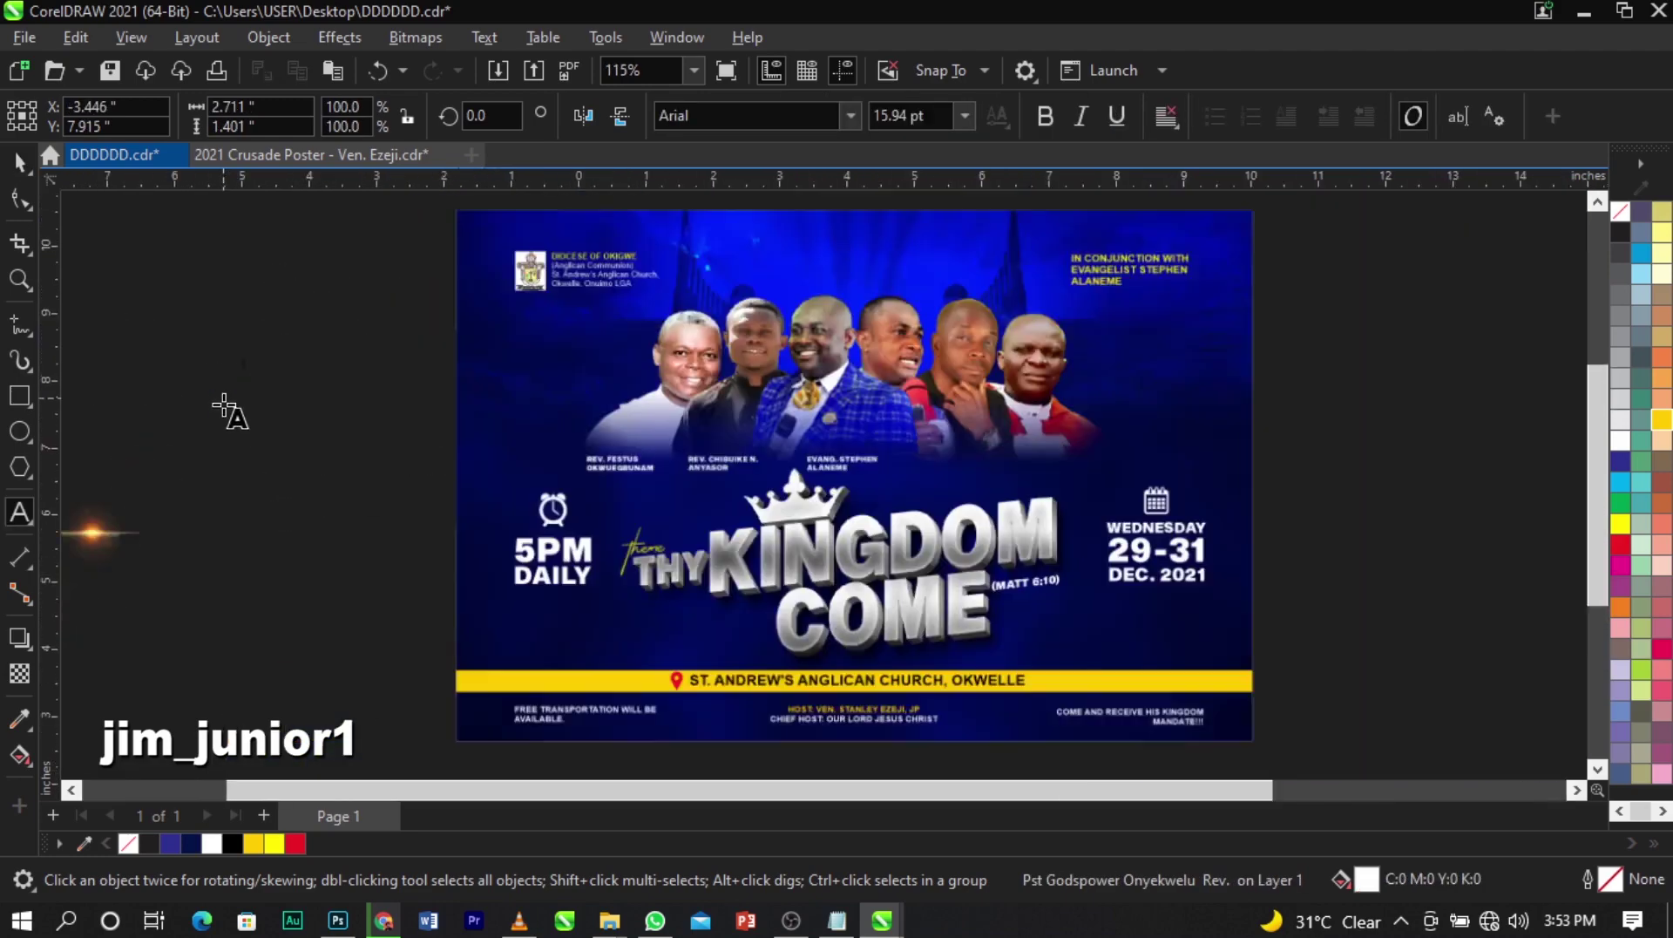
scroll(845, 433, up, 1)
scroll(850, 440, up, 3)
click(823, 478)
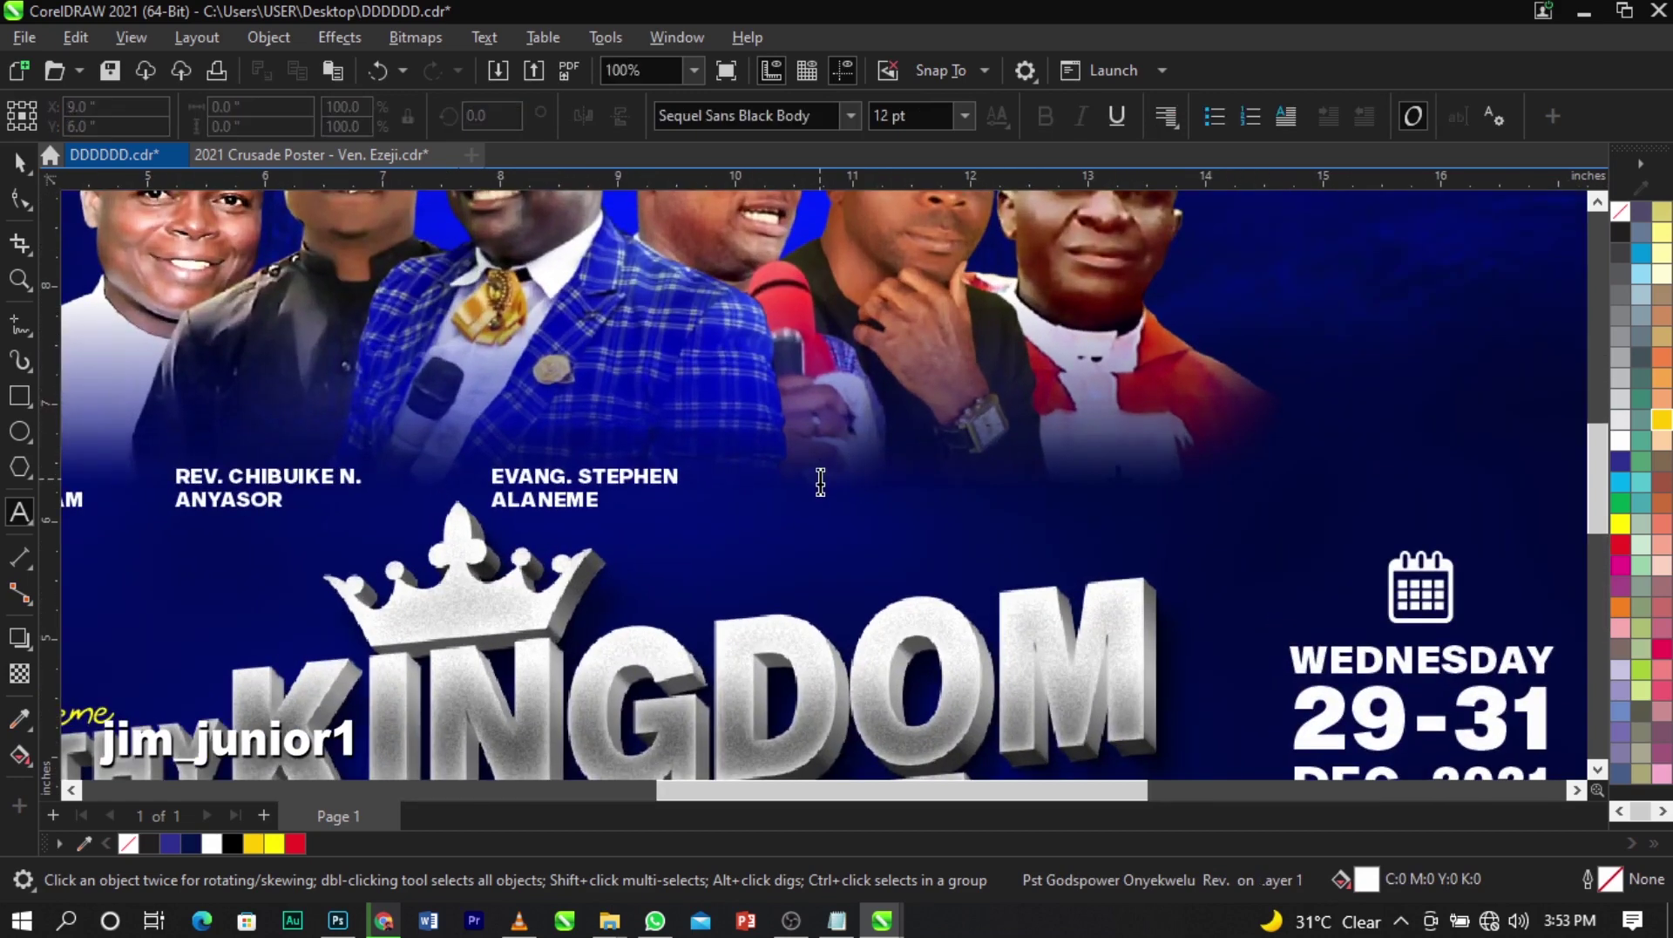
key(ctrl+v)
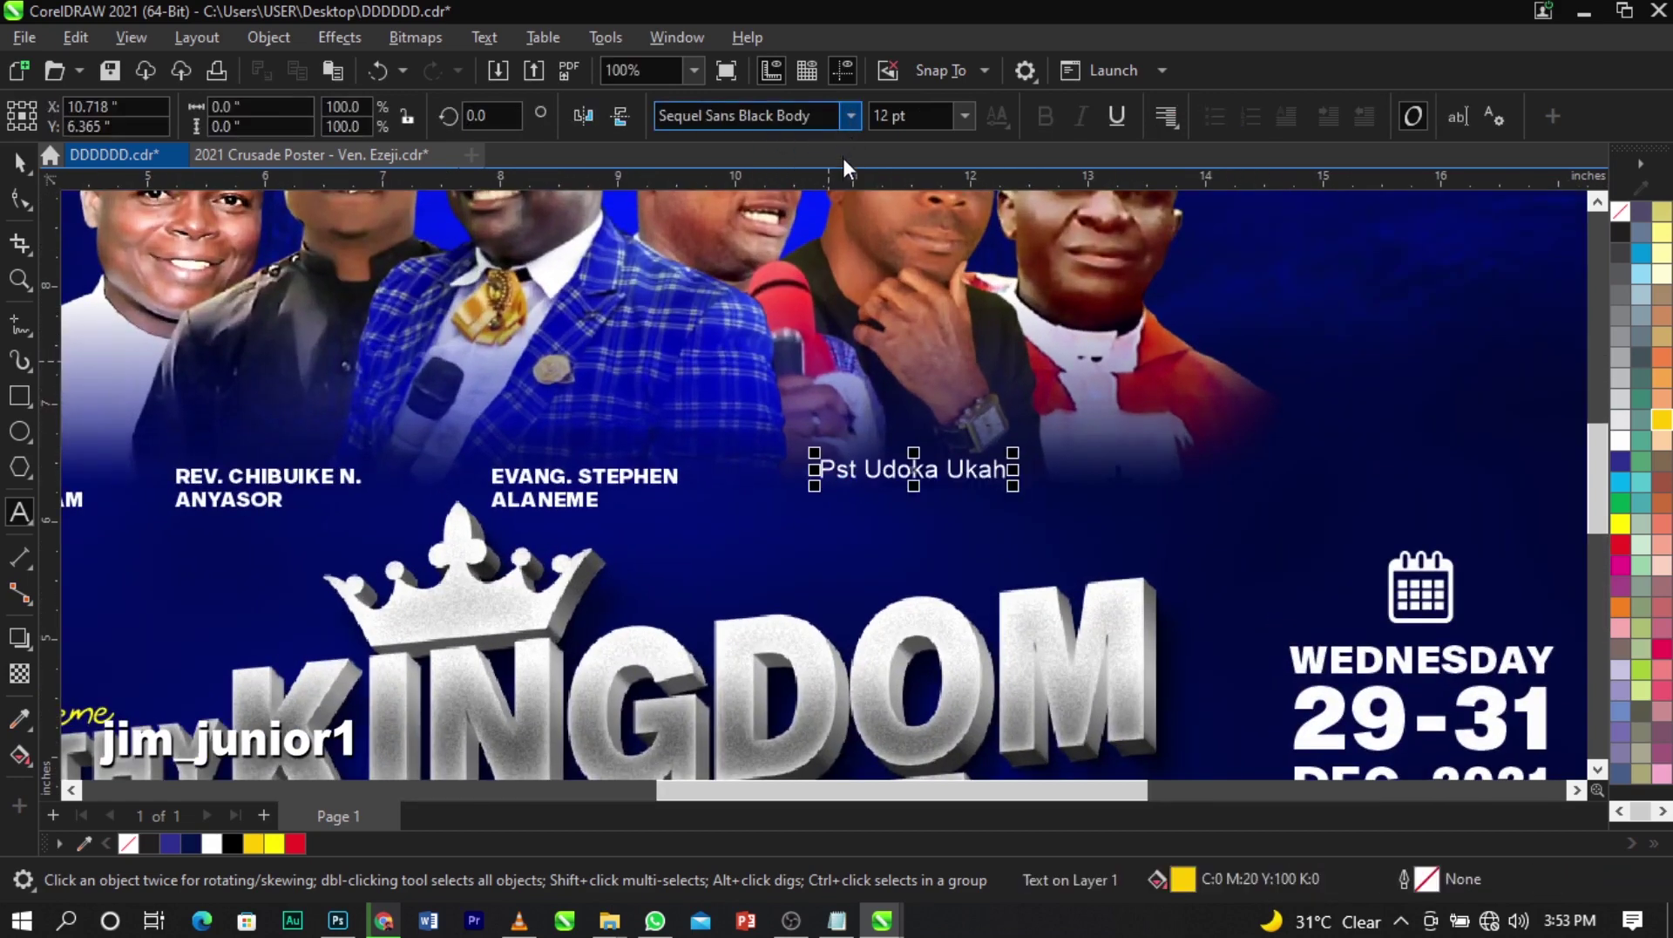
- Set the pasted name in Sequel Sans Black Body at 12 pt
key(ctrl+shift+f)
key(Escape)
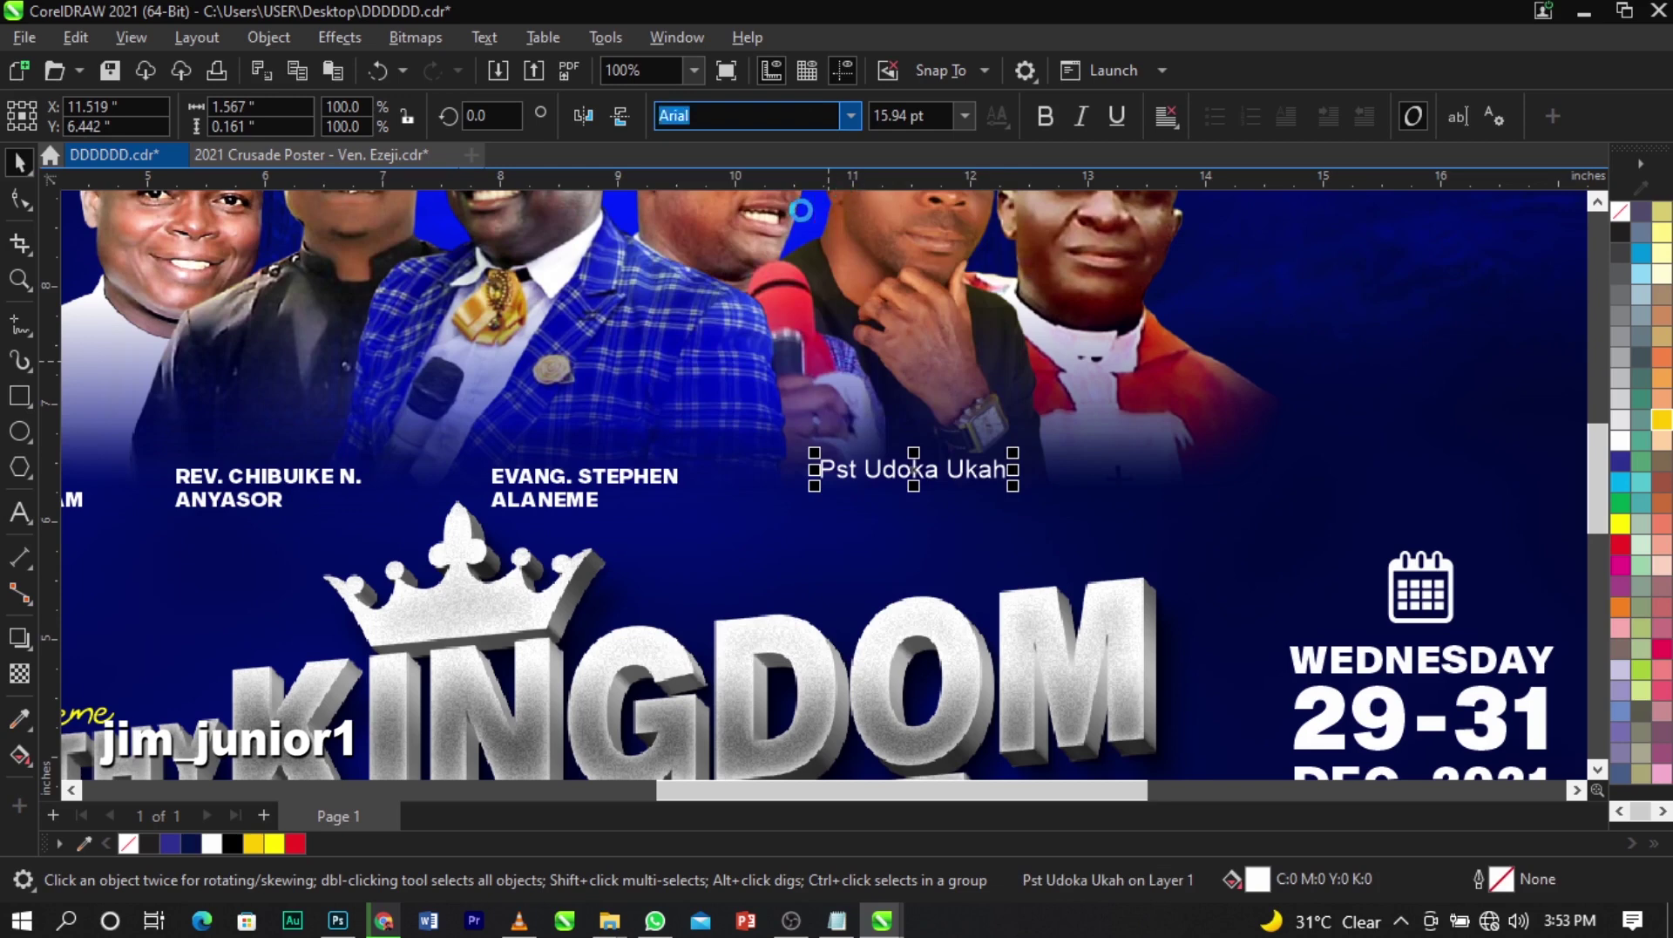
click(939, 122)
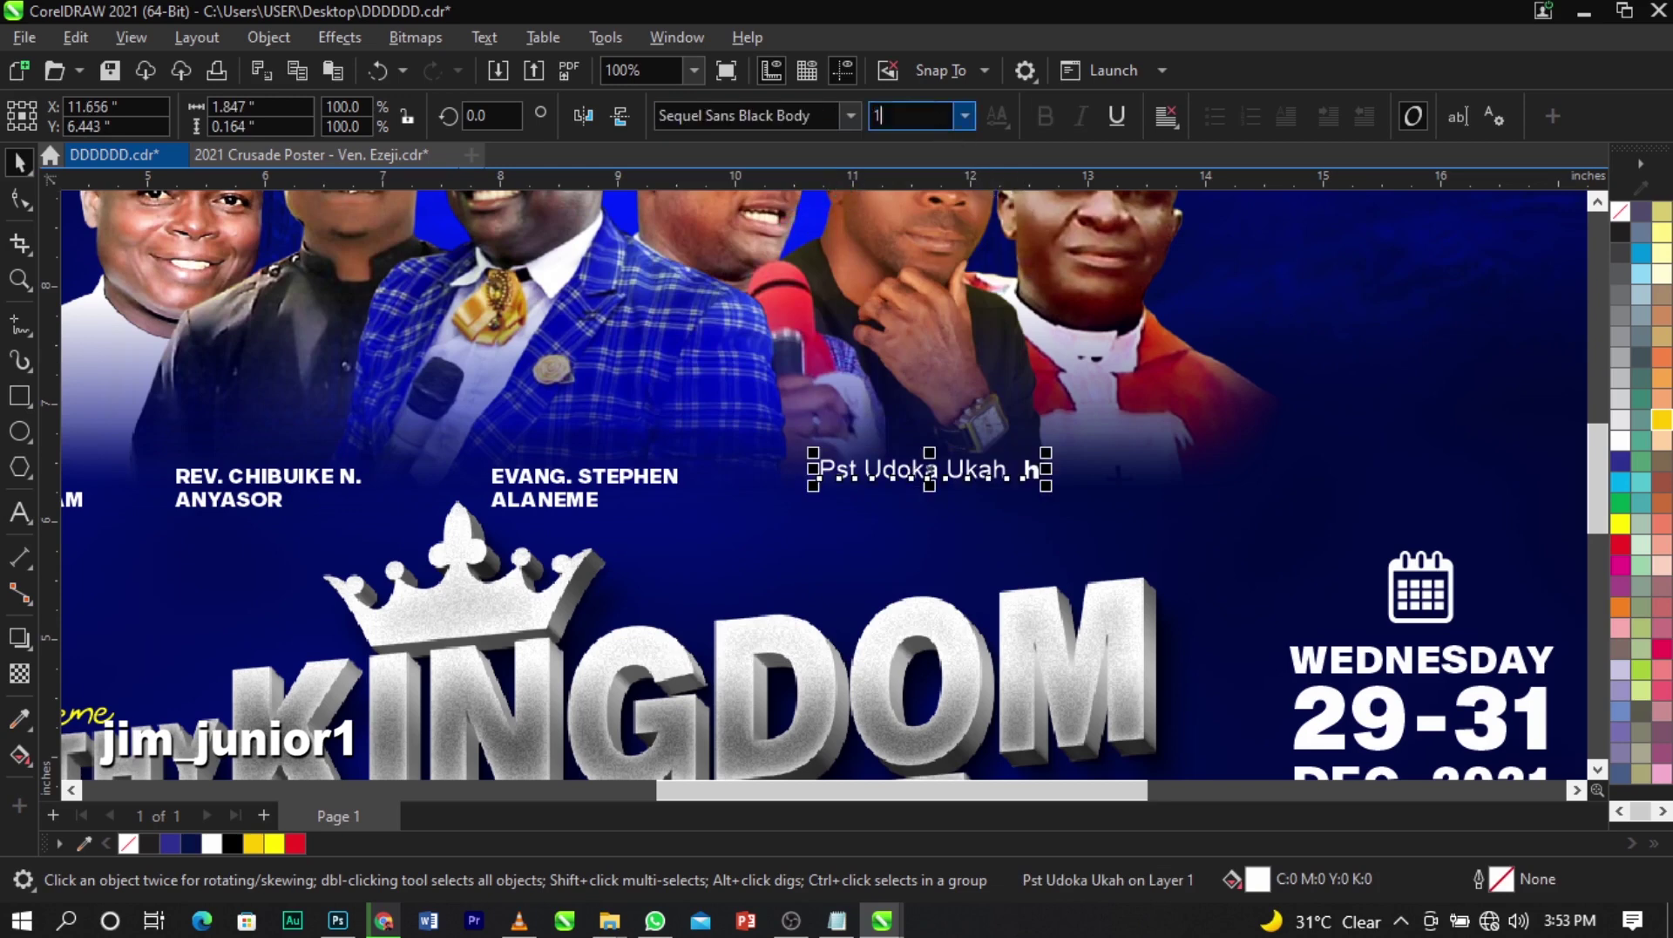
key(Return)
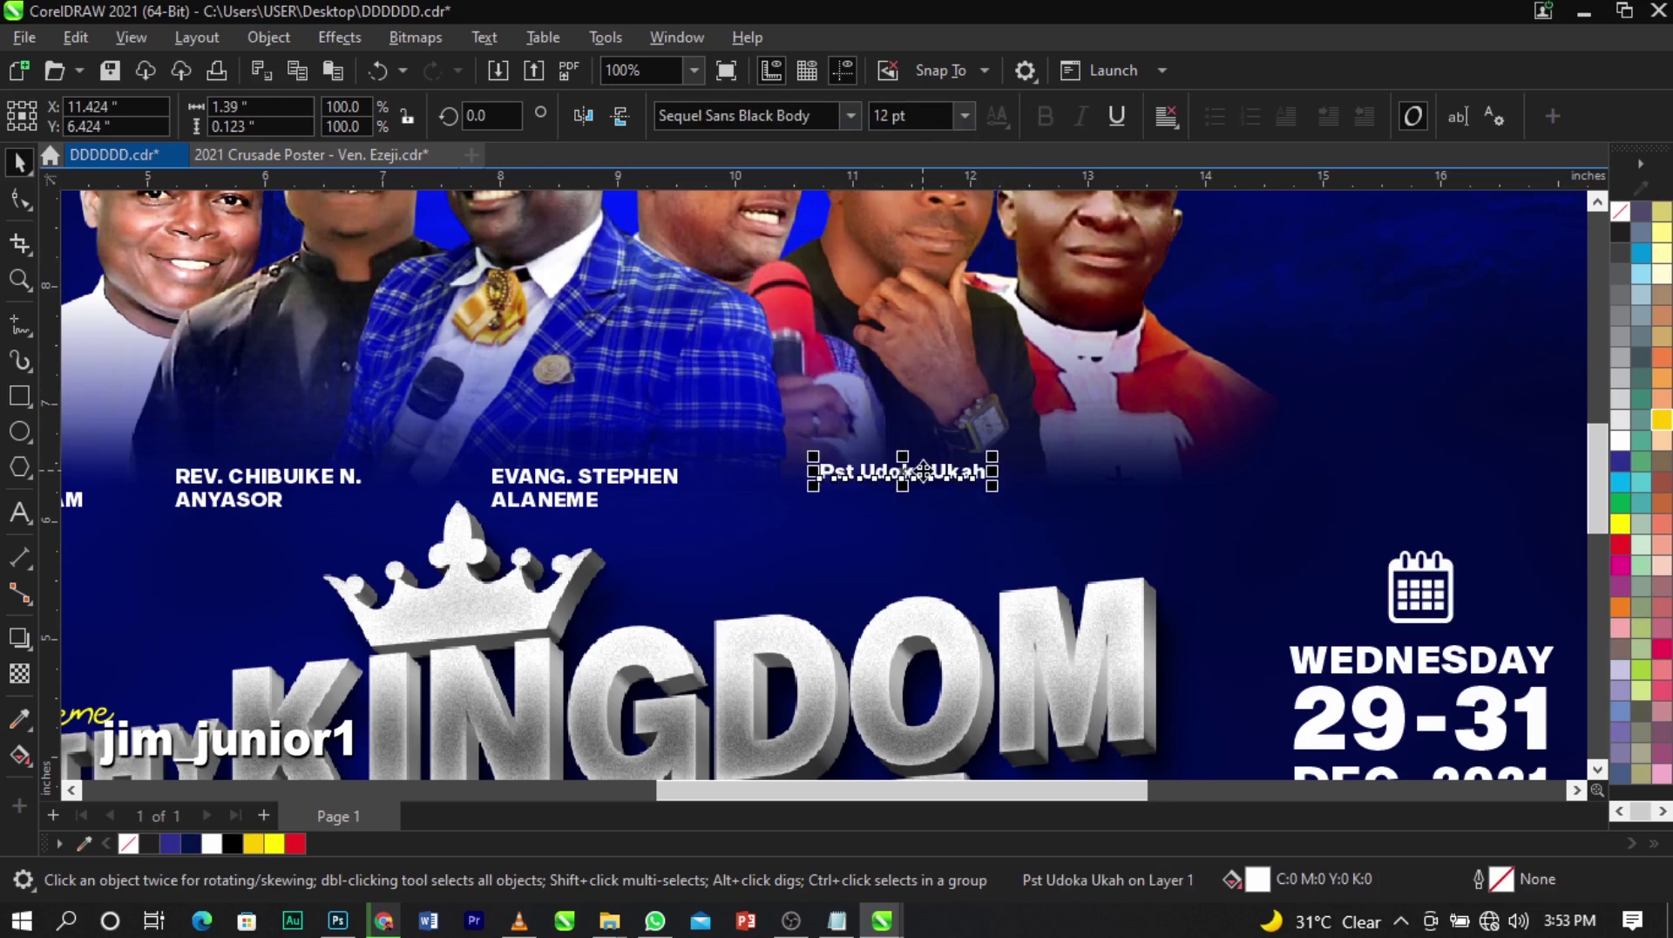
- Change the fourth name to UPPERCASE with Change Case
double_click(924, 470)
key(ctrl+a)
key(shift+F3)
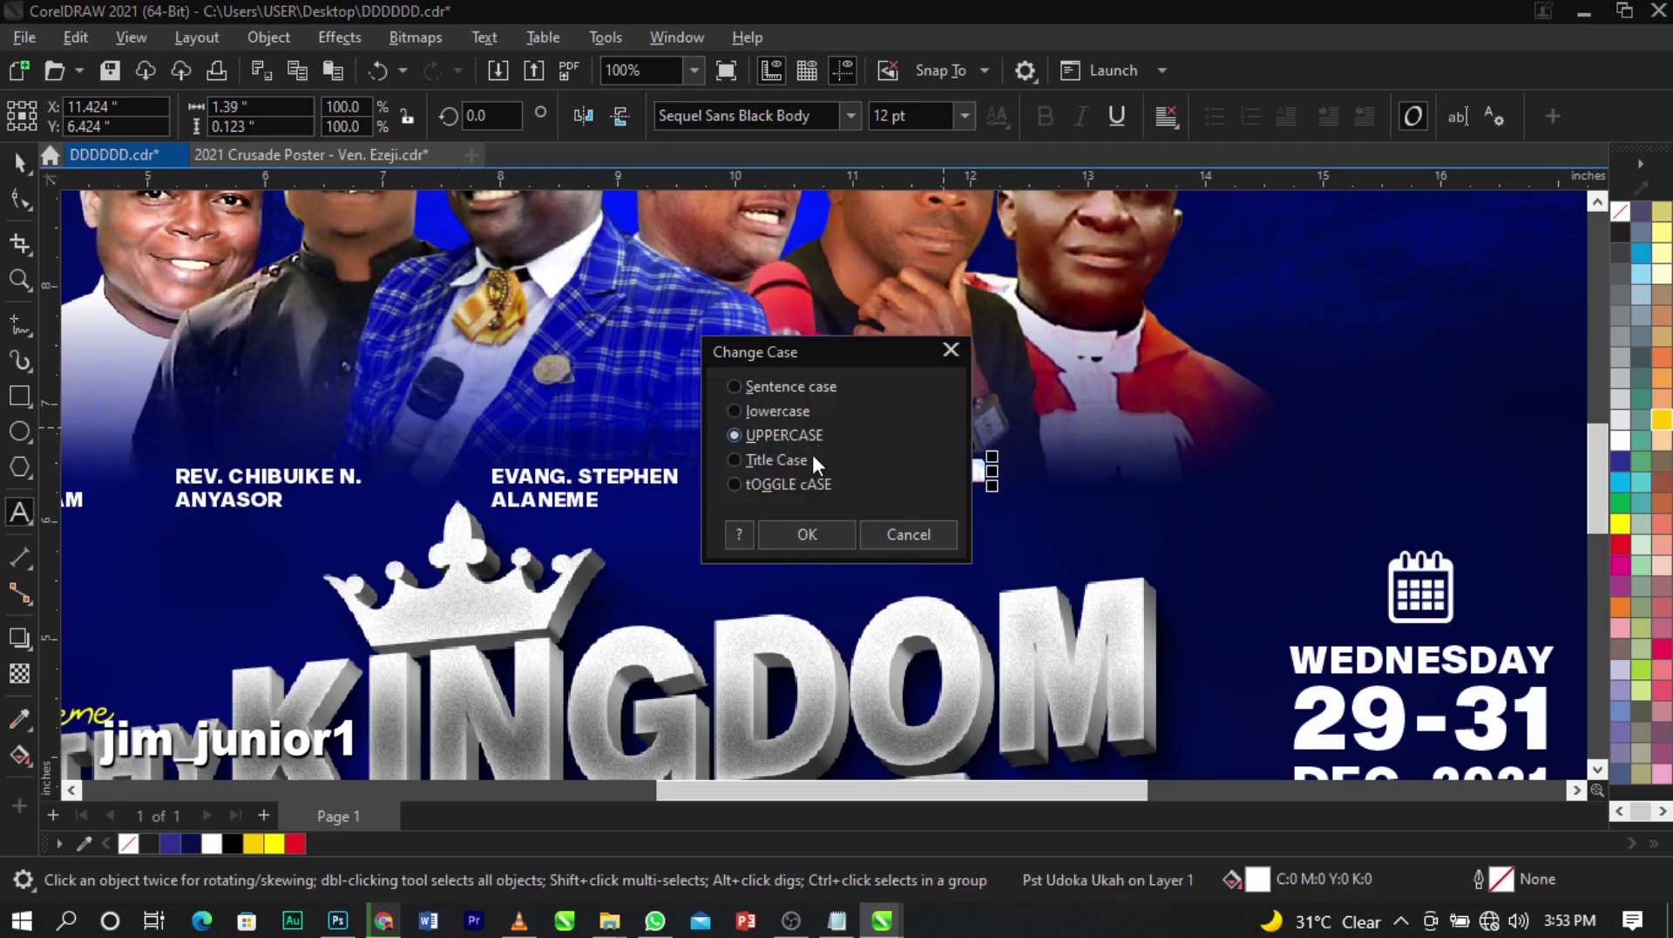
click(825, 534)
scroll(972, 484, up, 2)
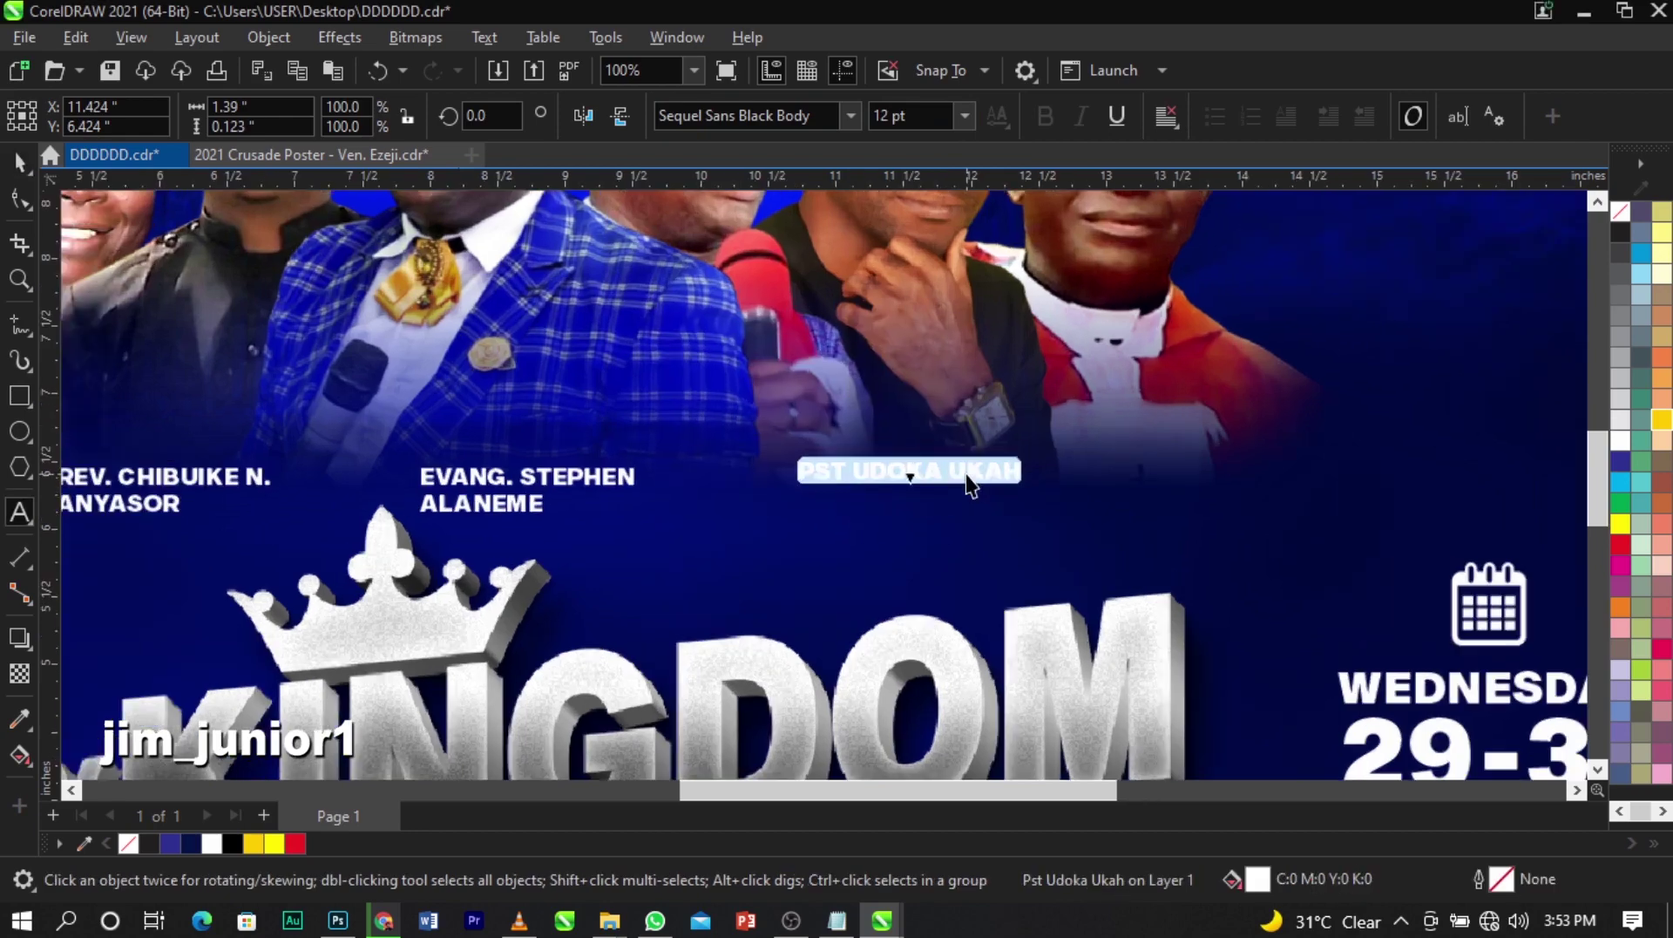
key(ctrl+space)
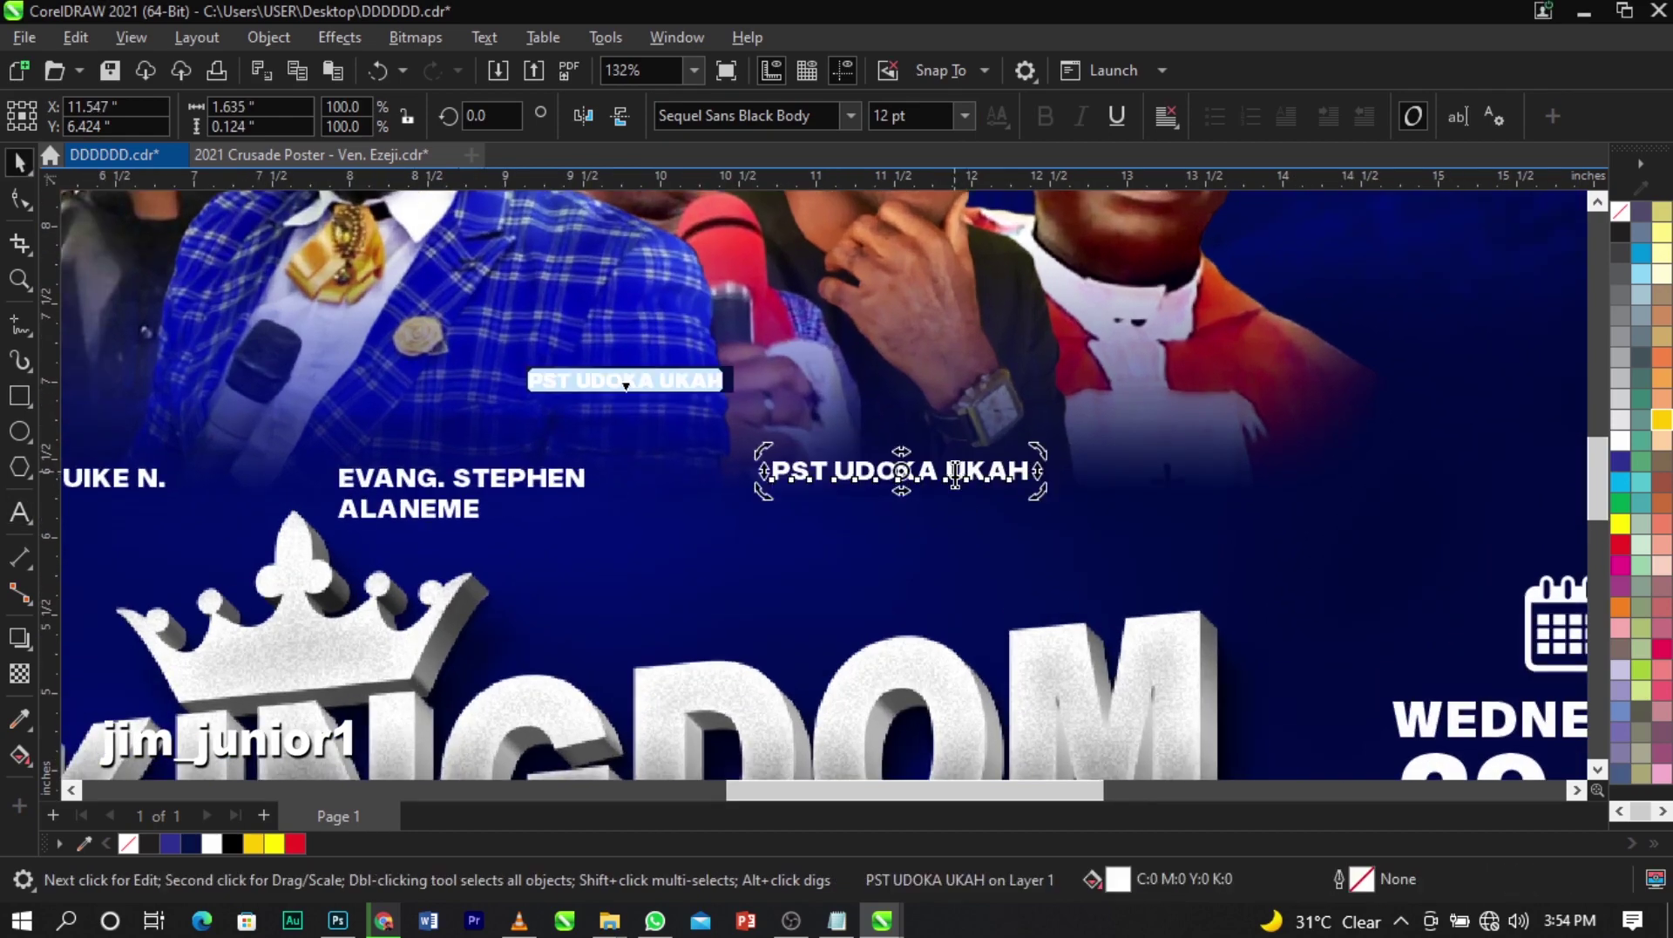
- Break the fourth name onto two lines and line it up beside the other captions
double_click(950, 470)
key(Return)
key(ctrl+space)
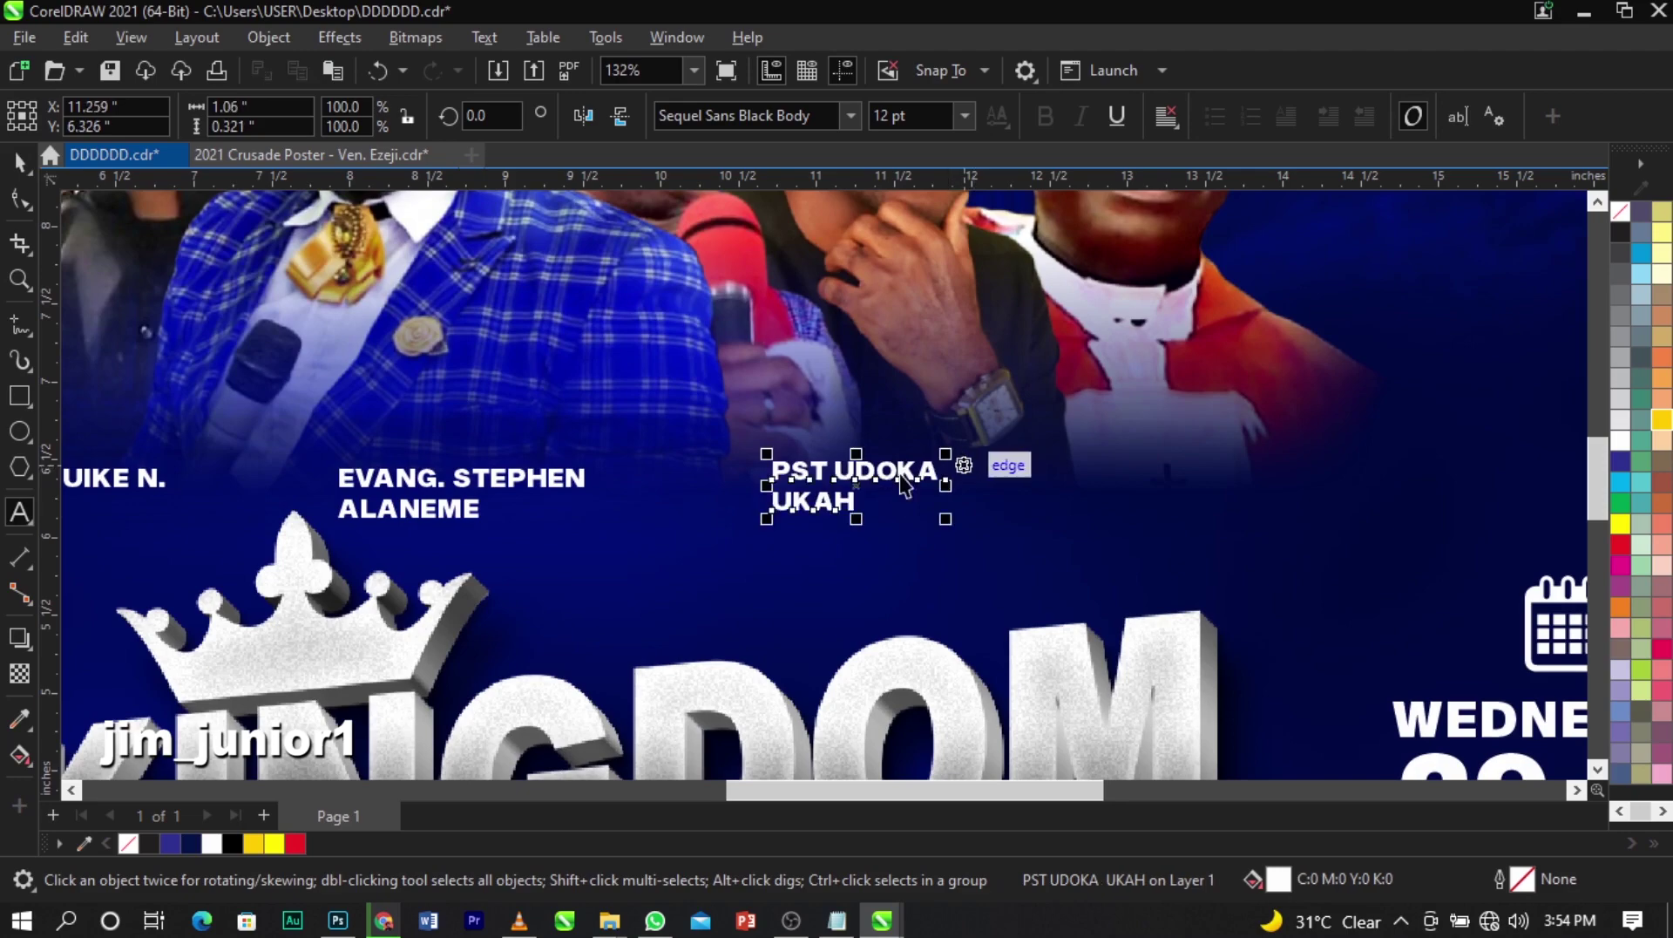
drag(902, 486, 814, 479)
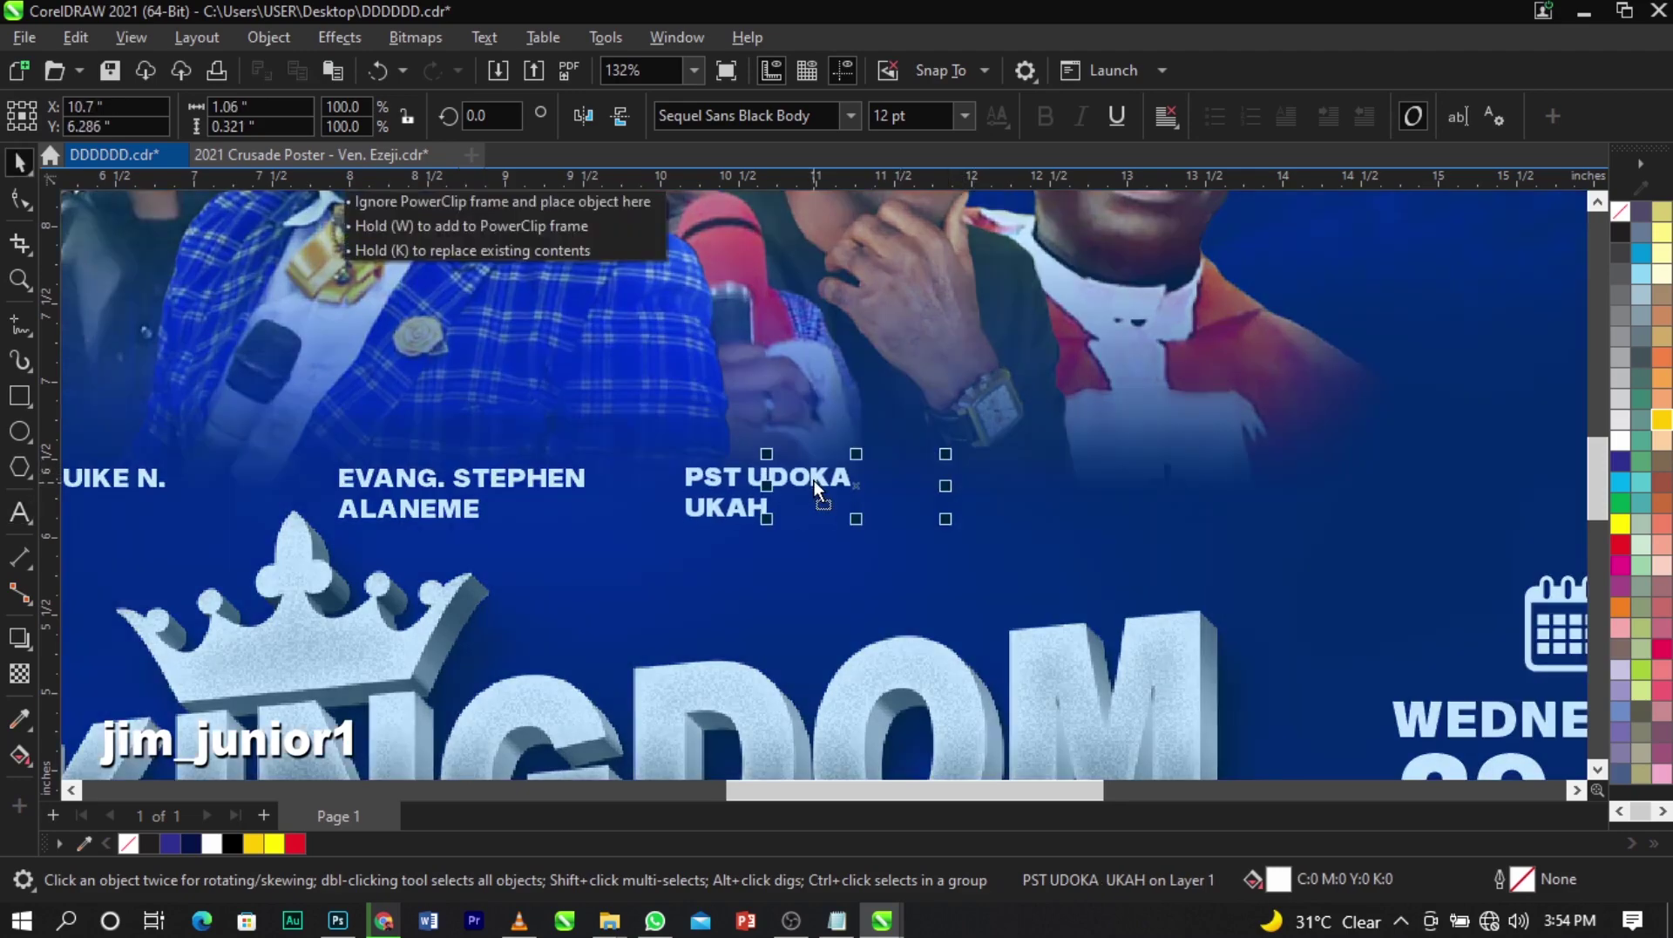
scroll(812, 479, down, 5)
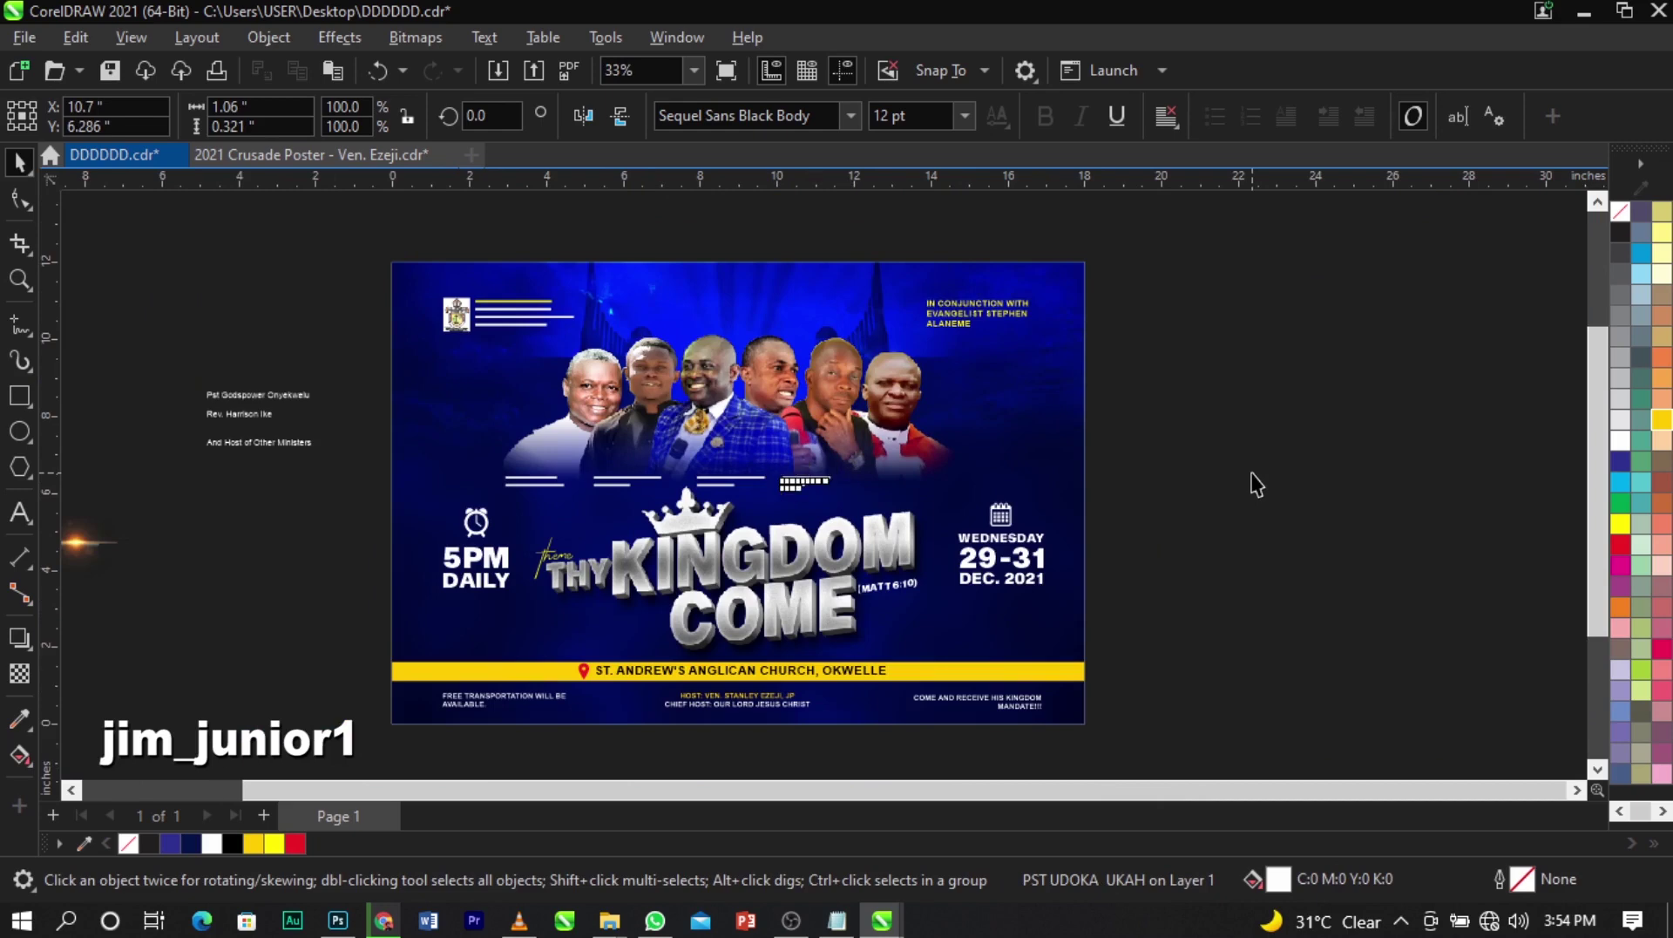
click(1257, 484)
- Cut the next name from the side list and paste it beside the fourth caption
scroll(228, 394, up, 5)
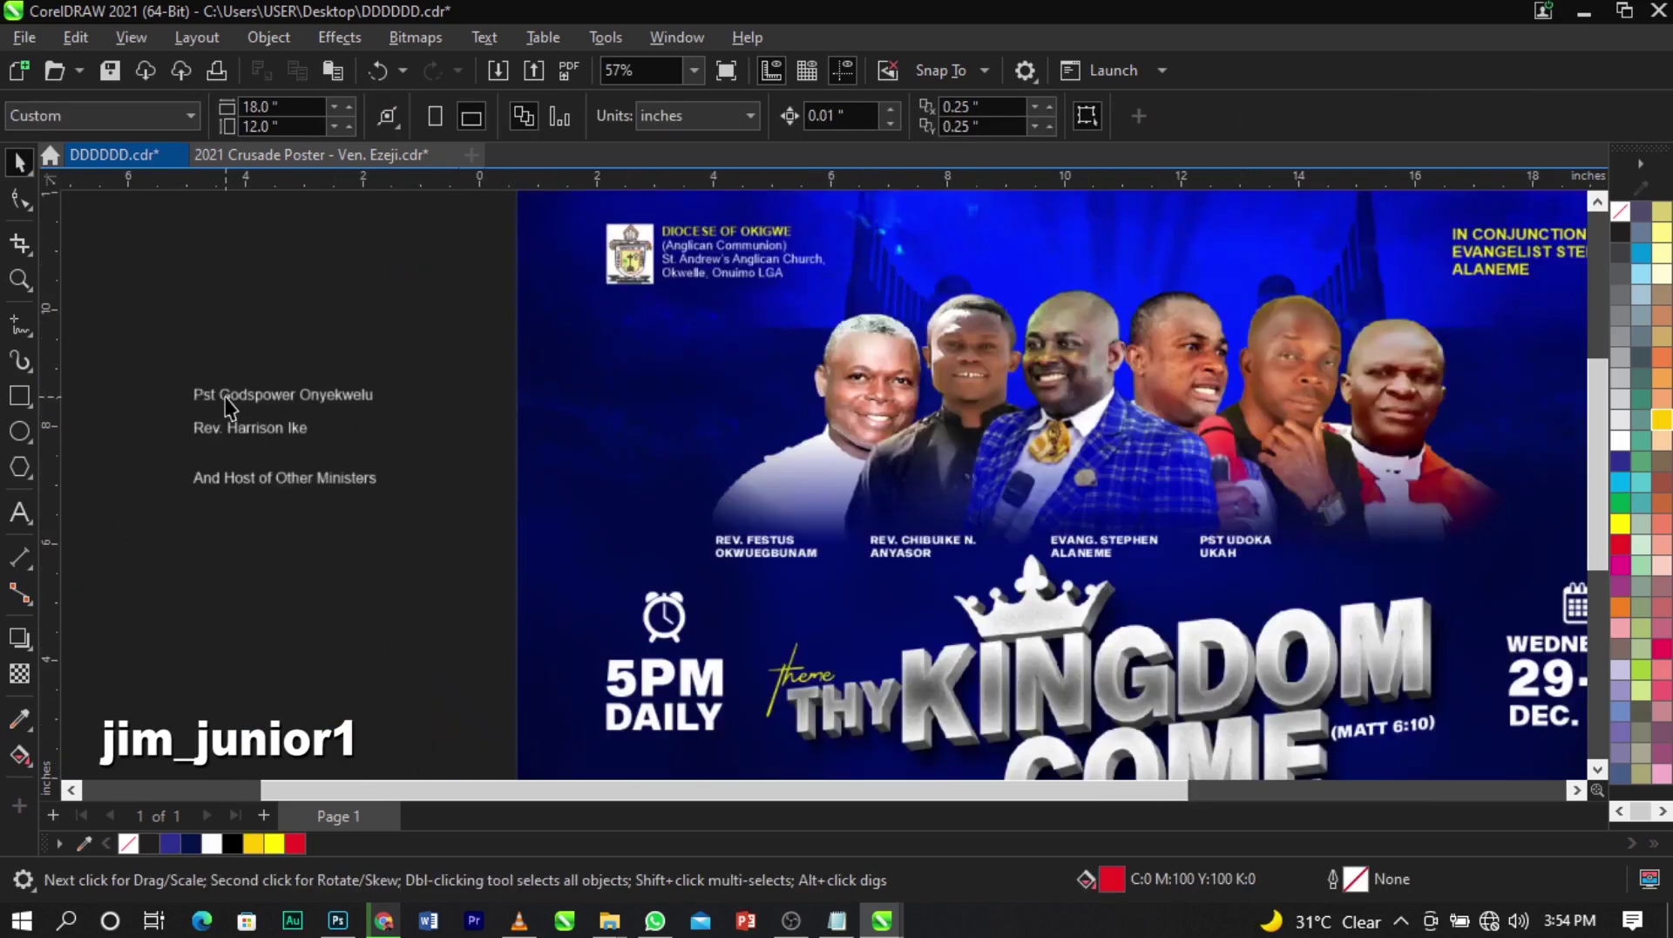
click(184, 392)
drag(184, 392, 475, 392)
key(ctrl+c)
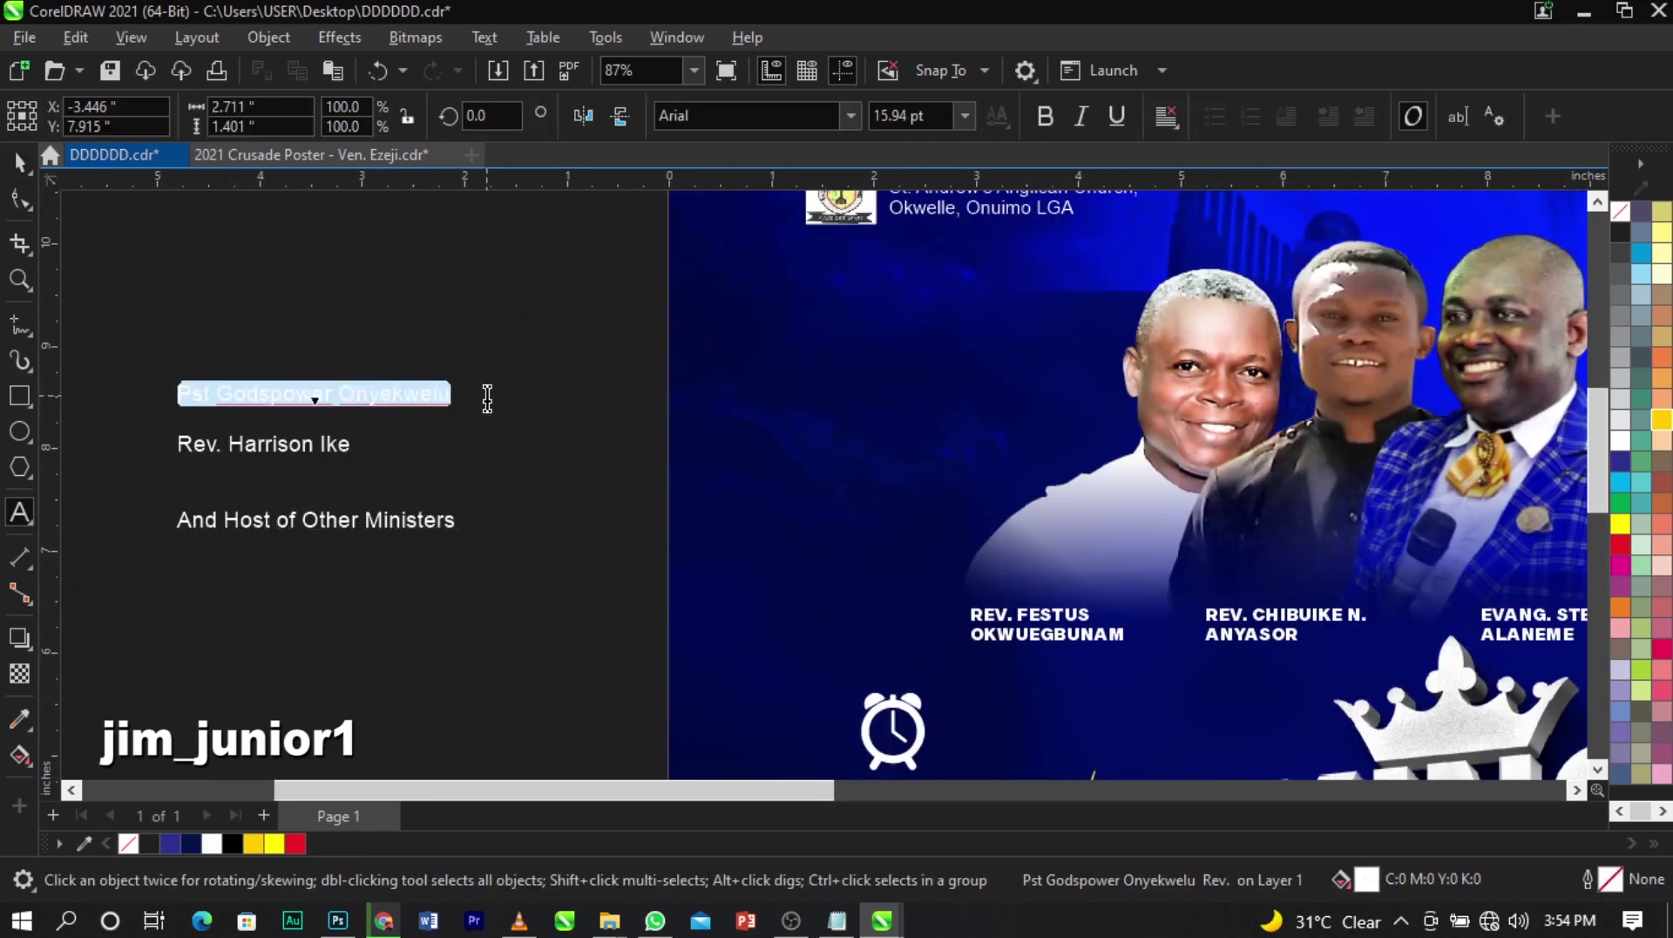
key(Delete)
scroll(277, 441, down, 2)
scroll(1023, 479, up, 1)
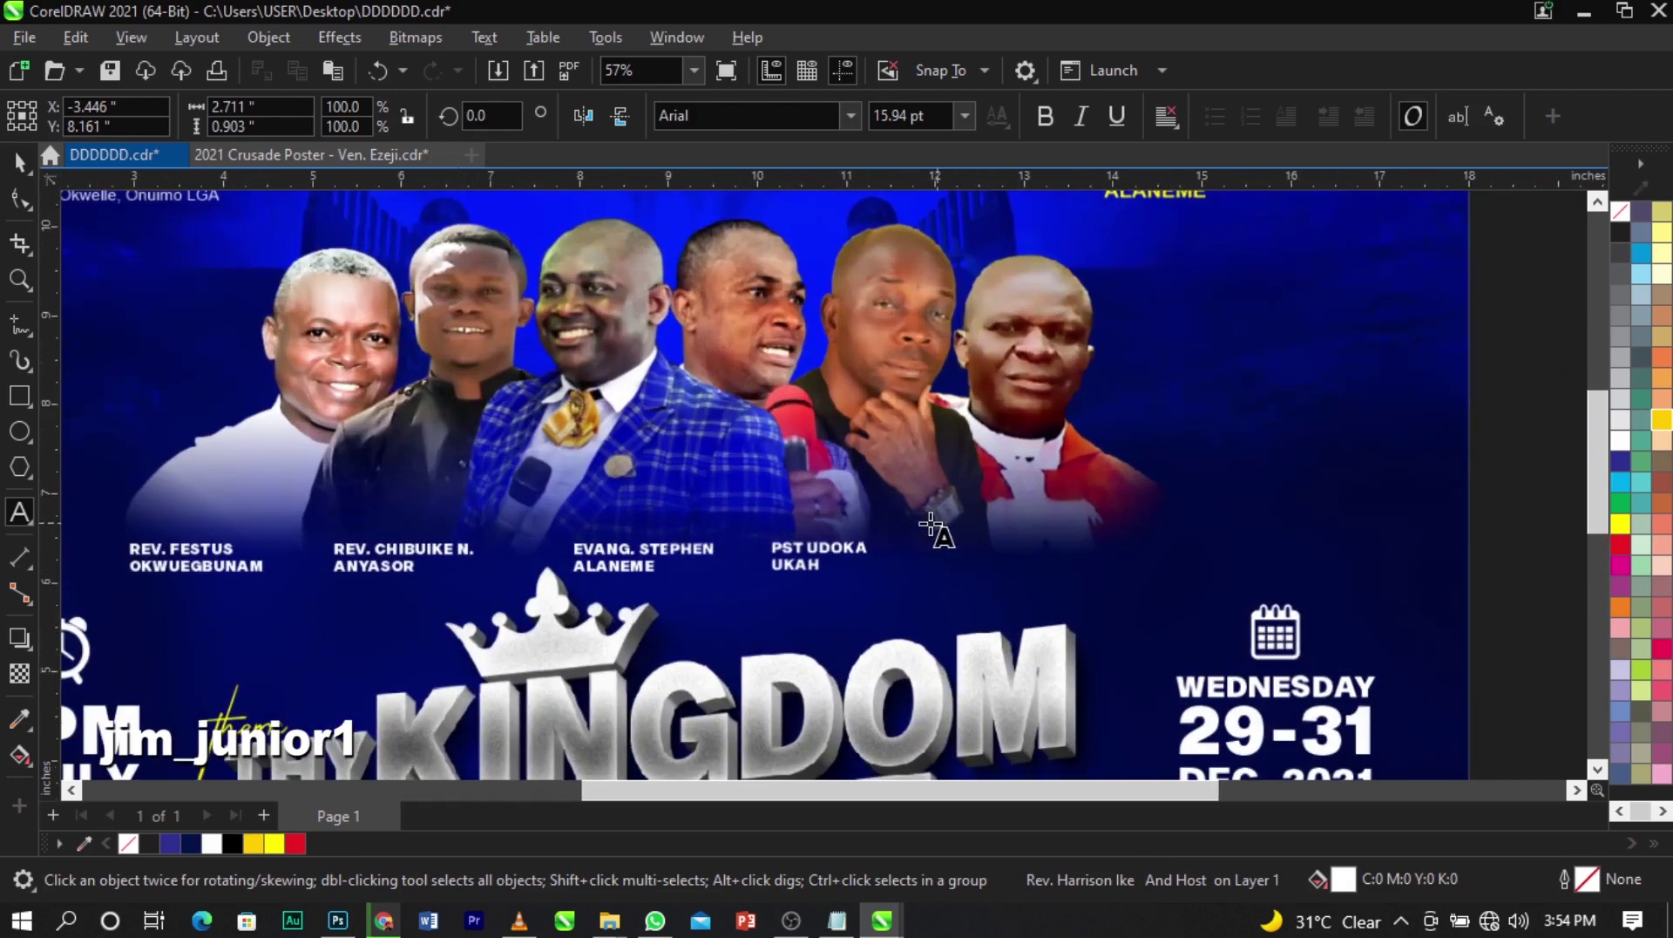
click(931, 523)
key(ctrl+v)
- Set the pasted name in Sequel Sans Black Body at 12 pt
click(850, 115)
key(Escape)
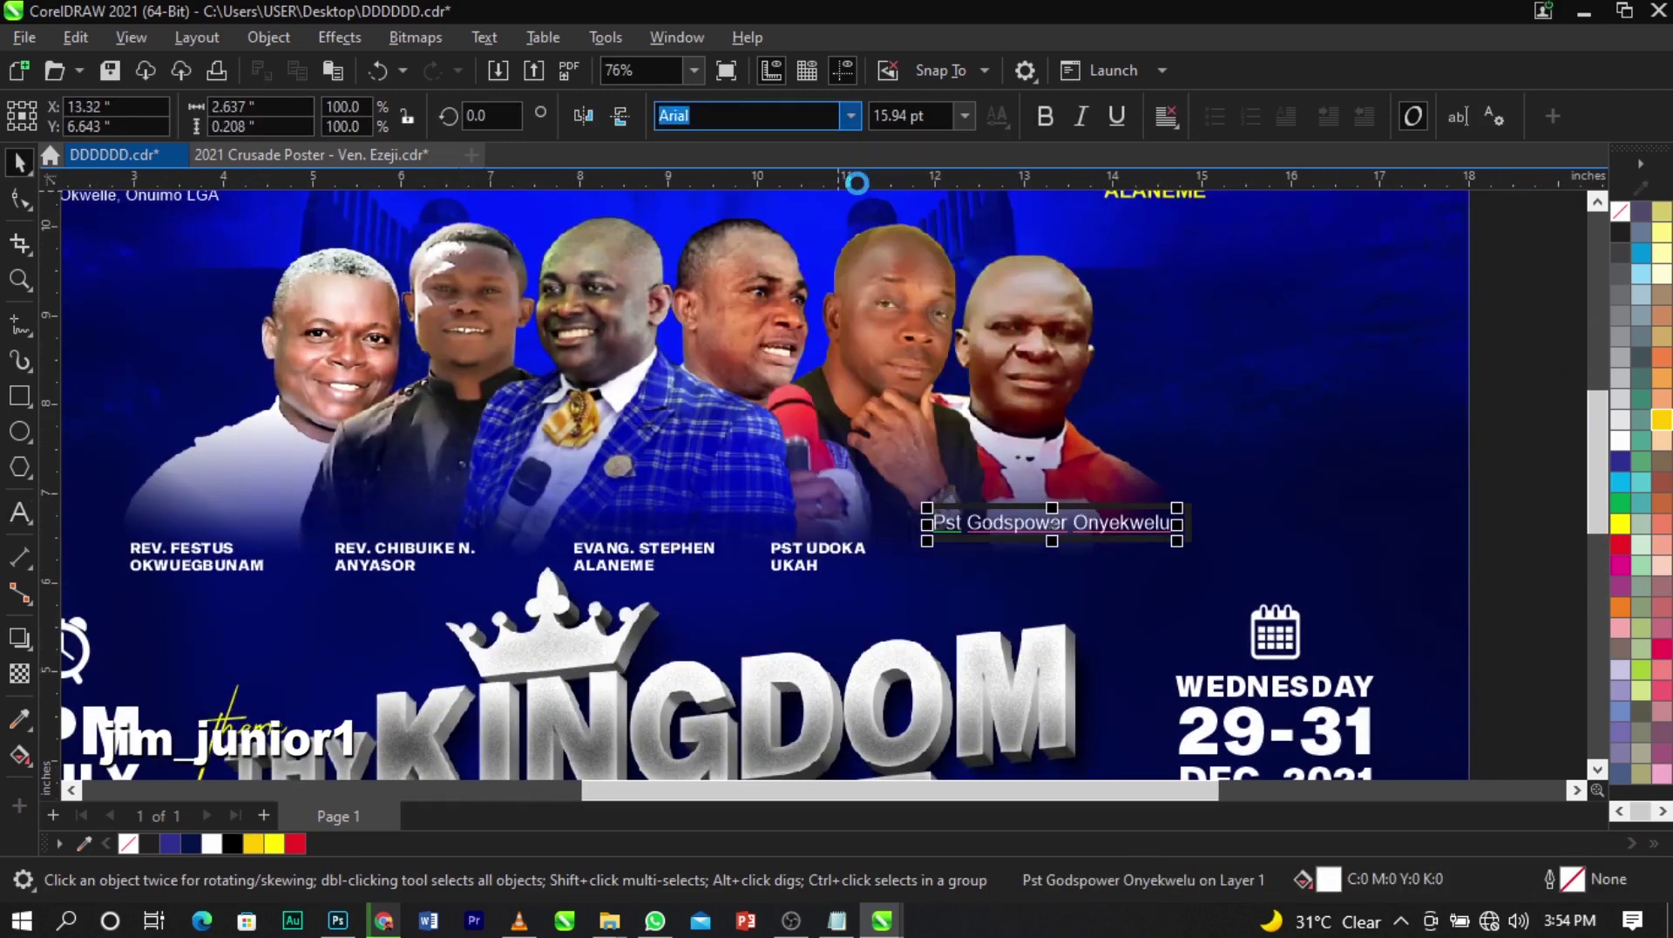
text(12)
key(Return)
- Change the fifth name to UPPERCASE with Change Case
scroll(1112, 523, up, 2)
scroll(1111, 516, up, 1)
click(1097, 530)
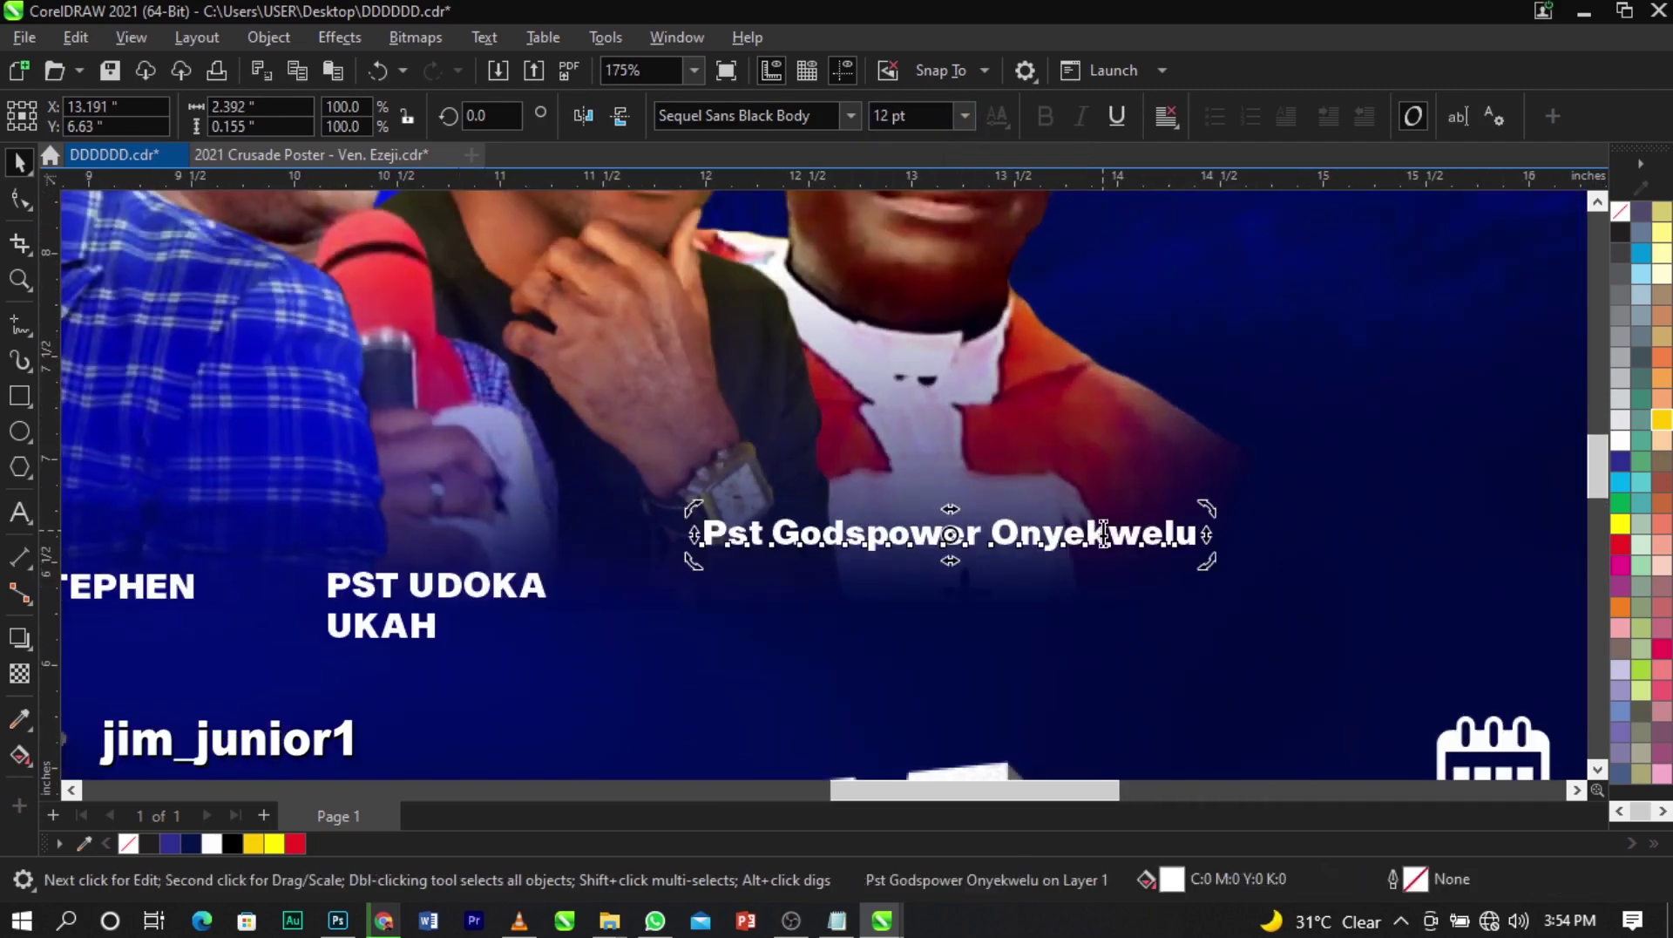
double_click(1094, 529)
key(shift+F3)
click(781, 432)
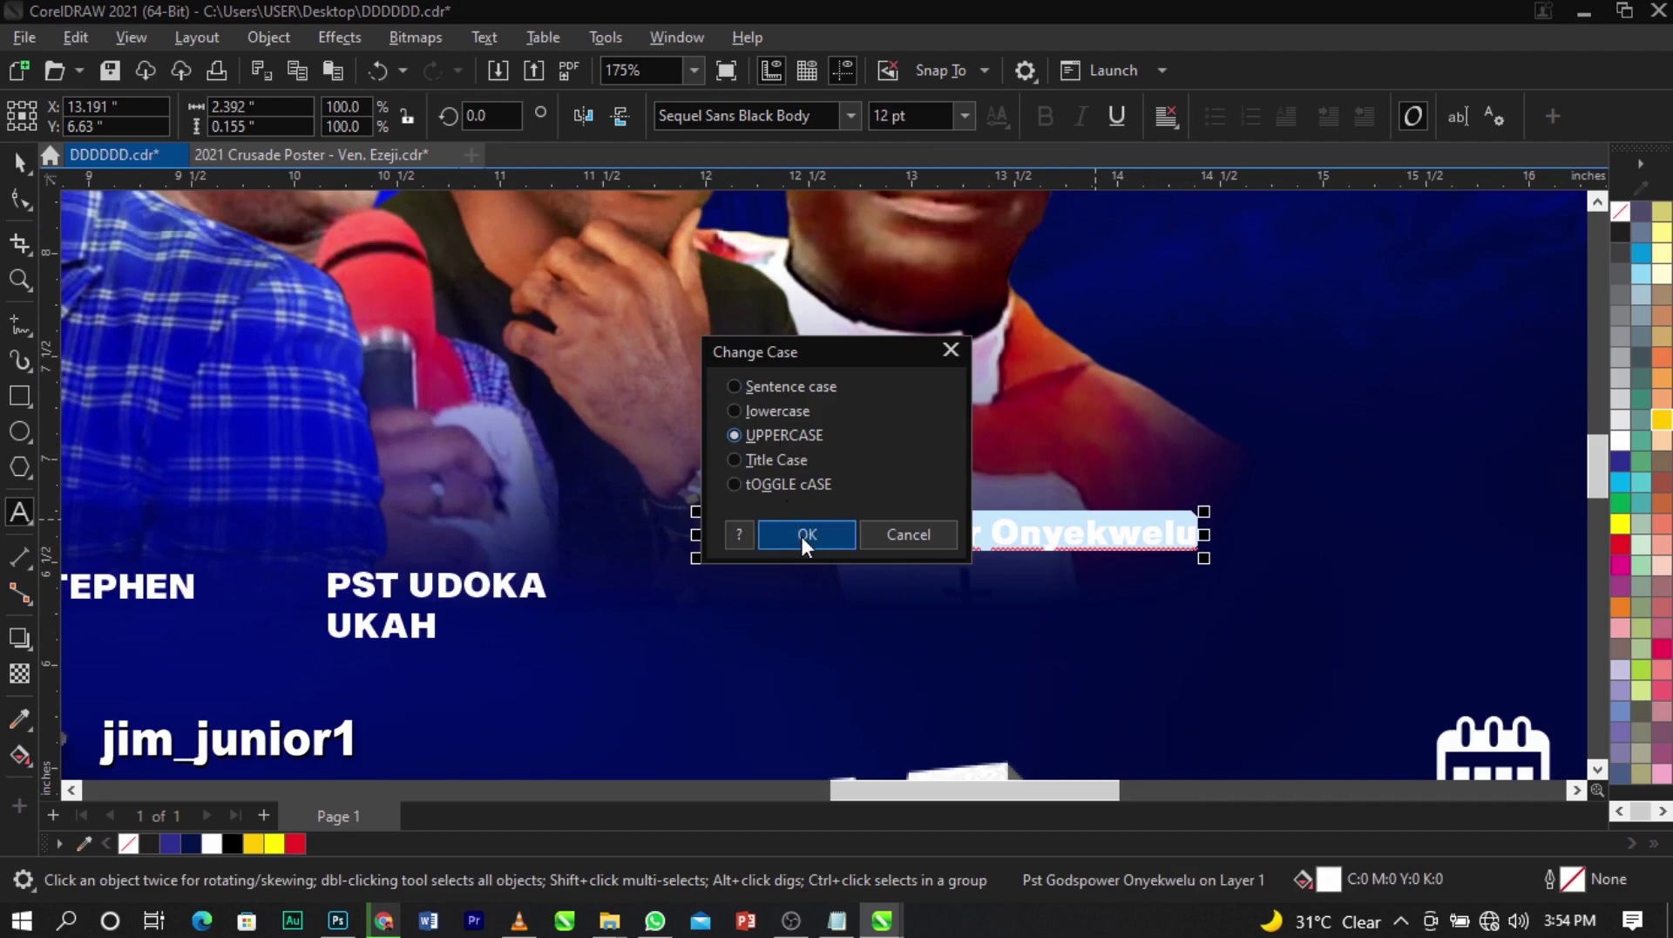
click(800, 532)
- Split the fifth name onto two lines and line it up beside the fourth caption
click(1019, 542)
key(Return)
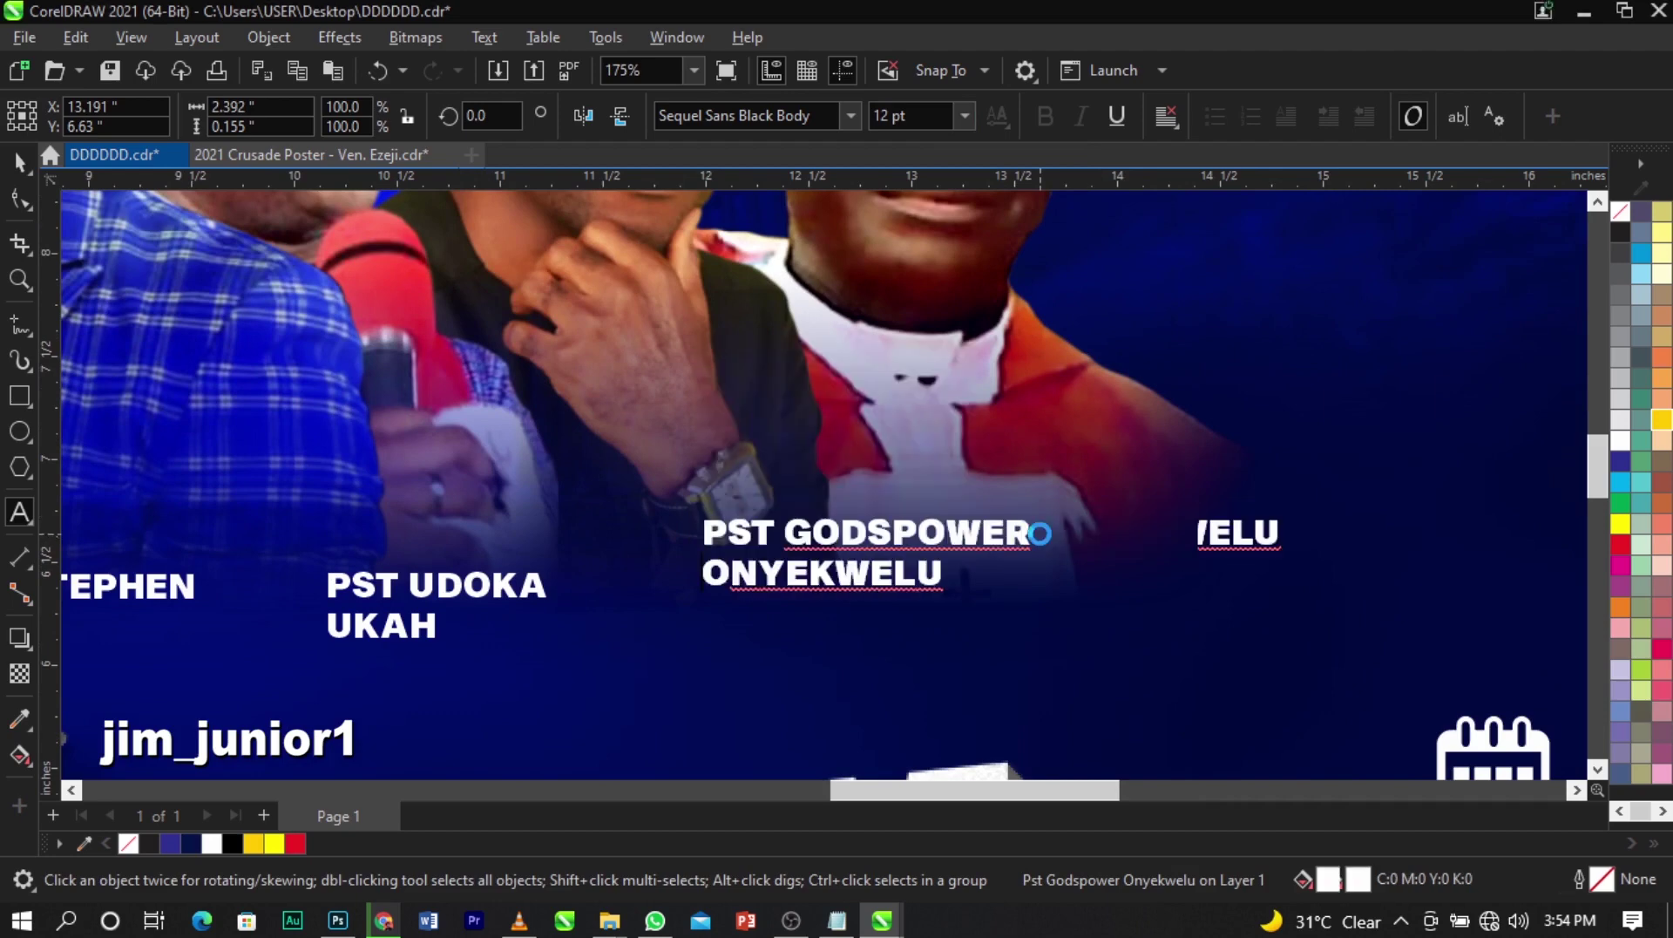
key(ctrl+space)
drag(948, 529, 922, 578)
scroll(987, 490, down, 4)
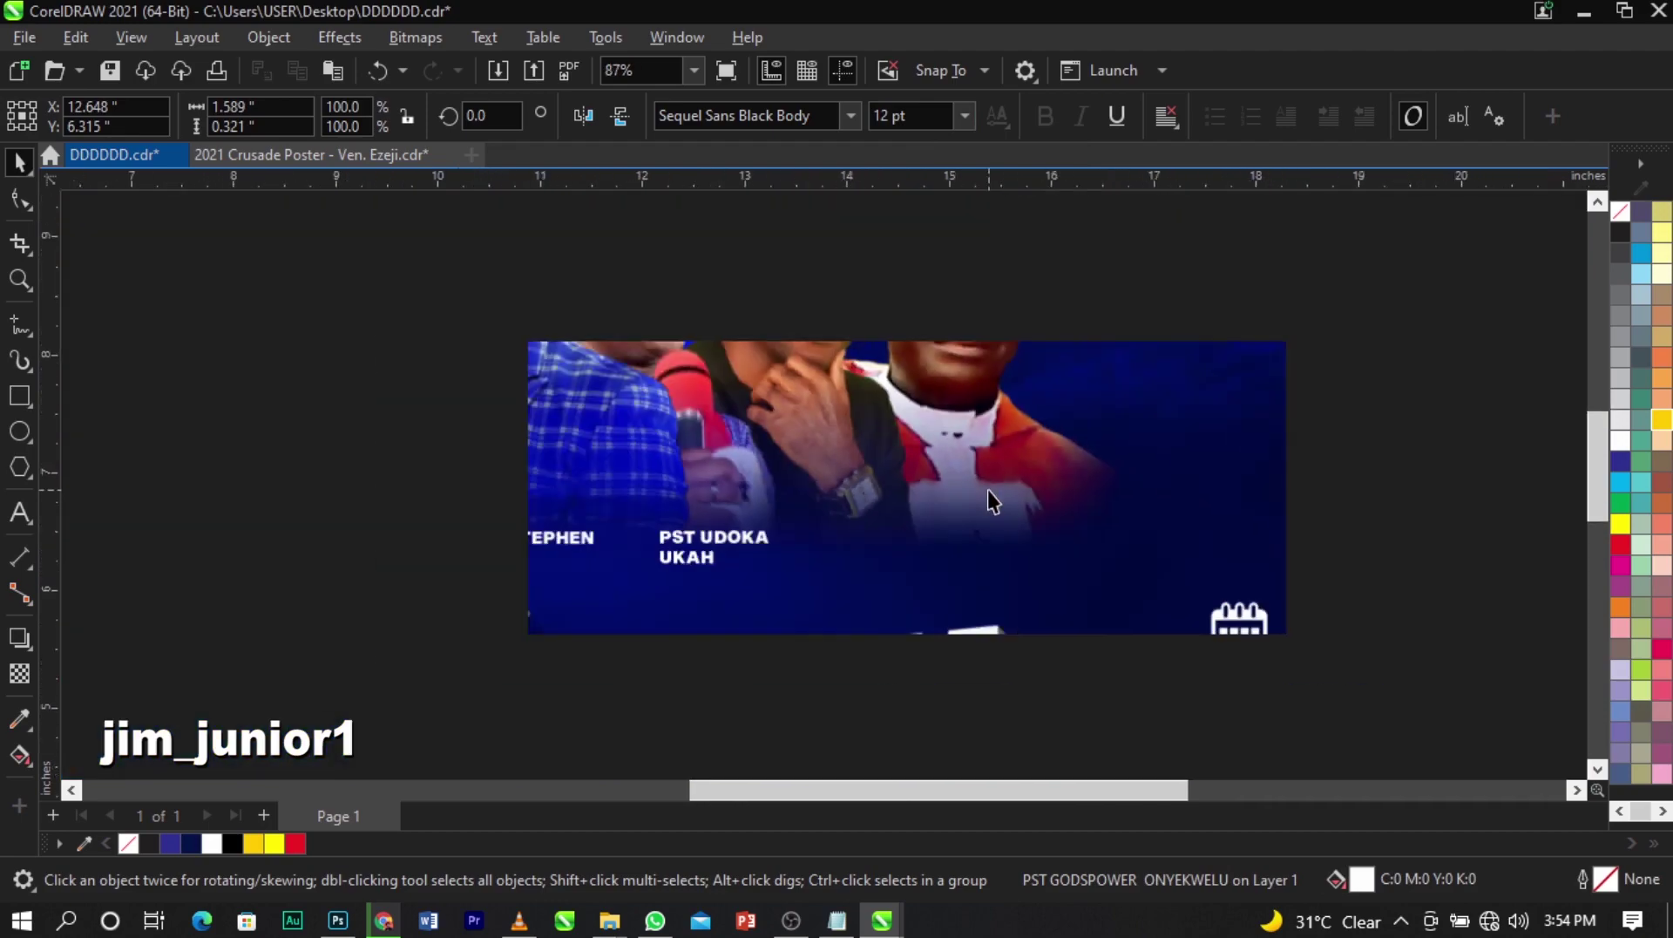
scroll(917, 451, down, 2)
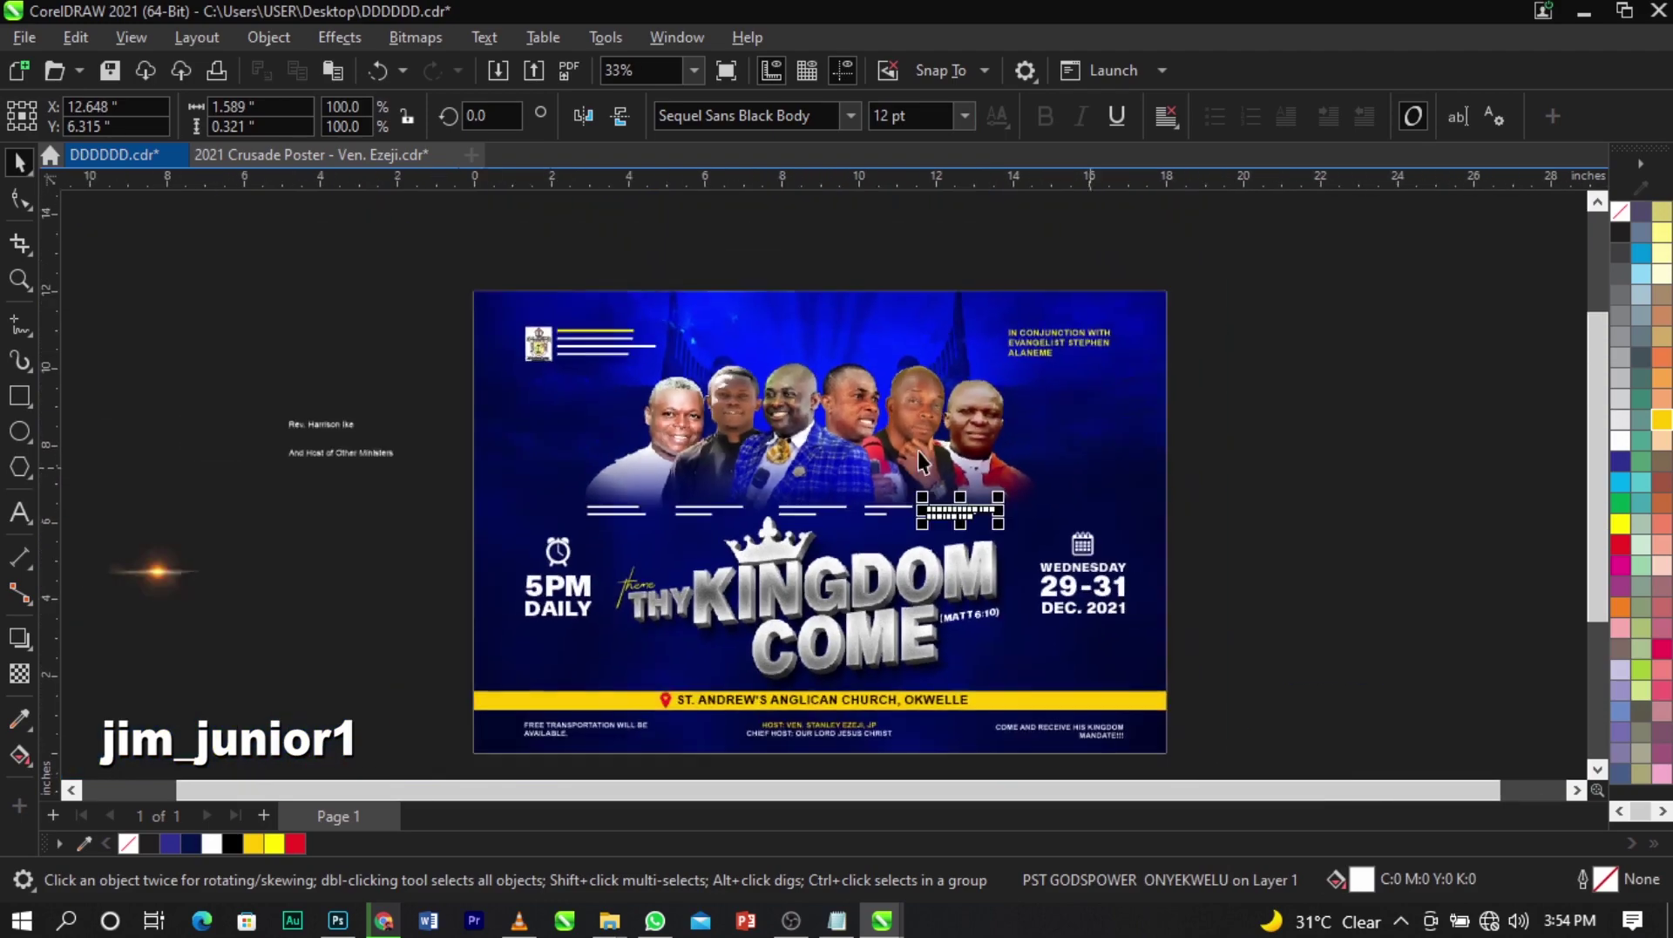
scroll(441, 457, up, 3)
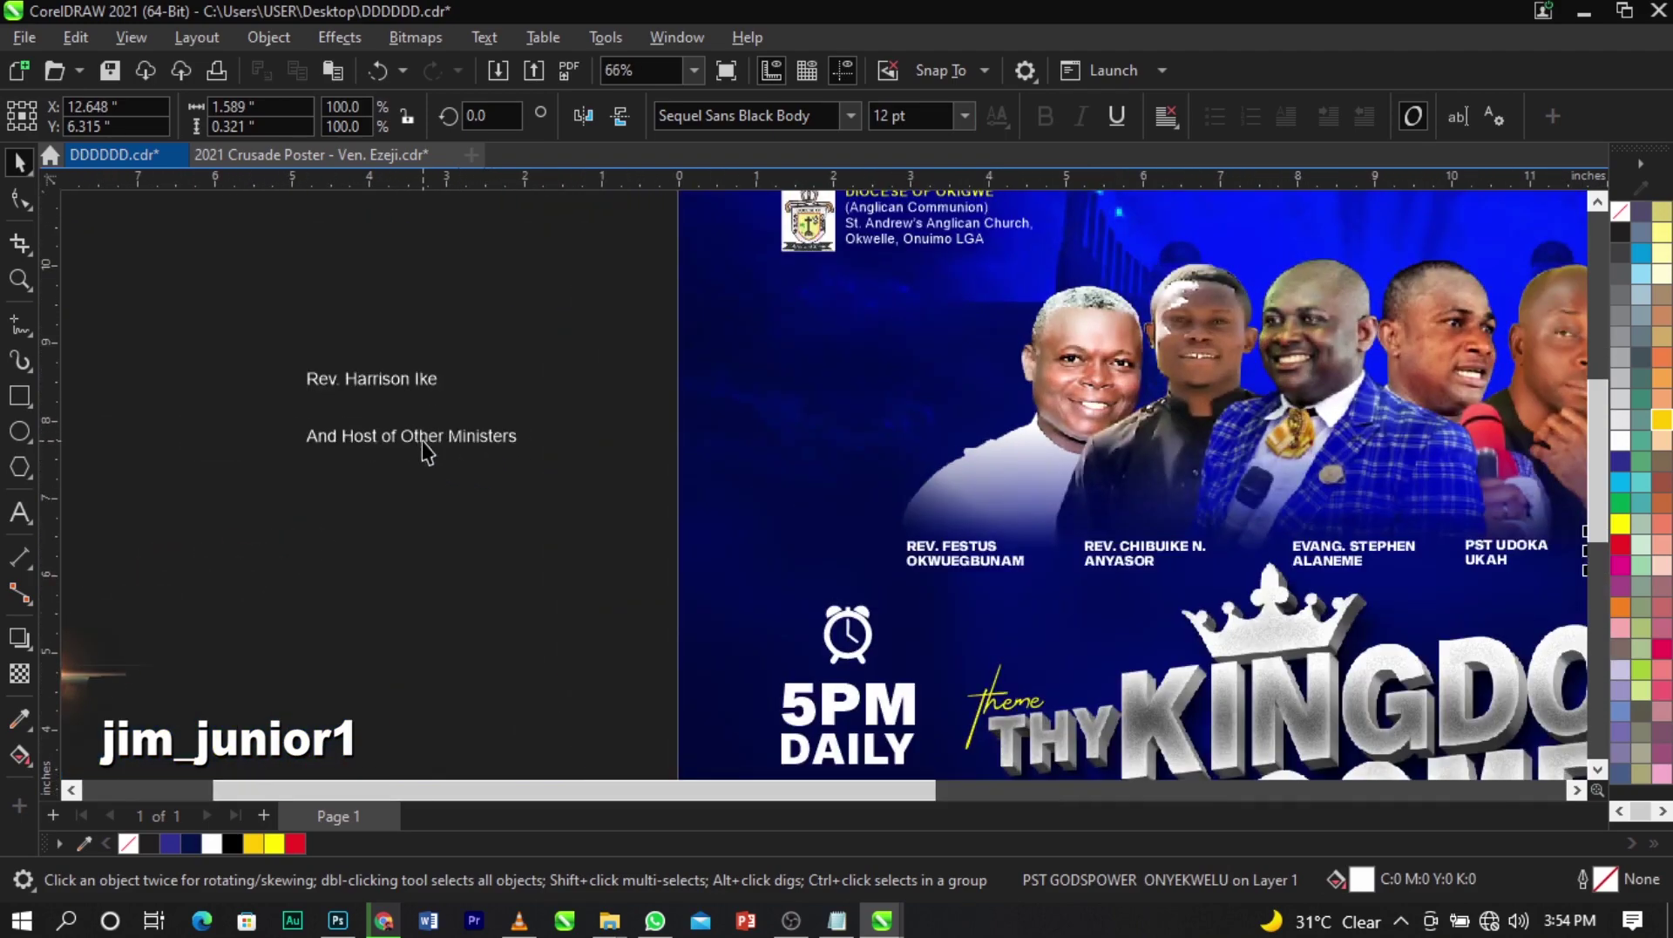
- Cut the last name from the side list and zoom to the area beside the WEDNESDAY date
double_click(424, 441)
drag(459, 388, 273, 384)
key(ctrl+c)
key(Escape)
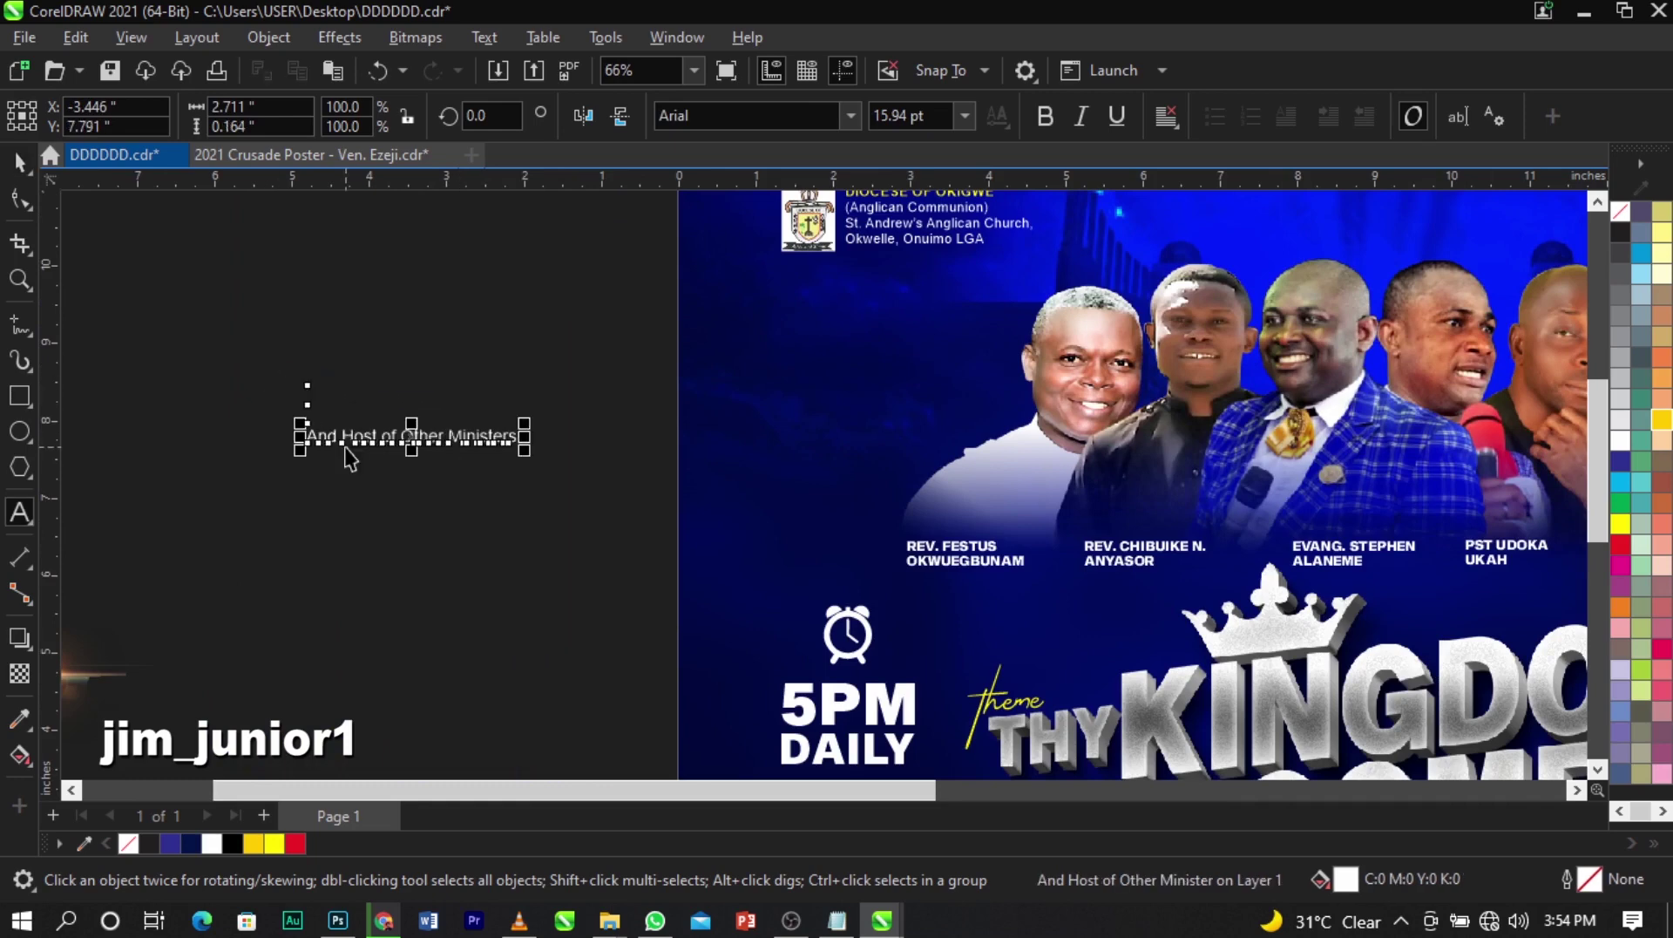
key(z)
right_click(239, 474)
drag(886, 465, 1150, 578)
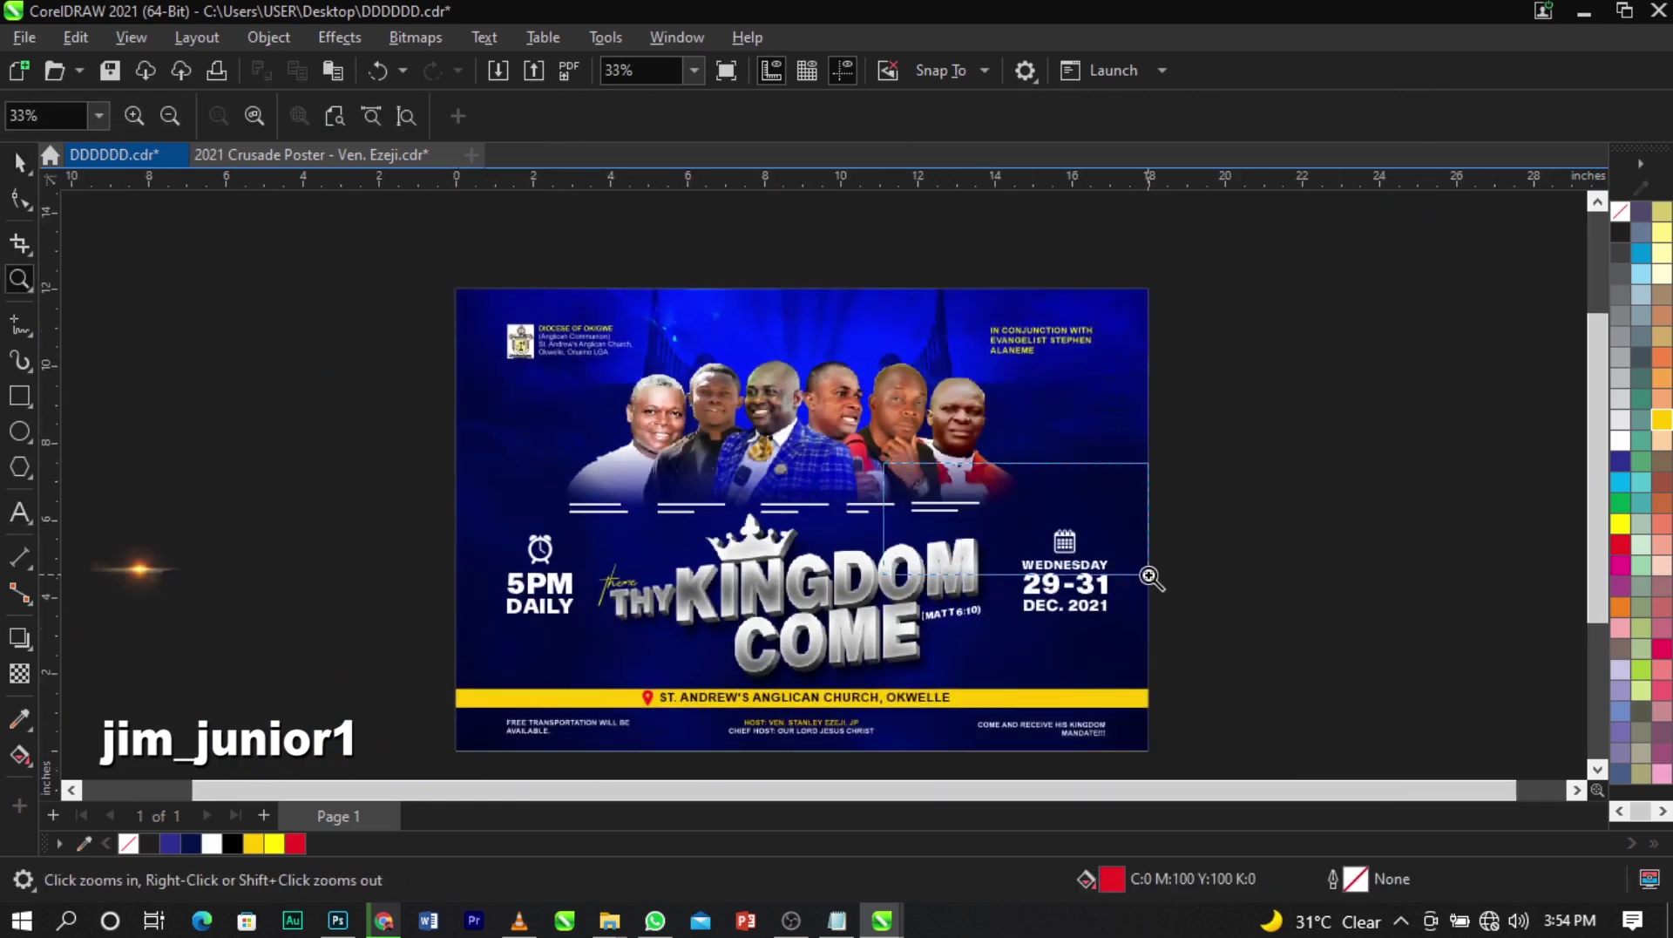
- Paste the last name as new text under the last portrait
click(19, 512)
click(704, 461)
key(ctrl+v)
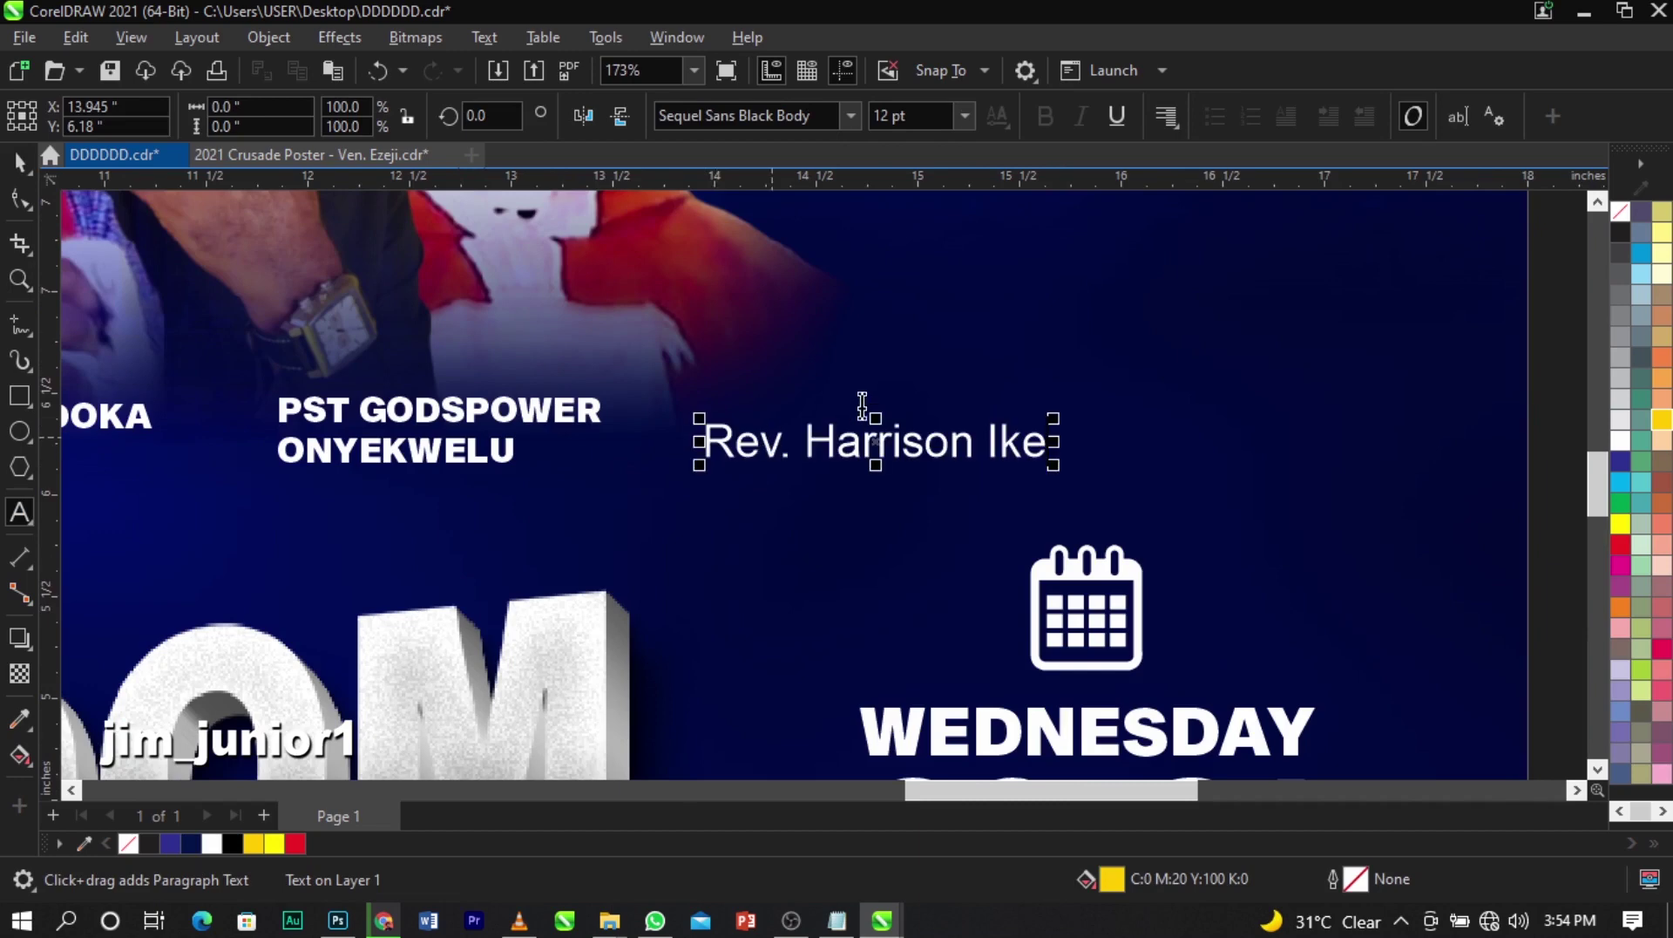
key(ctrl+space)
- Set the last name in Sequel Sans Black Body at 12 pt
click(848, 117)
key(Escape)
click(944, 124)
text(12)
key(Return)
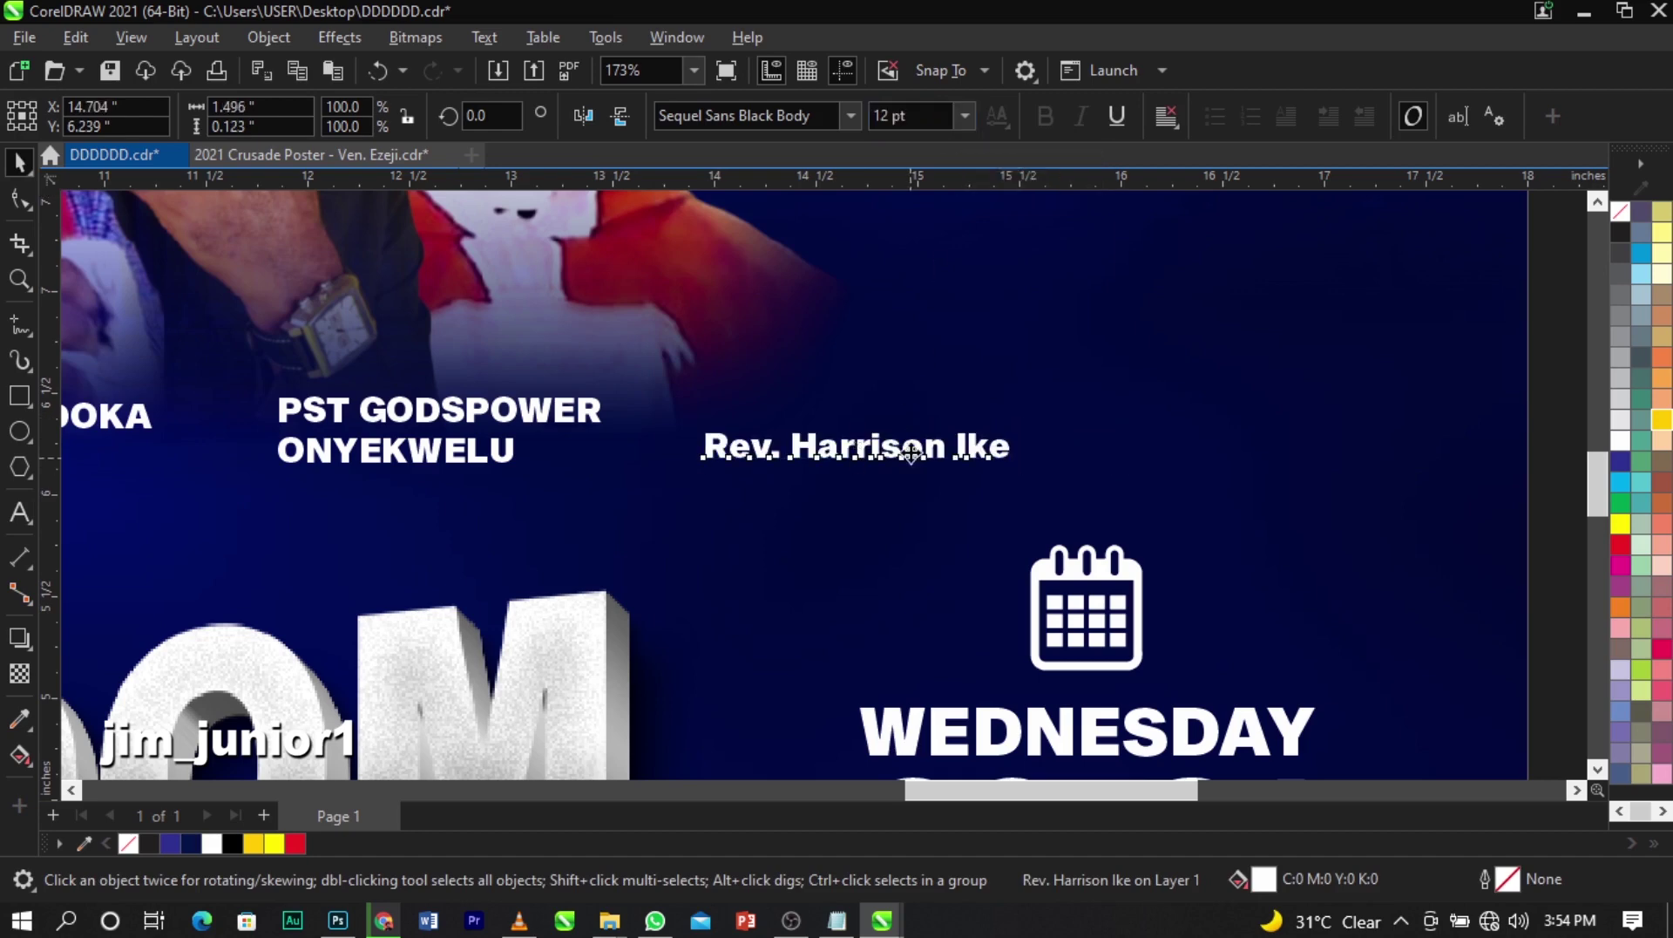
- Change the last name to UPPERCASE with Change Case
double_click(911, 457)
key(Escape)
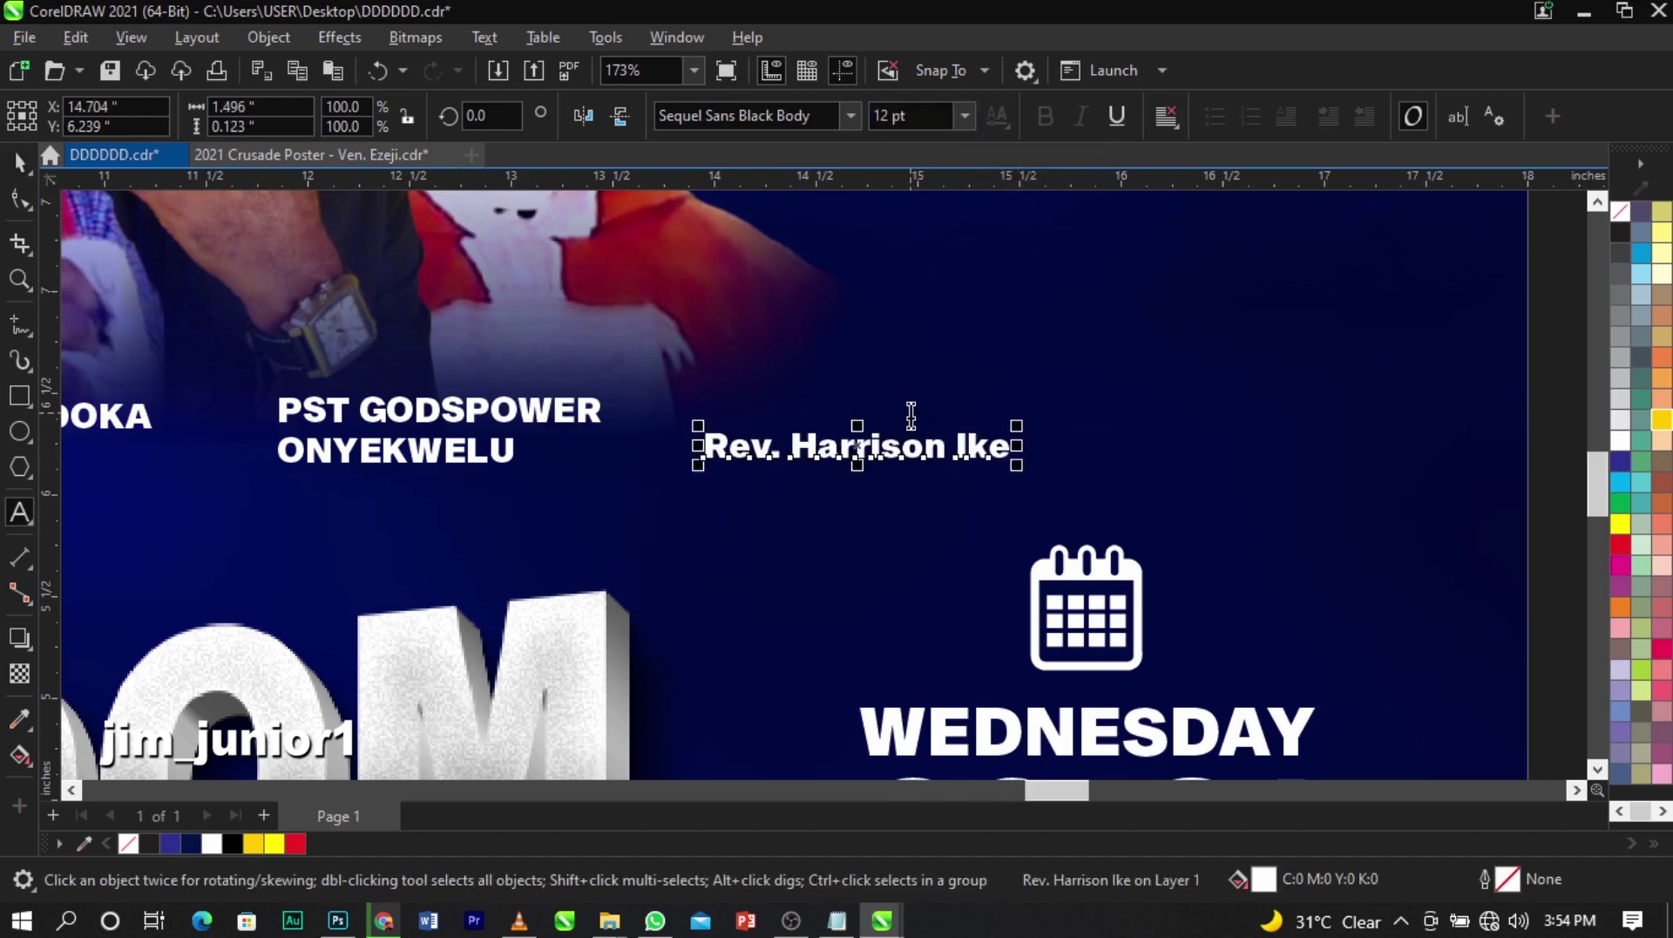
key(shift+F2)
double_click(918, 474)
key(shift+F3)
click(788, 436)
click(808, 532)
- Insert a line break after 'REV.' and move the caption up into the names row
scroll(815, 485, down, 3)
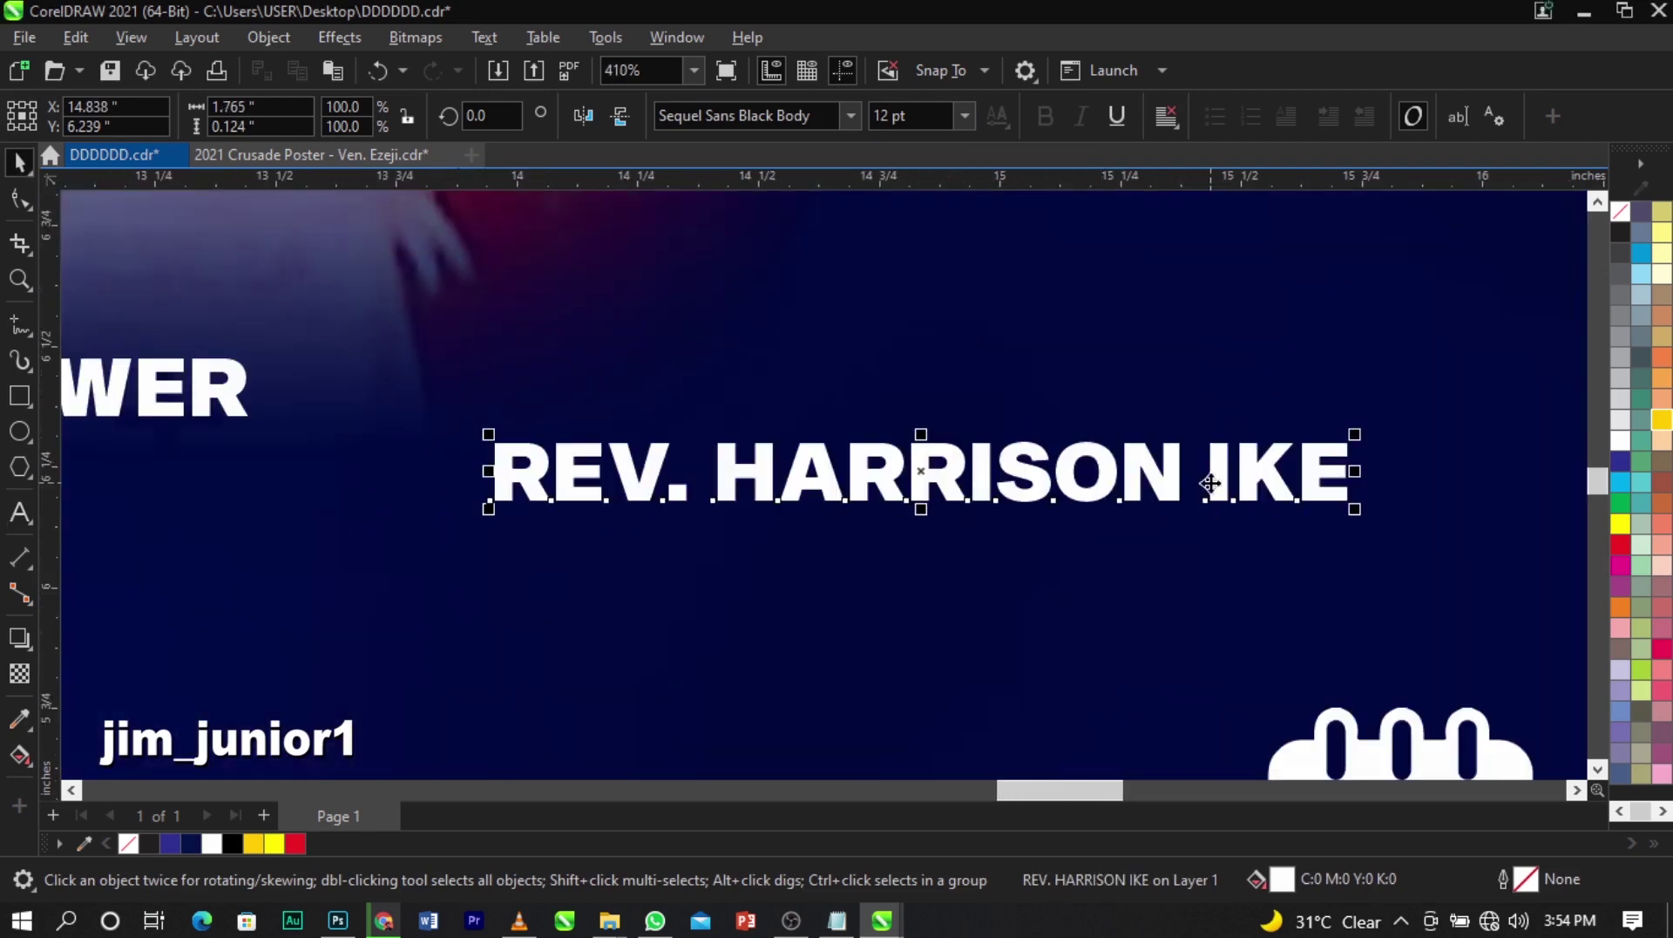
double_click(1210, 483)
key(Return)
key(ctrl+z)
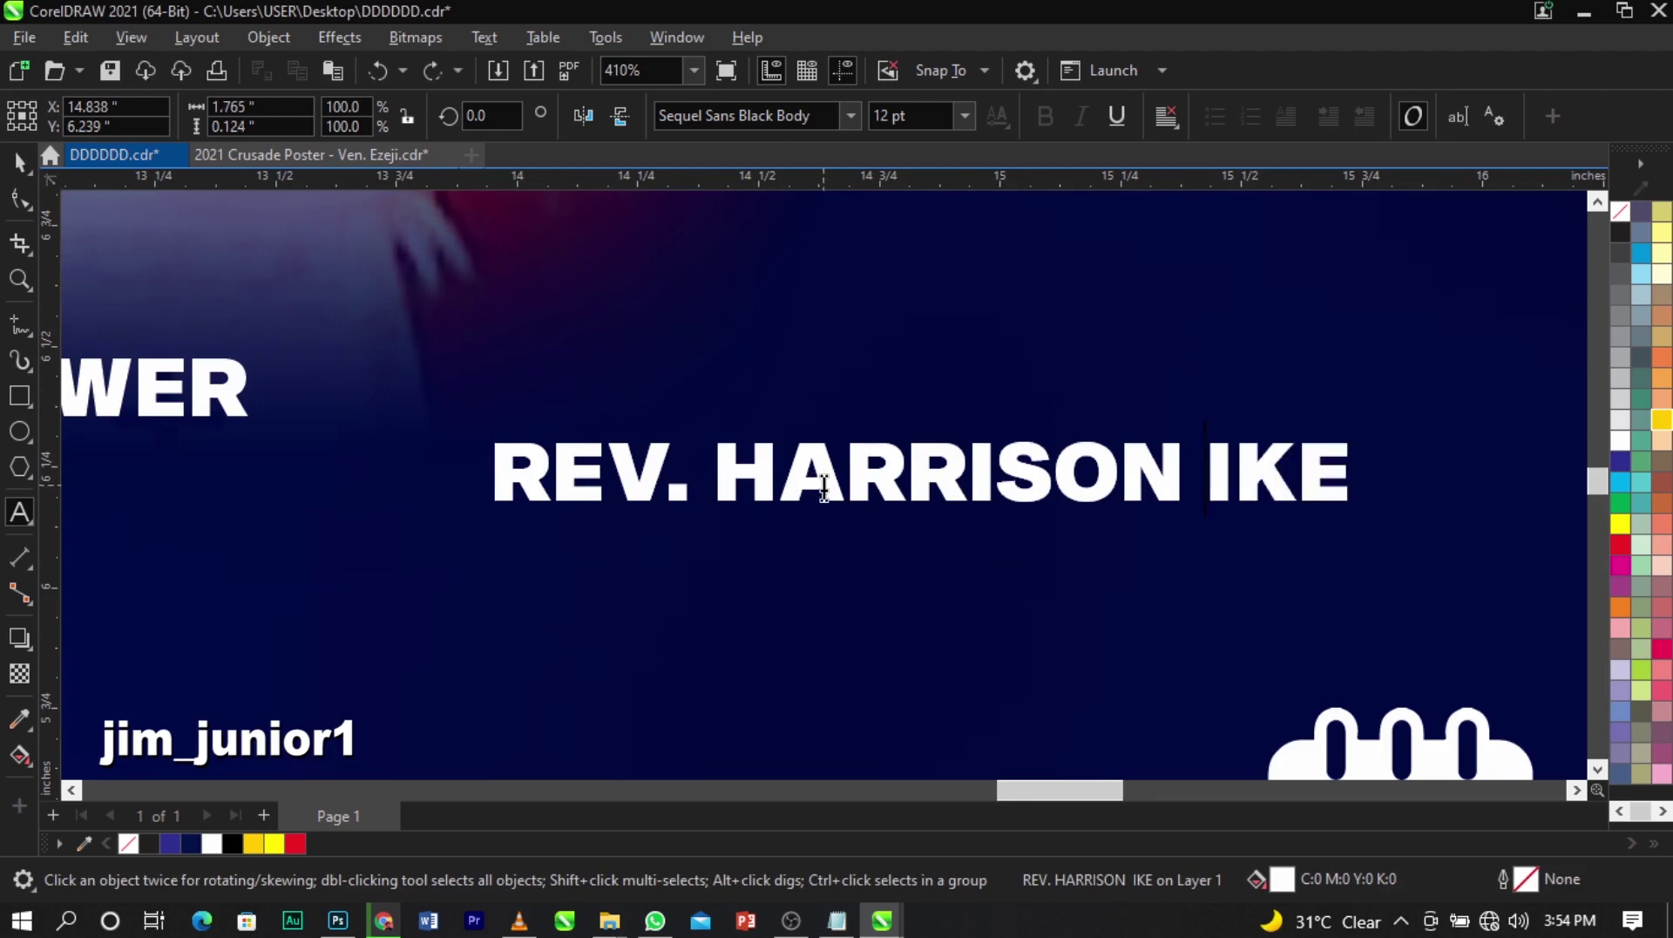
key(Return)
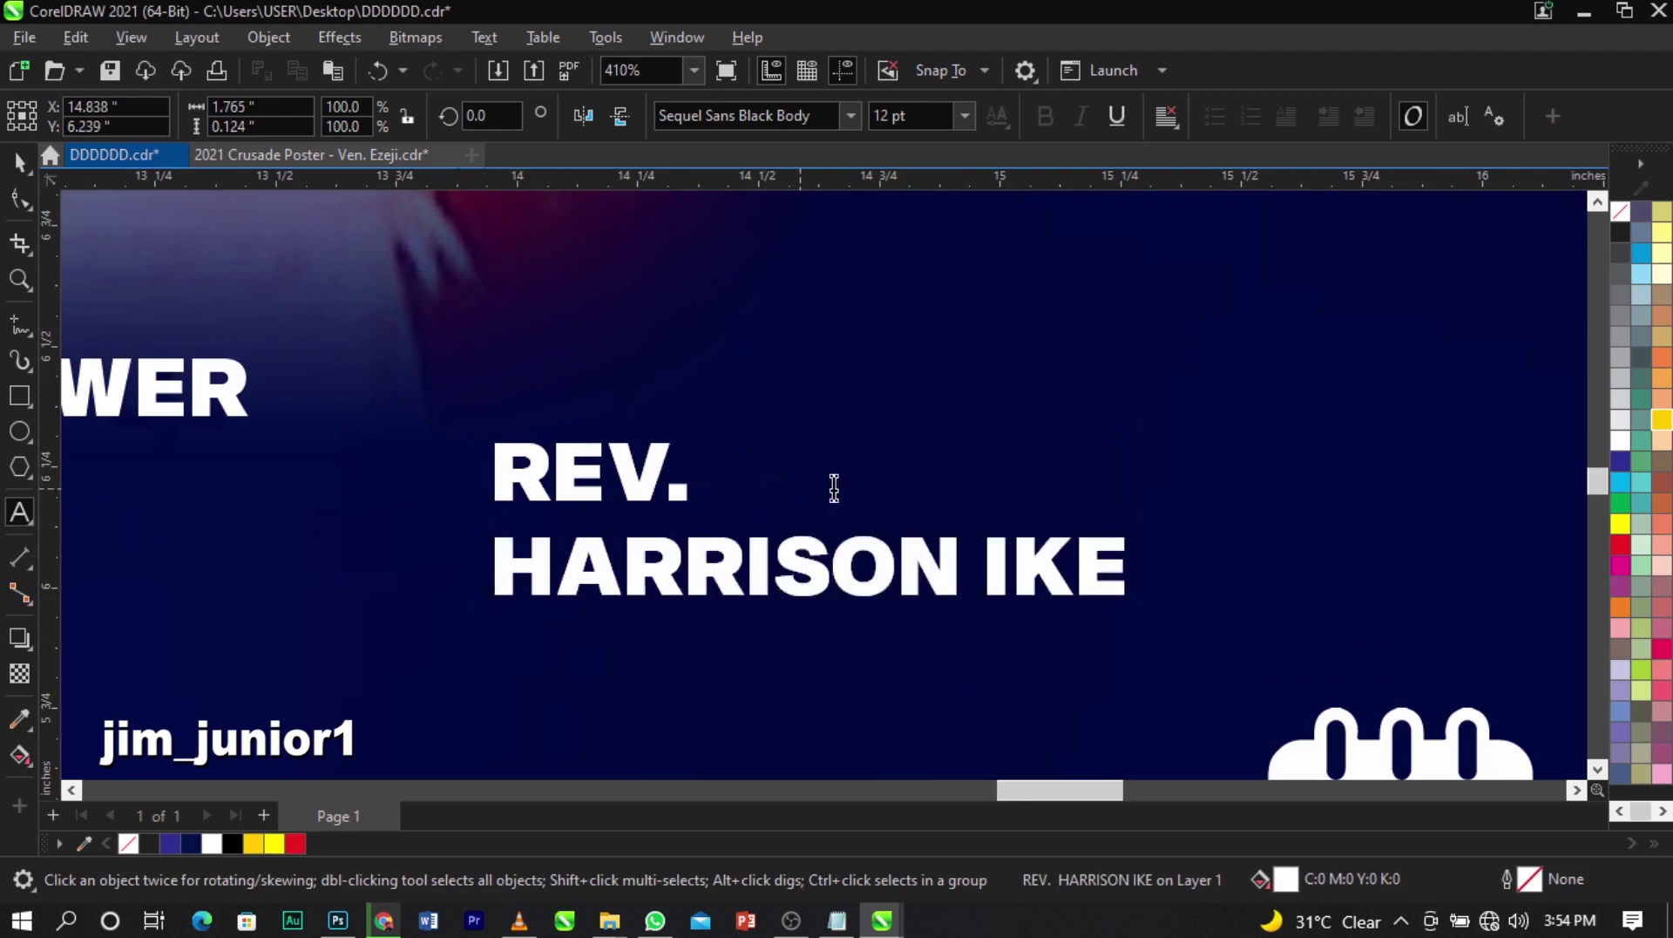
key(ctrl+space)
scroll(850, 506, down, 3)
drag(850, 505, 885, 479)
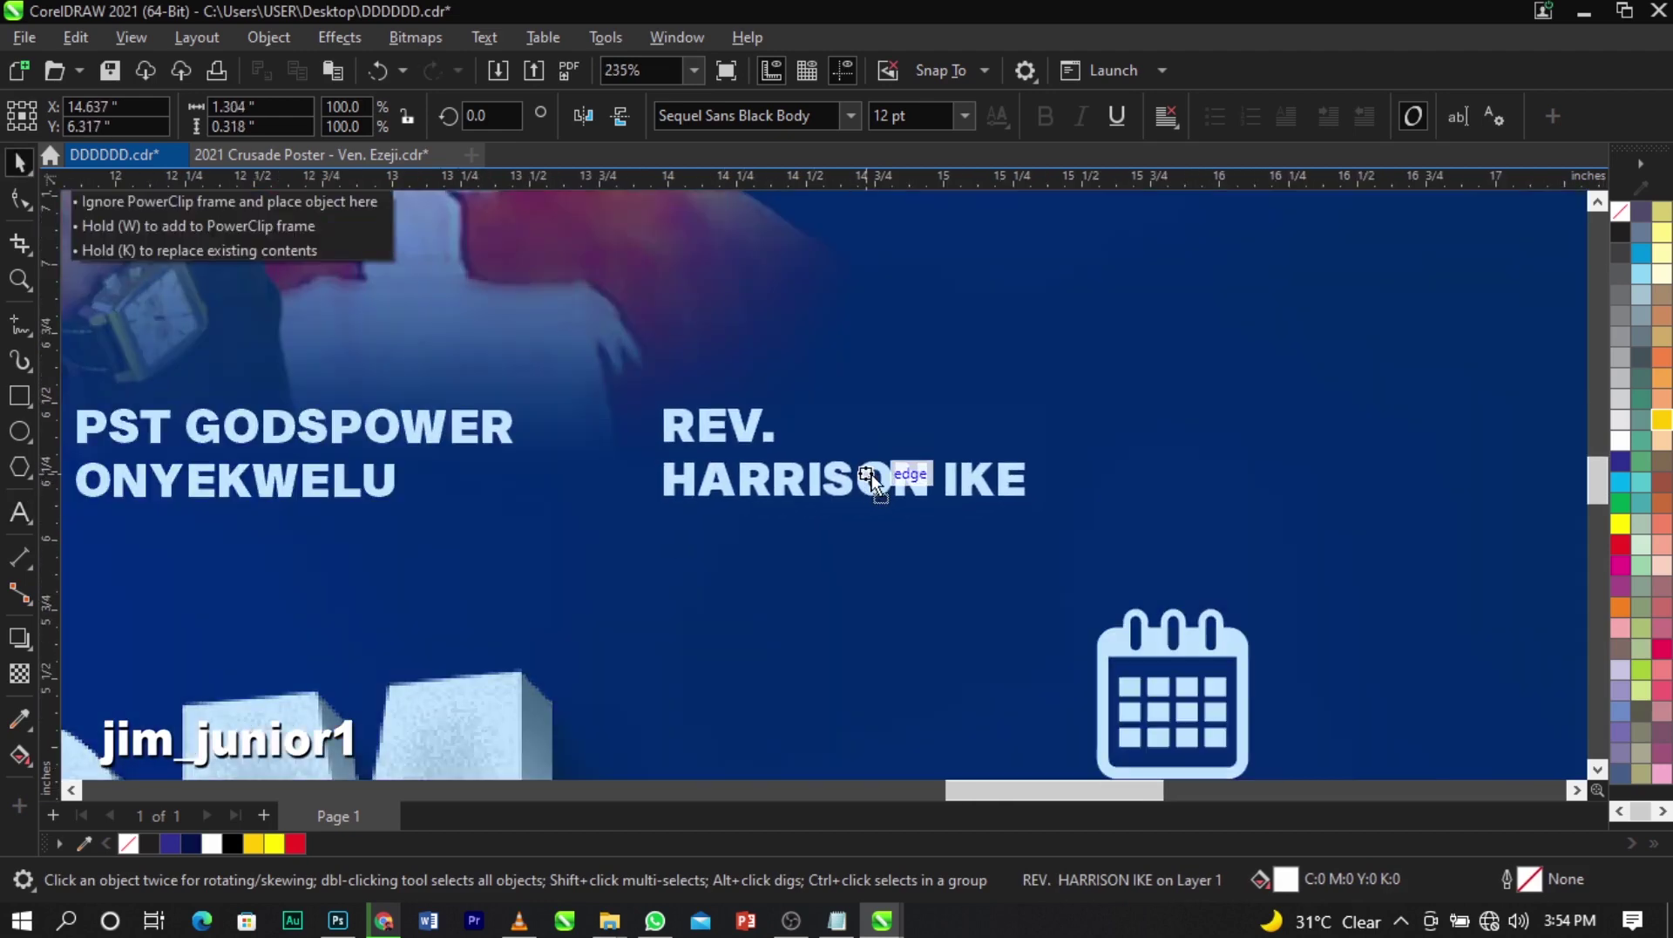
- Marquee-select all six minister name captions
scroll(886, 479, down, 3)
scroll(1046, 452, down, 4)
drag(1279, 406, 476, 466)
- Align the six captions along their bottoms and centre the row on the poster background
scroll(893, 452, up, 3)
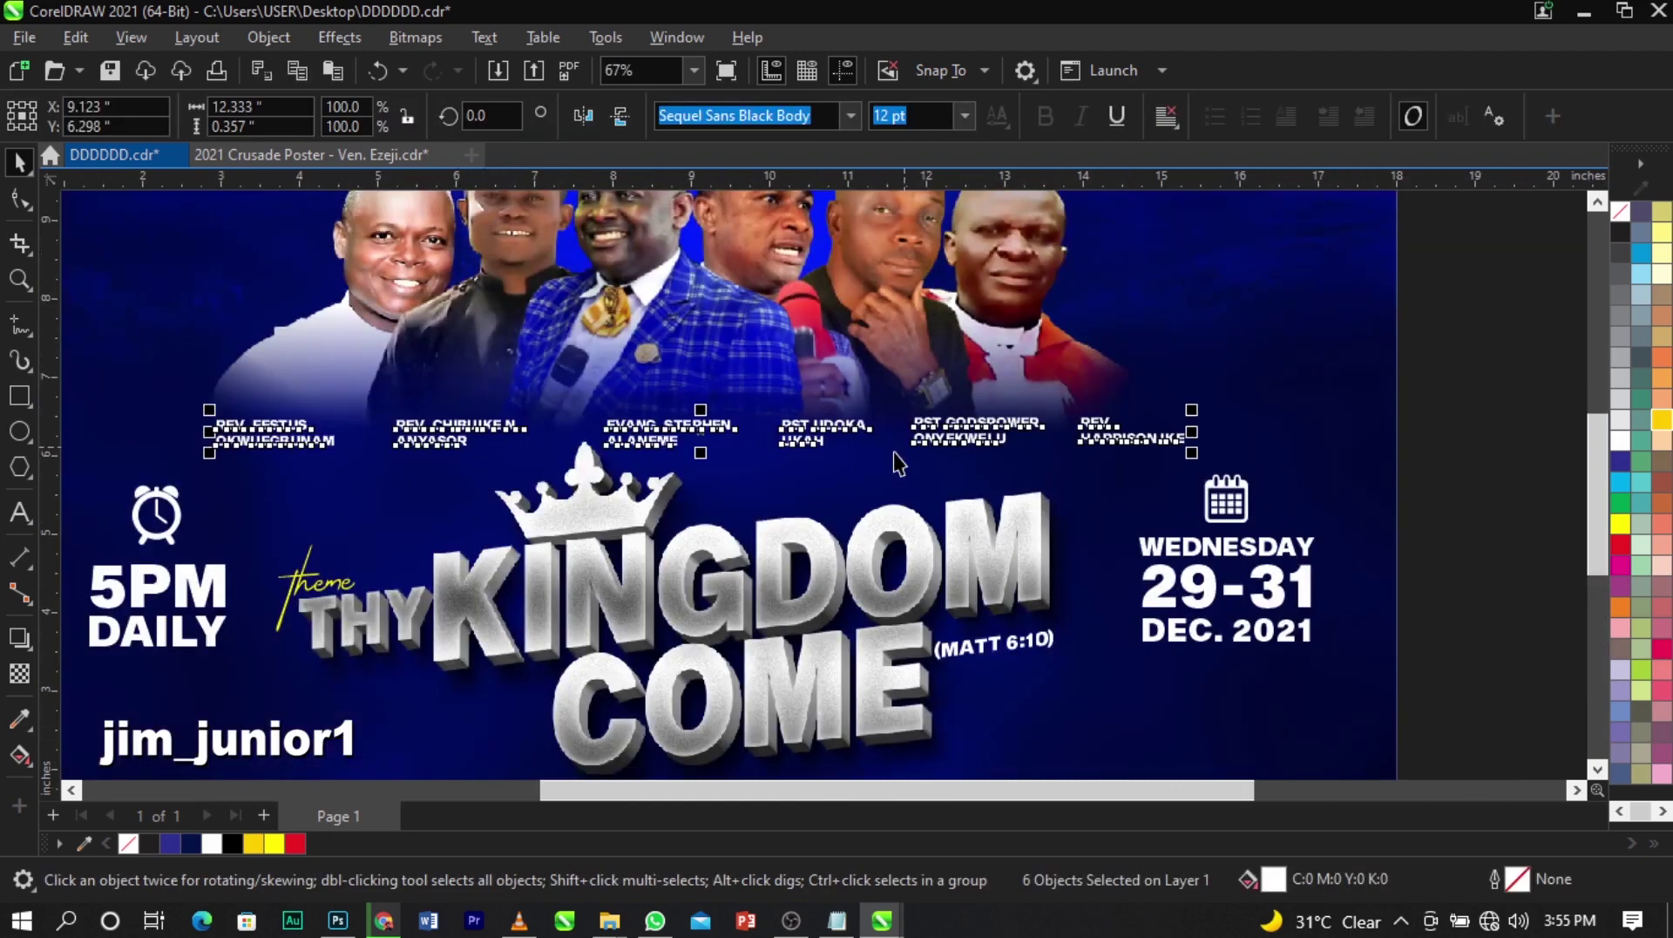
key(b)
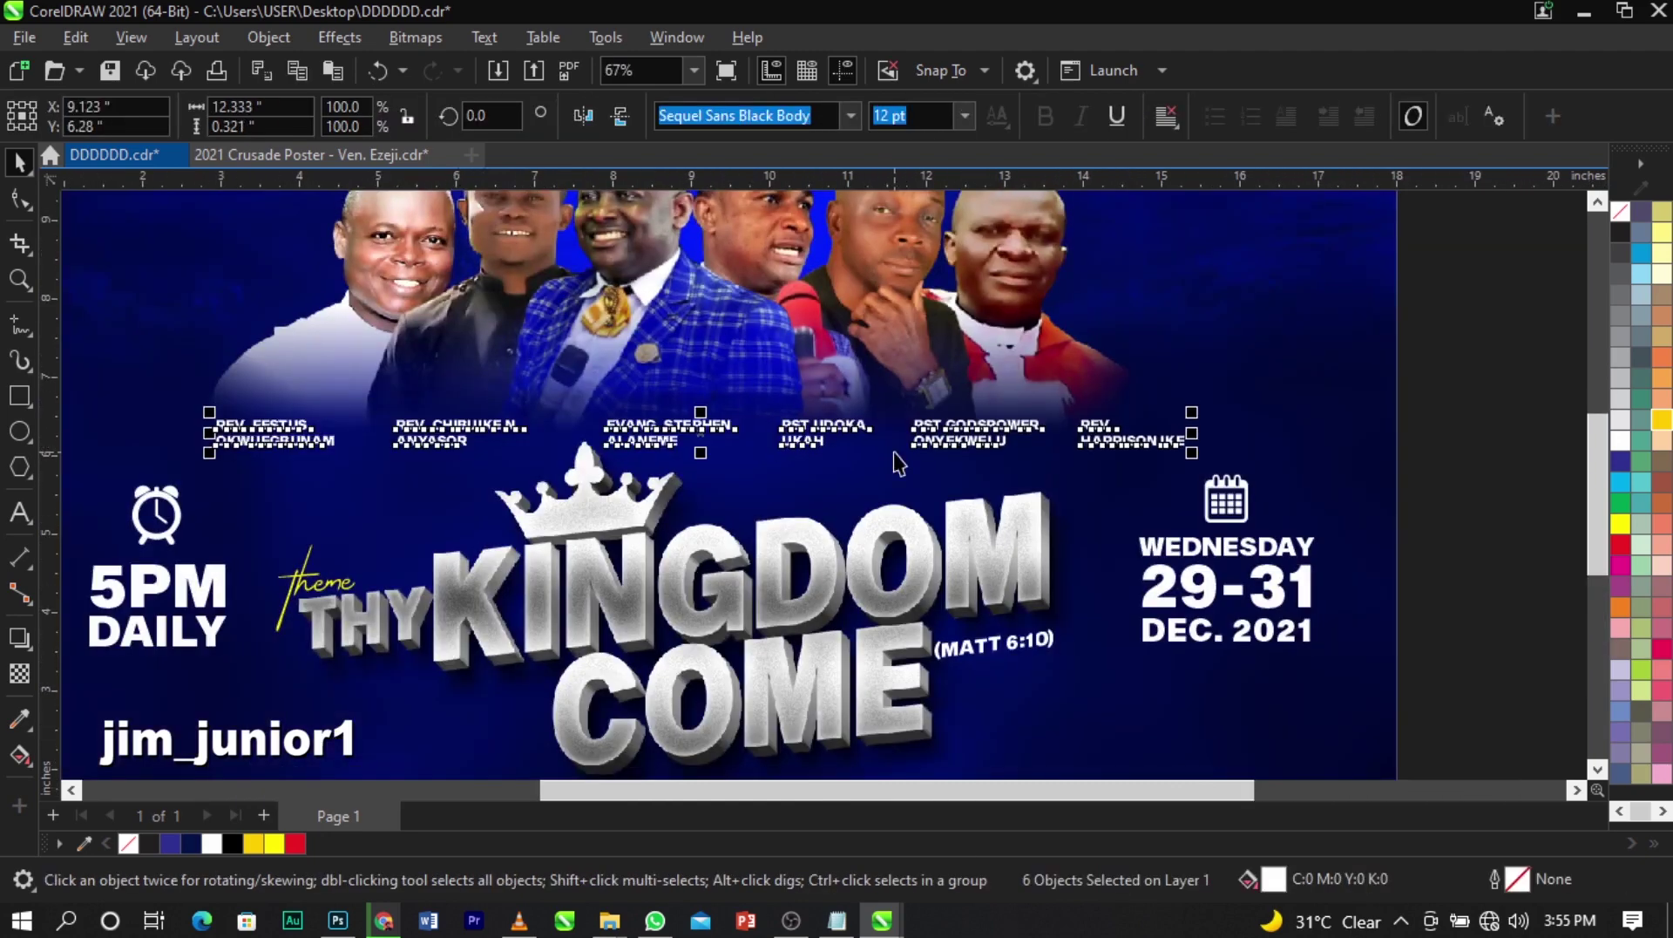
drag(924, 435, 929, 424)
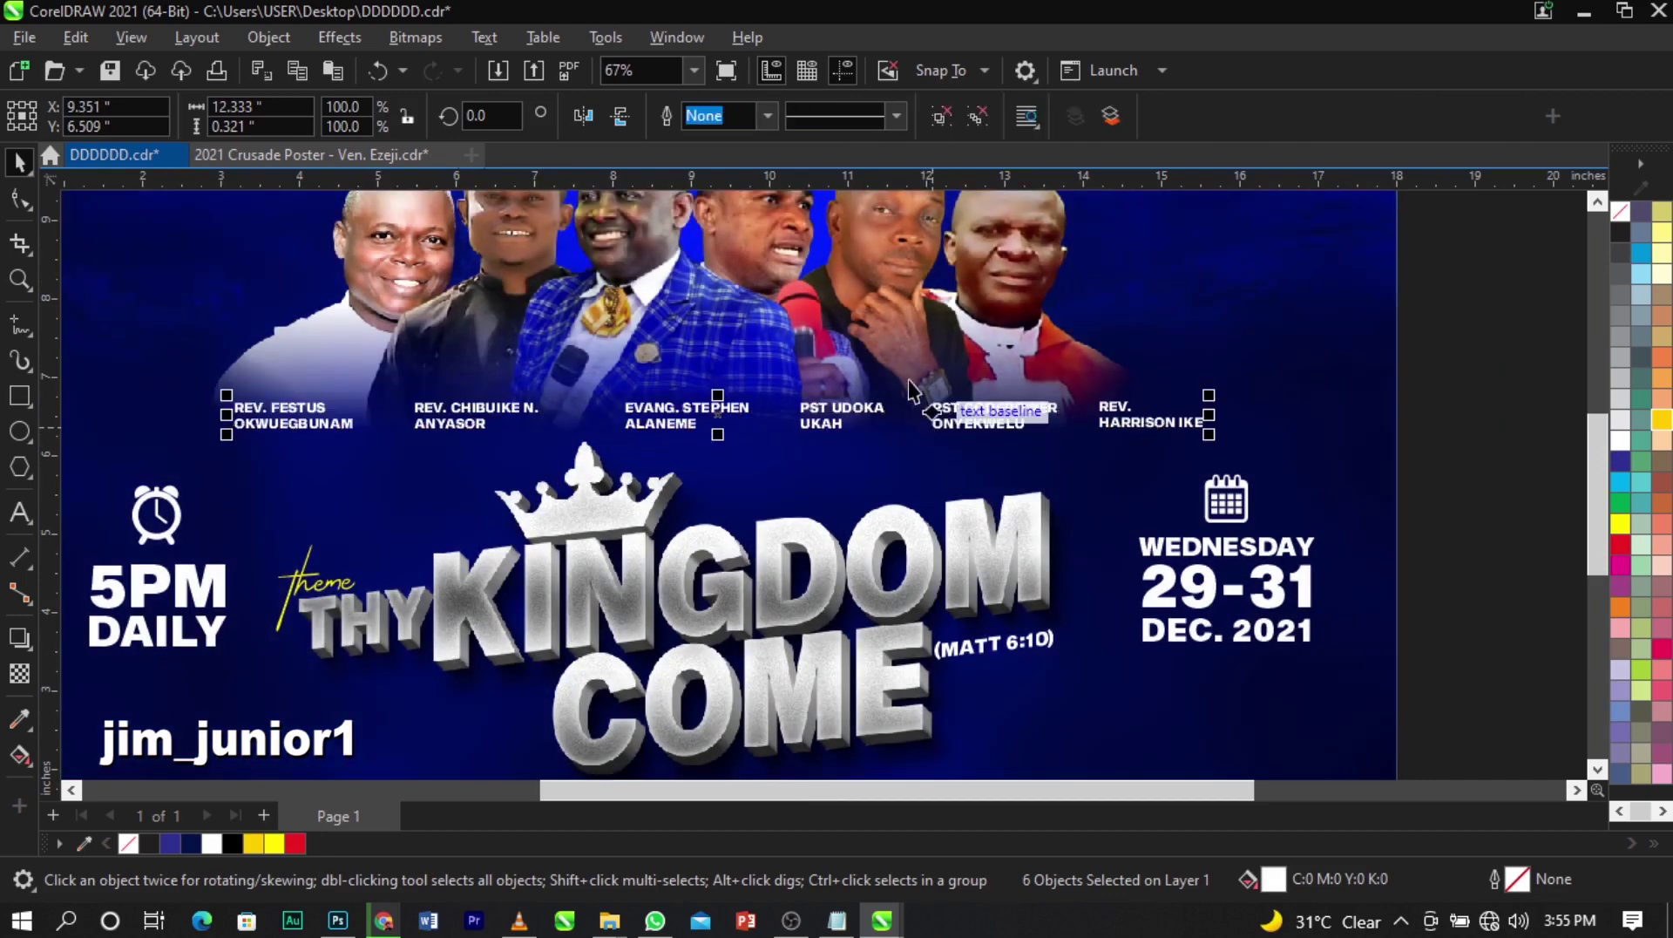
key(ctrl+g)
shift+click(912, 390)
key(c)
- Group the six name captions with Ctrl+G and zoom in on the names row
click(1486, 445)
click(955, 324)
click(935, 423)
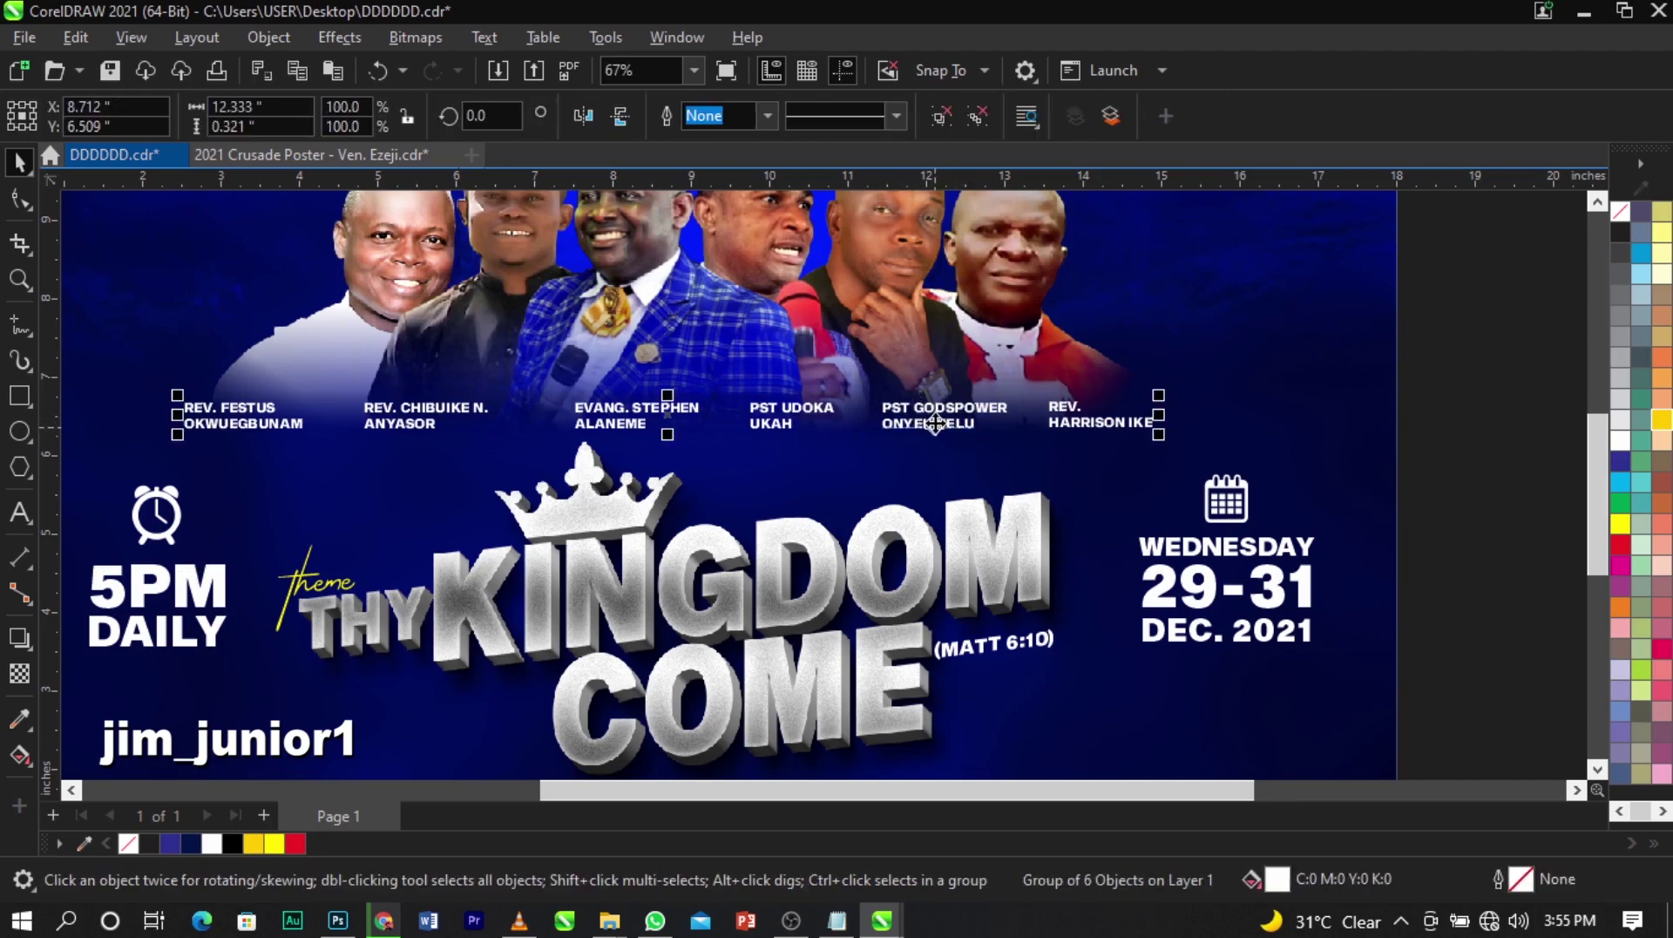
scroll(935, 422, down, 2)
key(z)
drag(330, 318, 1165, 490)
scroll(1165, 490, up, 2)
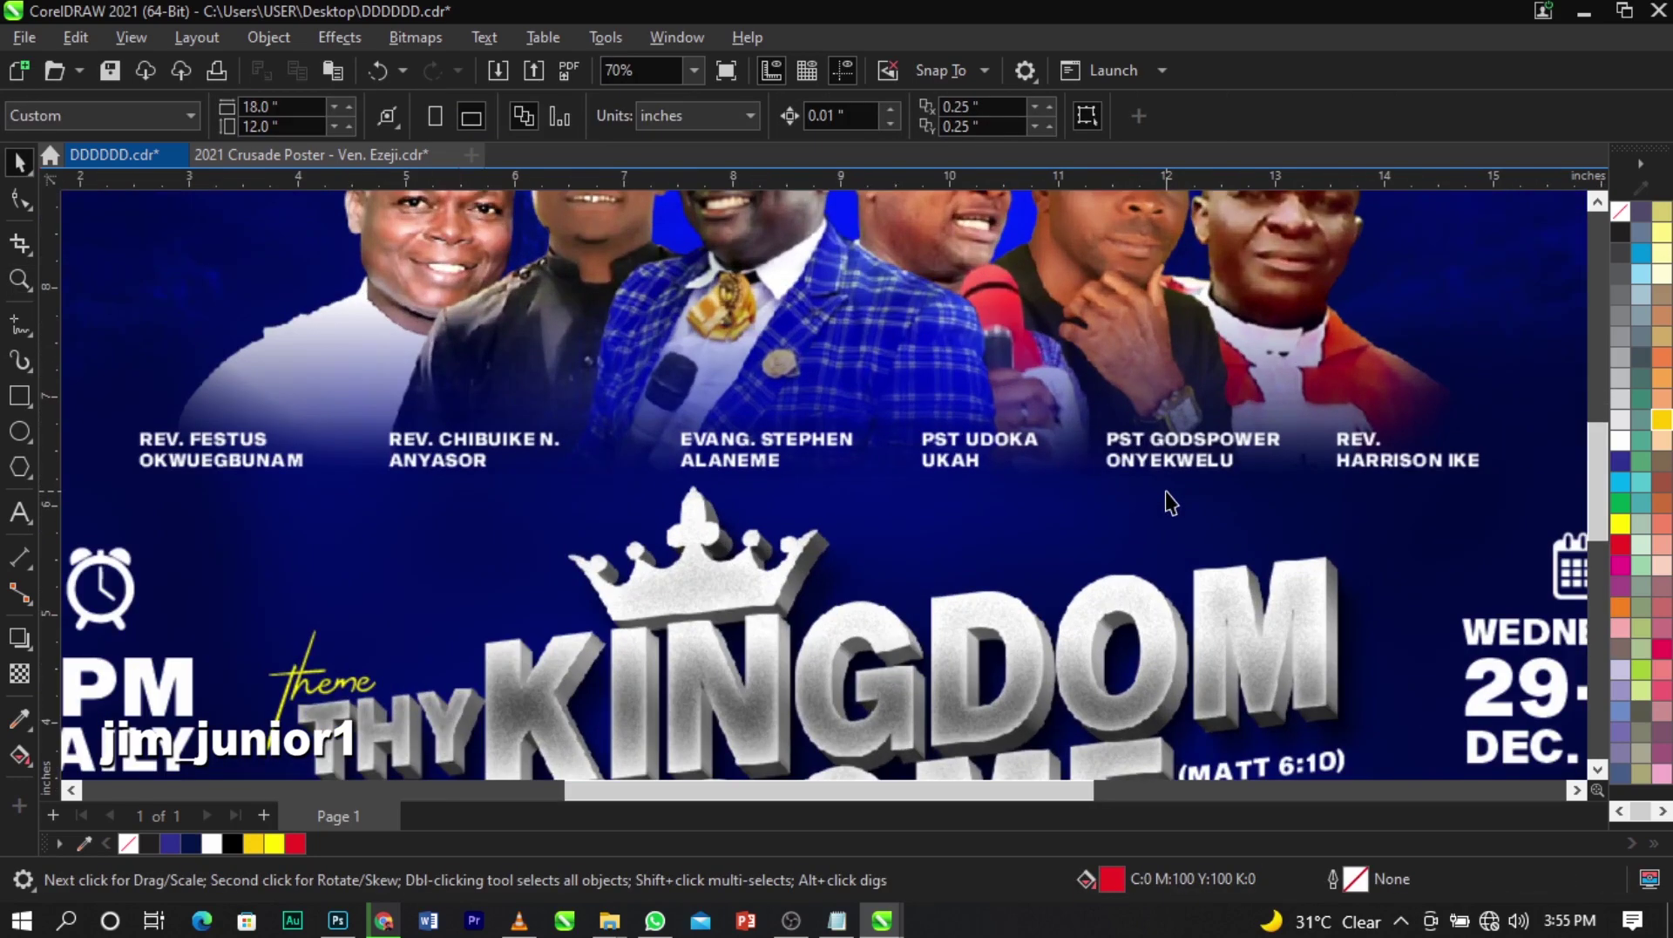
- Draw a vertical freehand divider line after the first name and give it a white outline
click(21, 326)
scroll(366, 448, up, 2)
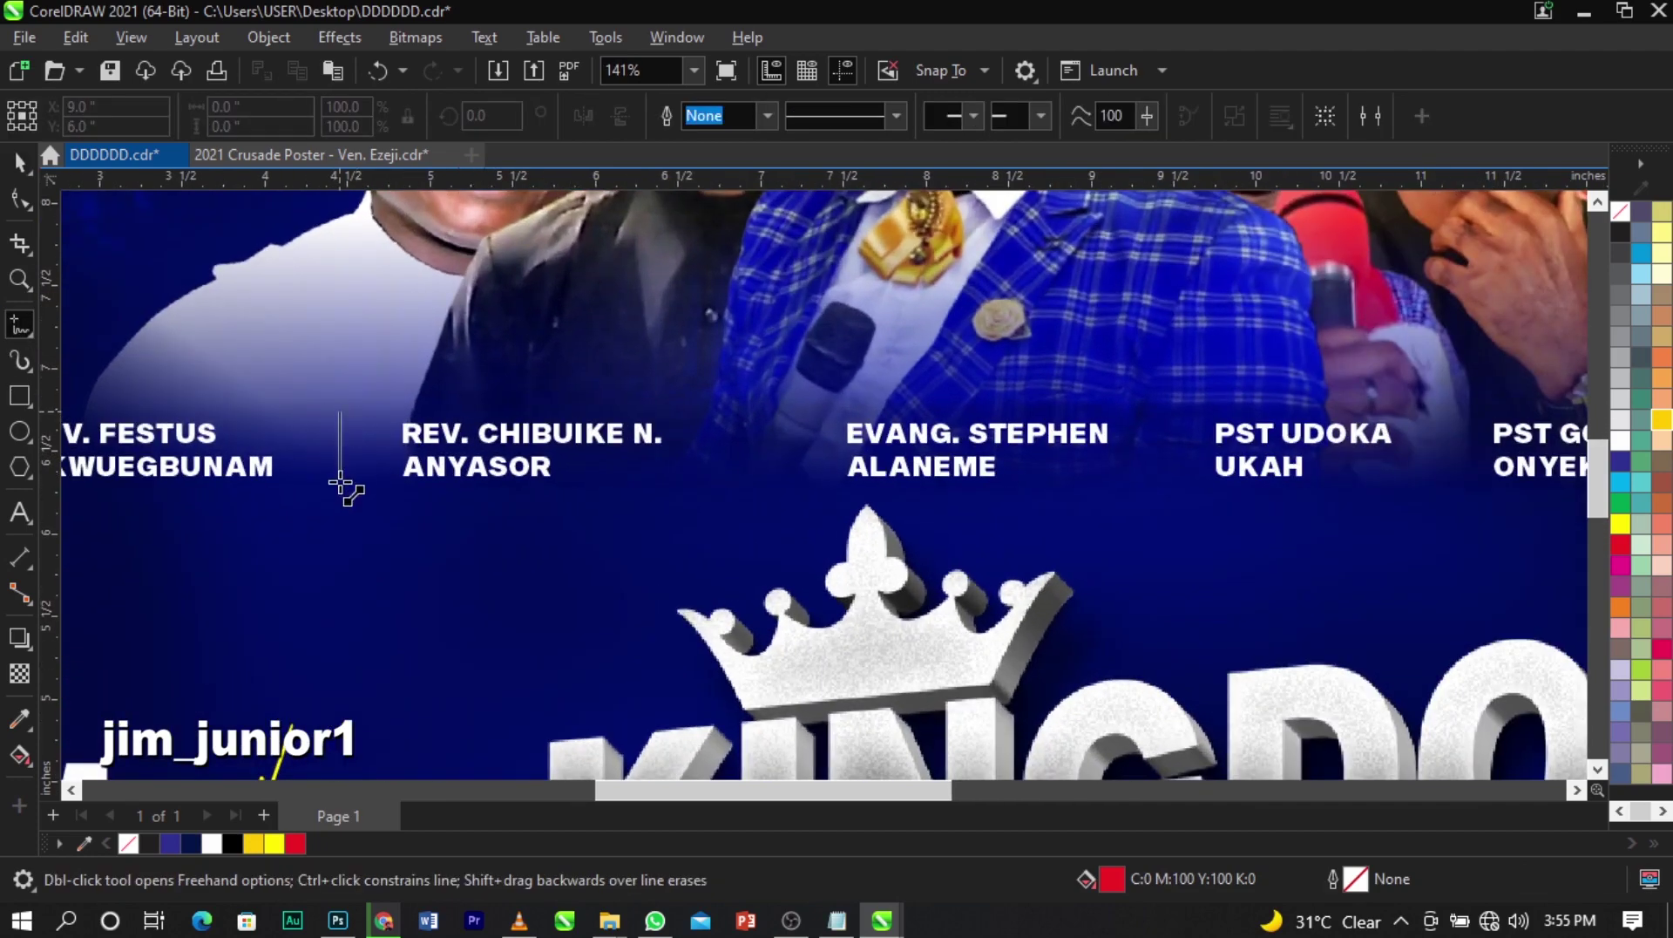
click(340, 494)
key(space)
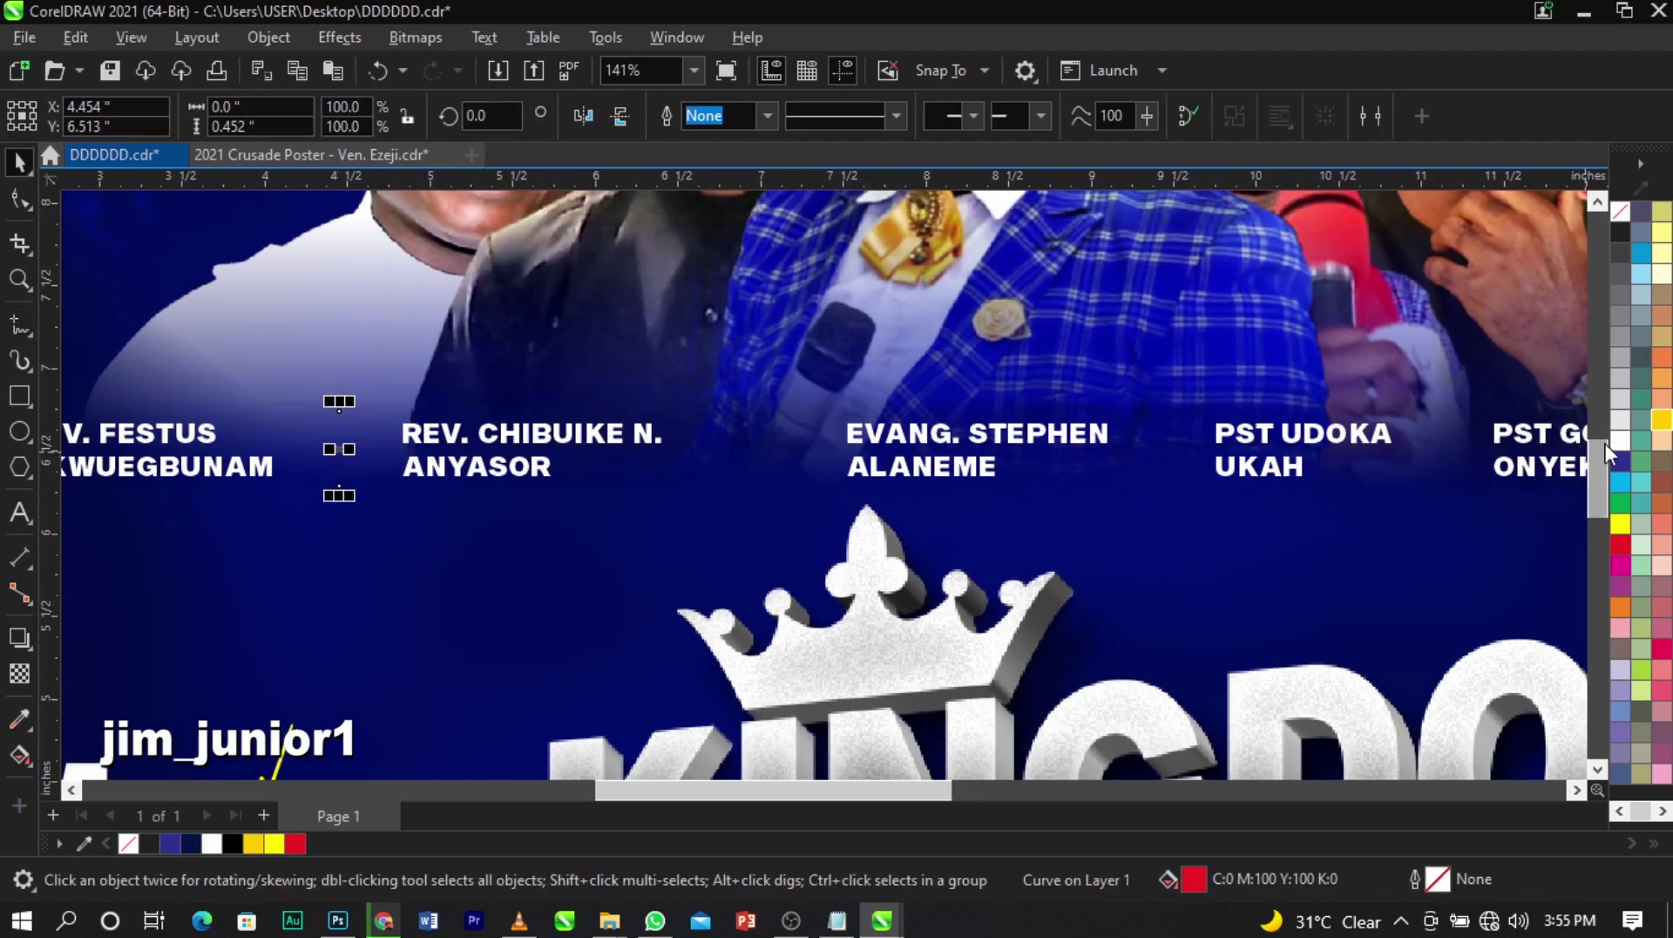
right_click(1619, 445)
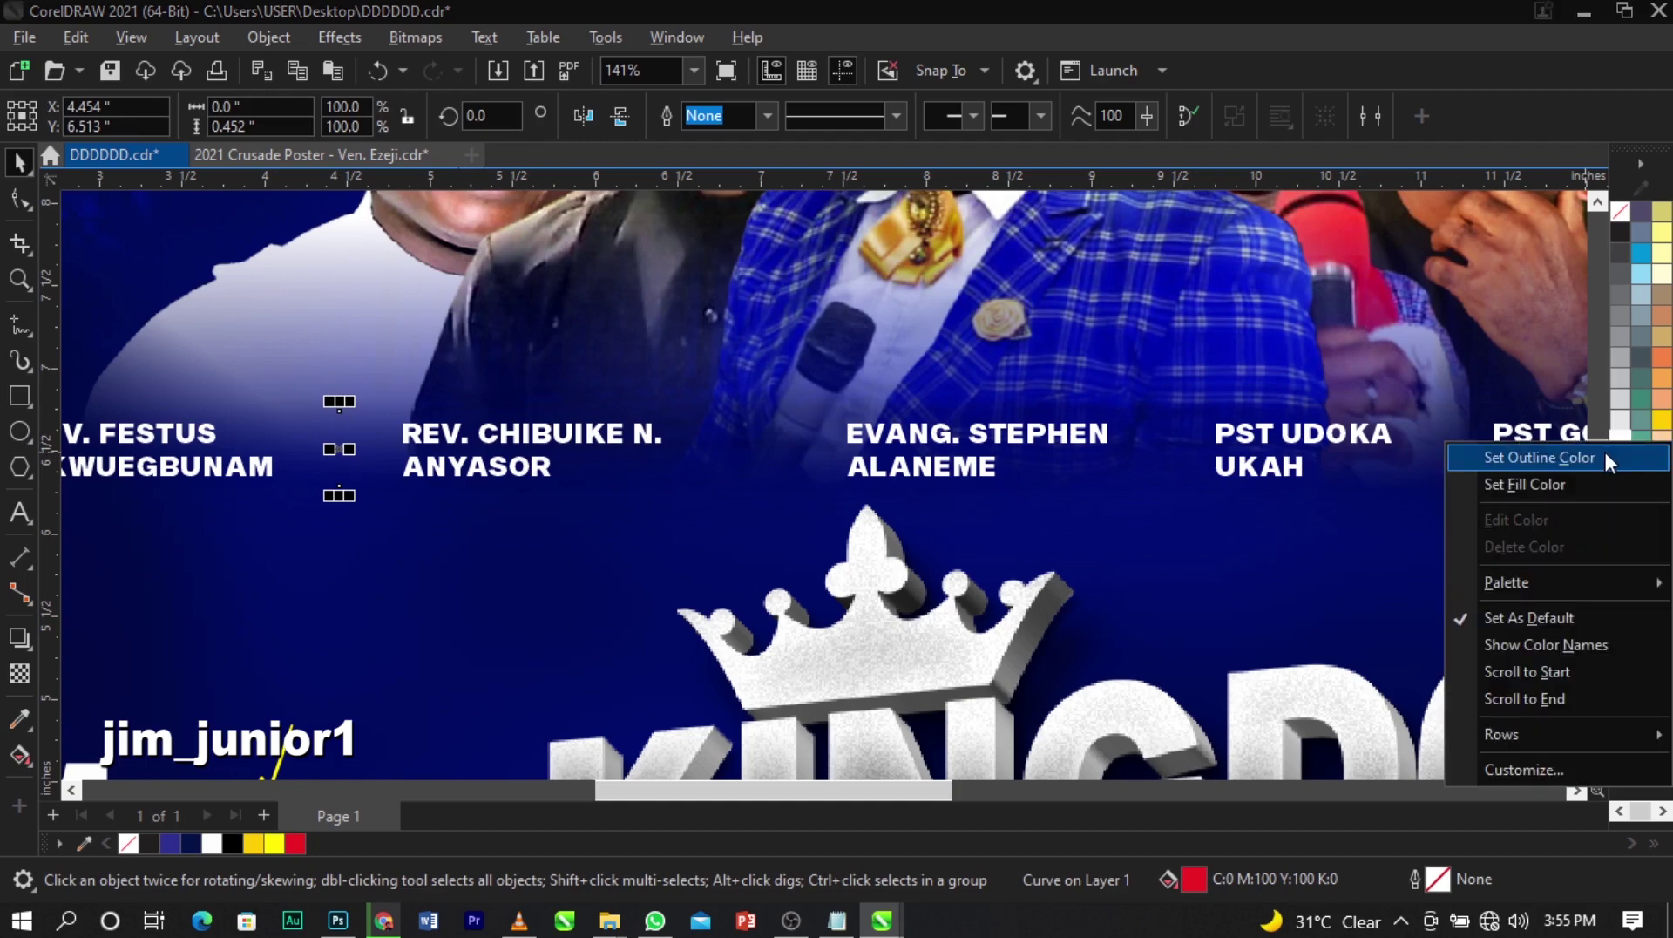
click(1604, 450)
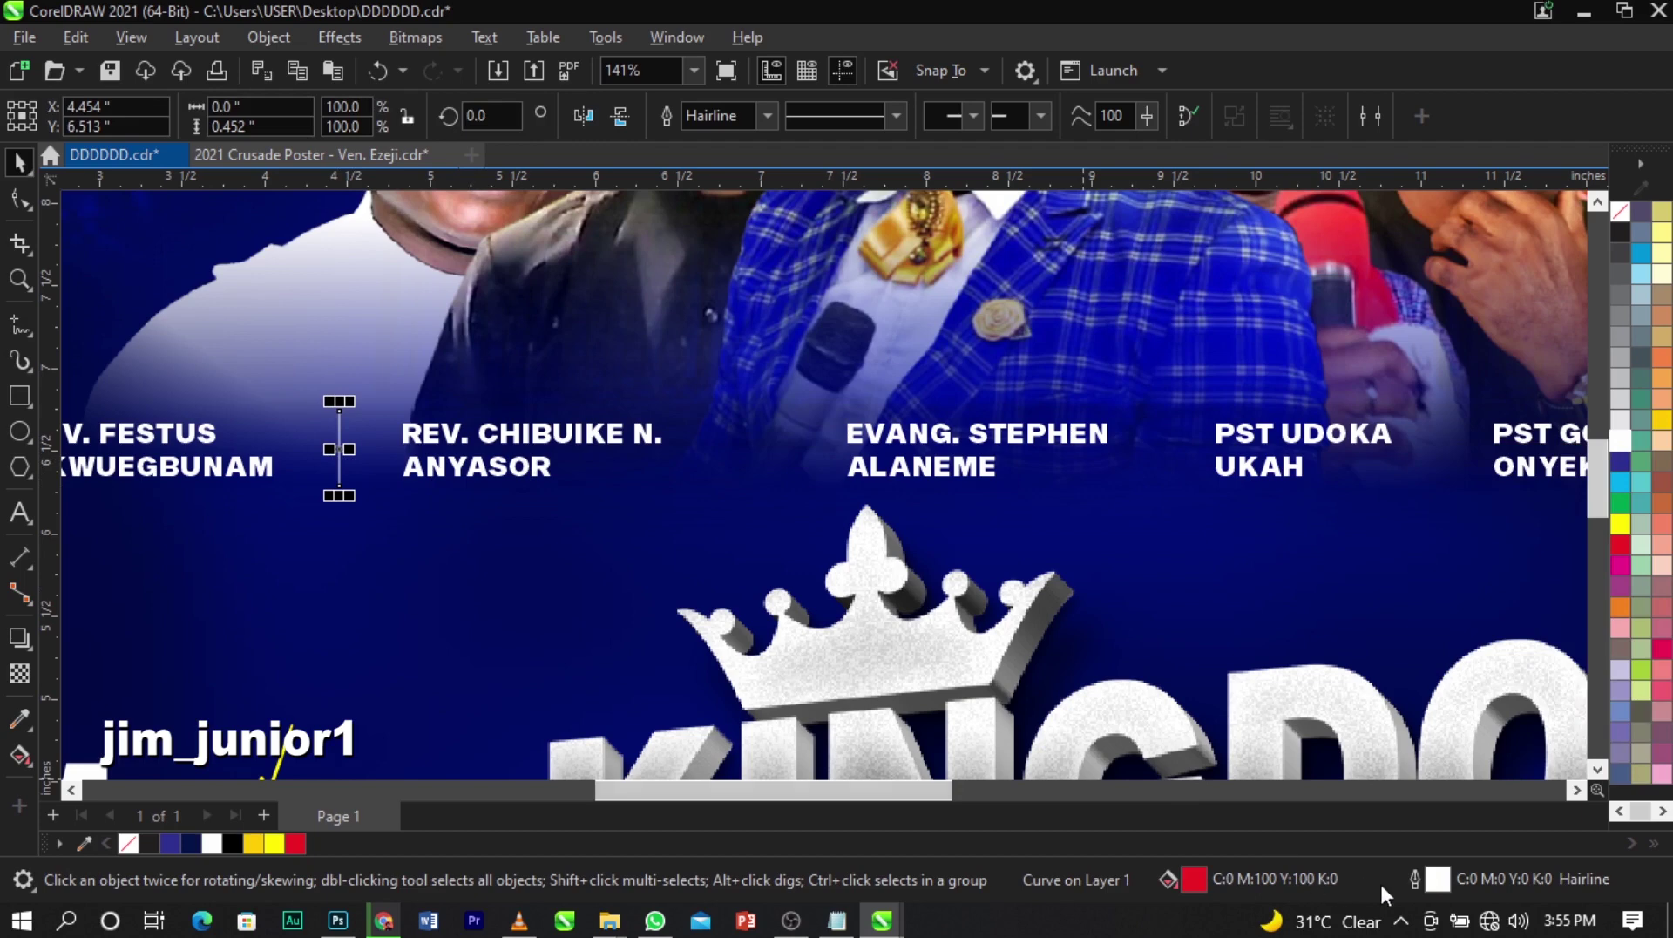
- Set the divider line's outline width to 4 px in the Outline Pen settings
double_click(1435, 880)
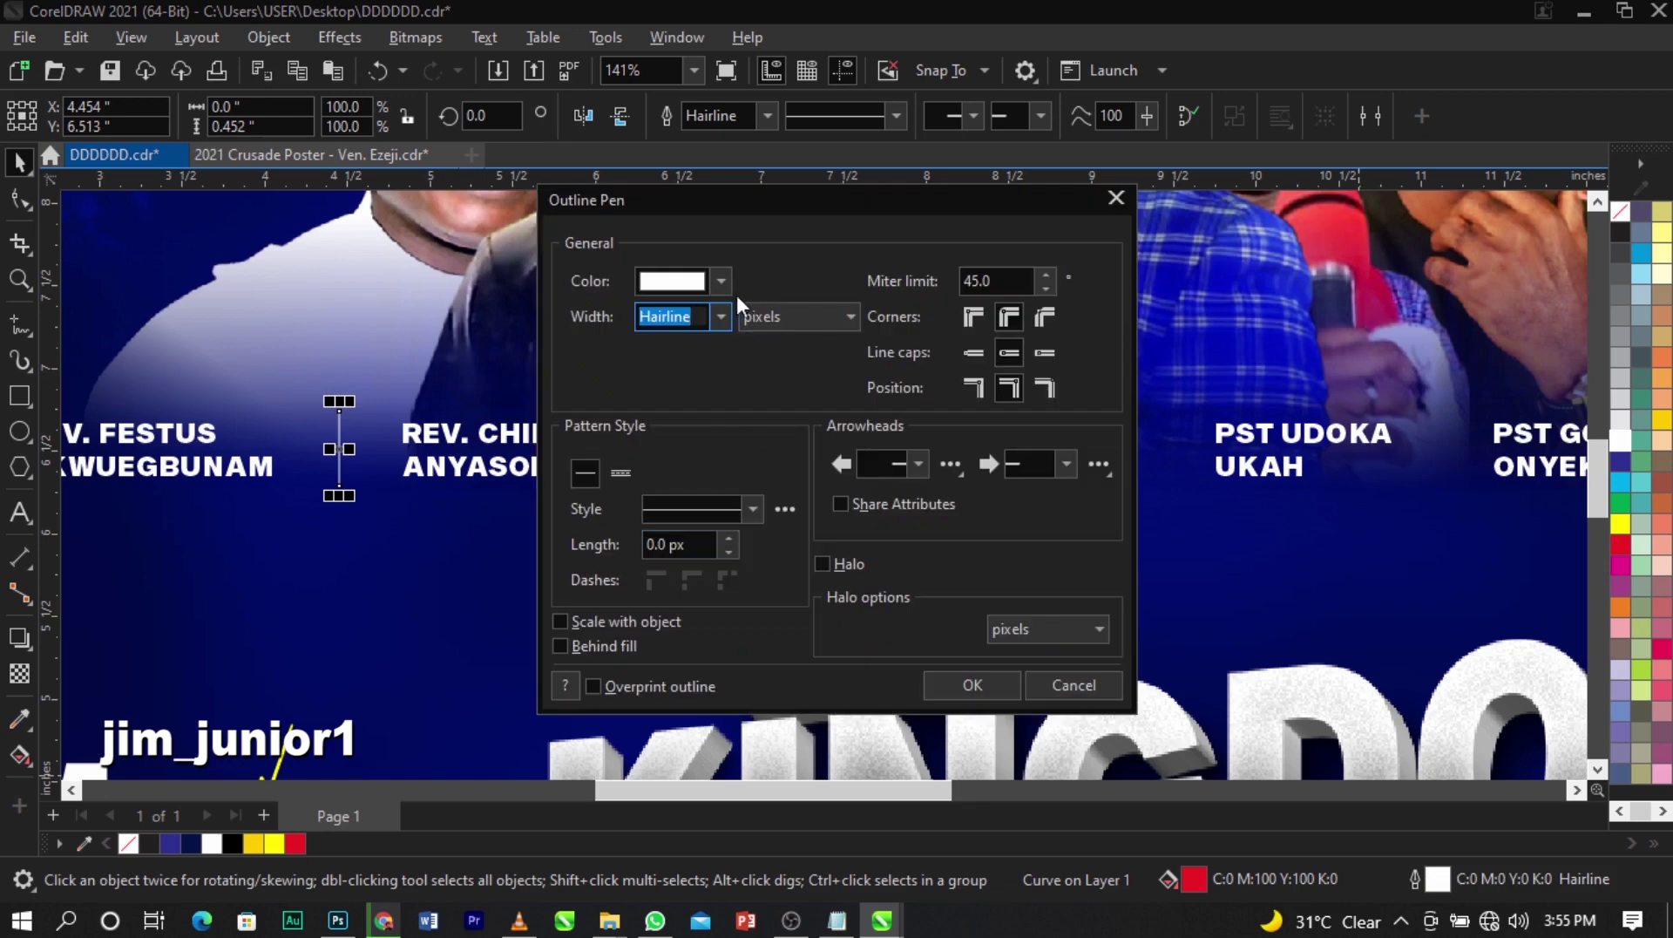
click(722, 317)
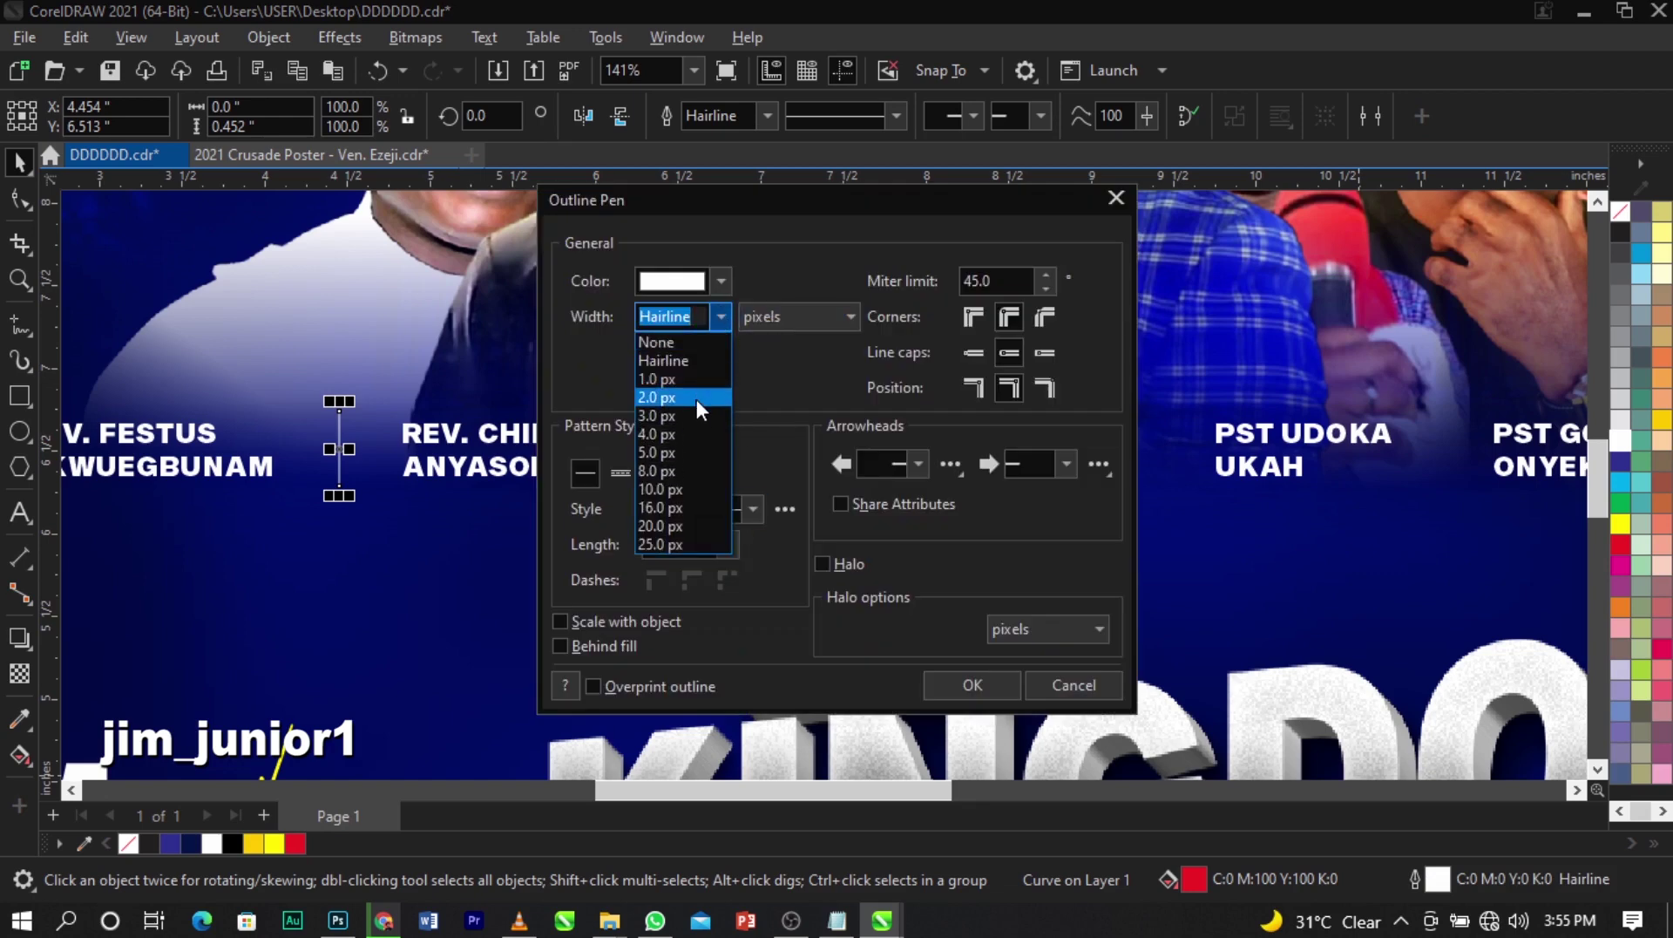
click(697, 399)
click(722, 315)
click(692, 406)
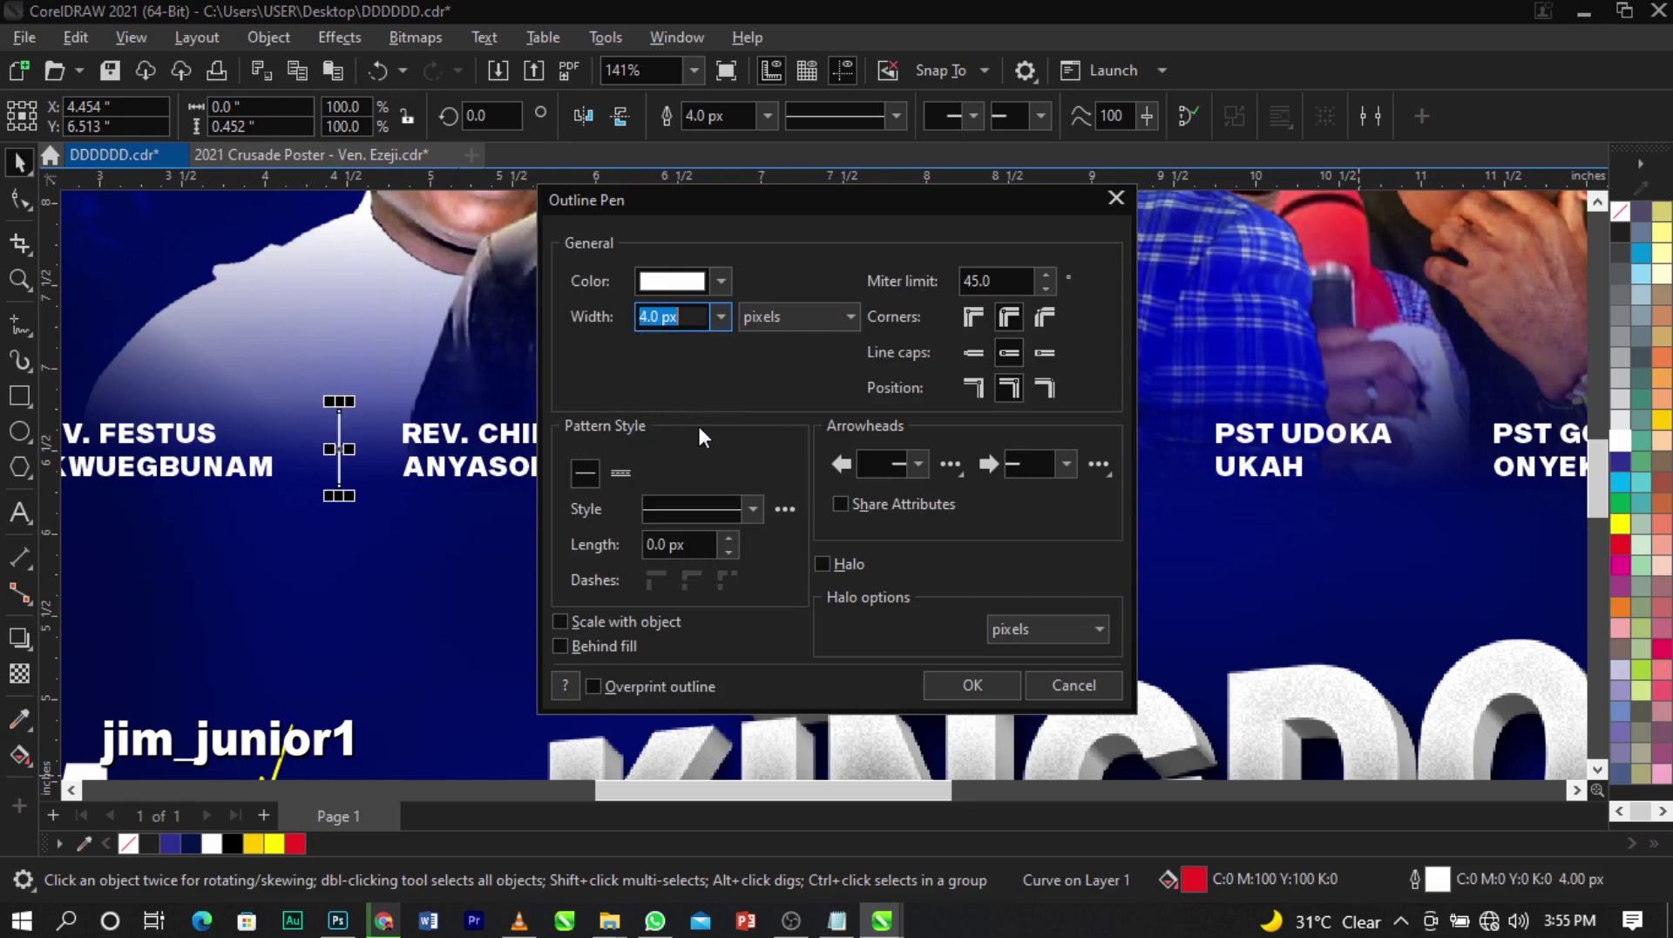
click(957, 684)
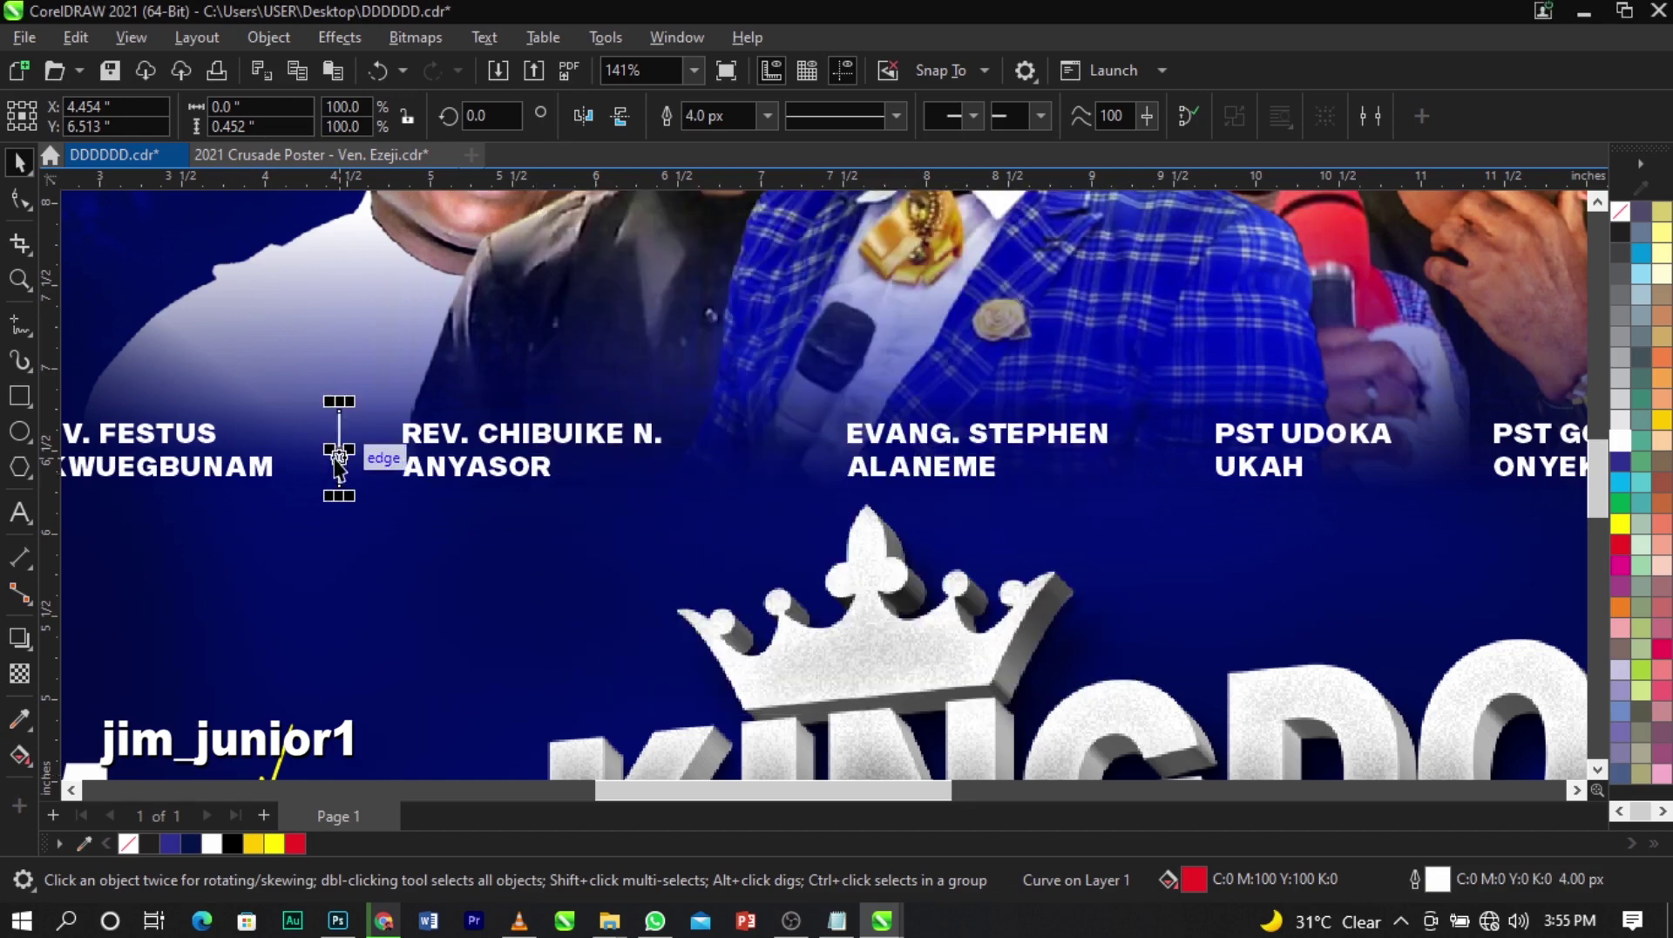
- Place copies of the white divider between the remaining minister names
drag(339, 462, 641, 475)
drag(754, 494, 1165, 488)
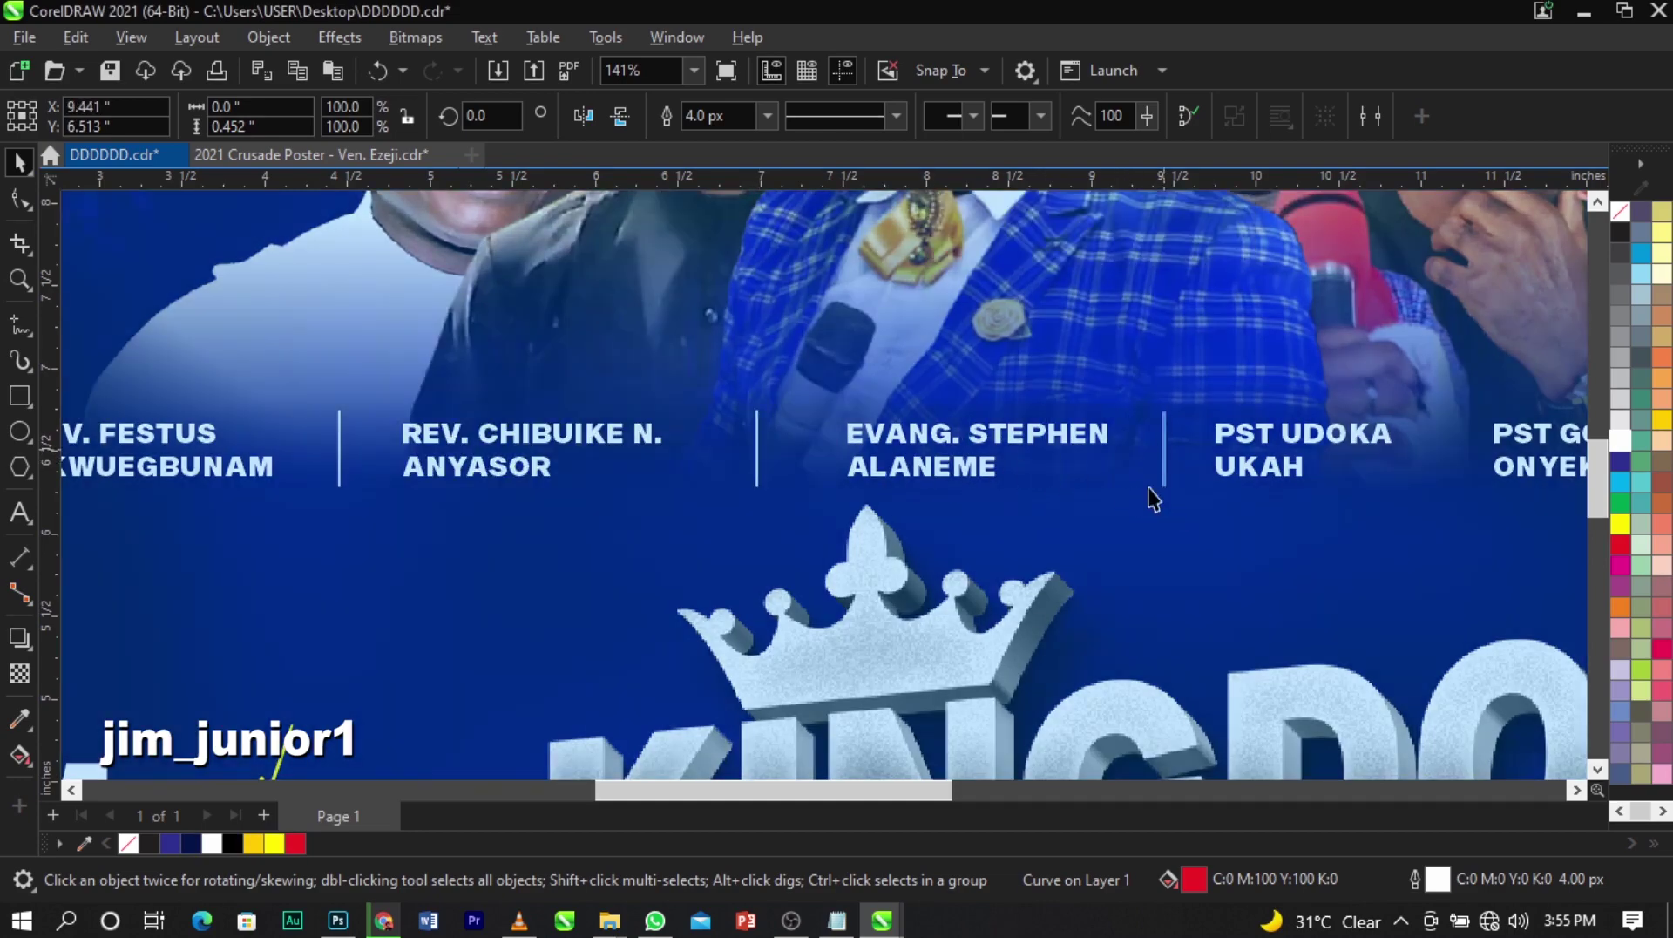
scroll(646, 479, down, 3)
scroll(797, 484, up, 2)
click(721, 453)
drag(721, 458, 1277, 465)
scroll(1290, 466, down, 3)
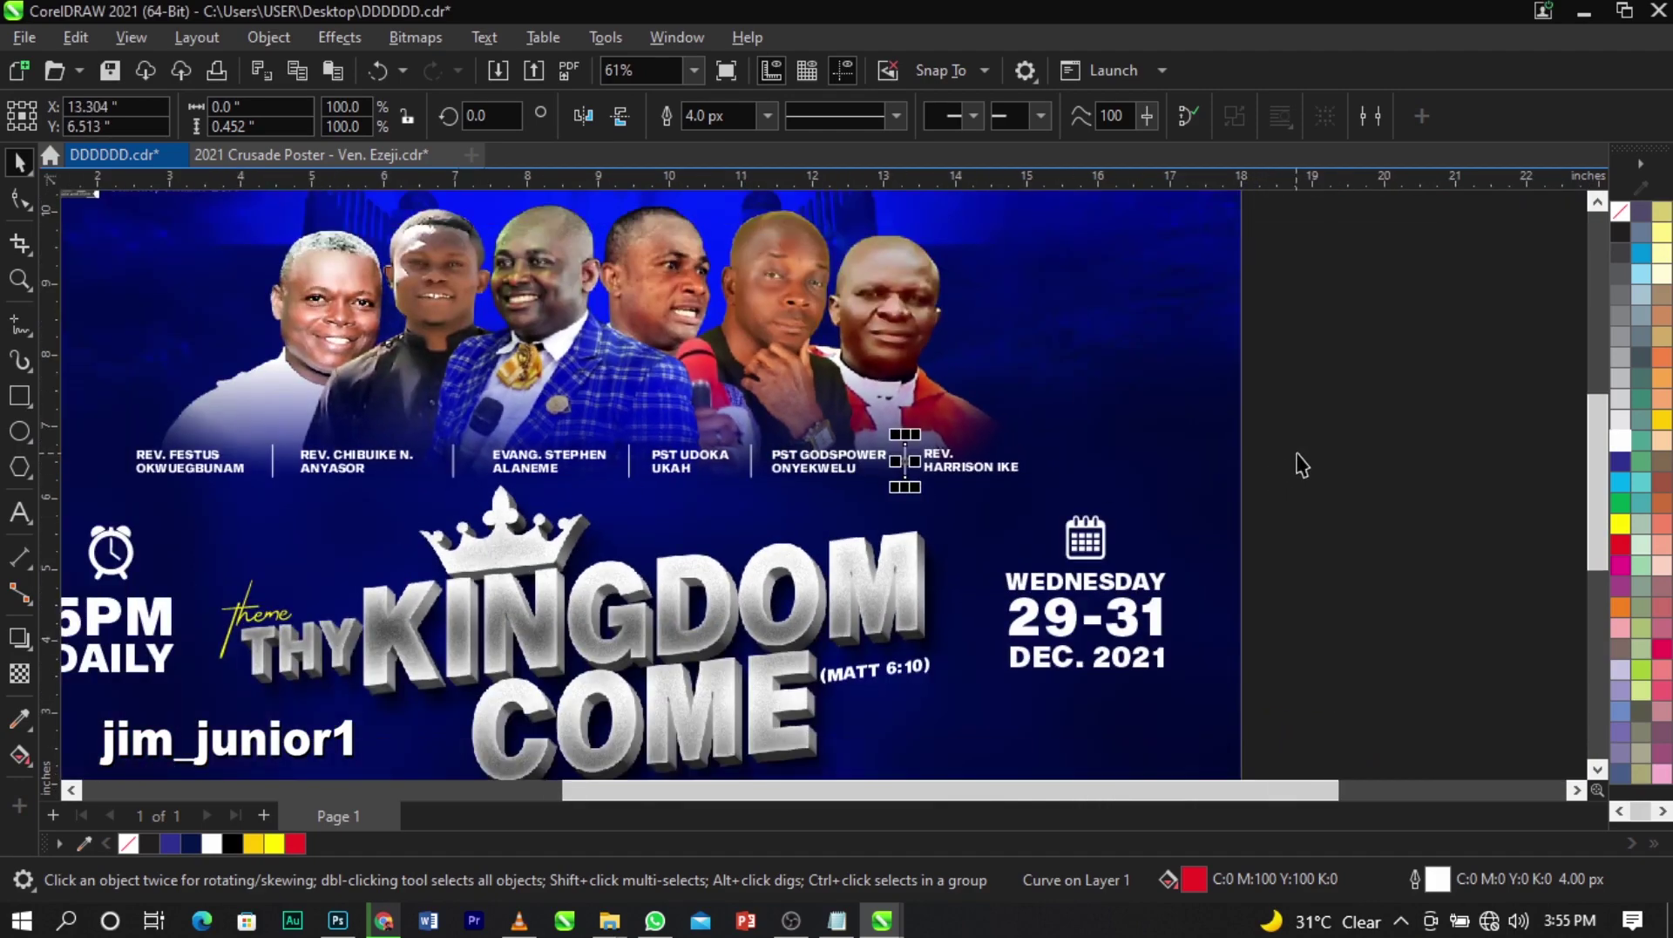
click(1301, 465)
scroll(1302, 471, down, 4)
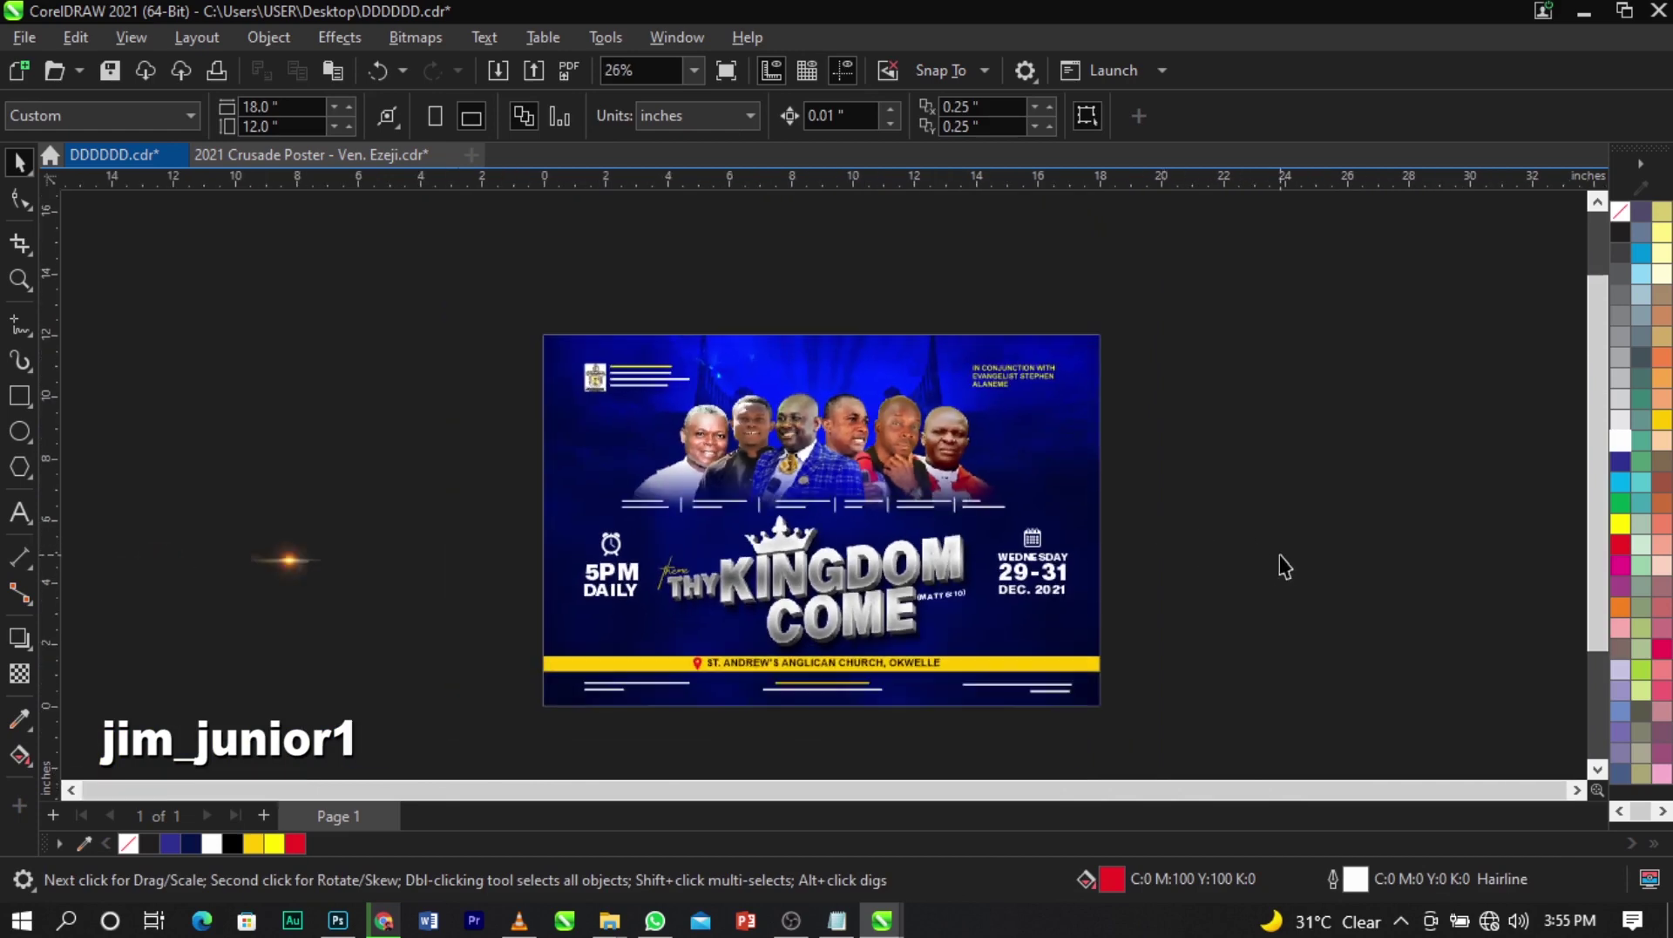
- Move the lens-flare image onto the poster's left edge and enlarge it to about 8.3 inches wide
key(z)
drag(392, 317, 1232, 736)
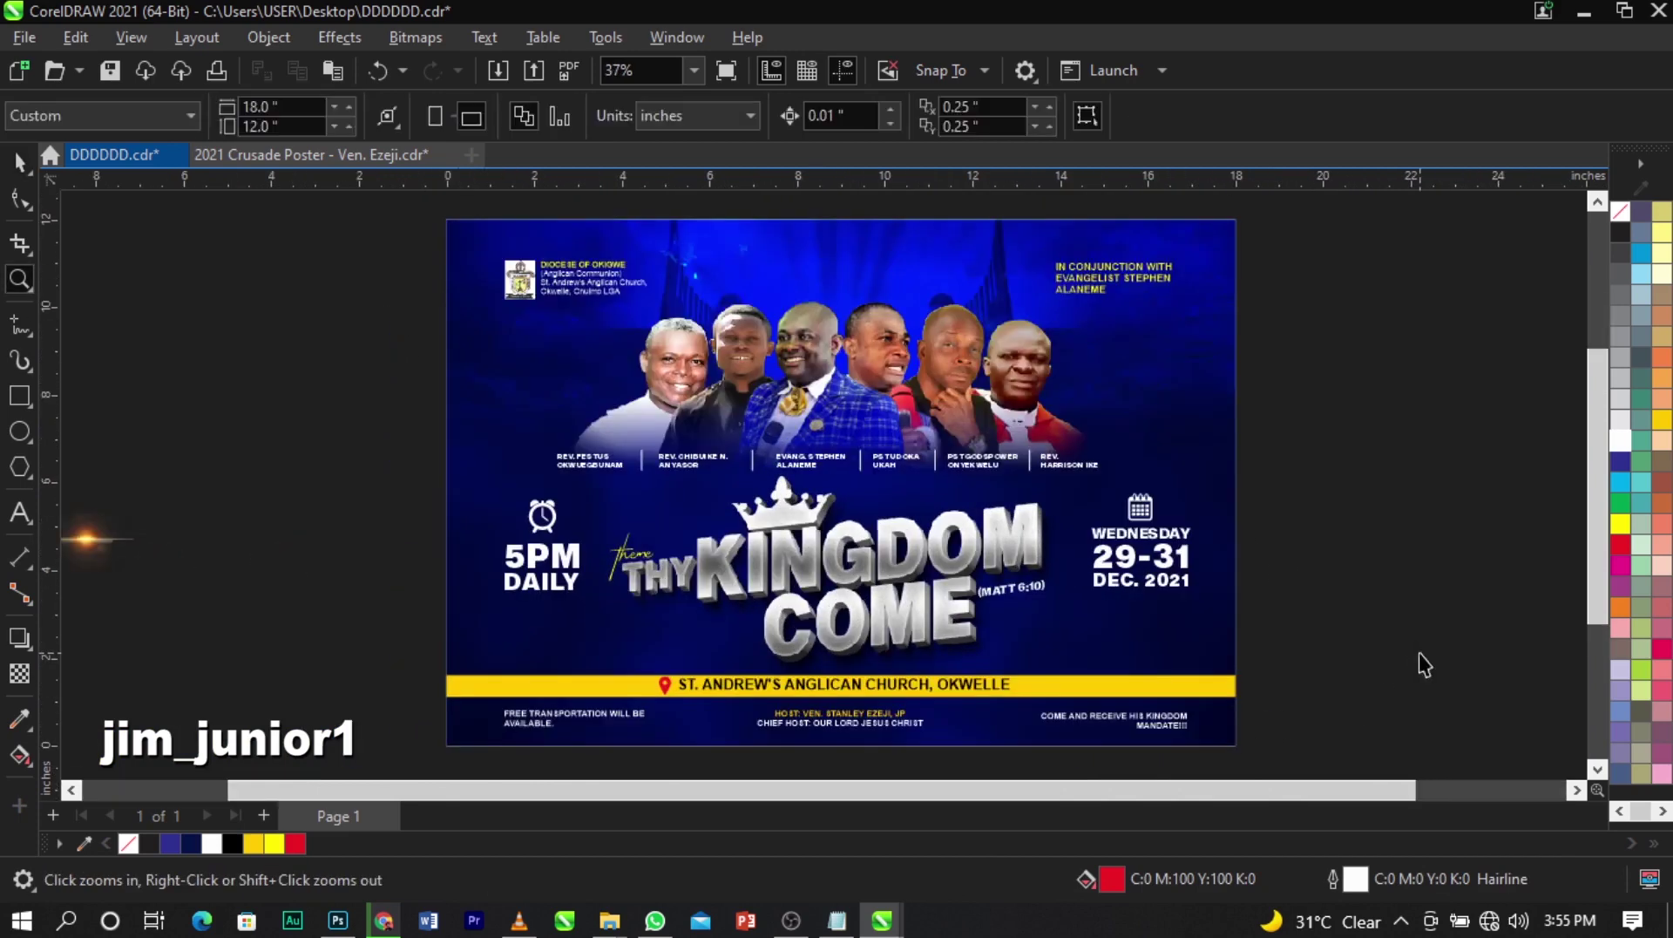
click(96, 554)
drag(96, 554, 673, 697)
drag(411, 616, 315, 573)
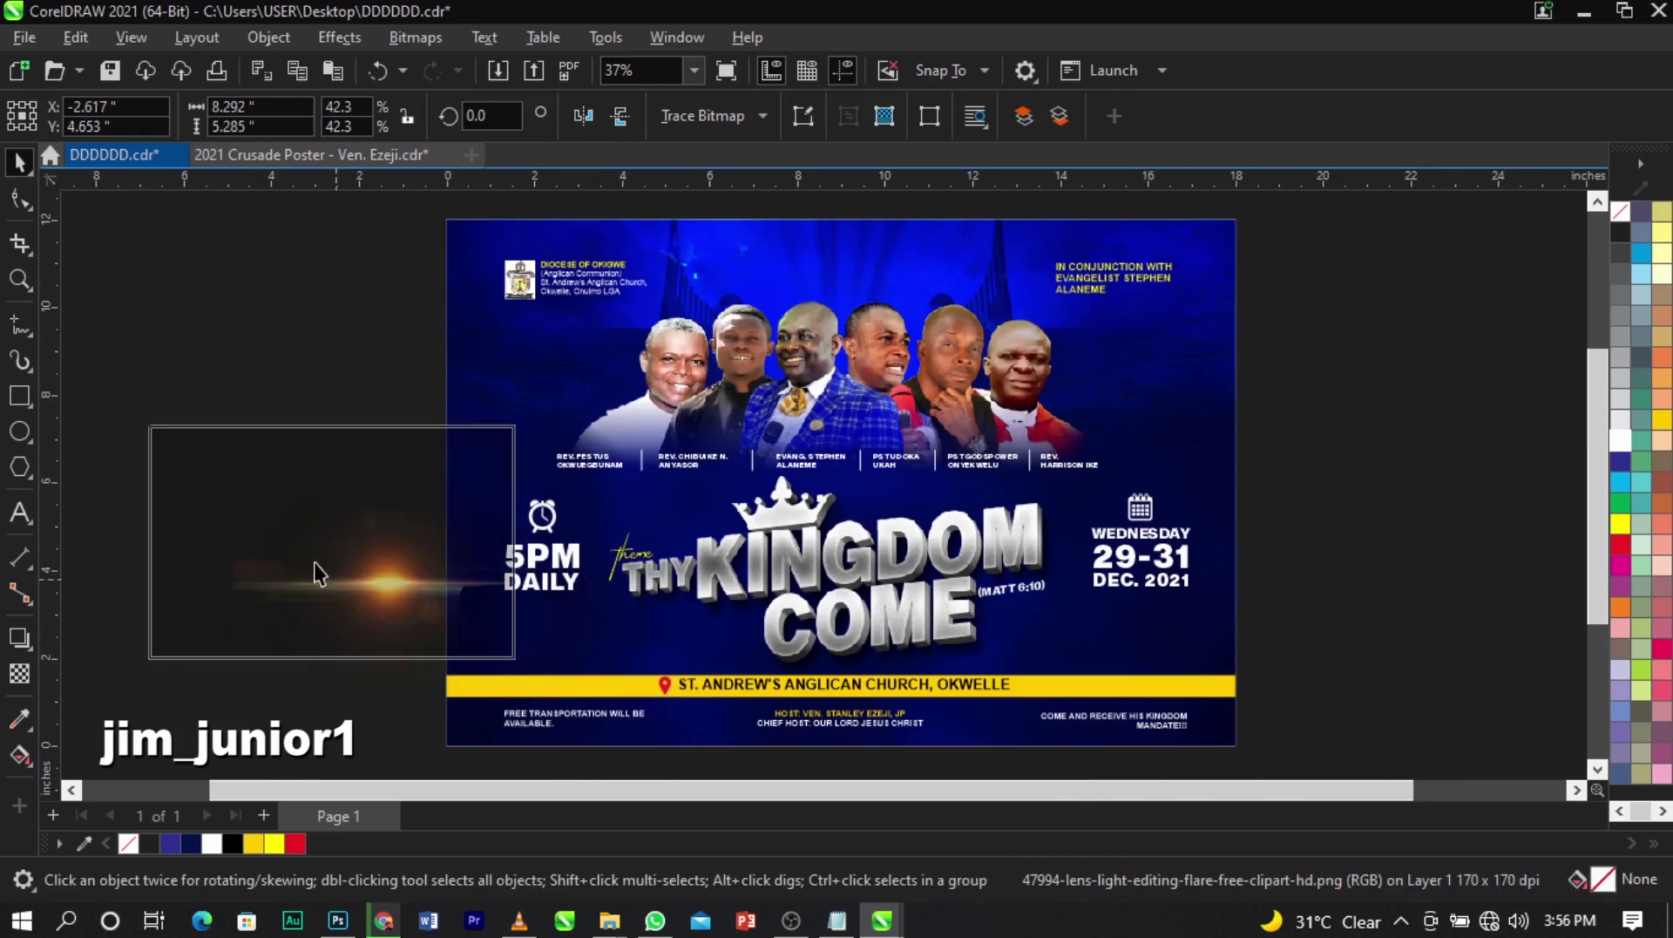
scroll(400, 549, up, 4)
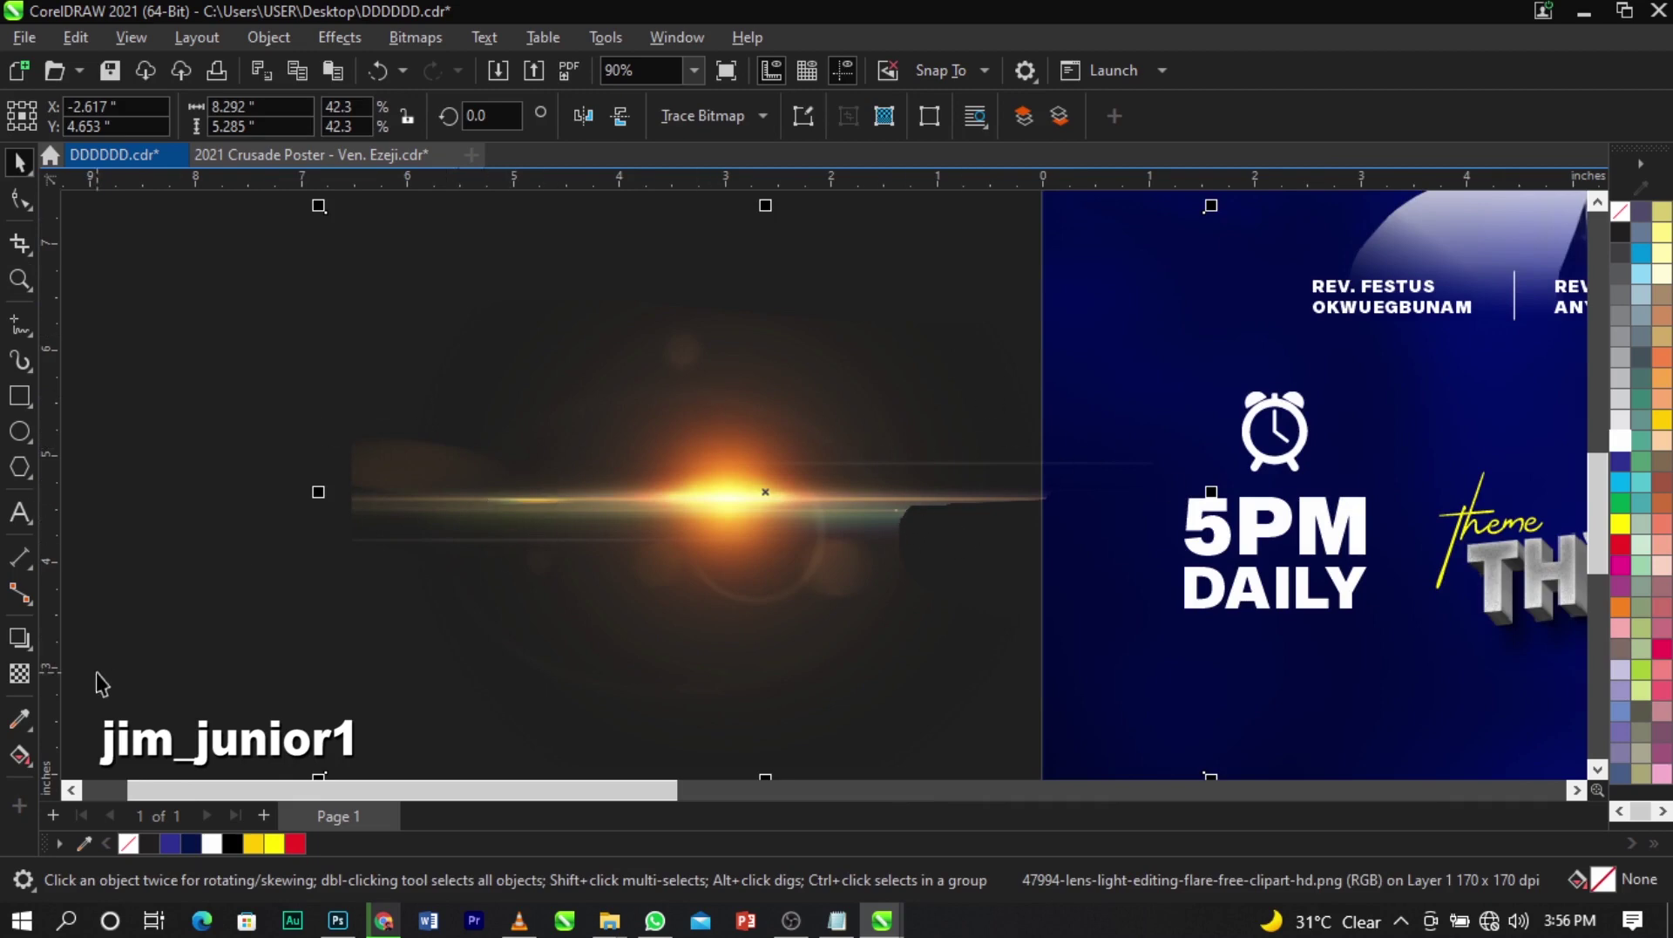
- Fade the flare toward its left side with a fountain transparency and convert it to a bitmap
click(20, 674)
drag(630, 515, 461, 507)
click(415, 39)
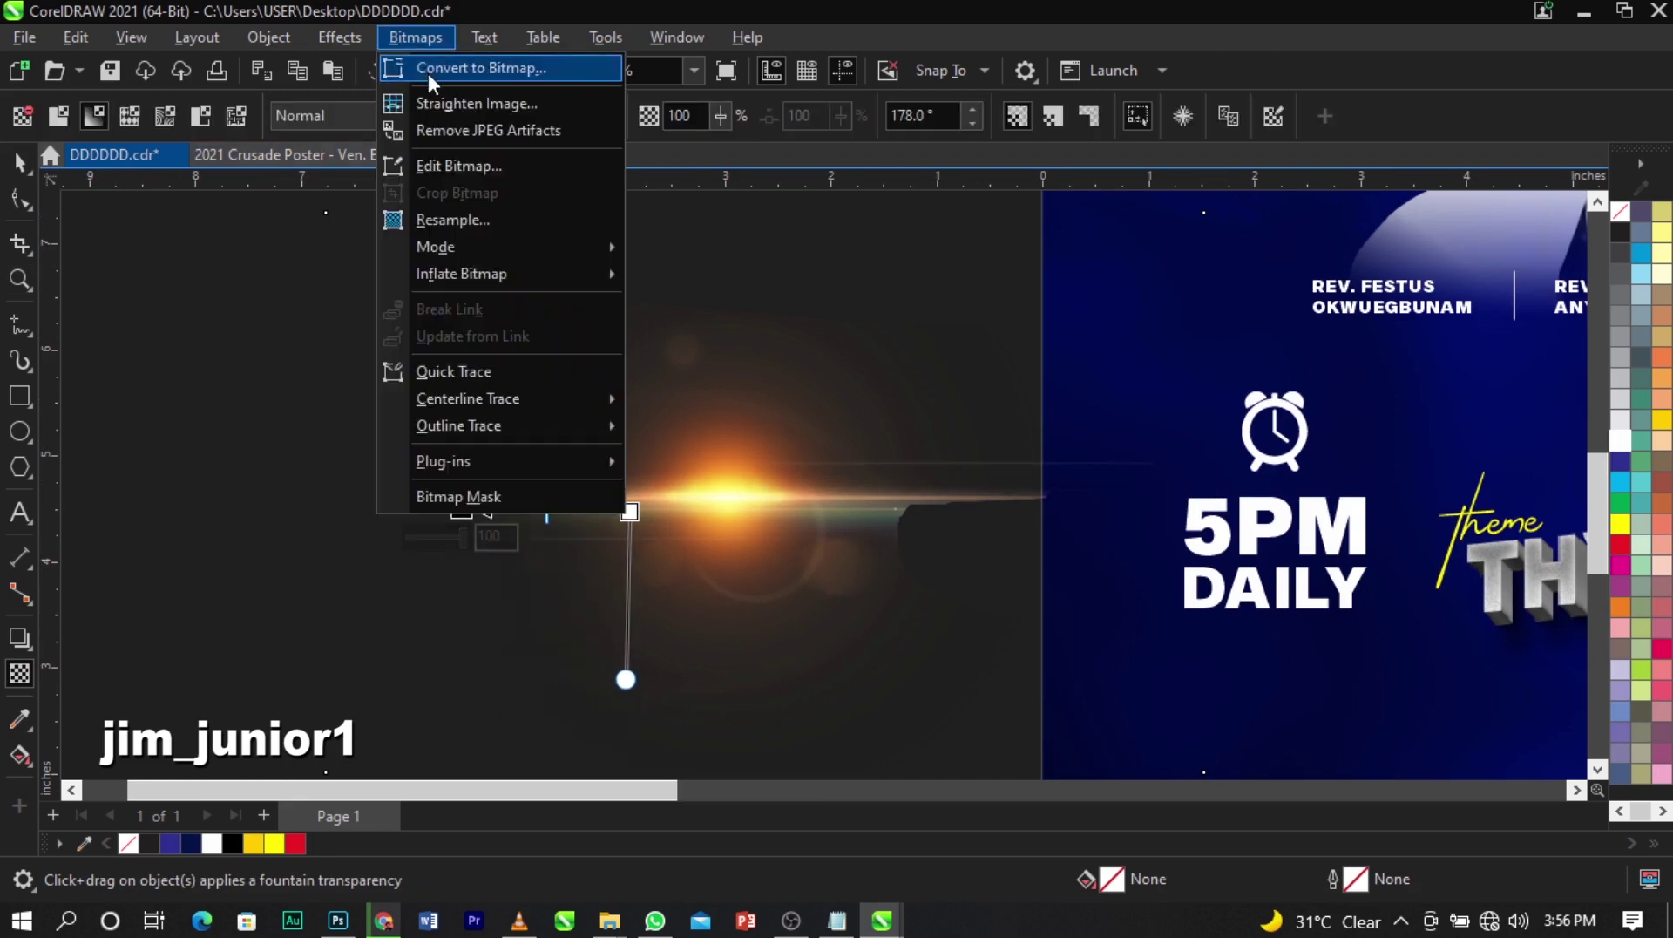
click(427, 68)
click(842, 593)
- Fade the flare rightward from its centre and bake the fade in with Convert to Bitmap
drag(717, 513, 883, 513)
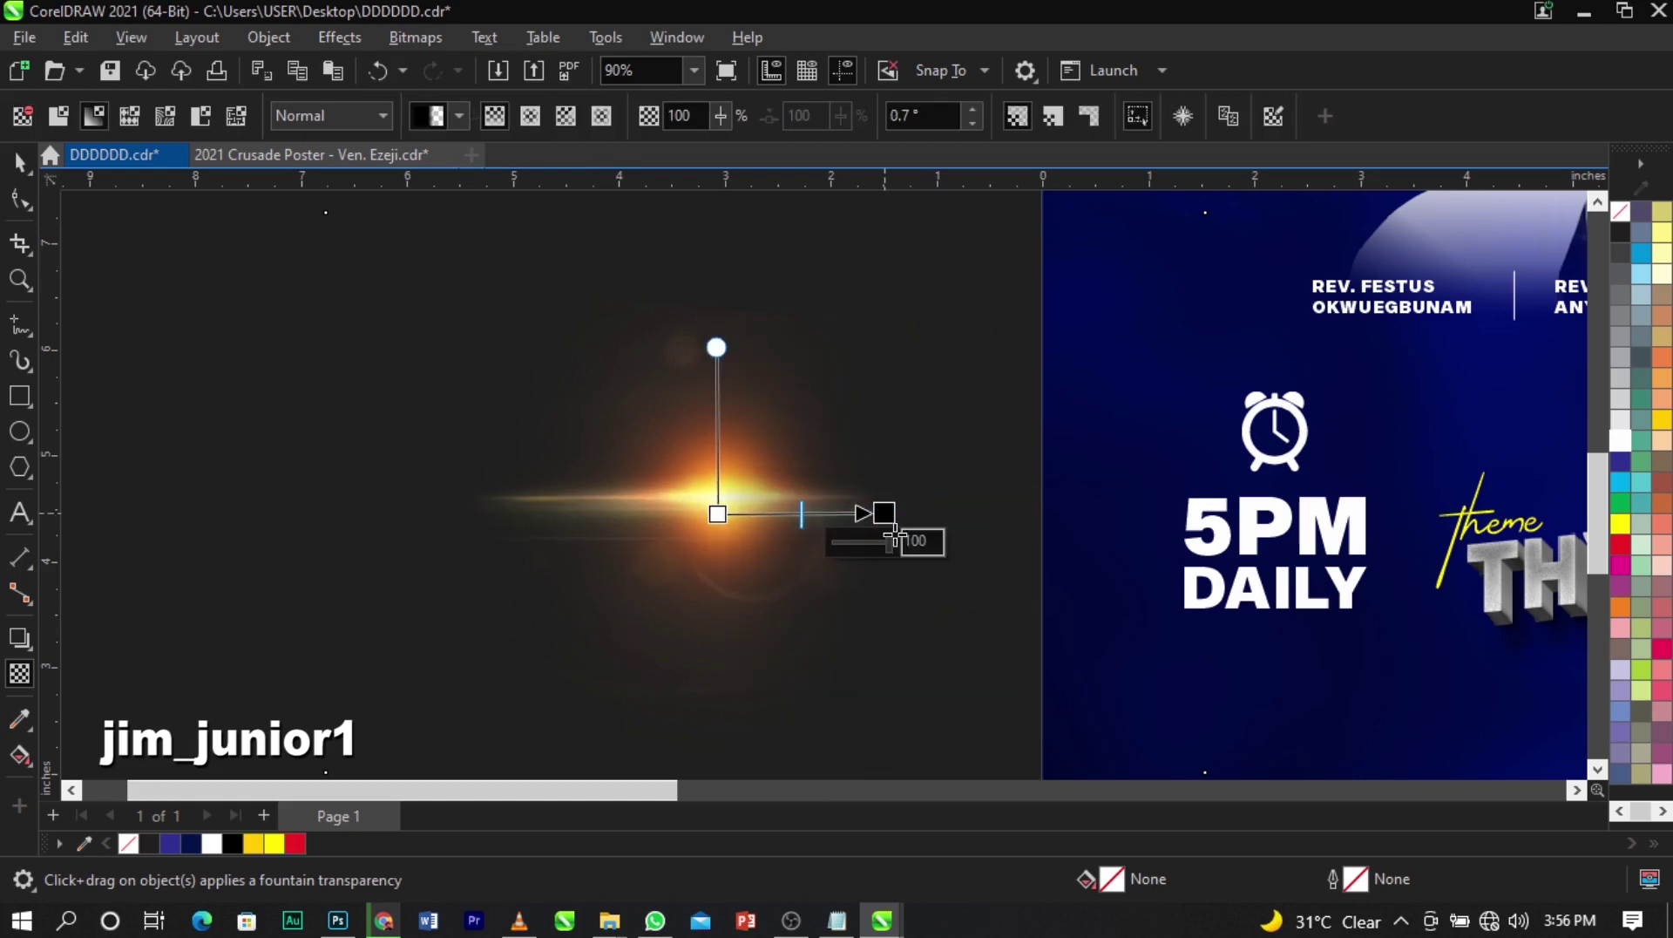
click(416, 40)
click(431, 68)
click(850, 592)
- Fade the flare downward, convert it to a 300 dpi bitmap, then fade it upward
drag(751, 546, 755, 612)
click(415, 37)
click(436, 65)
click(869, 596)
drag(723, 479, 713, 403)
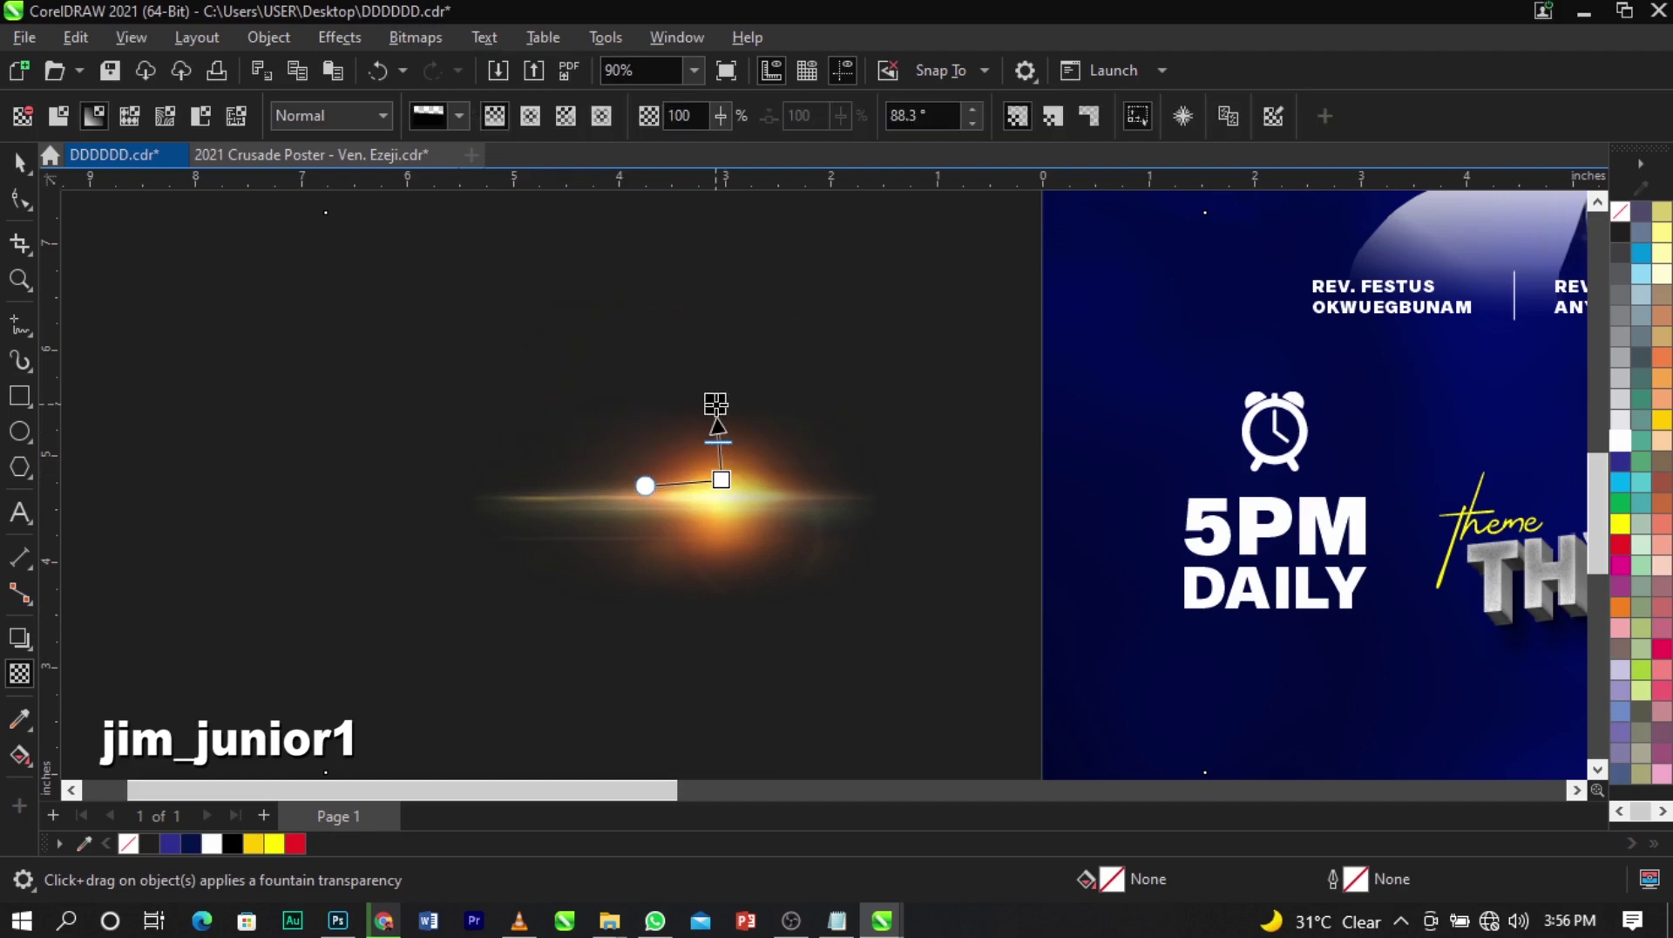
- Move the flare onto the poster over KINGDOM and enlarge it to about 122%
scroll(392, 456, down, 1)
key(space)
scroll(261, 449, down, 2)
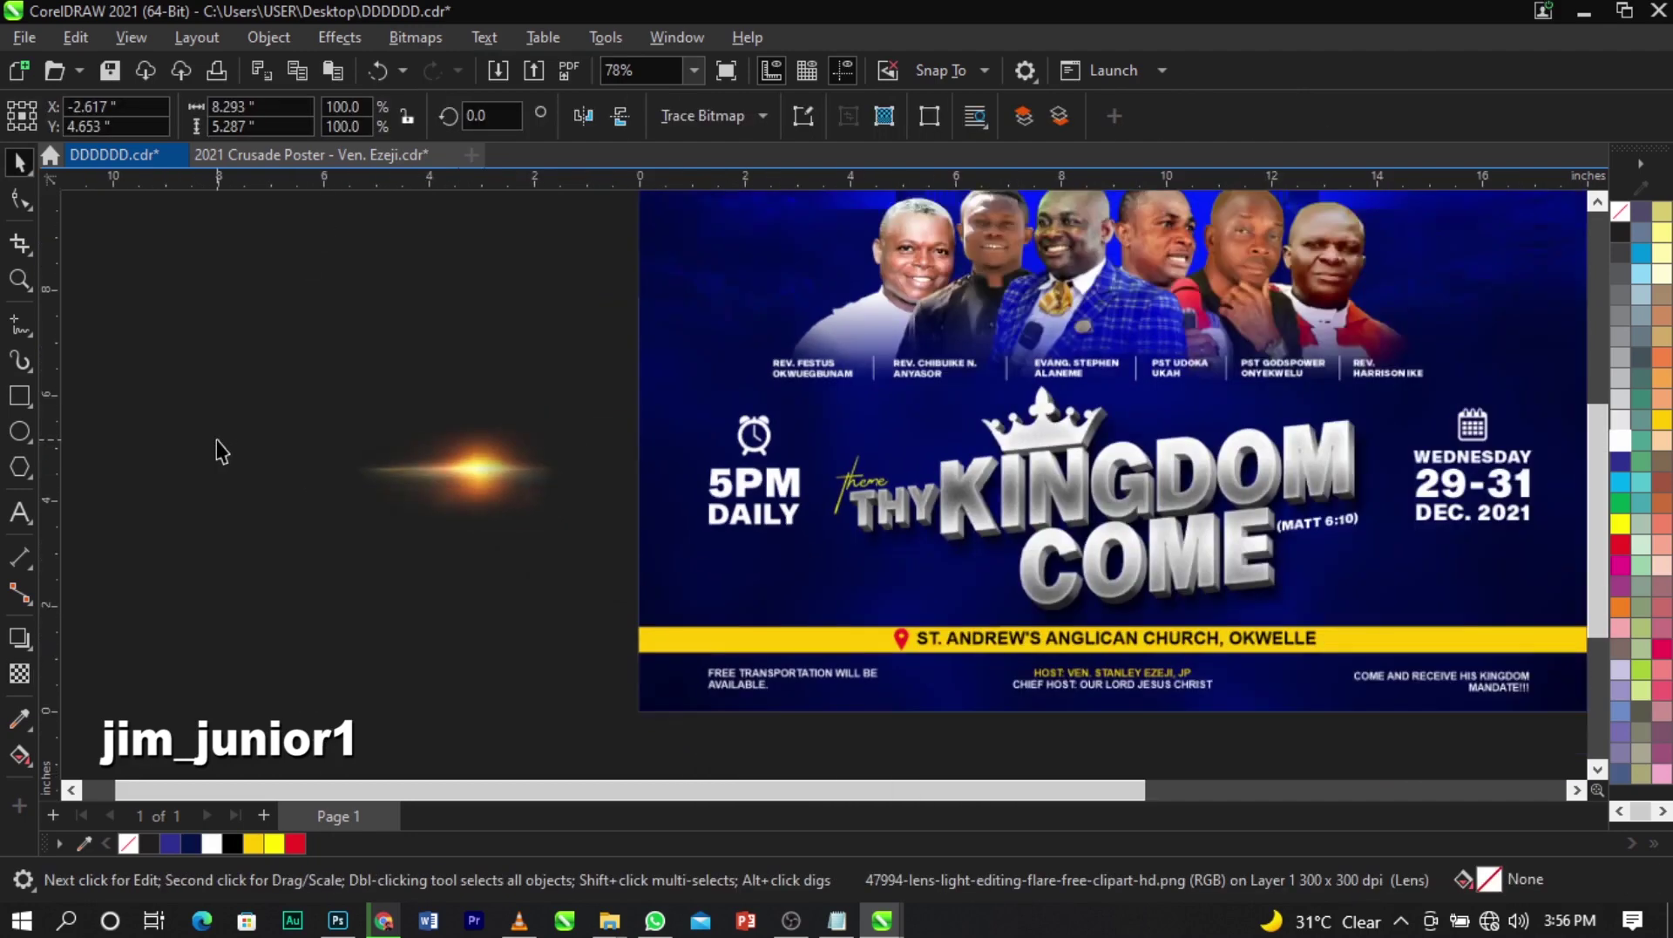
drag(326, 449, 764, 475)
scroll(1303, 649, up, 2)
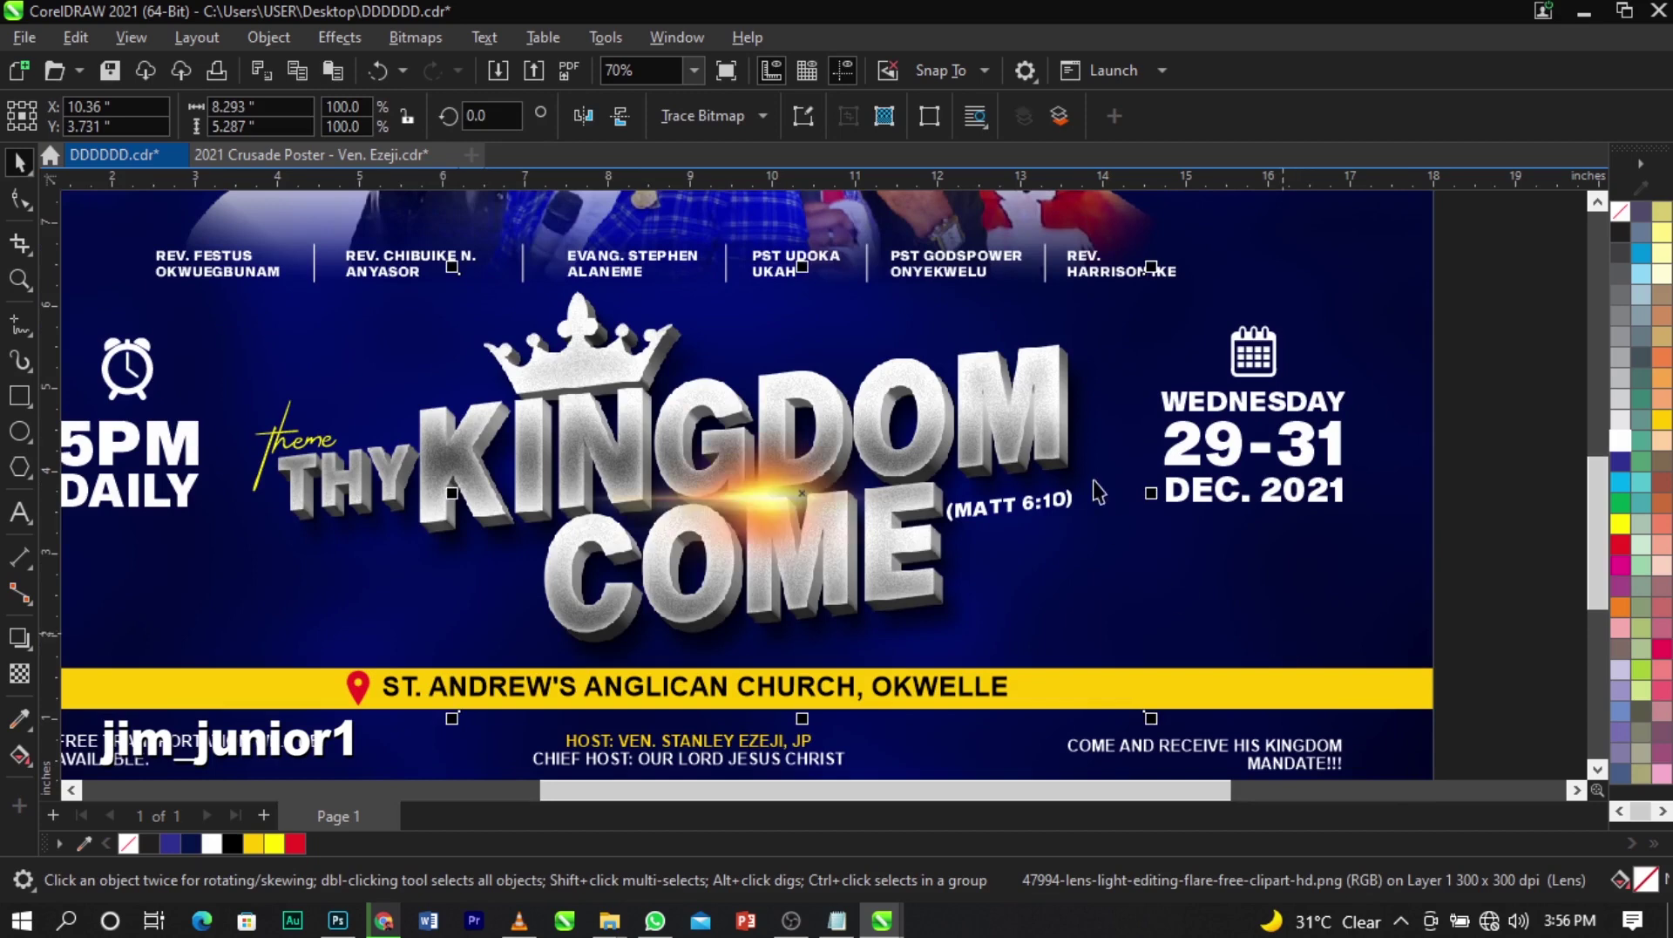
scroll(1120, 331, down, 1)
drag(1148, 288, 1219, 248)
drag(847, 480, 849, 479)
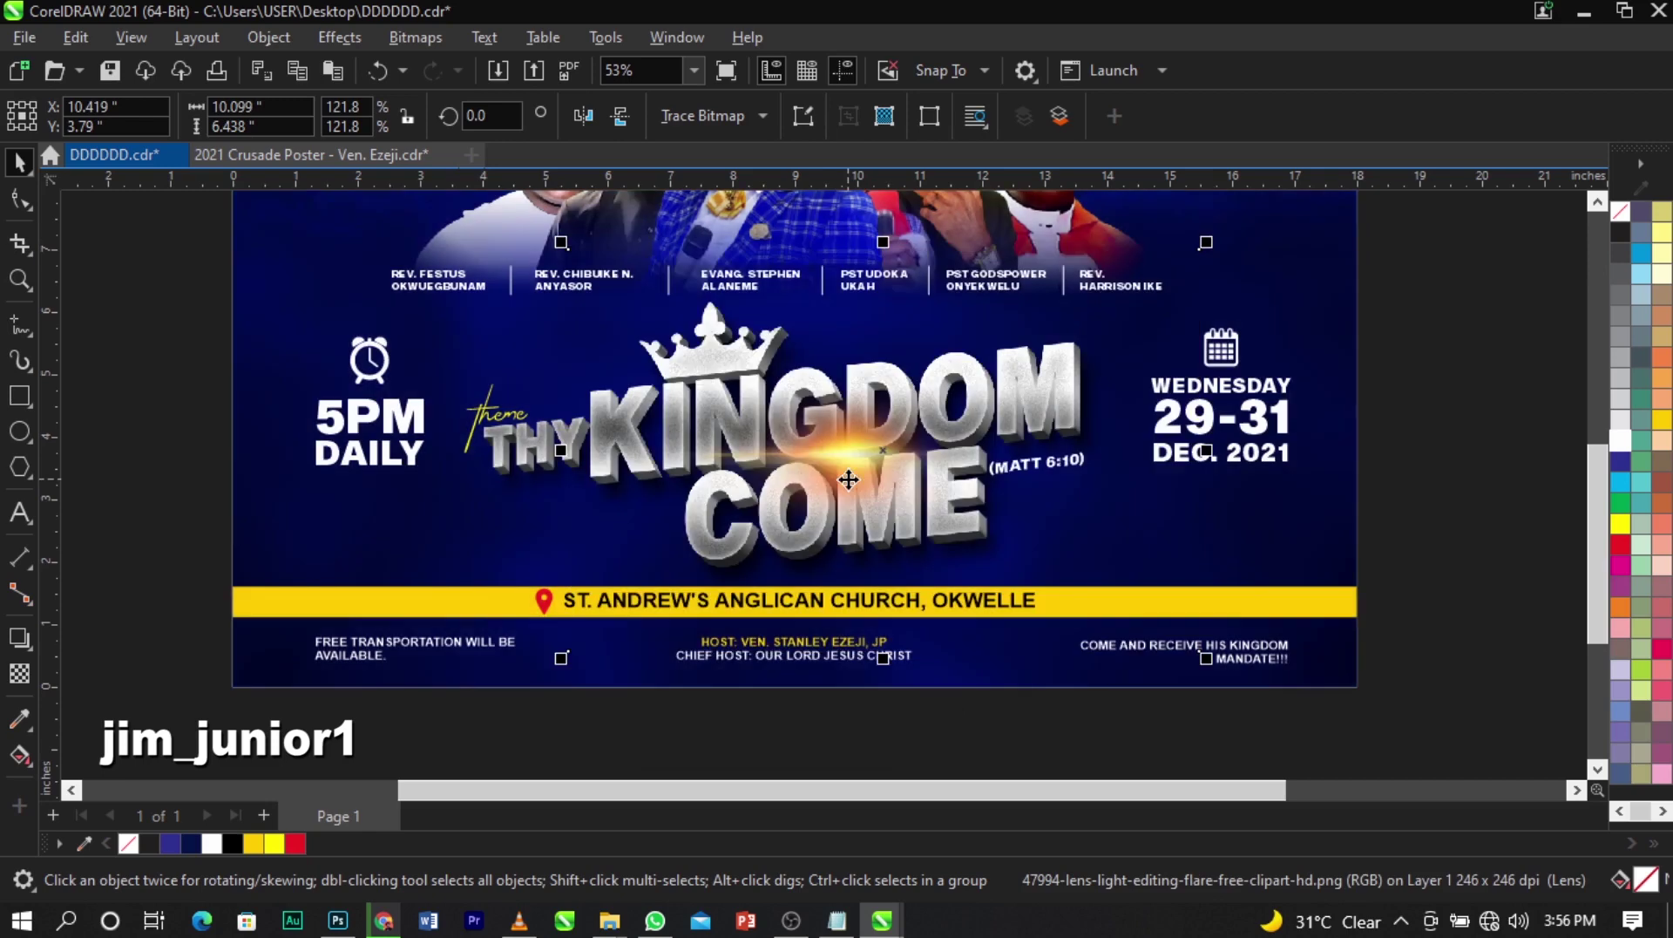
- Rotate the flare to a tilt of about 5 degrees
click(849, 478)
drag(1210, 450, 1220, 419)
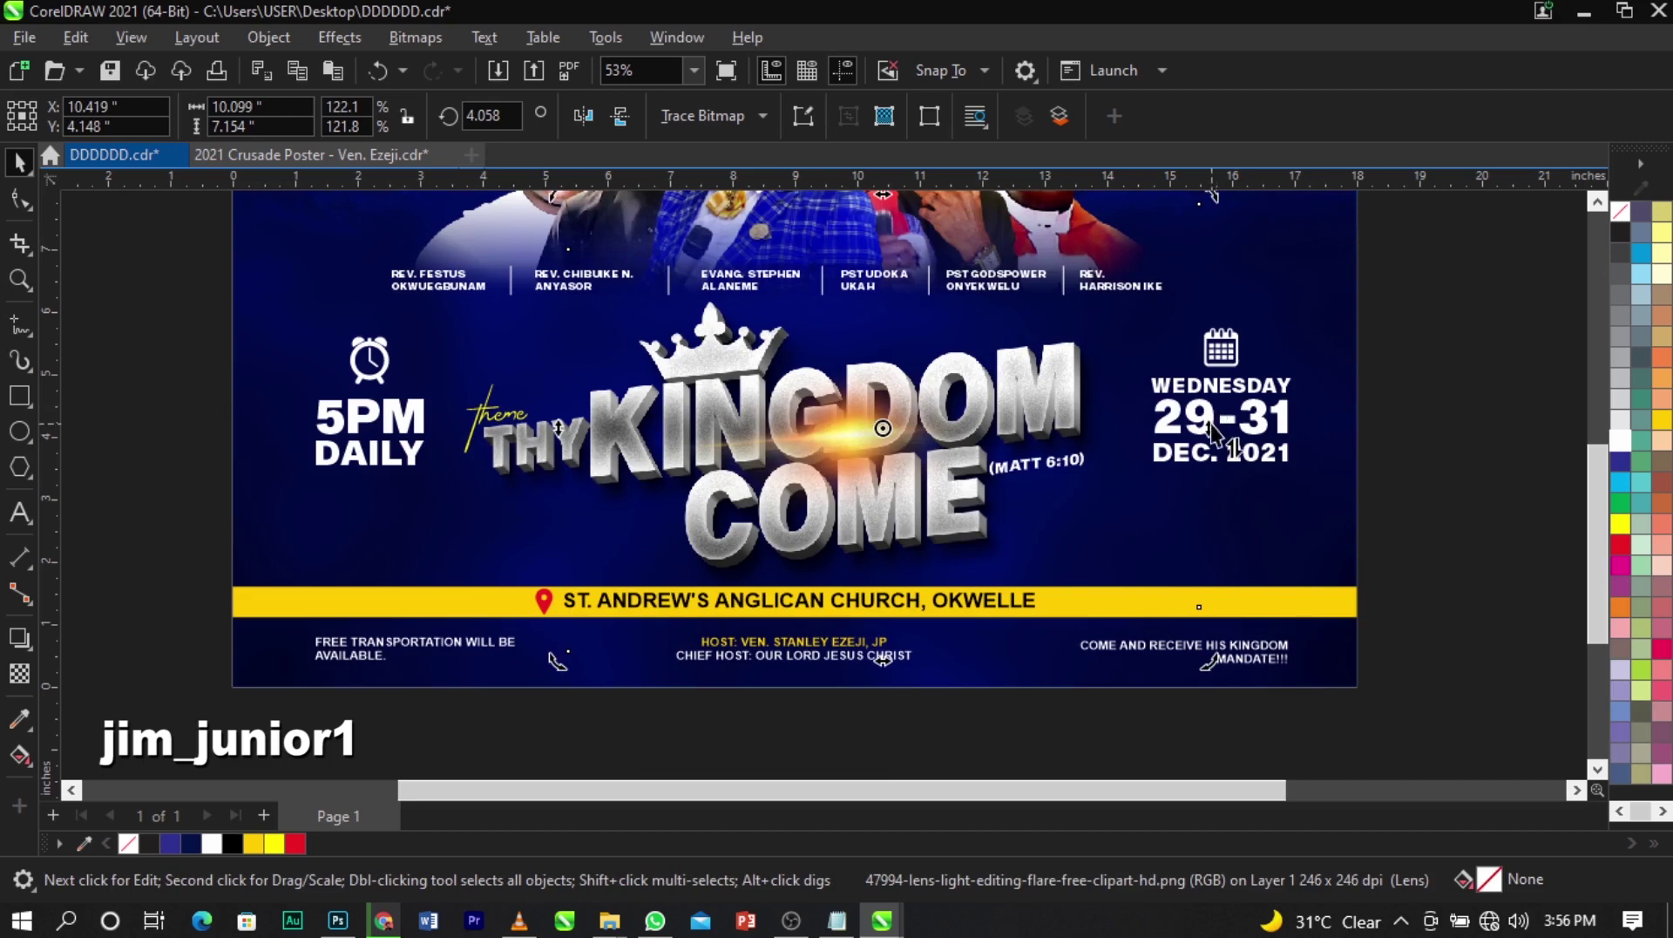
drag(1214, 432, 1200, 417)
drag(854, 447, 858, 469)
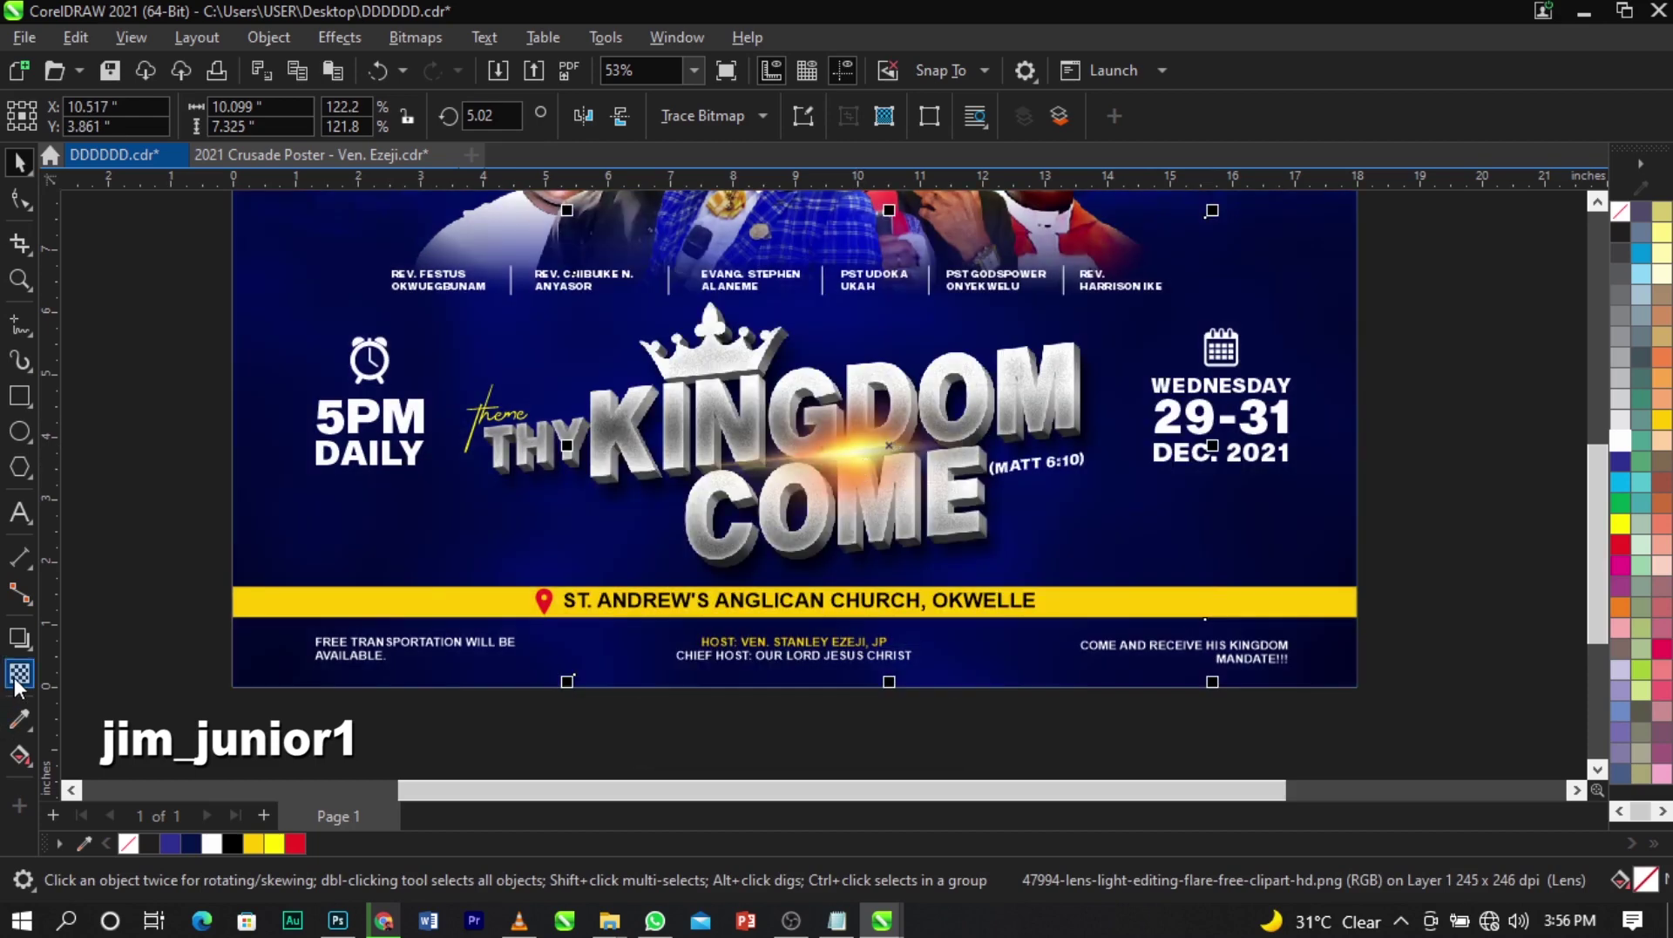
- Set the flare's transparency merge mode to Screen
click(17, 675)
click(327, 122)
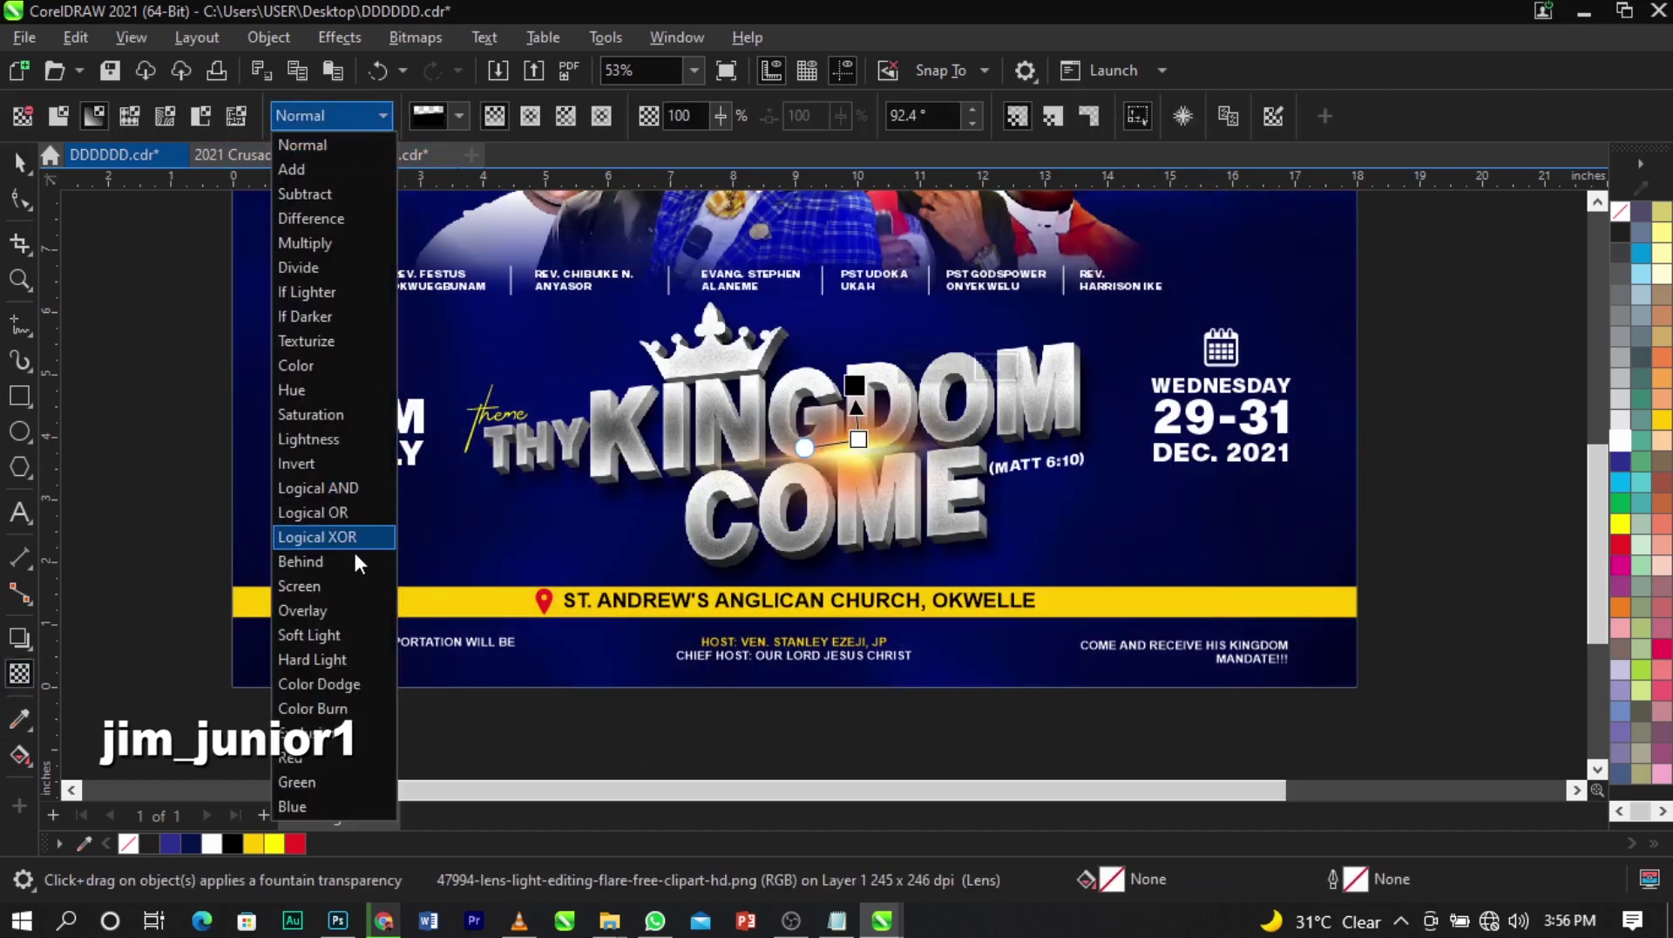
click(352, 583)
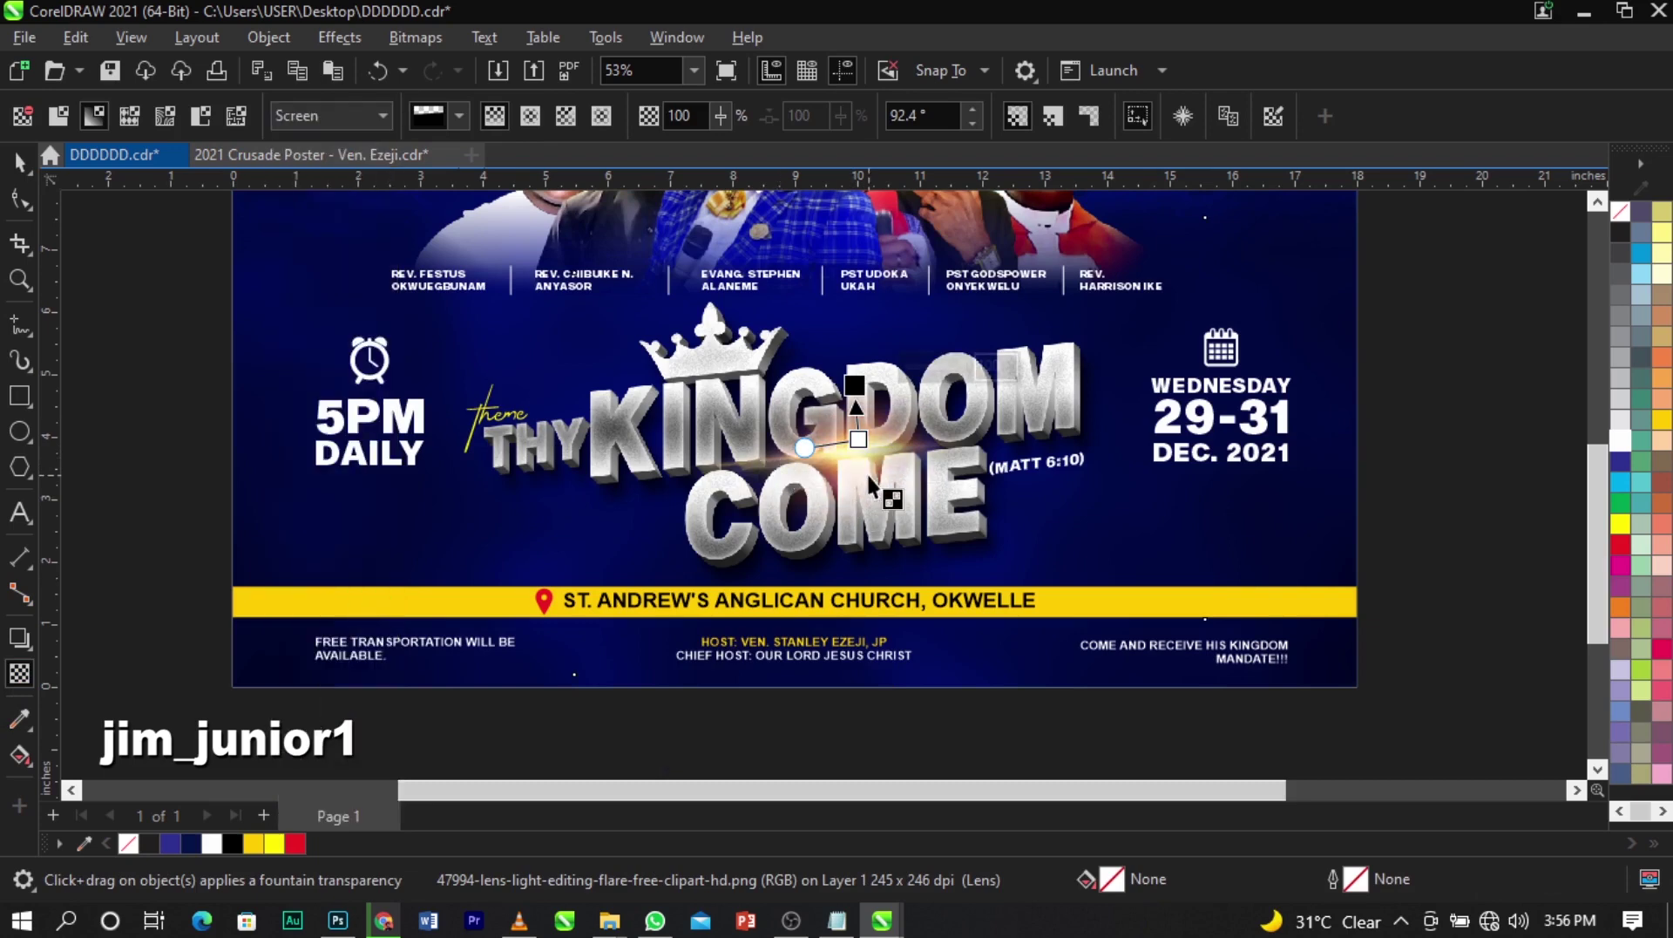
- Enlarge the flare to about 148% with the Pick tool
key(space)
scroll(941, 356, down, 3)
drag(983, 353, 1055, 336)
scroll(828, 499, up, 1)
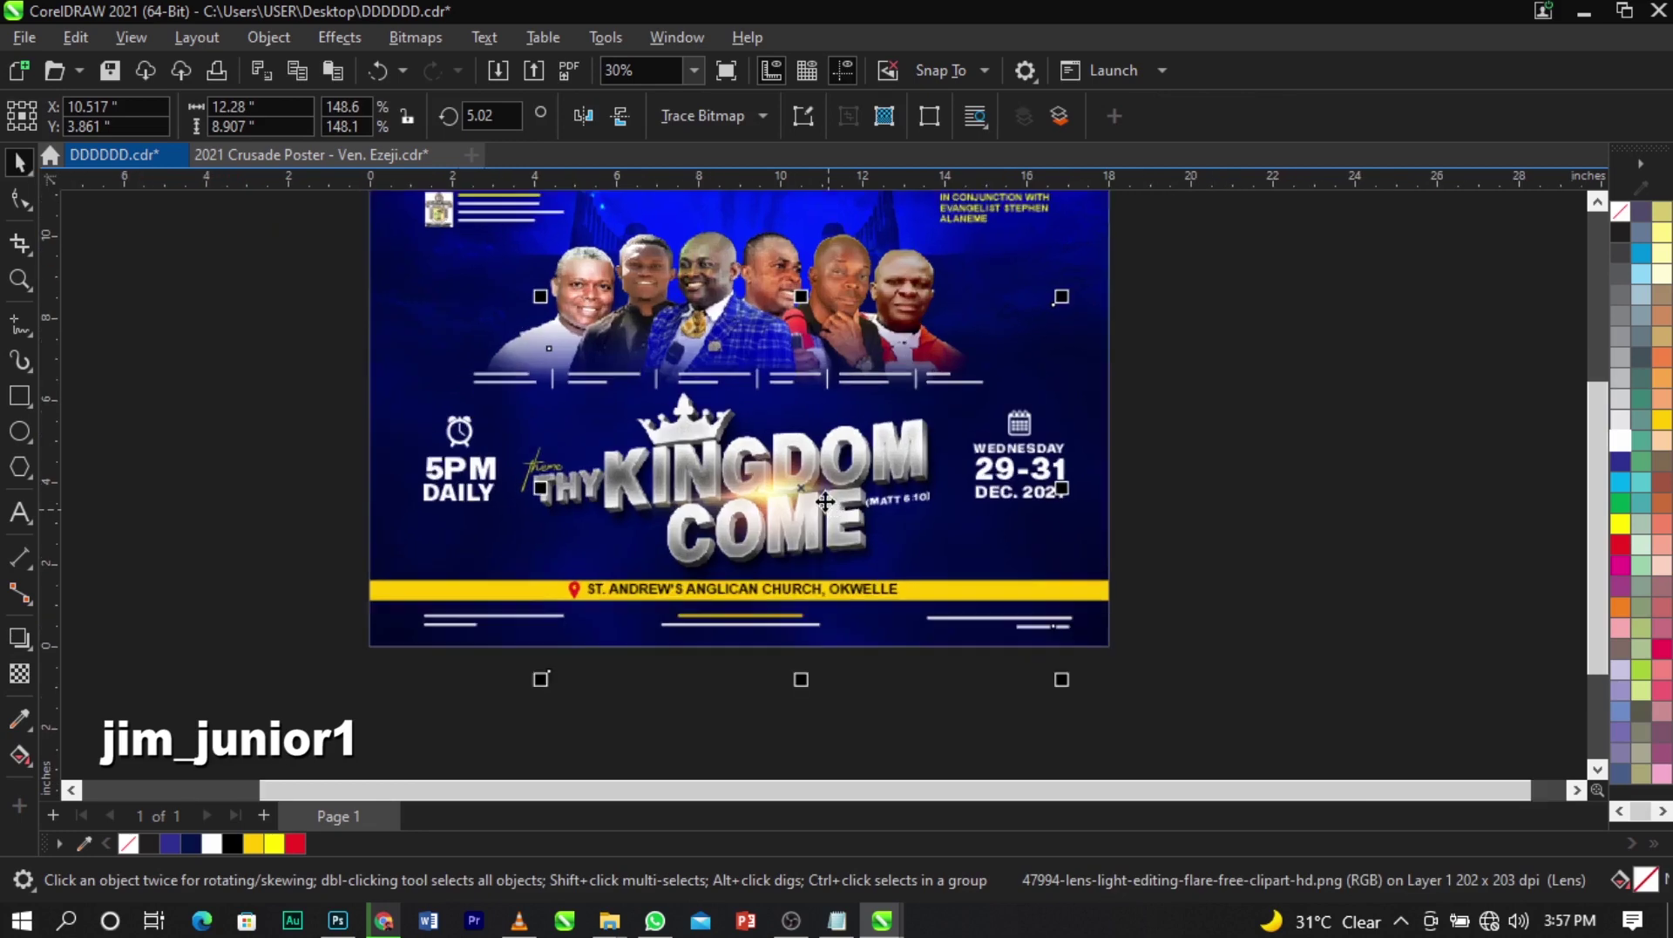
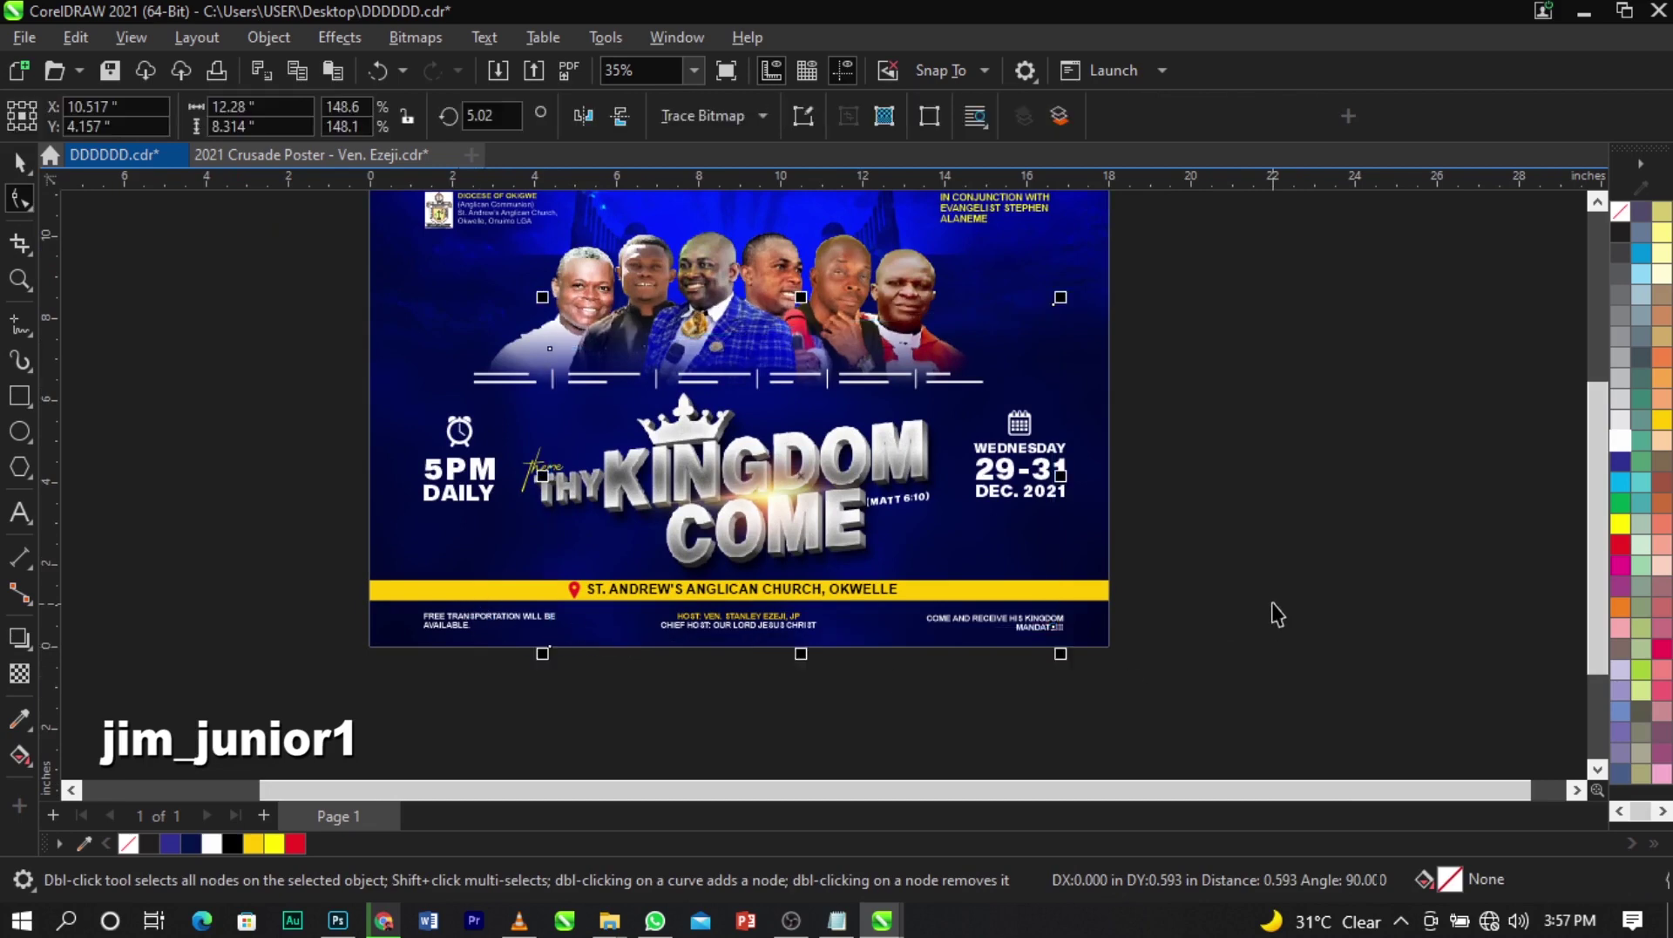
- Finish the divider-line edits and zoom out to fit the whole poster page
key(shift+F4)
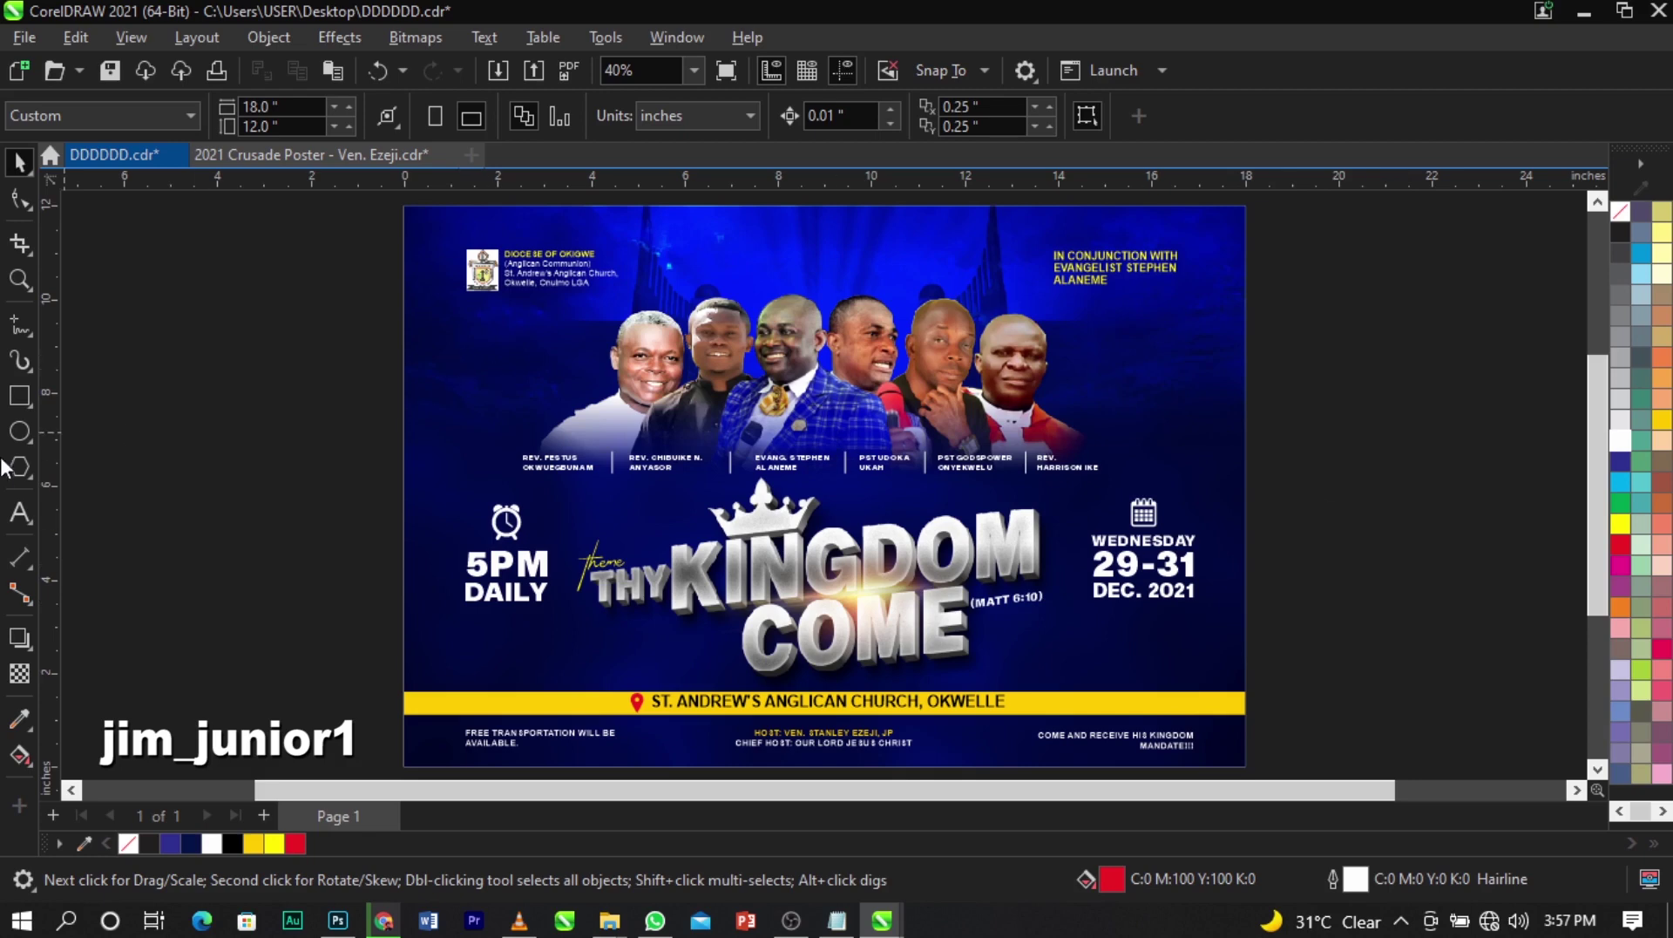
- Draw a large red circle left of the poster and remove its outline
click(19, 430)
drag(131, 326, 446, 639)
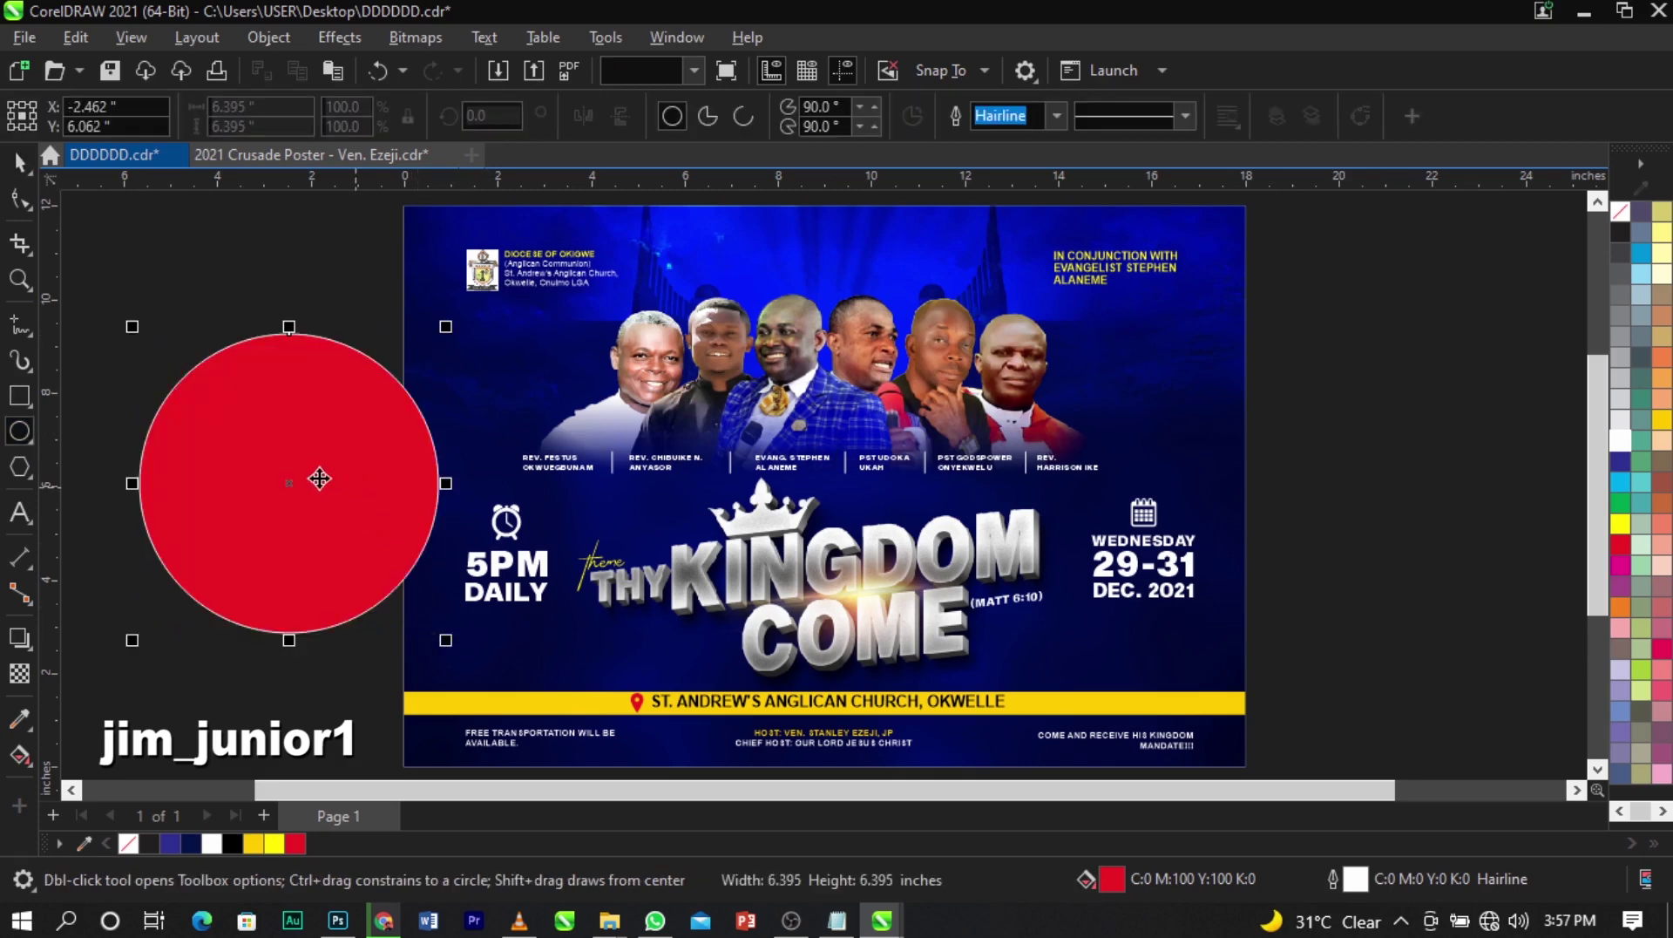
key(space)
drag(320, 479, 254, 462)
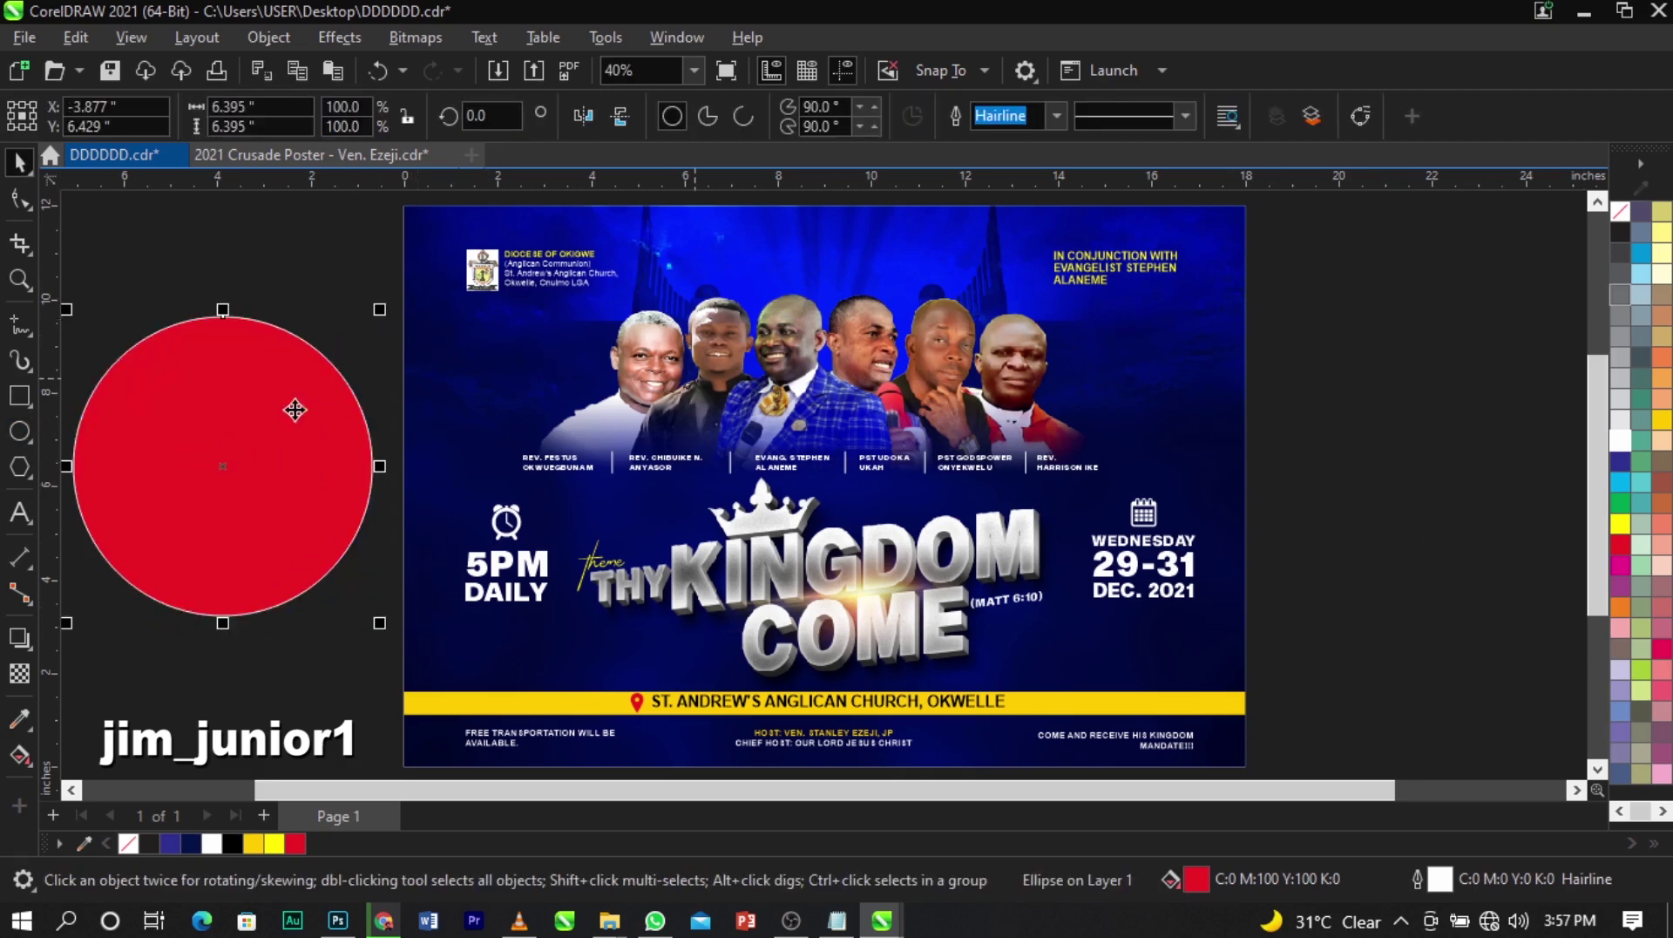
right_click(1619, 213)
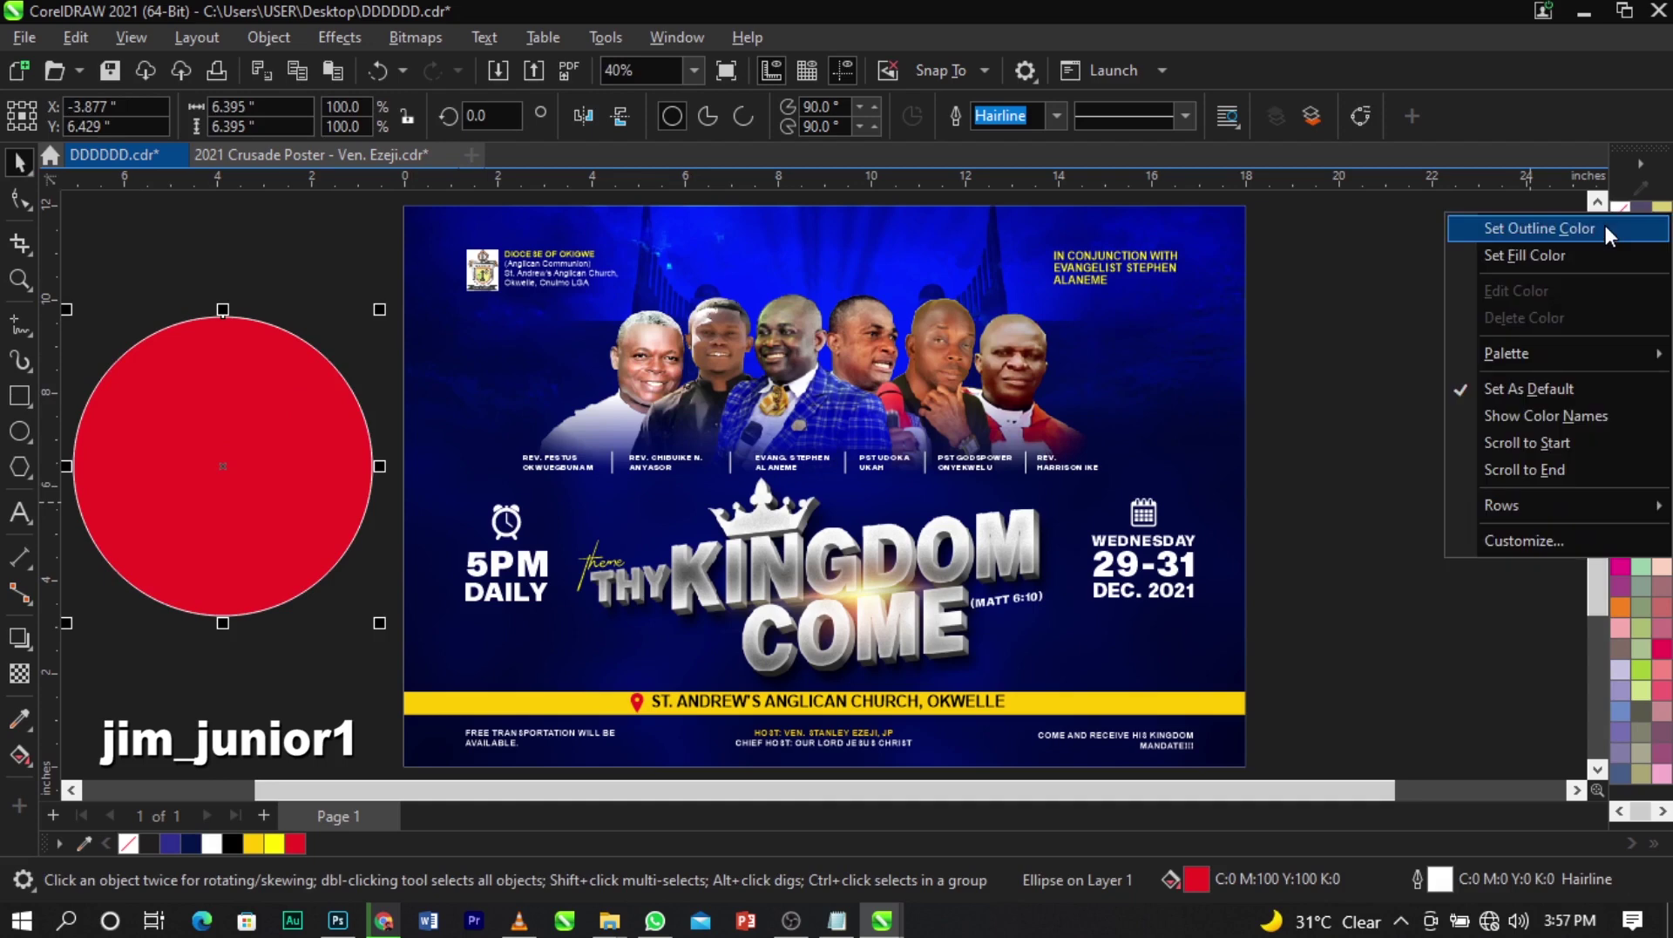
click(1608, 232)
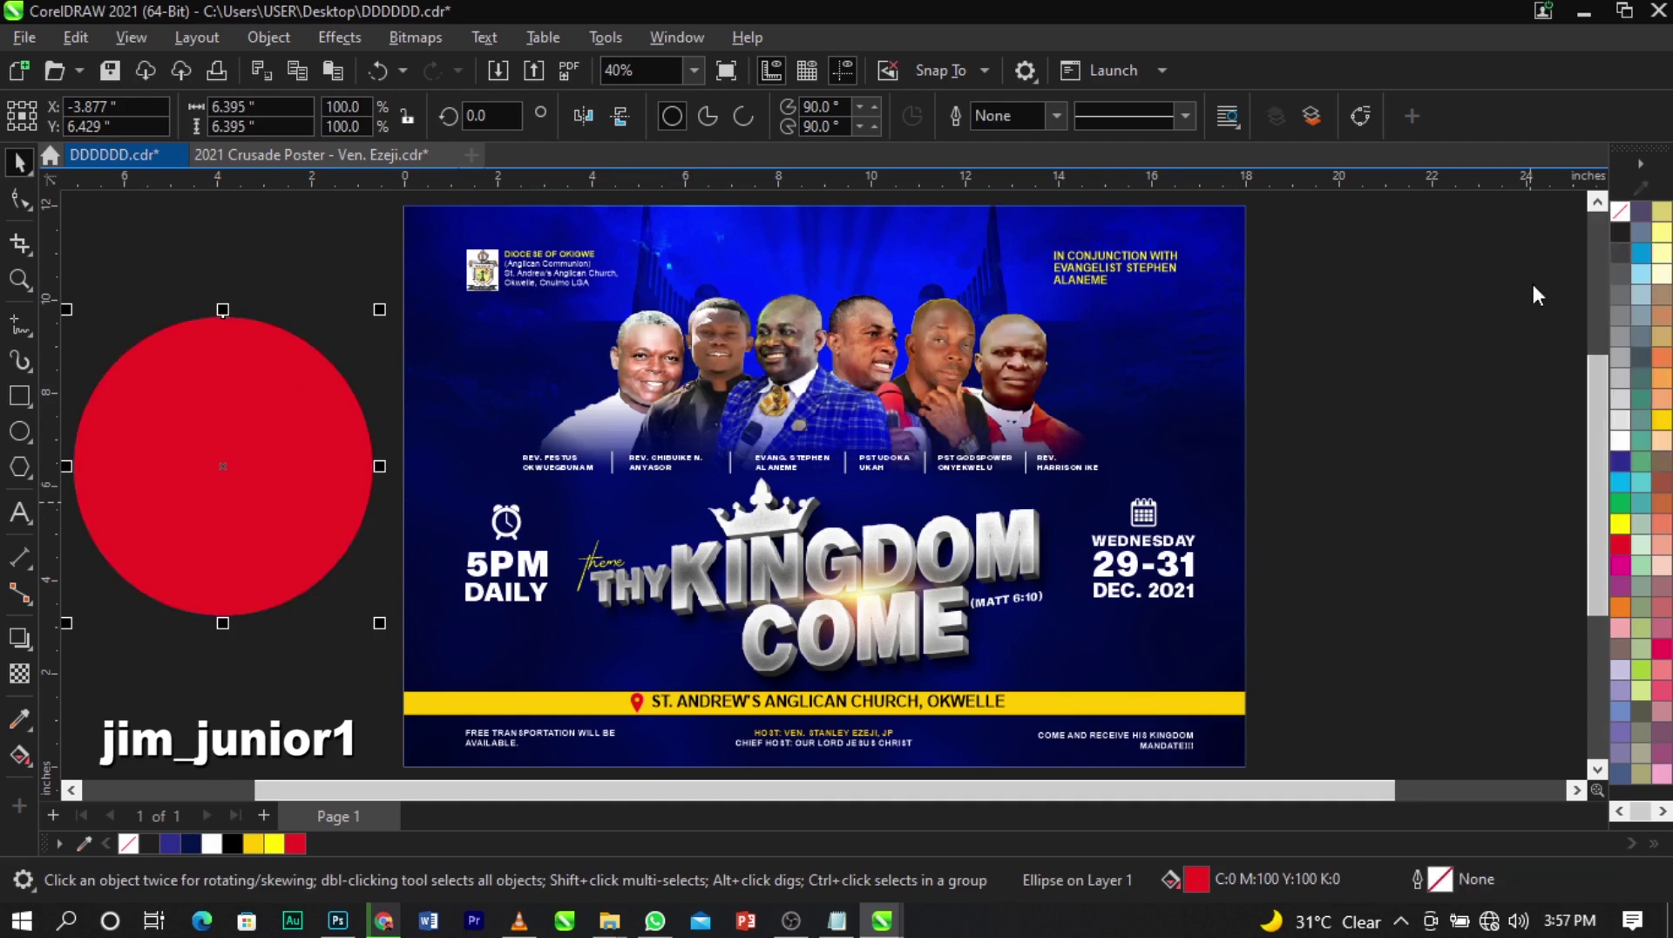
- Give the circle an elliptical fountain transparency blended in Screen mode
click(21, 674)
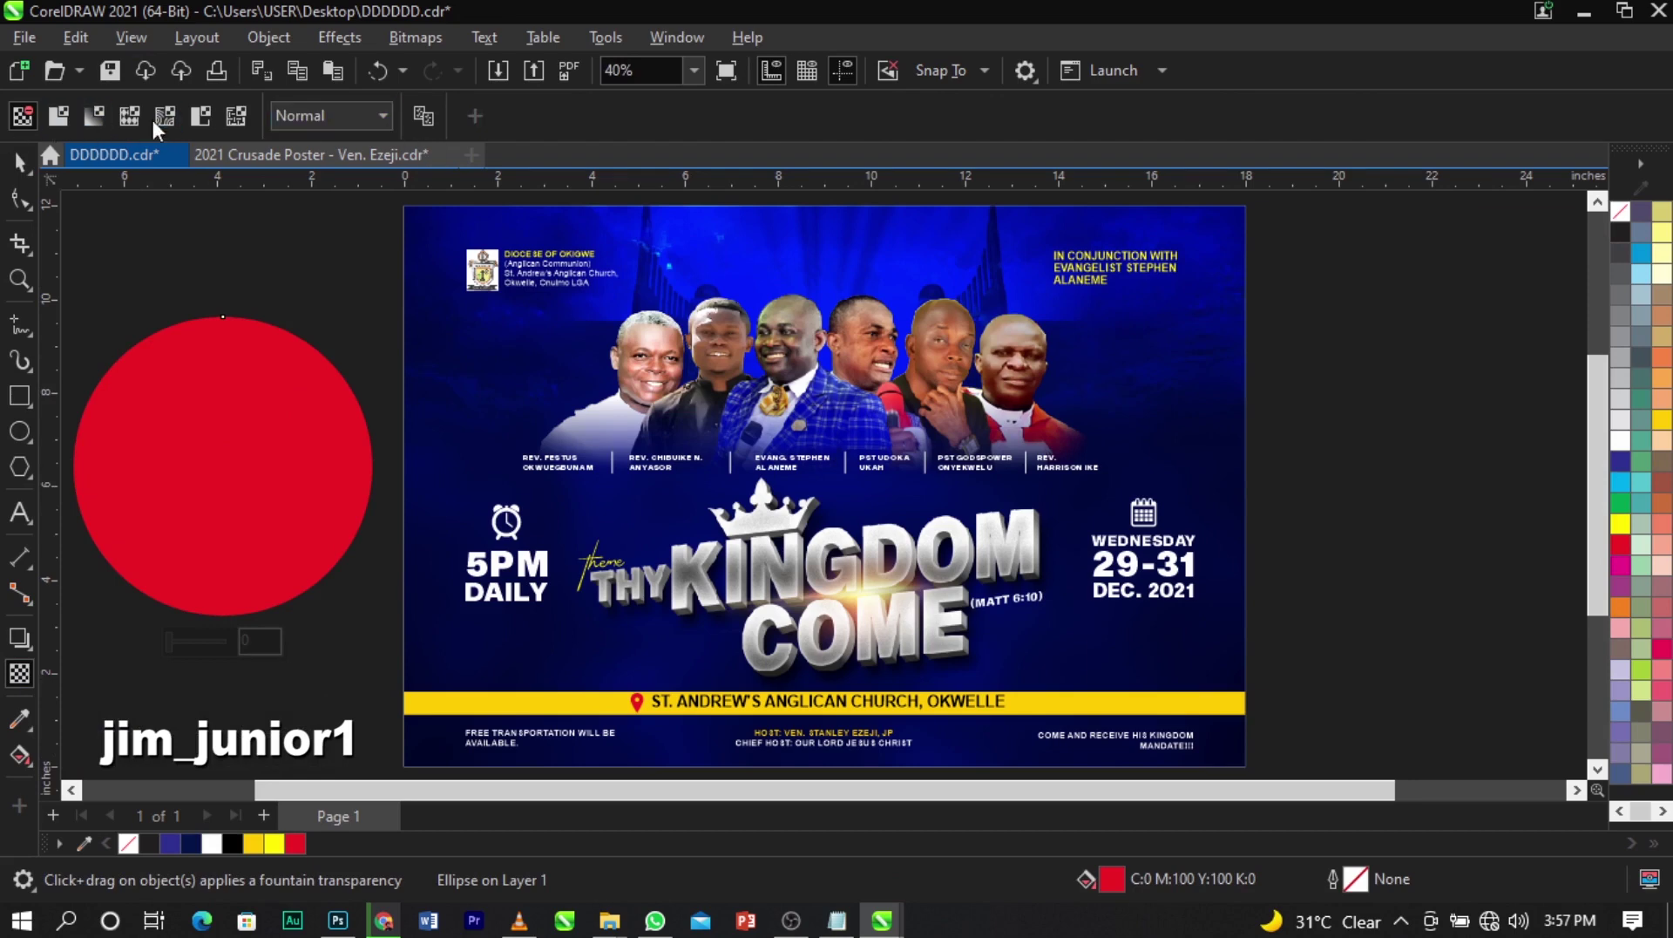
click(100, 122)
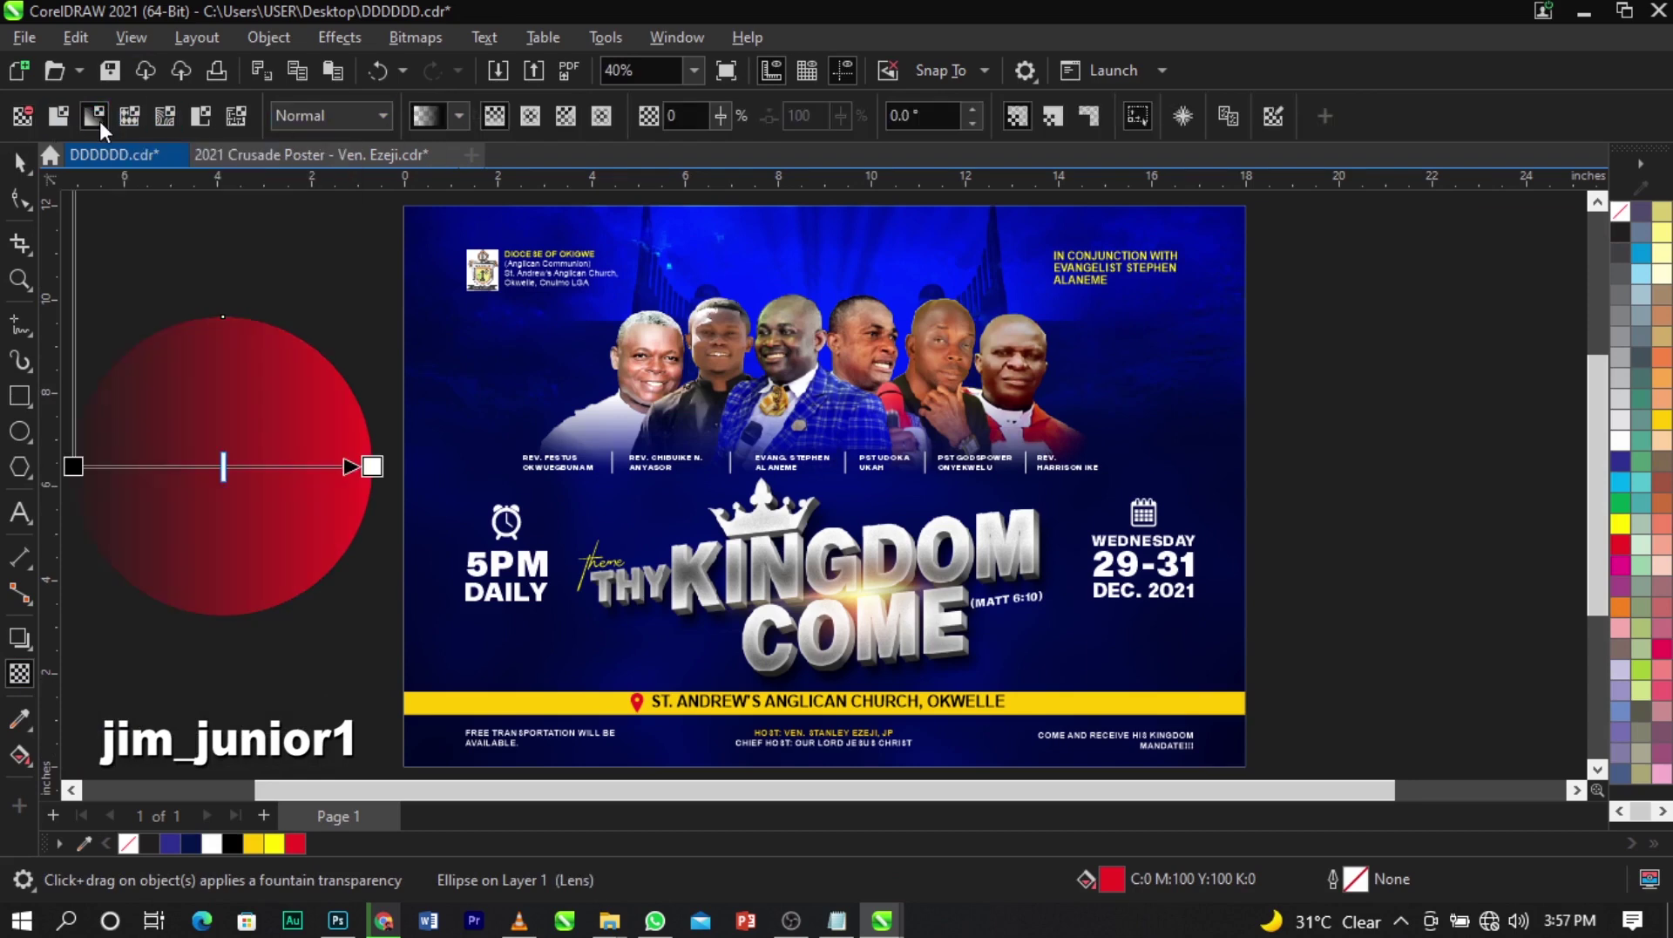
click(526, 125)
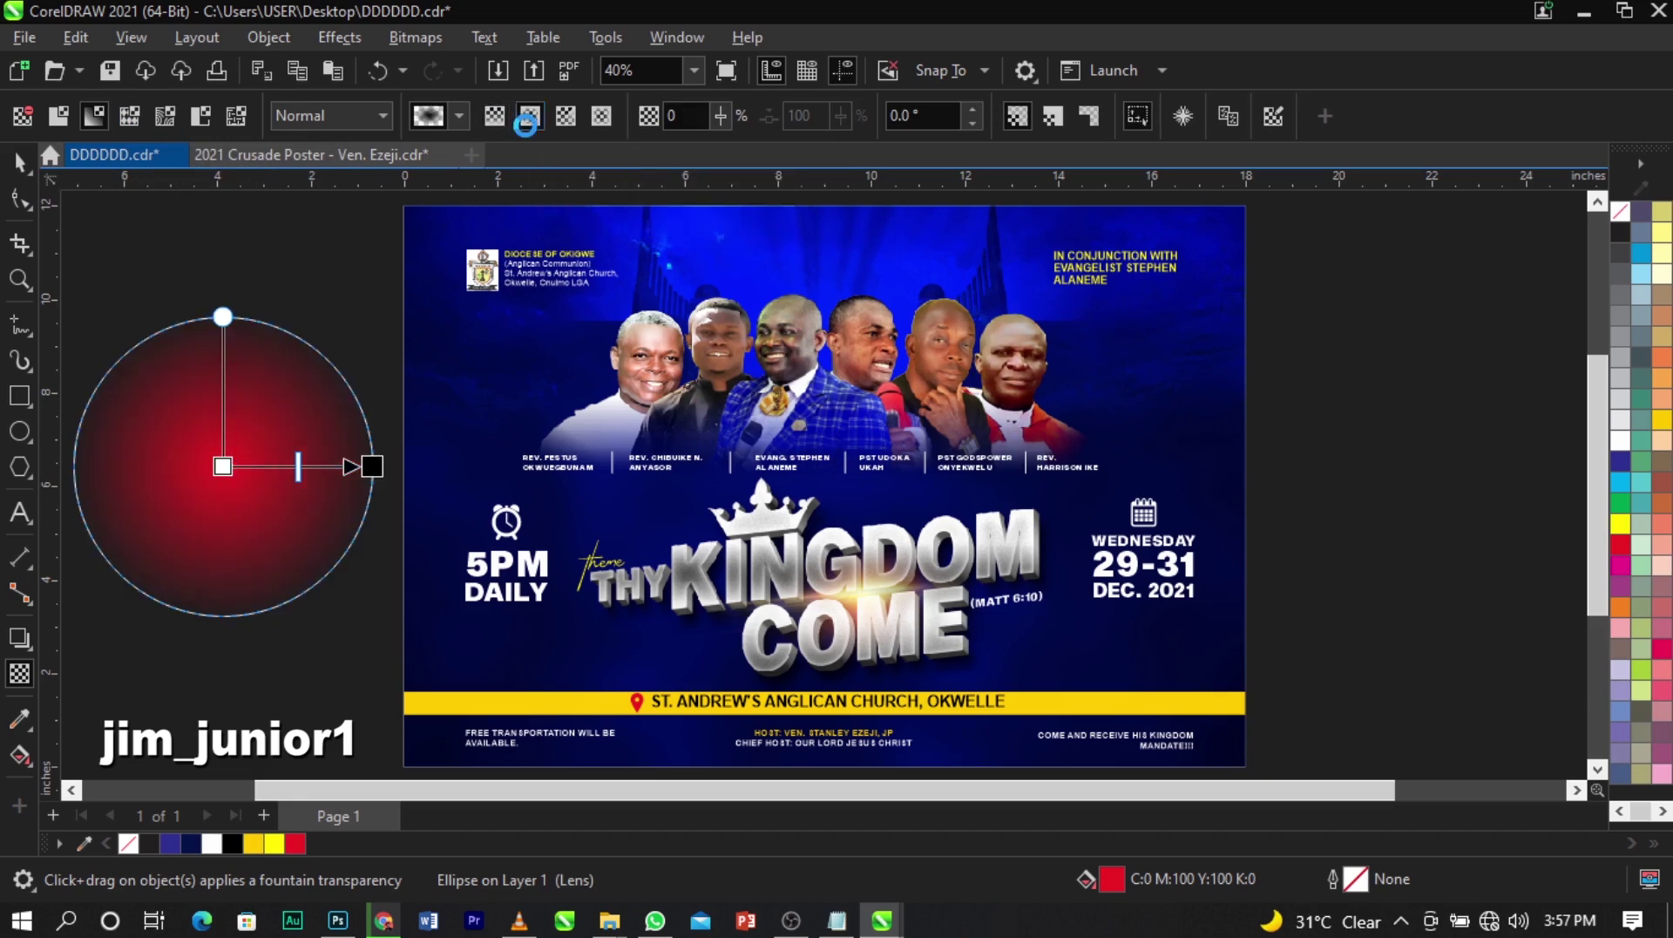
click(347, 123)
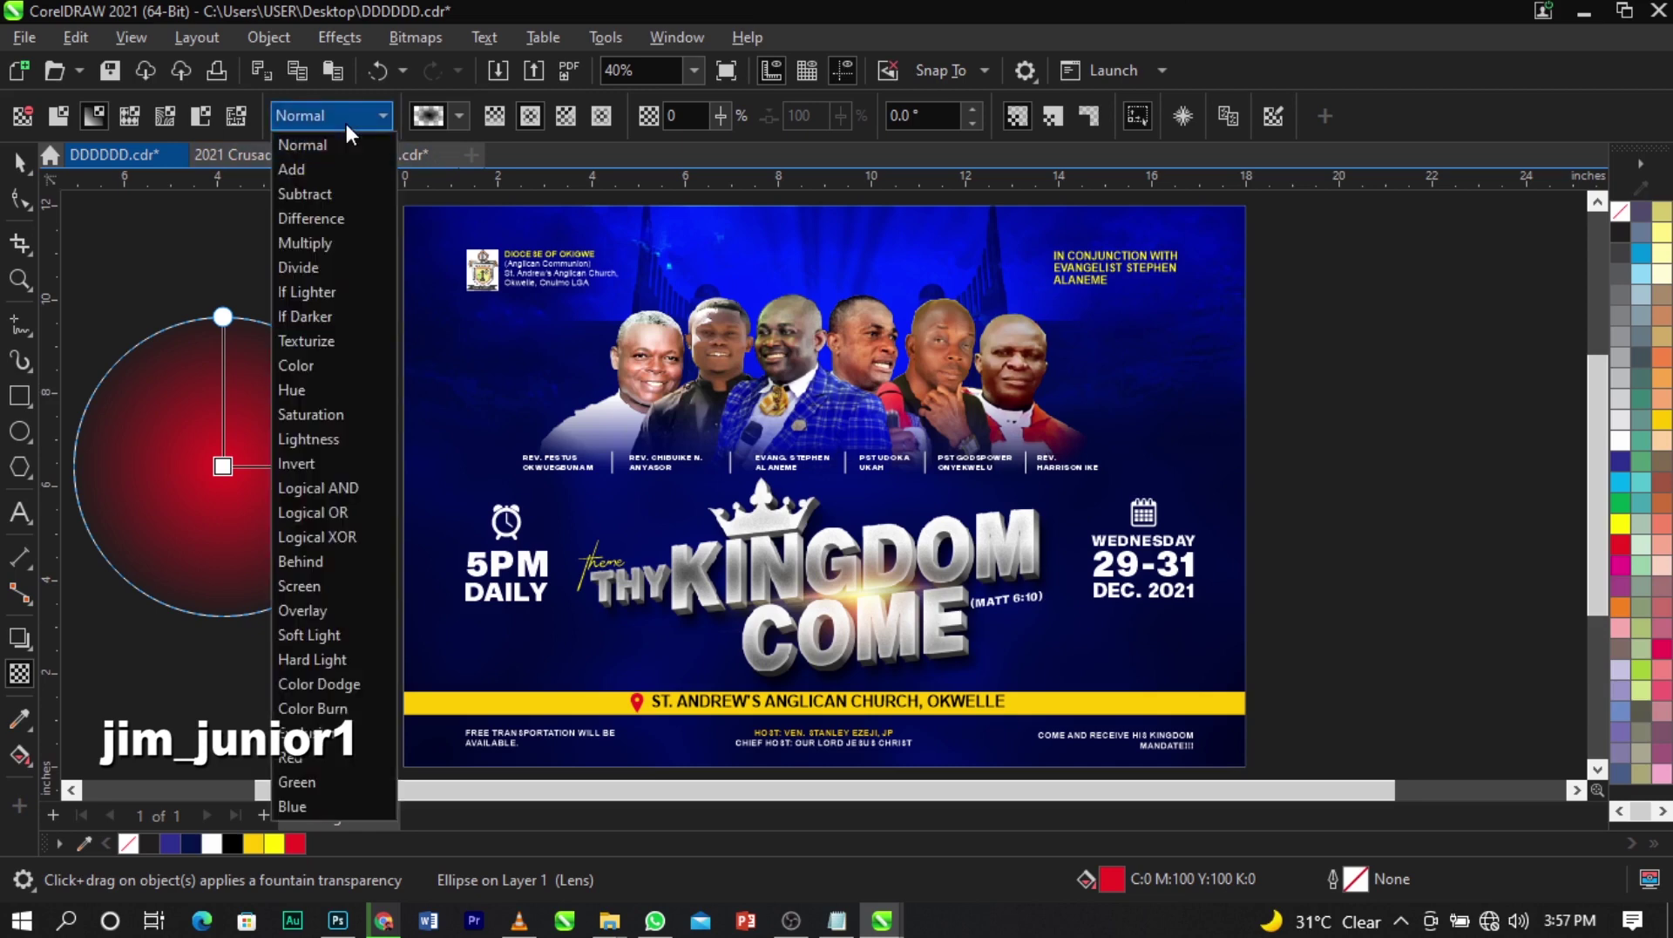
click(351, 584)
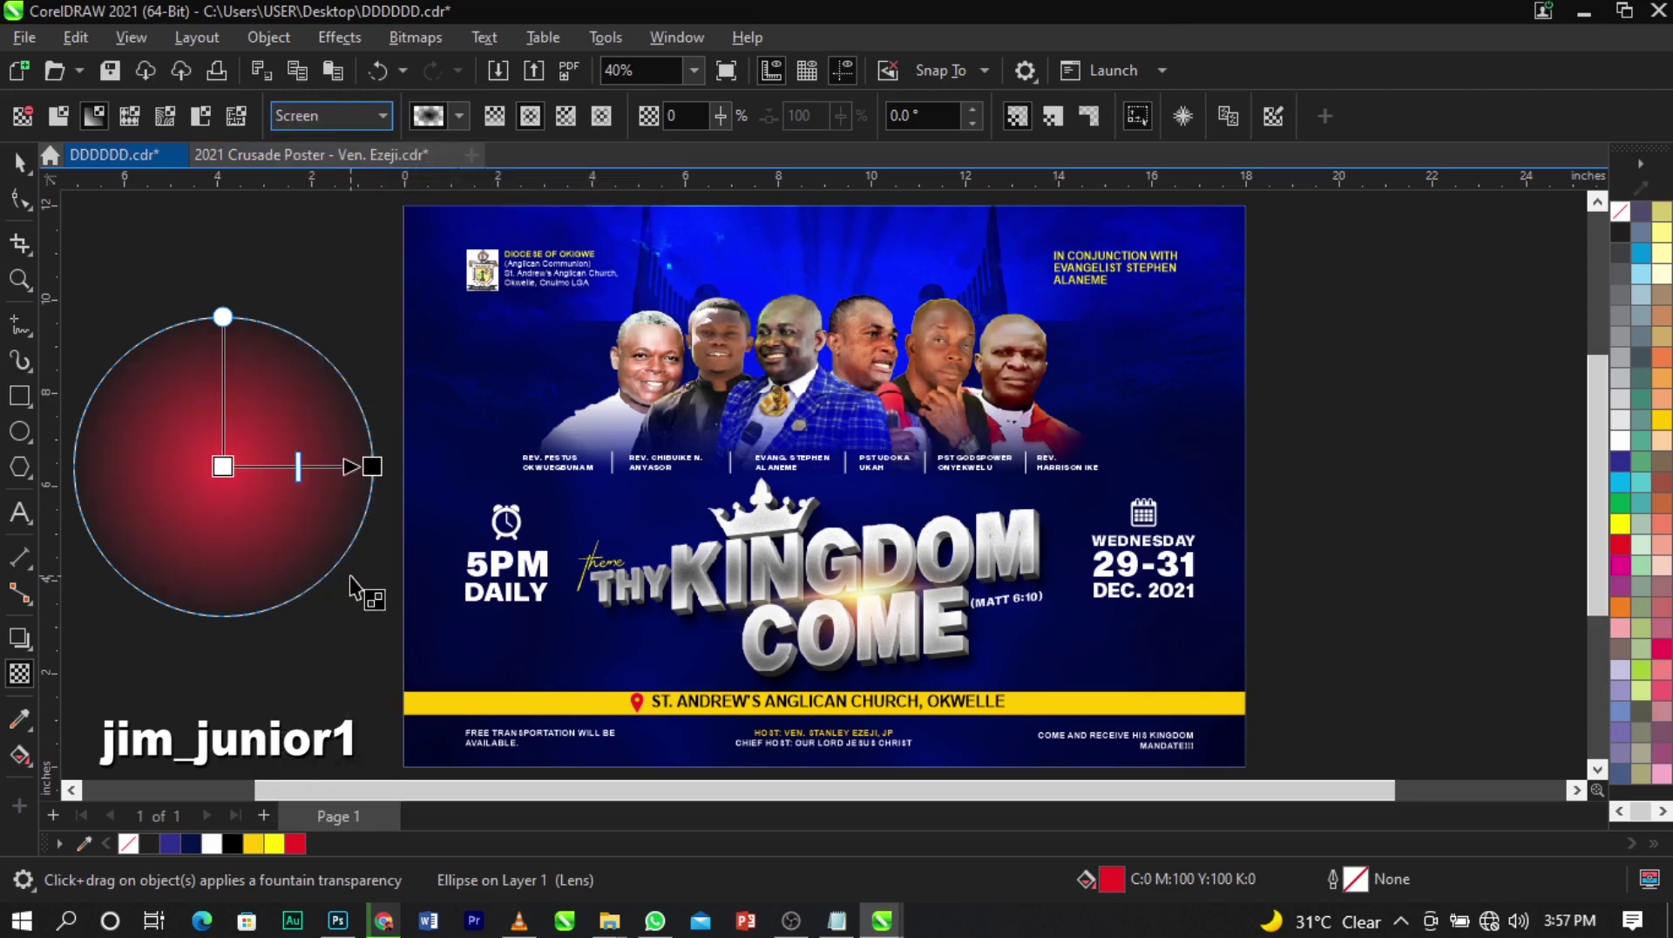
click(19, 161)
- Duplicate the glow to the right of the poster, recolour it yellow and halve its size
drag(266, 447, 1492, 475)
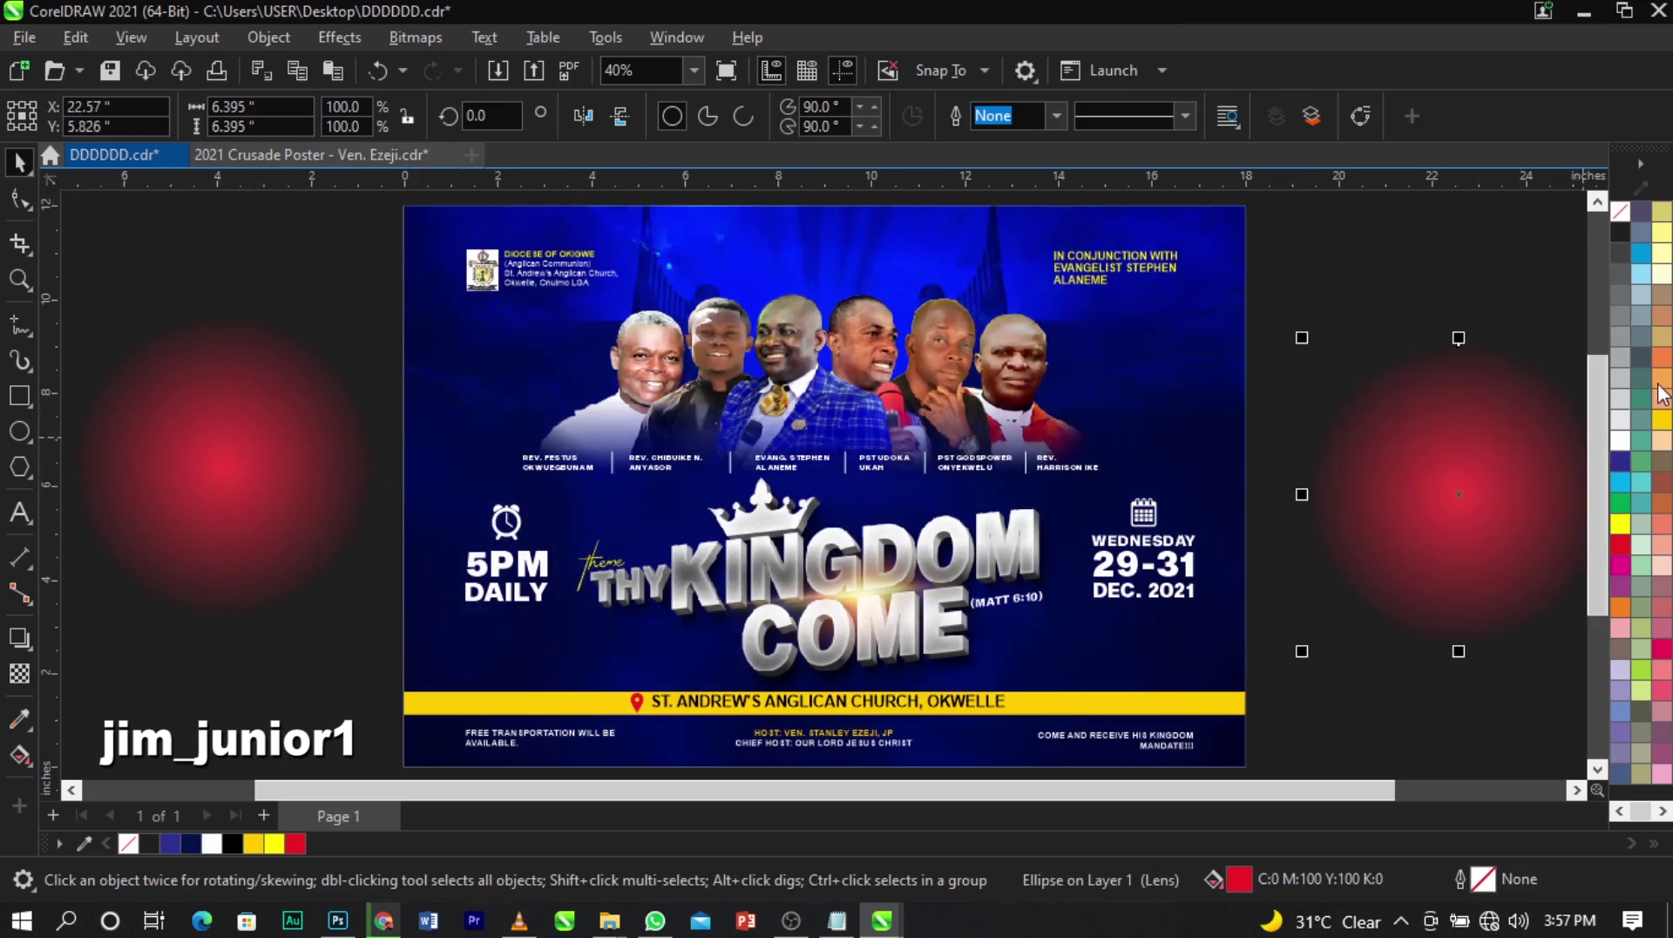
click(1620, 524)
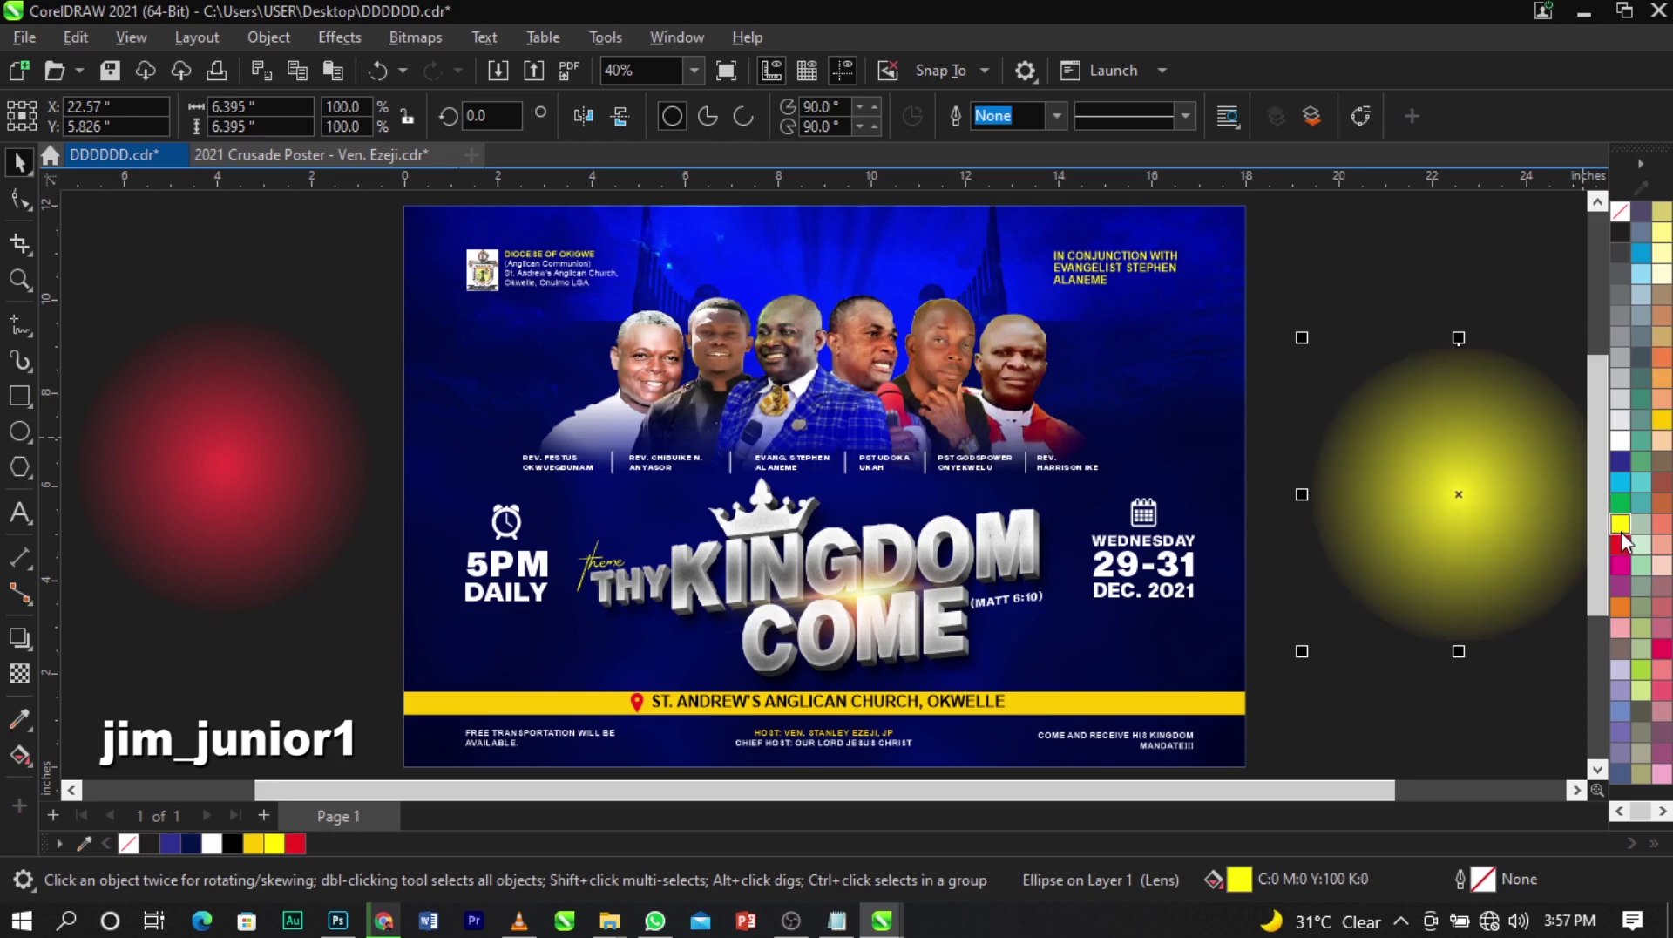
drag(1304, 653, 1448, 505)
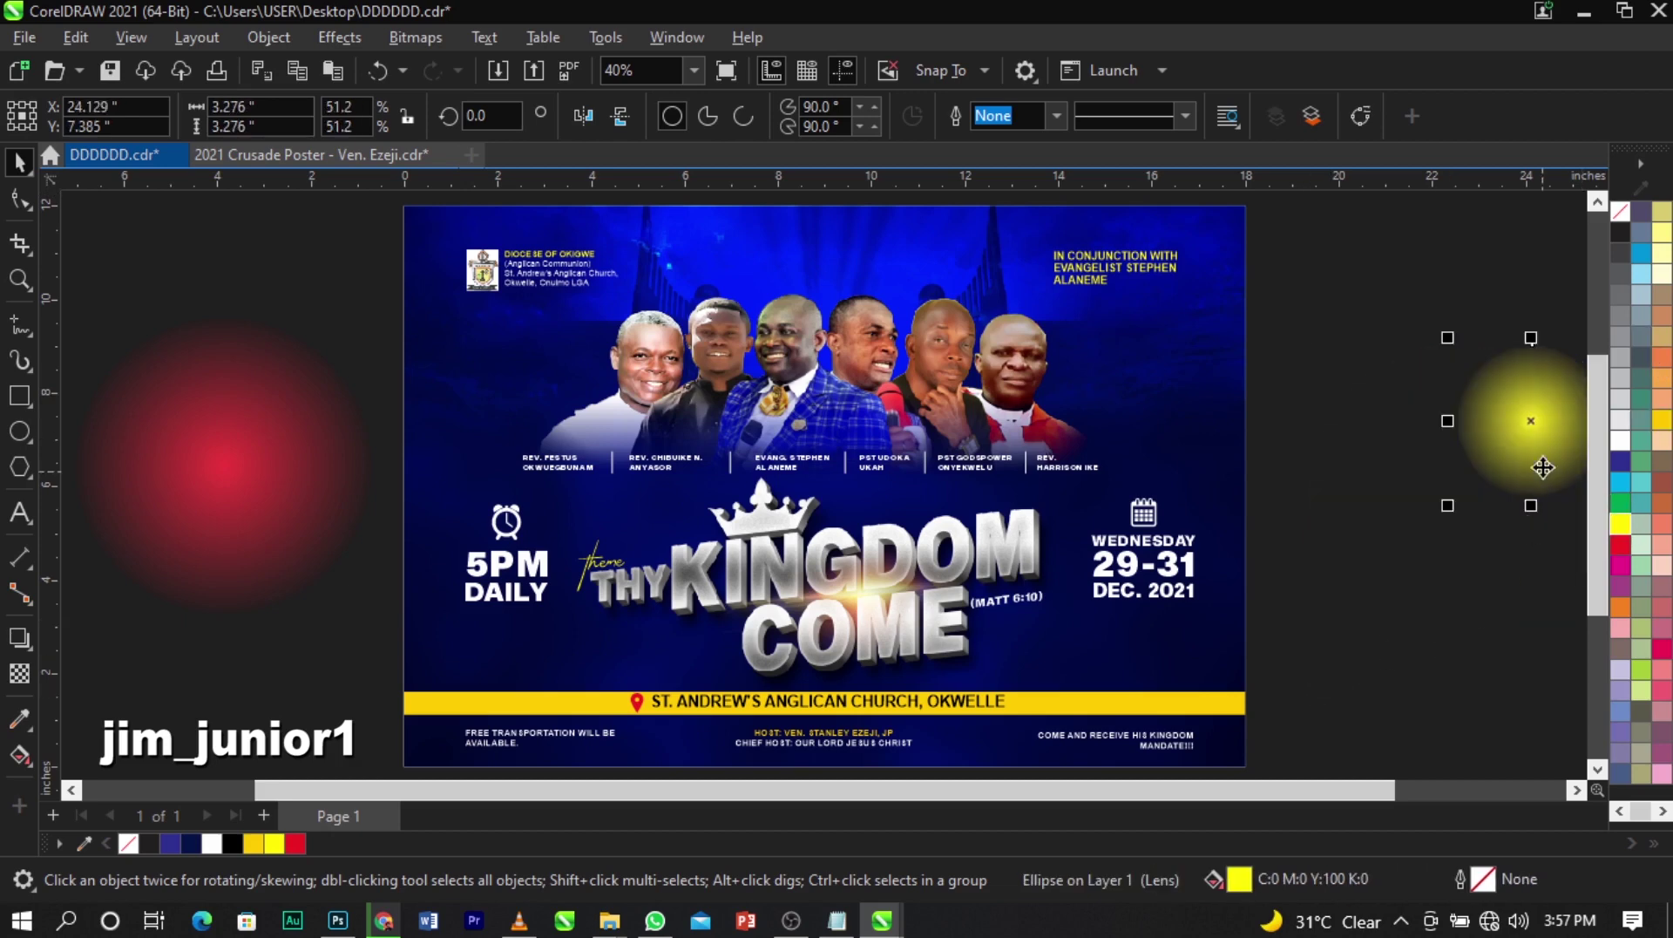
- Place the yellow glow inside the poster among the central ministers and fine-tune its size
drag(1543, 468, 860, 345)
scroll(859, 343, up, 1)
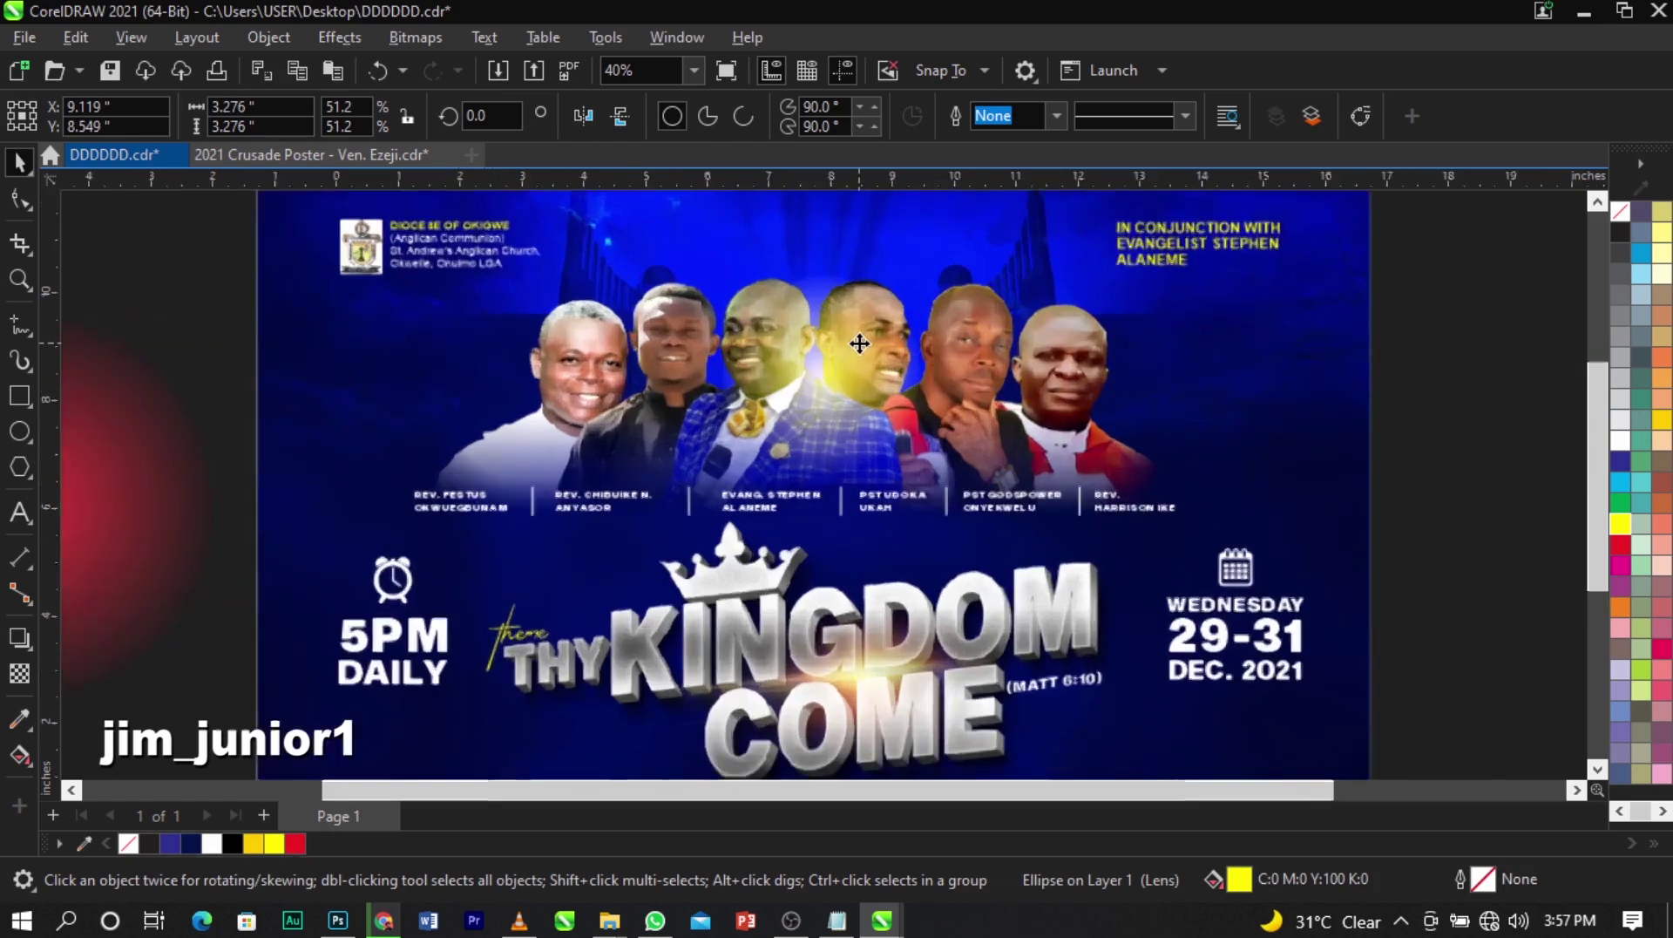
scroll(859, 344, up, 2)
drag(969, 255, 898, 313)
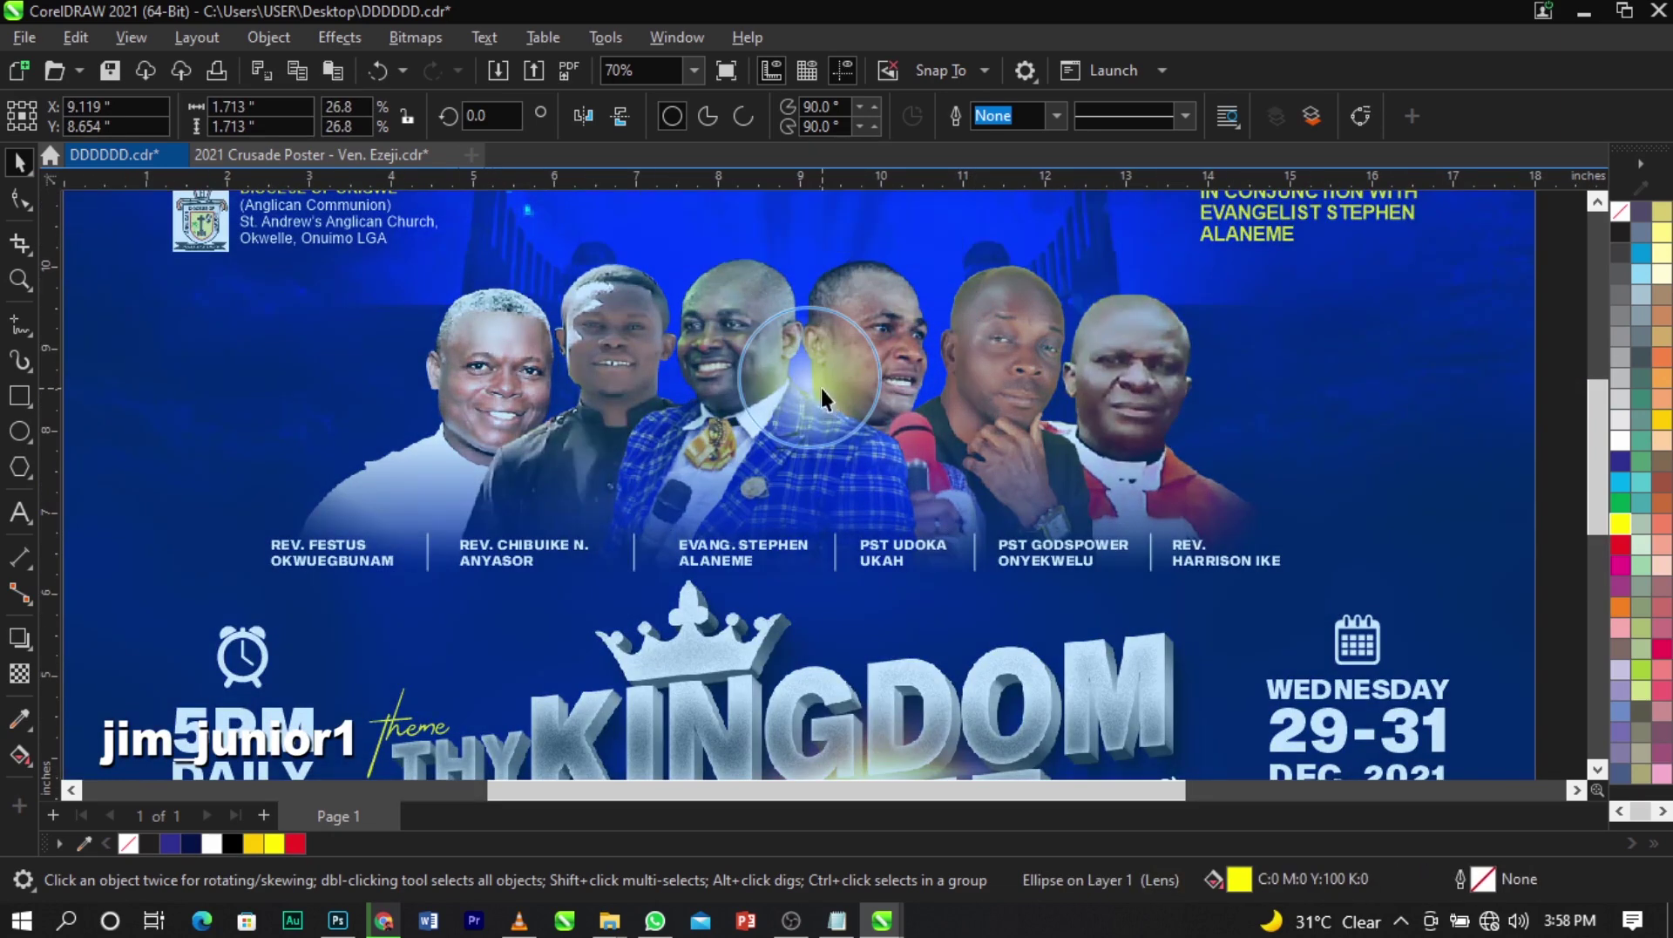
drag(879, 447, 818, 399)
scroll(815, 398, down, 2)
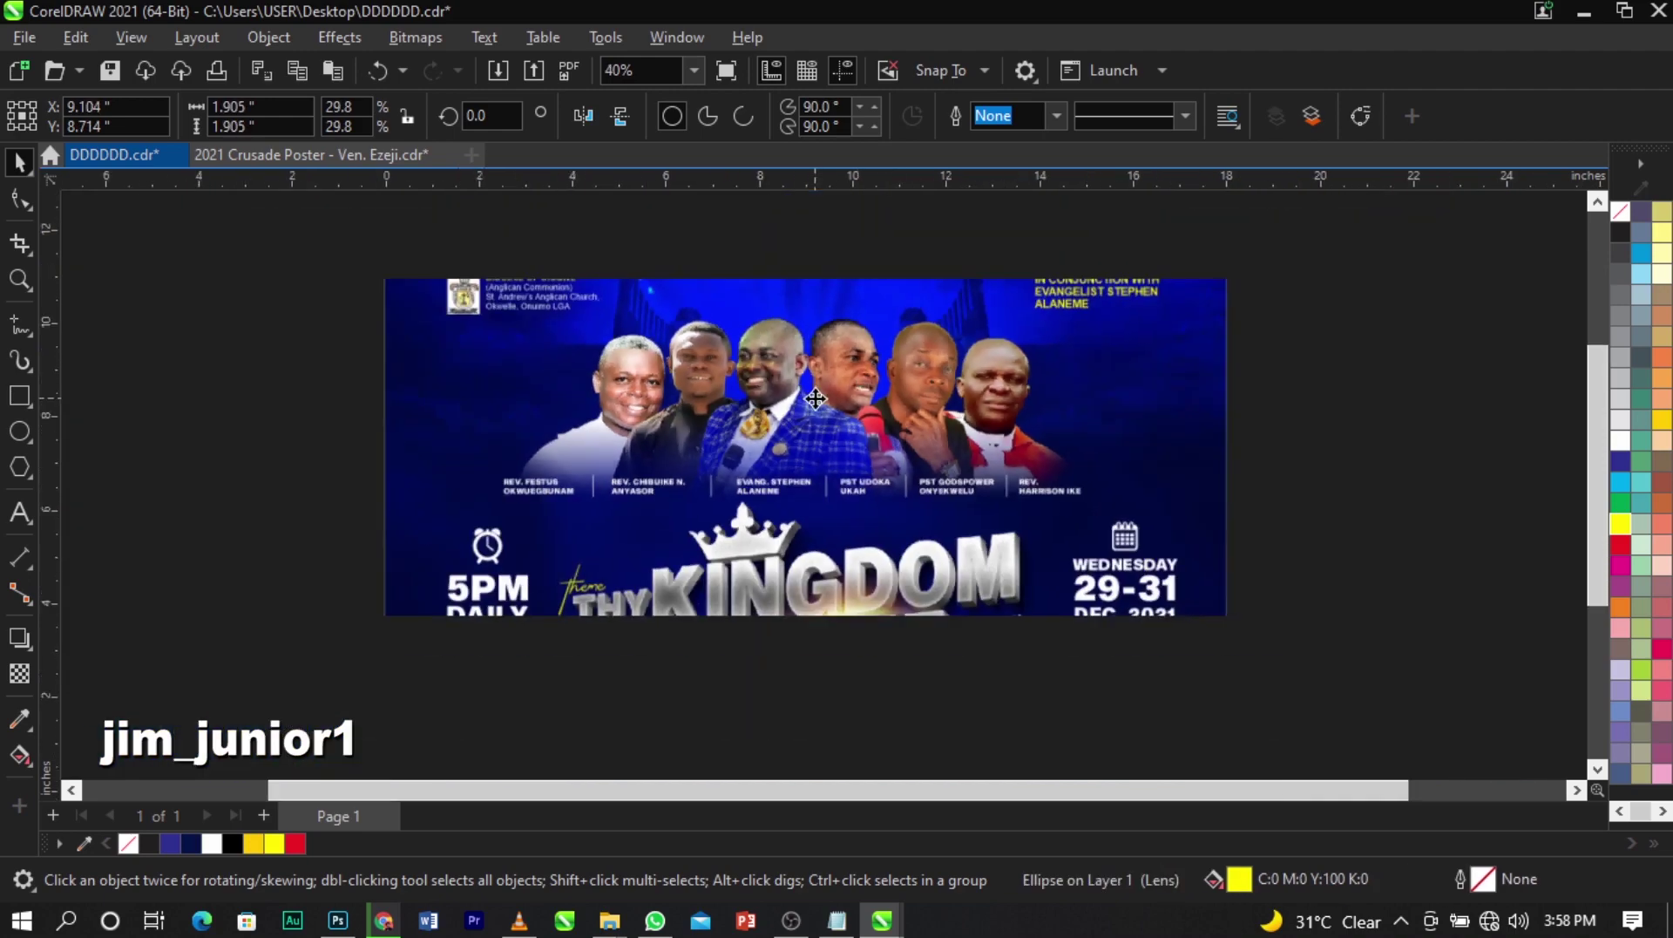
scroll(815, 398, down, 1)
click(1083, 448)
click(1267, 444)
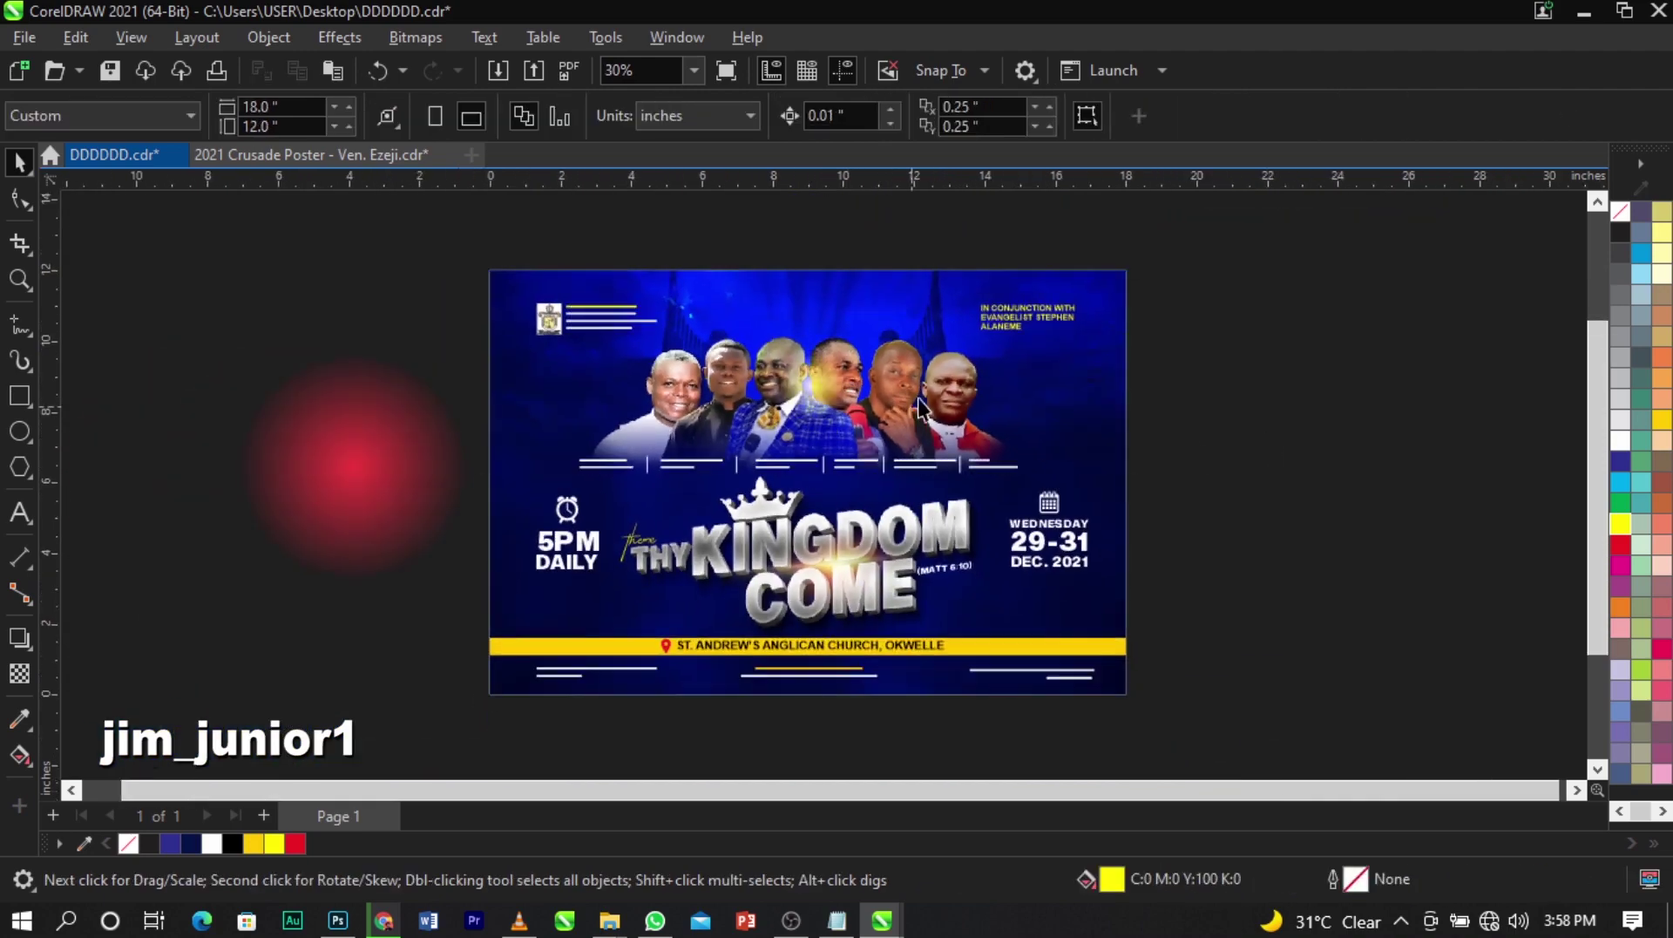
- Cut the red glow and paste it into the poster's PowerClip contents
click(397, 446)
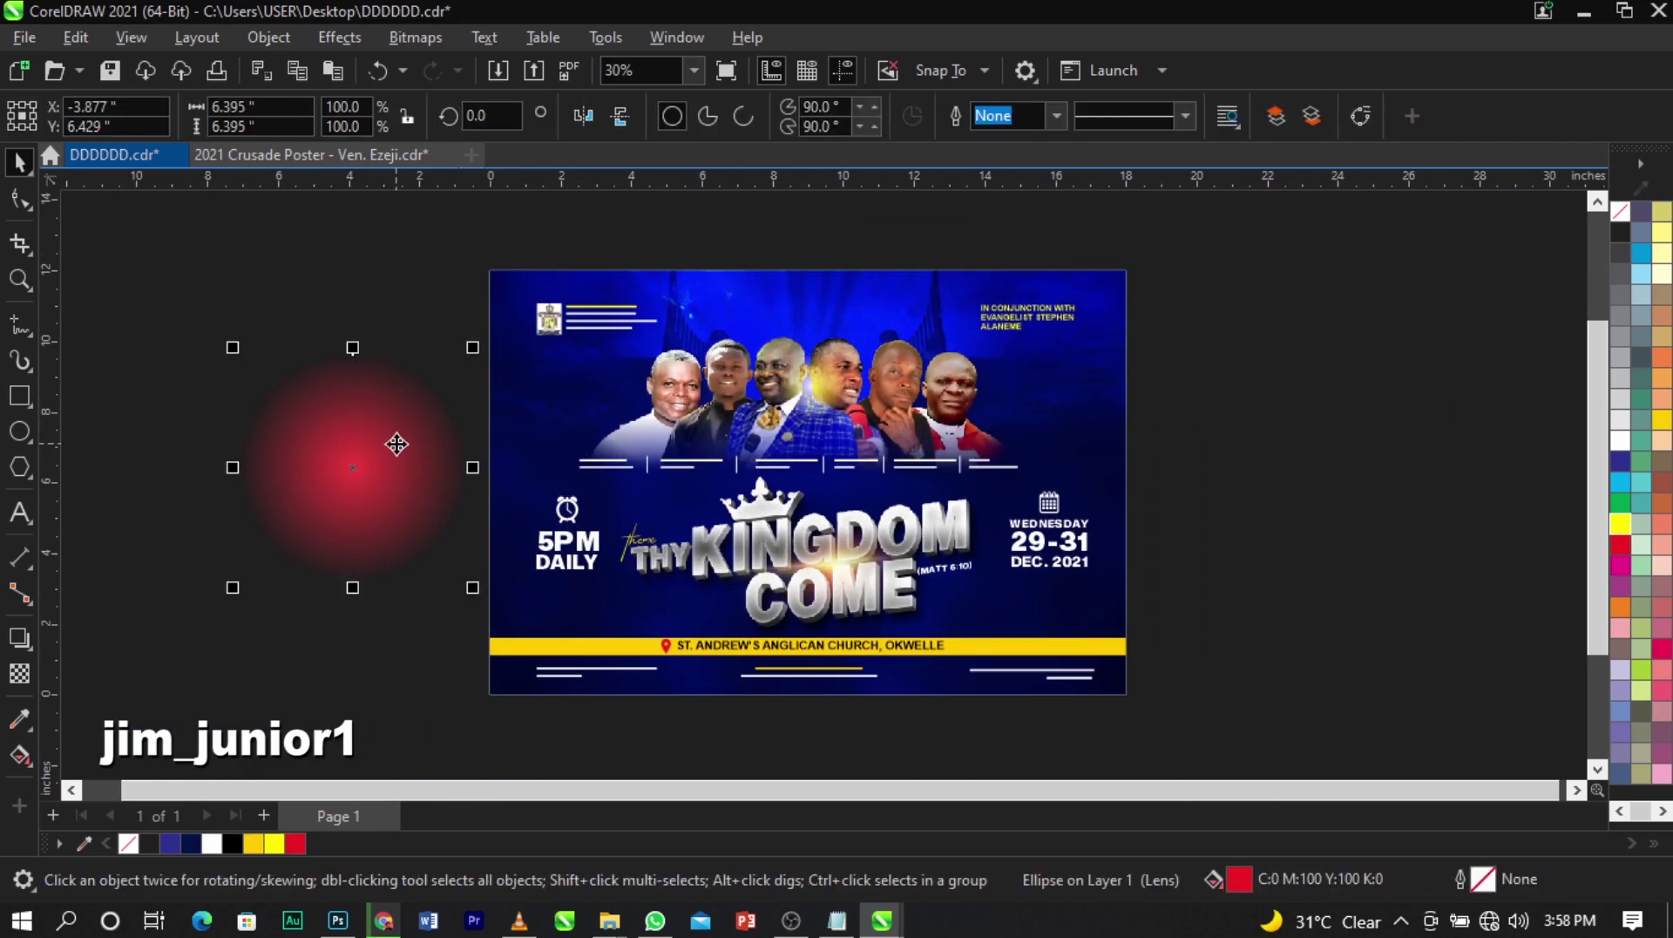
key(Delete)
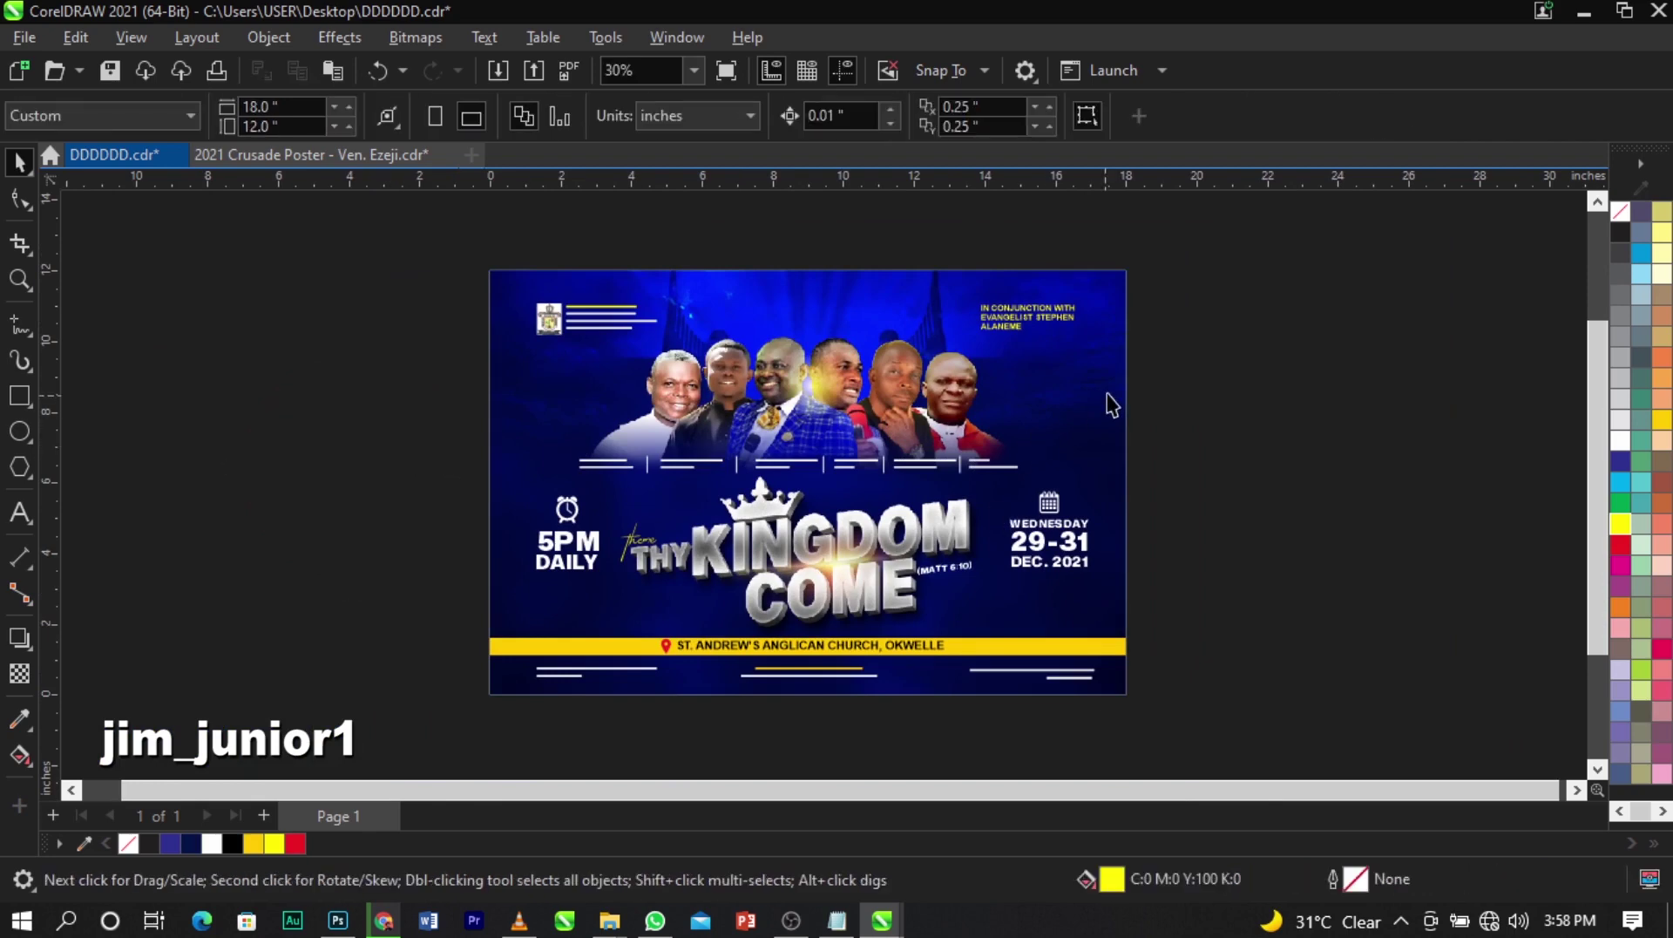
click(1108, 393)
right_click(1108, 393)
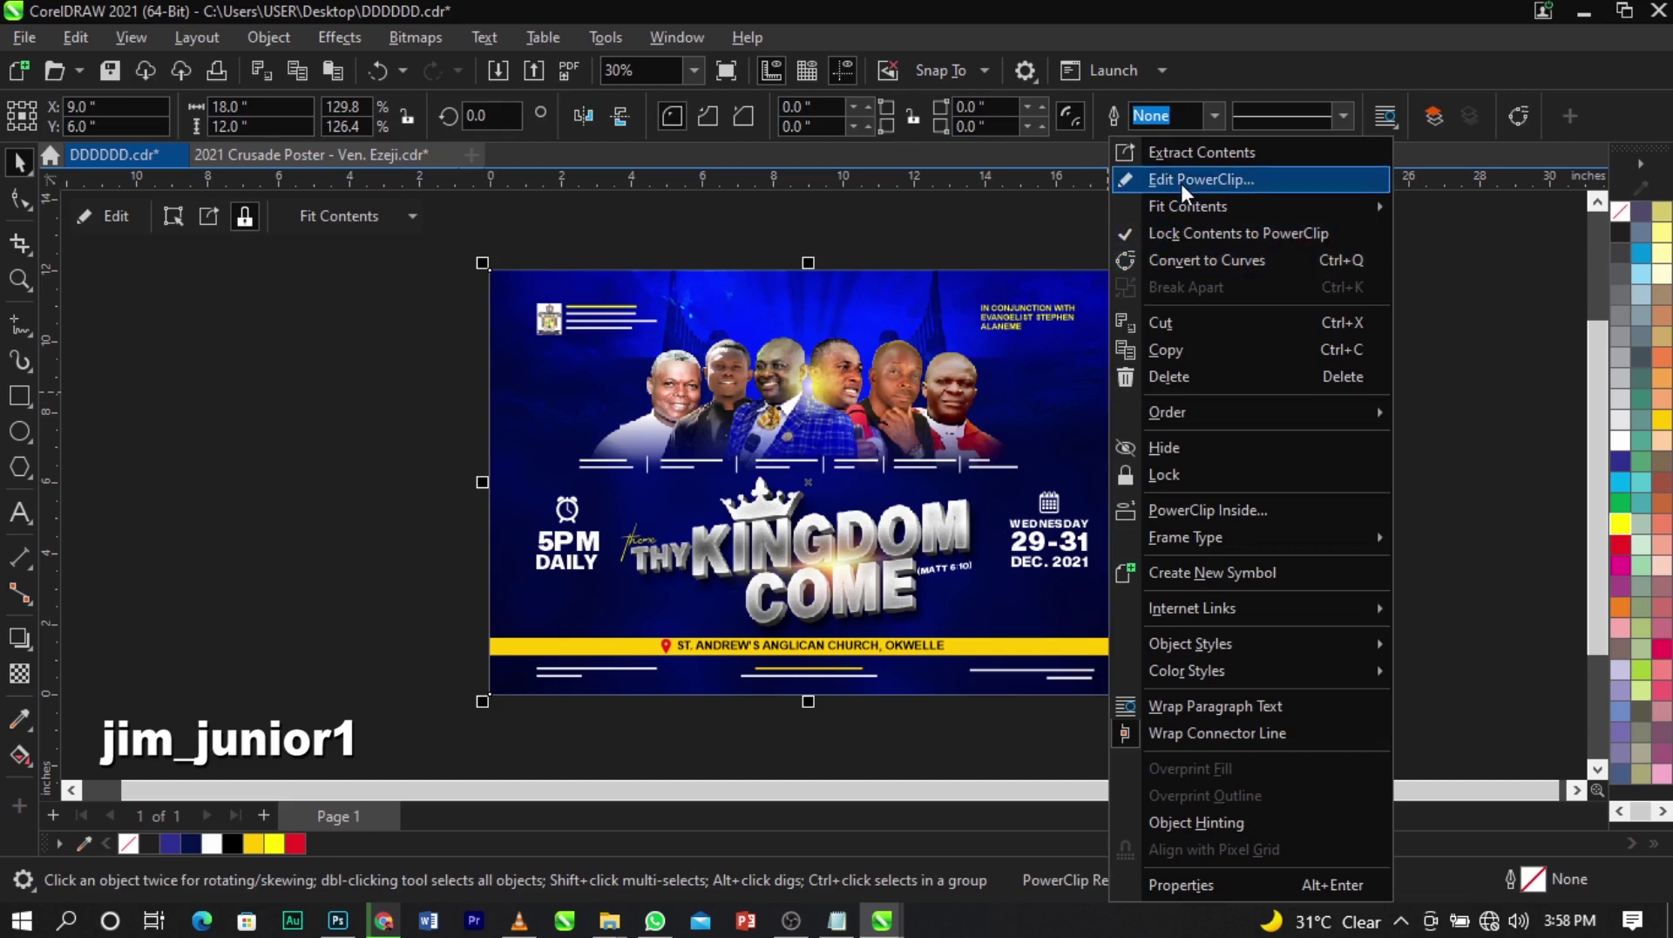
click(1180, 183)
key(ctrl+v)
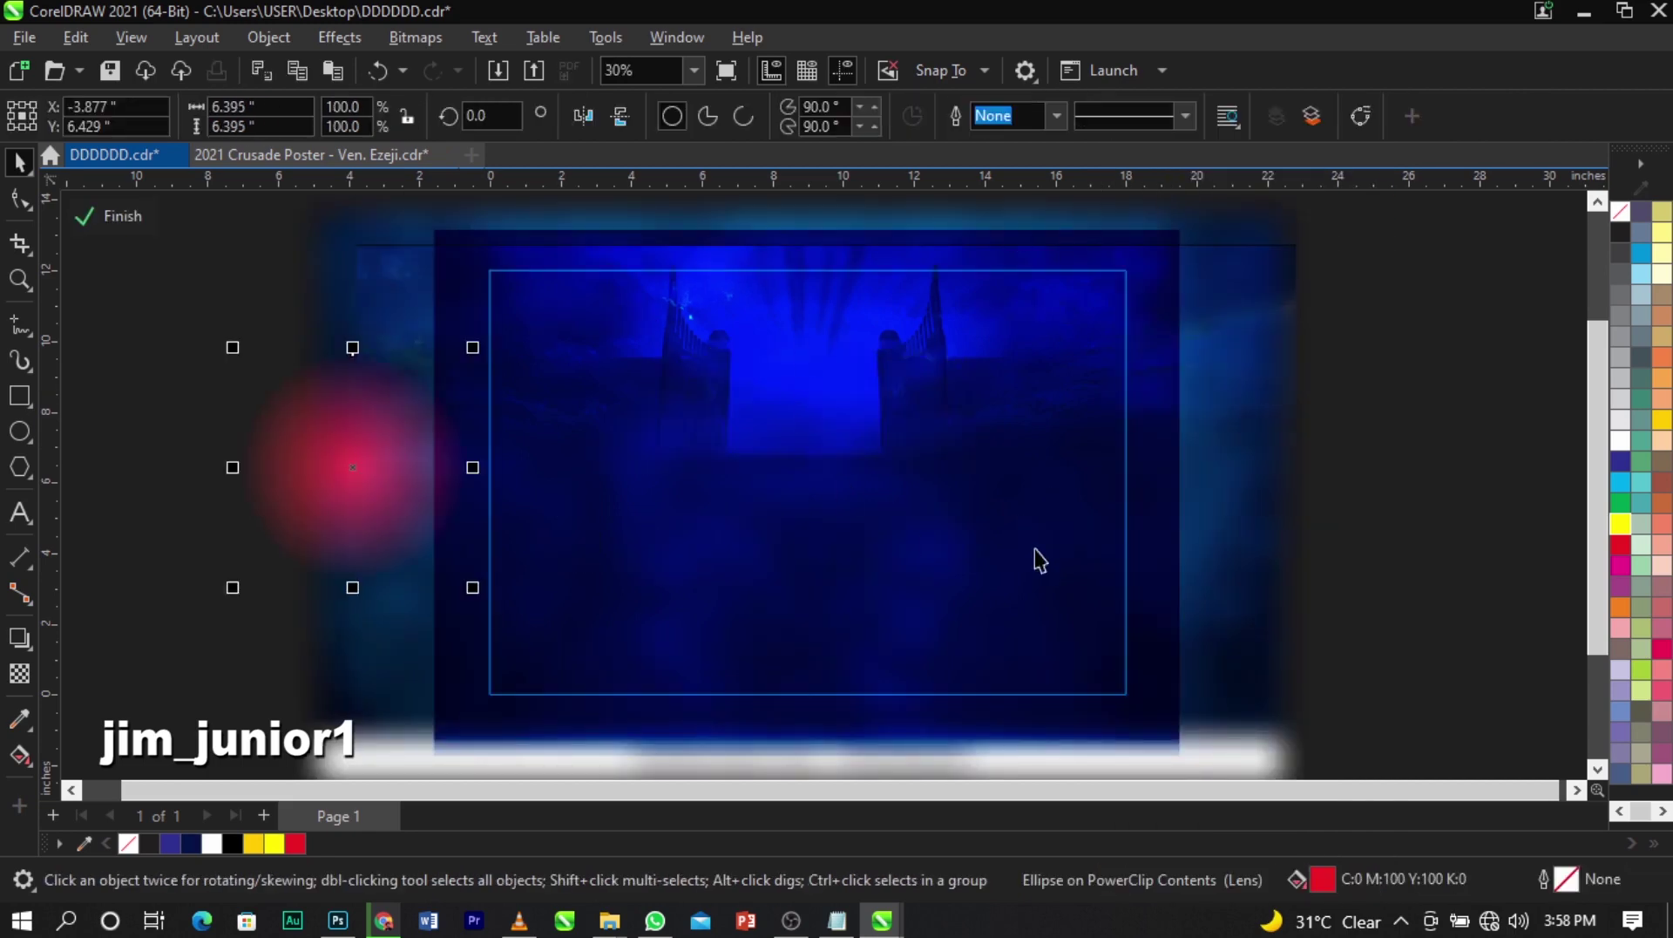
- Recolour the pasted glow cyan, enlarge it at the top centre and finish the PowerClip edit
click(1628, 484)
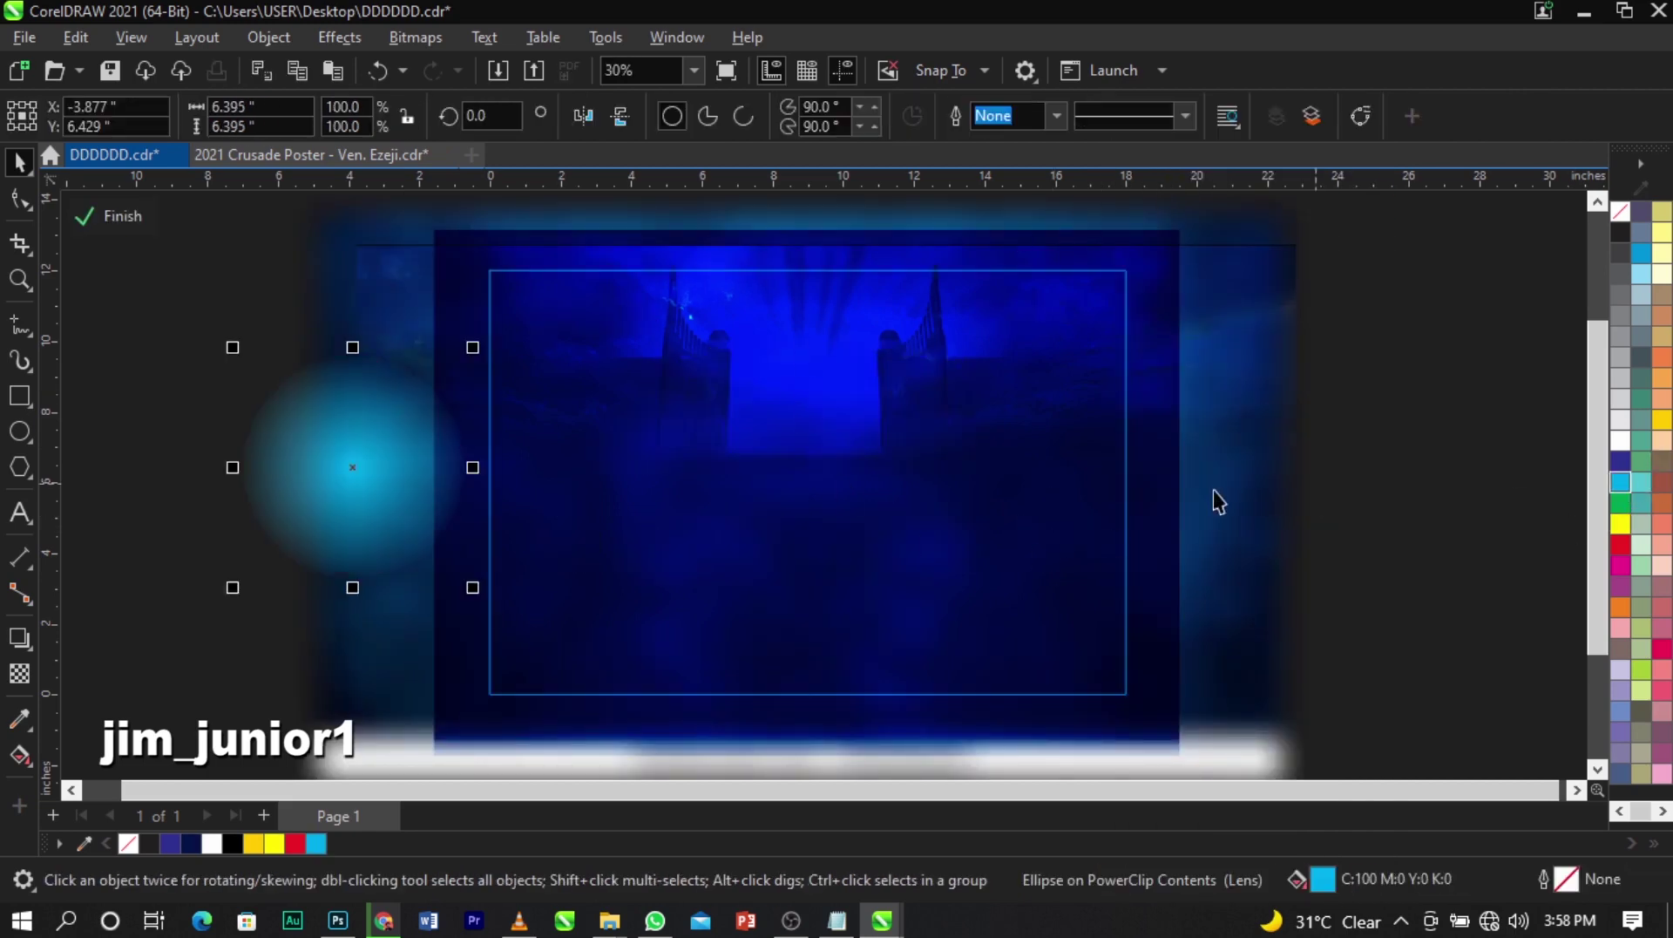
drag(366, 459, 767, 401)
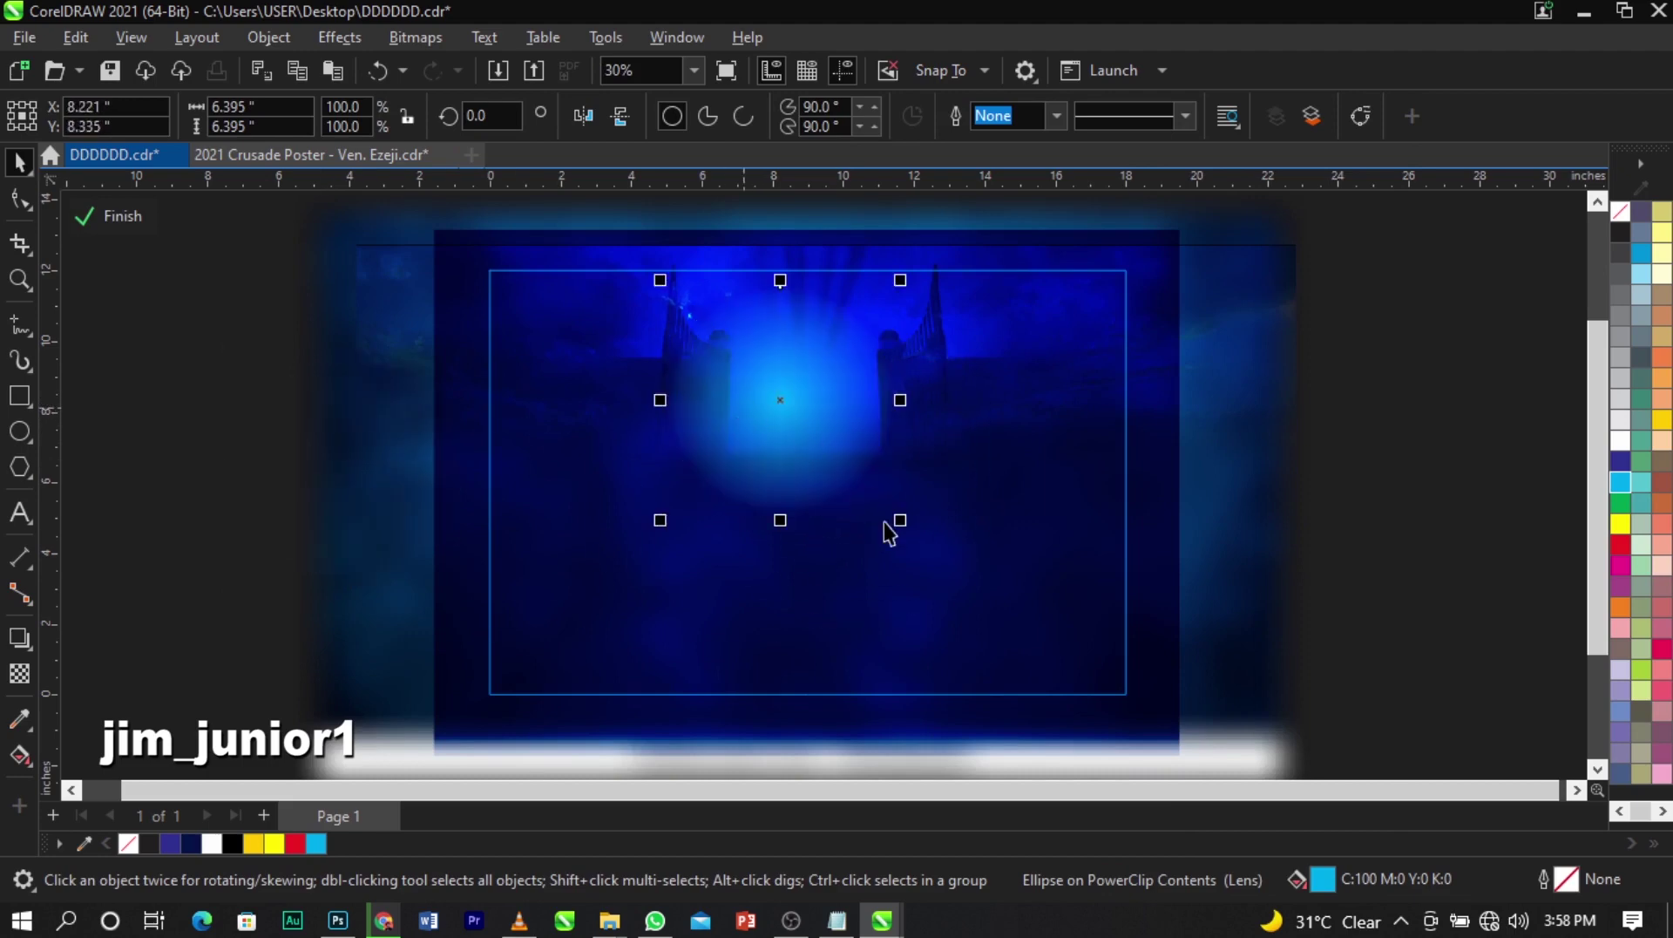
drag(899, 522, 950, 567)
drag(837, 471, 854, 439)
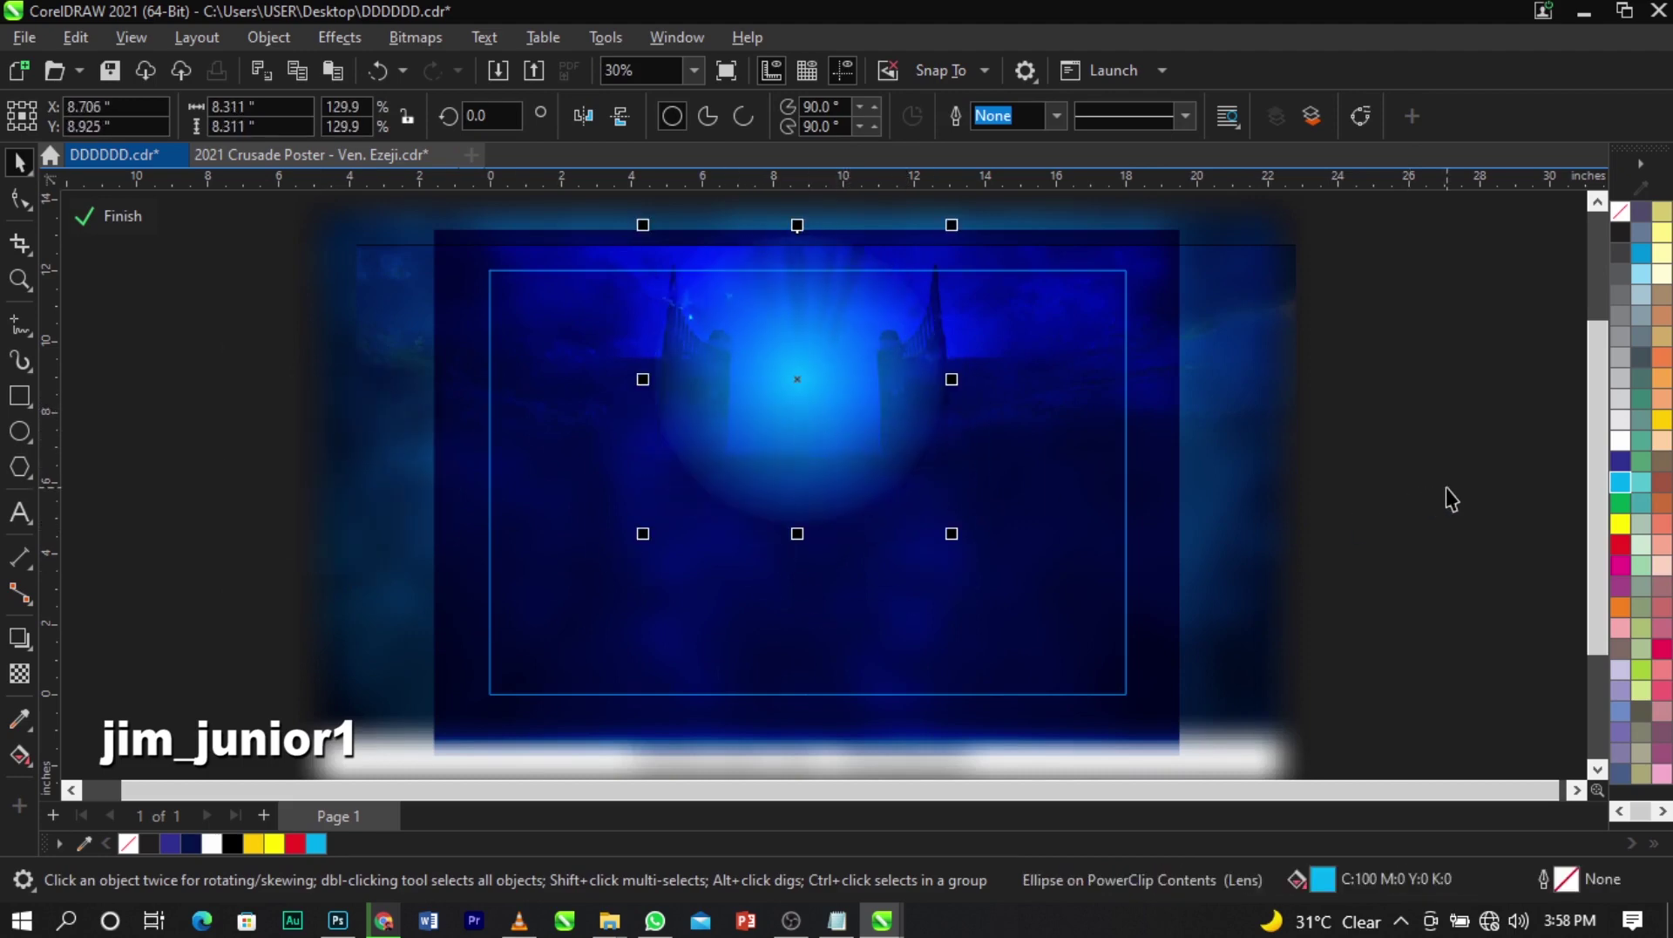
click(122, 216)
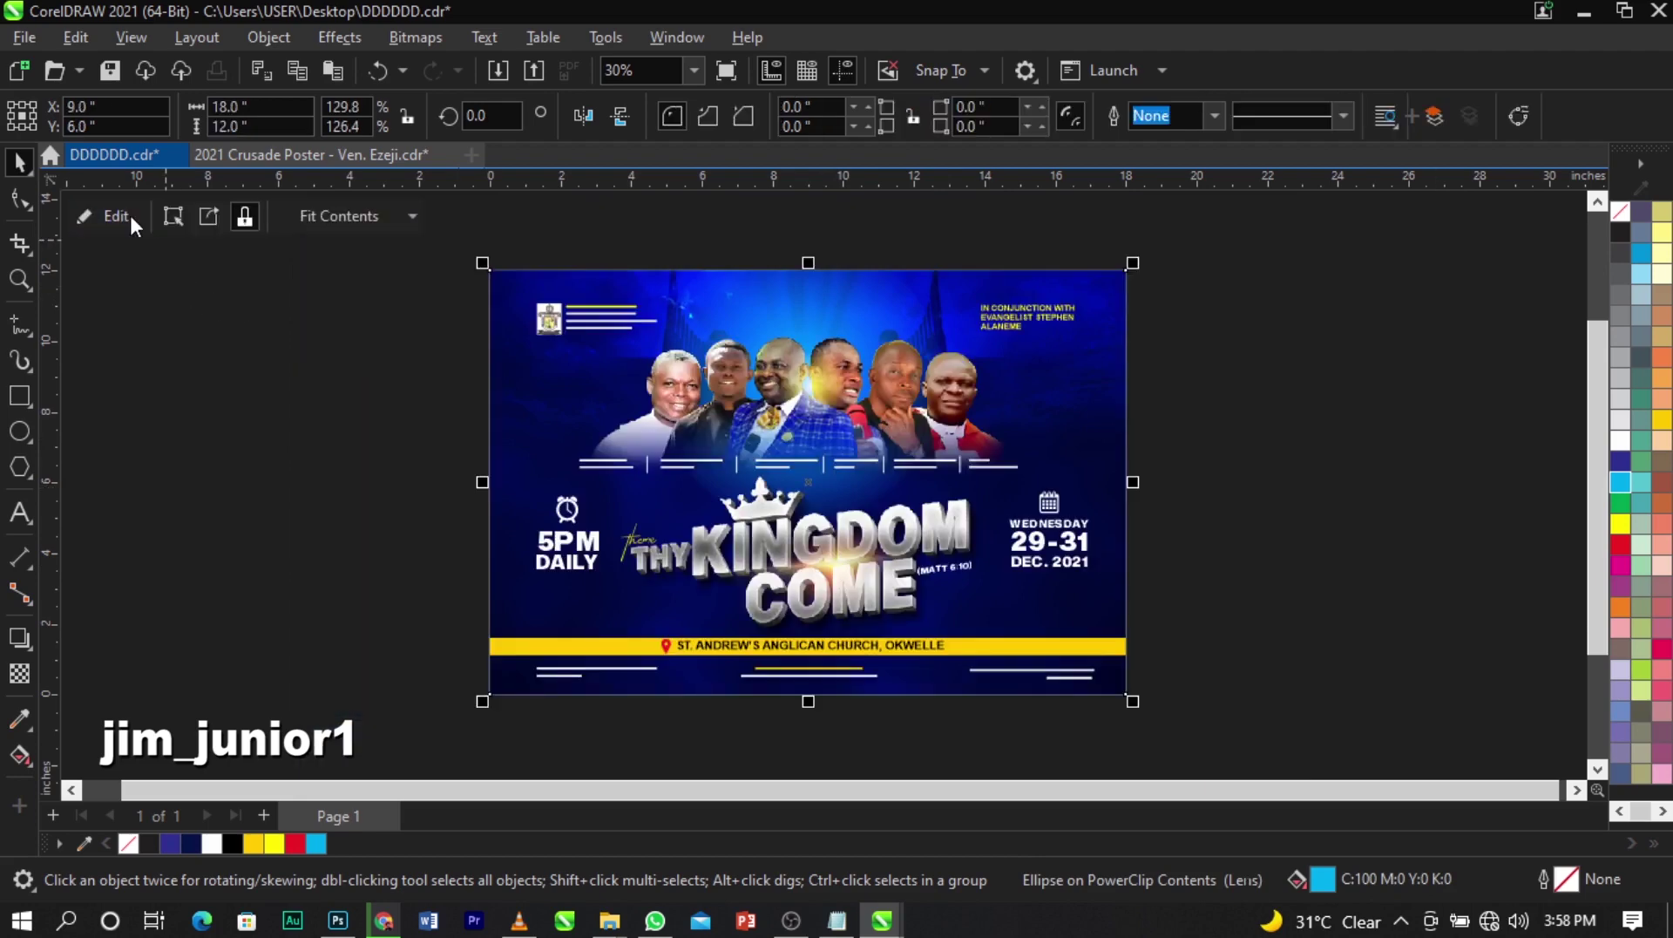
- Deselect, zoom to fit the poster and preview it full screen
click(1325, 536)
key(shift+F4)
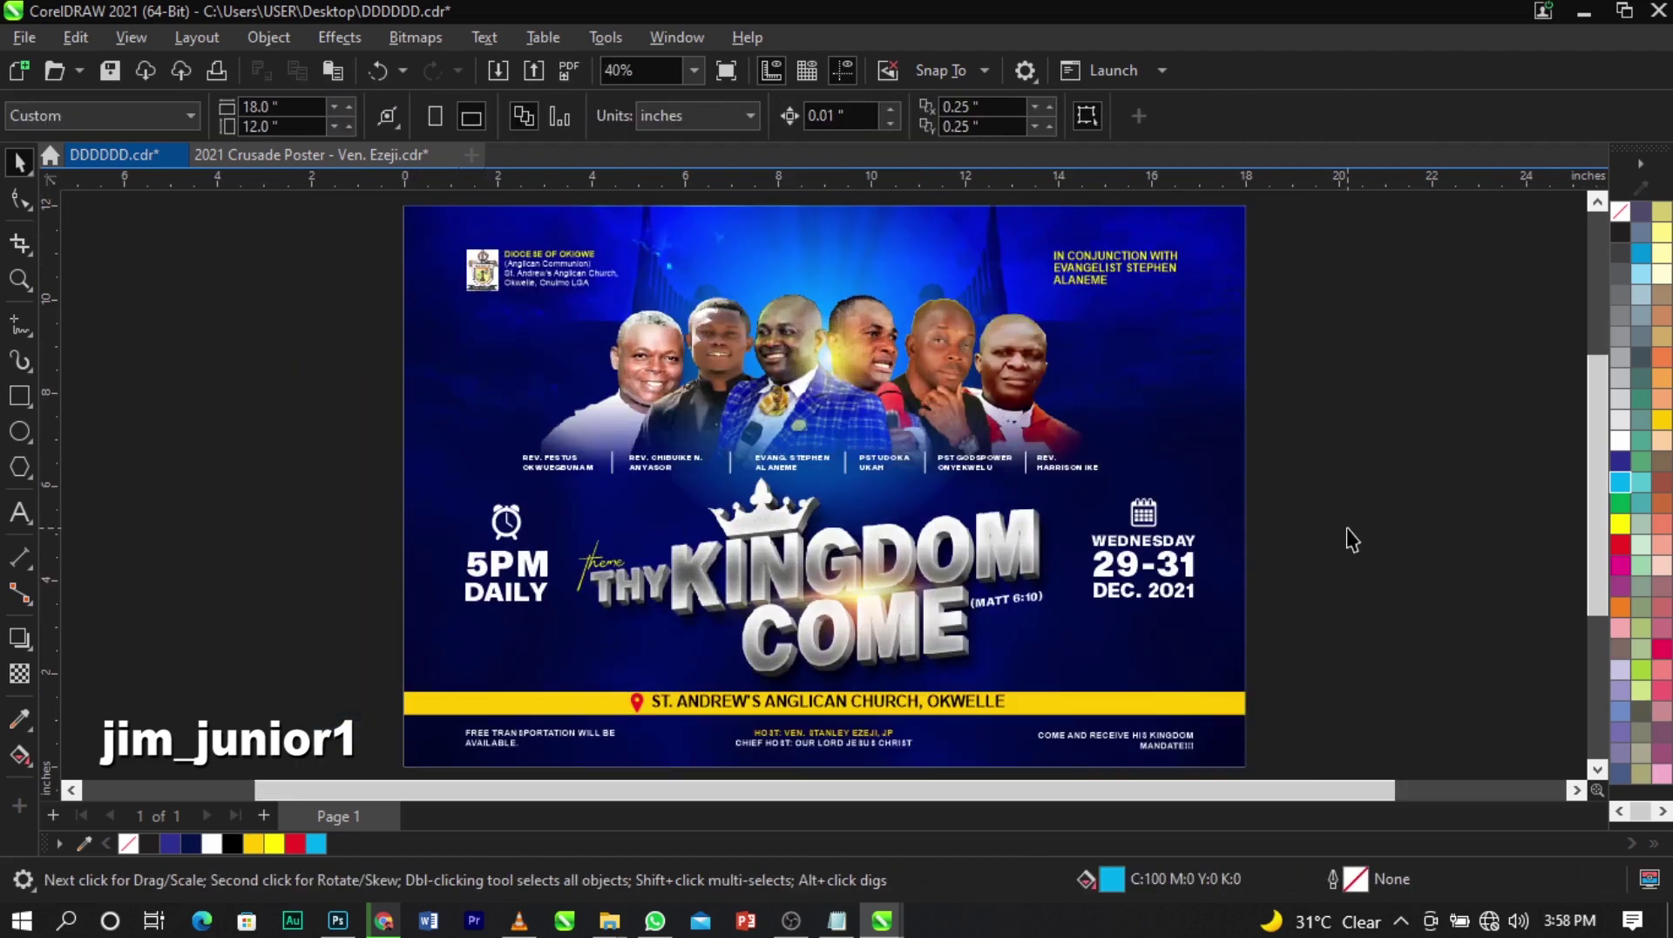
key(F9)
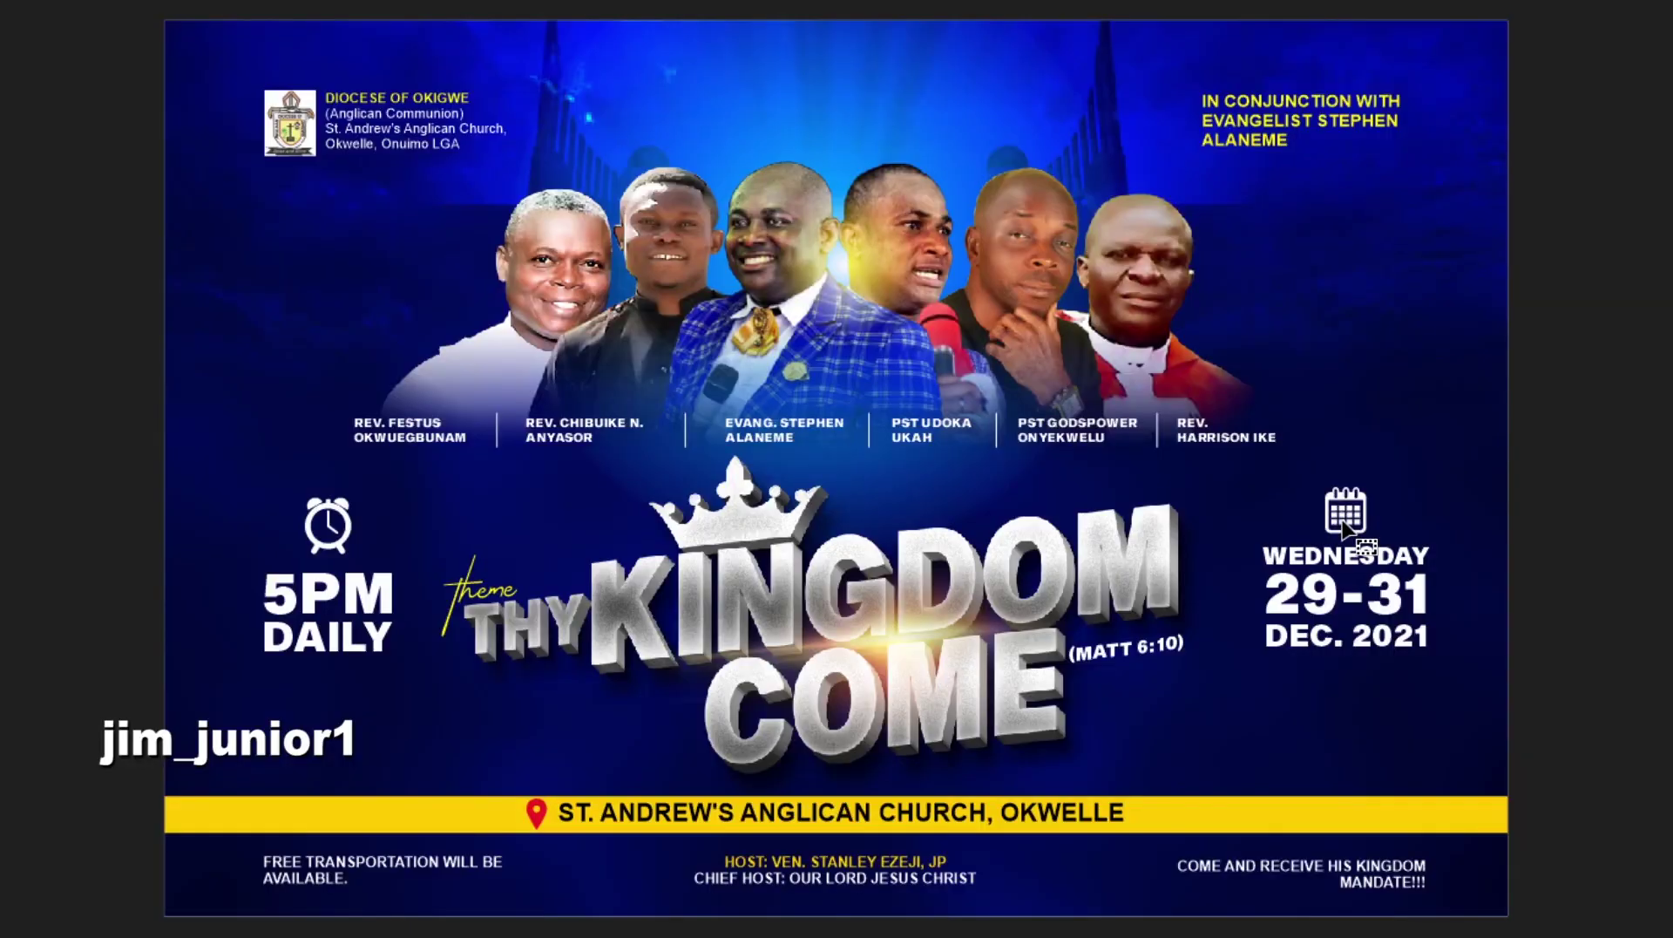